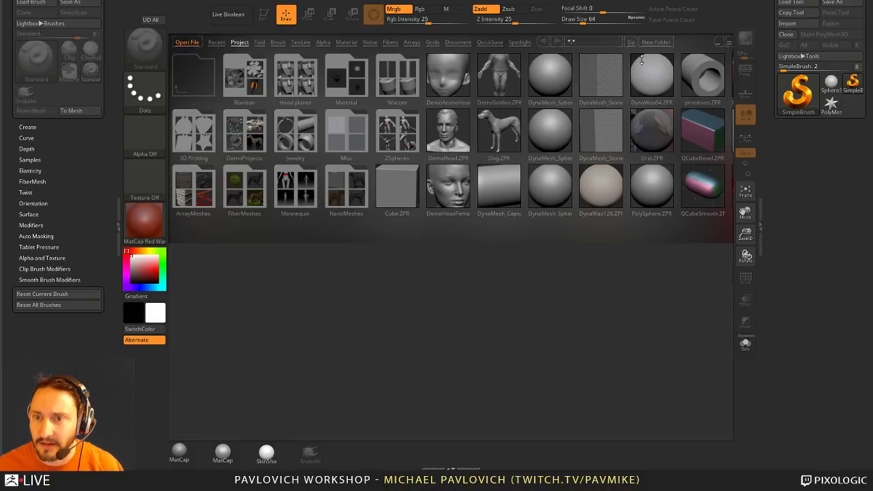
- Expand LightBox to four rows of project thumbnails and set the draw size to 25
left_click(765, 139)
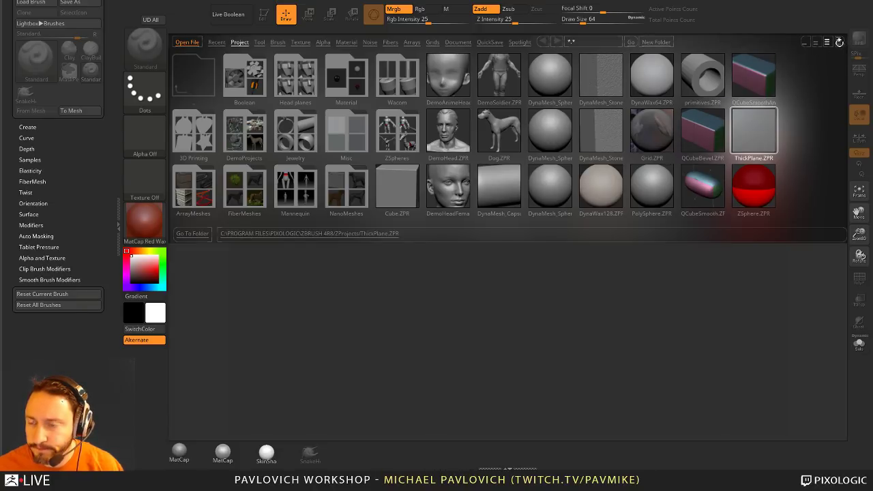
left_click(837, 41)
left_click(869, 211)
key("s")
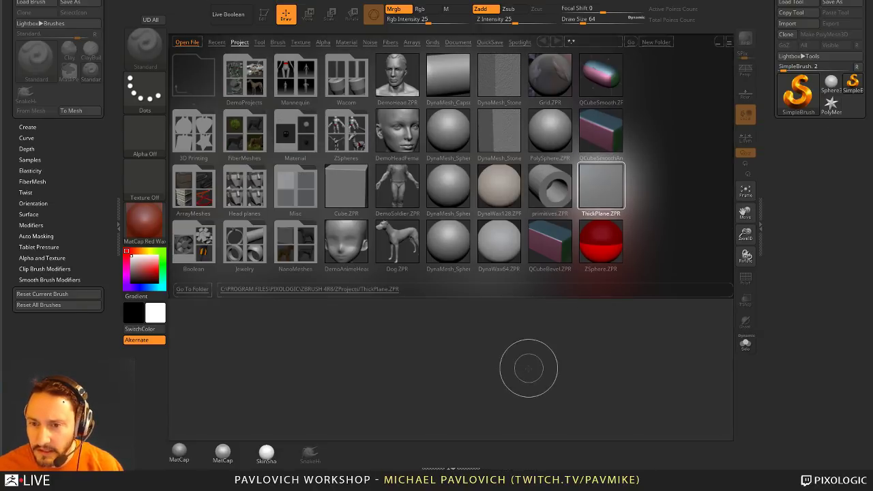
left_click_drag(523, 364, 517, 364)
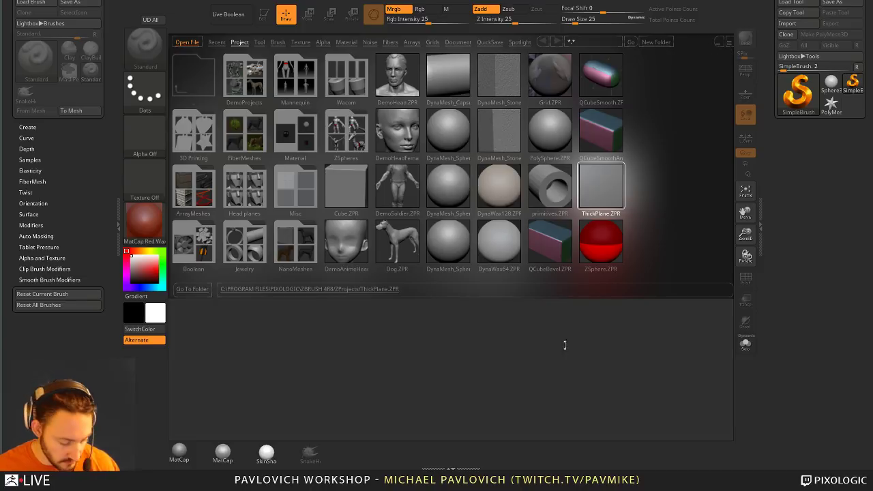
- Open the ZSphere_Quadruped_01.ZPR project from the ZSpheres folder of LightBox
key("comma")
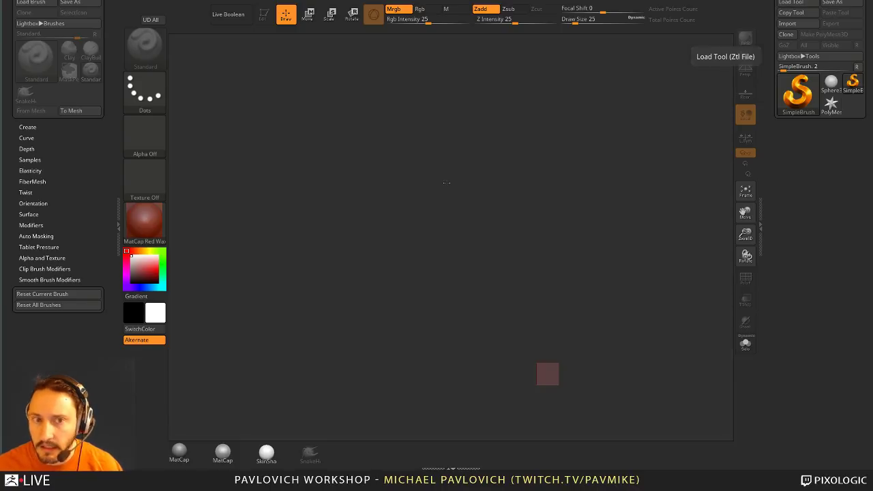
key("comma")
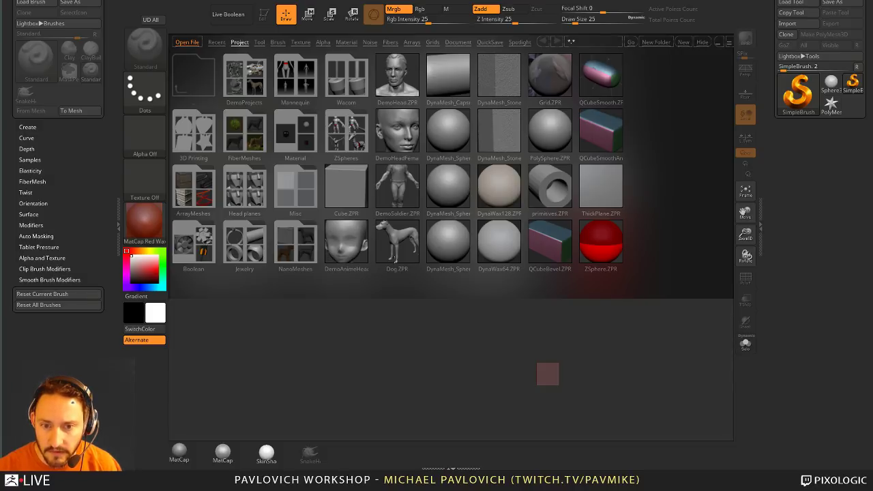
left_click(260, 42)
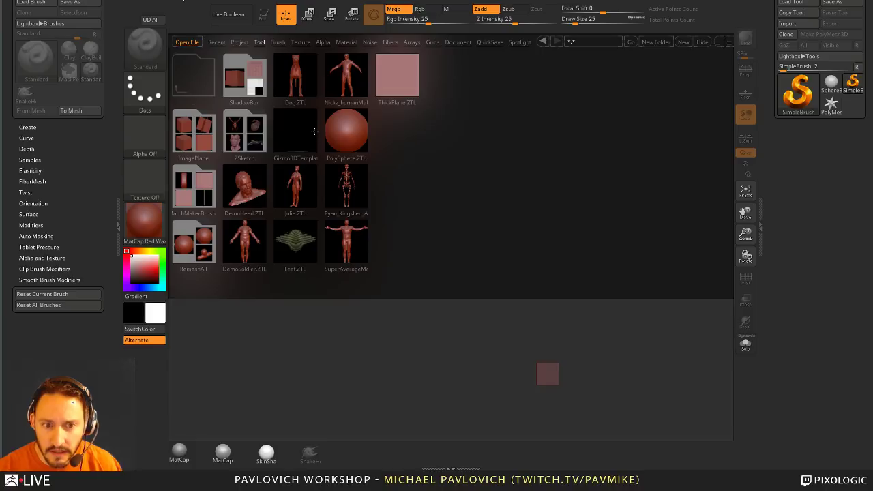
left_click(239, 43)
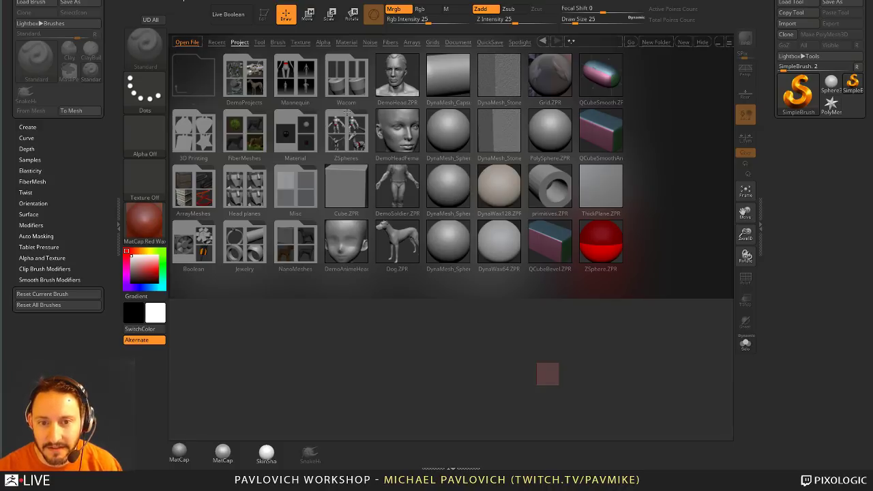
left_click(349, 131)
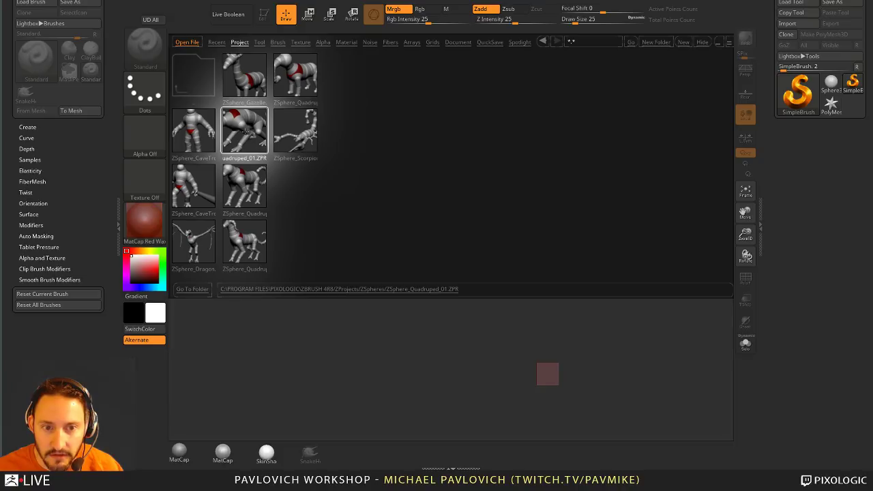
double_click(252, 133)
left_click(491, 192)
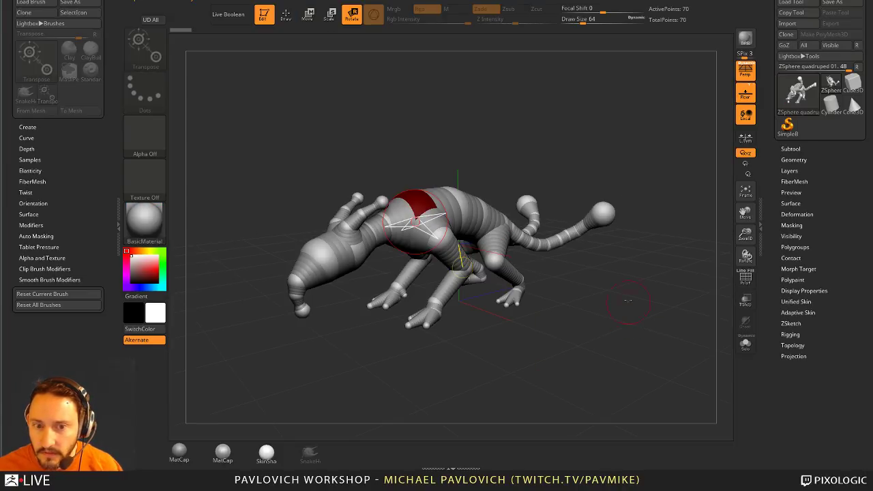
- Turn off perspective and the floor grid, and set the draw size to 33
left_click_drag(627, 300, 613, 146)
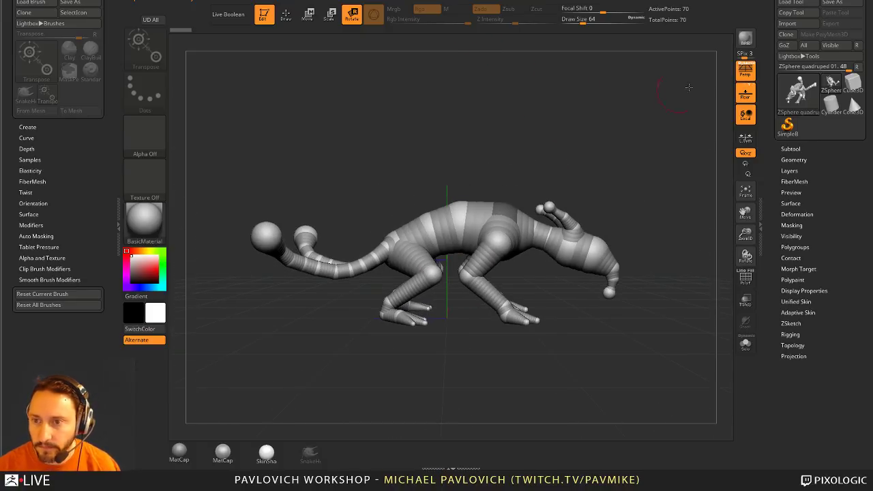
left_click(745, 71)
left_click(752, 99)
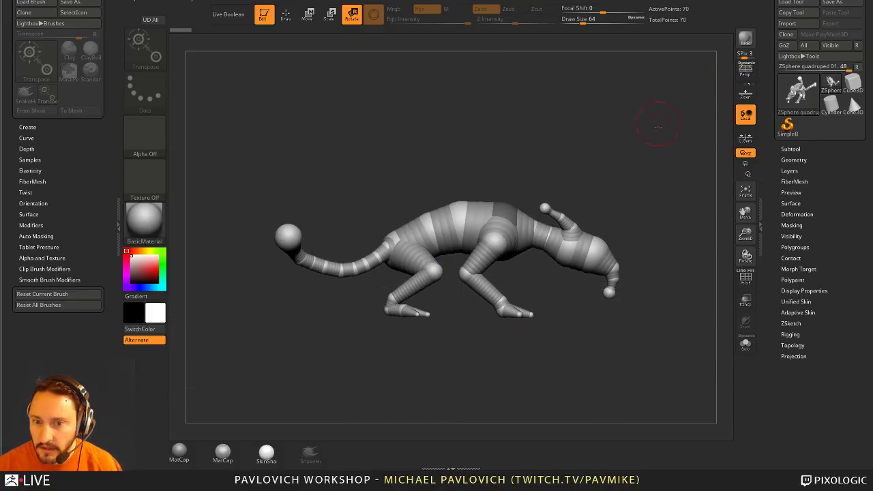
key("s")
left_click_drag(662, 119, 614, 165)
mouse_move(614, 164)
left_mouse_down()
mouse_move(641, 172)
mouse_move(545, 176)
left_mouse_up()
key("s")
key("s")
left_click(408, 164)
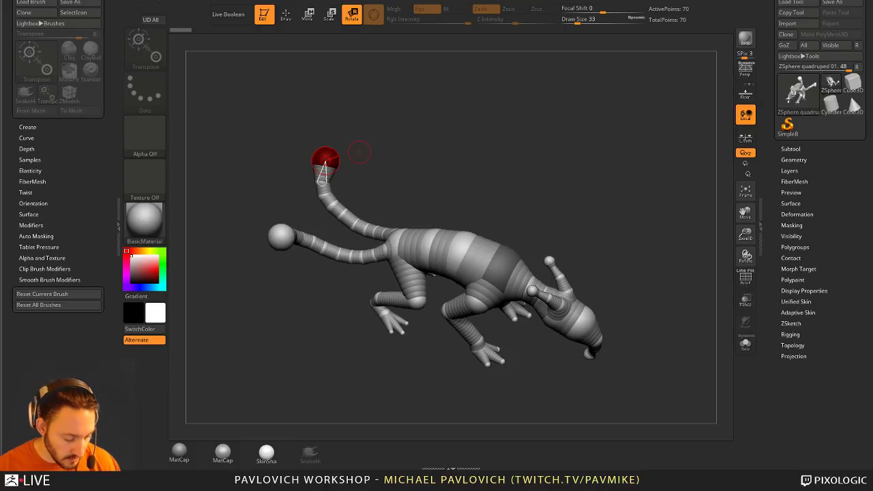
- Delete the ZSpheres of both mirrored tails from their tips all the way back to the hips
left_click(282, 15)
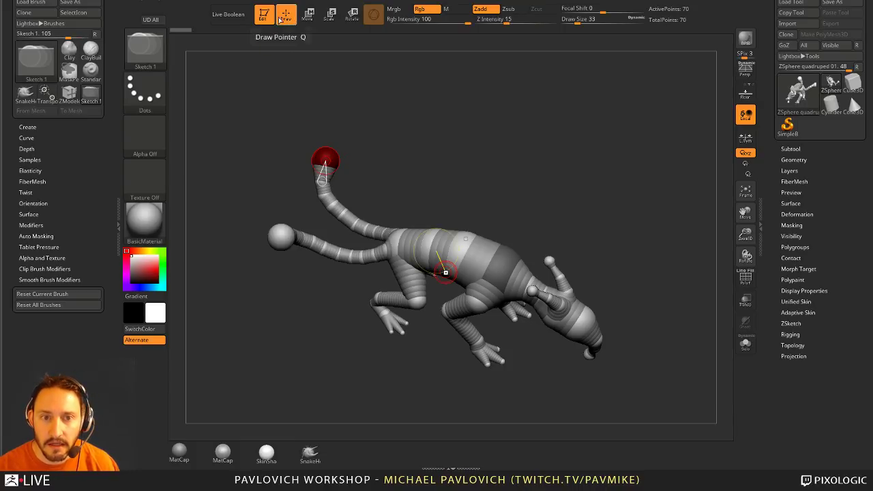
mouse_move(354, 88)
left_mouse_down()
mouse_move(336, 73)
mouse_move(333, 176)
left_mouse_up()
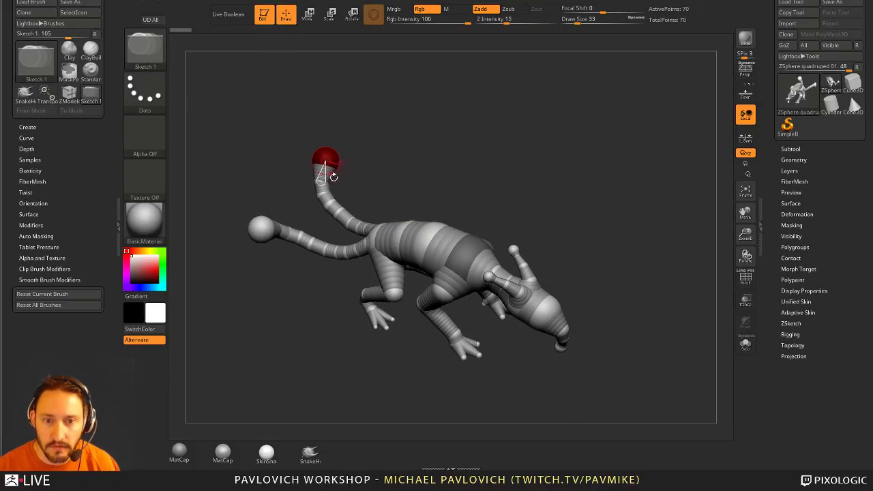
left_click(259, 226, "alt")
left_click(282, 229, "alt")
left_click(290, 234, "alt")
left_click(300, 236, "alt")
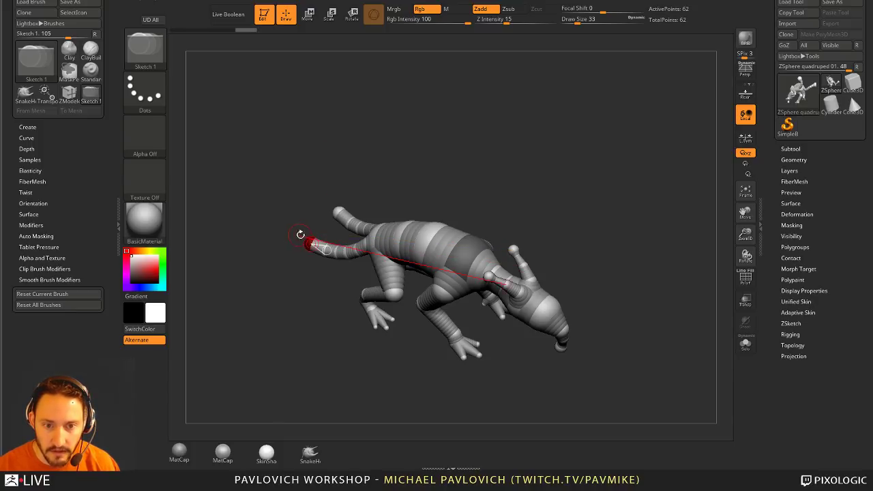
left_click(314, 239, "alt")
left_click(327, 249, "alt")
left_click(337, 249, "alt")
left_click(349, 251, "alt")
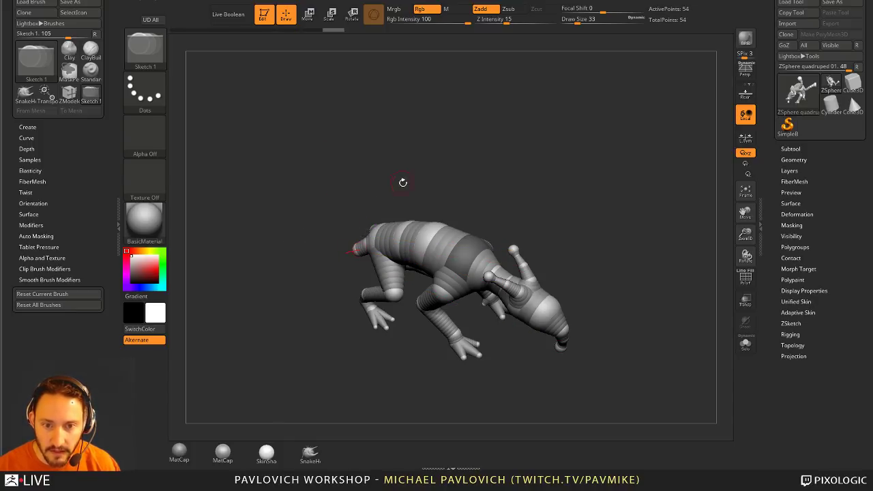
left_click_drag(403, 182, 530, 209)
left_click(351, 247, "alt")
left_click(364, 240, "alt")
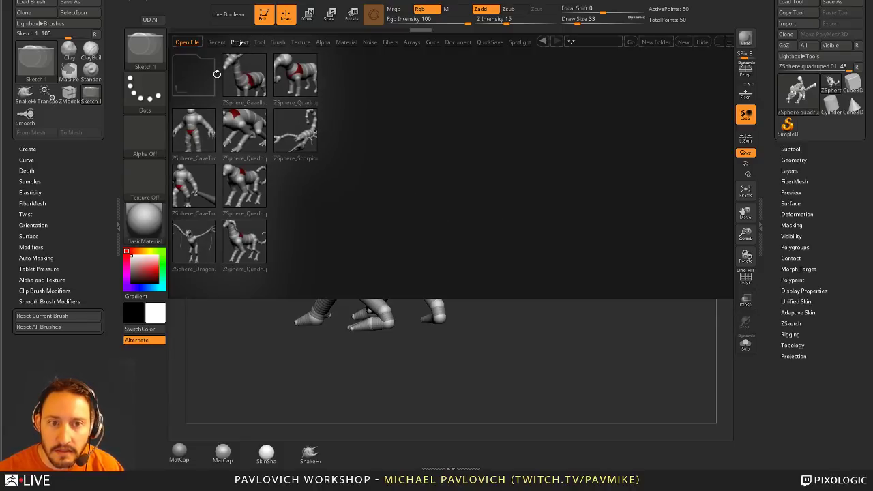
- Add a single ZSphere at the centre of the rear end and pull it backward into one long, straight, thin tail
left_click(216, 75)
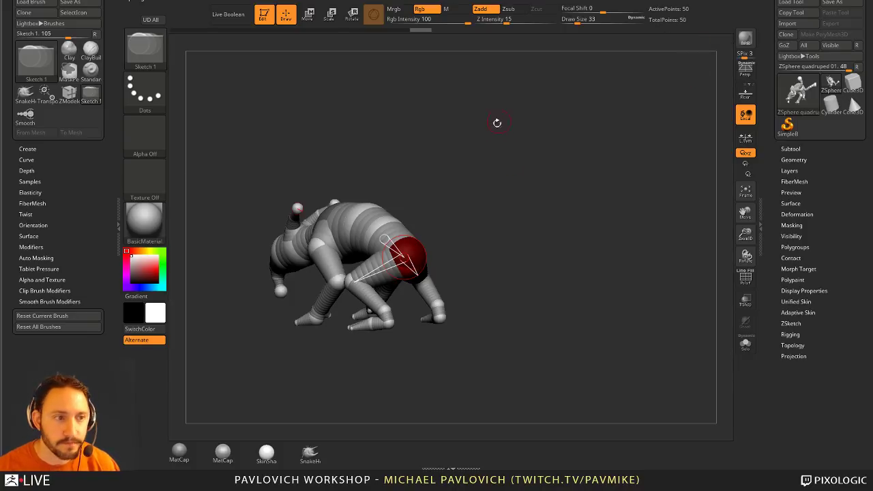
left_click_drag(511, 149, 528, 166)
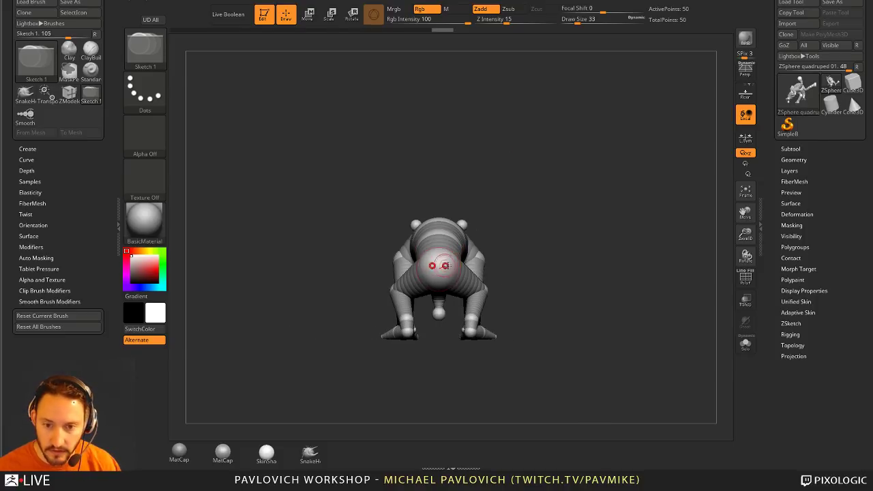
mouse_move(523, 239)
left_mouse_down("alt")
mouse_move(523, 221)
mouse_move(478, 244)
mouse_move(546, 227)
mouse_move(518, 218)
left_mouse_up("alt")
left_click(440, 249)
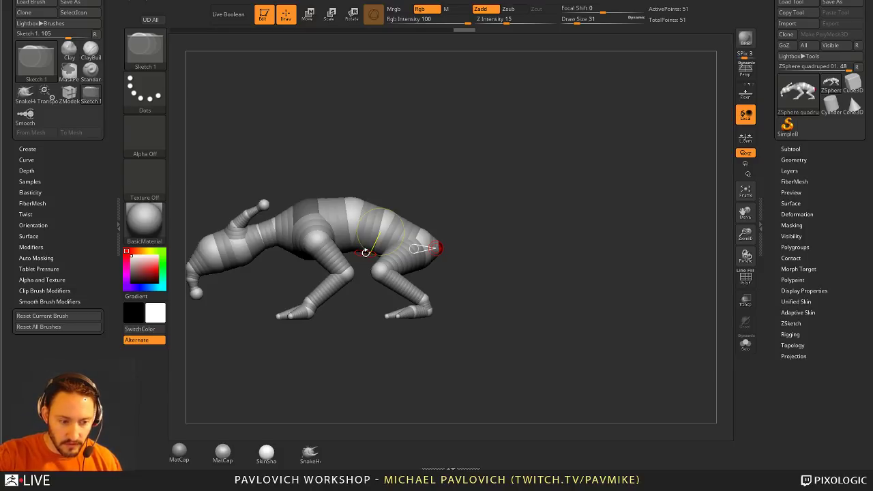
left_click_drag(451, 140, 463, 185)
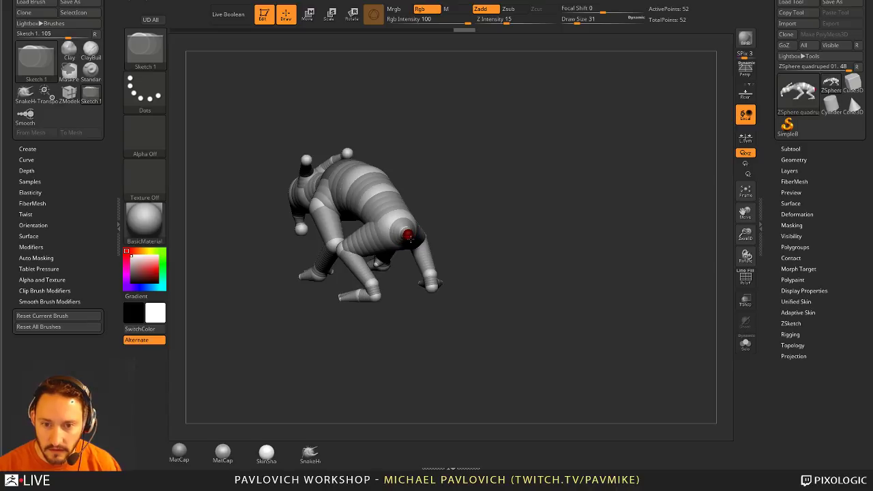
mouse_move(414, 237)
left_mouse_down("shift")
mouse_move(635, 275)
mouse_move(606, 265)
left_mouse_up("shift")
key("w")
mouse_move(600, 235)
left_mouse_down()
mouse_move(493, 220)
mouse_move(490, 229)
left_mouse_up()
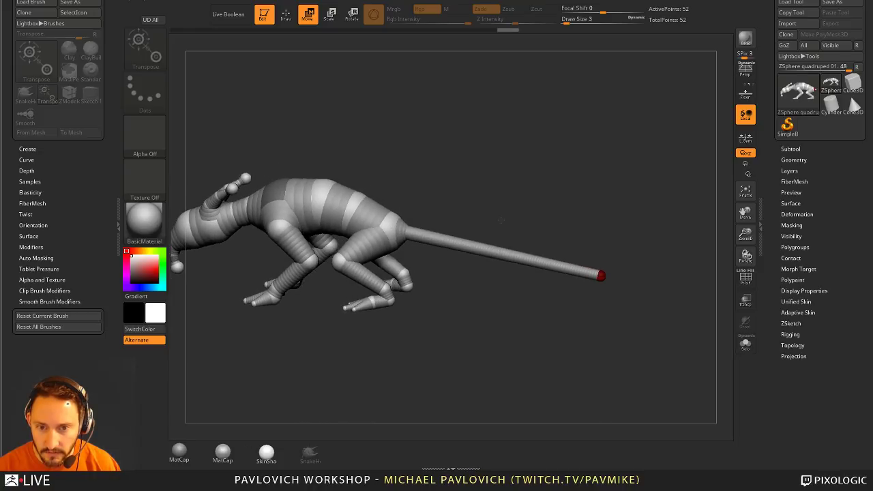
- Insert three ZSpheres along the tail and move them so that the tail bends in a gentle arch
key("q")
left_click(548, 264)
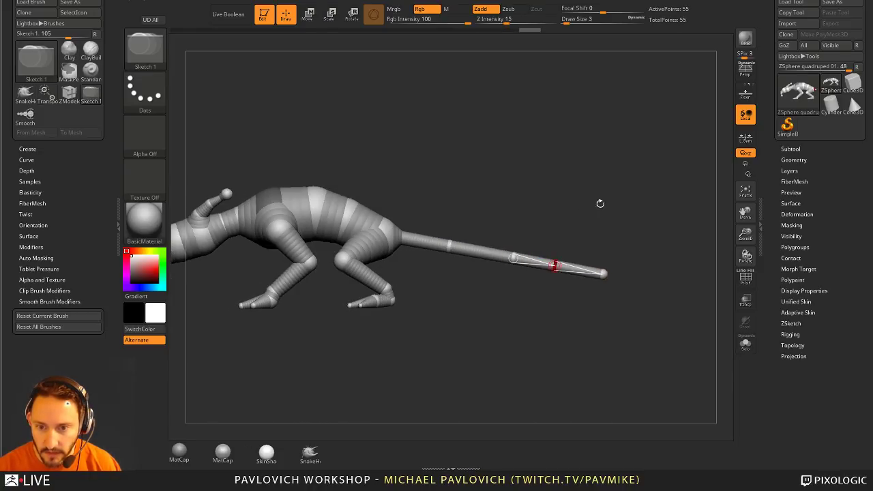
key("w")
mouse_move(555, 263)
left_mouse_down()
mouse_move(516, 231)
mouse_move(520, 218)
mouse_move(487, 228)
left_mouse_up()
left_click_drag(644, 216, 425, 204)
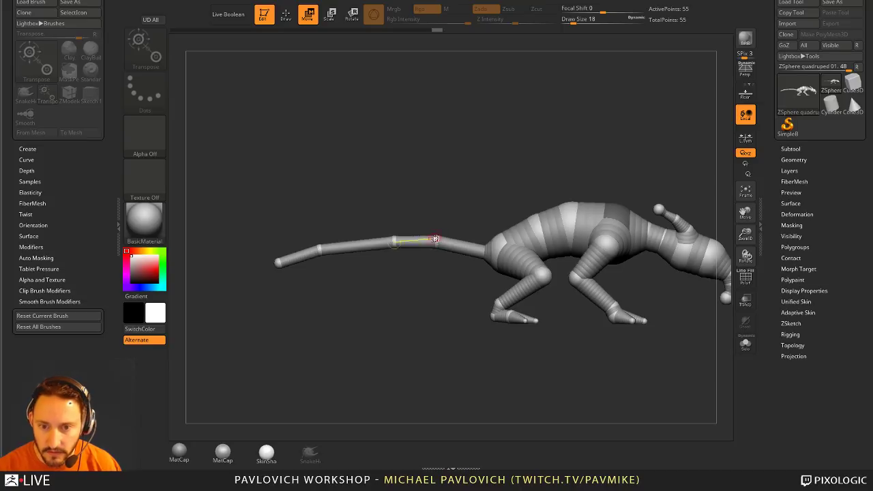
left_click_drag(435, 239, 379, 239)
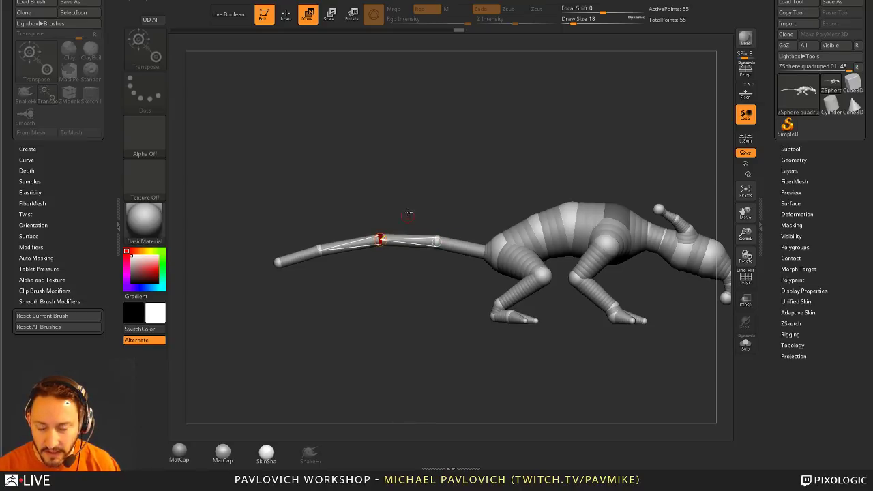
- Raise the tail joint nearest the hips and adjust the neighbouring joint to smooth the tail's curve
key("q")
mouse_move(408, 213)
left_mouse_down()
mouse_move(485, 163)
mouse_move(402, 227)
left_mouse_up()
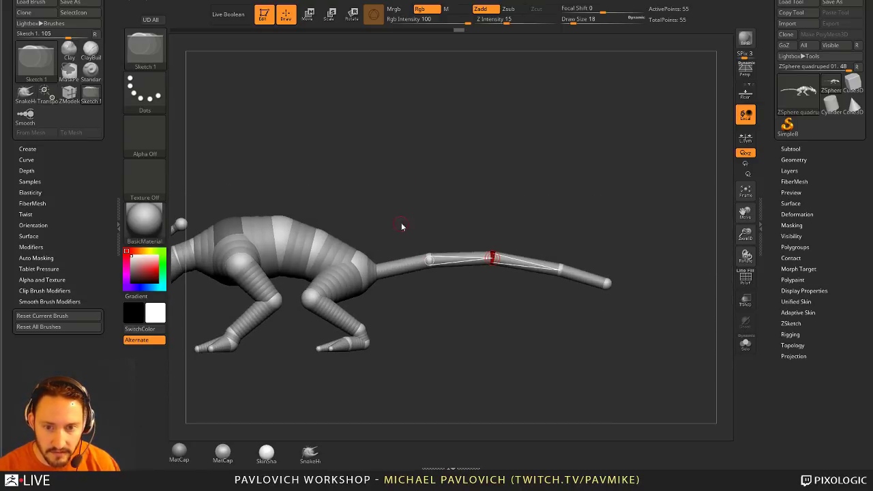
key("w")
left_click_drag(379, 256, 400, 252)
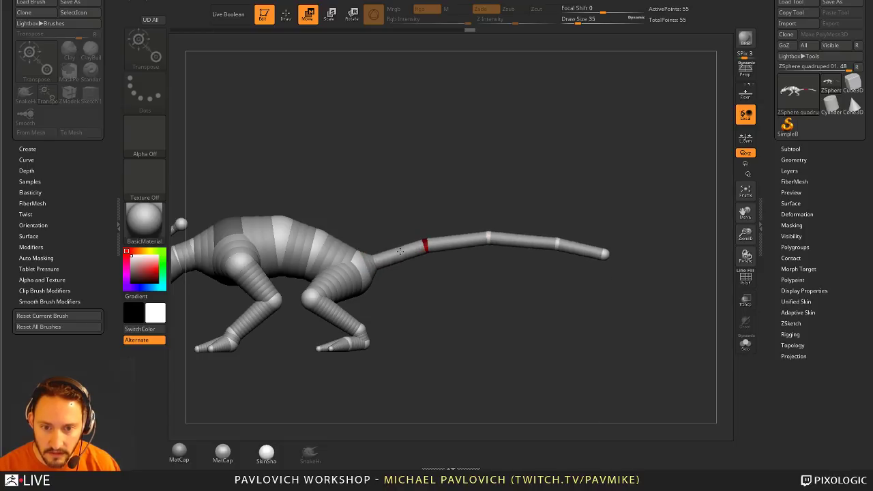
left_click_drag(494, 235, 526, 183)
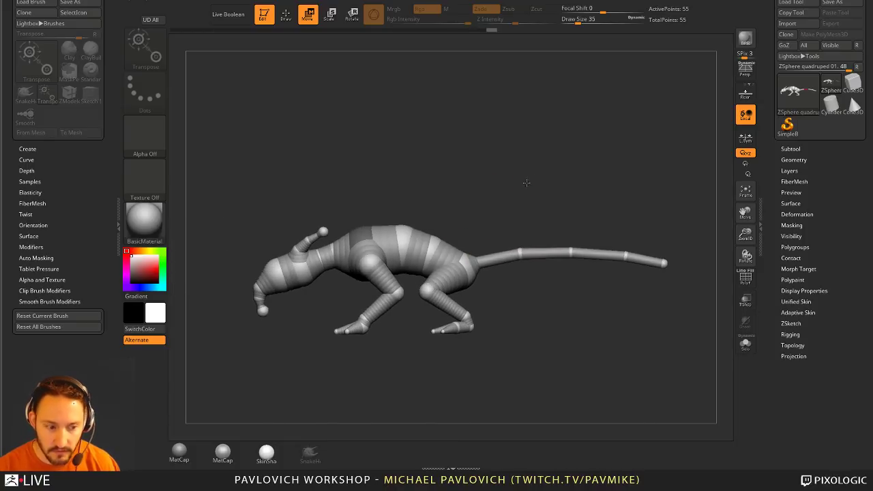
- Raise the hips and reposition the hind legs, with the inner tail joints shifted to nearly level
key("q")
left_click_drag(471, 224, 475, 237, "alt")
key("w")
mouse_move(472, 278)
left_mouse_down()
mouse_move(468, 255)
mouse_move(469, 270)
mouse_move(456, 253)
mouse_move(459, 262)
mouse_move(429, 255)
left_mouse_up()
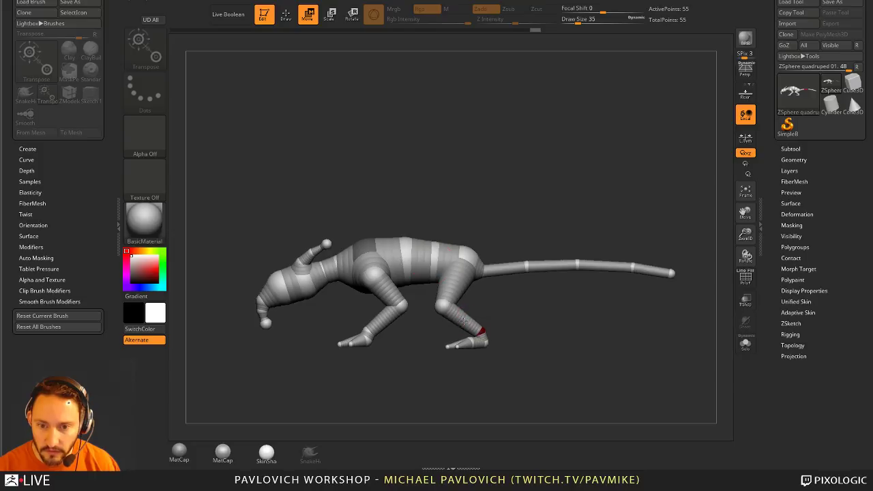
left_click_drag(512, 267, 510, 270)
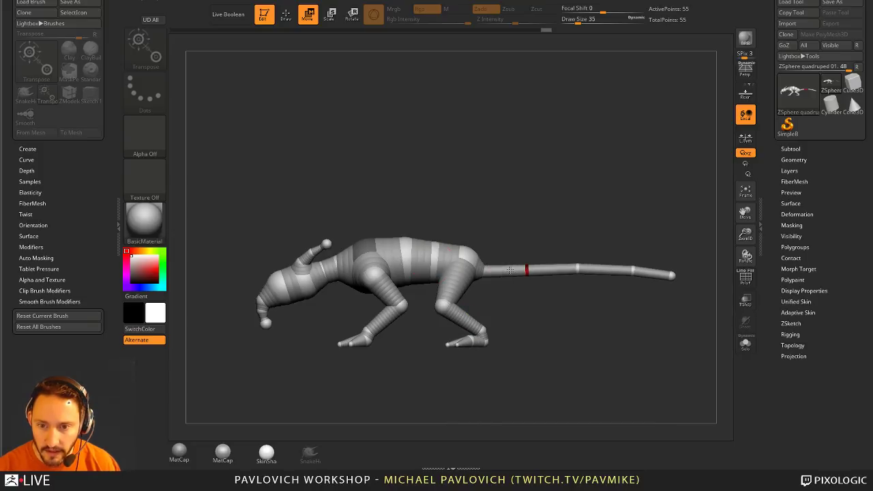
mouse_move(577, 269)
left_mouse_down()
mouse_move(577, 279)
mouse_move(578, 267)
left_mouse_up()
- Move the neck joint behind the head slightly up and forward
left_click_drag(311, 221, 335, 222, "alt")
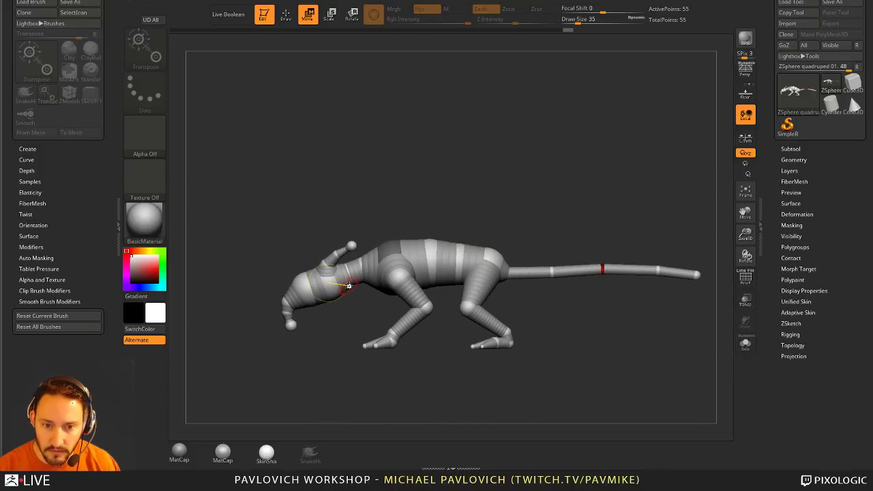
mouse_move(348, 286)
left_mouse_down()
mouse_move(346, 260)
mouse_move(338, 275)
left_mouse_up()
left_click_drag(435, 190, 433, 227, "alt")
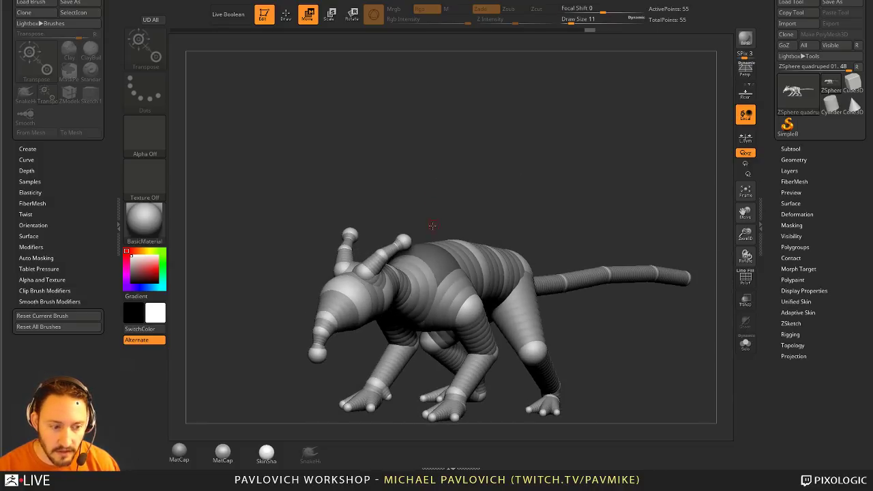
- Delete the ZSpheres that form the two ears and preview the adaptive skin of the creature
left_click_drag(382, 252, 456, 202)
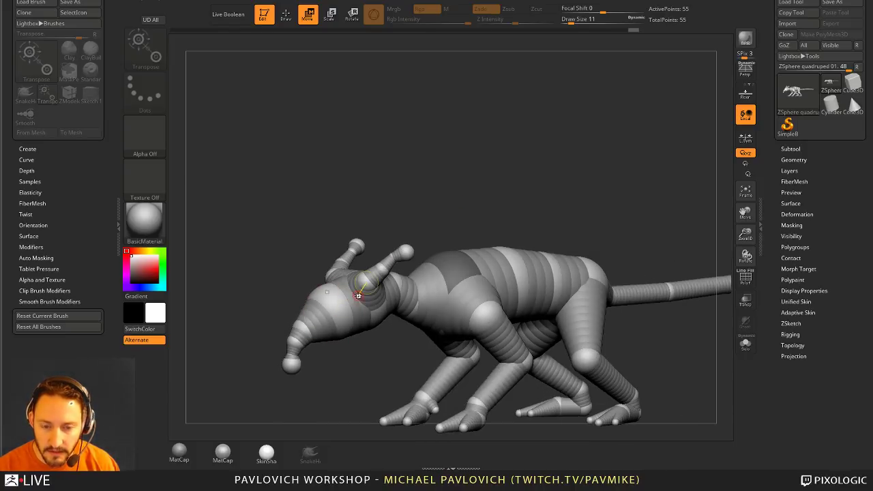
key("q")
left_click(402, 254, "alt")
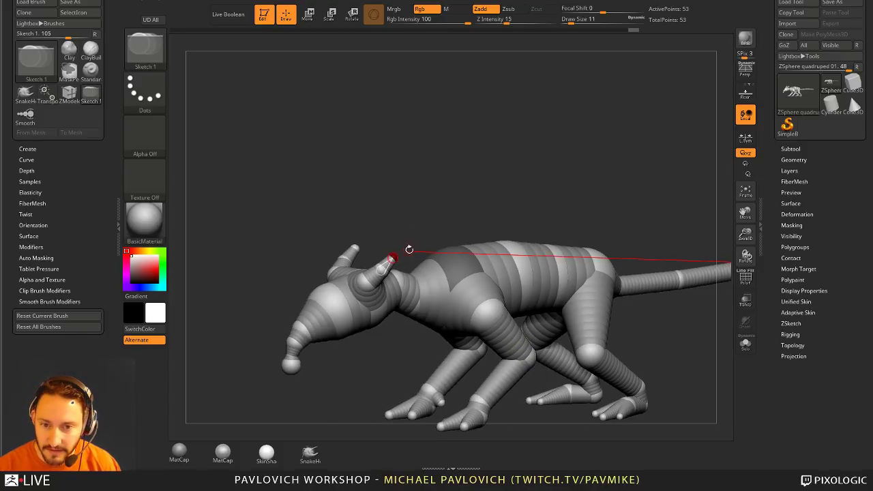
key("w")
mouse_move(407, 244)
left_mouse_down()
mouse_move(372, 280)
mouse_move(428, 238)
left_mouse_up()
key("a")
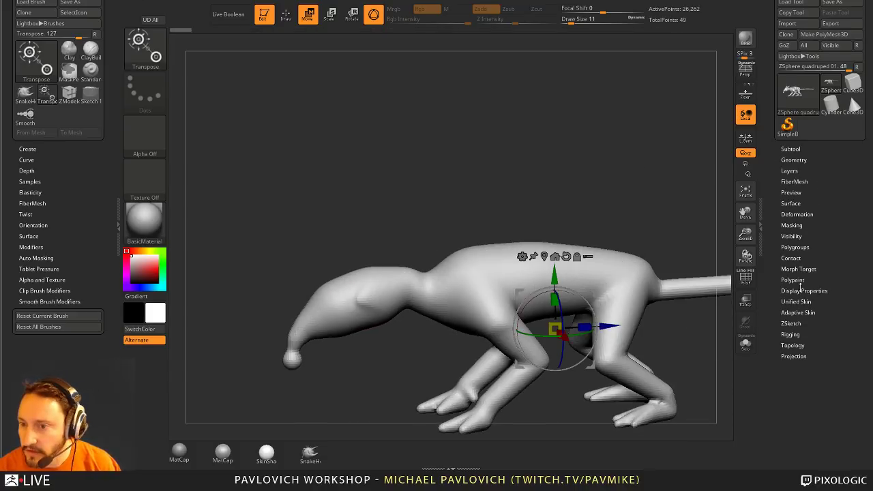
- Set the adaptive skin's DynaMesh resolution to 0 and its density to 1
left_click(796, 312)
left_click_drag(777, 306, 782, 199)
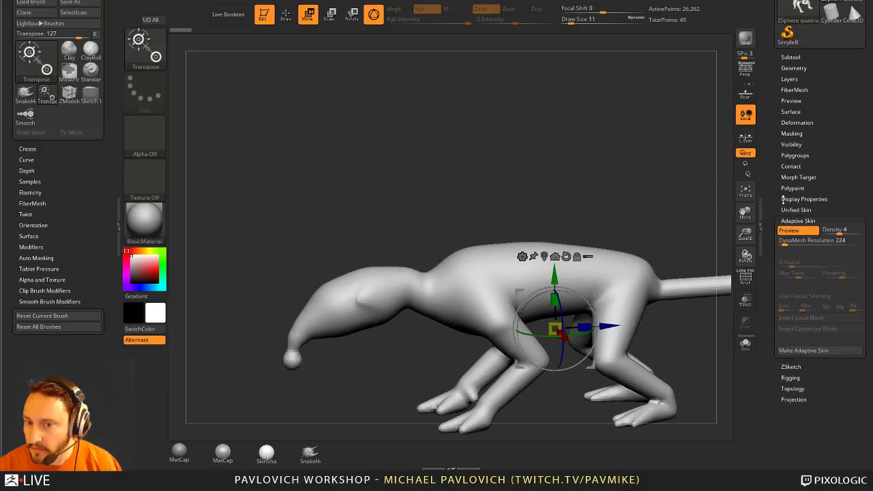
left_click_drag(784, 242, 775, 260)
left_click_drag(837, 234, 823, 233)
left_click_drag(695, 266, 721, 267)
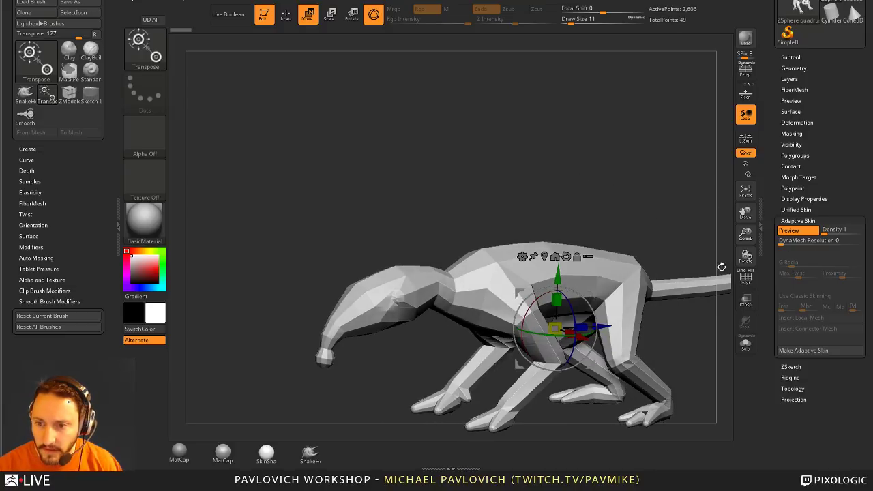
- Show the polyframe to examine the low-density skin's topology and polygroups from several sides, and hide it again
left_click(745, 278)
left_click_drag(565, 177, 557, 119, "alt")
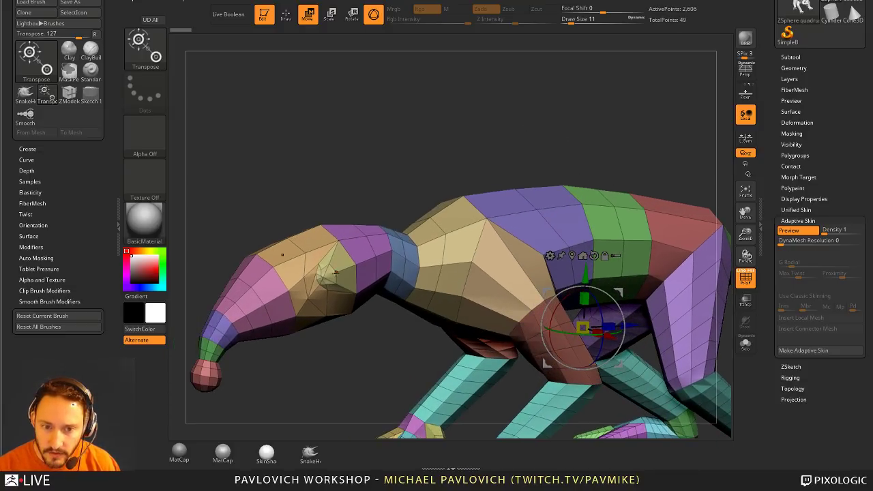
left_click_drag(428, 165, 575, 218, "alt")
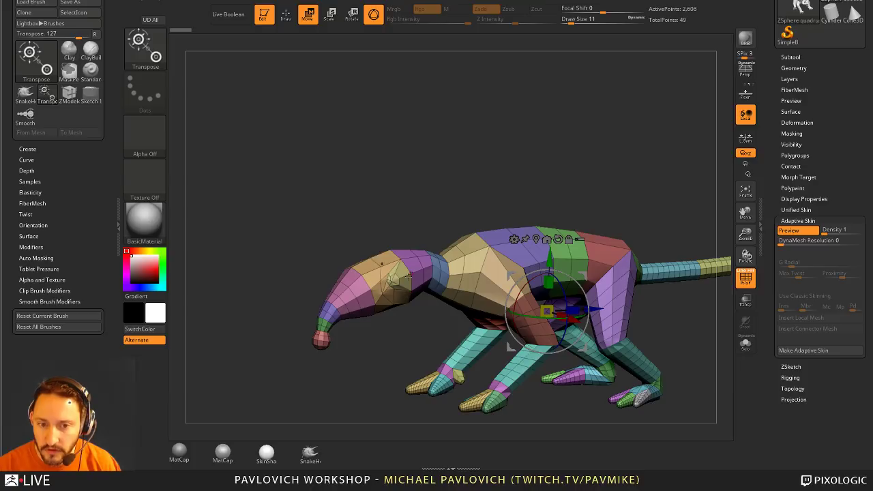
left_click_drag(497, 242, 561, 224)
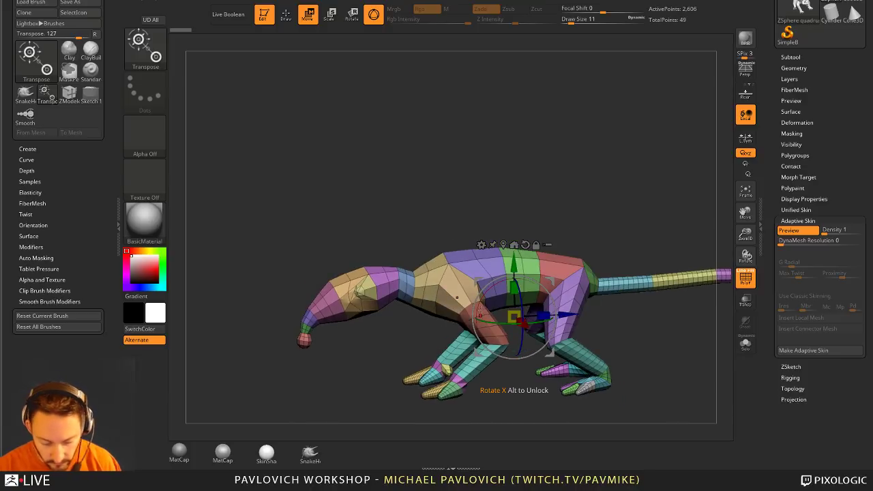
left_click_drag(523, 224, 634, 183)
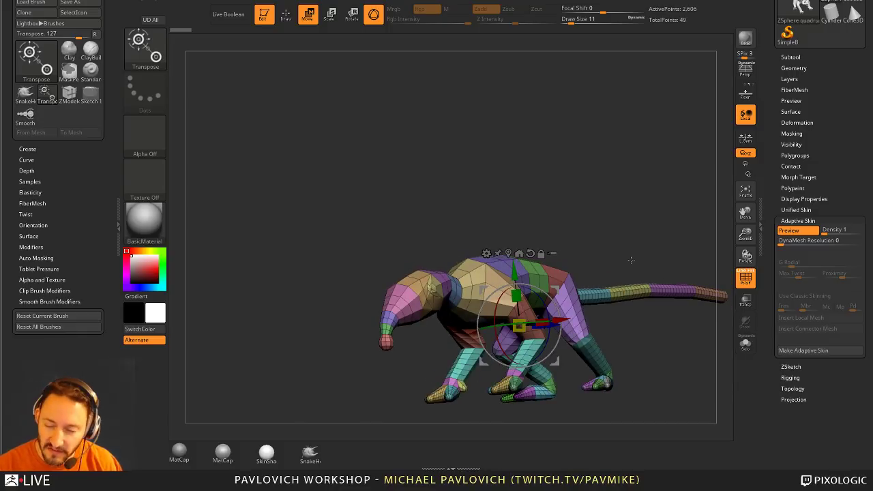
left_click(745, 276)
left_click_drag(576, 175, 581, 188)
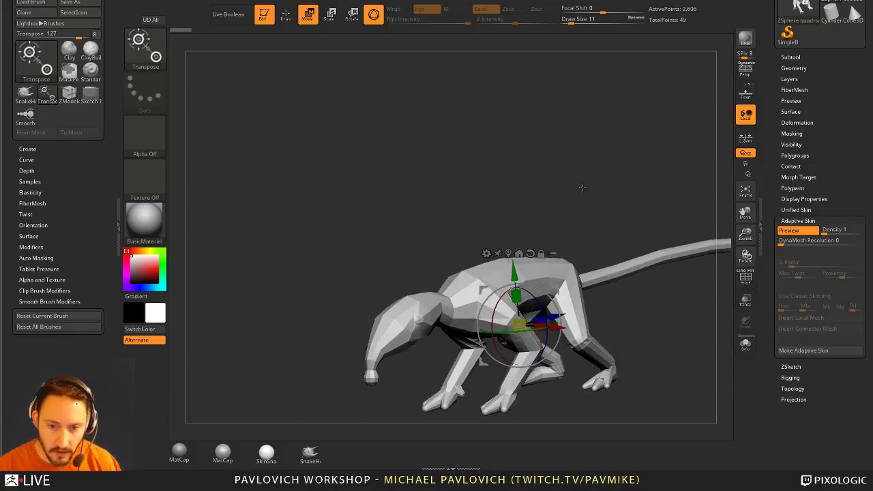
- Return from the skin preview to the ZSpheres and delete the two outermost ZSpheres at the snout's tip
key("ctrl")
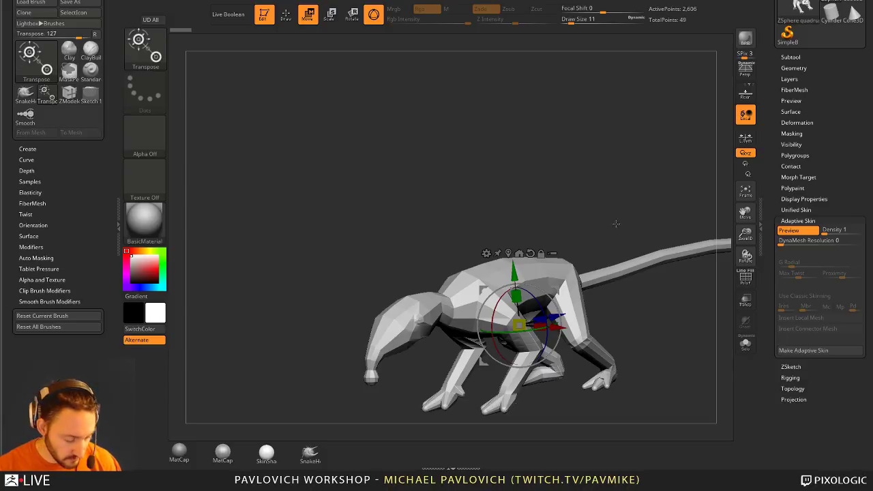
key("a")
key("ctrl")
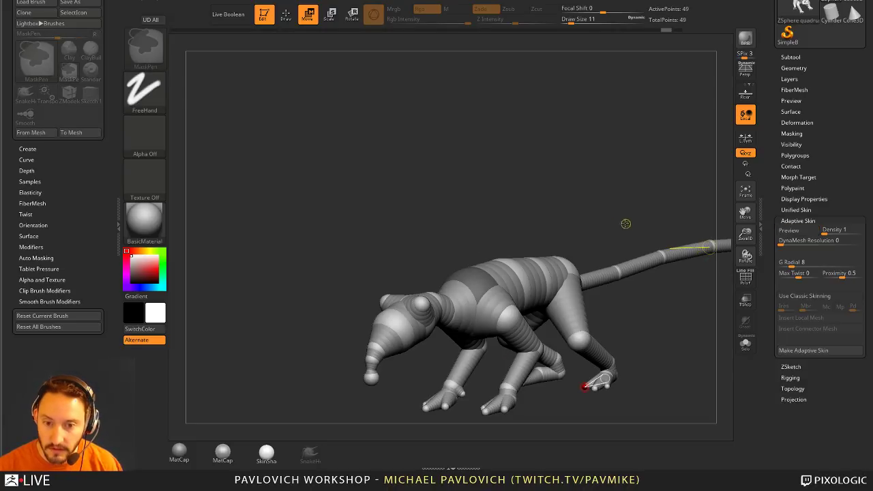
mouse_move(584, 386)
left_mouse_down()
mouse_move(379, 195)
mouse_move(360, 200)
mouse_move(344, 235)
mouse_move(414, 197)
mouse_move(491, 181)
mouse_move(310, 182)
mouse_move(326, 287)
mouse_move(361, 329)
left_mouse_up()
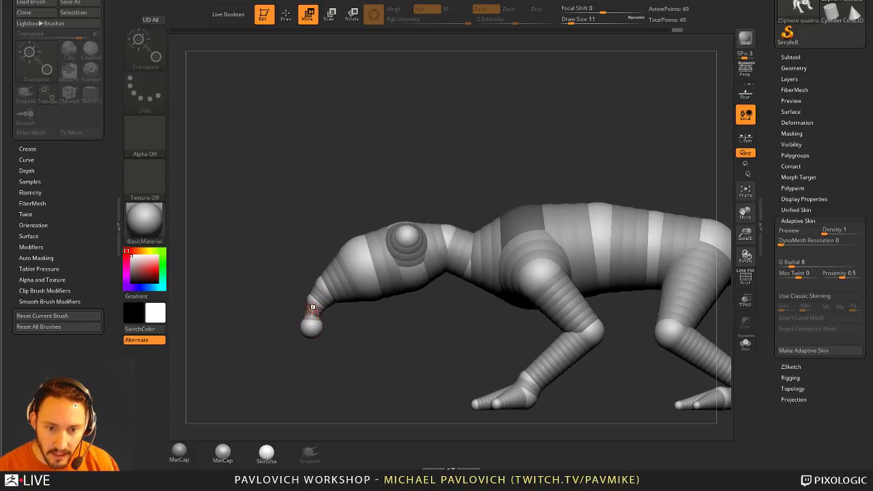
key("q")
mouse_move(341, 331)
left_mouse_down()
mouse_move(302, 321)
mouse_move(325, 333)
left_mouse_up()
left_click(304, 318, "alt")
key("w")
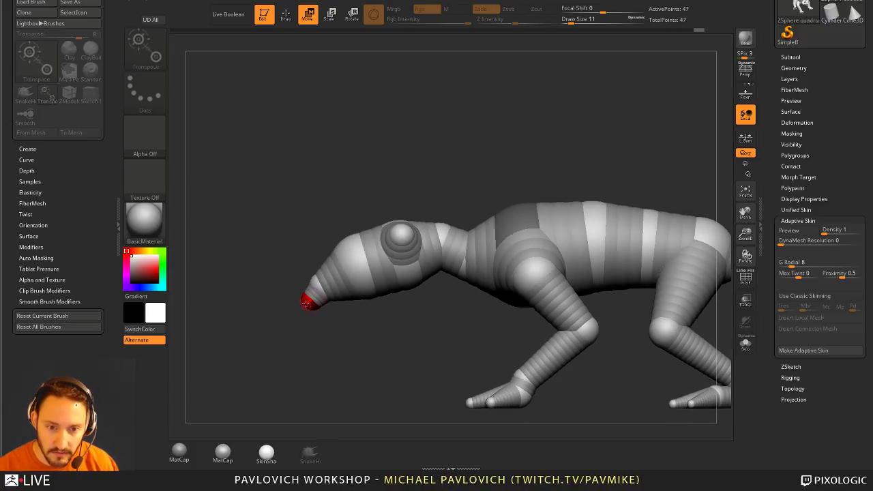
- Pull the remaining snout tip forward and down, and delete the intermediate ZSphere for one long straight snout
mouse_move(309, 302)
left_mouse_down()
mouse_move(283, 309)
mouse_move(239, 360)
mouse_move(225, 360)
left_mouse_up()
key("q")
left_click(309, 305, "alt")
key("w")
key("e")
key("q")
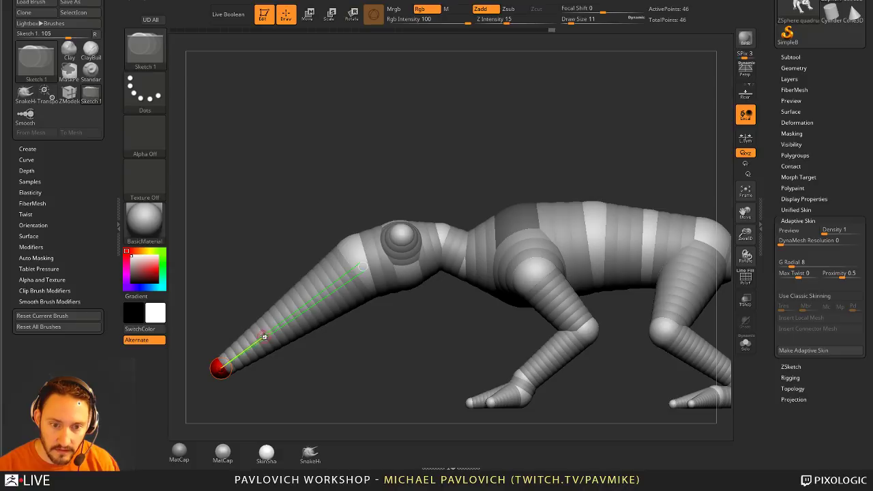
- Insert two ZSpheres along the lengthened snout and move the front one slightly up to bend it
key("w")
left_click_drag(267, 325, 255, 316)
key("q")
mouse_move(326, 356)
left_mouse_down()
mouse_move(389, 352)
mouse_move(327, 357)
left_mouse_up()
key("w")
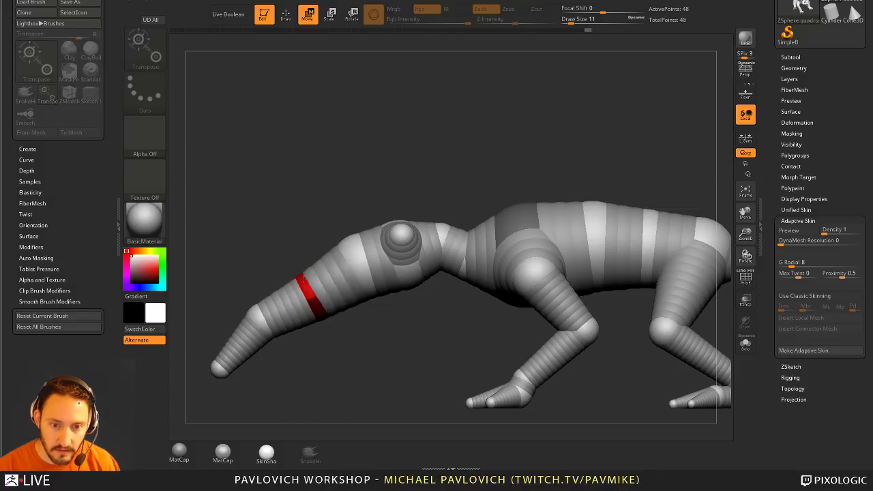
- Shift the mid-snout ZSphere slightly up and make small scale adjustments to the snout's joints
key("q")
key("w")
key("e")
key("r")
key("e")
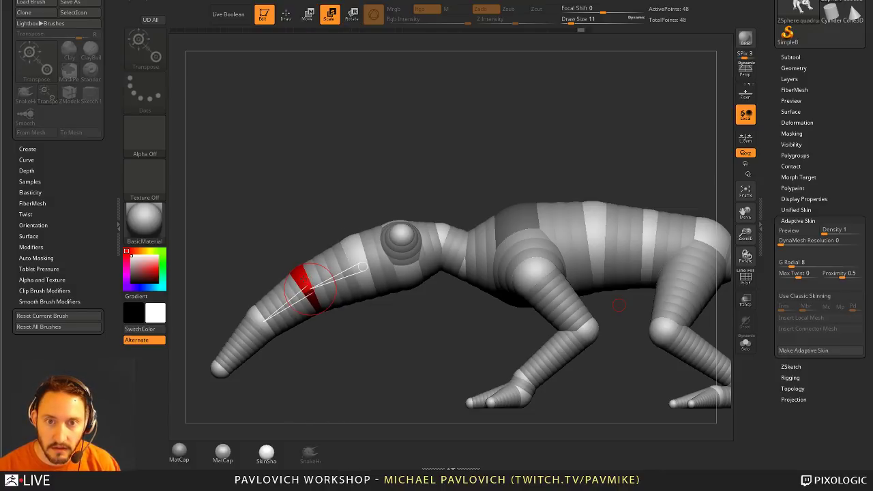
key("r")
key("e")
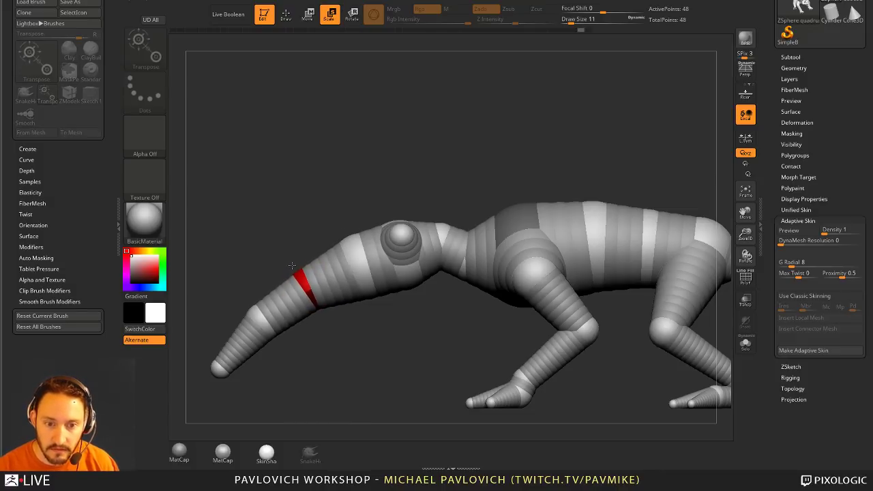
left_click_drag(259, 316, 263, 321)
left_click_drag(219, 369, 224, 373)
left_click(307, 283)
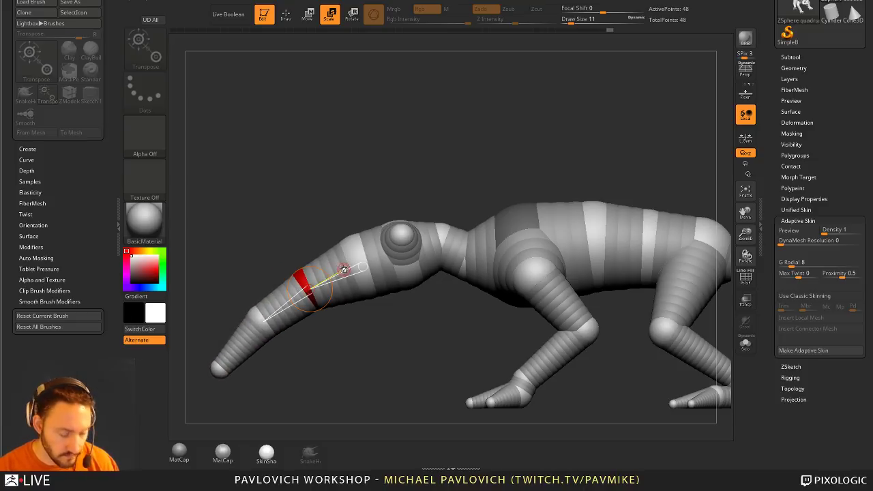
- Rotate the front part of the snout upward and fine-tune the position of its joints
key("r")
mouse_move(339, 275)
left_mouse_down()
mouse_move(335, 253)
mouse_move(372, 294)
mouse_move(334, 263)
left_mouse_up()
key("ctrl+z")
key("ctrl+z")
key("w")
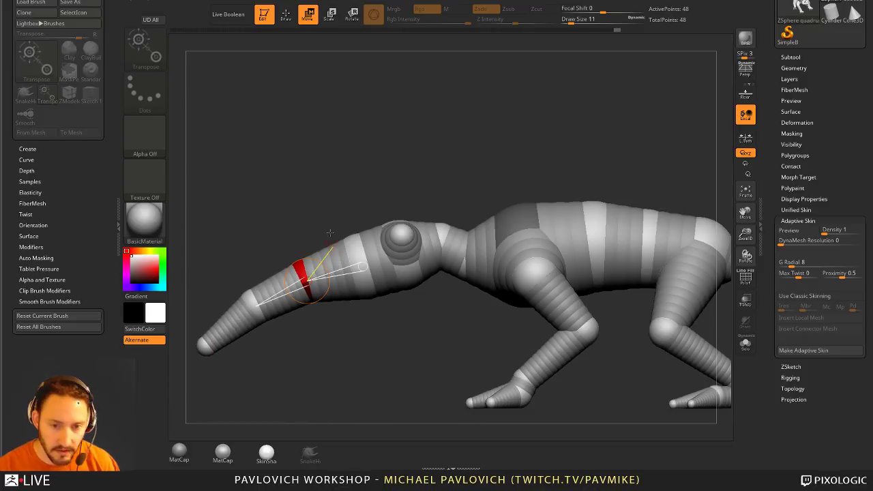
left_click_drag(279, 288, 278, 285)
mouse_move(334, 266)
left_mouse_down()
mouse_move(332, 247)
mouse_move(335, 271)
left_mouse_up()
left_click_drag(388, 256, 387, 256)
- Raise the tail base with the whole tail so it attaches higher on the hips
right_click_drag(444, 211, 441, 138, "ctrl")
right_click_drag(422, 242, 555, 198)
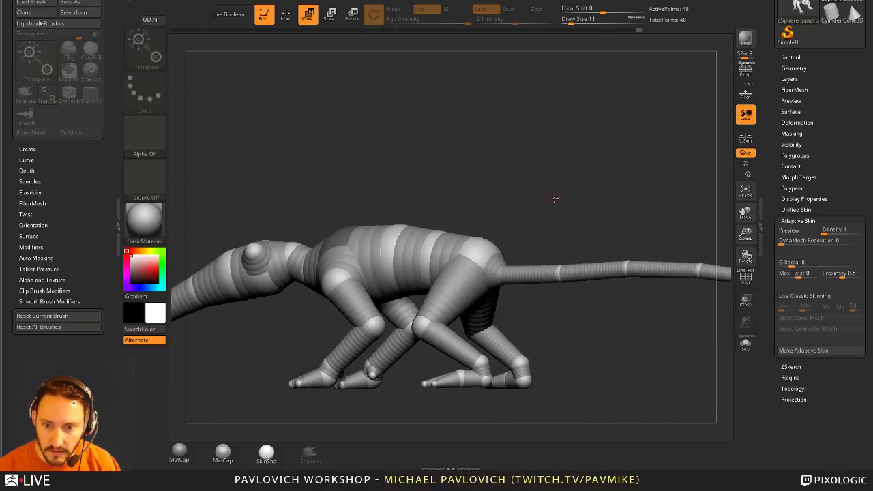
left_click_drag(500, 269, 497, 255)
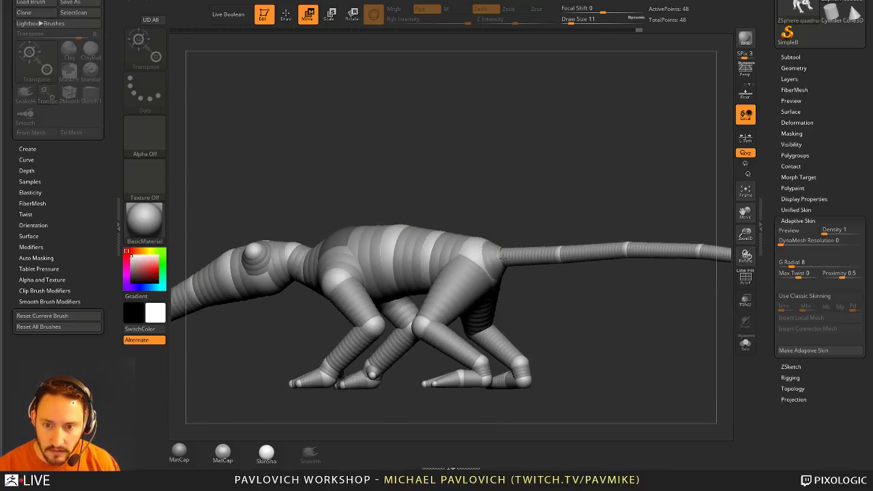
mouse_move(522, 217)
right_mouse_down("shift")
mouse_move(574, 206)
mouse_move(564, 193)
mouse_move(598, 196)
mouse_move(603, 184)
mouse_move(594, 200)
mouse_move(619, 302)
mouse_move(616, 286)
right_mouse_up("shift")
key("q")
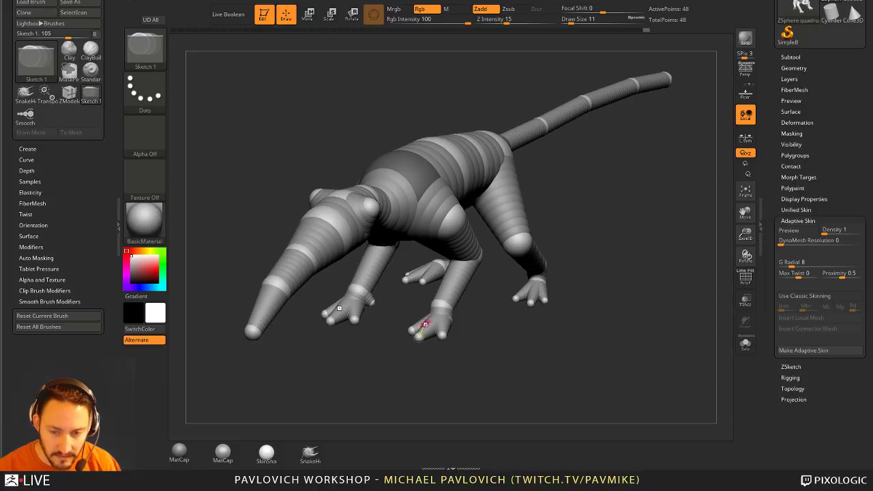
right_click_drag(423, 331, 464, 369)
right_click_drag(531, 324, 634, 334)
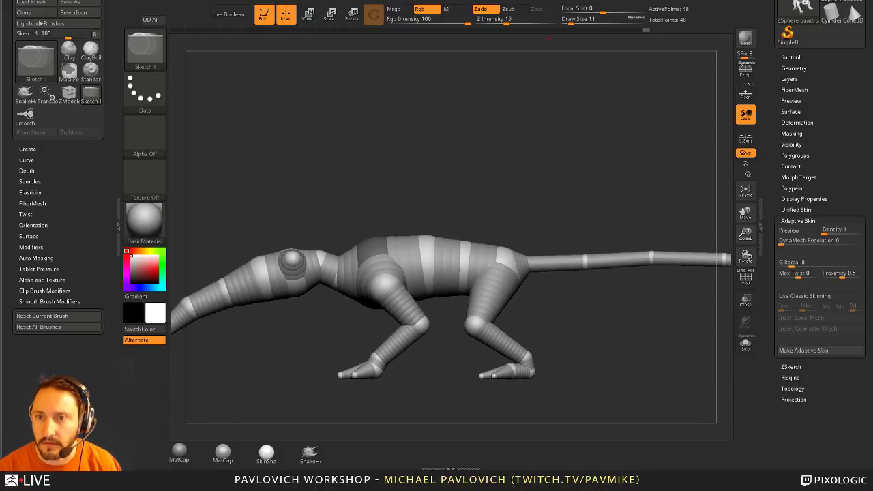
- Import osoHormiguero_03.png from the GiantAnteater folder in PrehistoricCreatures as a texture
left_click(623, 4)
left_click(623, 46)
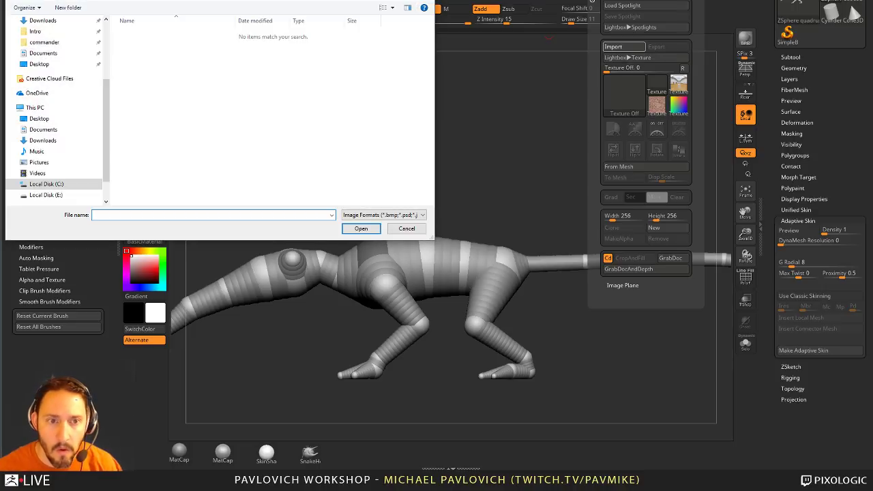
scroll(68, 68, "up", 3)
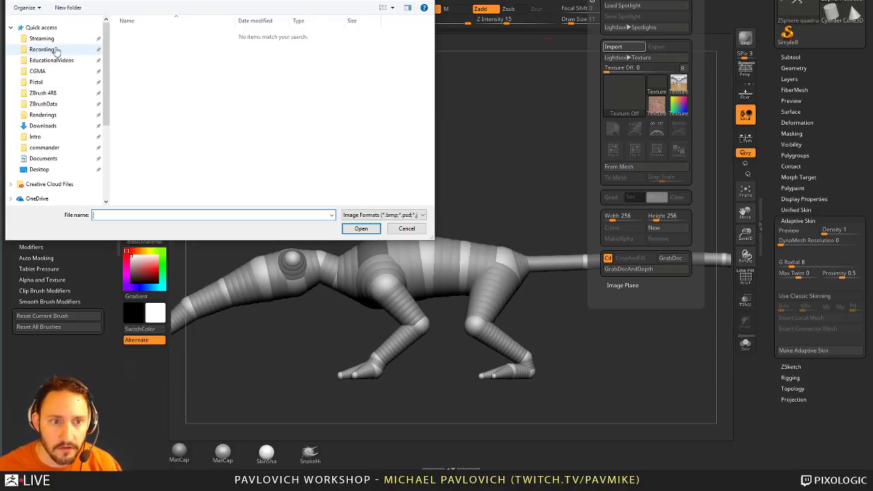
left_click(58, 41)
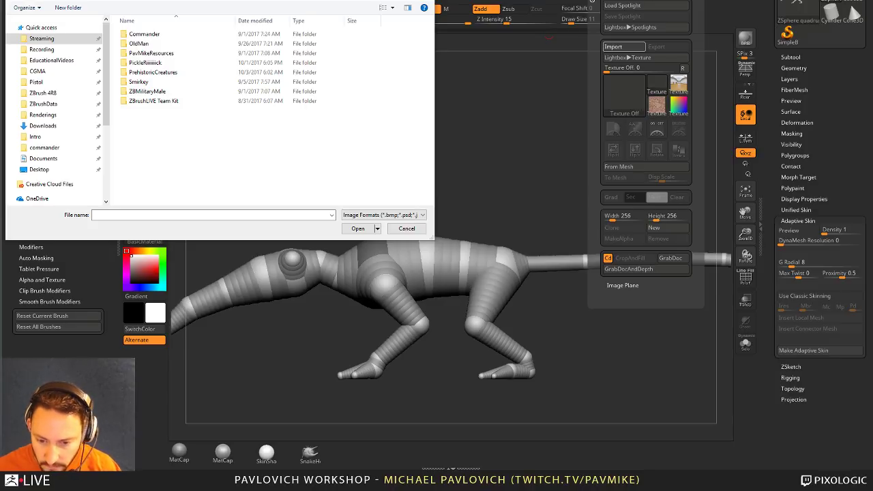
double_click(163, 71)
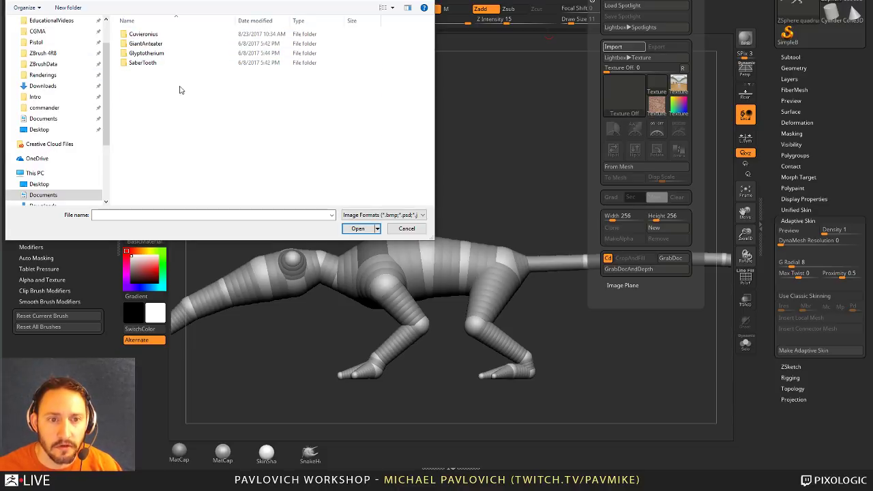
double_click(170, 38)
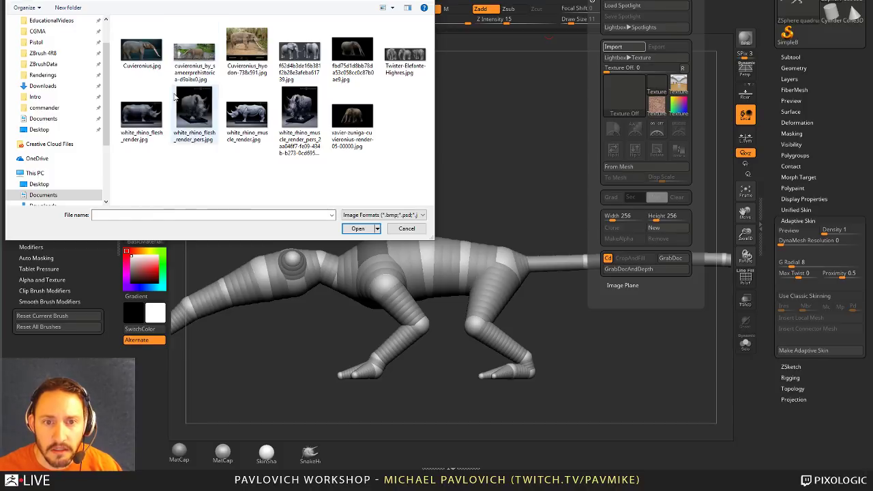
key("alt+Up")
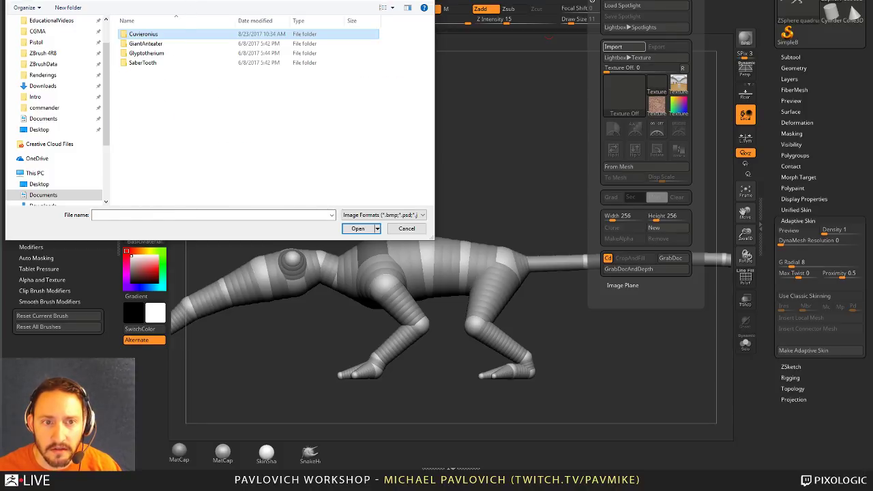
double_click(171, 44)
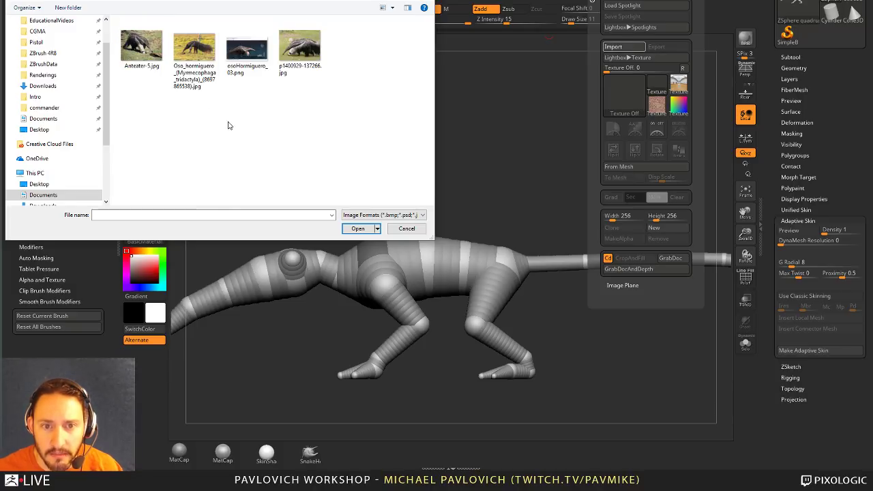
double_click(255, 54)
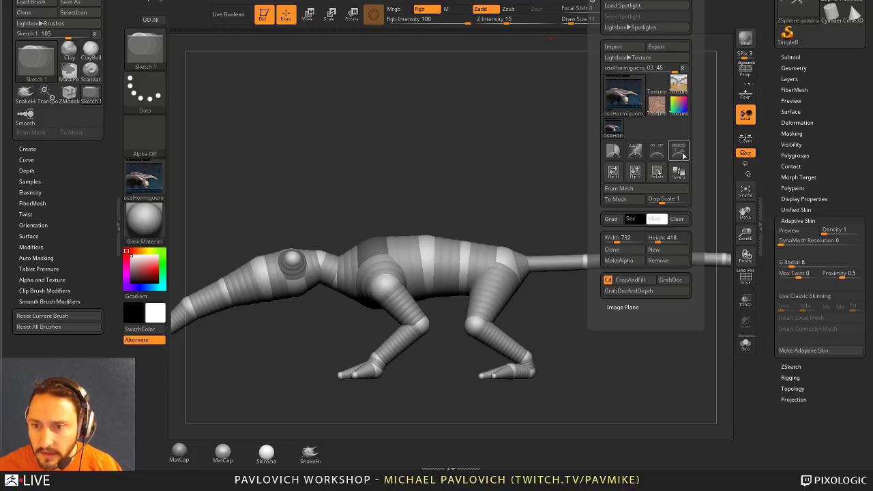
- Load the imported anteater image into Spotlight, position it behind the creature and reduce its opacity
key("comma")
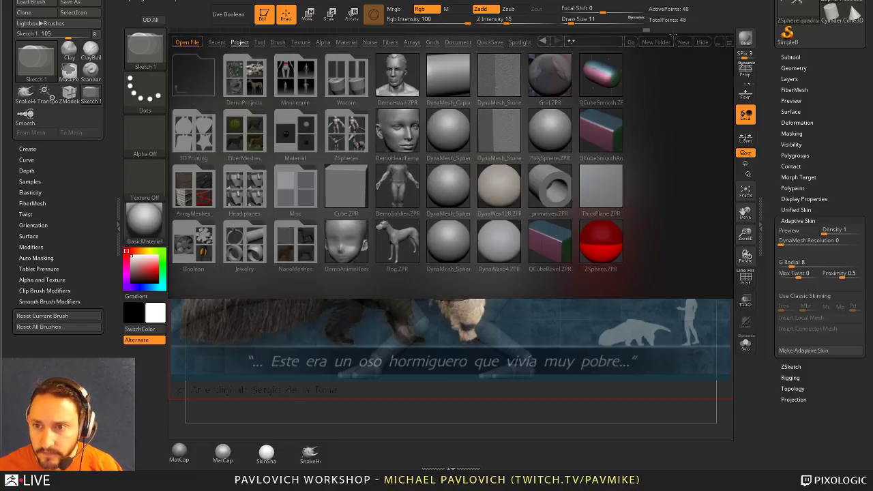
key("comma")
left_click_drag(577, 222, 620, 206)
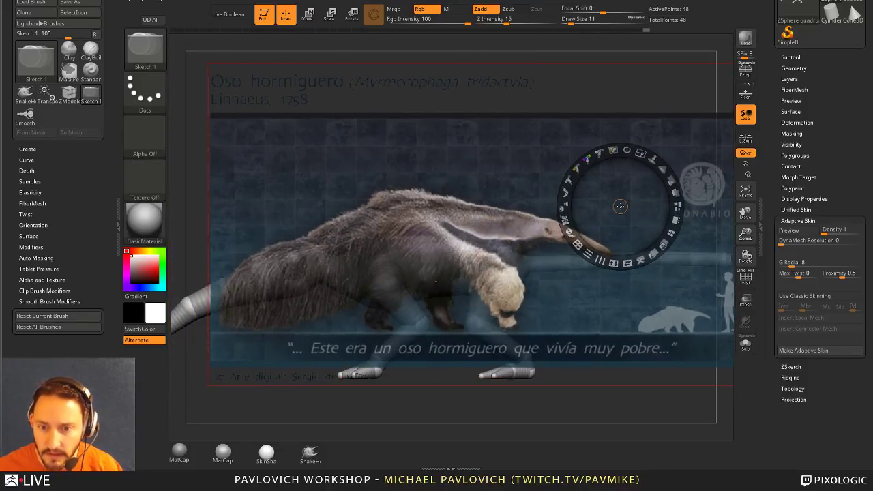
left_click_drag(513, 137, 534, 138)
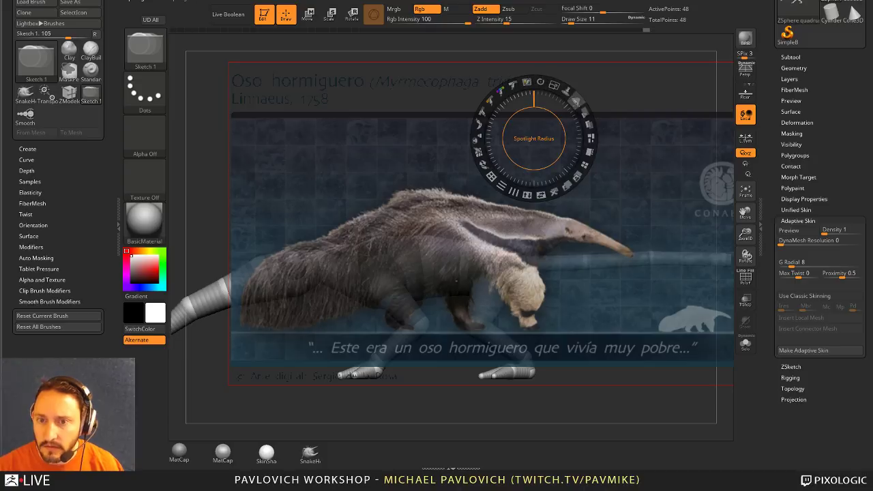
left_click(582, 110)
left_click_drag(582, 111, 579, 185)
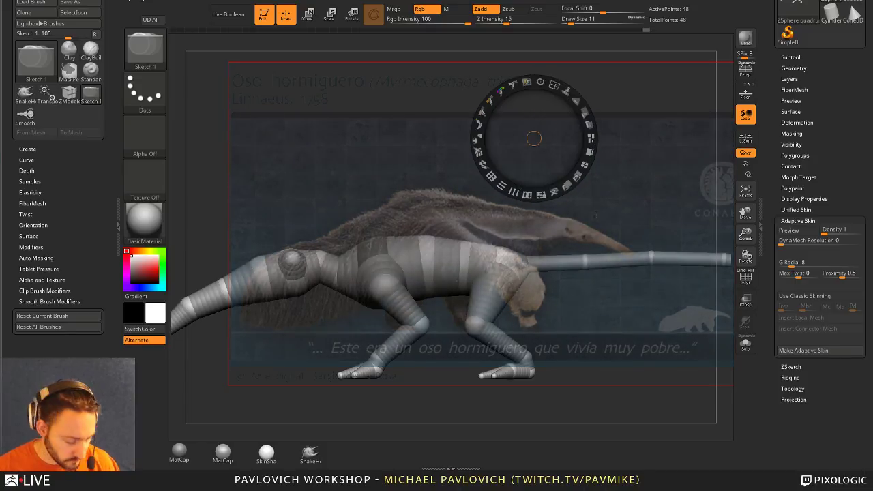
- Face the creature the same way as the reference in side view and reposition its front and hind lower legs to match
key("z")
mouse_move(539, 206)
left_mouse_down()
mouse_move(576, 167)
mouse_move(620, 170)
mouse_move(584, 168)
left_mouse_up()
key("w")
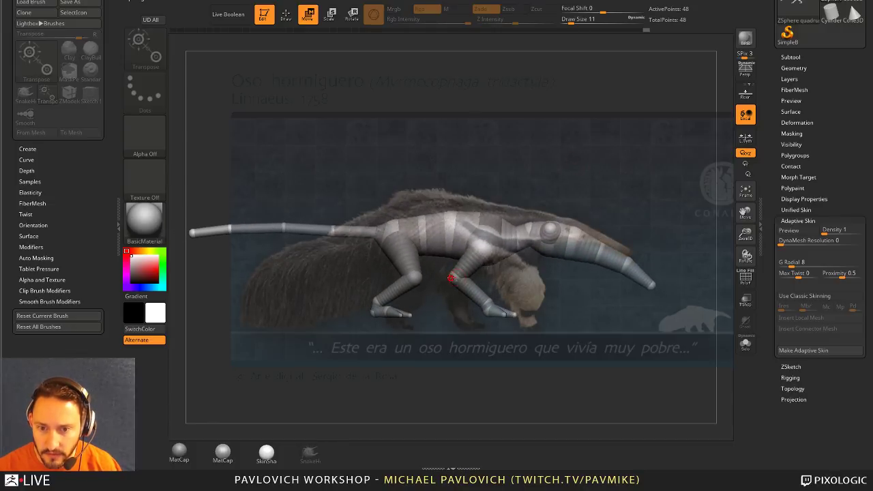
left_click_drag(450, 277, 468, 319)
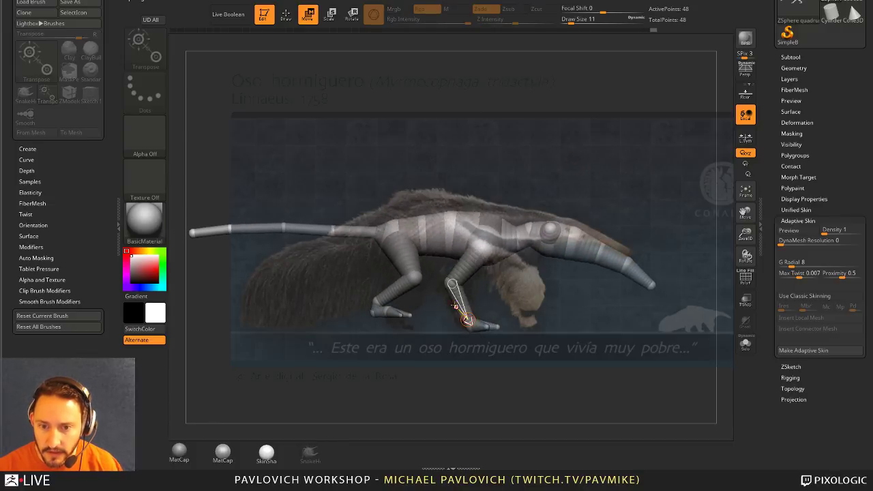
left_click_drag(400, 289, 410, 302)
left_click_drag(411, 268, 392, 323)
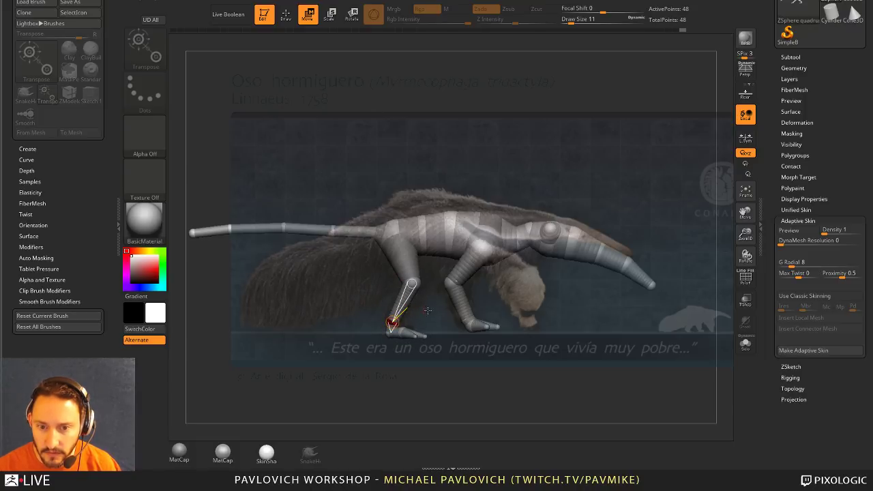
- Delete the extra ankle ZSpheres on the hind and front legs and adjust the feet to the ground line
key("q")
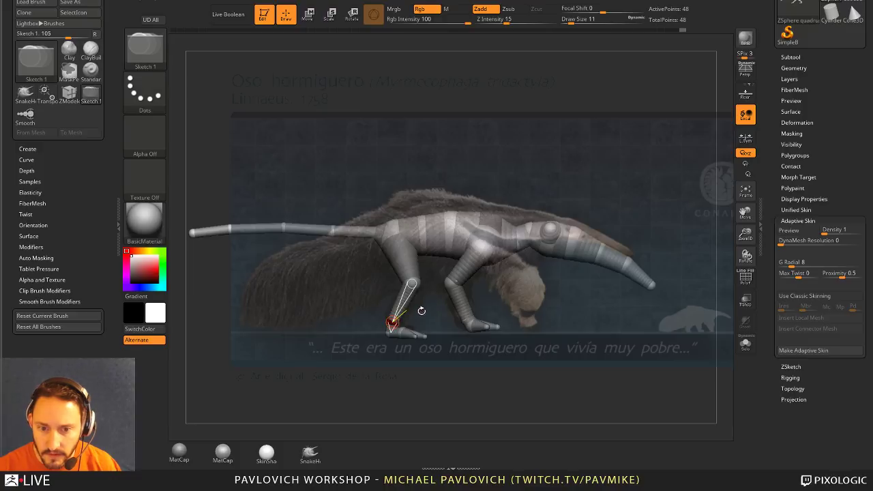
left_click(394, 322, "alt")
key("w")
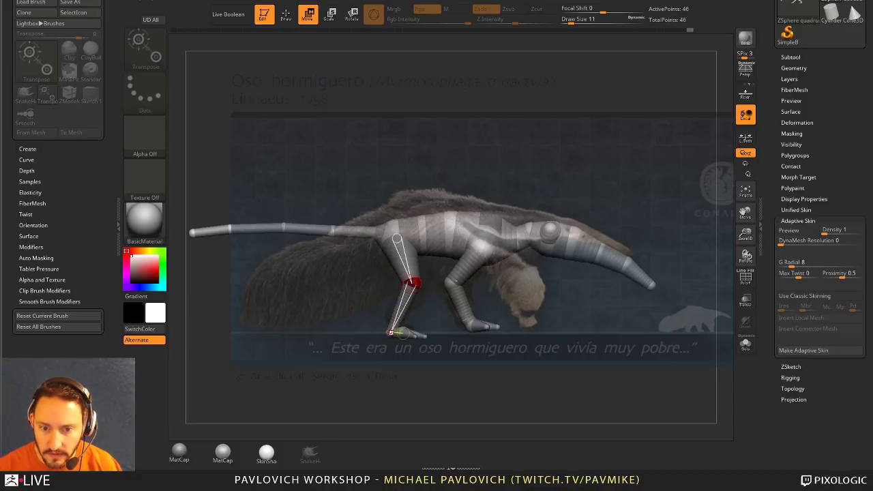
mouse_move(402, 333)
left_mouse_down()
mouse_move(390, 320)
mouse_move(424, 327)
mouse_move(404, 323)
left_mouse_up()
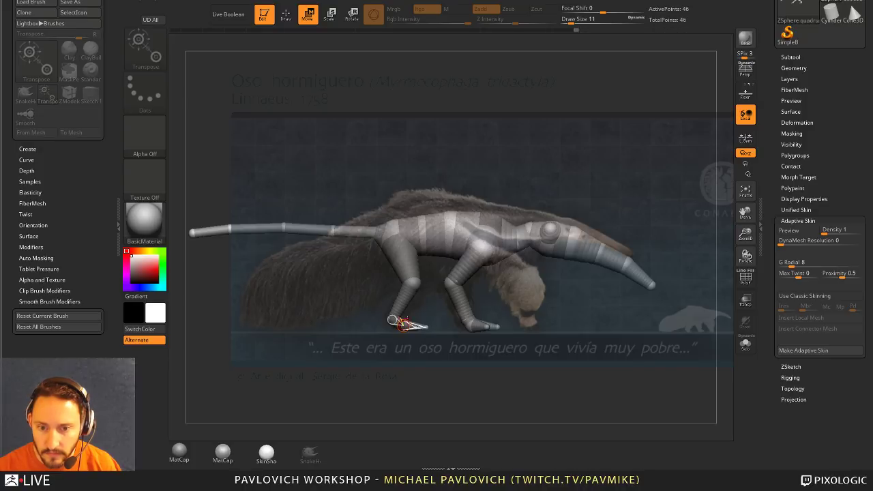
left_click_drag(463, 324, 464, 322)
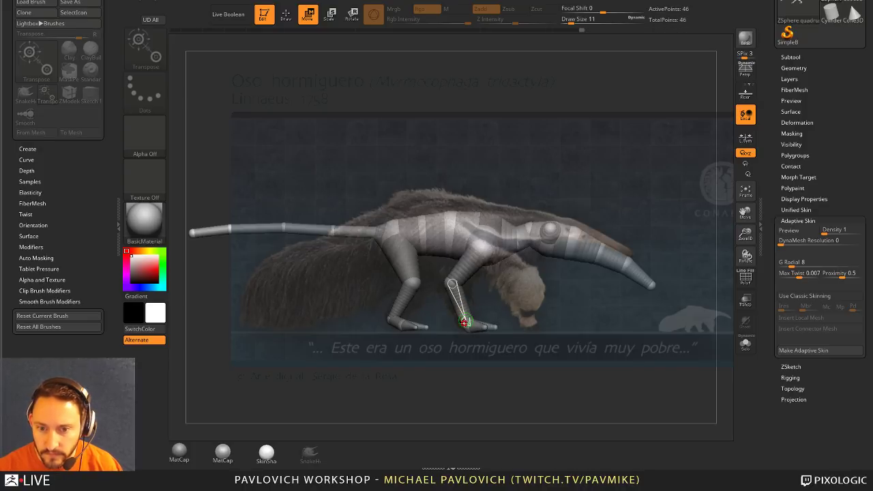
key("q")
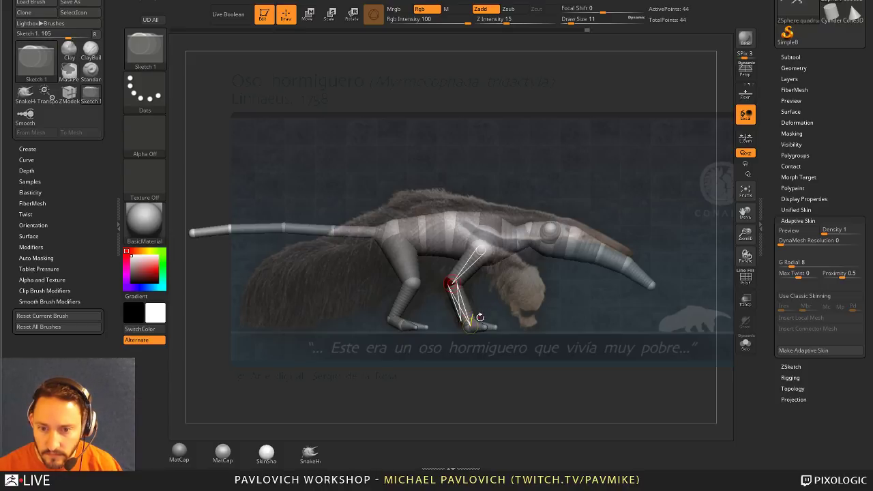
key("w")
left_click_drag(464, 325, 464, 322)
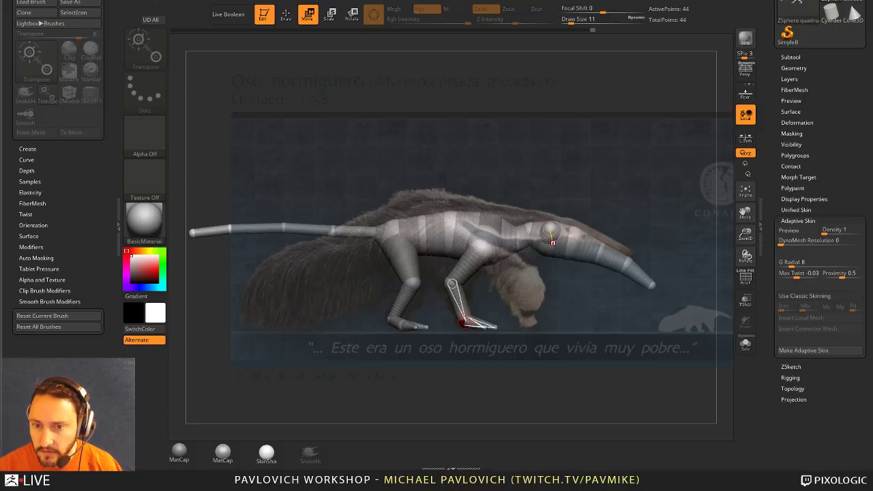
- Scale down the head ZSpheres to match the slimmer head in the reference
key("e")
left_click_drag(547, 244, 523, 202)
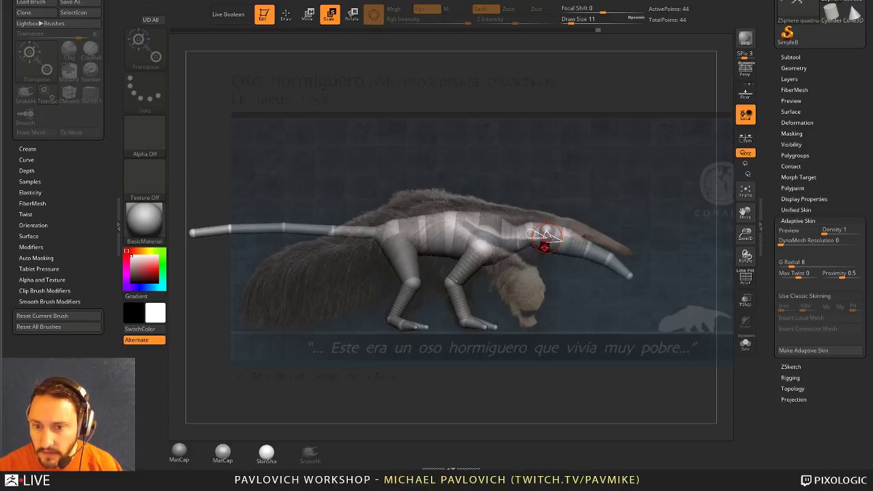
left_click_drag(544, 244, 546, 208)
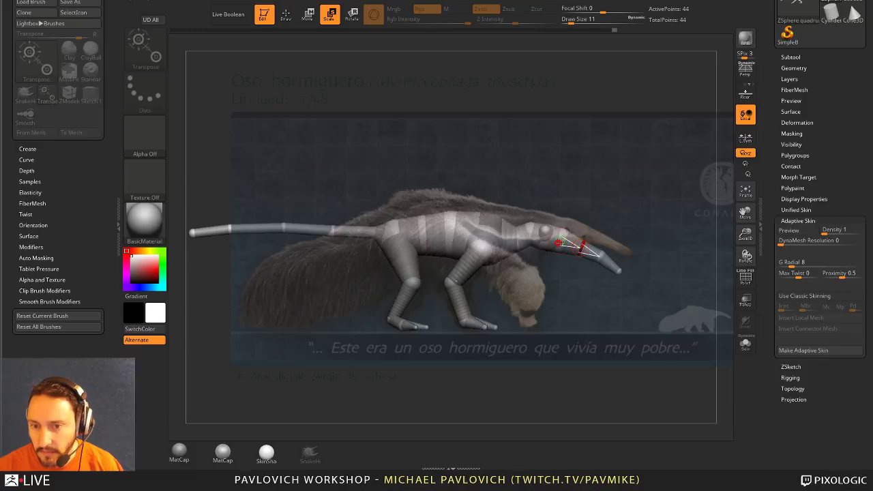
- Move the snout, head, neck, back and hip ZSpheres to follow the reference silhouette
key("w")
left_click_drag(578, 246, 627, 250)
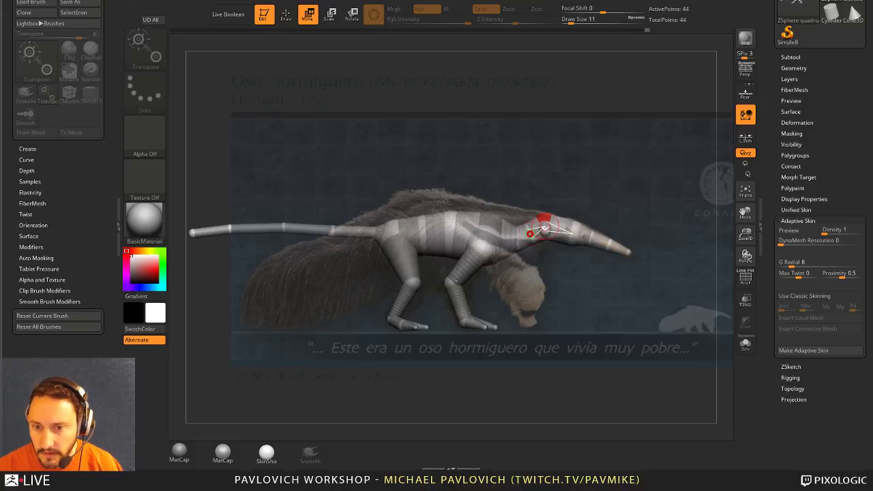
mouse_move(522, 226)
left_mouse_down()
mouse_move(518, 244)
mouse_move(508, 213)
mouse_move(485, 219)
left_mouse_up()
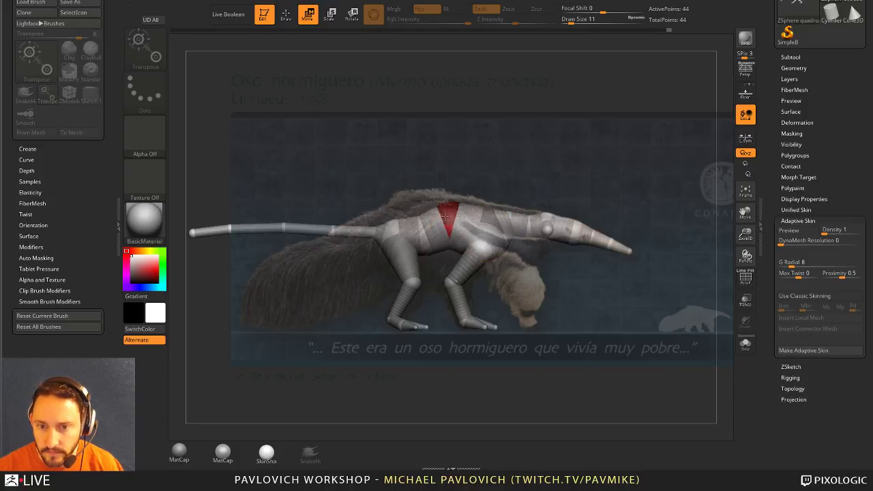
left_click_drag(418, 225, 388, 223)
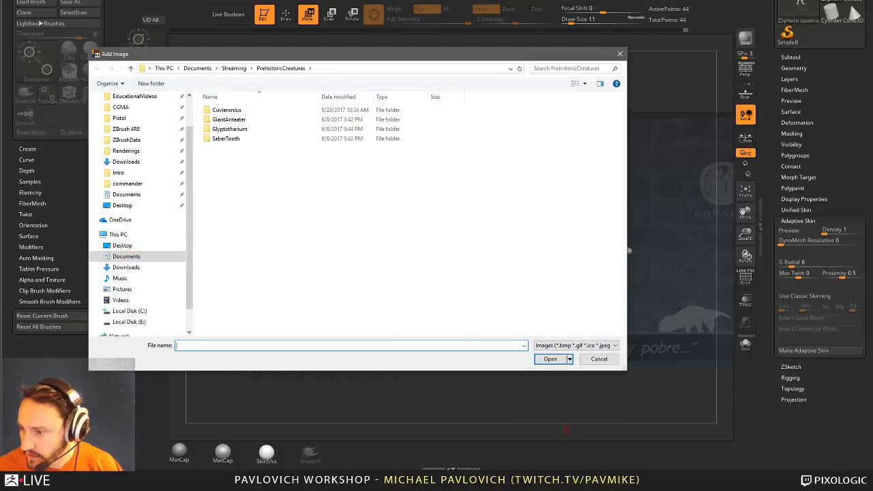
- Load the anteater picture from the GiantAnteater folder into the floating reference viewer and enlarge it, framed on the animal
double_click(232, 119)
double_click(318, 119)
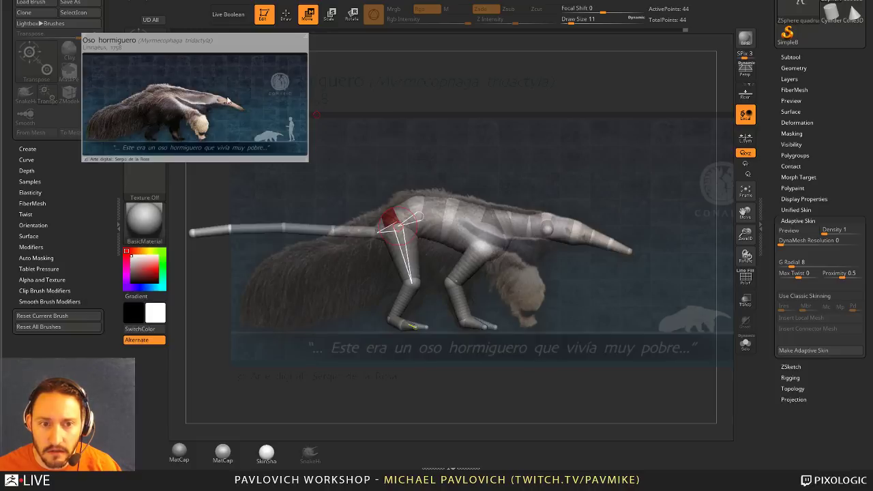
left_click_drag(229, 100, 412, 200)
left_click_drag(486, 261, 627, 350)
scroll(487, 197, "up", 7)
middle_click_drag(495, 221, 535, 215)
scroll(504, 246, "up", 3)
mouse_move(503, 246)
middle_mouse_down()
mouse_move(518, 233)
mouse_move(515, 246)
middle_mouse_up()
left_click_drag(632, 350, 674, 328)
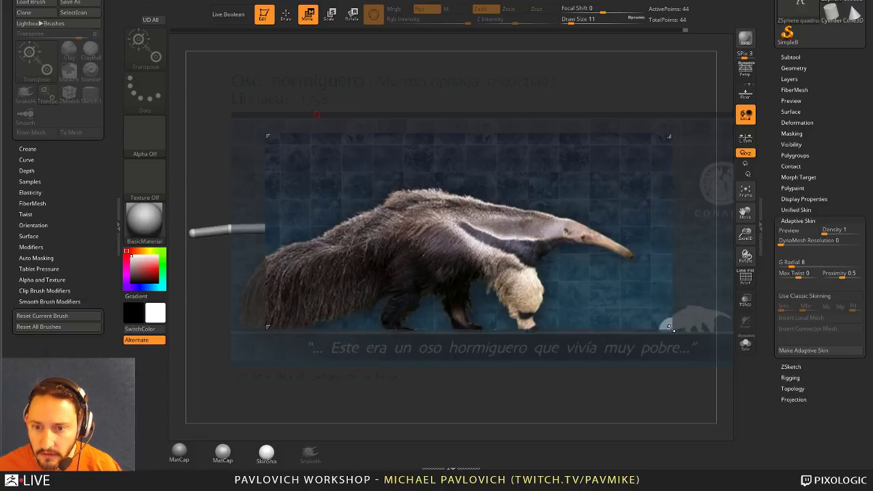
- Move the floating reference window clear of the canvas so the creature can be edited
middle_click_drag(609, 270, 638, 249)
right_click_drag(605, 241, 525, 488)
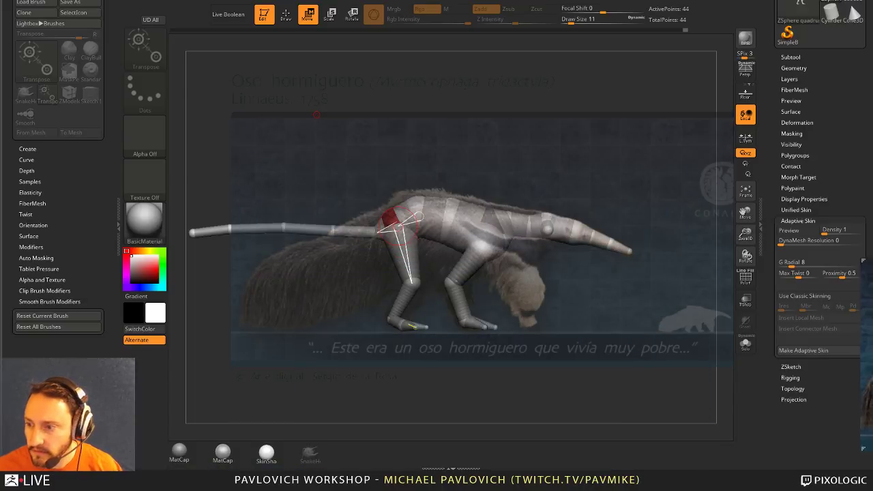
right_click_drag(872, 204, 563, 2)
right_click_drag(627, 12, 406, 34)
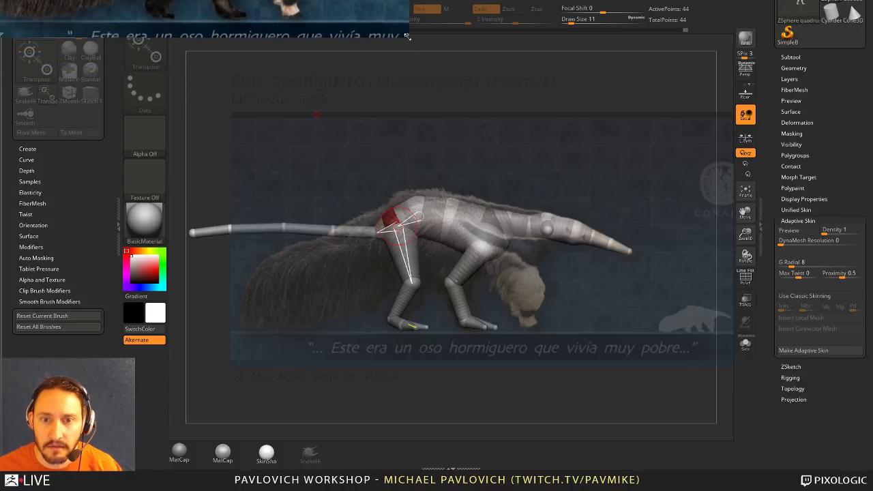
left_click_drag(407, 37, 402, 0)
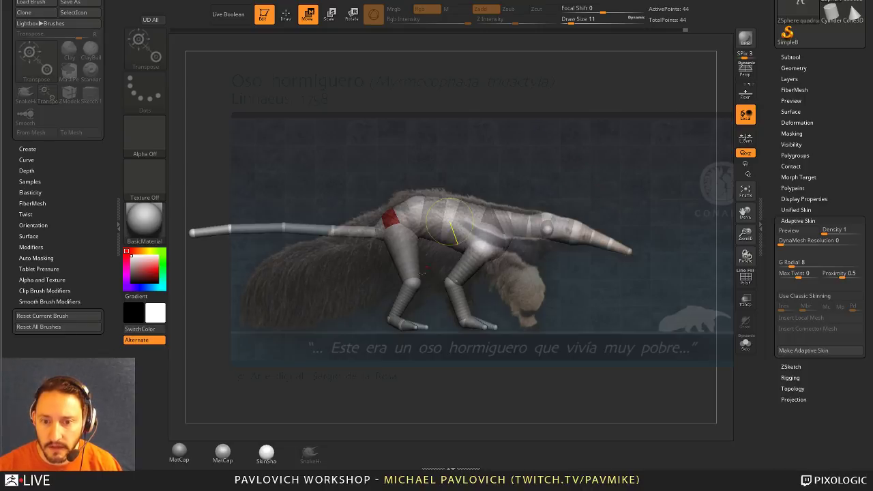
- Swing the front legs forward so their elbows and wrists line up with the near foreleg in the reference
left_click_drag(474, 257, 520, 323)
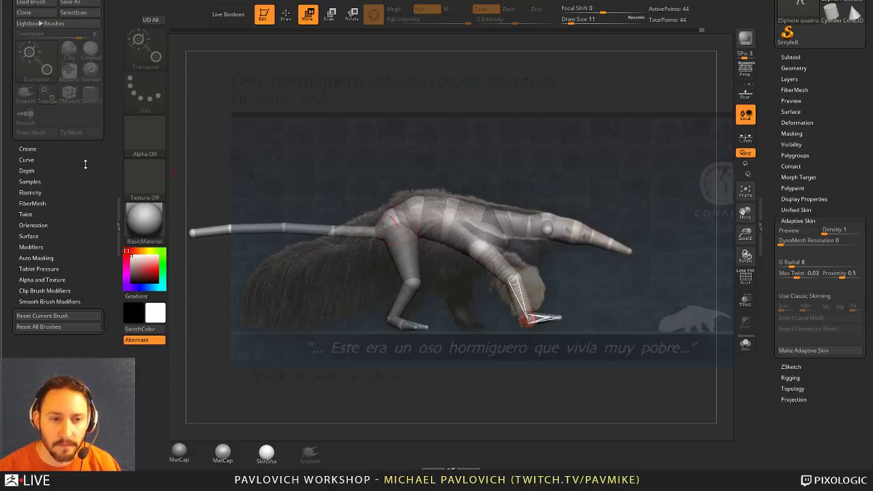
- Dock the Document palette and store the current side view as Cust1 in the ZAppLink properties
left_click(20, 1)
left_click(196, 2)
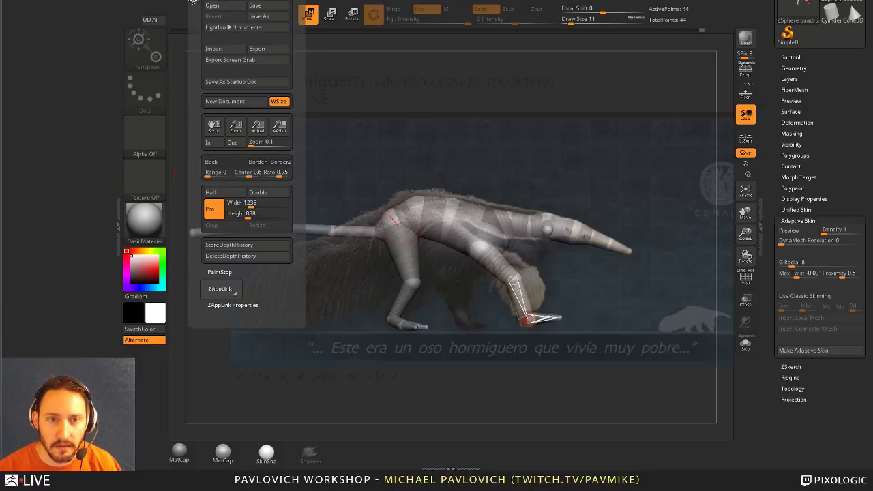
left_click_drag(193, 3, 53, 75)
left_click(38, 301)
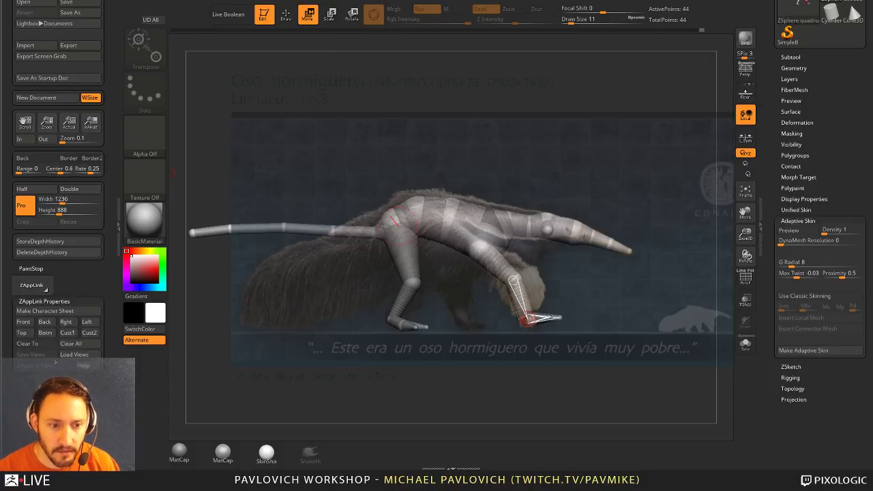
left_click(67, 332)
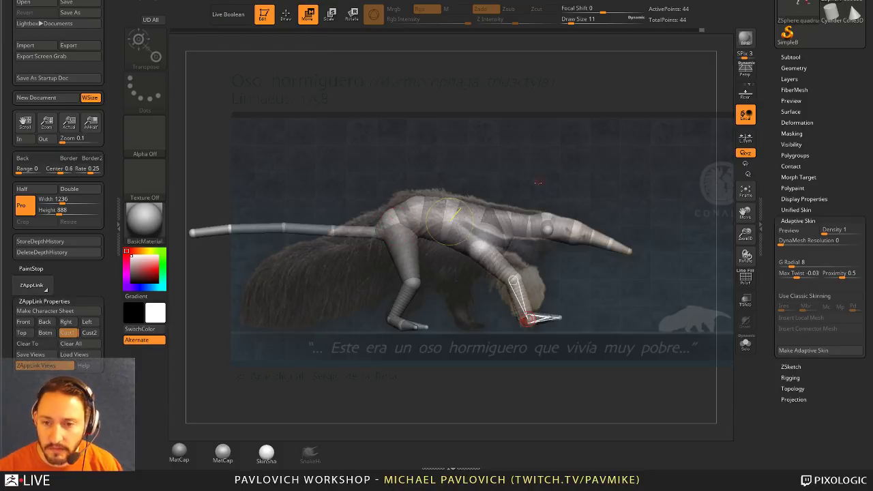
- Delete the ZSpheres that form the toes and palms of the front feet
mouse_move(598, 181)
left_mouse_down()
mouse_move(623, 169)
mouse_move(473, 302)
left_mouse_up()
key("q")
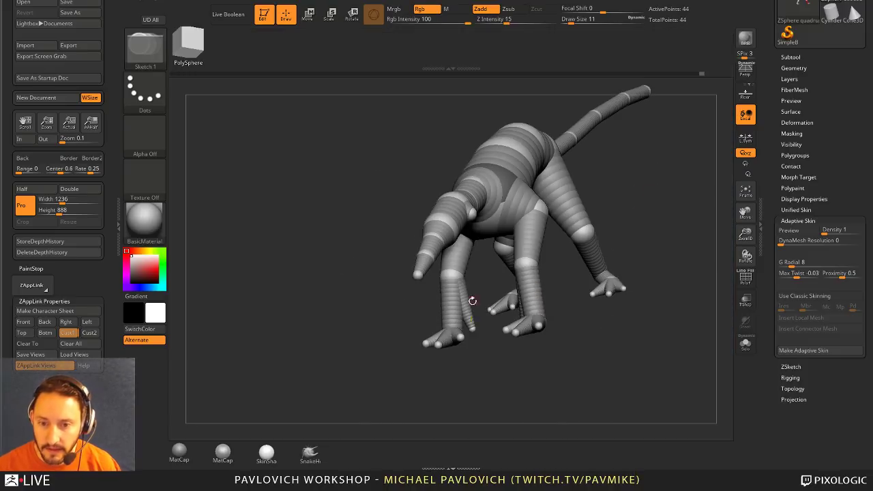
left_click(469, 321, "alt")
left_click_drag(484, 380, 546, 310)
left_click(518, 313, "alt")
left_click(519, 315, "alt")
left_click(499, 288, "alt")
- Delete the toe and foot ZSpheres at the ends of the hind legs
left_click_drag(444, 358, 378, 328)
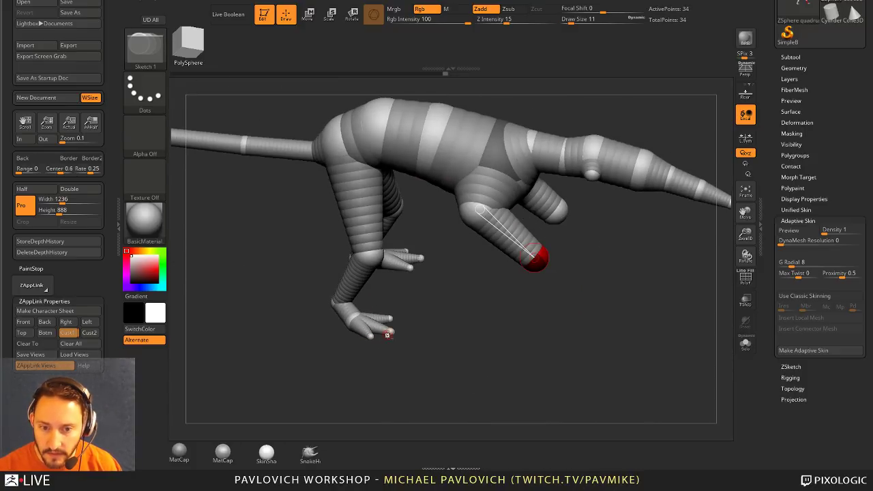
left_click(391, 331, "alt")
left_click(370, 335, "alt")
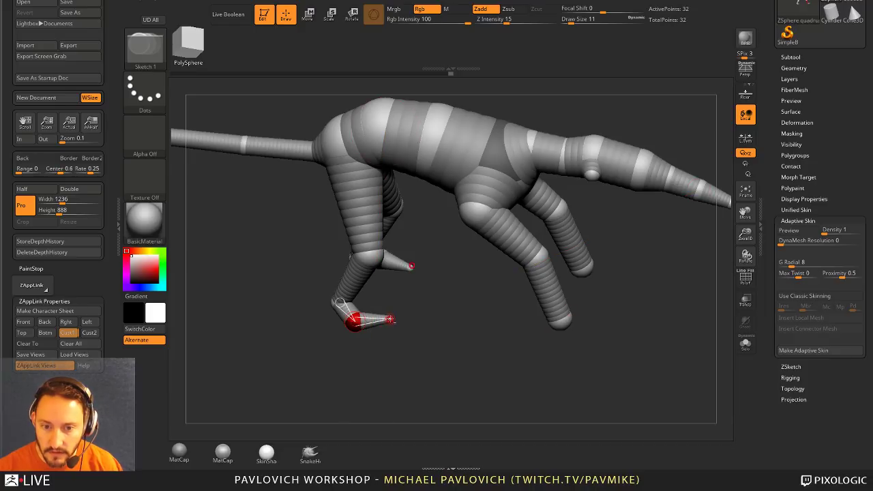
left_click(390, 318, "alt")
left_click(356, 322, "alt")
- Delete the first tail ZSphere next to the hips so the tail tapers directly from the body
left_click_drag(396, 361, 398, 335, "alt")
left_click_drag(589, 180, 608, 149)
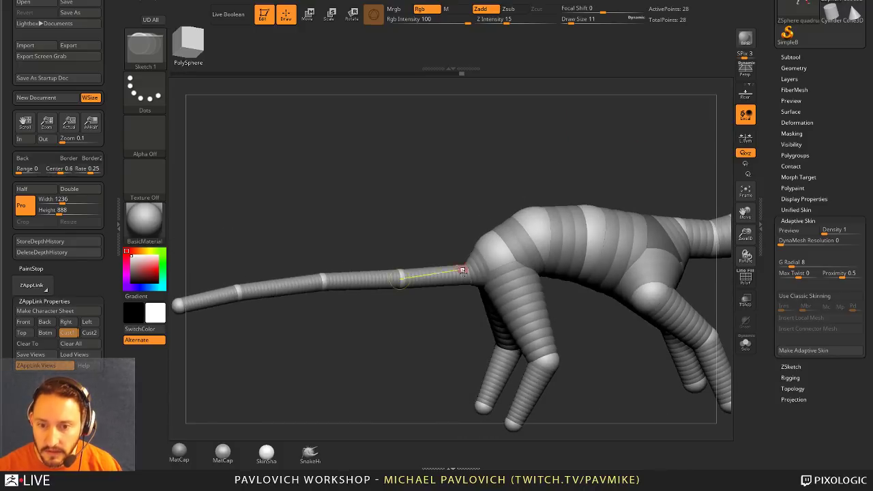
left_click_drag(464, 319, 506, 161)
left_click(460, 369, "alt")
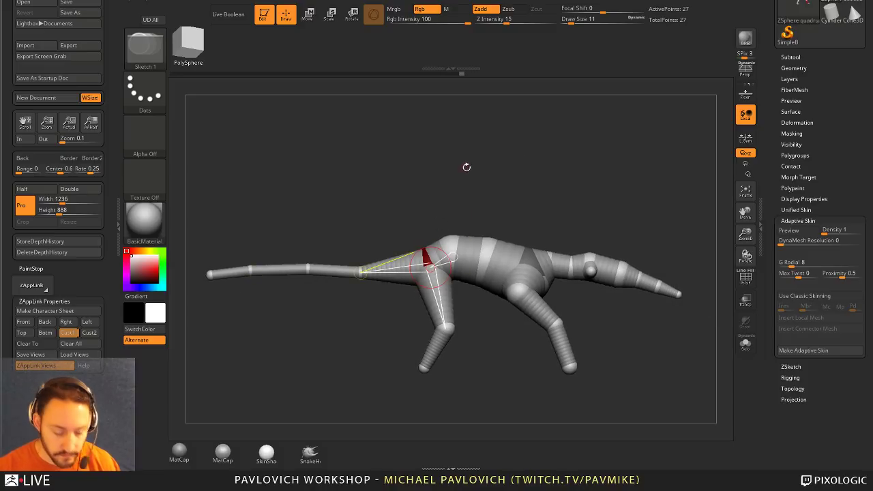
- Show the Spotlight reference again, recall the Cust1 view and leave Spotlight editing
key("shift+z")
left_click(69, 332)
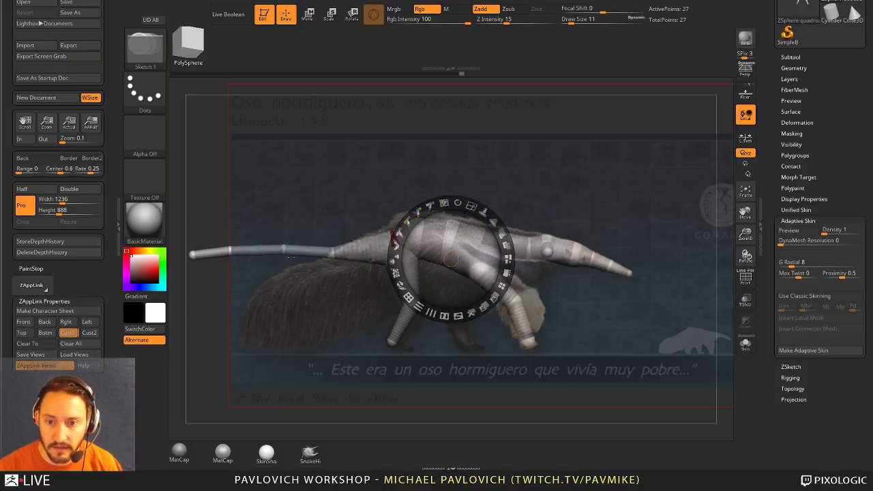
key("w")
key("q")
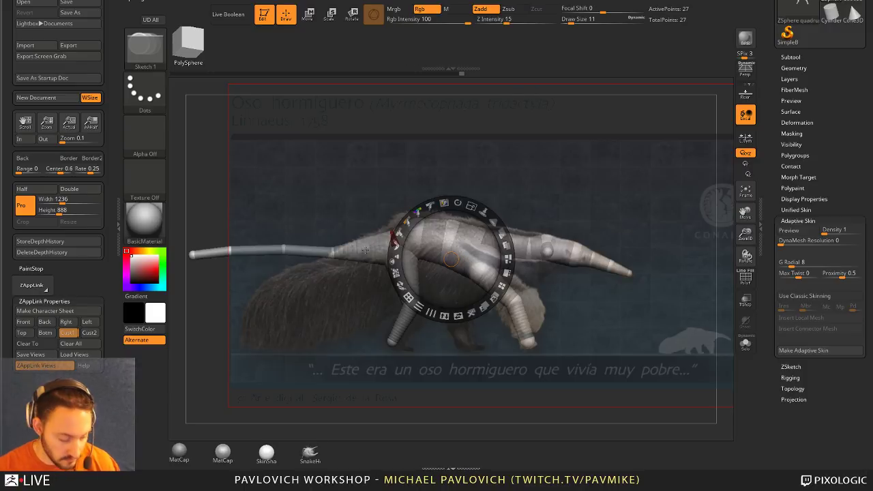
key("z")
- Move the tail ZSpheres downward so the tail slopes along the upper edge of the reference's tail
left_click(357, 250)
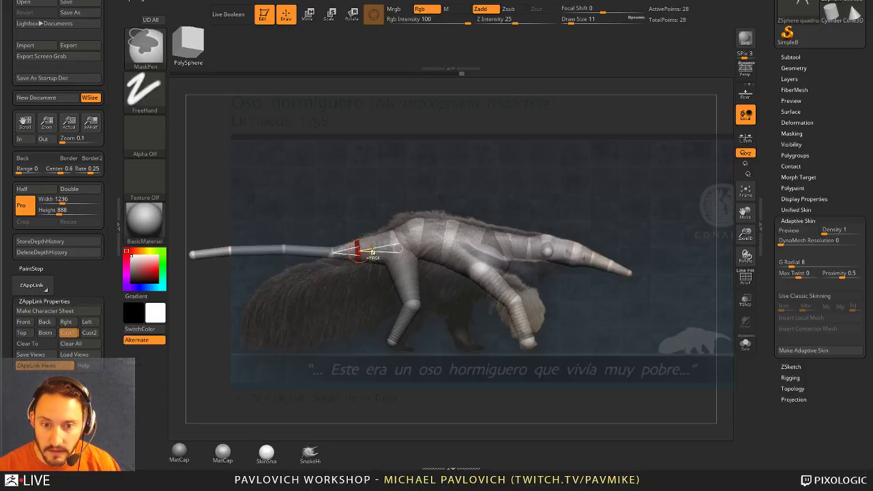
key("ctrl+z")
key("w")
left_click_drag(358, 250, 361, 268)
left_click_drag(289, 274, 292, 290)
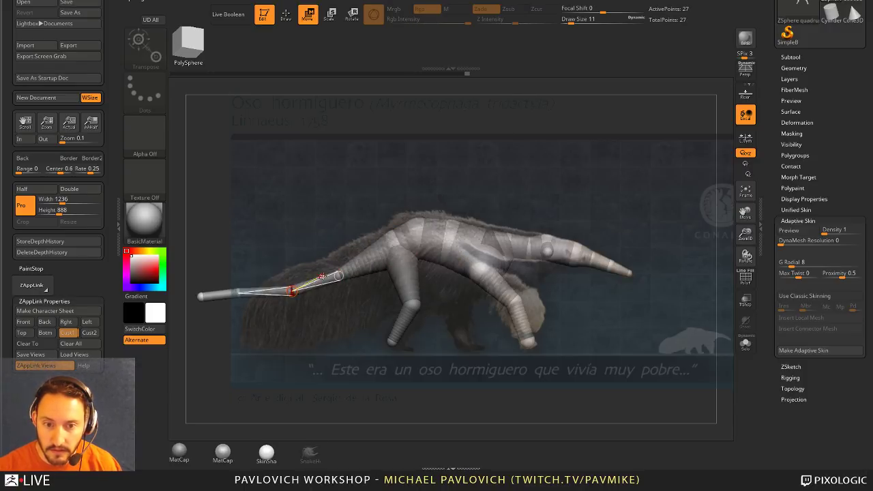
left_click_drag(340, 276, 334, 265)
left_click_drag(260, 281, 249, 308)
- Delete the tail-tip ZSphere and move the new end joint onto the reference's tail outline
key("q")
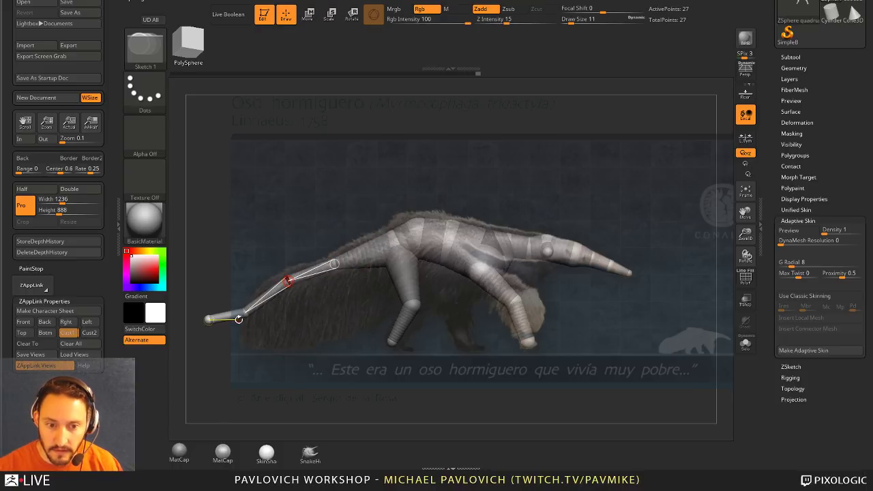
left_click(208, 320, "alt")
key("w")
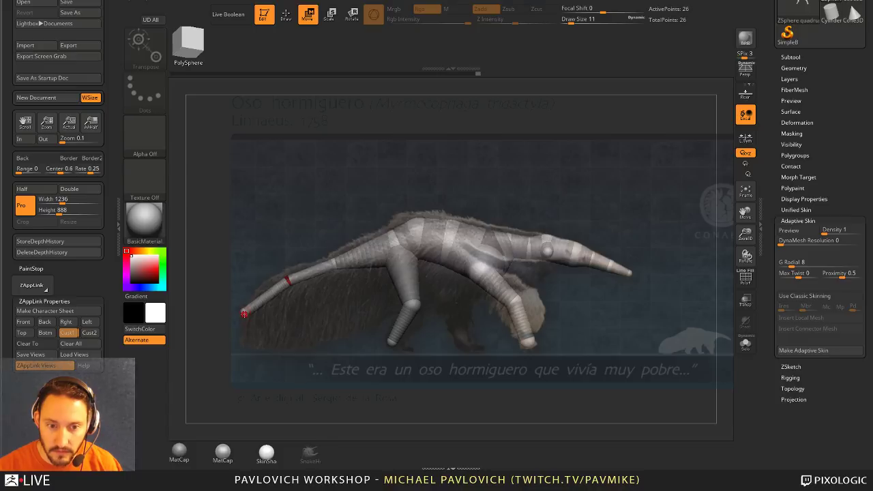
left_click_drag(257, 300, 263, 294)
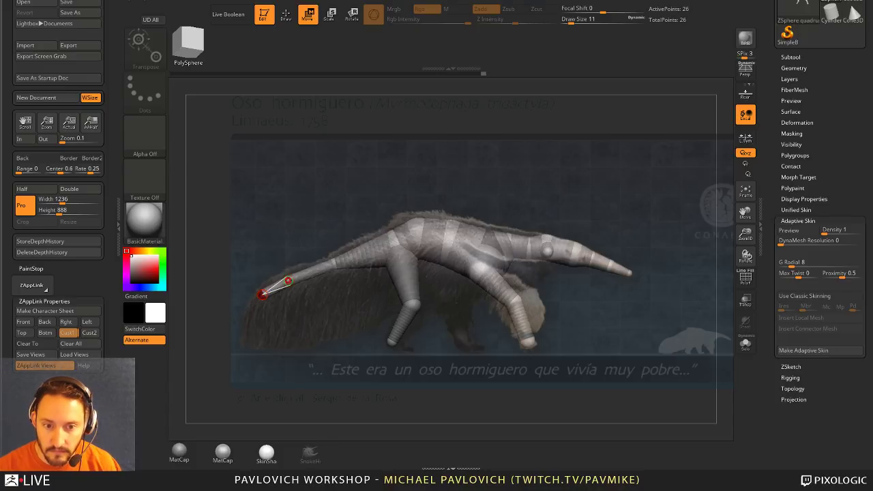
- Move the front leg's upper and middle ZSpheres forward so the limb follows the reference, and hide the Spotlight reference
key("q")
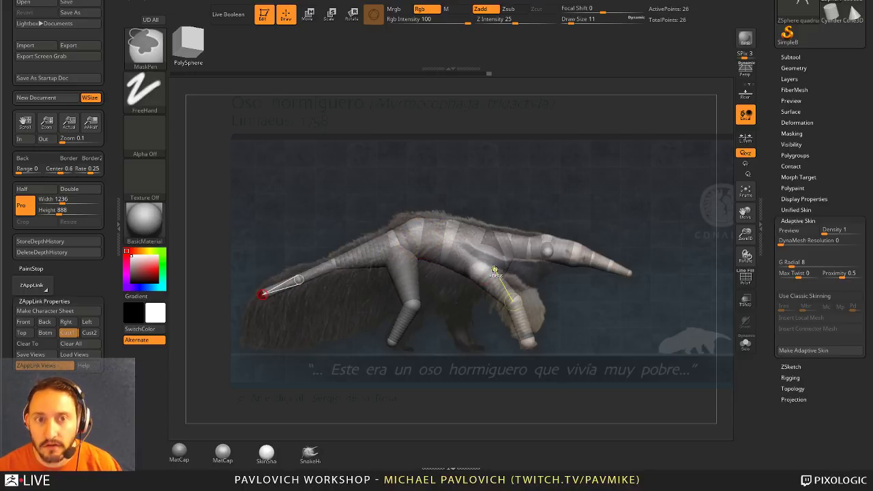
key("w")
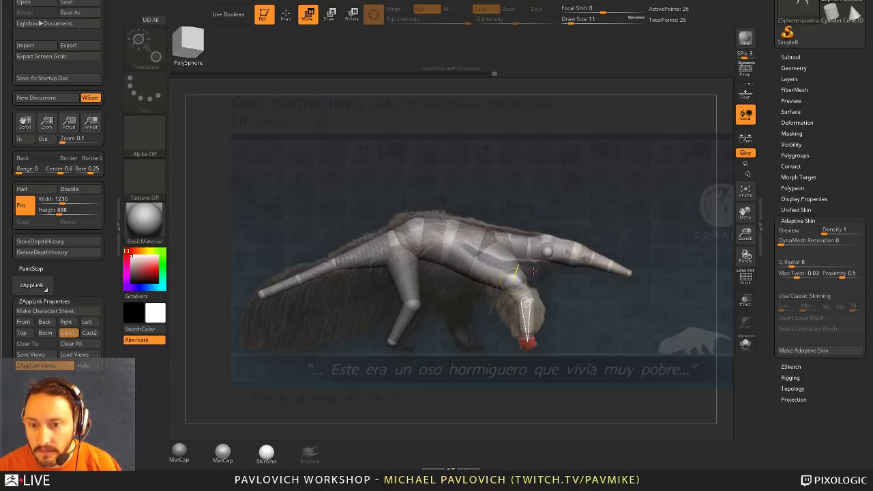
left_click_drag(588, 224, 638, 203)
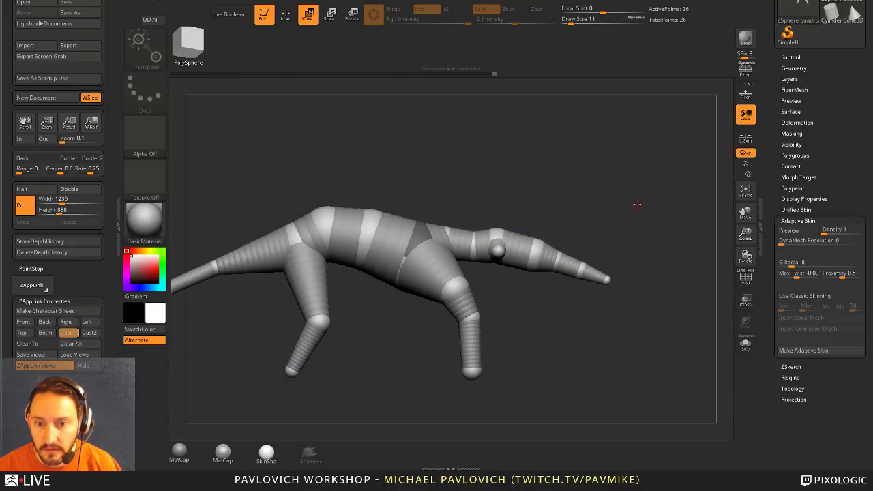
- Delete the neck ZSpheres between chest and head, and move the chest ZSphere forward above the front leg
left_click_drag(588, 176, 561, 175)
key("q")
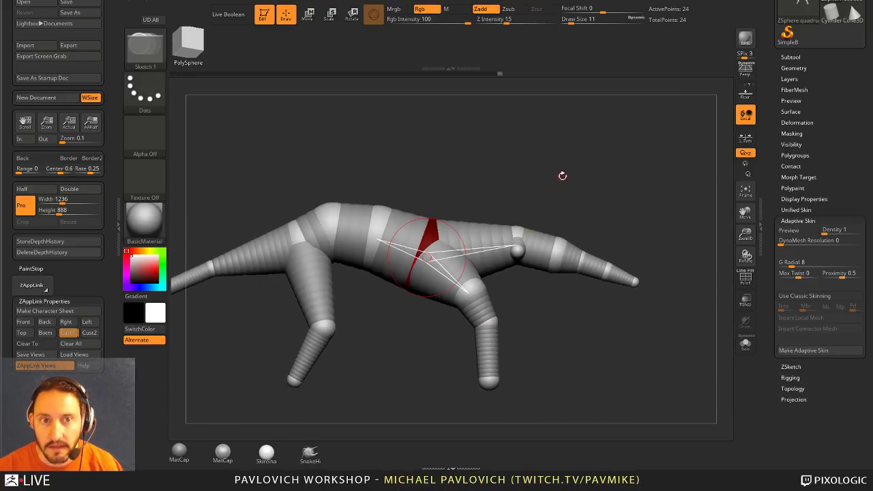
key("w")
left_click_drag(435, 235, 455, 257)
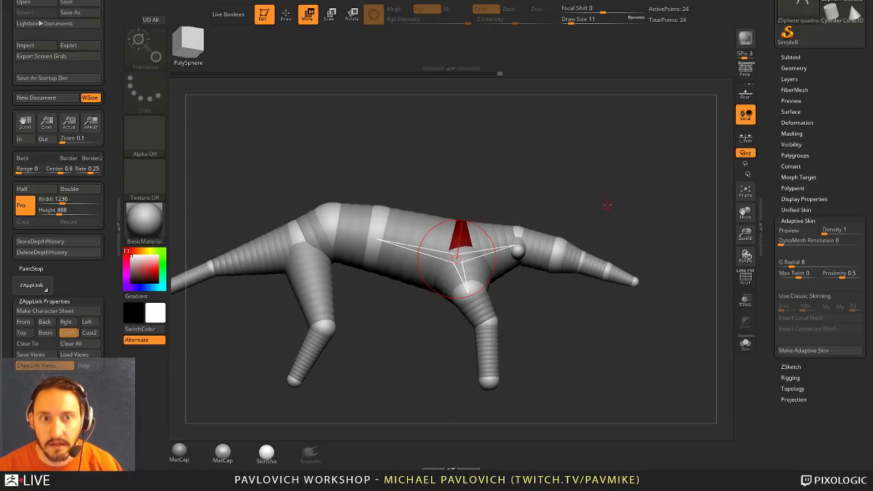
- Show the Spotlight reference with the Cust1 view recalled, and delete the extra spine ZSphere at the rump
left_click_drag(606, 203, 631, 202)
key("shift+z")
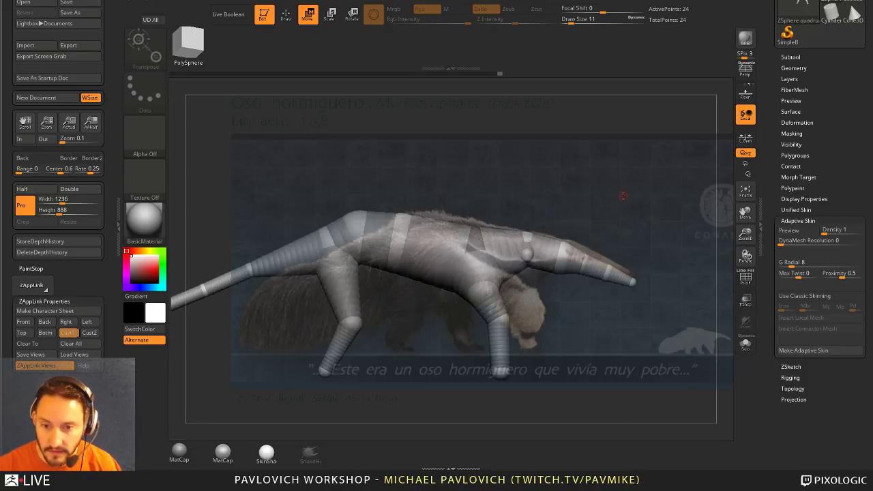
left_click(69, 332)
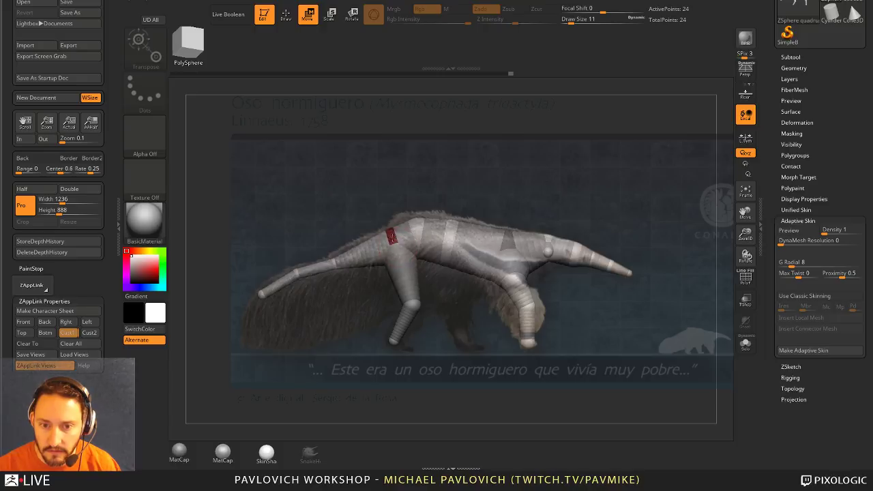
key("q")
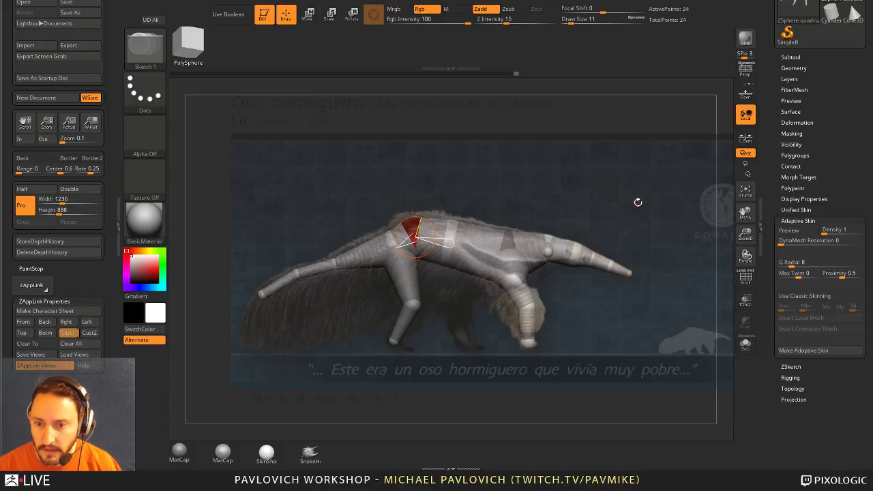
left_click(411, 231, "alt")
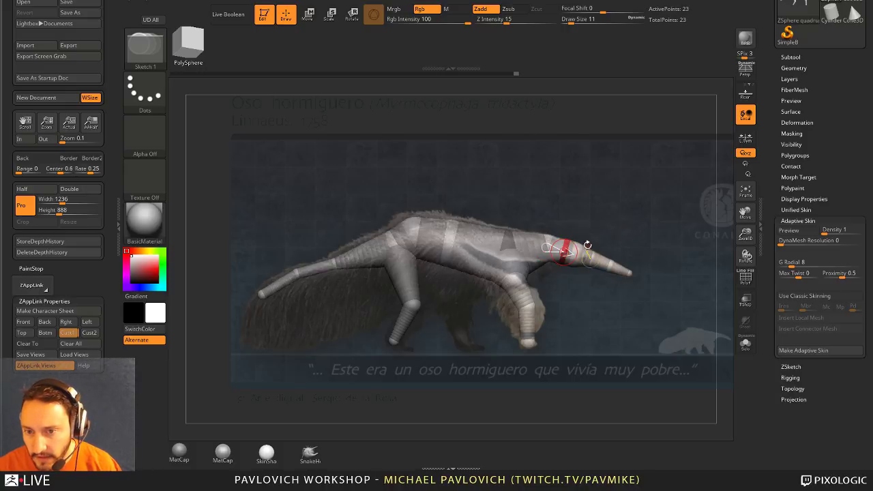
left_click(564, 251)
left_click_drag(607, 228, 585, 228)
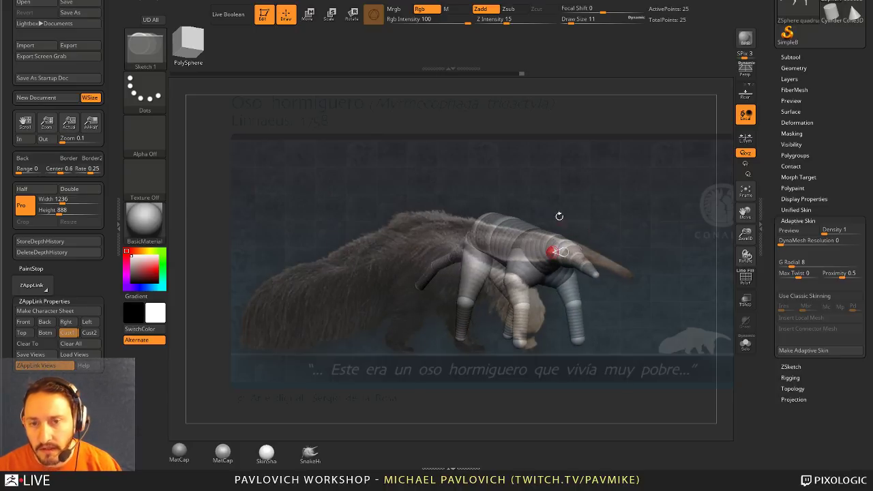
key("ctrl+z")
left_click_drag(624, 213, 645, 213, "shift")
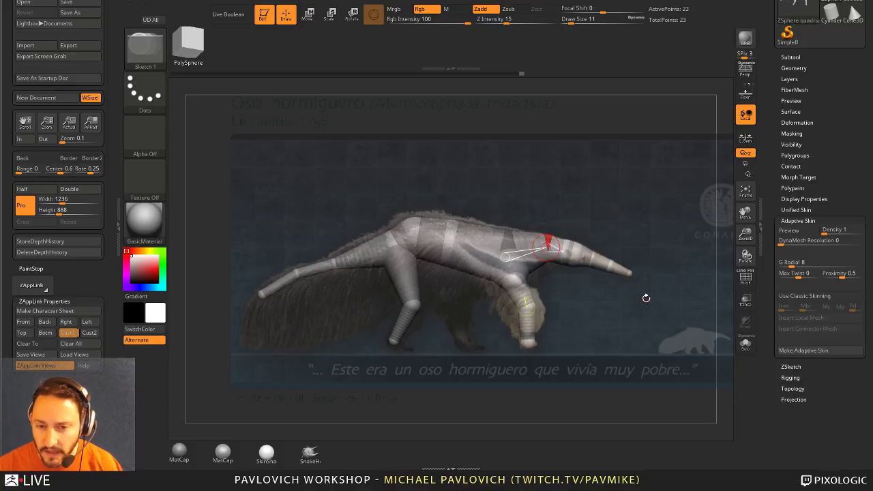
- Preview the adaptive skin with the polyframe displayed and set its Density to 2
left_click_drag(668, 280, 673, 229)
key("a")
left_click(748, 276)
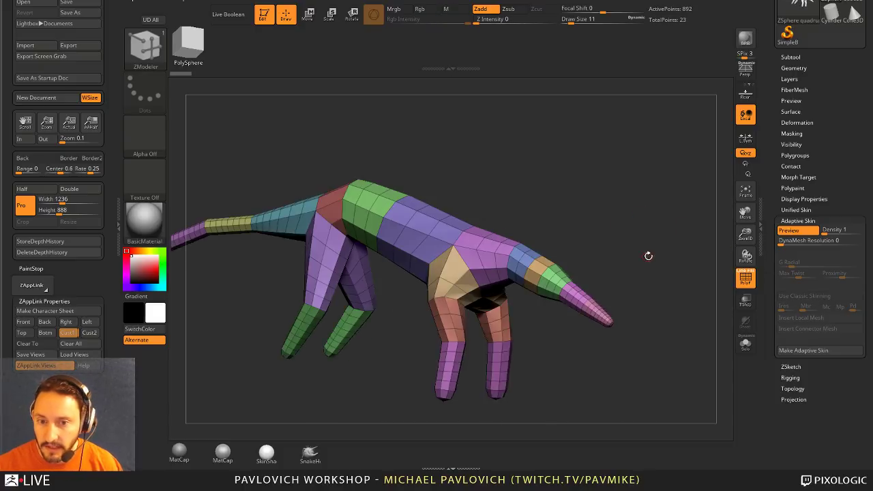
left_click_drag(648, 256, 628, 291)
left_click_drag(617, 232, 655, 246, "shift")
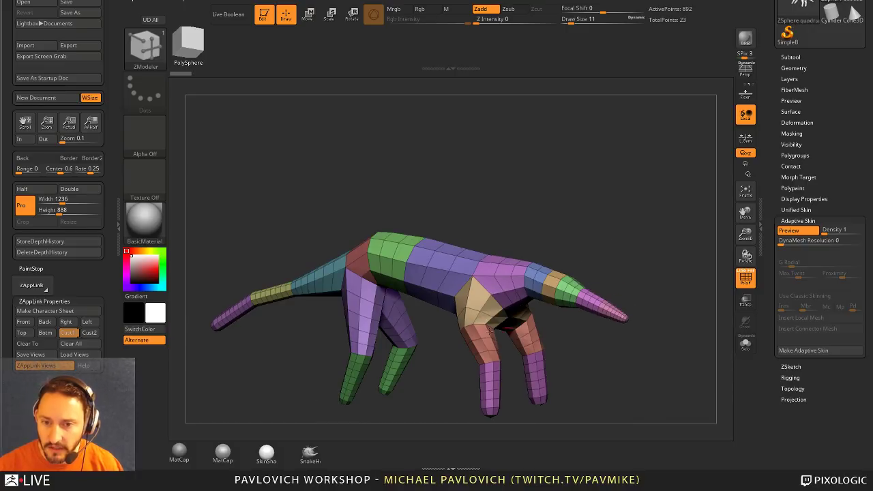
left_click(827, 230)
left_click_drag(573, 225, 653, 231)
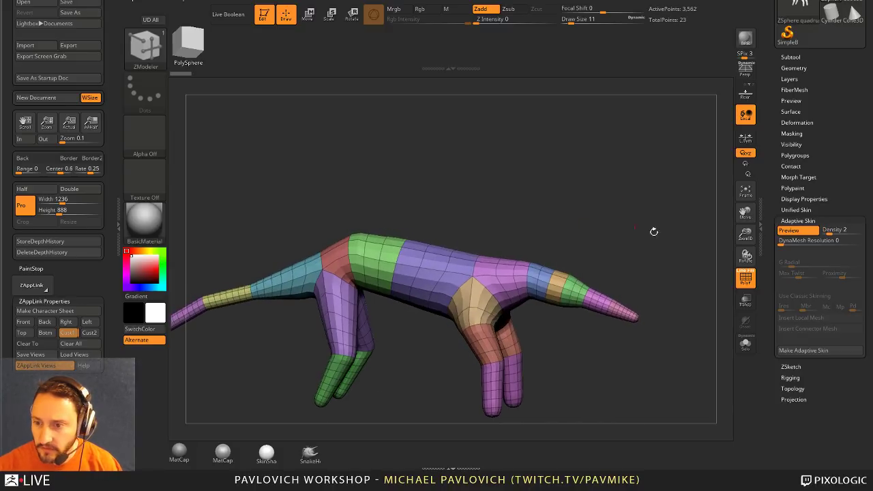
- Set the adaptive skin's DynaMesh Resolution to 160, regenerate the preview and inspect the mesh from several sides
left_click(789, 242)
type("400")
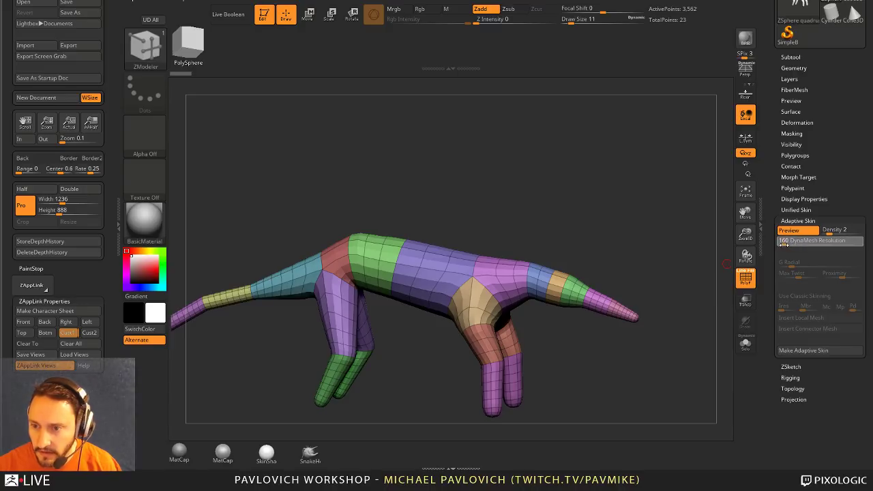
type("a")
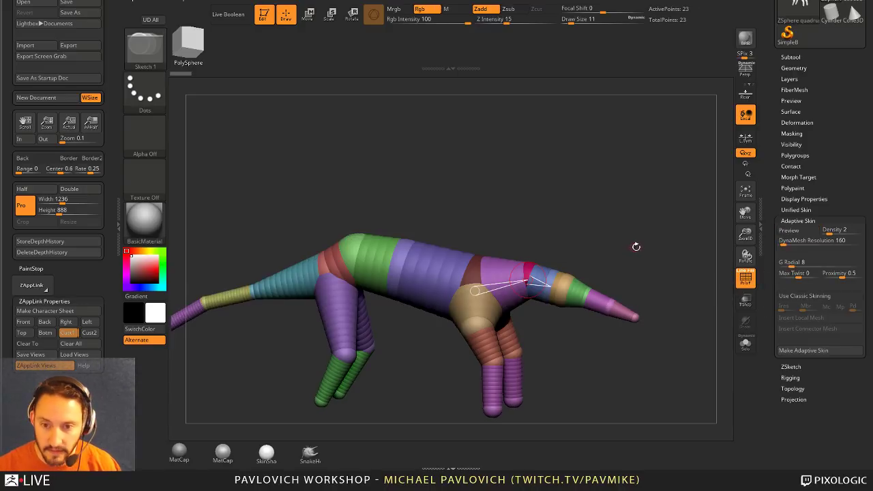
type("a")
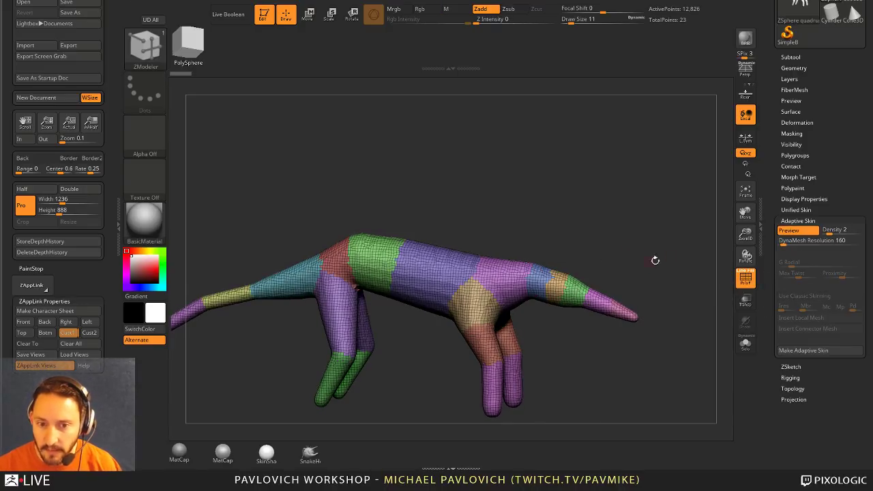
left_click_drag(654, 260, 437, 236)
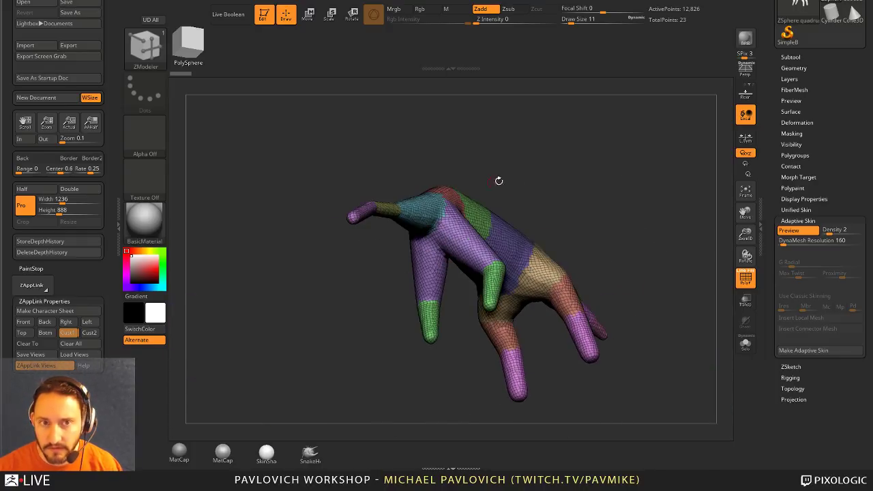
left_click_drag(499, 181, 659, 197)
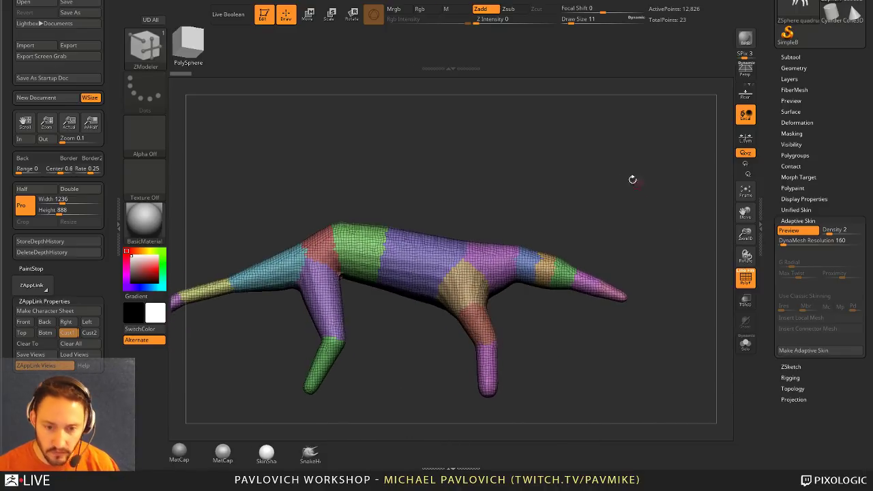
- Fold the hind foot up behind the thigh and preview how the DynaMesh skin handles the close limbs
key("a")
key("w")
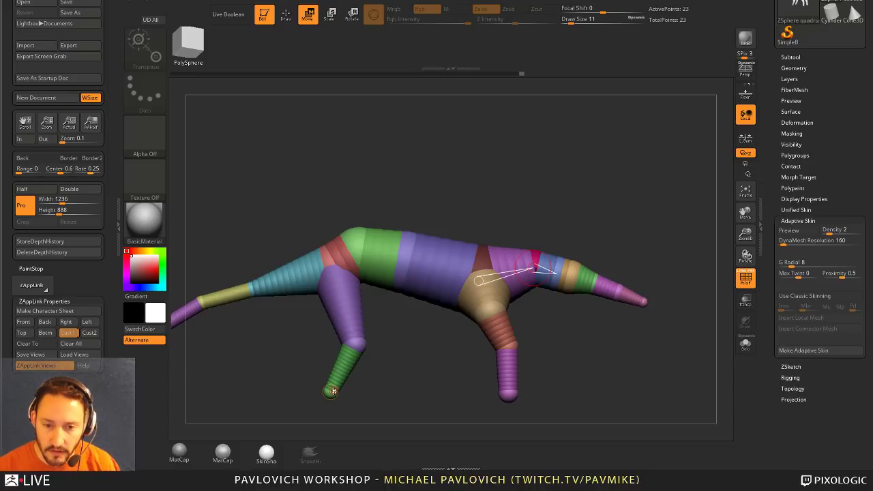
left_click_drag(333, 391, 304, 317)
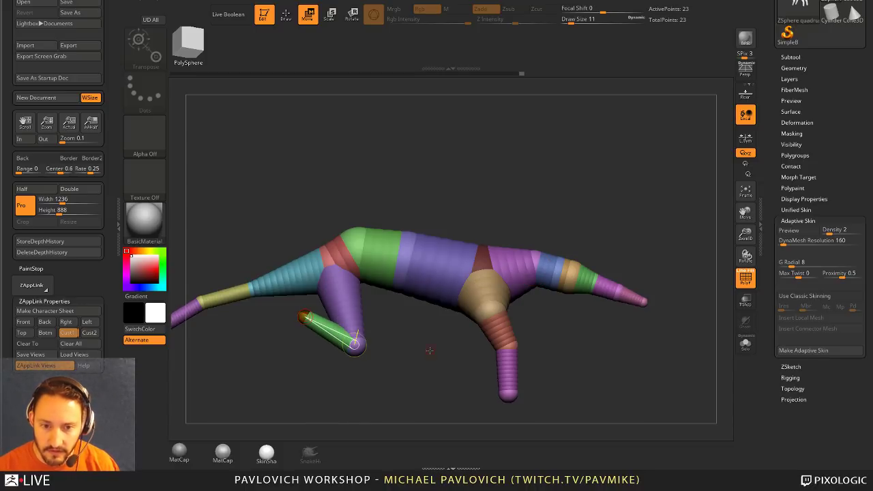
key("a")
key("a")
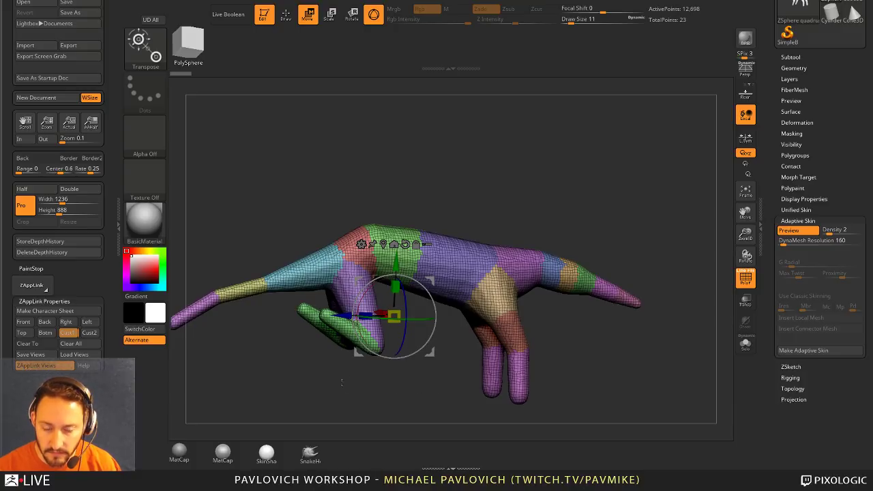
left_click_drag(353, 318, 365, 340)
- Set the DynaMesh Resolution to 0 and preview the folded hind leg with the regular adaptive skin
key("a")
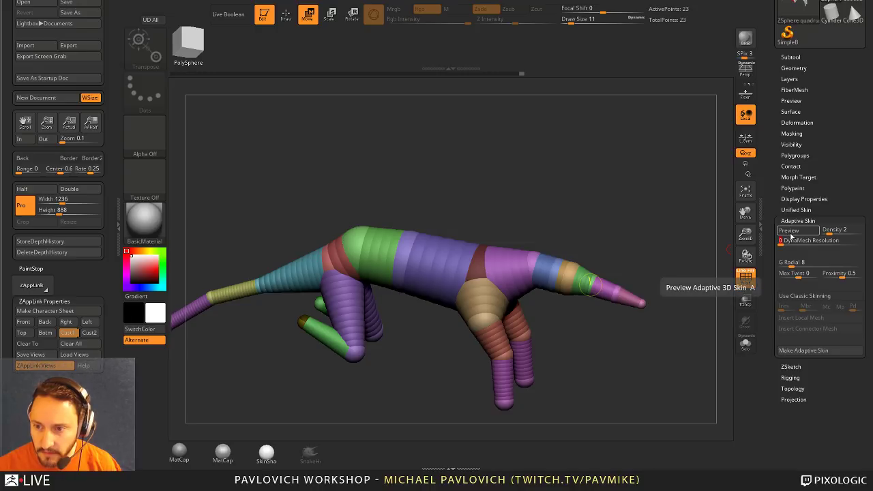
key("a")
left_click_drag(542, 184, 542, 166)
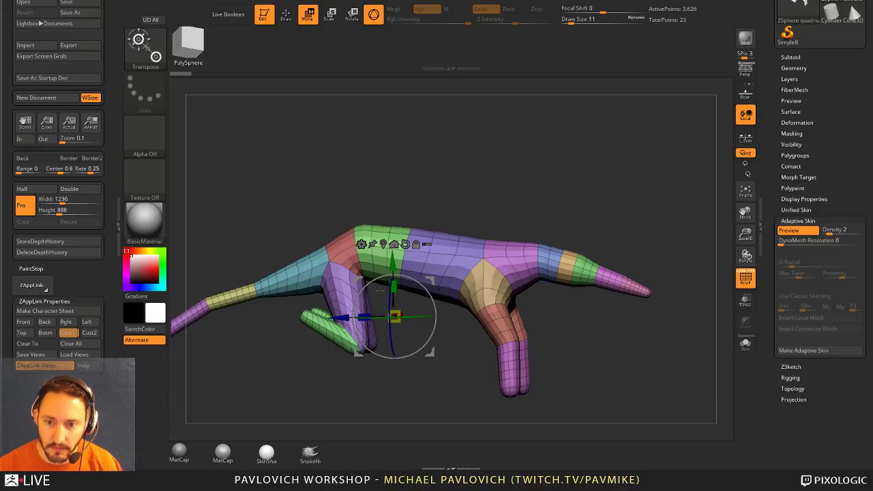
left_click_drag(416, 161, 390, 164)
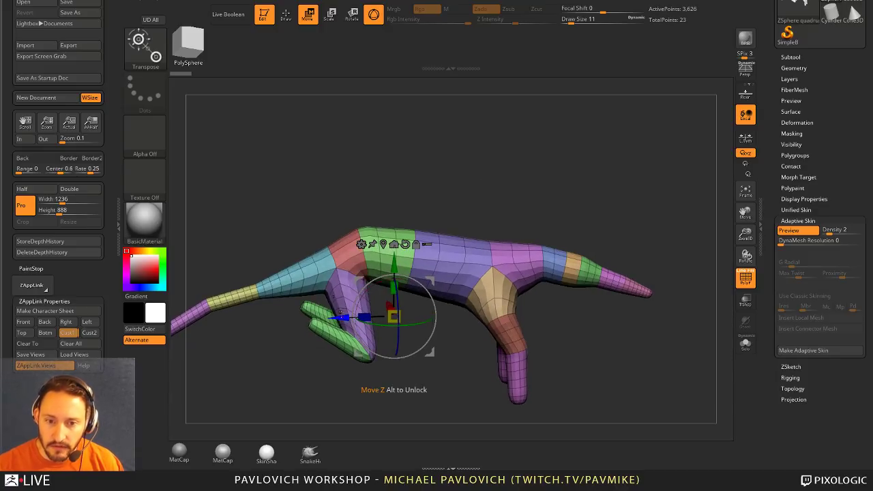
left_click_drag(634, 180, 600, 182, "alt")
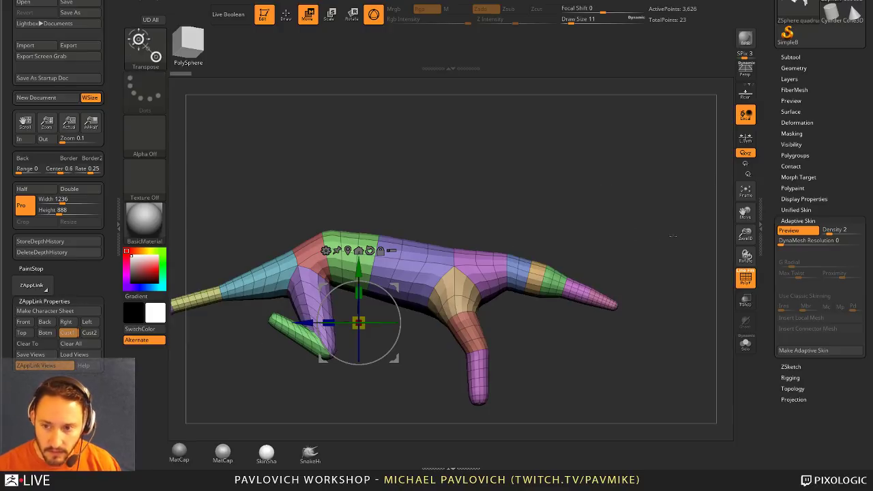
- Undo the hind foot's fold, preview the skin again and return the DynaMesh Resolution to 0 after trying higher values
key("a")
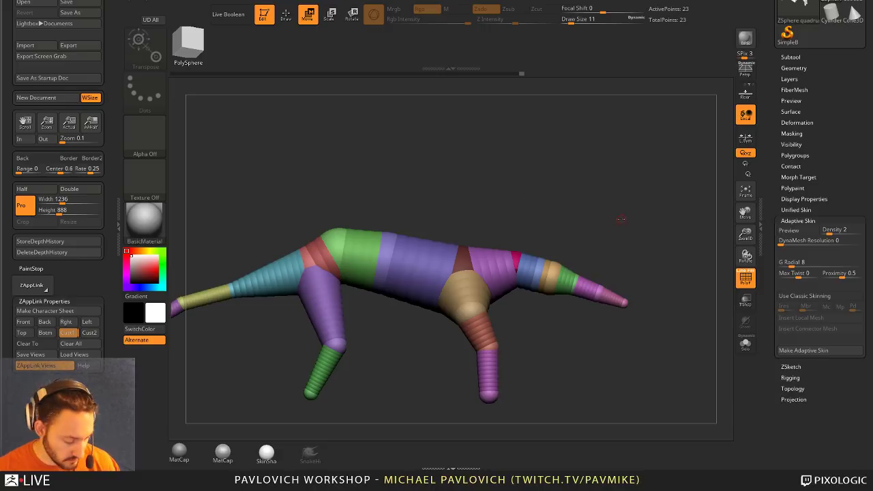
key("a")
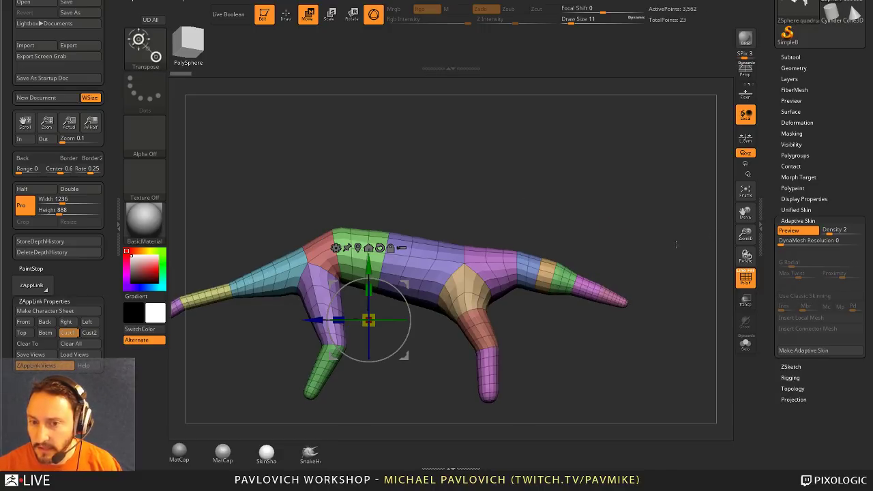
left_click(782, 244)
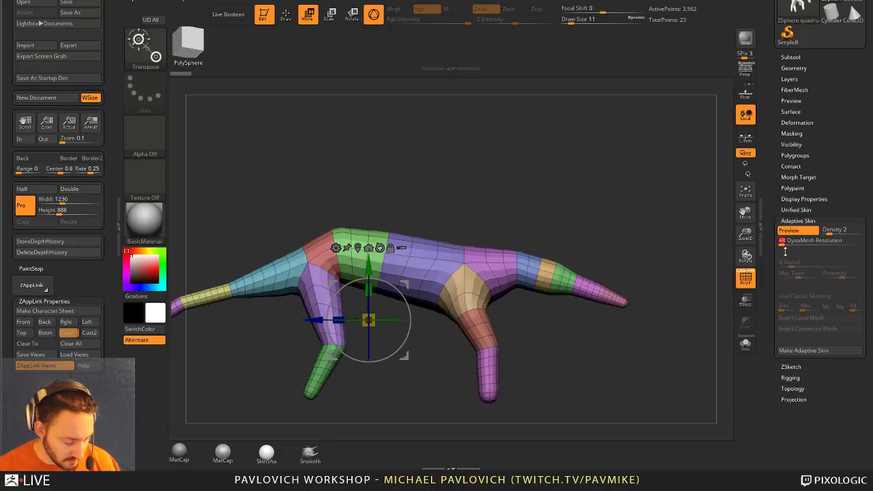
left_click(784, 243)
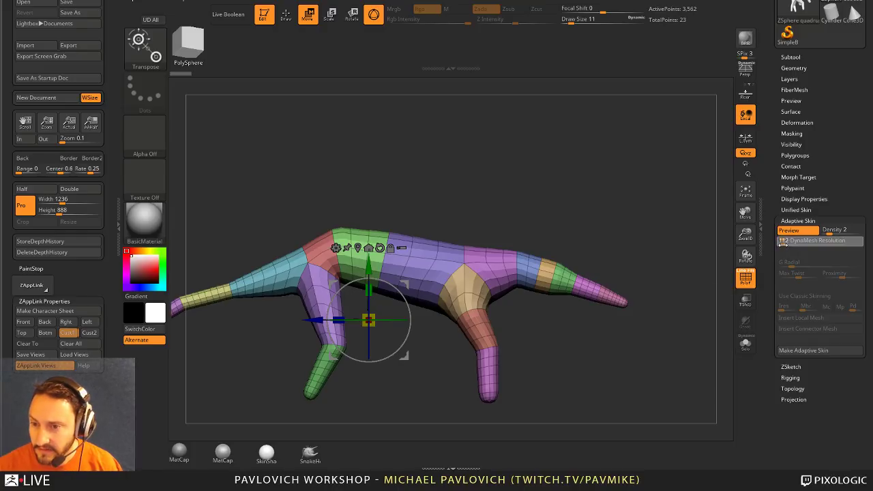
left_click_drag(782, 244, 774, 243)
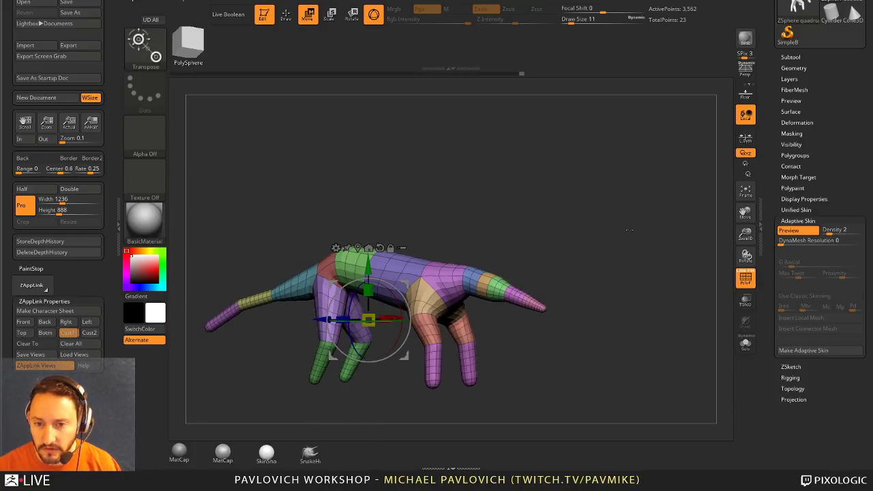
- Turn off the polyframe display, make an adaptive skin from the ZSphere model, and show the subtool list
left_click_drag(629, 230, 618, 250, "alt")
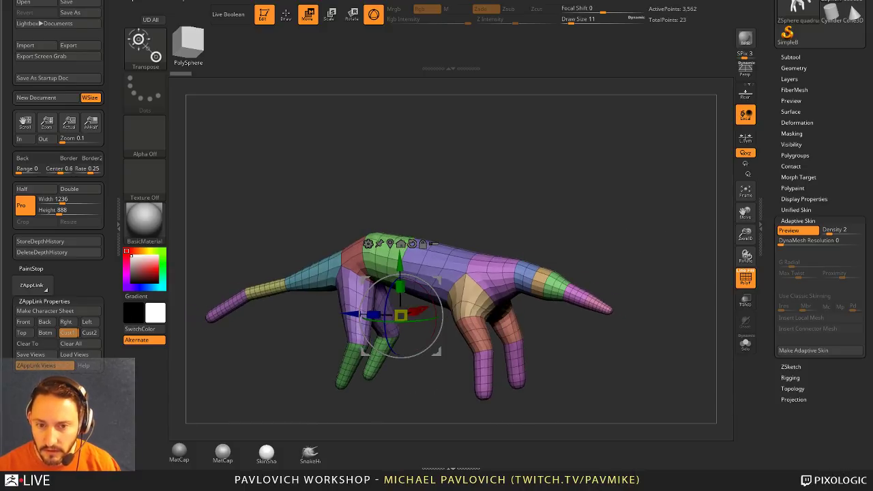
left_click(748, 280)
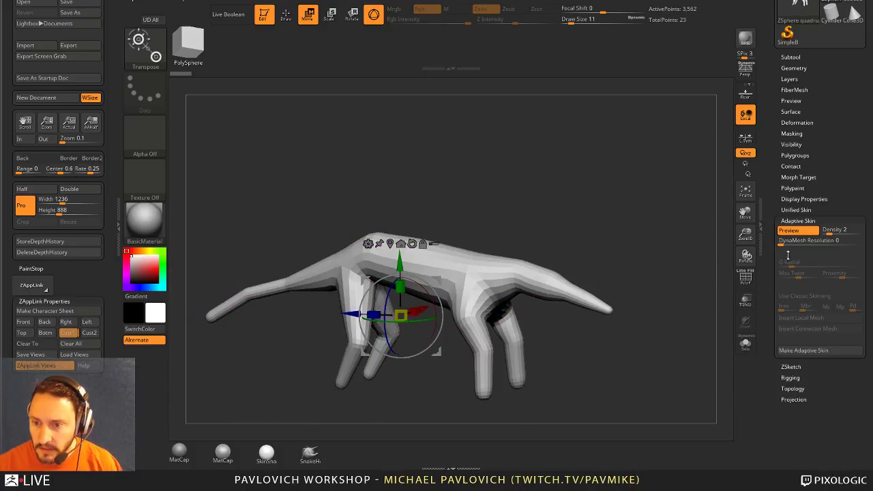
left_click_drag(787, 255, 775, 309)
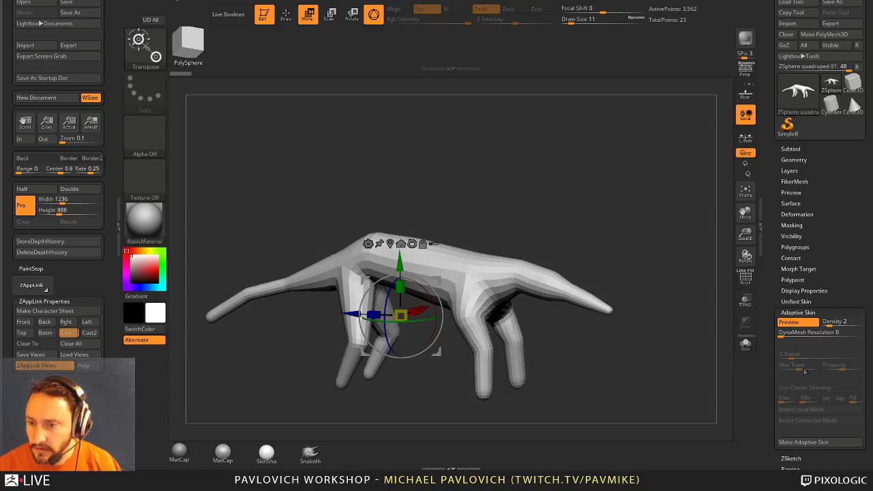
left_click(805, 442)
left_click(796, 149)
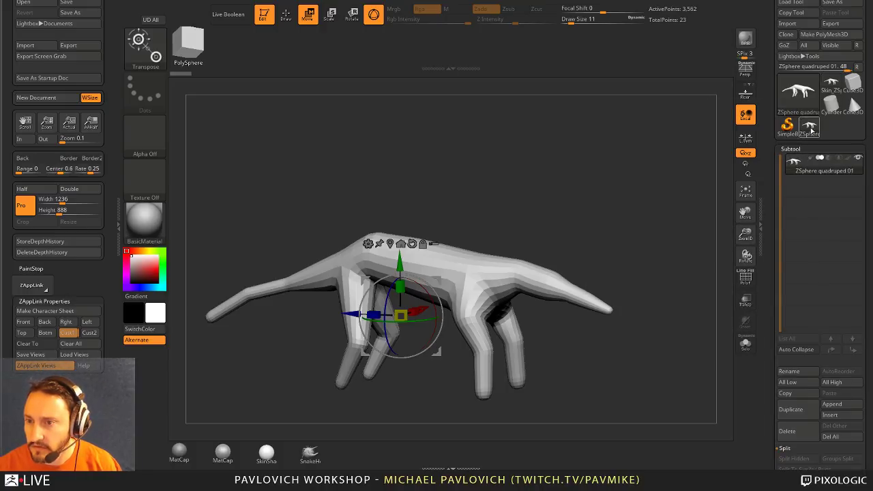
- Import Cuvieronius.jpg from the Cuvieronius reference folder as a texture
mouse_move(810, 129)
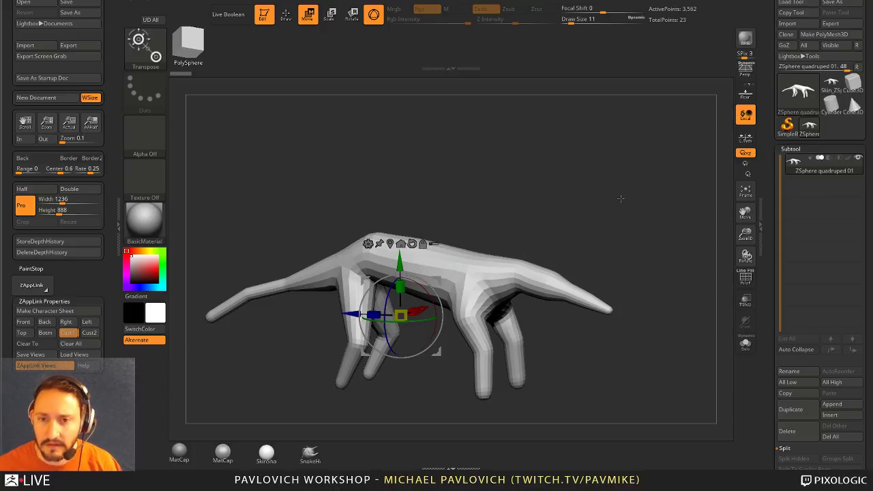
left_click(620, 1)
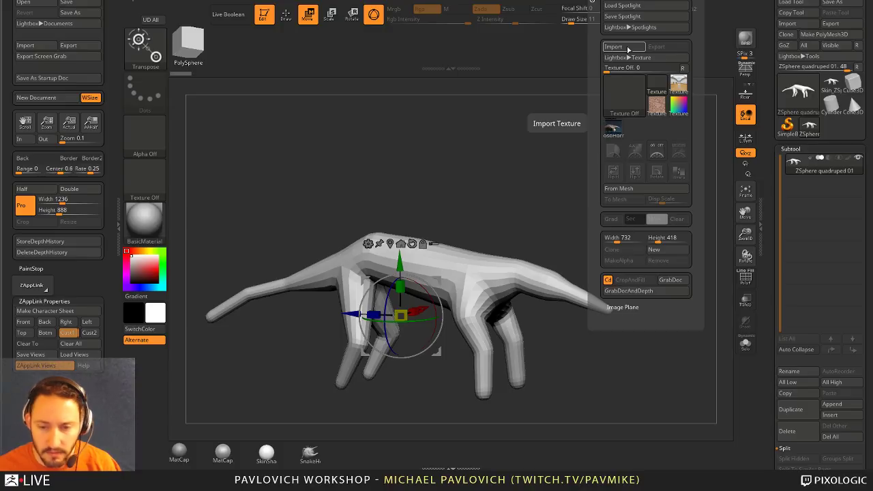
left_click(624, 48)
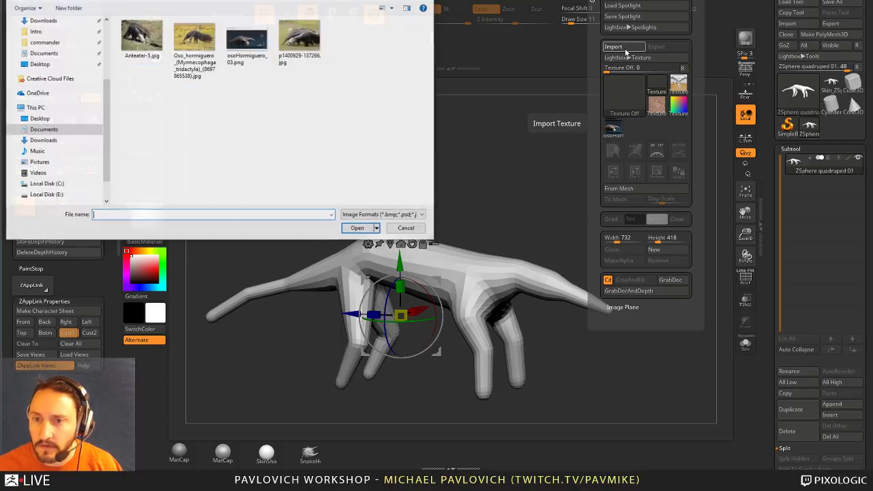
left_click(212, 0)
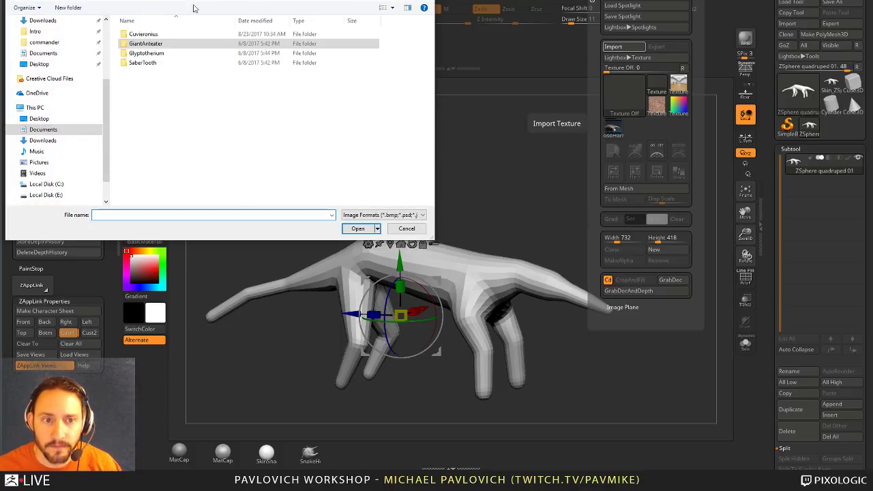
double_click(155, 33)
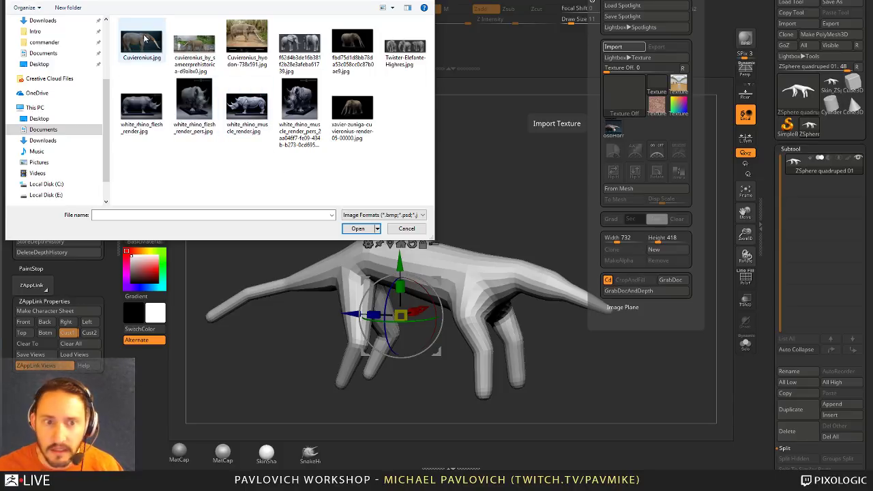
double_click(142, 41)
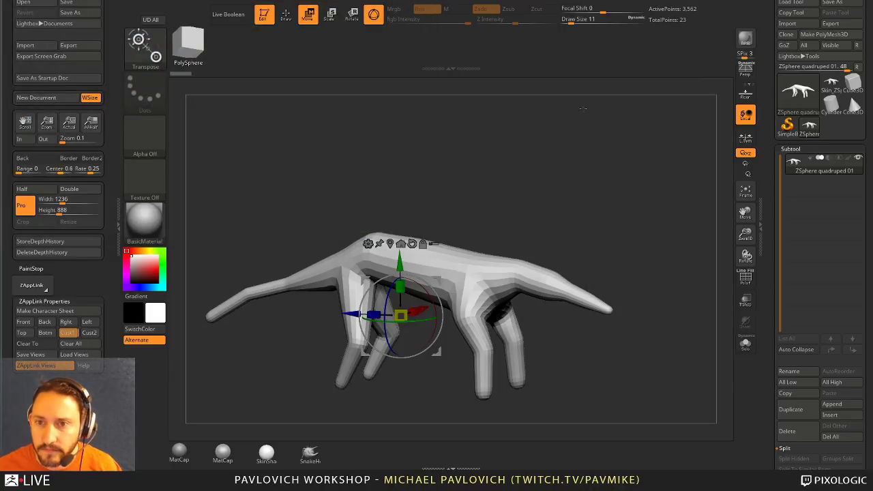
- Add the Cuvieronius texture to Spotlight as the elephant reference and hide LightBox
mouse_move(611, 0)
left_click(634, 129)
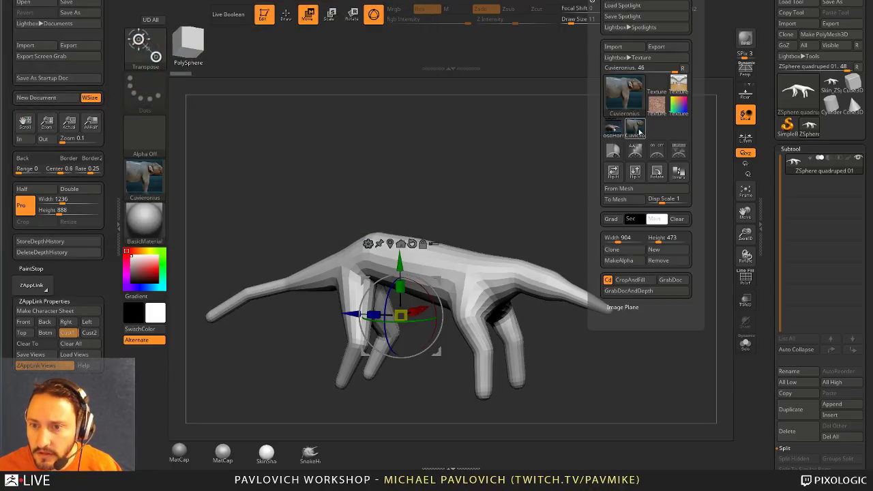
left_click(679, 152)
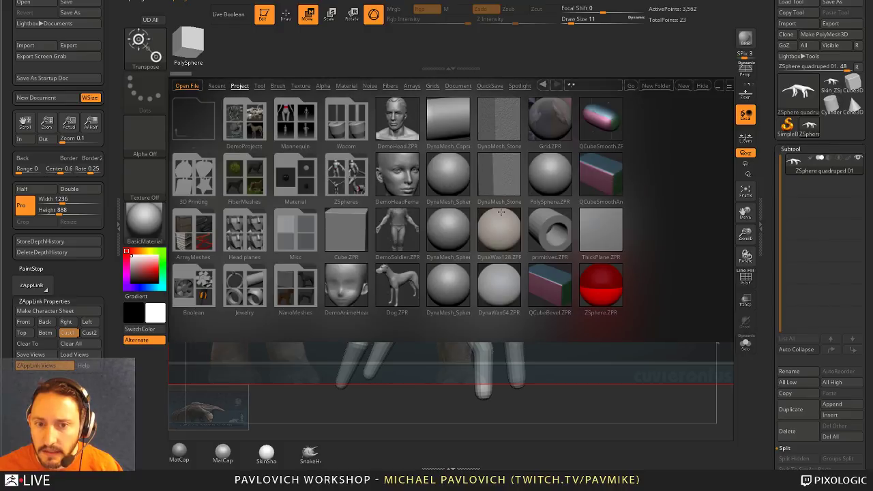
left_click(703, 86)
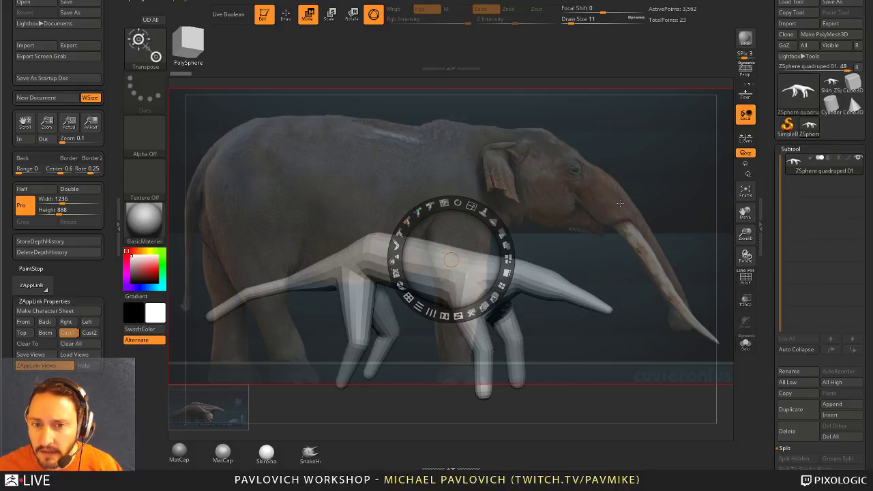
- Look through the sample projects in LightBox's ZSpheres folder and hide LightBox
key("comma")
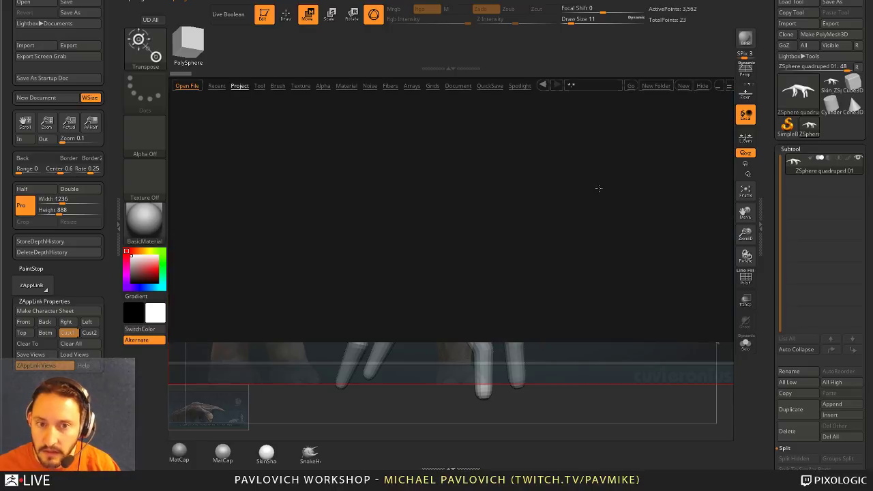
double_click(344, 178)
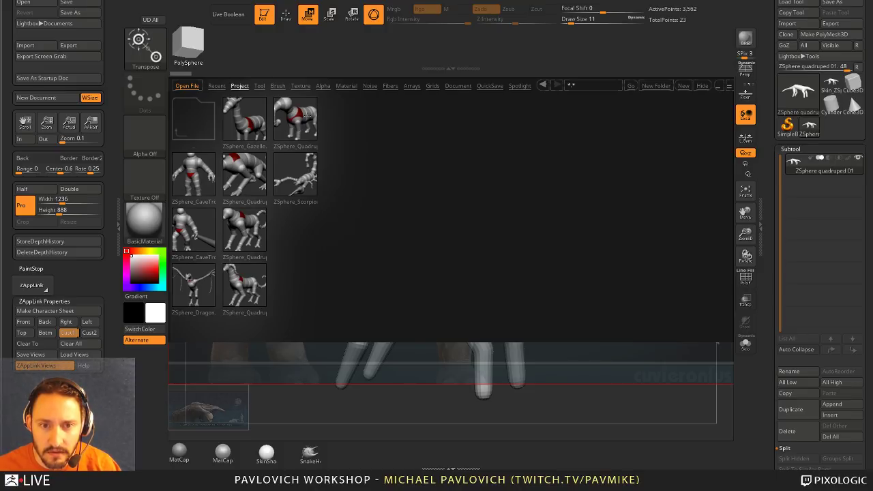
left_click(701, 86)
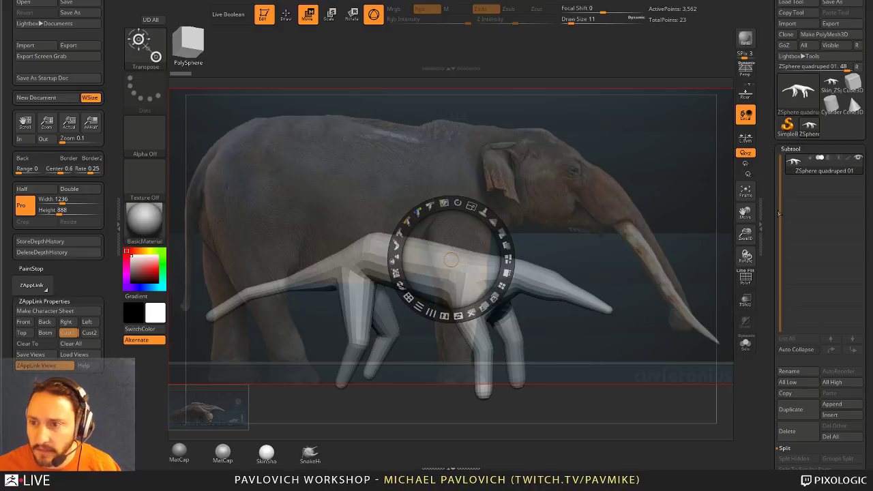
- Select the anteater's adaptive skin tool and save it as GiantAntEater001
left_click(811, 124)
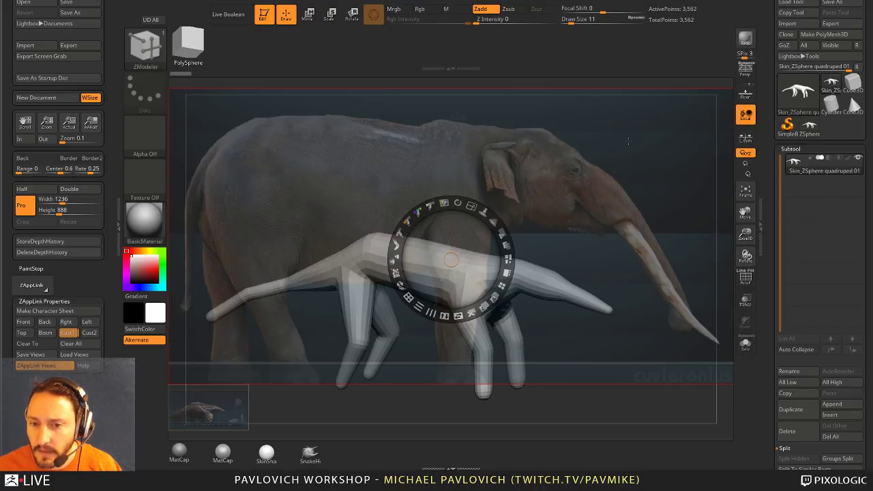
left_click(832, 3)
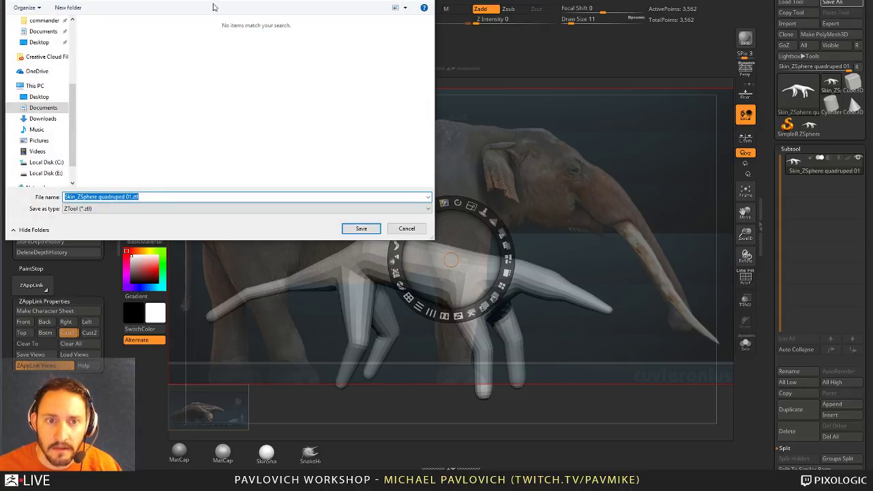
left_click(126, 46)
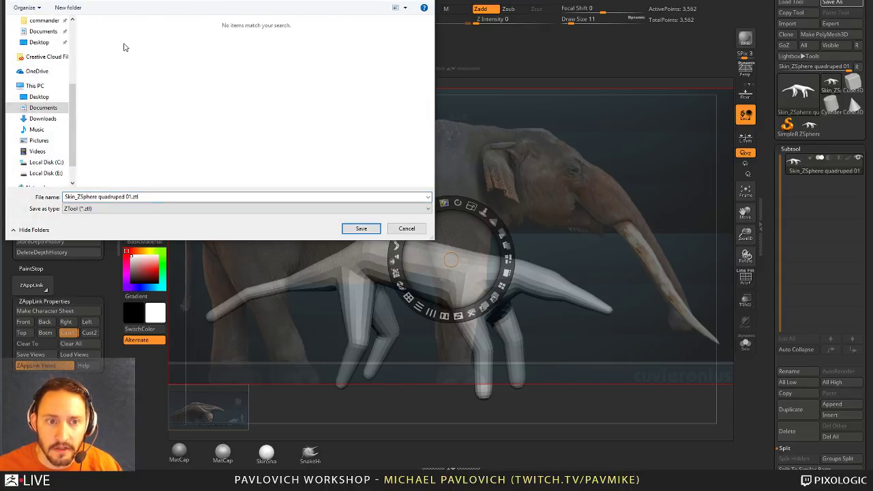
left_click(173, 197)
type("Giant")
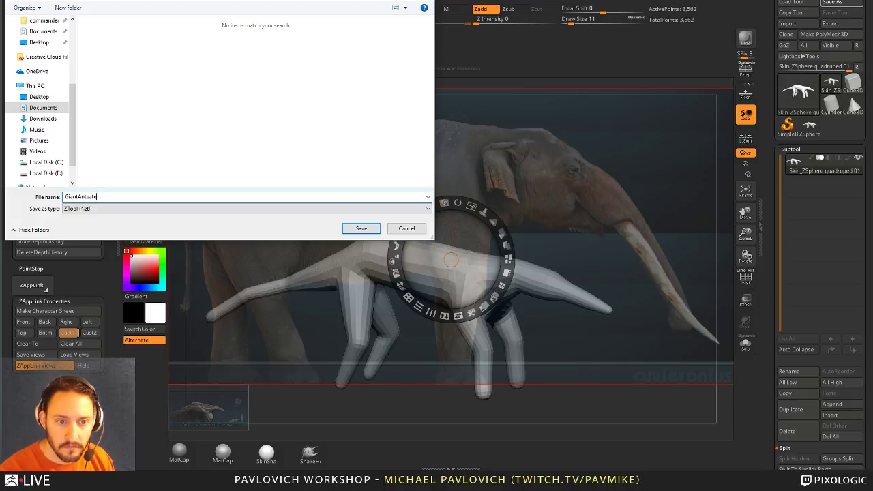
type("AntEater00")
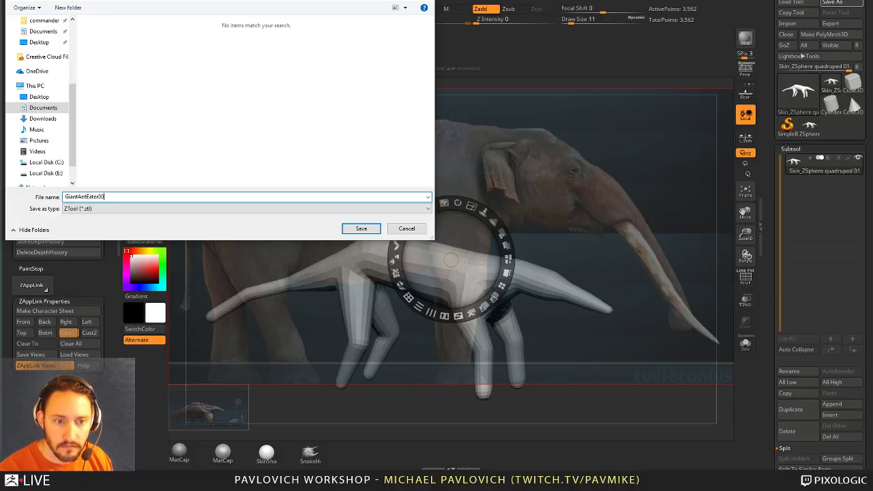
type("1")
key("Return")
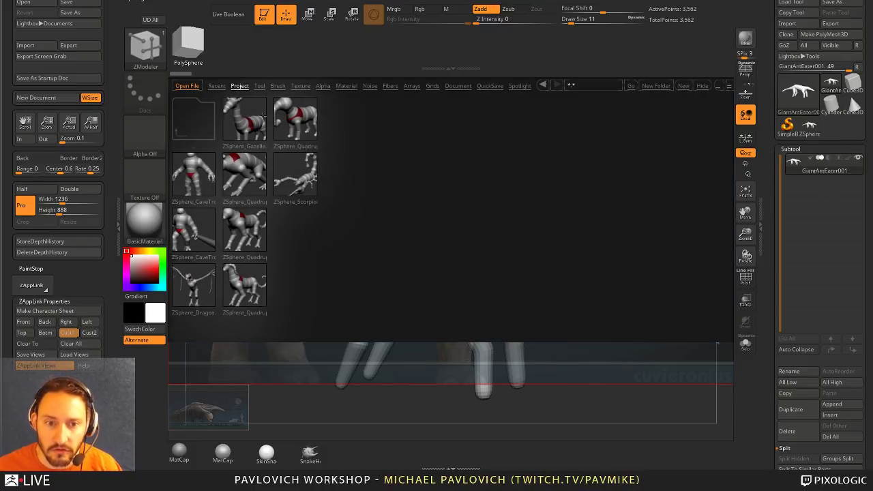
- Load the ZSphere_Quadruped_04.ZPR sample without saving the current project, and fit the elephant reference inside the canvas with Spotlight
double_click(284, 120)
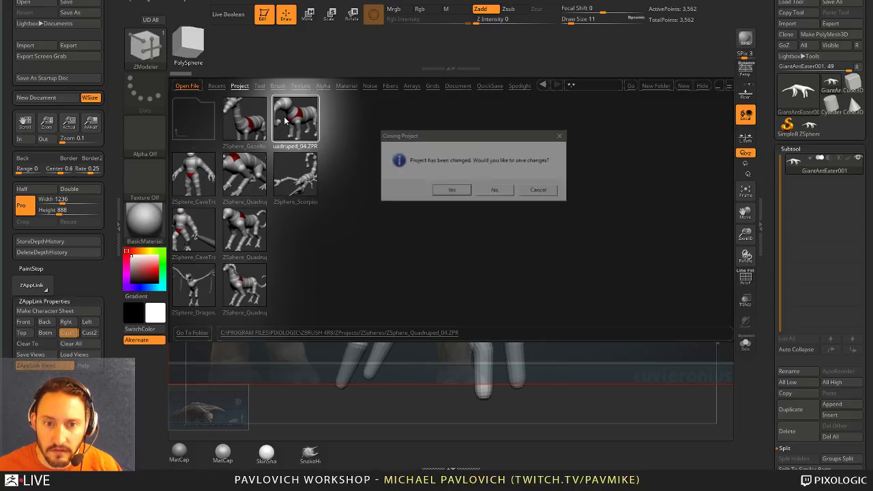
left_click(501, 193)
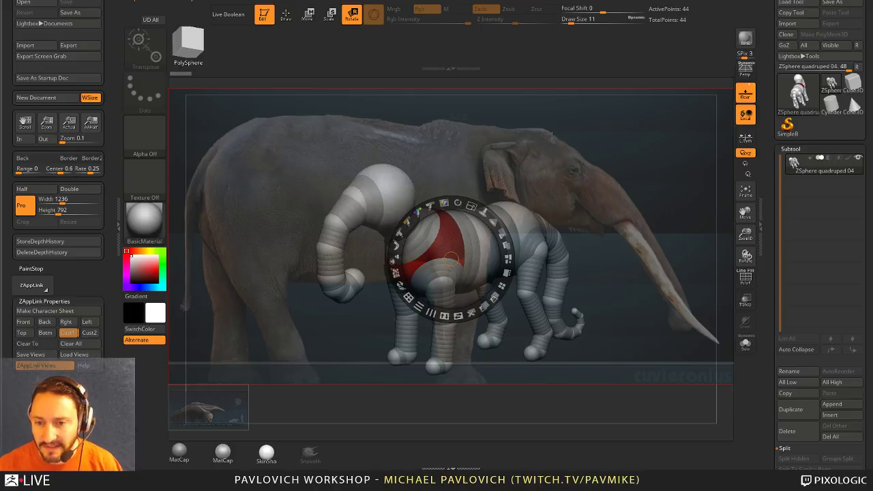
left_click_drag(498, 98, 624, 143)
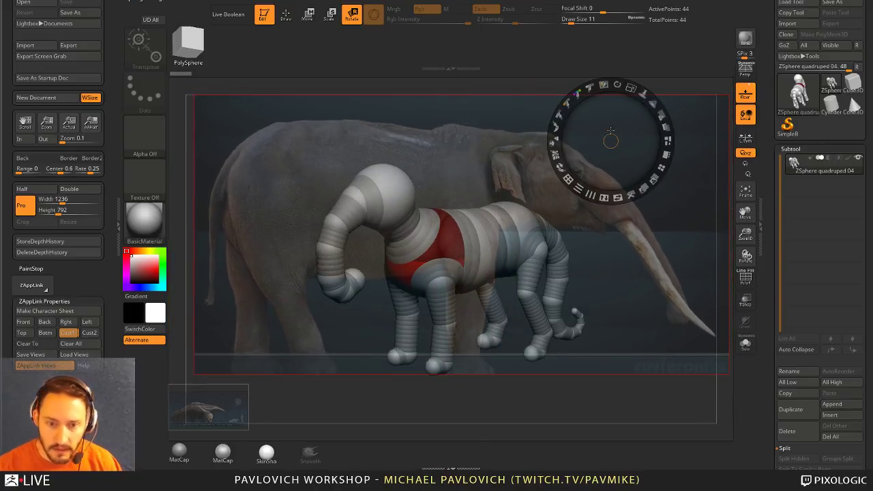
key("z")
- Turn the quadruped to a side view facing the elephant's direction, hide the floor grid and scale the view to match the reference
left_click_drag(559, 167, 619, 144)
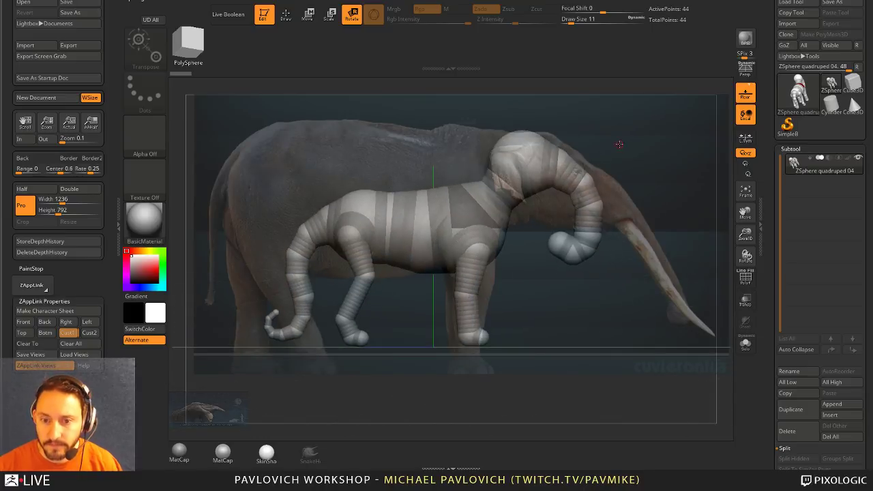
left_click(745, 95)
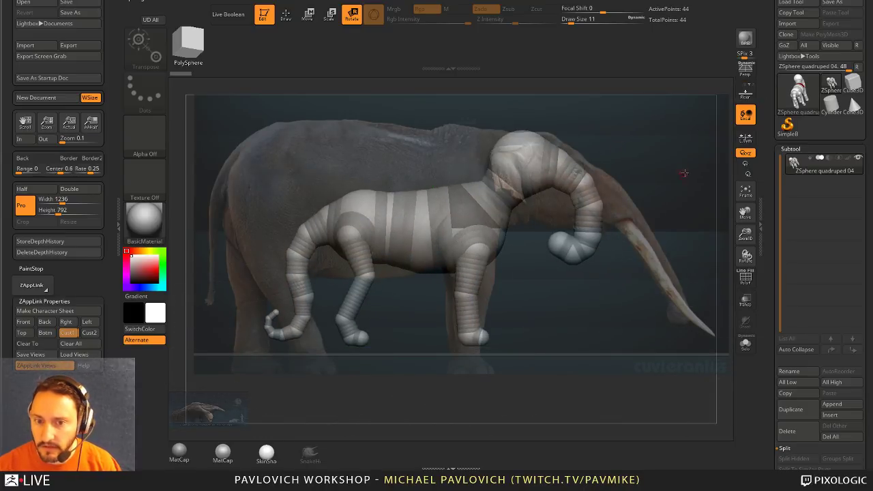
left_click_drag(682, 172, 678, 172)
key("w")
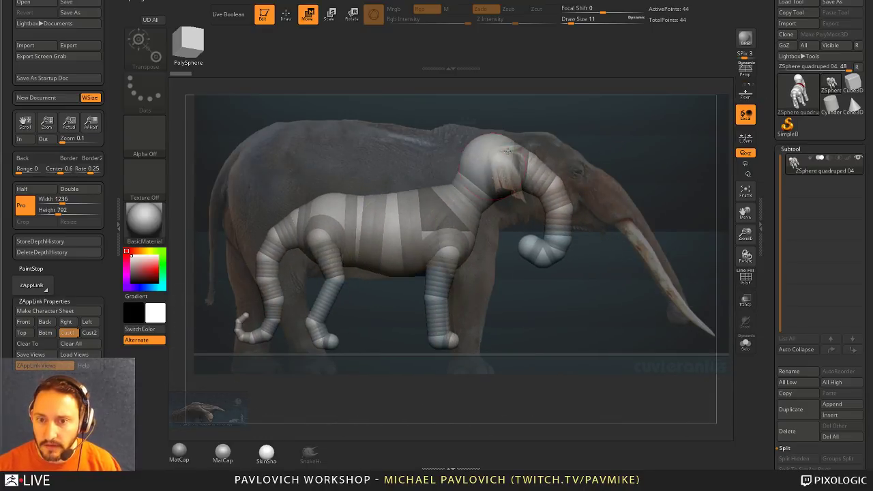
left_click_drag(619, 165, 664, 157, "alt")
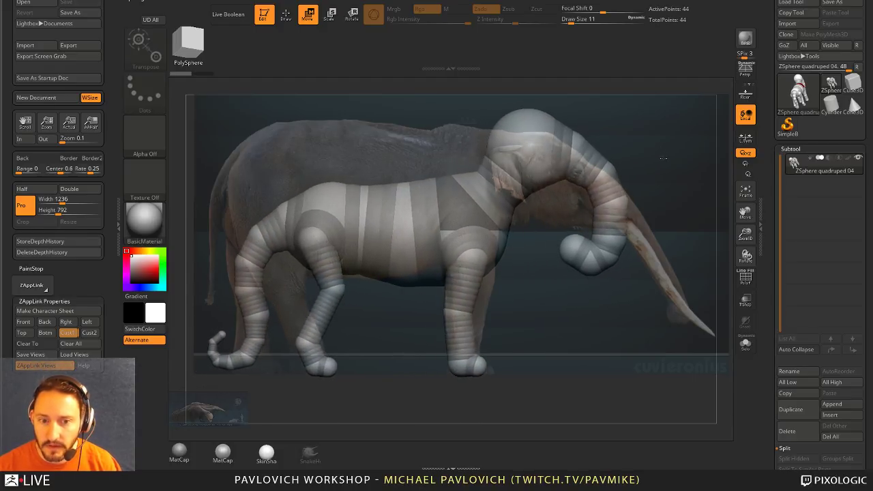
- Delete the quadruped's tail ZSpheres one by one from the tip up to the rump
key("q")
left_click(218, 334, "alt")
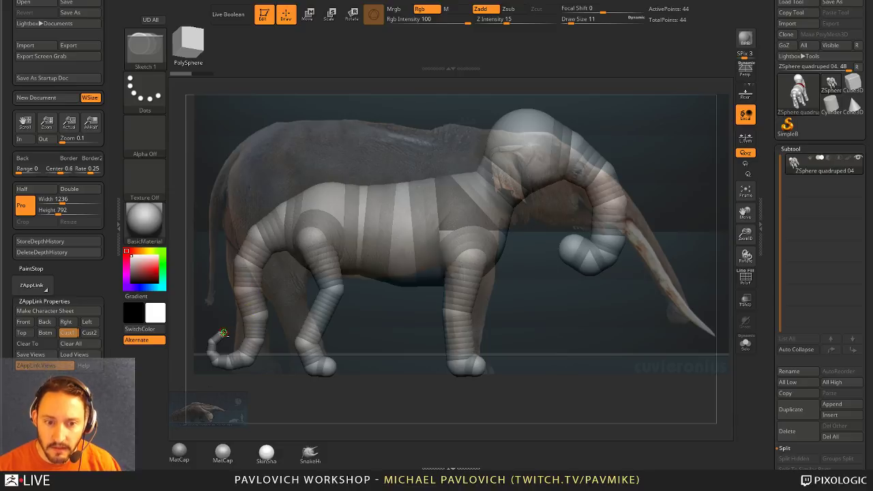
left_click(213, 346, "alt")
left_click(217, 359, "alt")
left_click(216, 360, "alt")
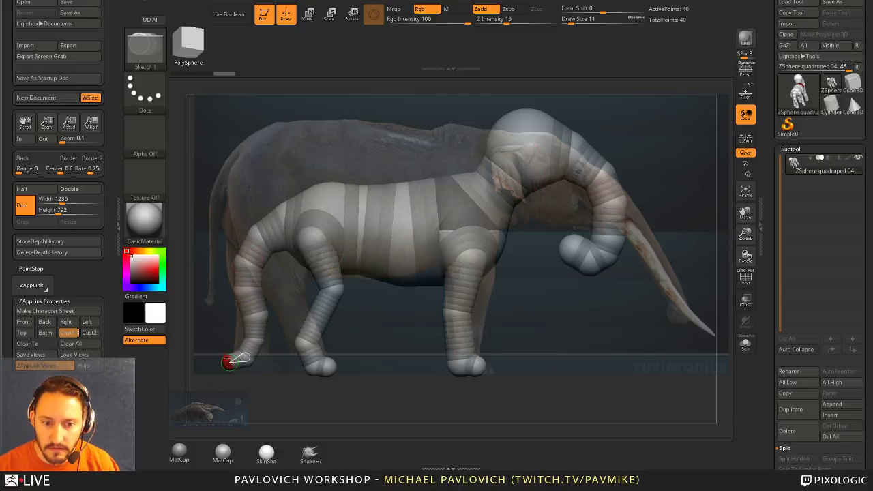
left_click(230, 356, "alt")
left_click(241, 353, "alt")
left_click(253, 341, "alt")
left_click(251, 292, "alt")
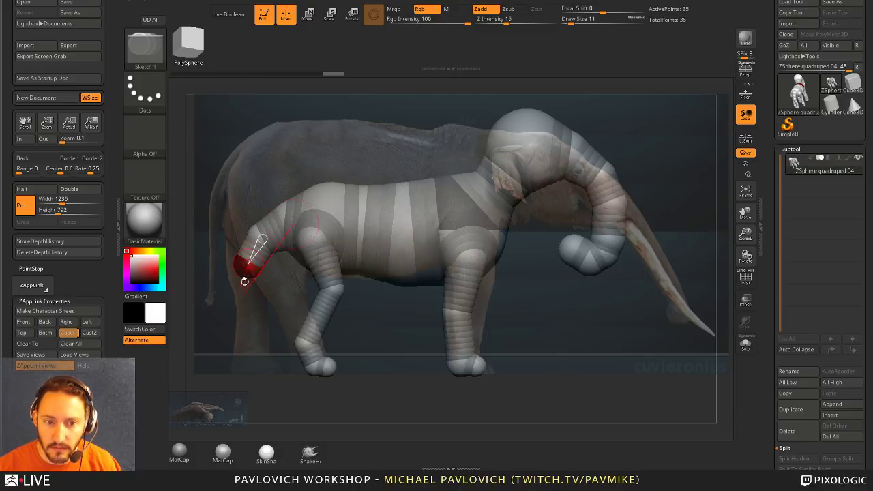
left_click(247, 265, "alt")
left_click(251, 242, "alt")
left_click(275, 235, "alt")
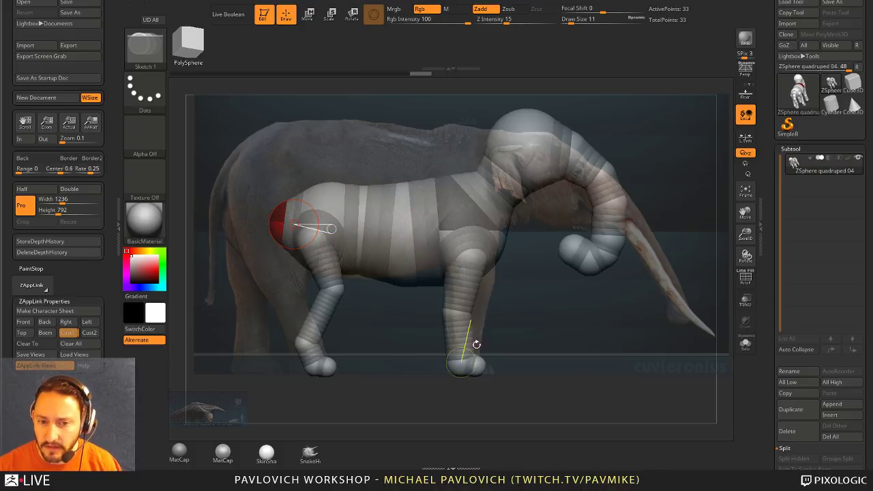
- Delete the ZSpheres of the curled lower trunk, keeping the upper trunk
left_click(569, 245, "alt")
left_click(586, 256, "alt")
left_click(601, 253, "alt")
left_click(613, 242, "alt")
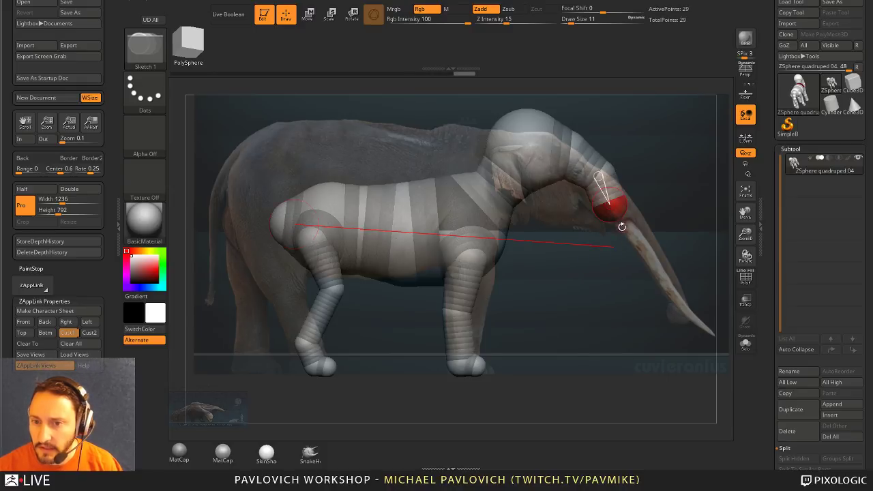
left_click(617, 214, "alt")
- Stretch the shortened trunk down along the elephant's trunk in the reference
key("w")
mouse_move(599, 177)
left_mouse_down()
mouse_move(715, 347)
mouse_move(672, 281)
mouse_move(632, 259)
left_mouse_up()
key("e")
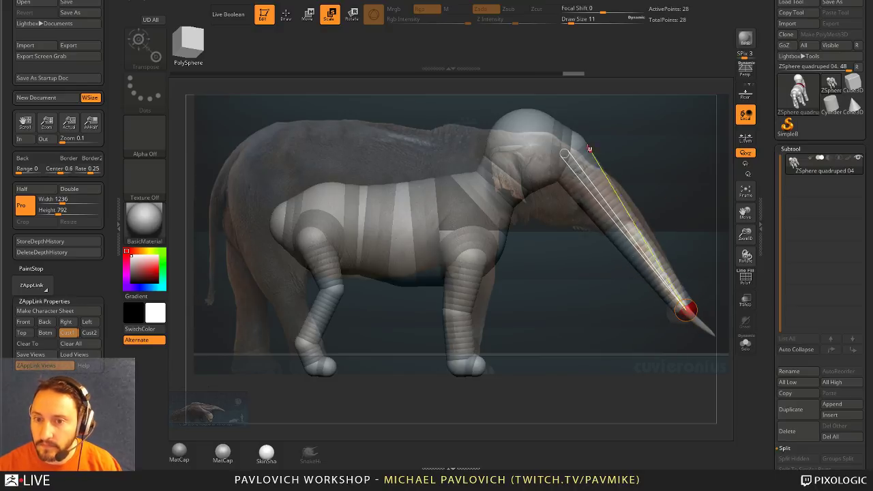
- Move the head onto the reference elephant's head and bend the trunk along the reference trunk with an added ZSphere
key("w")
left_click_drag(530, 133, 544, 148)
key("ctrl+z")
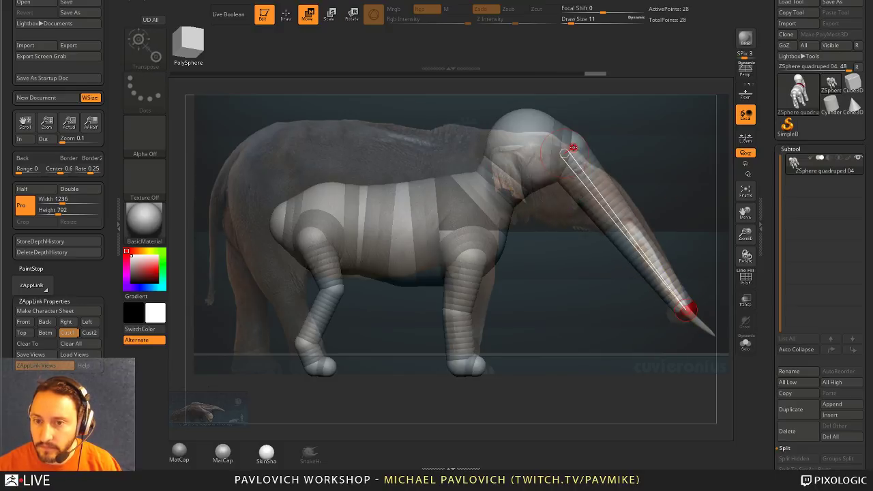
left_click_drag(495, 165, 507, 186)
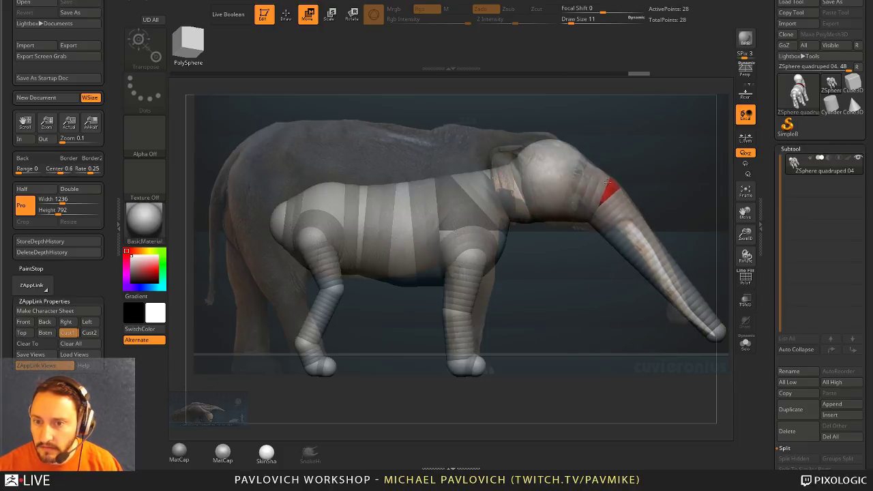
left_click_drag(714, 331, 689, 312)
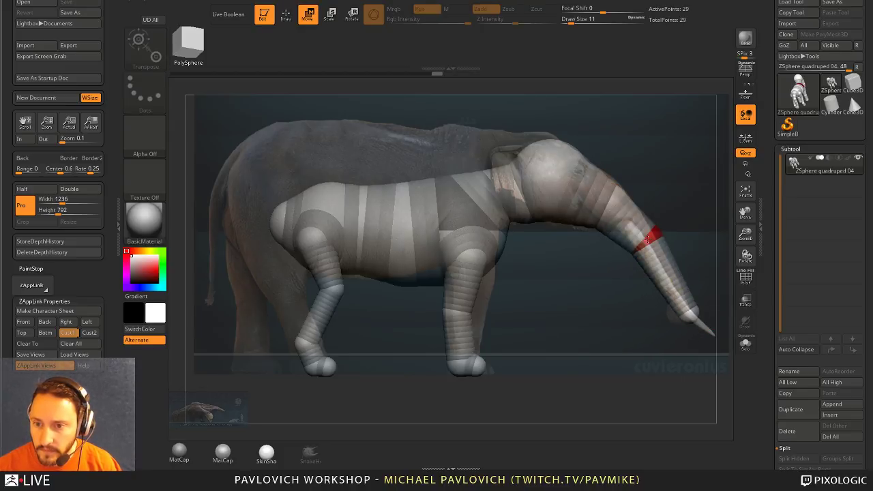
key("e")
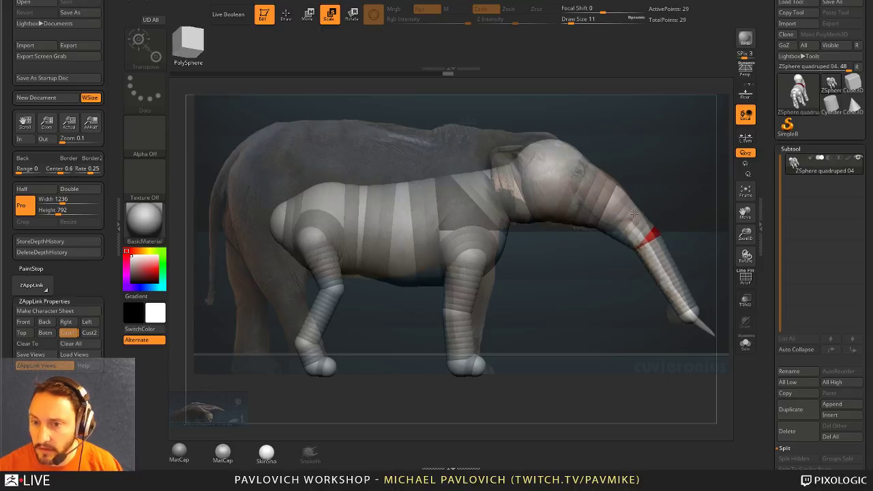
- Adjust the neck ZSphere just behind the head and delete it
key("w")
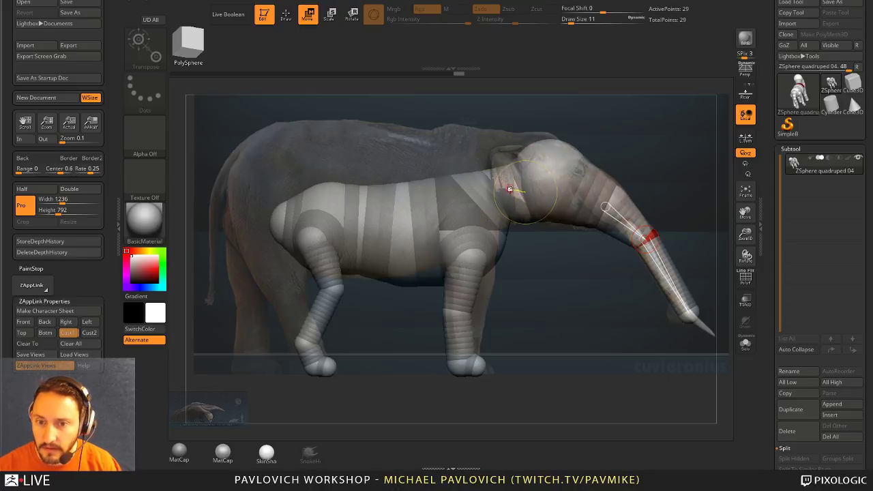
left_click_drag(518, 192, 516, 190)
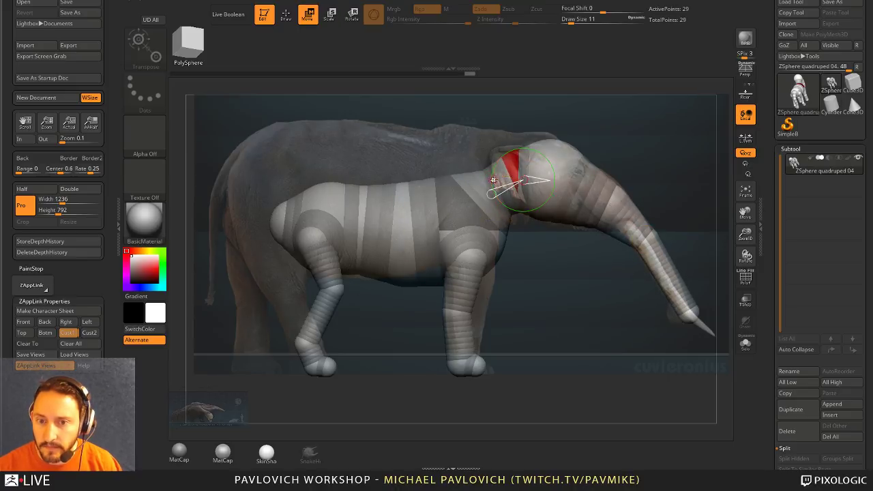
key("q")
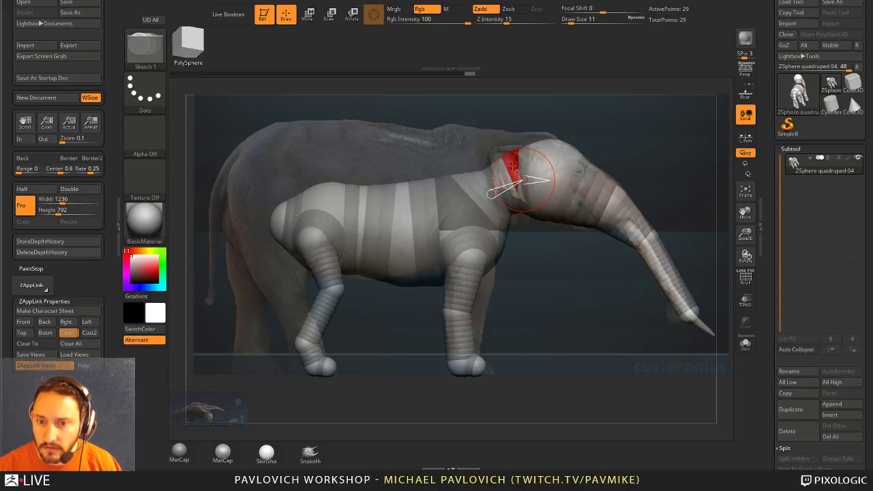
left_click(513, 167, "alt")
key("w")
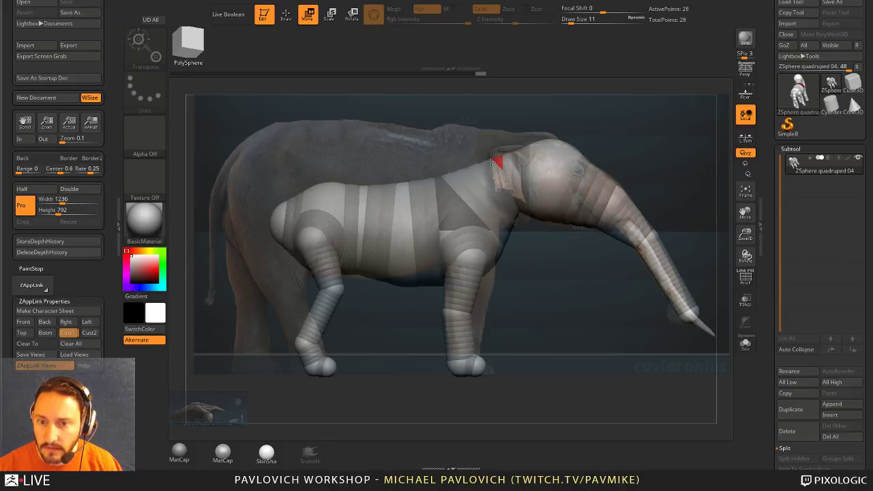
- Move the torso ZSpheres up and back toward the reference's back and rump, deleting the extra ZSphere at the rear
left_click_drag(491, 161, 489, 158)
mouse_move(448, 210)
left_mouse_down()
mouse_move(447, 201)
mouse_move(383, 192)
mouse_move(397, 202)
left_mouse_up()
mouse_move(368, 232)
left_mouse_down()
mouse_move(362, 218)
mouse_move(323, 205)
mouse_move(317, 181)
mouse_move(332, 211)
mouse_move(293, 229)
mouse_move(283, 200)
mouse_move(273, 208)
mouse_move(228, 202)
mouse_move(260, 203)
left_mouse_up()
left_click(265, 205, "alt")
left_click_drag(324, 184, 281, 186)
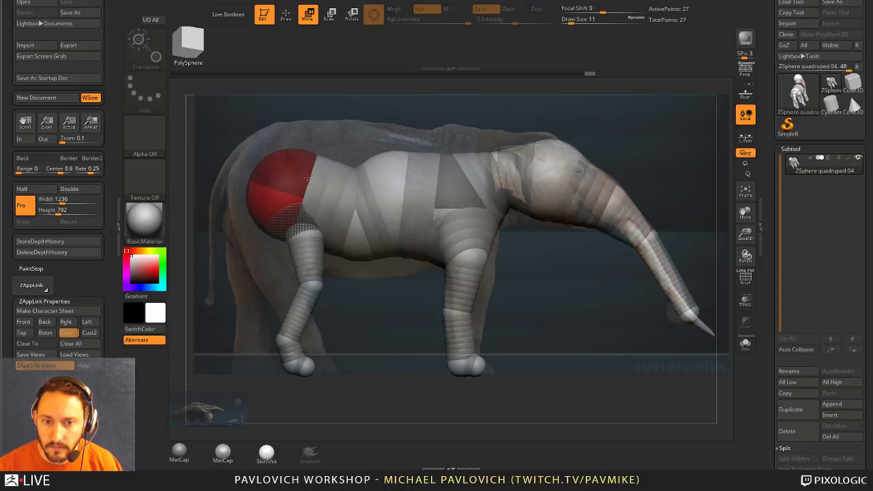
- Reposition the hip, knee, ankle and foot ZSpheres of the hind leg to follow the reference's rear leg
left_click(293, 233)
left_click_drag(293, 233, 255, 239)
left_click(265, 282)
left_click_drag(265, 282, 313, 340)
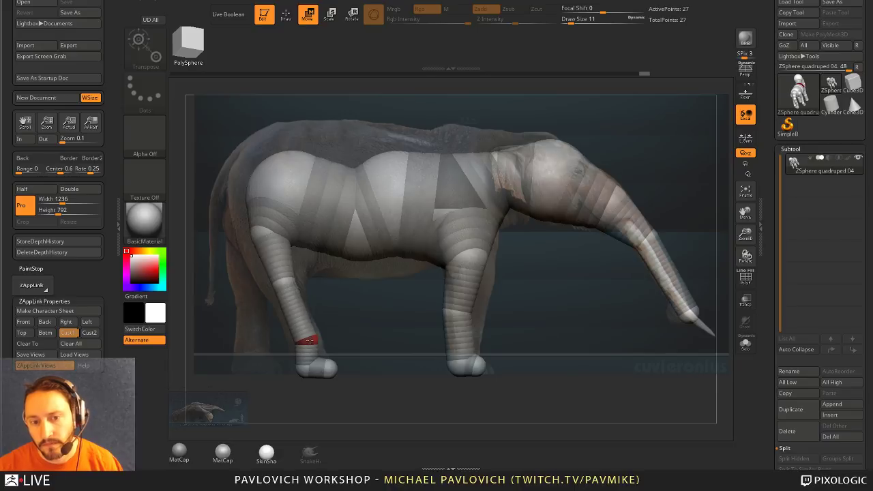
left_click_drag(285, 268, 273, 285)
left_click_drag(293, 369, 280, 363)
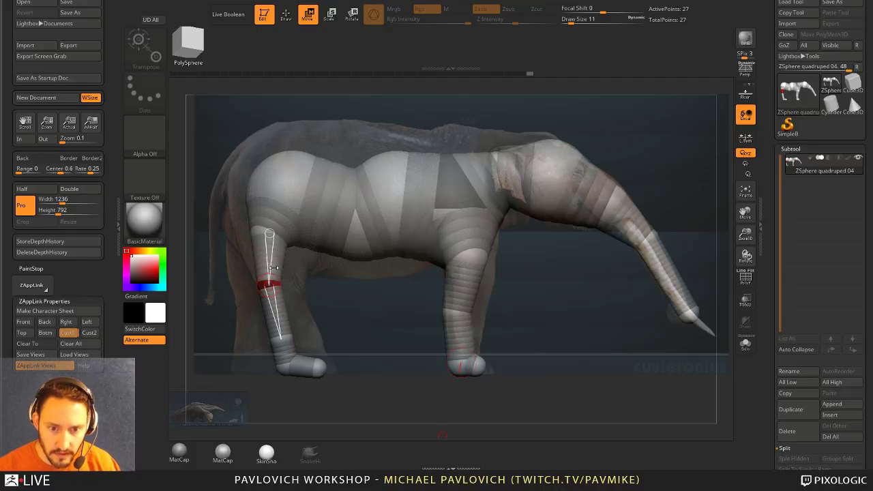
left_click_drag(270, 281, 288, 281)
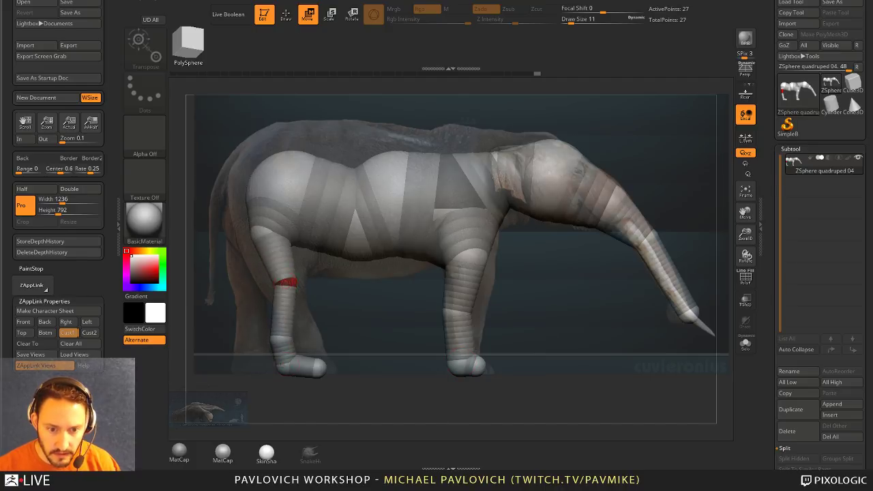
left_click_drag(285, 366, 278, 367)
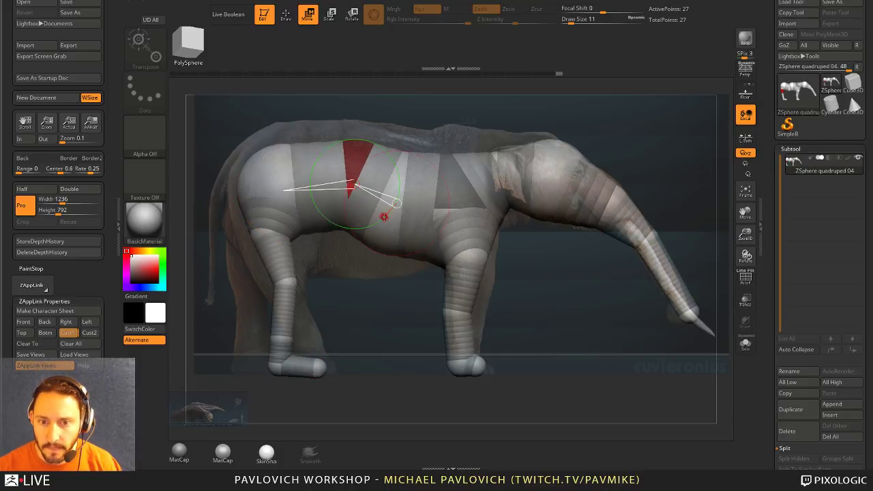
- Raise the mid-body ZSpheres to the reference's back line and shift the head up slightly
left_click_drag(394, 206, 401, 192)
left_click_drag(353, 179, 351, 172)
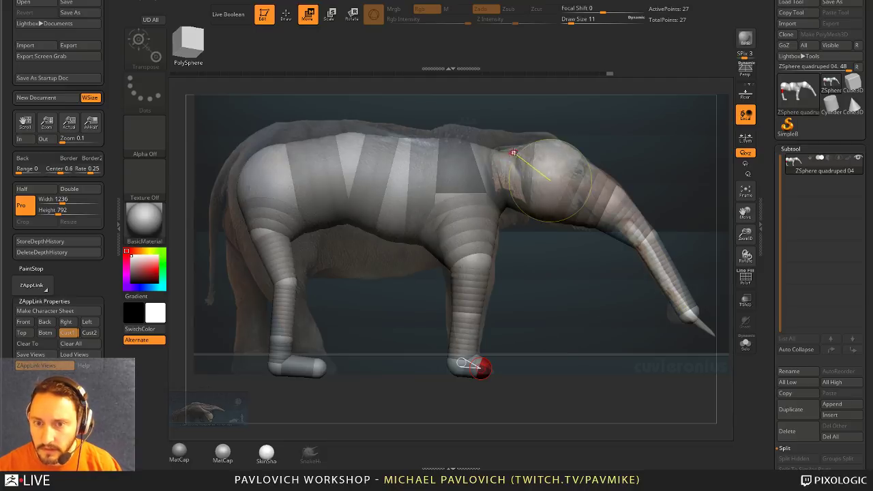
left_click(508, 154)
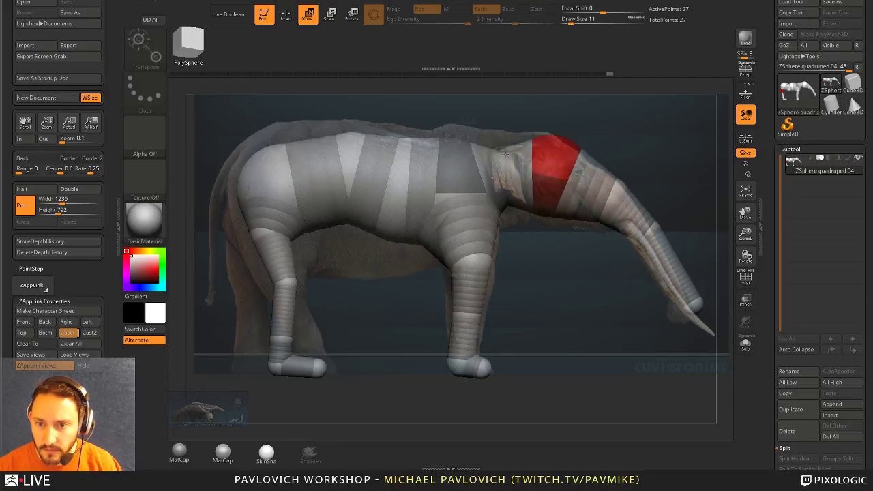
left_click_drag(505, 154, 506, 155)
- Hide the Spotlight reference, orbit to the neck and try deleting and re-inserting the ZSphere between shoulders and head
key("shift+z")
mouse_move(595, 135)
left_mouse_down()
mouse_move(623, 115)
mouse_move(647, 138)
mouse_move(646, 179)
mouse_move(581, 150)
mouse_move(622, 156)
left_mouse_up()
key("q")
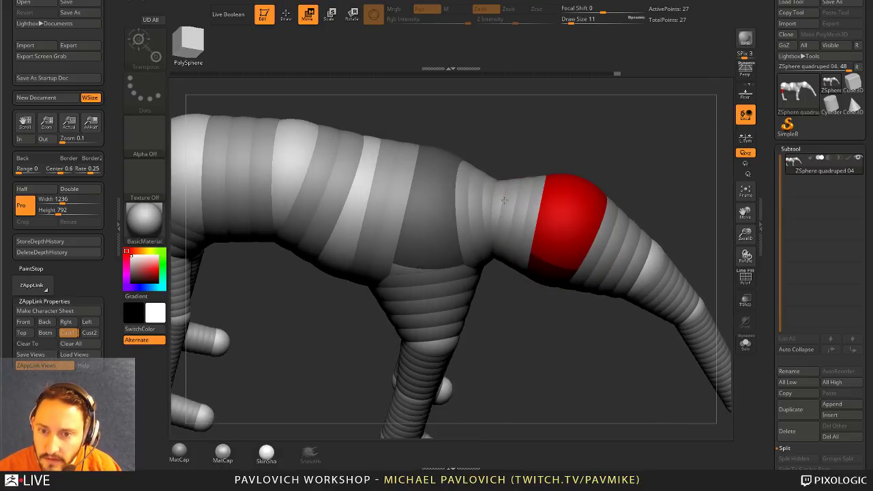
left_click(500, 202, "alt")
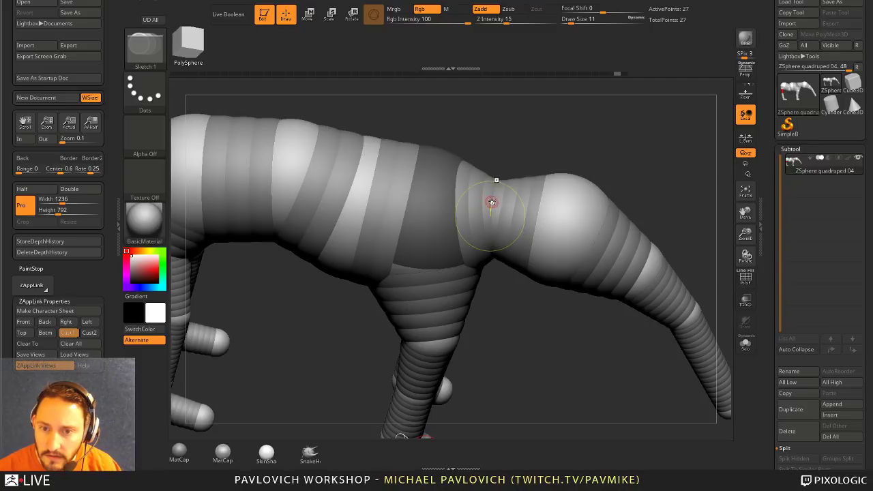
left_click(486, 202)
mouse_move(530, 159)
left_mouse_down()
mouse_move(523, 146)
mouse_move(497, 142)
mouse_move(535, 129)
mouse_move(565, 200)
left_mouse_up()
left_click(499, 170, "alt")
key("ctrl+z")
left_click(501, 195)
key("w")
- Preview the adaptive skin, show the Spotlight reference again and realign the quadruped's side view with it
left_click_drag(554, 158, 636, 110)
key("a")
key("a")
key("shift+z")
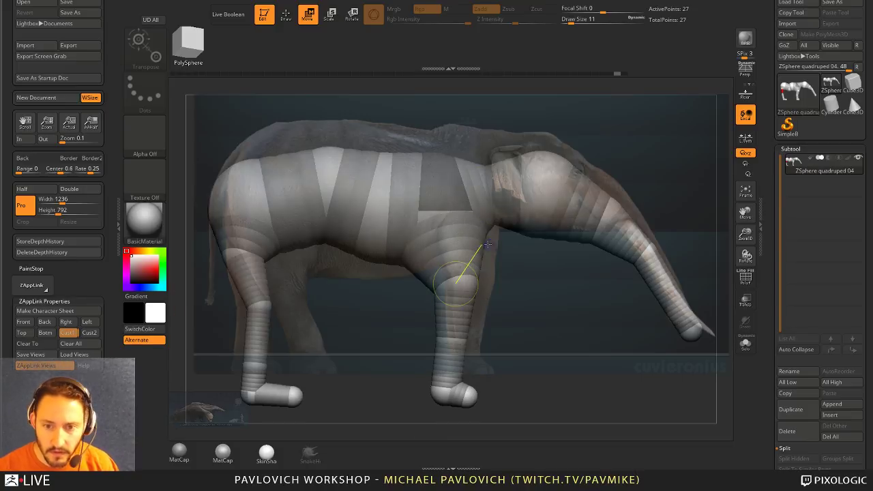
left_click_drag(685, 167, 705, 141, "alt")
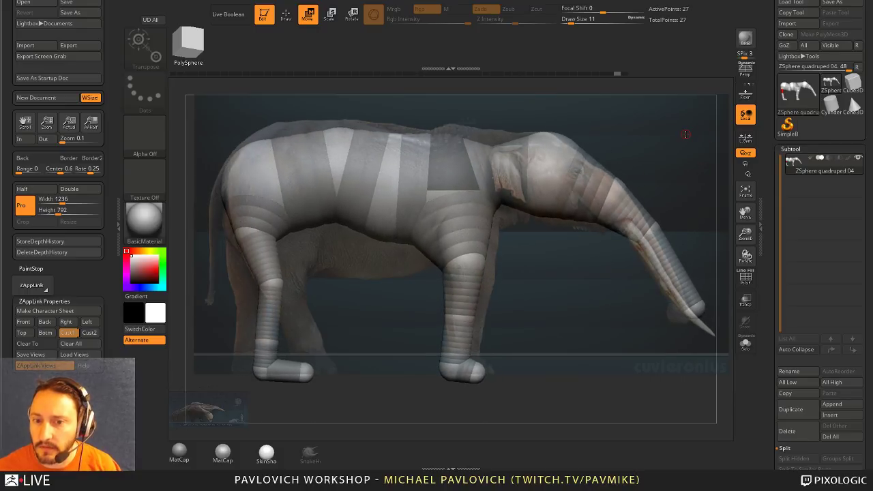
- Delete the neck ZSphere so the shoulders join the head directly, and place the shoulder ZSphere above the front leg
left_click_drag(460, 178, 430, 182)
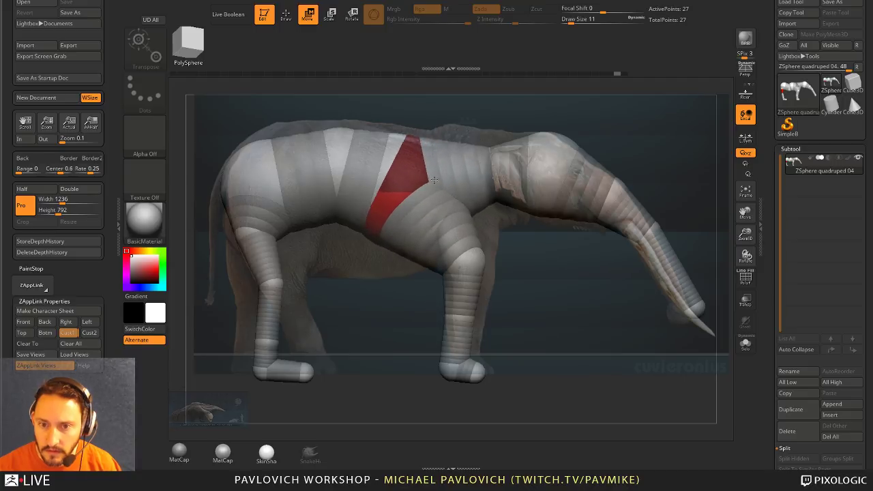
left_click_drag(488, 148, 480, 150)
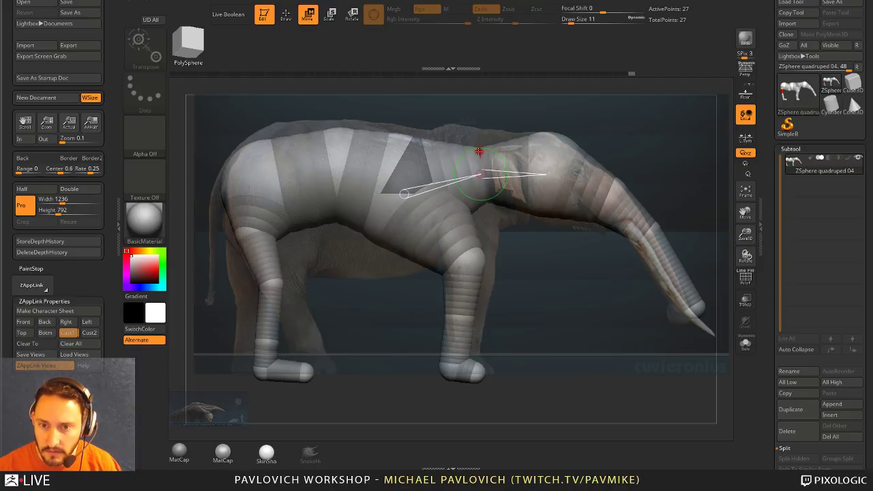
key("q")
left_click(480, 152, "alt")
key("w")
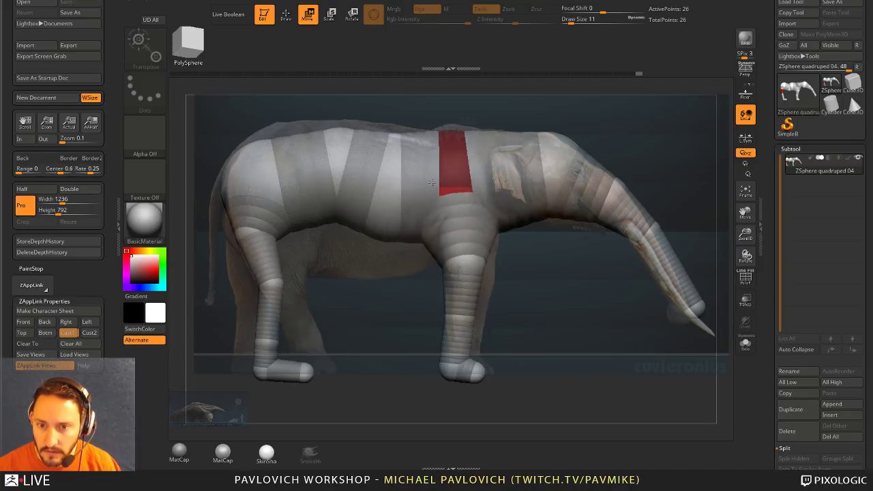
- Move the front leg joints forward onto the reference leg and delete the toe ZSpheres of the hind and front feet
left_click_drag(460, 260, 468, 262)
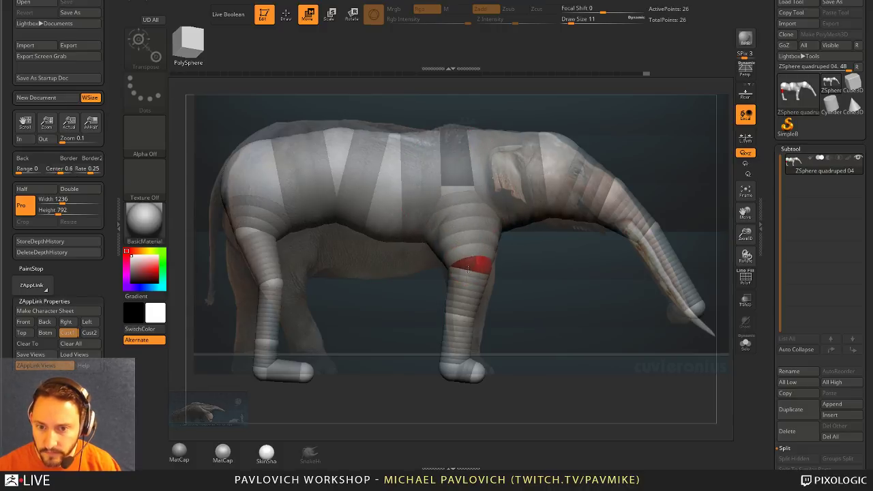
left_click_drag(463, 307, 481, 320)
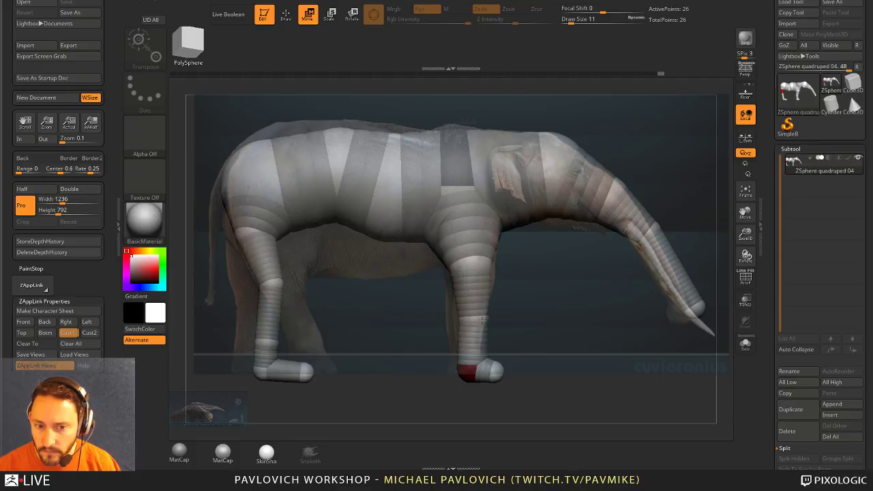
left_click_drag(307, 370, 289, 369)
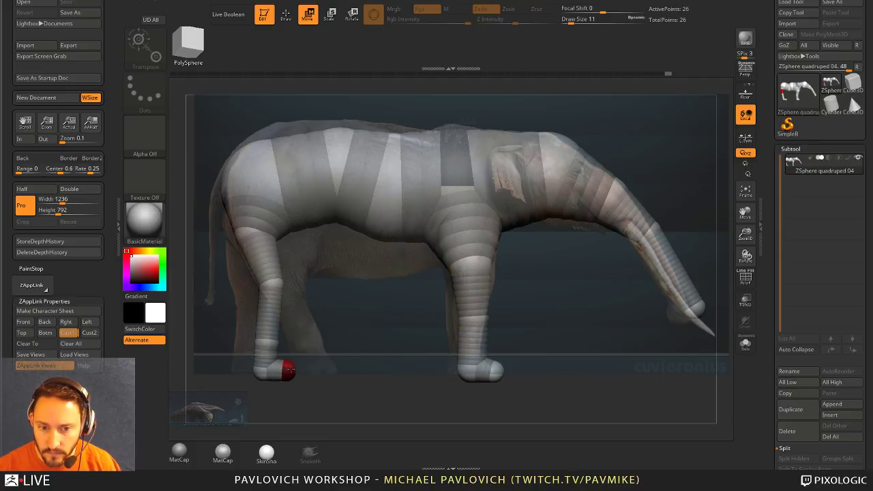
key("q")
left_click(293, 370, "alt")
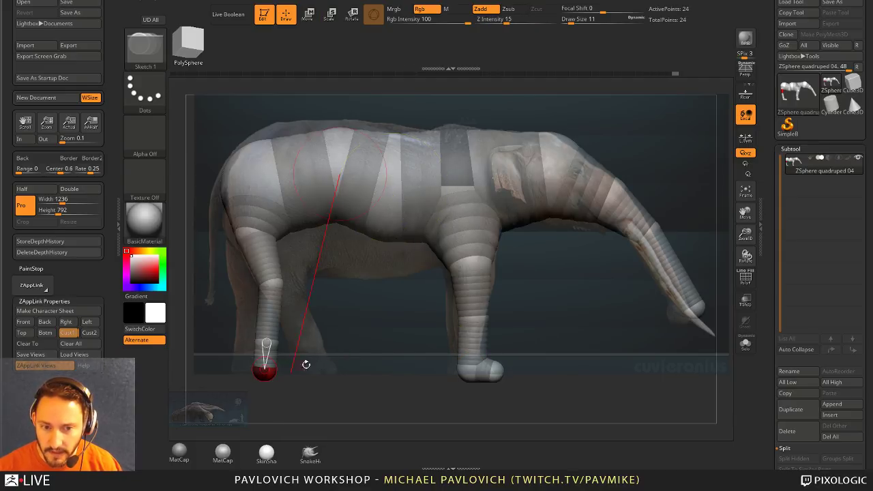
left_click(487, 370, "alt")
- Scale up the hind leg ZSpheres to thicken the leg and shift the knee back to straighten it
key("e")
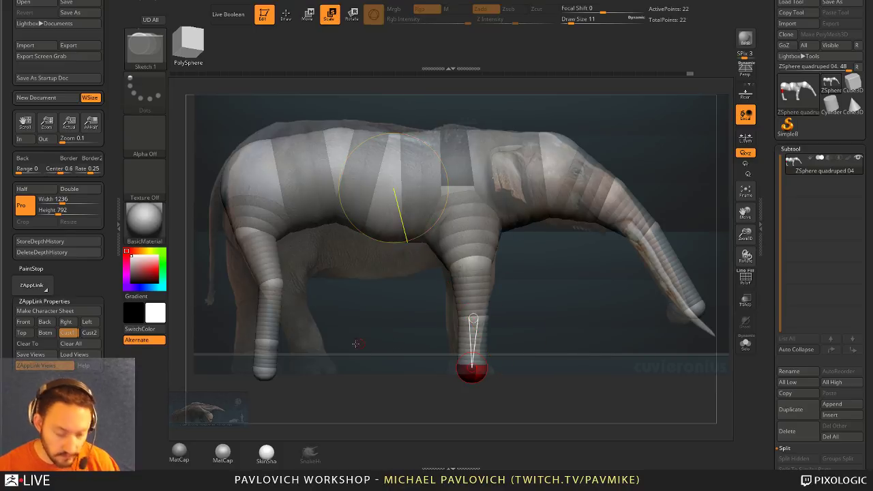
left_click(265, 371)
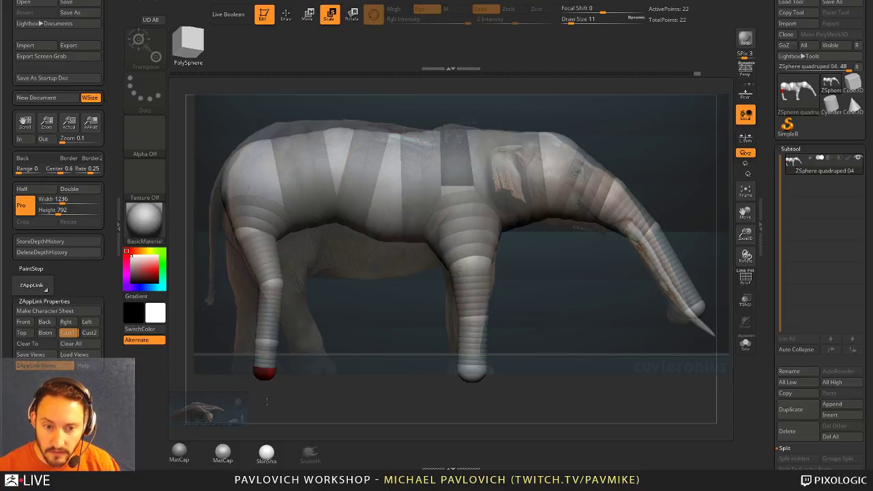
left_click_drag(264, 370, 265, 344)
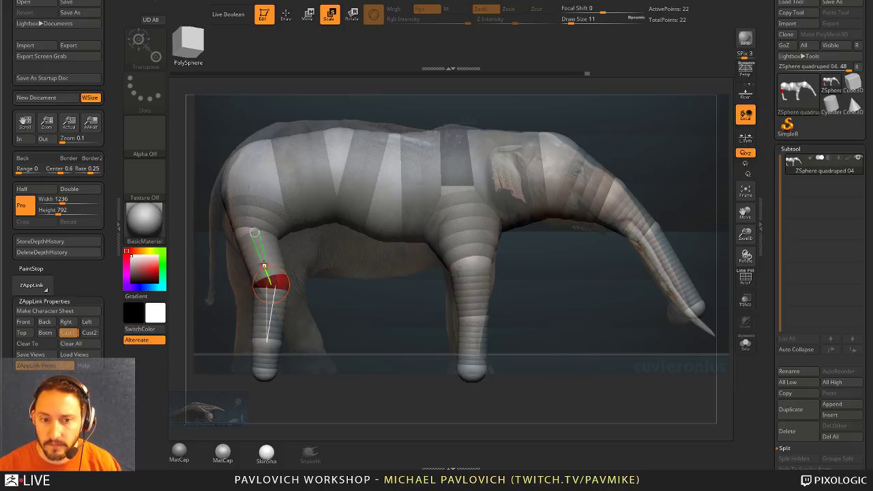
key("w")
left_click_drag(275, 283, 271, 287)
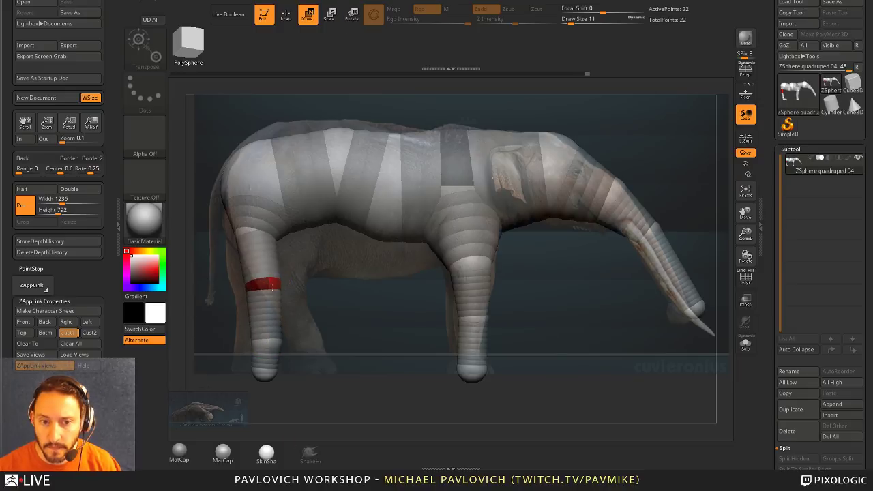
left_click(335, 169)
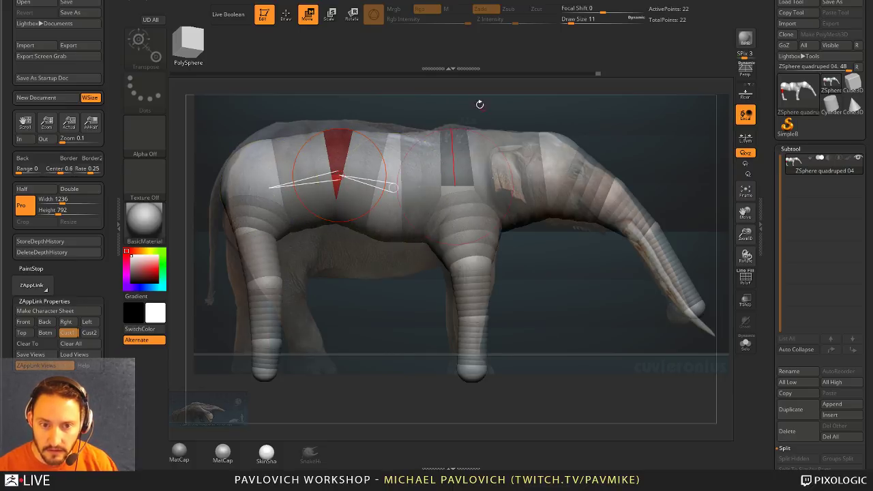
- Turn the quadruped to a rear view and line up the hind legs' hip, knee and ankle ZSpheres vertically
key("q")
left_click_drag(477, 102, 540, 108)
key("w")
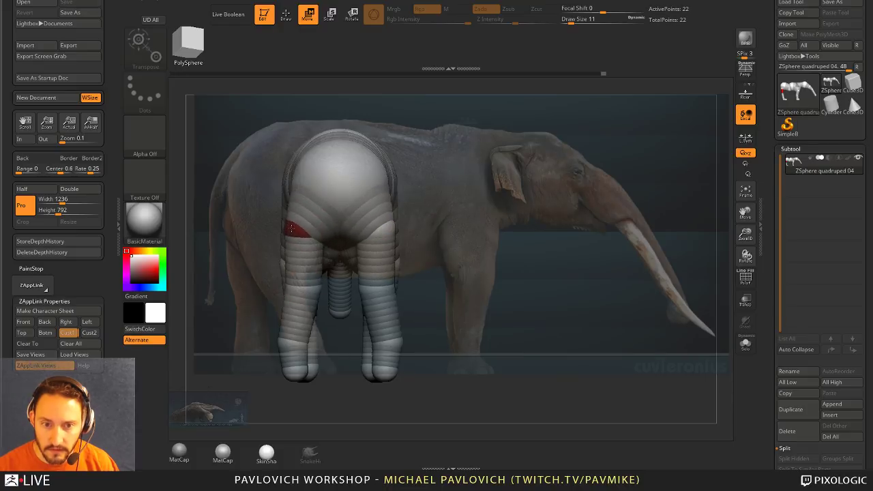
left_click_drag(292, 229, 293, 233)
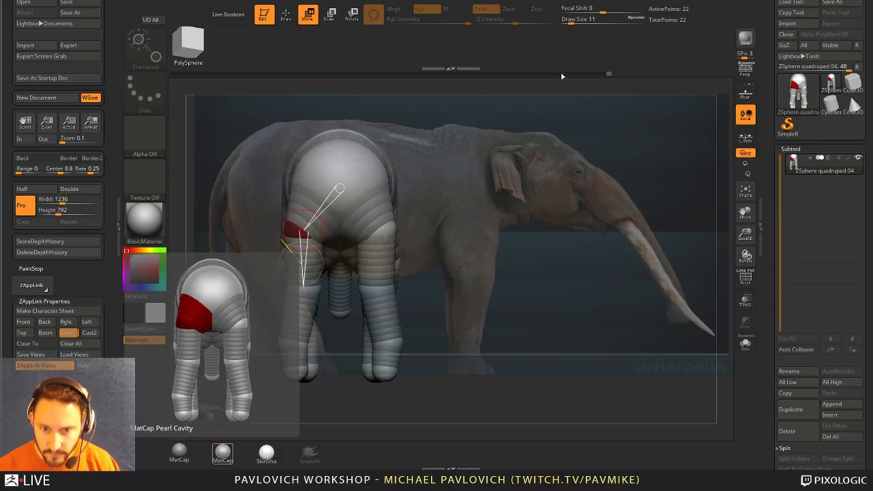
left_click_drag(308, 281, 310, 288)
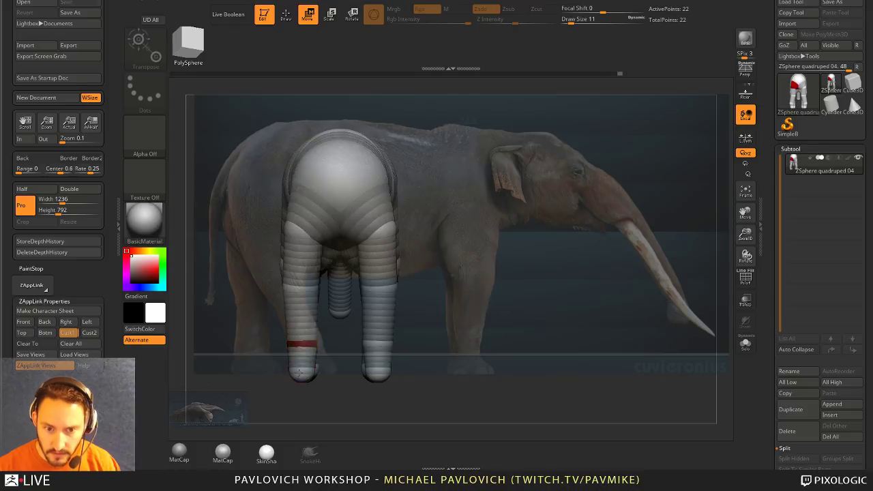
mouse_move(385, 198)
left_mouse_down()
mouse_move(552, 113)
mouse_move(646, 129)
mouse_move(577, 120)
mouse_move(491, 130)
left_mouse_up()
key("q")
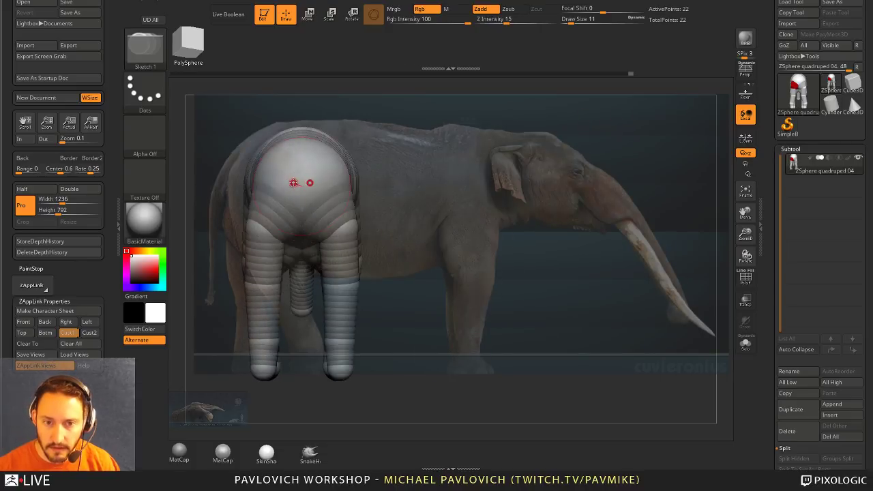
- Add a ZSphere on the rump and move the hind leg's hip, ankle and foot ZSpheres forward in side view
left_click_drag(301, 171, 333, 147)
left_click_drag(408, 115, 276, 176)
key("w")
left_click_drag(388, 100, 380, 99)
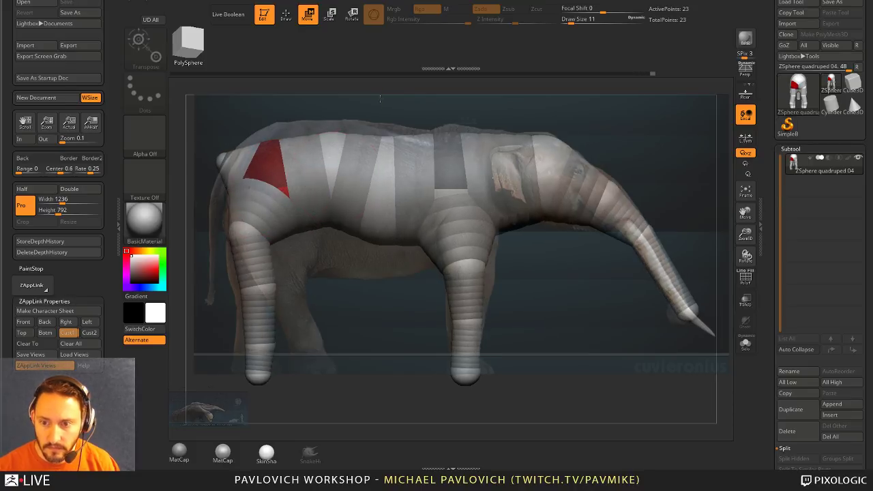
left_click_drag(253, 230, 270, 374)
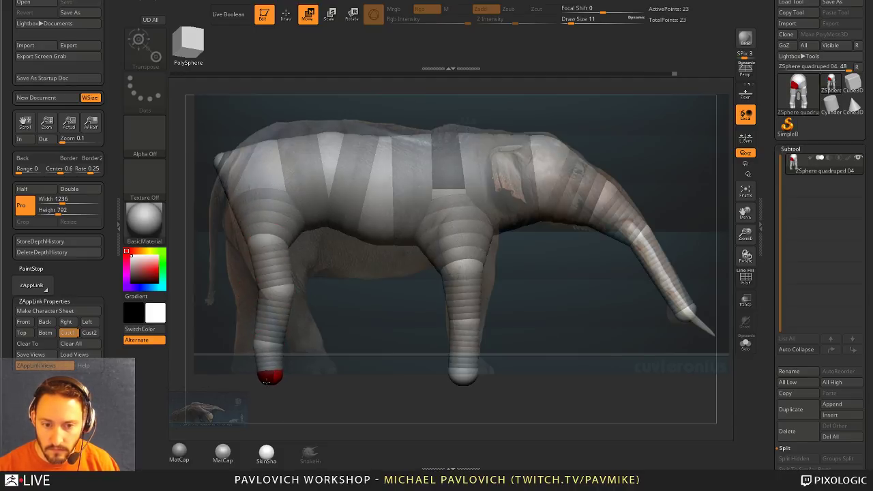
left_click_drag(261, 345, 269, 343)
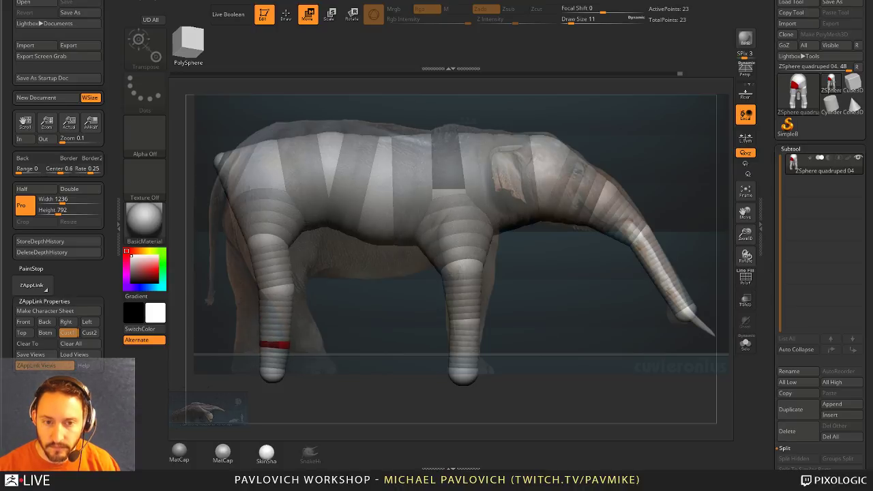
- Draw a tail ZSphere at the centre of the rump and pull it down to the reference's tail tip
key("q")
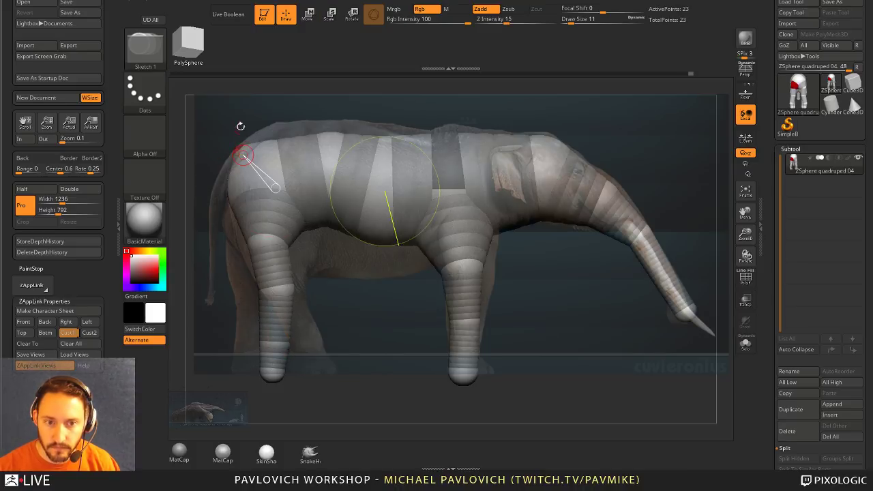
mouse_move(240, 129)
left_mouse_down("shift")
mouse_move(398, 152)
mouse_move(435, 132)
left_mouse_up("shift")
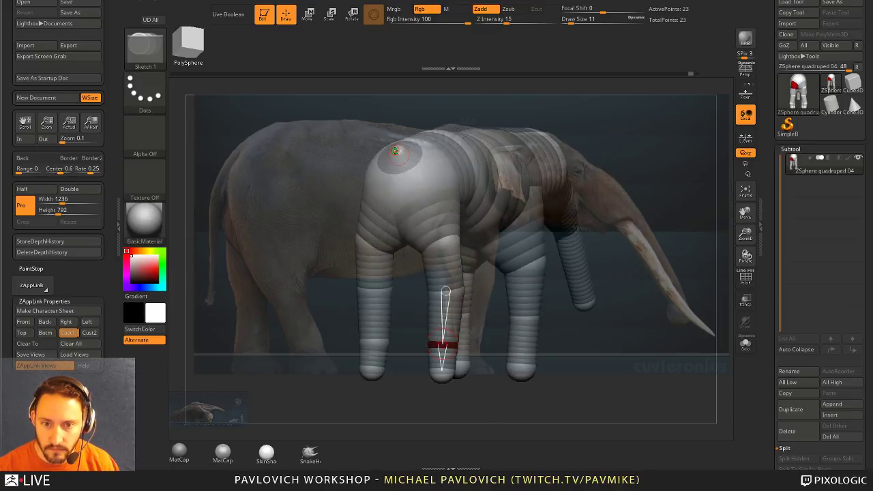
right_click_drag(398, 151, 398, 154, "shift")
key("w")
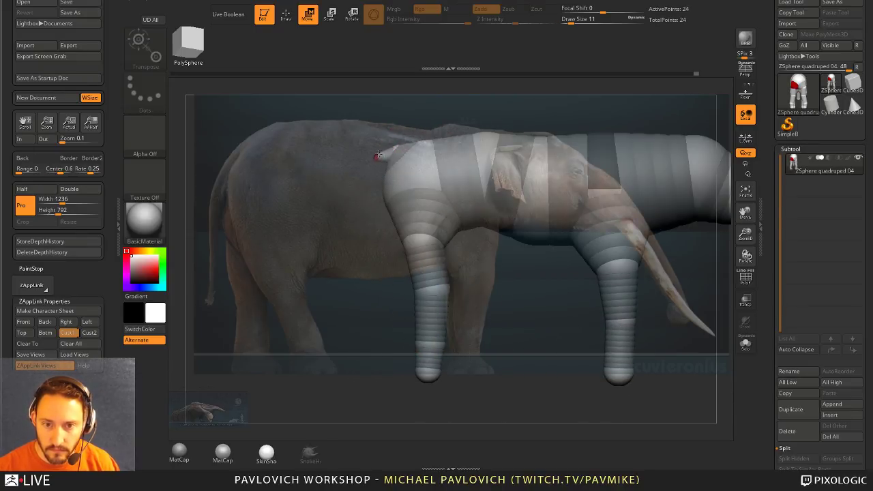
left_click_drag(376, 157, 205, 294)
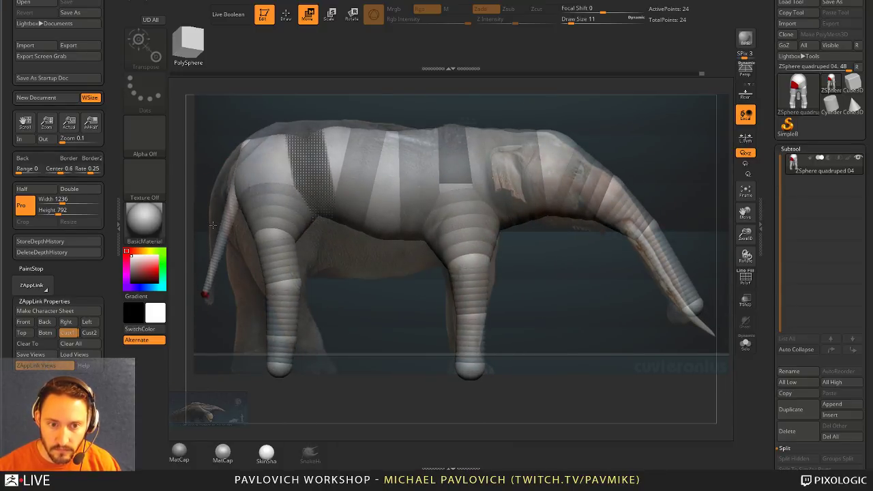
- Insert three joints along the tail to curve it, and lower the tail tip slightly
left_click(212, 236)
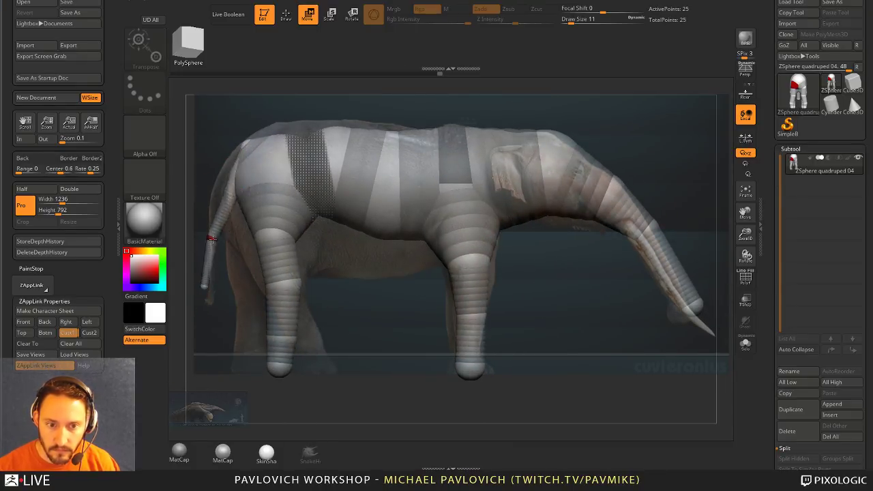
left_click(214, 187)
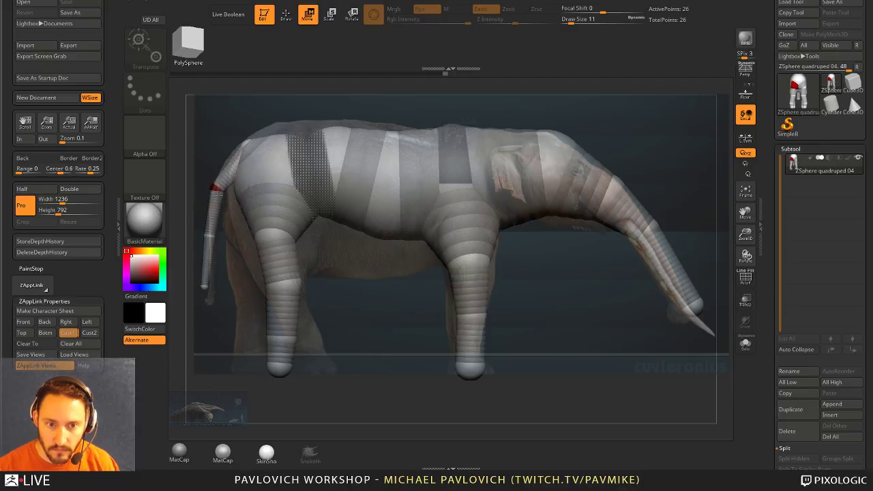
left_click(227, 168)
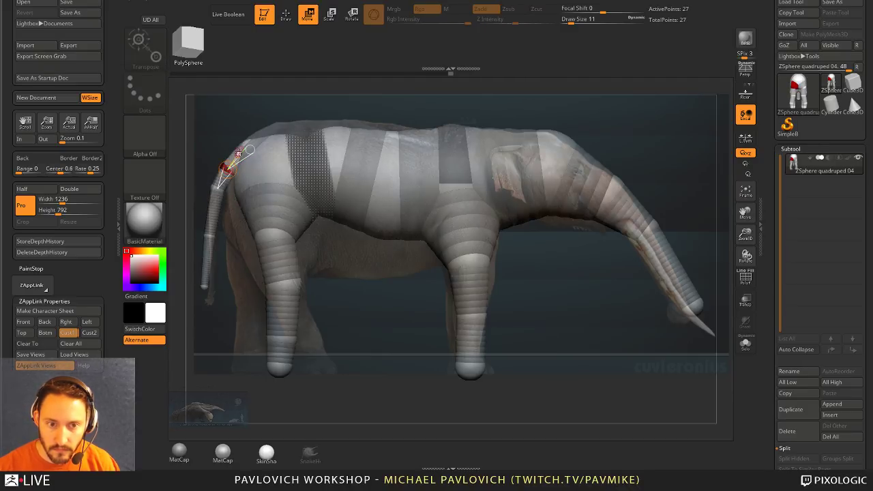
left_click_drag(206, 289, 206, 294)
key("q")
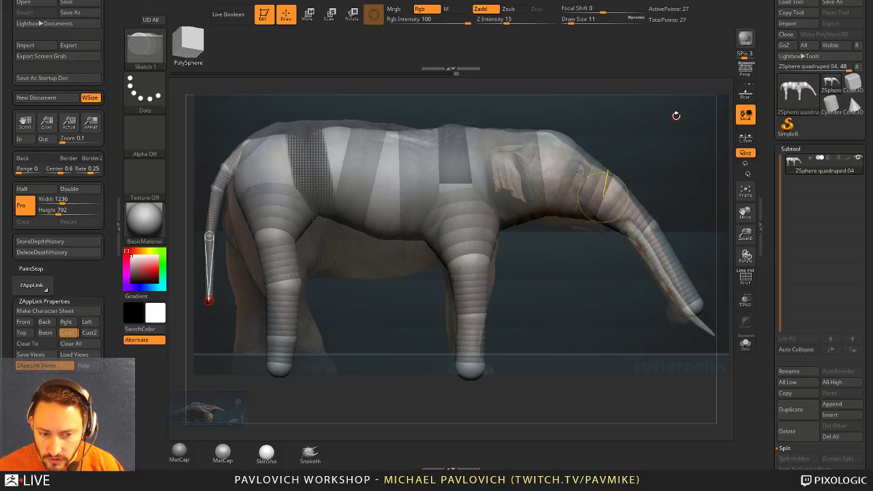
- Draw mirrored tusk ZSpheres beside the base of the trunk and pull their ends out to the reference tusk tip
left_click_drag(631, 126, 638, 128)
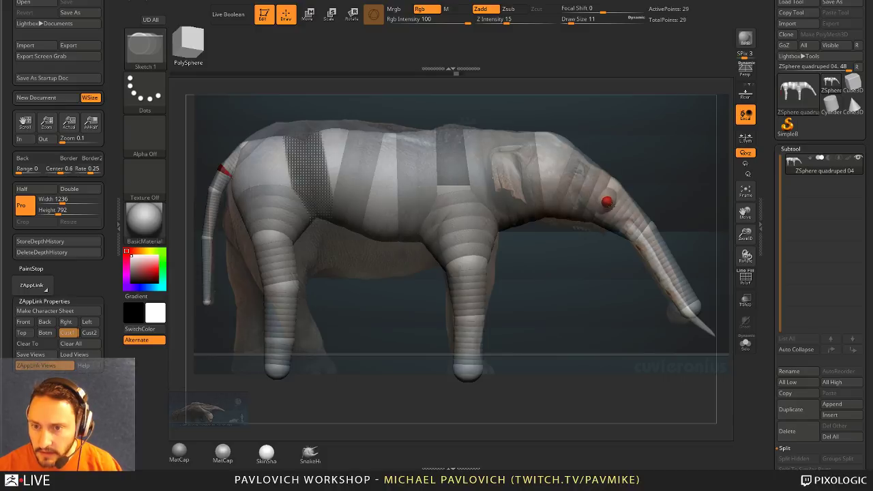
right_click_drag(614, 208, 598, 202)
key("w")
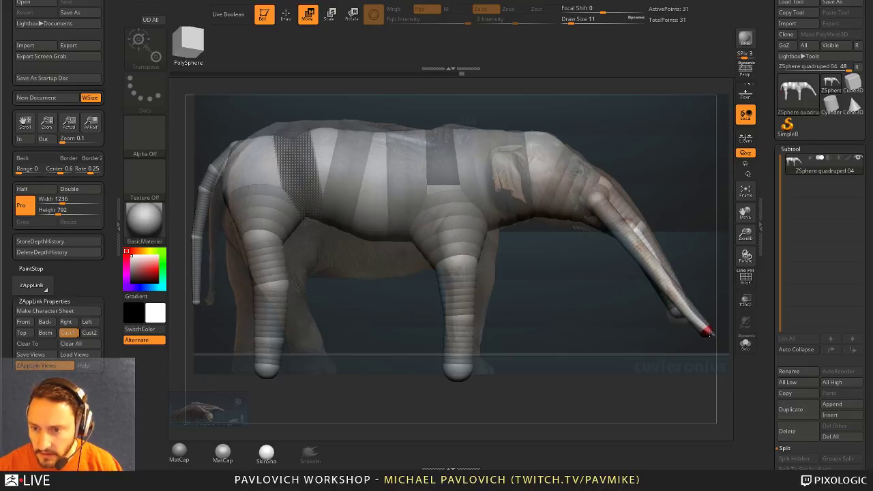
mouse_move(708, 330)
right_mouse_down()
mouse_move(629, 338)
mouse_move(695, 334)
right_mouse_up()
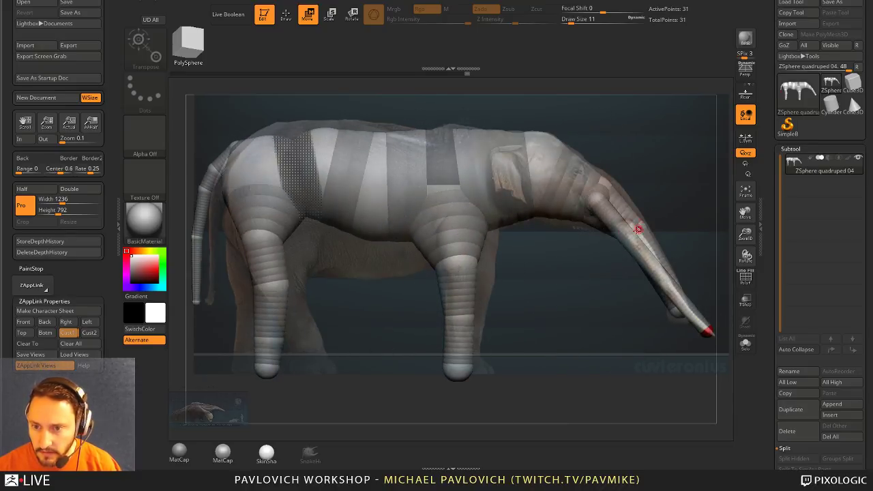
- Insert joints along the tusks and adjust them to follow the reference tusk, tapering toward the tip
key("q")
left_click(627, 231)
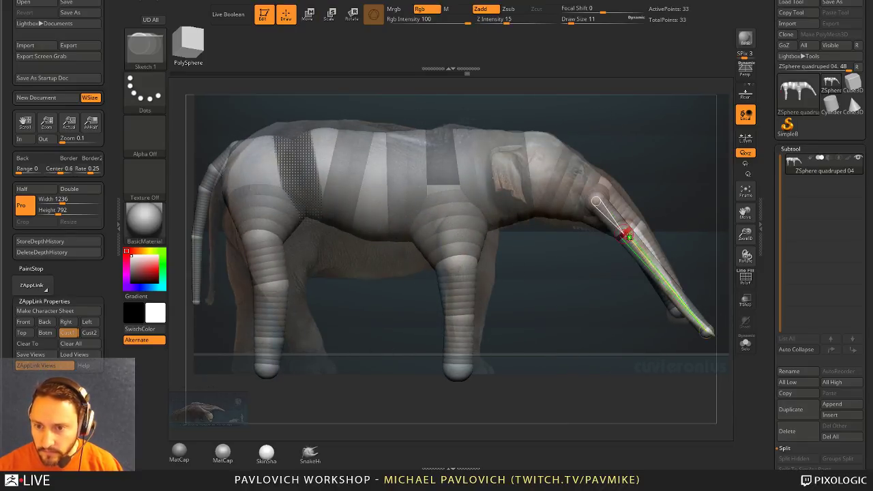
key("w")
key("q")
left_click(631, 225)
key("w")
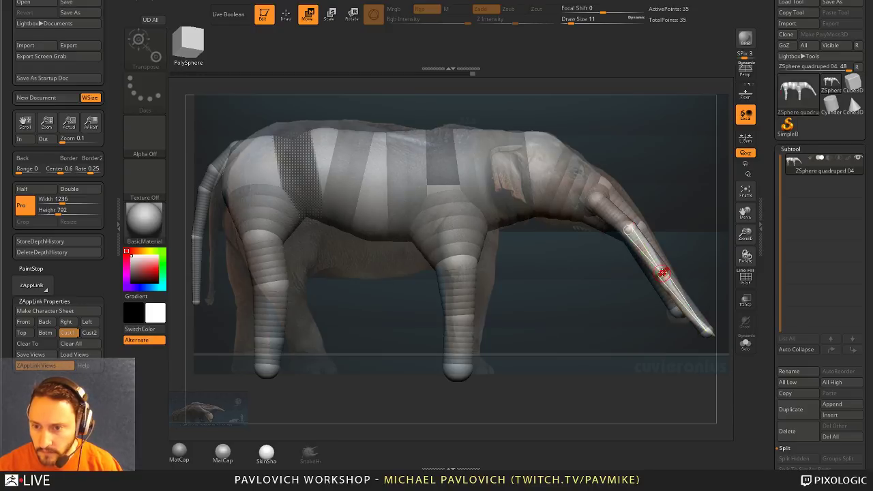
key("e")
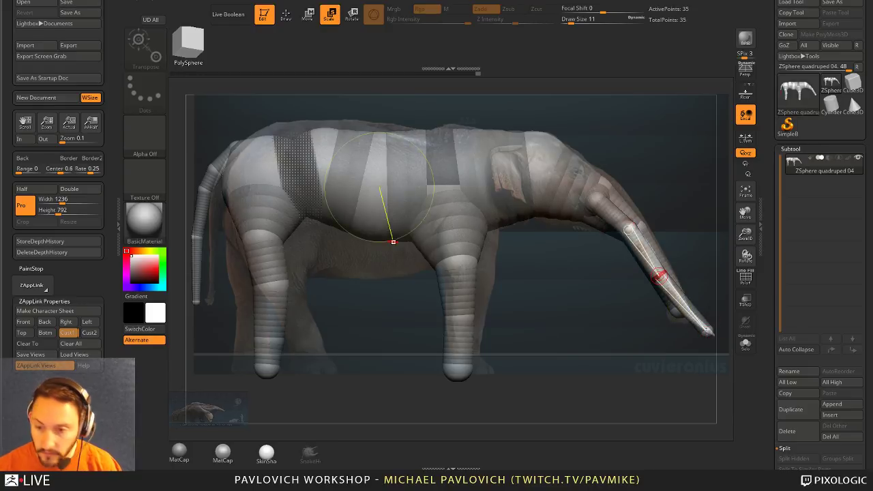
key("q")
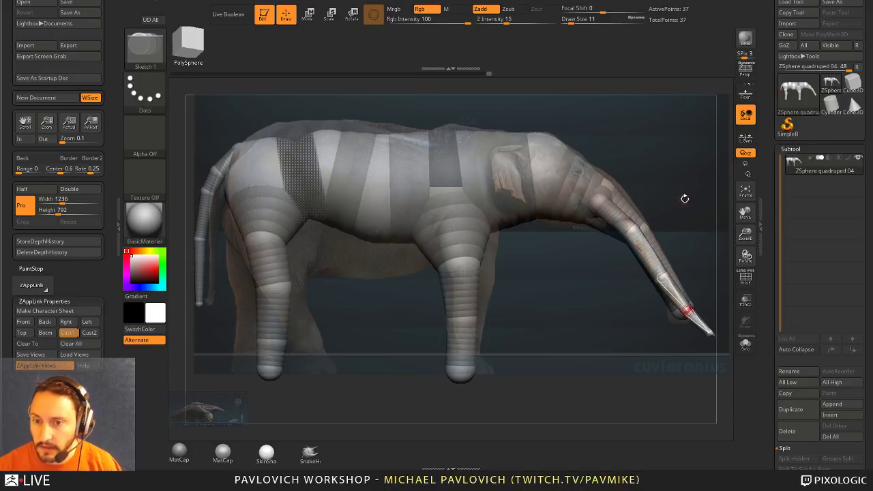
- Hide the reference, preview the quadruped's adaptive skin and inspect it with the polyframe shown and hidden
left_click_drag(688, 195, 684, 174)
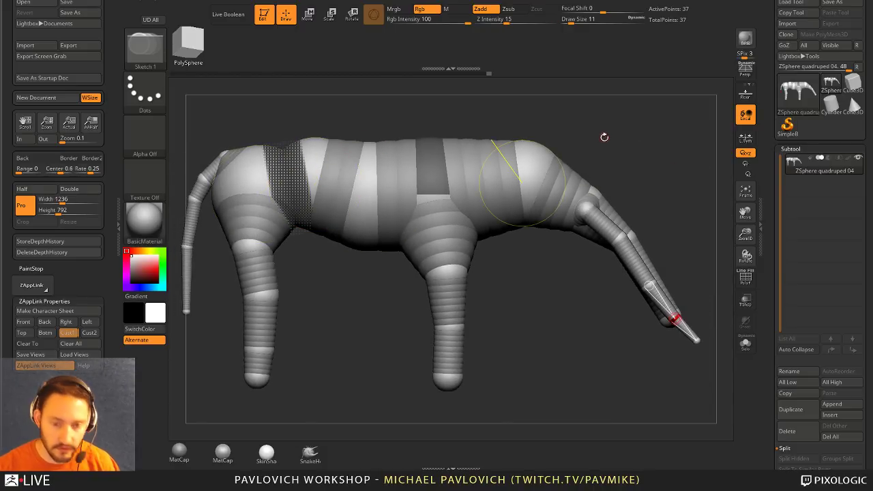
key("a")
left_click_drag(658, 129, 757, 232)
left_click(746, 281)
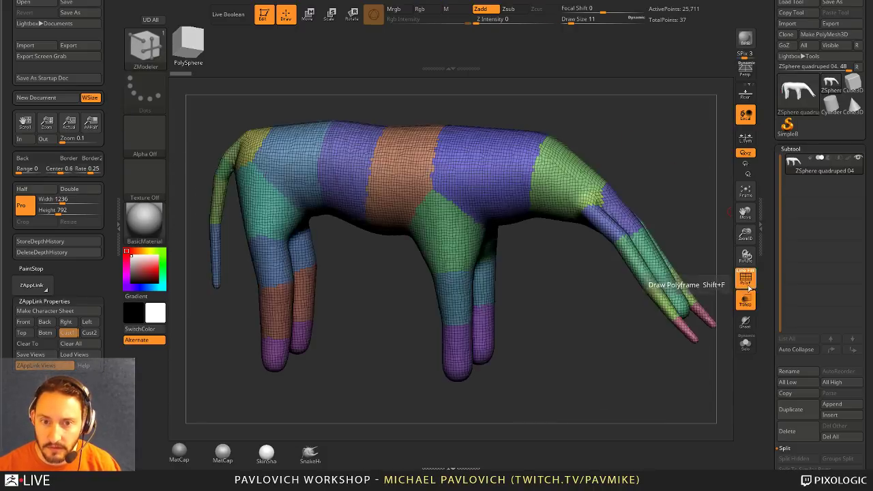
left_click(744, 279)
mouse_move(690, 238)
left_mouse_down()
mouse_move(707, 132)
mouse_move(705, 244)
left_mouse_up()
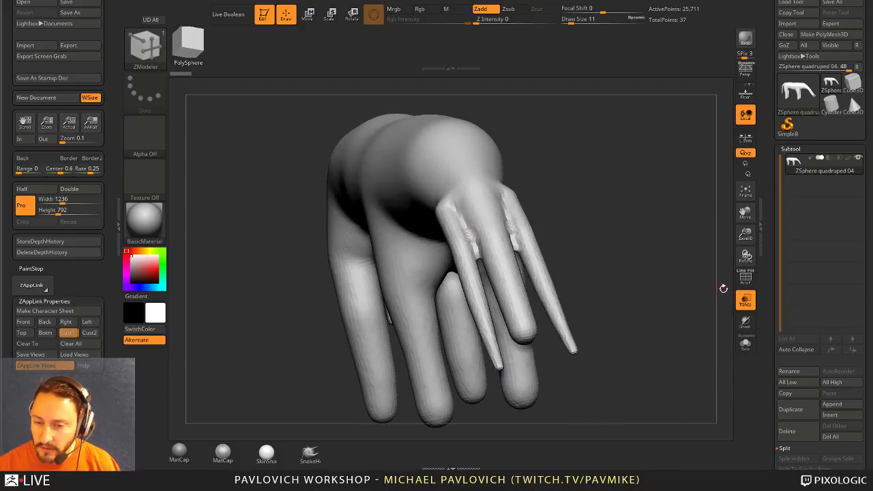
- Set the adaptive skin's DynaMesh resolution to 0 and its density to 2
left_click_drag(767, 281, 772, 174)
left_click(801, 234, "shift")
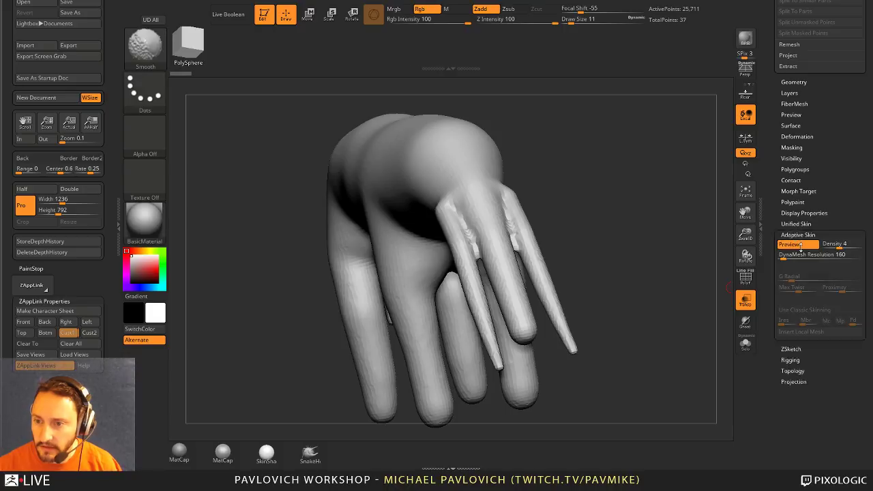
left_click_drag(782, 255, 778, 256)
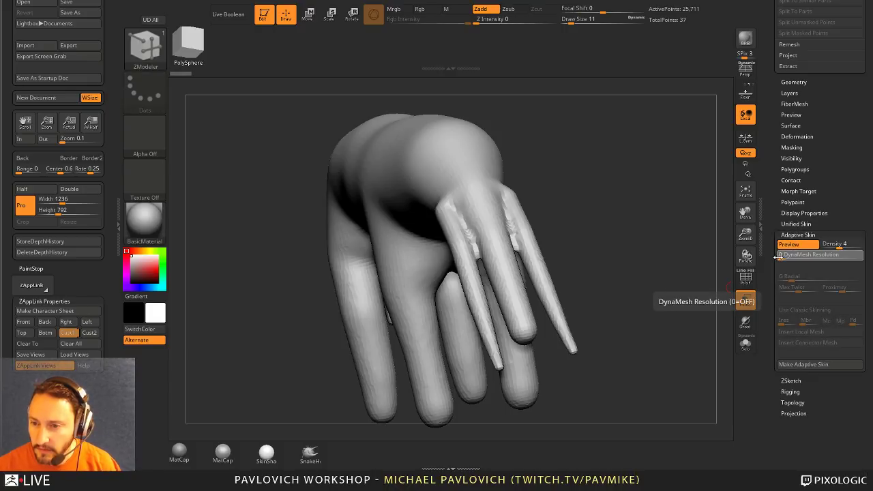
left_click_drag(839, 247, 823, 247)
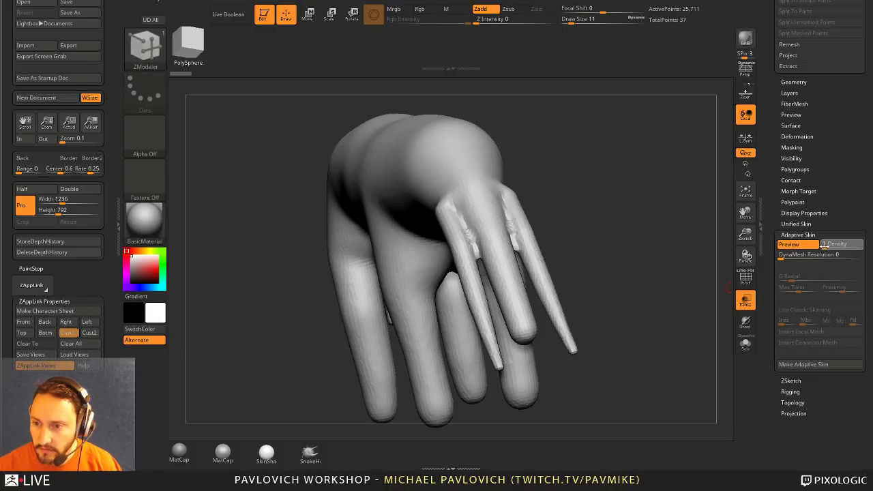
- Show the polyframe and examine the tusk bases by isolating their polygroup, then restore the whole mesh
left_click_drag(654, 187, 666, 254)
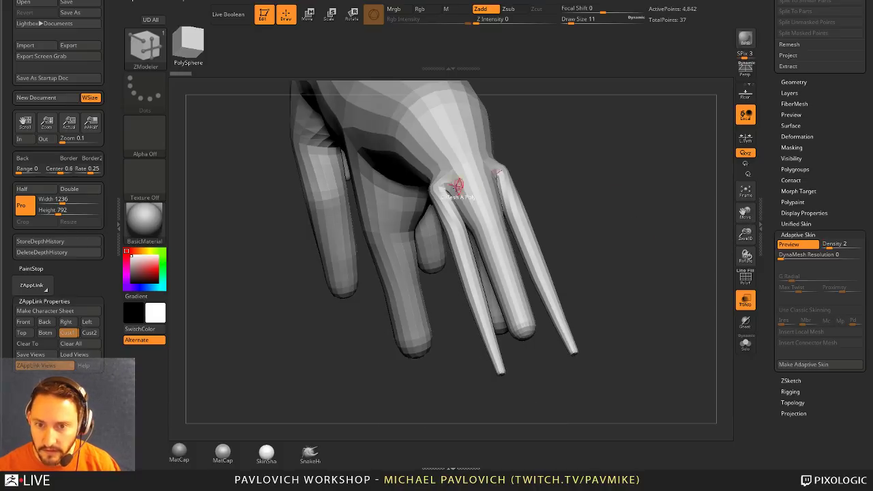
left_click(745, 276)
left_click(527, 192, "ctrl+shift")
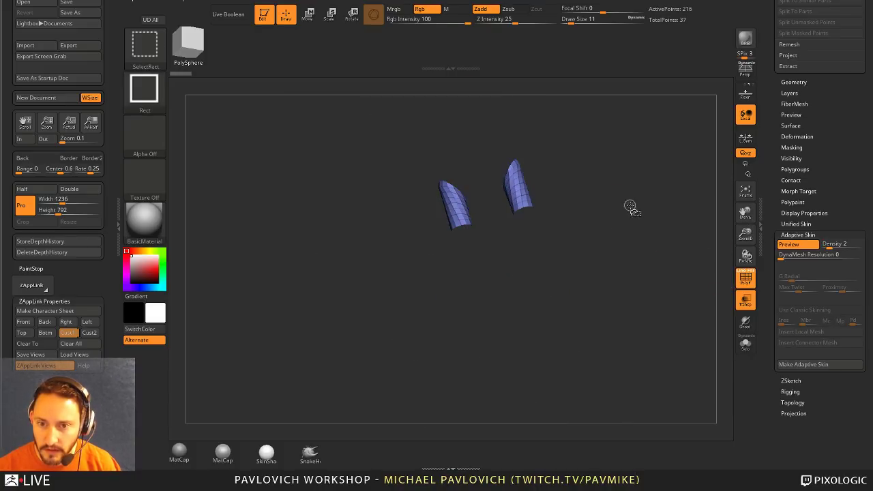
left_click(632, 211, "ctrl+shift")
mouse_move(648, 314)
left_mouse_down()
mouse_move(555, 175)
mouse_move(619, 215)
mouse_move(491, 197)
mouse_move(654, 200)
mouse_move(686, 211)
left_mouse_up()
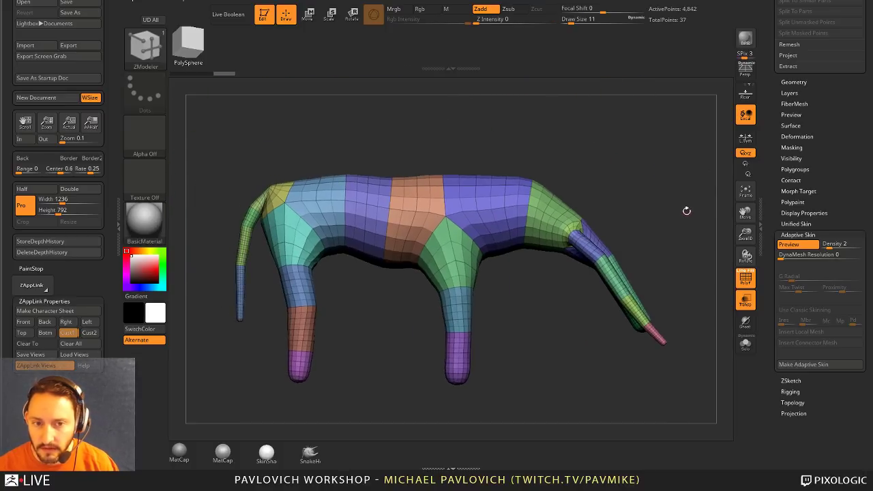
- Save the tool as Cuvieronius and switch the skin preview back to ZSpheres
left_click_drag(769, 181, 754, 298)
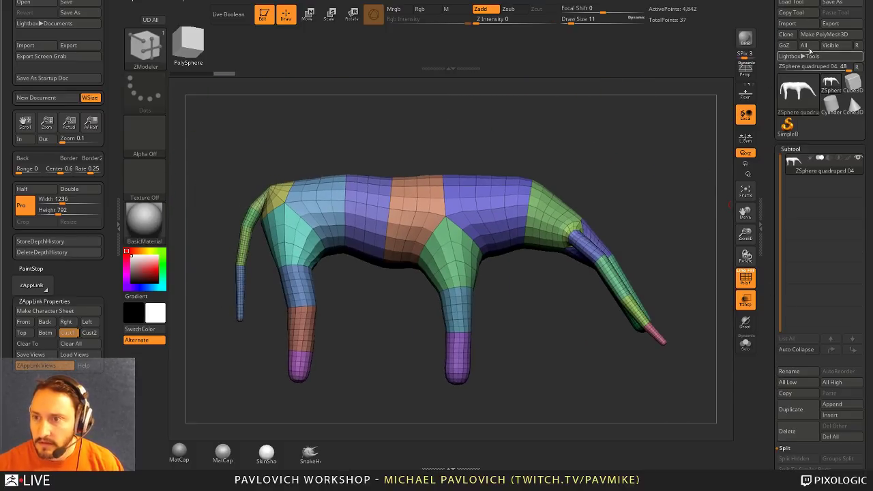
left_click(837, 3)
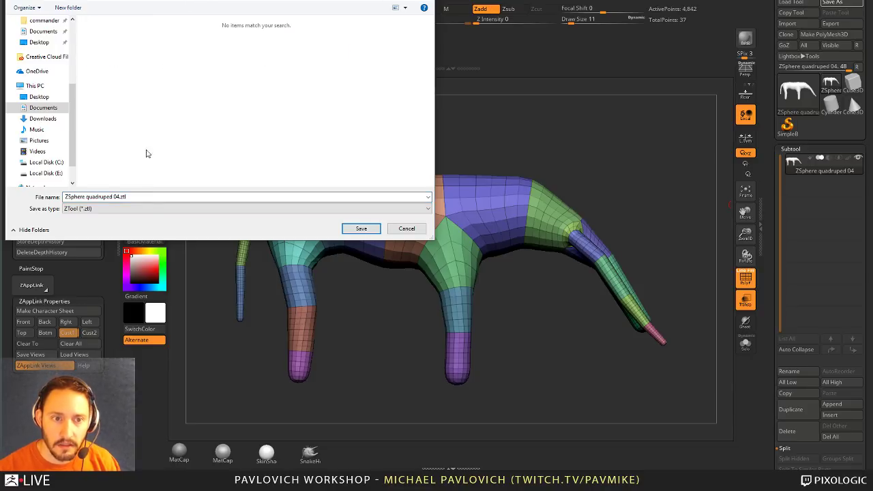
type("Cu")
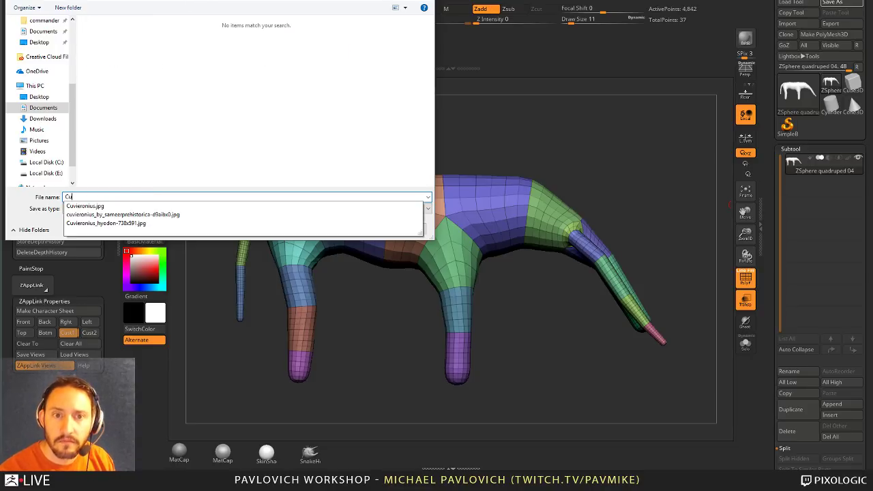
type("vieronius")
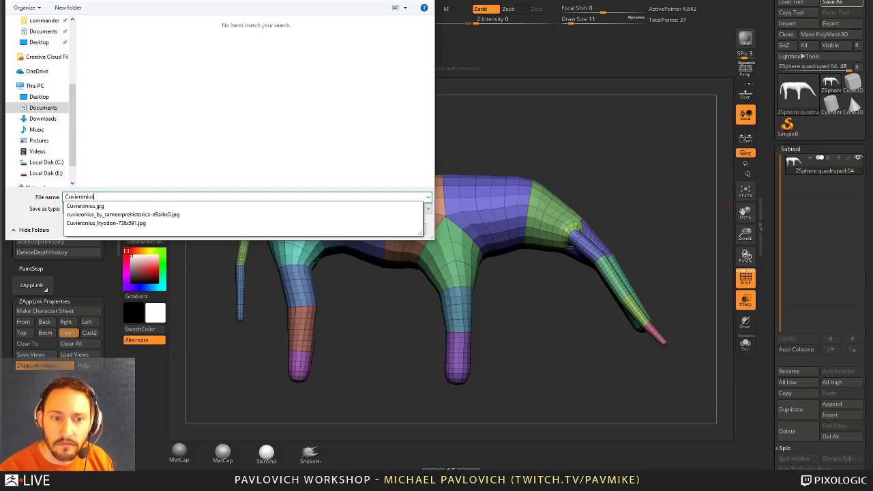
key("Return")
left_click_drag(646, 154, 651, 134)
key("a")
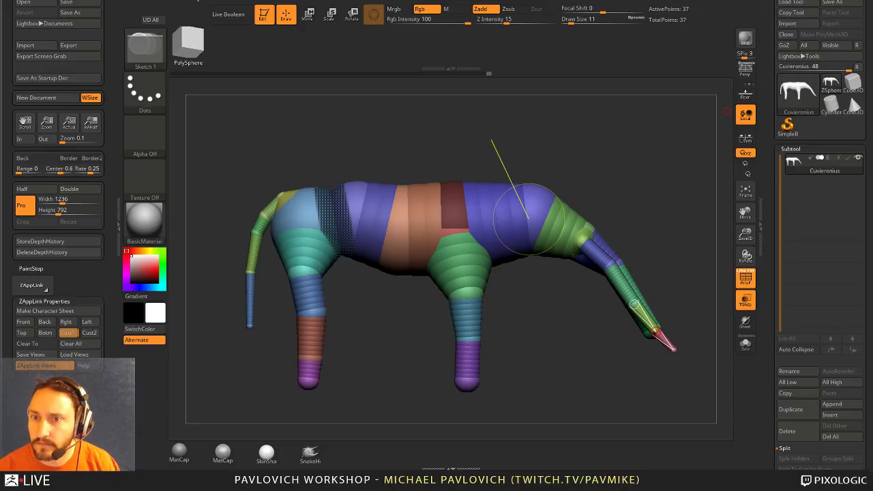
- Import the glyptodont reference image as a texture, add it to Spotlight and close the project browser
left_click(627, 2)
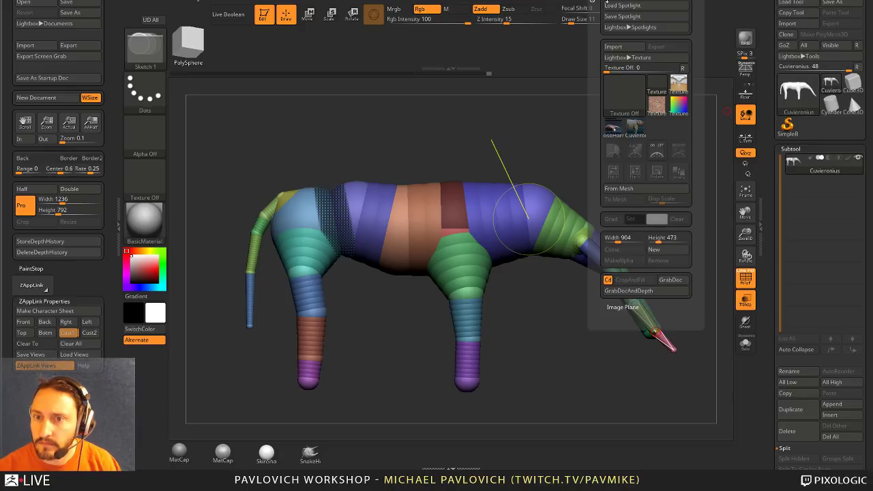
left_click(612, 46)
key("BackSpace")
double_click(160, 56)
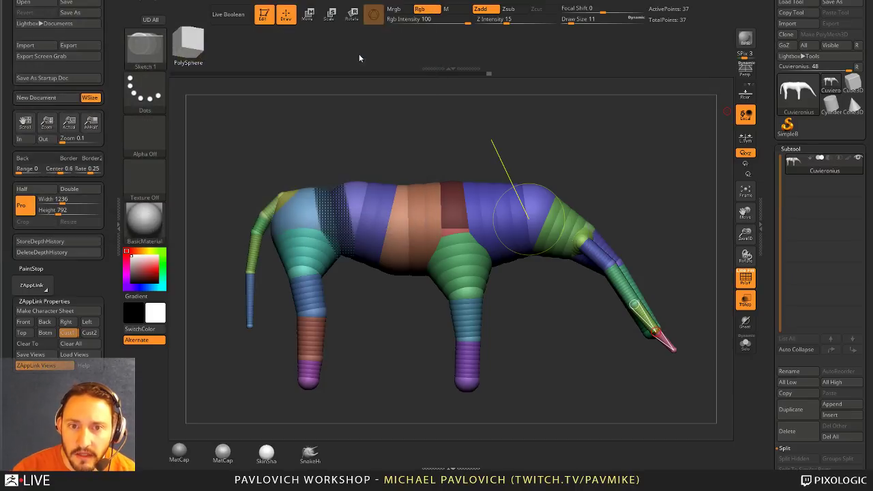
double_click(352, 49)
left_click(605, 4)
left_click(611, 124)
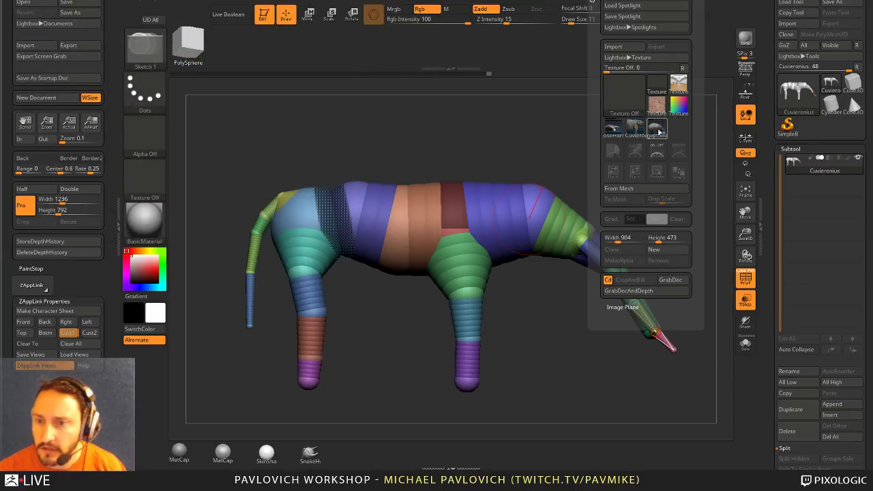
left_click(657, 130)
left_click(679, 171)
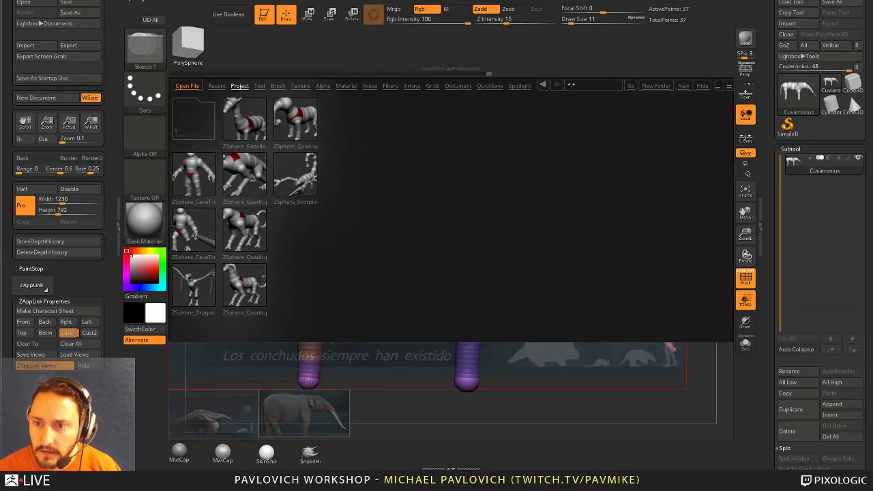
left_click(702, 85)
- Scale and position the glyptodont reference behind the ZSphere model in Spotlight, then leave Spotlight editing
left_click_drag(415, 171, 548, 150)
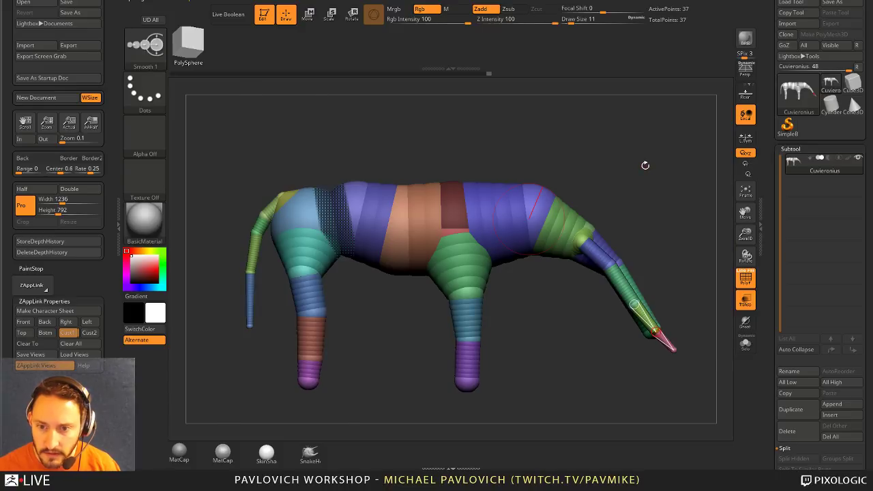
key("shift+z")
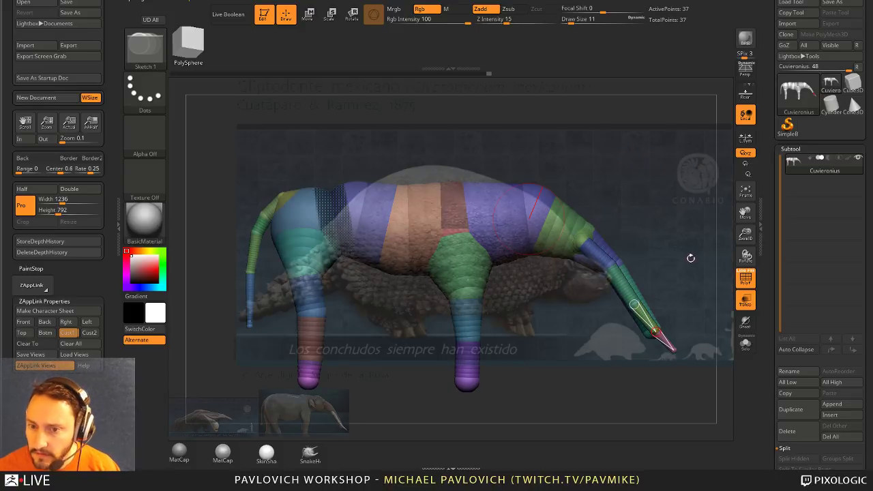
mouse_move(690, 258)
left_mouse_down()
mouse_move(644, 254)
mouse_move(695, 265)
left_mouse_up()
key("z")
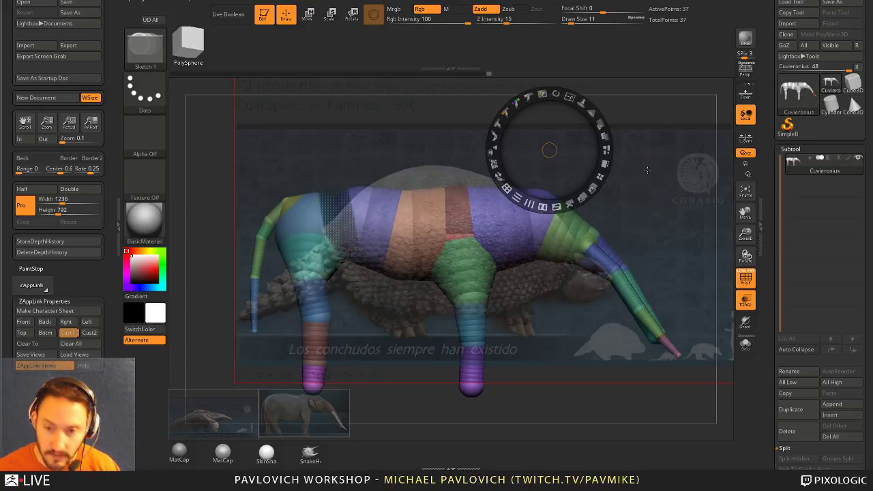
left_click_drag(464, 224, 478, 225)
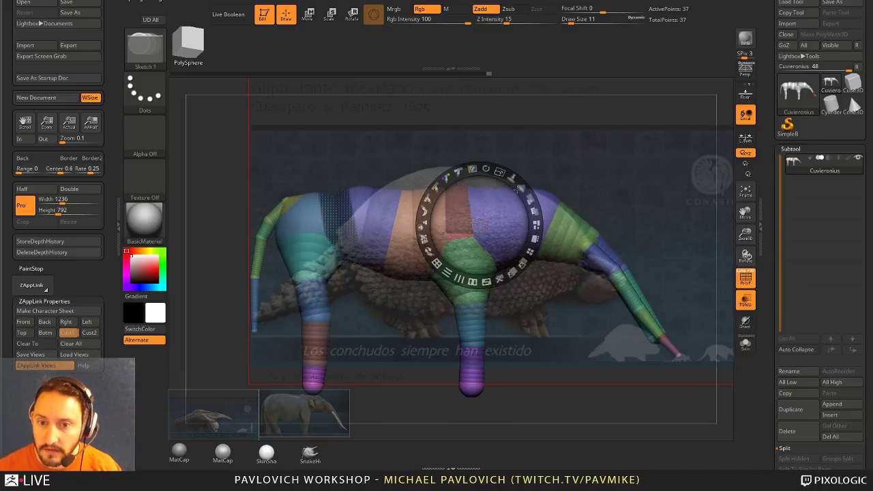
left_click_drag(500, 172, 505, 175)
left_click(598, 159)
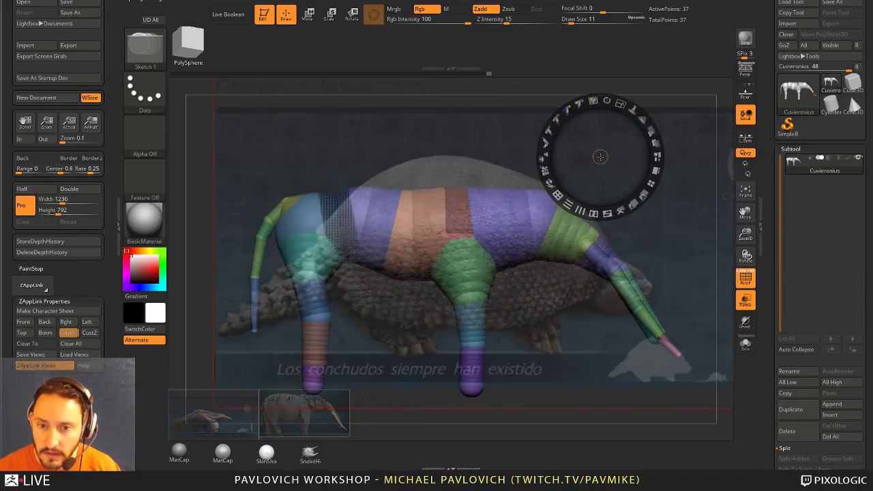
key("z")
- Undo the tusk and trunk additions until only the quadruped's short head remains in front of the neck
left_click_drag(640, 154, 655, 220)
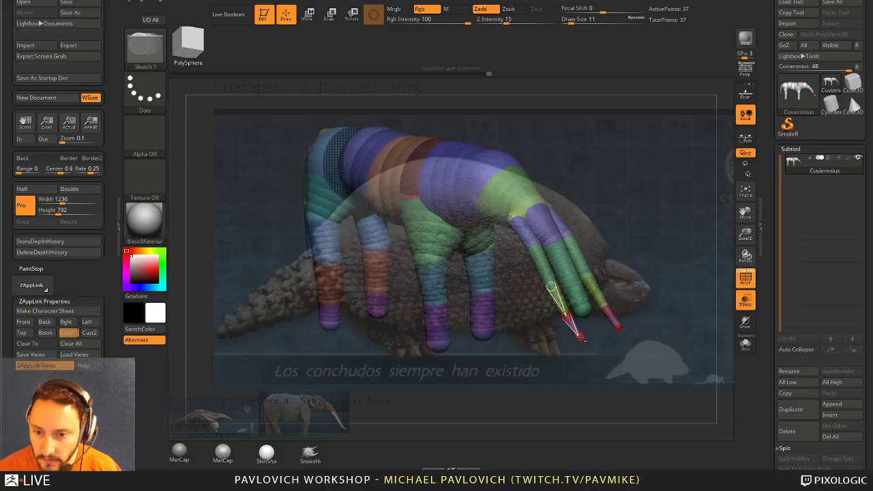
key("ctrl+z")
key("ctrl+z")
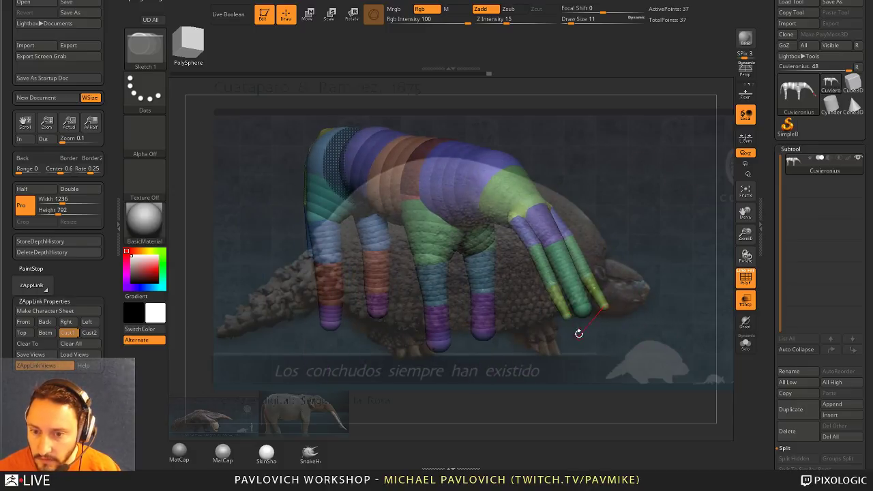
key("ctrl+z")
key("ctrl+z")
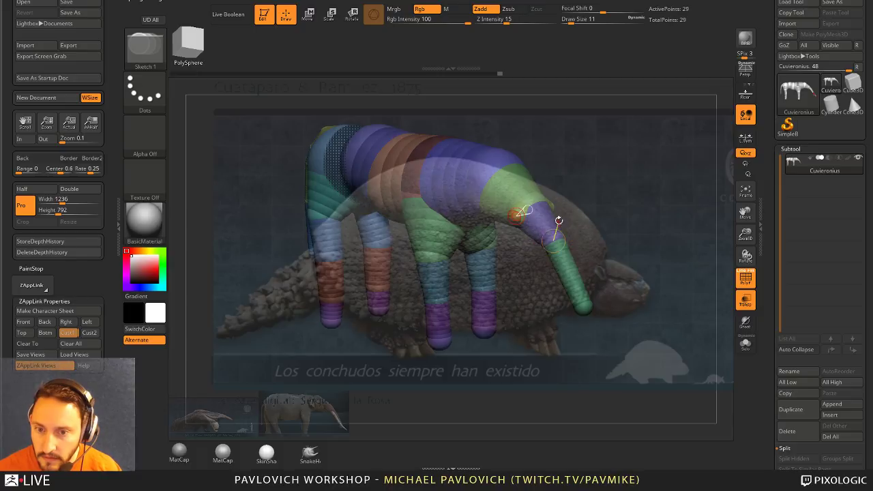
key("ctrl+z")
left_click_drag(616, 180, 643, 292)
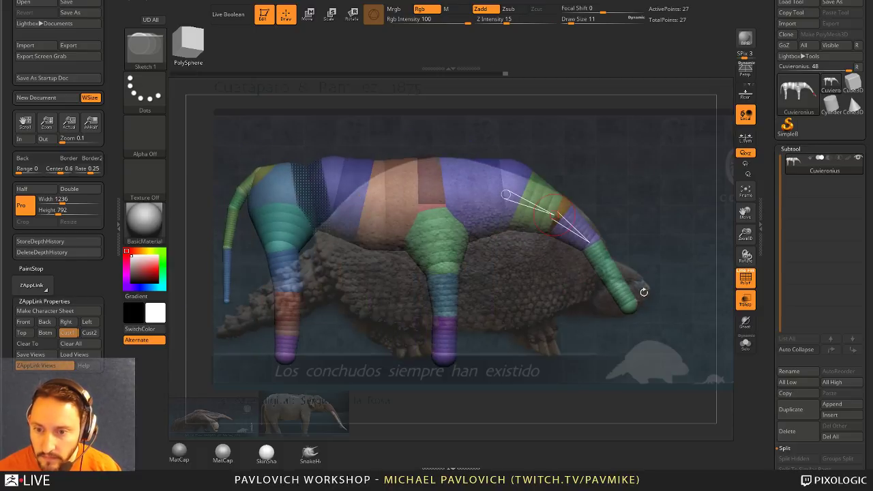
key("ctrl+z")
- Delete the tail's ZSpheres one by one from the tip up to the rump
left_click_drag(602, 189, 698, 218)
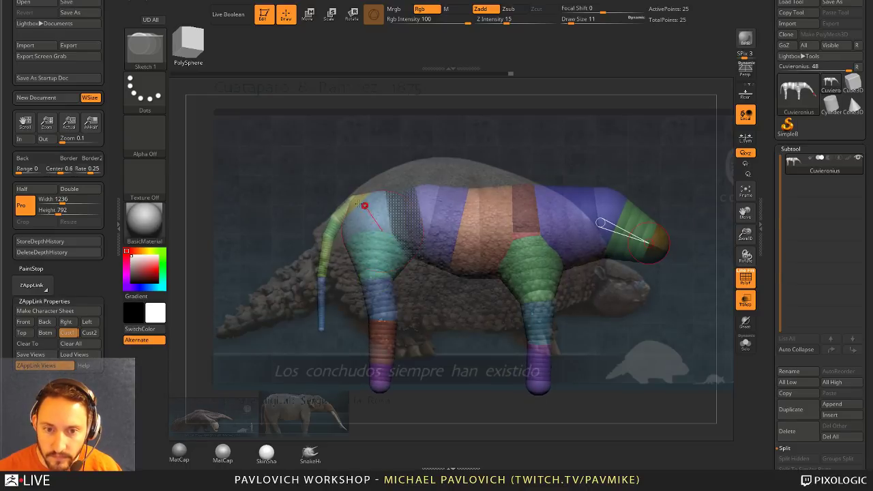
left_click(320, 319, "alt")
left_click(322, 269, "alt")
left_click(326, 235, "alt")
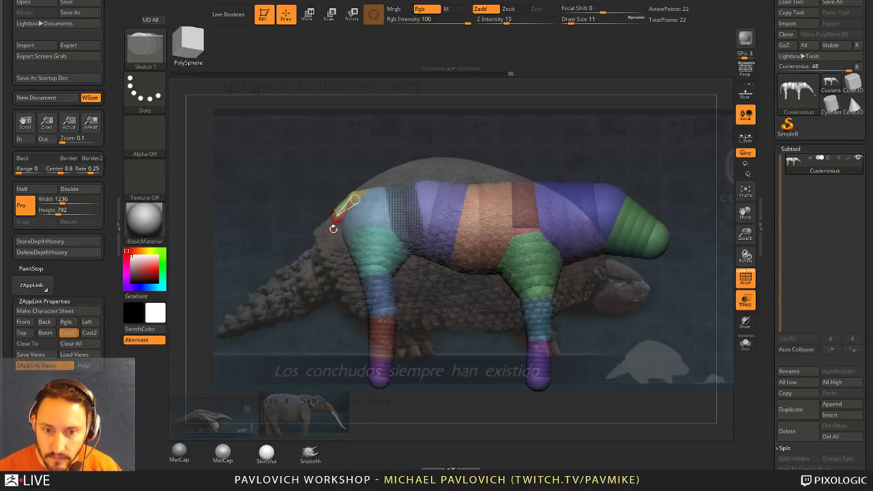
left_click(351, 204, "alt")
left_click(351, 194, "alt")
- Reposition the body's ZSpheres over the reference and move the front leg's ZSpheres up to shorten the front legs
left_click_drag(451, 143, 516, 213)
left_click_drag(468, 195, 517, 193)
key("w")
left_click_drag(548, 348, 546, 318)
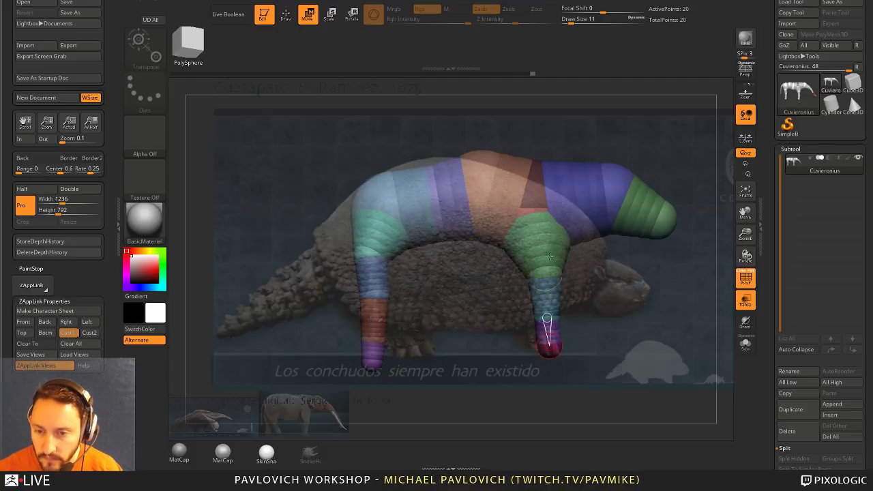
mouse_move(537, 199)
left_mouse_down()
mouse_move(529, 205)
mouse_move(546, 280)
mouse_move(543, 326)
mouse_move(545, 271)
mouse_move(459, 180)
left_mouse_up()
- Adjust the middle of the spine, shorten the hind legs and raise the back toward the glyptodont's outline
key("q")
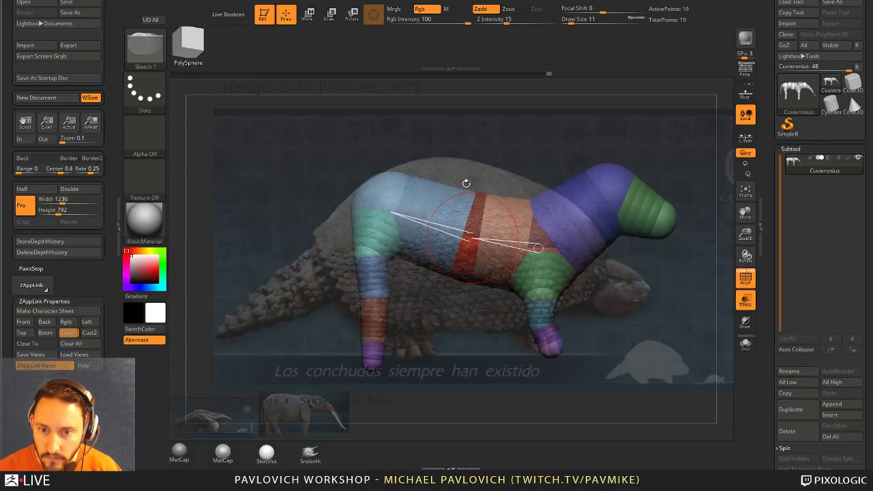
left_click(469, 230)
key("ctrl+z")
key("w")
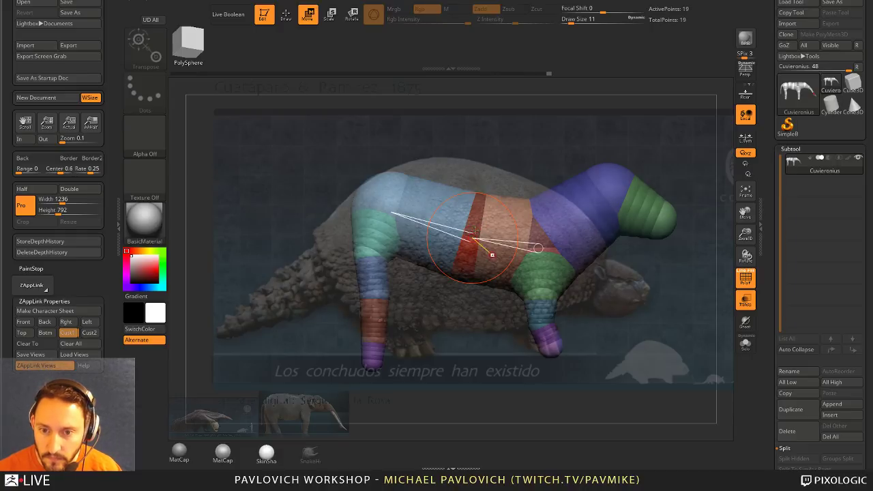
left_click_drag(489, 252, 482, 263)
mouse_move(388, 188)
left_mouse_down()
mouse_move(380, 253)
mouse_move(368, 269)
mouse_move(413, 366)
mouse_move(414, 356)
left_mouse_up()
left_click_drag(396, 312, 456, 218)
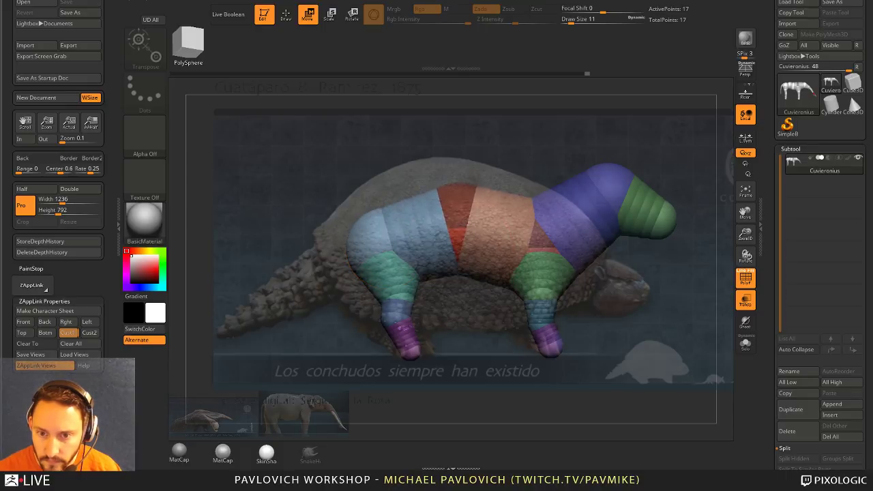
- Lower the neck and head onto the reference's head, scale down the neck ZSphere and nudge the head inward
left_click_drag(644, 212, 665, 256)
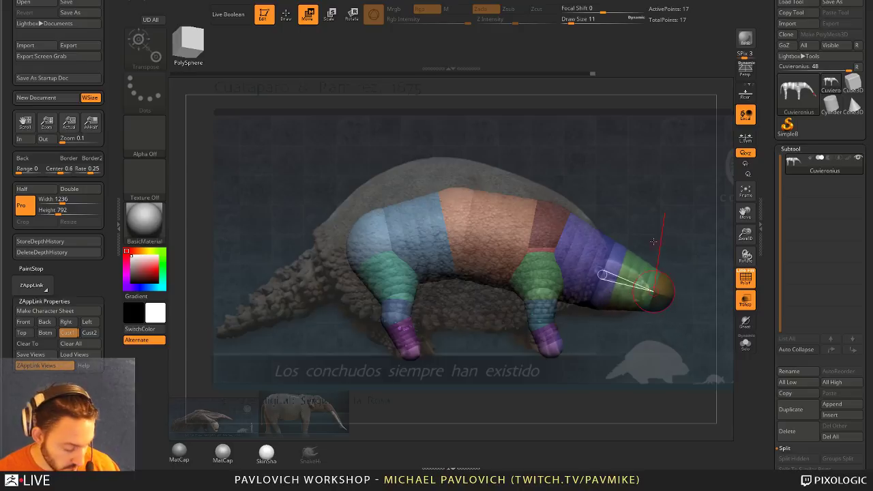
key("e")
left_click_drag(615, 269, 606, 226)
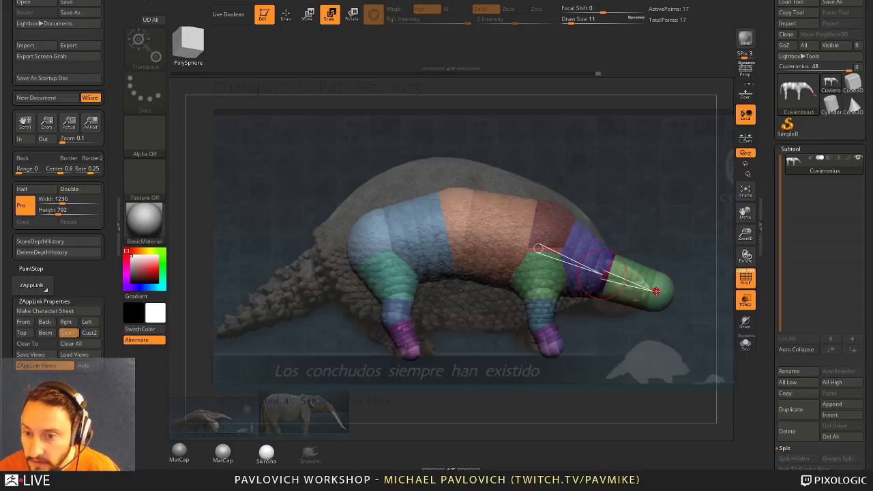
key("w")
left_click_drag(602, 275, 658, 291)
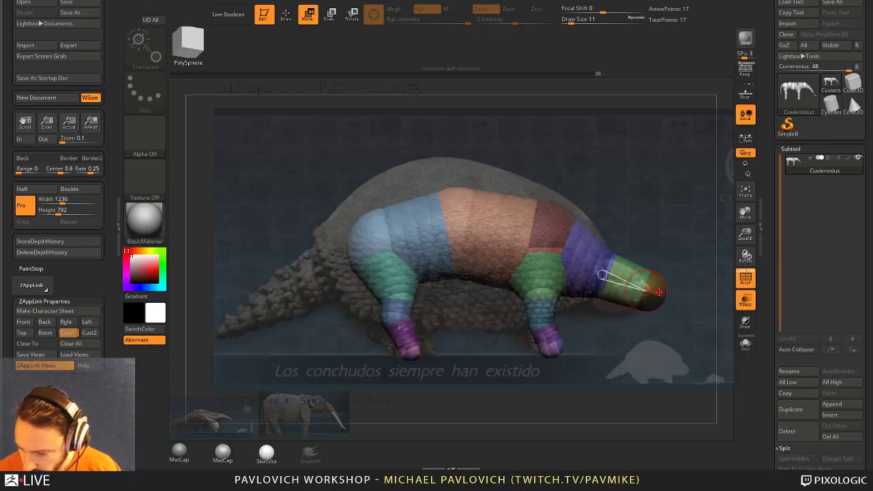
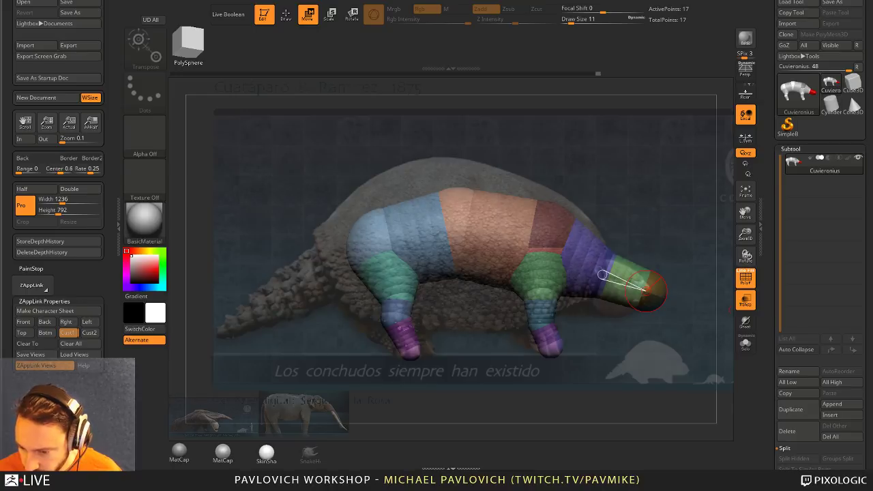
key("ctrl+z")
key("ctrl+z")
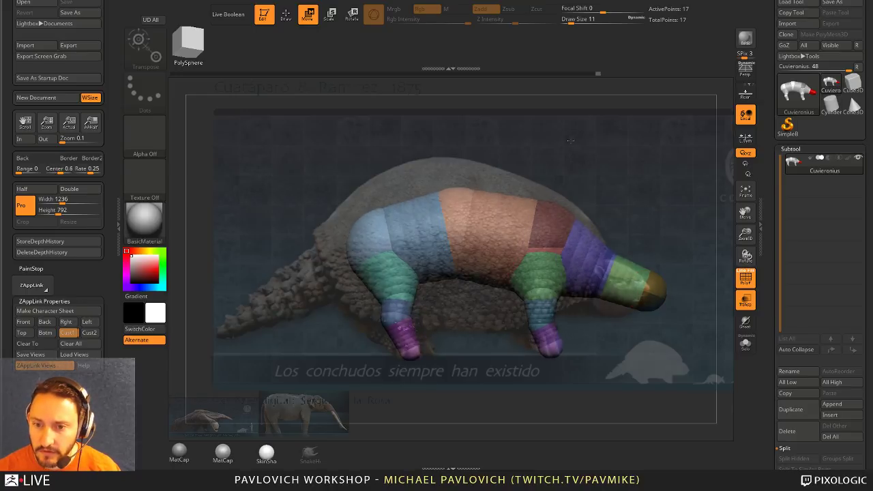
- Refine the positions of the shoulders, front feet, hind legs and hips to match the reference's stance
key("q")
key("w")
left_click_drag(538, 250, 535, 247)
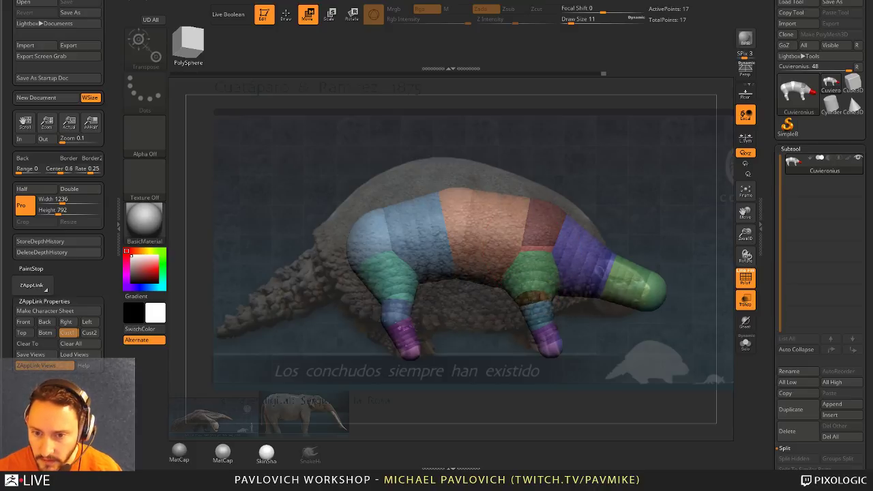
left_click_drag(542, 343, 538, 322)
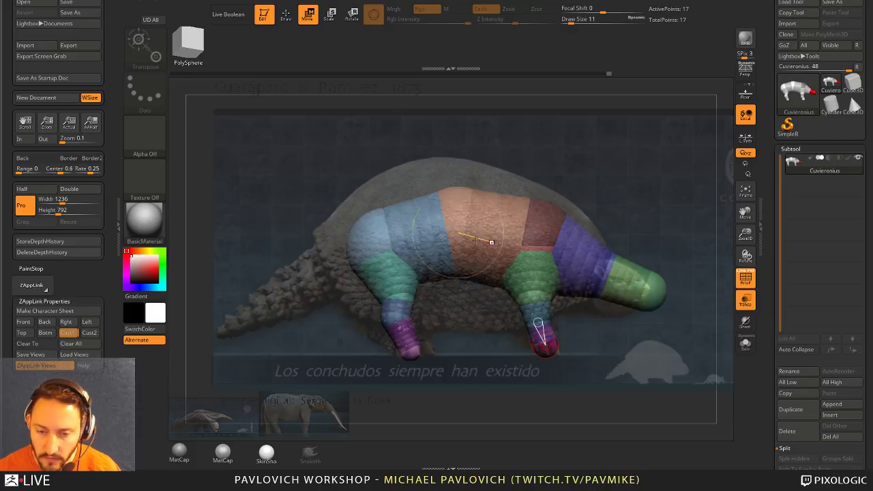
left_click_drag(400, 326, 397, 318)
left_click_drag(421, 354, 409, 350)
left_click_drag(399, 301, 391, 299)
left_click_drag(376, 240, 362, 237)
- Raise the mid-back, insert a ZSphere in the rear spine and arch the back along the shell's outline
left_click_drag(451, 218, 480, 193)
key("q")
left_click(419, 225)
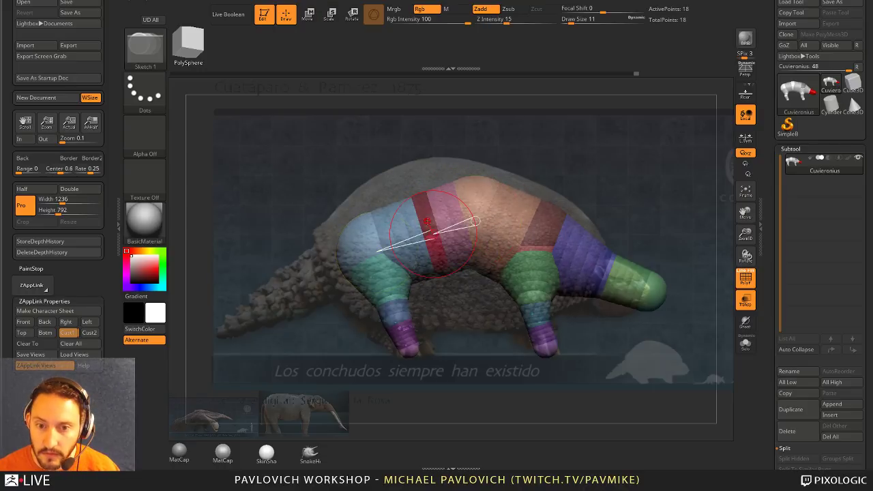
key("w")
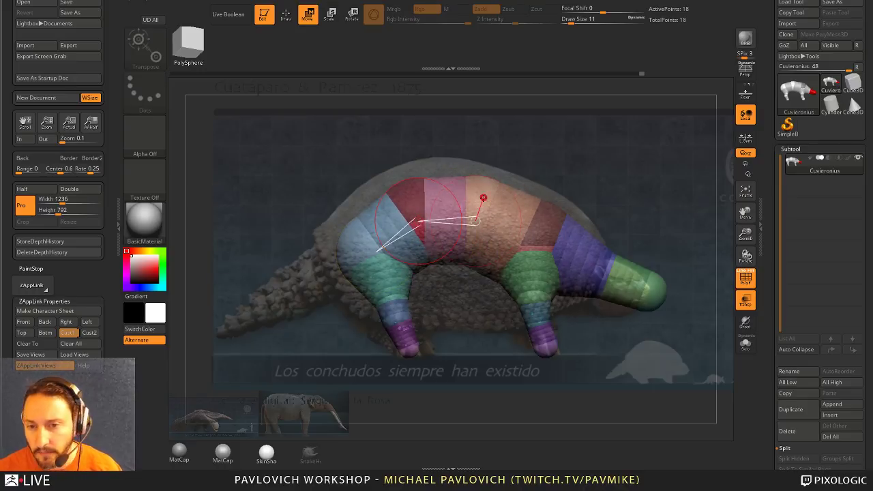
left_click_drag(481, 197, 475, 217)
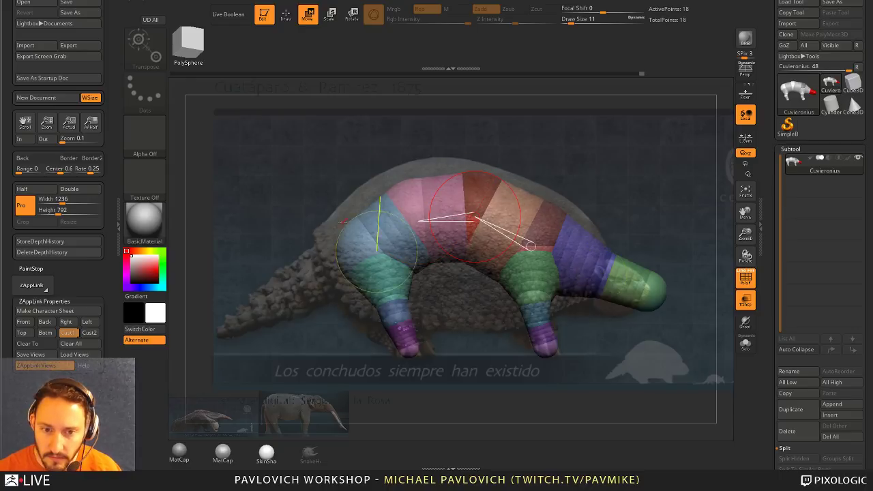
- Add a ZSphere on the centre line at the back of the hips as the tail base
key("q")
left_click_drag(460, 142, 525, 137, "shift")
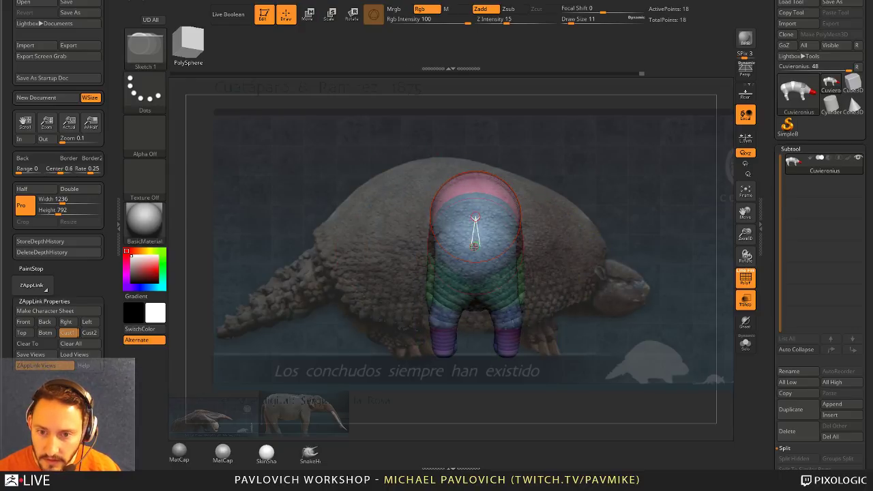
left_click(475, 246, "alt")
left_click_drag(555, 195, 477, 231, "shift")
mouse_move(565, 208)
left_mouse_down()
mouse_move(563, 228)
mouse_move(492, 246)
mouse_move(546, 238)
mouse_move(506, 167)
left_mouse_up()
key("w")
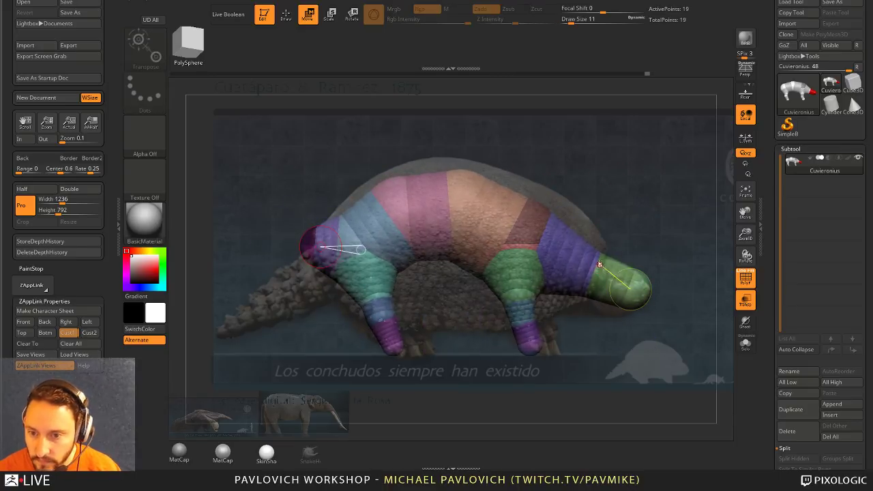
- Move the tail base ZSphere down onto the reference's tail and add another ZSphere on its end
key("q")
key("w")
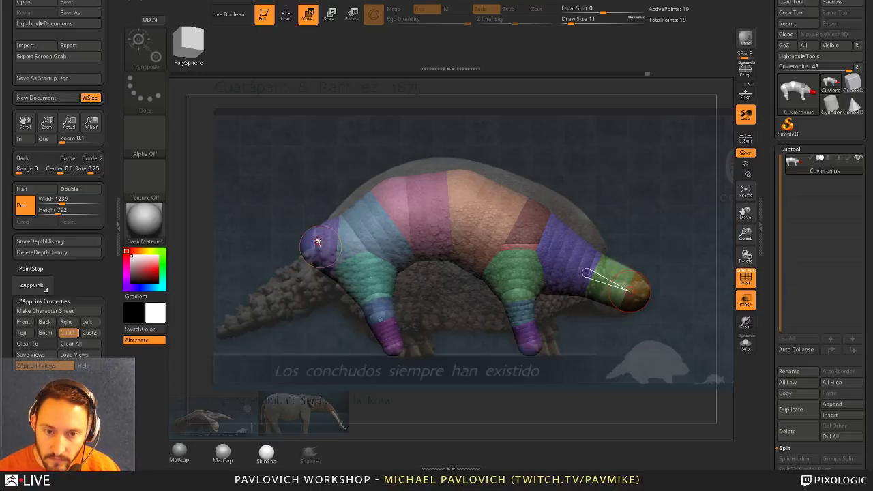
mouse_move(317, 241)
left_mouse_down()
mouse_move(318, 270)
mouse_move(301, 283)
left_mouse_up()
key("q")
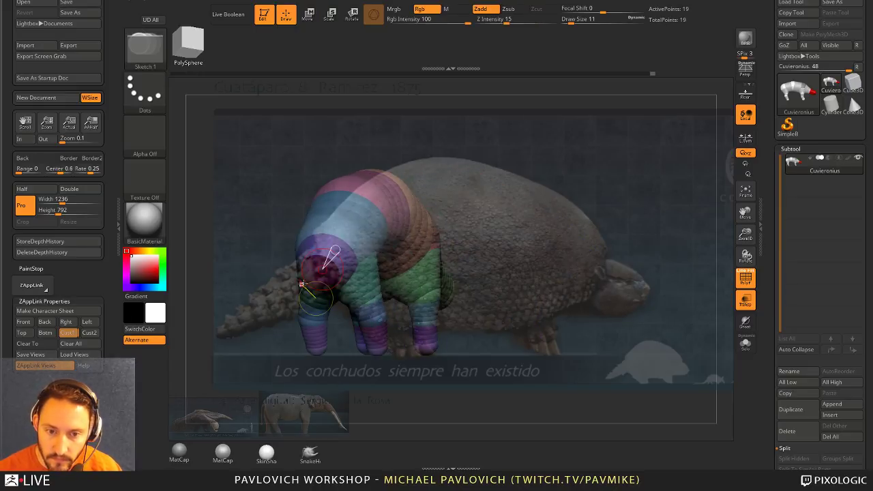
left_click(315, 275)
left_click_drag(355, 205, 464, 176)
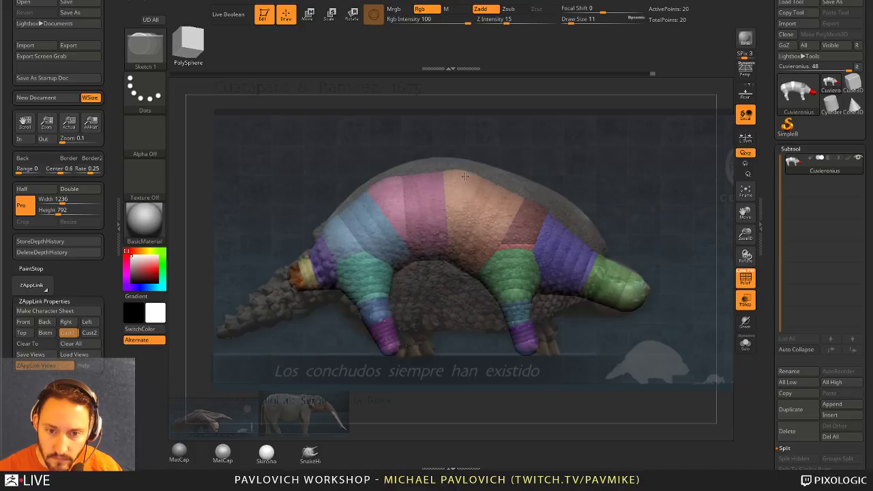
- Pull the end ZSphere out to the reference's tail tip, scale it down and insert a ZSphere mid-tail
key("w")
mouse_move(308, 276)
left_mouse_down()
mouse_move(231, 315)
mouse_move(254, 308)
mouse_move(178, 278)
left_mouse_up()
key("e")
key("q")
left_click(273, 294)
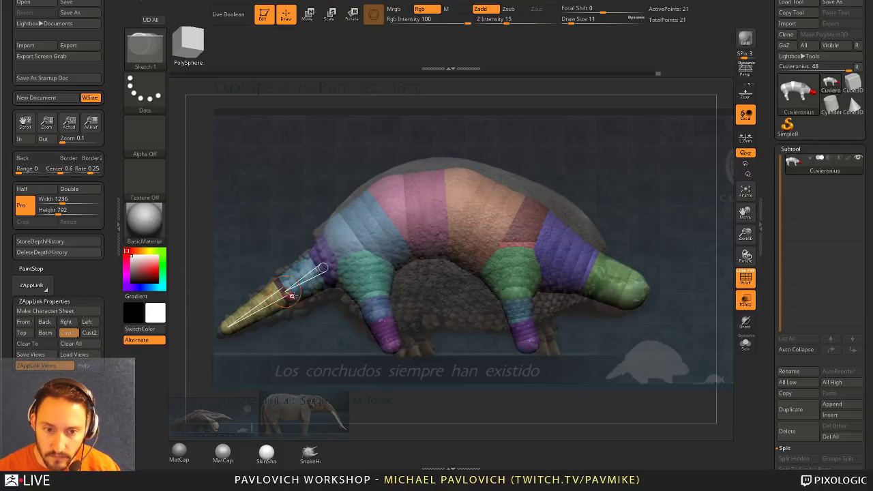
- Adjust the mid-tail and tail base ZSpheres so the tail follows the reference's tail
key("w")
mouse_move(290, 301)
left_mouse_down()
mouse_move(283, 285)
mouse_move(305, 296)
mouse_move(278, 294)
left_mouse_up()
key("e")
key("w")
left_click_drag(304, 261, 305, 260)
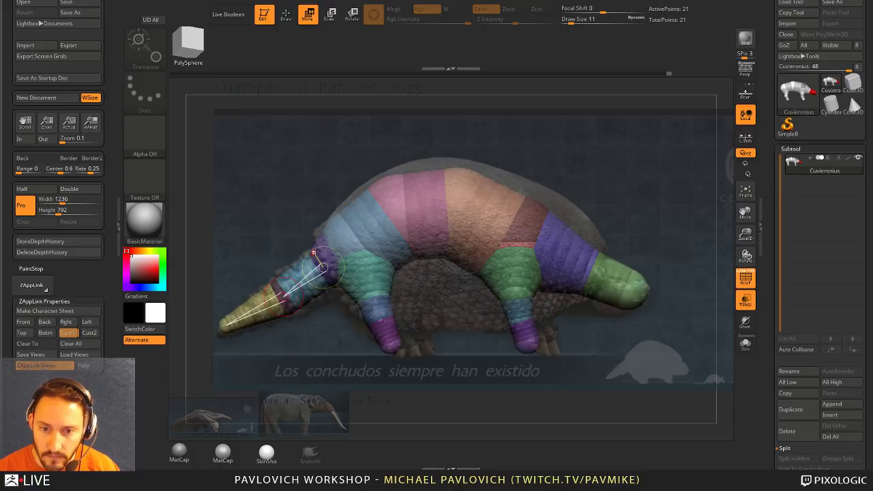
- Save the reworked model as a separate ZTool named Glyptotherium
key("q")
left_click_drag(611, 186, 647, 197)
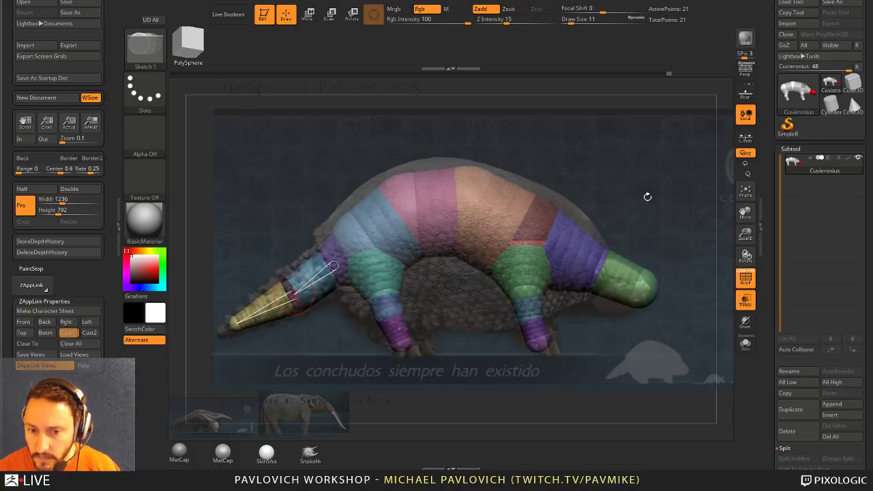
left_click(837, 4)
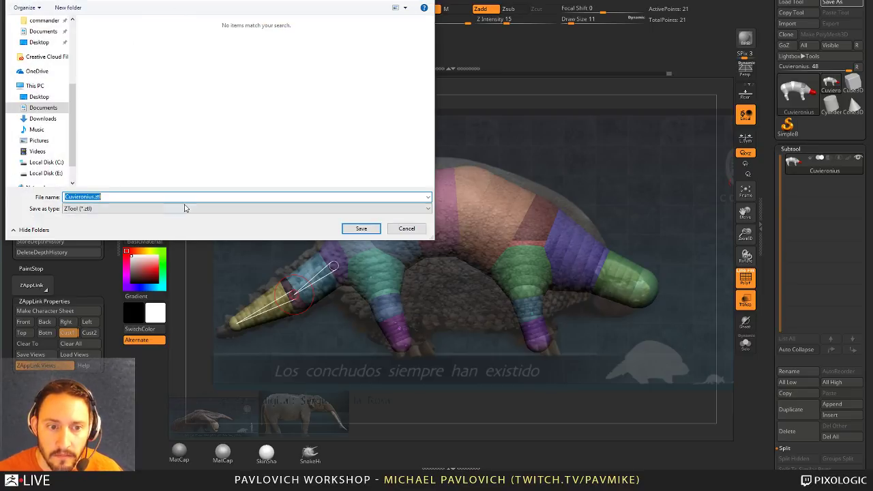
type("Glyptotherium")
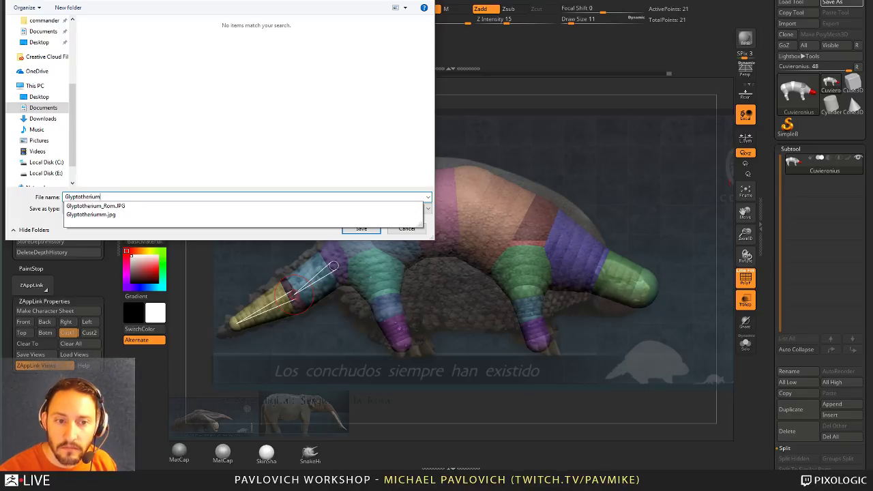
key("Return")
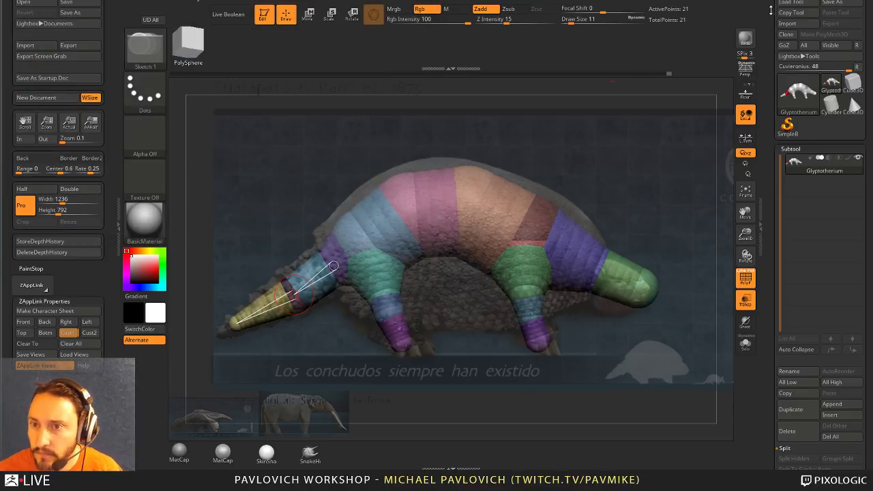
- Import the Smilodon fatalis side-view image from the SaberTooth folder as a texture and add it to Spotlight
left_click(645, 2)
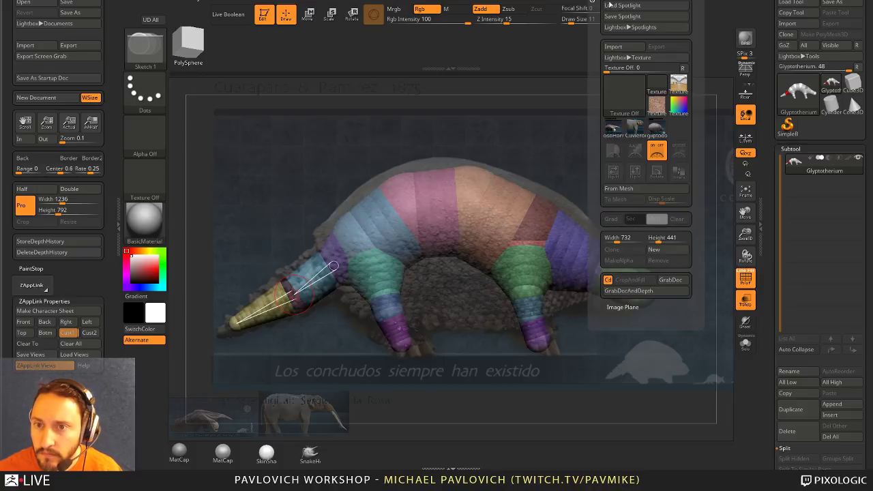
left_click(633, 50)
key("alt+Up")
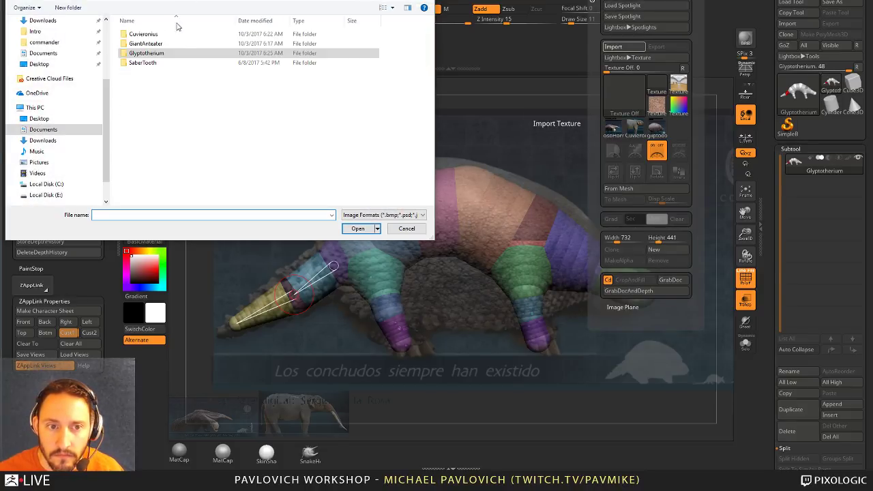
double_click(161, 64)
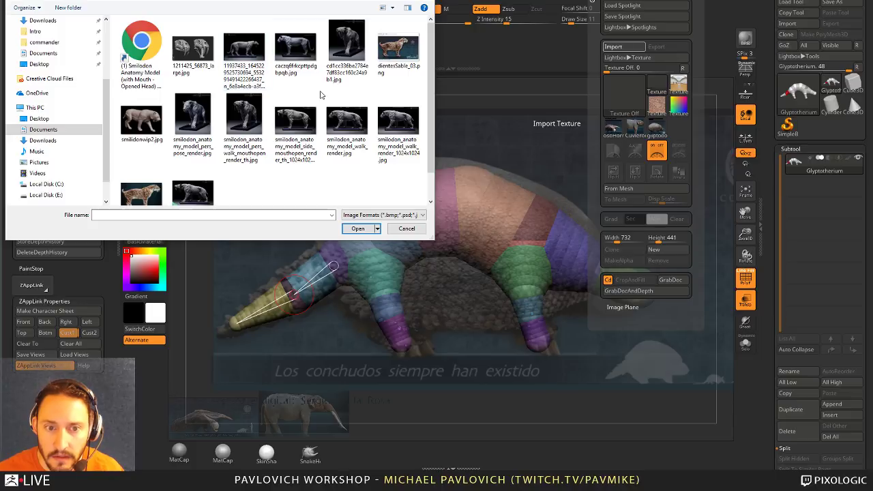
scroll(293, 136, "down", 1)
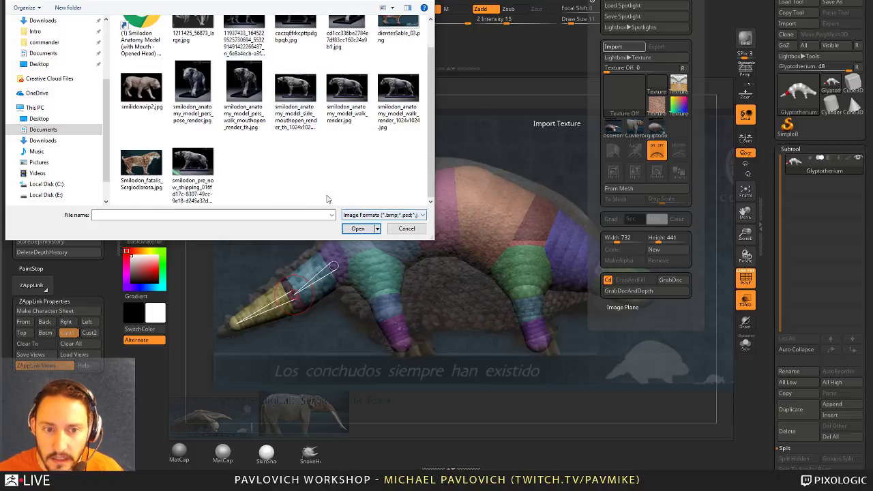
scroll(324, 197, "up", 1)
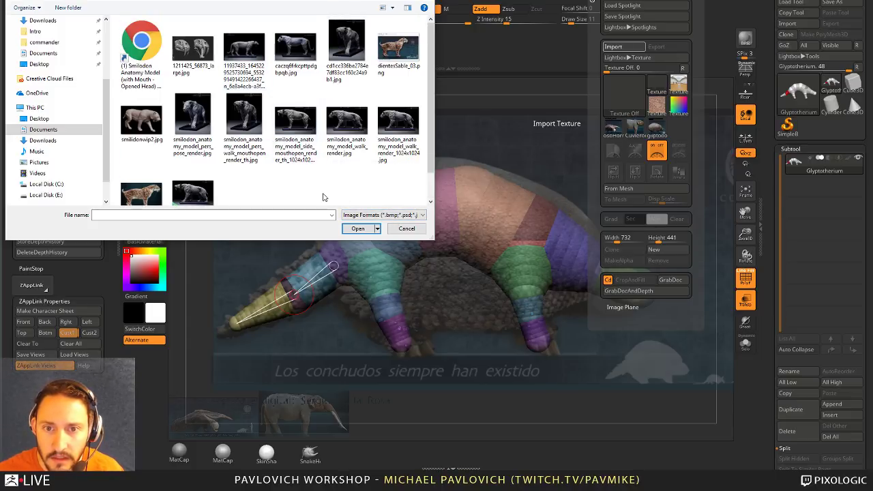
scroll(324, 197, "down", 1)
scroll(284, 198, "up", 1)
scroll(284, 197, "down", 1)
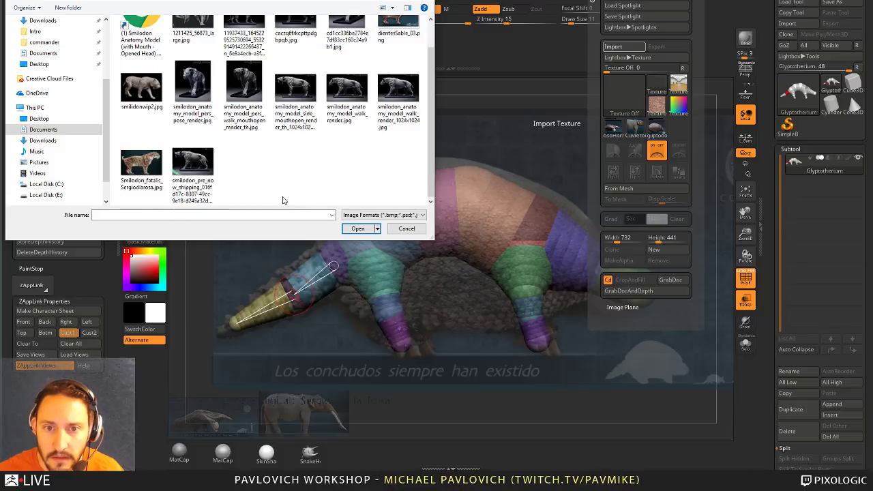
double_click(143, 165)
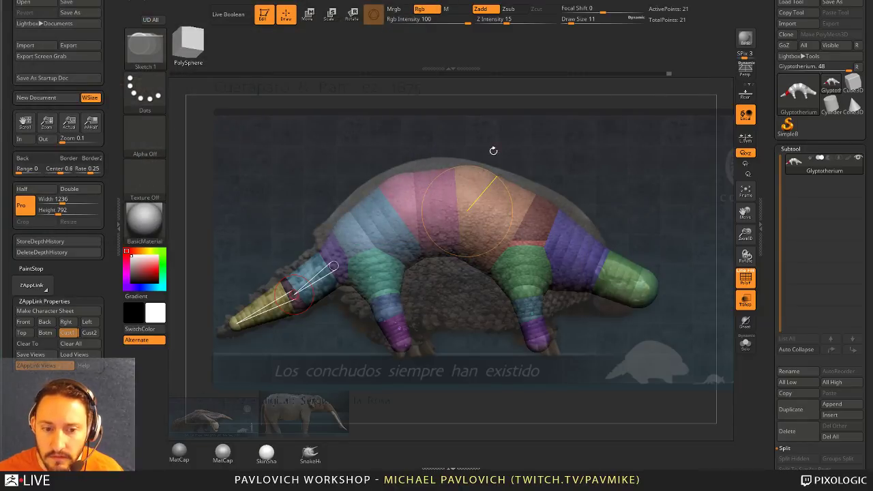
left_click(644, 1)
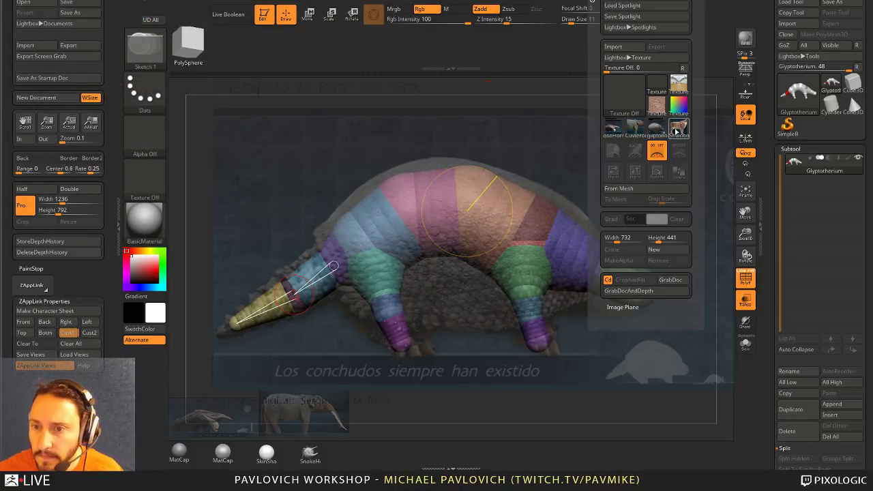
left_click(677, 130)
- Load the ZSphere quadruped 01 sample project as the base for the sabre-tooth cat
key("comma")
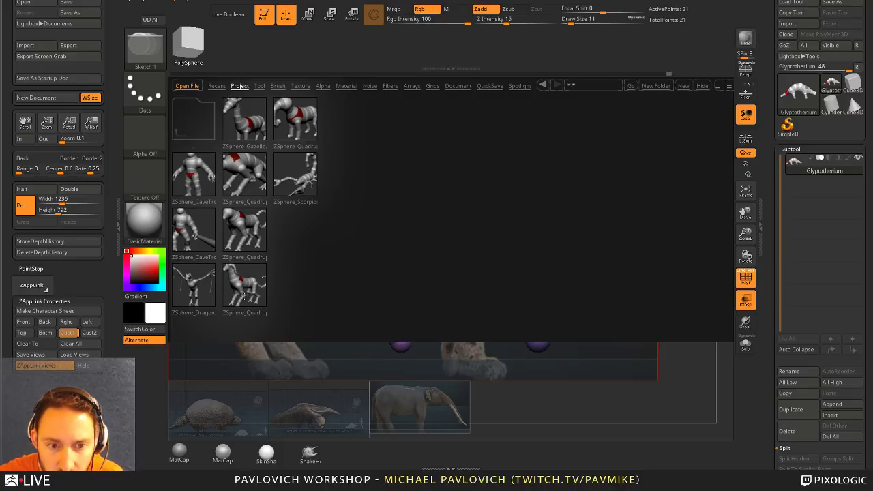
double_click(244, 173)
left_click(491, 191)
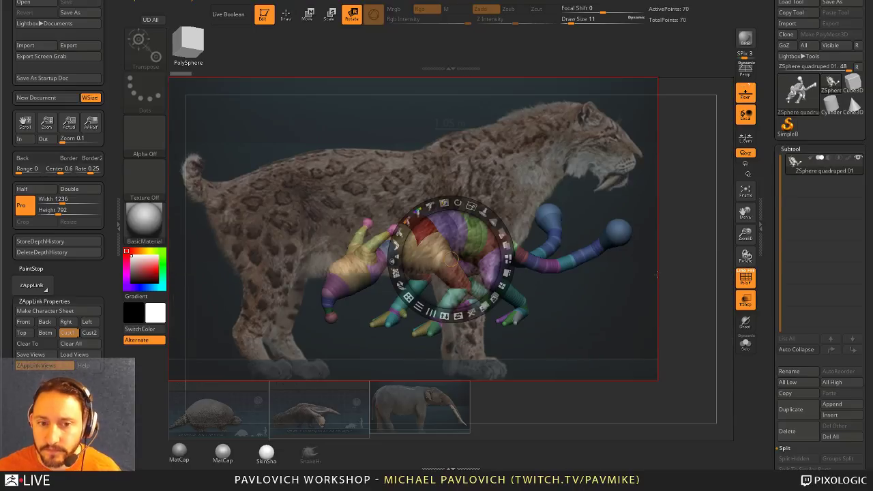
- Reposition the Smilodon reference image in Spotlight so the whole cat is centred over the canvas
key("z")
key("z")
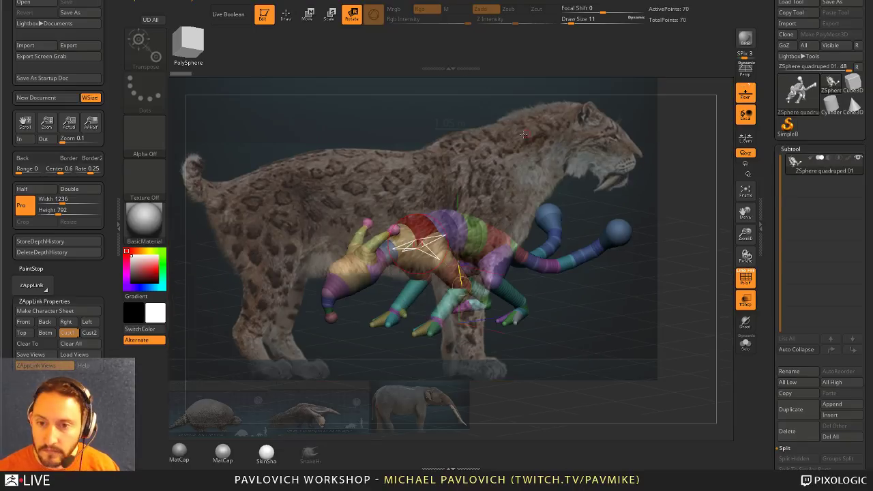
left_click_drag(453, 239, 481, 270)
key("z")
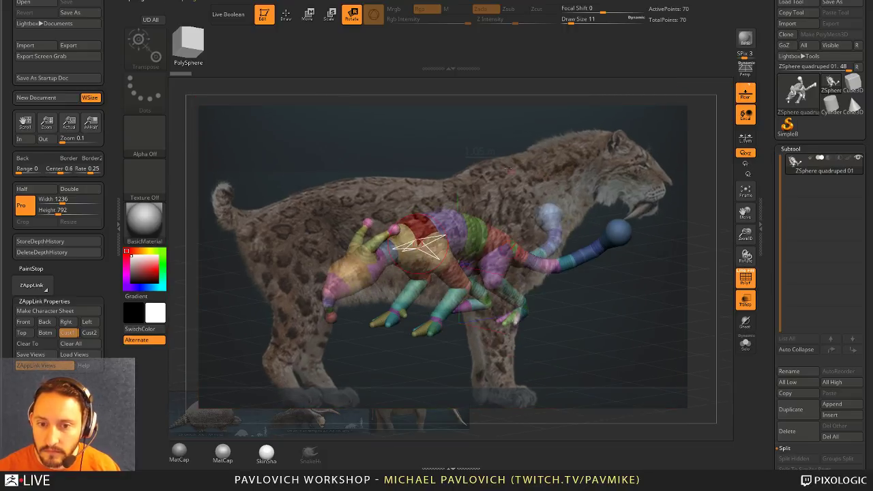
- Turn the quadruped to face the same way as the reference and delete all ZSpheres of its two tails
mouse_move(516, 165)
right_mouse_down("shift")
mouse_move(584, 162)
mouse_move(662, 199)
mouse_move(657, 191)
right_mouse_up("shift")
key("q")
right_click_drag(620, 165, 620, 177)
left_click(236, 256, "alt")
left_click(248, 259, "alt")
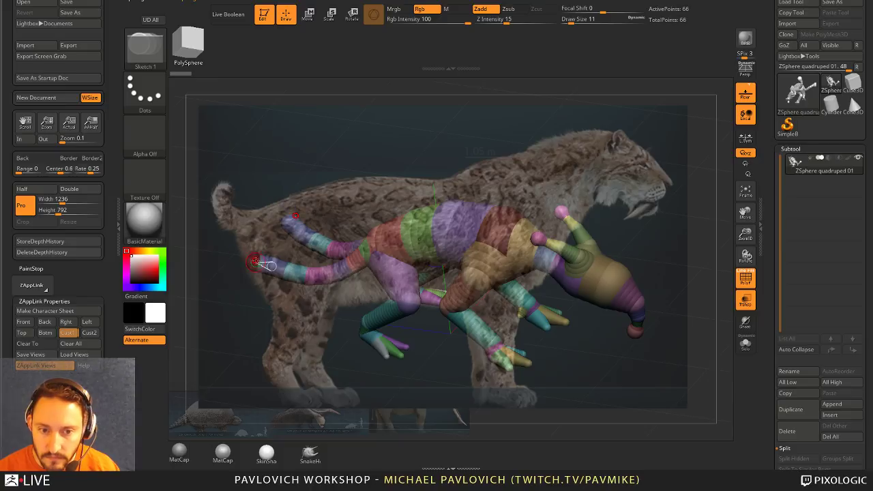
left_click(256, 263, "alt")
left_click(271, 266, "alt")
left_click(290, 272, "alt")
left_click(308, 274, "alt")
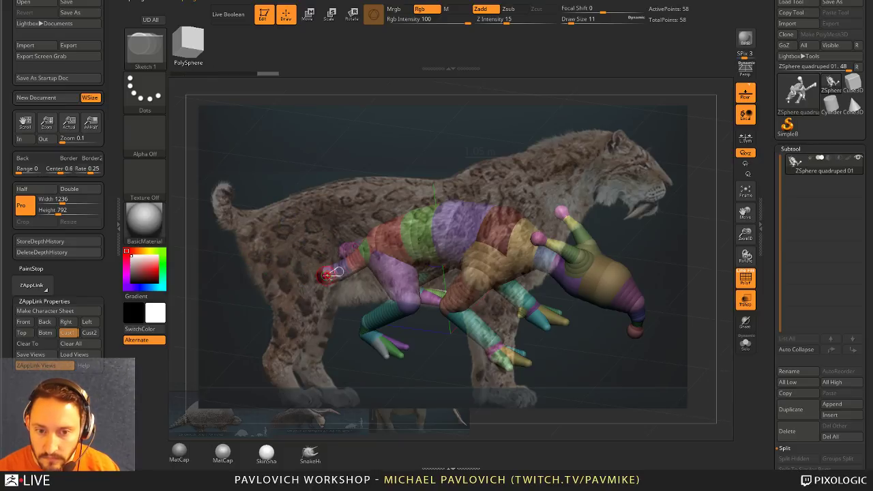
left_click(326, 275, "alt")
left_click(337, 274, "alt")
left_click(351, 267, "alt")
left_click(369, 253, "alt")
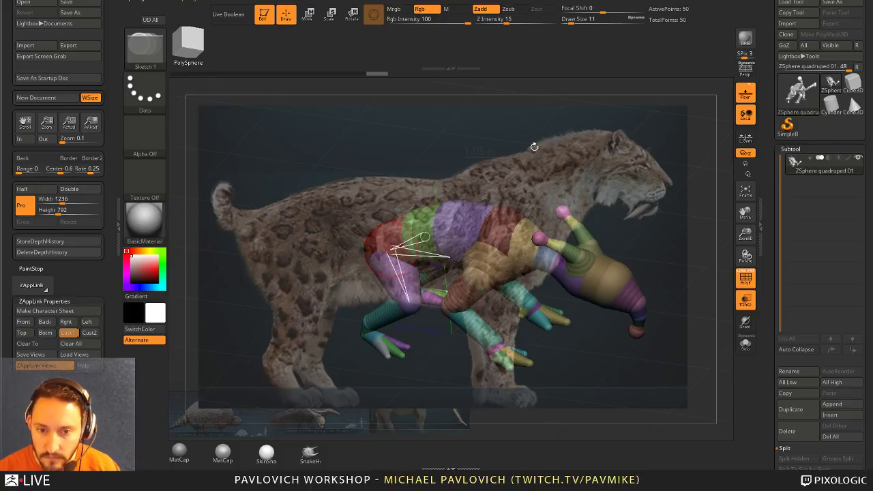
- Delete the horn ZSpheres on the head and the ZSphere at the tip of the snout
right_click_drag(533, 146, 423, 175)
left_click(445, 186, "alt")
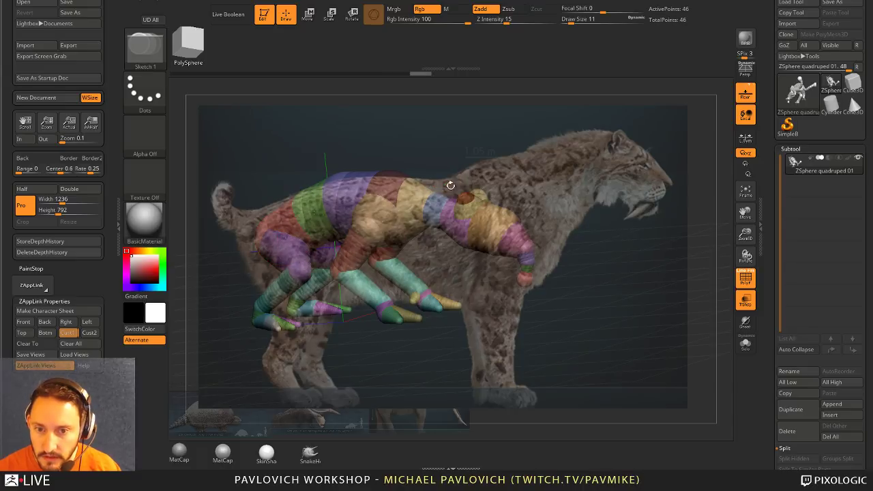
left_click(454, 191, "alt")
right_click_drag(518, 205, 559, 210)
left_click(528, 275, "alt")
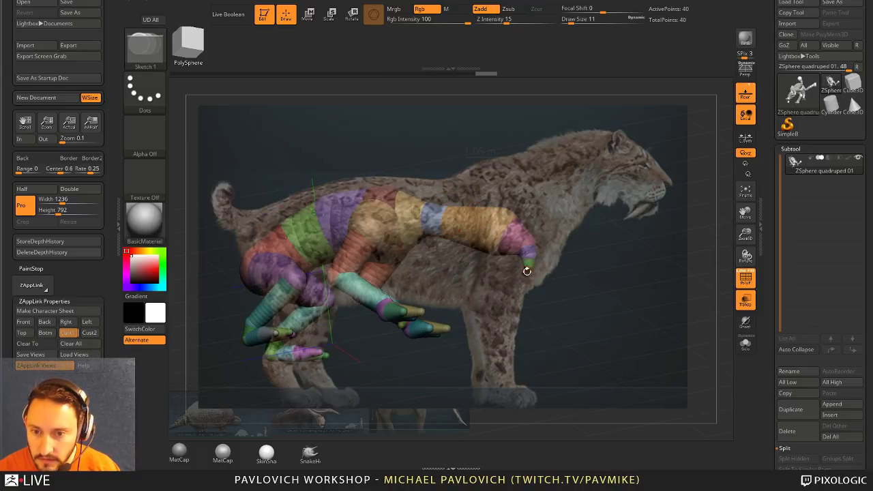
- Undo the last head deletions, then remove the snout's end ZSpheres and the remaining horn base
key("ctrl+z")
key("ctrl+z")
key("ctrl+z")
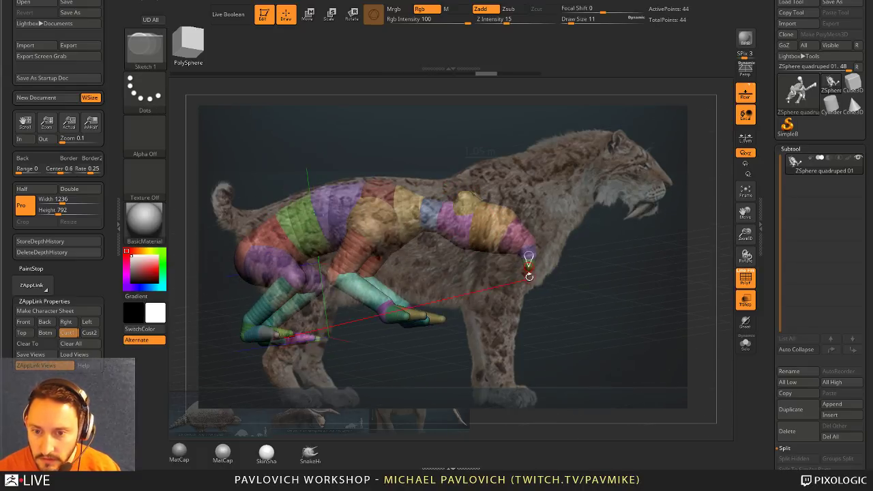
left_click(537, 253, "alt")
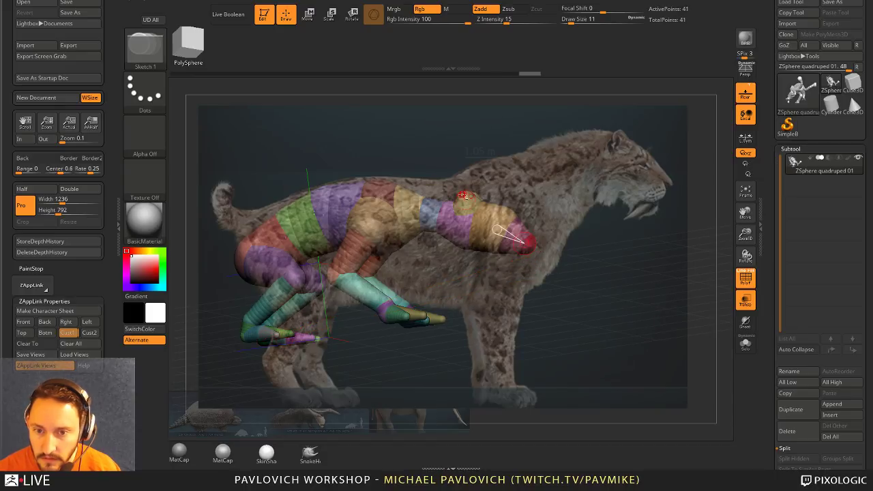
left_click(462, 194, "alt")
- Raise the neck and head toward the reference's head in side view and turn off the polyframe colours
right_click_drag(492, 170, 503, 168, "shift")
mouse_move(548, 139)
right_mouse_down("alt")
mouse_move(612, 142)
mouse_move(593, 144)
mouse_move(645, 162)
right_mouse_up("alt")
key("w")
mouse_move(525, 234)
left_mouse_down()
mouse_move(525, 208)
mouse_move(584, 196)
left_mouse_up()
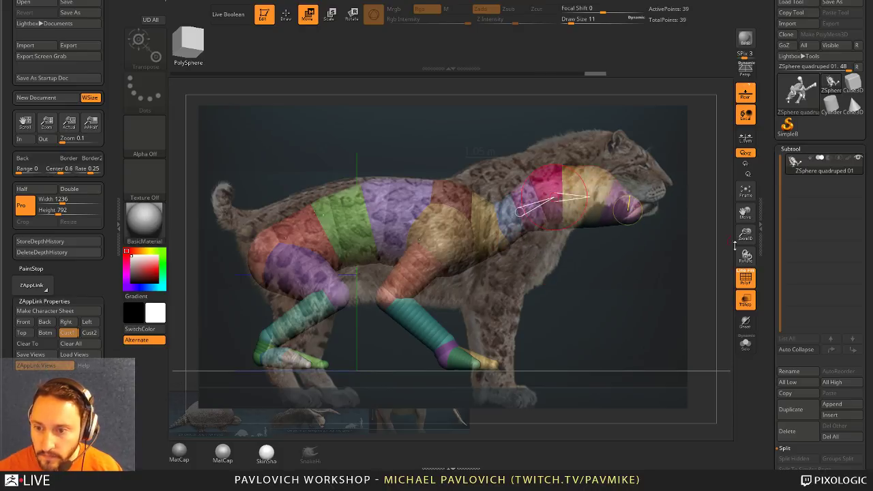
left_click(741, 277)
right_click_drag(668, 253, 687, 278, "alt")
- Lift the head ZSpheres onto the reference's head and undo the excess neck moves
left_click_drag(588, 180, 571, 181)
left_click_drag(539, 230, 540, 191)
key("ctrl+z")
key("ctrl+z")
key("ctrl+z")
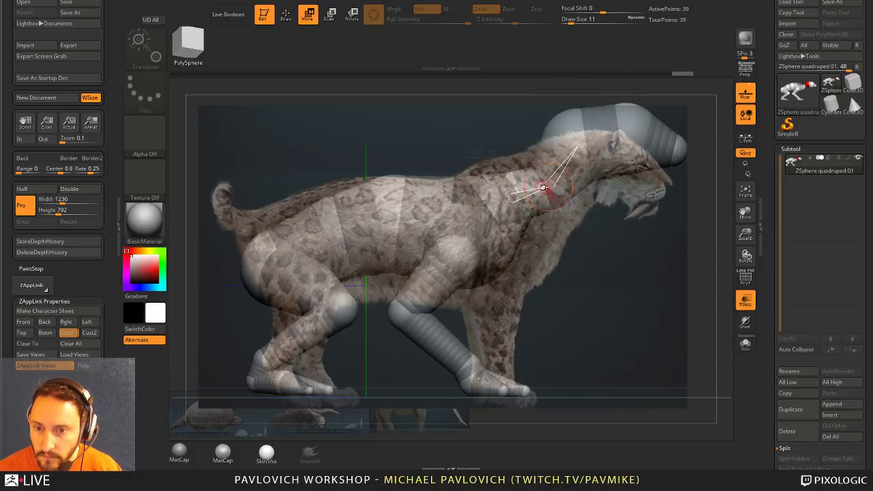
key("ctrl+z")
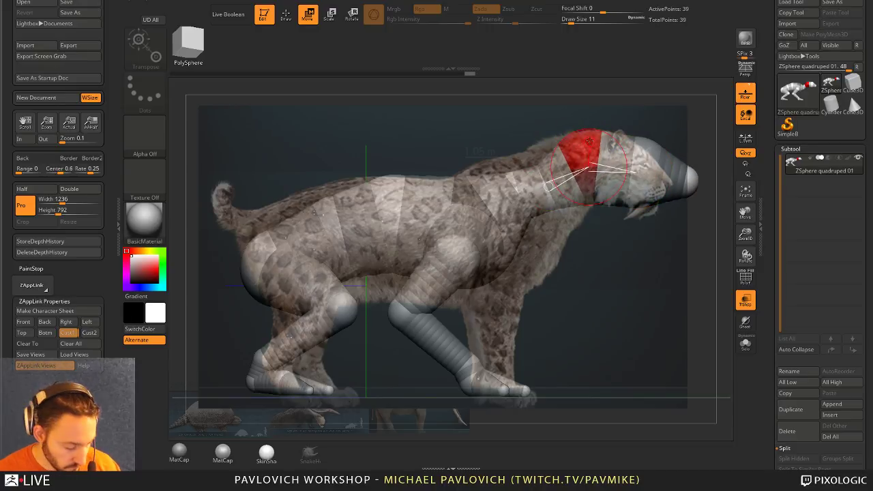
- Scale down the head and muzzle ZSpheres and move the muzzle to fit the cat's face
key("e")
left_click_drag(631, 162, 596, 123)
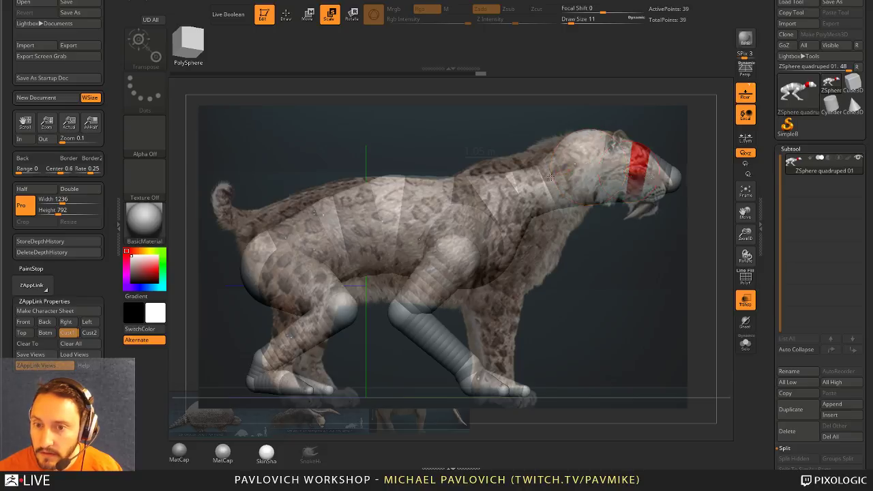
left_click_drag(551, 176, 579, 158)
key("w")
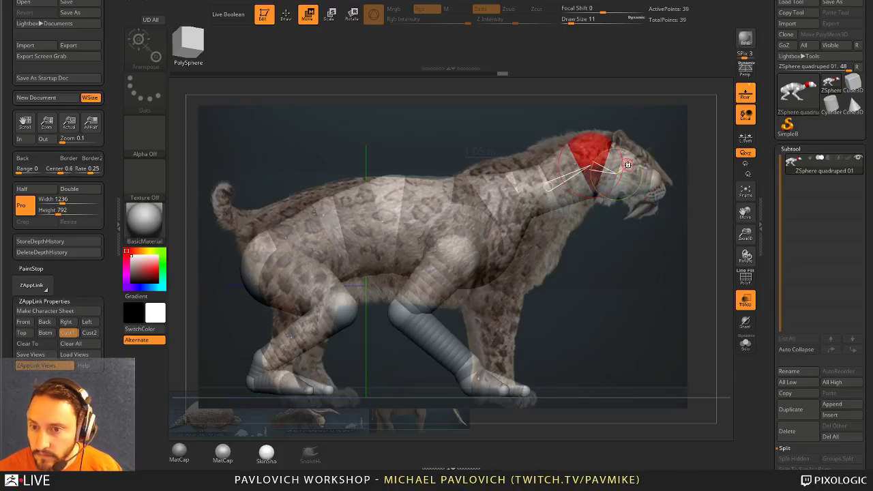
left_click_drag(660, 181, 643, 167)
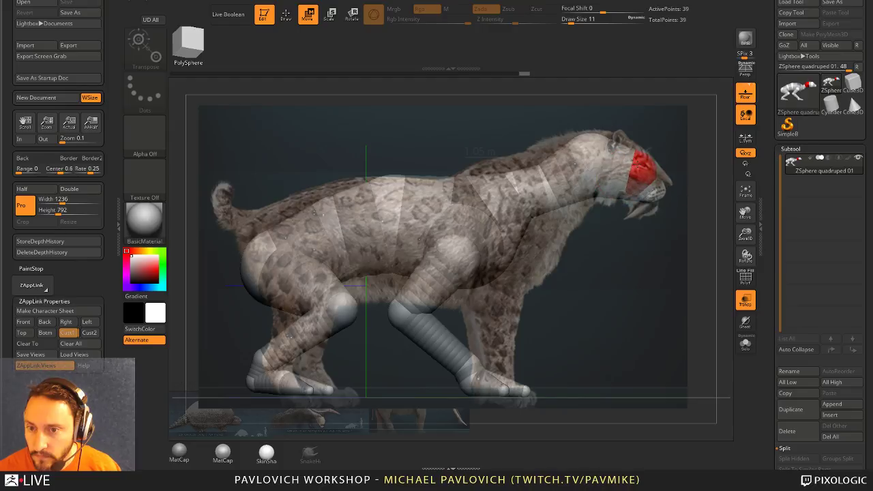
- Delete the extra ZSphere in the muzzle and the one in the neck near the shoulders
left_click(654, 197)
left_click(656, 197, "alt")
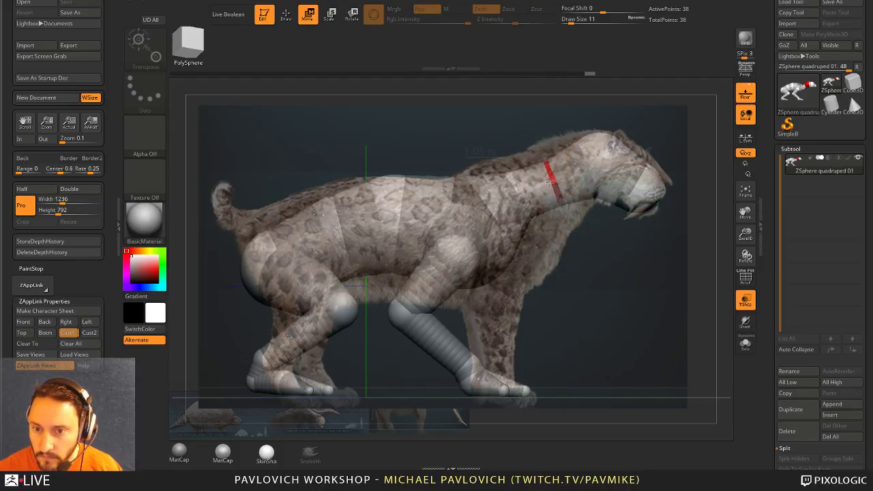
key("q")
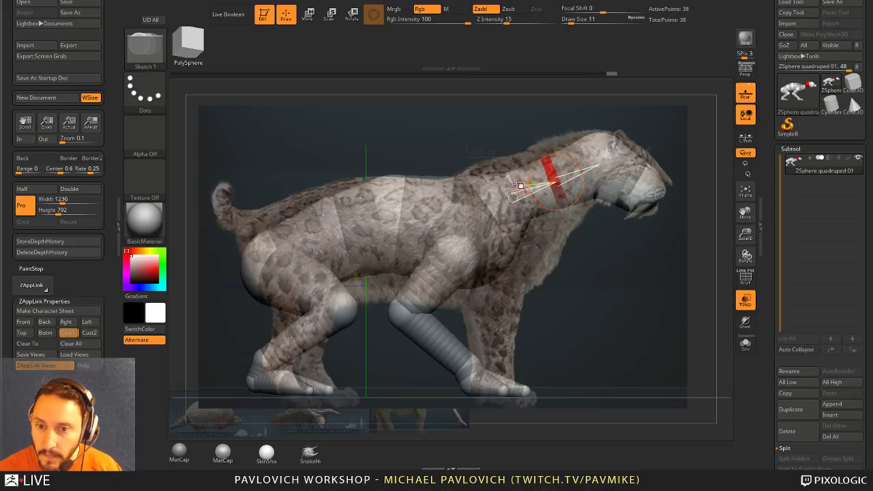
left_click(535, 181, "alt")
- Move the front leg ZSpheres onto the reference's foreleg and delete the long toe ZSpheres at the front of the foot
key("w")
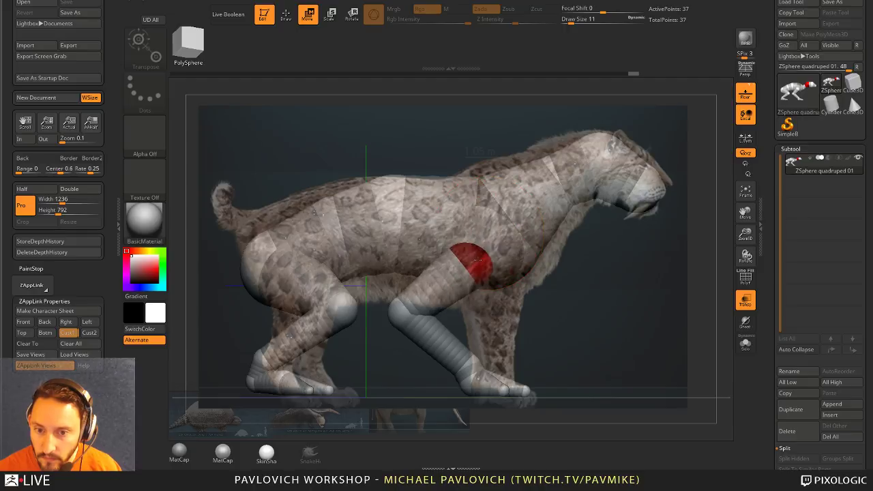
left_click_drag(401, 315, 520, 387)
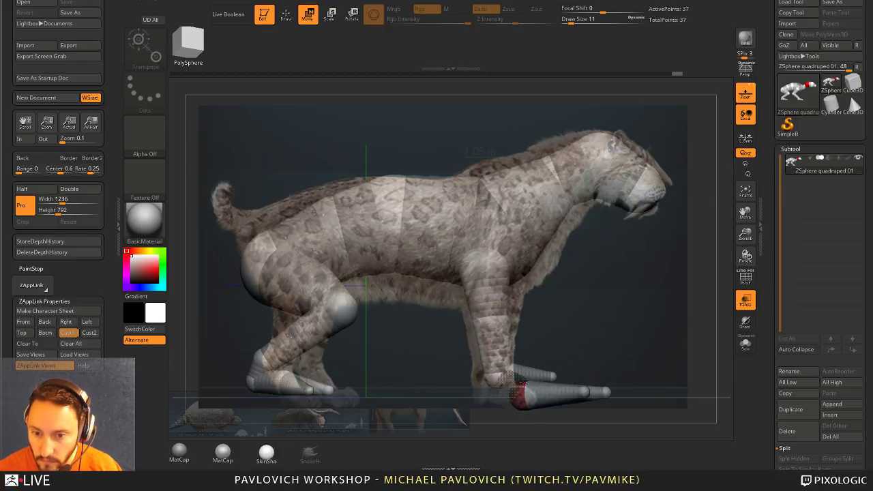
key("q")
left_click(606, 390, "alt")
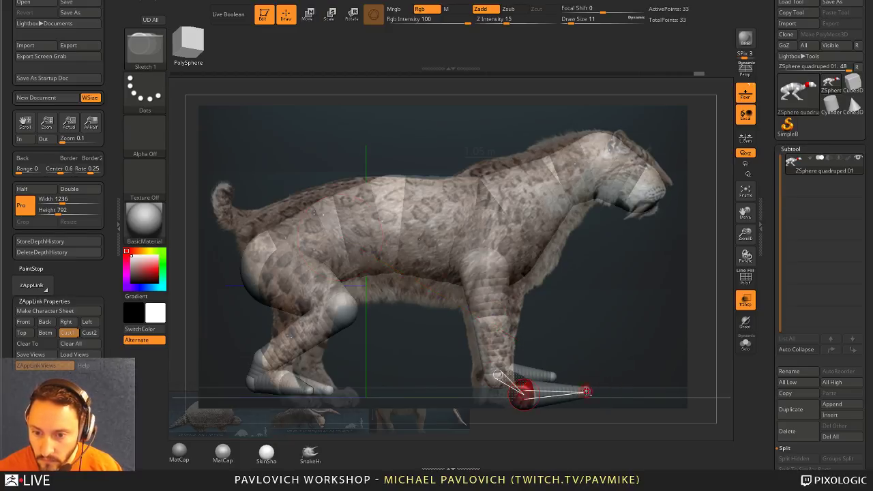
key("w")
mouse_move(498, 376)
left_mouse_down()
mouse_move(477, 380)
mouse_move(489, 379)
left_mouse_up()
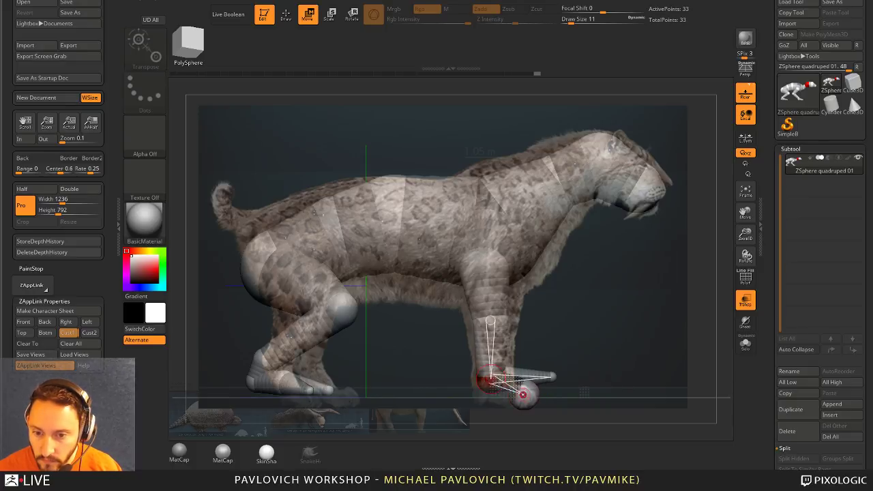
- Delete the remaining side toe ZSphere of the front foot and fit the front paw to the reference
key("a")
key("a")
key("q")
left_click(553, 376, "alt")
key("a")
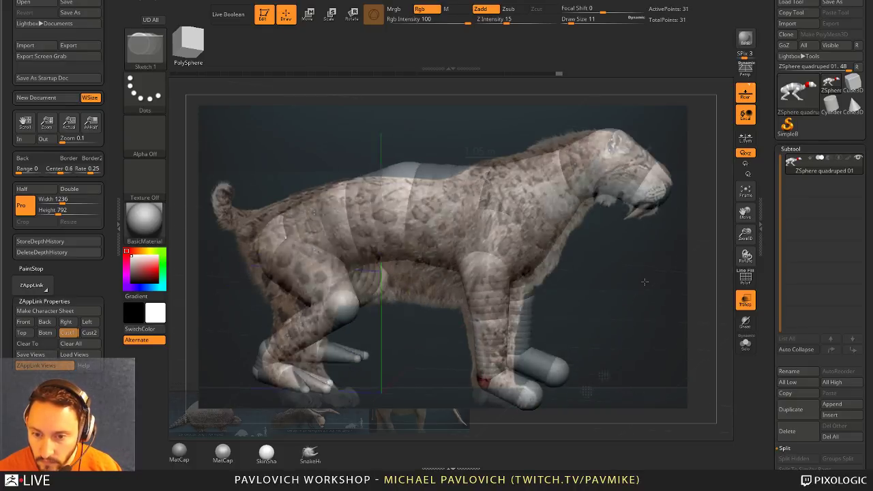
key("w")
left_click_drag(480, 380, 522, 396)
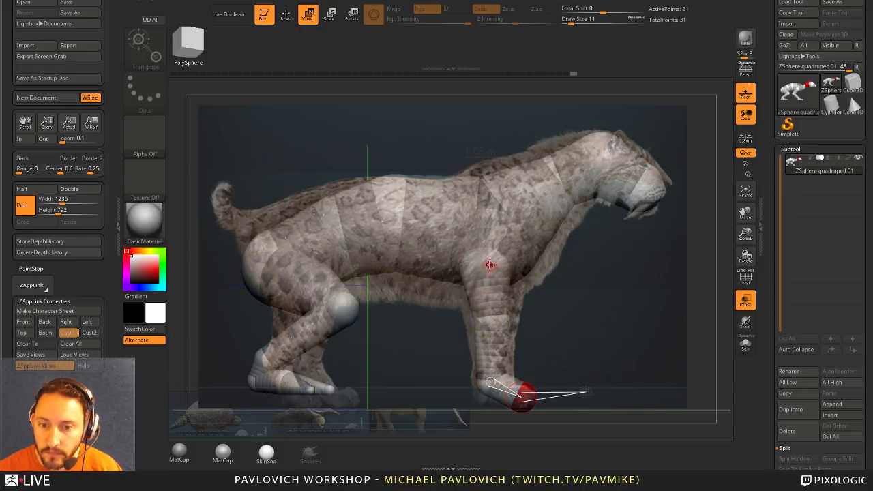
- Move the hip and knee ZSpheres back onto the reference's hindquarters and hind leg
left_click(488, 271)
key("q")
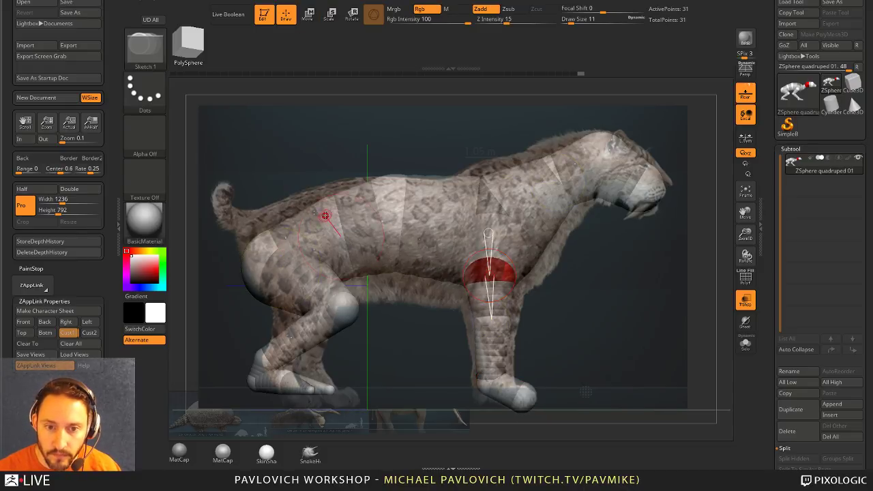
key("ctrl+z")
key("w")
left_click(331, 207)
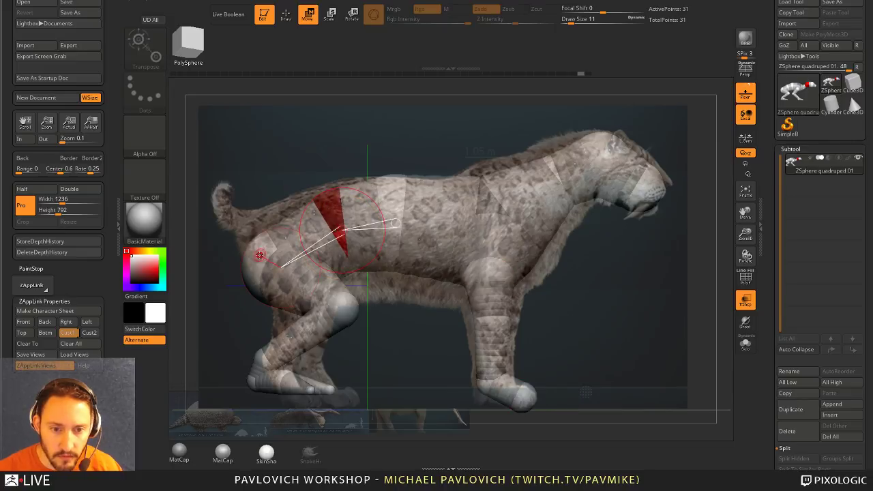
mouse_move(331, 207)
left_mouse_down()
mouse_move(293, 239)
mouse_move(310, 249)
left_mouse_up()
left_click_drag(348, 308, 305, 307)
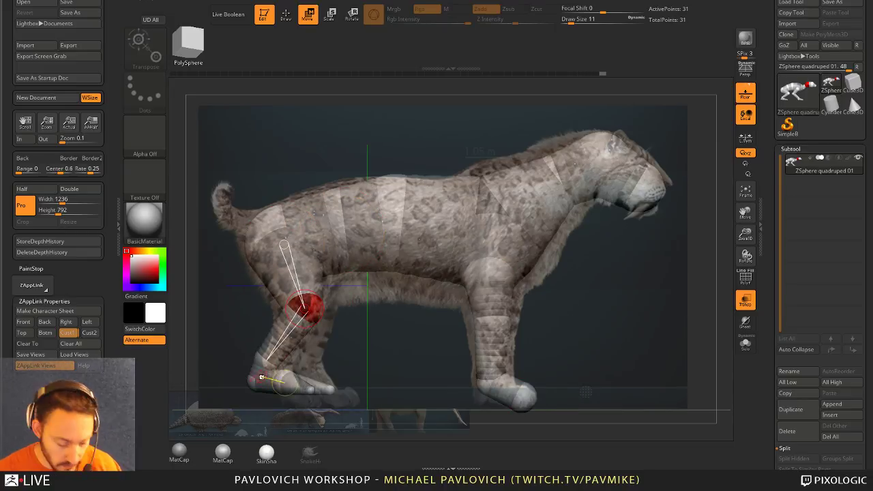
- Lower the hind ankle and foot onto the reference's hind paw and delete the hind toe ZSpheres
key("q")
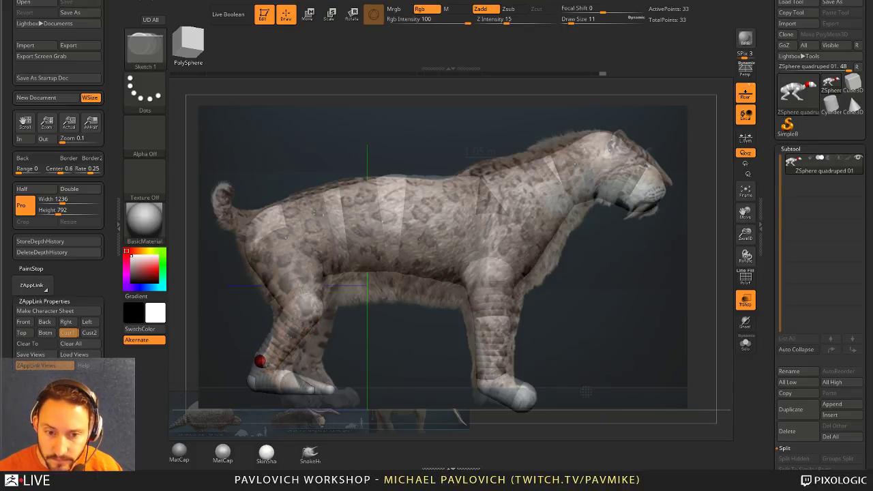
key("w")
mouse_move(278, 362)
left_mouse_down()
mouse_move(254, 380)
mouse_move(253, 372)
mouse_move(269, 369)
mouse_move(274, 399)
left_mouse_up()
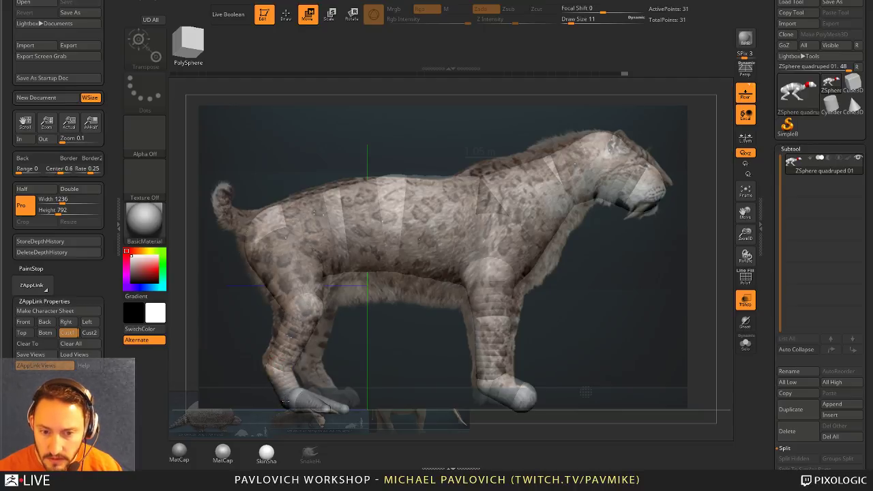
key("q")
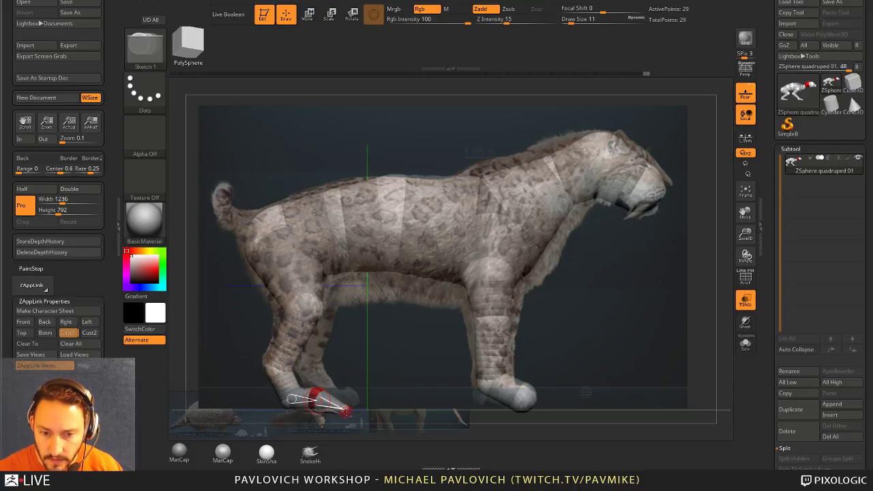
left_click_drag(392, 344, 386, 363)
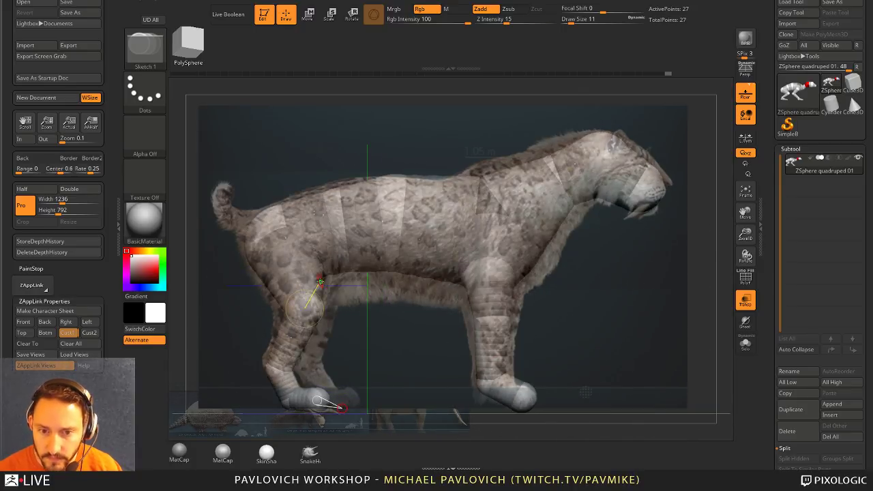
- Adjust the shoulder ZSphere and enlarge the neck ZSphere to fill the reference's neck
key("w")
left_click_drag(493, 201, 494, 210)
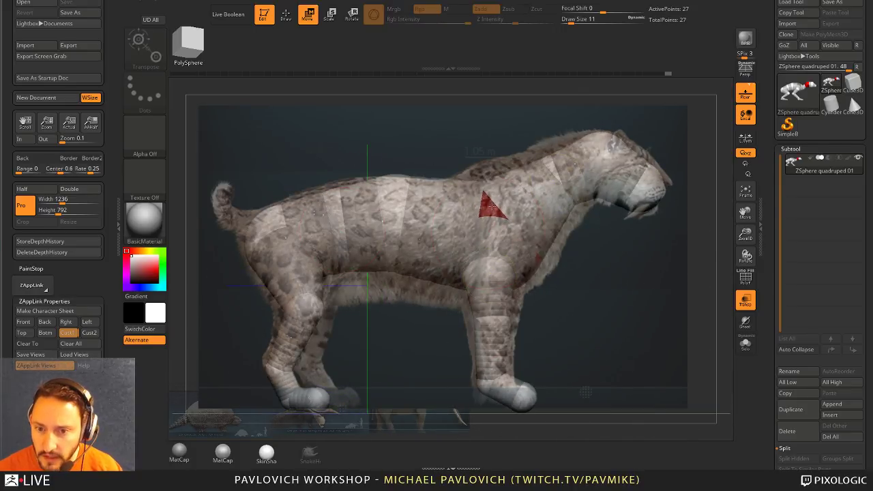
key("e")
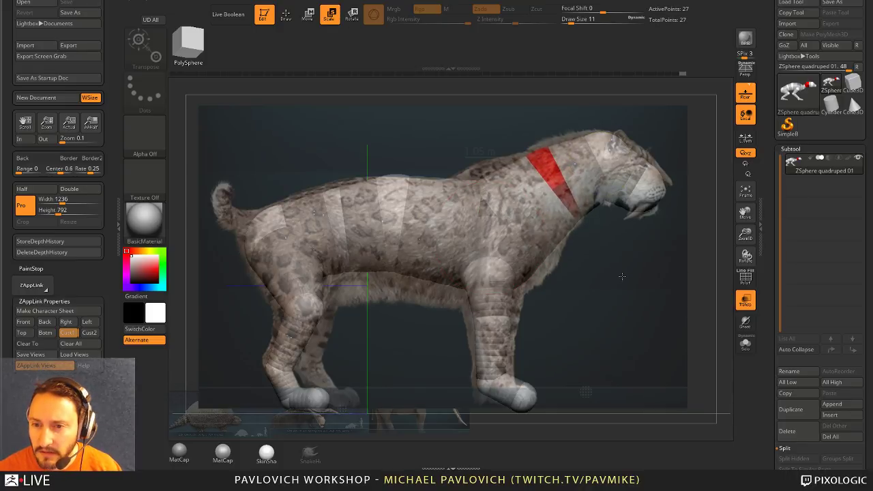
left_click_drag(621, 276, 622, 275)
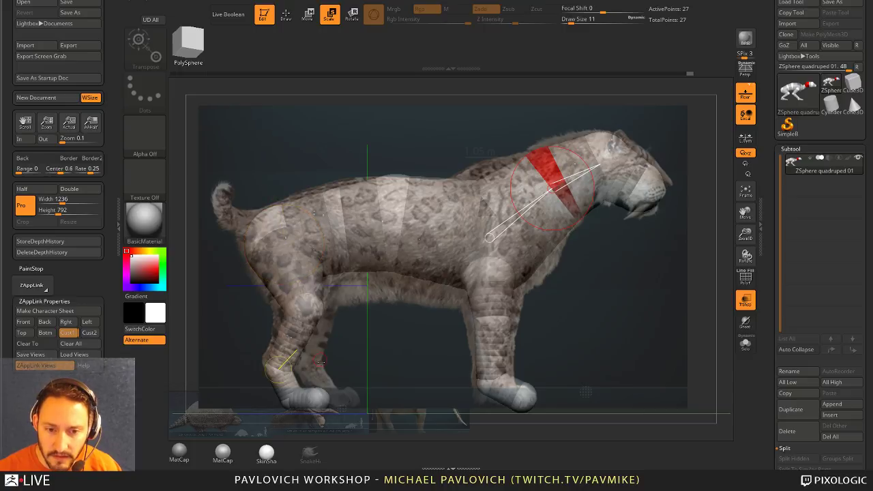
- Fine-tune the front wrist and paw ZSpheres against the reference's feet
key("w")
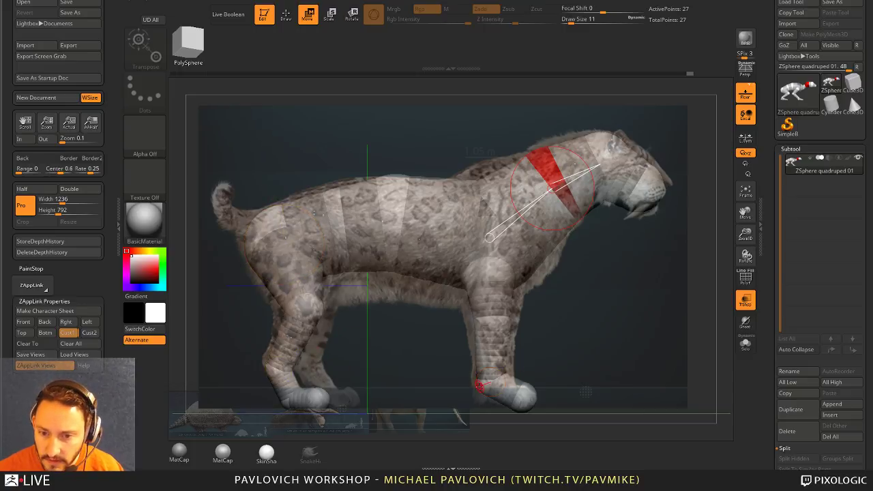
left_click_drag(492, 369, 520, 398)
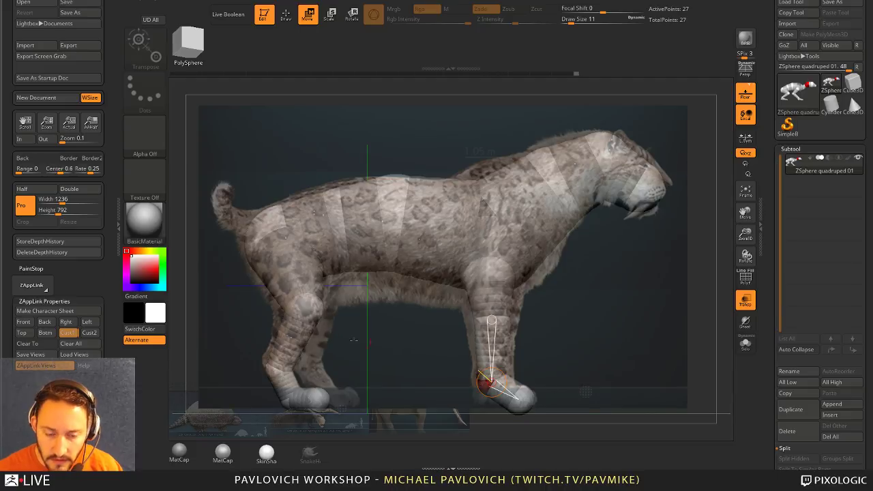
left_click_drag(346, 368, 348, 313)
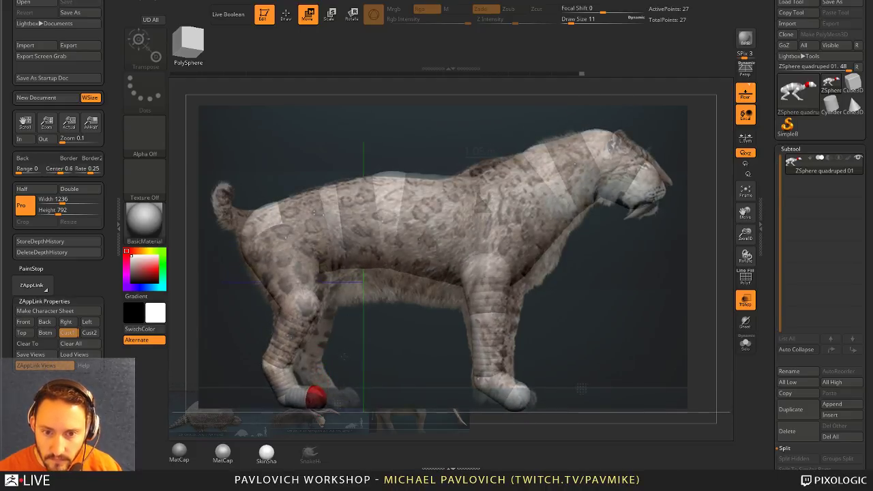
- Hide the reference image and move the hind knees and ankles inward in rear view
key("shift+z")
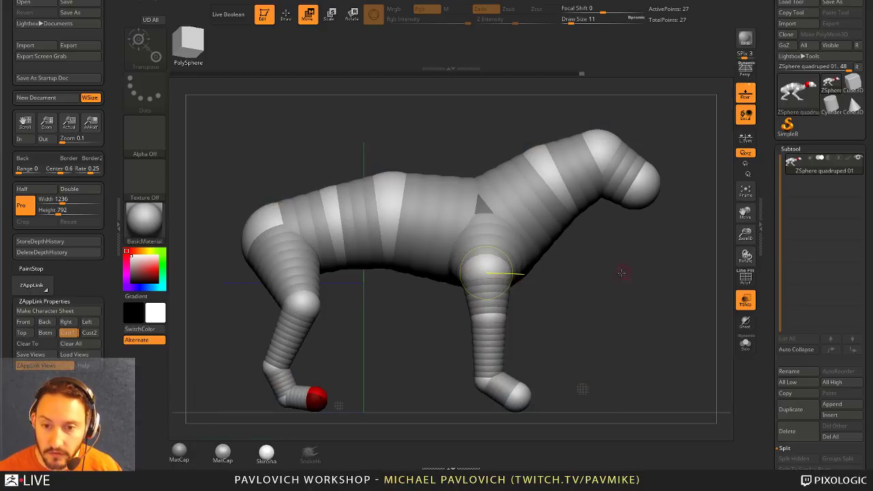
left_click_drag(623, 273, 655, 244)
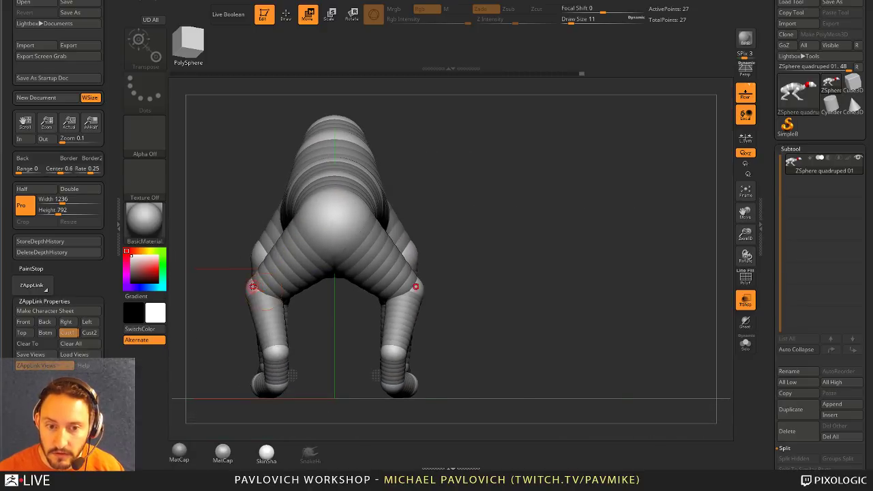
left_click_drag(252, 287, 260, 287)
left_click_drag(277, 353, 274, 352)
left_click_drag(278, 386, 643, 169)
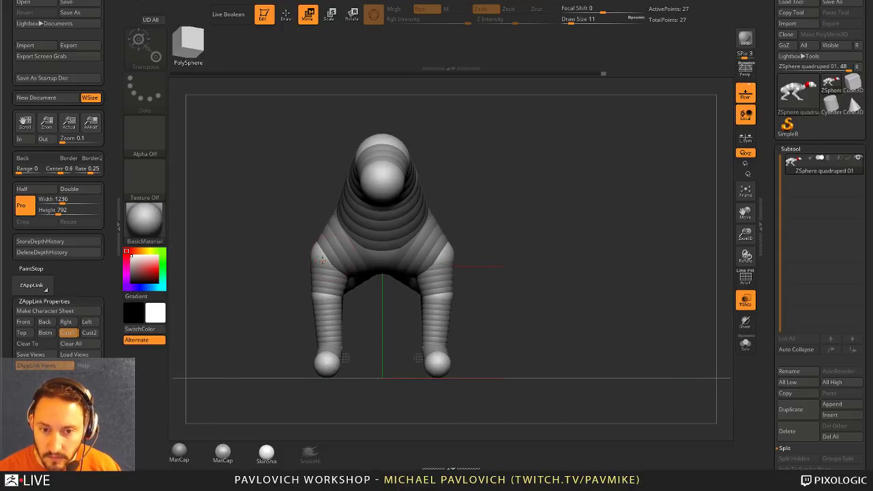
- Bring the front legs closer together beneath the chest in front view
left_click_drag(322, 259, 354, 360)
mouse_move(478, 266)
left_mouse_down()
mouse_move(520, 264)
mouse_move(503, 274)
left_mouse_up()
mouse_move(377, 383)
left_mouse_down()
mouse_move(380, 339)
mouse_move(354, 360)
left_mouse_up()
- Reduce the draw size to 3 and delete the leftover toe ZSpheres floating beside the front and hind feet
key("bracketleft")
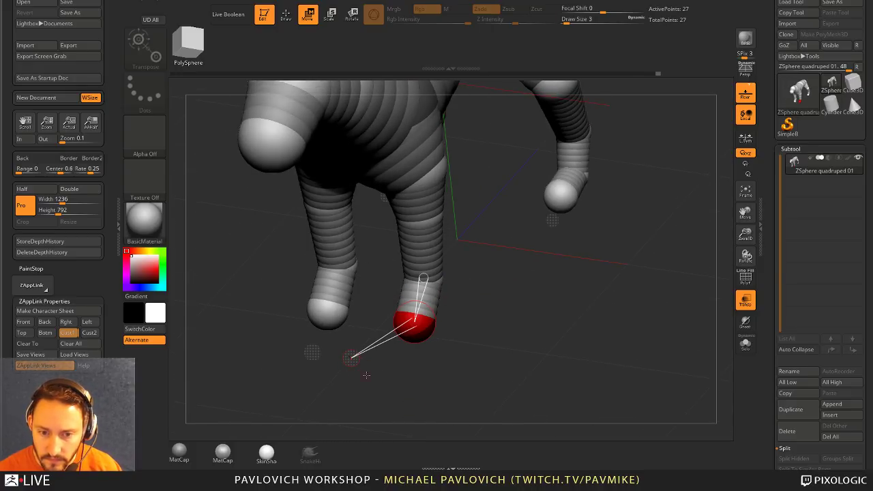
key("q")
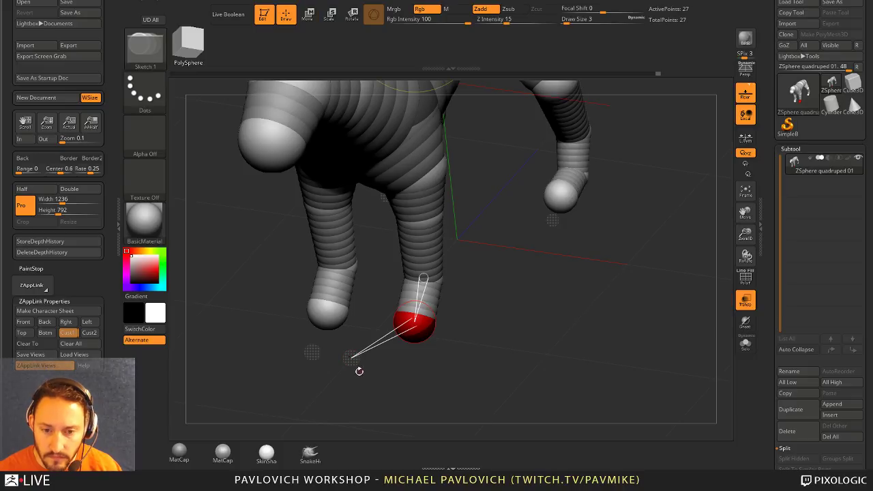
left_click(351, 360, "alt")
left_click_drag(389, 376, 519, 298, "shift")
key("w")
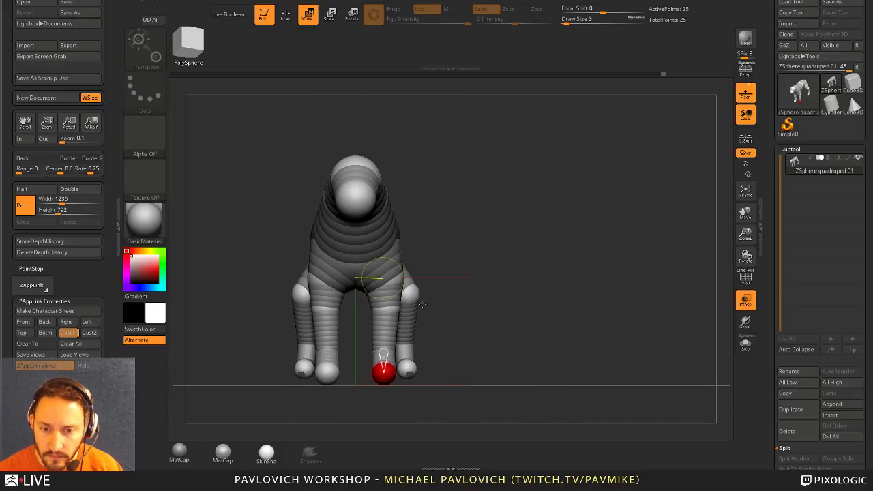
left_click_drag(422, 348, 555, 324)
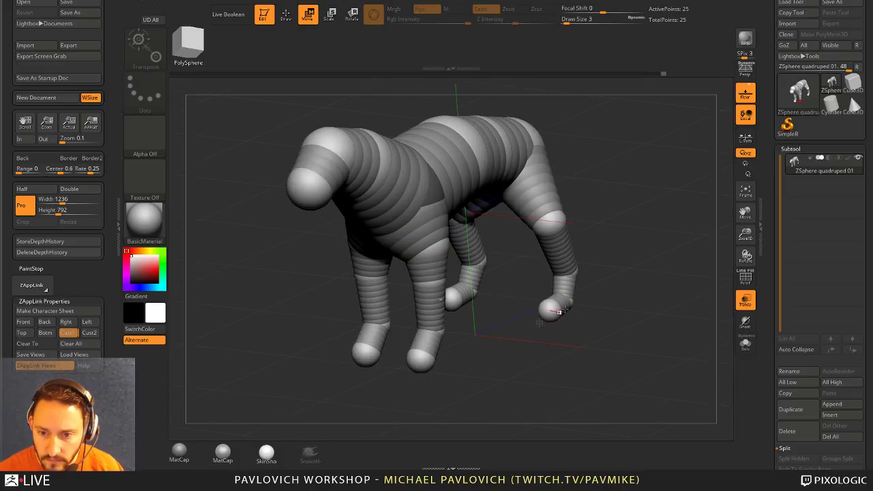
mouse_move(625, 277)
left_mouse_down("alt")
mouse_move(585, 293)
mouse_move(609, 287)
mouse_move(611, 313)
mouse_move(584, 312)
mouse_move(596, 269)
mouse_move(522, 252)
mouse_move(483, 345)
mouse_move(490, 267)
left_mouse_up("alt")
key("q")
key("w")
- Narrow the stance of the hind legs in rear view by adjusting the knees, ankles and feet
right_click_drag(490, 267, 490, 269, "shift")
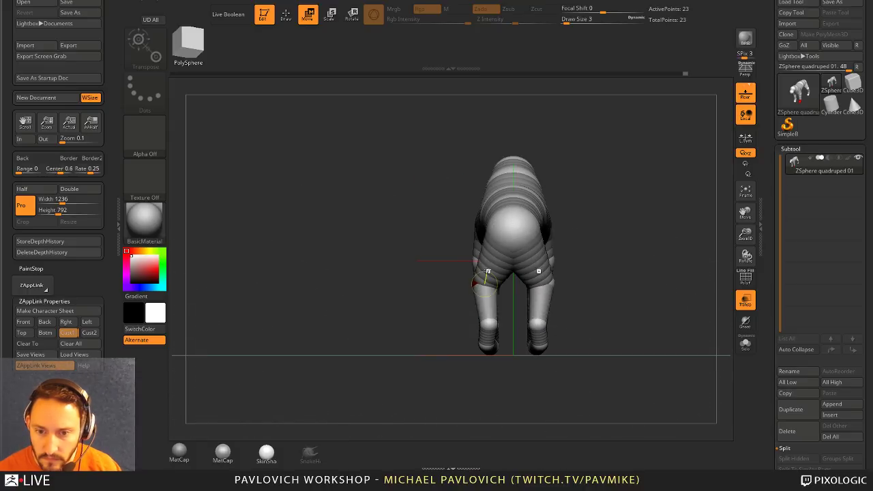
left_click_drag(484, 285, 474, 283)
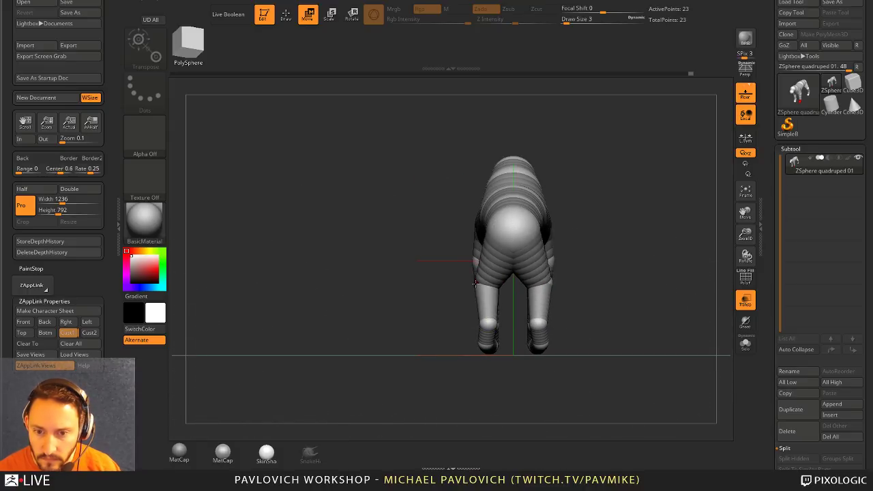
left_click_drag(485, 319, 485, 338)
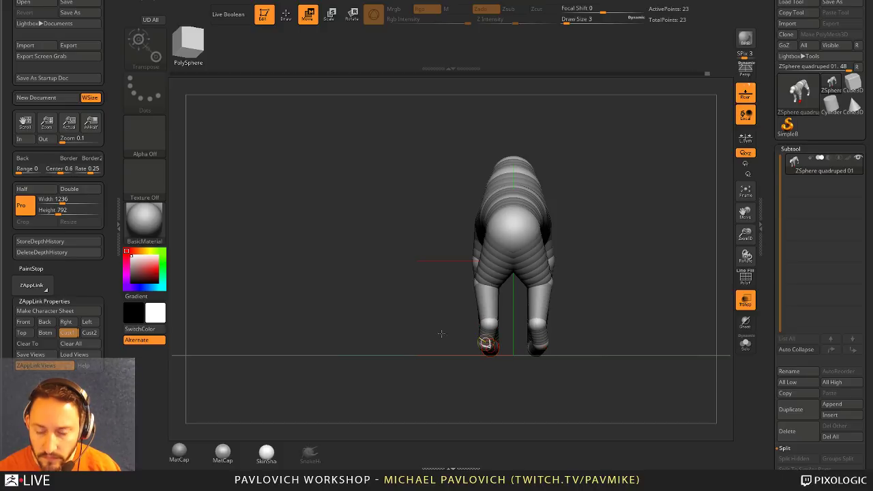
- Show the Smilodon reference again in side view and fit the torso and hip ZSpheres to its back
key("q")
mouse_move(441, 334)
right_mouse_down()
mouse_move(587, 231)
mouse_move(599, 250)
right_mouse_up()
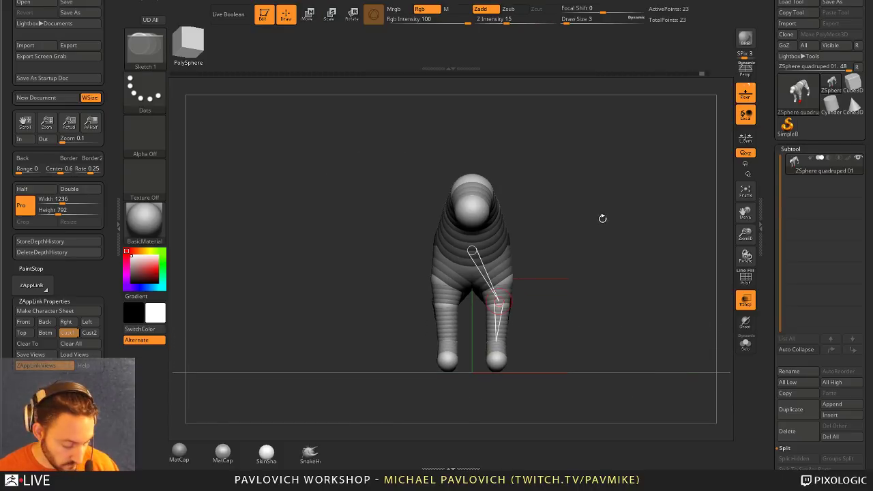
key("shift+z")
right_click_drag(606, 214, 720, 302)
right_click_drag(665, 310, 645, 306, "alt")
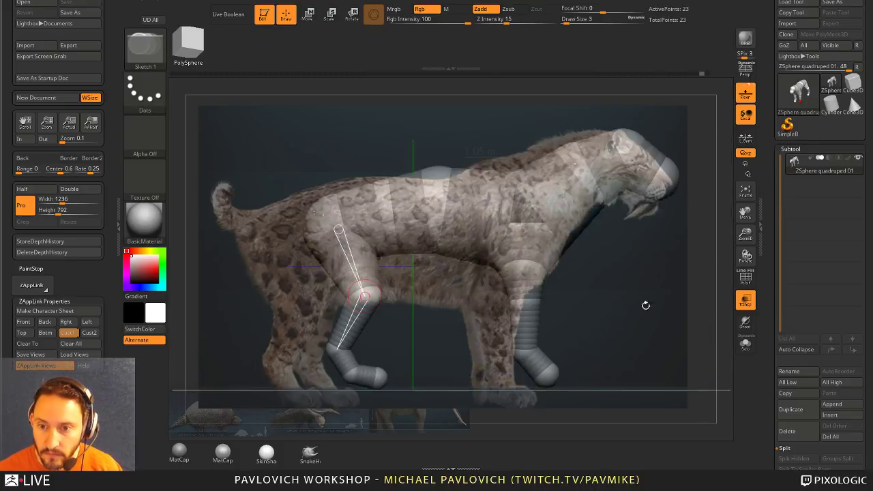
key("a")
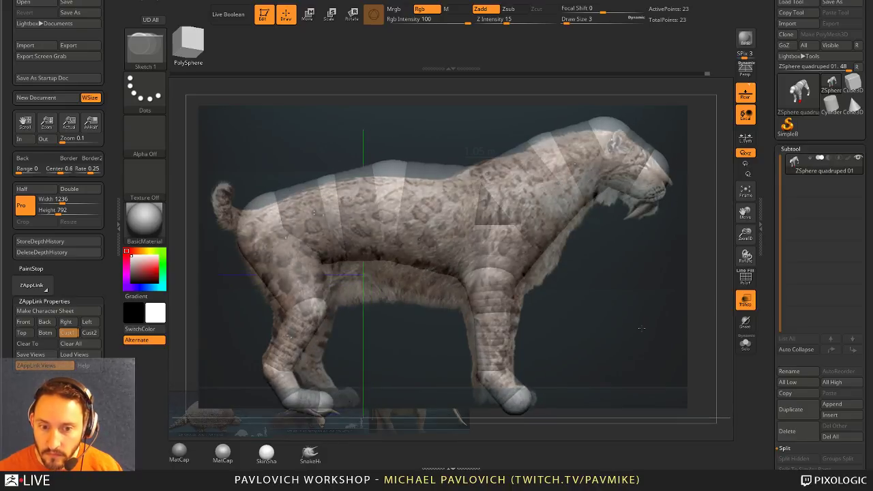
key("a")
key("w")
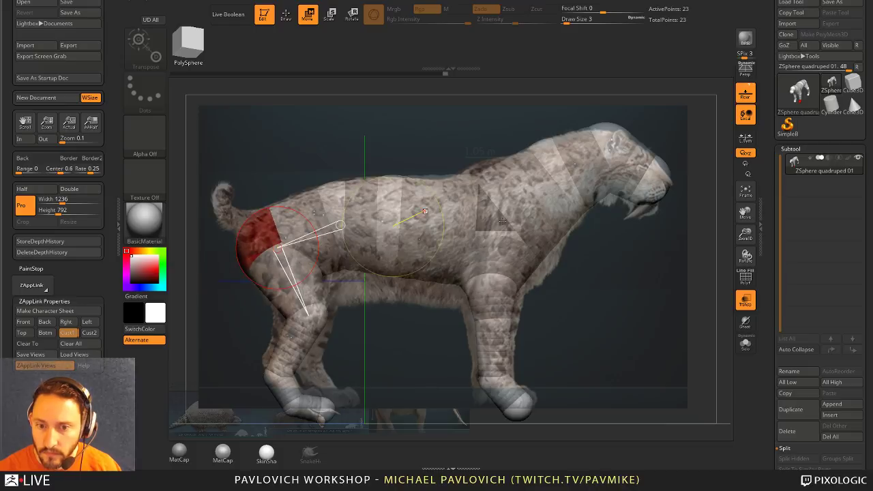
- Return to Draw mode and save the Smilodon ZSphere model as a ZTool file named SaberTooth
key("q")
mouse_move(610, 267)
left_mouse_down()
mouse_move(577, 271)
mouse_move(647, 282)
mouse_move(639, 256)
mouse_move(686, 144)
left_mouse_up()
left_click(835, 3)
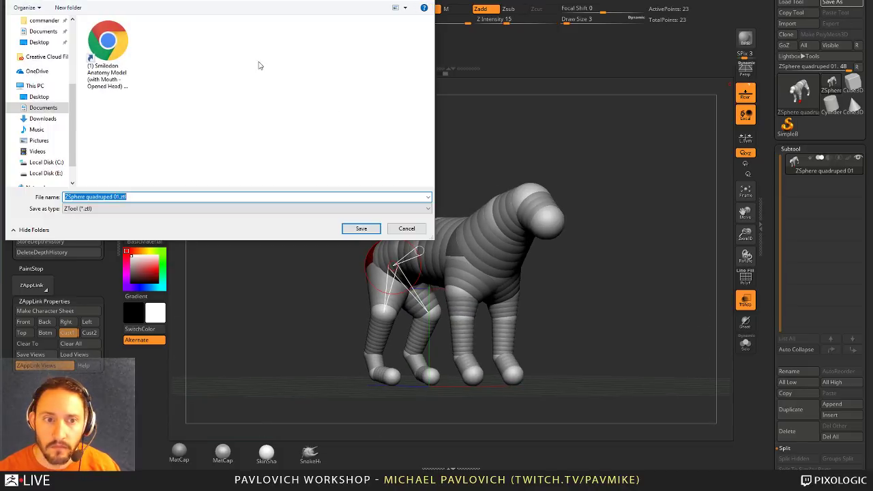
type("Sm")
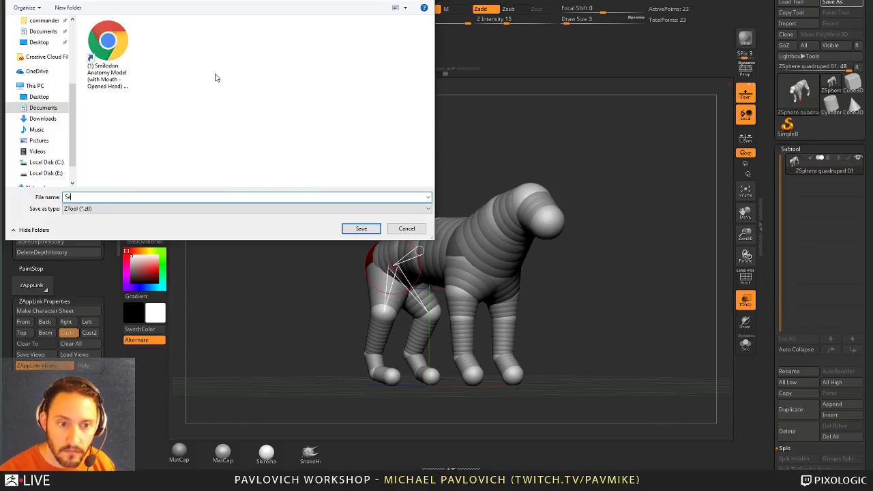
type("berTooth")
key("Return")
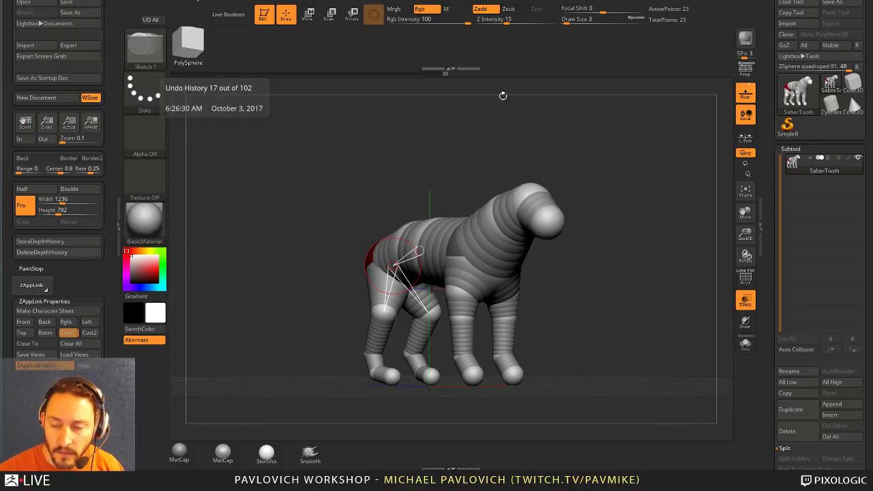
- Examine the photo of the armoured animal with the domed shell, enlarged, for its shell, head and feet
left_click_drag(502, 93, 541, 193)
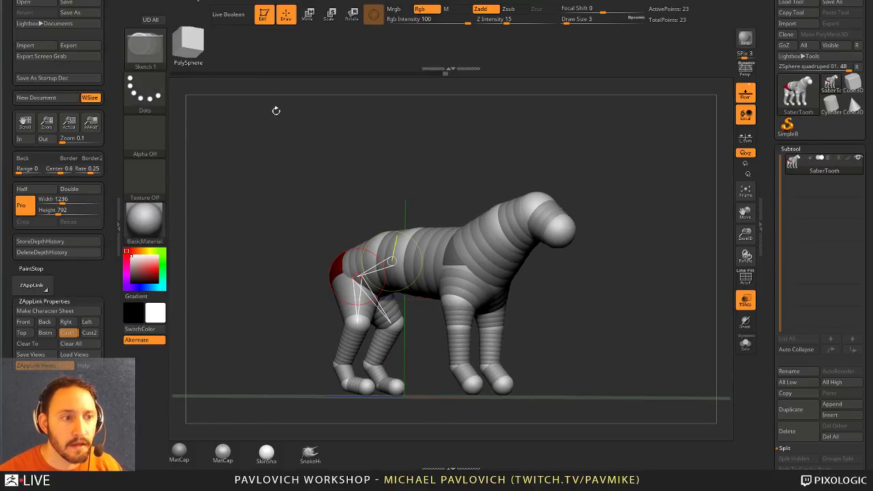
mouse_move(615, 138)
left_mouse_down()
mouse_move(604, 146)
mouse_move(623, 140)
left_mouse_up()
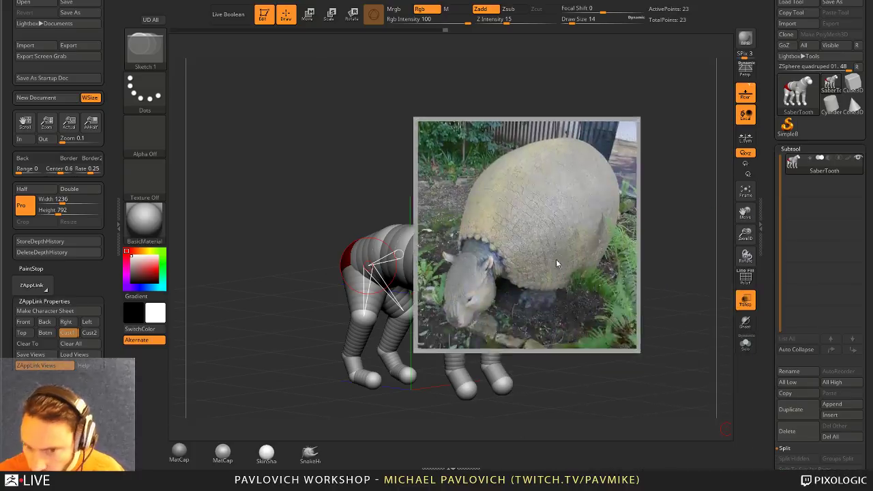
left_click_drag(556, 259, 453, 238)
left_click_drag(523, 323, 652, 394)
scroll(418, 220, "up", 5)
mouse_move(483, 274)
middle_mouse_down()
mouse_move(495, 253)
mouse_move(486, 279)
middle_mouse_up()
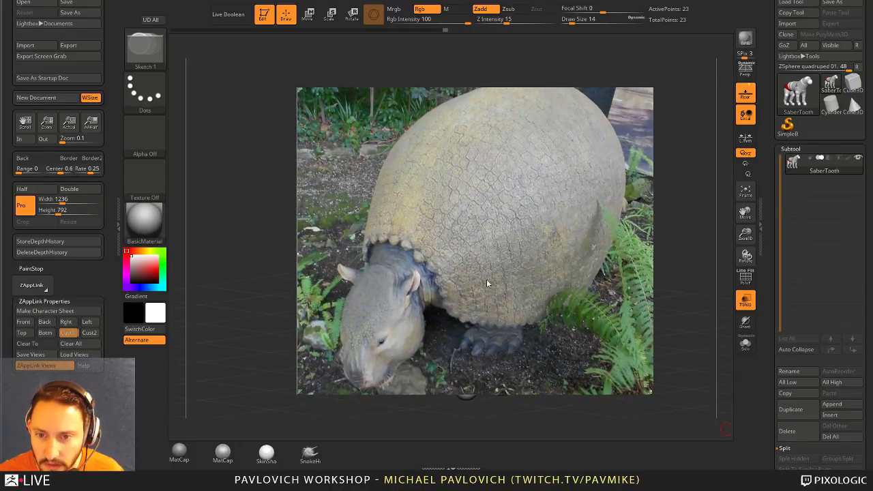
left_click_drag(514, 212, 452, 212)
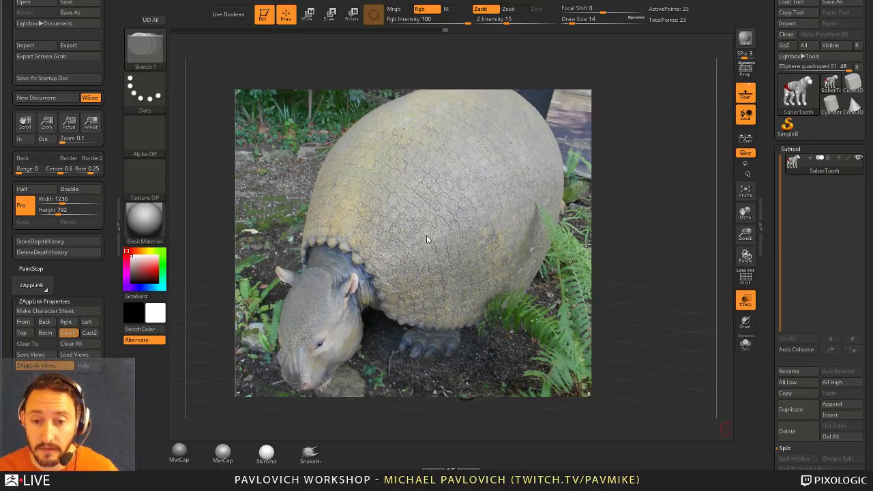
middle_click_drag(425, 235, 409, 243)
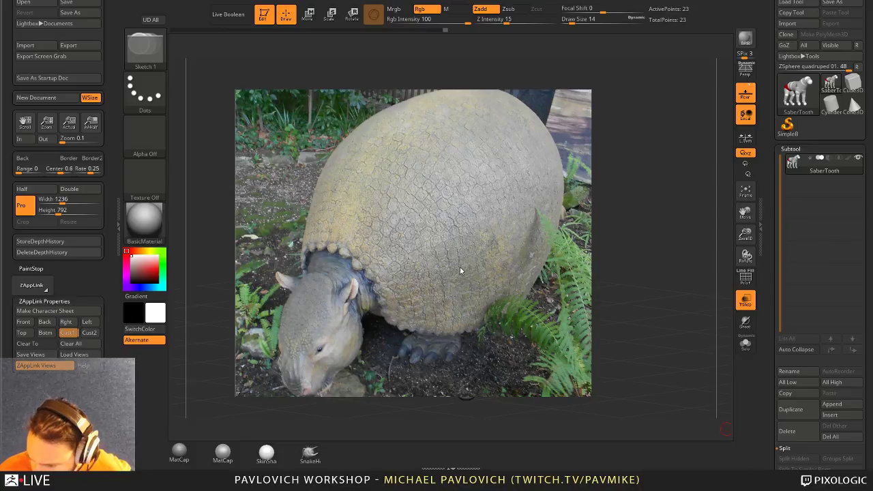
key("alt+Tab")
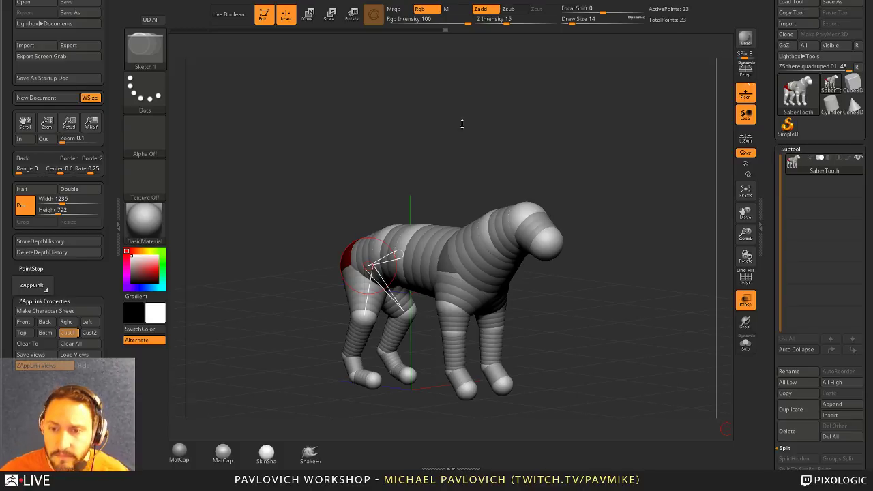
left_click_drag(486, 88, 498, 91)
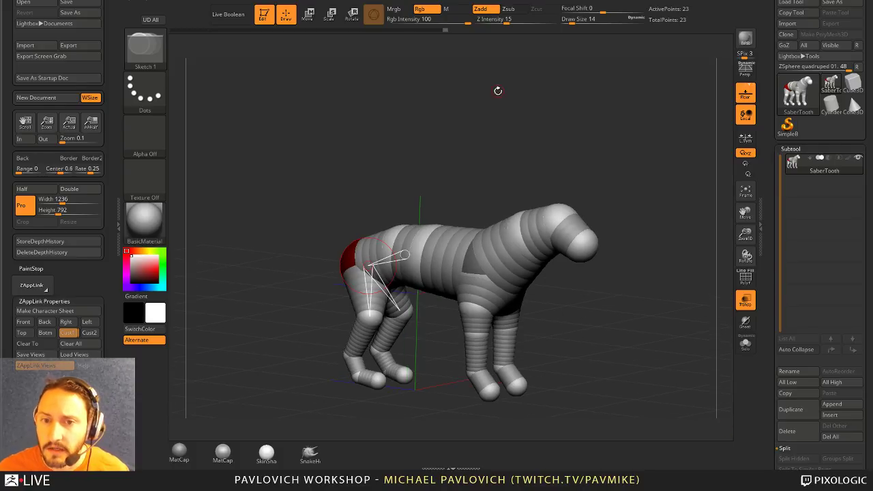
left_click(806, 4)
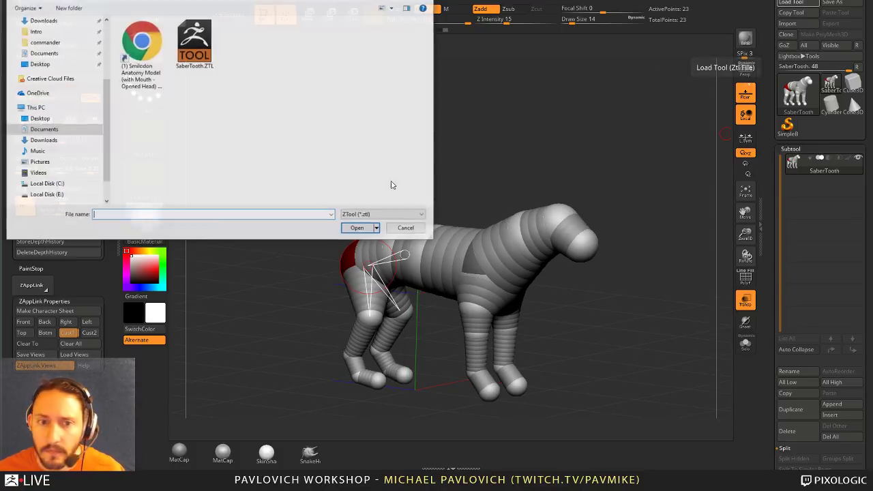
left_click(407, 228)
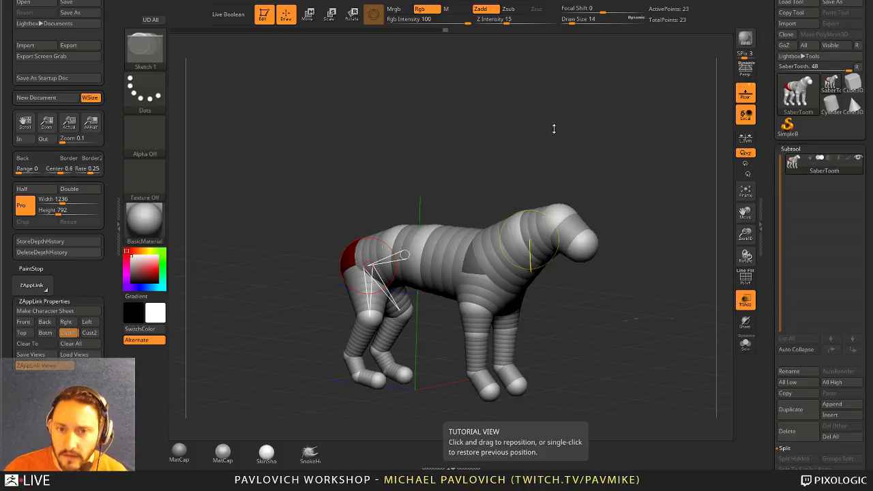
left_click_drag(554, 128, 655, 139)
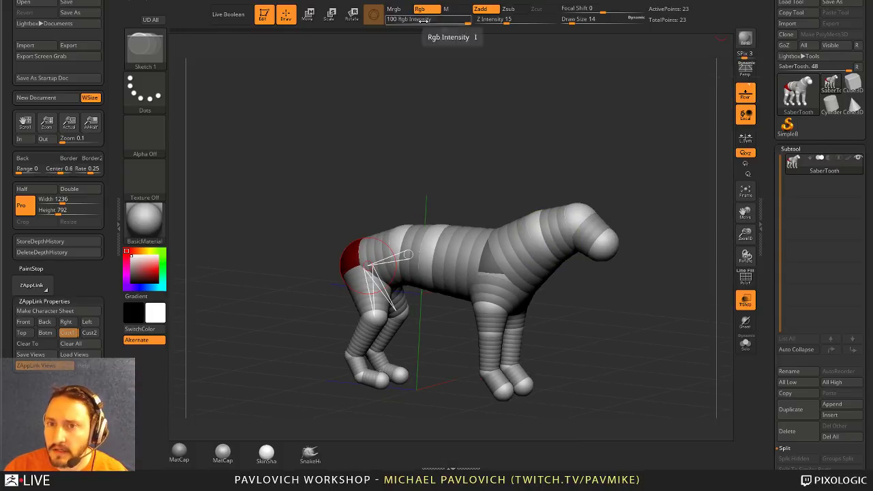
- Fully initialize the program, clearing all customized tools and document data
left_click(433, 0)
left_click(477, 5)
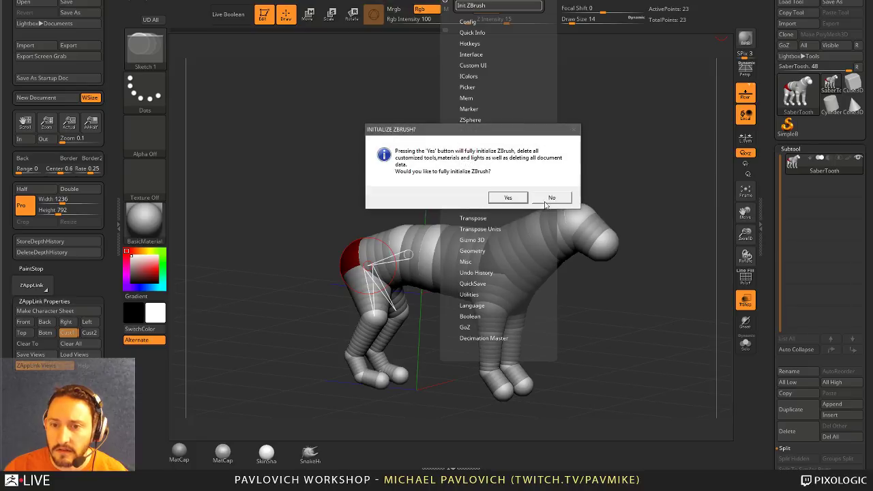
left_click(546, 196)
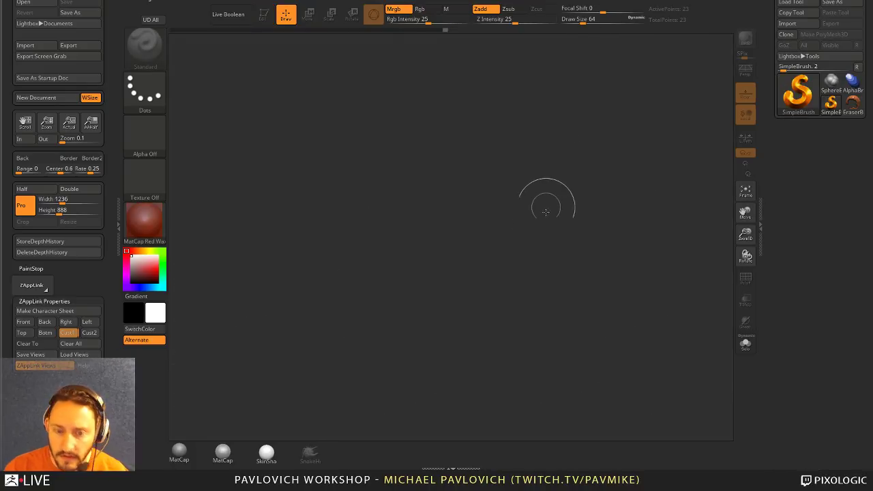
- Show Spotlight again and clear the Smilodon and other reference images from the canvas
key("z")
key("z")
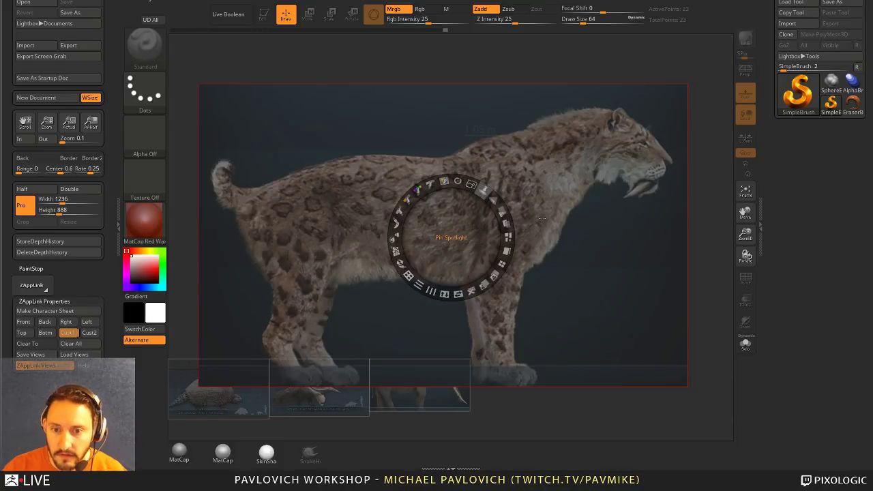
left_click(470, 291)
left_click_drag(451, 239, 276, 289)
left_click(458, 430)
left_click(428, 278)
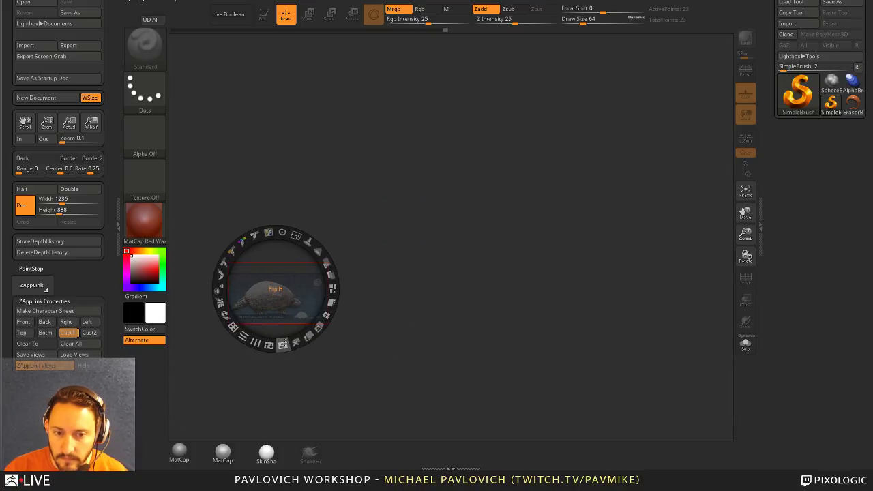
left_click(282, 345)
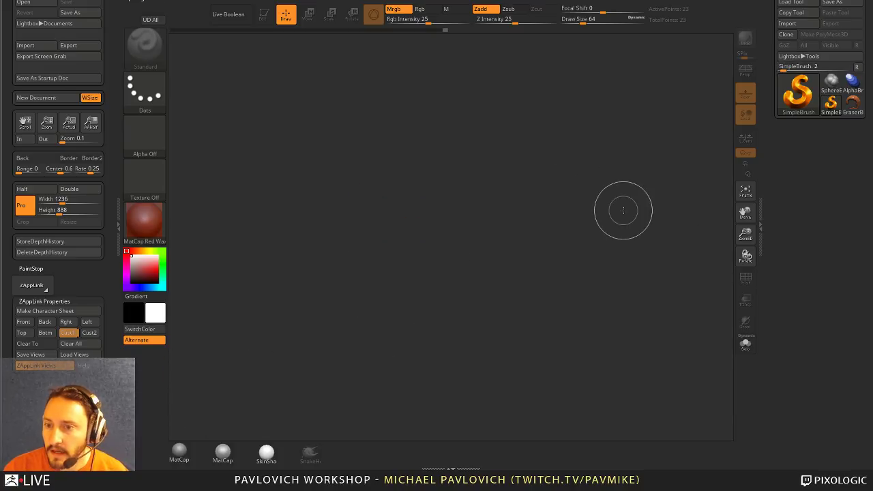
- Load the ArrayTrack.ZPR sample project from the ArrayMeshes project folder
key("s")
left_click_drag(623, 211, 617, 213)
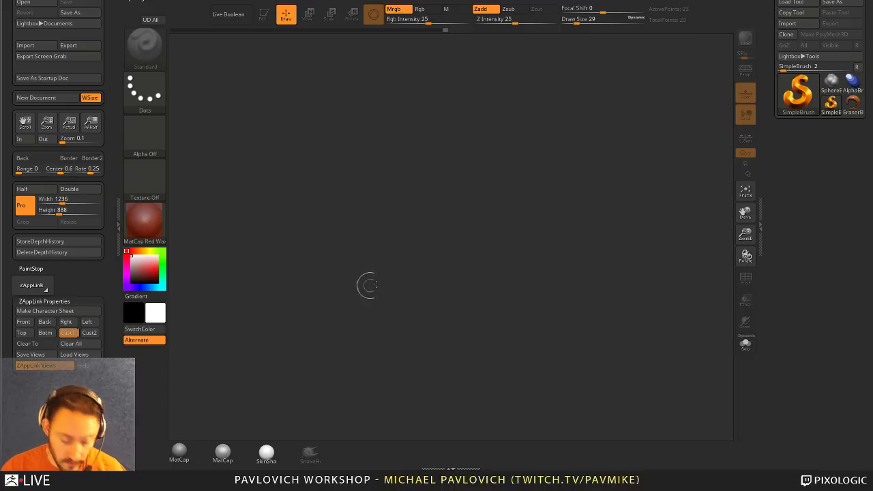
key("comma")
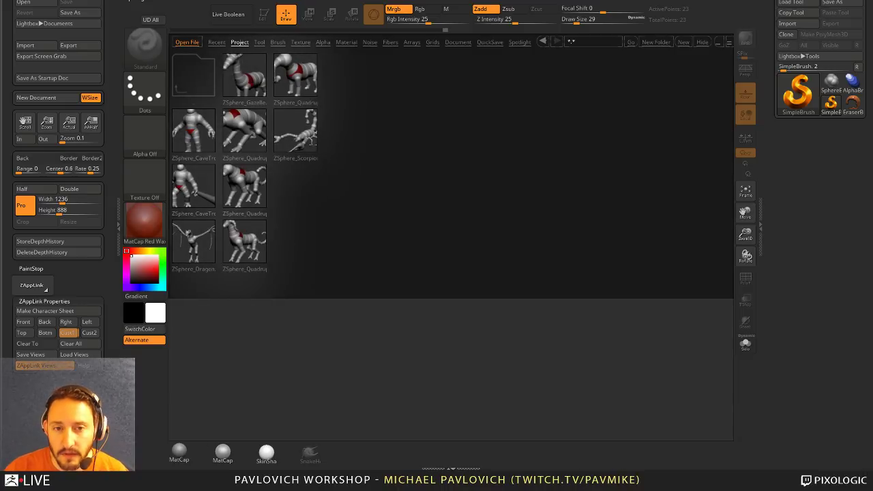
left_click(238, 41)
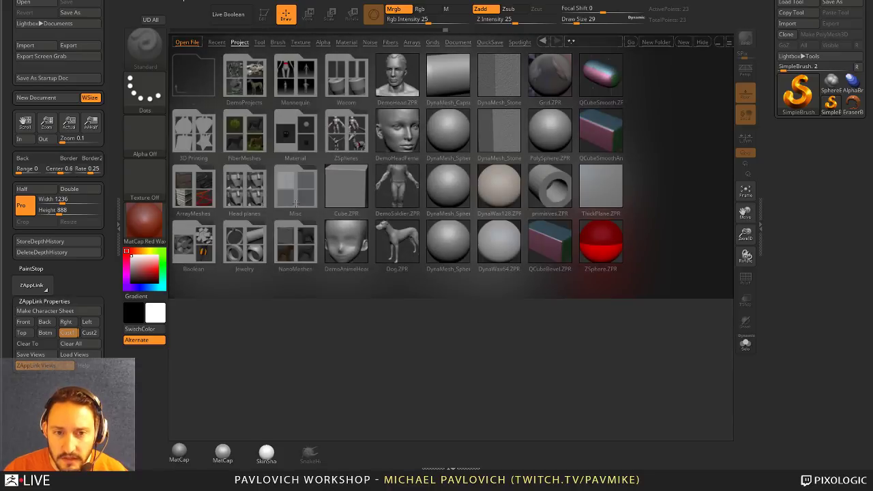
double_click(191, 191)
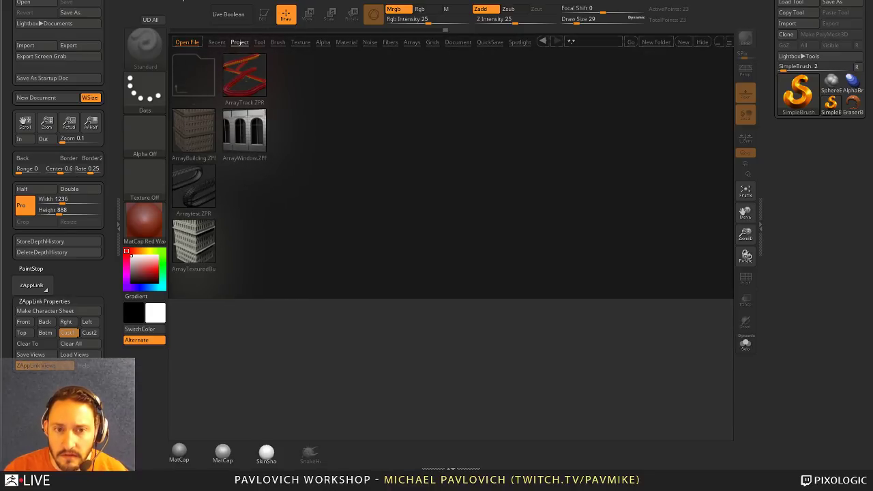
left_click(244, 76)
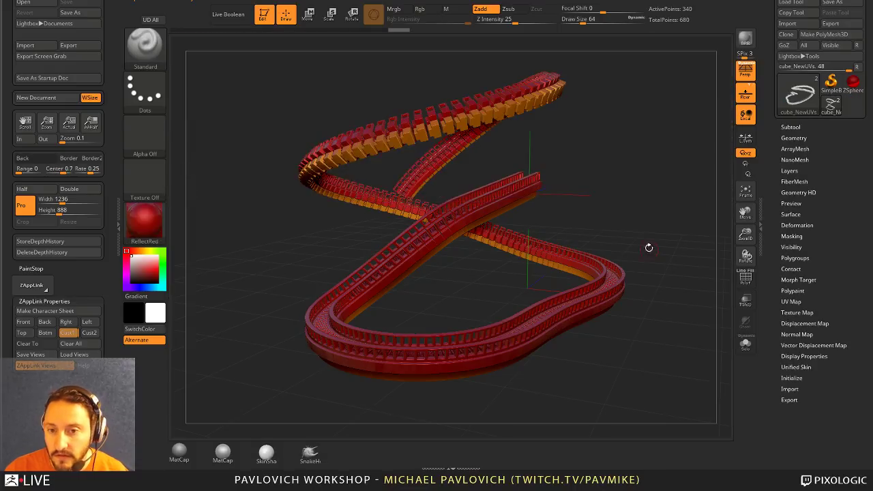
- Isolate the orange track subtool cube_NewUVs1 in Solo mode
left_click_drag(648, 247, 663, 221)
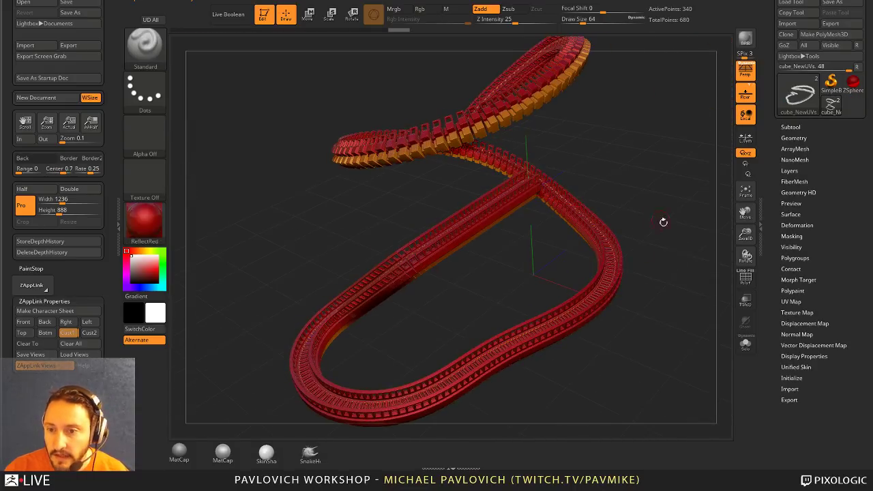
left_click(744, 345)
left_click(744, 344)
left_click(791, 127)
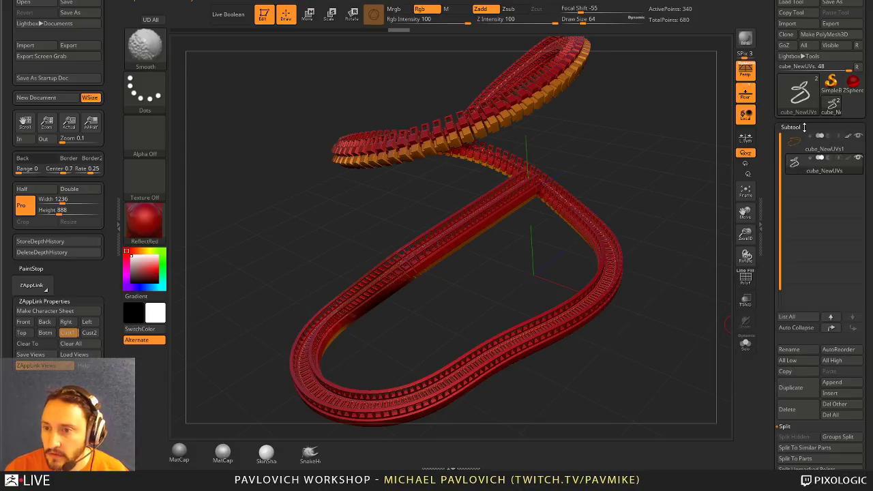
left_click(835, 146)
left_click(746, 346)
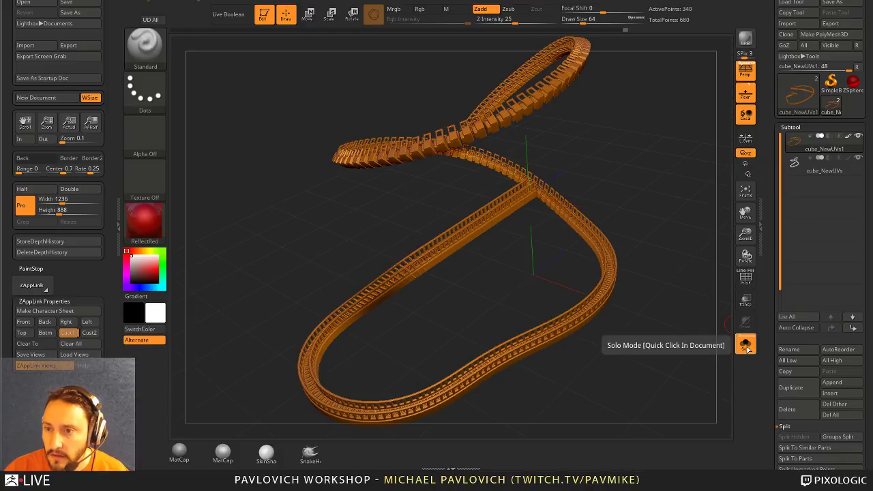
- Delete the red track subtool cube_NewUVs and skip the deletion warning until the next restart
left_click(819, 171)
left_click(786, 409)
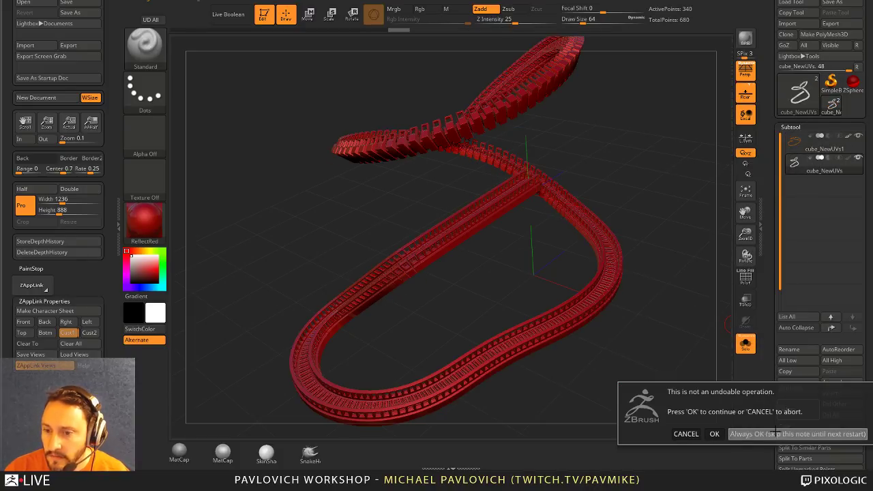
left_click(796, 434)
left_click_drag(632, 162, 593, 178)
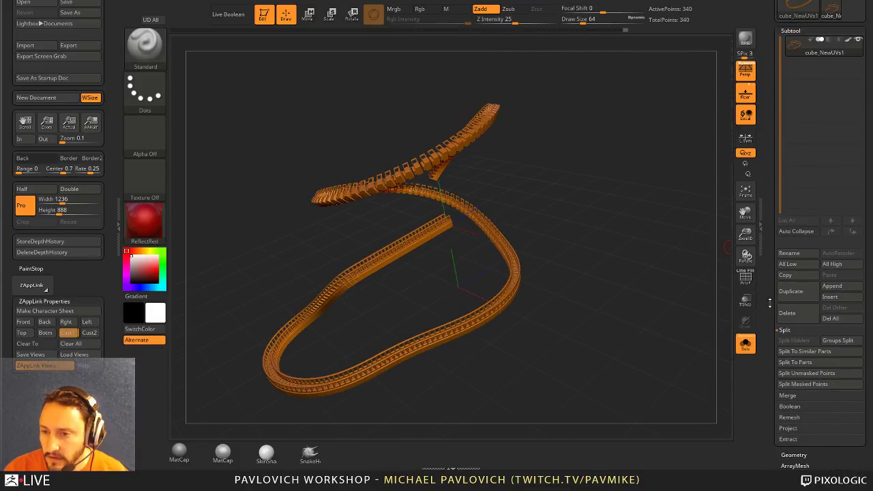
- Apply the ArrayMesh11 array preset to the remaining orange track piece
left_click_drag(774, 301, 776, 206)
left_click(795, 139)
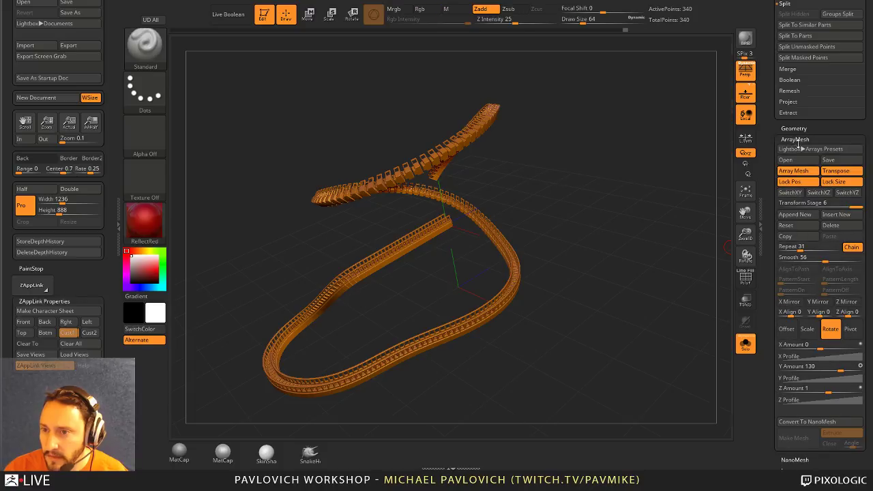
left_click(808, 149)
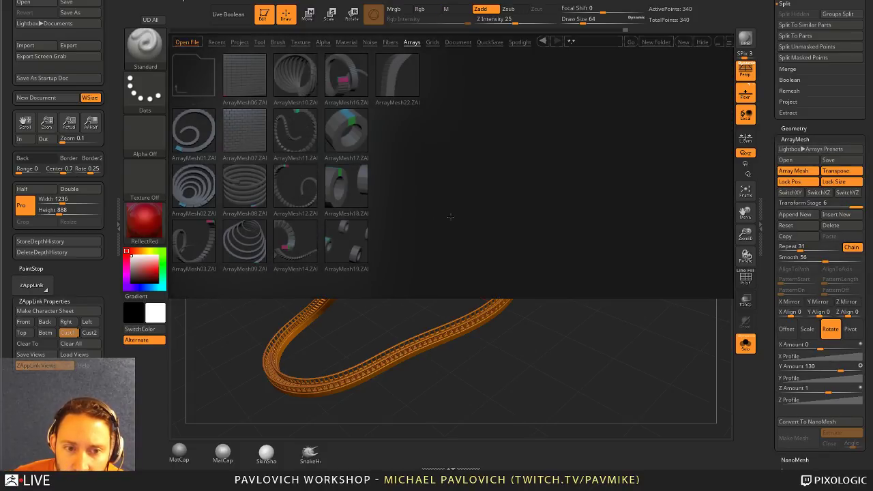
double_click(293, 139)
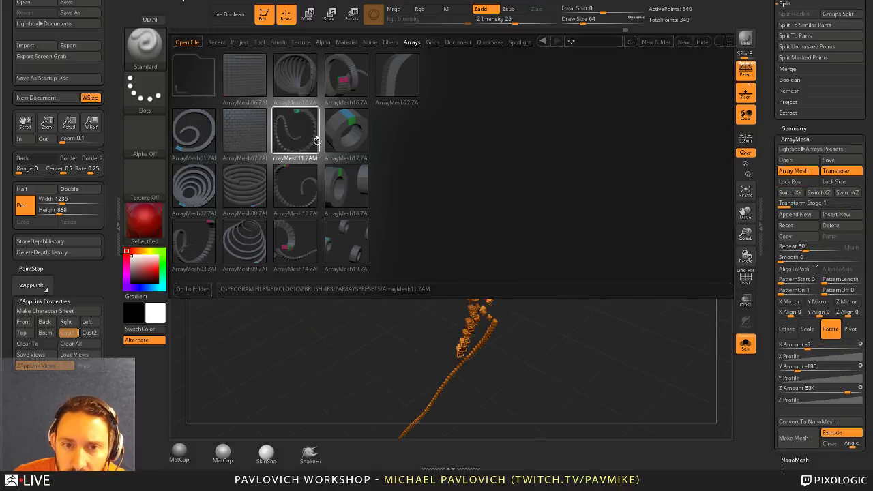
left_click(703, 44)
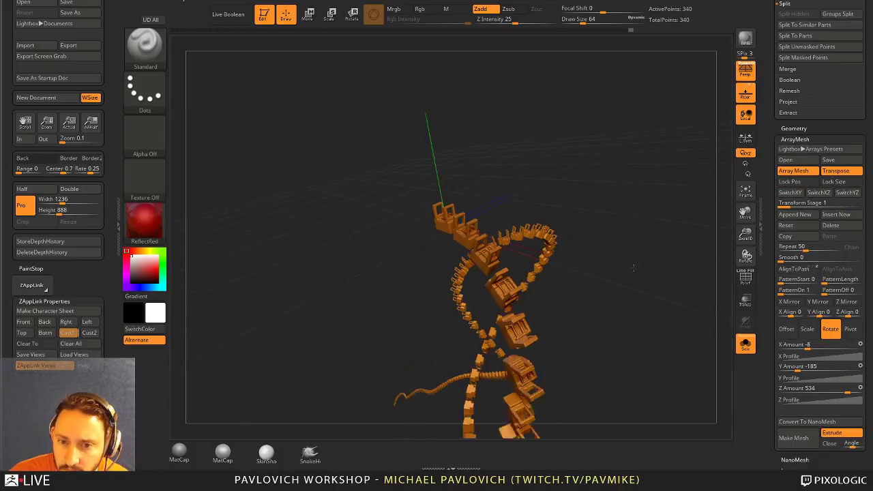
left_click_drag(550, 165, 620, 175)
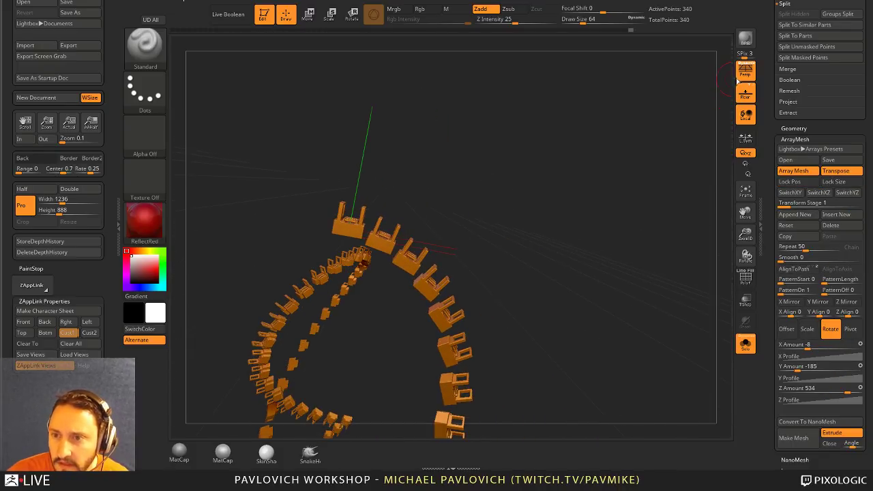
- Turn off perspective and switch the material to MatCap Pearl Cavity
left_click(739, 78)
left_click_drag(559, 127, 591, 183)
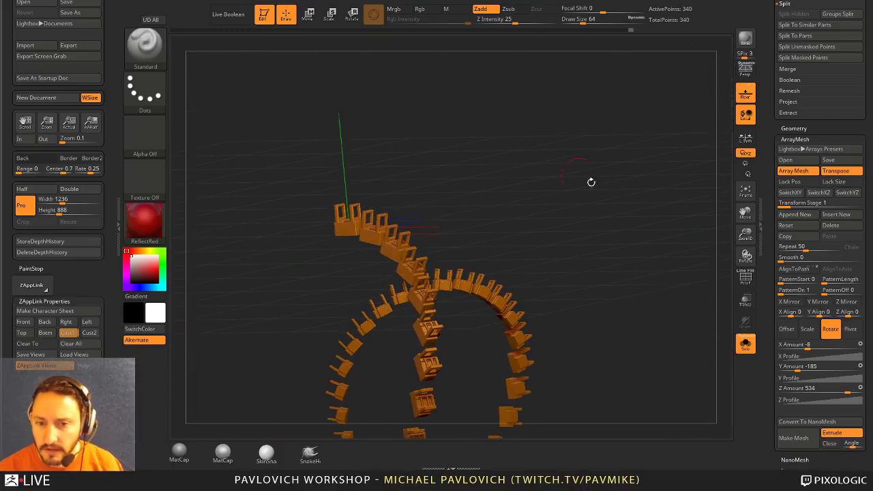
left_click(223, 451)
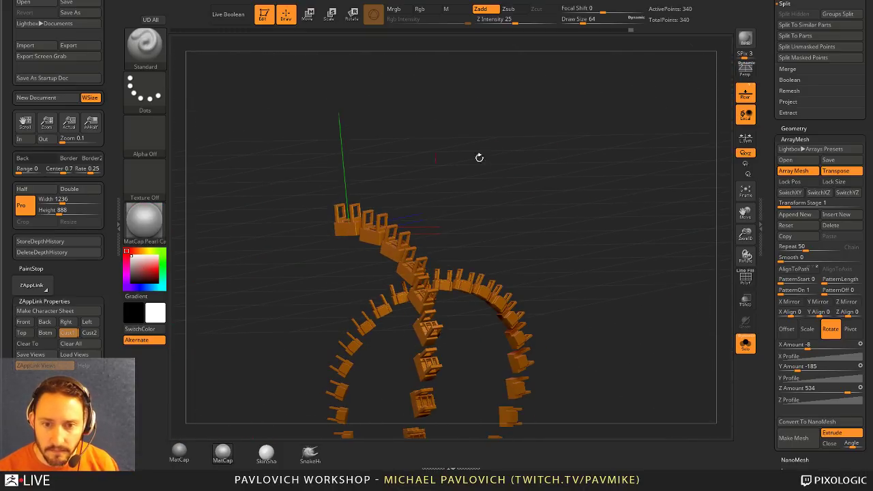
- Turn off polypaint on the cube_NewUVs1 subtool and display its polyframe for a close look at the first track piece
left_click_drag(477, 156, 727, 199)
left_click_drag(774, 177, 784, 229)
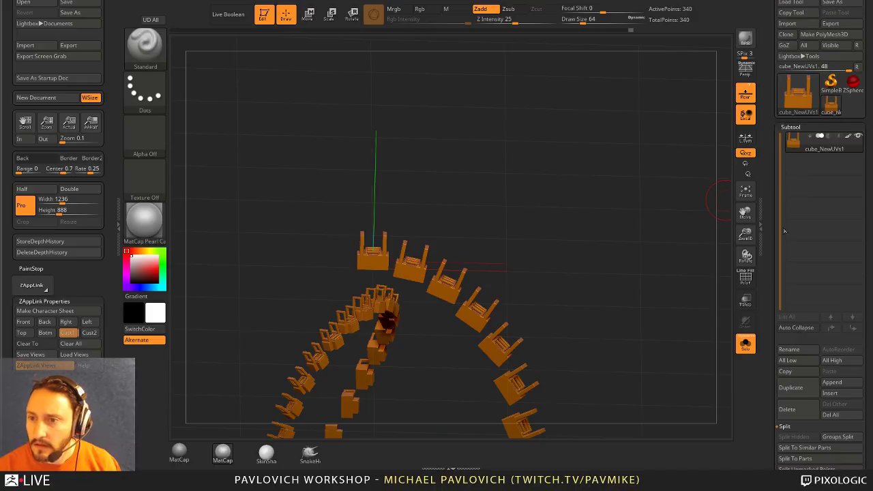
left_click(848, 138)
mouse_move(514, 157)
left_mouse_down("alt")
mouse_move(575, 186)
mouse_move(564, 188)
left_mouse_up("alt")
key("s")
left_click(745, 277)
left_click_drag(663, 215, 691, 302, "alt")
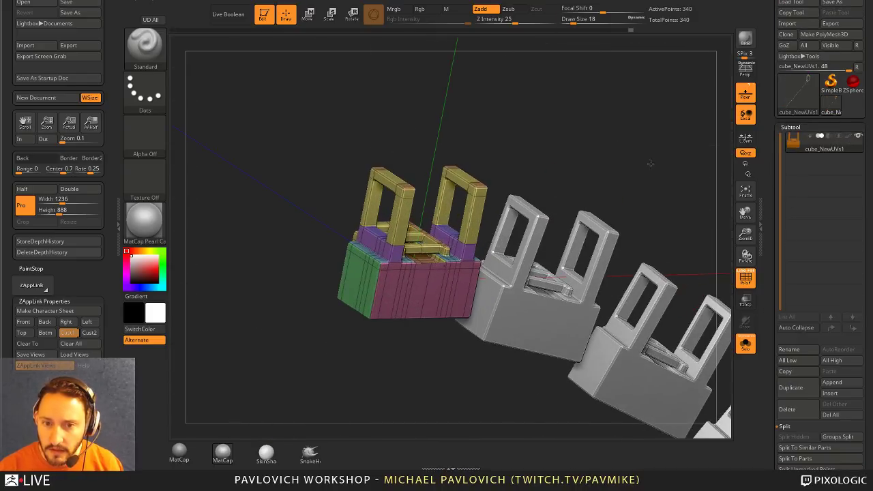
left_click_drag(650, 163, 452, 245)
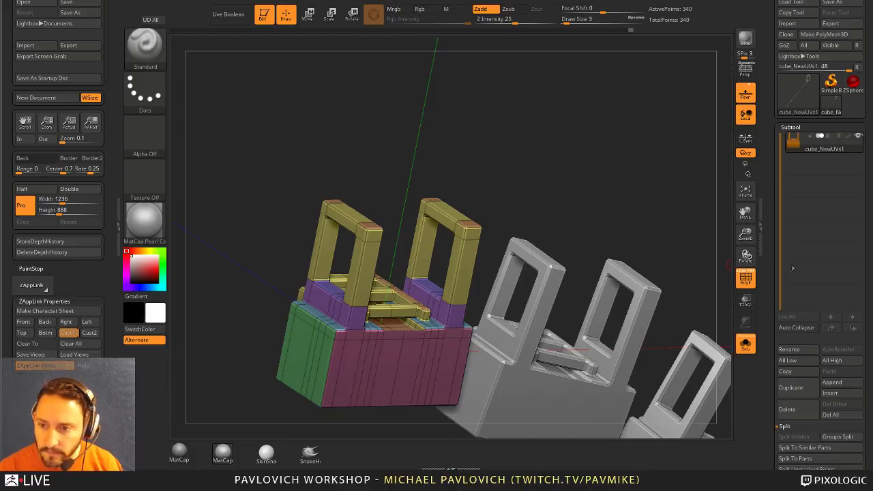
- Set the Dynamic Subdiv QGrid coverage of the track piece to 0.0085
left_click_drag(773, 263, 779, 203)
left_click(785, 231)
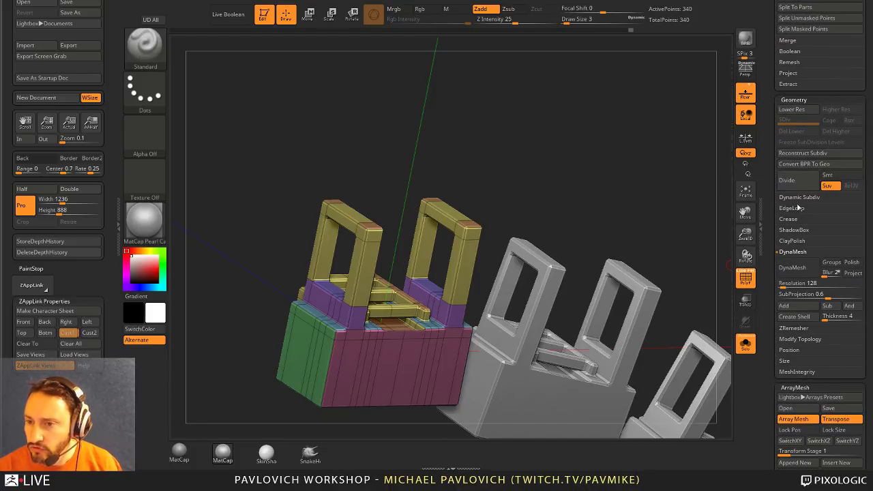
left_click(799, 197)
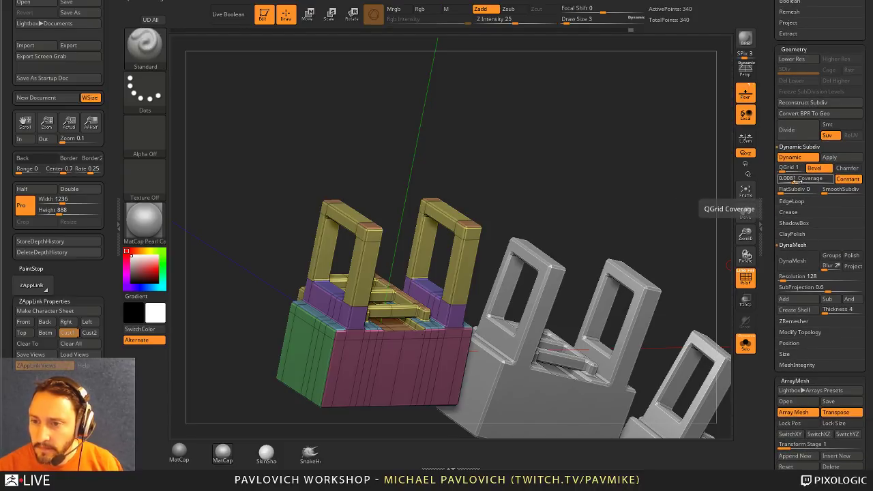
left_click_drag(796, 181, 795, 183)
left_click_drag(657, 171, 605, 138)
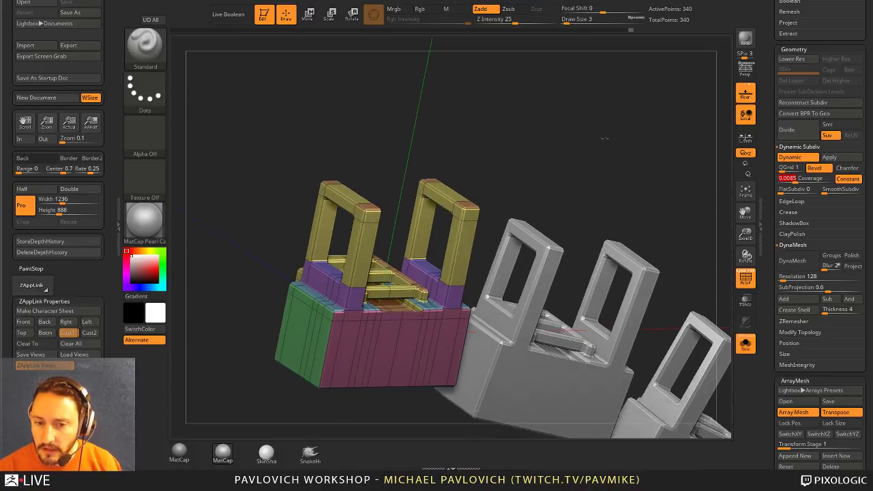
- With the ZModeler brush, extrude the block's large side panel outward and the tops of both upright frames upward
key("b")
key("z")
key("m")
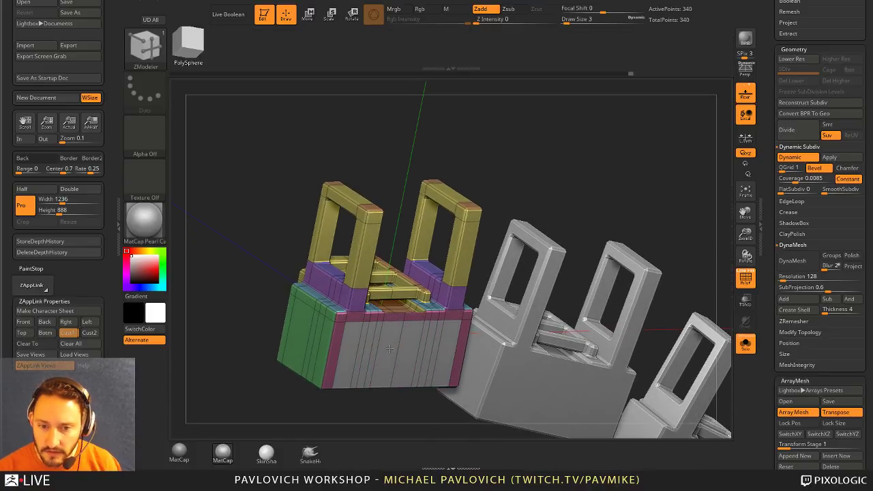
left_click_drag(395, 360, 431, 372)
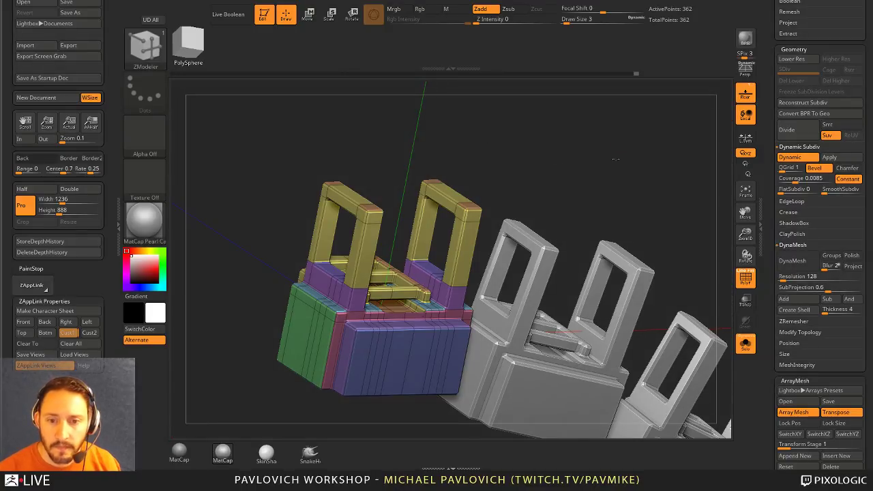
left_click_drag(615, 159, 528, 152)
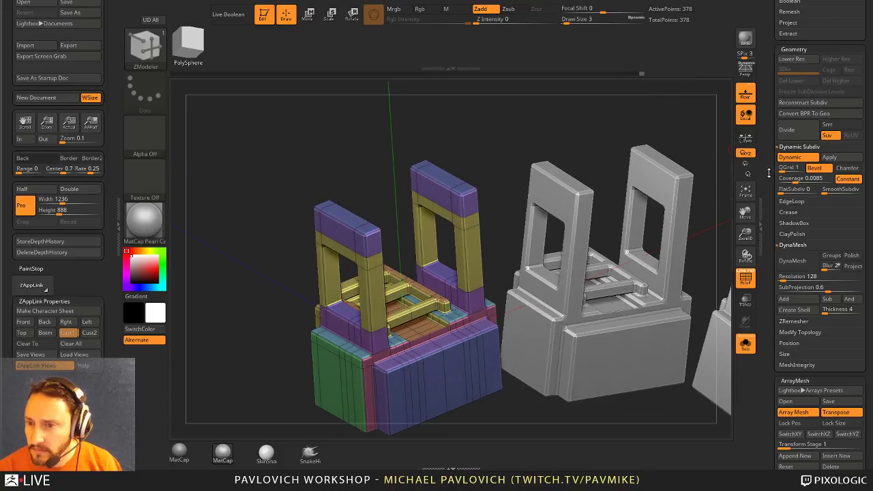
- Turn on Lock Pos and Lock Size for the array mesh, and extrude the upright frames' top faces higher
scroll(818, 170, "down", 5)
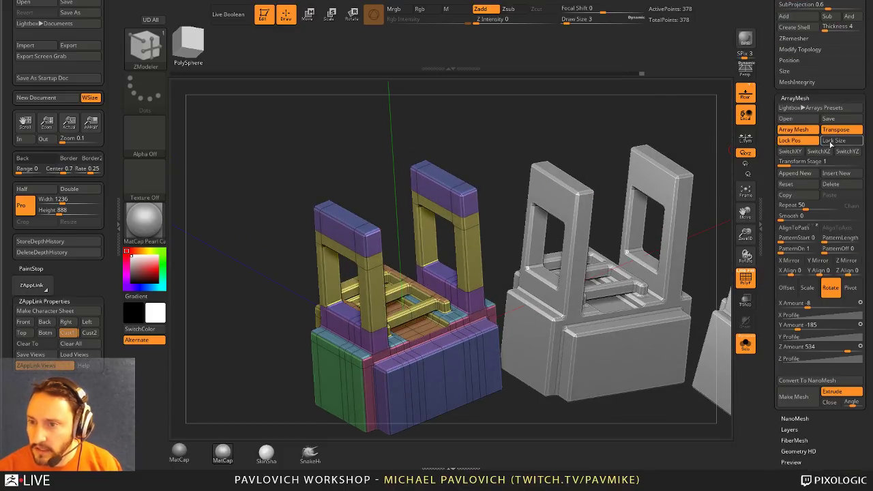
left_click(831, 141)
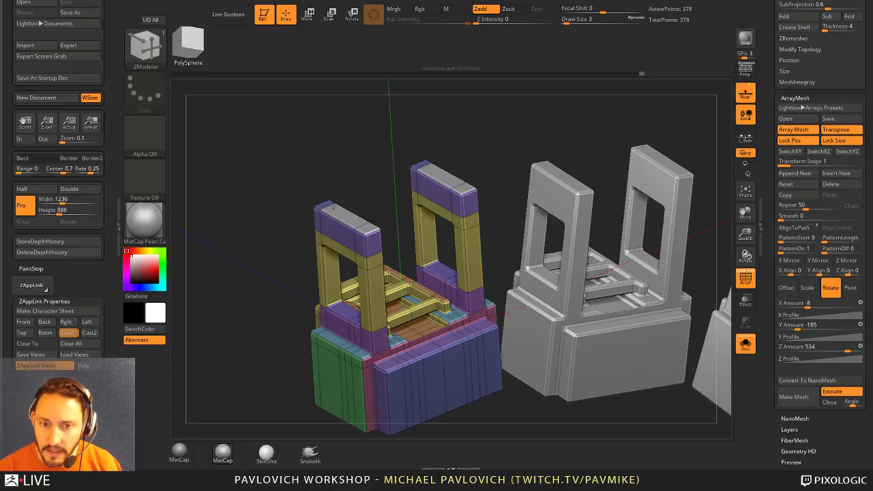
mouse_move(341, 215)
left_mouse_down()
mouse_move(339, 184)
mouse_move(339, 197)
left_mouse_up()
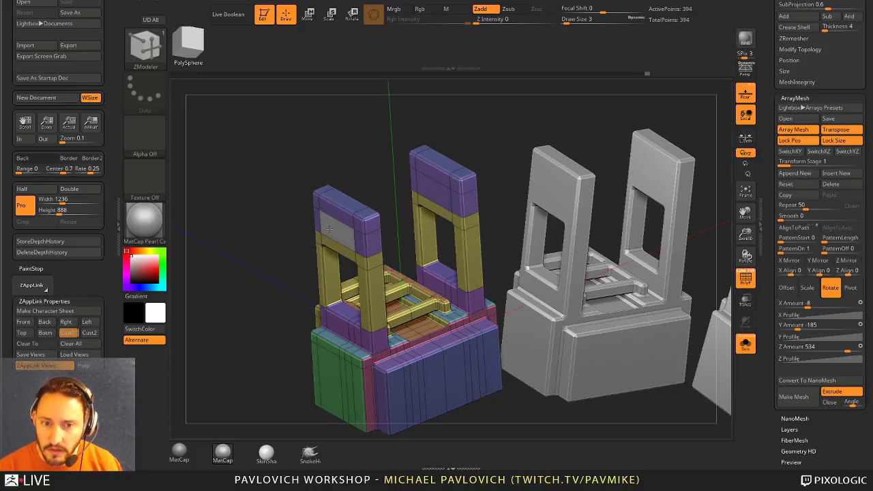
- Extrude arms outward from the upper faces of both upright frames and add a further extruded block at each arm's end
left_click_drag(328, 229, 360, 181)
left_click_drag(381, 151, 293, 266)
left_click(294, 266, "alt")
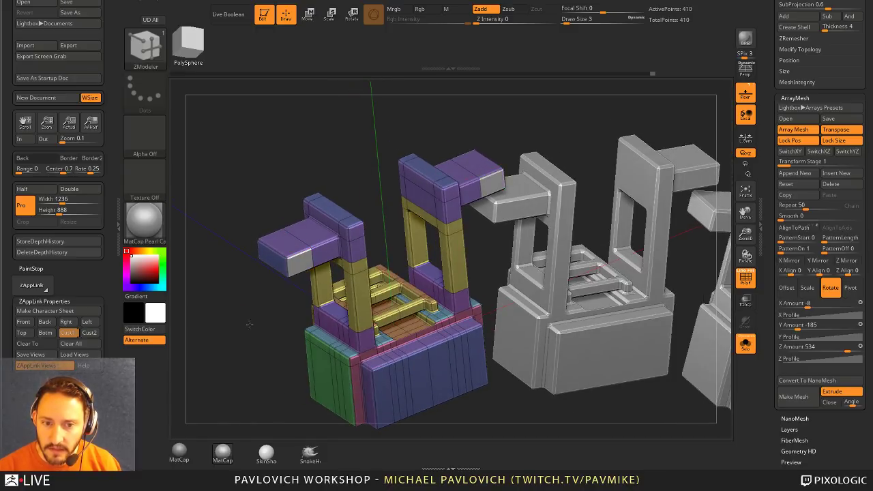
left_click_drag(250, 325, 259, 258)
left_click_drag(341, 255, 295, 269)
- Turn off Dynamic Subdiv and convert the source track piece to a DynaMesh at resolution 128
left_click_drag(492, 390, 403, 248)
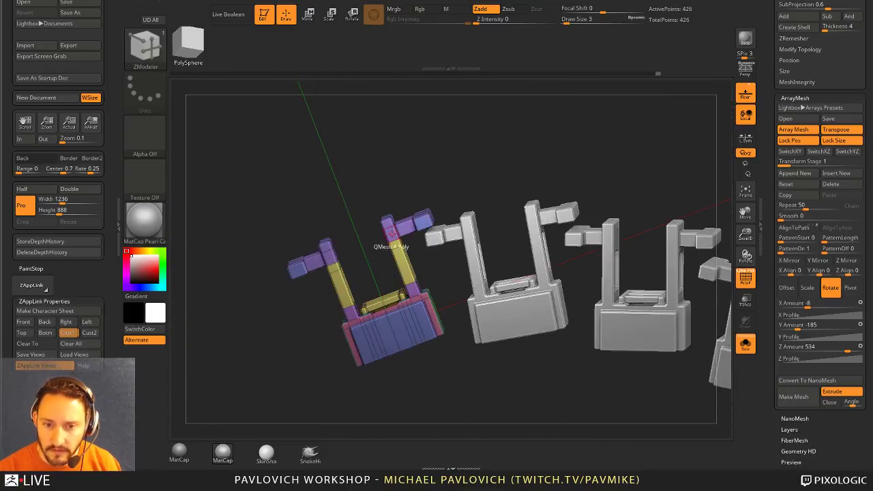
left_click_drag(436, 388, 364, 290)
left_click_drag(544, 232, 594, 165)
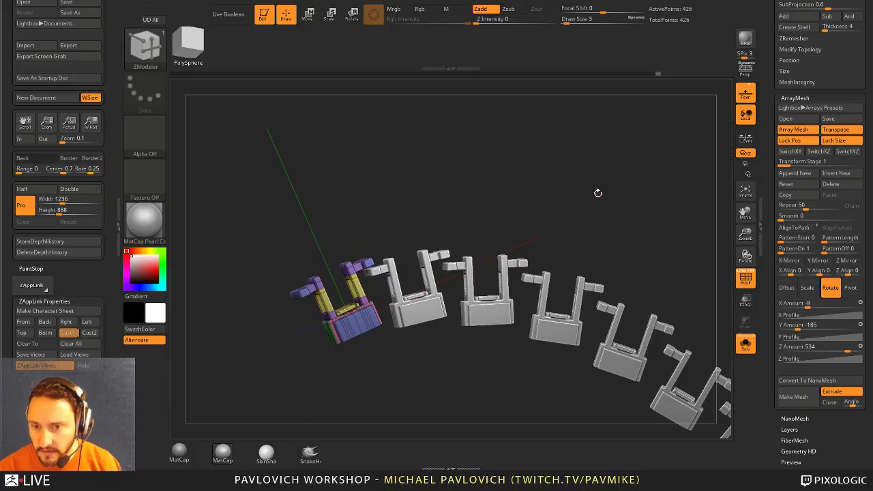
mouse_move(558, 146)
left_mouse_down()
mouse_move(538, 146)
mouse_move(546, 157)
left_mouse_up()
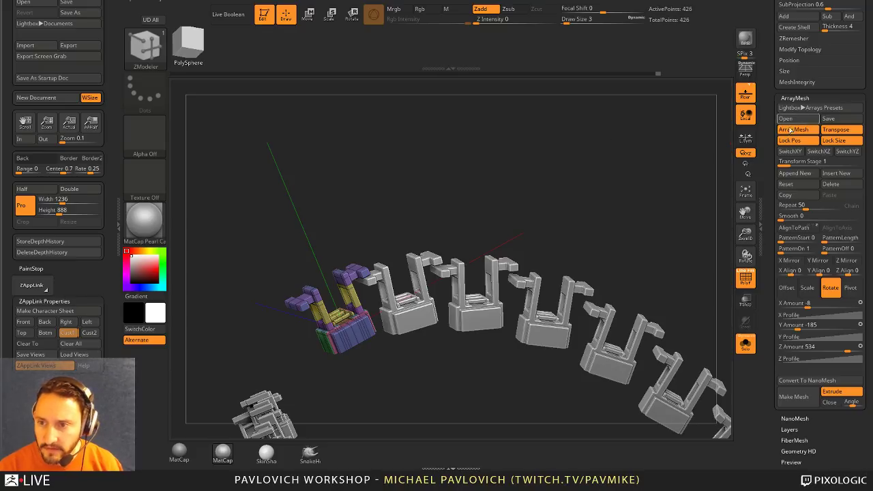
scroll(770, 174, "down", 1)
scroll(770, 174, "up", 10)
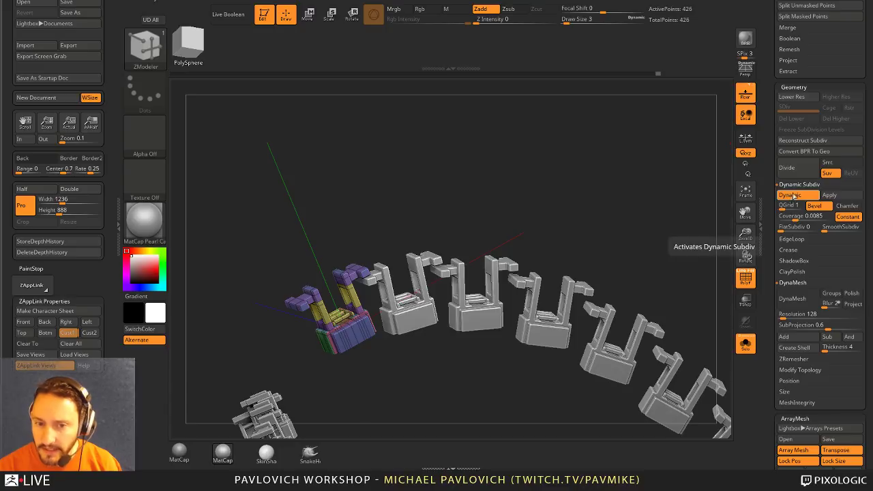
left_click(793, 197)
key("2")
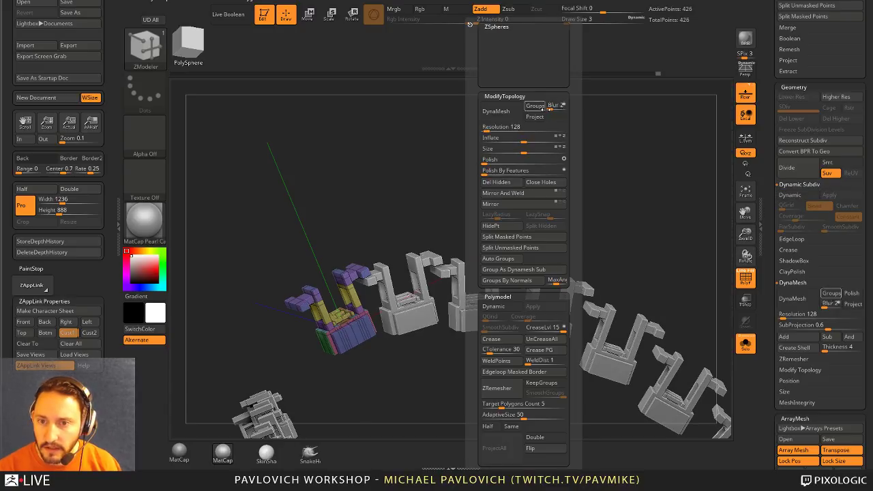
left_click(496, 110)
left_click_drag(454, 171, 477, 171)
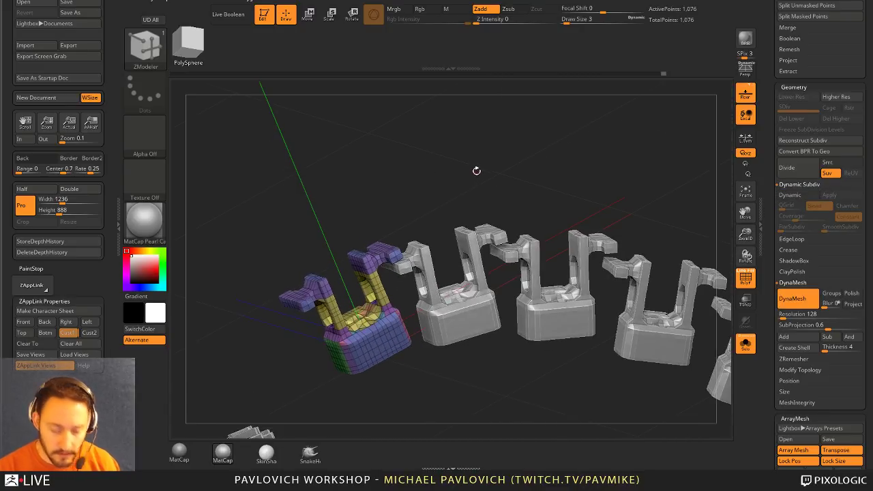
- Swell the source piece's uprights and base with the Inflate brush at draw size 90, and update the DynaMesh
key("b")
key("i")
key("n")
key("bracketleft")
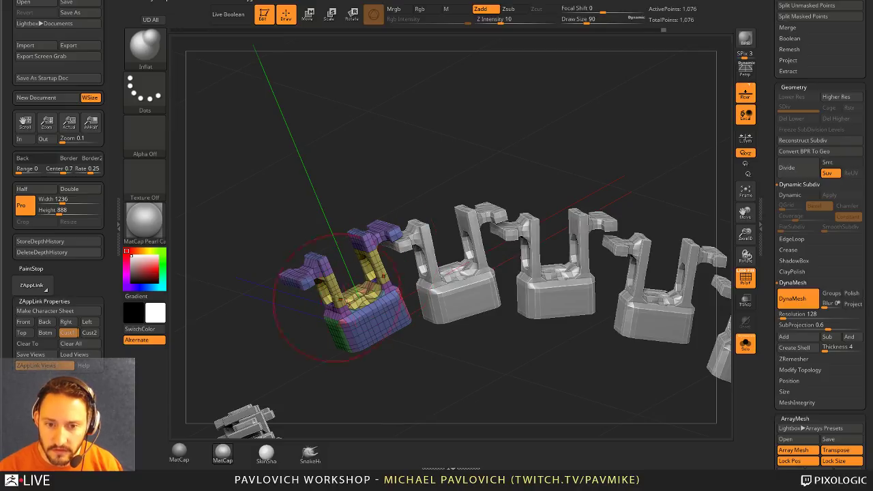
mouse_move(331, 296)
left_mouse_down()
mouse_move(328, 286)
mouse_move(337, 300)
left_mouse_up()
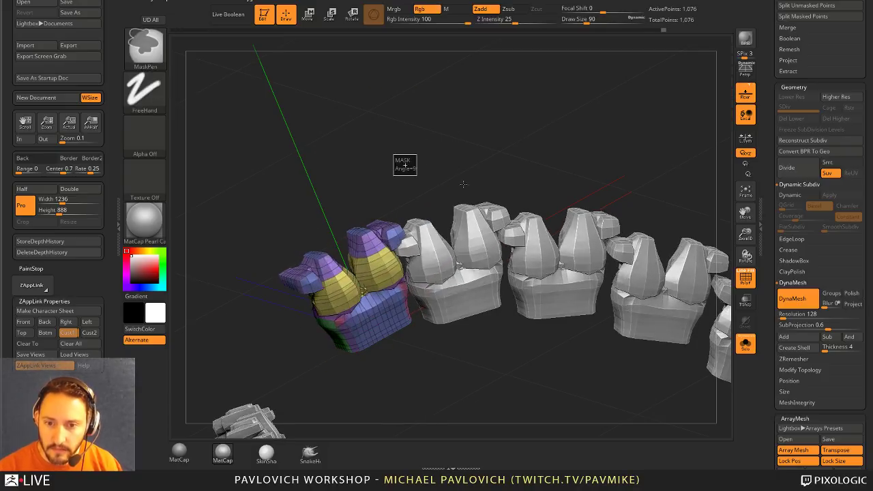
left_click_drag(403, 166, 421, 175, "ctrl")
- Adjust the array with the transform gizmo so its segments overlap like a tail, and undo the last gizmo adjustment
mouse_move(426, 171)
left_mouse_down()
mouse_move(471, 164)
mouse_move(477, 226)
mouse_move(431, 281)
mouse_move(385, 314)
mouse_move(374, 299)
mouse_move(378, 268)
mouse_move(407, 235)
left_mouse_up()
key("w")
mouse_move(463, 273)
left_mouse_down()
mouse_move(477, 257)
mouse_move(497, 146)
mouse_move(534, 107)
mouse_move(474, 128)
left_mouse_up()
key("q")
key("w")
left_click_drag(371, 202, 361, 228)
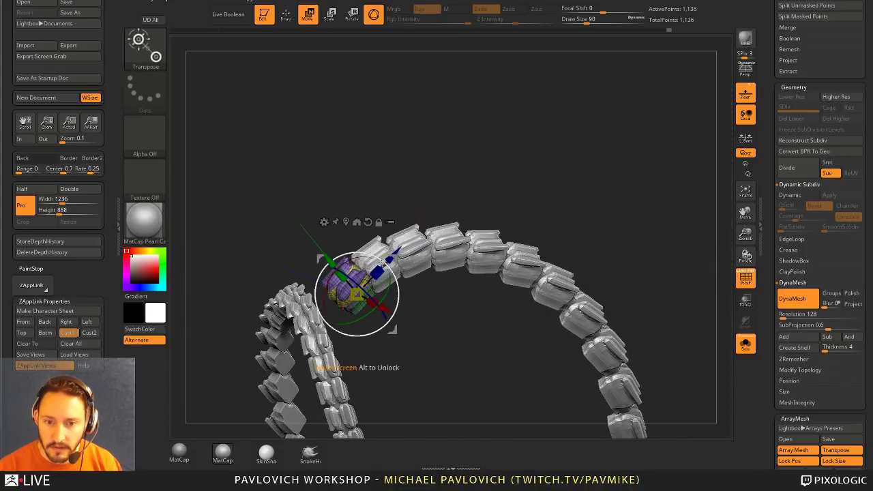
mouse_move(388, 305)
left_mouse_down()
mouse_move(382, 314)
mouse_move(409, 326)
left_mouse_up()
key("ctrl+z")
key("q")
- Switch to the browser to examine the alien tail reference images, and return to ZBrush
left_click_drag(534, 189, 558, 140)
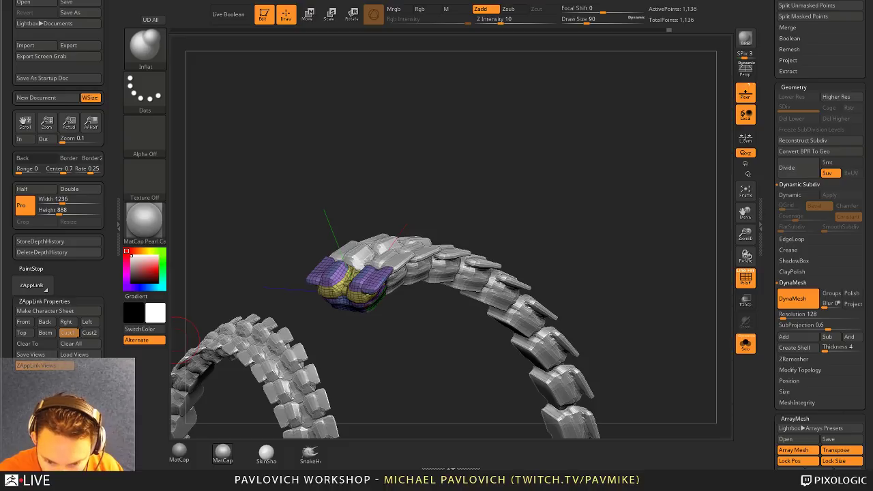
key("alt+Tab")
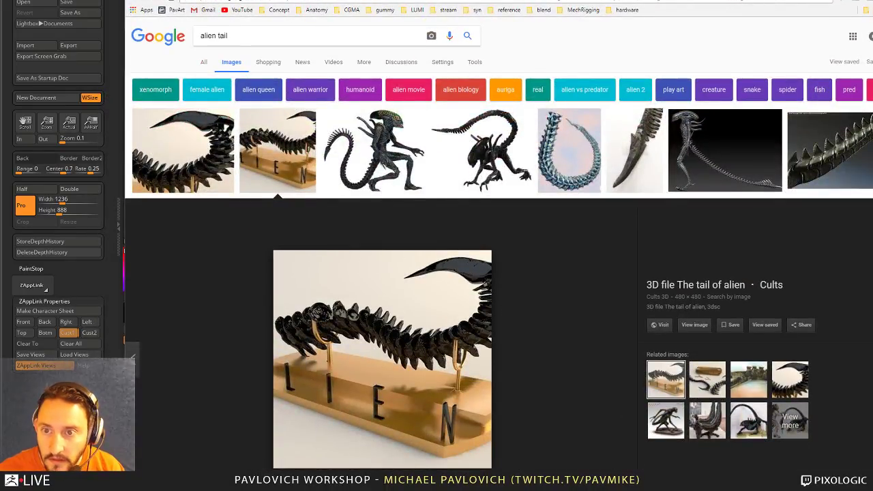
key("alt+Tab")
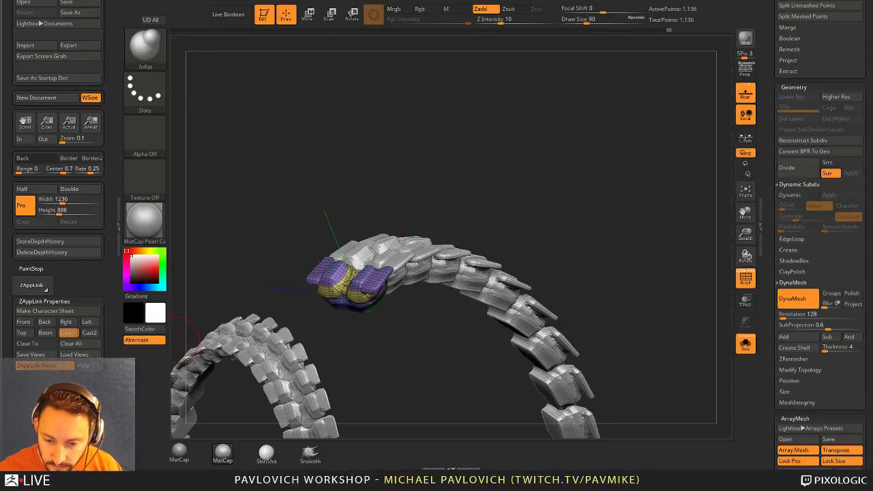
- Choose the IMM primitives brush and open its selection of insert meshes
left_click_drag(510, 118, 473, 186)
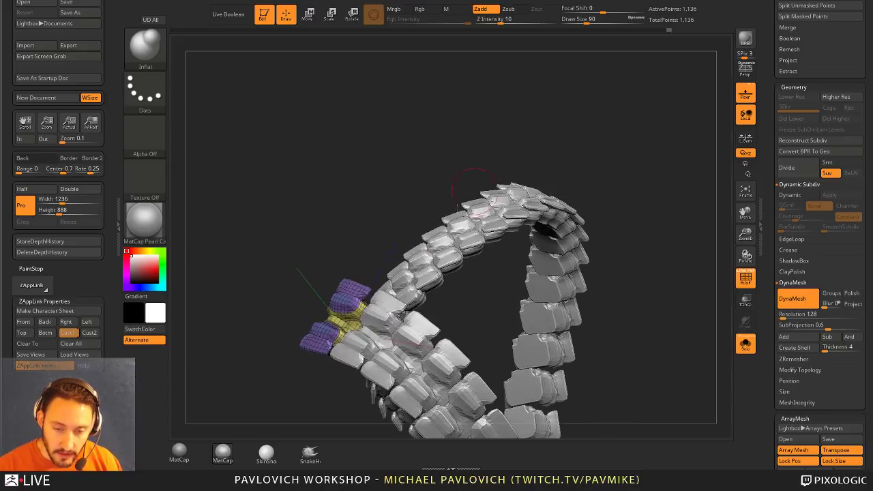
key("m")
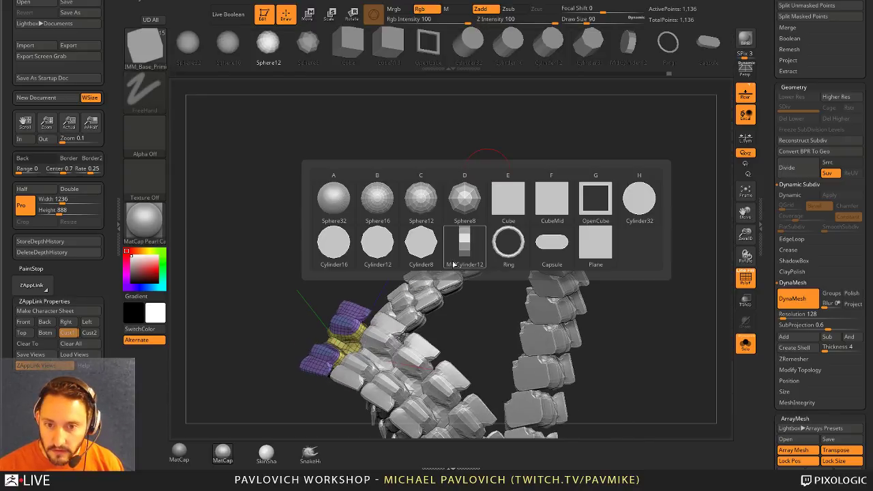
- Insert a CubeMid primitive onto the middle of the base segment, between its two side plates
left_click(552, 201)
left_click_drag(458, 158, 449, 236)
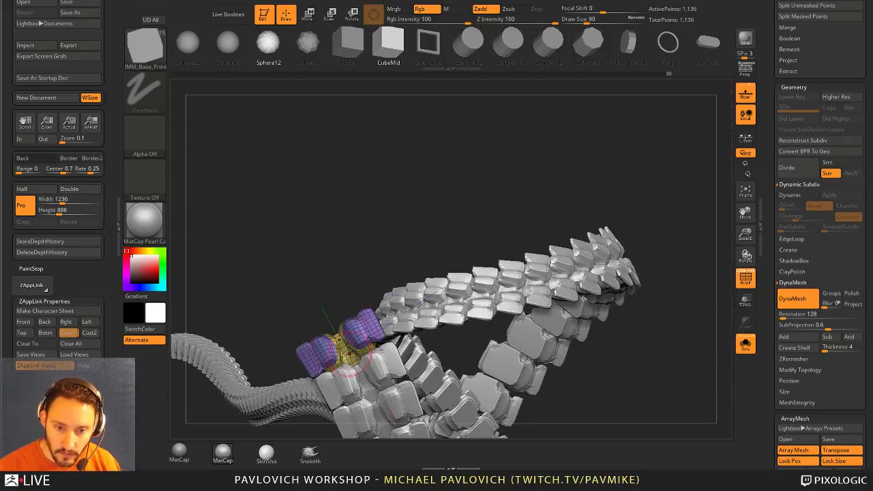
left_click_drag(334, 339, 332, 329)
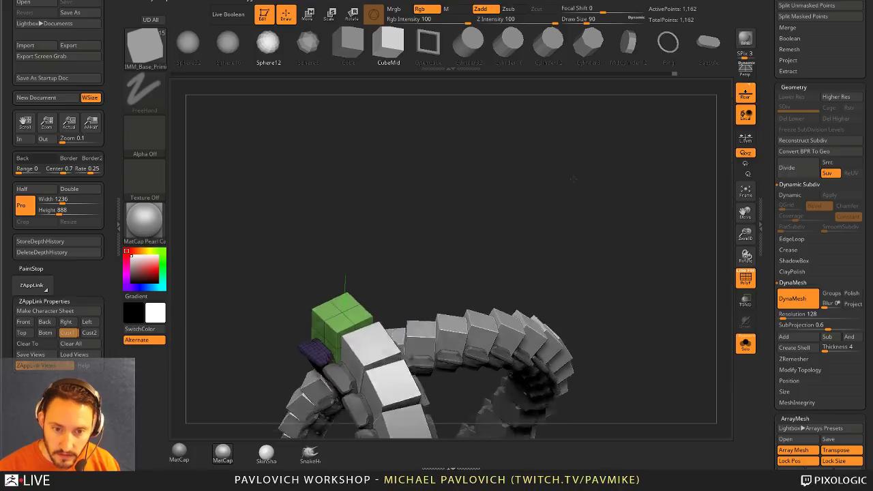
- Reshape the inserted cube into a thin upright fin rising from the middle of the segment
key("w")
mouse_move(382, 293)
left_mouse_down()
mouse_move(461, 283)
mouse_move(406, 222)
mouse_move(386, 218)
mouse_move(372, 229)
left_mouse_up()
key("q")
- Clear the mask, re-DynaMesh the segment to fuse the fin into it, and switch to the Standard brush
key("s")
left_click_drag(460, 224, 509, 265)
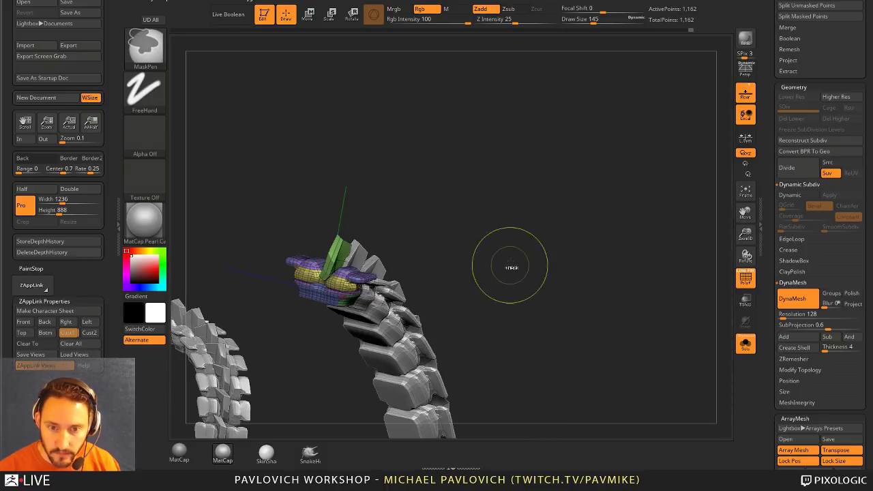
mouse_move(398, 164)
left_mouse_down()
mouse_move(518, 218)
mouse_move(489, 151)
mouse_move(444, 225)
mouse_move(487, 207)
mouse_move(519, 215)
mouse_move(521, 173)
mouse_move(531, 209)
left_mouse_up()
key("b")
key("s")
key("t")
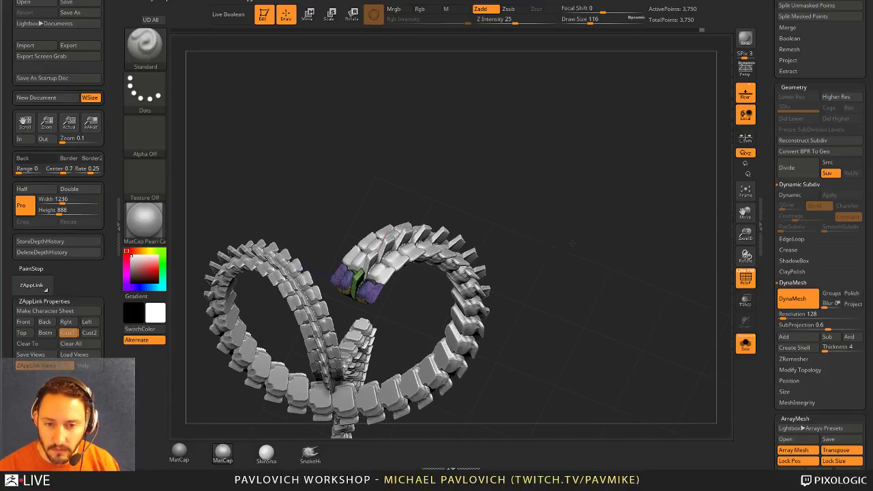
key("s")
left_click_drag(572, 243, 538, 235)
left_click(564, 236)
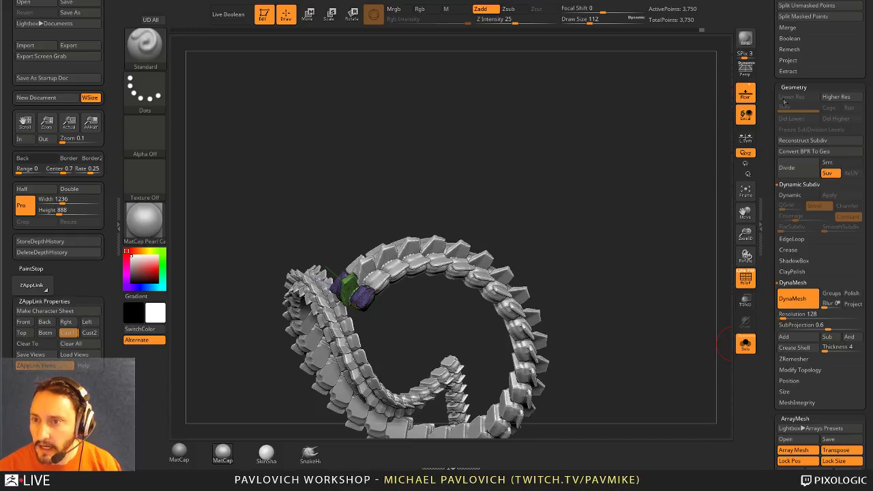
- Turn off Array Mesh so only the single base segment is displayed for editing
scroll(782, 101, "down", 5)
left_click(794, 170)
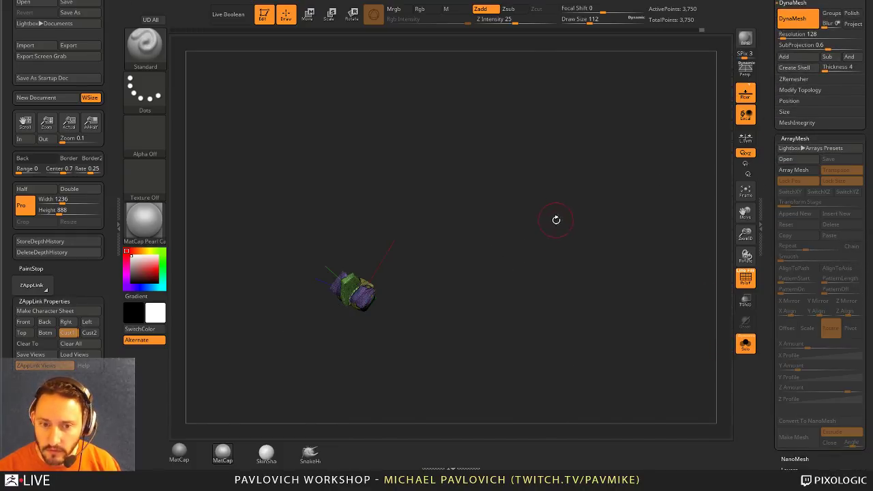
left_click_drag(555, 218, 561, 236)
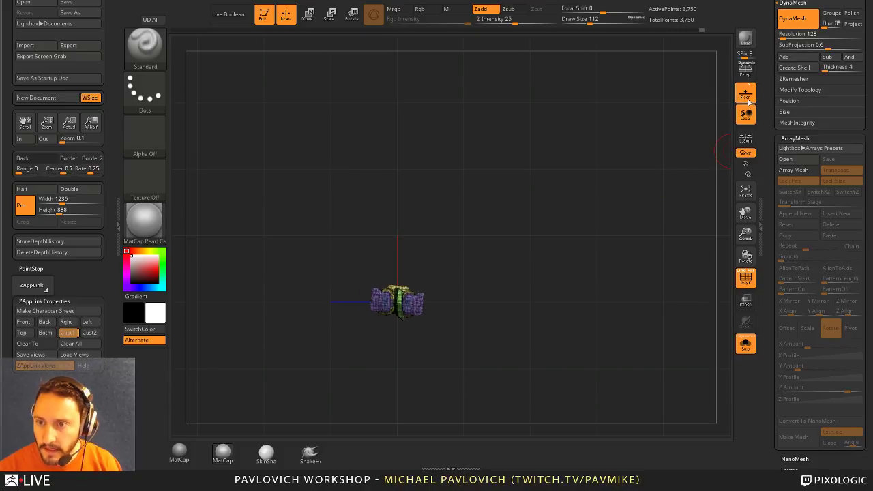
mouse_move(682, 116)
left_mouse_down()
mouse_move(324, 359)
mouse_move(498, 201)
mouse_move(446, 228)
mouse_move(586, 268)
mouse_move(520, 207)
left_mouse_up()
- Widen the segment sideways with the transform gizmo so its side plates spread further from the fin
key("w")
key("q")
key("w")
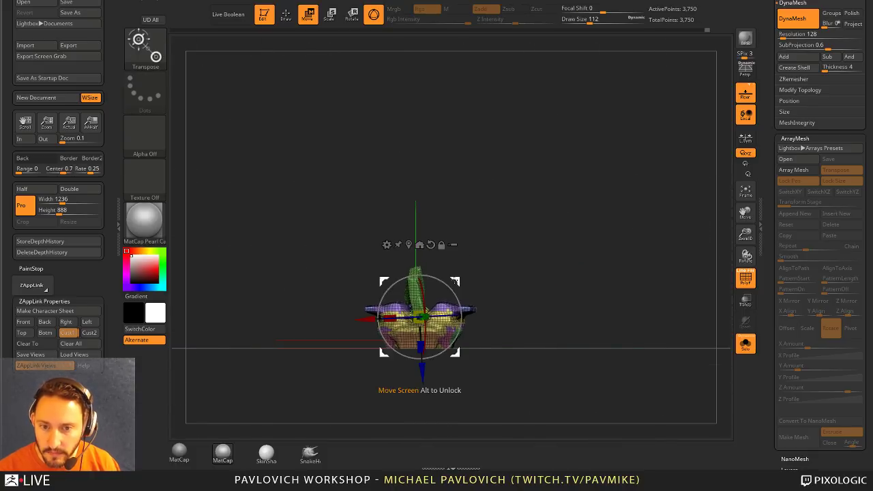
left_click_drag(436, 316, 438, 317)
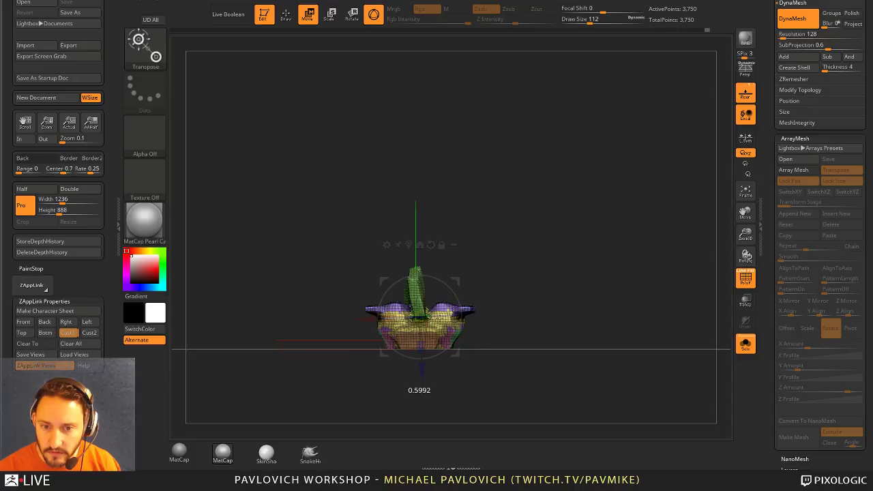
key("q")
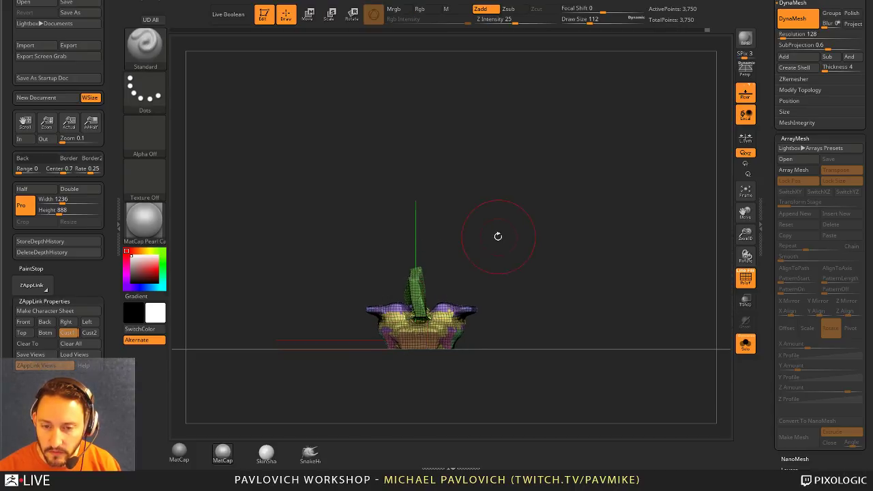
key("w")
left_click_drag(418, 315, 442, 311)
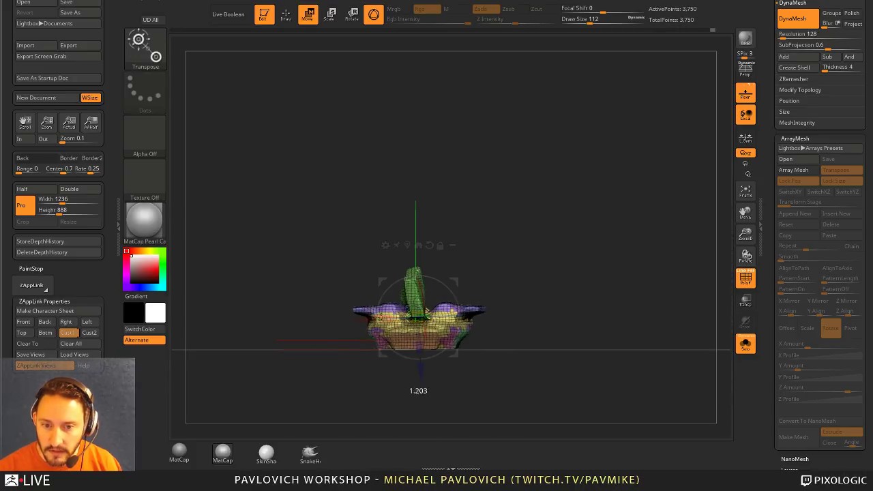
left_click_drag(384, 315, 375, 316)
left_click_drag(458, 280, 458, 280)
key("q")
- Mirror and weld the segment to make it symmetrical, and hide its polygroup wireframe
key("1")
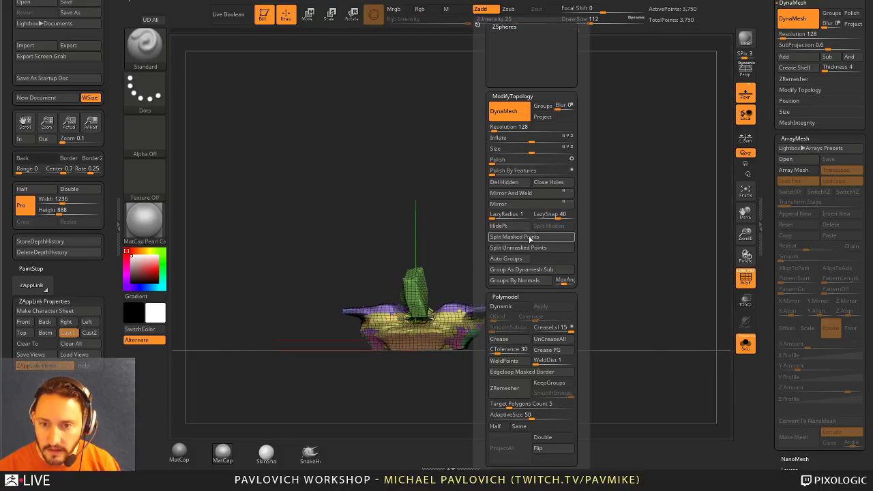
key("1")
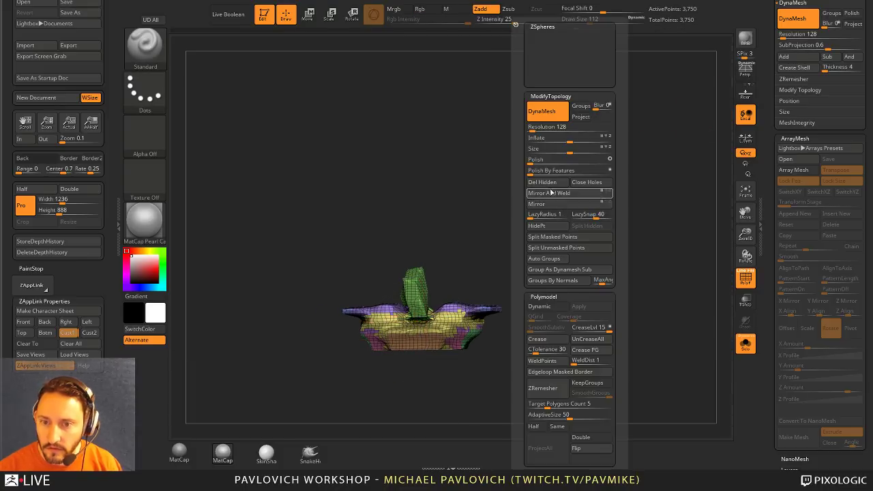
left_click(552, 193)
left_click_drag(530, 197, 443, 306)
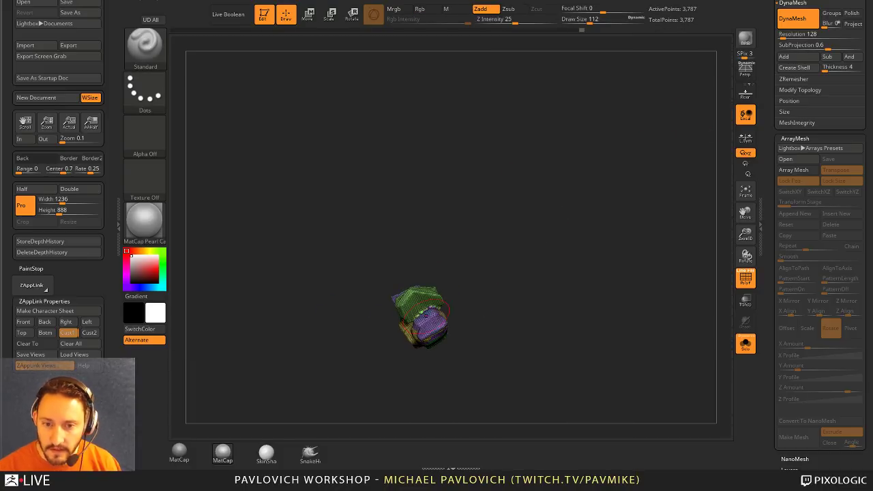
left_click_drag(511, 285, 758, 285)
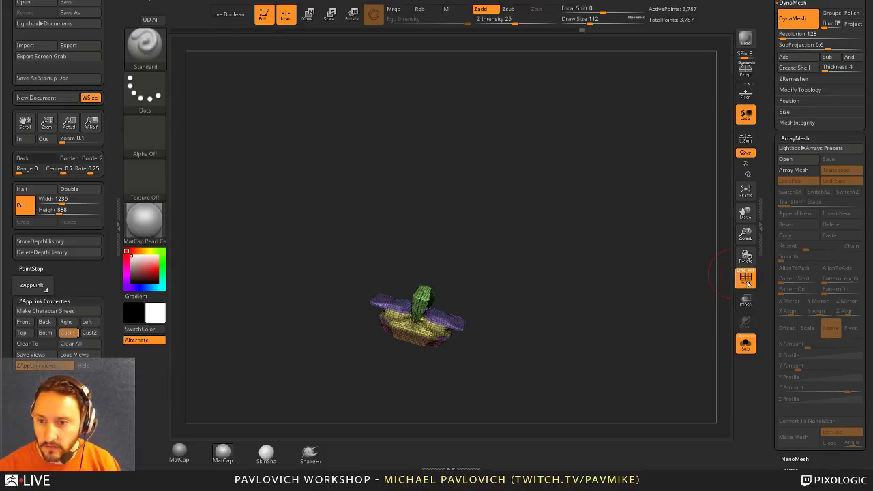
left_click(747, 284)
mouse_move(553, 252)
left_mouse_down()
mouse_move(565, 269)
mouse_move(559, 205)
mouse_move(567, 235)
left_mouse_up()
- Select the Clay brush, set the DynaMesh resolution to 176, and re-DynaMesh the segment
key("b")
key("c")
key("l")
key("space")
left_click_drag(530, 129, 531, 129)
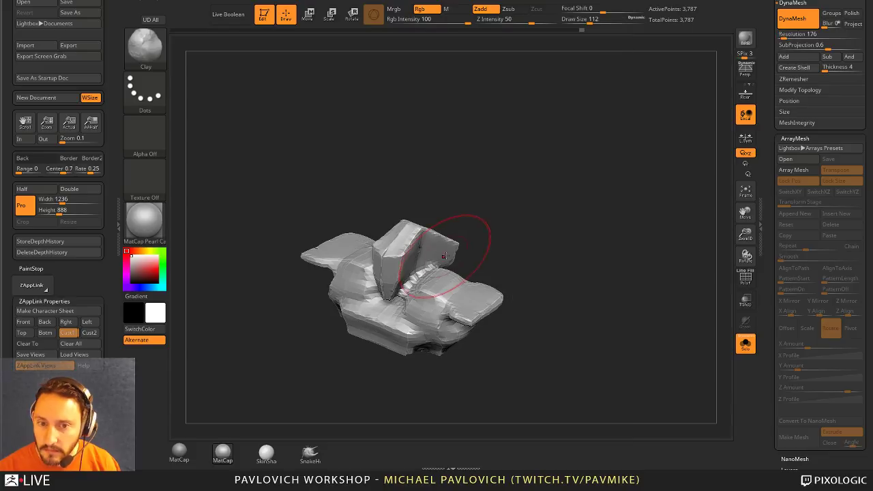
left_click_drag(518, 218, 545, 235, "ctrl")
- Sculpt the crease between the fin and the side plate with the Clay brush
mouse_move(556, 221)
left_mouse_down("alt")
mouse_move(565, 195)
mouse_move(552, 221)
left_mouse_up("alt")
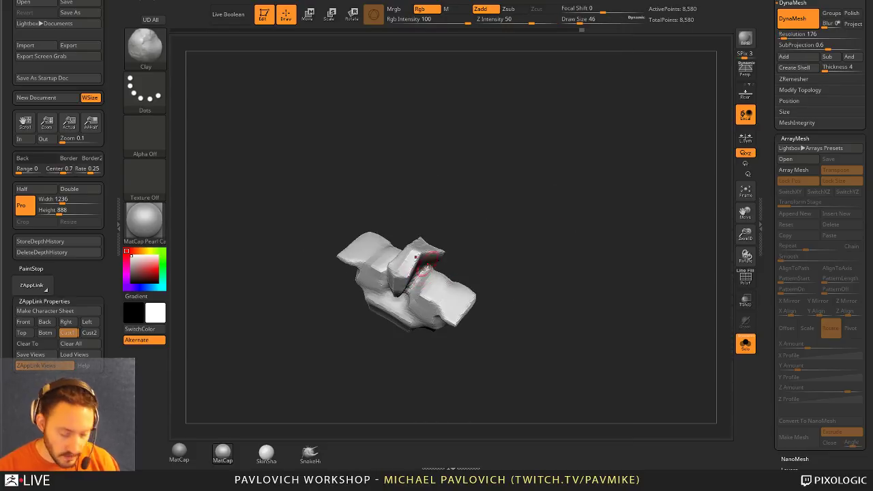
left_click_drag(425, 266, 439, 271)
key("b")
key("s")
key("t")
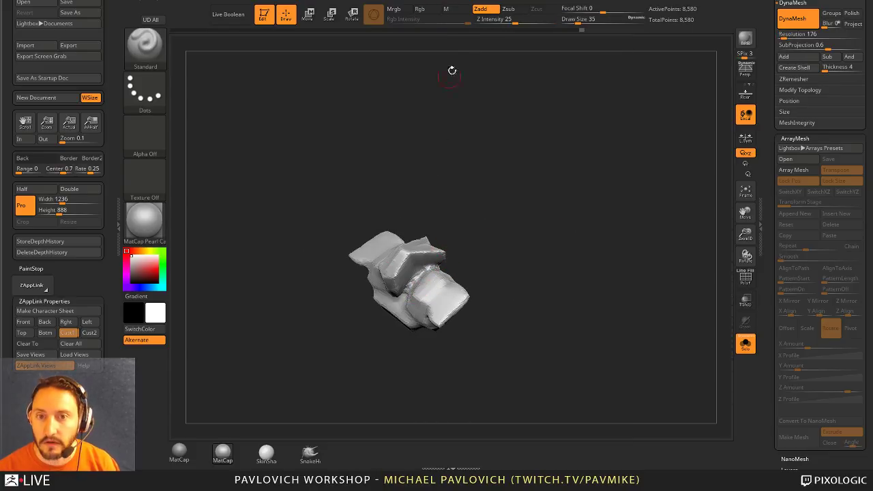
mouse_move(458, 1)
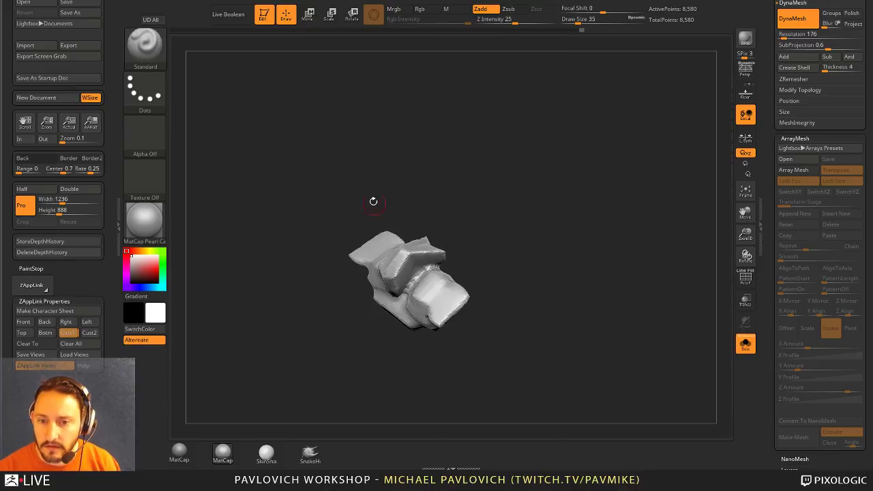
- Build up rounded volume beside the fin with the Clay brush and re-DynaMesh the segment
left_click_drag(490, 206, 470, 177)
key("b")
key("c")
key("l")
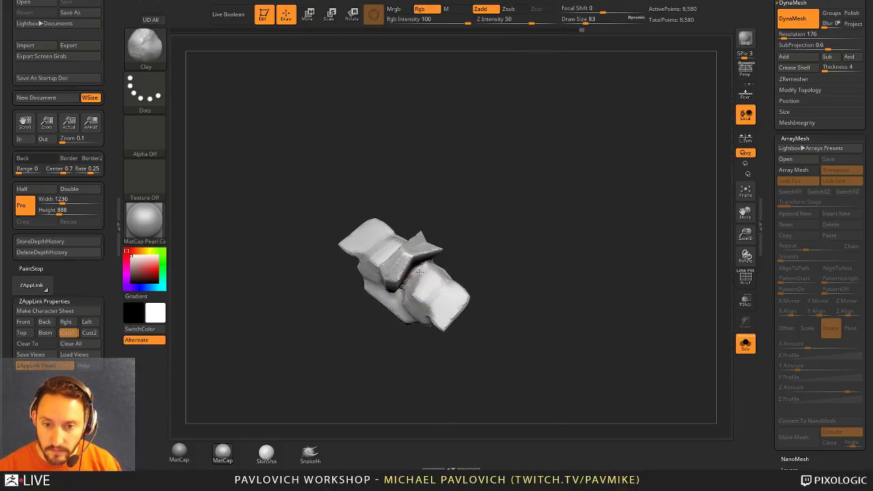
left_click_drag(458, 257, 415, 266)
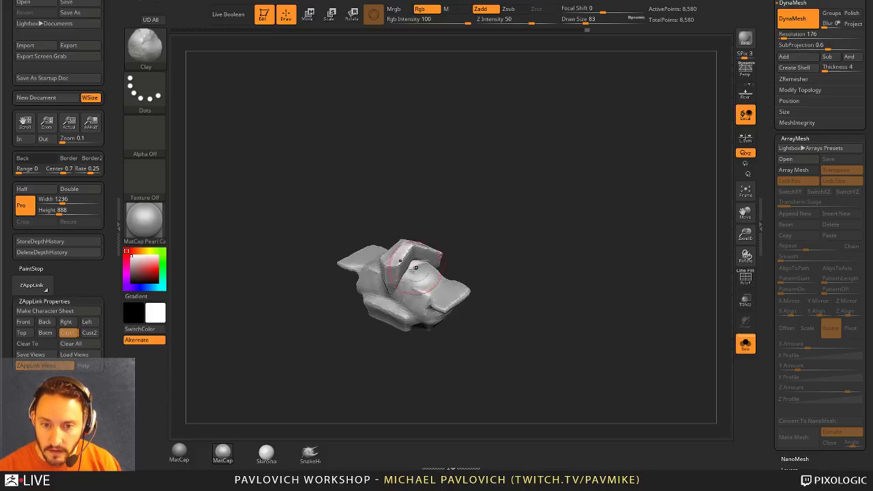
left_click_drag(476, 203, 477, 235, "ctrl")
- Carve creases into the rounded shoulder beside the fin with the DamStandard brush and smooth them
right_click_drag(417, 295, 430, 265)
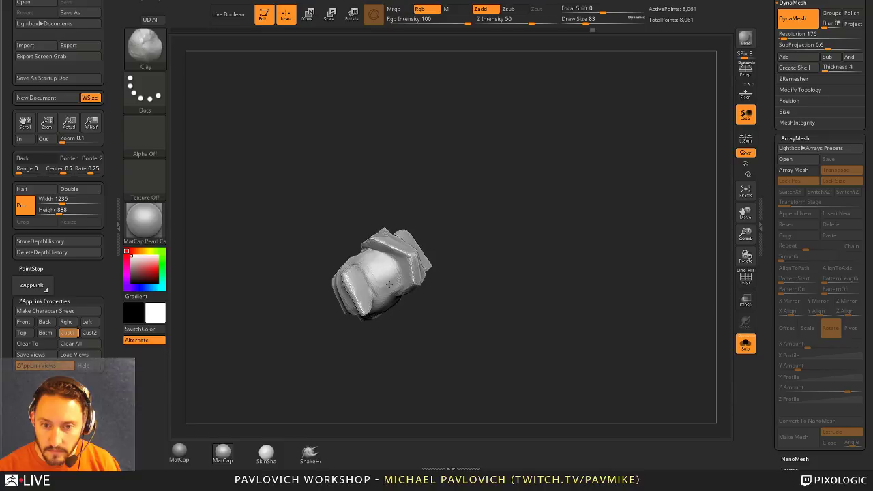
key("b")
key("d")
key("s")
right_click_drag(477, 232, 424, 272)
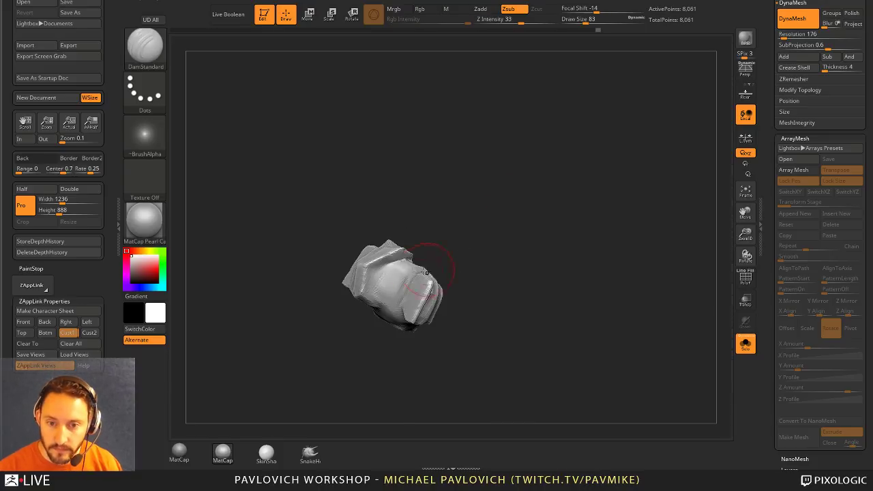
mouse_move(382, 225)
right_mouse_down()
mouse_move(399, 220)
mouse_move(356, 281)
right_mouse_up()
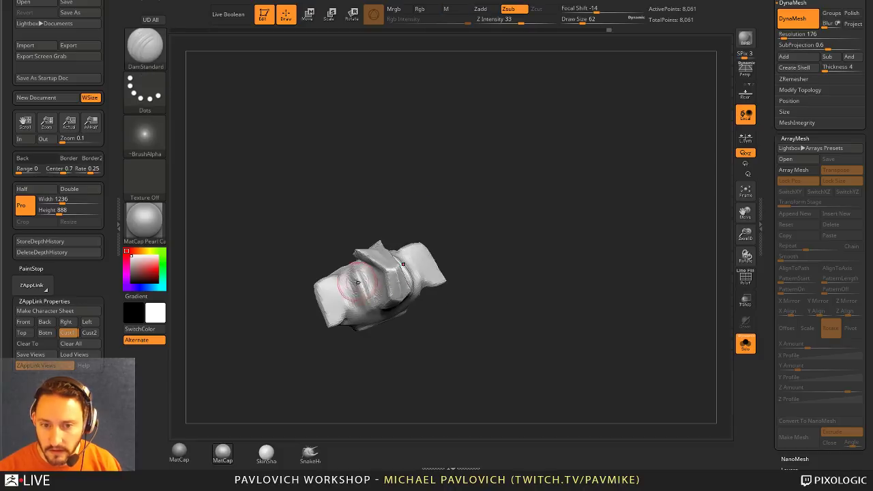
left_click_drag(355, 272, 364, 294, "shift")
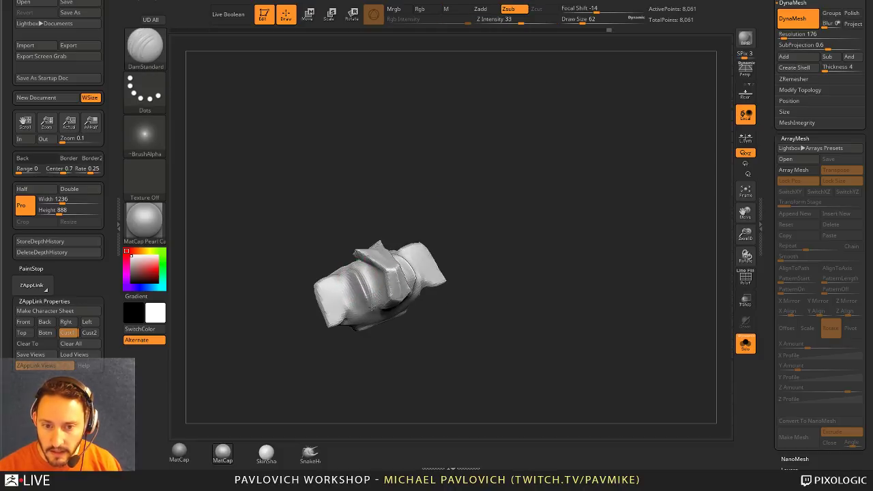
- Carve a broad curved groove down the side lobe between the fin and the side plate
mouse_move(364, 294)
right_mouse_down()
mouse_move(439, 195)
mouse_move(439, 259)
mouse_move(409, 296)
right_mouse_up()
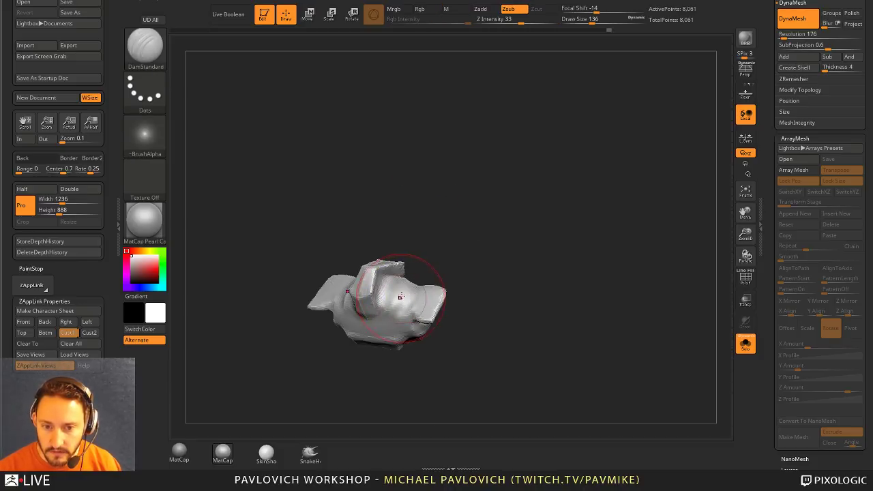
left_click_drag(400, 297, 394, 318)
right_click_drag(435, 245, 405, 285)
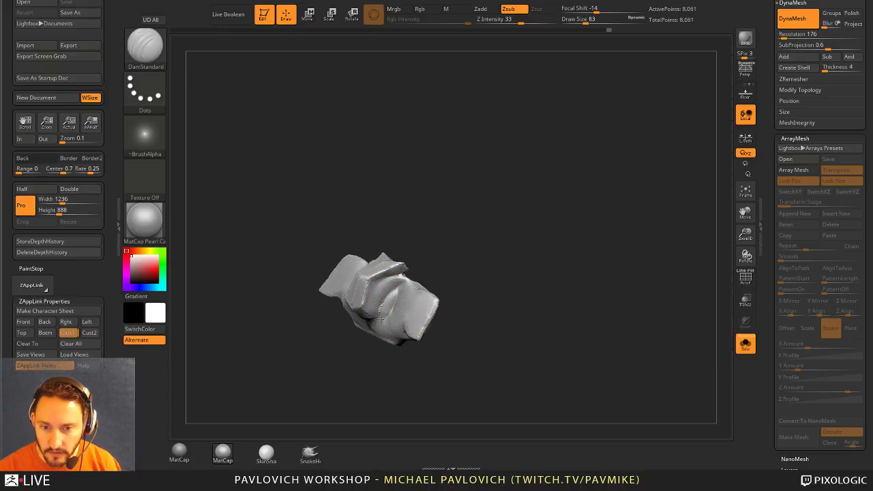
right_click_drag(380, 319, 455, 242)
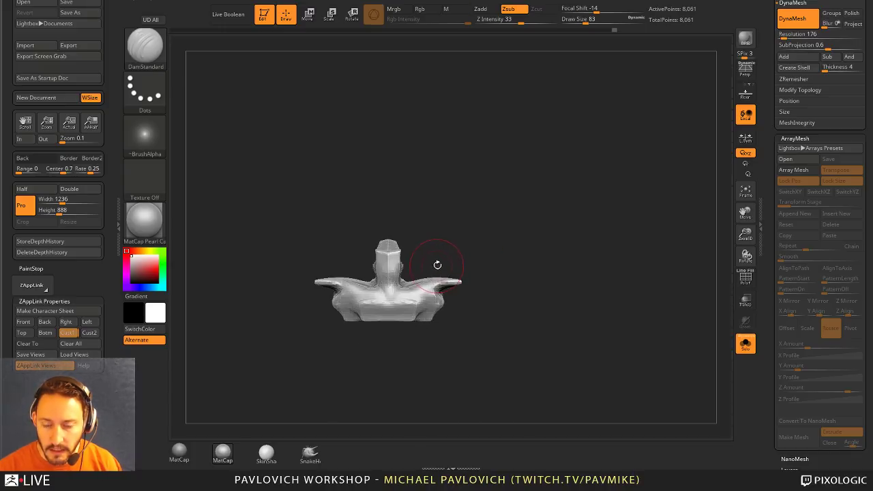
right_click_drag(433, 294, 525, 279)
- Reduce the brush size and turn Array Mesh back on for the sculpted segment
key("s")
left_click_drag(526, 279, 508, 276)
right_click_drag(508, 276, 454, 281)
right_click_drag(632, 364, 683, 203)
left_click(791, 170)
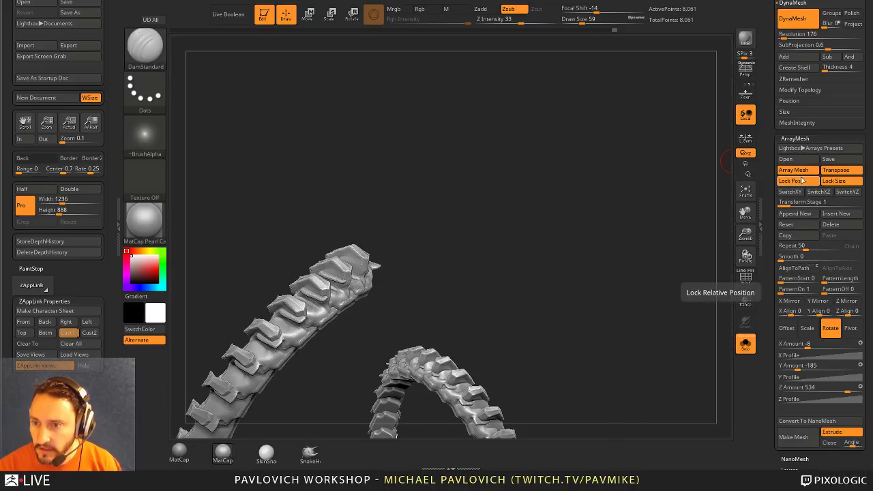
- Delete the existing stages from the Array Mesh
scroll(777, 167, "down", 3)
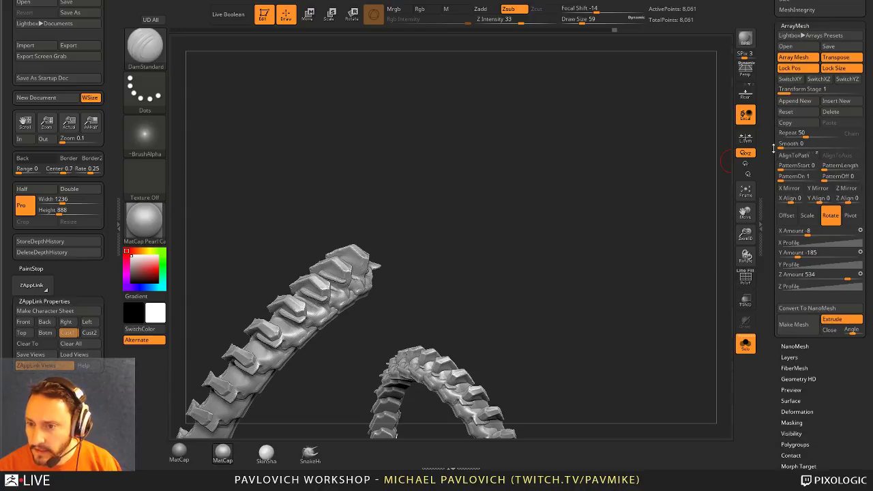
scroll(778, 150, "up", 1)
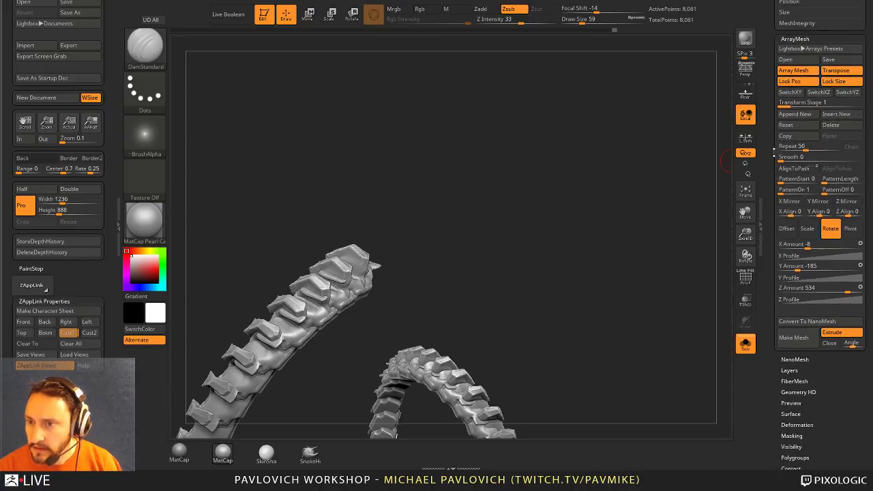
left_click(833, 139)
left_click(835, 139)
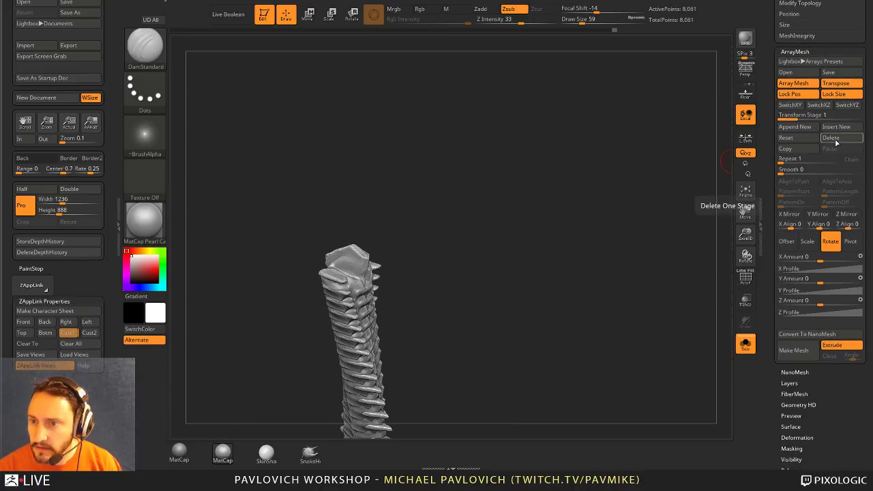
left_click(835, 139)
left_click(835, 140)
- Set the array's Y rotation amount to 3
right_click_drag(597, 231, 618, 203, "ctrl")
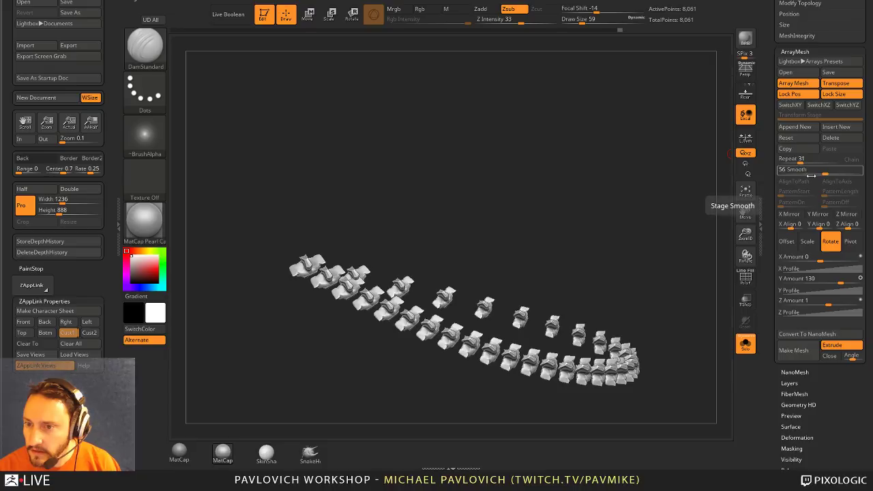
left_click(831, 279)
type("3")
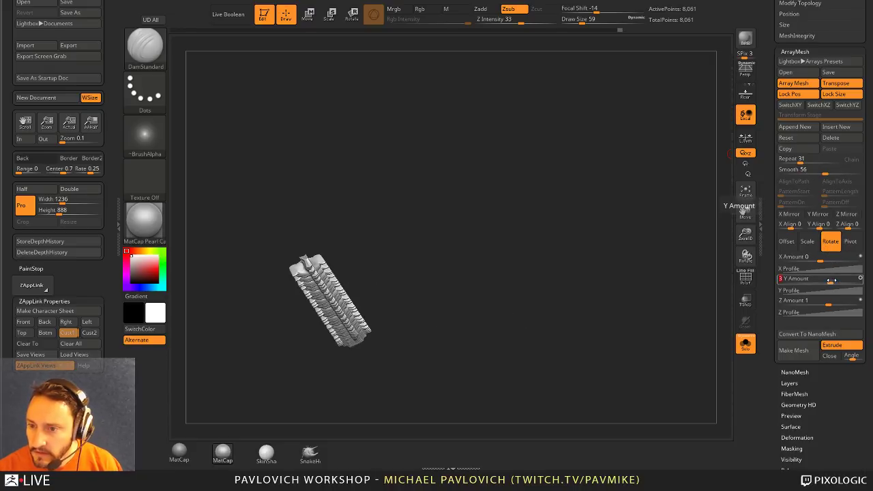
key("Return")
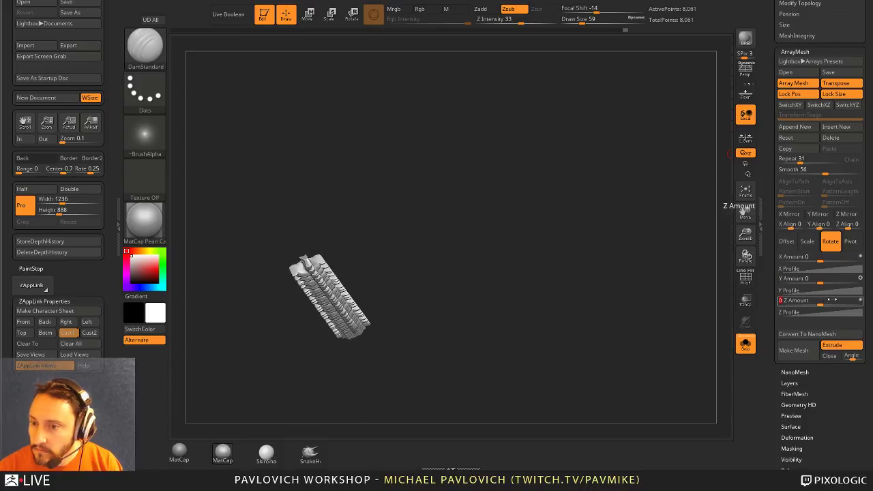
- Set the array's X, Y and Z pivot amounts to 0
left_click(850, 242)
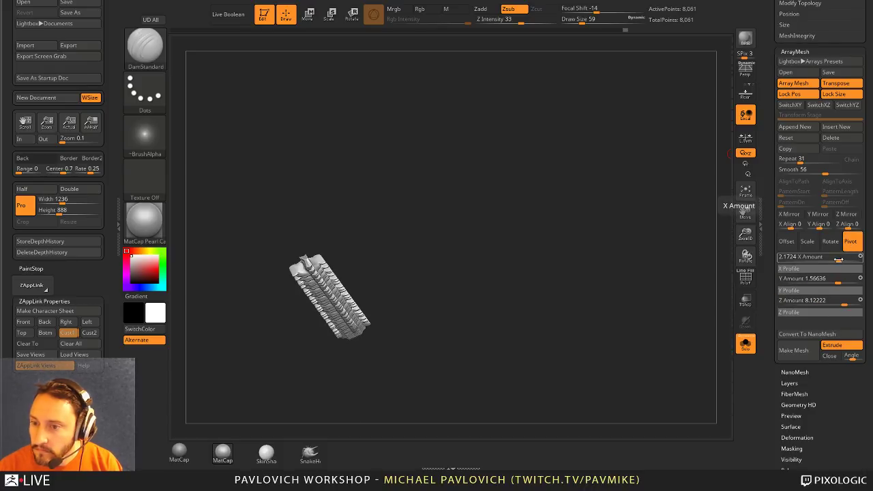
left_click(837, 259)
type("0")
left_click(837, 280)
type("0")
left_click(836, 301)
type("0")
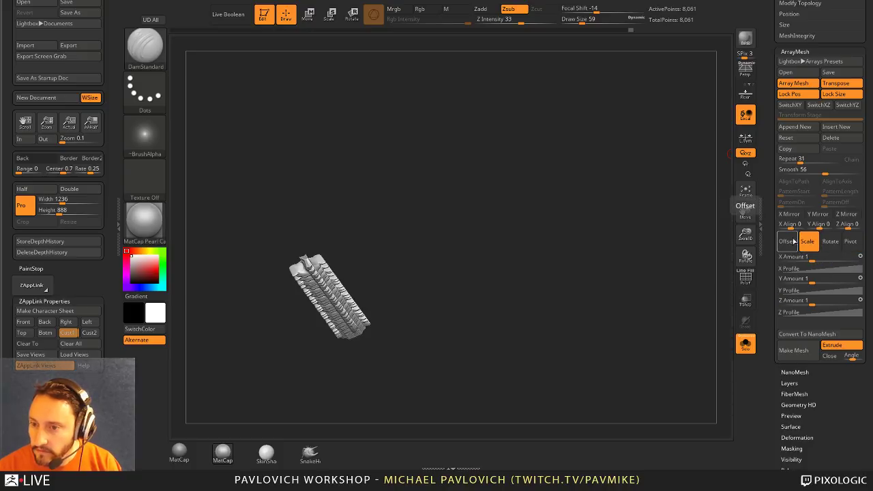
- Set the array's Y and Z offset amounts to 0
left_click(786, 241)
left_click(836, 280)
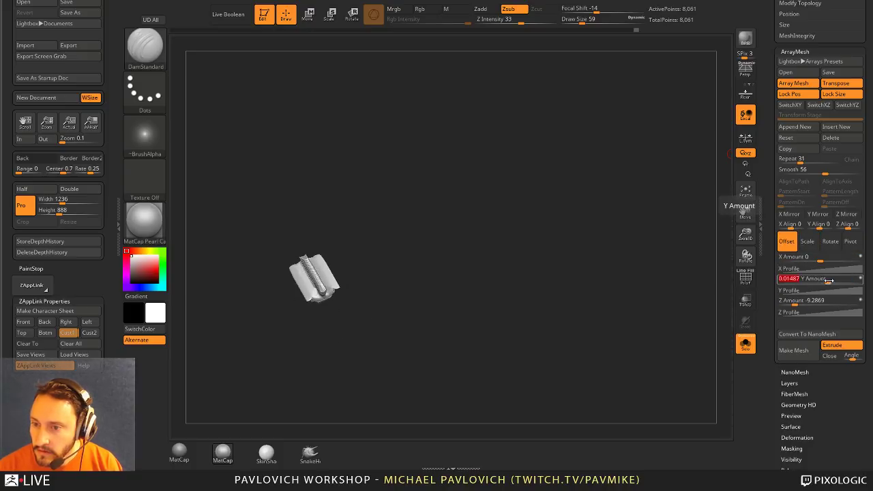
type("0")
left_click(835, 302)
type("0")
key("Return")
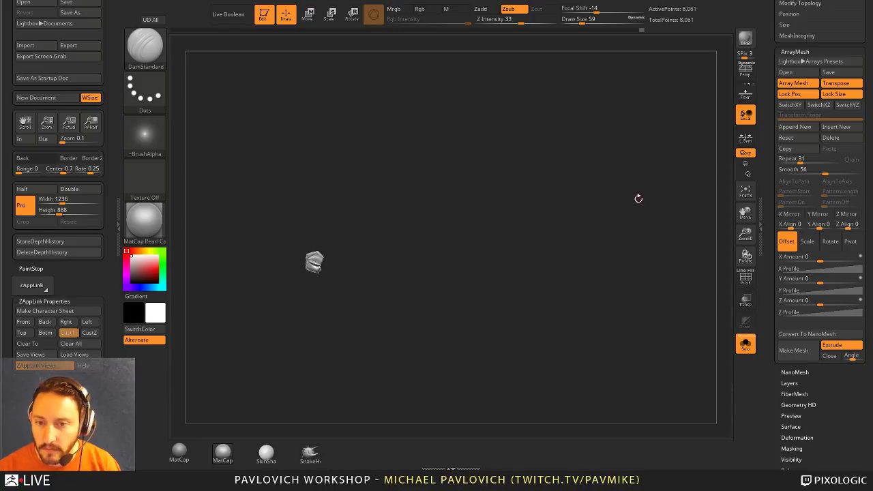
- Set the Array Mesh repeat count to 5
left_click(807, 160)
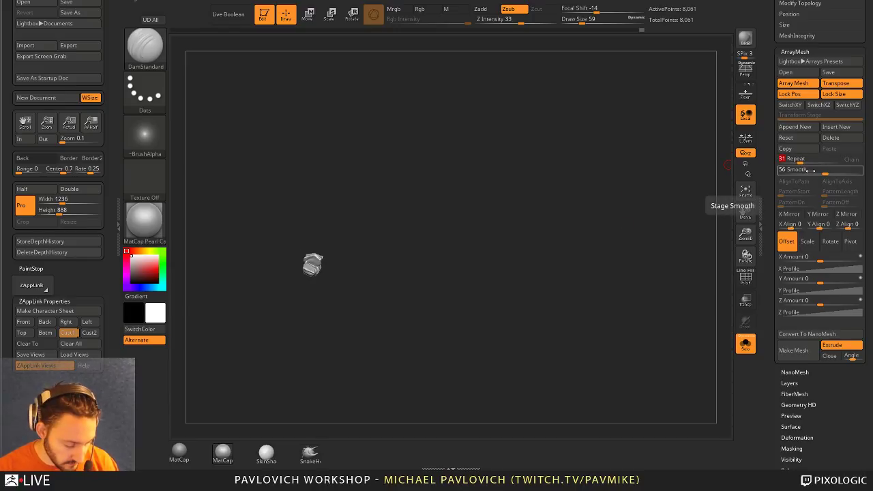
key("Return")
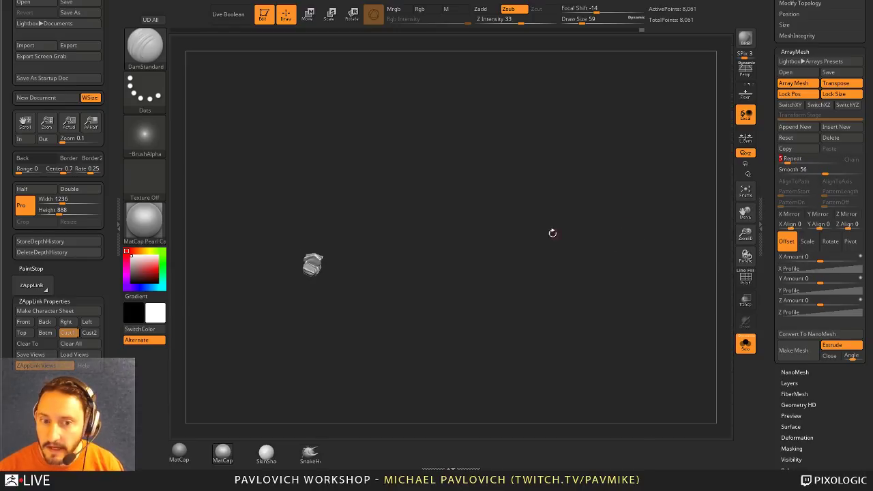
left_click_drag(551, 234, 693, 246)
left_click_drag(821, 260, 829, 260)
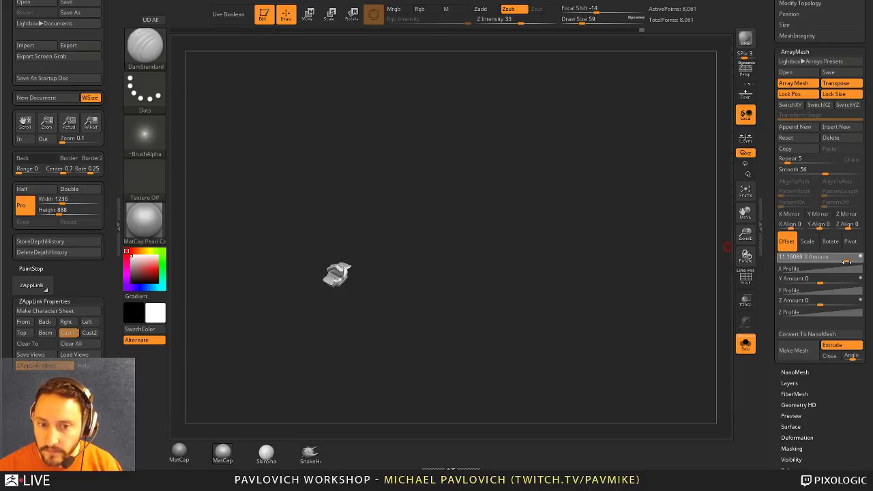
left_click(820, 258)
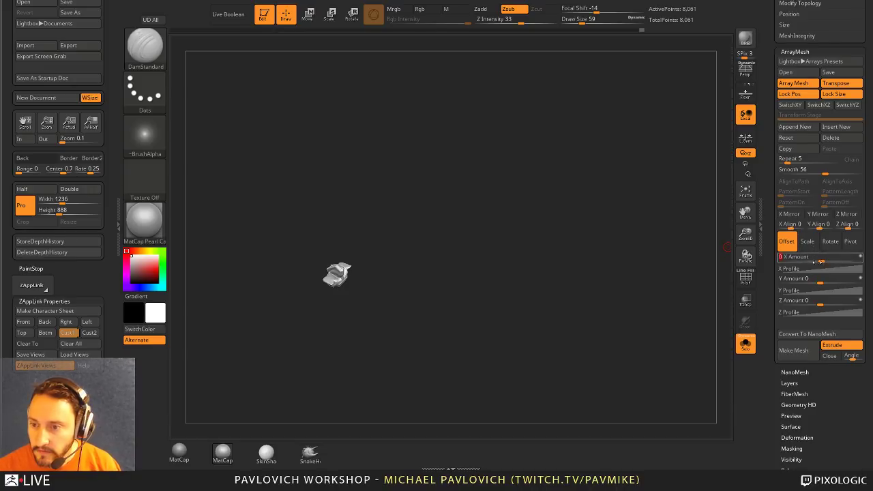
left_click_drag(822, 302, 833, 303)
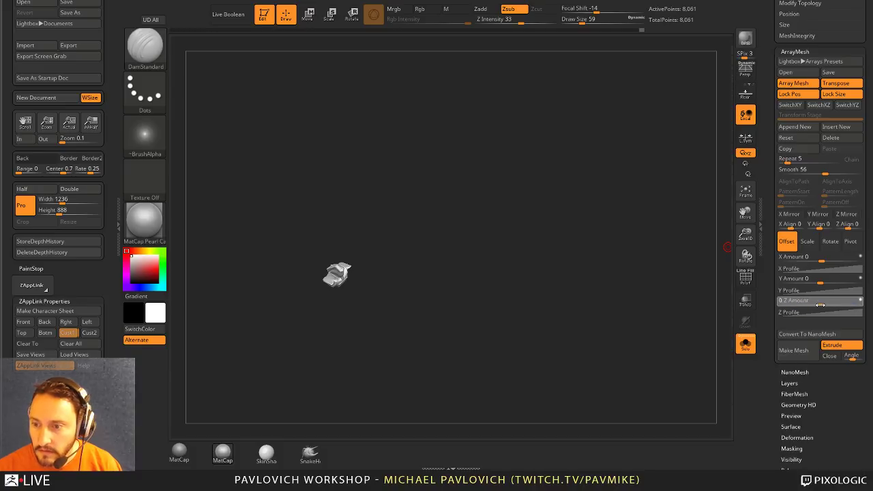
left_click_drag(592, 227, 628, 250)
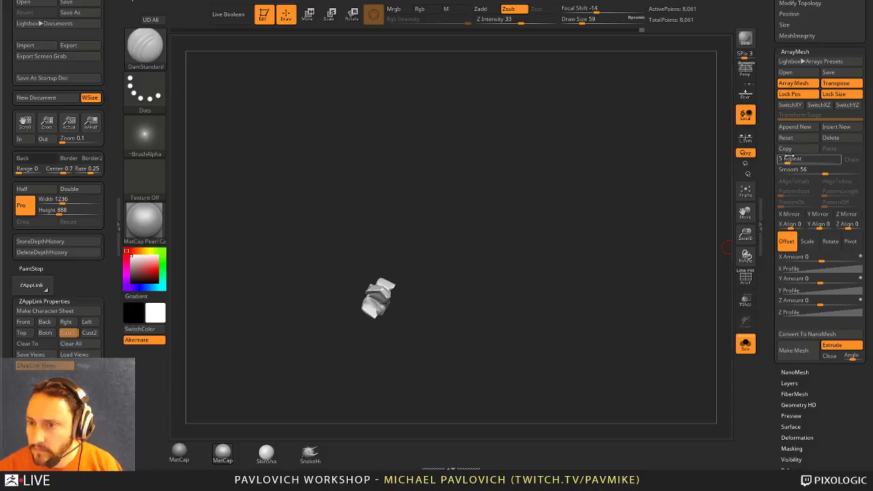
- Set the array's Smooth value to 0 and spread the five segments apart with the Z offset
left_click_drag(818, 170, 777, 170)
left_click_drag(819, 305, 844, 306)
left_click_drag(493, 267, 376, 266)
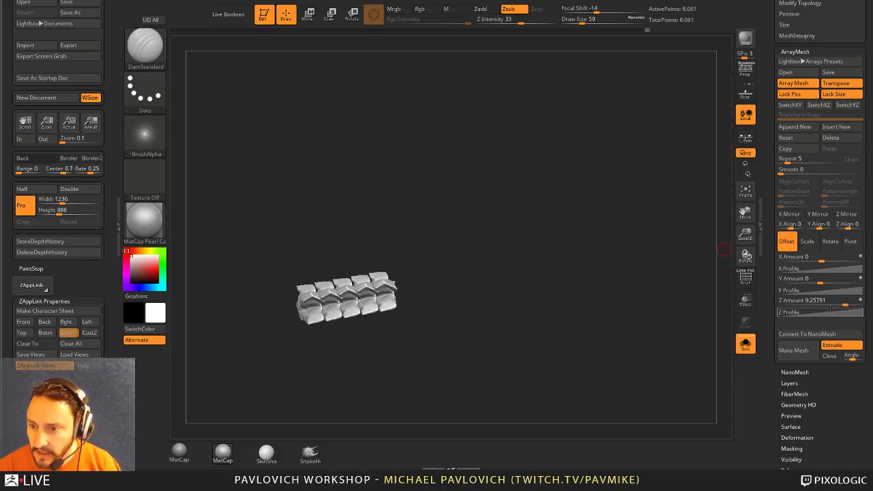
left_click_drag(844, 305, 846, 304)
left_click_drag(847, 305, 851, 305)
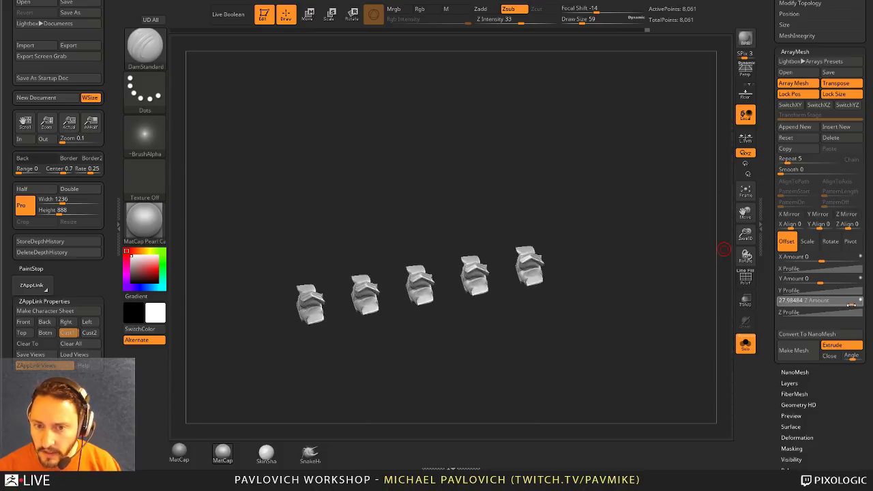
- Increase the array's repeat count to 14 and display its Scale amounts
left_click_drag(555, 200, 721, 171)
left_click_drag(784, 160, 793, 161)
left_click(807, 241)
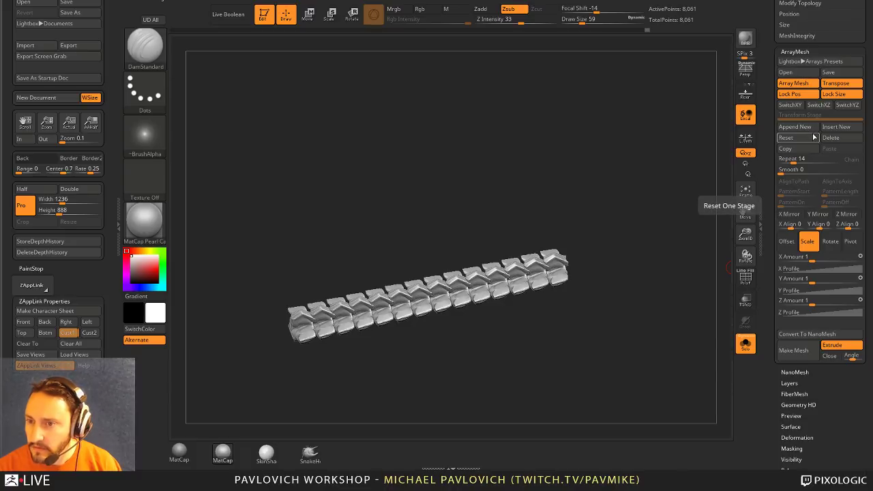
left_click_drag(598, 150, 567, 178, "alt")
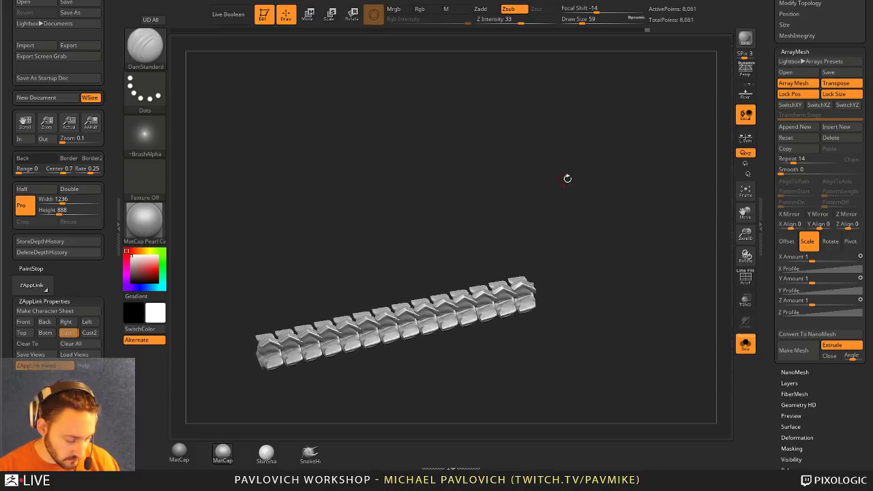
- Switch to Move mode with the transpose line instead of the gizmo, and turn off the Array Mesh Transpose option
key("w")
left_click(374, 14)
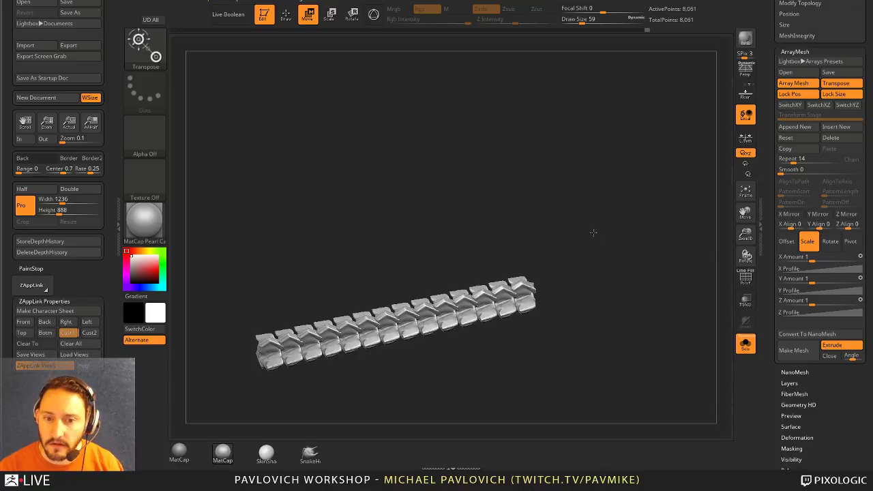
left_click_drag(593, 233, 536, 224)
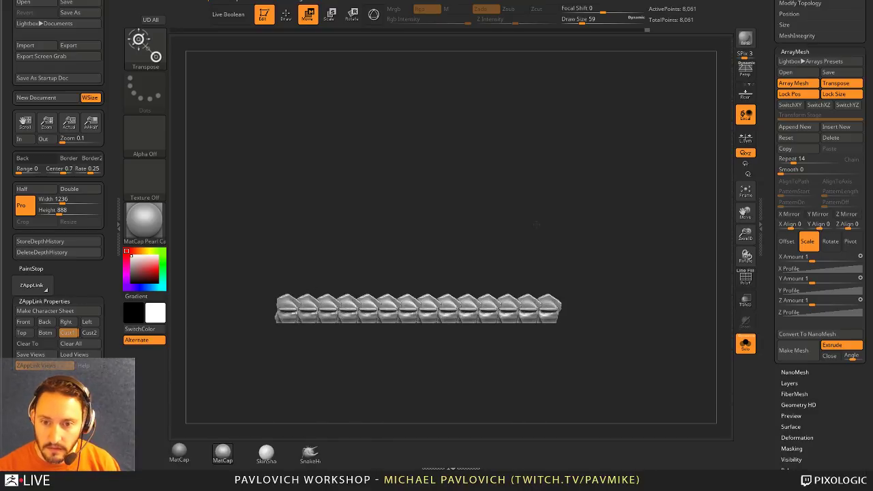
left_click_drag(565, 168, 651, 163)
left_click(837, 84)
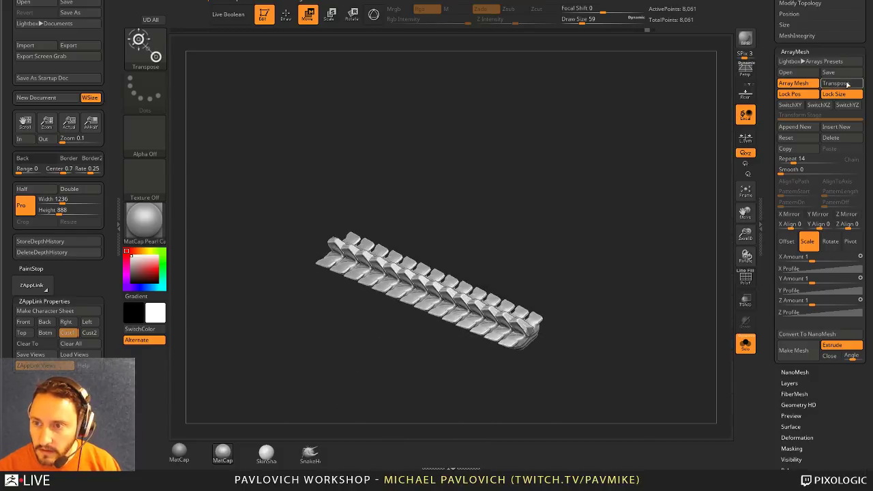
left_click(848, 84)
left_click_drag(525, 214, 640, 178)
left_click(830, 88)
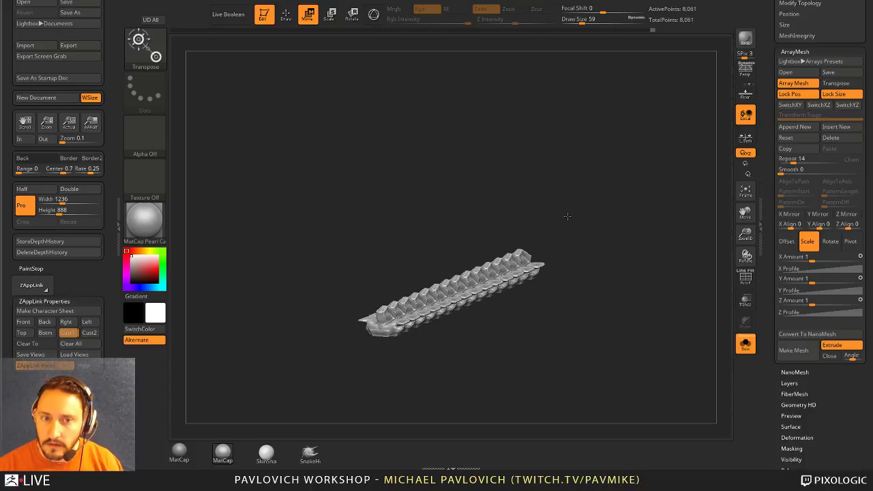
- Turn on Gizmo 3D and centre it on the first segment's unmasked mesh
left_click(374, 22)
left_click_drag(485, 219, 424, 222)
left_click(400, 253)
left_click(390, 254)
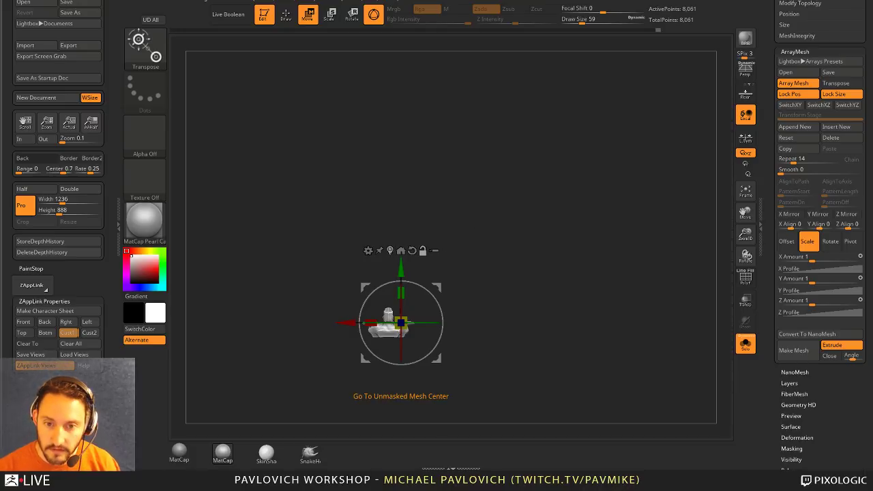
left_click(390, 251)
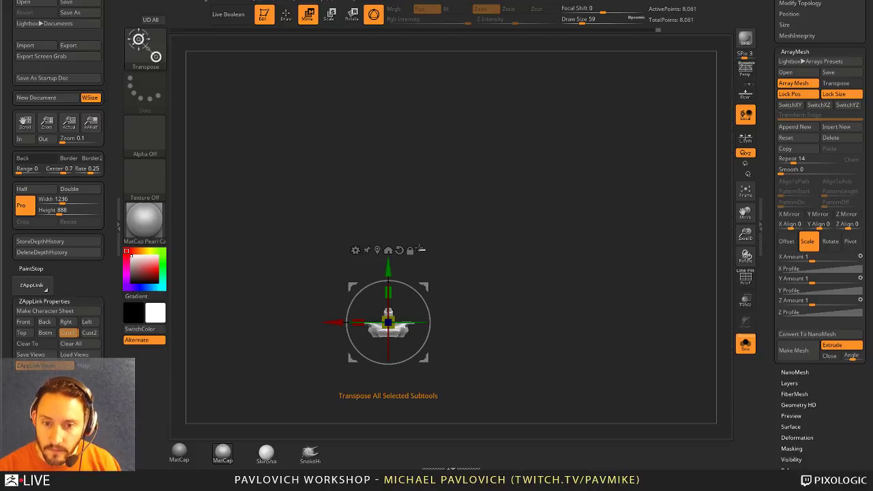
left_click(421, 249)
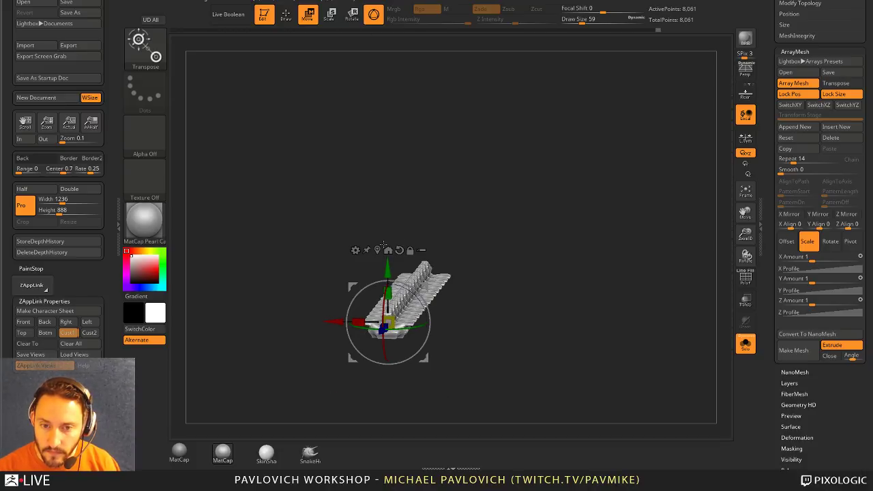
- Return to the transpose line and turn the Array Mesh Transpose option back on
left_click(374, 14)
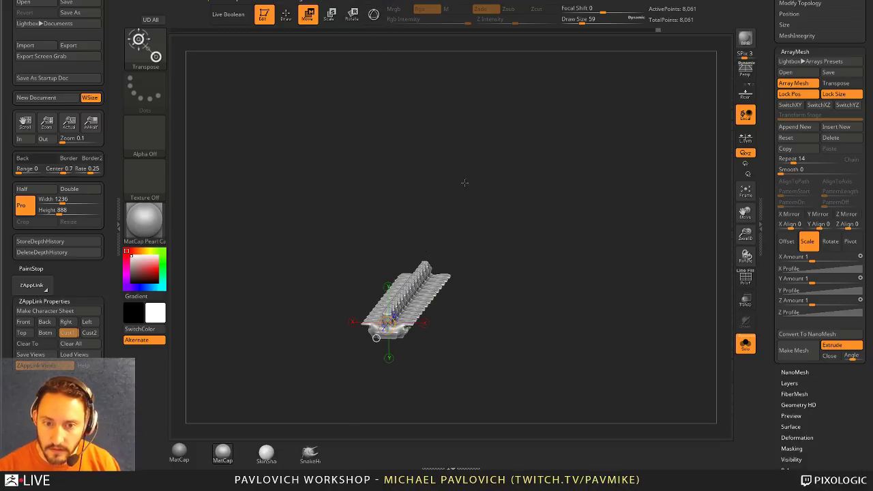
left_click_drag(464, 182, 463, 222)
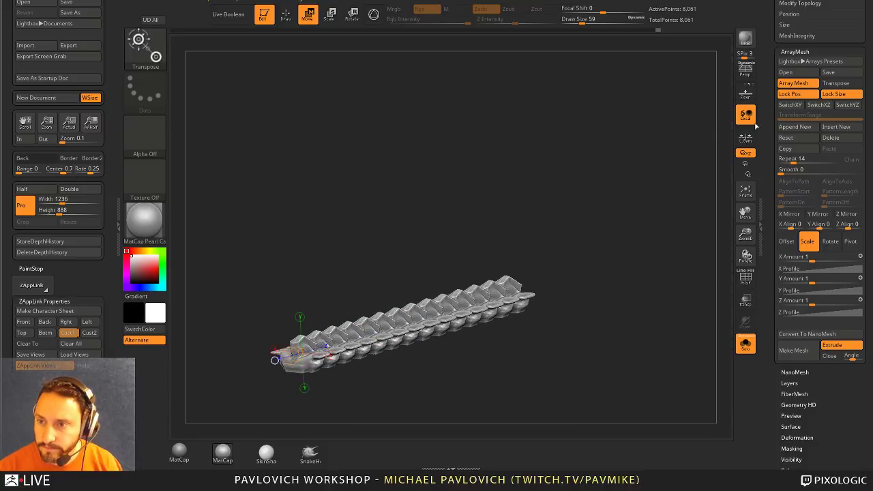
left_click_drag(332, 285, 303, 309, "shift")
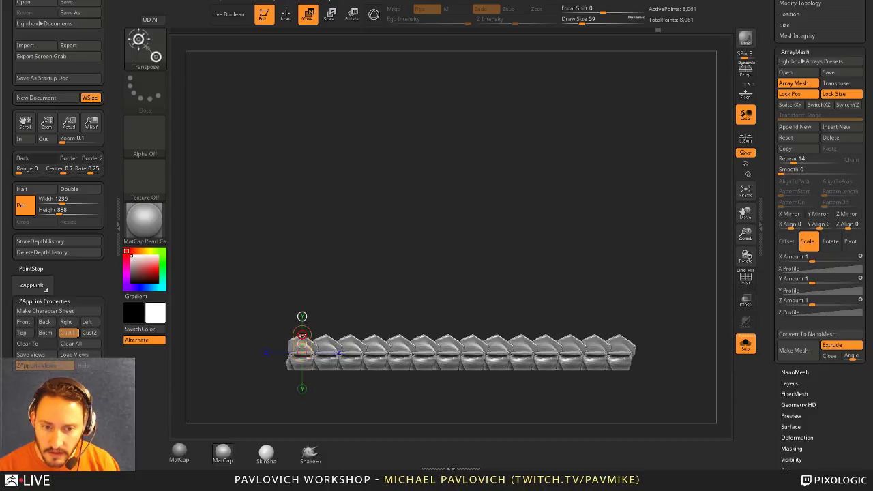
left_click_drag(302, 334, 623, 217, "shift")
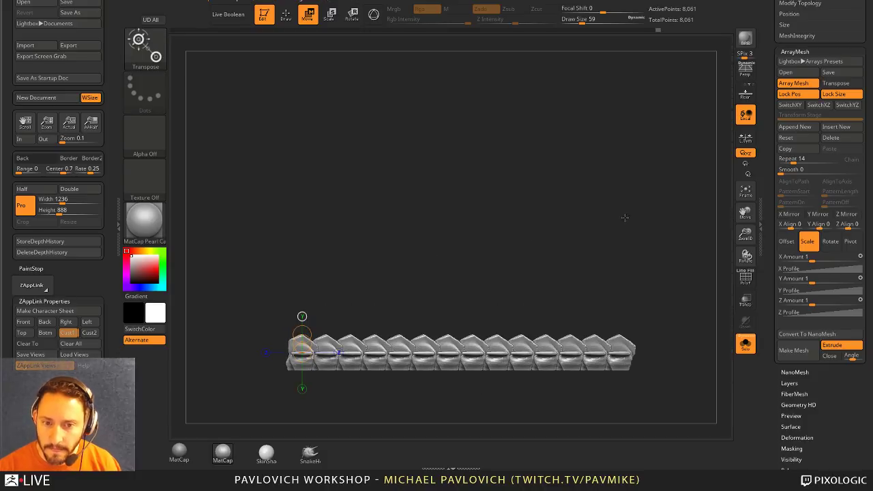
left_click(835, 83)
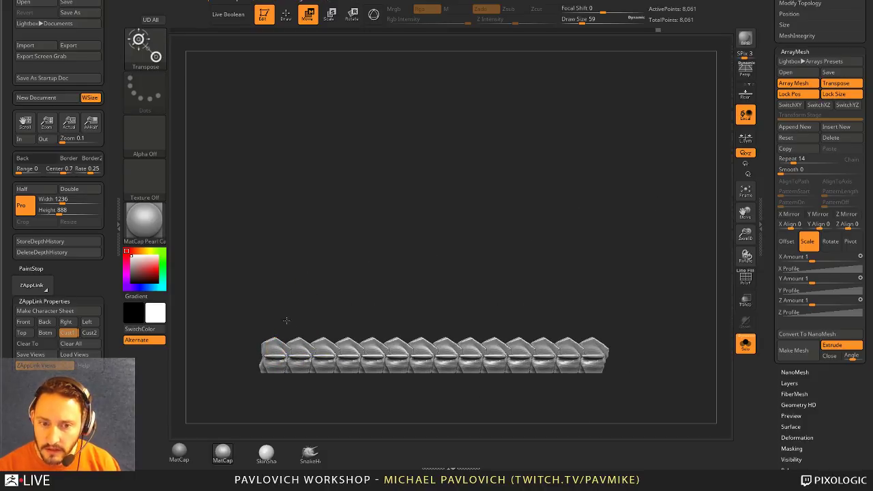
- Display the array's Pivot amounts and normalize the segment's size with the Unify deformation
left_click_drag(286, 321, 564, 229)
left_click(850, 241)
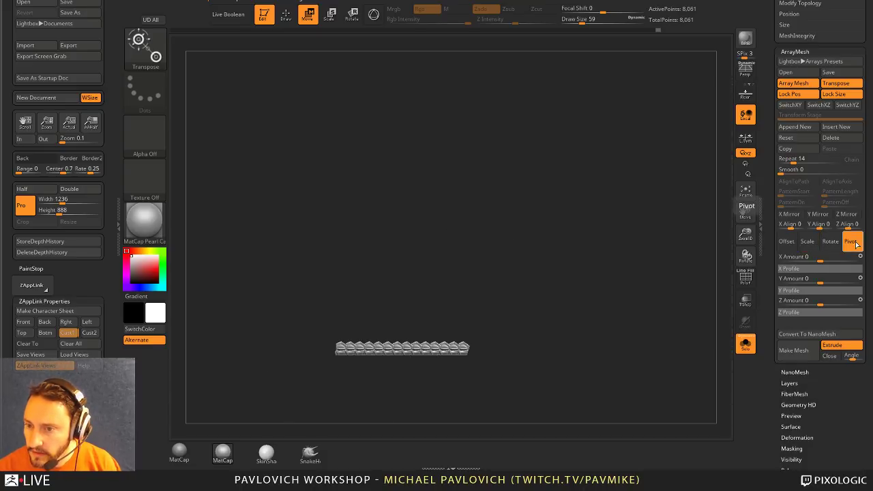
left_click_drag(654, 293, 609, 276)
scroll(791, 198, "down", 5)
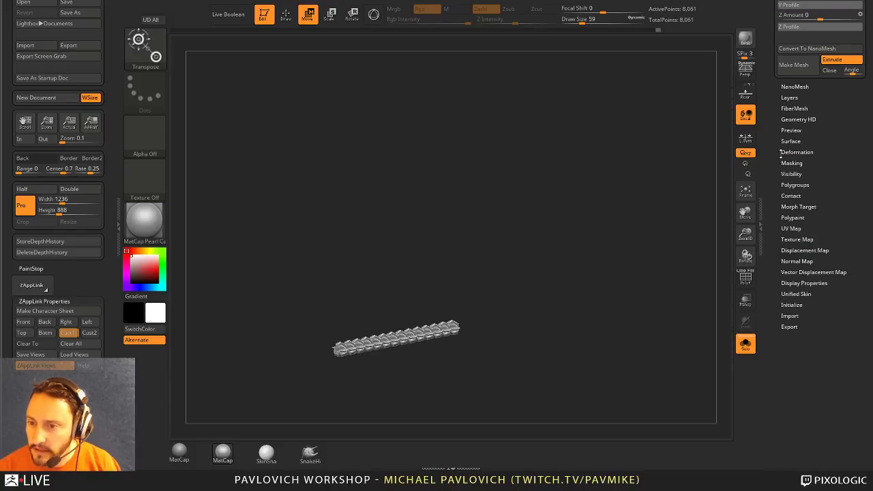
left_click(794, 158)
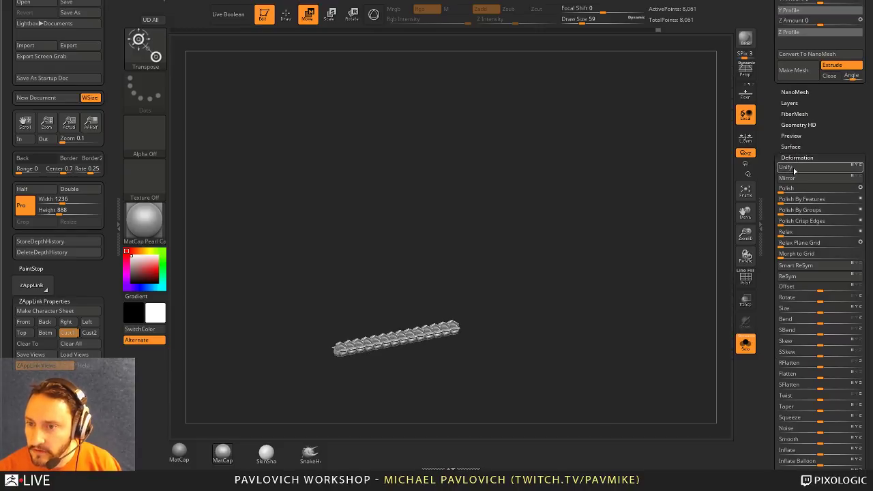
left_click(793, 169)
scroll(777, 204, "up", 5)
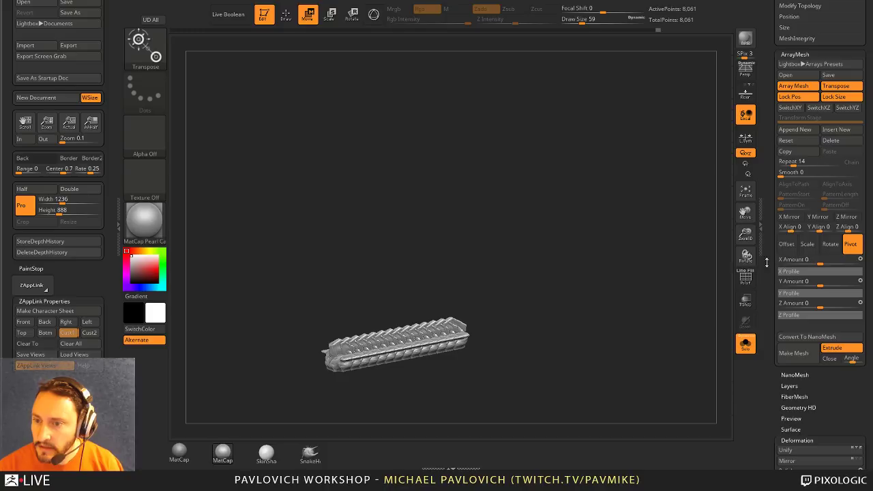
- Spread the 14 overlapping segments apart into an end-to-end row with the array's transpose line
left_click_drag(680, 273, 667, 285)
left_click_drag(587, 239, 675, 235)
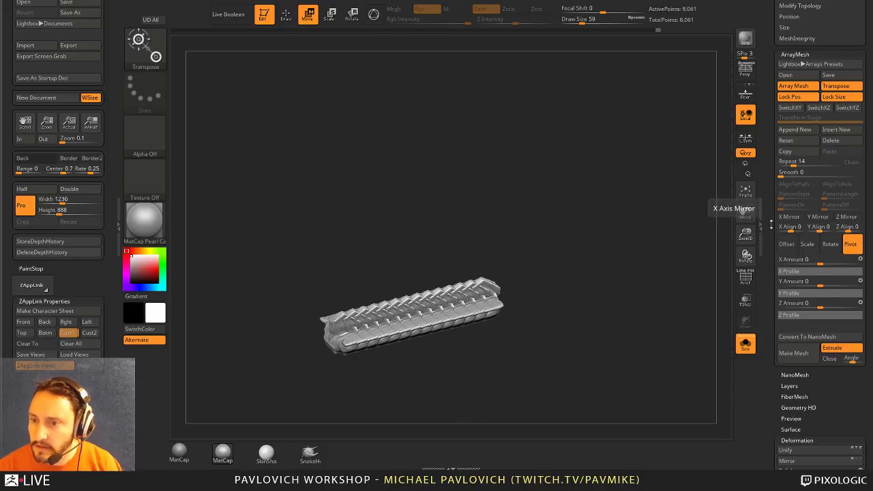
scroll(771, 199, "down", 2)
scroll(798, 208, "up", 1)
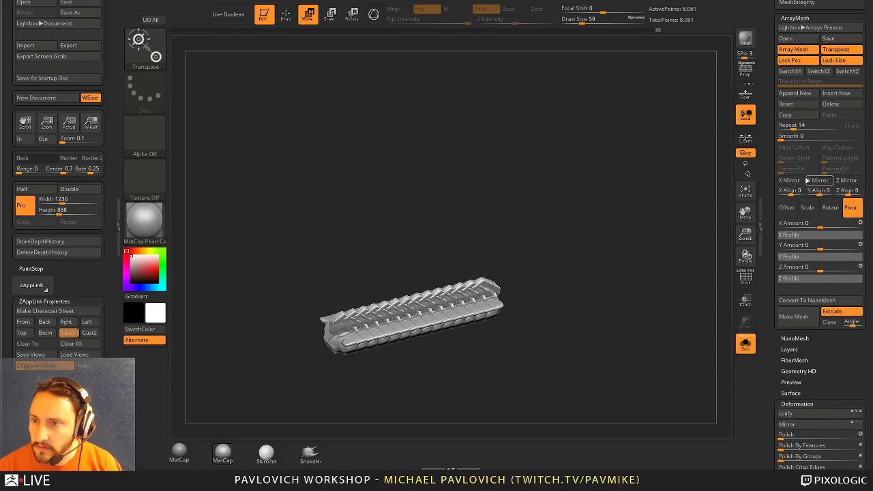
left_click_drag(696, 199, 360, 298)
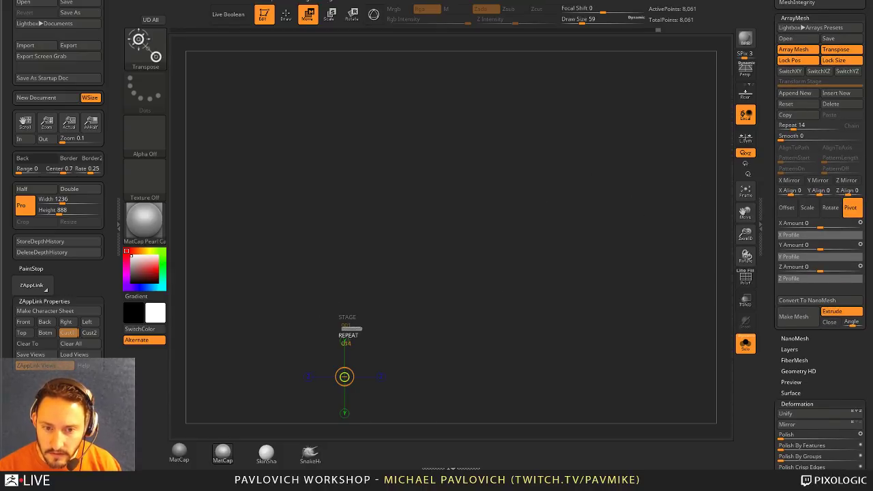
left_click_drag(360, 341, 461, 295, "alt")
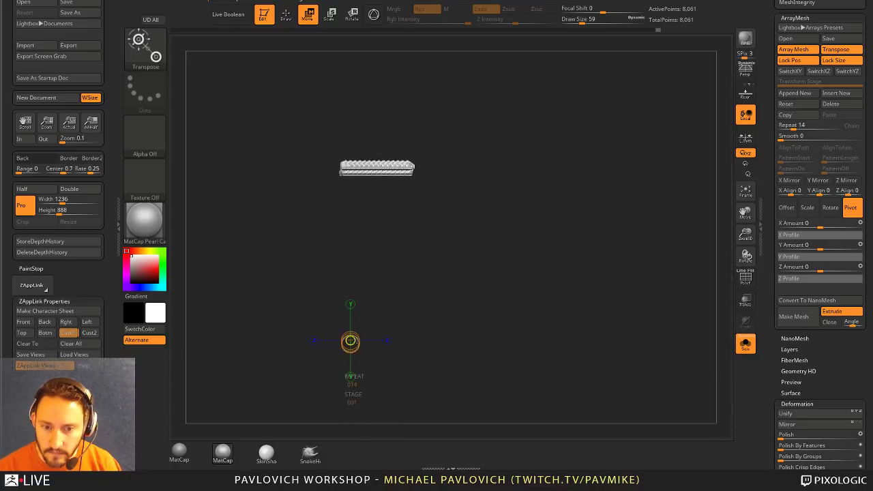
left_click_drag(350, 340, 344, 167)
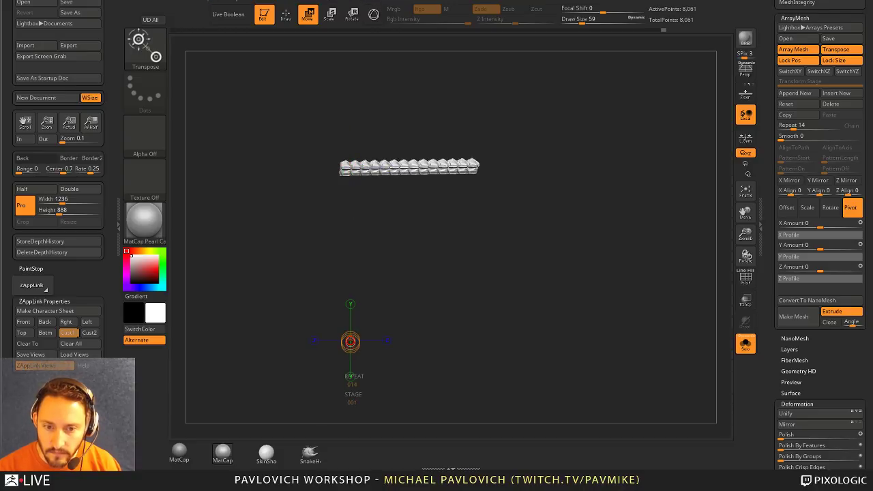
left_click_drag(350, 341, 447, 306)
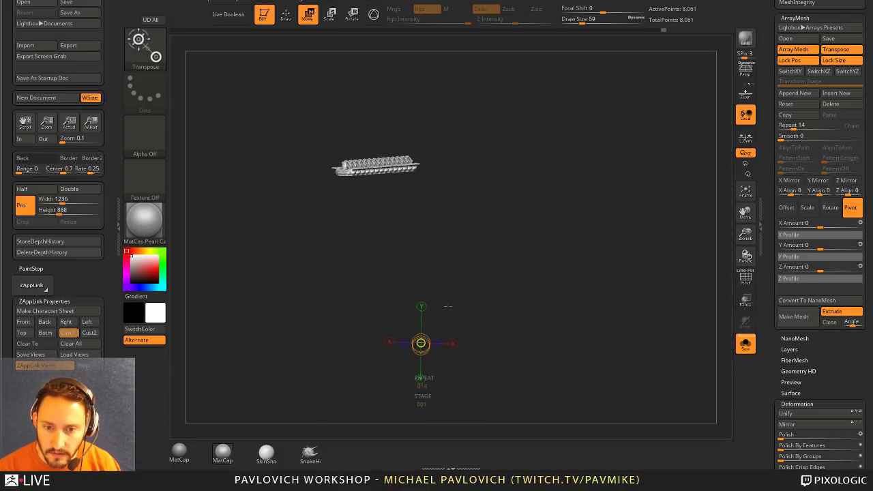
mouse_move(421, 343)
left_mouse_down()
mouse_move(419, 281)
mouse_move(420, 289)
left_mouse_up()
key("ctrl+z")
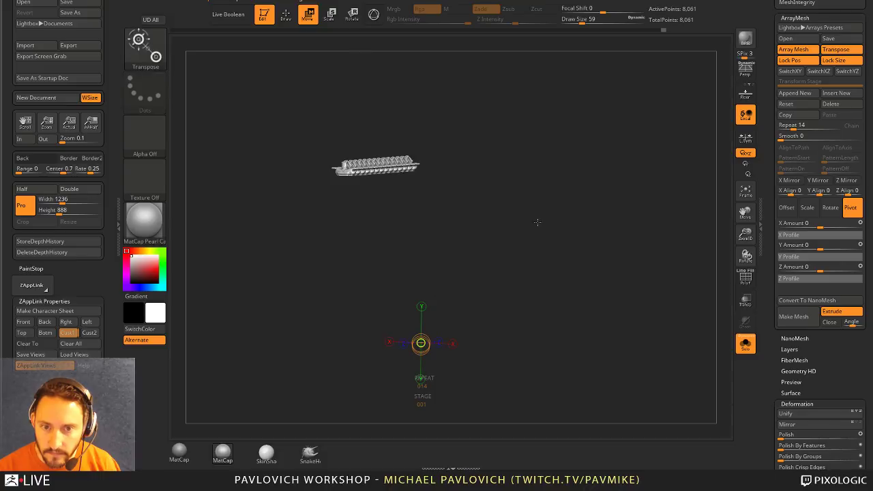
- Leave the array's transpose mode and fully initialize ZBrush, discarding the current tools and document
key("q")
mouse_move(553, 238)
left_mouse_down()
mouse_move(550, 230)
mouse_move(628, 248)
left_mouse_up()
left_click_drag(765, 233, 738, 345)
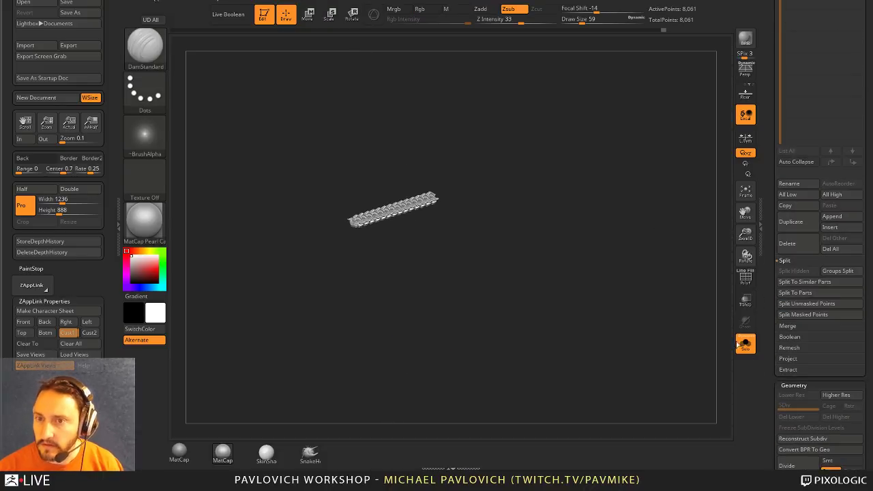
left_click_drag(790, 57, 794, 223)
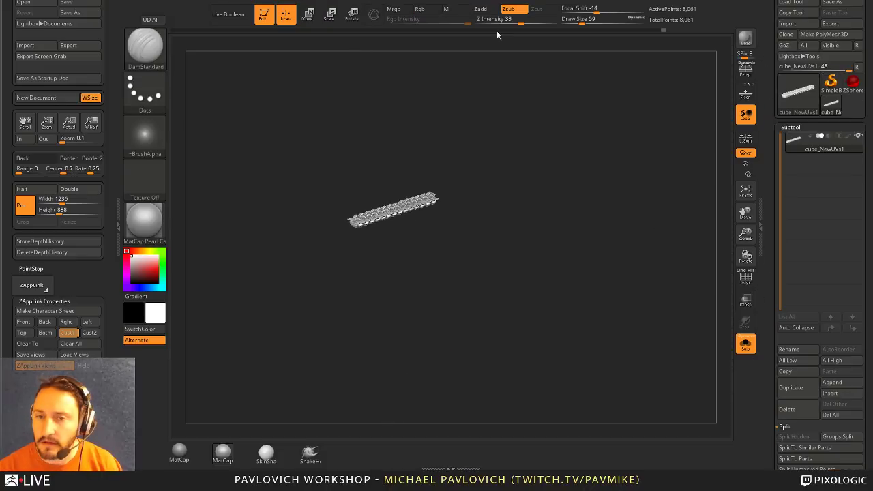
left_click(482, 1)
left_click(487, 7)
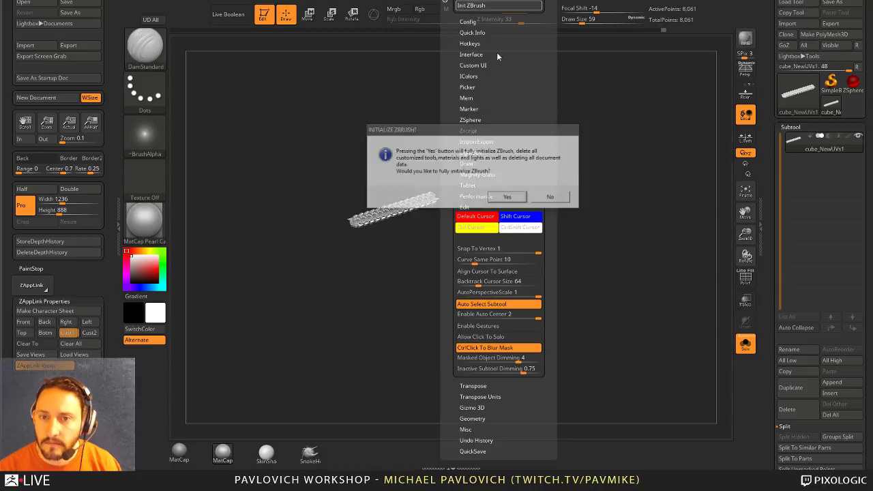
left_click(509, 198)
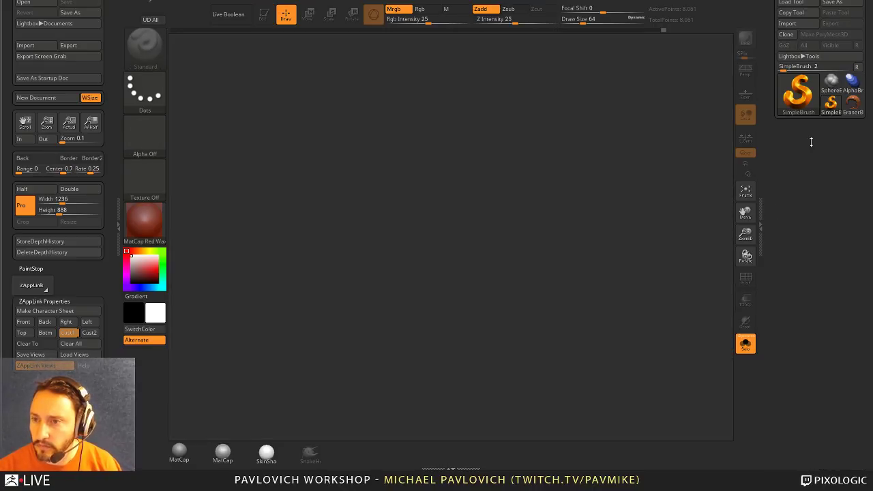
- Draw a Cube3D on the canvas, enter Edit mode and convert it to a PolyMesh3D
left_click(798, 92)
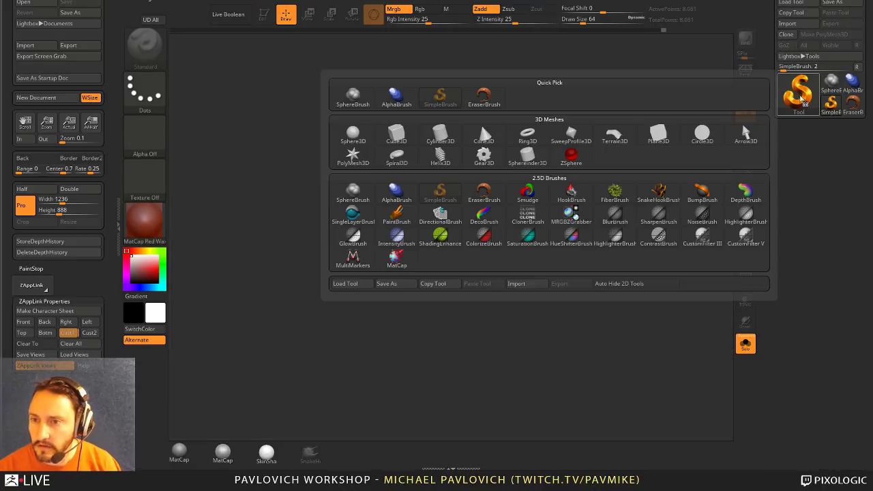
left_click(396, 134)
left_click_drag(421, 276, 390, 146)
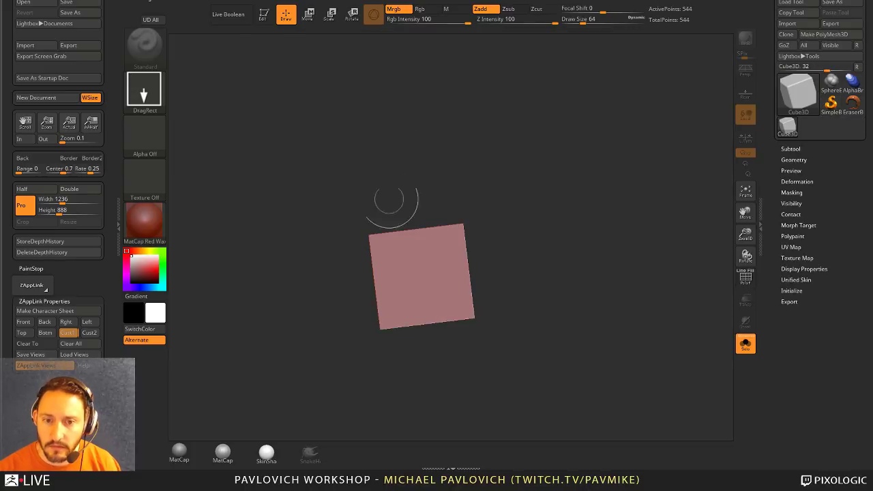
left_click(262, 14)
left_click(823, 35)
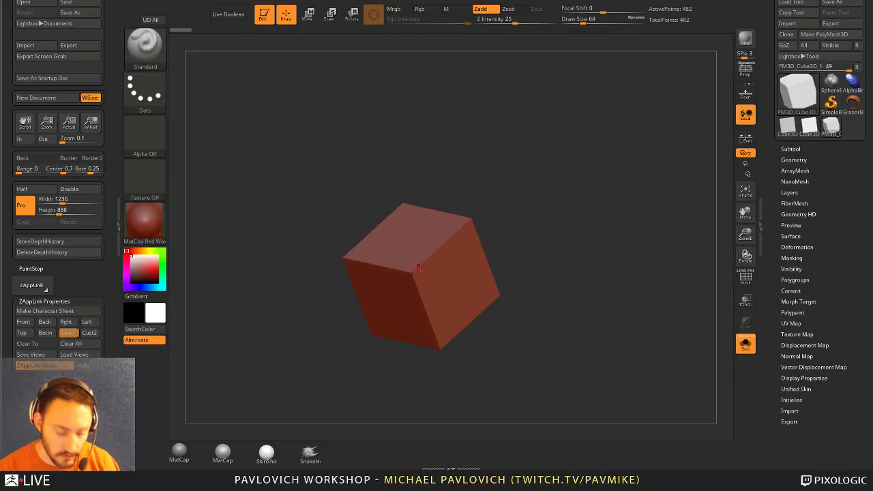
- Convert the cube to DynaMesh, apply the MatCap Gray material and face it straight on
left_click_drag(597, 249, 628, 210)
key("3")
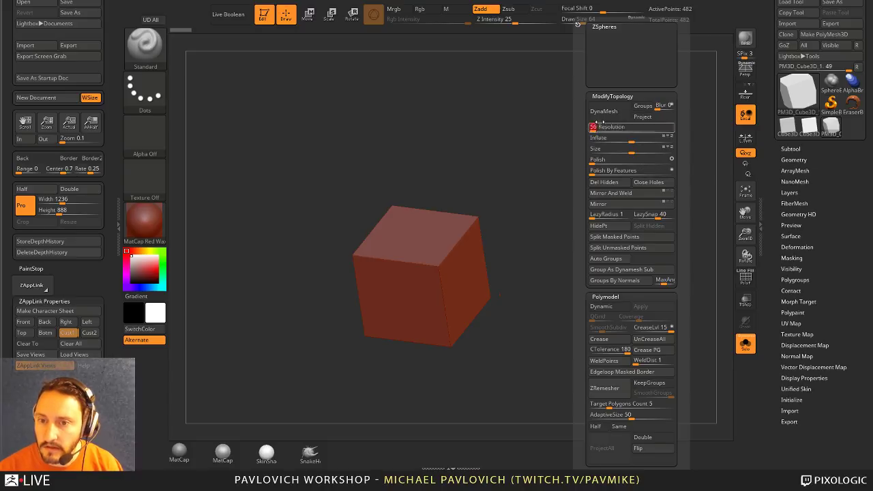
left_click(604, 110)
left_click(179, 450)
left_click_drag(584, 200, 483, 234, "shift")
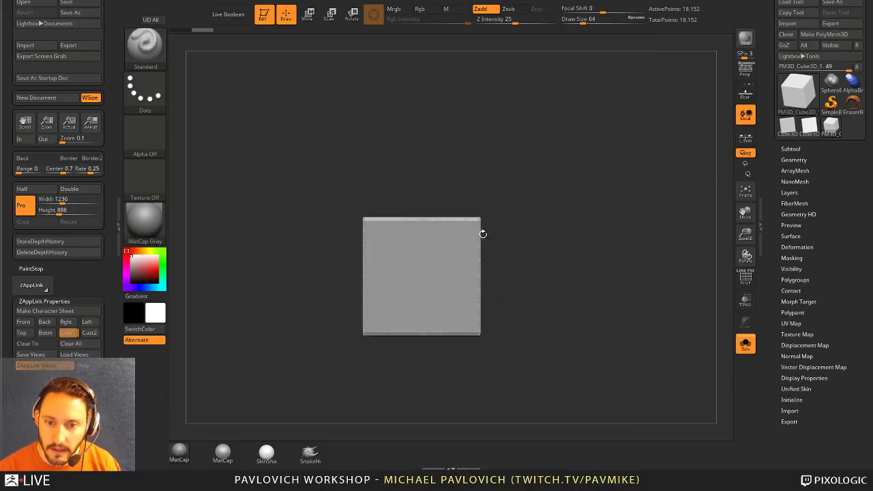
- Clip both upper sides of the cube into concave slopes that leave a narrow ridge on top
scroll(477, 205, "down", 2)
key("ctrl+shift")
left_click(144, 44, "ctrl+shift")
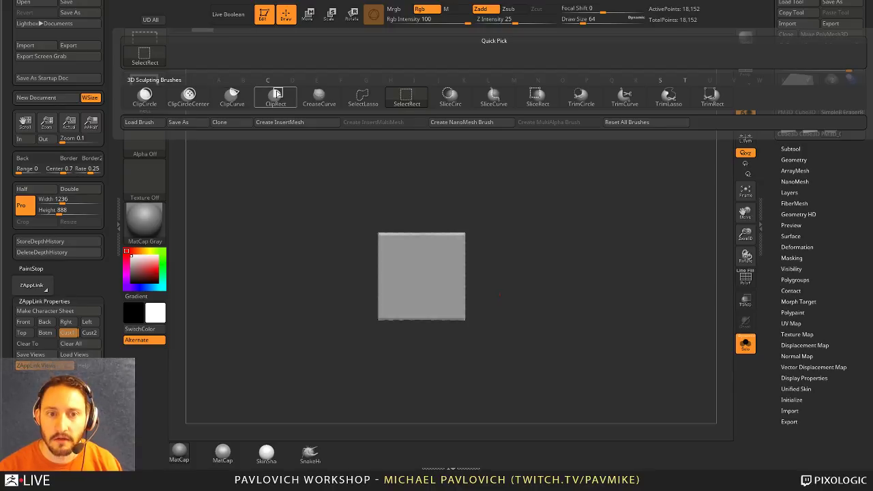
left_click(407, 97)
mouse_move(435, 164)
left_mouse_down("ctrl+shift")
mouse_move(436, 259)
mouse_move(500, 303)
mouse_move(516, 326)
mouse_move(306, 311)
mouse_move(473, 292)
left_mouse_up("ctrl+shift")
mouse_move(298, 292)
left_mouse_down("ctrl+shift")
mouse_move(526, 310)
mouse_move(304, 301)
mouse_move(304, 312)
left_mouse_up("ctrl+shift")
mouse_move(423, 205)
left_mouse_down()
mouse_move(543, 216)
mouse_move(572, 230)
left_mouse_up()
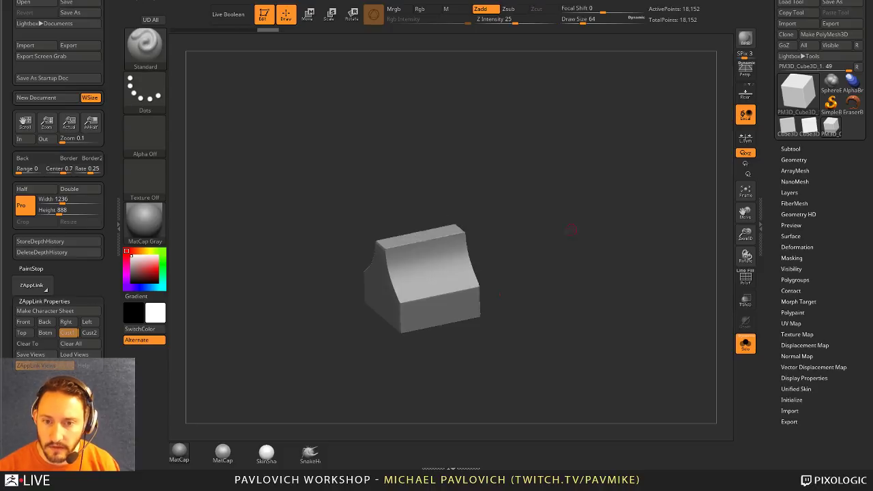
- Remesh the clipped block with DynaMesh and soften its edges with the smoothing brush at Draw Size 274
key("s")
left_click(507, 236)
left_click_drag(524, 211, 537, 222, "ctrl")
left_click_drag(525, 212, 536, 221)
left_click_drag(411, 252, 409, 249, "shift")
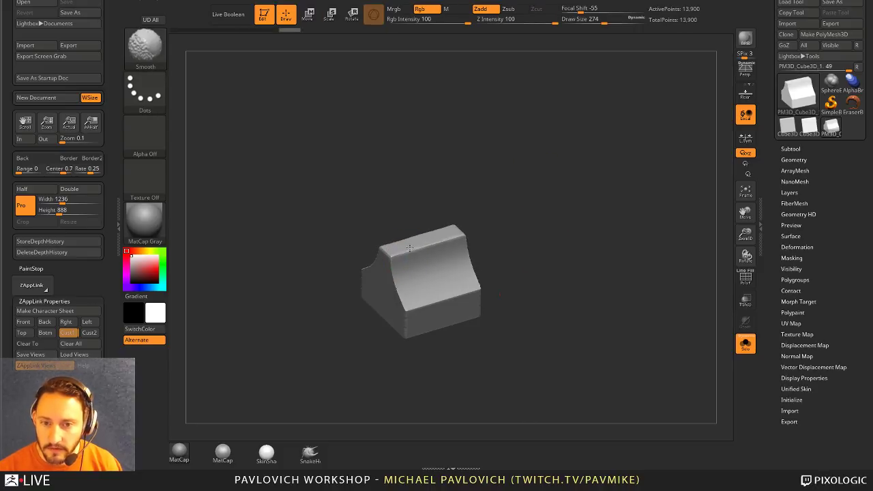
key("b")
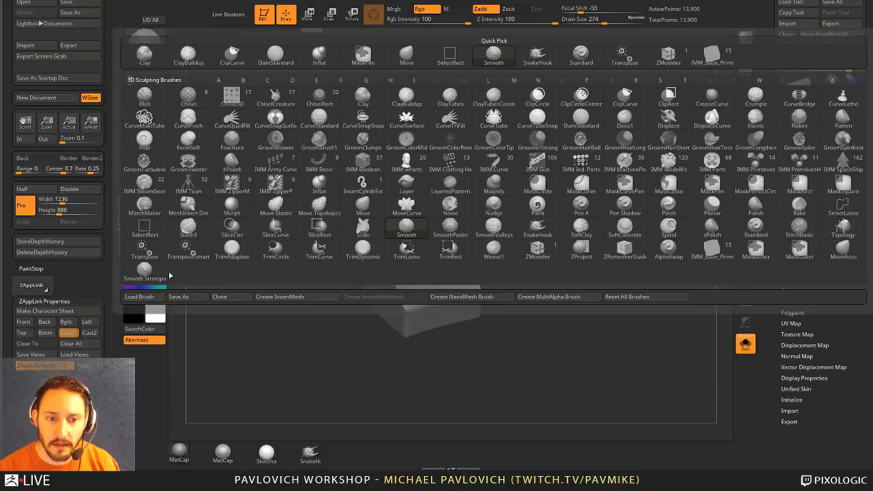
key("s")
key("t")
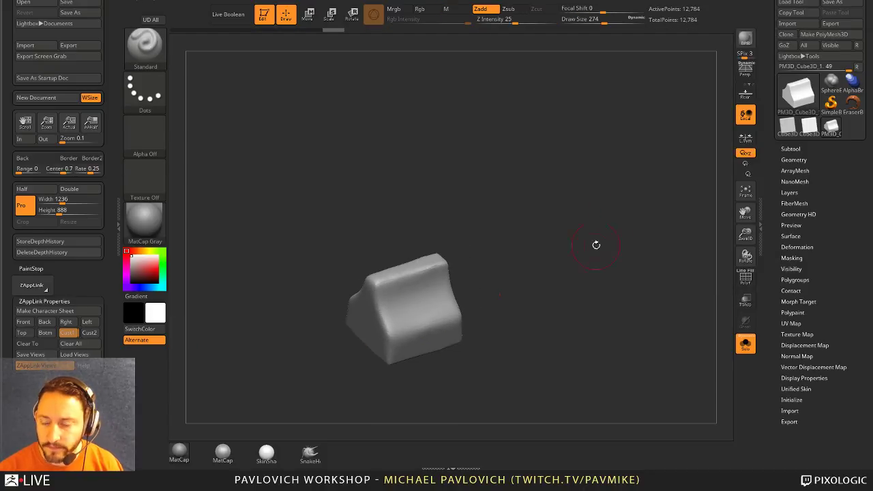
- Try to adjust the softened block in Move mode, then return to Draw mode and undo the last changes
key("w")
right_click_drag(417, 262, 409, 272)
left_click_drag(387, 286, 371, 270)
key("q")
key("ctrl+z")
key("ctrl+z")
key("ctrl+z")
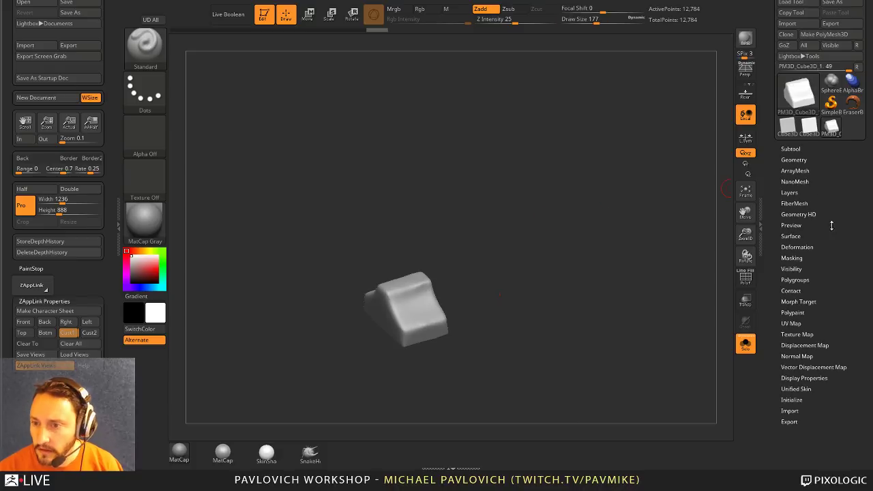
- Turn on Array Mesh for the block with 12 repeats and a Z offset of 13.36468
left_click(794, 171)
left_click_drag(617, 201, 606, 199)
left_click(791, 113)
left_click_drag(598, 229, 582, 241)
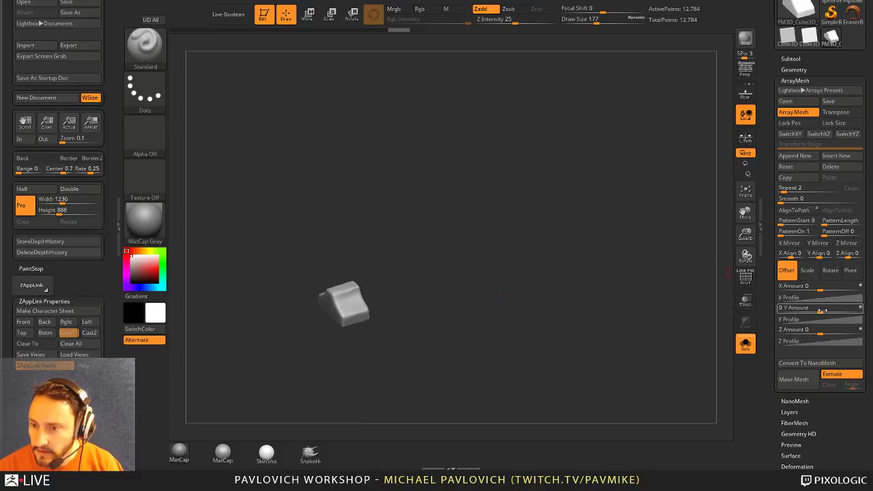
left_click_drag(819, 332, 847, 332)
left_click_drag(793, 192, 792, 192)
left_click_drag(570, 324, 643, 240, "alt")
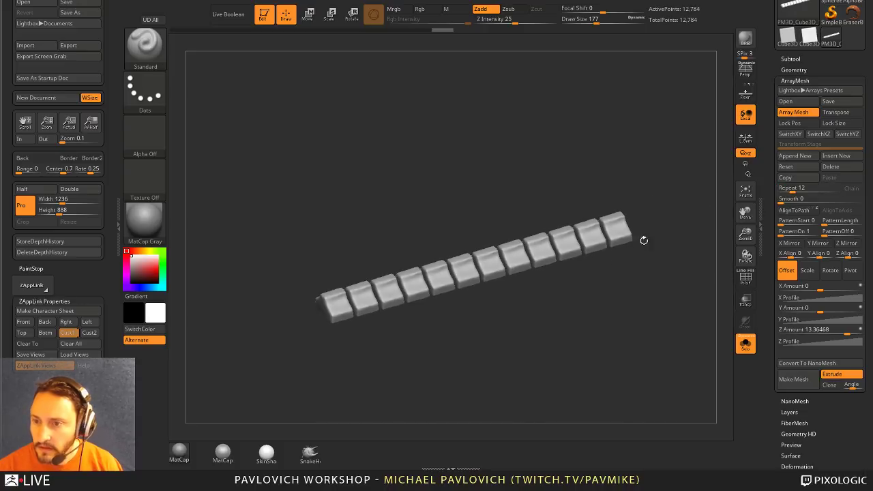
- Enable the array's Lock Pos, Lock Size and Transpose options, using the transpose line instead of Gizmo 3D
left_click(801, 122)
left_click_drag(745, 213, 716, 235)
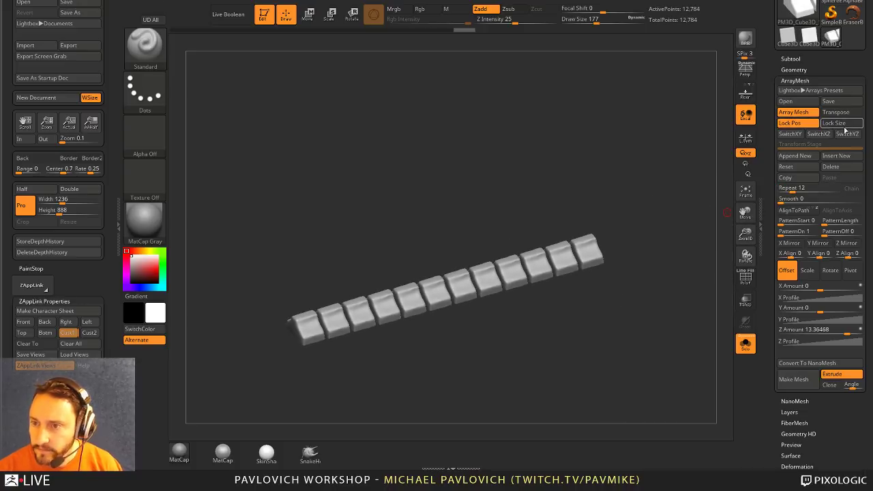
key("w")
left_click(373, 14)
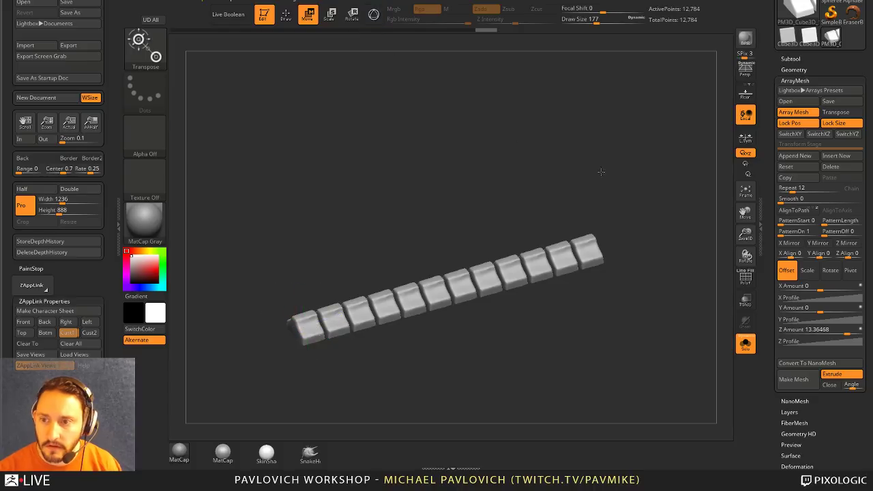
left_click(835, 112)
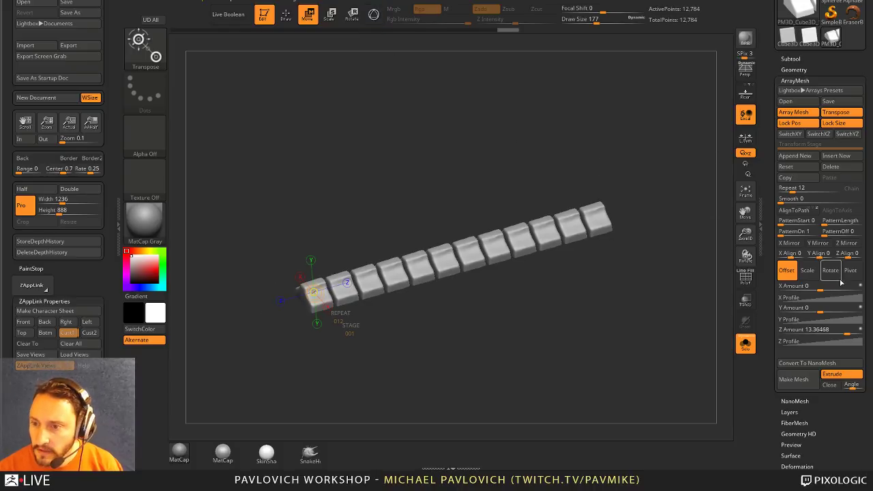
- Try to alter the row vertically with the array's transpose line from a side view, then undo the changes
left_click_drag(587, 205, 383, 262)
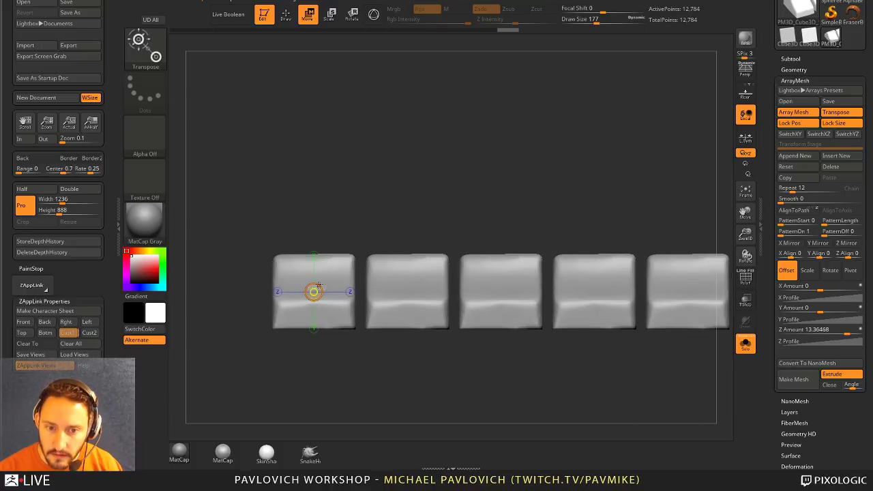
left_click_drag(315, 284, 307, 217)
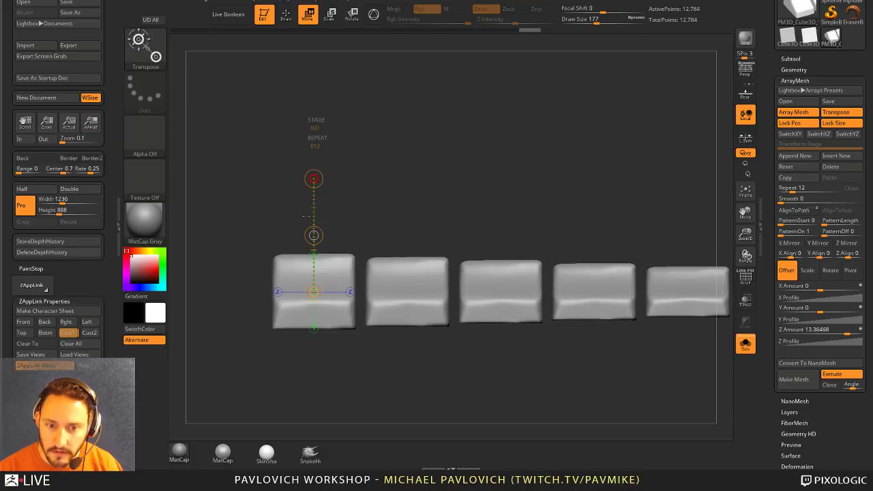
left_click_drag(423, 136, 440, 200)
key("ctrl+z")
left_click_drag(303, 283, 306, 278)
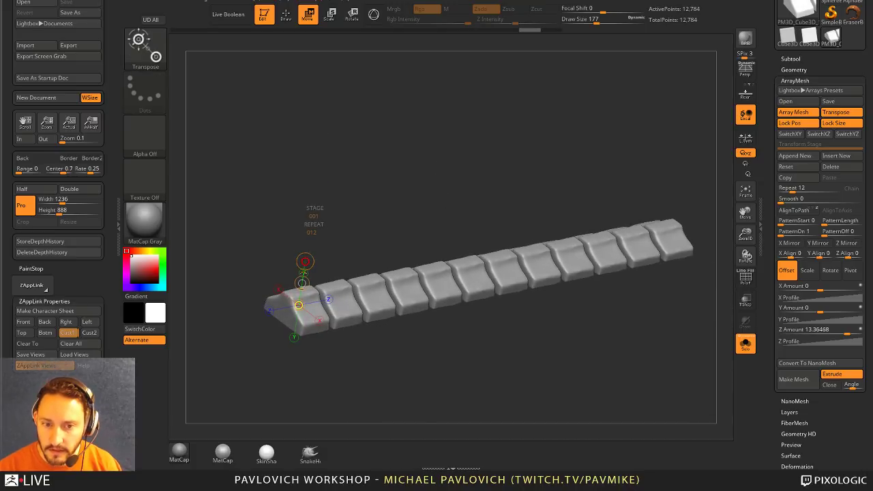
key("ctrl+z")
- Taper the row with the array's Scale transpose to X 0.22634 and Y and Z 0.09344, showing the Scale amounts
key("e")
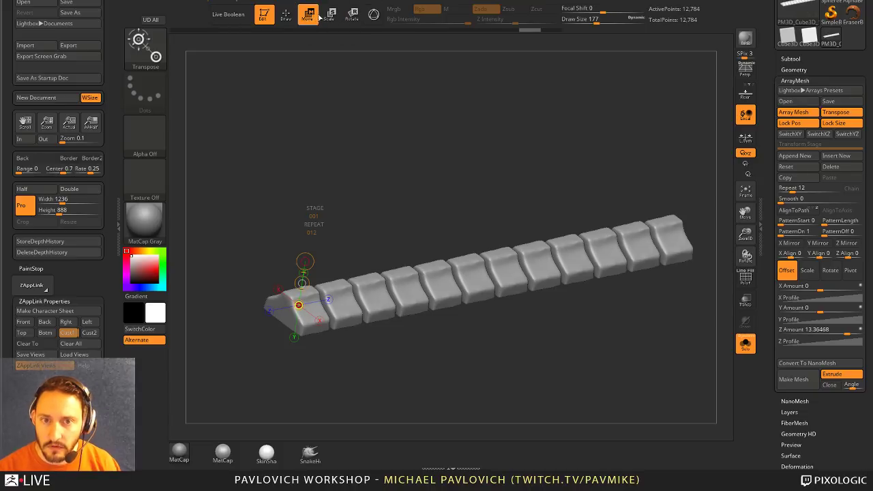
left_click_drag(305, 261, 305, 261)
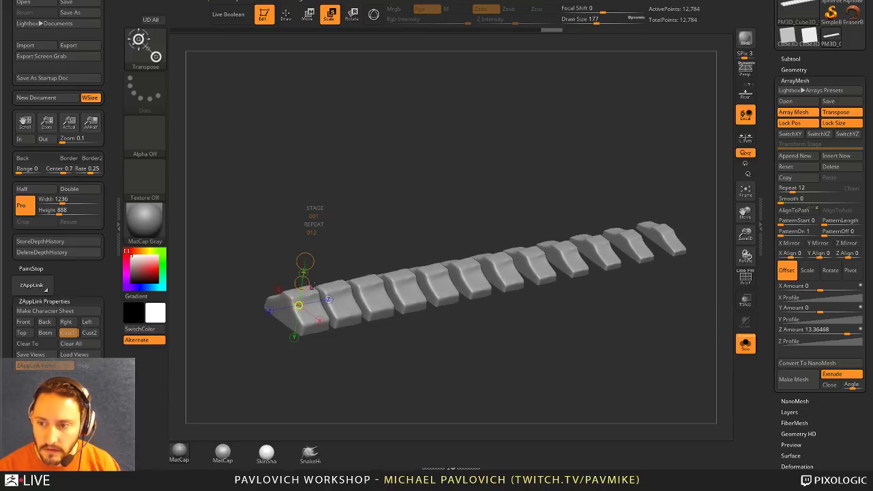
left_click(806, 271)
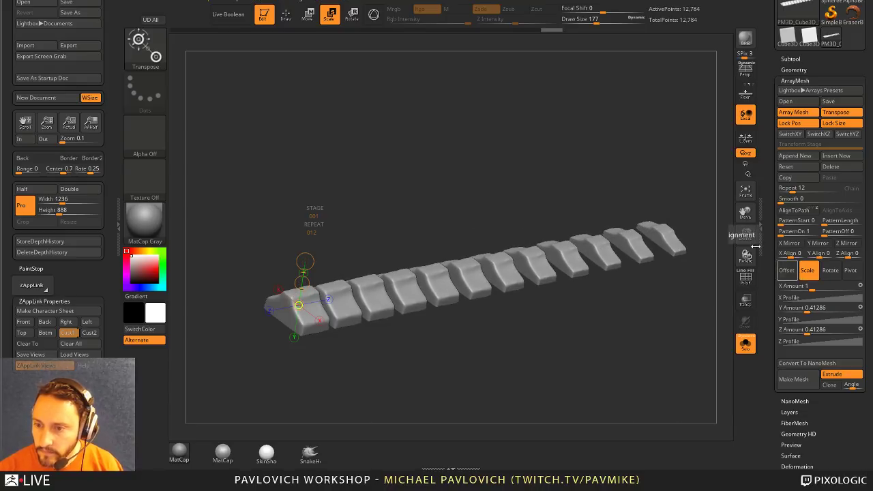
left_click_drag(305, 261, 301, 294)
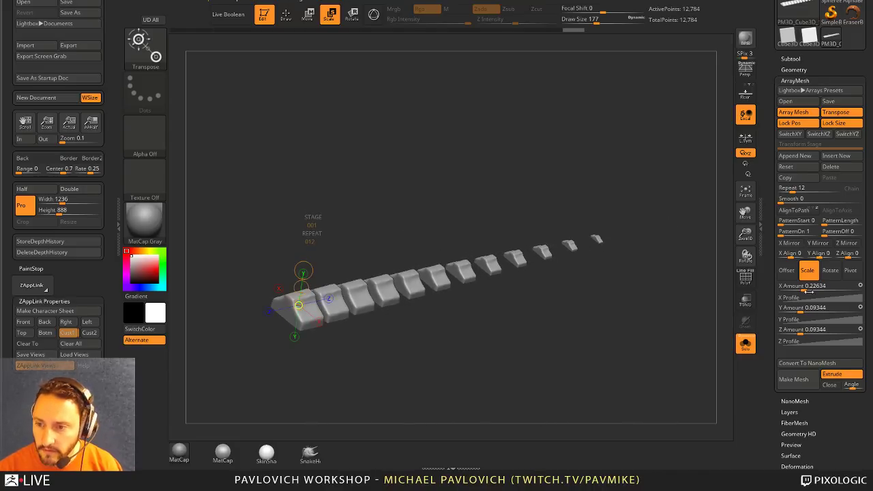
- Set the Array Mesh Repeat to 18 and toggle Lock Pos and Lock Size off and back on
left_click_drag(549, 171, 563, 186)
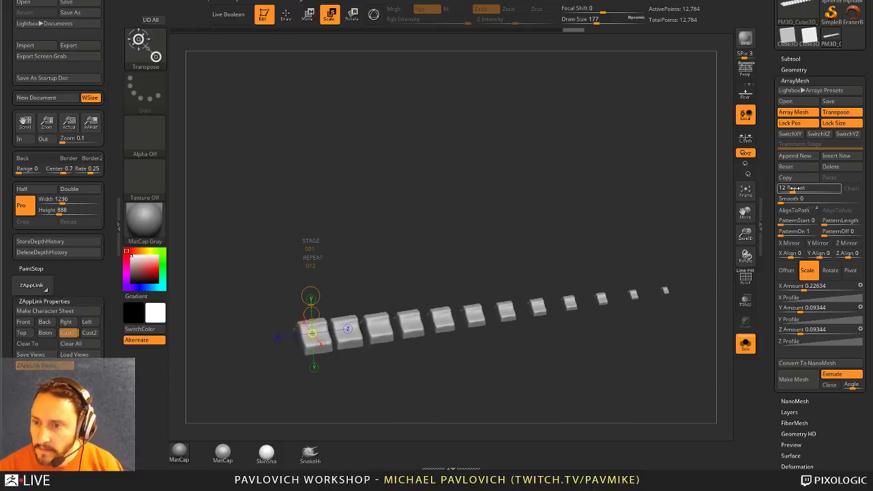
mouse_move(795, 189)
left_mouse_down()
mouse_move(804, 189)
mouse_move(784, 189)
mouse_move(800, 189)
left_mouse_up()
left_click(812, 123)
left_click(838, 123)
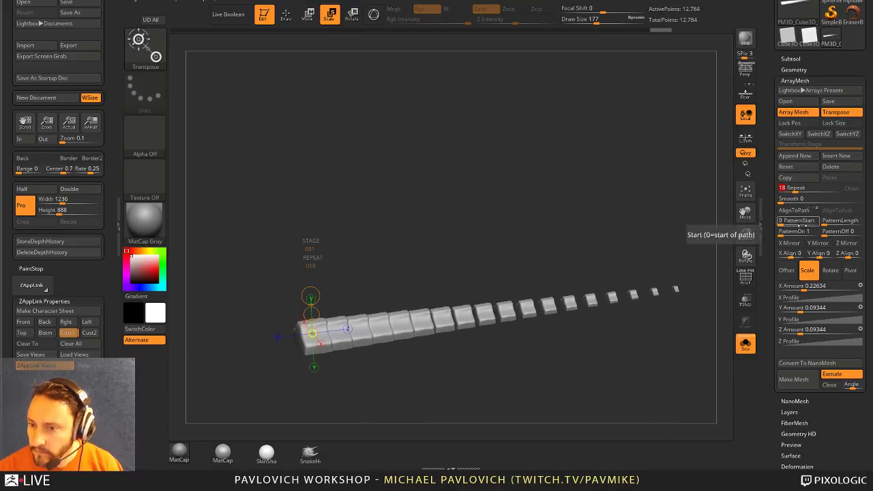
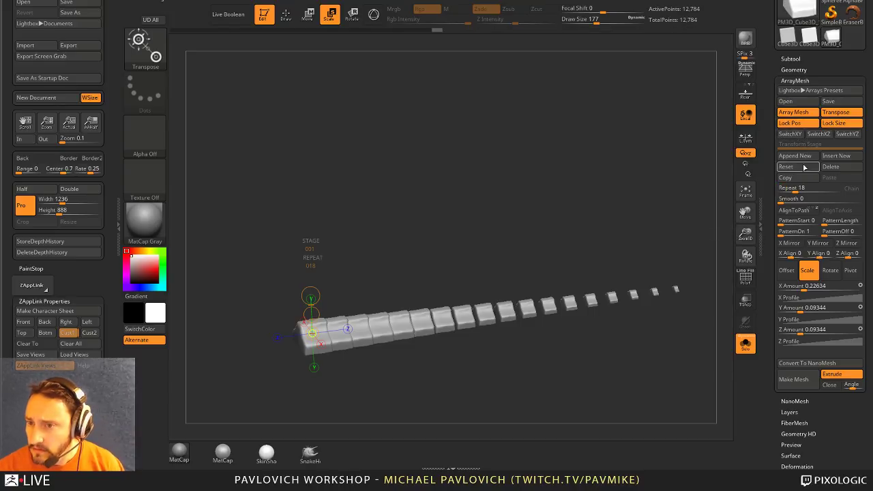
left_click(806, 198)
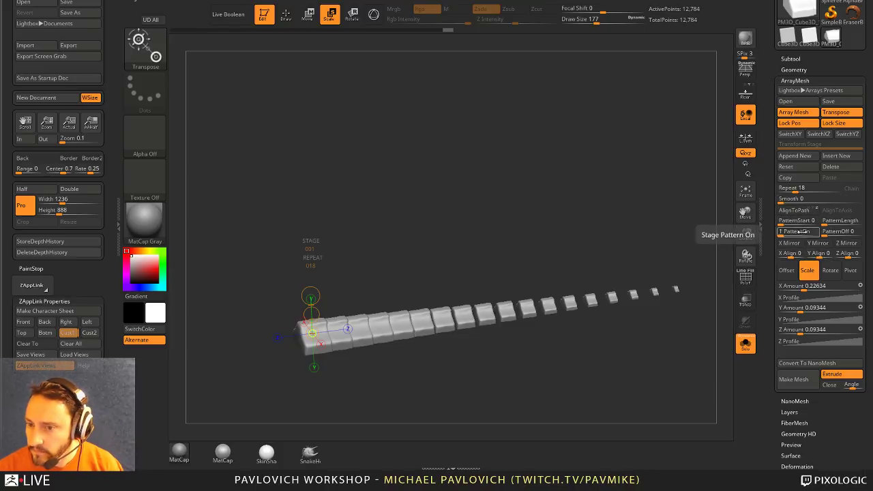
- Return to Draw mode at the large end of the tapered row and set the Draw Size to 268
mouse_move(582, 183)
left_mouse_down("alt")
mouse_move(612, 183)
mouse_move(625, 163)
mouse_move(623, 195)
mouse_move(500, 123)
mouse_move(424, 233)
mouse_move(442, 233)
left_mouse_up("alt")
key("q")
key("s")
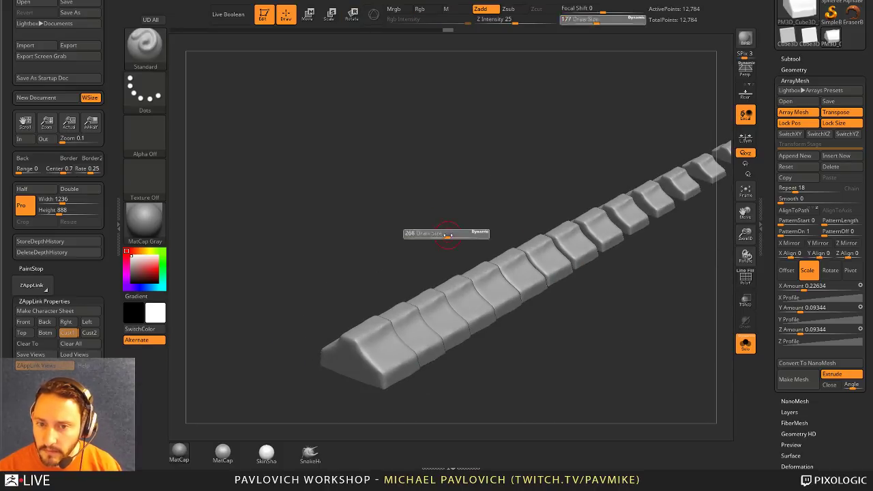
left_click(445, 233)
left_click_drag(496, 378, 488, 348, "alt")
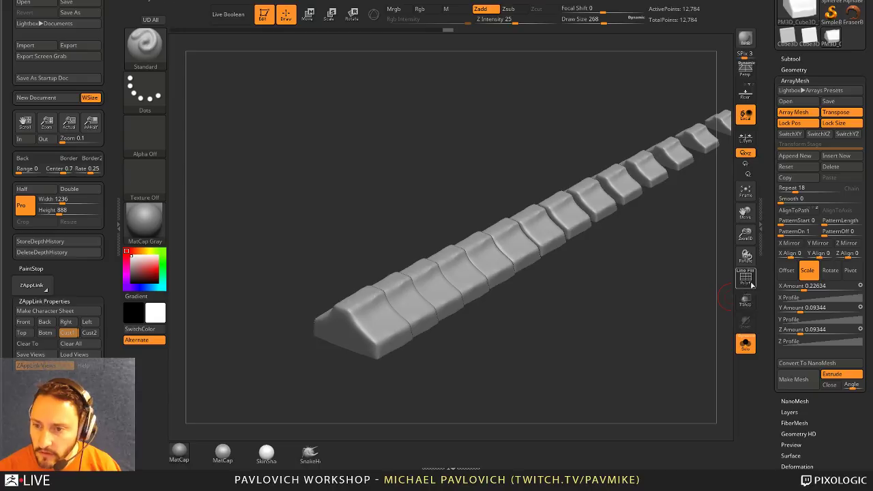
- Toggle the polyframe on and off and sculpt raised forms on the array's first segment with the Standard brush at Draw Size 344
left_click(748, 280)
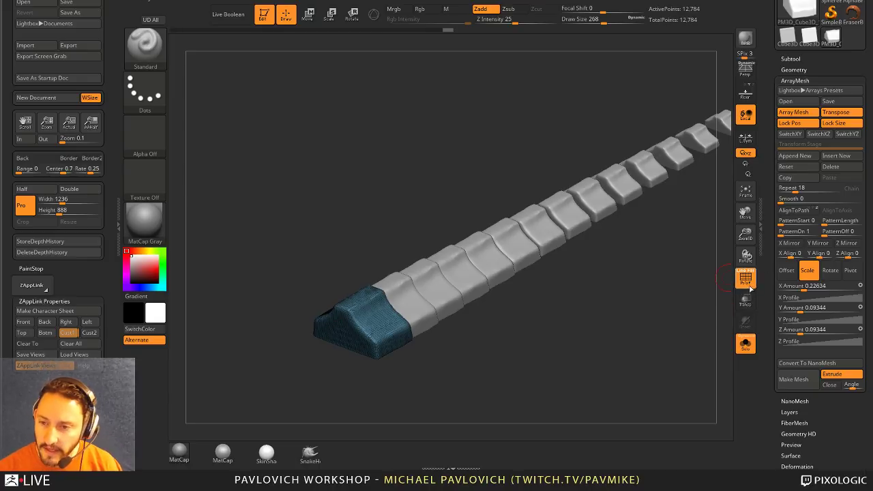
left_click(746, 280)
left_click_drag(669, 300, 566, 298)
key("s")
left_click(375, 324)
mouse_move(392, 315)
left_mouse_down("alt")
mouse_move(371, 334)
mouse_move(403, 318)
left_mouse_up("alt")
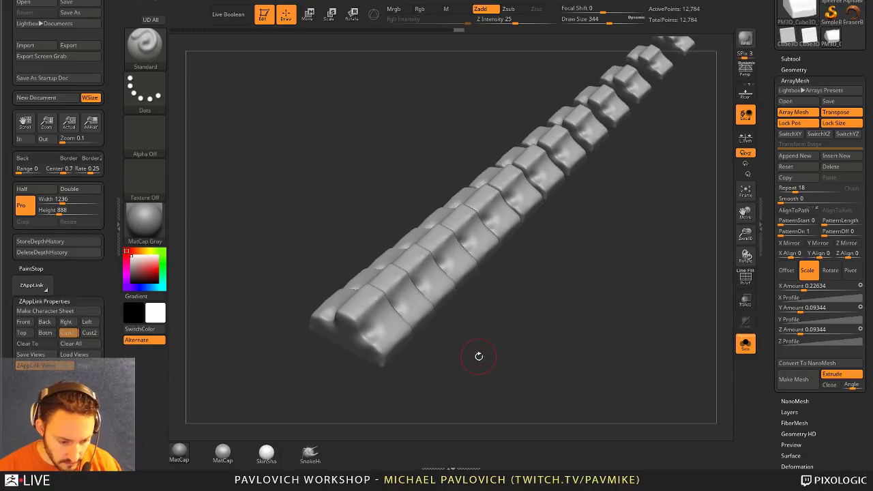
- Reshape the form of the first segment with the Move brush
mouse_move(479, 356)
left_mouse_down()
mouse_move(434, 228)
mouse_move(433, 292)
mouse_move(389, 313)
left_mouse_up()
key("b")
key("m")
key("v")
mouse_move(419, 279)
left_mouse_down()
mouse_move(448, 214)
mouse_move(416, 264)
left_mouse_up()
- Build up ridges on the top and sides of the first segment with the ClayTubes brush at Draw Sizes 422 and 365
key("b")
key("c")
key("t")
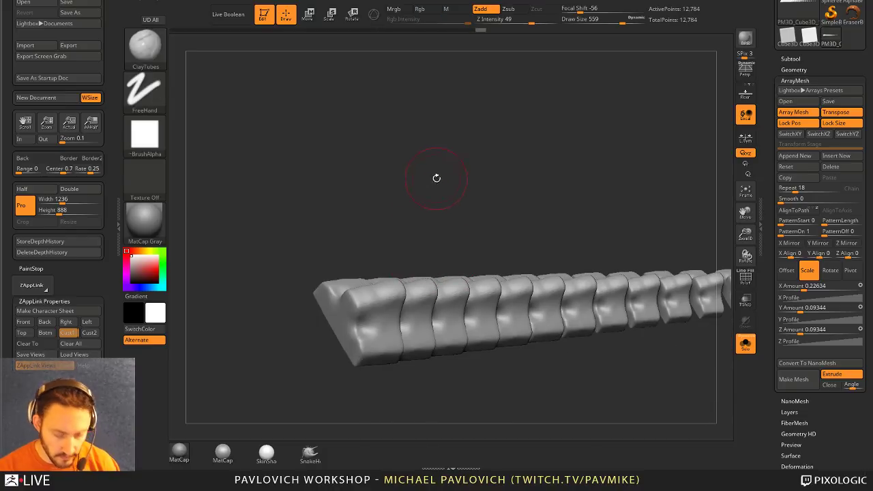
left_click_drag(436, 177, 425, 217)
key("s")
mouse_move(372, 292)
left_mouse_down()
mouse_move(364, 292)
mouse_move(386, 287)
mouse_move(370, 291)
left_mouse_up()
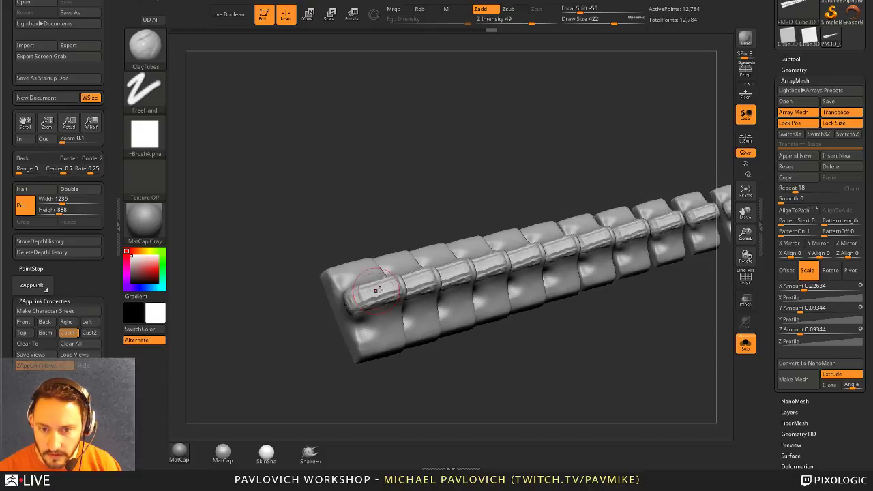
mouse_move(404, 230)
left_mouse_down()
mouse_move(427, 178)
mouse_move(505, 255)
mouse_move(389, 278)
mouse_move(434, 242)
mouse_move(407, 191)
mouse_move(395, 198)
mouse_move(370, 289)
left_mouse_up()
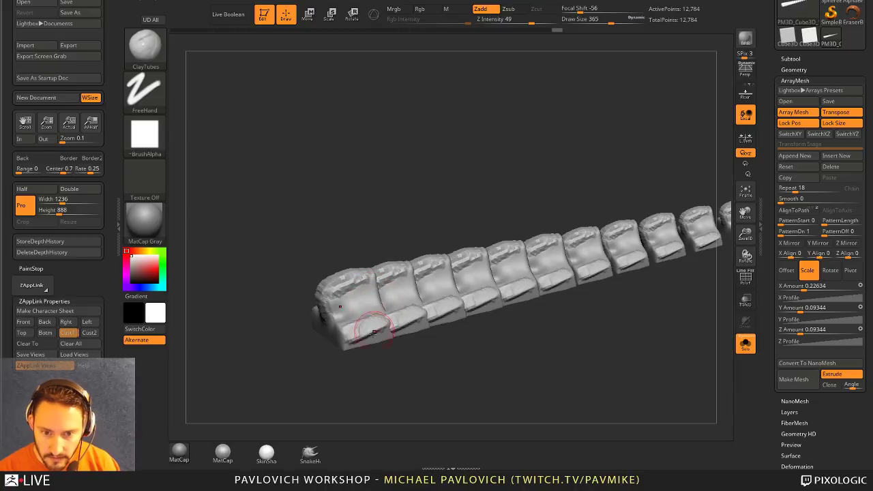
left_click_drag(361, 318, 523, 222)
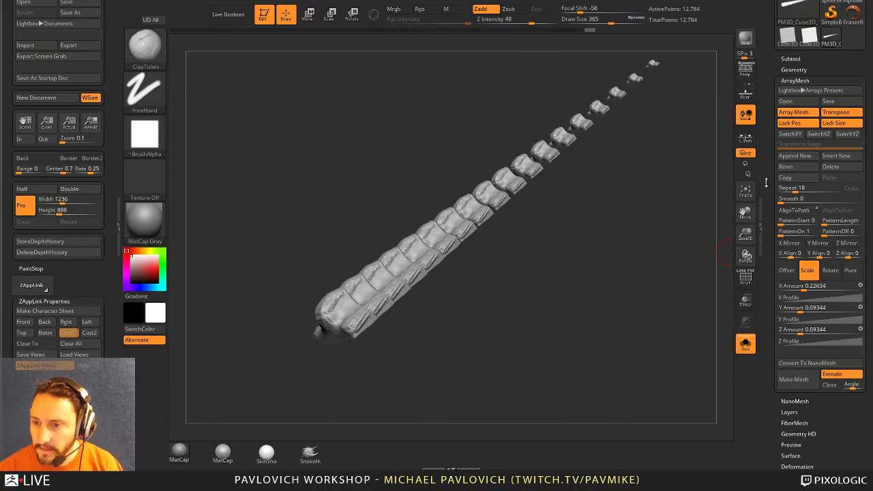
- Turn off Array Mesh and clip the sides of the single remaining segment into a taper
left_click_drag(627, 221, 537, 300)
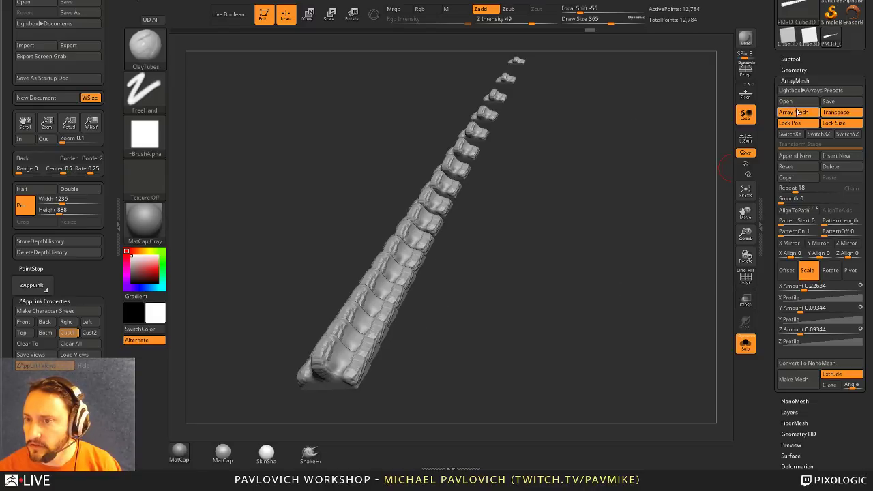
left_click(793, 112)
mouse_move(619, 197)
left_mouse_down()
mouse_move(607, 266)
mouse_move(565, 284)
mouse_move(413, 300)
mouse_move(516, 250)
left_mouse_up()
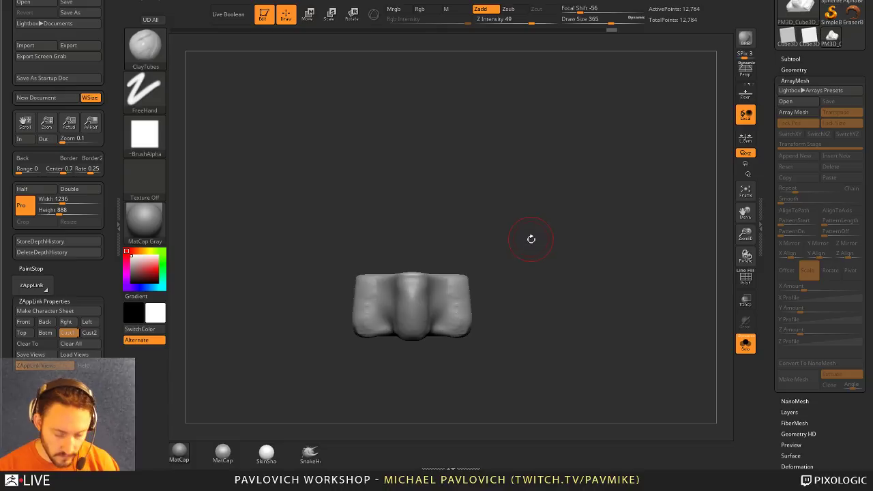
mouse_move(532, 214)
left_mouse_down("ctrl+shift")
mouse_move(468, 312)
mouse_move(431, 404)
mouse_move(578, 292)
mouse_move(520, 179)
mouse_move(593, 268)
mouse_move(585, 280)
left_mouse_up("ctrl+shift")
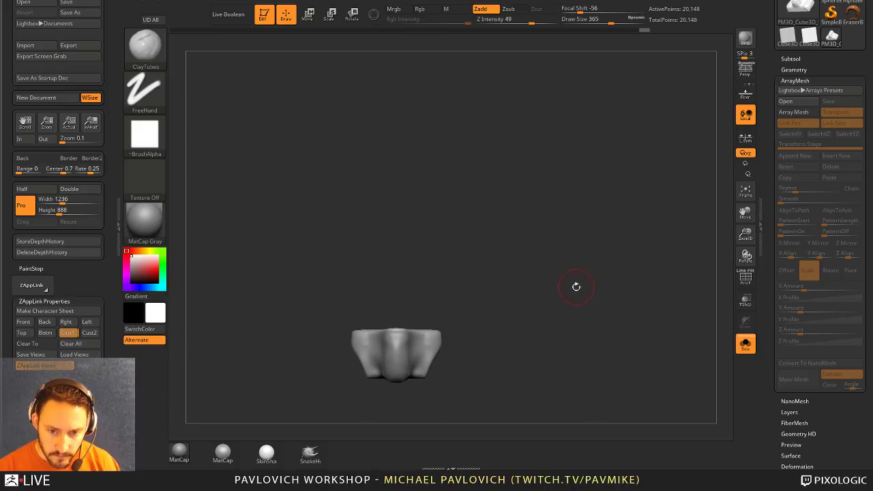
- Create a new InsertMesh brush from the sculpted segment
key("b")
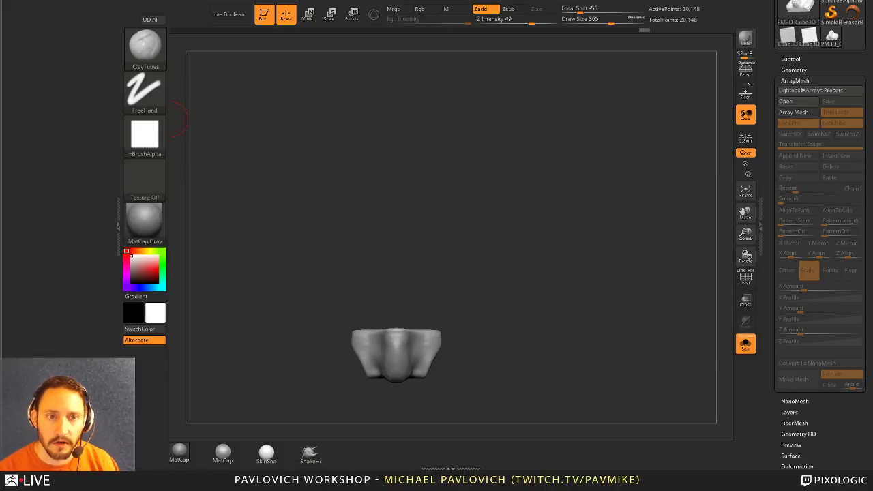
left_click(57, 6)
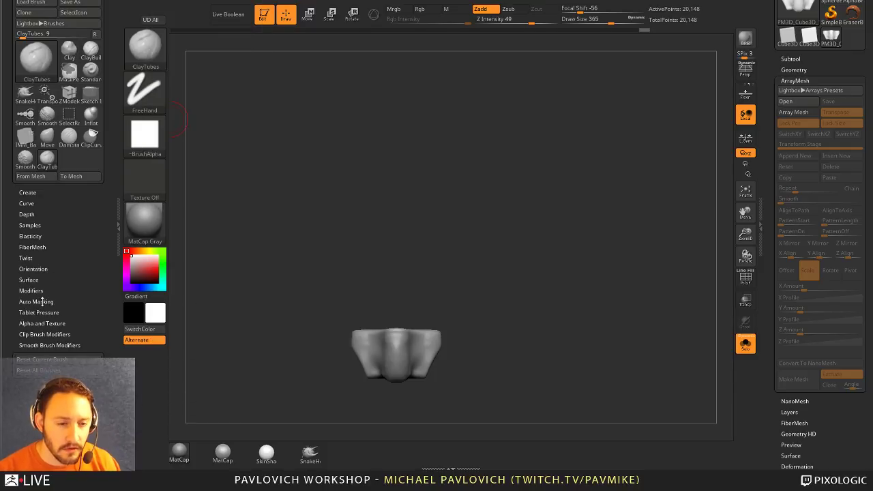
left_click(28, 192)
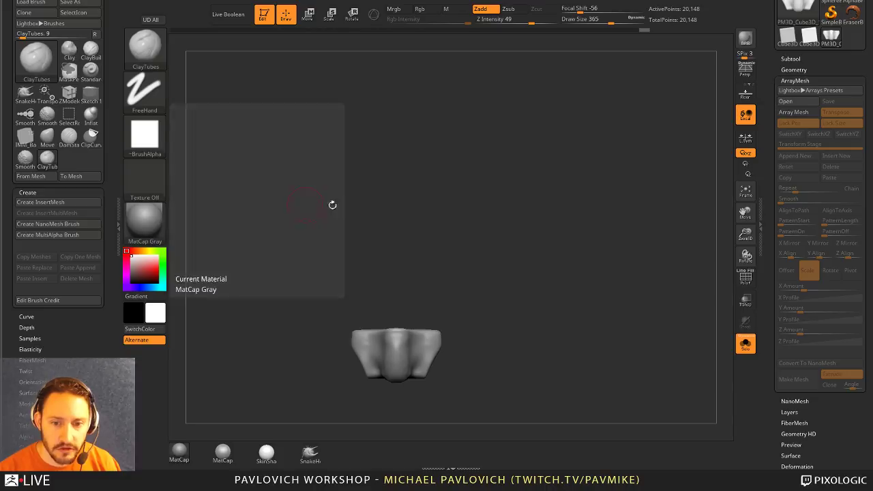
key("b")
left_click(273, 450)
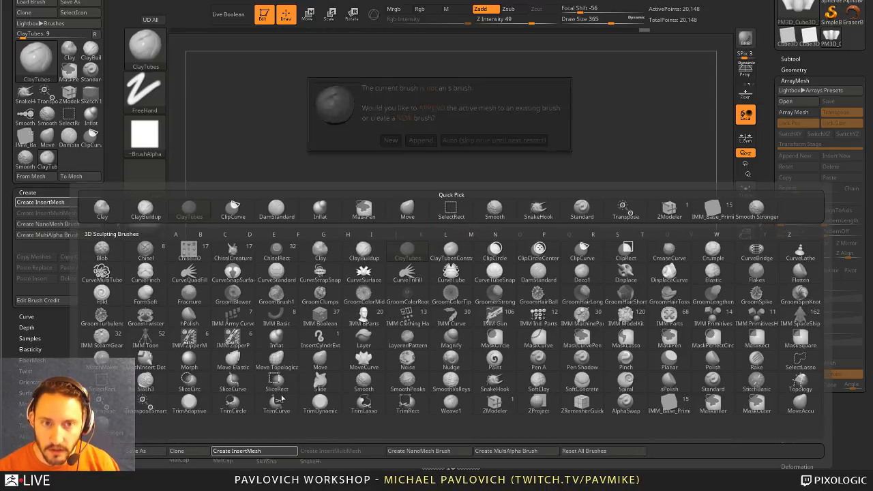
left_click(391, 140)
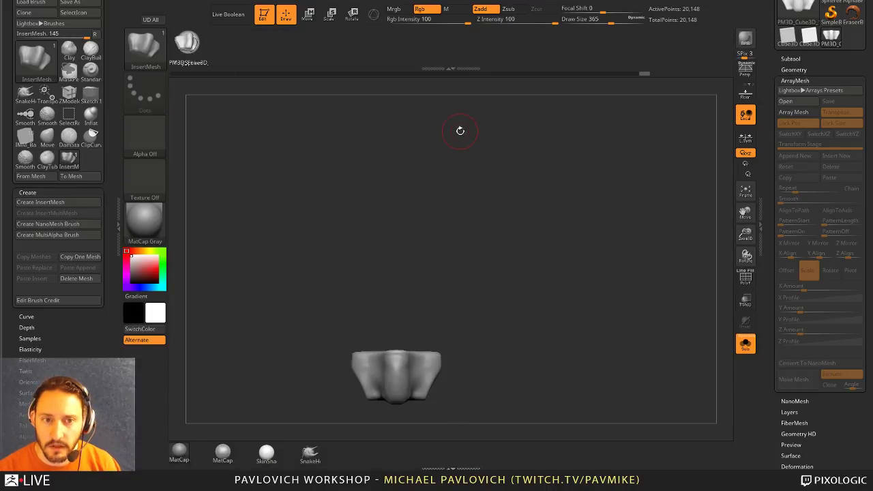
- Try inserting copies of the segment onto the mesh with the InsertMesh brush, with and without symmetry, and undo them
left_click_drag(405, 210, 347, 155, "alt")
left_click_drag(341, 318, 409, 327)
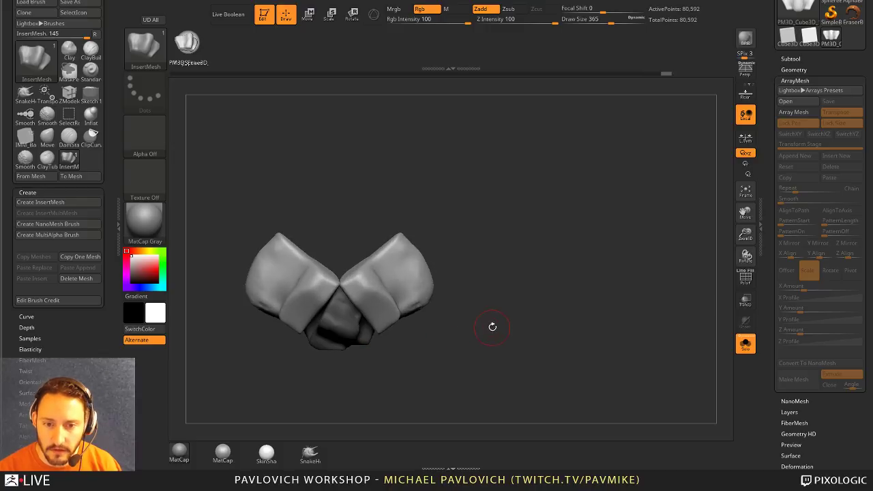
key("ctrl+z")
key("ctrl+z")
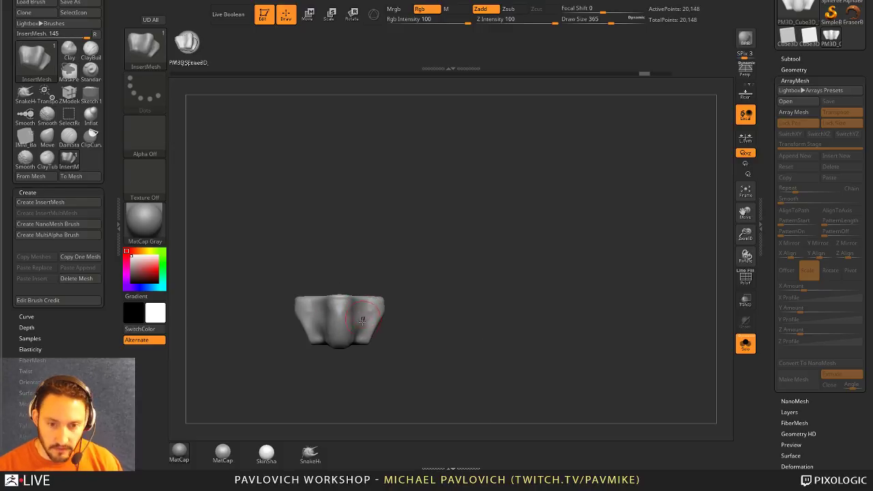
left_click_drag(403, 186, 420, 207, "alt")
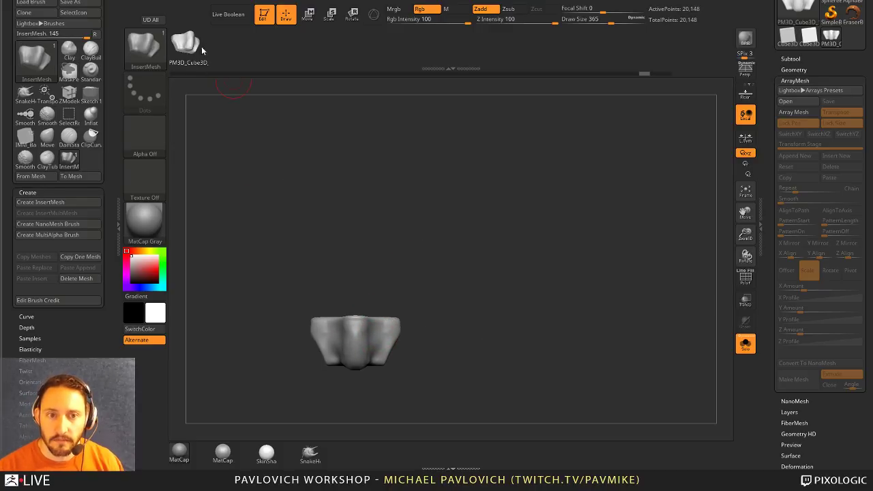
left_click_drag(372, 324, 401, 346)
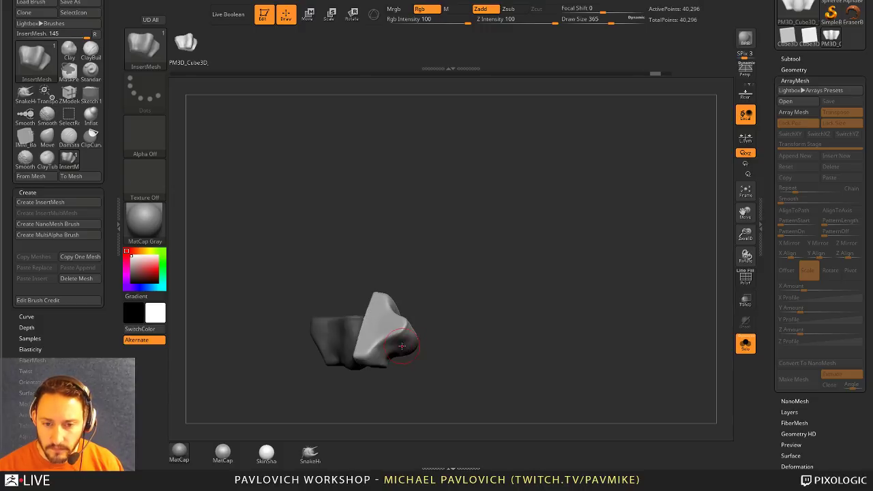
key("ctrl+z")
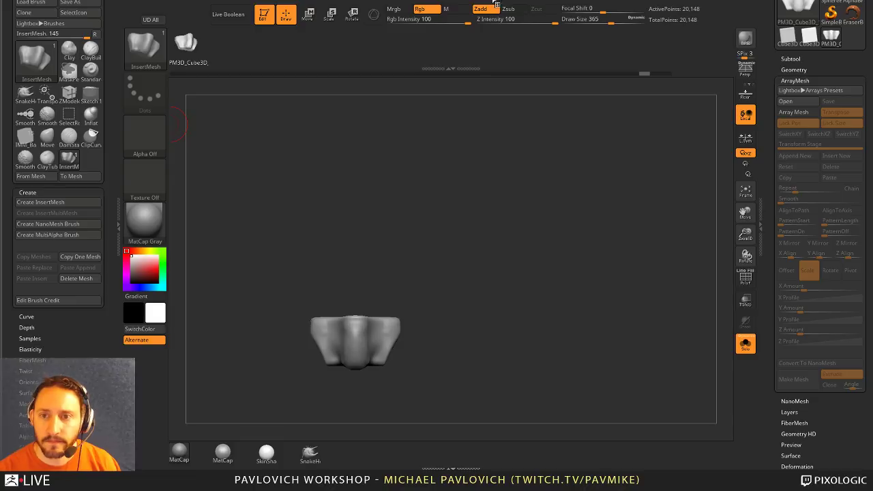
- Dock the Stroke settings, enable Curve Mode for the InsertMesh brush, and expand Curve Functions and Curve Modifiers
left_click(567, 2)
left_click_drag(503, 32, 58, 10)
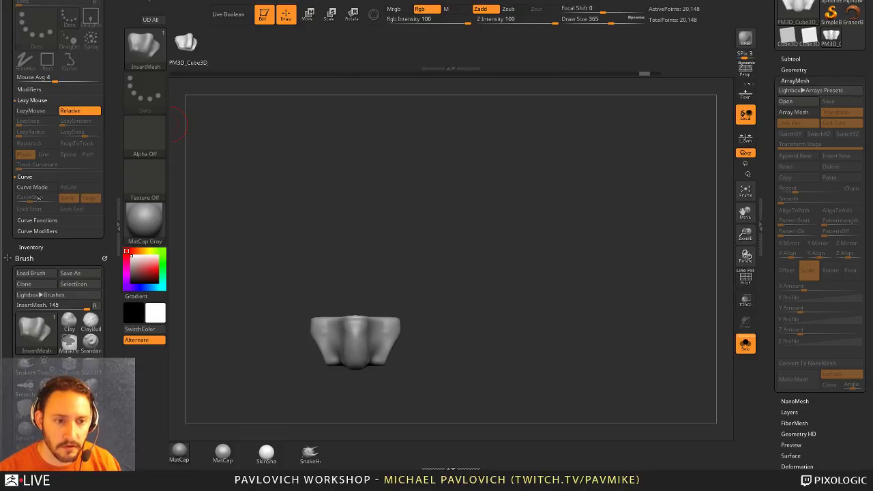
left_click(32, 186)
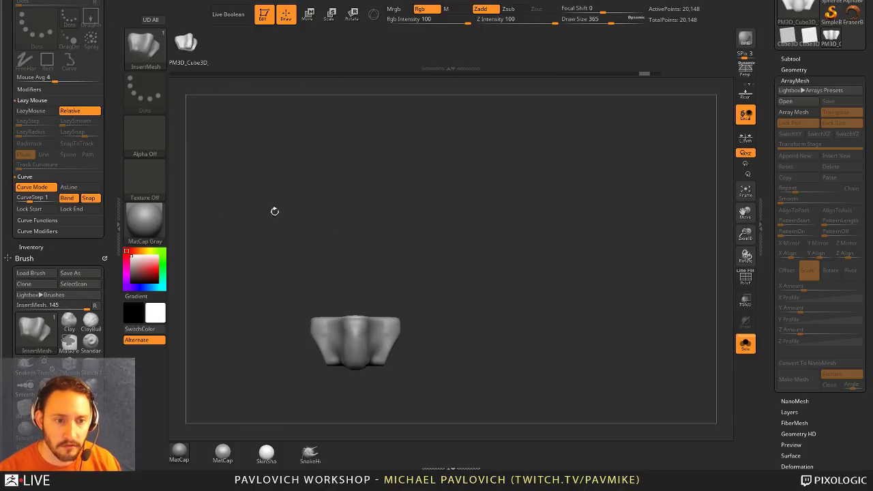
left_click(37, 221)
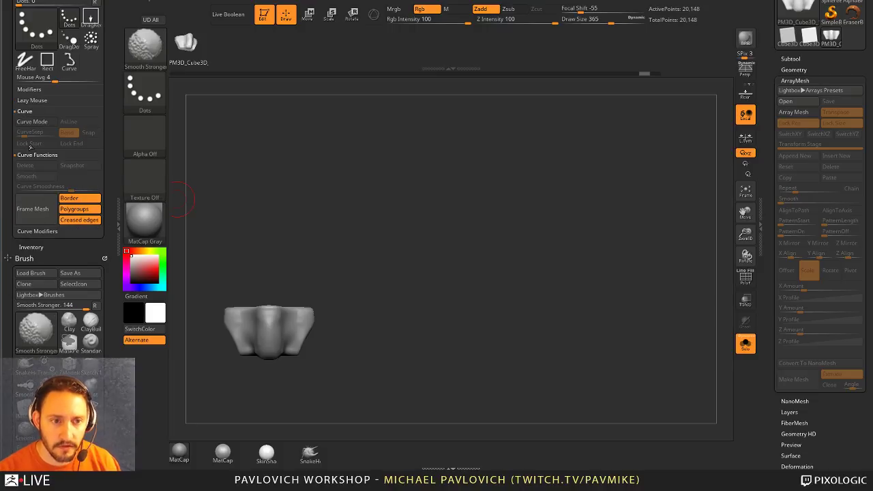
left_click(51, 232)
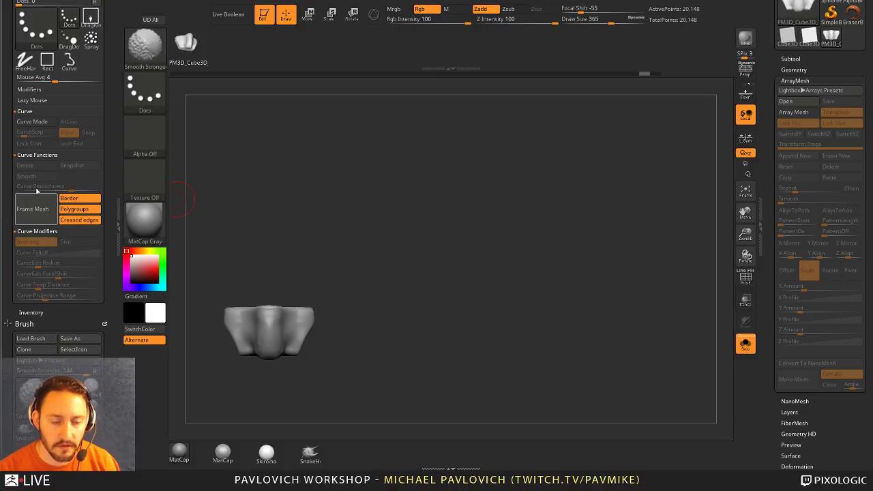
- Draw an upward-bending curve of inserted segments starting at the block and show the brush's Modifiers settings
left_click_drag(287, 318, 504, 198)
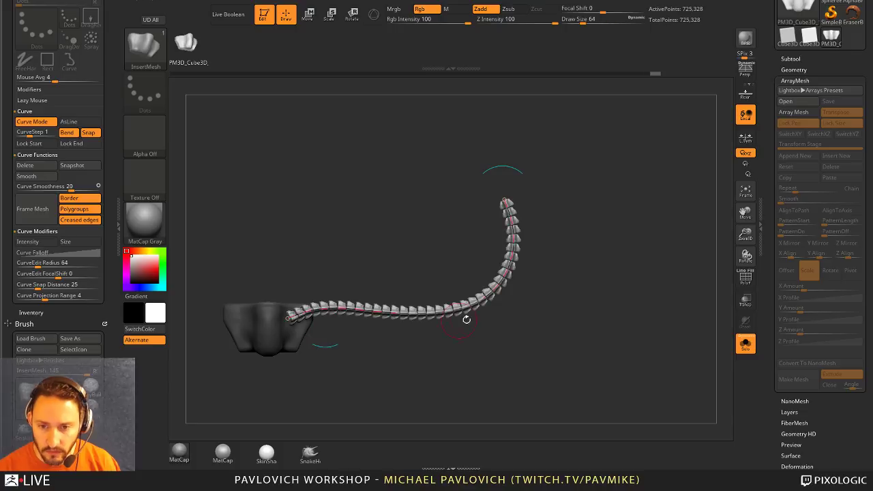
left_click_drag(616, 256, 636, 268, "alt")
scroll(113, 226, "down", 10)
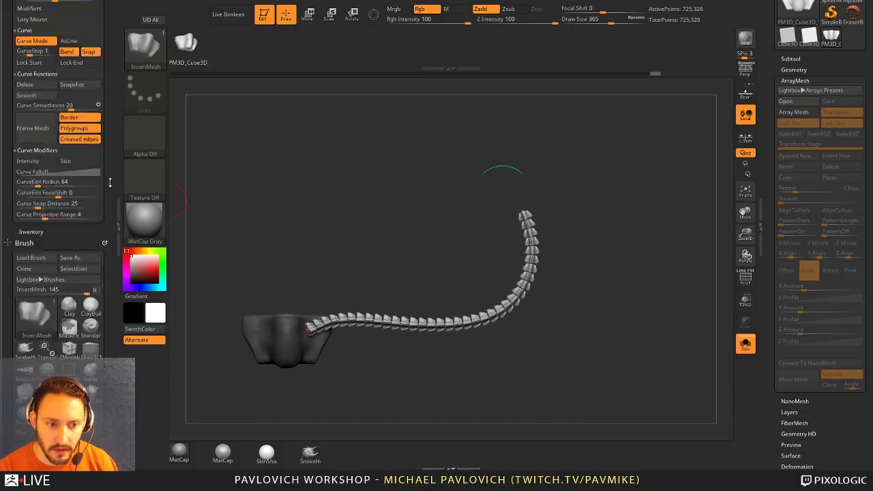
key("shift")
left_click(32, 257)
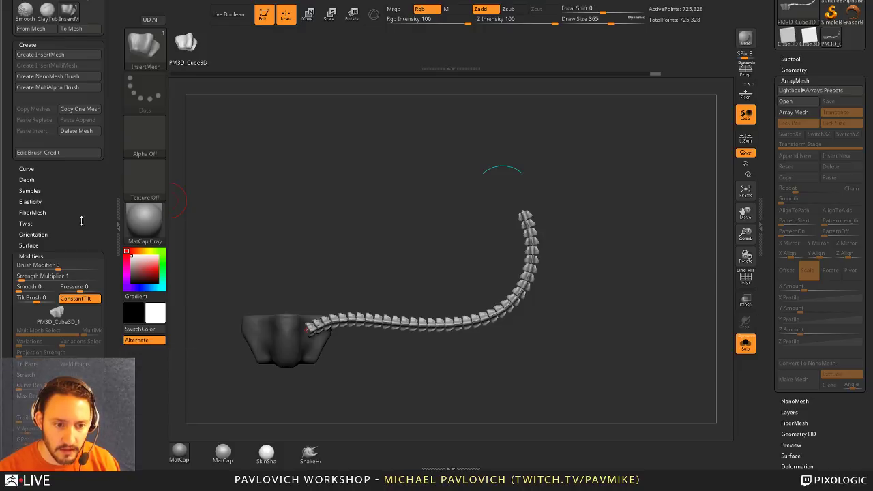
scroll(82, 221, "down", 1)
- Reposition the curve of segments into a looping path away from the block, and undo the whole curve
left_click_drag(355, 245, 356, 284)
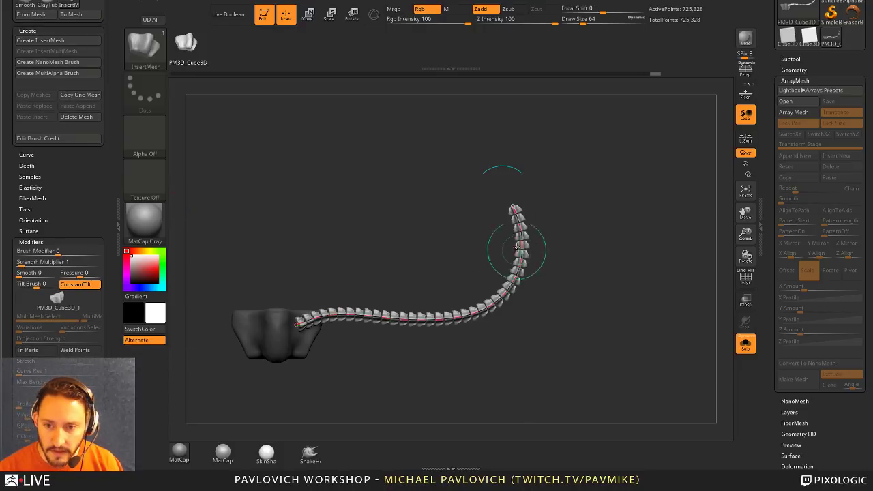
mouse_move(519, 211)
left_mouse_down()
mouse_move(443, 212)
mouse_move(264, 285)
left_mouse_up()
left_click_drag(315, 190, 599, 326)
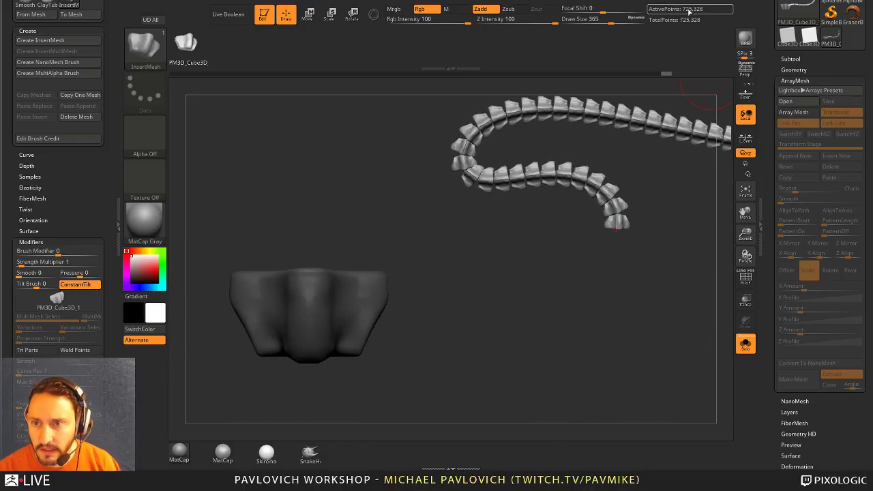
key("ctrl+z")
key("ctrl+z")
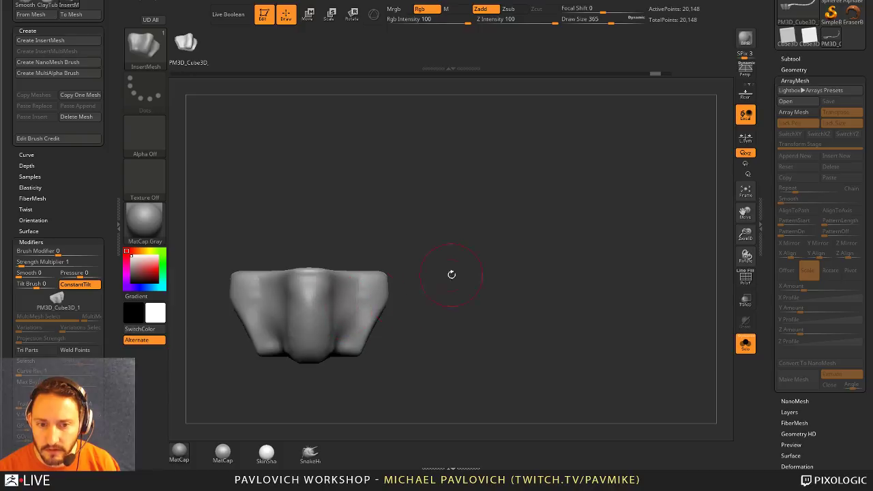
- Show the polyframe, pre-process the segment in Decimation Master, and decimate it with k Polys set to 1
left_click_drag(451, 274, 532, 283, "alt")
left_click(750, 283)
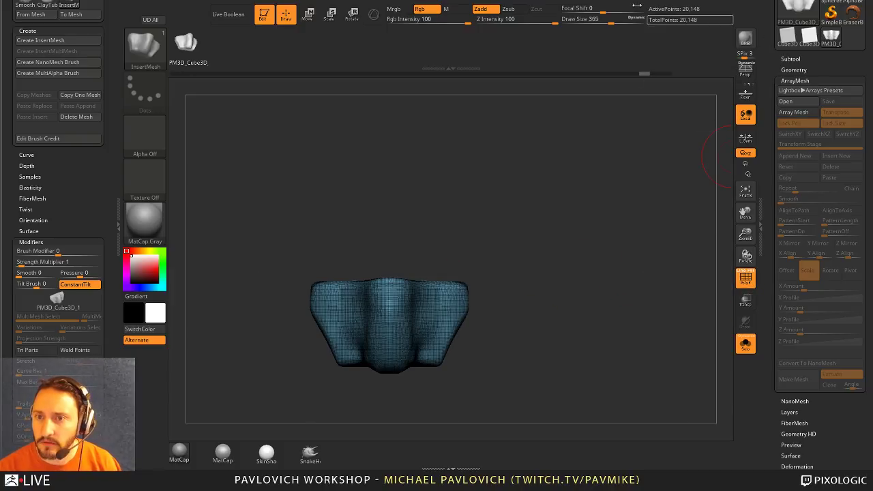
left_click(684, 2)
key("shift")
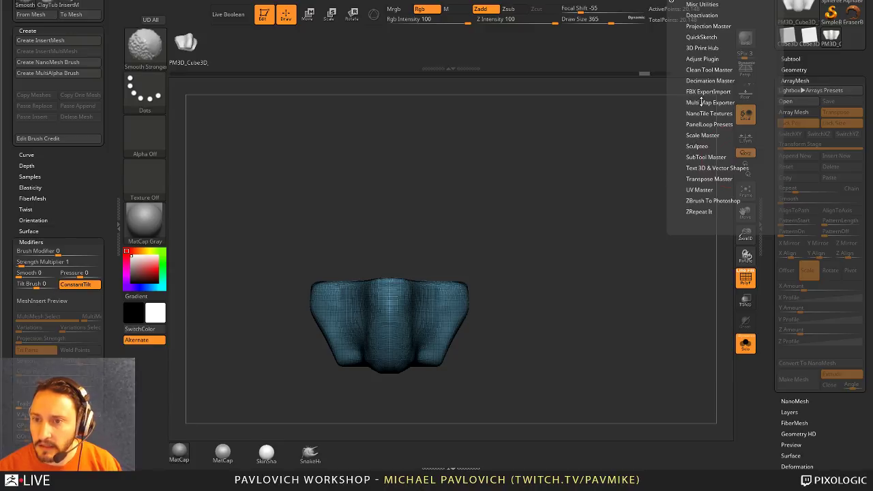
left_click(706, 80)
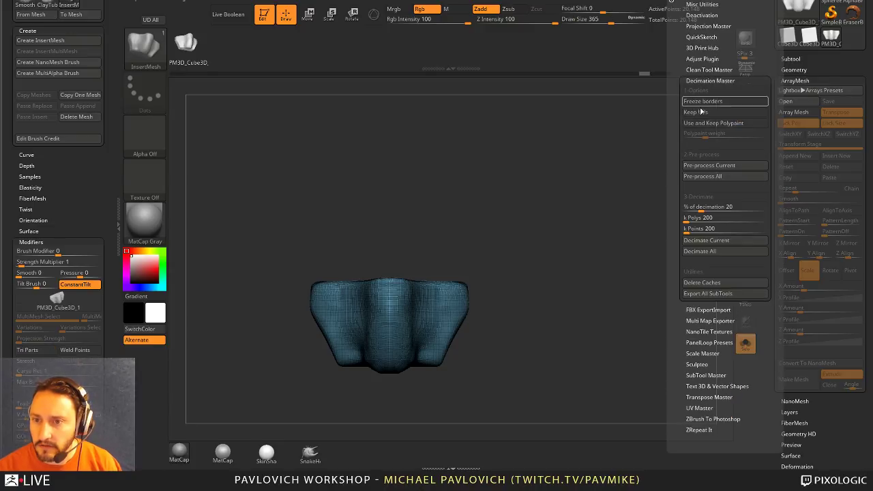
left_click(709, 167)
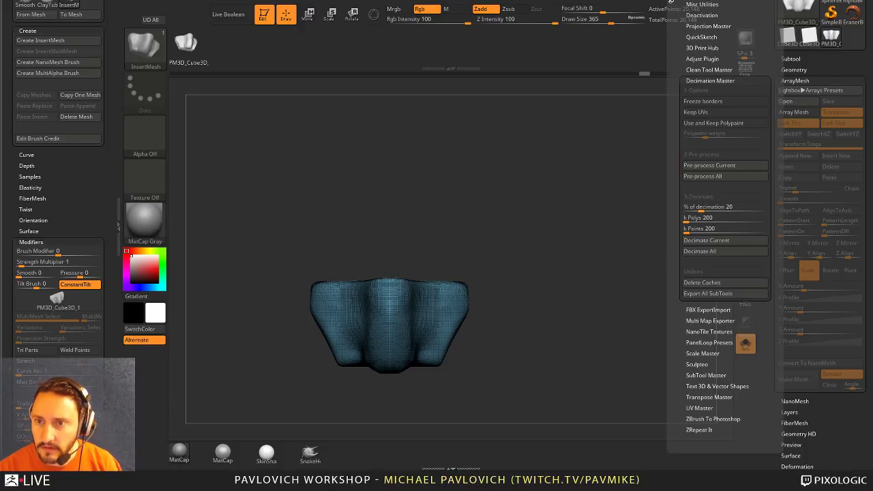
mouse_move(670, 3)
left_mouse_down()
mouse_move(395, 70)
mouse_move(49, 58)
left_mouse_up()
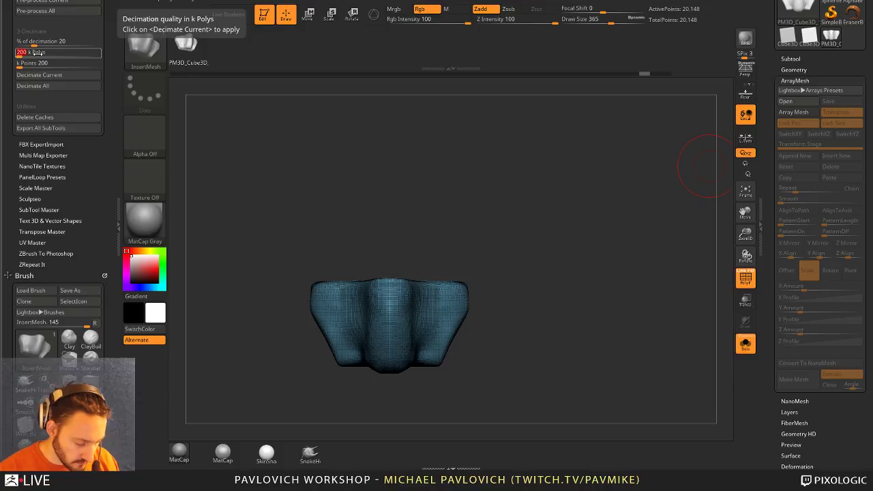
left_click(40, 75)
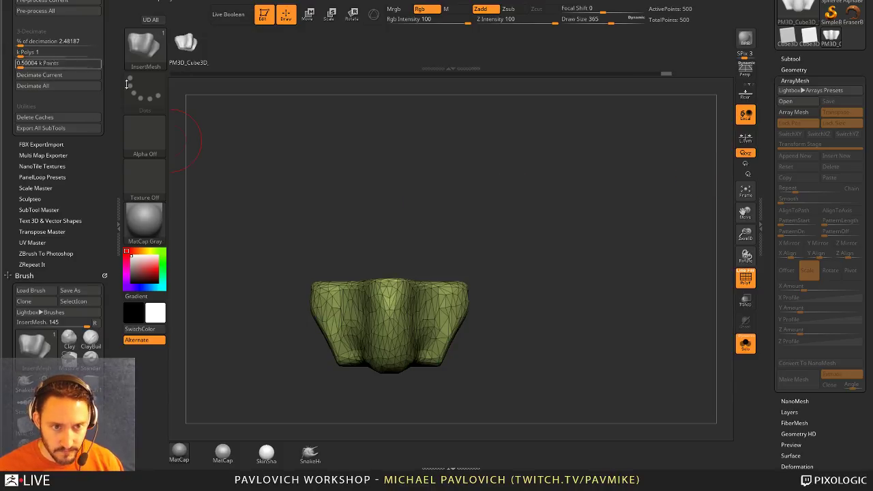
- Hide the polyframe and decimate the segment again with k Polys set to 4
left_click(745, 278)
left_click_drag(633, 248, 612, 287)
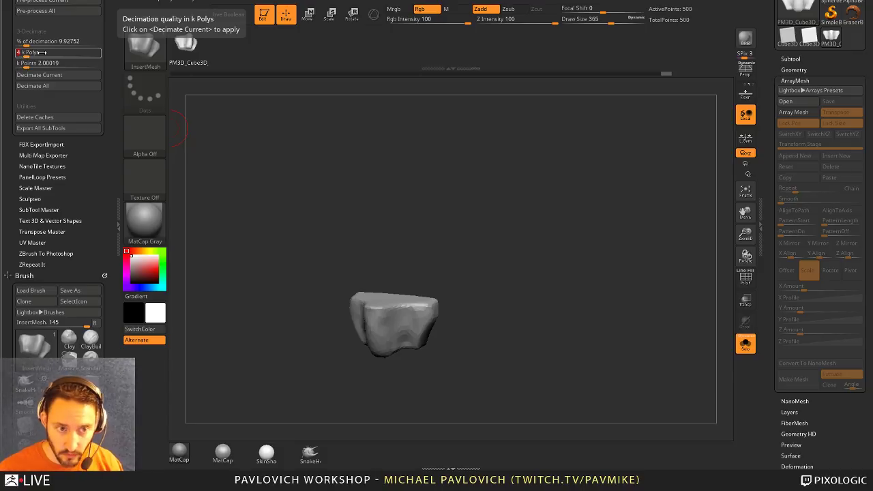
key("Return")
left_click(39, 74)
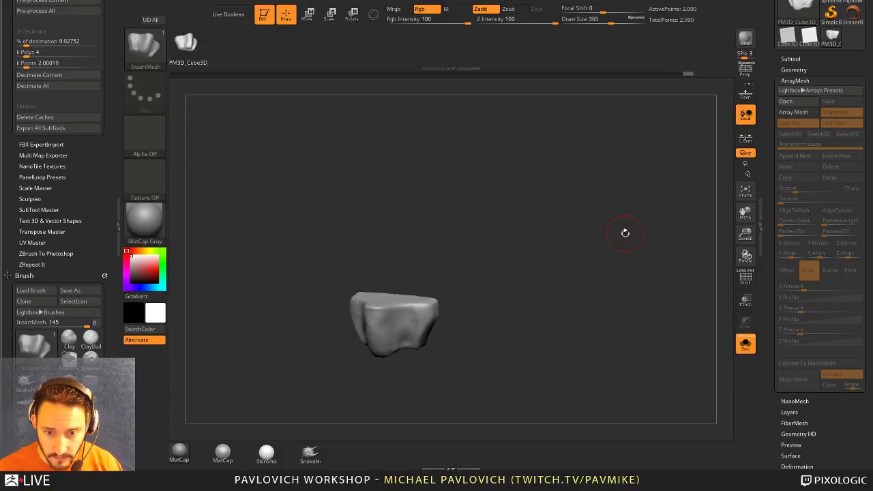
- Decimate the segment again with k Polys set to 0.75 and inspect its shape
left_click(67, 53)
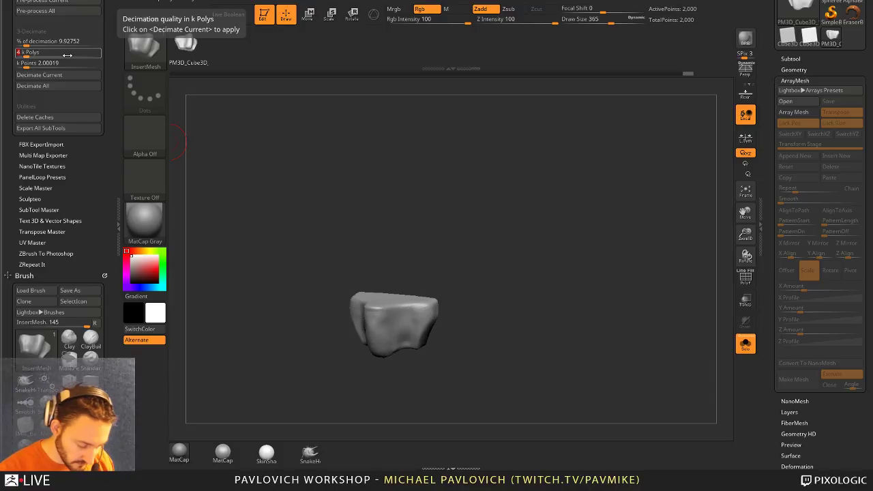
type(".75")
key("Return")
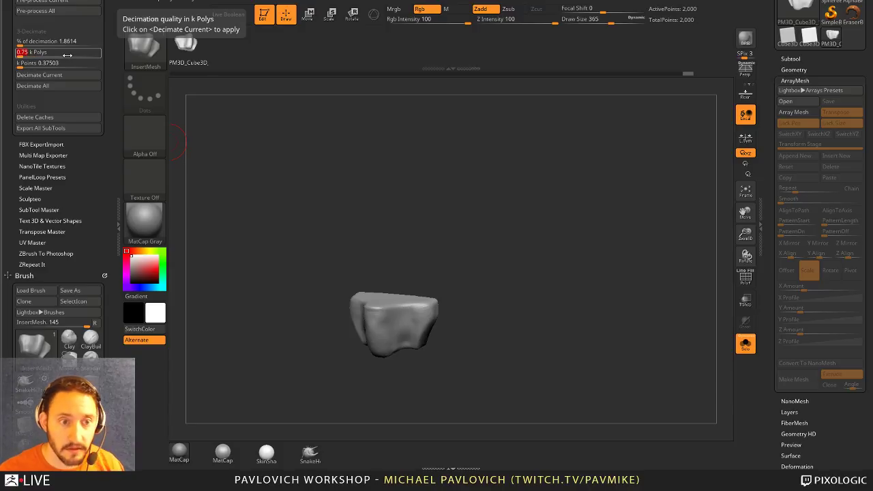
left_click(38, 74)
mouse_move(419, 218)
left_mouse_down()
mouse_move(590, 239)
mouse_move(635, 280)
left_mouse_up()
mouse_move(483, 205)
left_mouse_down()
mouse_move(493, 208)
mouse_move(497, 197)
left_mouse_up()
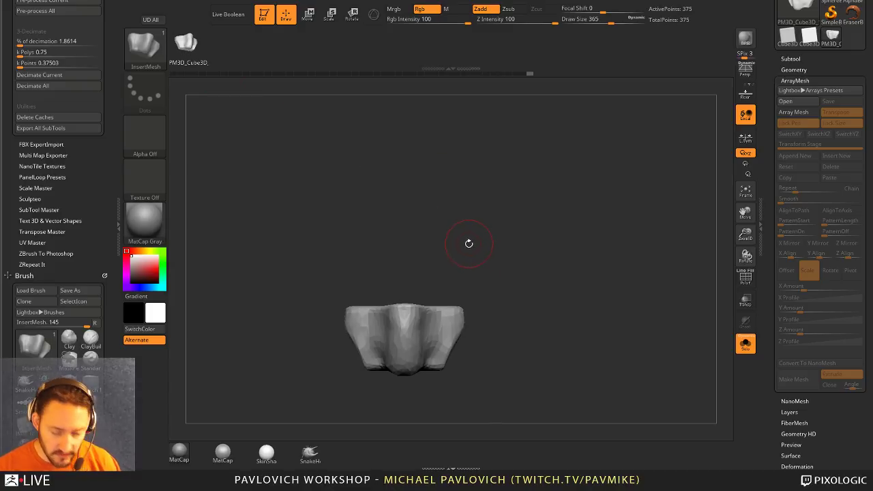
- Append the decimated segment to the current InsertMesh brush and make that second mesh the active insert
key("b")
left_click(271, 451)
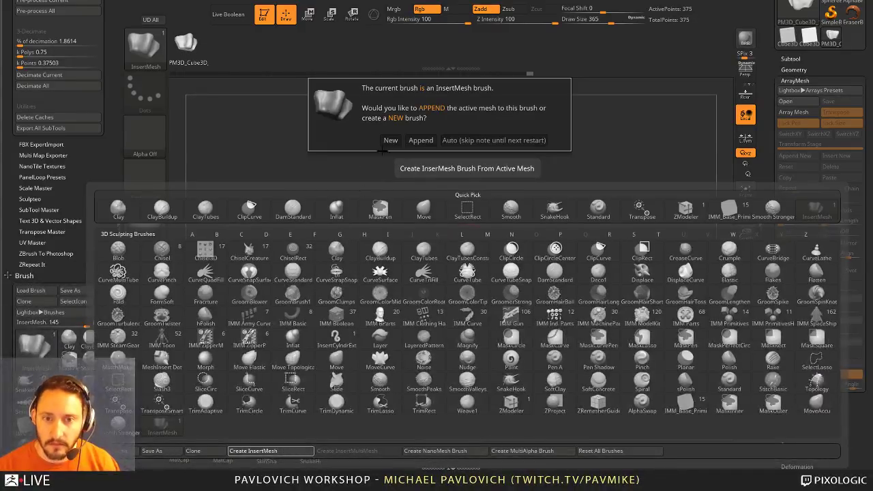
left_click(421, 140)
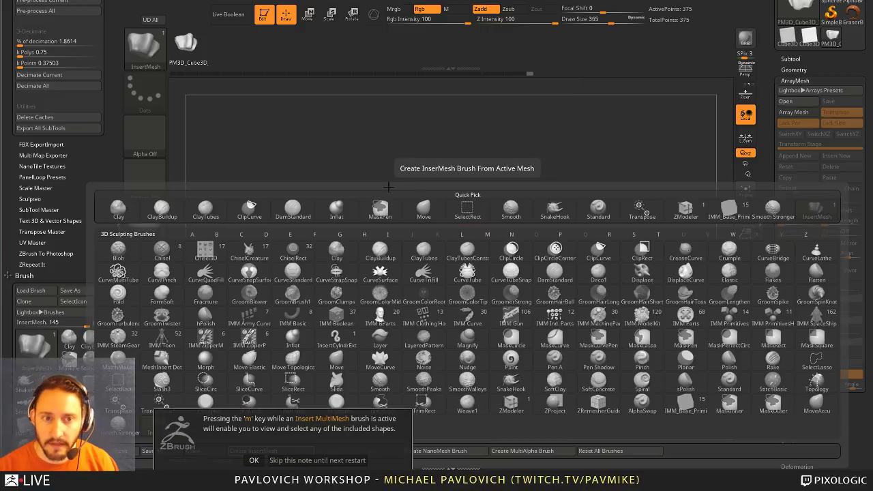
left_click(307, 460)
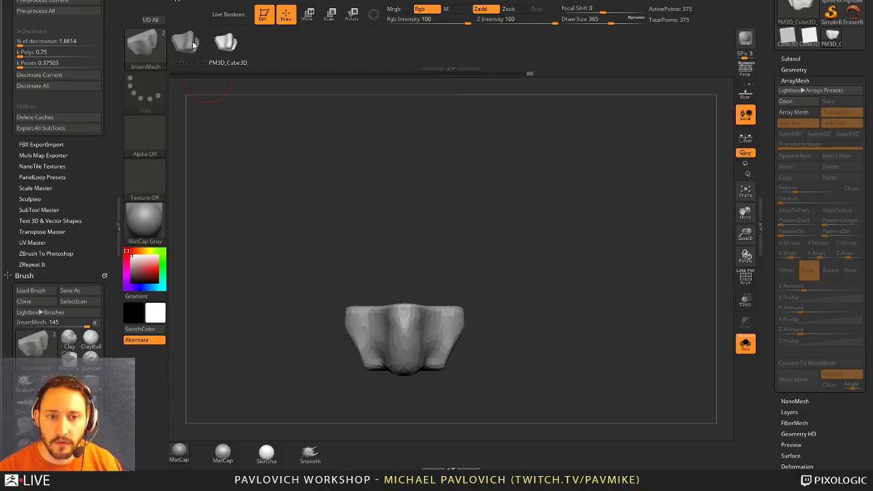
left_click(193, 45)
left_click(246, 45)
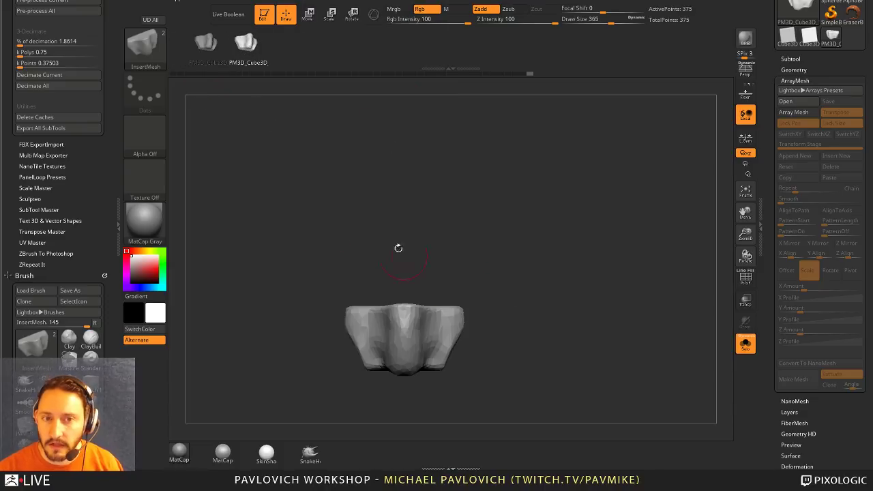
- Draw a large curling curve of the decimated segments out from the front of the block
left_click_drag(464, 216, 422, 207, "alt")
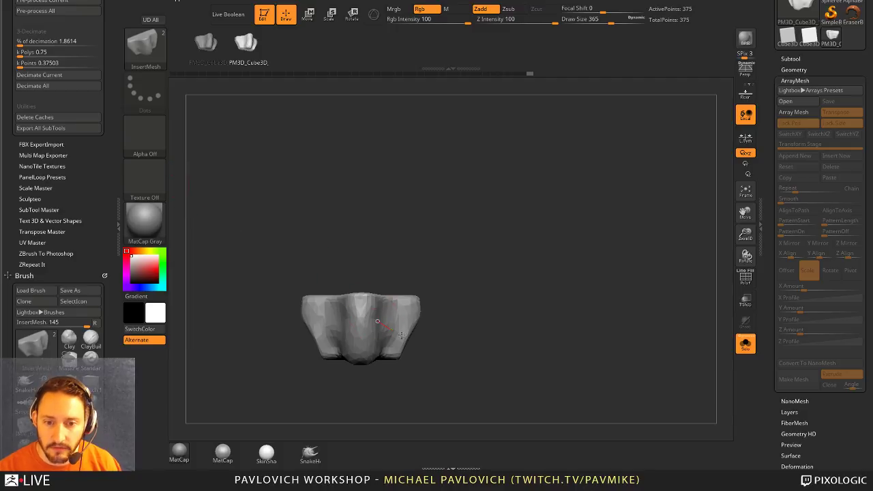
left_click(424, 225)
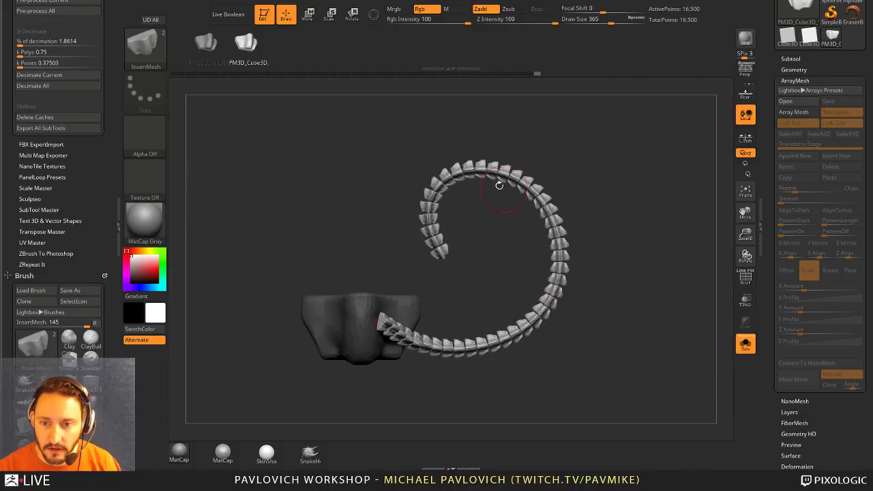
- Turn off Tri Parts in the brush's modifiers and replace the chain with a tighter spiral curve of segments
left_click_drag(103, 229, 103, 298)
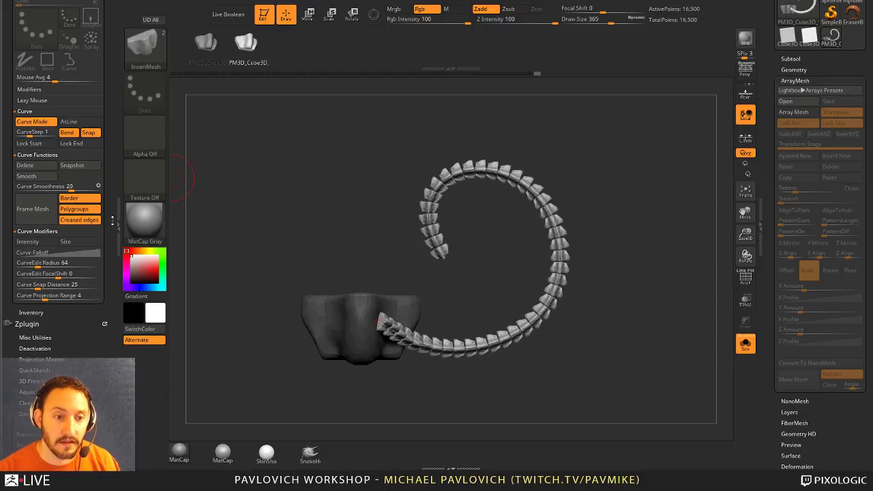
left_click_drag(110, 224, 102, 171)
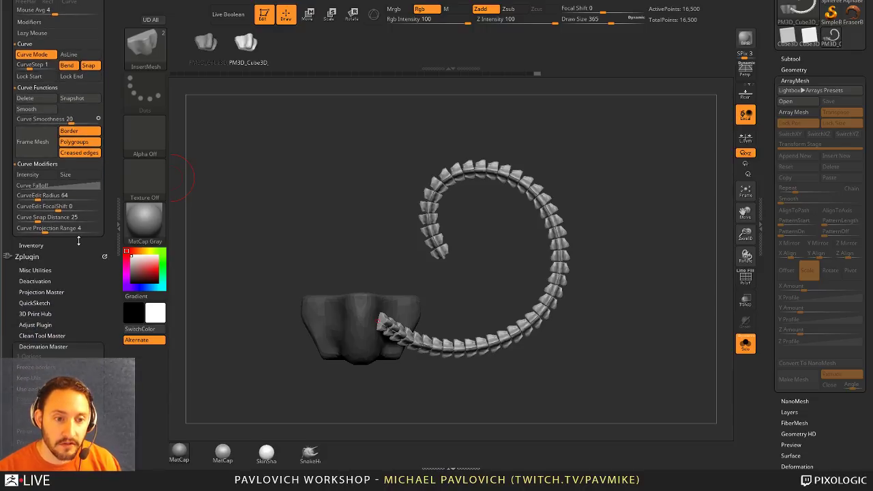
left_click_drag(83, 270, 87, 134)
scroll(65, 273, "down", 10)
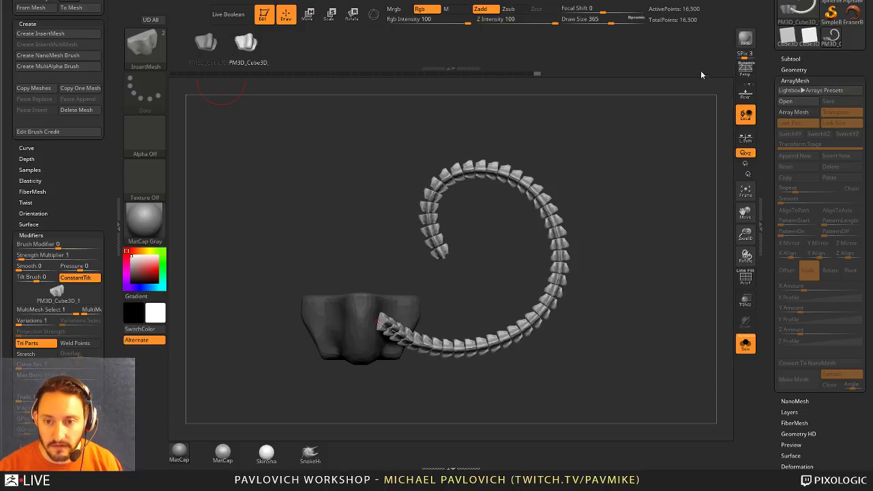
mouse_move(498, 185)
left_mouse_down()
mouse_move(613, 220)
mouse_move(600, 221)
left_mouse_up()
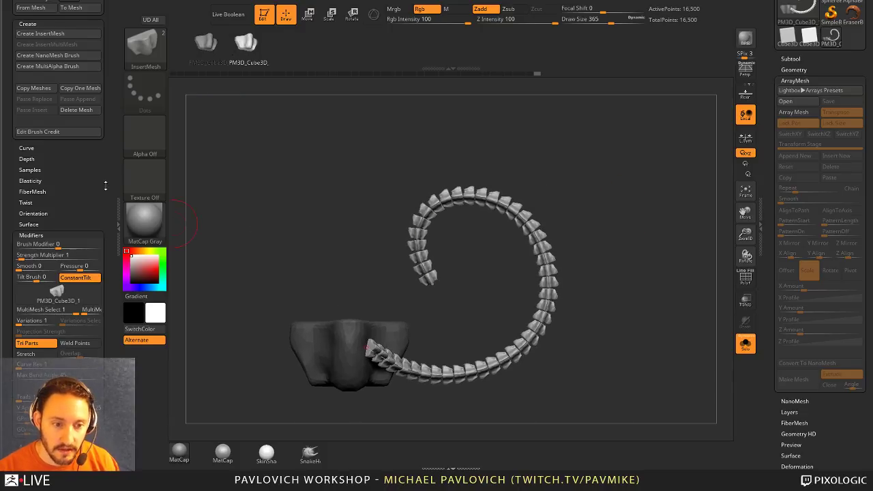
scroll(31, 355, "up", 5)
scroll(31, 355, "down", 5)
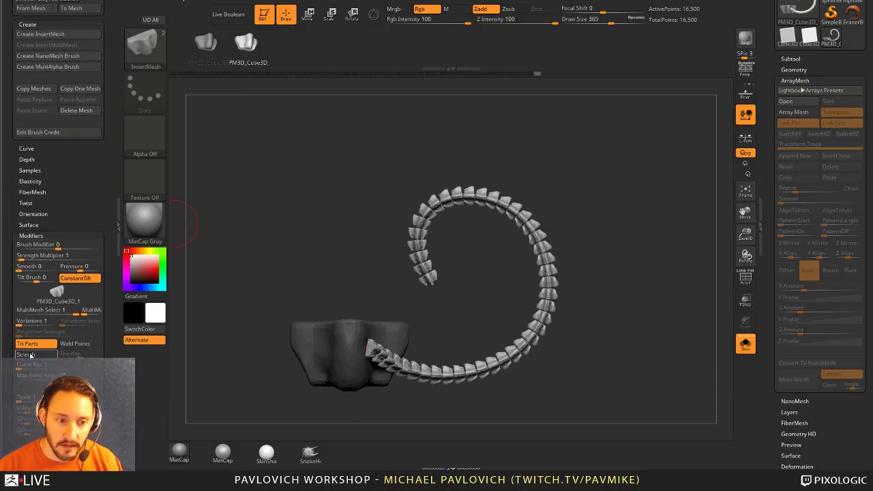
left_click(31, 344)
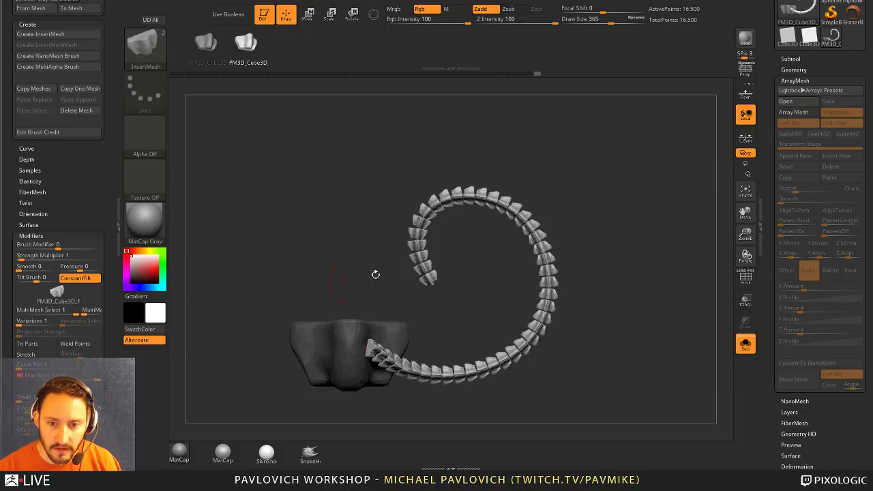
mouse_move(432, 284)
left_mouse_down()
mouse_move(485, 302)
mouse_move(419, 295)
mouse_move(403, 315)
mouse_move(443, 273)
mouse_move(516, 334)
mouse_move(566, 279)
mouse_move(515, 293)
mouse_move(589, 279)
mouse_move(509, 328)
left_mouse_up()
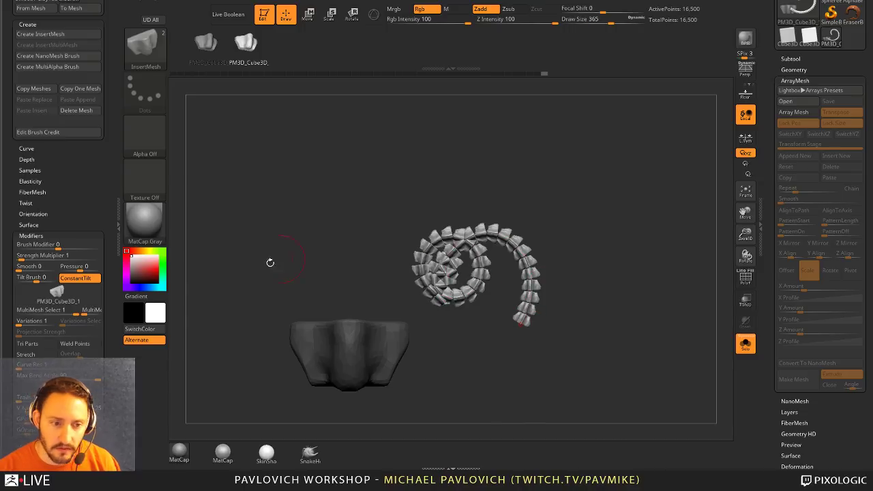
- Set Max Bend Angle to 0 and draw a new looping, S-shaped curve of segments beside the block
left_click_drag(97, 375, 8, 376)
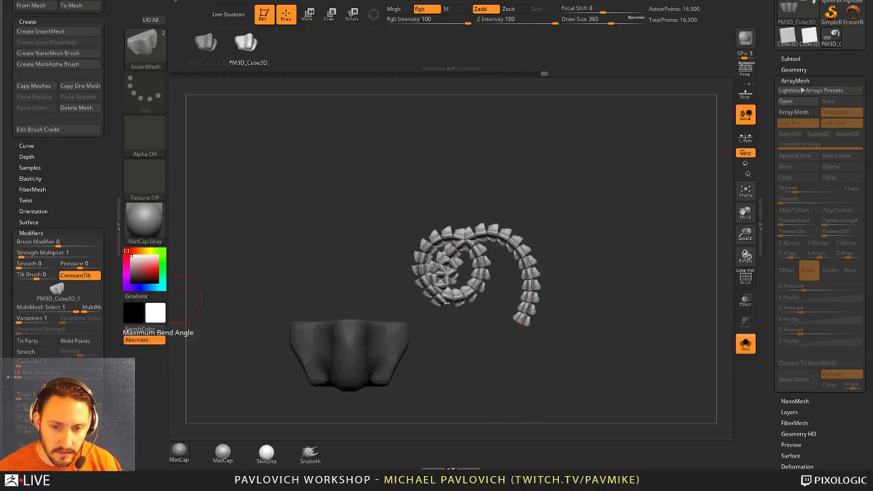
mouse_move(508, 333)
left_mouse_down()
mouse_move(524, 313)
mouse_move(461, 302)
mouse_move(464, 239)
mouse_move(563, 255)
mouse_move(594, 196)
mouse_move(477, 273)
mouse_move(382, 295)
mouse_move(436, 245)
mouse_move(471, 197)
mouse_move(477, 273)
mouse_move(456, 257)
left_mouse_up()
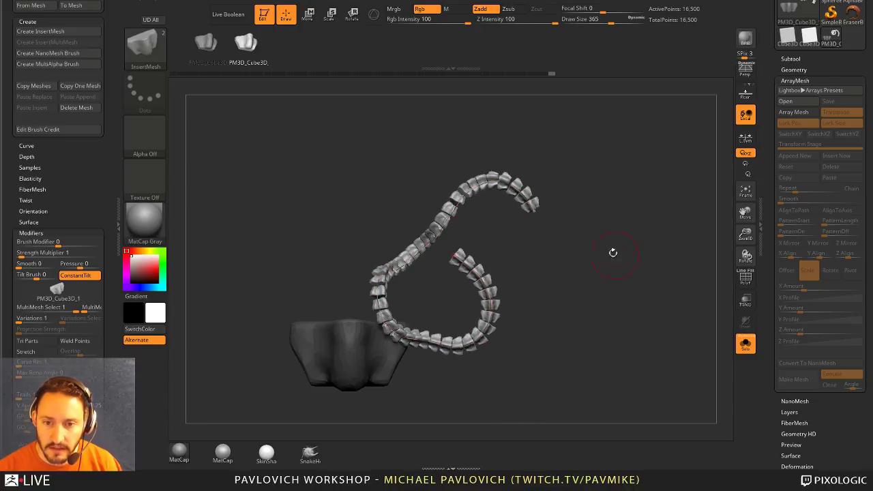
left_click_drag(612, 252, 548, 244)
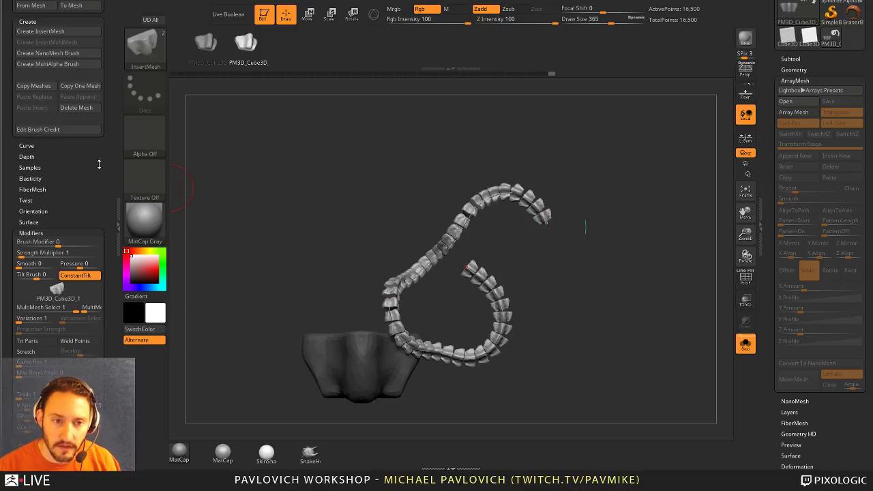
- Enable the Intensity and Size curve modifiers, expand the Curve Falloff graph, and update the existing chain with them
scroll(113, 157, "up", 5)
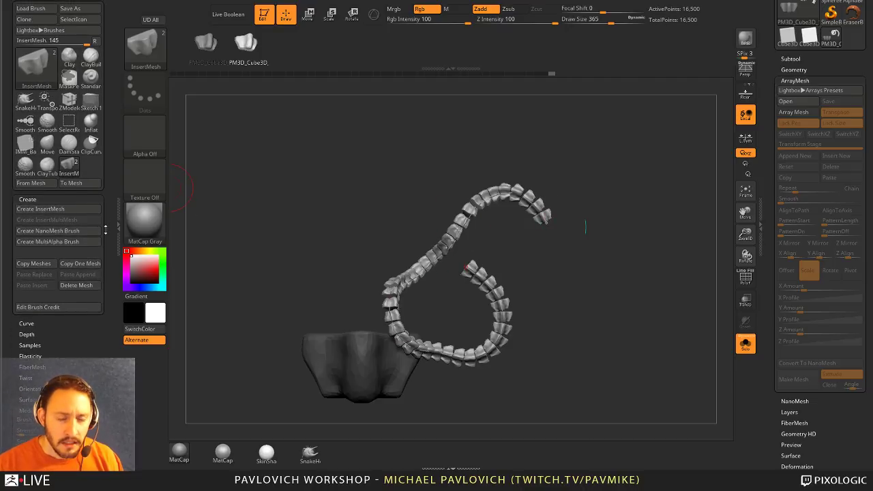
scroll(106, 231, "down", 5)
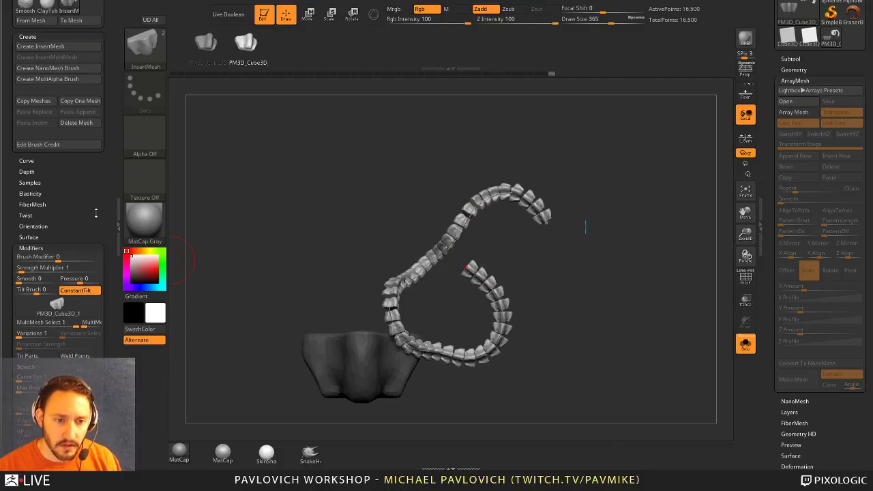
scroll(98, 214, "down", 1)
scroll(98, 189, "up", 6)
scroll(90, 314, "up", 9)
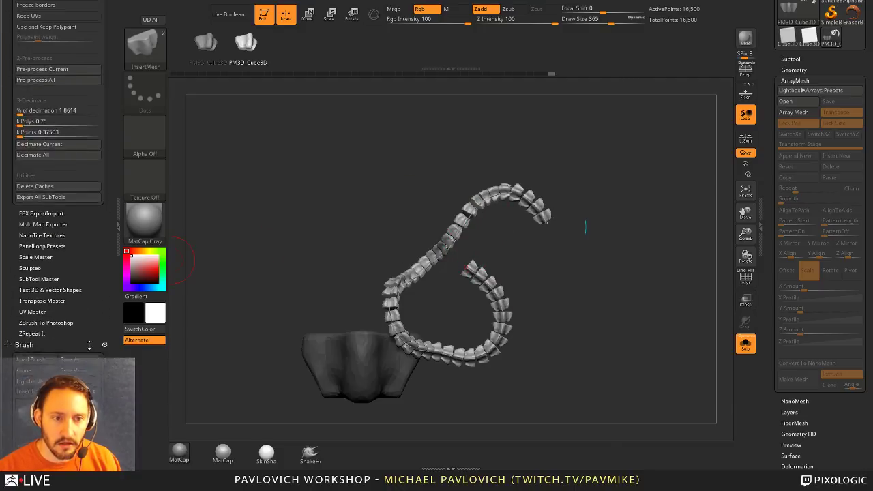
scroll(96, 303, "up", 7)
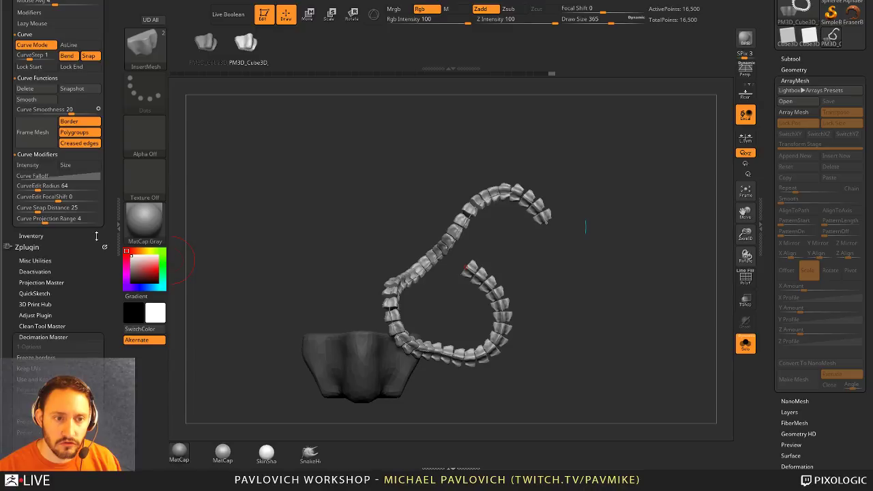
scroll(97, 236, "up", 1)
left_click(41, 205)
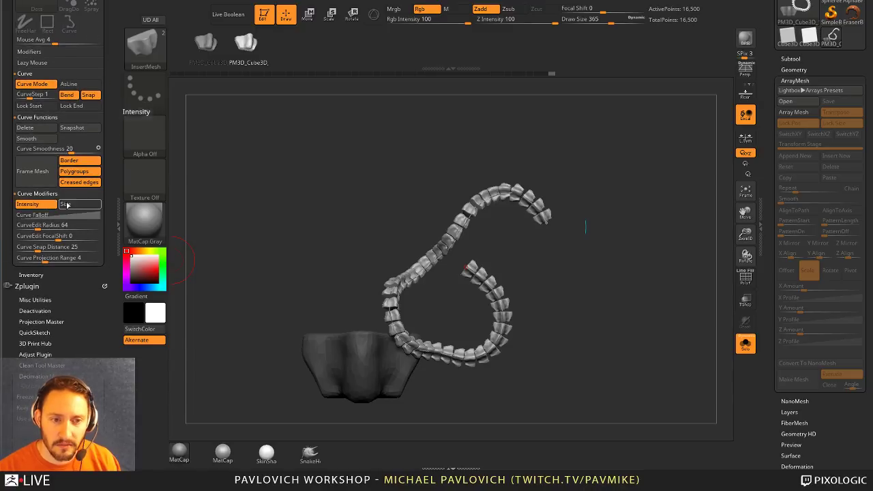
left_click(78, 203)
left_click(77, 216)
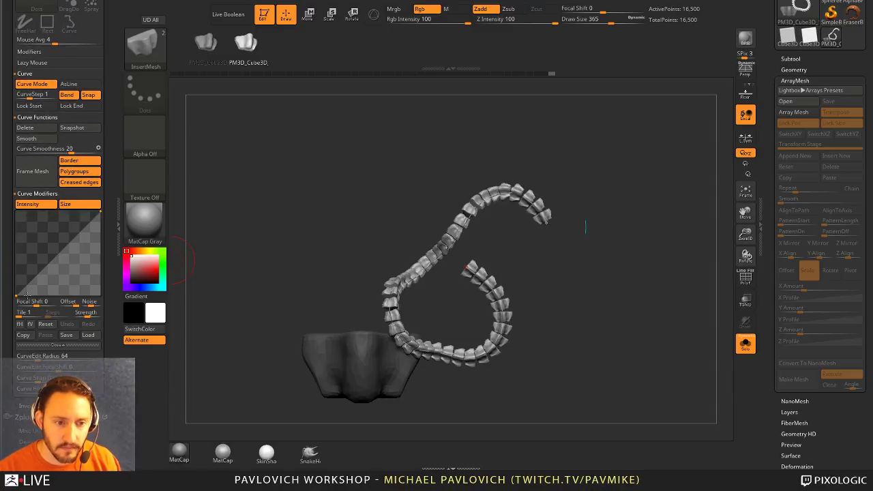
left_click(452, 233)
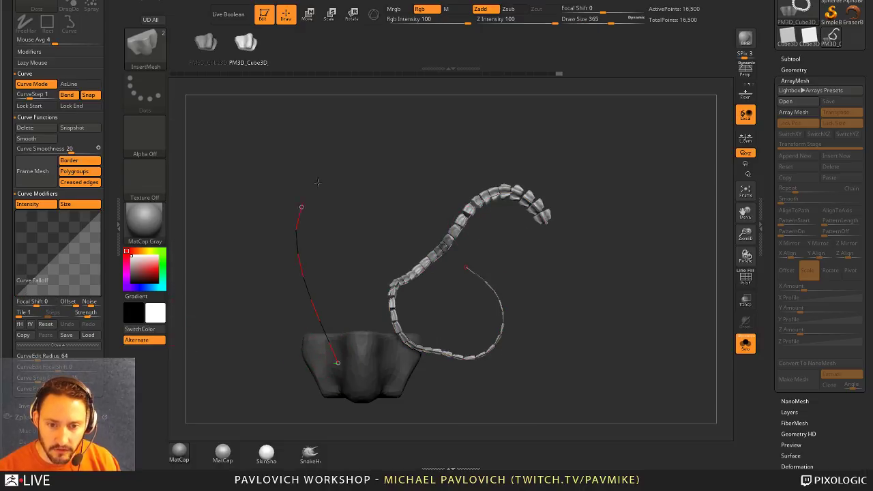
- Draw a short chain rising from the block, then invert the Curve Falloff so its segments taper toward the tip
left_click_drag(317, 182, 351, 150)
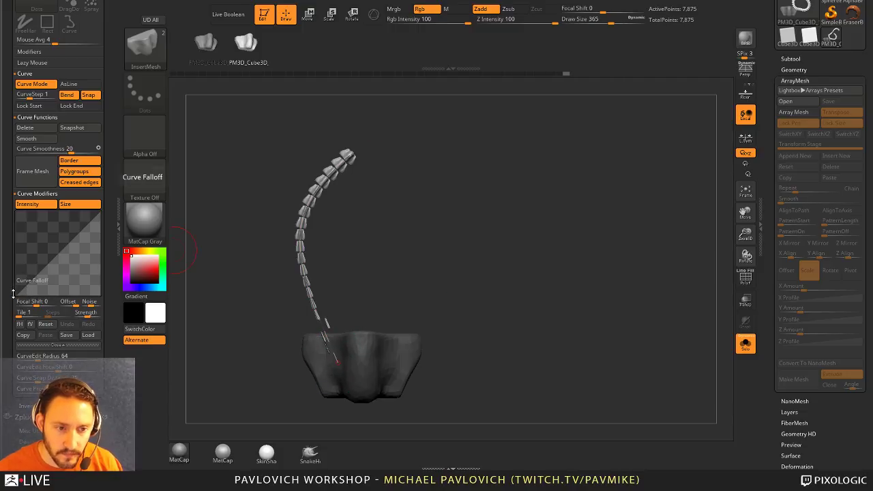
left_click_drag(18, 292, 16, 213)
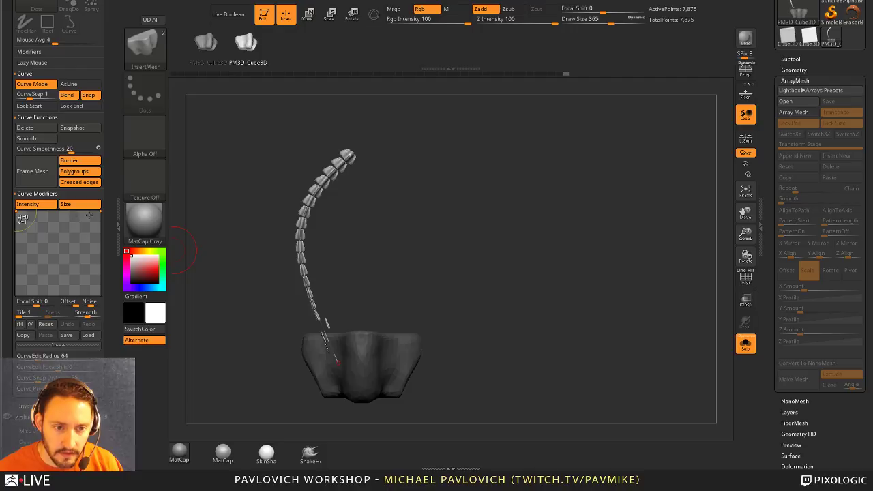
left_click_drag(100, 212, 101, 295)
left_click(338, 153)
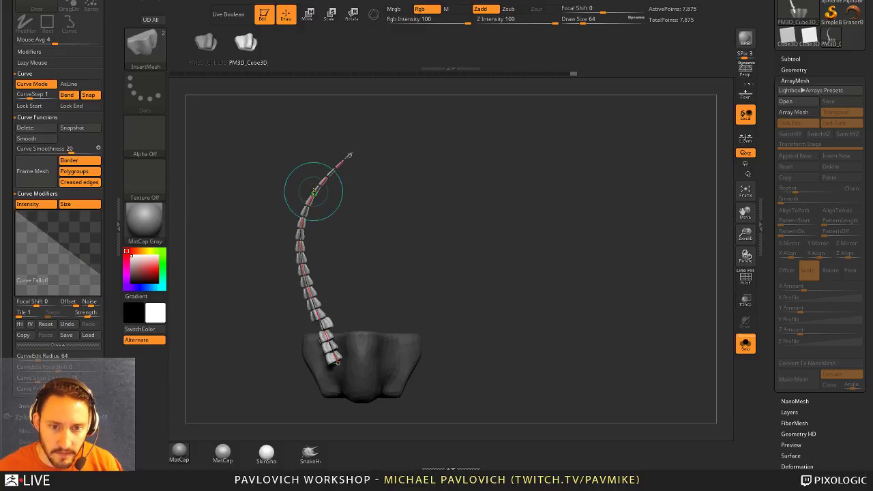
- Replace the short chain with a long tapering curve of segments that rises from the block and curls inward
left_click(317, 192, "ctrl+shift")
left_click(603, 248, "ctrl+shift")
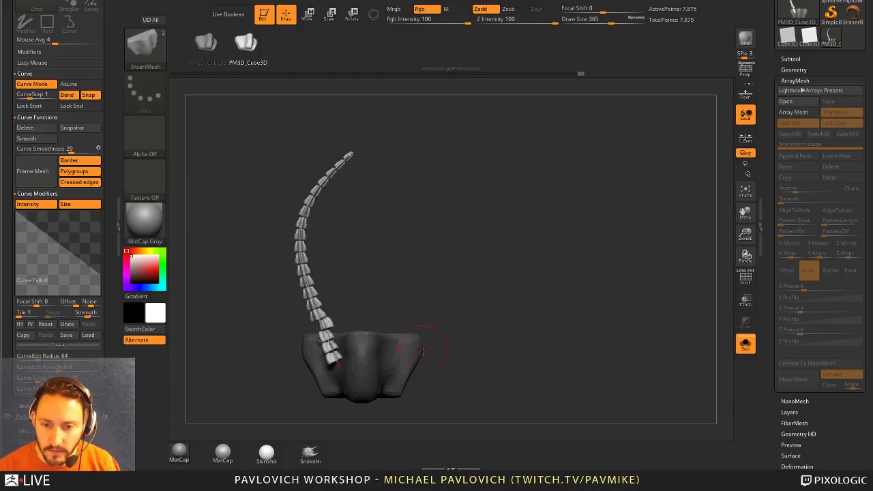
left_click_drag(456, 163, 476, 251)
left_click_drag(653, 278, 585, 278)
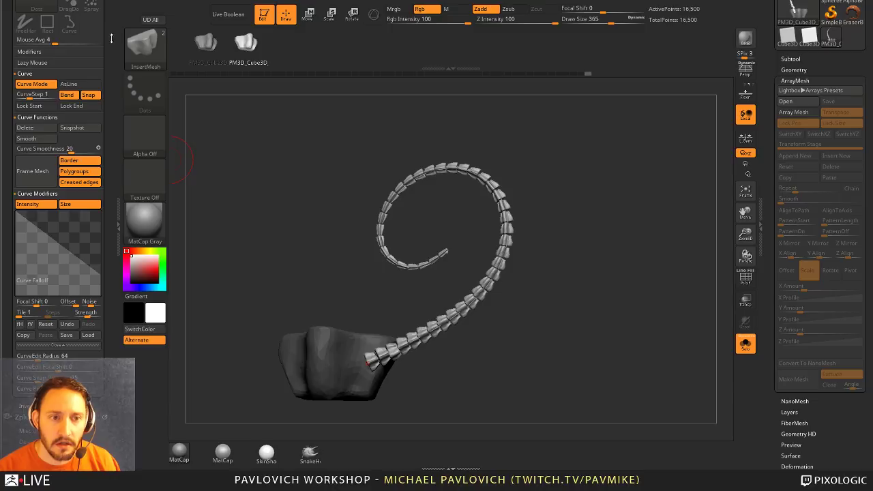
- Raise CurveStep to about 3.18 and draw a new arched curve of widely spaced segments from the block
left_click_drag(111, 39, 90, 96)
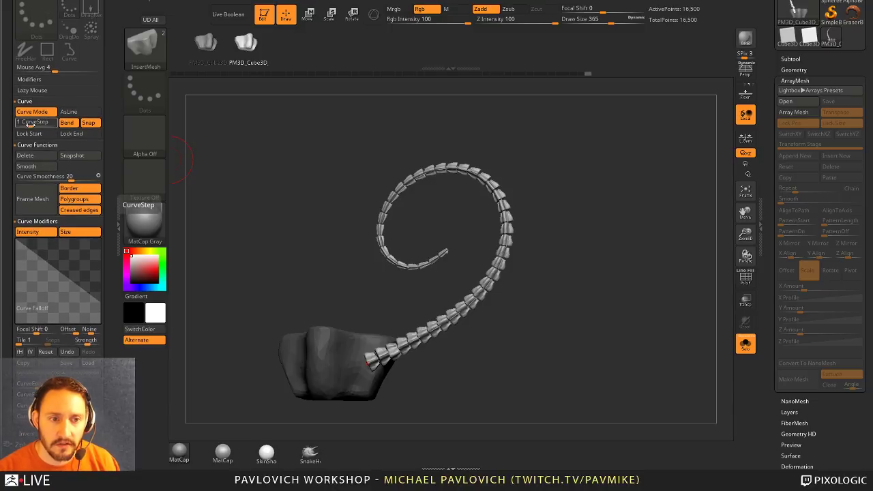
left_click_drag(30, 124, 41, 125)
left_click_drag(497, 191, 497, 205)
right_click_drag(516, 214, 608, 196, "ctrl")
left_click_drag(359, 242, 506, 264)
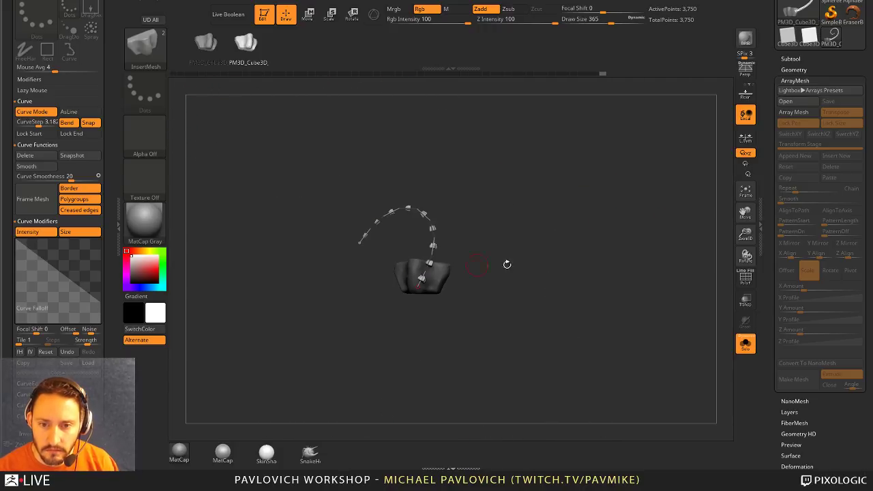
- Set CurveStep to 0.75, update the arched chain with it, and pull the chain's base down onto the block
left_click(31, 123)
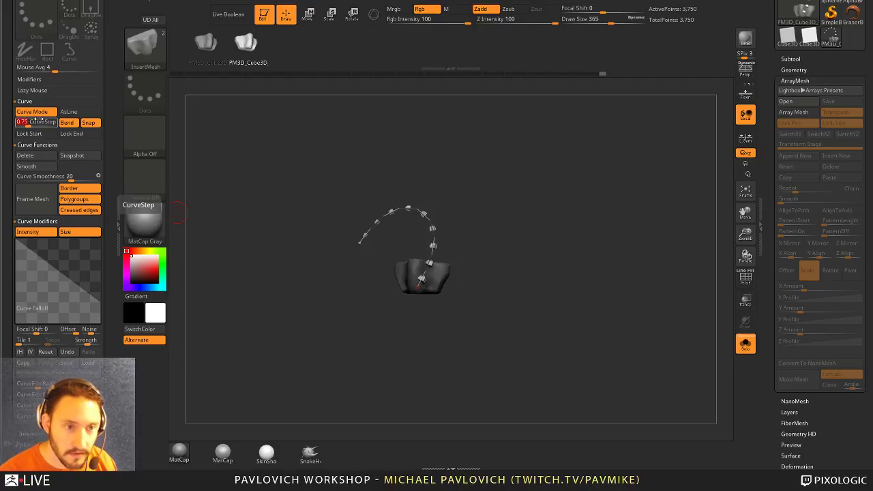
key("Return")
left_click(438, 240)
right_click_drag(492, 249, 526, 294, "ctrl")
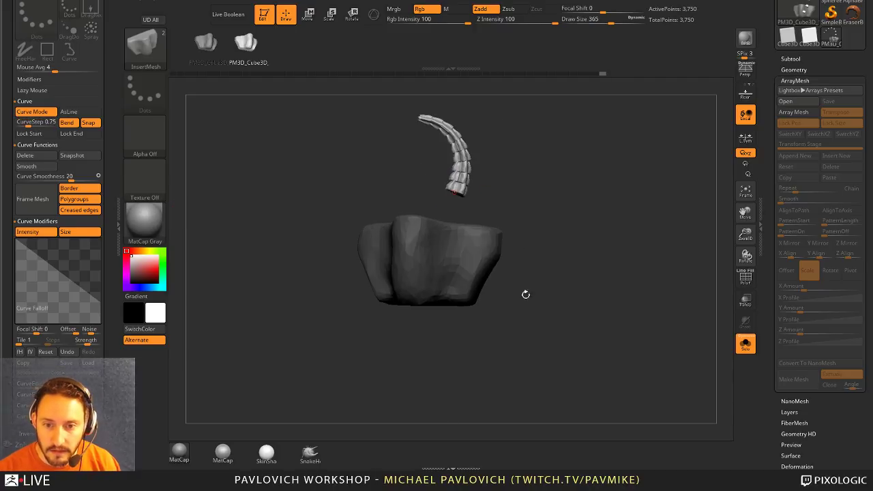
mouse_move(453, 191)
left_mouse_down()
mouse_move(389, 205)
mouse_move(383, 253)
mouse_move(392, 268)
left_mouse_up()
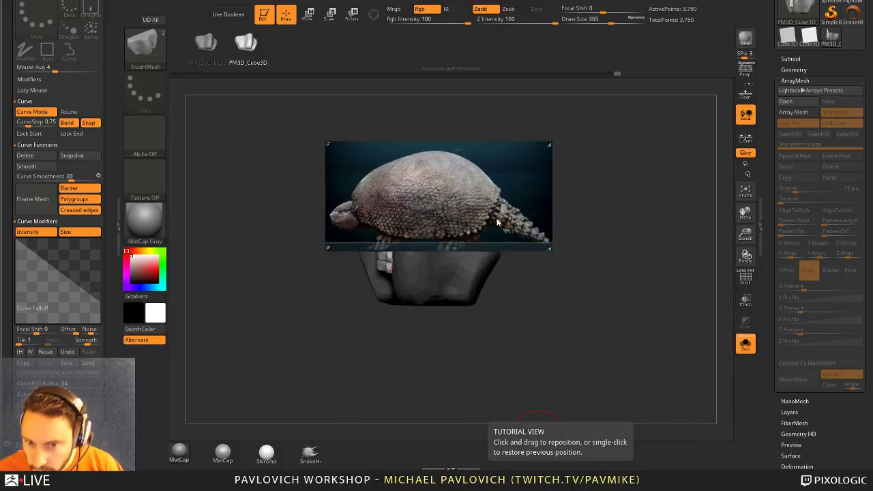
- Examine the segmented tail of the armoured animal in the reference image up close
left_click_drag(439, 221, 440, 315)
scroll(476, 327, "up", 4)
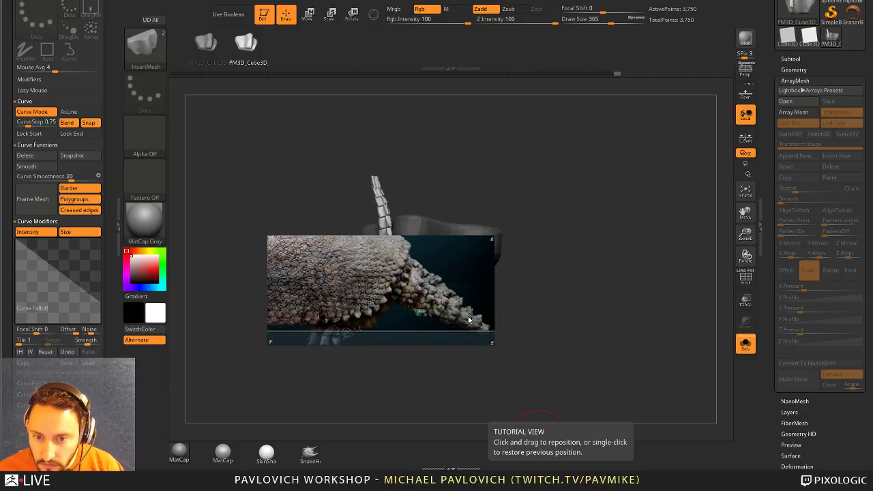
left_click_drag(373, 283, 441, 307)
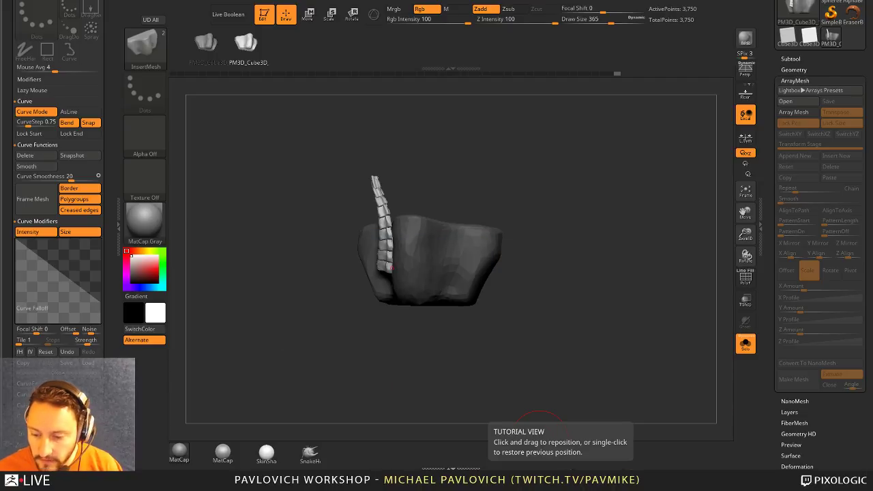
- Try a Z Intensity of 33 on the chain beside the block and update its segments
mouse_move(470, 134)
left_mouse_down()
mouse_move(493, 155)
mouse_move(509, 146)
mouse_move(522, 201)
mouse_move(493, 198)
left_mouse_up()
mouse_move(361, 310)
left_mouse_down()
mouse_move(371, 319)
mouse_move(430, 286)
mouse_move(494, 222)
mouse_move(546, 232)
mouse_move(581, 208)
mouse_move(593, 174)
mouse_move(590, 190)
mouse_move(548, 123)
left_mouse_up()
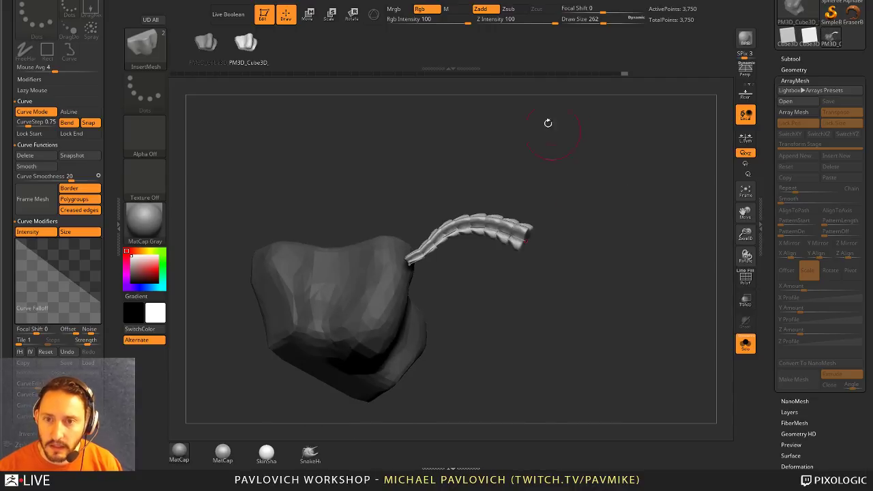
left_click_drag(539, 19, 520, 19)
left_click(532, 232, "ctrl+shift")
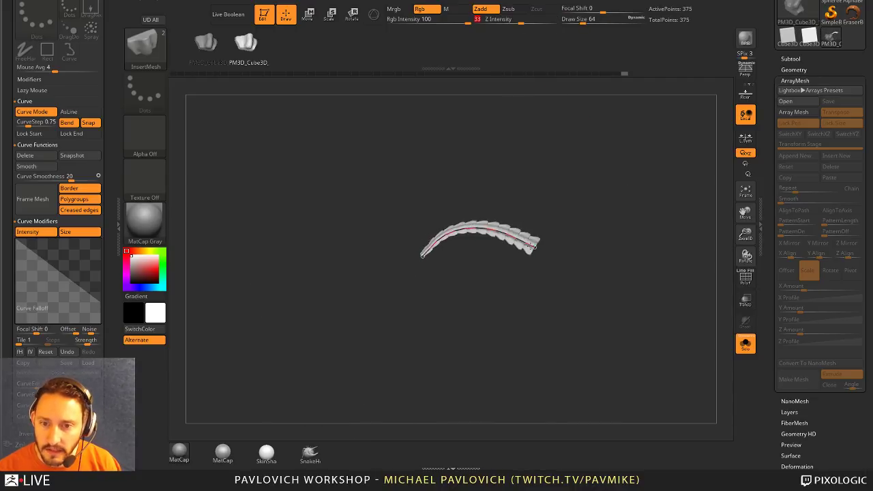
mouse_move(532, 231)
left_mouse_down()
mouse_move(508, 208)
mouse_move(512, 232)
mouse_move(501, 249)
mouse_move(550, 193)
mouse_move(536, 195)
left_mouse_up()
left_click(499, 253, "ctrl+shift")
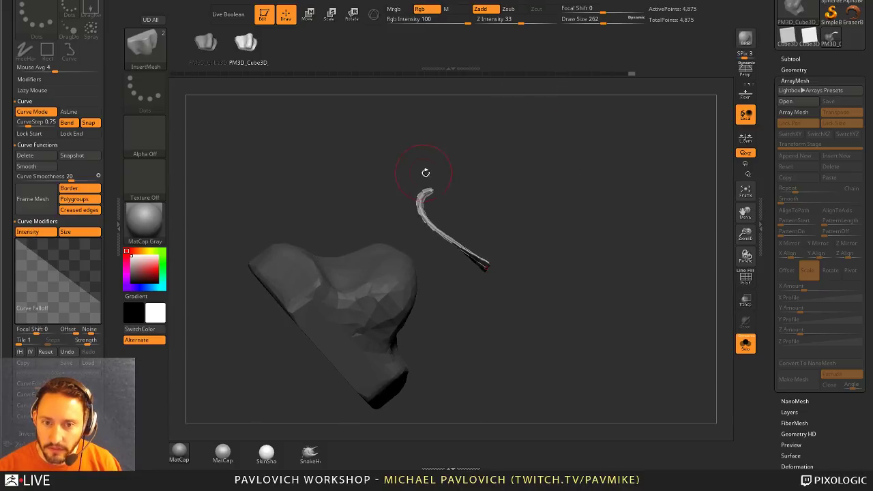
- Set Z Intensity back to 100 and update the chain so its segments regain their thickness
left_click_drag(522, 232, 529, 217)
left_click_drag(542, 20, 556, 21)
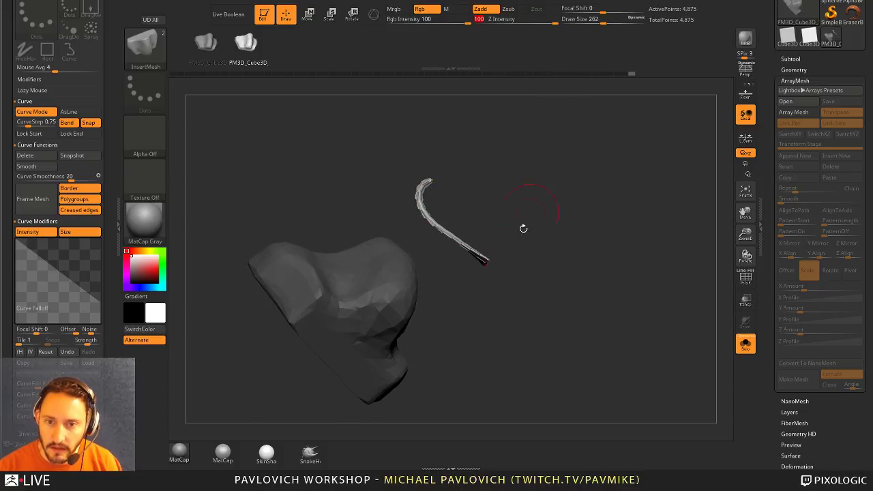
left_click_drag(523, 228, 540, 257)
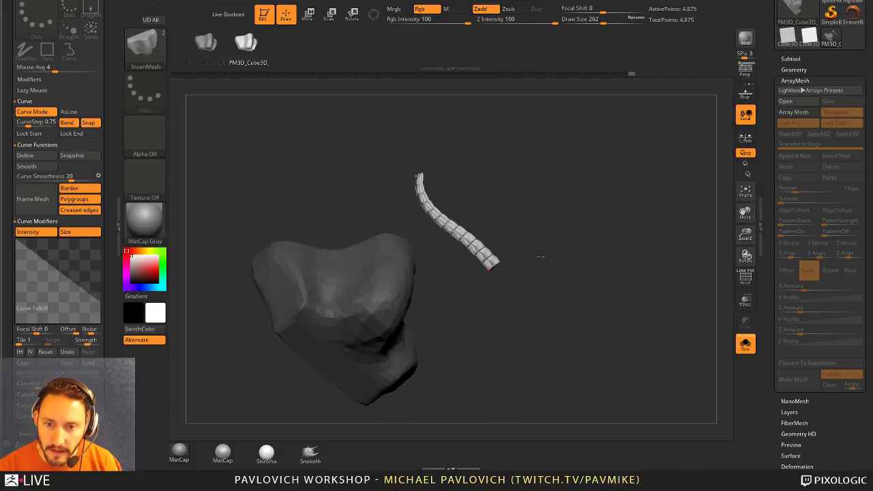
- Raise the brush's Strength Multiplier to about 2.6 and update the chain with it
left_click_drag(110, 228, 90, 79)
mouse_move(110, 243)
left_mouse_down()
mouse_move(61, 212)
mouse_move(22, 201)
left_mouse_up()
left_click(26, 201)
left_click(487, 253)
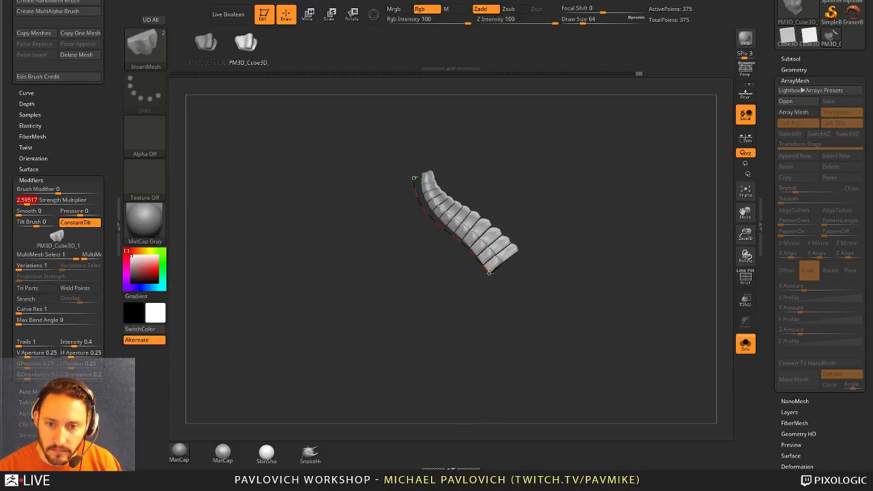
left_click_drag(558, 275, 567, 248)
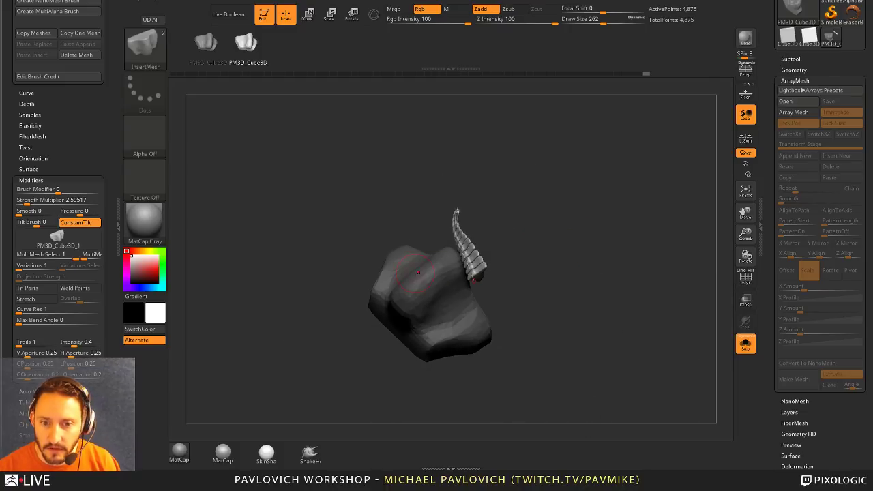
- Examine the thickened chain's depth and orientation against the block from the front, above and at an angle
left_click_drag(448, 260, 525, 286)
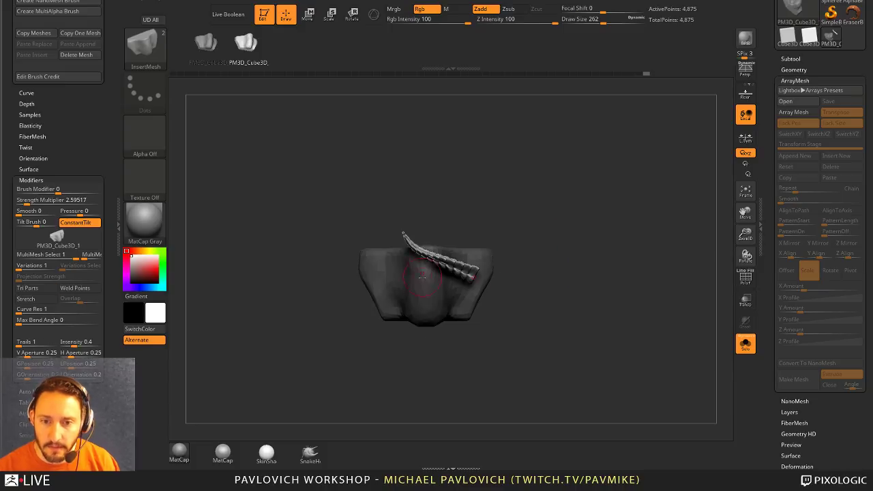
left_click_drag(437, 158, 393, 288)
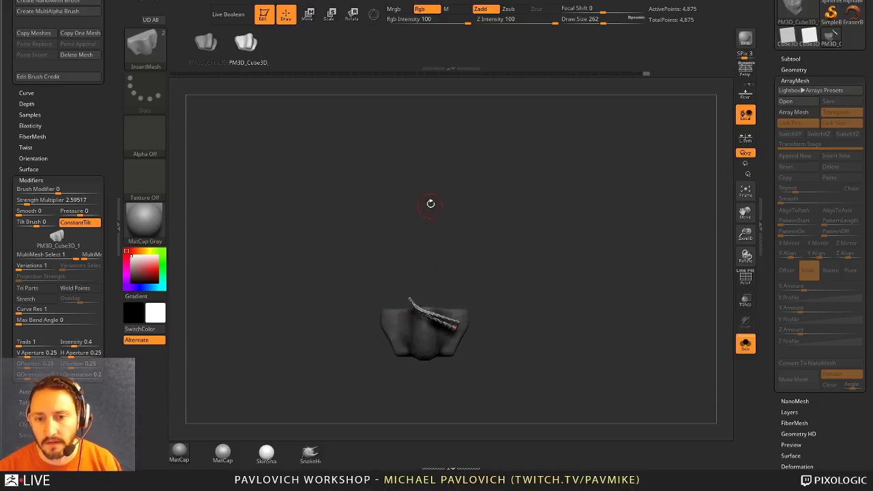
left_click_drag(515, 186, 579, 263, "alt")
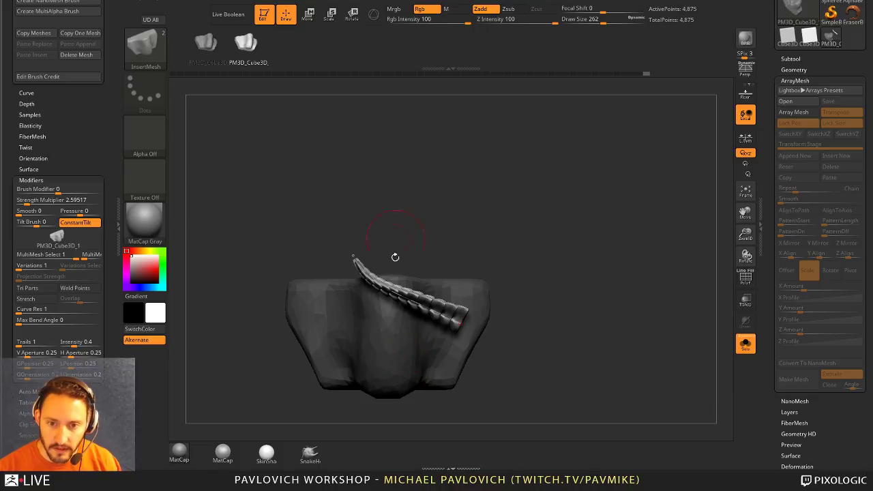
left_click_drag(523, 237, 541, 219)
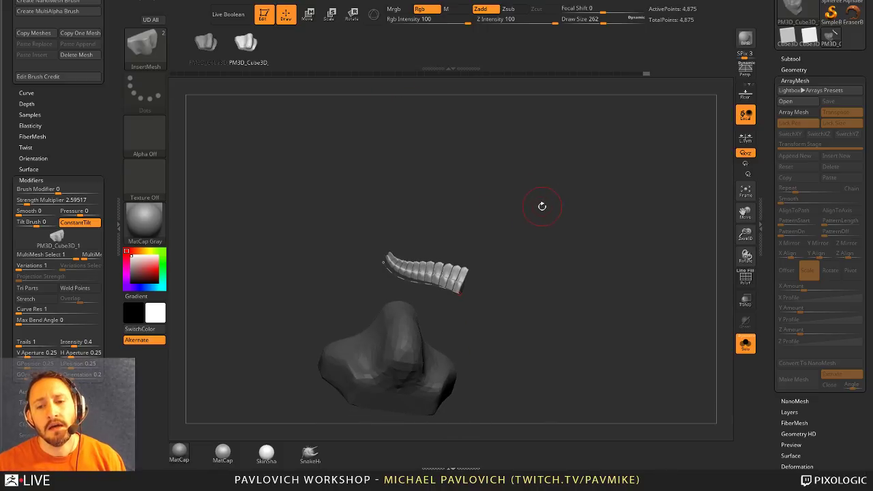
left_click_drag(548, 230, 544, 276)
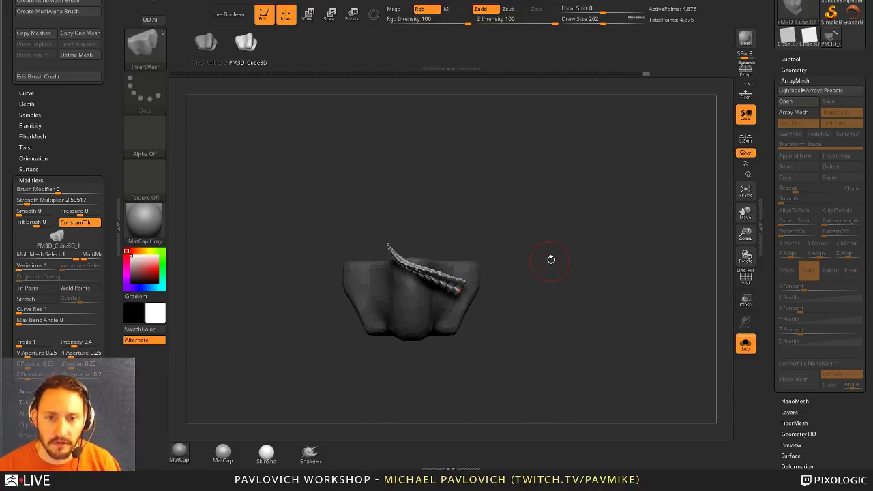
key("ctrl")
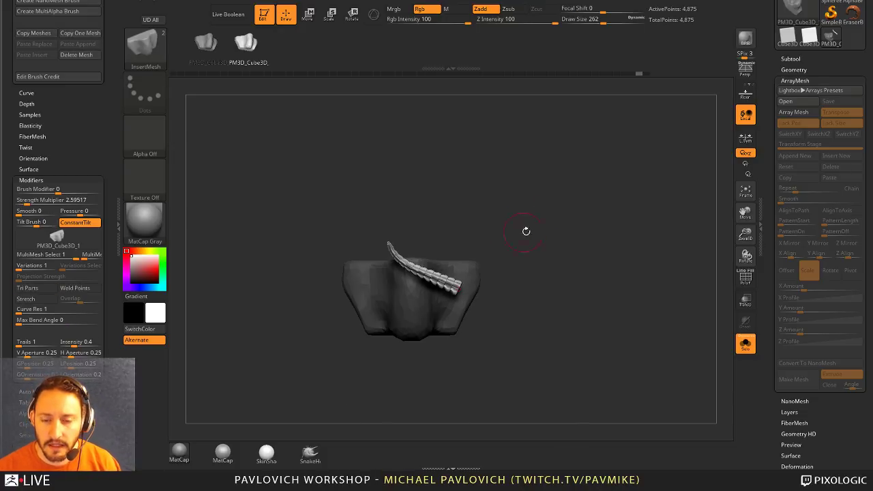
left_click_drag(525, 231, 536, 252)
left_click_drag(505, 299, 446, 230, "alt")
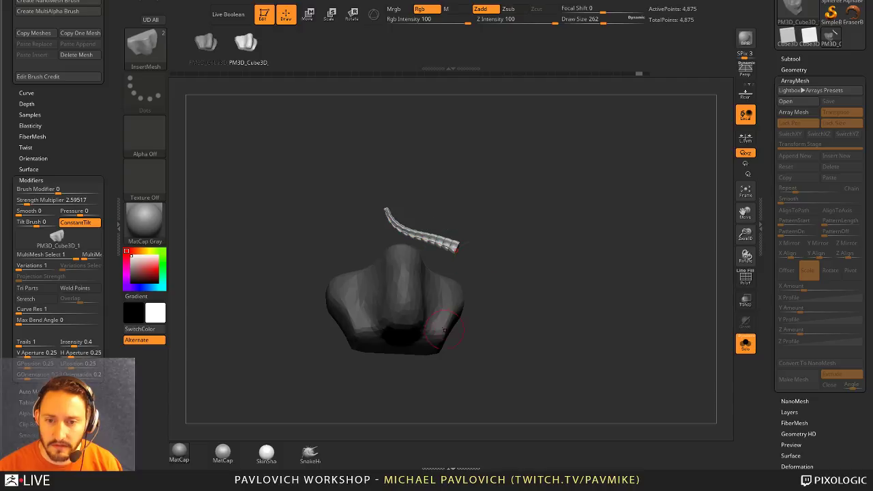
- Hide the unmasked chain segments and delete the hidden geometry, keeping only the original block
key("space")
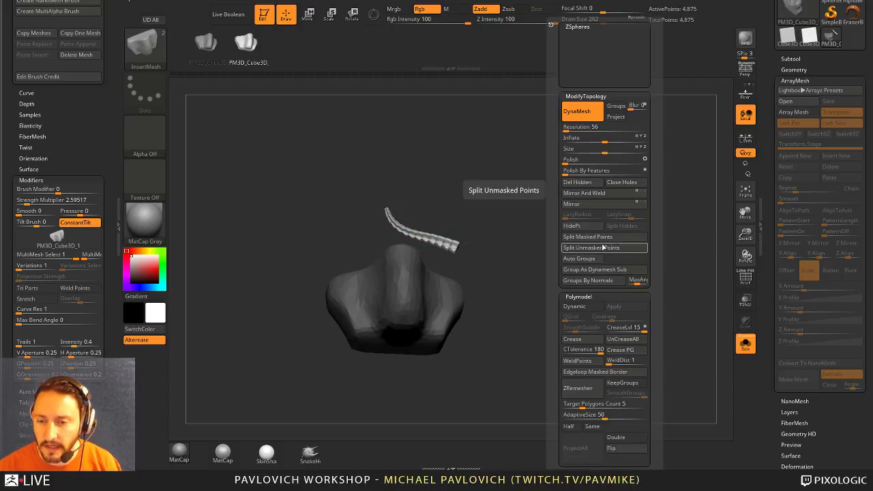
left_click(592, 225)
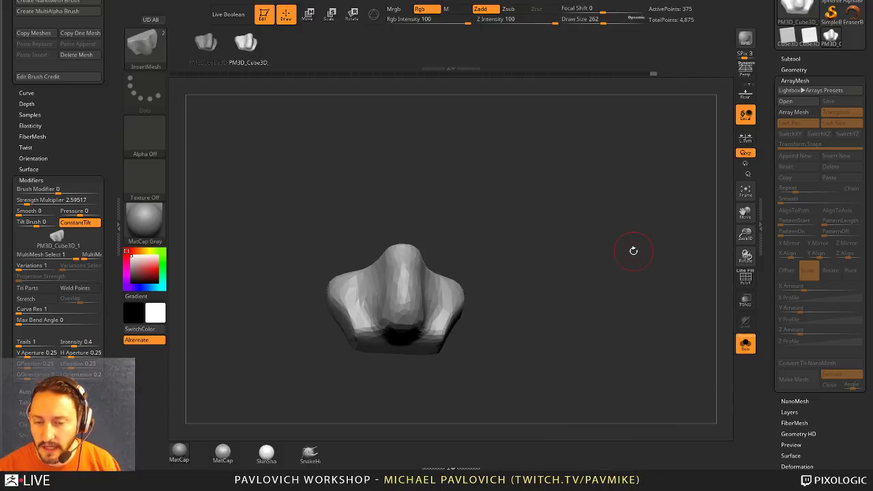
scroll(810, 193, "down", 10)
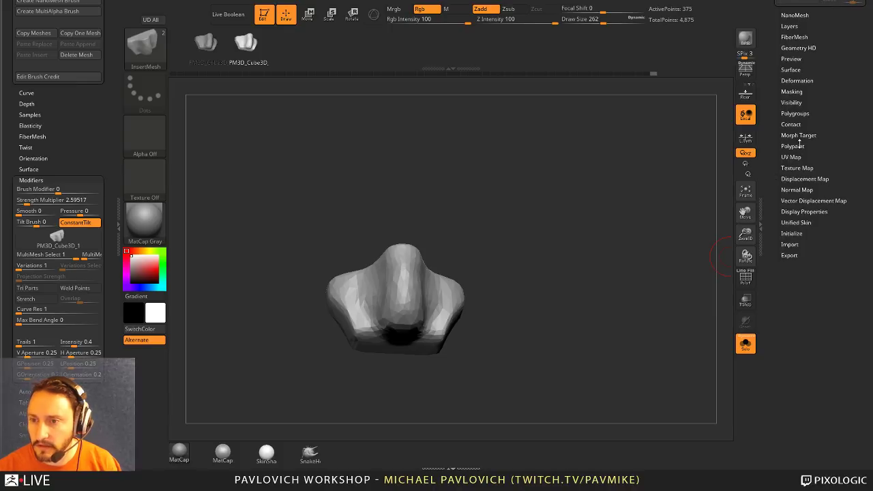
left_click(791, 102)
key("space")
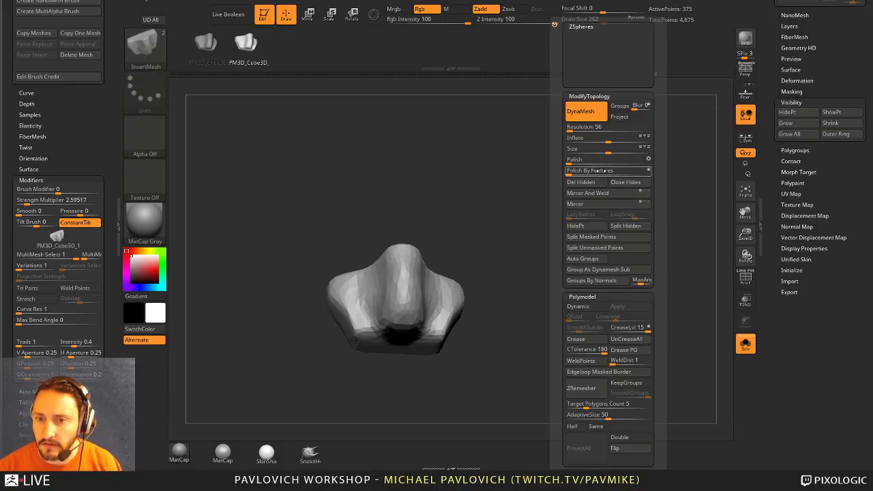
left_click(588, 183)
- Turn the block to its flat side and append it from that view to the current InsertMesh brush
left_click_drag(461, 266, 591, 267)
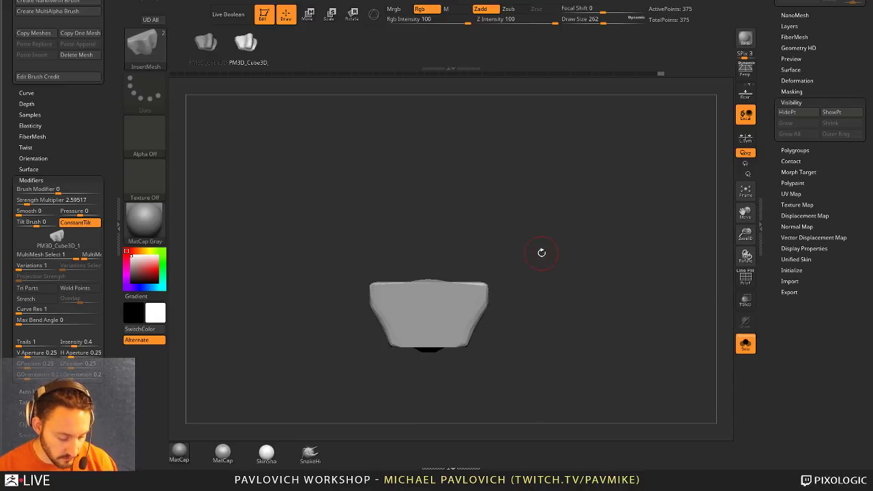
key("b")
left_click(307, 452)
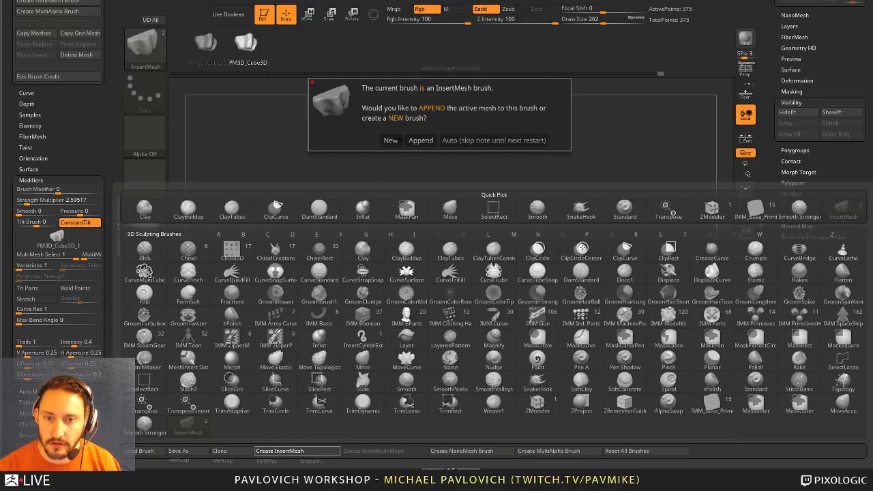
left_click(420, 140)
- Draw a long tapering chain from the block that sweeps outward and loops back above it
left_click_drag(517, 247, 436, 245, "alt")
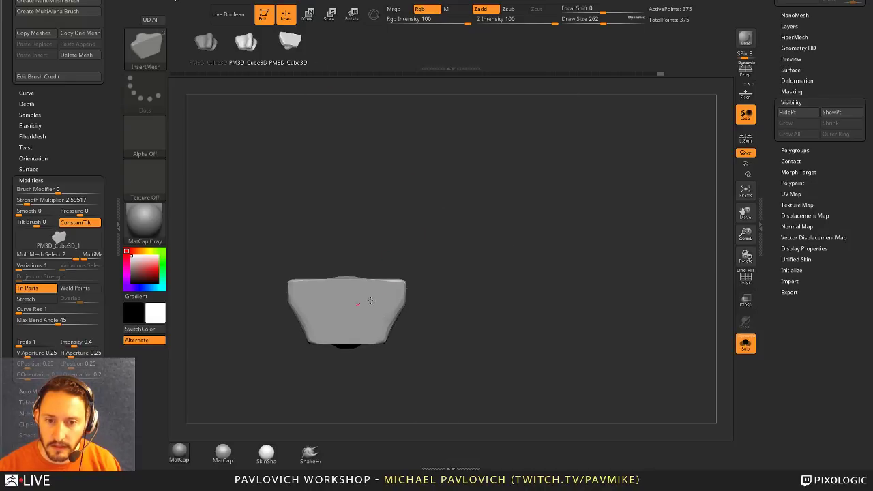
mouse_move(643, 248)
left_mouse_down()
mouse_move(653, 257)
mouse_move(597, 270)
mouse_move(568, 190)
left_mouse_up()
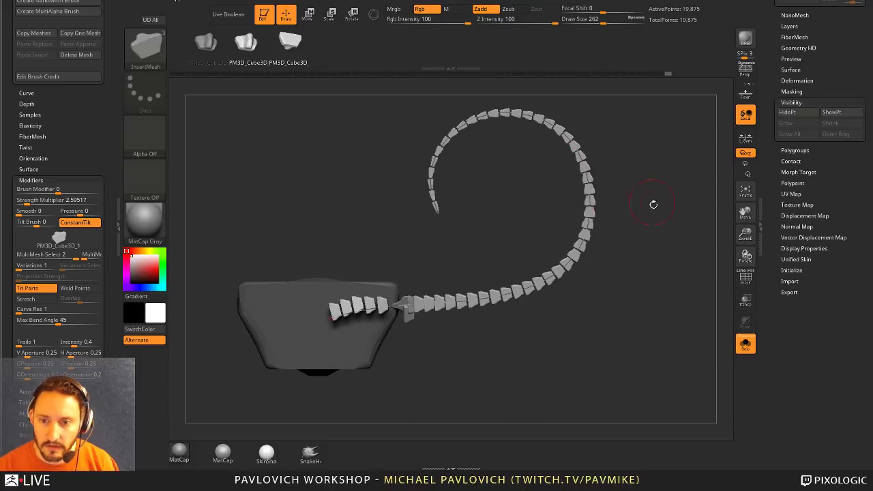
left_click_drag(653, 205, 629, 244)
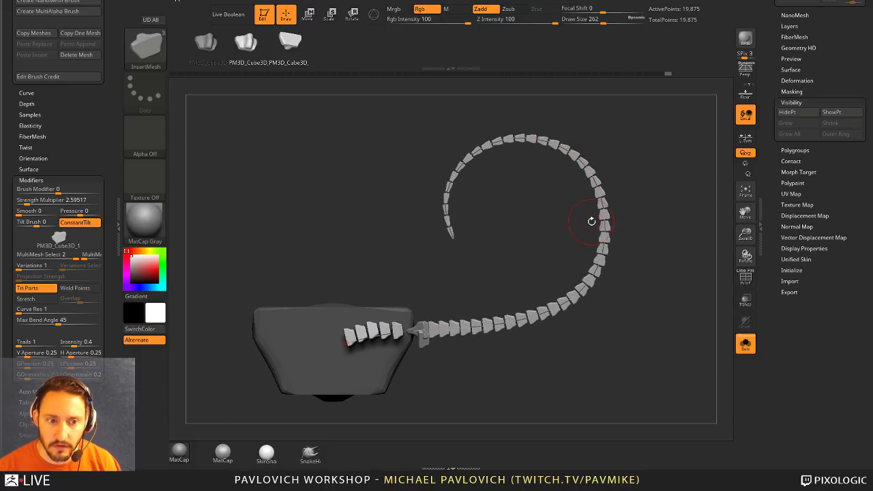
left_click_drag(615, 236, 669, 333)
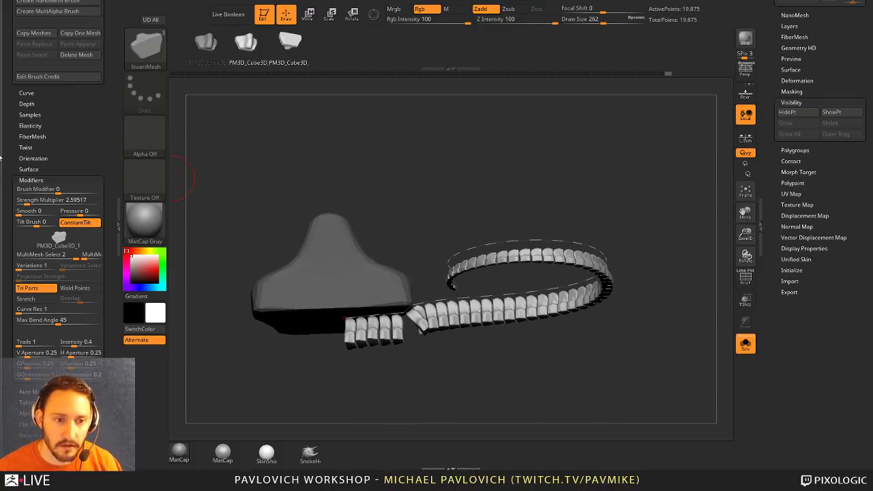
- Set the brush's Strength Multiplier to 1 and make the newly appended mesh the active insert
left_click(28, 200)
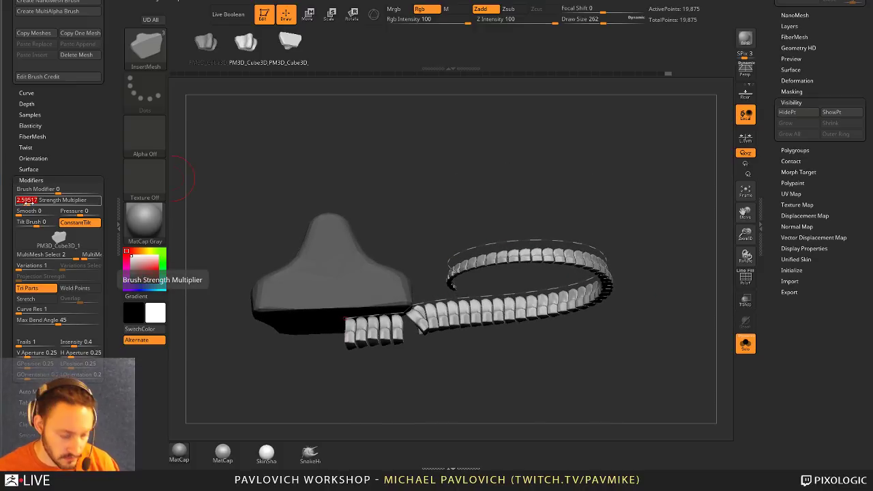
left_click_drag(110, 157, 114, 164)
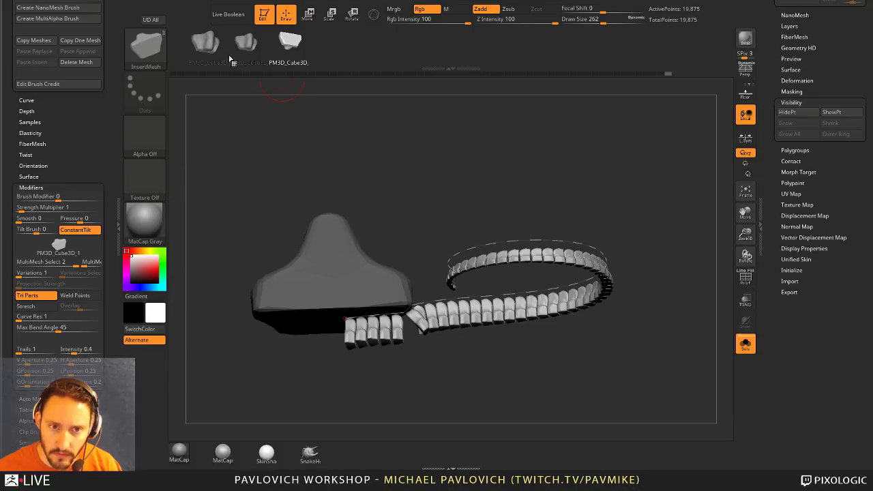
scroll(102, 298, "down", 10)
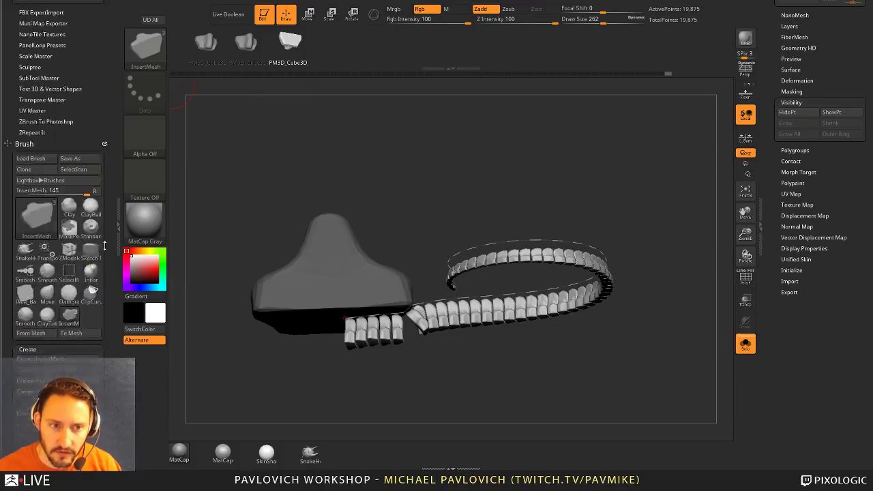
scroll(104, 298, "up", 5)
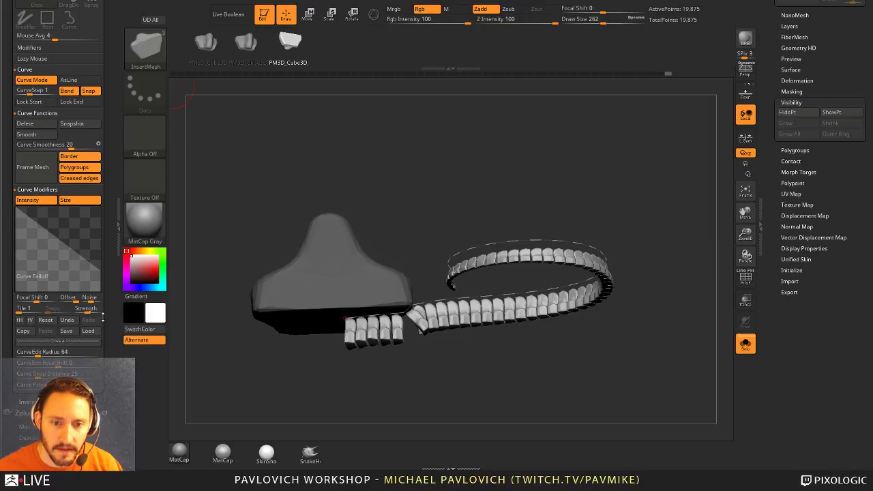
left_click_drag(472, 151, 475, 131)
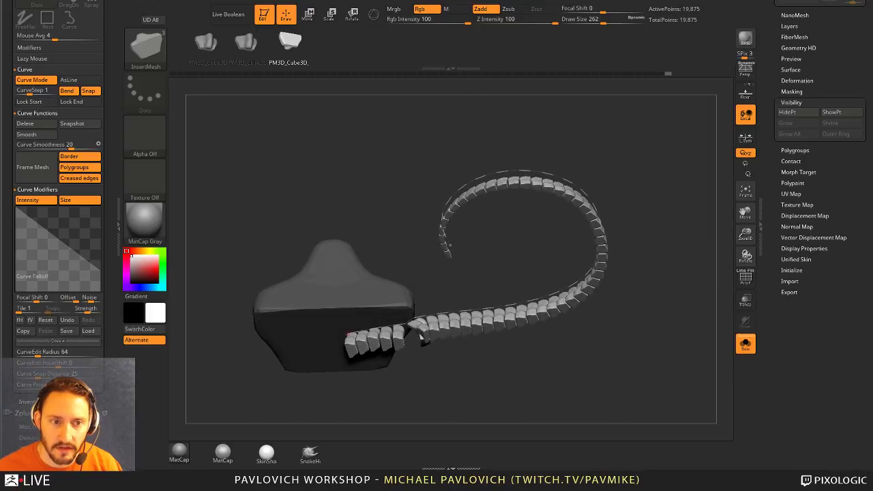
scroll(107, 167, "down", 3)
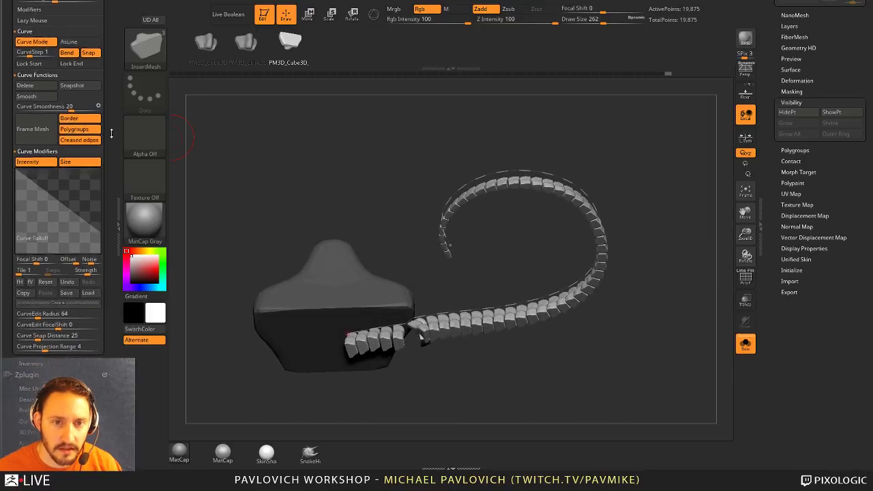
- Pull the starting end of the looping chain's curve further across the face of the block
scroll(113, 125, "down", 8)
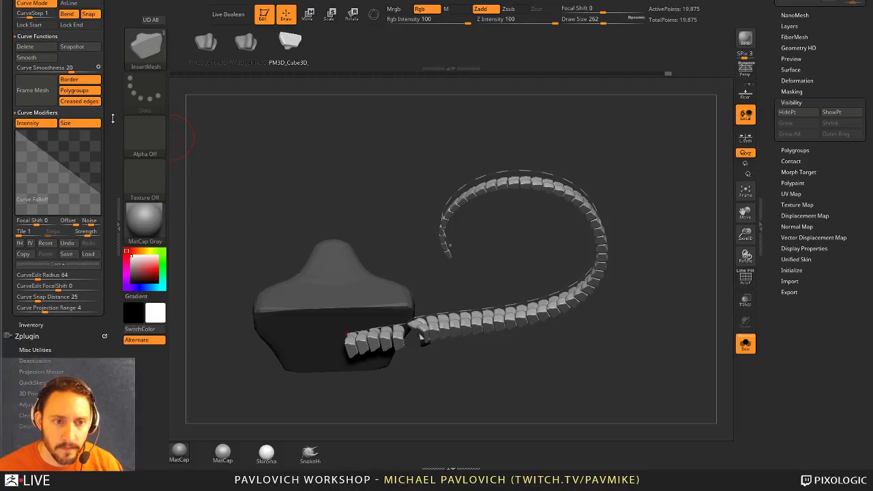
scroll(105, 35, "down", 10)
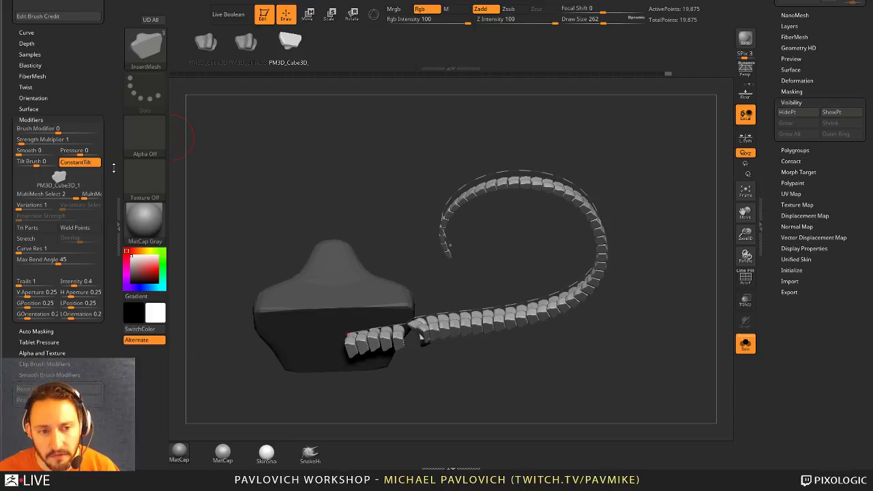
scroll(111, 128, "up", 5)
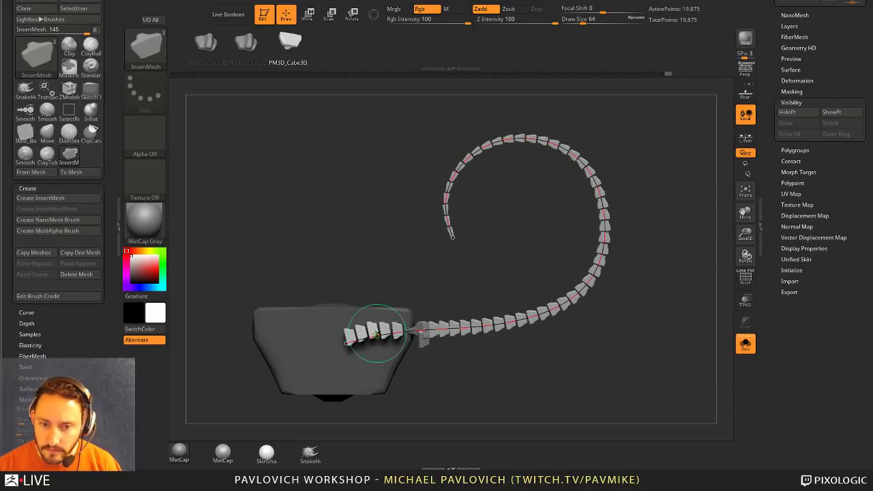
left_click_drag(348, 341, 311, 356)
mouse_move(477, 382)
left_mouse_down()
mouse_move(681, 314)
mouse_move(621, 292)
left_mouse_up()
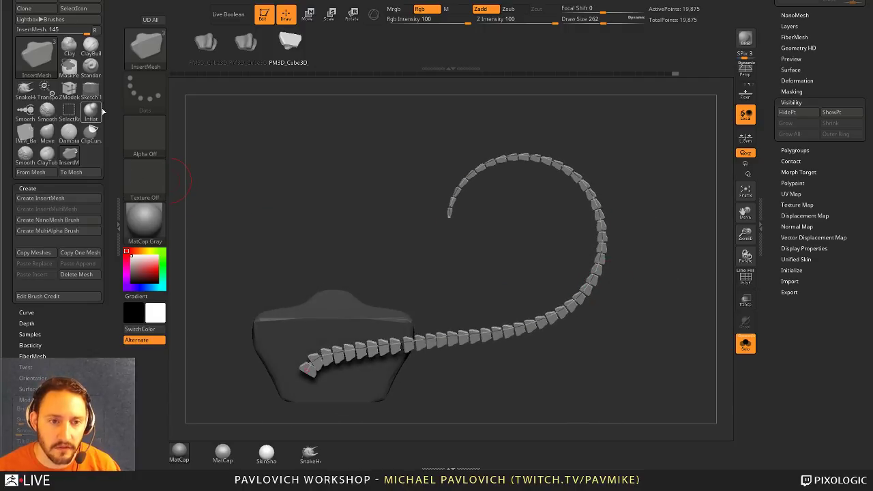
- Set the brush's CurveStep to 0.75 and rebuild the chain along its curve with overlapping segments
left_click_drag(103, 110, 110, 294)
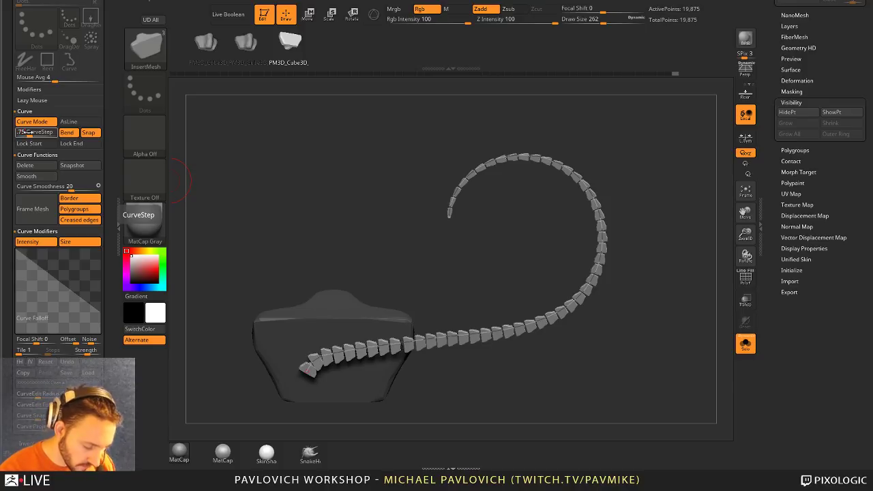
left_click(602, 247)
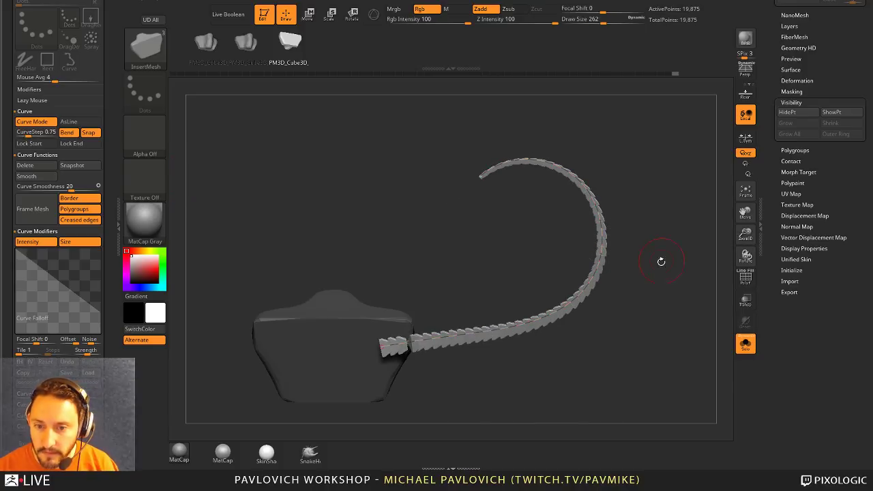
mouse_move(660, 261)
left_mouse_down()
mouse_move(682, 347)
mouse_move(657, 321)
mouse_move(672, 255)
mouse_move(699, 216)
mouse_move(654, 191)
mouse_move(645, 202)
left_mouse_up()
- Switch to the IMM Army Curve brush and replace the chain along the existing curve with the Bullets insert
key("b")
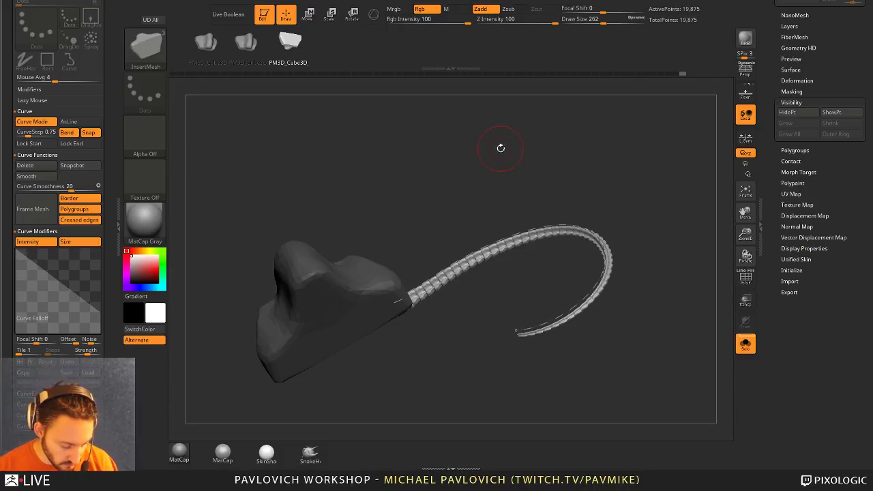
key("b")
key("i")
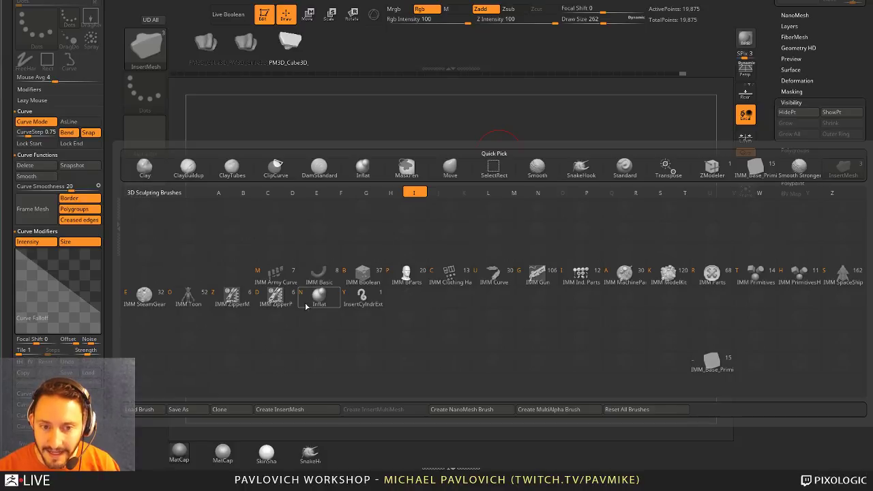
left_click(276, 275)
key("m")
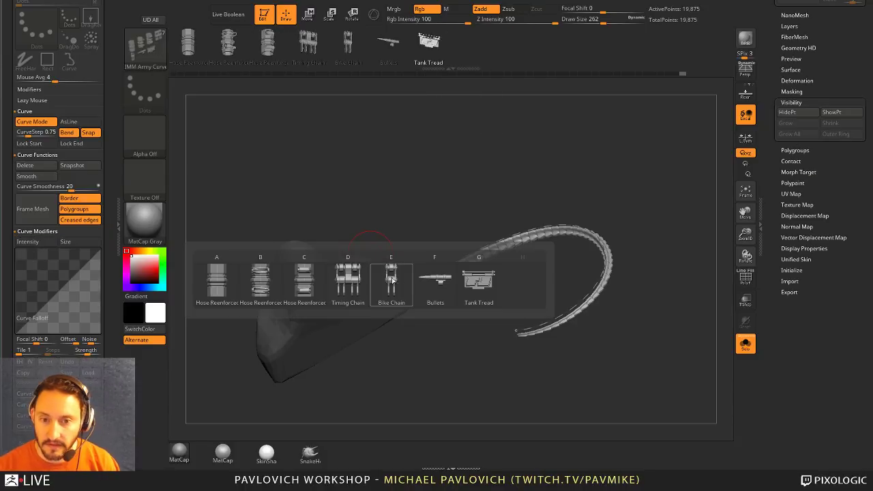
left_click(437, 278)
left_click(544, 230)
mouse_move(667, 224)
left_mouse_down()
mouse_move(671, 244)
mouse_move(664, 232)
left_mouse_up()
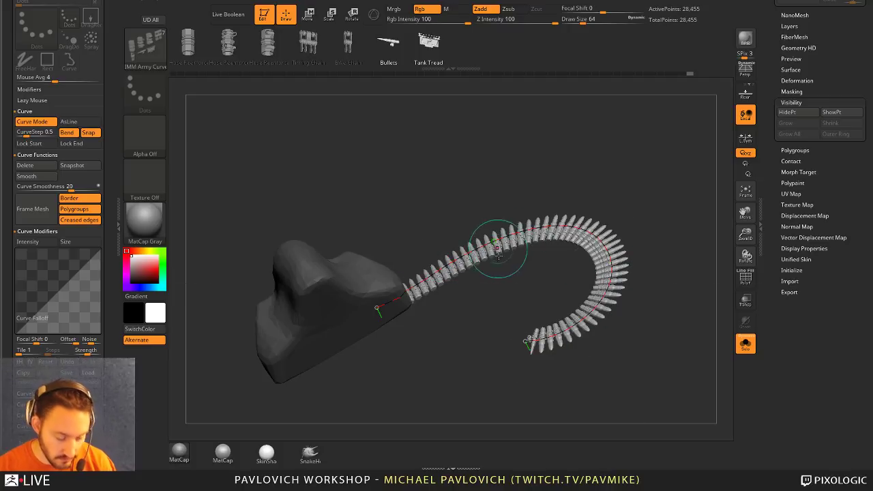
- Switch to the IMM Curve brush and replace the bullets along the curve with a ribbed hose insert
key("b")
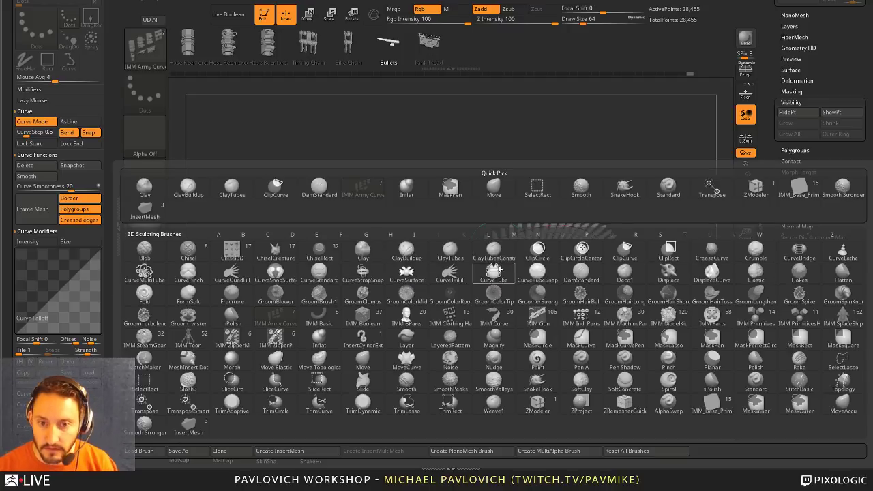
left_click(495, 317)
key("m")
left_click(522, 301)
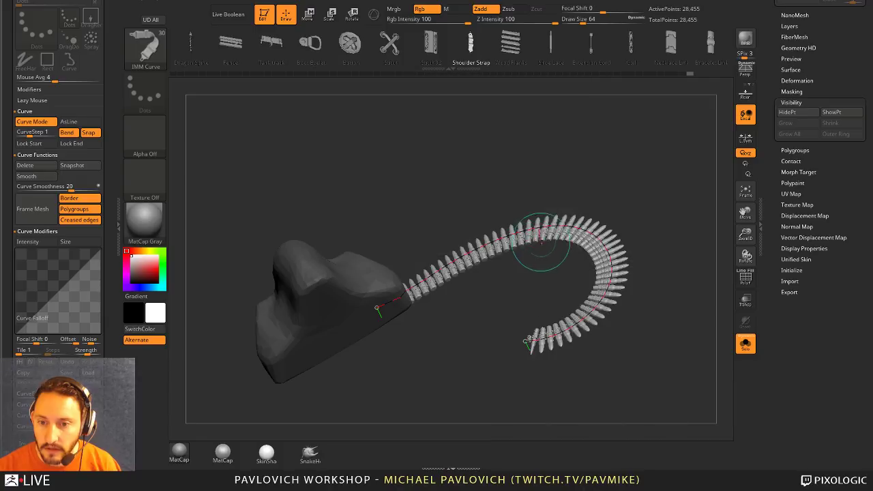
left_click(550, 224)
mouse_move(645, 221)
left_mouse_down()
mouse_move(595, 128)
mouse_move(647, 229)
mouse_move(637, 214)
mouse_move(604, 224)
left_mouse_up()
- Rebuild the hose along the curve thinner at draw size 64 and thicker at draw size 365
key("s")
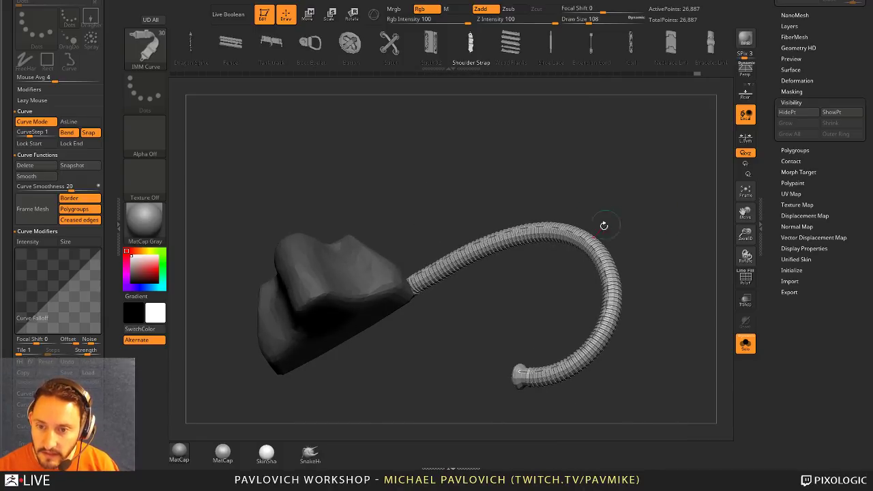
key("s")
left_click(667, 244)
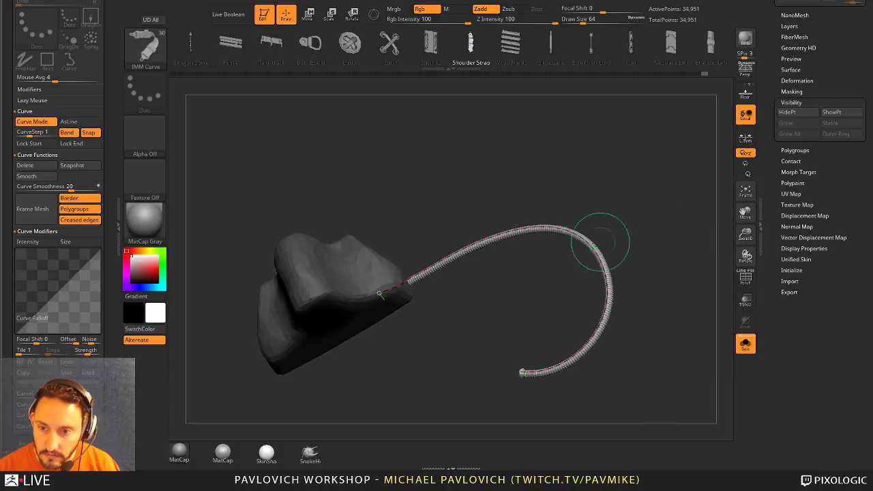
left_click(590, 244)
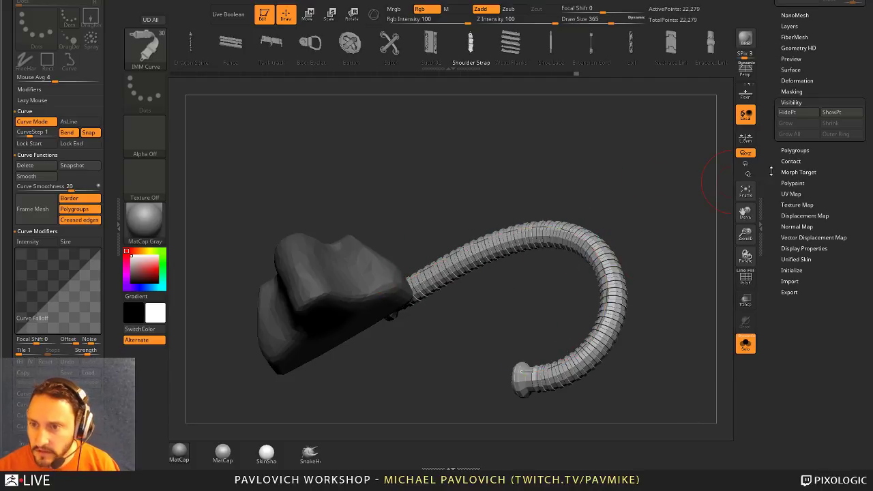
- Clear the canvas and draw a new Cylinder3D primitive in its middle
scroll(757, 387, "up", 10)
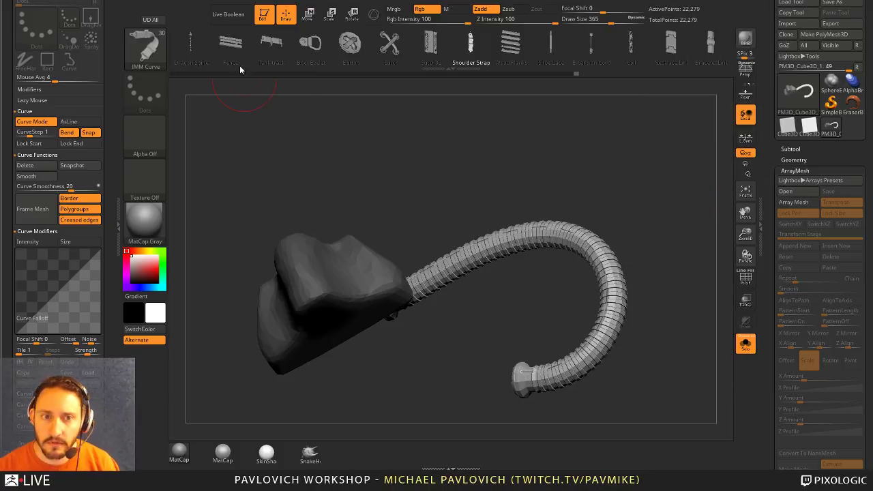
left_click(264, 14)
key("ctrl+n")
left_click(794, 92)
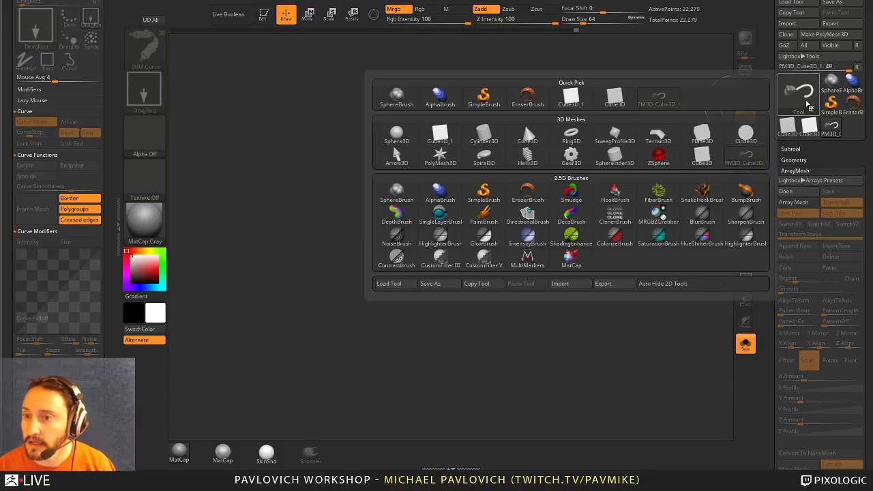
left_click(483, 135)
left_click_drag(385, 275, 430, 302)
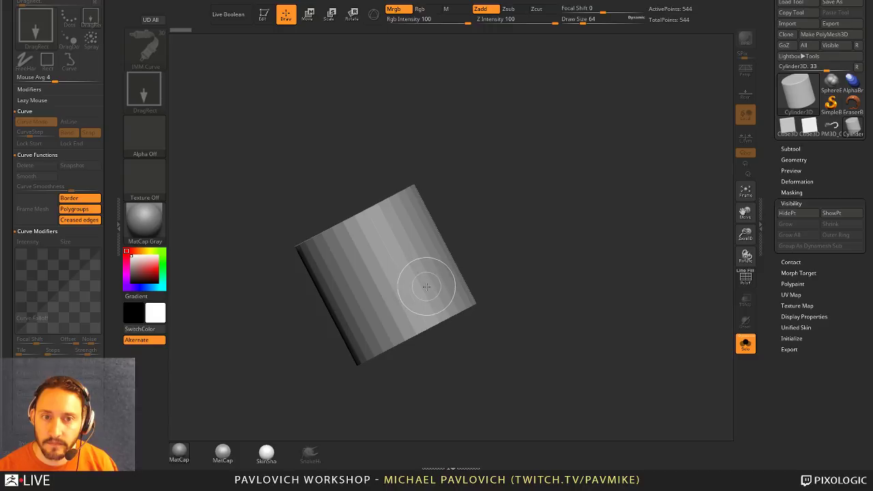
- Make the cylinder editable, convert it to a PolyMesh3D with polyframe shown, and view it straight from the side
left_click(264, 14)
key("shift+f")
left_click_drag(661, 276, 629, 285)
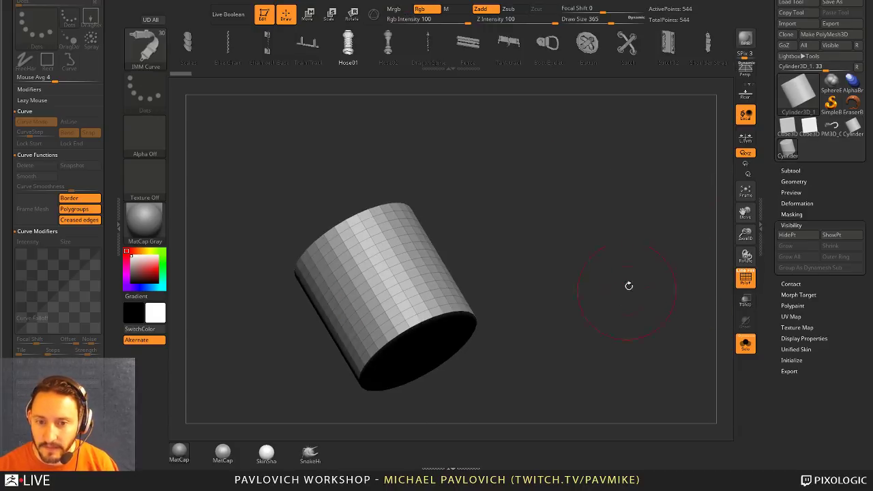
left_click(821, 34)
left_click_drag(571, 189, 566, 220, "shift")
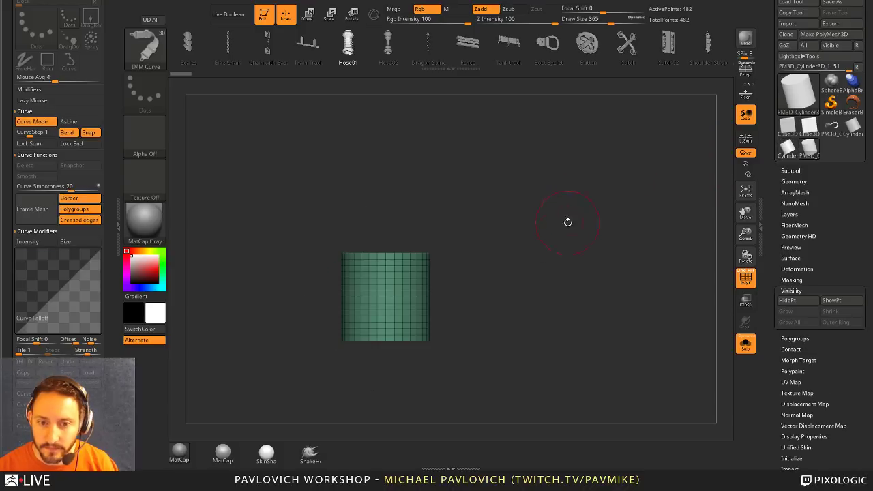
- Scale the cylinder into a taller, narrower column with the transform gizmo
key("w")
left_click(374, 14)
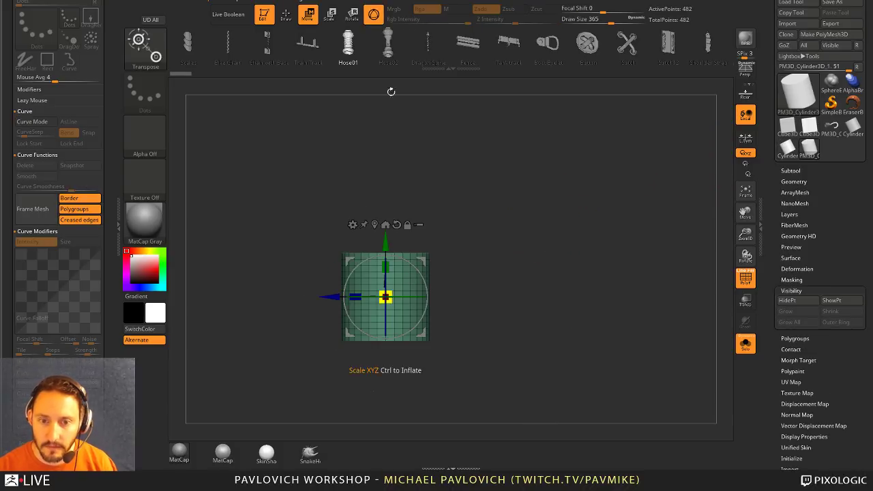
left_click_drag(382, 268, 486, 195)
key("q")
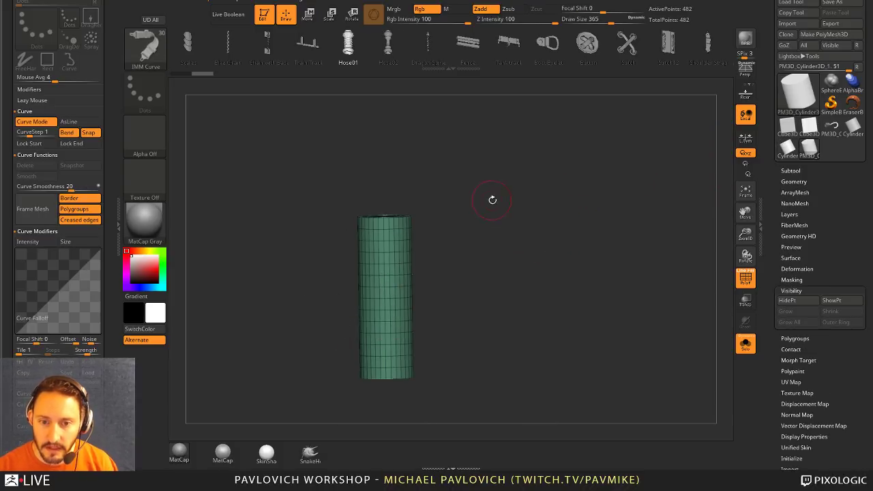
- Cut the column diagonally with the SliceCurve brush to split it into two polygroups
key("ctrl+shift+b")
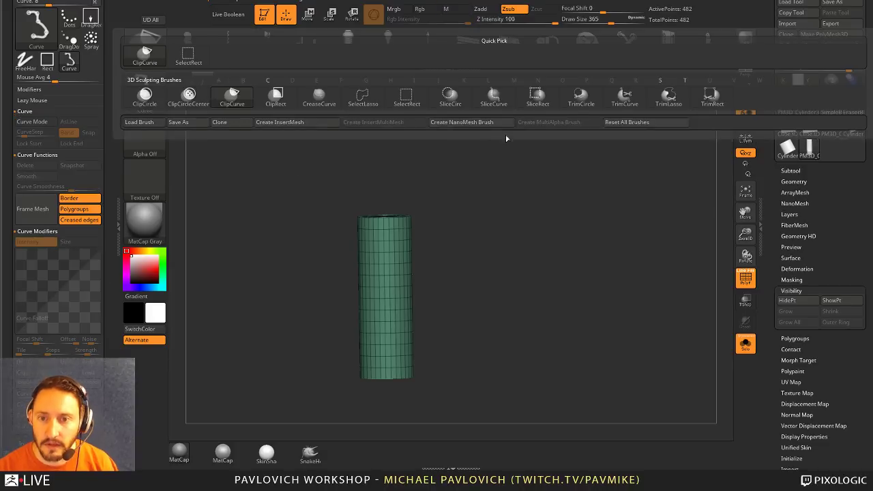
left_click(493, 97)
left_click_drag(272, 179, 508, 386, "ctrl+shift")
mouse_move(522, 356)
left_mouse_down()
mouse_move(557, 217)
mouse_move(544, 253)
mouse_move(560, 266)
left_mouse_up()
key("f")
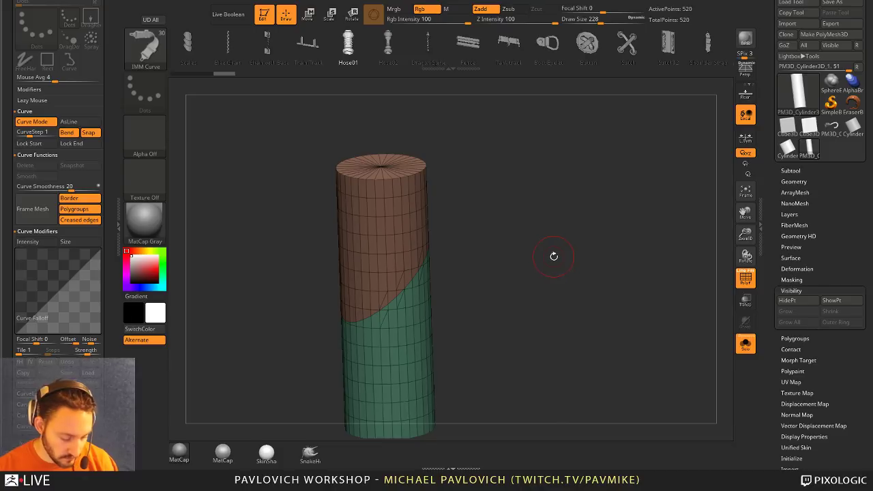
- Return to the custom InsertMesh brush and make its second mesh the active insert
key("b")
left_click(188, 424)
mouse_move(253, 340)
left_mouse_down()
mouse_move(545, 198)
mouse_move(390, 146)
left_mouse_up()
left_click(220, 50)
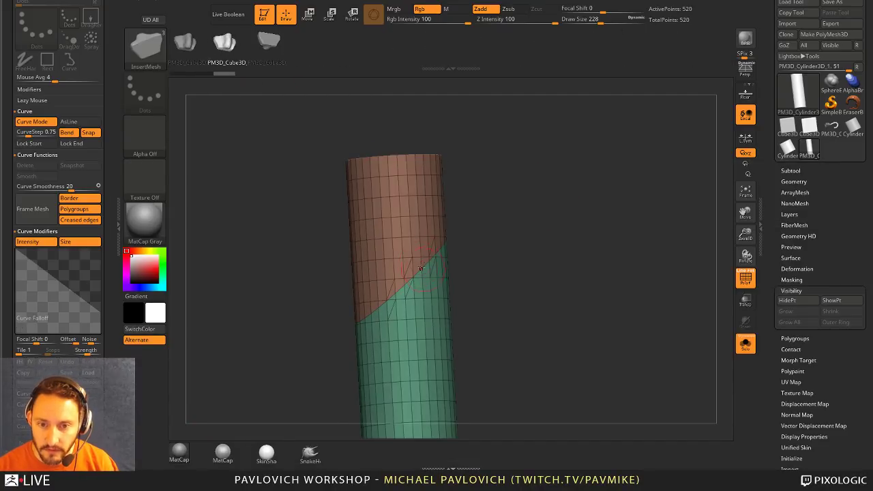
- Wrap the insert chain around the diagonal polygroup border of the column and inspect it without polyframe
left_click(416, 275)
left_click_drag(471, 273, 630, 273)
left_click(745, 279)
left_click_drag(709, 280, 653, 296)
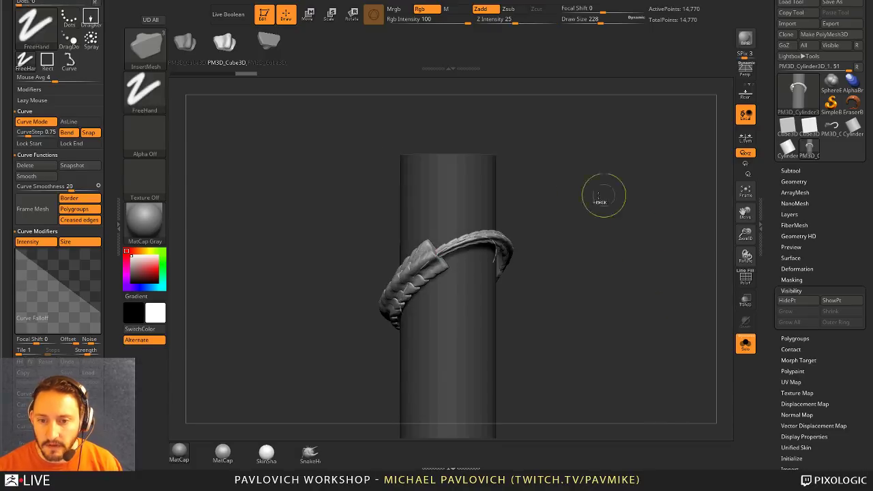
- Undo the chain wrapped around the column
key("ctrl+z")
left_click(459, 246)
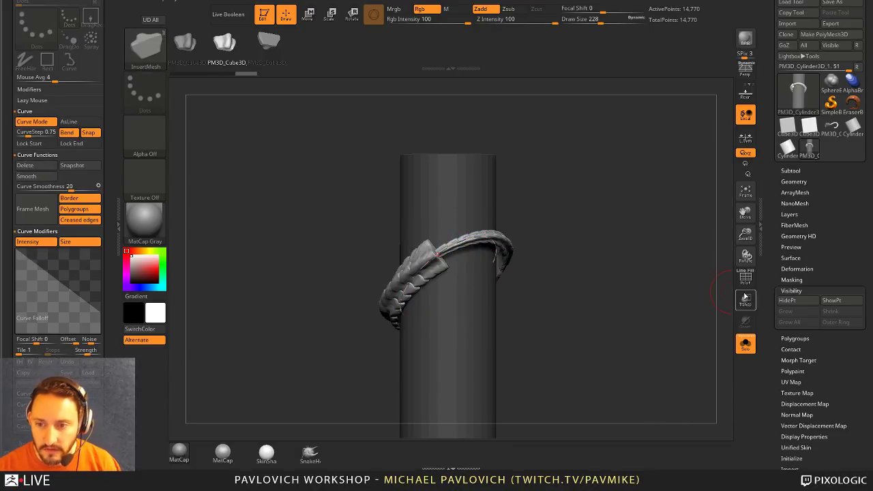
key("shift+f")
left_click(745, 278)
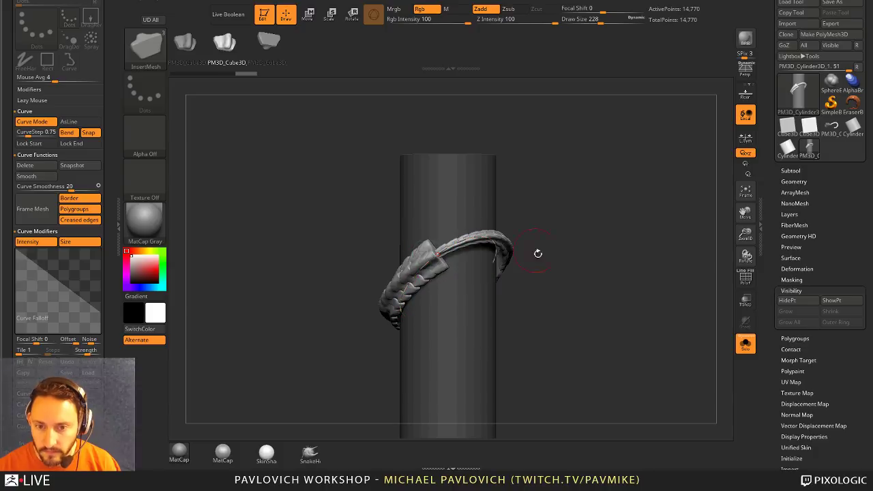
key("ctrl+z")
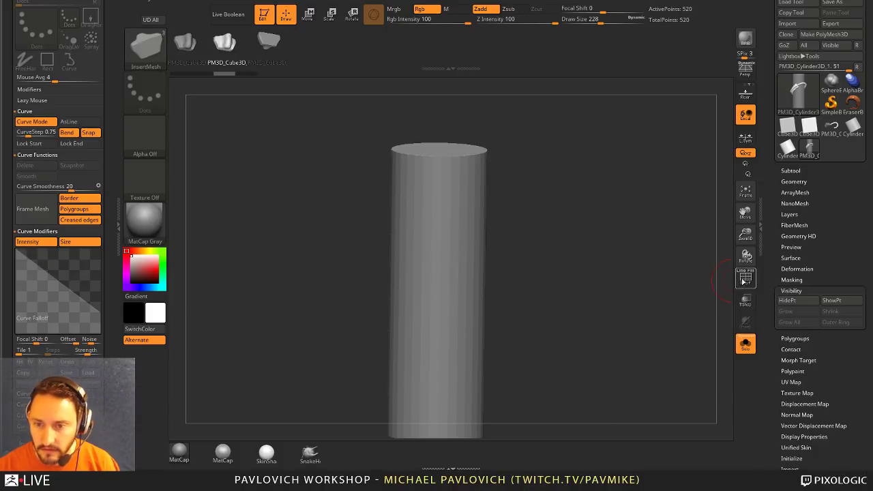
- Show the polyframe, isolate the column's upper polygroup and delete the hidden lower part
left_click(746, 278)
left_click(440, 205, "ctrl+shift")
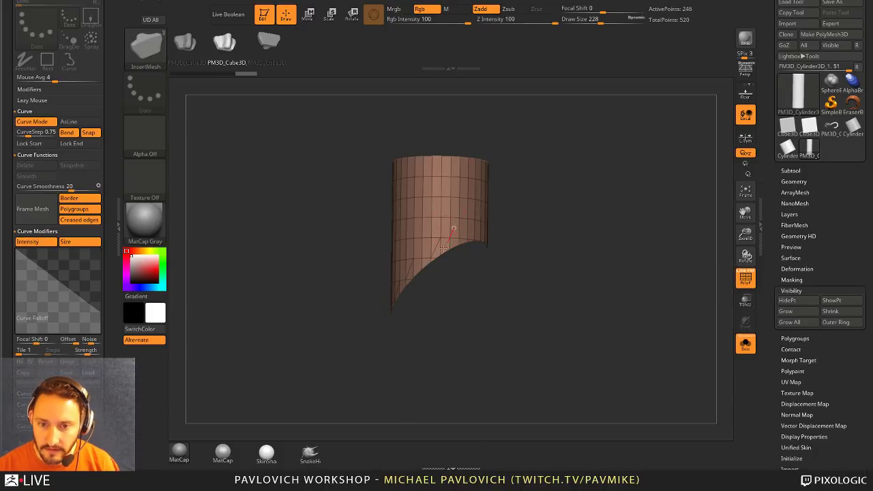
key("ctrl+shift+z")
key("ctrl+shift+z")
key("ctrl+shift+z")
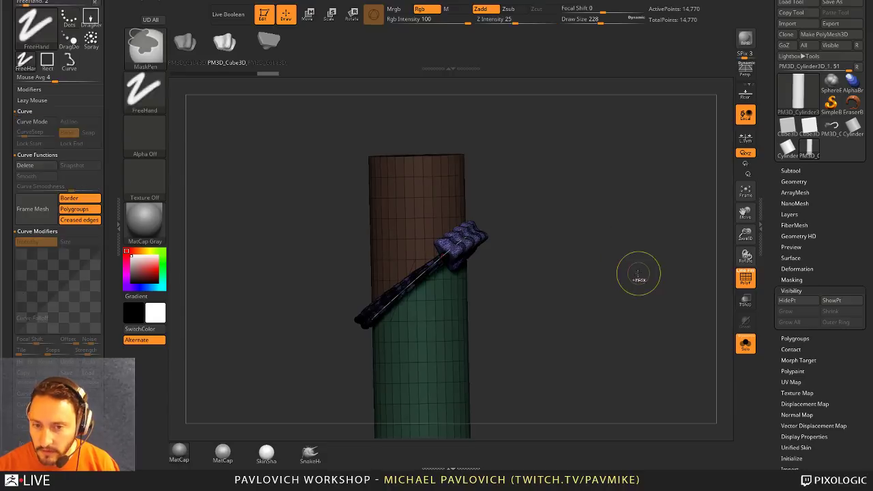
key("ctrl+z")
key("ctrl+z")
key("ctrl+z")
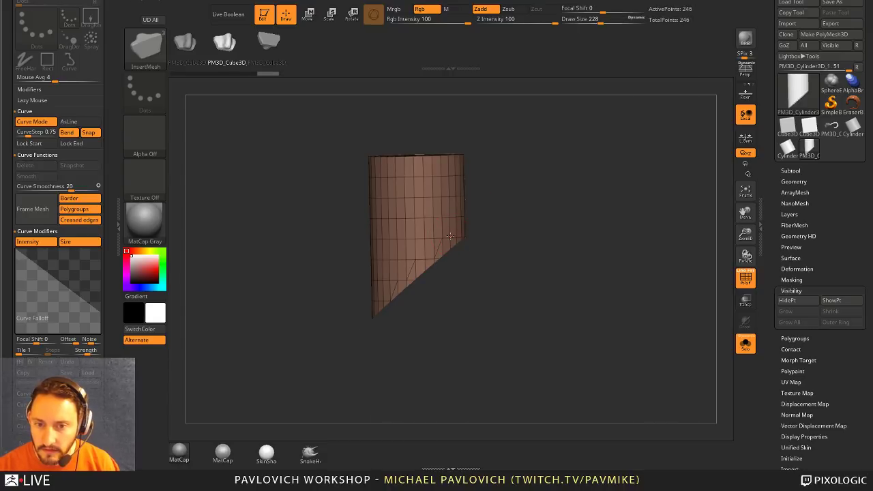
- Run the insert chain around the open slanted edge of the remaining upper part
left_click(450, 235)
left_click_drag(604, 259, 586, 200)
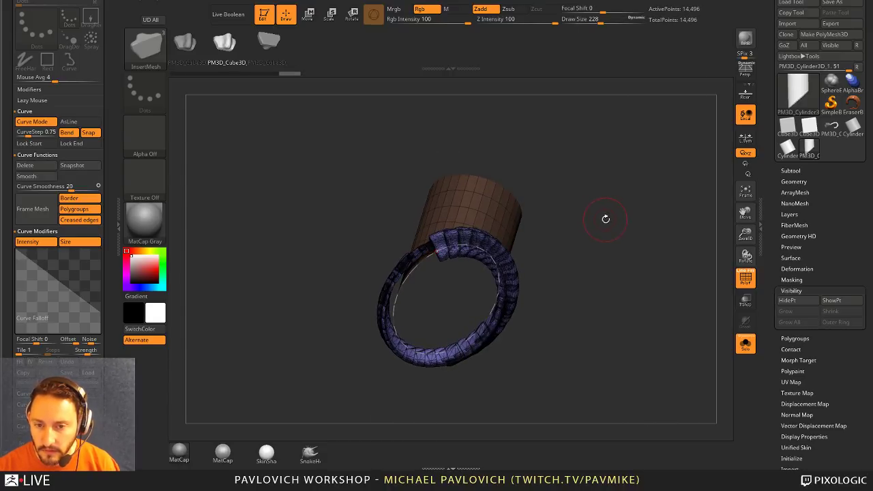
- Undo the edge chain and the deletion to bring back the full two-polygroup column
key("ctrl+z")
key("ctrl+z")
key("ctrl+z")
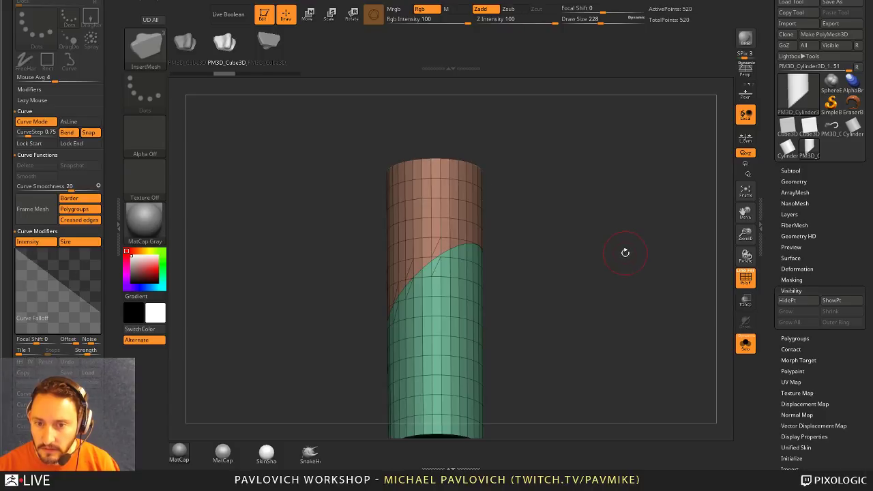
left_click_drag(625, 252, 589, 221)
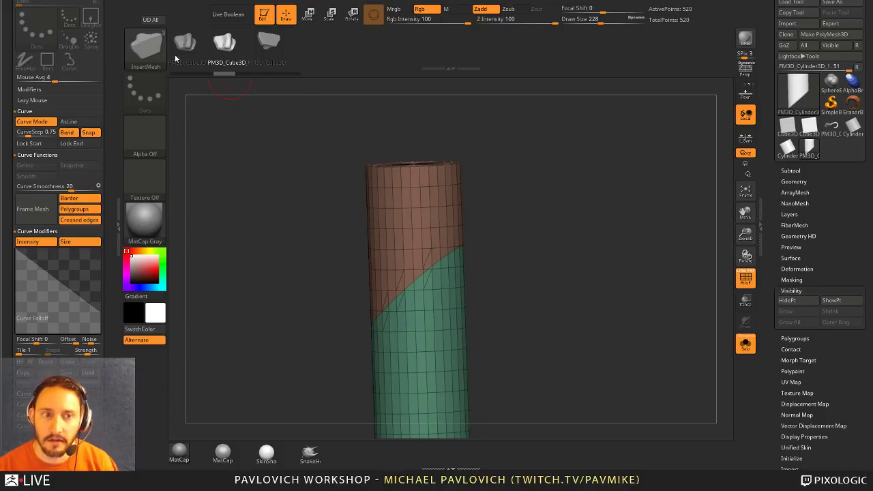
- Limit curve framing to polygroups without borders or creased edges, frame the column, and run the insert chain along its polygroup border
left_click(69, 197)
left_click(79, 220)
left_click(32, 209)
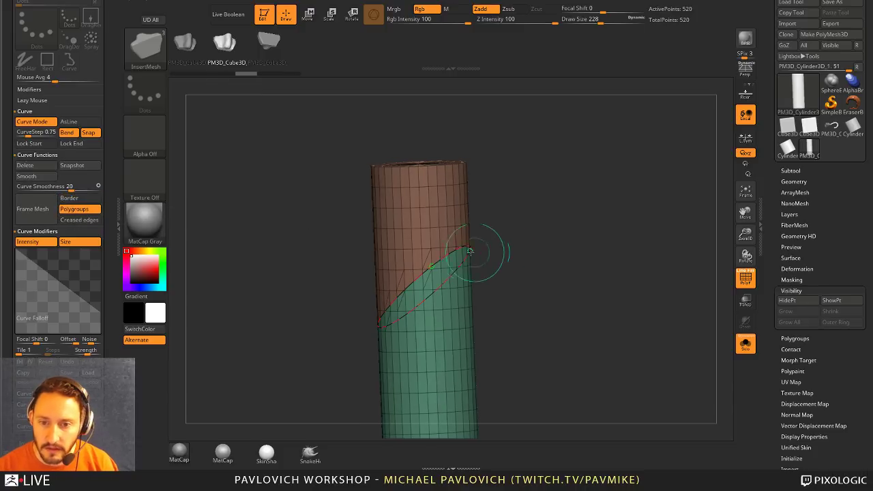
left_click(488, 235)
left_click_drag(595, 253, 583, 253)
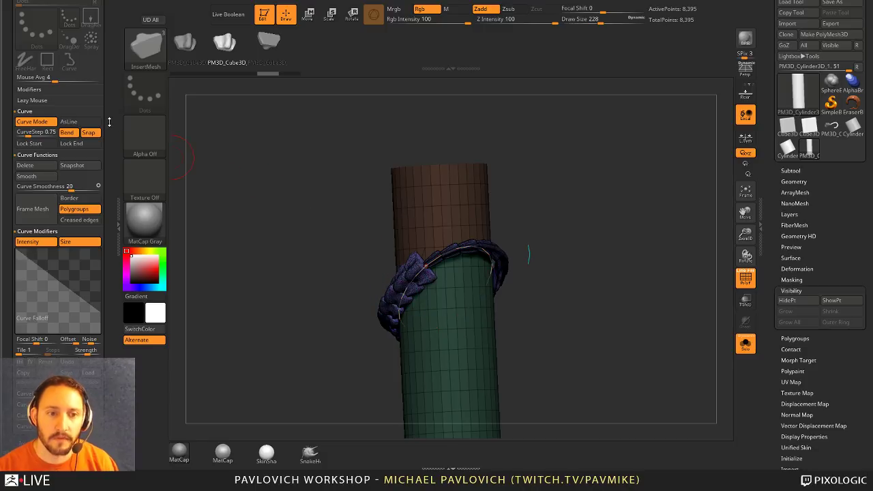
- Turn off the Intensity and Size curve modifiers, undo the tapered chain and rerun it uniformly along the polygroup border
left_click(43, 244)
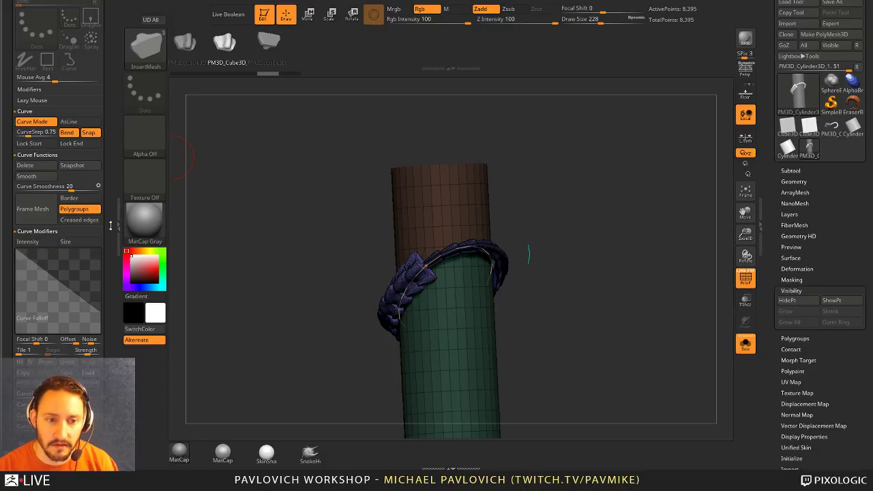
key("ctrl+z")
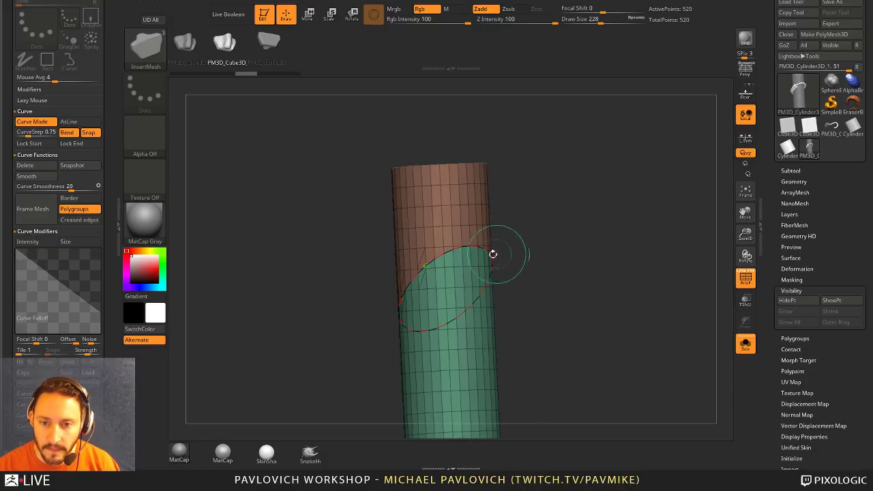
left_click_drag(468, 246, 465, 251)
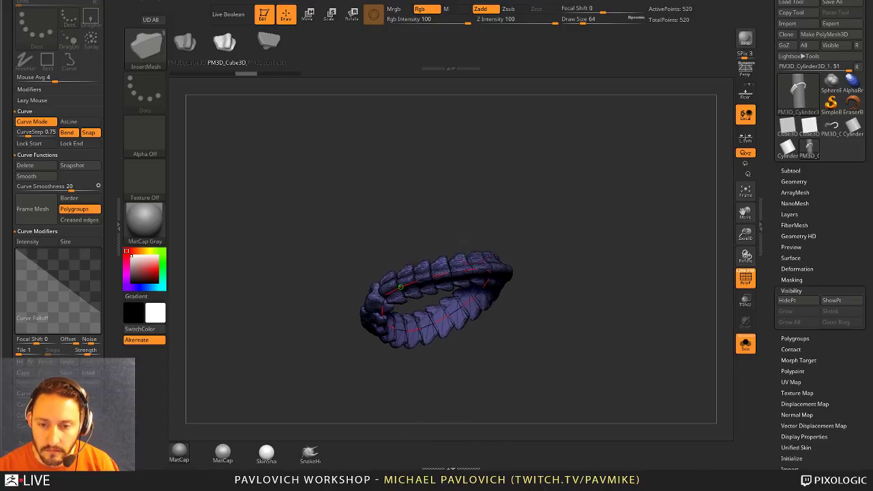
key("ctrl+z")
key("ctrl+shift+z")
key("ctrl+z")
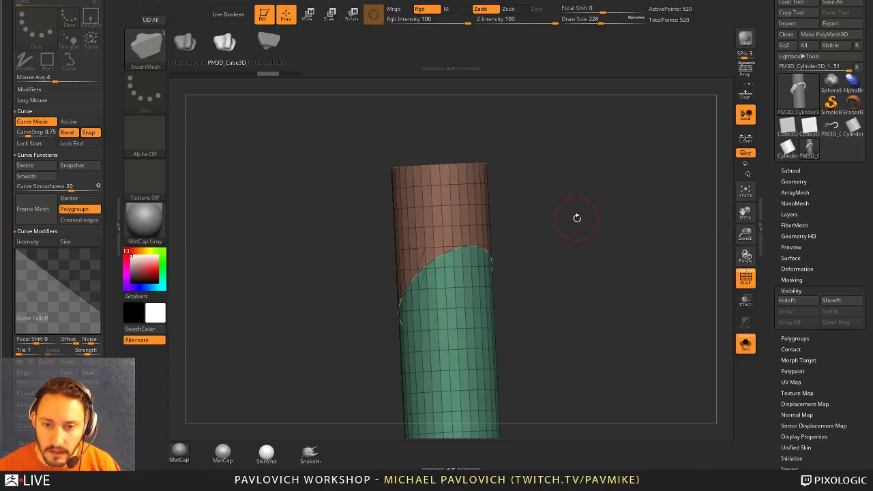
key("ctrl+shift+z")
- Split the unmasked chain off the masked column into its own subtool
left_click_drag(652, 153, 486, 116)
left_click(421, 176)
key("3")
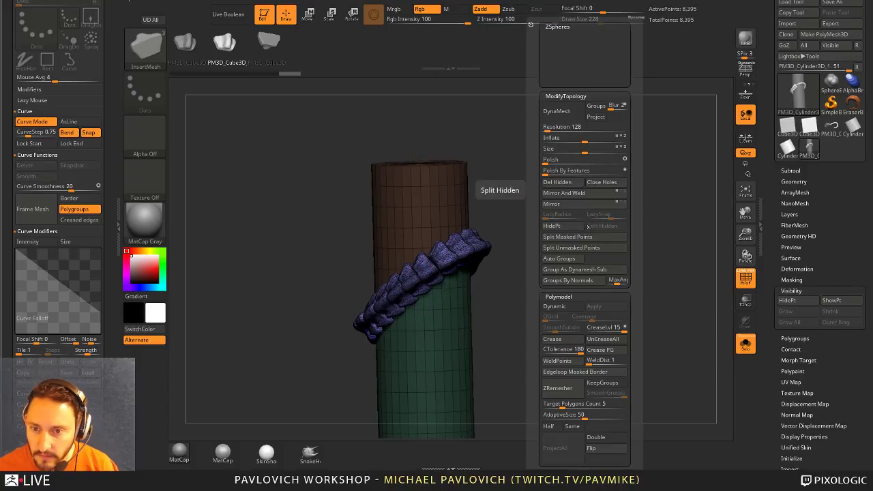
left_click(563, 230)
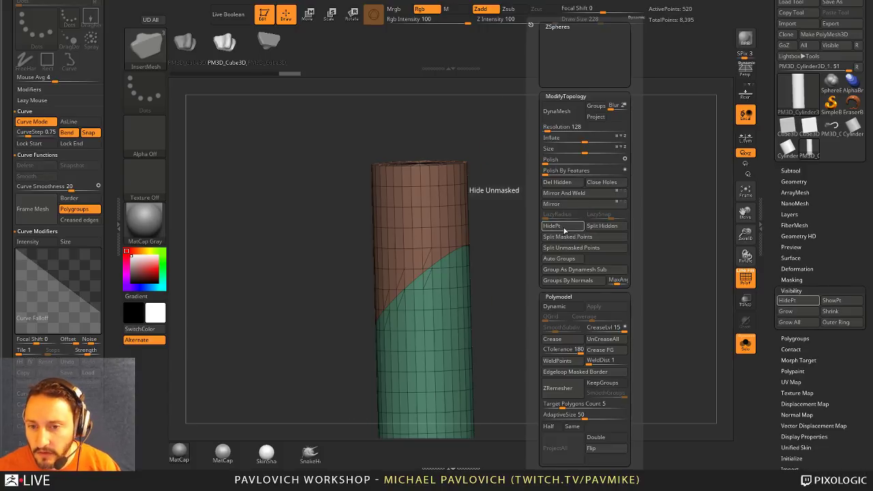
key("3")
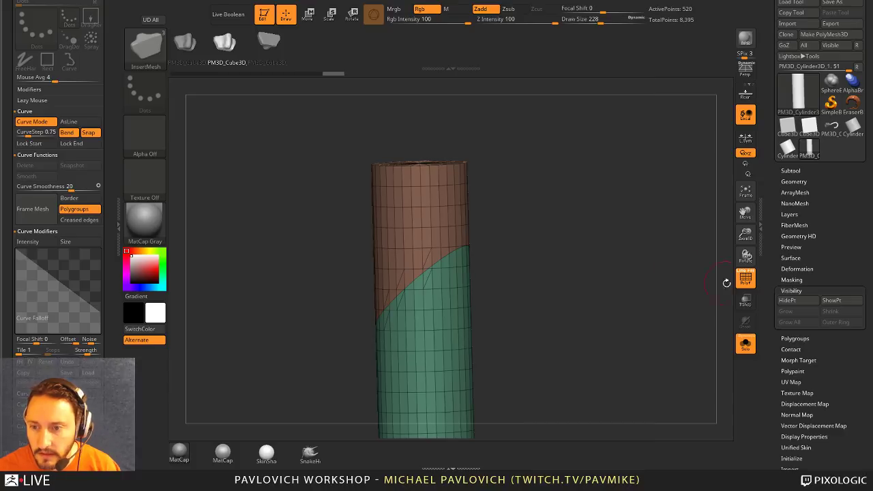
- Show all subtools to examine the separated chain around the column, and isolate the column again
left_click(745, 343)
left_click_drag(726, 279, 537, 224)
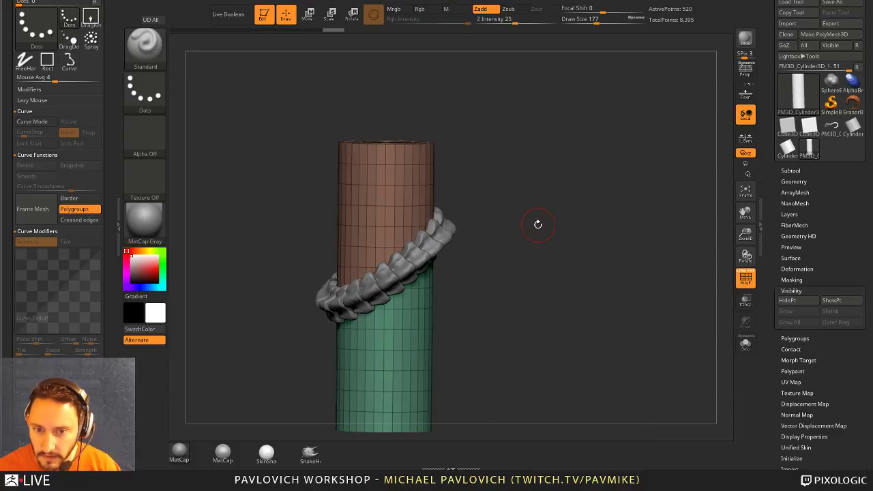
left_click(444, 236, "alt")
left_click_drag(570, 188, 599, 212, "alt")
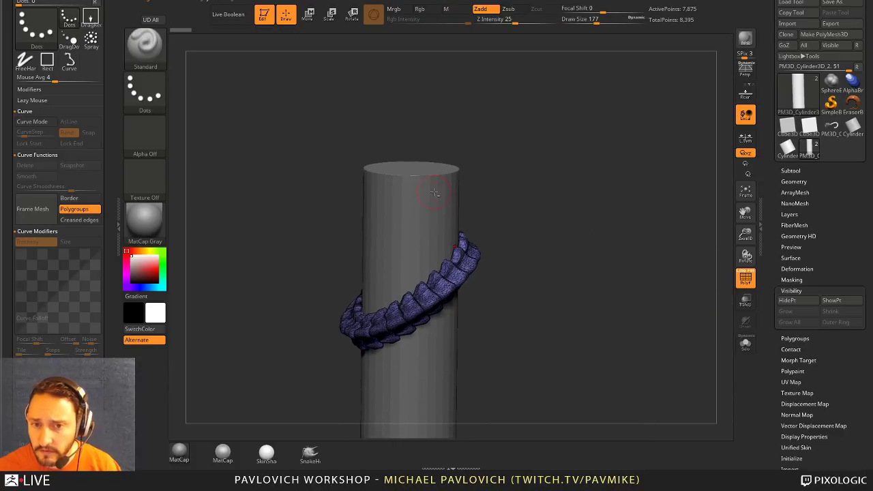
left_click(433, 192, "alt")
left_click(745, 345)
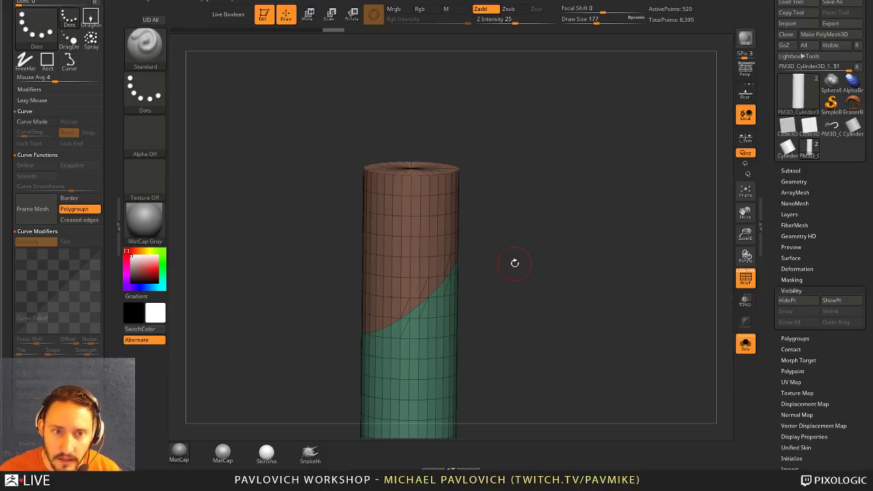
- Reselect the chain InsertMesh brush and run a second chain along the column's slanted polygroup border
key("b")
left_click(197, 431)
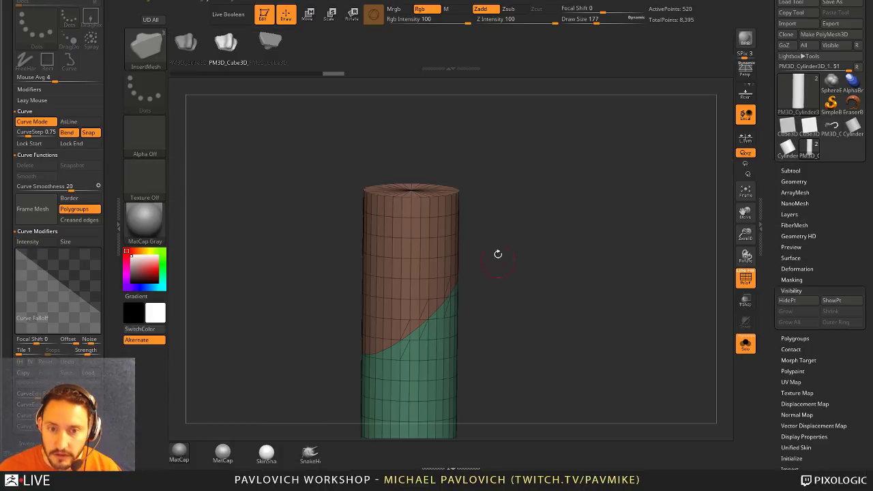
left_click_drag(439, 308, 443, 303)
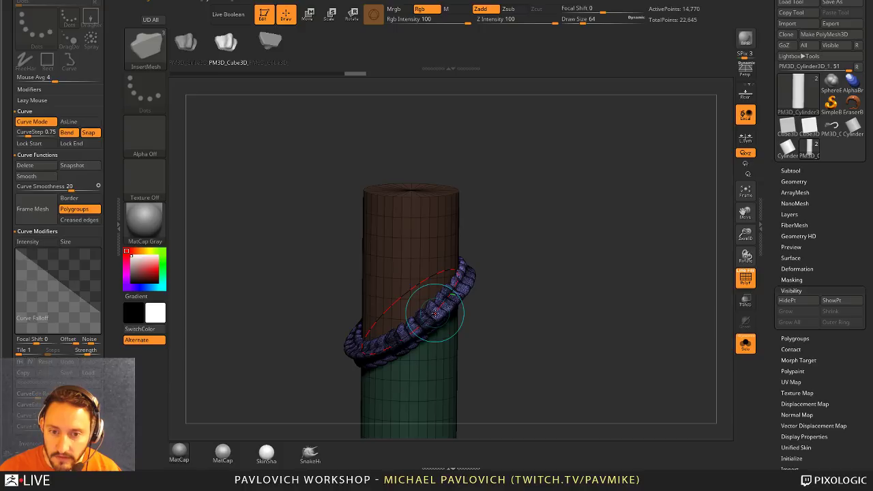
- Open the subtool list and split the second chain off the column into a separate subtool
key("space")
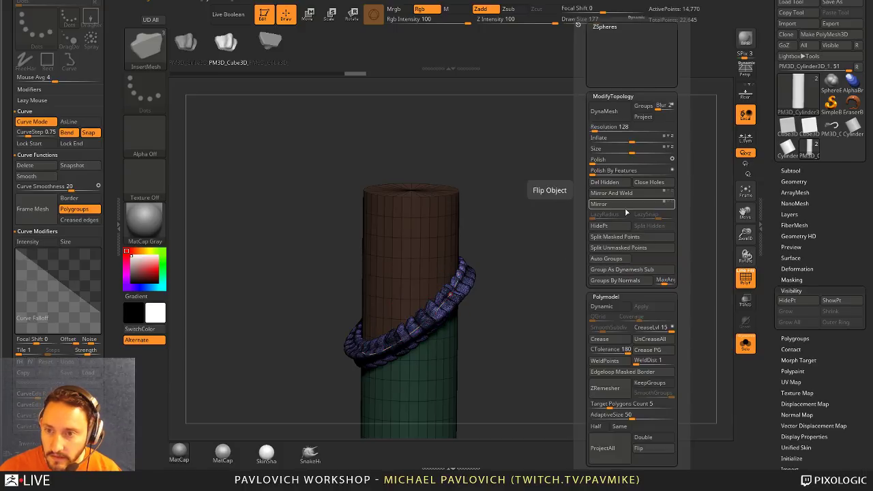
left_click(791, 171)
key("space")
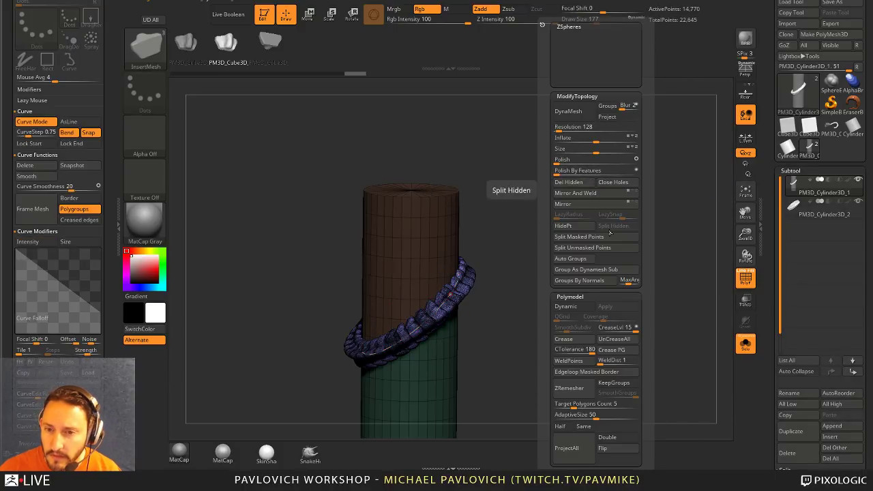
left_click(595, 238)
left_click_drag(608, 306, 591, 291)
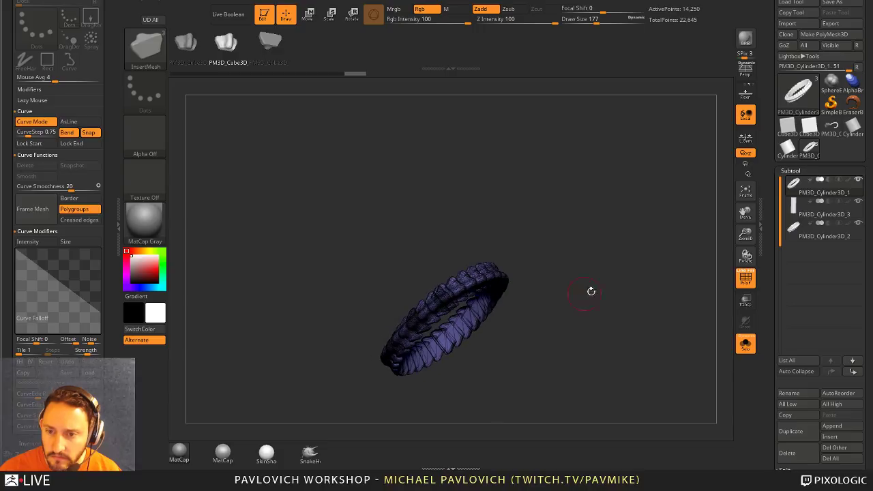
- Examine the separated chain ring with the polyframe hidden and shown
left_click(752, 285)
left_click_drag(629, 257, 607, 263)
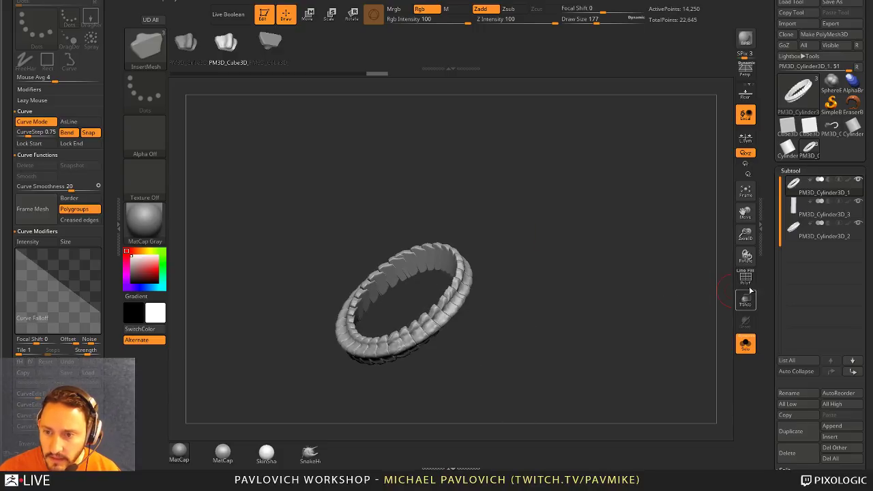
left_click(747, 281)
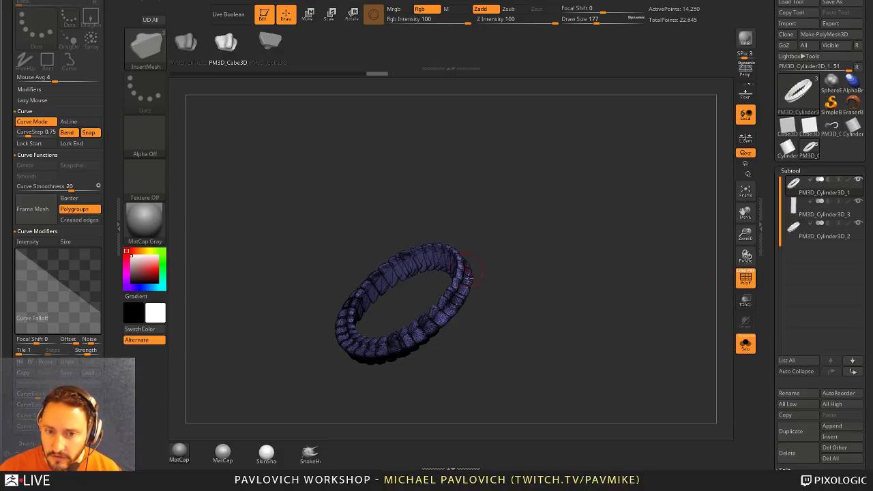
left_click_drag(514, 193, 456, 244)
left_click_drag(525, 267, 547, 270)
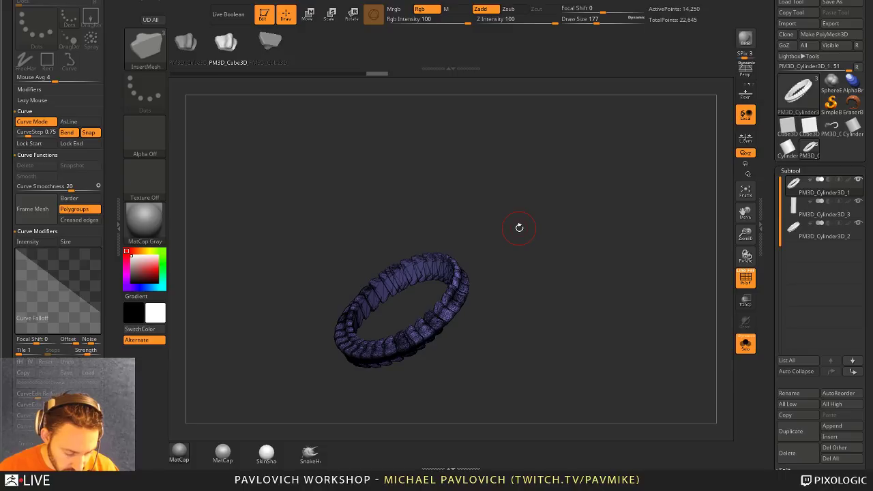
- Load the SimpleTube curve brush from the Lightbox brush library
key("comma")
left_click(278, 86)
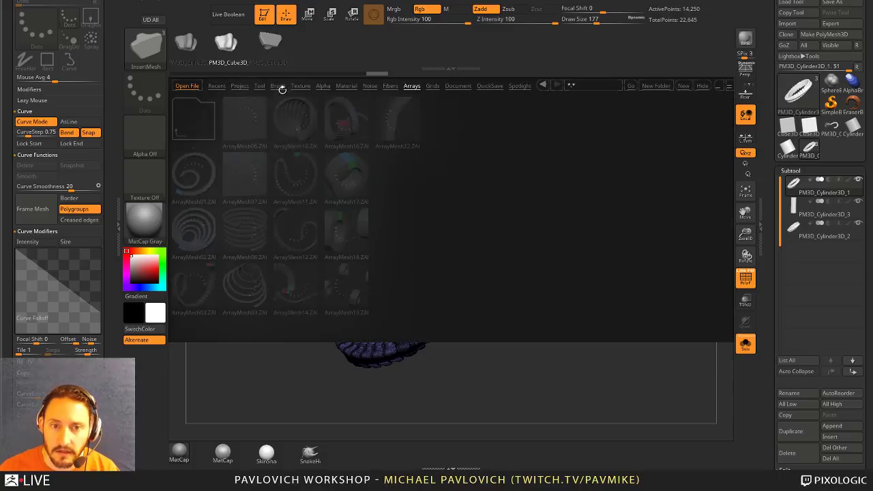
left_click(278, 86)
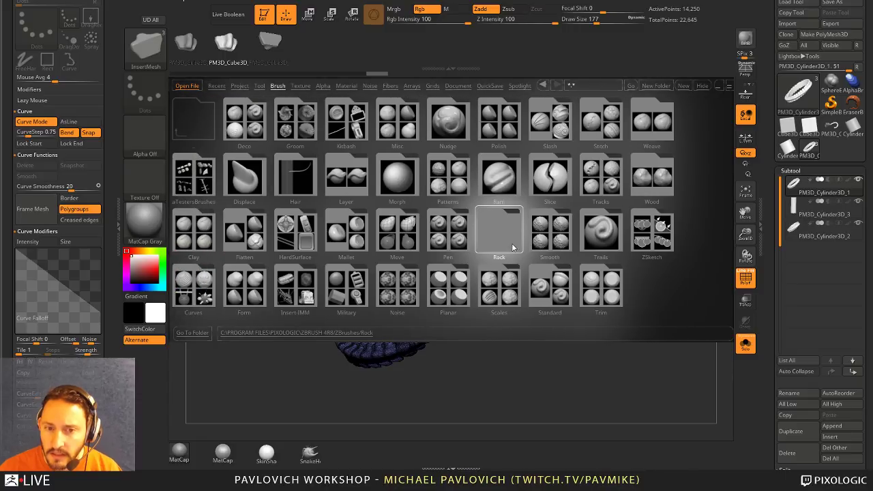
left_click(346, 290)
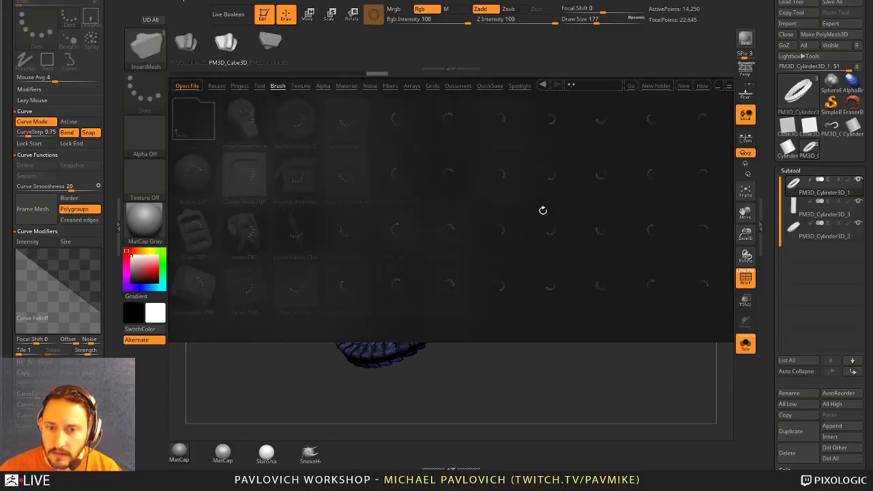
double_click(501, 171)
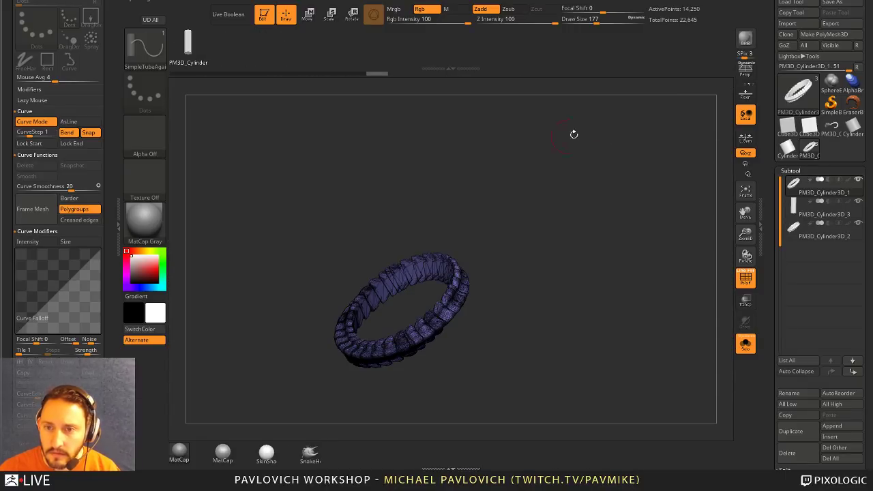
- Select the column subtool, run a tube along its polygroup border at draw size 182, and release the curve
key("Down")
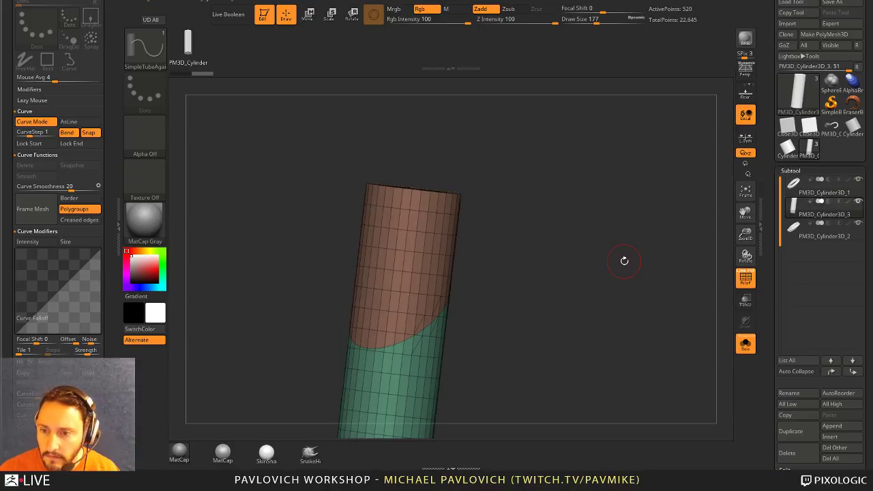
left_click_drag(566, 148, 547, 224)
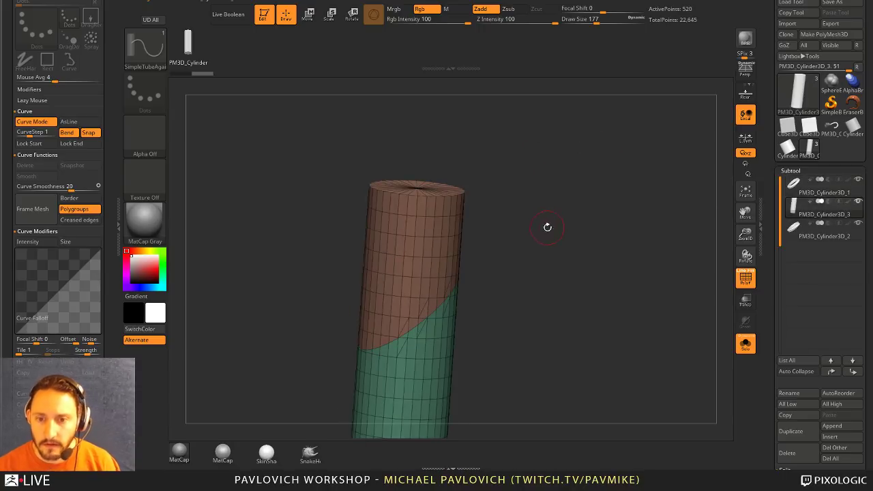
left_click(434, 312)
mouse_move(581, 279)
left_mouse_down()
mouse_move(559, 288)
mouse_move(557, 276)
mouse_move(554, 304)
left_mouse_up()
mouse_move(617, 282)
left_mouse_down()
mouse_move(598, 288)
mouse_move(618, 238)
mouse_move(634, 236)
mouse_move(576, 279)
left_mouse_up()
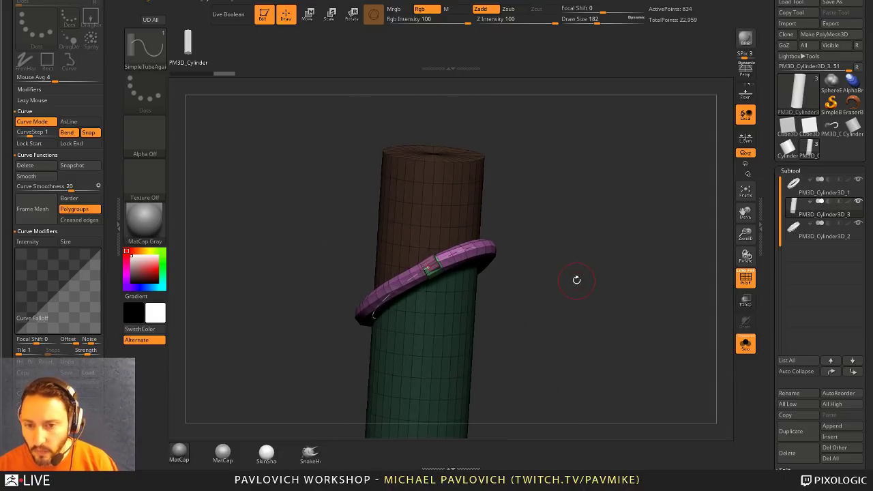
left_click_drag(508, 226, 463, 281)
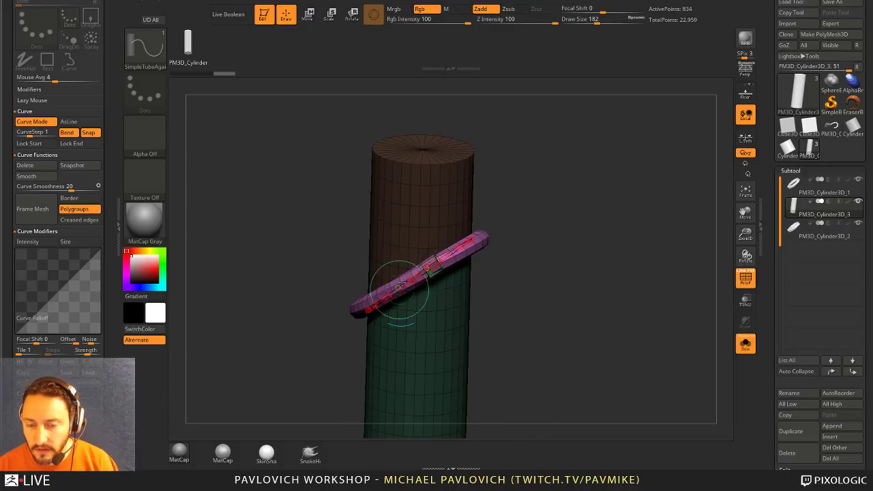
right_click_drag(403, 286, 463, 335, "shift")
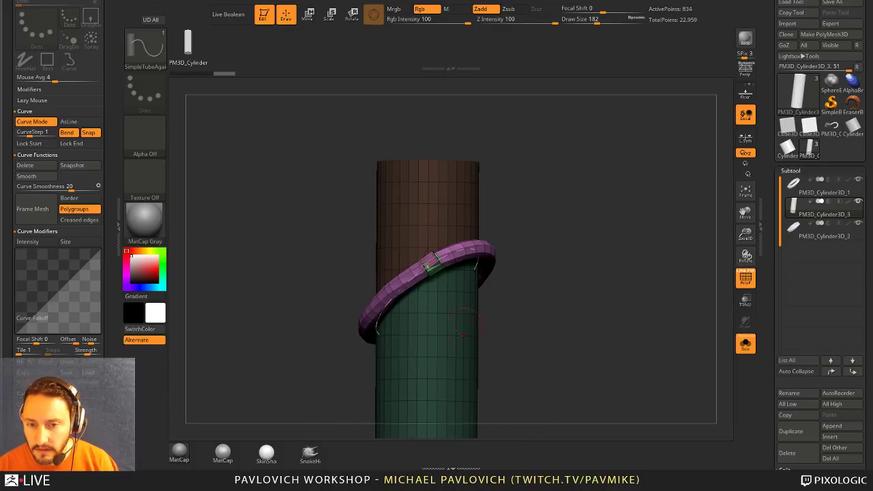
left_click(436, 400)
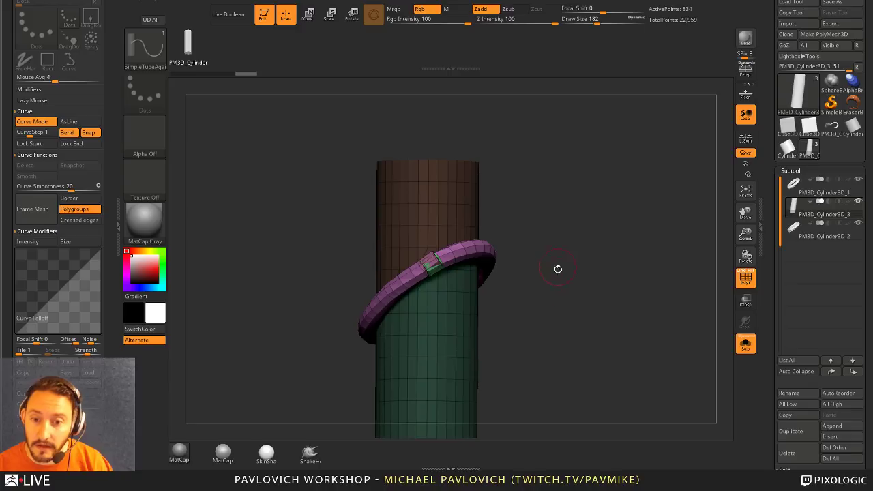
- Split the tube ring off the column into its own subtool
key("4")
mouse_move(557, 269)
left_mouse_down()
mouse_move(570, 289)
mouse_move(542, 288)
mouse_move(536, 312)
mouse_move(562, 303)
mouse_move(539, 348)
mouse_move(523, 335)
left_mouse_up()
left_click(557, 247)
- Hide the mismatched seam section of the tube ring with SelectLasso and delete the hidden polygons
left_click(145, 48)
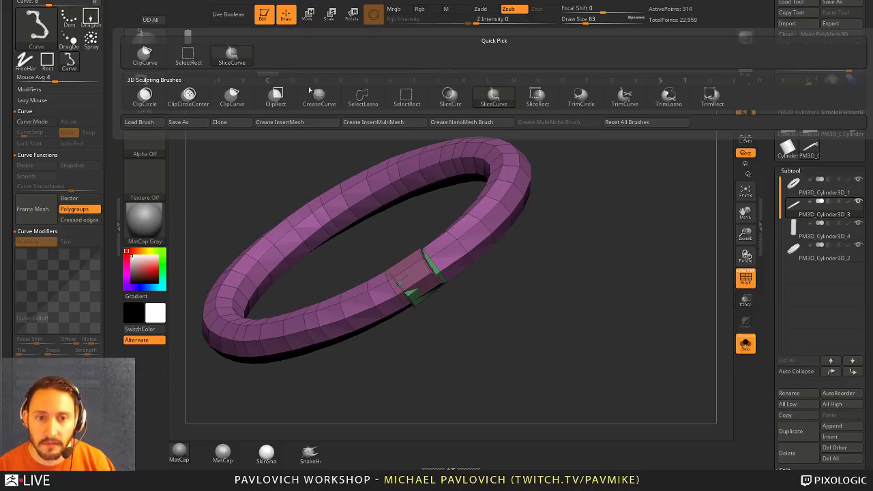
left_click(364, 100)
mouse_move(473, 307)
left_mouse_down("ctrl+shift")
mouse_move(400, 231)
mouse_move(379, 240)
mouse_move(471, 313)
left_mouse_up("ctrl+shift")
mouse_move(554, 308)
left_mouse_down()
mouse_move(532, 315)
mouse_move(564, 312)
left_mouse_up()
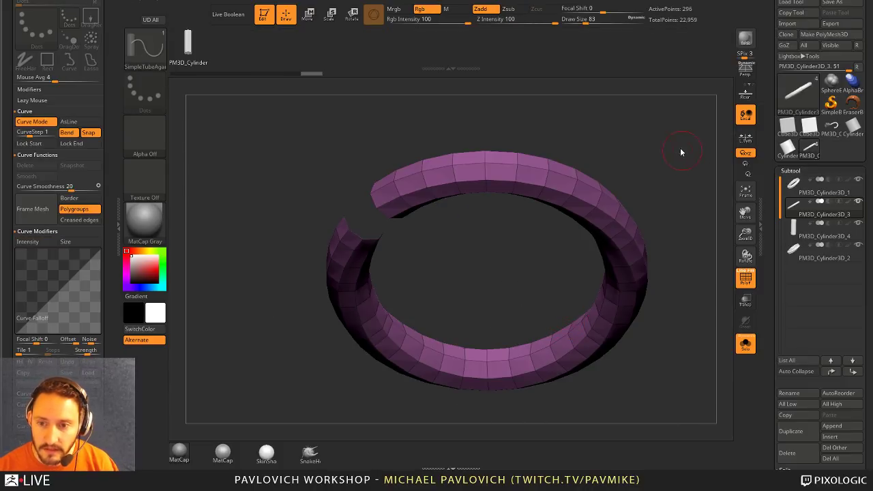
key("ctrl+shift+g")
left_click(665, 184)
- Close the gap in the tube ring by bridging its two open ends with the ZModeler Bridge edge action
key("b")
key("z")
key("m")
key("space")
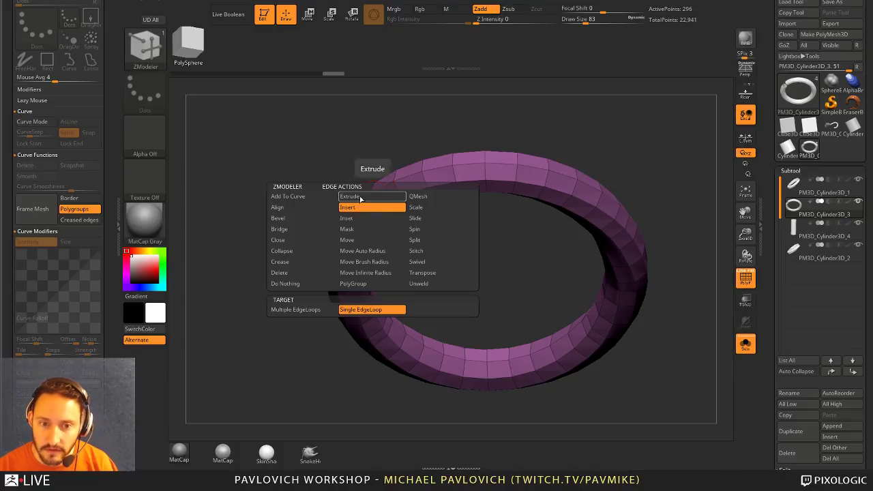
left_click(280, 229)
left_click(361, 309)
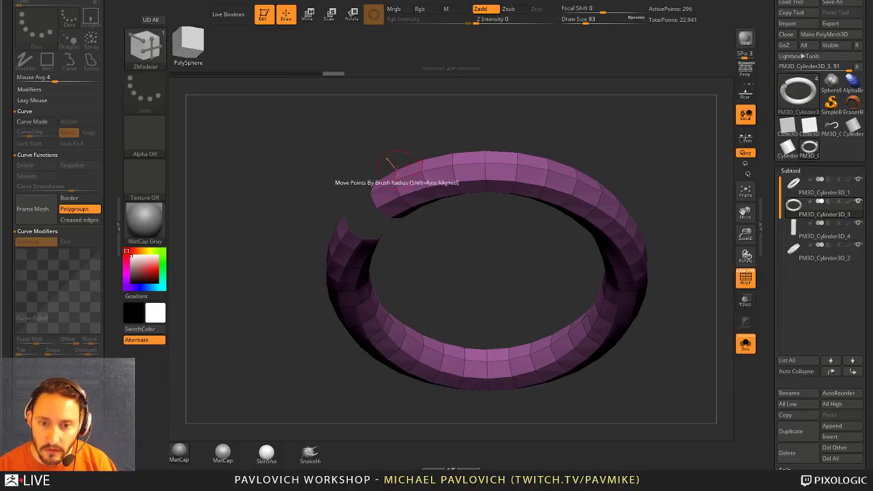
left_click(373, 199)
left_click_drag(346, 224, 373, 207)
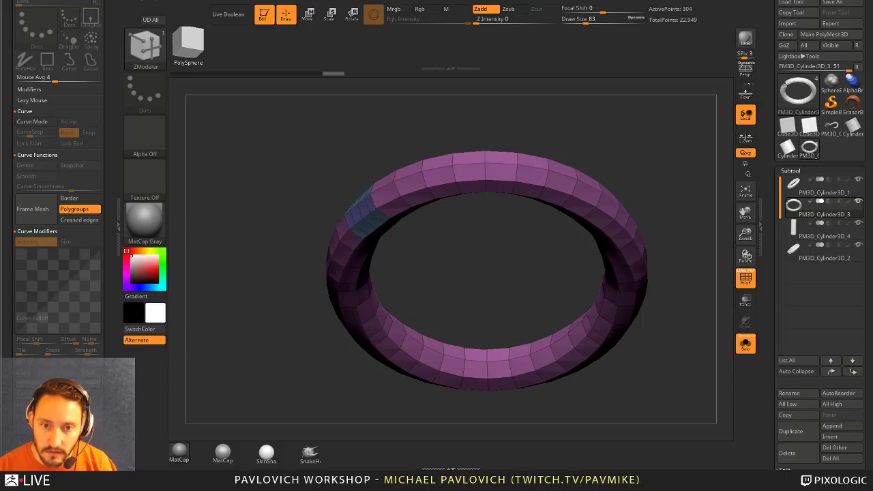
- Mask one complete edge loop beside the ring's bridged section with ZModeler, invert the mask, and nudge the loop with the gizmo
mouse_move(447, 273)
left_mouse_down()
mouse_move(457, 213)
mouse_move(427, 251)
mouse_move(443, 217)
mouse_move(409, 251)
left_mouse_up()
key("w")
key("q")
key("space")
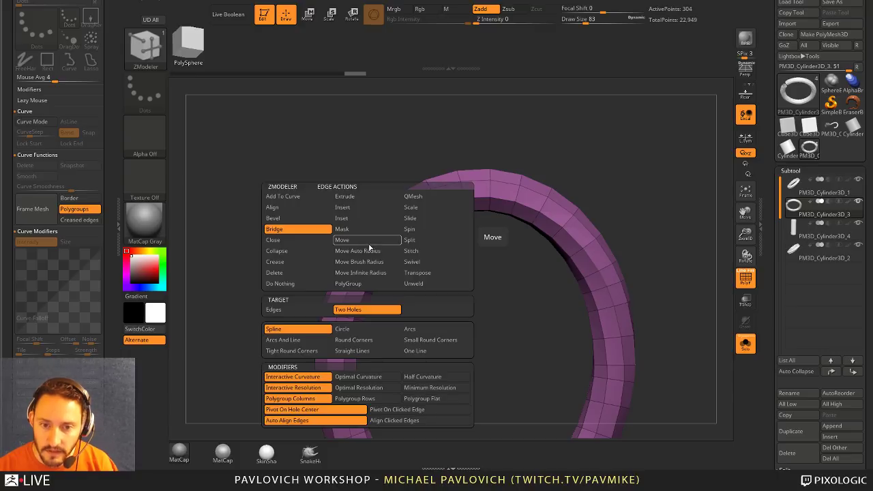
left_click(373, 230)
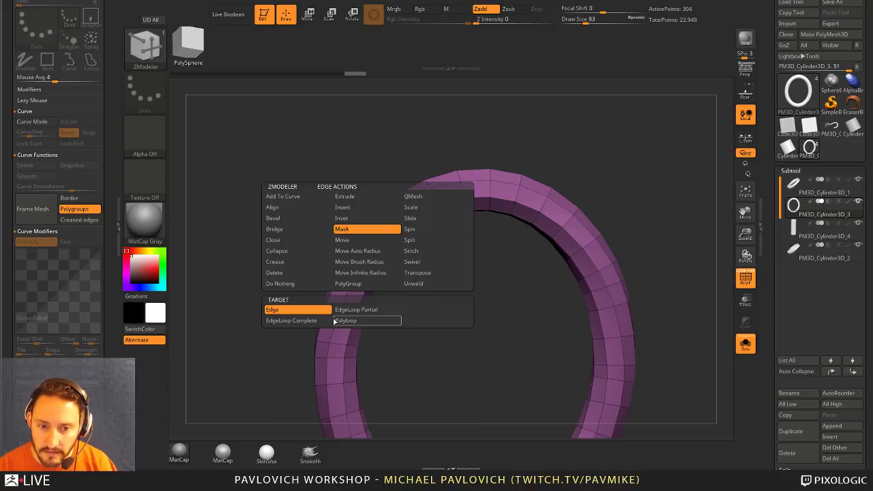
left_click(291, 320)
left_click(389, 240)
key("w")
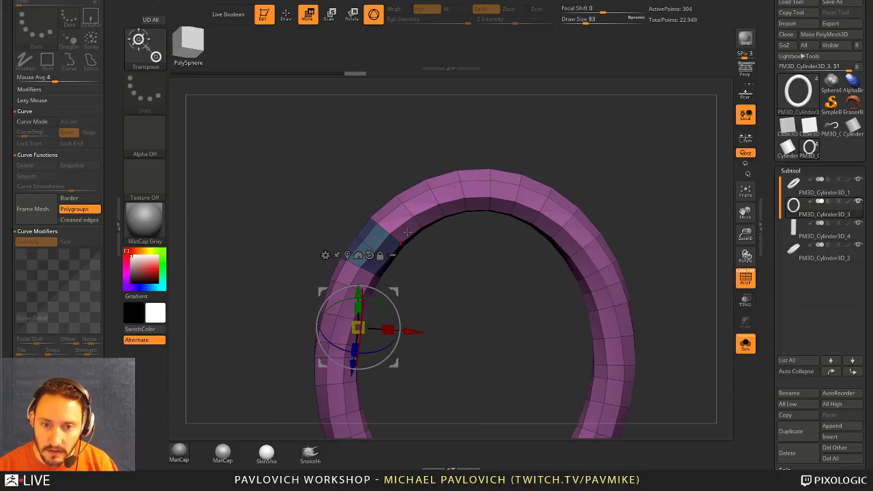
left_click(405, 287, "ctrl")
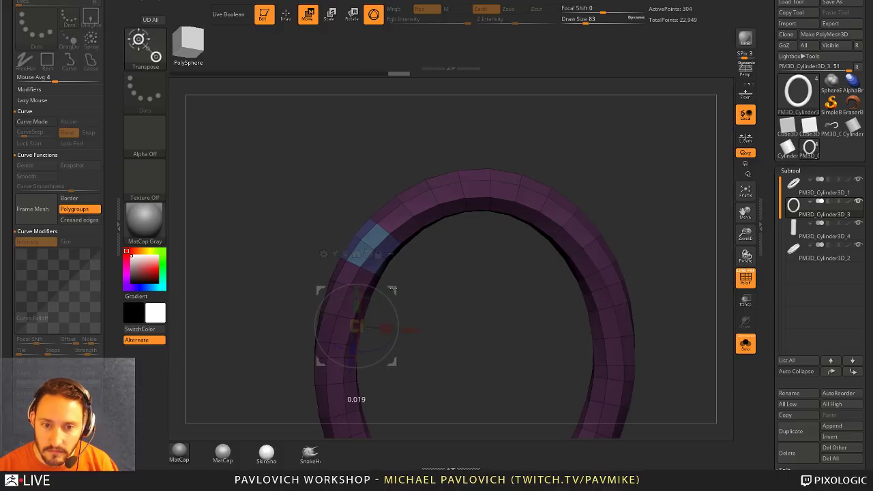
key("q")
- Assign the whole tube ring a single polygroup and smooth it with Dynamic Subdiv, choosing Always YES for auto-activation
mouse_move(470, 272)
left_mouse_down()
mouse_move(465, 200)
mouse_move(578, 236)
mouse_move(581, 245)
left_mouse_up()
key("ctrl+w")
key("d")
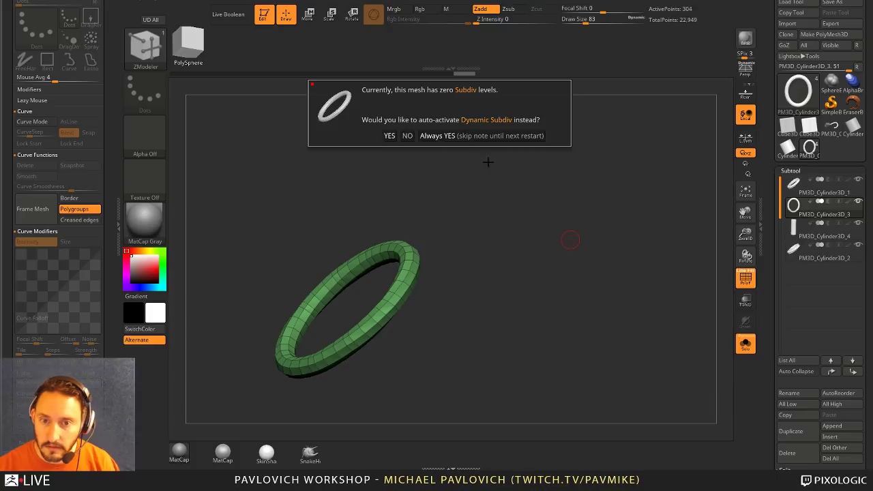
left_click(437, 135)
- Show all subtools with the ring by leaving Solo mode, and hide the two chain subtools PM3D_Cylinder3D_1 and PM3D_Cylinder3D_2
key("ctrl+shift+s")
left_click_drag(620, 228, 617, 249)
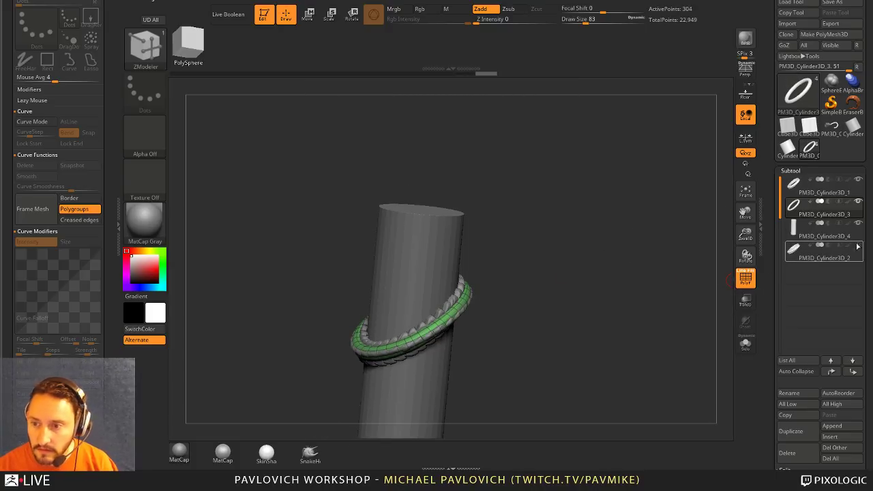
mouse_move(861, 184)
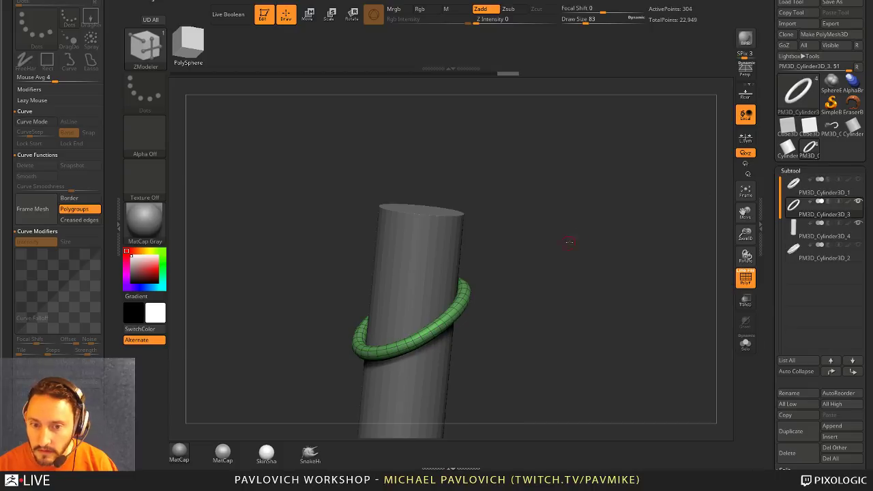
left_click_drag(569, 244, 638, 253)
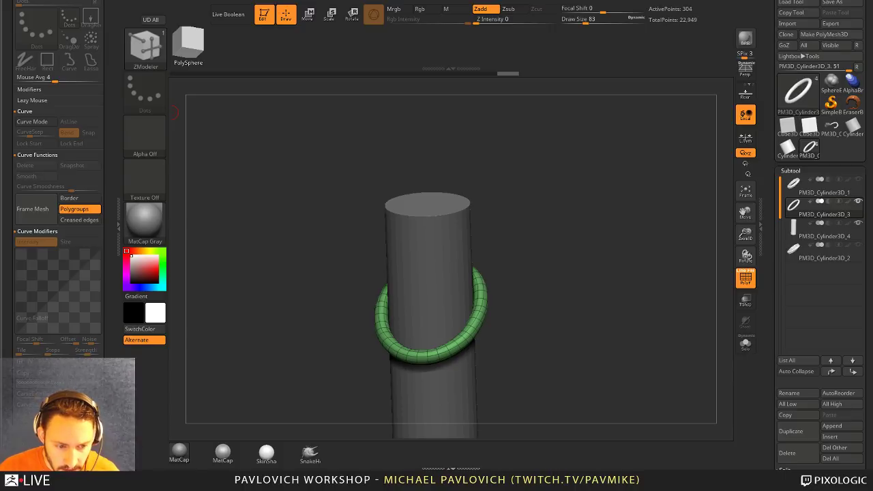
- Switch to the YouTube channel in the browser, open the Livestream Full Episodes playlist, and pause the video Pavwork 23
left_click_drag(1, 112, 578, 0)
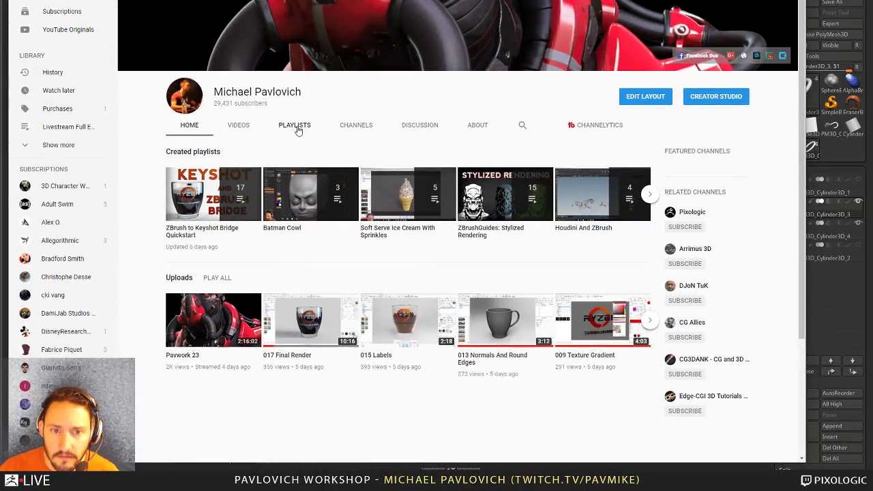
scroll(307, 209, "down", 2)
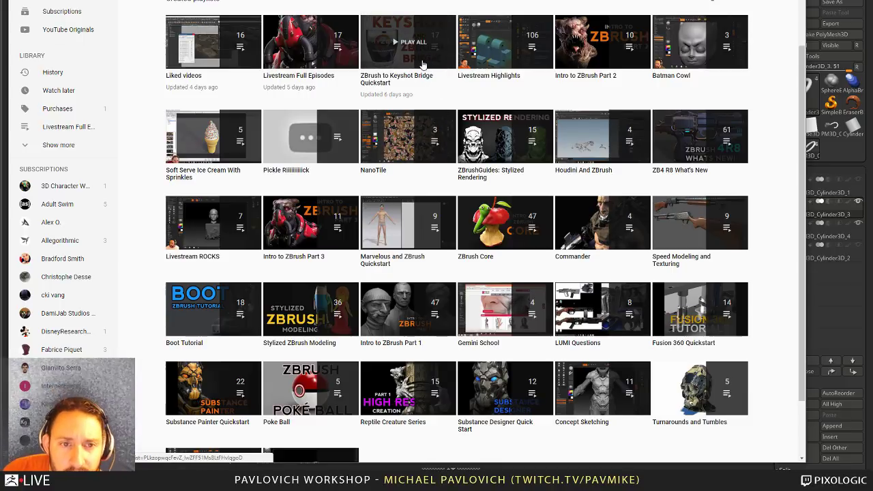
left_click(321, 76)
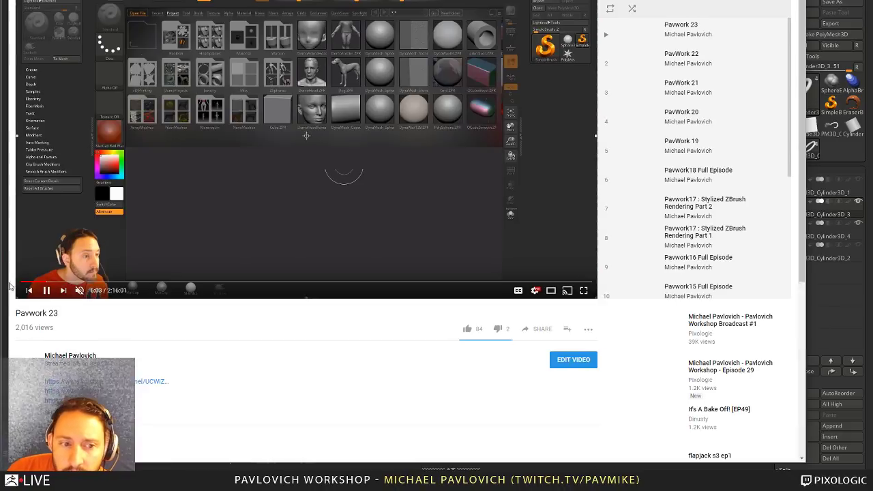
left_click(45, 291)
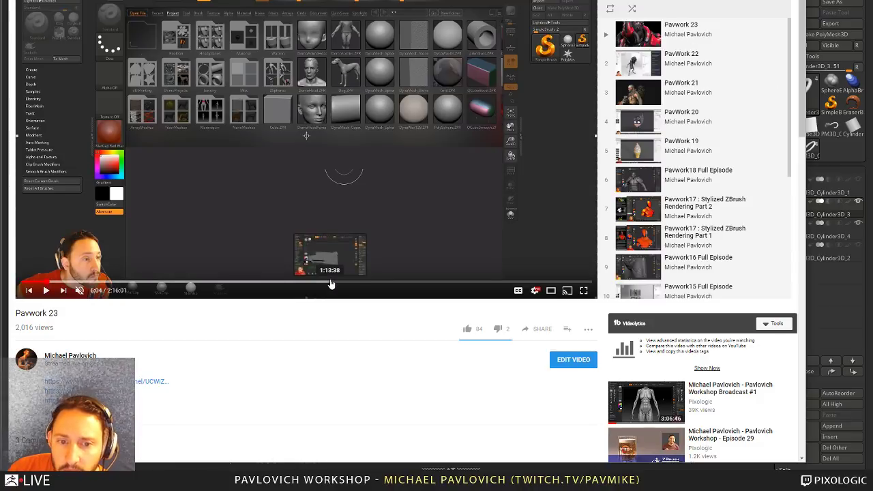
- Scrub the Pavwork 23 video to the pistol grip sculpting section at about 1:50:40 and briefly play it
left_click(441, 283)
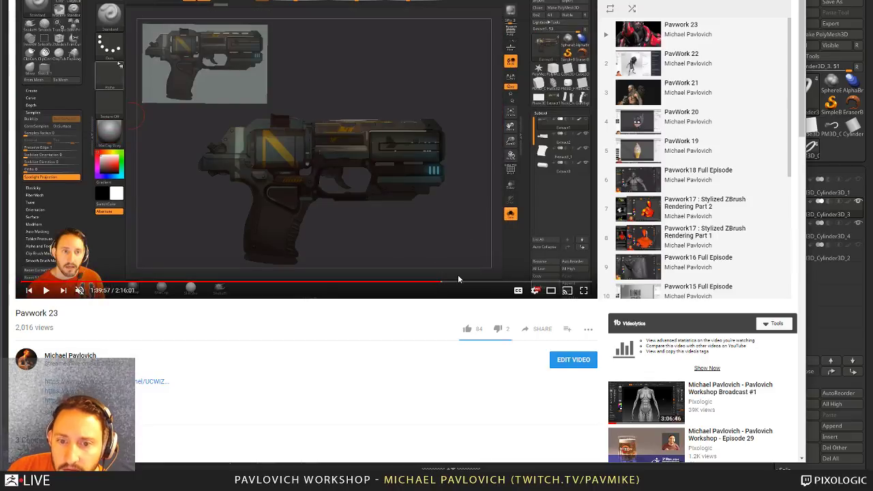
left_click(456, 282)
left_click(485, 282)
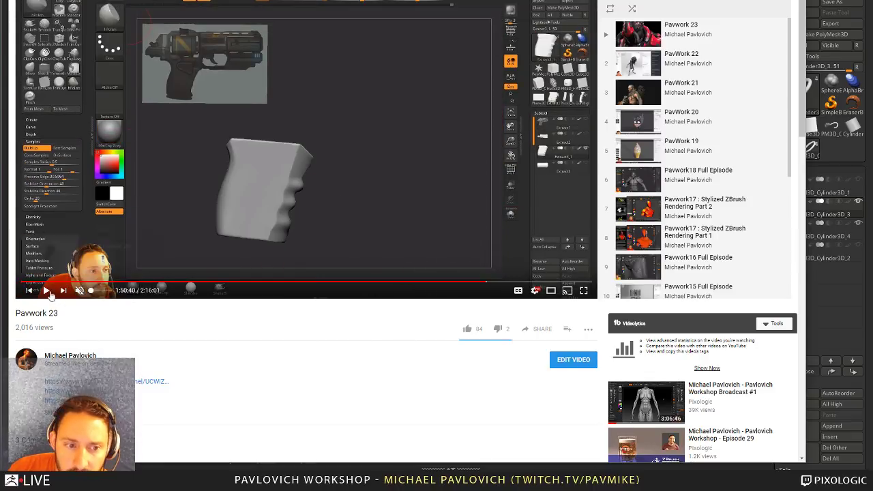
left_click(48, 292)
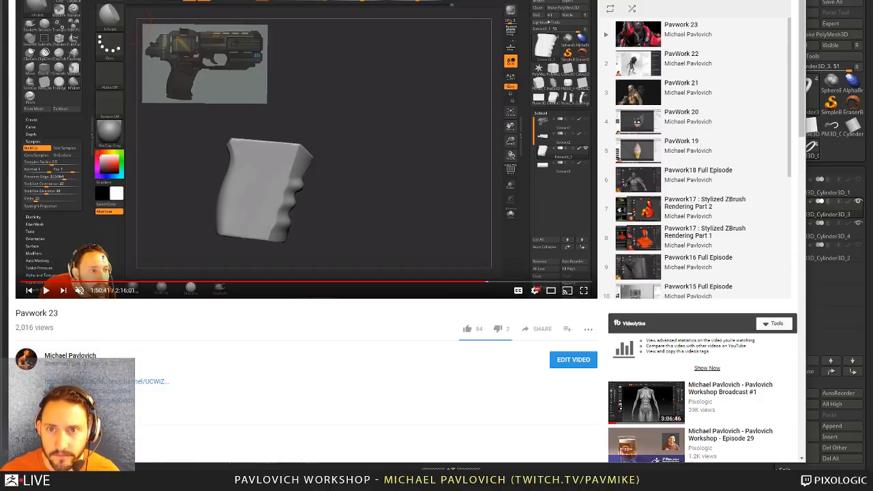
- Switch back to ZBrush and fully initialize it, accepting the deletion of all custom tools and document data
key("alt+Tab")
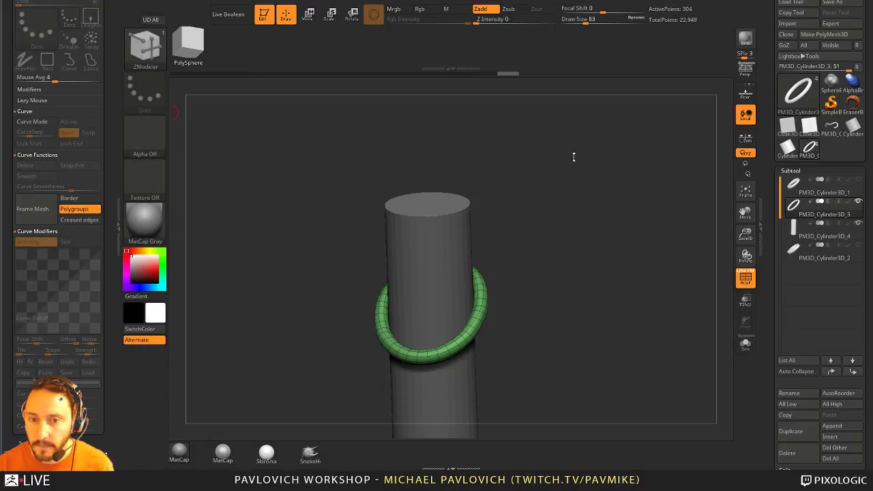
left_click_drag(588, 165, 595, 161)
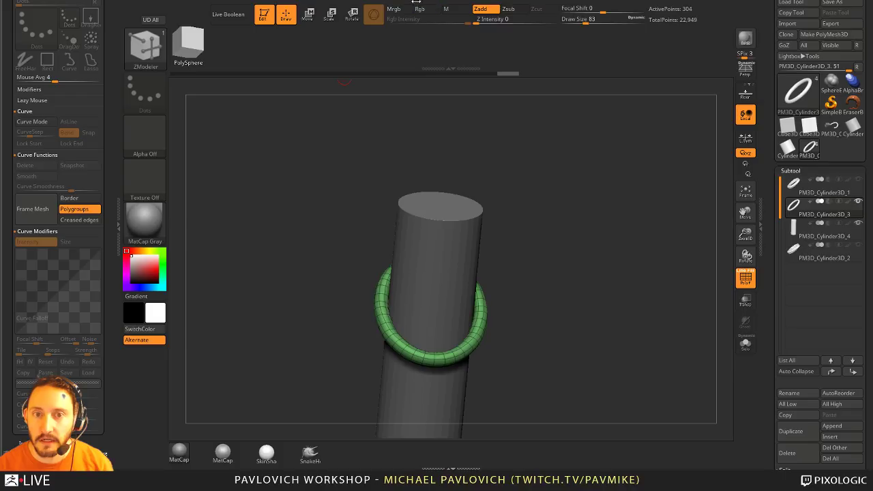
left_click(471, 3)
left_click(472, 7)
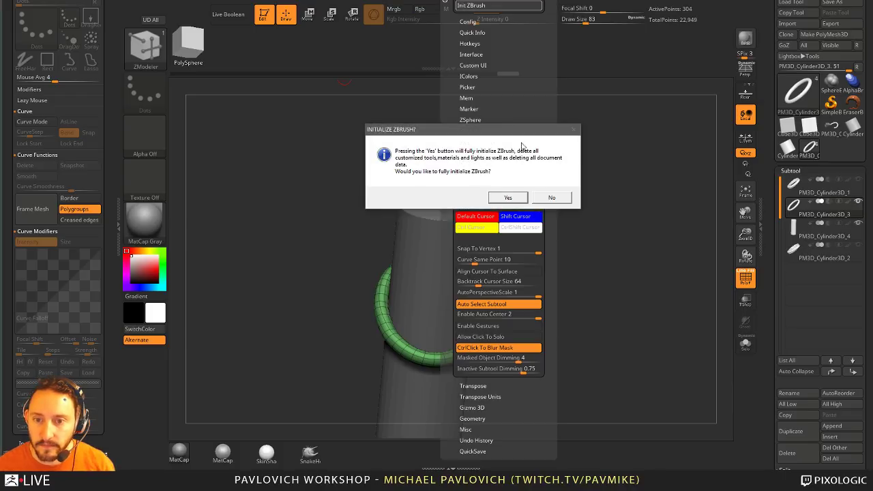
left_click(520, 199)
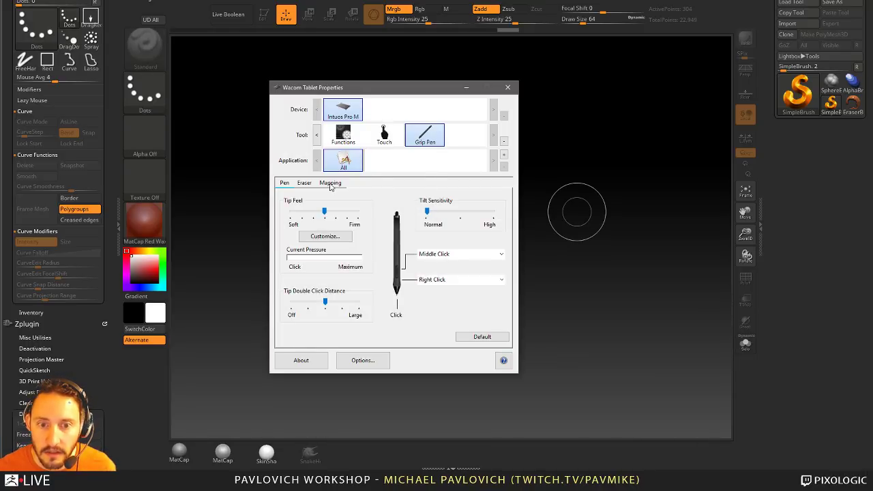
- Check the Grip Pen's Portion screen-area mapping in Wacom Tablet Properties, accept its coordinates, and close the dialog
left_click(330, 182)
left_click(462, 256)
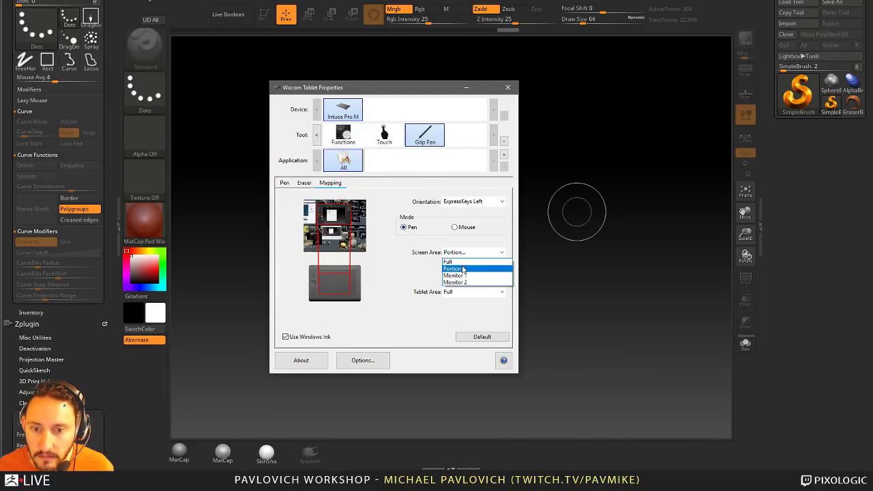
left_click(454, 270)
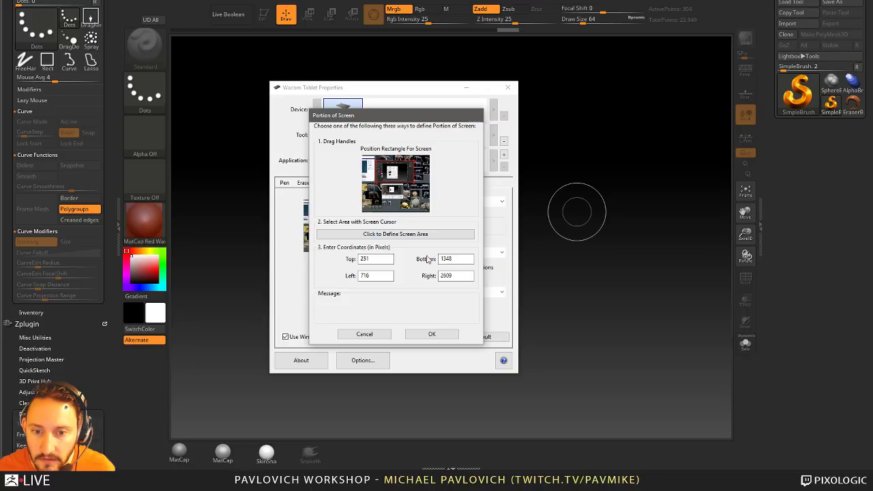
left_click(431, 334)
left_click(507, 90)
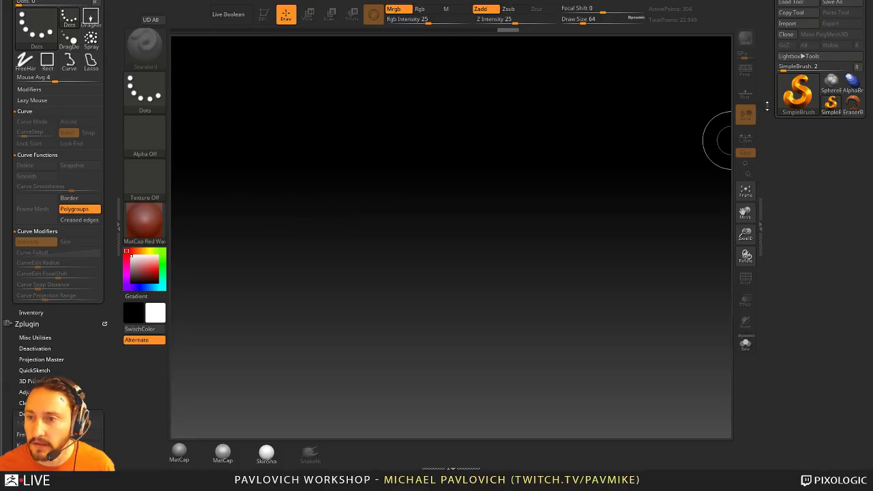
- Load the tool SaberTooth.ZTL, place it on the canvas, and enter Edit mode
left_click(791, 3)
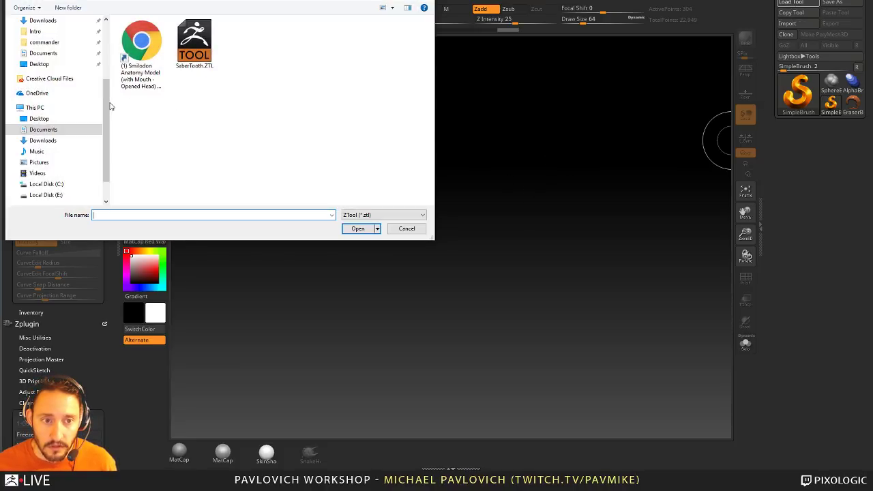
double_click(194, 45)
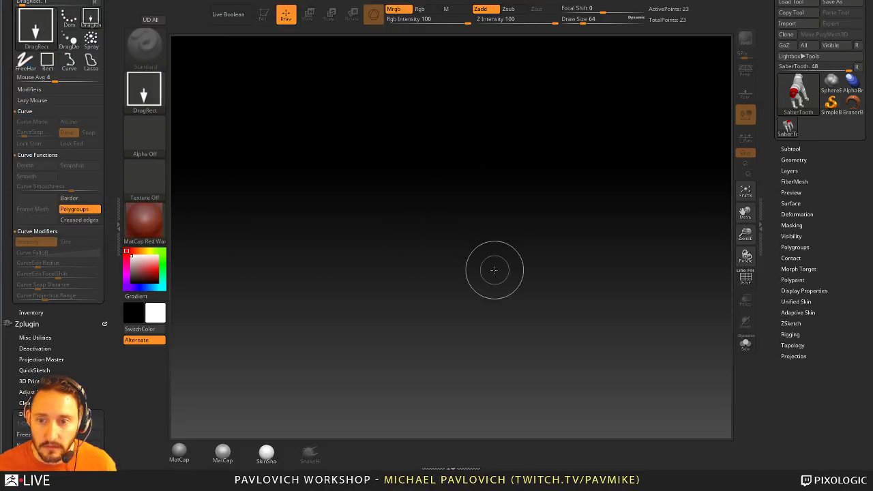
left_click_drag(389, 234, 438, 339)
left_click(263, 13)
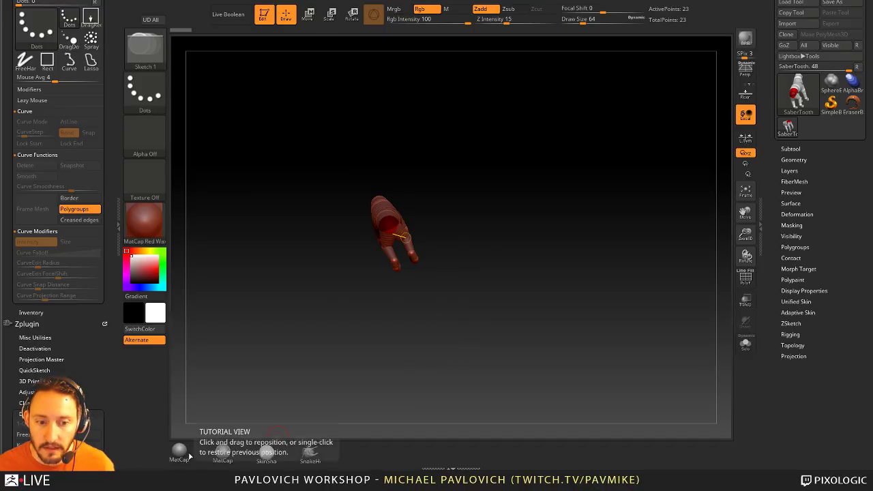
- Apply the MatCap Gray material to the SaberTooth ZSphere model, frame it in the view, and set the draw size to 18
left_click(181, 453)
left_click_drag(546, 280, 602, 272, "shift")
key("f")
key("s")
mouse_move(633, 302)
left_mouse_down("alt")
mouse_move(643, 329)
mouse_move(672, 316)
left_mouse_up("alt")
key("s")
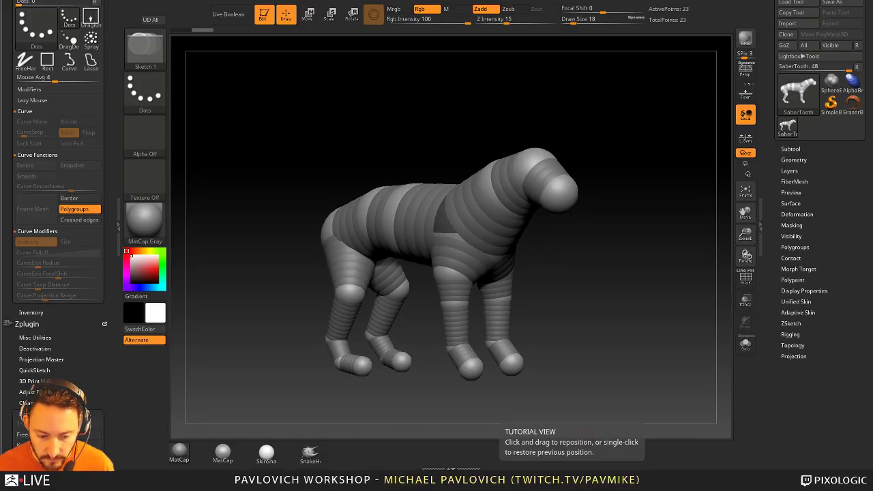
- Preview the SaberTooth's adaptive skin with PolyFrame turned on and examine the polygroups along its body and legs
left_click_drag(664, 254, 652, 181)
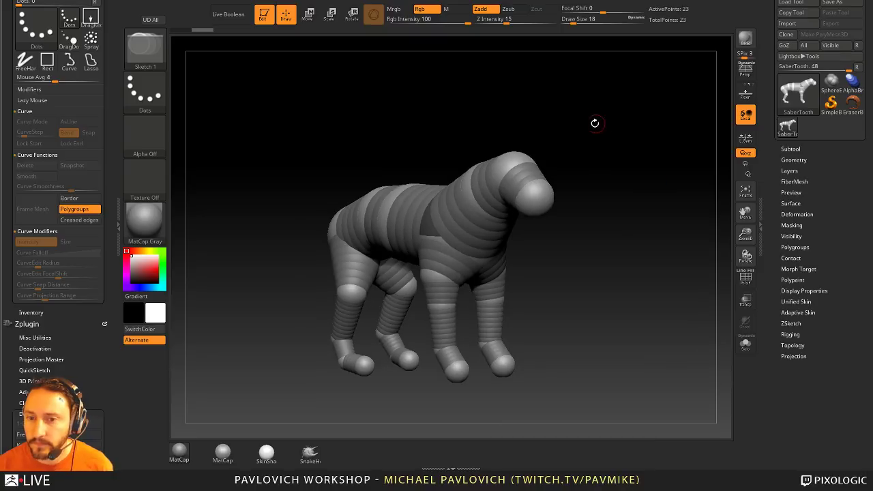
left_click_drag(595, 122, 597, 124)
key("a")
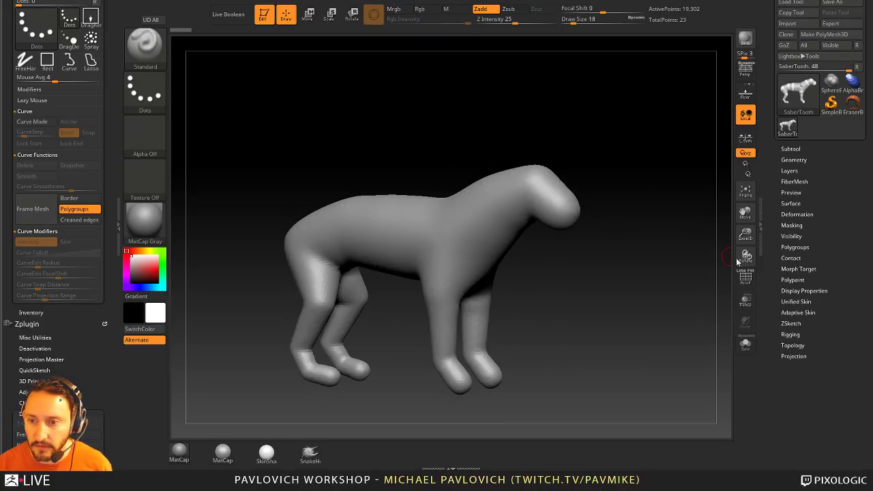
left_click(745, 277)
left_click_drag(658, 274, 513, 280)
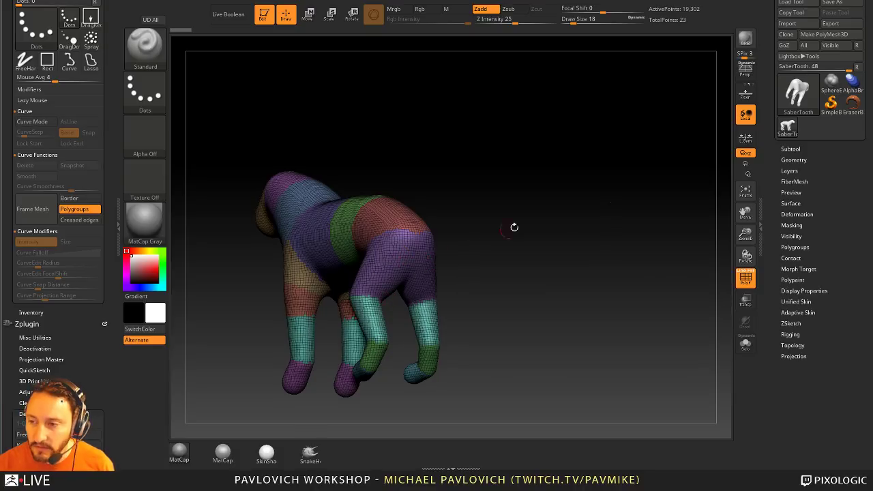
left_click_drag(514, 227, 553, 221)
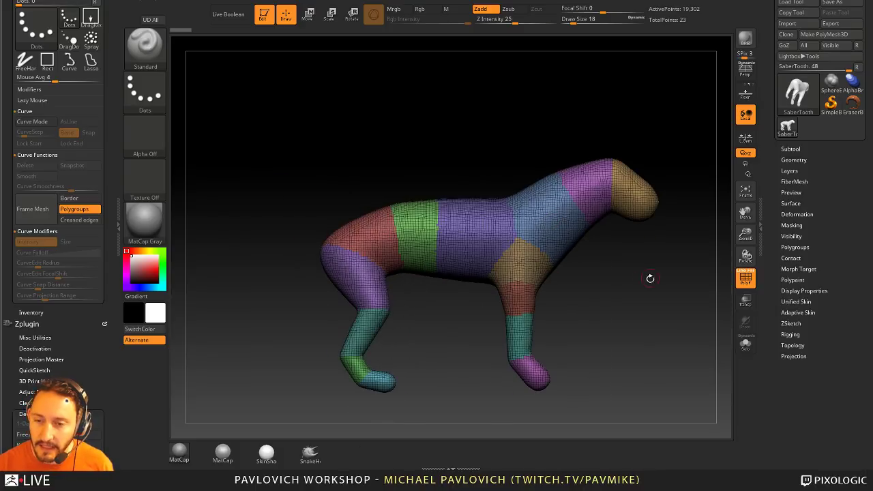
left_click_drag(649, 279, 630, 289)
left_click_drag(470, 167, 486, 172, "alt")
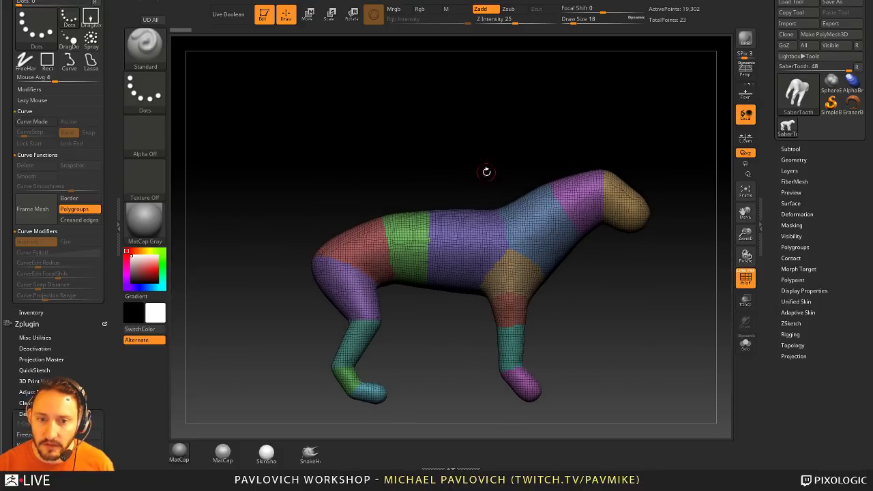
left_click_drag(220, 335, 566, 213)
- Append a Plane3D to the SaberTooth's subtools and select the plane as the active subtool
left_click(790, 149)
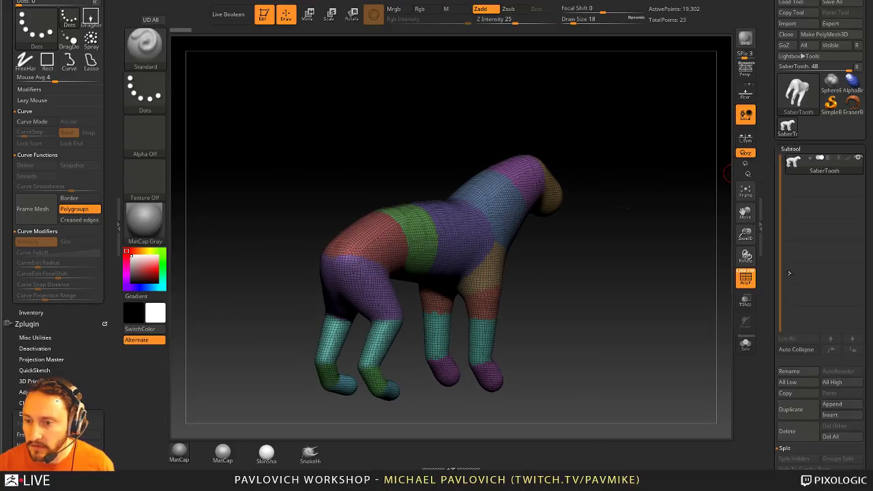
left_click(830, 408)
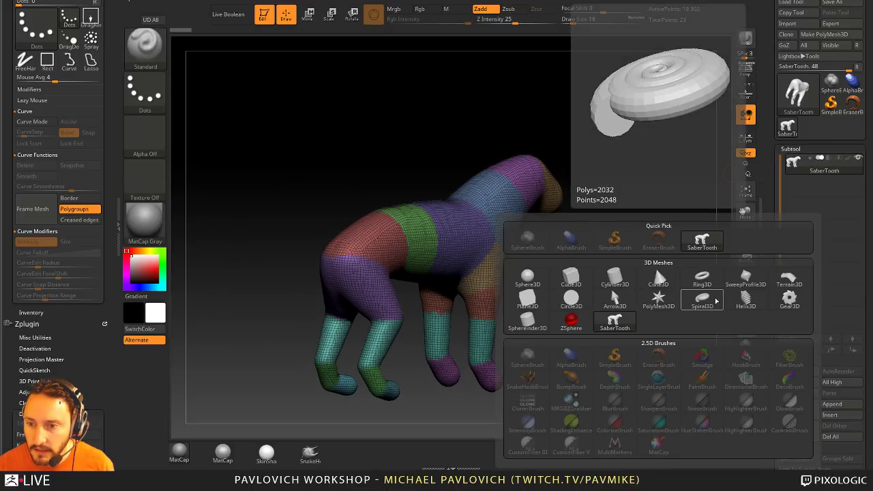
left_click(534, 306)
left_click_drag(662, 214, 759, 223)
left_click(816, 195)
scroll(818, 272, "down", 10)
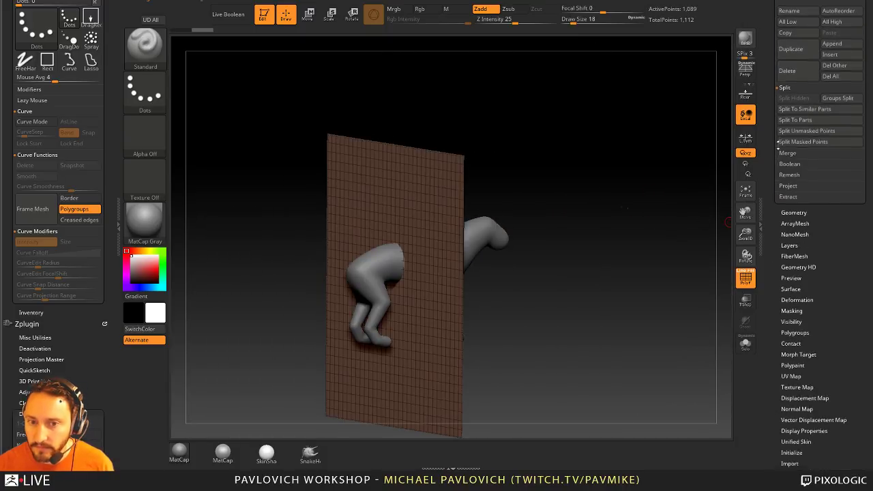
- Rotate the plane until it lies parallel to the SaberTooth's side profile, and move it toward the hind end
key("w")
left_click_drag(587, 191, 545, 255)
left_click(431, 266)
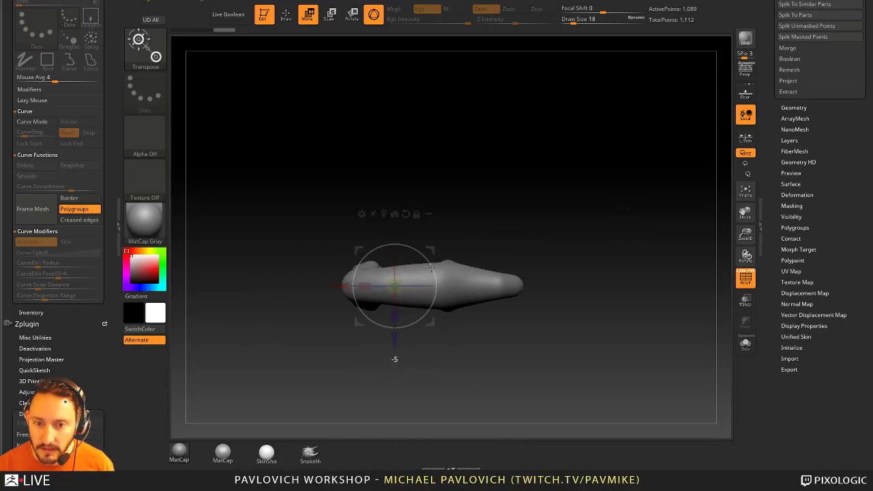
left_click_drag(431, 267, 631, 176)
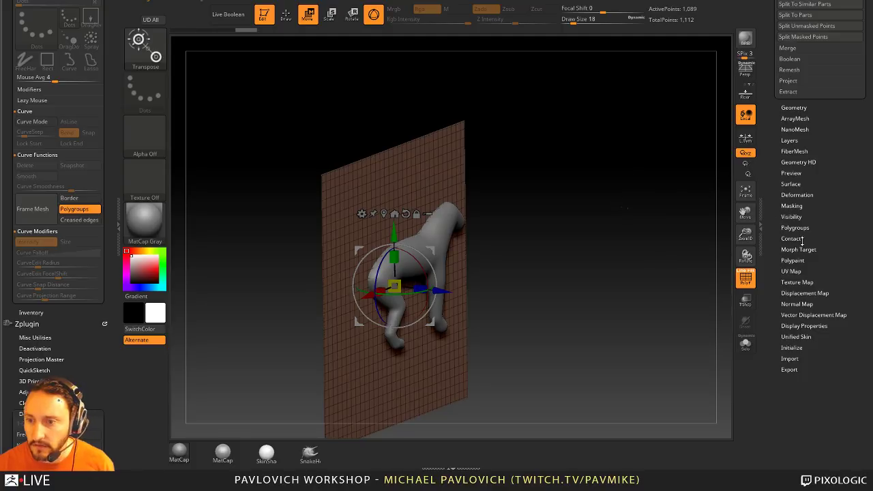
left_click(797, 195)
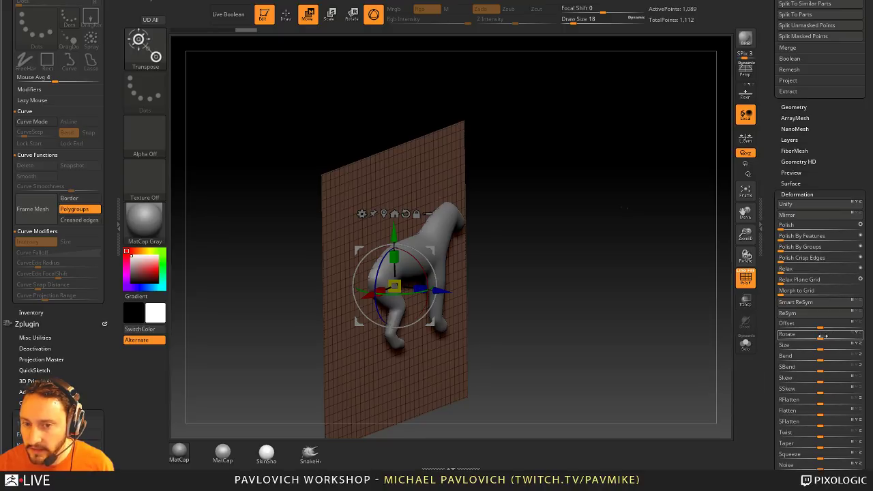
mouse_move(821, 336)
left_mouse_down()
mouse_move(812, 336)
mouse_move(825, 338)
left_mouse_up()
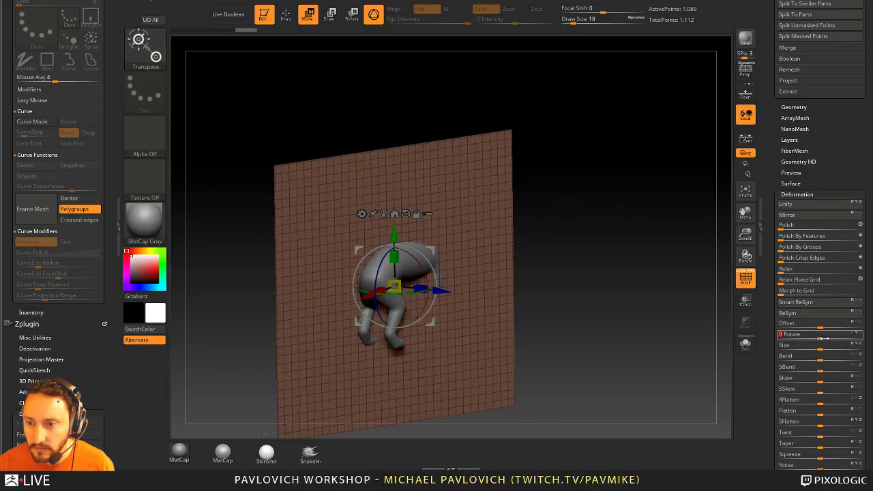
left_click_drag(655, 286, 621, 164)
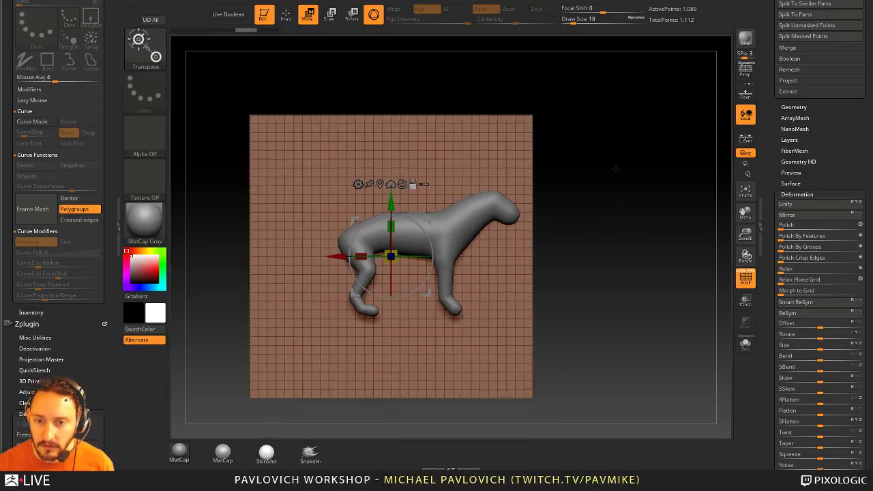
mouse_move(391, 256)
left_mouse_down()
mouse_move(325, 258)
mouse_move(331, 253)
left_mouse_up()
key("q")
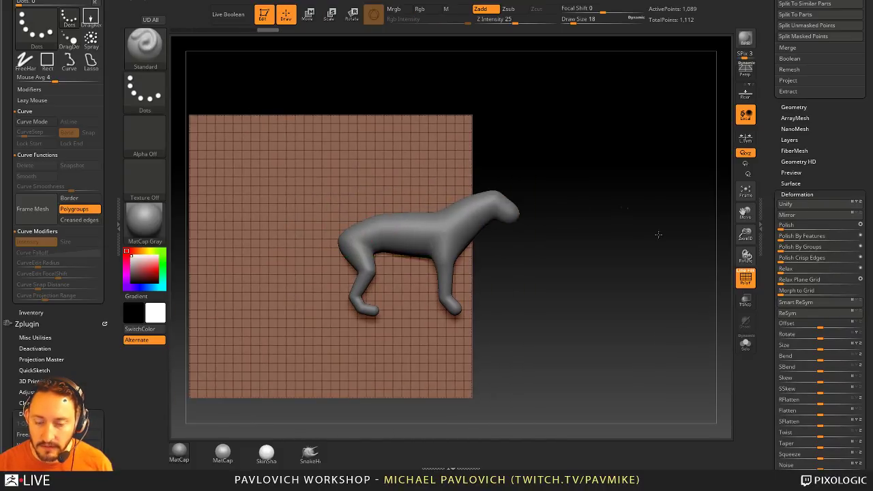
left_click_drag(658, 234, 674, 225, "alt")
left_click_drag(628, 260, 643, 265, "alt")
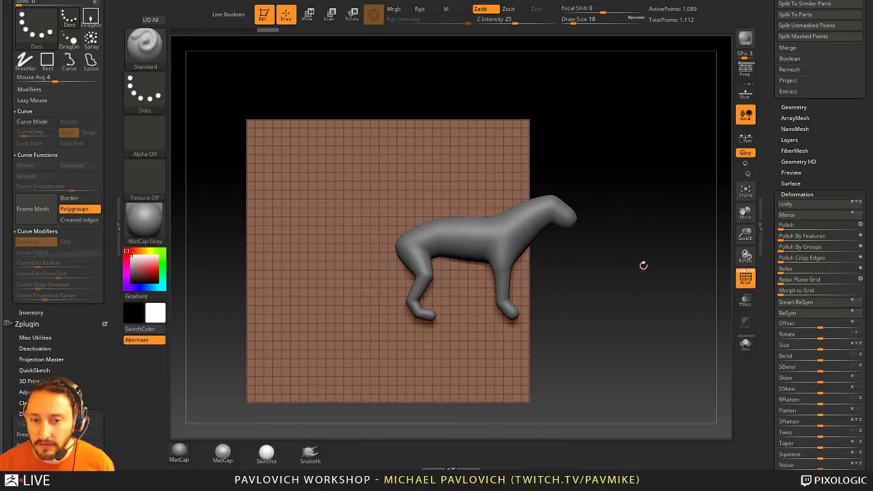
key("ctrl+shift+b")
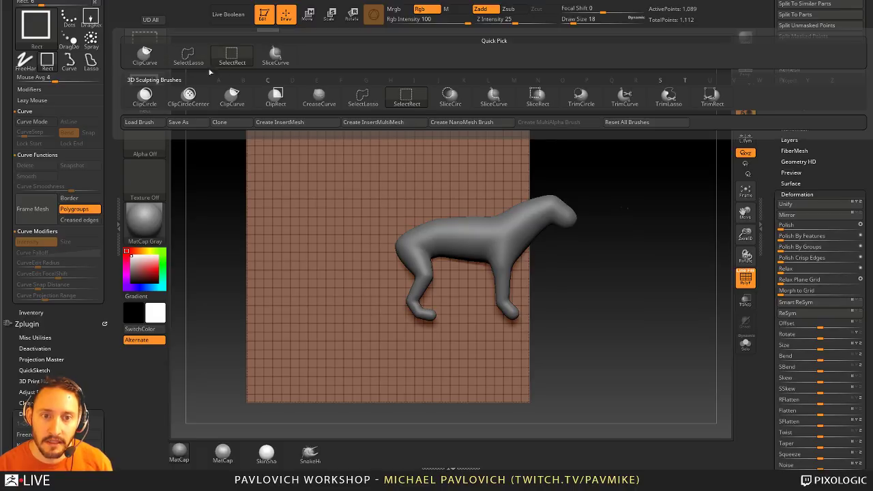
left_click_drag(617, 226, 409, 244, "ctrl+shift")
left_click(603, 262, "ctrl+shift")
left_click_drag(629, 234, 389, 249, "ctrl+shift")
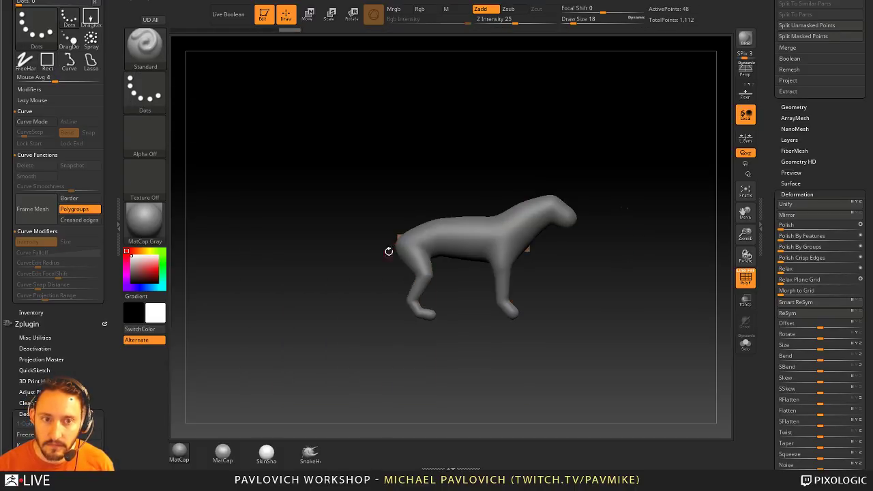
left_click(293, 105, "ctrl+shift")
- Choose the SliceCurve brush and try a curved slice across the plane through the SaberTooth's body
key("ctrl+shift+b")
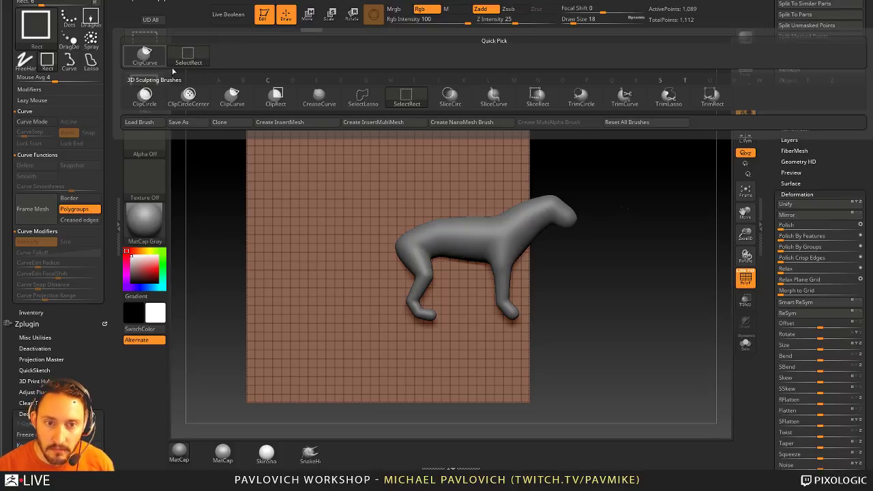
left_click(493, 99)
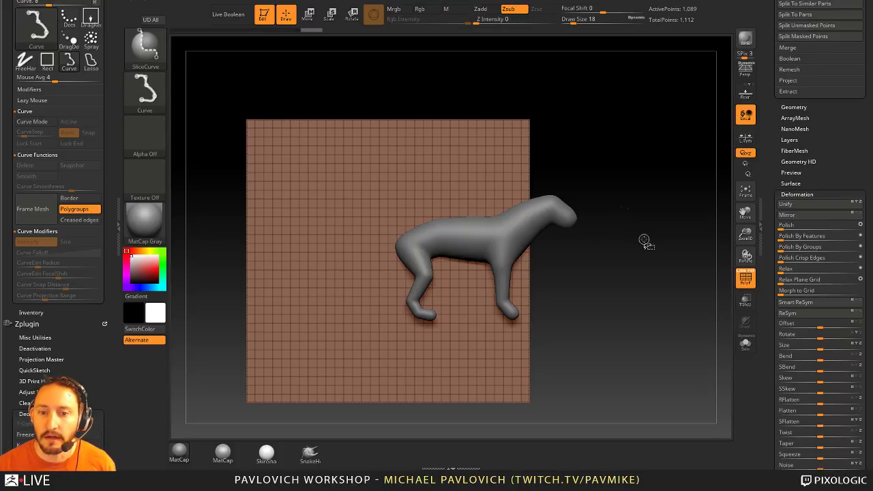
mouse_move(637, 240)
left_mouse_down("ctrl+shift")
mouse_move(422, 237)
mouse_move(332, 276)
mouse_move(240, 275)
left_mouse_up("ctrl+shift")
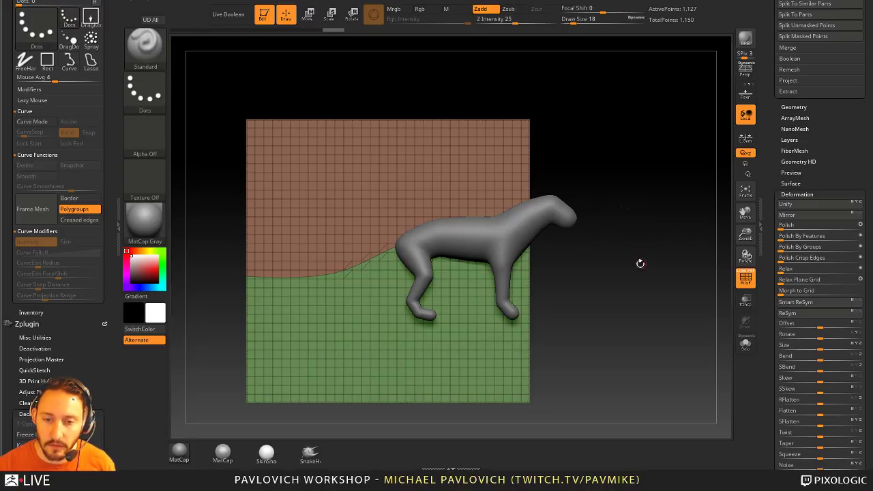
left_click_drag(611, 279, 639, 287, "alt")
key("ctrl+z")
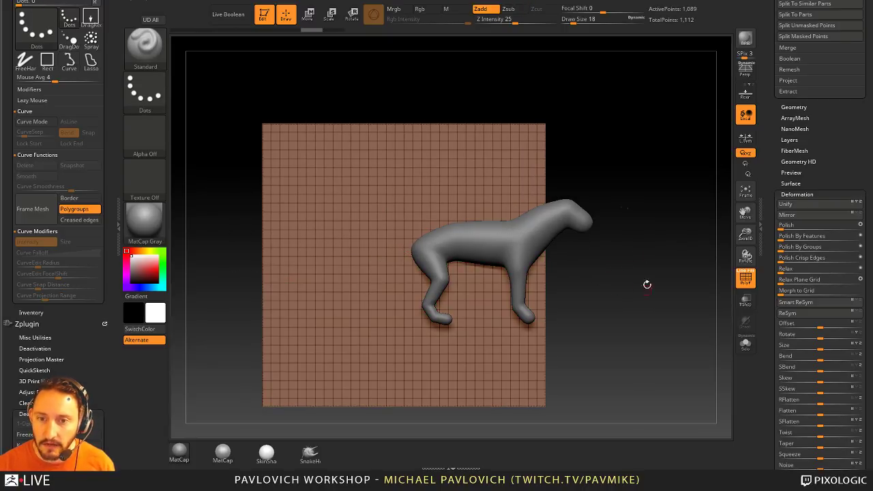
- Add the Smilodon fatalis image to Spotlight, place it over the model, adjust its Spotlight Radius, and hide Spotlight
left_click(602, 1)
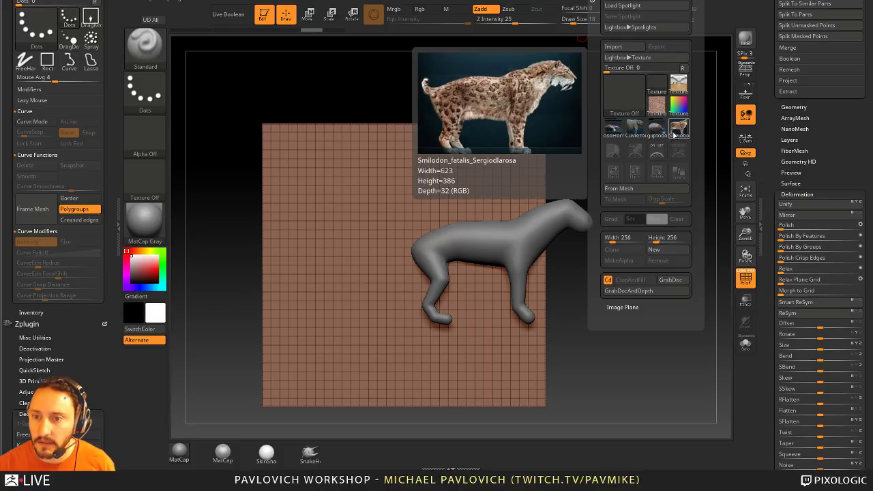
left_click(678, 128)
left_click(677, 150)
left_click_drag(362, 331, 353, 318)
left_click_drag(371, 265, 371, 242)
left_click_drag(432, 180, 438, 177)
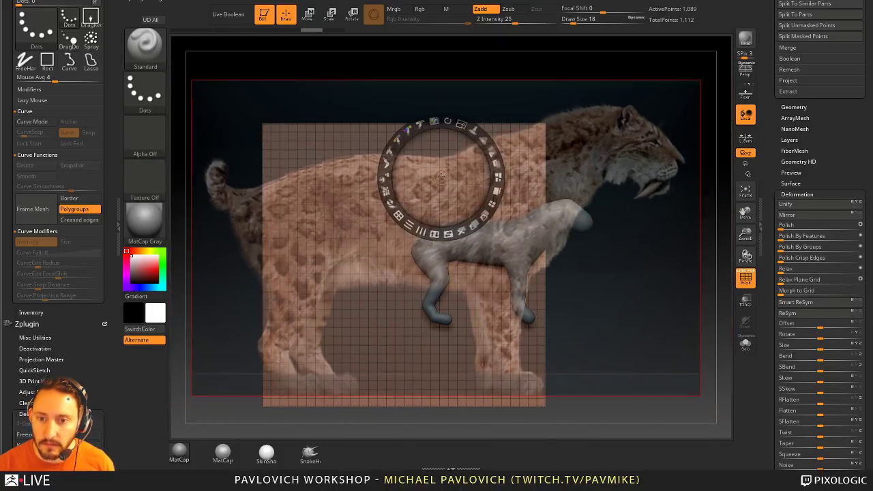
mouse_move(485, 137)
left_mouse_down()
mouse_move(493, 146)
mouse_move(490, 138)
left_mouse_up()
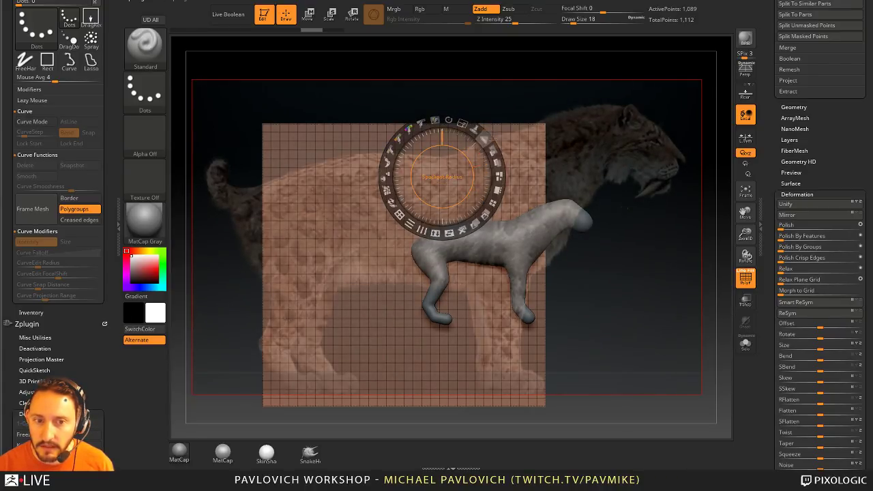
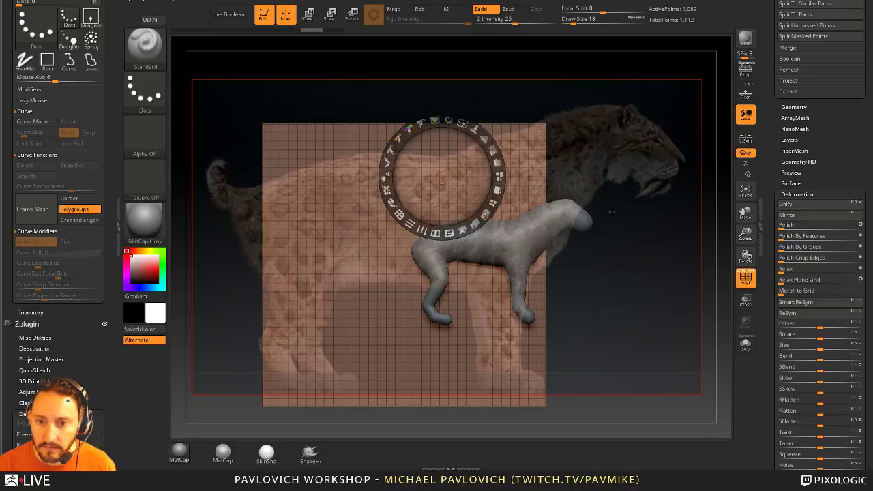
left_click(635, 205)
key("shift+z")
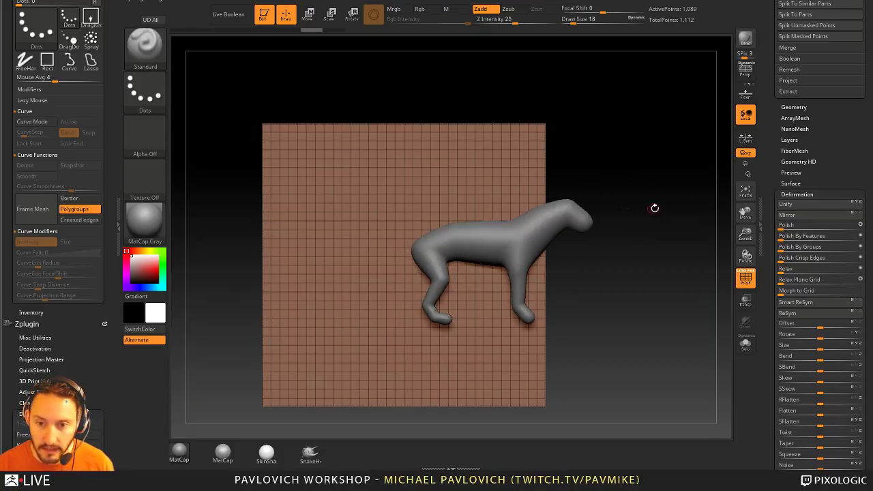
- Slice the plane into two polygroups along an S-shaped curve sweeping down from the SaberTooth's back past its hind end
mouse_move(654, 205)
left_mouse_down()
mouse_move(667, 211)
mouse_move(669, 227)
mouse_move(389, 266)
mouse_move(332, 365)
mouse_move(188, 386)
left_mouse_up()
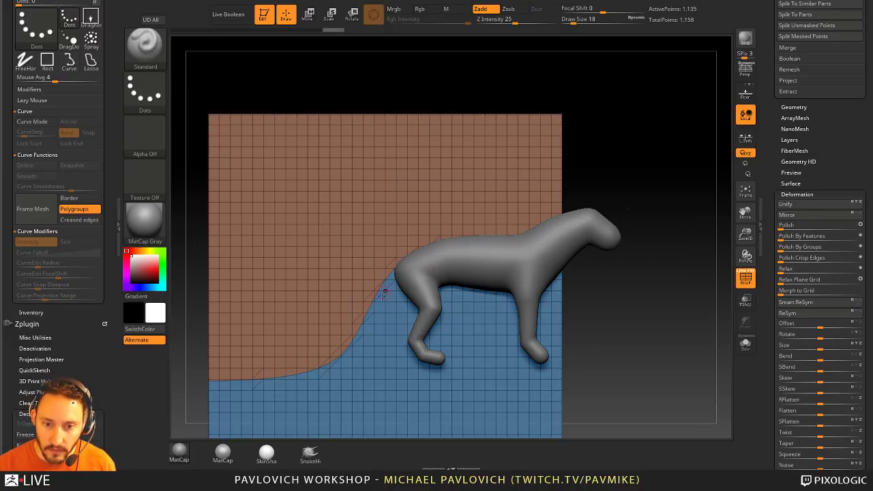
left_click_drag(641, 320, 630, 276)
key("b")
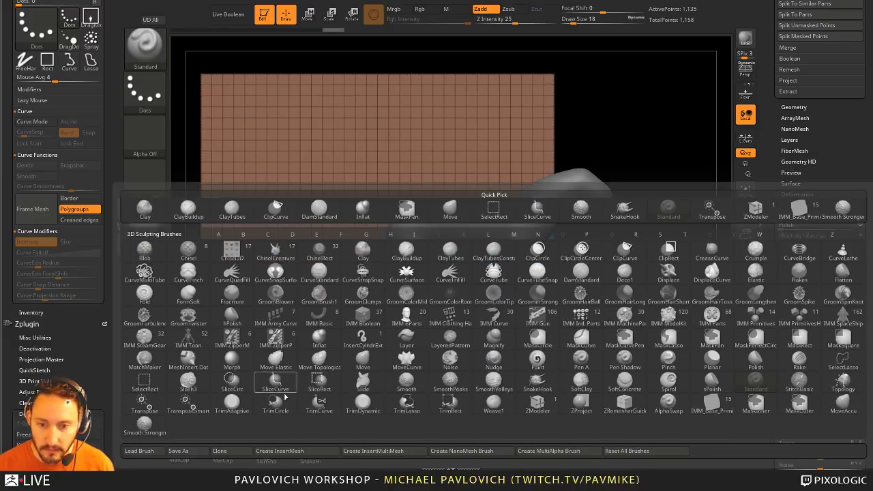
left_click(610, 362)
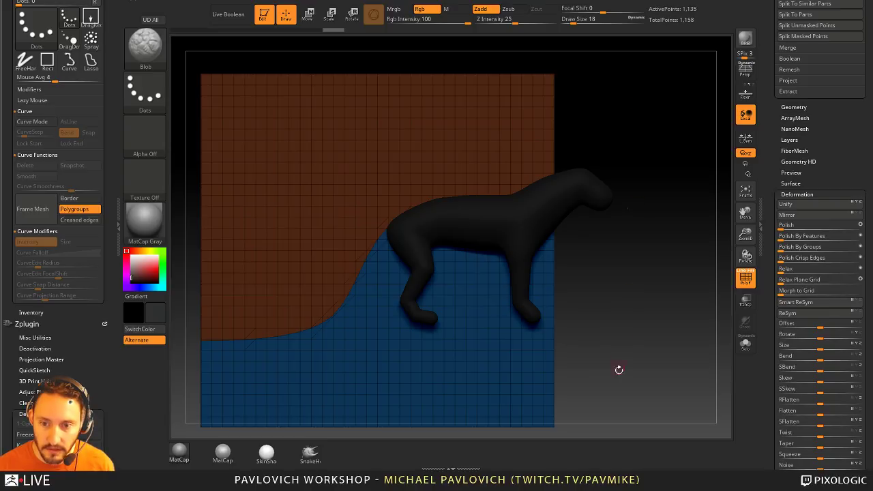
key("c")
key("c")
key("c")
key("c")
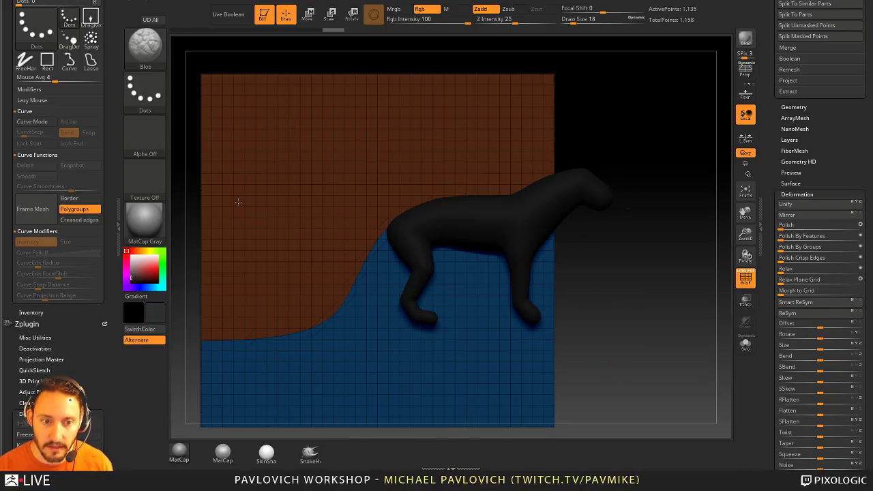
key("c")
key("c")
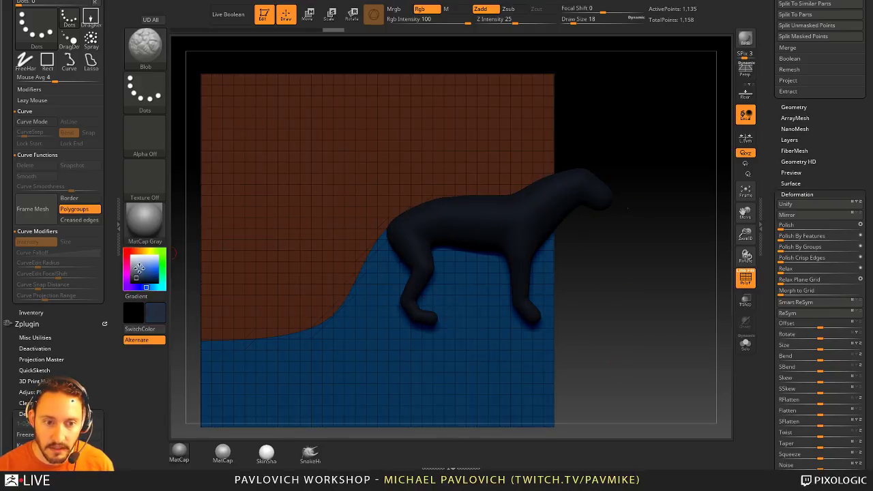
left_click_drag(139, 268, 129, 252)
- Draw a tube with the CurveTube brush along the polygroup border created by the slice on the plane
left_click_drag(773, 119, 770, 247)
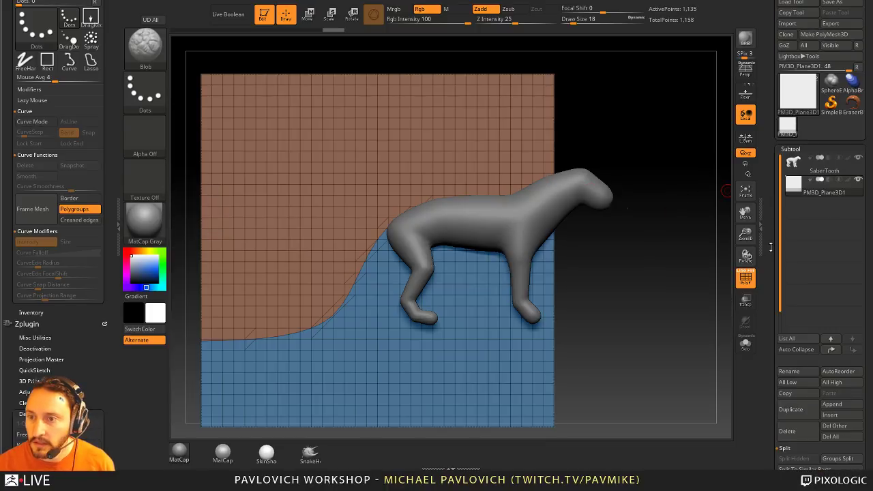
left_click_drag(658, 237, 676, 231)
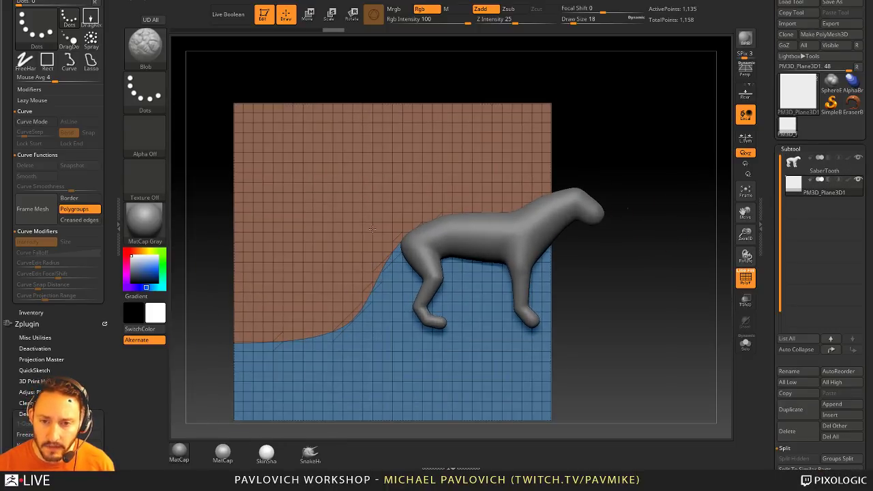
key("b")
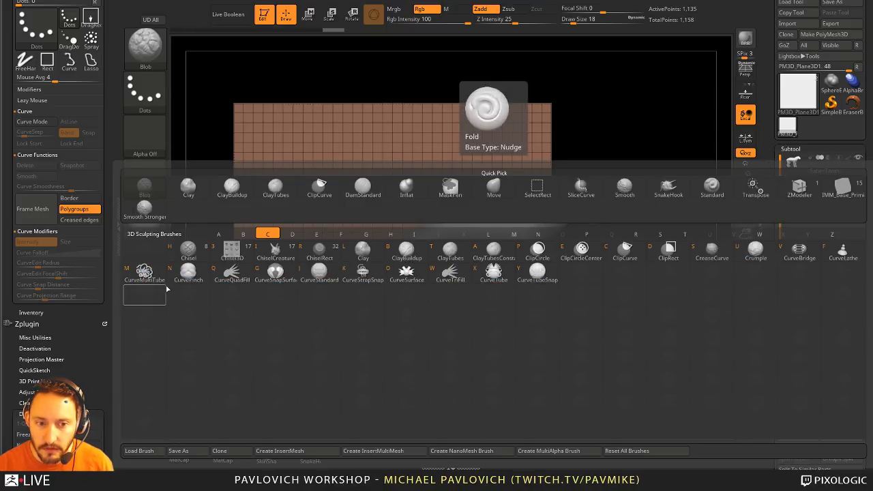
left_click(487, 273)
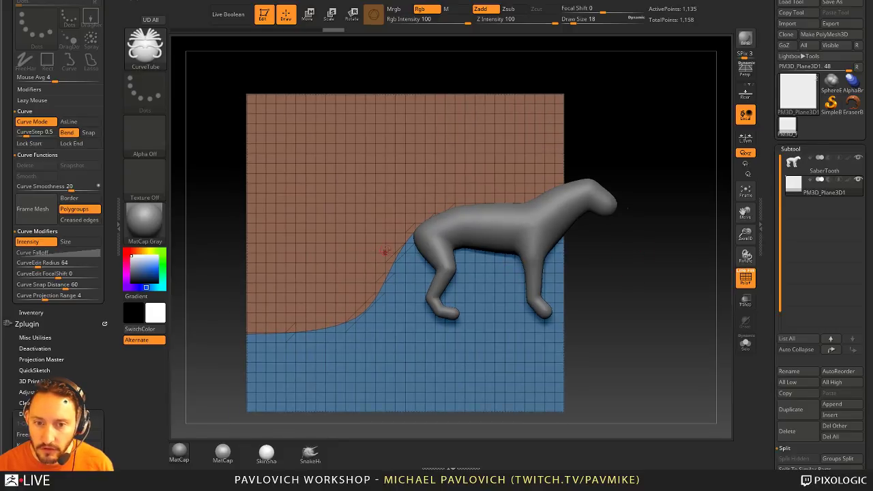
left_click_drag(402, 248, 586, 184)
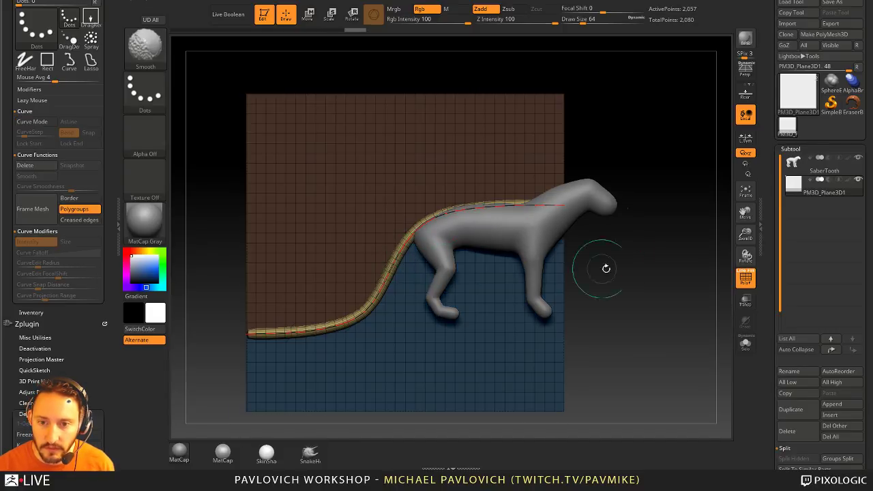
mouse_move(630, 277)
left_mouse_down()
mouse_move(662, 292)
mouse_move(608, 265)
left_mouse_up()
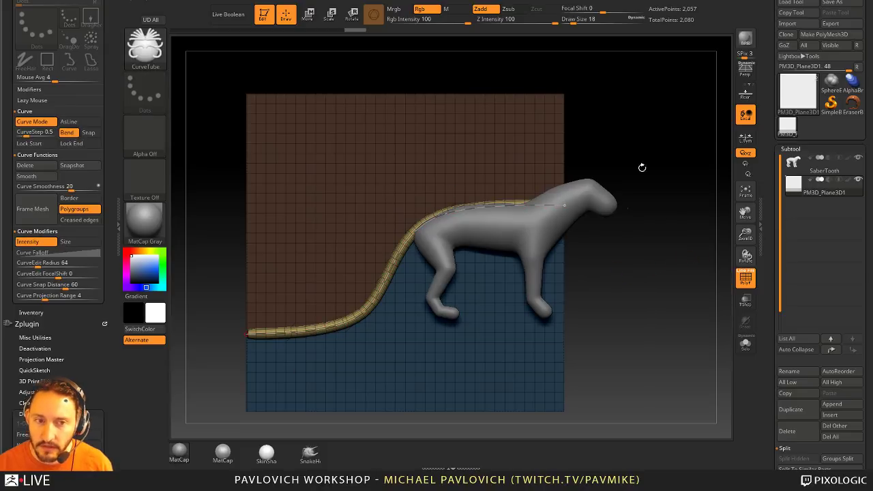
left_click_drag(662, 253, 685, 263)
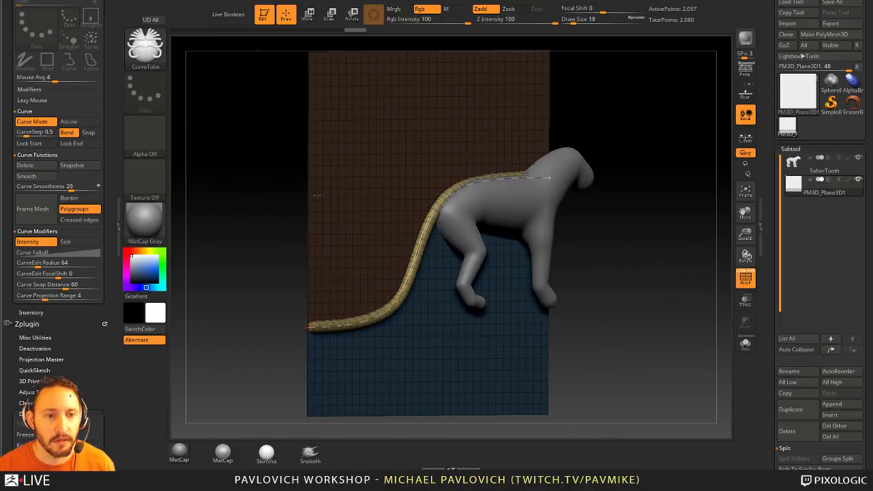
- Isolate the plane subtool and rebuild the tube along its curve with the Brush Modifier set to 8
left_click_drag(108, 125, 113, 0)
left_click_drag(89, 102, 96, 1)
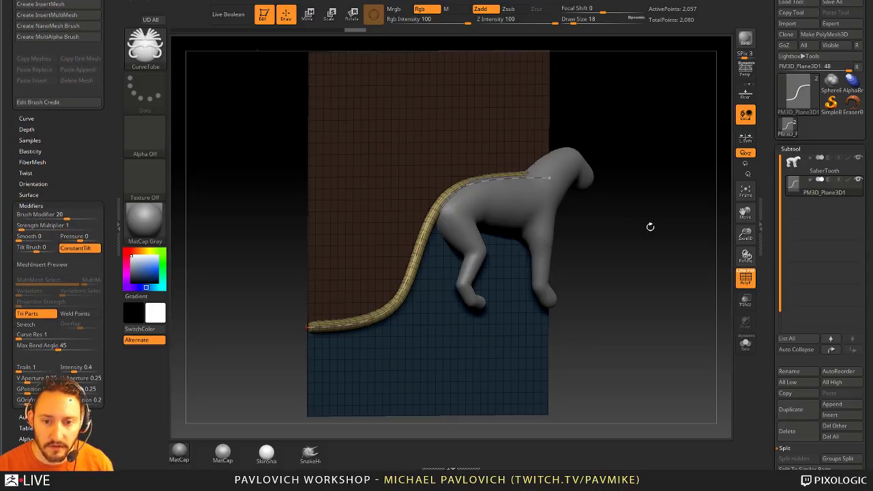
left_click_drag(649, 224, 725, 288)
left_click(745, 343)
left_click_drag(651, 236, 683, 236, "alt")
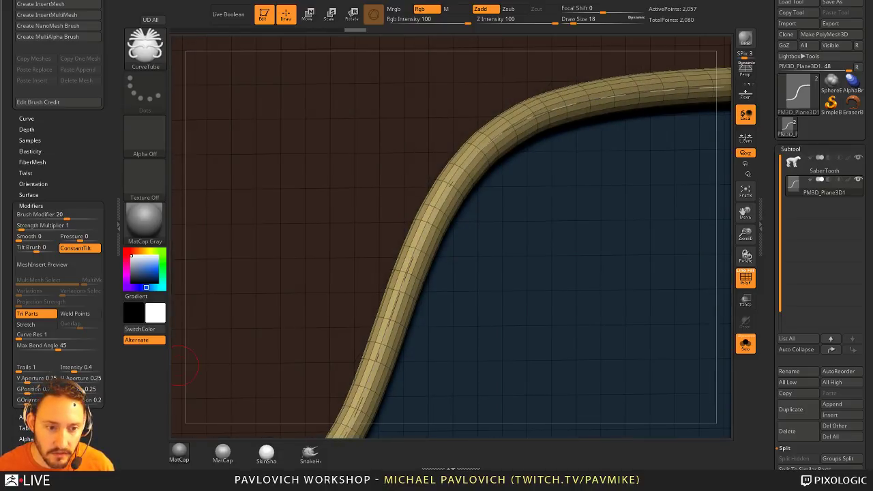
left_click(69, 214)
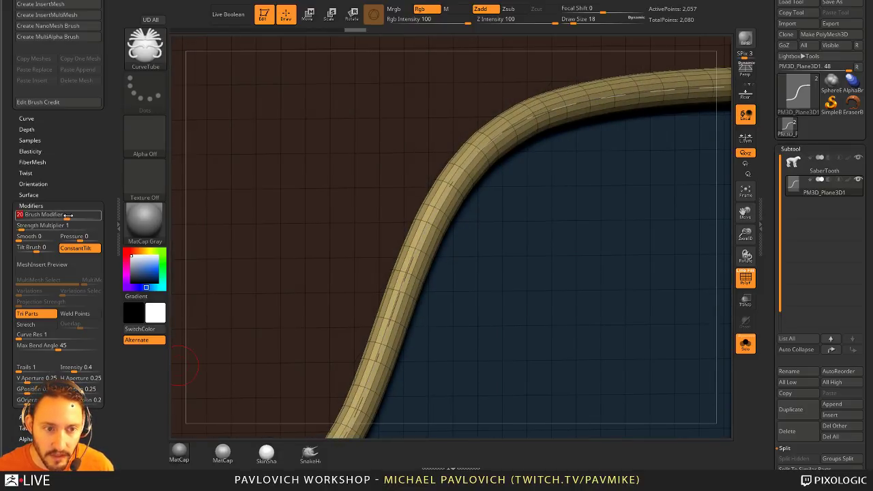
type("8")
key("Return")
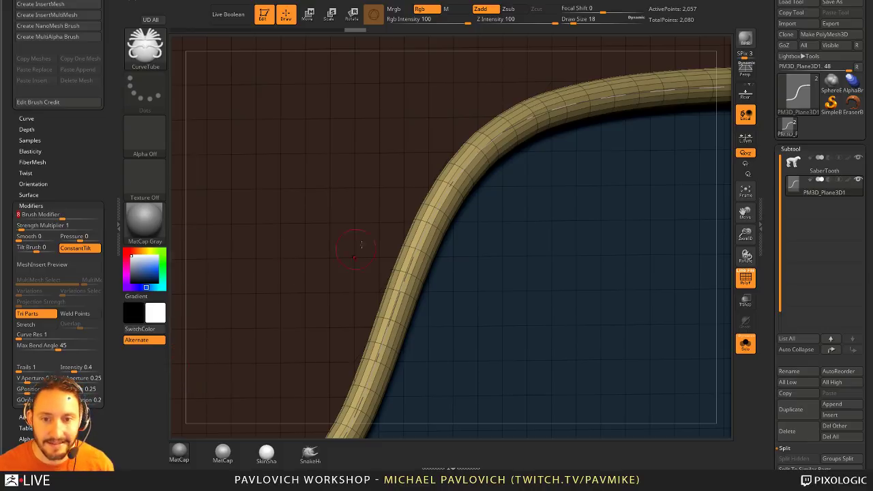
left_click(438, 186)
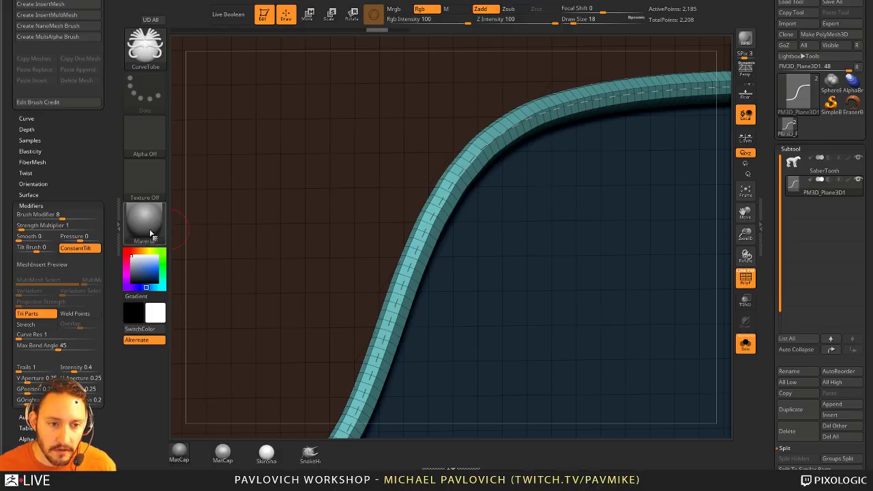
- Rebuild the tube along its curve with the Brush Modifier set to 4 and the Z Intensity set to 22
left_click(69, 215)
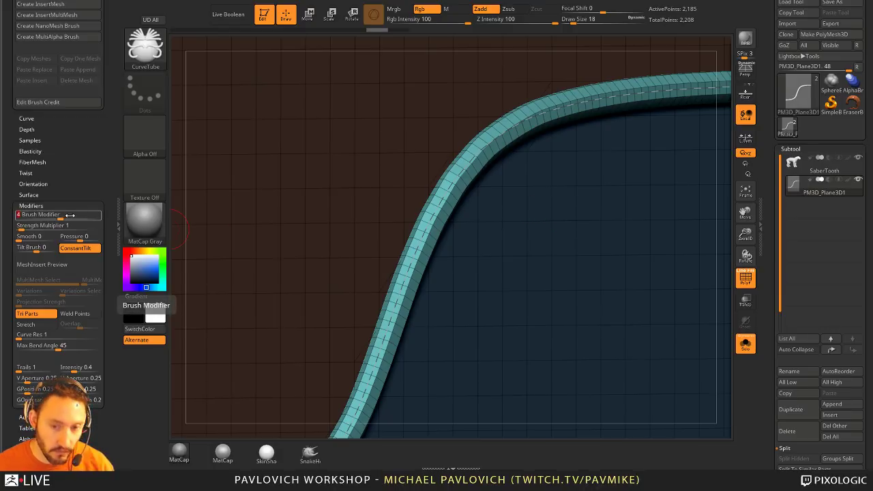
type("4")
key("Return")
left_click(442, 204)
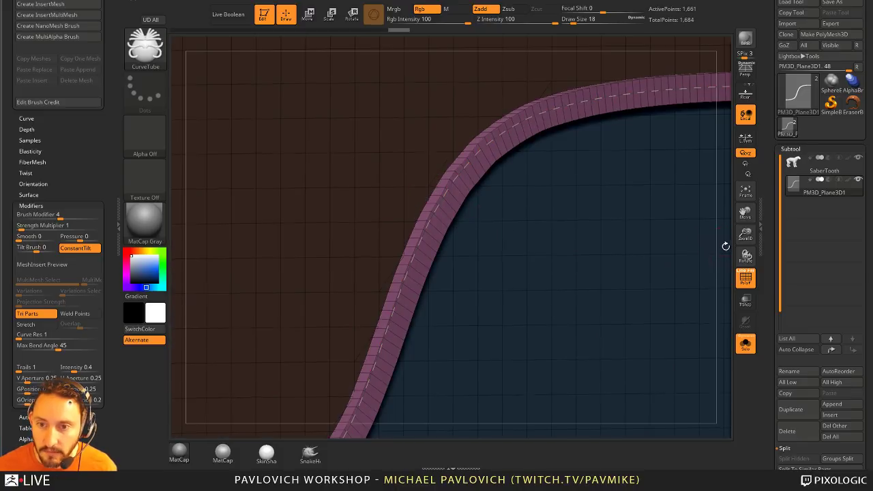
left_click_drag(725, 246, 671, 199, "alt")
left_click(513, 20)
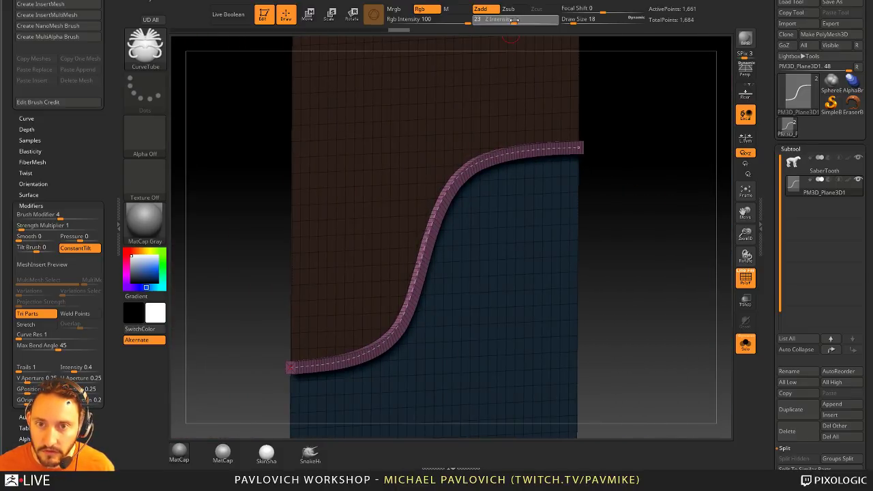
left_click(444, 188)
mouse_move(713, 262)
left_mouse_down()
mouse_move(739, 264)
mouse_move(705, 268)
left_mouse_up()
- Switch to the CurveStrapSnap brush and rebuild the tube along the existing curve with it
key("b")
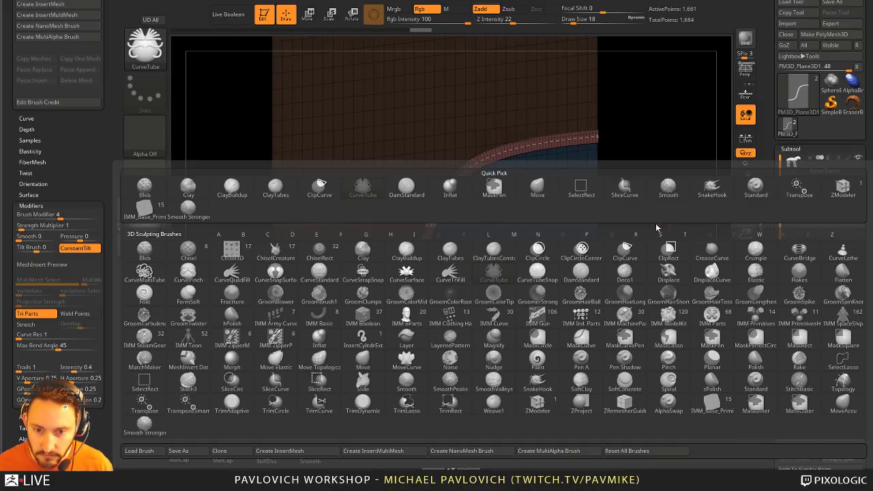
key("c")
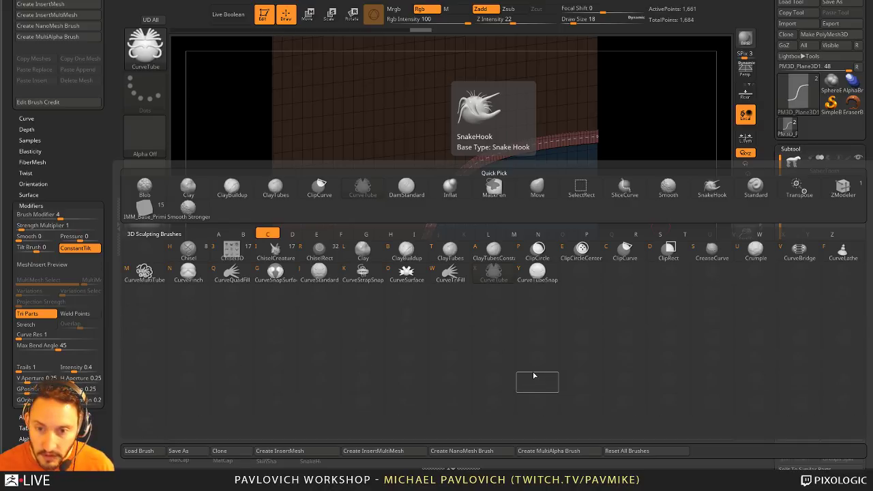
left_click(373, 276)
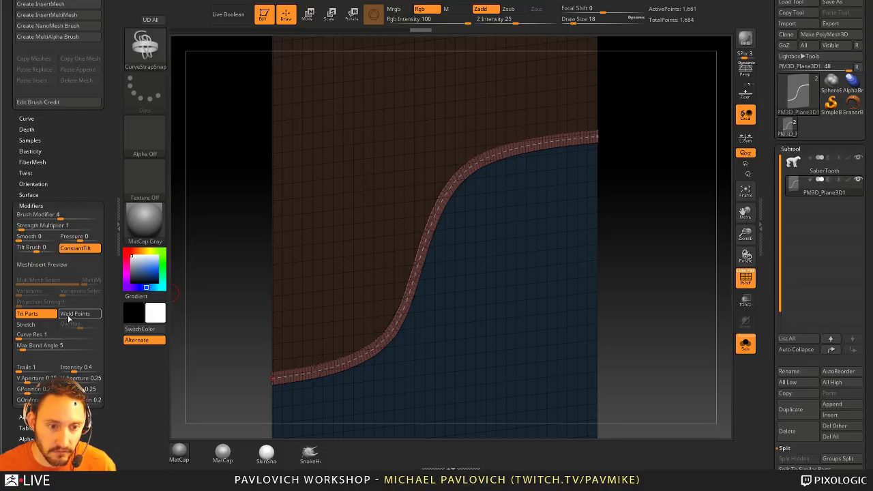
left_click_drag(704, 314, 683, 296)
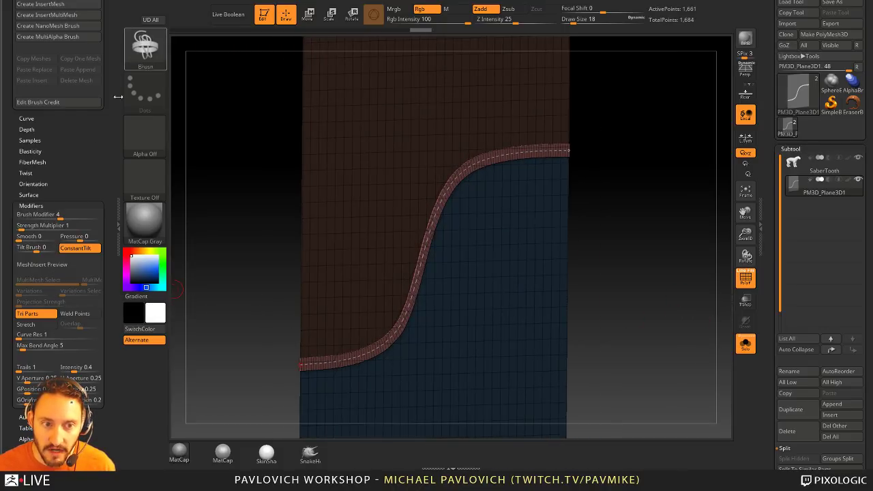
key("]")
key("]")
key("]")
key("]")
left_click(439, 203)
left_click_drag(640, 243, 644, 251, "alt")
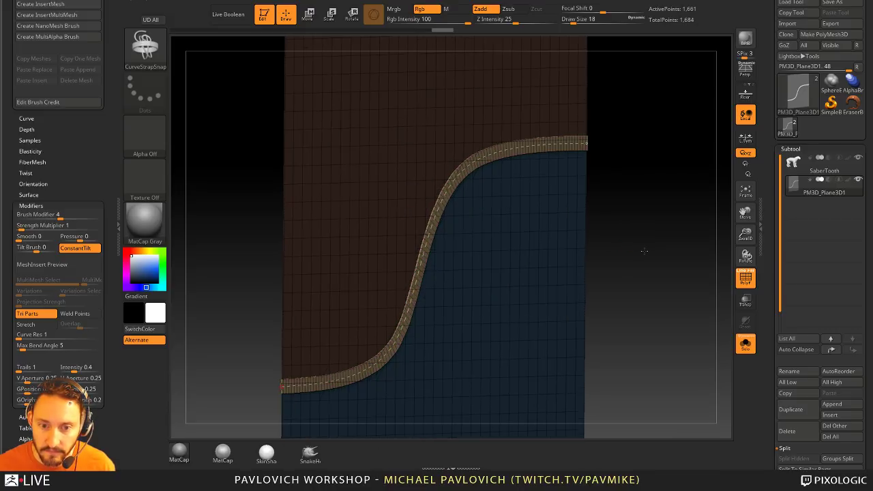
- Set the CurveStrapSnap Brush Modifier to 8 and rebuild the tube along its curve
left_click(63, 216)
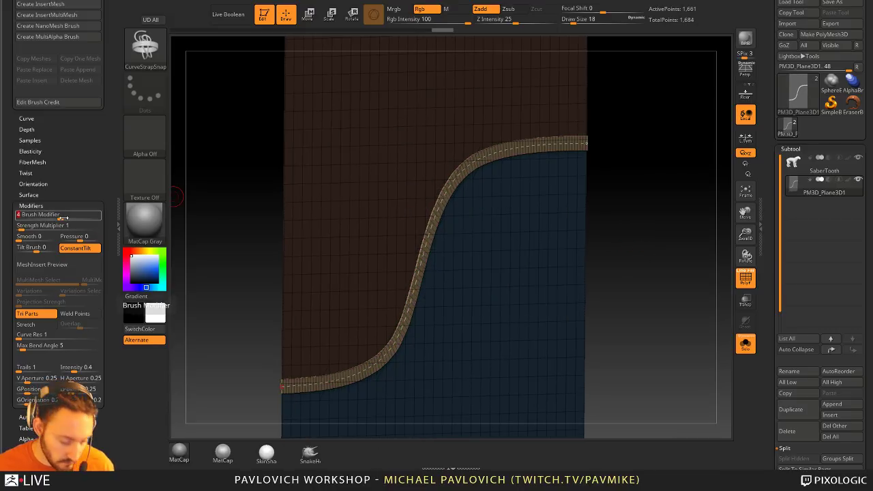
type("8")
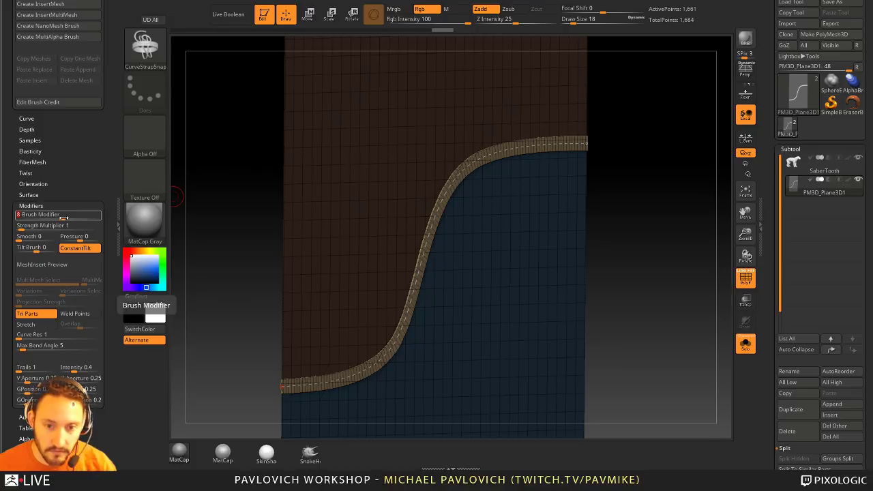
key("Return")
left_click(428, 224)
key("f")
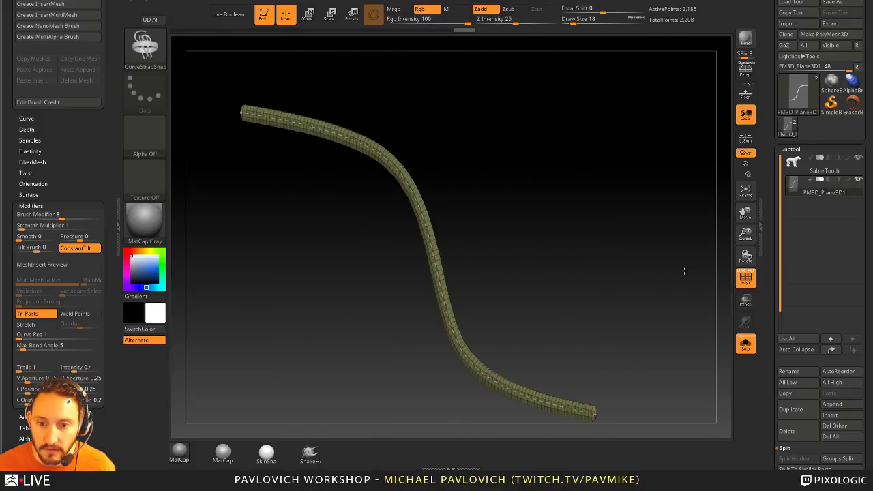
left_click_drag(684, 272, 634, 271)
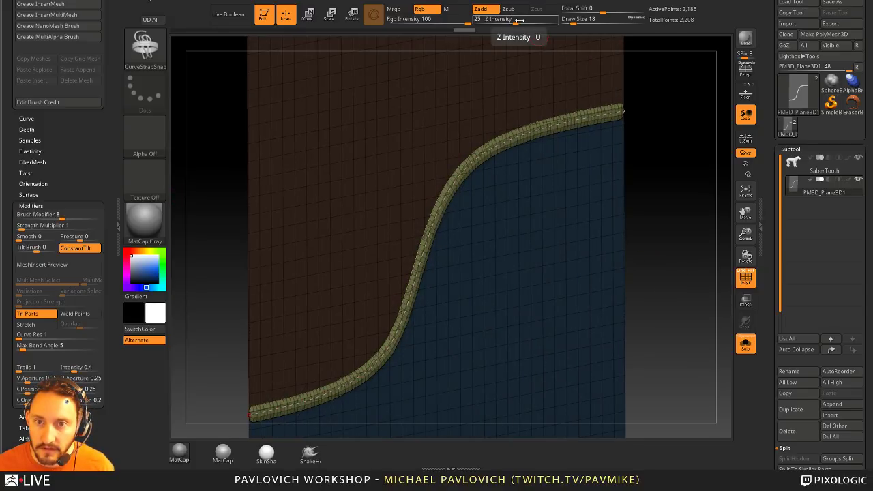
- Set the Z Intensity to 100 and rebuild the tube along its curve
left_click(519, 20)
type("100")
key("Return")
left_click(540, 124)
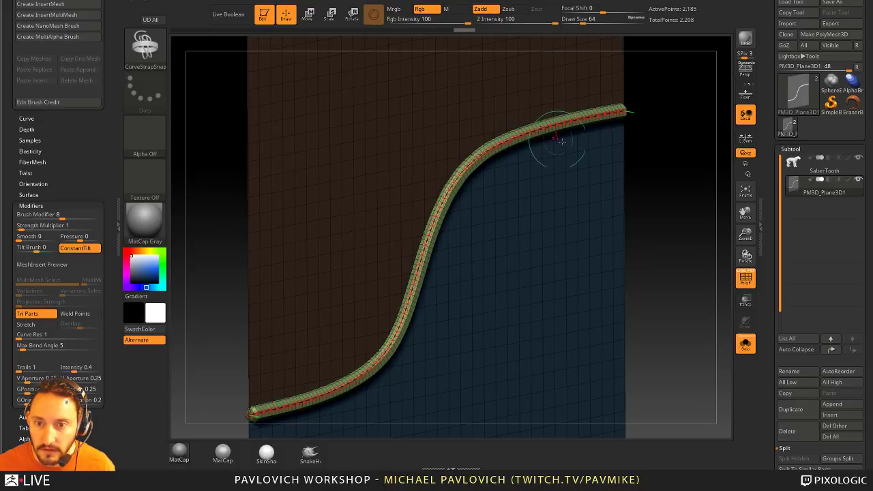
left_click_drag(684, 202, 653, 237, "alt")
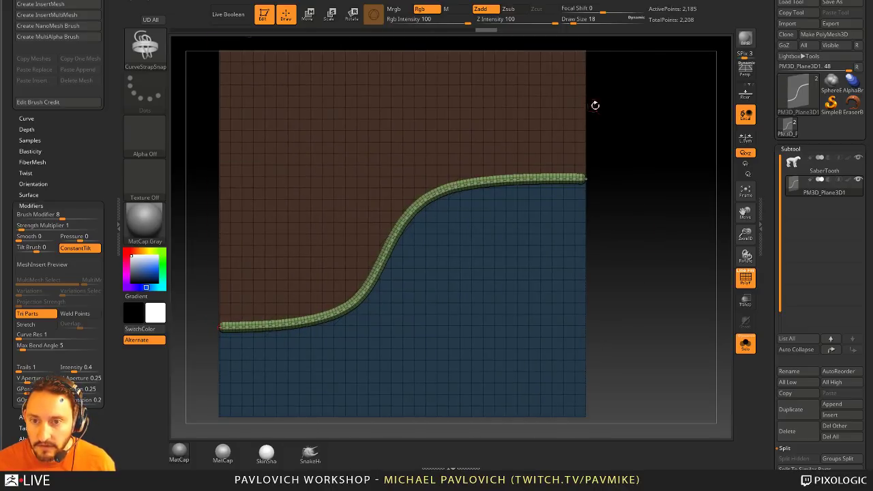
left_click_drag(595, 105, 643, 152)
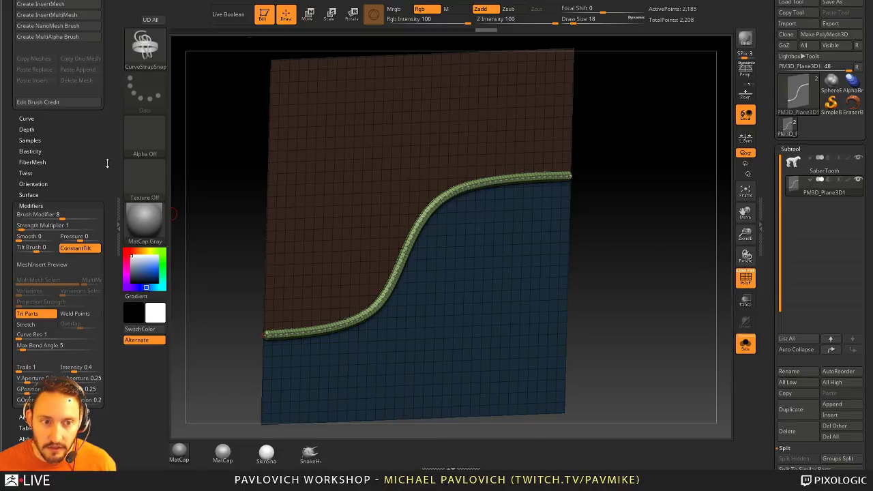
- Drop the editable curve from the tube so only its geometry remains on the plane
scroll(107, 162, "down", 10)
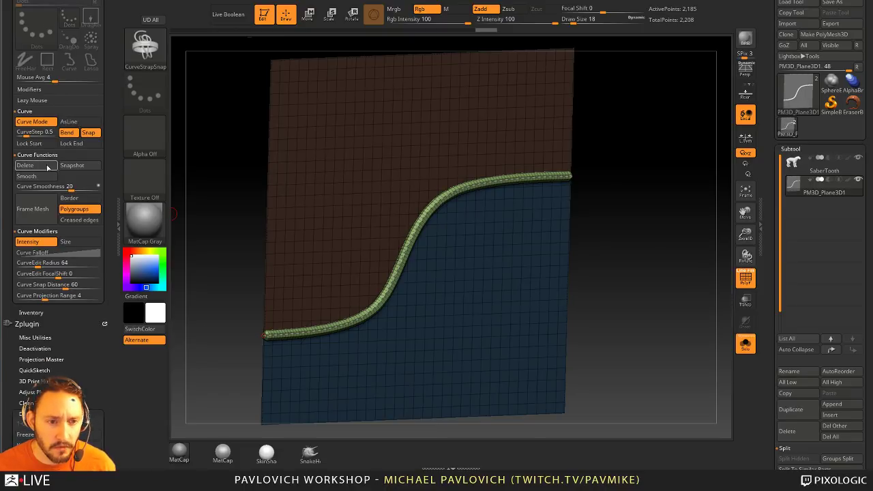
left_click(378, 98)
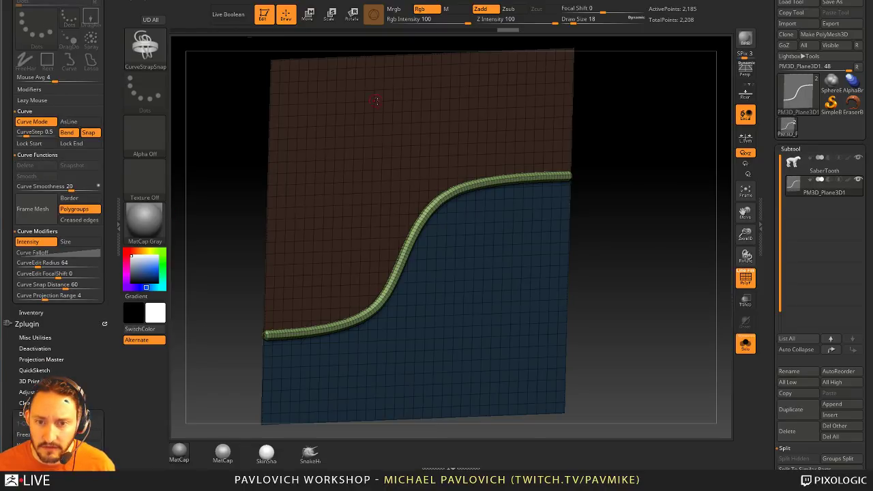
left_click_drag(662, 275, 692, 281)
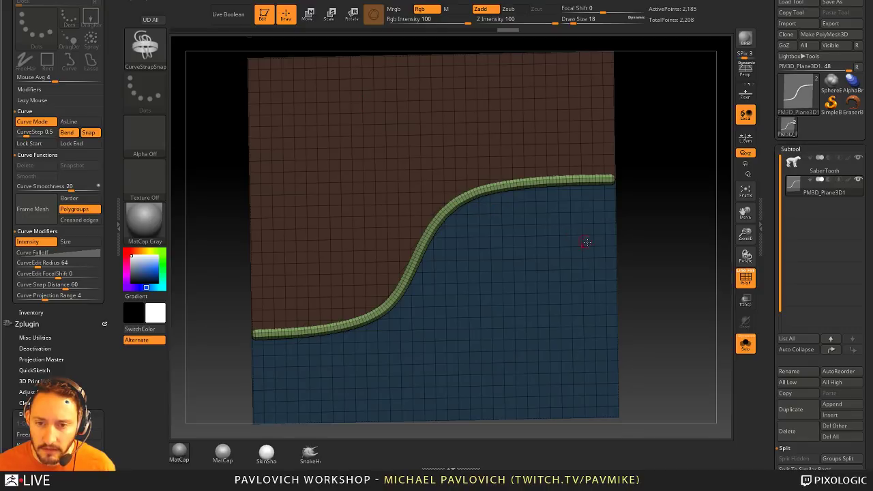
key("ctrl+z")
mouse_move(491, 189)
left_mouse_down()
mouse_move(476, 161)
mouse_move(425, 238)
mouse_move(405, 175)
mouse_move(555, 180)
left_mouse_up()
key("ctrl+z")
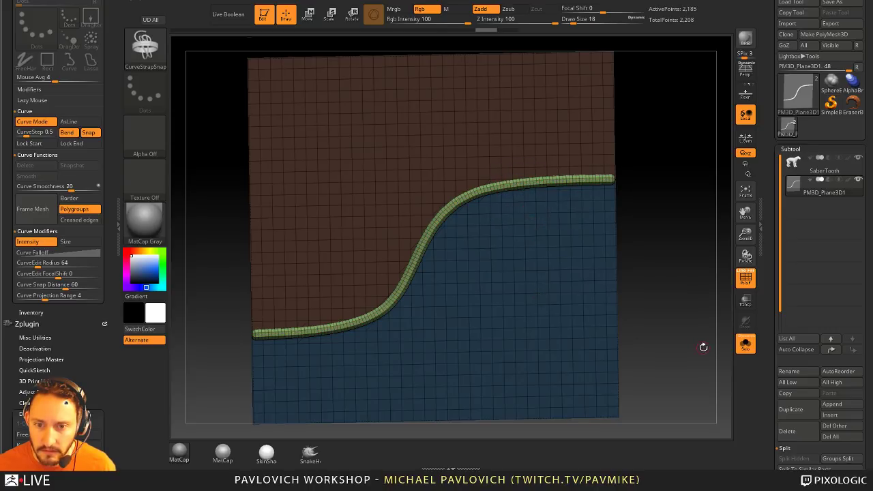
- Split the masked plane off from the tube as a separate subtool and delete the plane subtool
key("2")
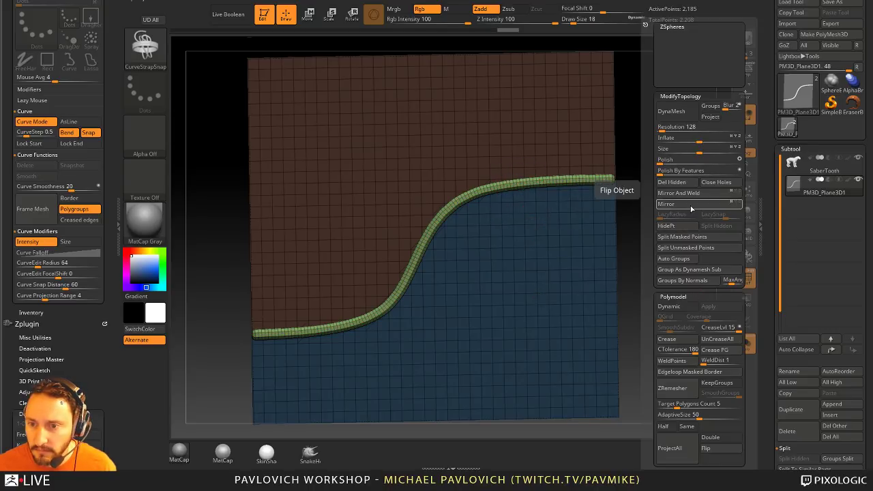
left_click(689, 237)
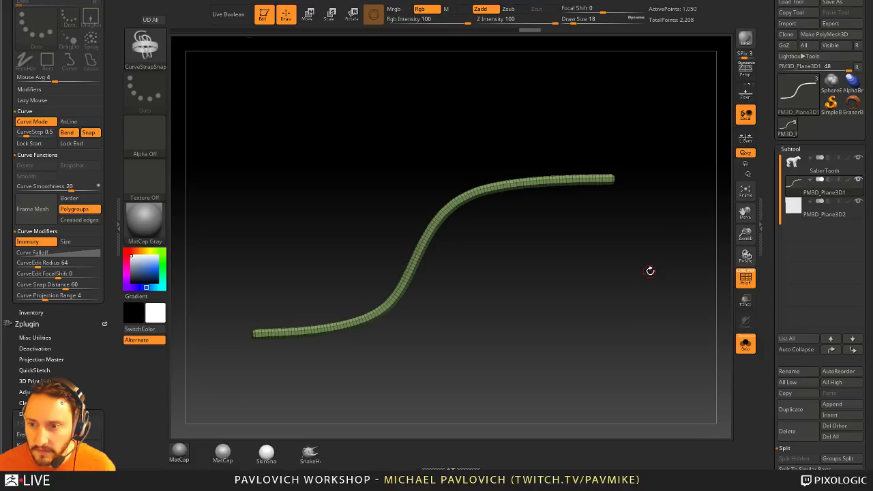
left_click(822, 219)
left_click(804, 433)
left_click_drag(663, 327, 670, 311)
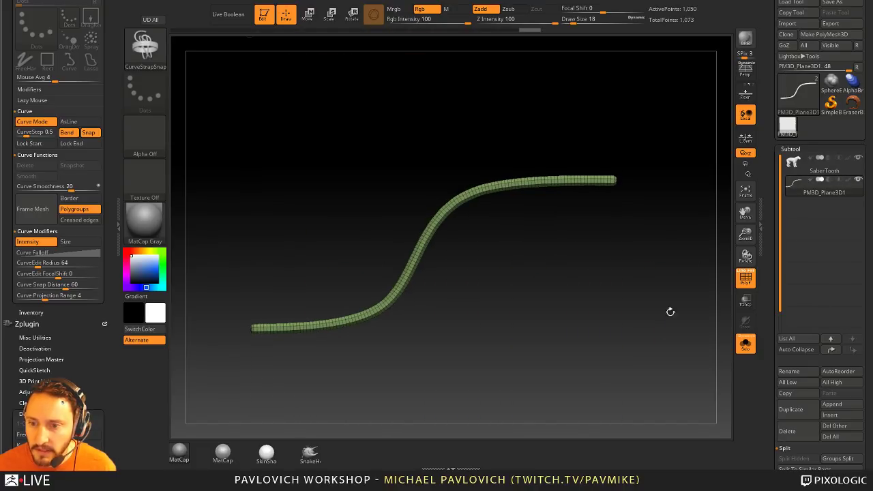
- Turn off Solo and check from the side and from behind how the tube lines up with the SaberTooth
left_click(746, 346)
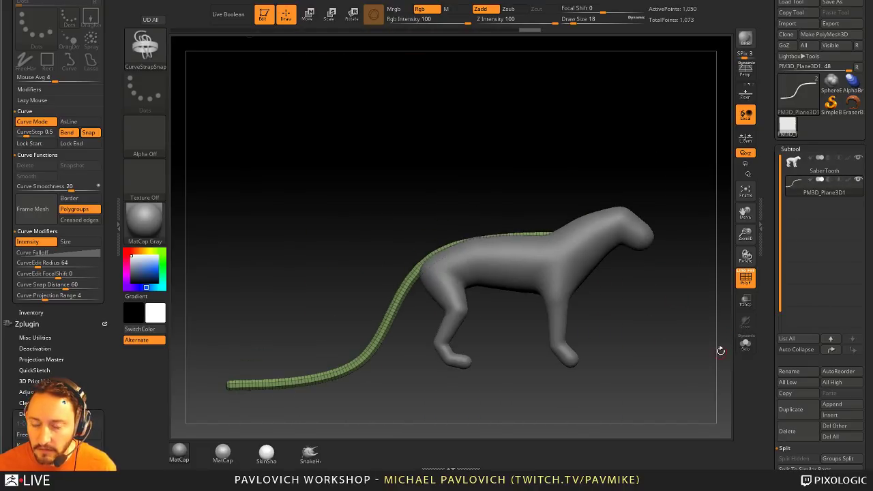
left_click_drag(720, 350, 703, 326)
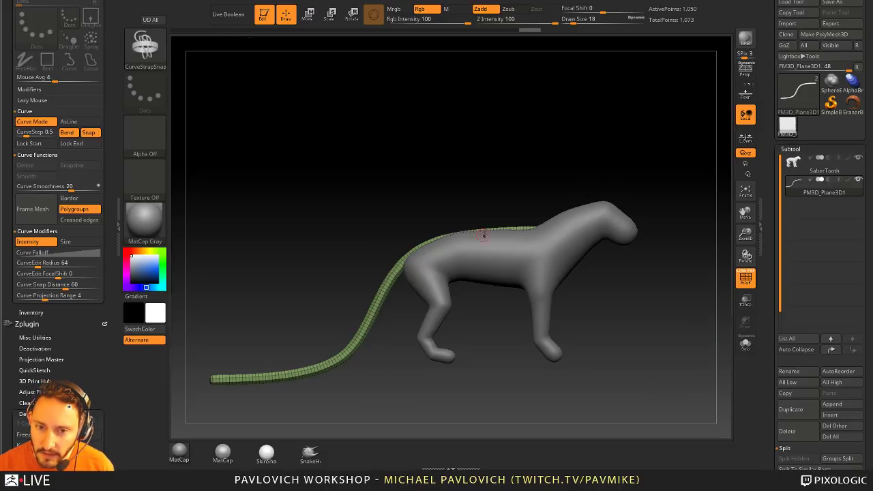
left_click_drag(279, 334, 537, 238)
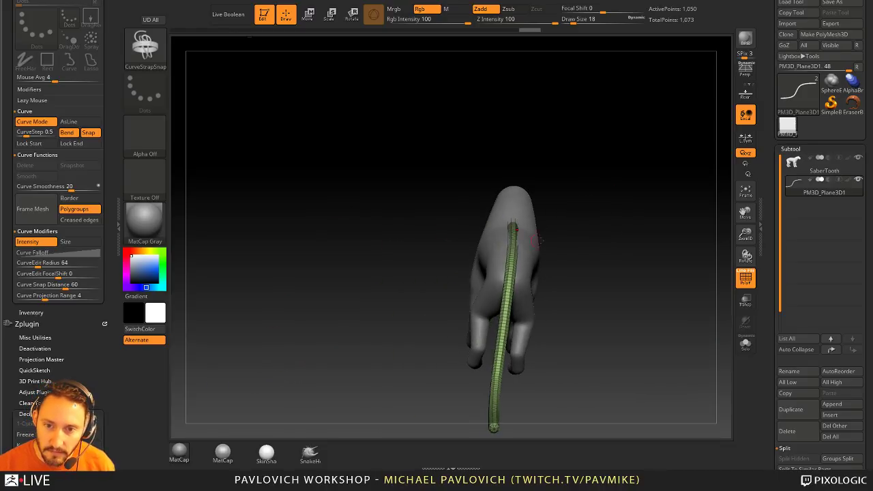
left_click_drag(650, 289, 610, 257)
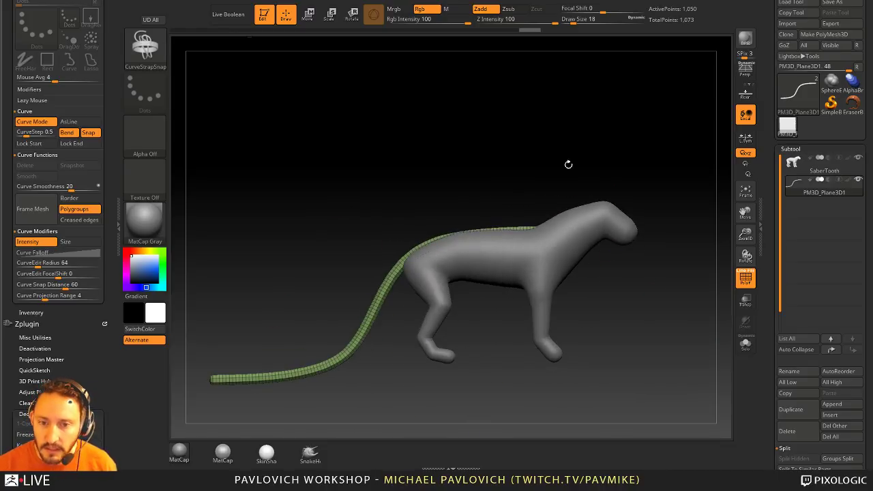
left_click_drag(563, 170, 574, 181, "alt")
- Hide the tube's front part along the back and its far rear end with SelectLasso, leaving a short tail section
left_click(146, 46, "ctrl+shift")
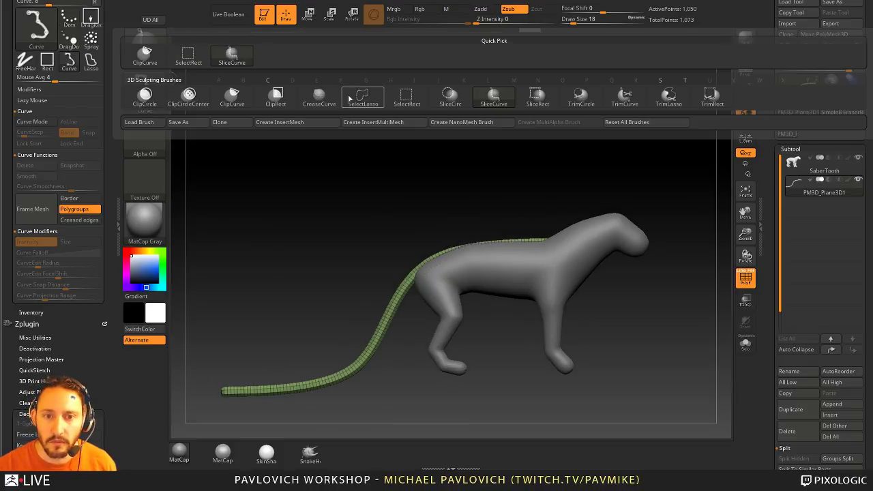
left_click(362, 99)
left_click_drag(630, 198, 368, 235, "ctrl+alt+shift")
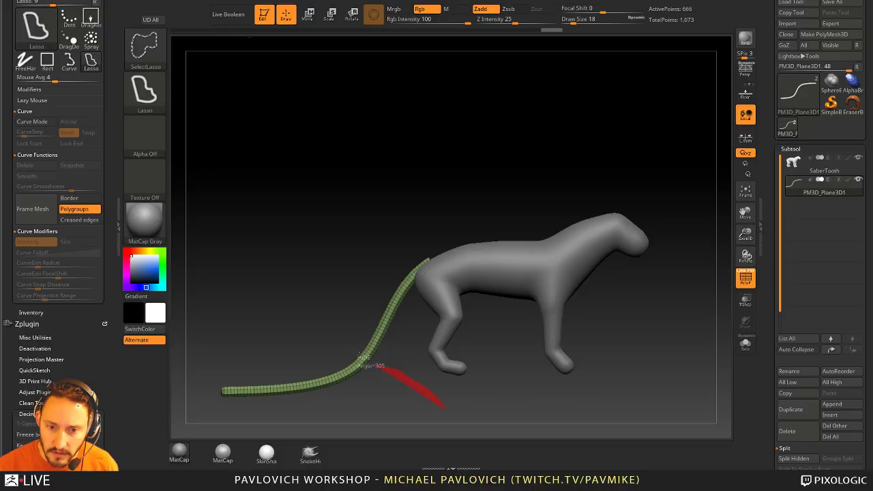
mouse_move(361, 358)
left_mouse_down("ctrl+alt+shift")
mouse_move(172, 372)
mouse_move(205, 338)
left_mouse_up("ctrl+alt+shift")
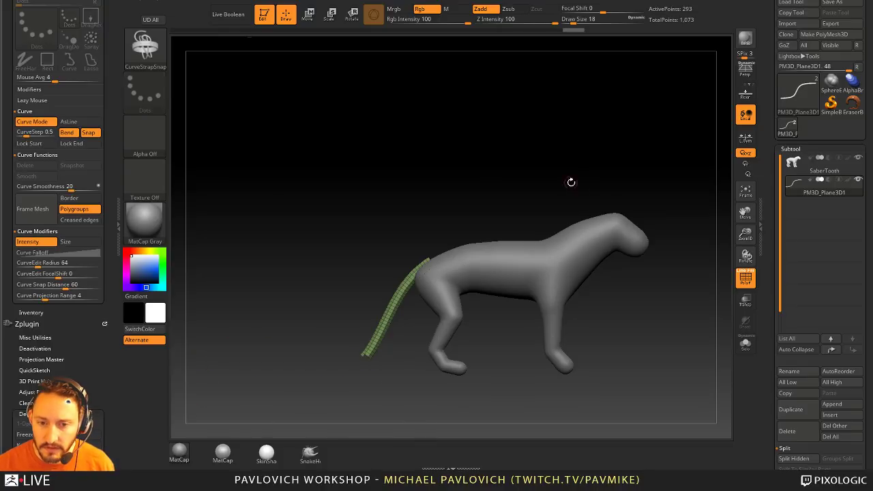
mouse_move(571, 182)
left_mouse_down("alt")
mouse_move(369, 334)
mouse_move(321, 321)
mouse_move(303, 291)
mouse_move(403, 321)
mouse_move(386, 353)
left_mouse_up("alt")
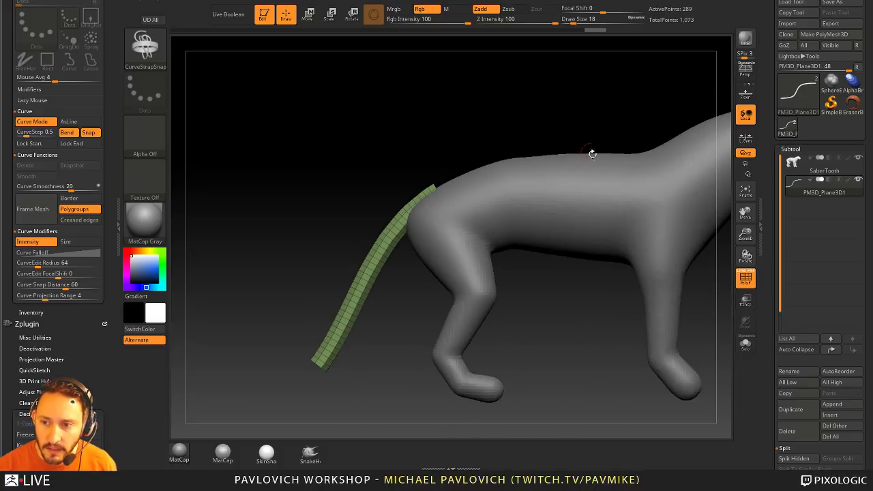
- Isolate the tail section and delete its hidden geometry
left_click(743, 349)
left_click_drag(686, 306, 678, 300, "shift")
key("shift+t")
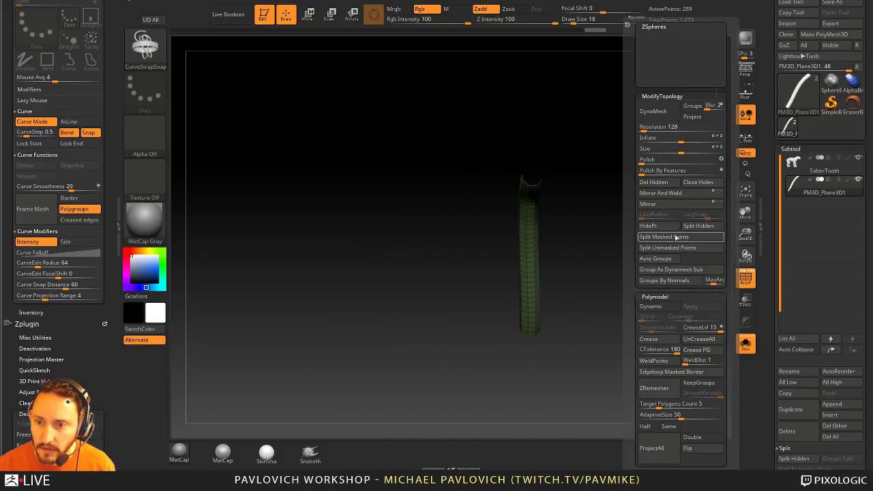
left_click(671, 182)
- Cap the tail tube's open upper end using the ZModeler edge action Close with the Convex Hole target
mouse_move(606, 122)
left_mouse_down()
mouse_move(598, 219)
mouse_move(477, 202)
left_mouse_up()
key("b")
key("z")
key("m")
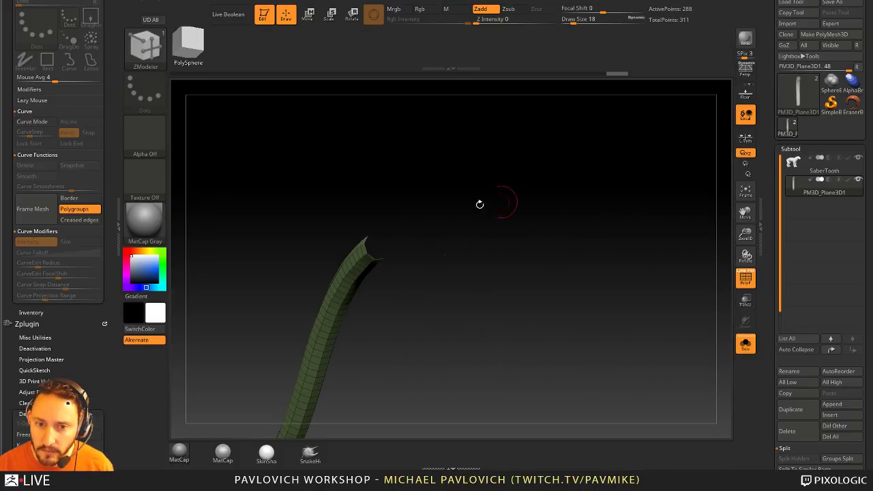
key("space")
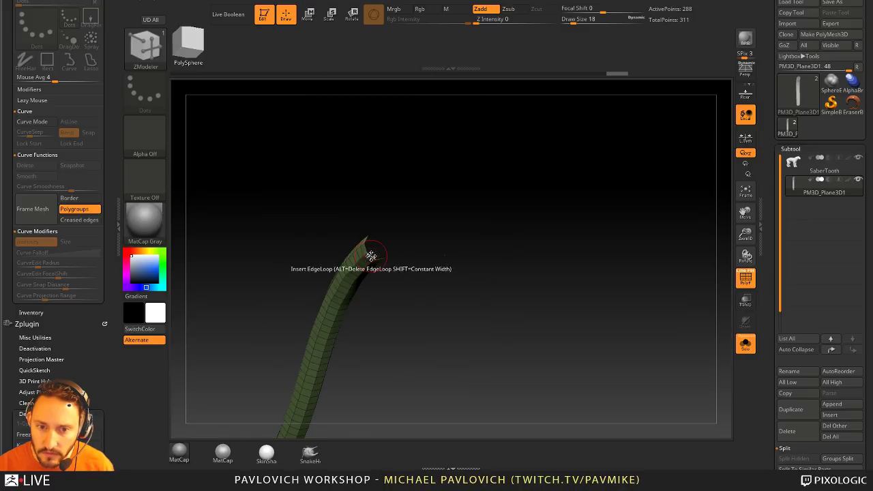
key("space")
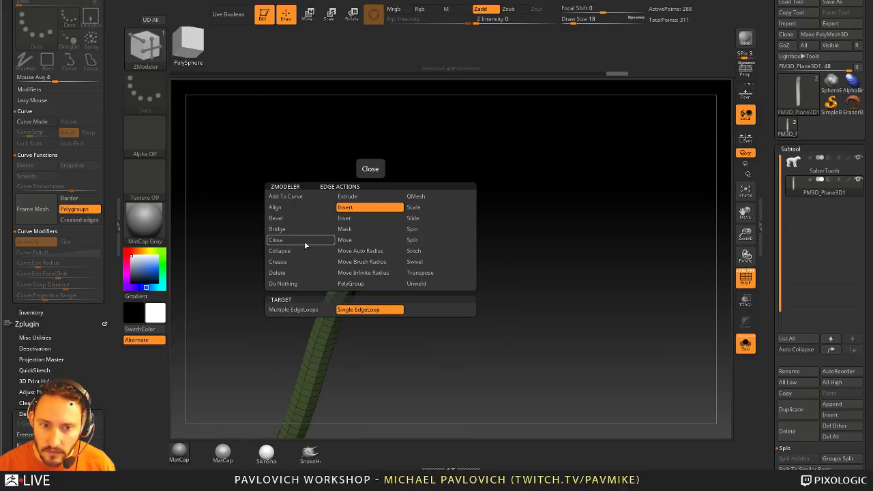
left_click(276, 240)
left_click(349, 310)
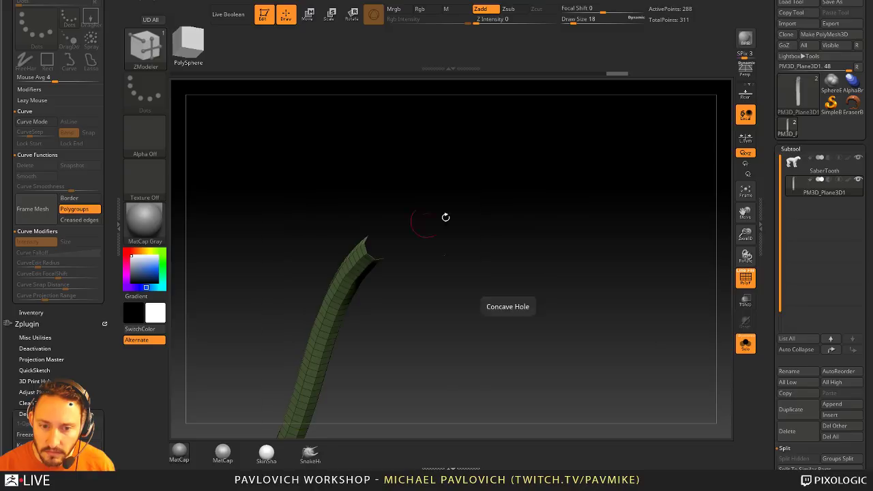
left_click_drag(444, 217, 389, 255)
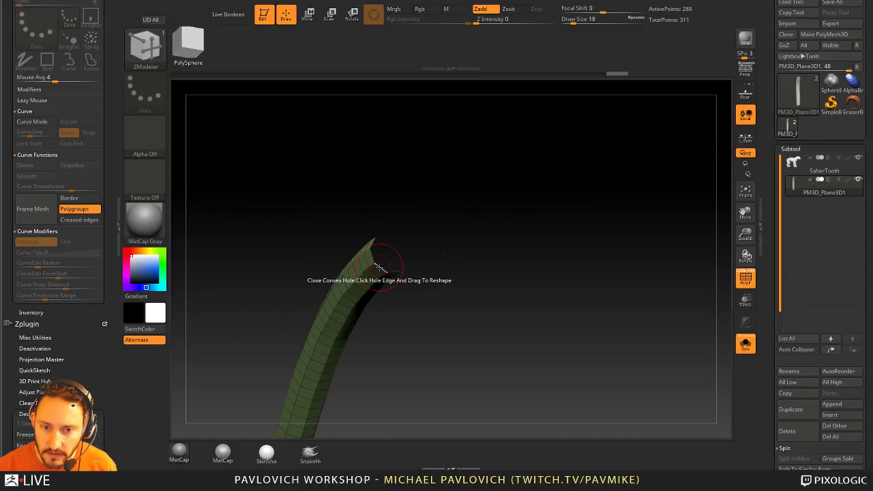
left_click(382, 256)
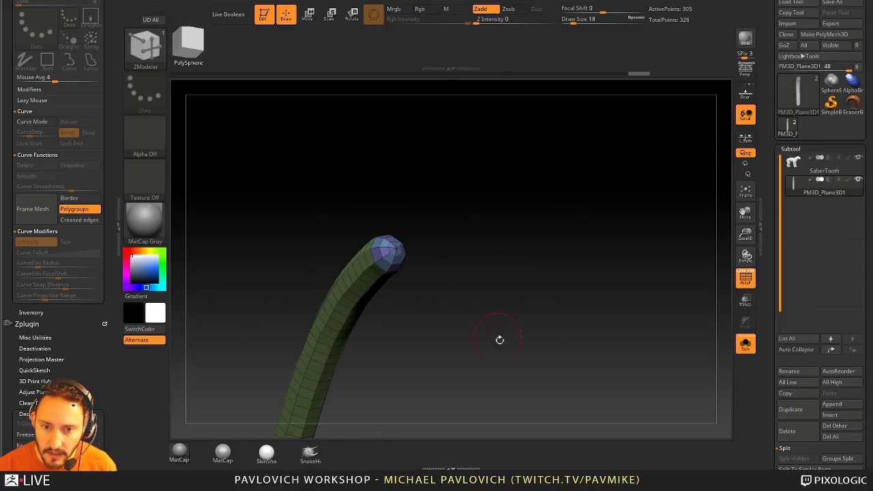
- Close the tube's remaining open end with a rounded cap and adjust the caps at both ends
left_click_drag(499, 339, 409, 247)
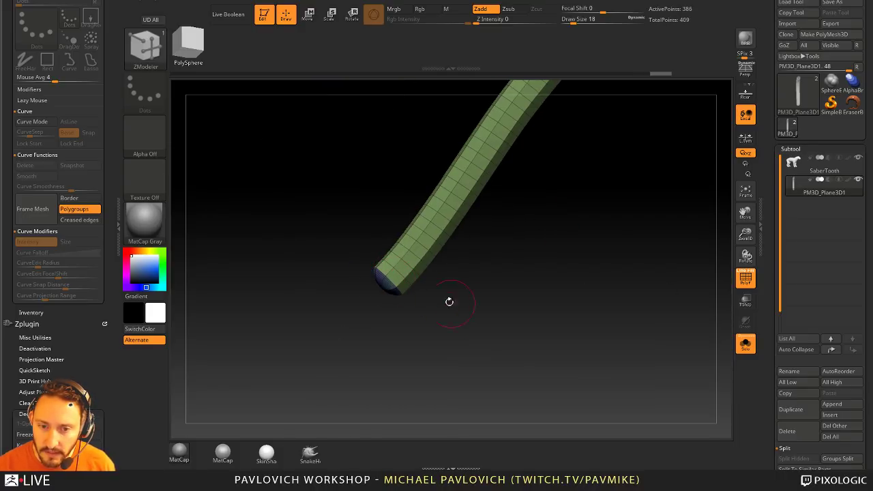
key("ctrl+z")
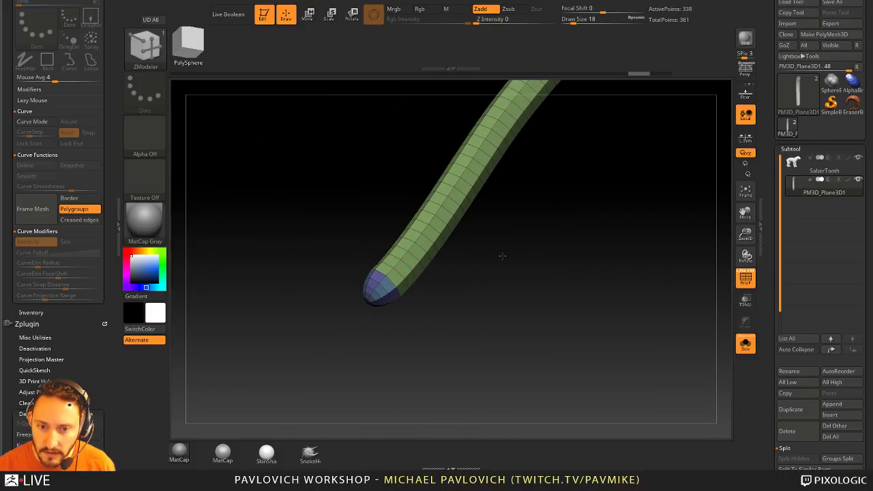
key("ctrl+shift+z")
mouse_move(509, 257)
left_mouse_down()
mouse_move(502, 201)
mouse_move(489, 327)
mouse_move(519, 329)
mouse_move(436, 243)
left_mouse_up()
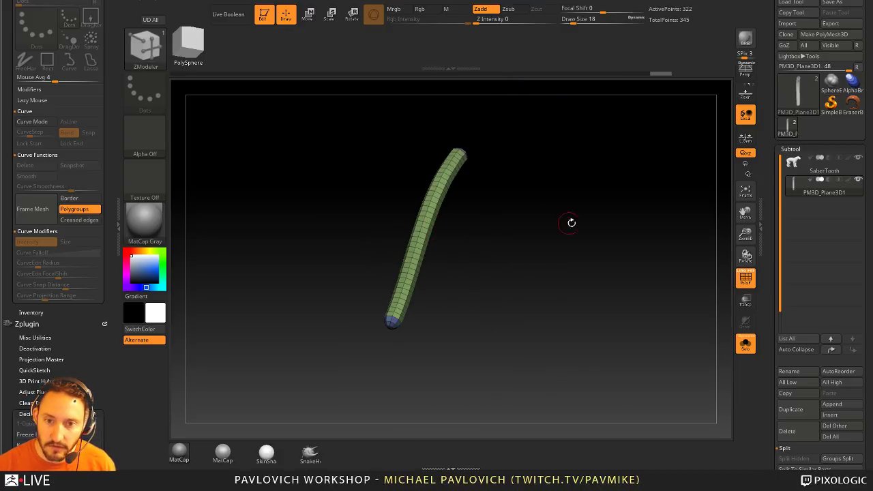
key("space")
left_click(590, 194)
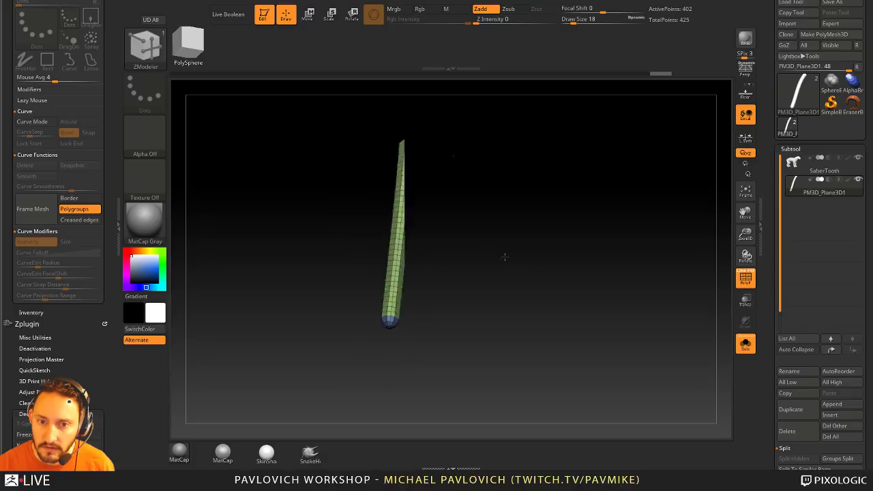
key("ctrl+shift+z")
- Smooth along the tail with a draw size of 80 so that it tapers toward the lower tip
key("s")
left_click_drag(504, 262, 498, 263)
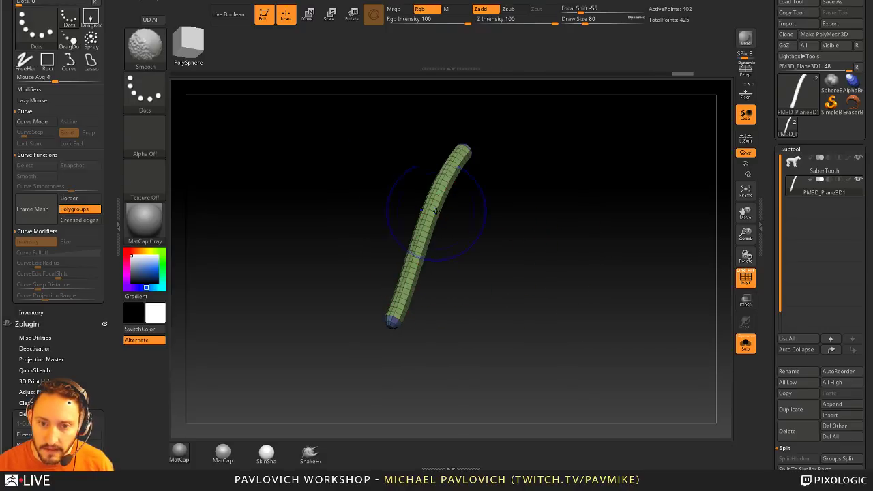
left_click_drag(435, 212, 379, 386, "shift")
left_click_drag(411, 259, 429, 205, "shift")
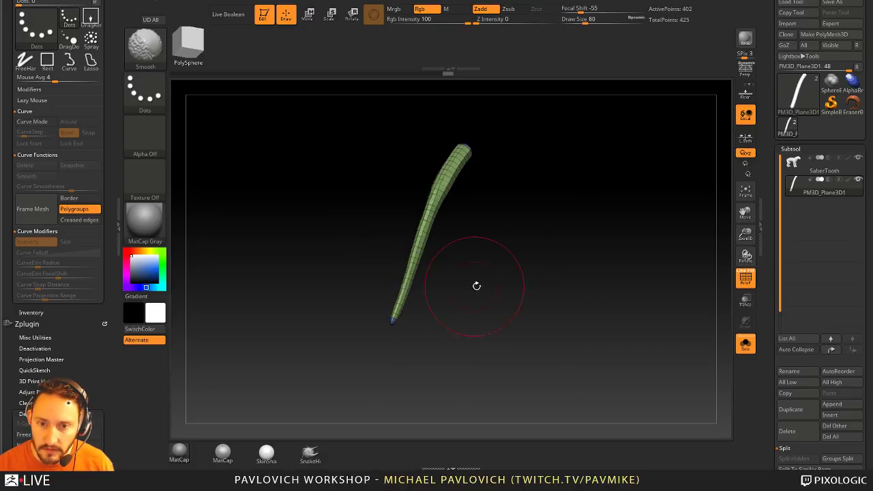
key("ctrl+z")
key("s")
mouse_move(487, 267)
left_mouse_down()
mouse_move(483, 274)
mouse_move(437, 259)
left_mouse_up()
key("ctrl+z")
key("s")
- Bend the tapered tail into a gentle S-curve using the Move brush with a draw size of 74
key("b")
key("m")
key("v")
key("s")
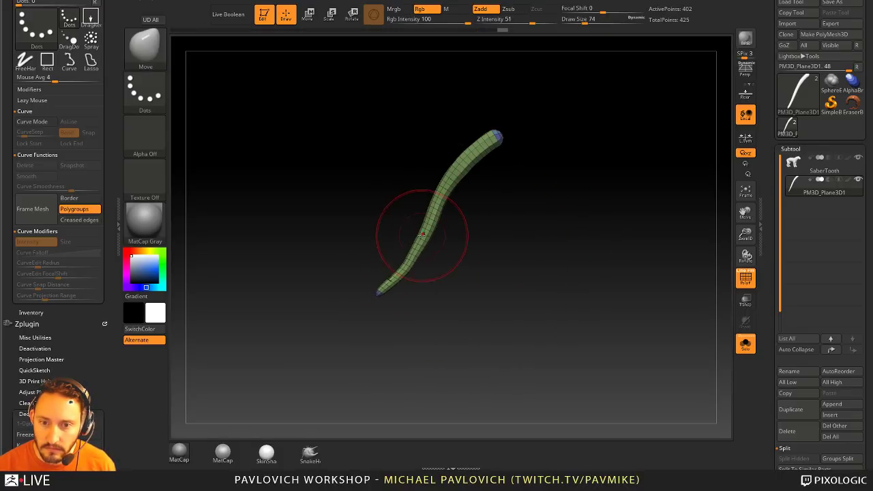
key("shift")
left_click_drag(493, 239, 471, 293, "alt")
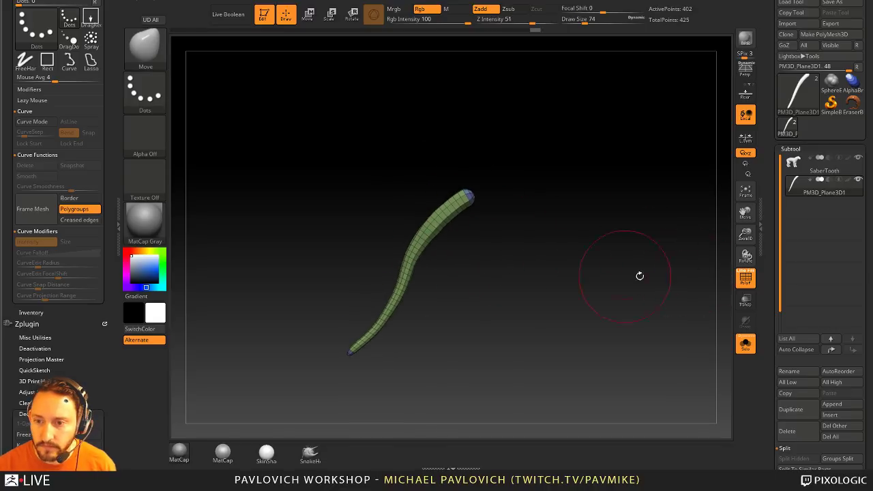
- Turn off PolyFrame and Solo, and reshape the tail's tip and middle against the SaberTooth body with Move at draw size 192
left_click(745, 278)
left_click(746, 343)
mouse_move(582, 352)
left_mouse_down("alt")
mouse_move(645, 142)
mouse_move(626, 181)
left_mouse_up("alt")
key("s")
left_click_drag(476, 251, 471, 251)
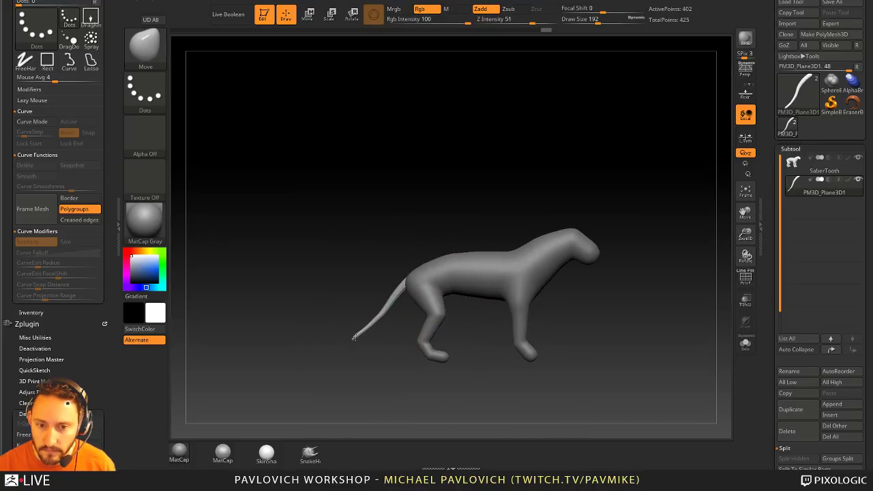
left_click_drag(354, 337, 356, 341)
mouse_move(385, 311)
left_mouse_down()
mouse_move(393, 318)
mouse_move(383, 319)
left_mouse_up()
- Select the Standard brush with a draw size of 46 and bring up the saber-toothed cat reference image behind the model
key("s")
key("b")
key("s")
key("t")
key("s")
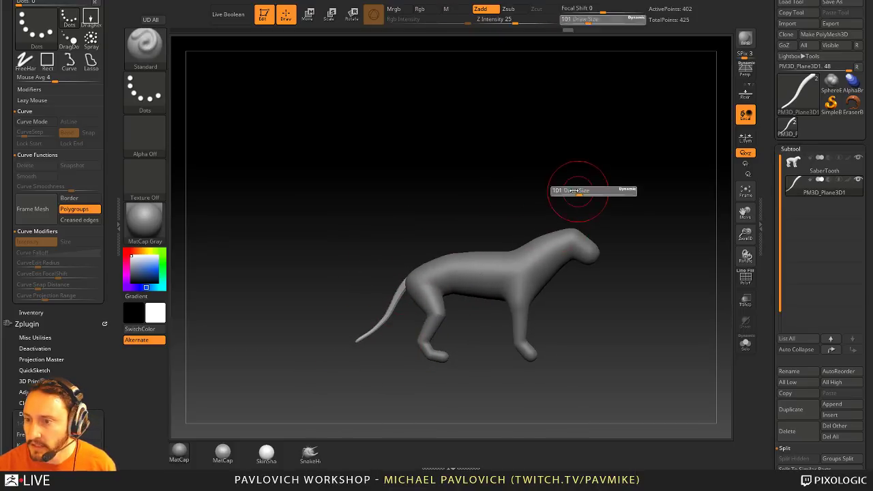
left_click_drag(574, 191, 570, 191)
mouse_move(580, 137)
left_mouse_down("alt")
mouse_move(580, 171)
mouse_move(509, 196)
left_mouse_up("alt")
key("alt+Tab")
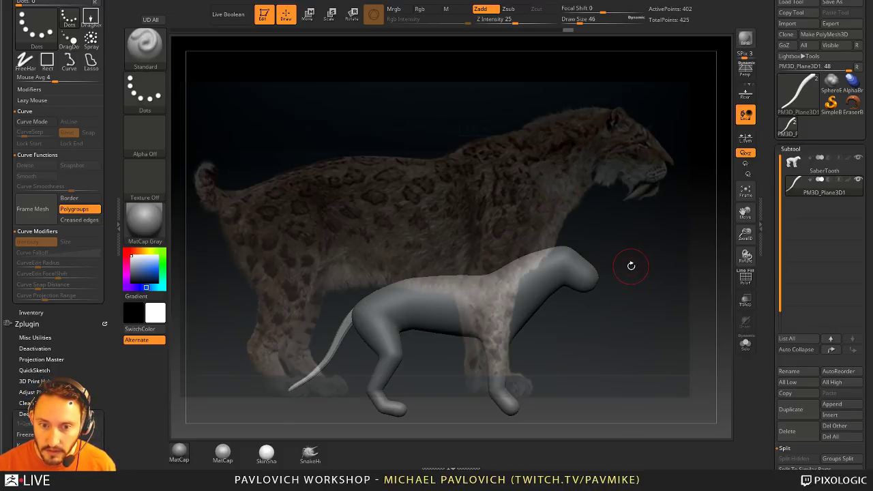
- Undo the last tail edits and assign the whole tail to a single polygroup with the polyframe shown
key("ctrl+z")
key("ctrl+z")
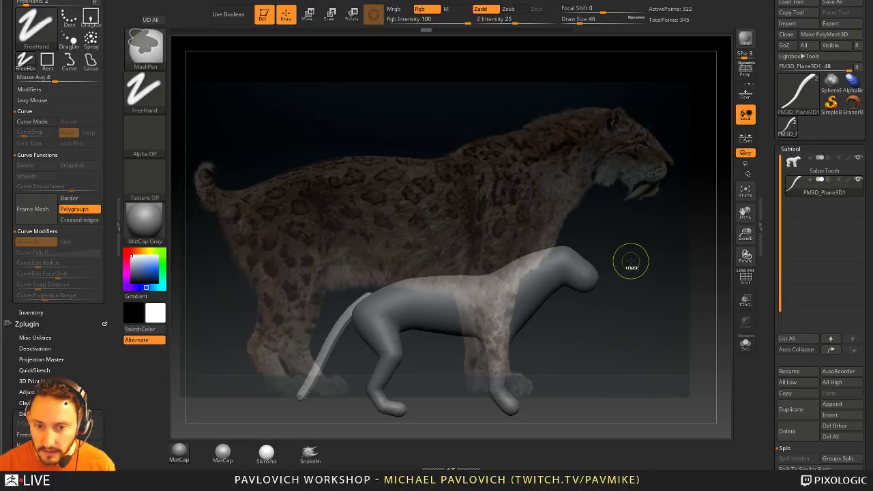
left_click(745, 277)
left_click_drag(566, 293, 532, 283)
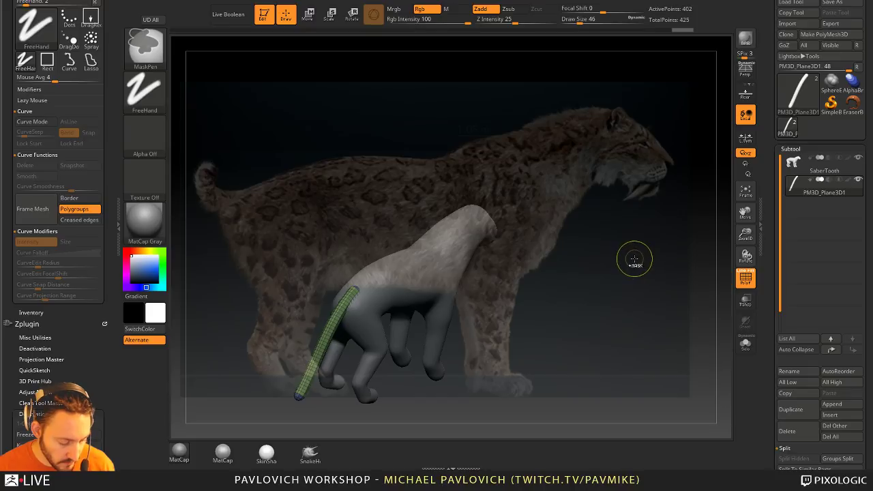
key("ctrl+w")
- Align the side view with the reference, flip the tail vertically and move it up against the body's rump
left_click_drag(629, 259, 636, 275, "shift")
mouse_move(508, 254)
left_mouse_down("alt")
mouse_move(631, 296)
mouse_move(539, 245)
mouse_move(636, 281)
mouse_move(604, 280)
mouse_move(586, 287)
mouse_move(592, 293)
mouse_move(637, 288)
mouse_move(631, 291)
mouse_move(644, 279)
left_mouse_up("alt")
key("z")
key("z")
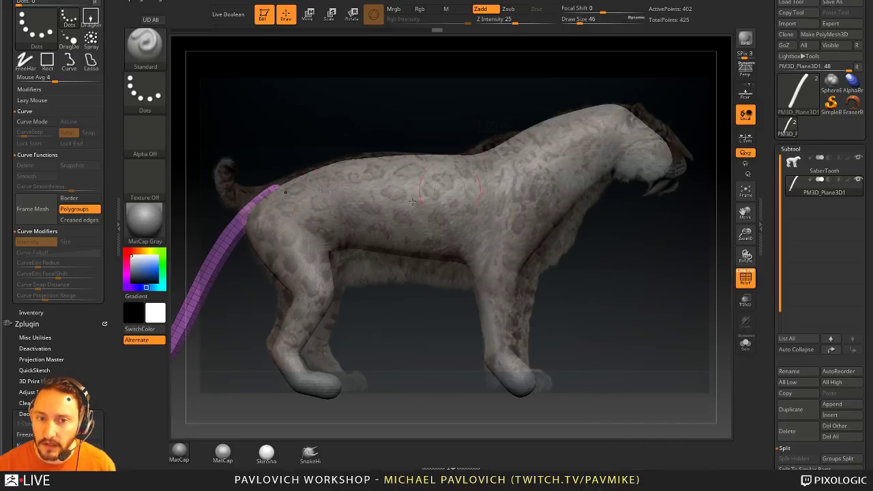
key("3")
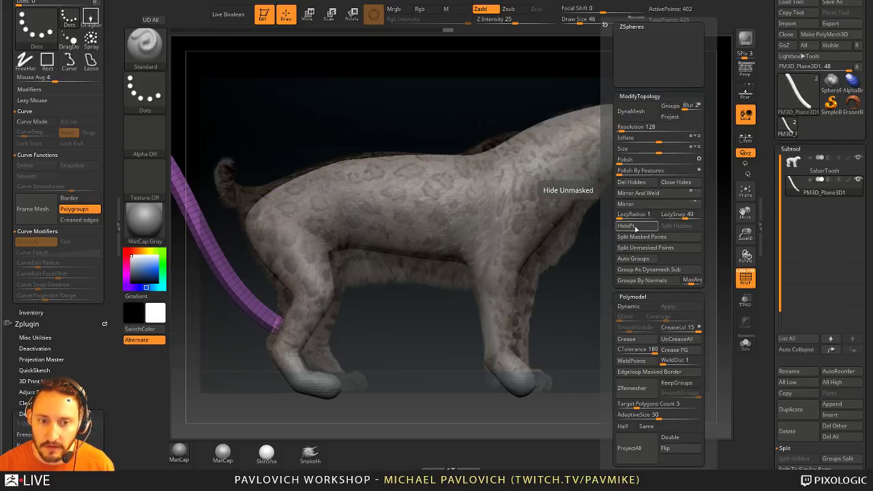
key("w")
left_click_drag(409, 160, 392, 50)
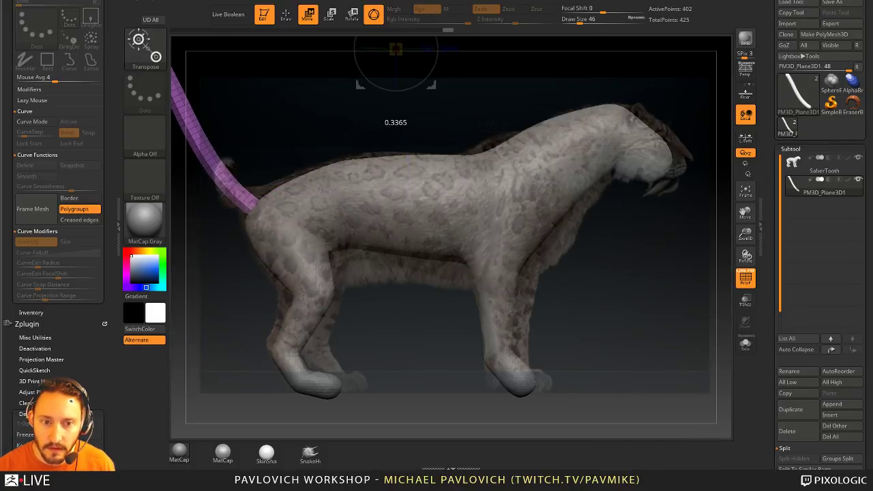
- Place the gizmo at the tail's base and orient it along the tail
left_click(242, 205)
left_click_drag(278, 169, 274, 169)
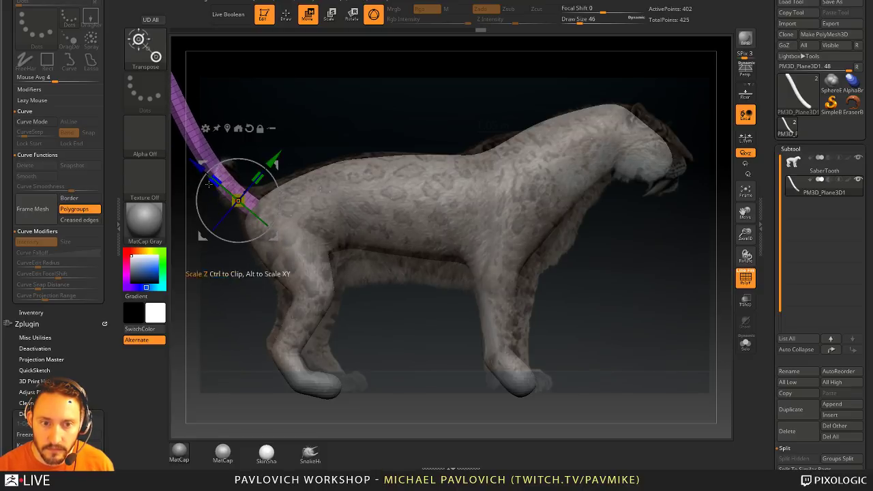
key("q")
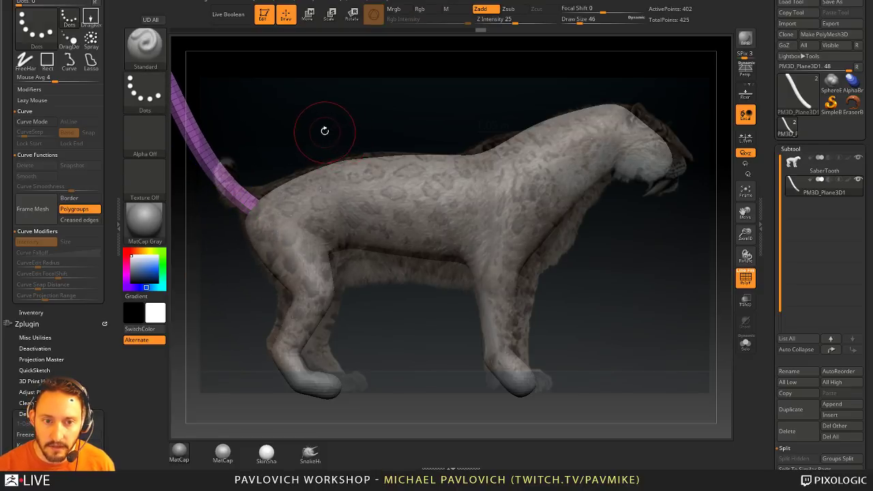
- Cut the tail by hiding and deleting a narrow band across it, and auto-group the two separated pieces
key("ctrl+shift")
mouse_move(206, 164)
left_mouse_down("ctrl+shift")
mouse_move(222, 143)
mouse_move(205, 161)
left_mouse_up("ctrl+shift")
key("space")
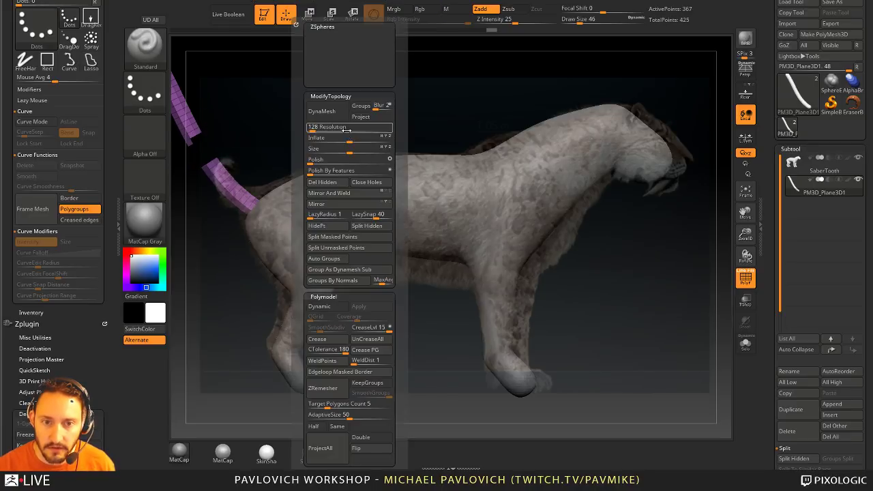
left_click(334, 183)
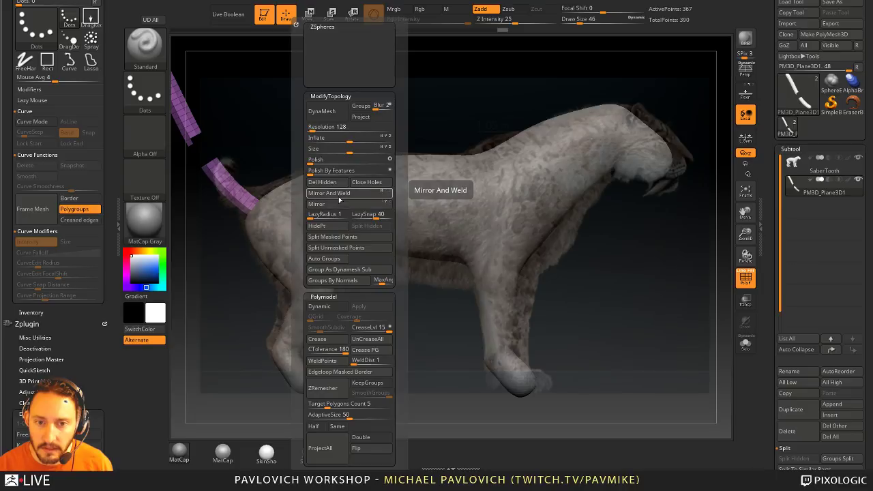
left_click(339, 258)
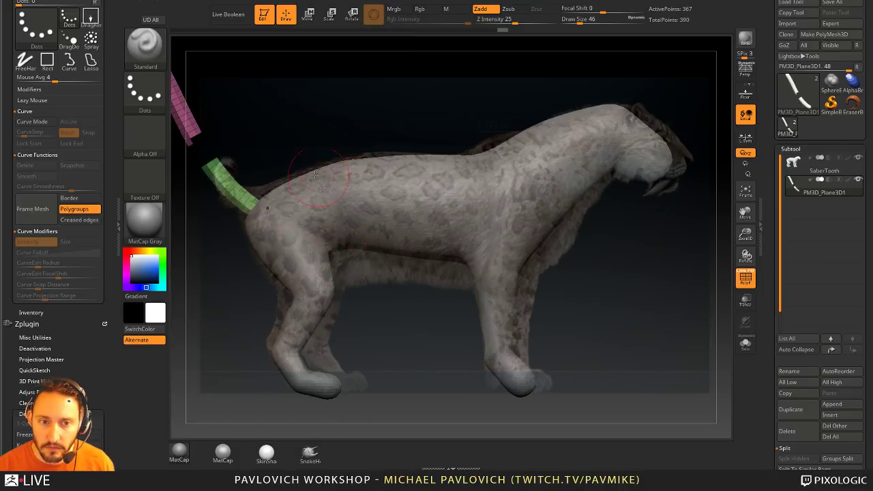
- Isolate the short tail piece attached to the rump and delete the hidden outer piece
left_click(211, 166, "ctrl+shift")
key("space")
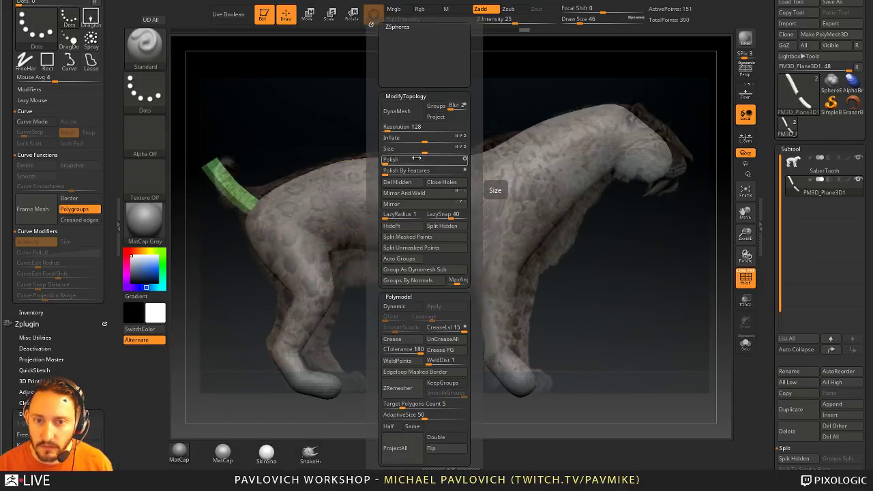
left_click(398, 183)
- Solo the shortened tail and close its open end with a rounded cap using the ZModeler brush
left_click(745, 344)
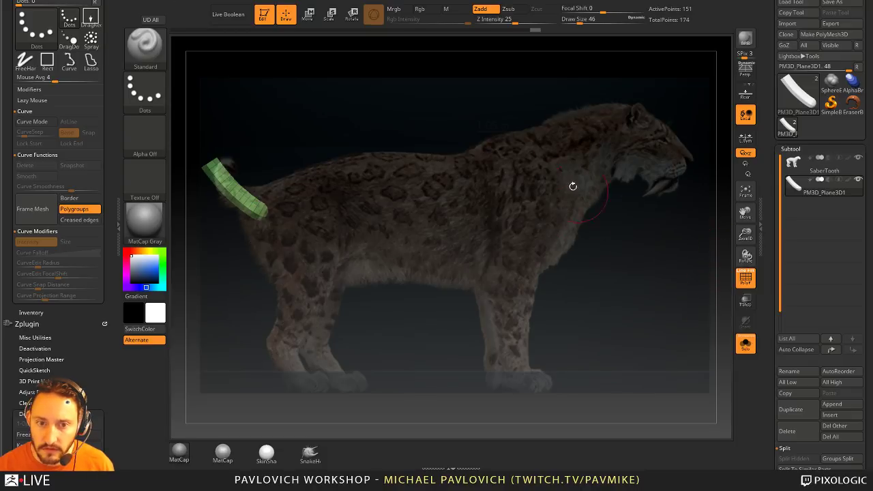
mouse_move(571, 184)
left_mouse_down()
mouse_move(448, 121)
mouse_move(517, 191)
mouse_move(473, 187)
left_mouse_up()
key("b")
key("z")
key("m")
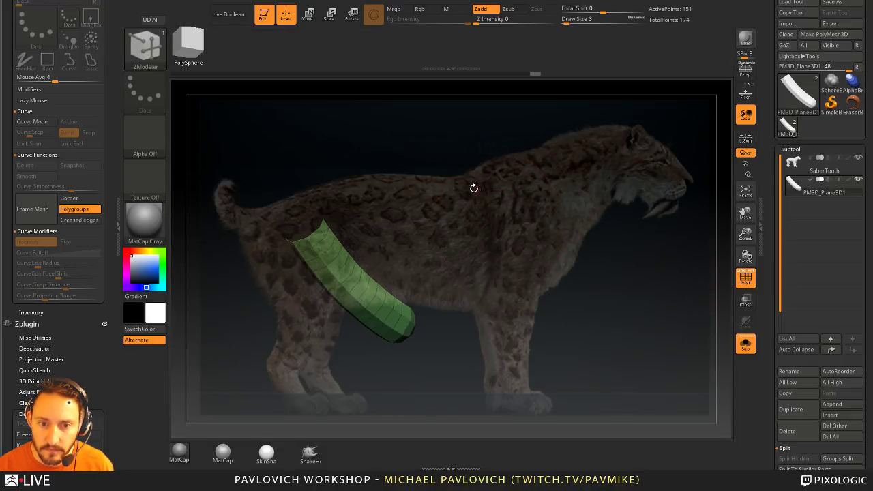
key("space")
left_click(312, 240)
left_click(312, 235)
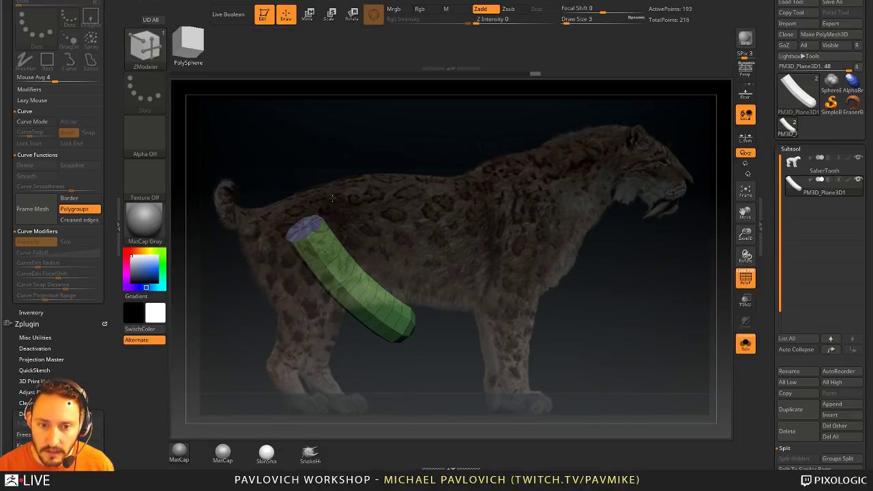
left_click(308, 229)
- Merge the capped tail into one polygroup and turn off Solo to show the body again
left_click_drag(605, 254, 600, 258)
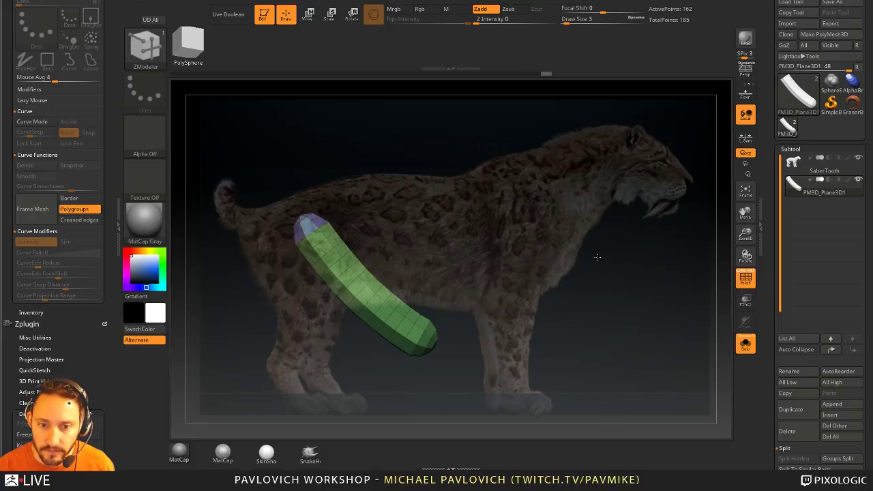
key("ctrl")
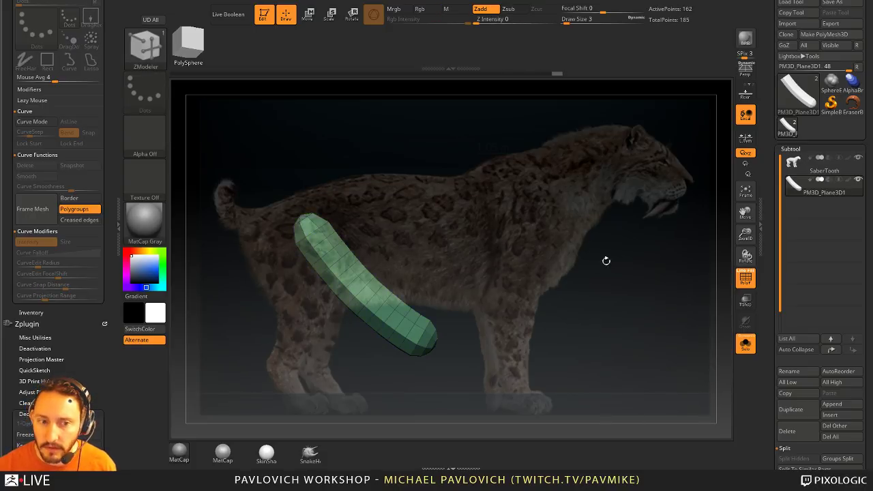
left_click(745, 344)
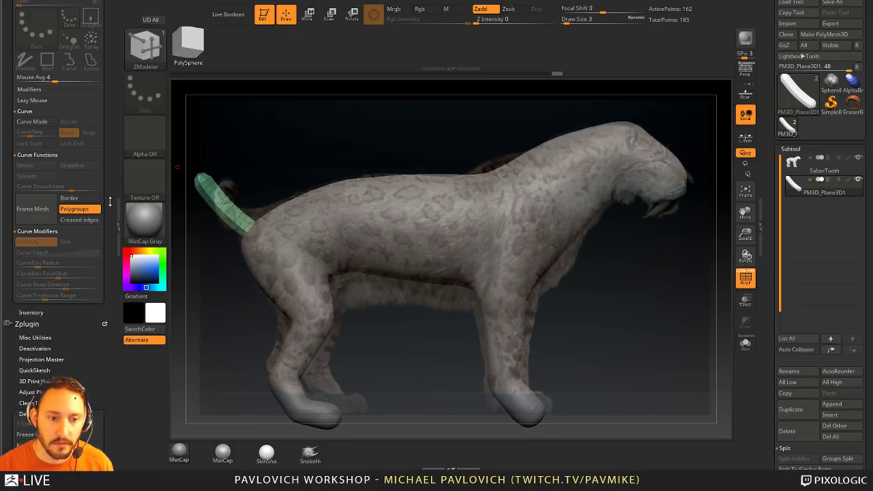
- Dock the Document palette with the ZAppLink properties in the side tray
scroll(59, 225, "down", 5)
scroll(59, 225, "up", 12)
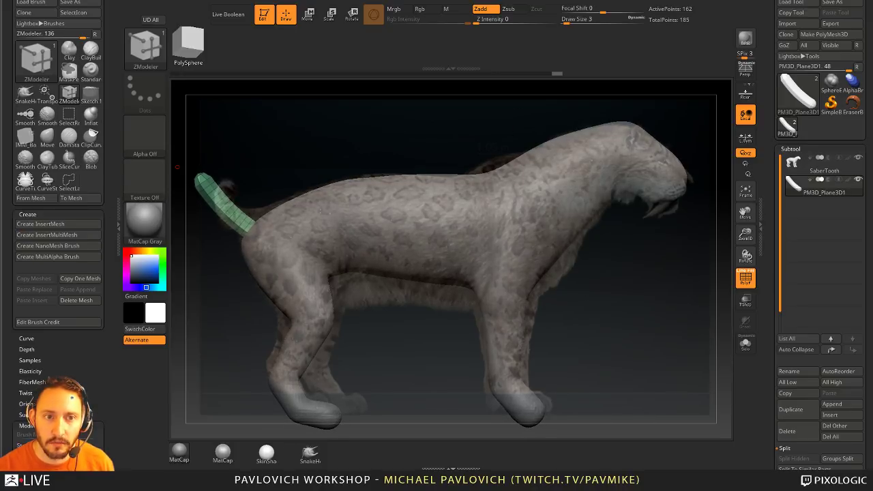
left_click(5, 0)
left_click(199, 0)
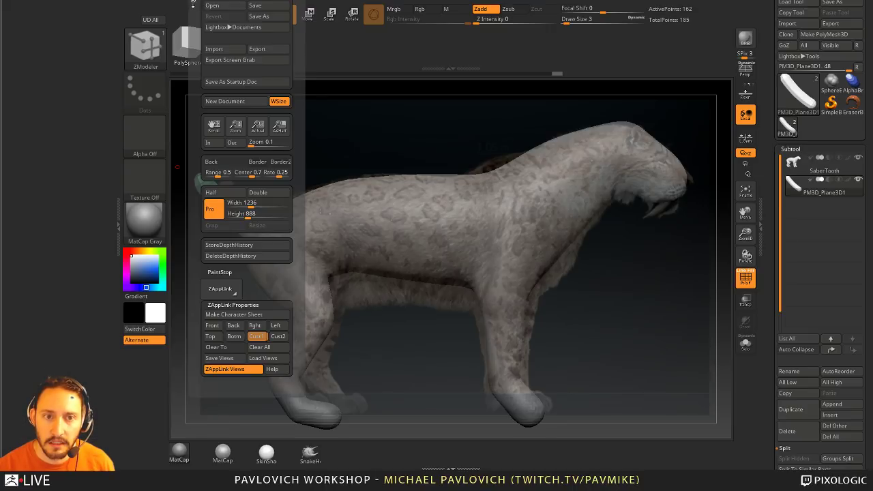
left_click_drag(193, 1, 60, 55)
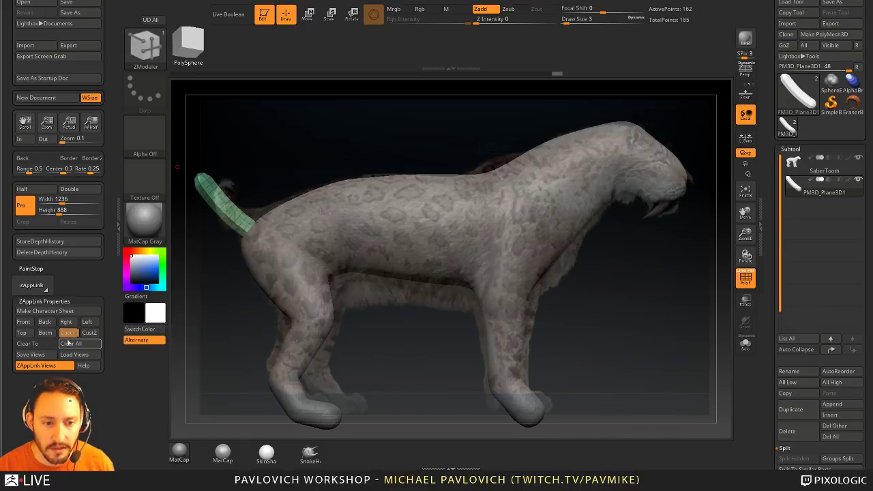
- Clear all ZAppLink views and store the side view aligned to the reference as Cust1
left_click(93, 334)
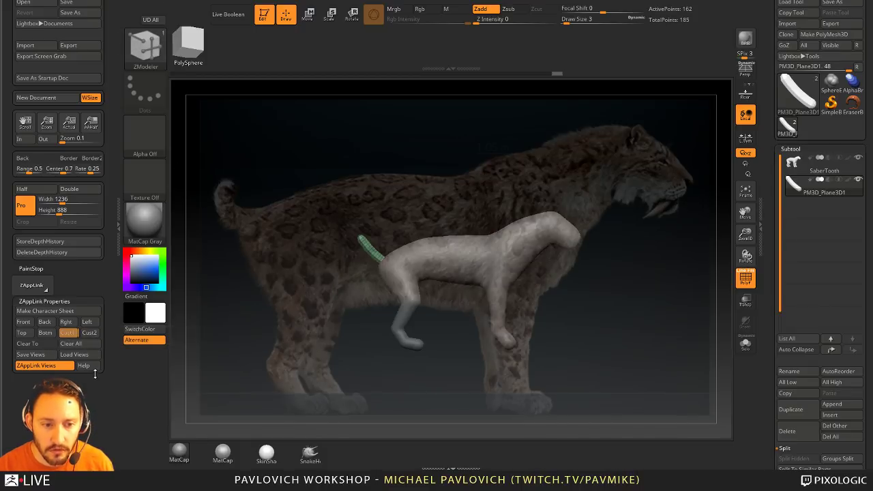
left_click(70, 333)
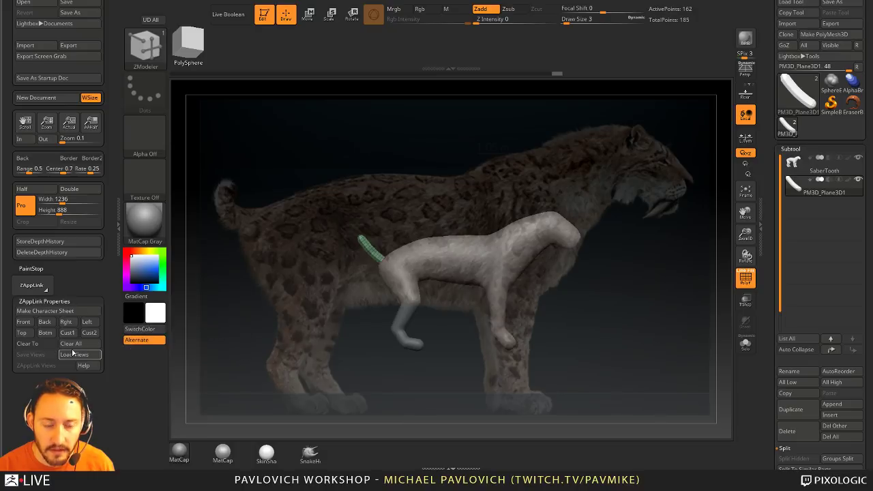
left_click(79, 346)
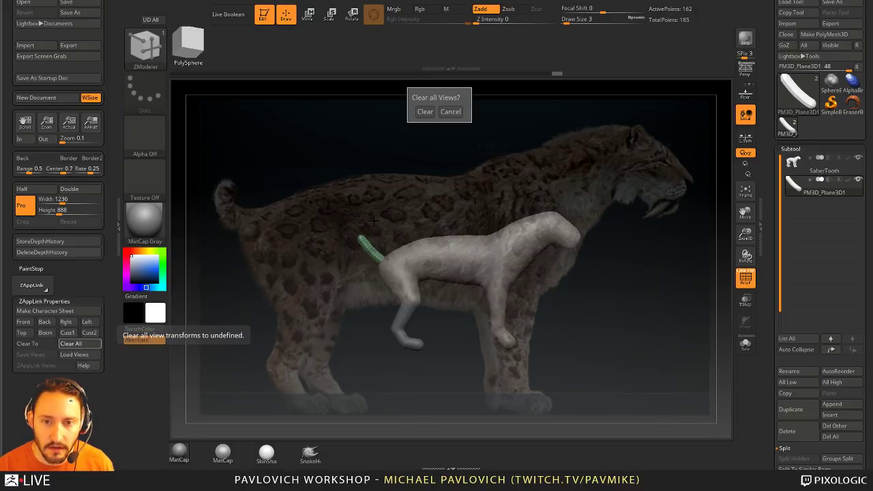
left_click(422, 112)
left_click_drag(591, 186, 653, 278, "alt")
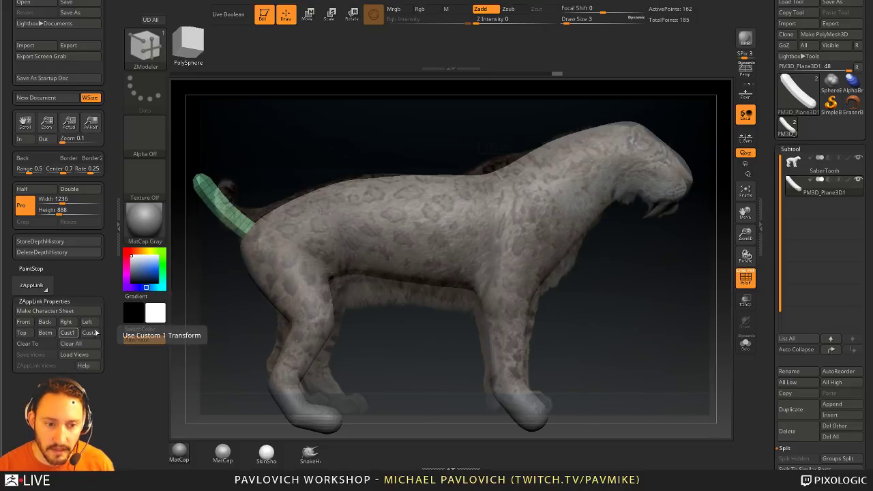
left_click(68, 333)
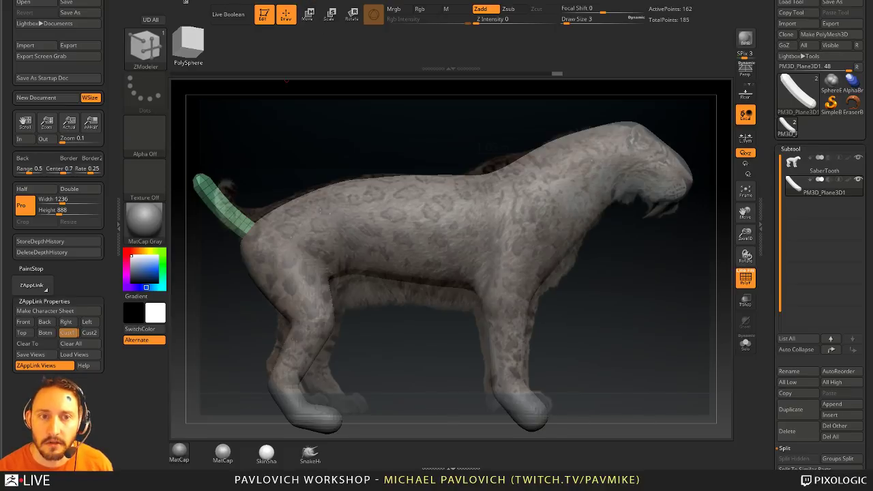
- Show the movie timeline to try its camera keyframes, and hide it again
left_click(403, 1)
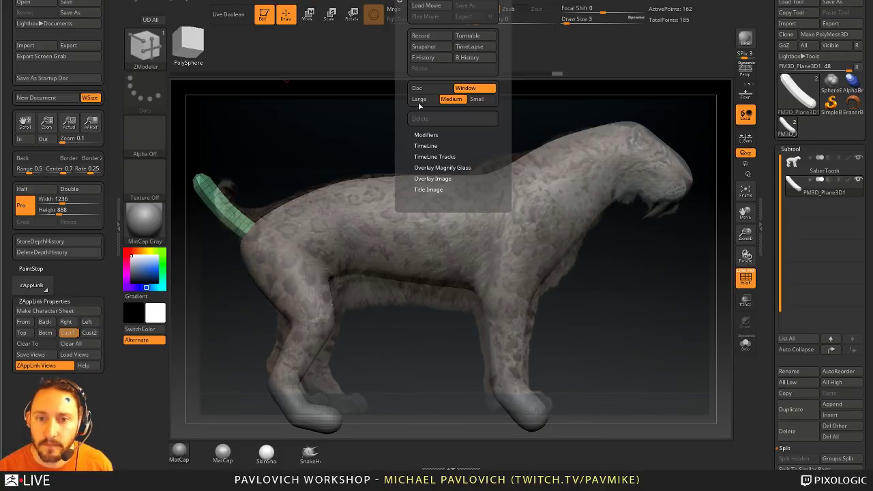
left_click(424, 145)
left_click(418, 166)
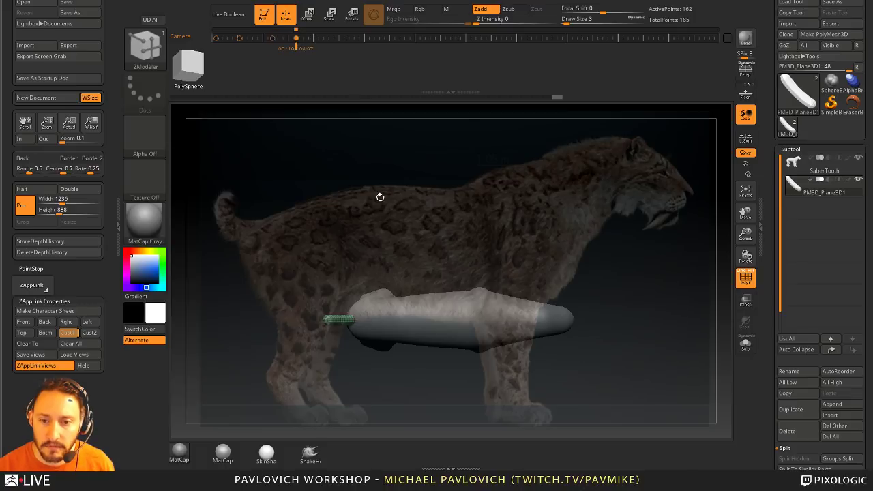
left_click(220, 41)
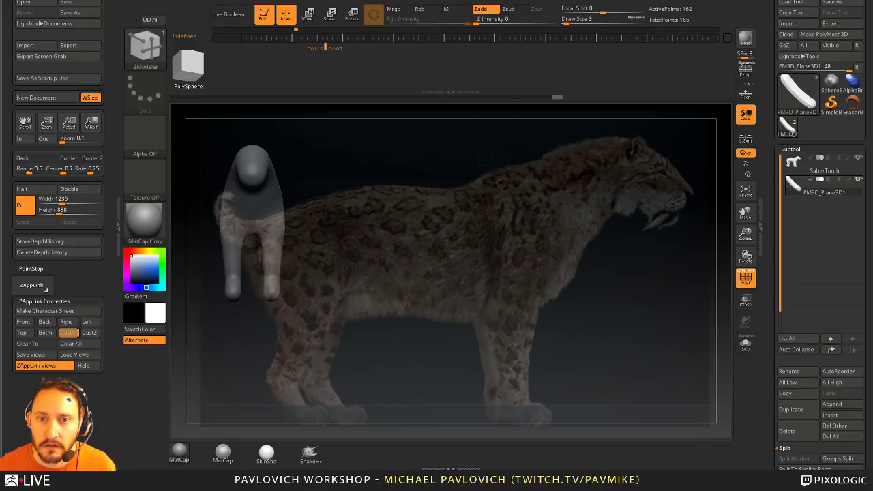
left_click(409, 1)
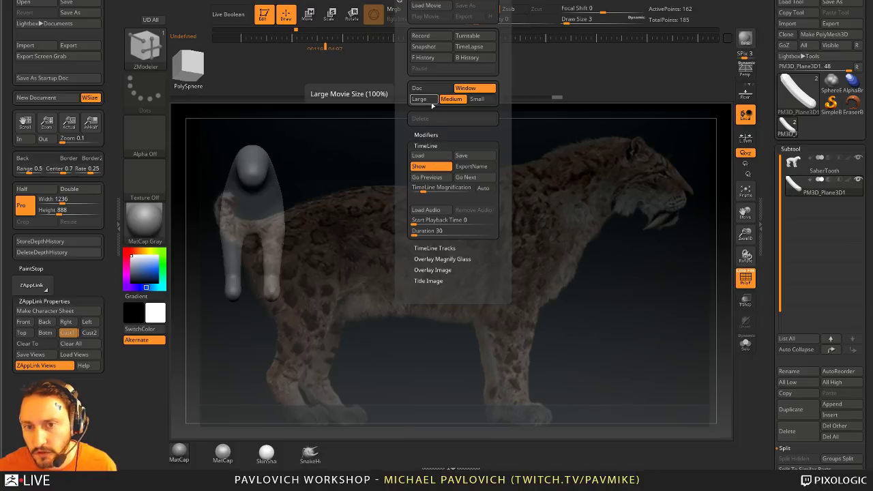
left_click(439, 167)
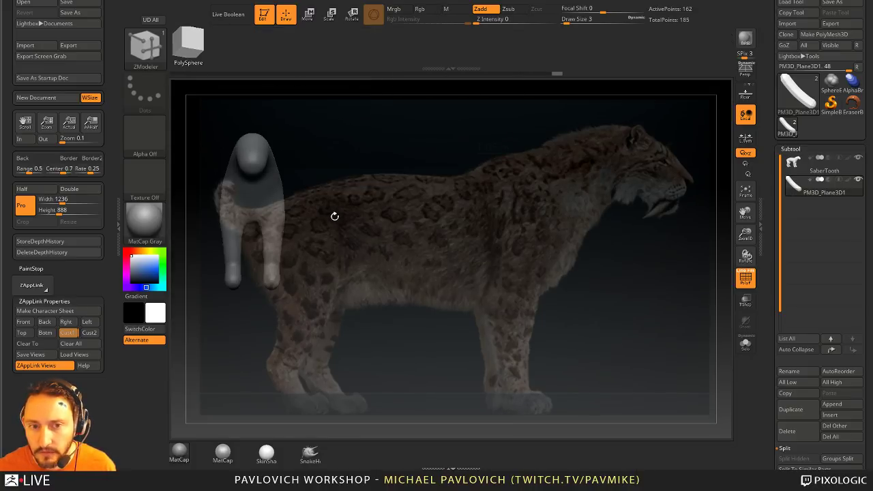
- Turn off the polyframe and recall the stored Cust1 view
left_click_drag(335, 214, 648, 167)
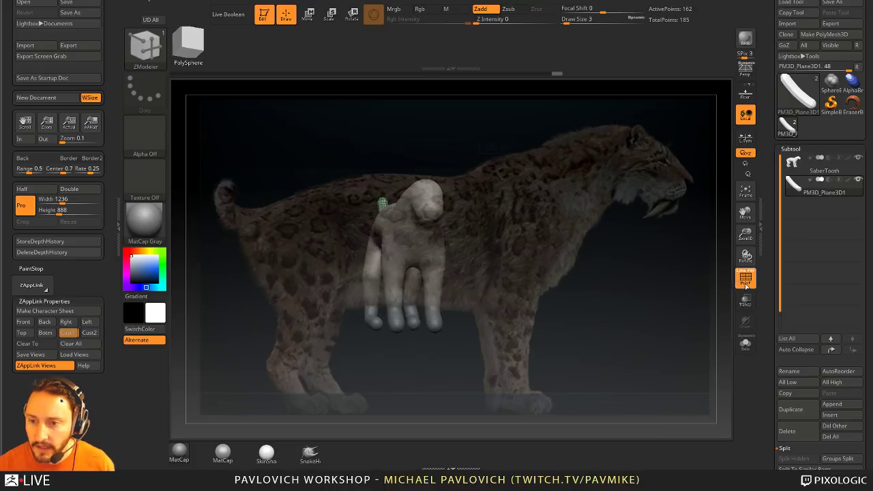
left_click_drag(651, 225, 630, 298)
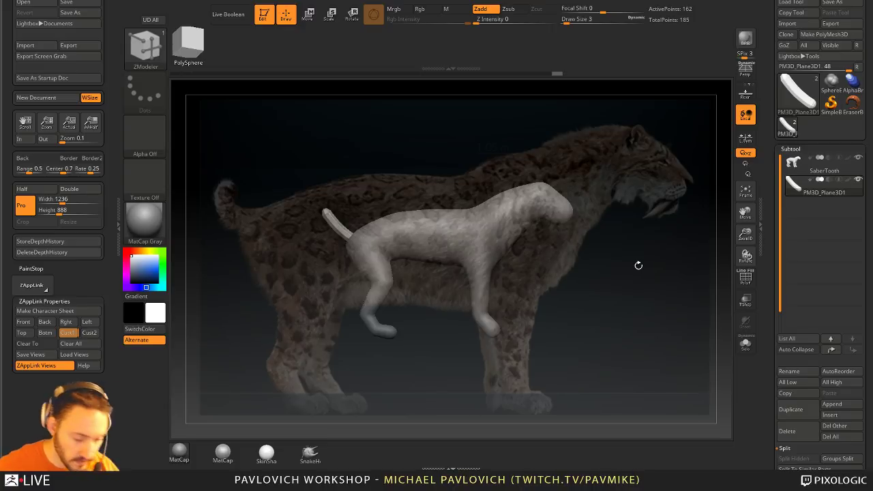
left_click(67, 333)
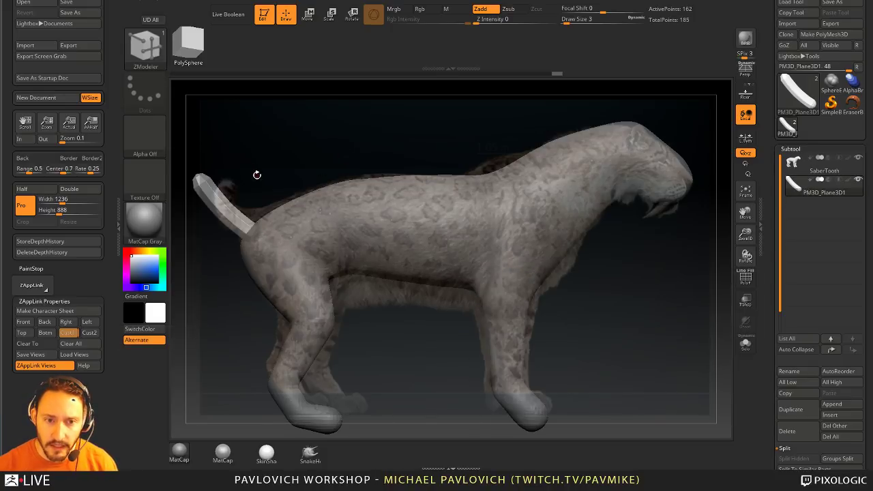
- Apply the Bend Curve deformer to the tail
key("w")
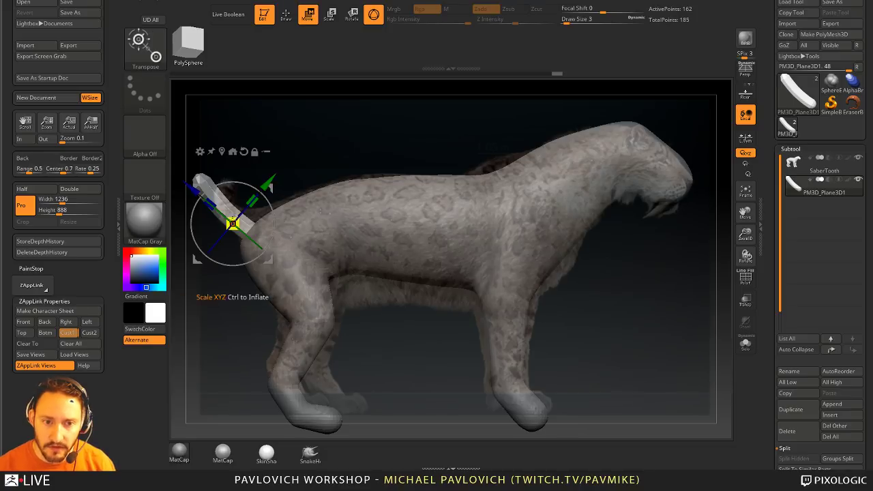
left_click(200, 152)
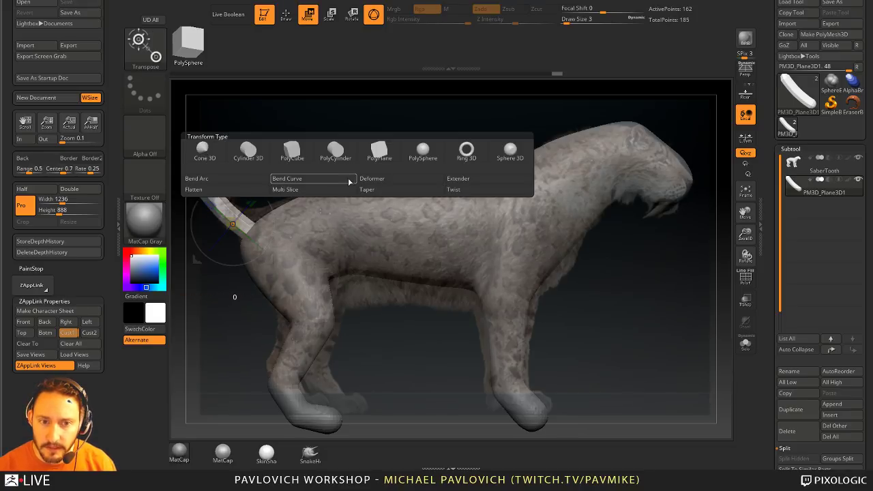
left_click(286, 179)
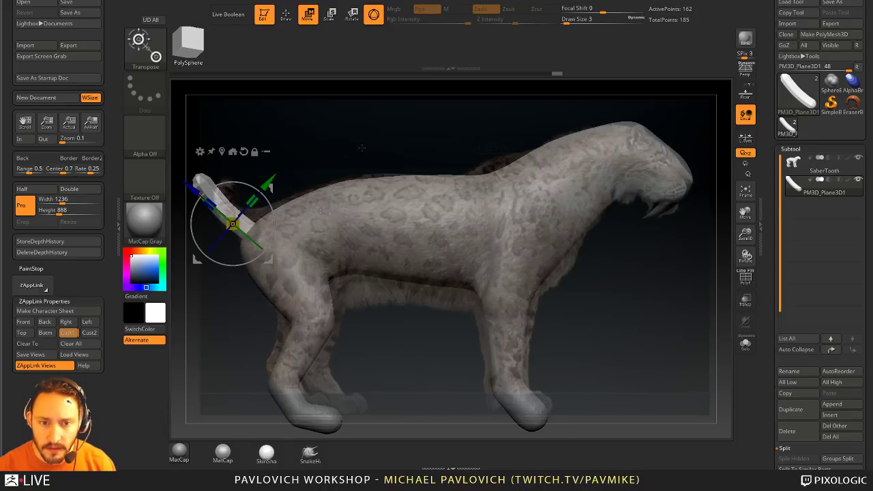
left_click(199, 152)
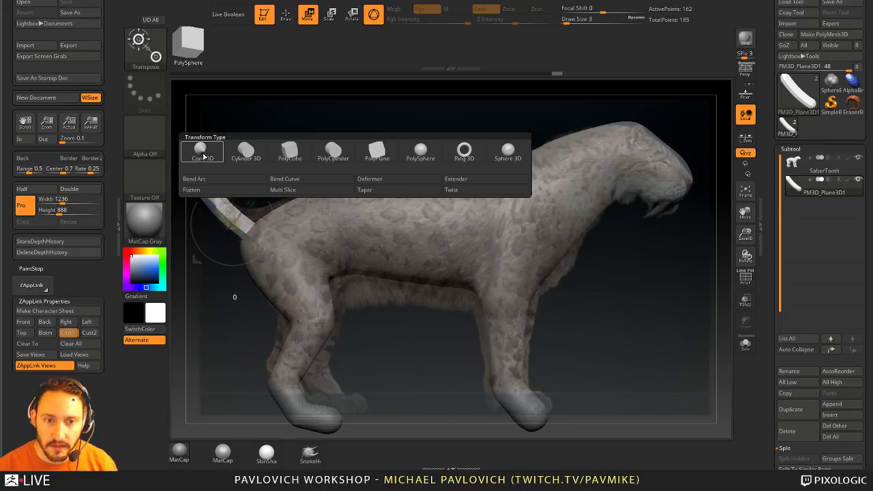
left_click(305, 179)
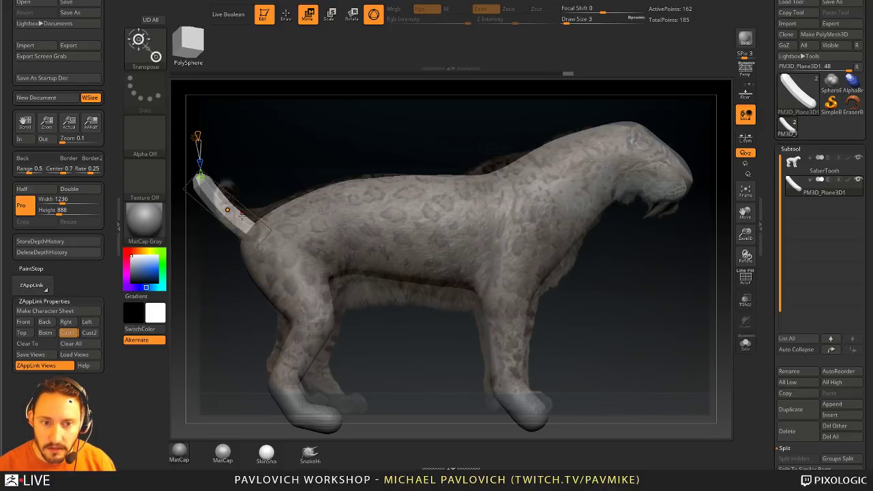
- Recall the Cust1 view, curve the tail upward along the reference with the Bend Curve handles, and accept the deformation
left_click_drag(227, 209, 232, 205)
mouse_move(273, 145)
left_mouse_down()
mouse_move(288, 156)
mouse_move(280, 152)
left_mouse_up()
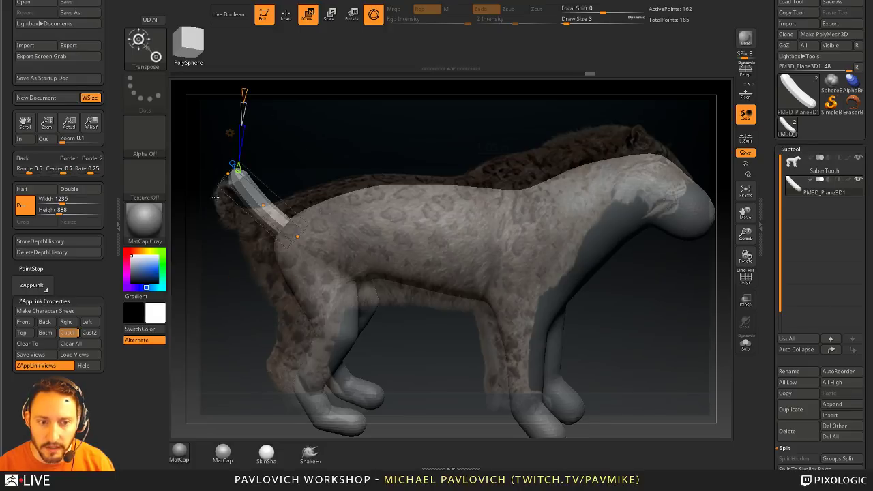
left_click(66, 333)
left_click_drag(202, 167, 266, 232)
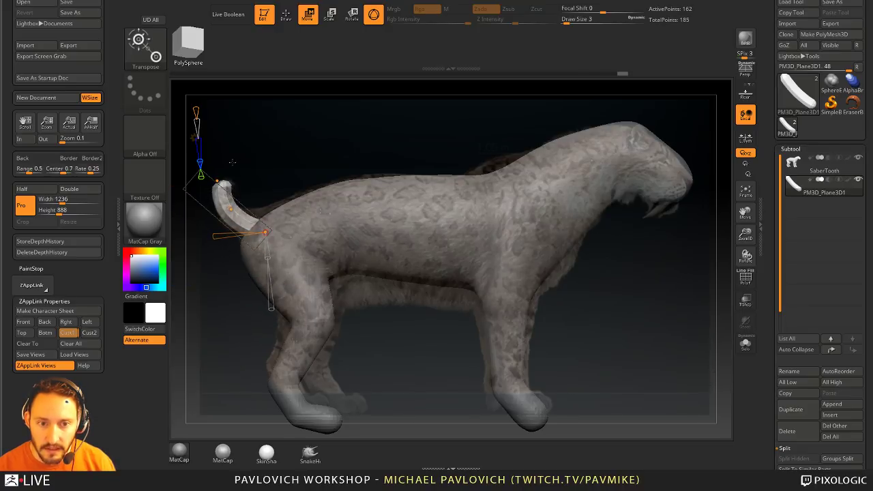
left_click(194, 135)
left_click(286, 136)
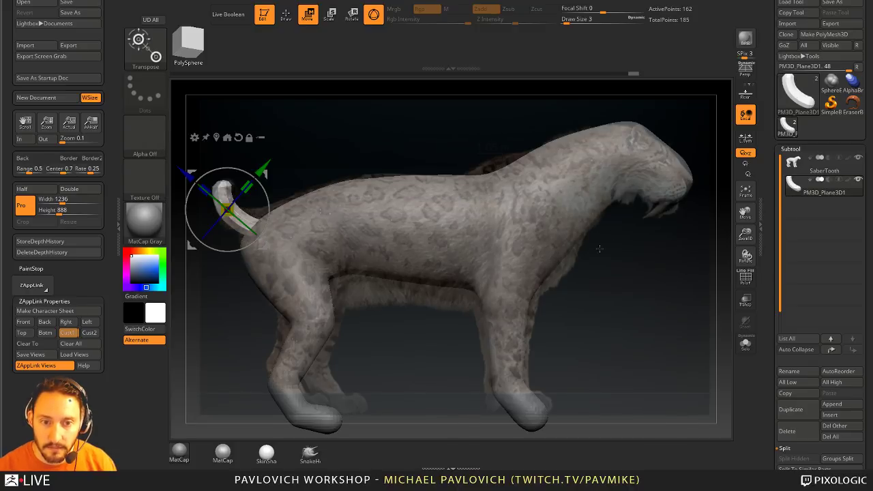
- Select the SaberTooth body and pull its front and hind paws up to the reference with the Move brush at draw size 112
key("q")
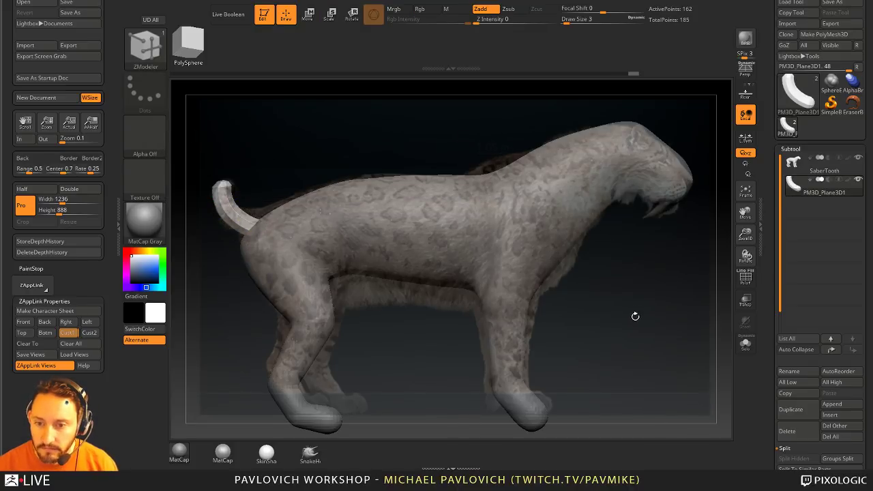
type("bsts")
type("74")
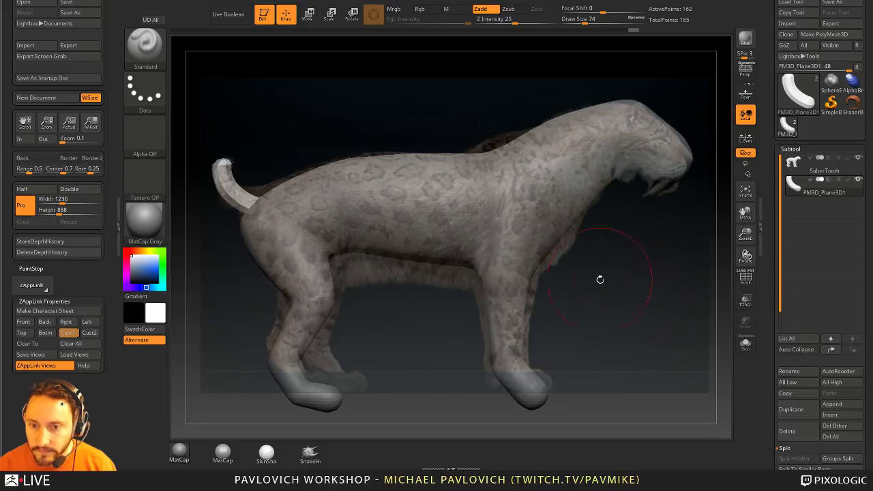
type("s")
left_click_drag(601, 302, 609, 302)
key("b")
key("m")
key("v")
left_click(525, 344, "alt")
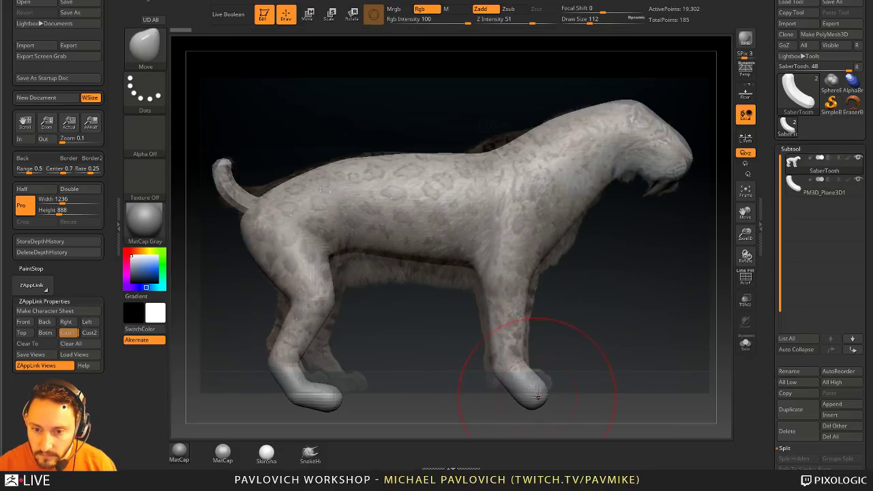
mouse_move(499, 366)
left_mouse_down()
mouse_move(512, 357)
mouse_move(498, 367)
left_mouse_up()
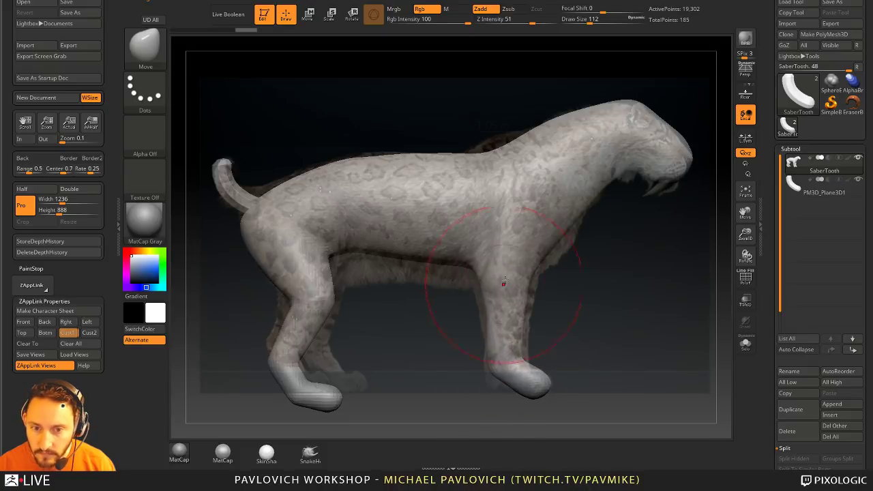
mouse_move(330, 406)
left_mouse_down()
mouse_move(333, 379)
mouse_move(302, 368)
left_mouse_up()
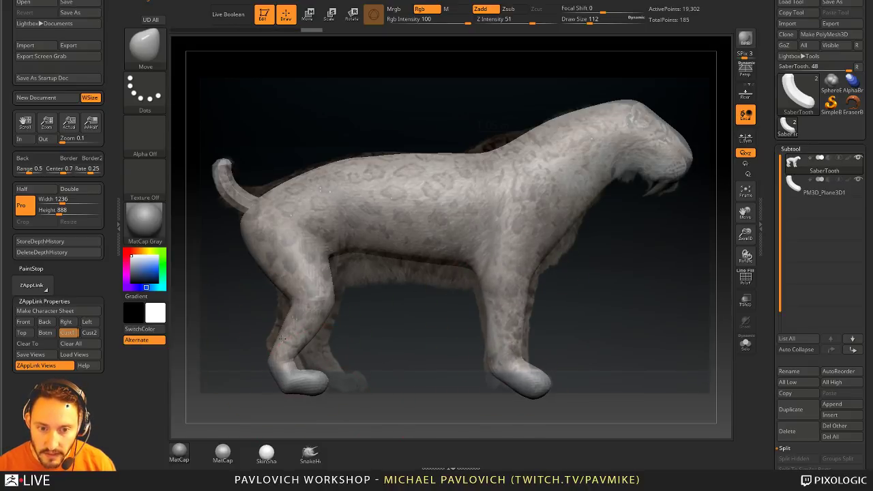
- Reshape the lower hind leg to the reference with the Move brush and thicken it with the Inflat brush at draw size 65
left_click_drag(300, 335, 292, 332)
mouse_move(299, 290)
left_mouse_down()
mouse_move(289, 283)
mouse_move(314, 300)
left_mouse_up()
key("s")
left_click_drag(306, 379, 287, 353)
key("b")
key("i")
key("n")
key("s")
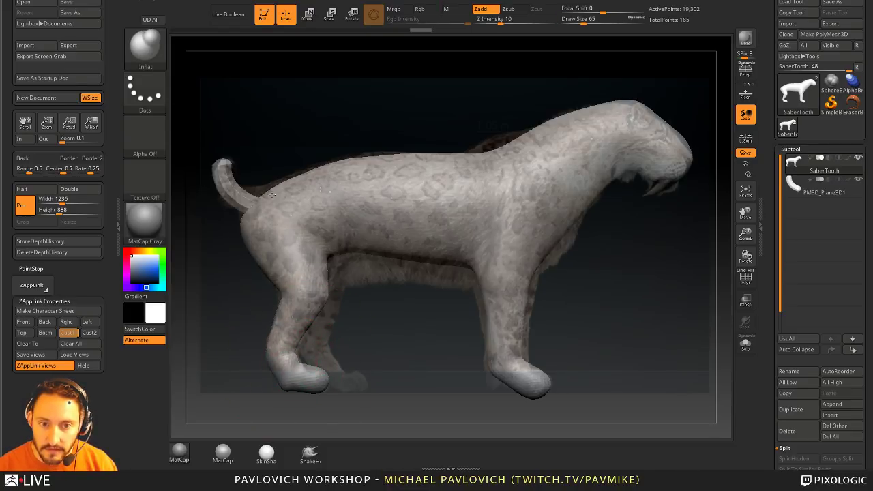
- Try Inflat and Clay strokes along the side of the body, and undo them
mouse_move(385, 213)
left_mouse_down()
mouse_move(415, 205)
mouse_move(479, 245)
mouse_move(528, 200)
mouse_move(321, 198)
mouse_move(478, 219)
mouse_move(488, 191)
left_mouse_up()
key("ctrl+z")
key("b")
key("c")
key("l")
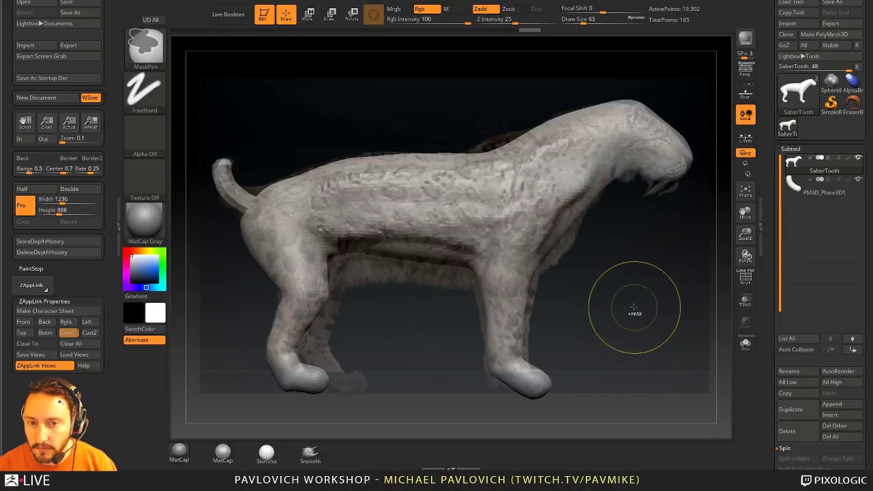
key("ctrl+z")
key("s")
left_click(622, 295)
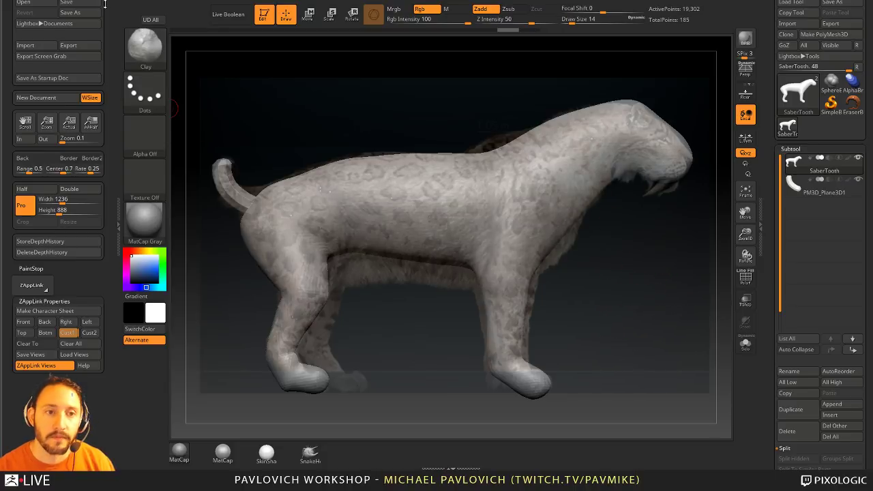
- Dock the Brush palette in the side tray and expand its Samples settings
left_click(19, 0)
mouse_move(156, 1)
left_click_drag(151, 2, 86, 111)
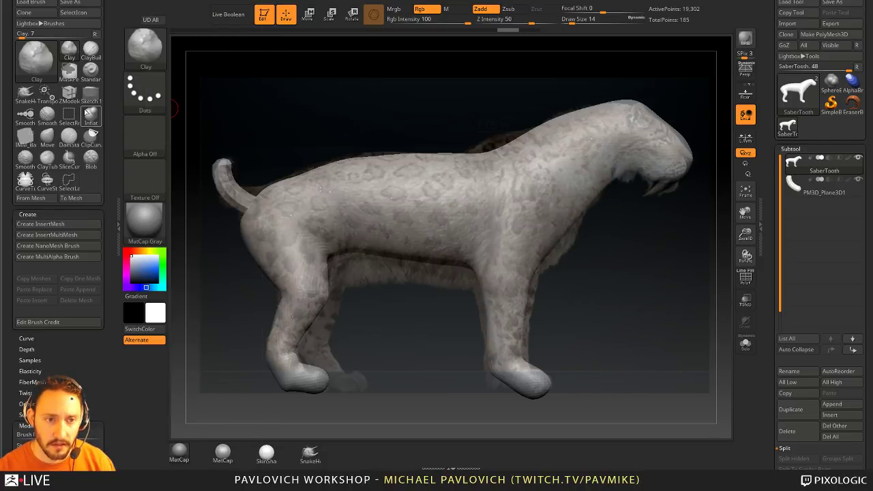
left_click_drag(73, 349, 68, 314)
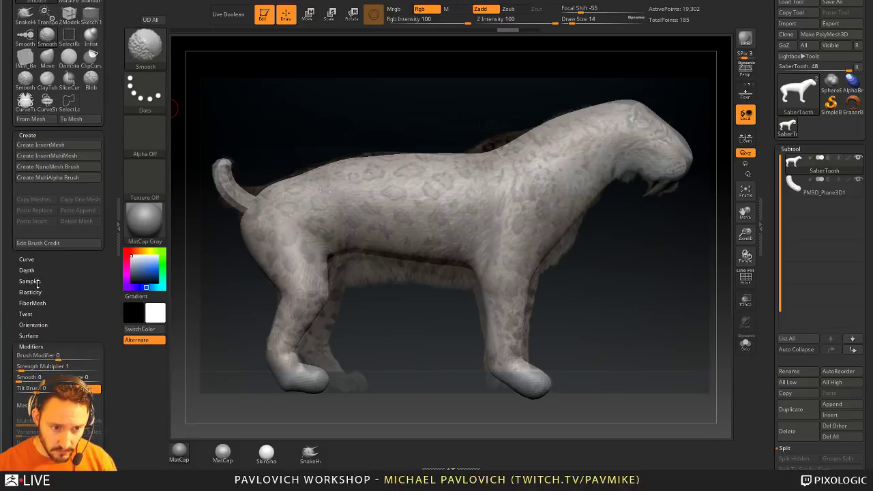
left_click(43, 282)
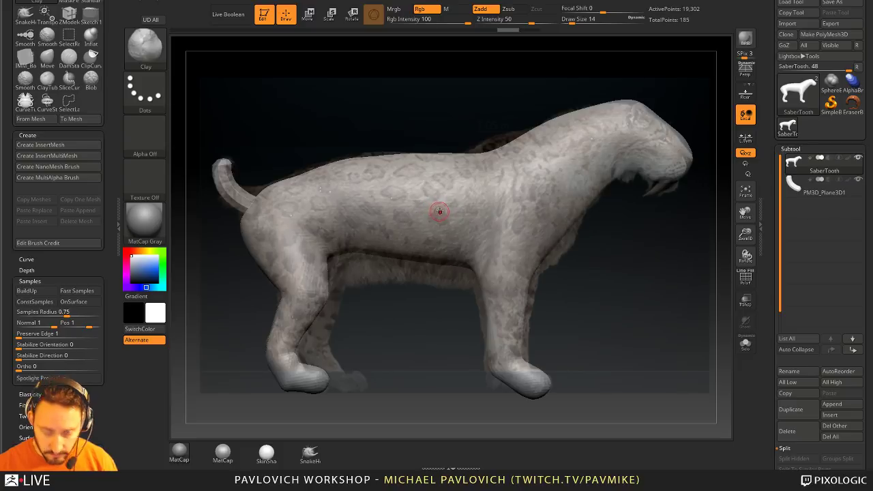
- Swell the neck and shoulder hump out to the reference mane with the Inflat brush at draw size 124
key("b")
key("i")
key("n")
key("s")
left_click_drag(522, 262, 543, 262)
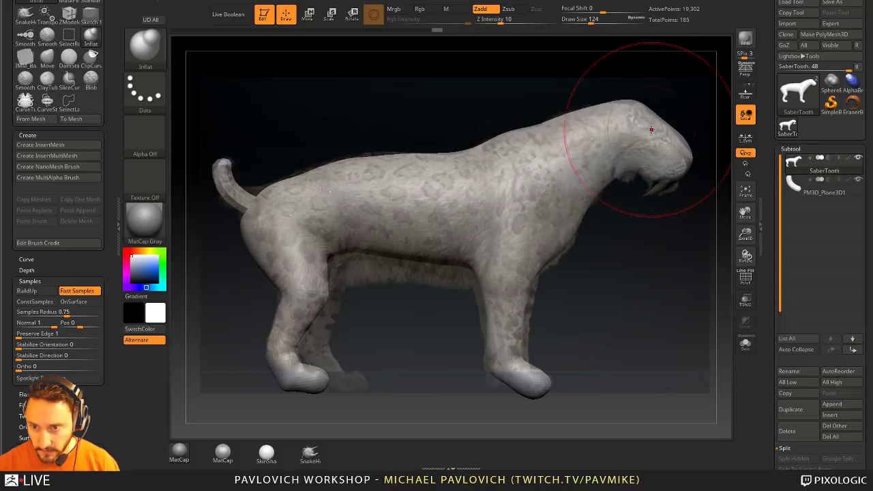
- Adjust the head outline with the Move brush at draw size 90, and pull the muzzle tip forward with the MoveAccu brush at size 41
key("s")
key("b")
key("m")
key("v")
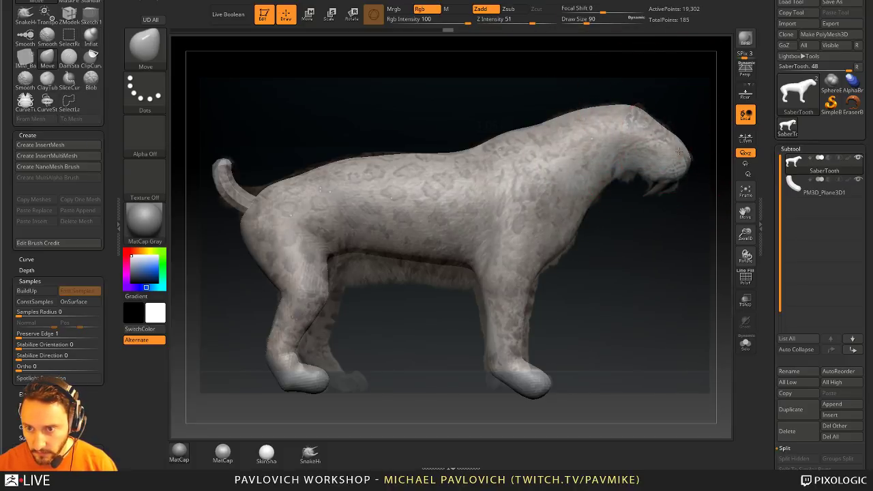
key("bracketleft")
key("b")
key("m")
key("a")
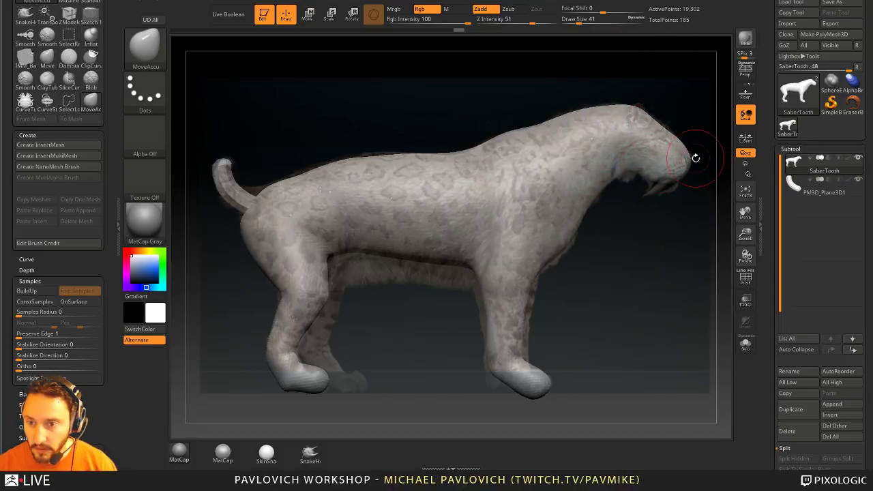
left_click_drag(691, 157, 696, 163)
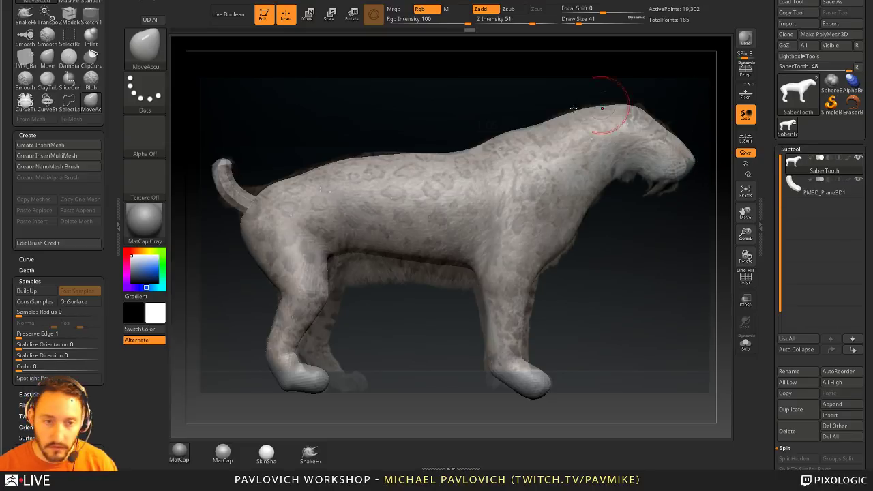
- Try pulling up the middle of the back with the Move brush at draw size 108, and undo the bump
key("w")
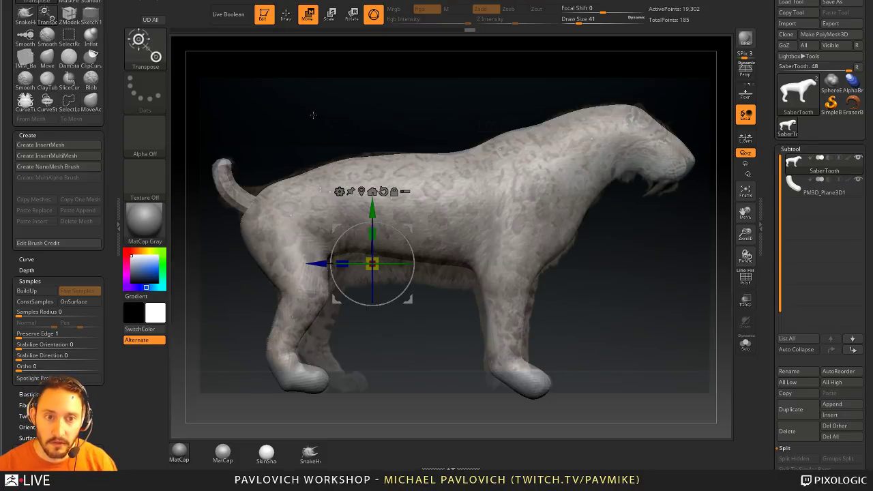
key("q")
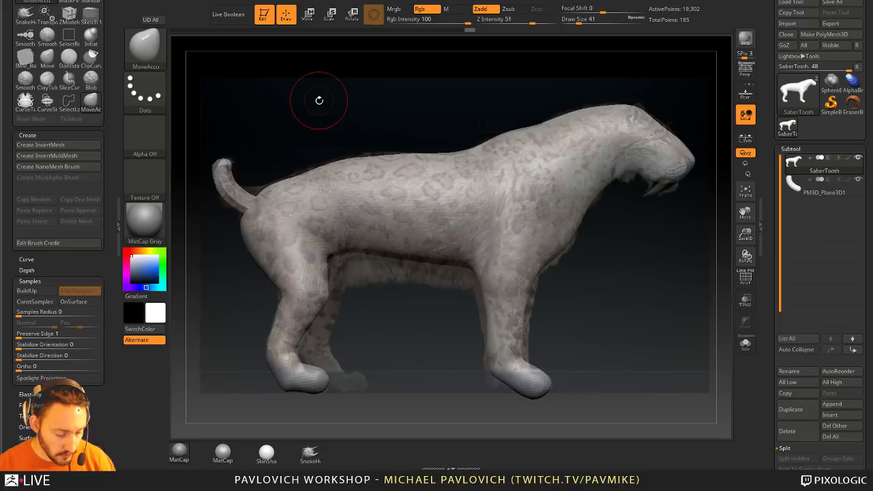
key("bracketright")
key("bracketright")
key("bracketright")
key("bracketright")
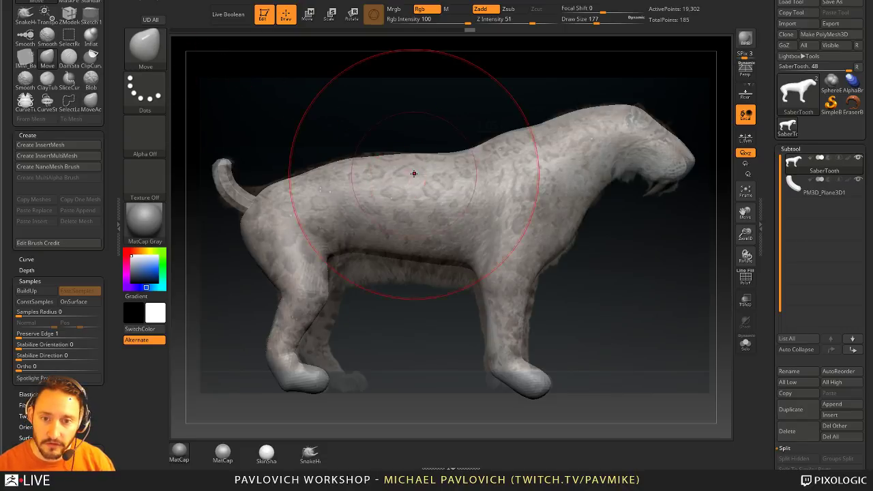
key("bracketleft")
key("bracketleft")
mouse_move(416, 160)
left_mouse_down()
mouse_move(380, 114)
mouse_move(416, 139)
mouse_move(419, 155)
left_mouse_up()
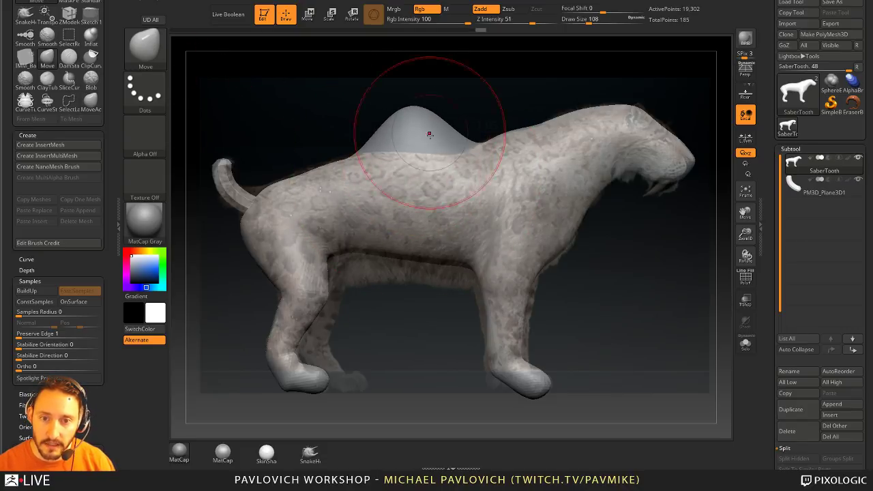
key("ctrl+z")
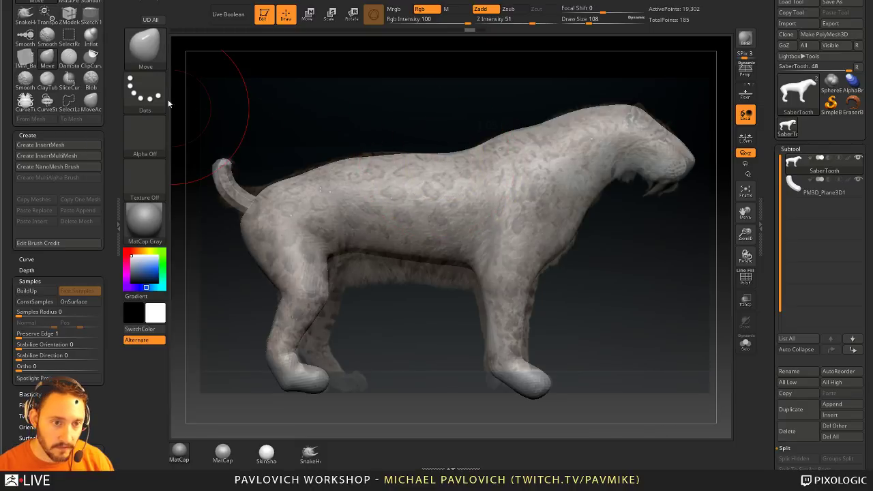
- Try AccuCurve with the Move brush at draw size 49 on the middle of the back, undo the spike and turn AccuCurve off
left_click(26, 260)
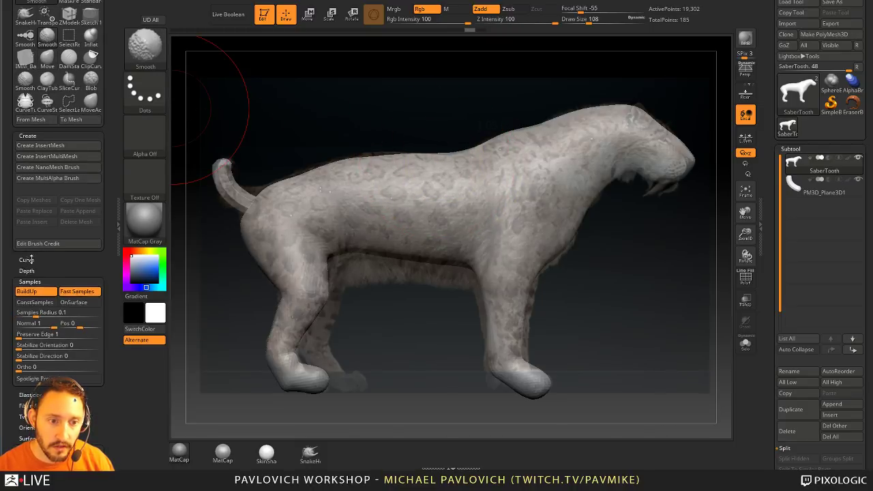
left_click(30, 280)
mouse_move(404, 150)
left_mouse_down()
mouse_move(372, 119)
mouse_move(407, 90)
left_mouse_up()
key("ctrl+z")
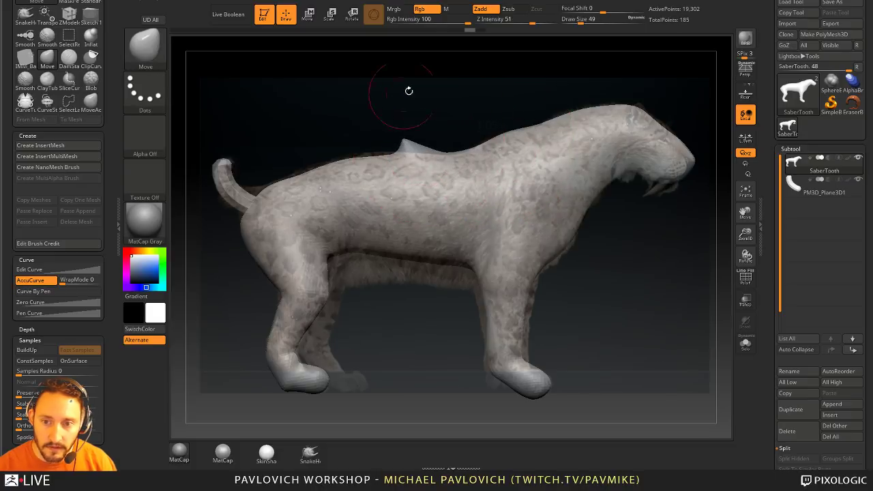
key("ctrl+z")
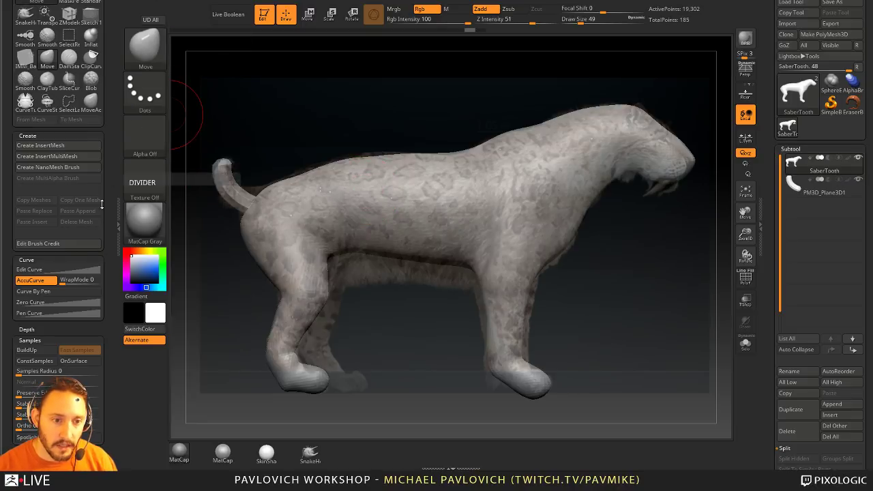
left_click(48, 291)
left_click(48, 292)
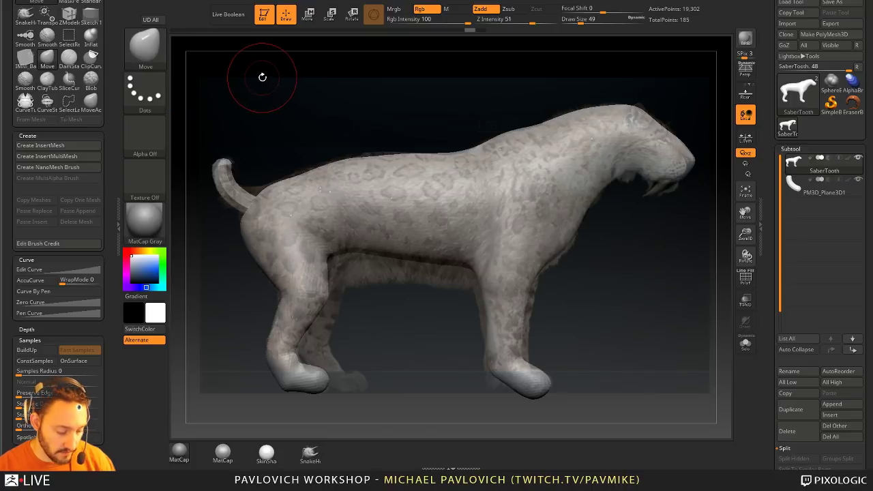
key("alt+shift+w")
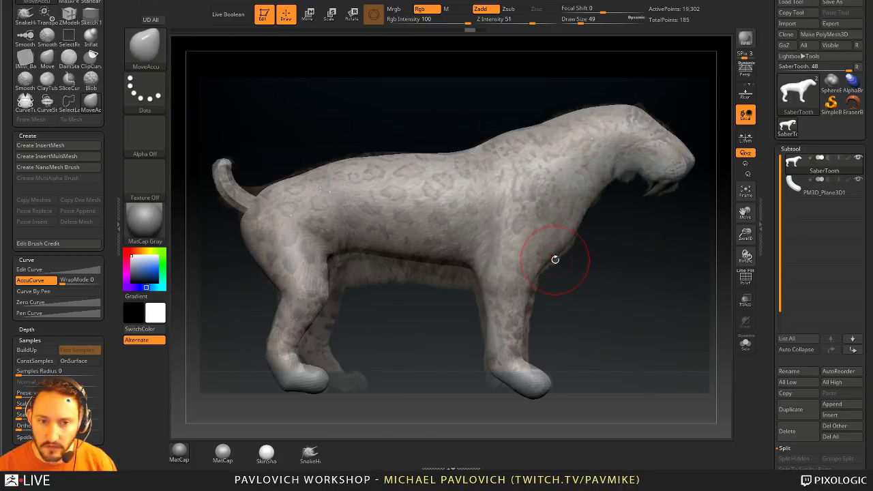
- Push the rump at the tail base and the rear belly line onto the reference outline with the Move brush
key("s")
left_click(242, 196)
key("b")
key("m")
key("v")
left_click_drag(260, 196, 264, 195)
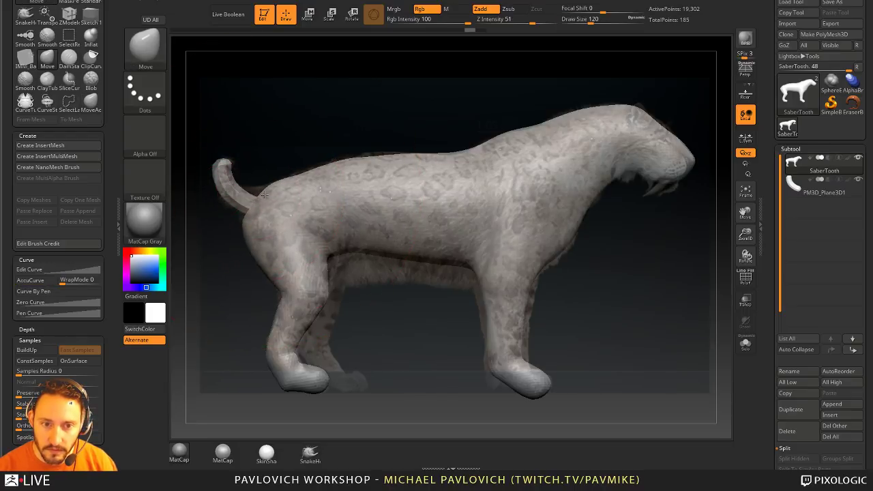
key("s")
left_click_drag(347, 254, 341, 273)
key("s")
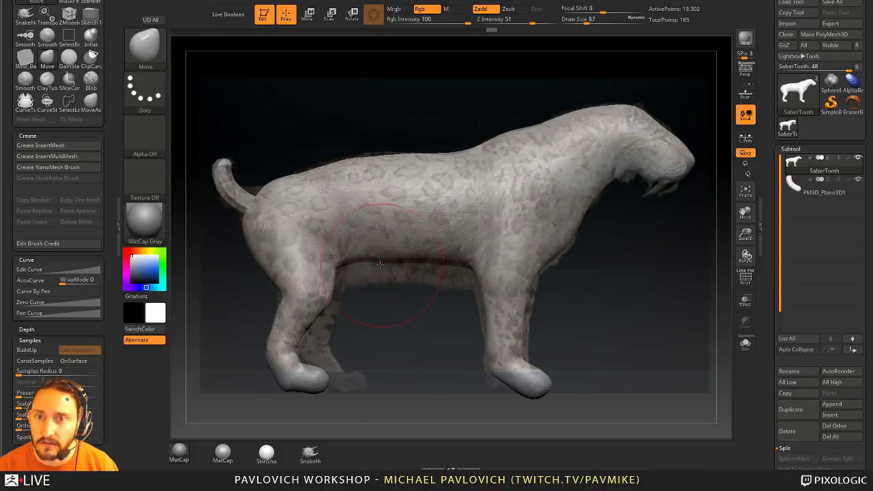
- Pull the belly line down onto the reference with the Move brush at draw size 124, and nudge the chest outline
key("s")
mouse_move(438, 266)
left_mouse_down()
mouse_move(427, 266)
mouse_move(443, 276)
left_mouse_up()
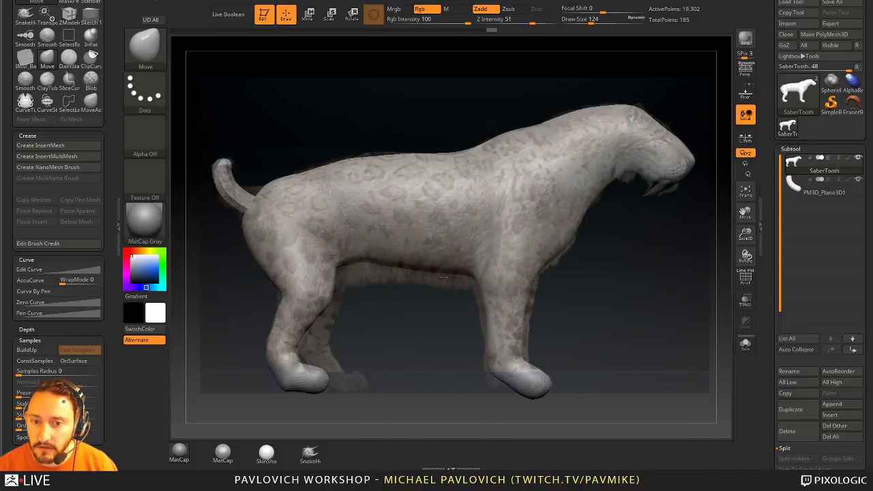
key("s")
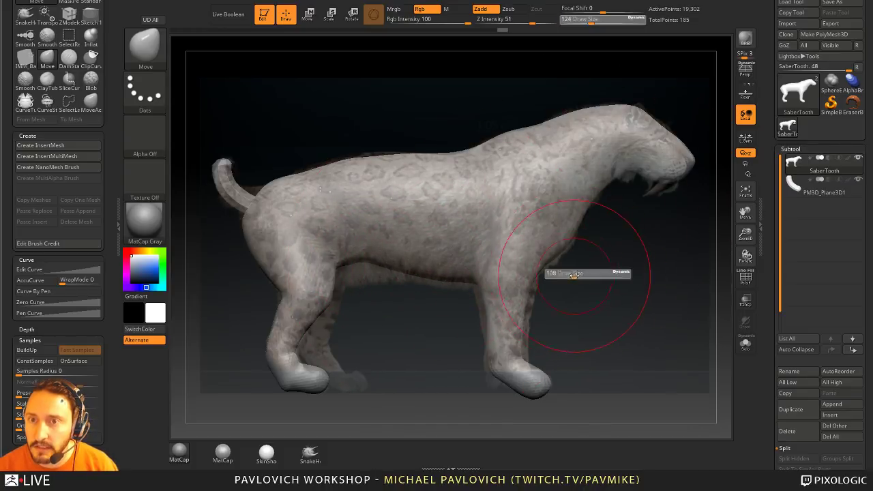
mouse_move(574, 275)
left_mouse_down()
mouse_move(586, 271)
mouse_move(561, 239)
left_mouse_up()
- Refine the throat and jaw outline against the reference with the Move brush at draw sizes 31 and 33
key("s")
mouse_move(590, 214)
left_mouse_down()
mouse_move(582, 209)
mouse_move(600, 187)
left_mouse_up()
key("s")
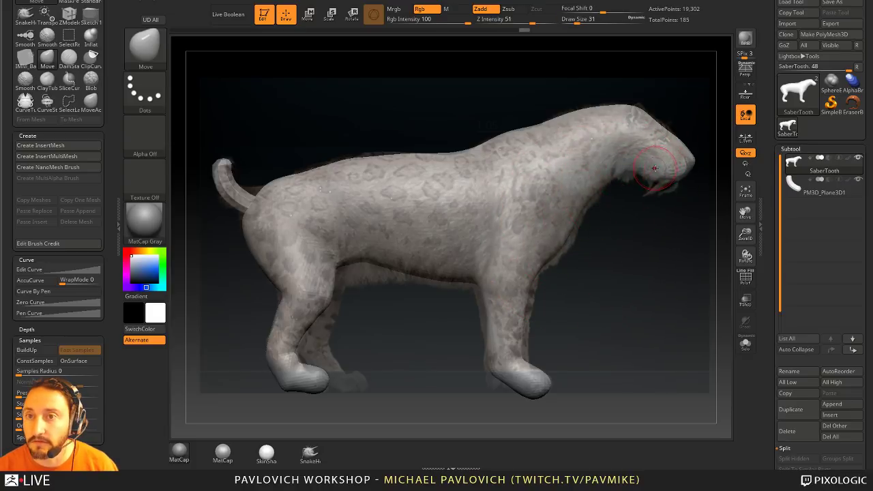
key("s")
left_click_drag(654, 169, 657, 167)
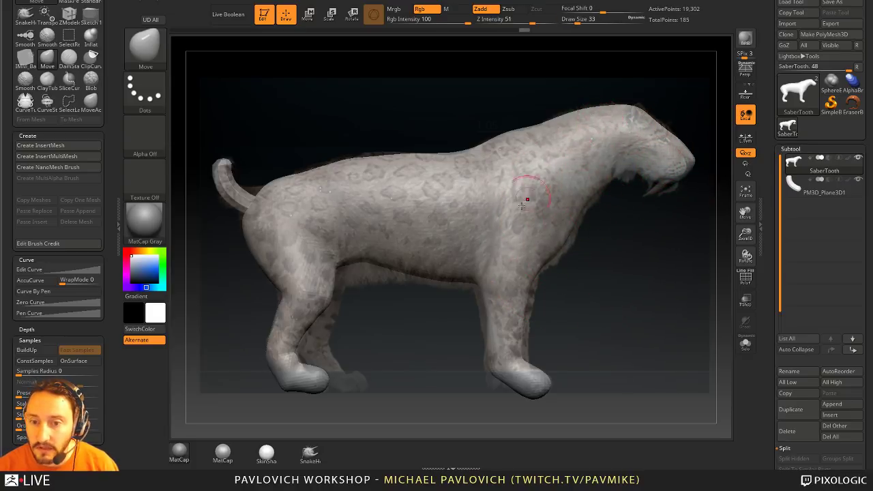
- Fit the lower hind leg to the reference with the Move brush at draw sizes 87 and 49
key("s")
left_click_drag(572, 312, 583, 312)
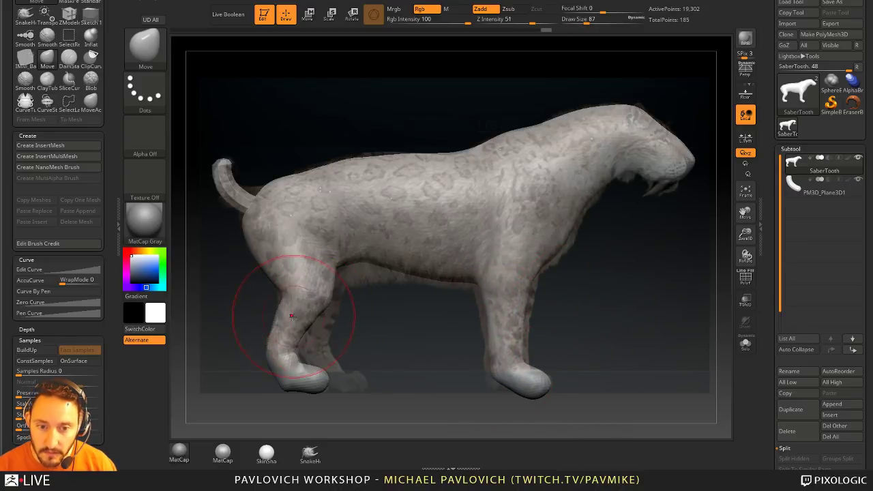
key("s")
left_click_drag(271, 324, 268, 323)
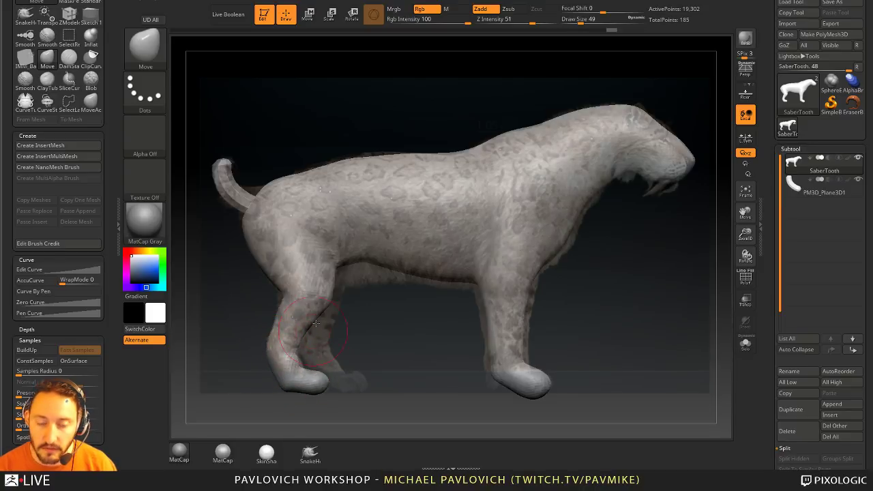
- Select the tail subtool and thicken the tail's base with the Inflat brush at draw size 77
left_click(306, 180, "alt")
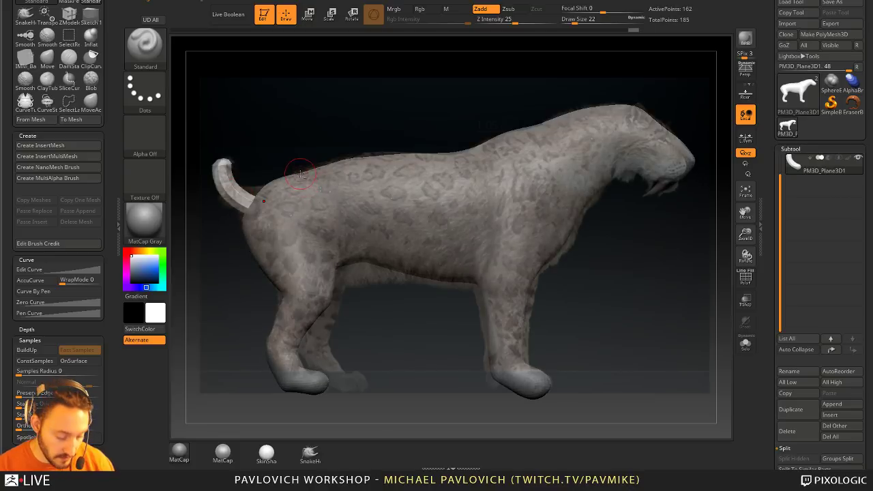
key("b")
key("i")
key("n")
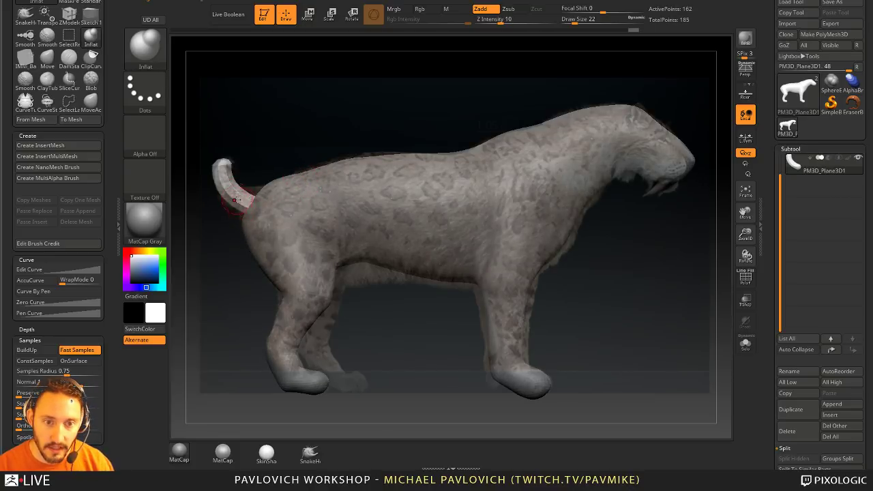
key("s")
left_click_drag(272, 171, 277, 167)
key("2")
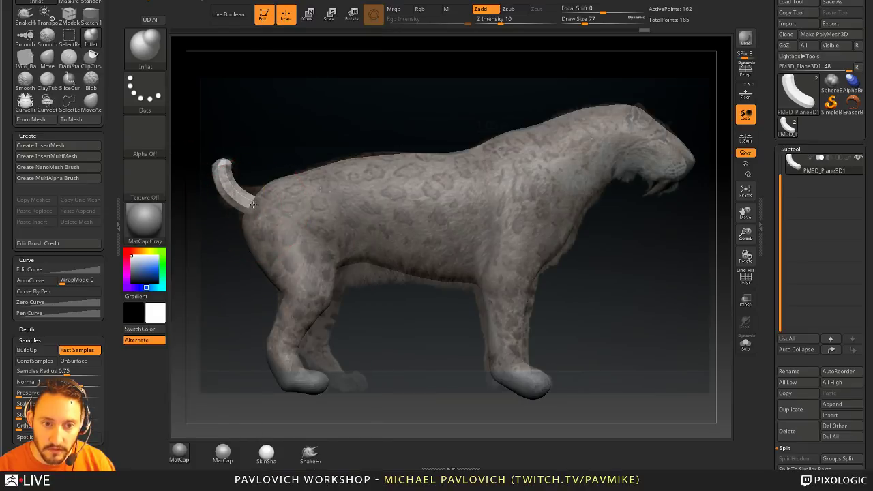
- Extend the tail's base into the rump with the Move brush at draw size 33
key("s")
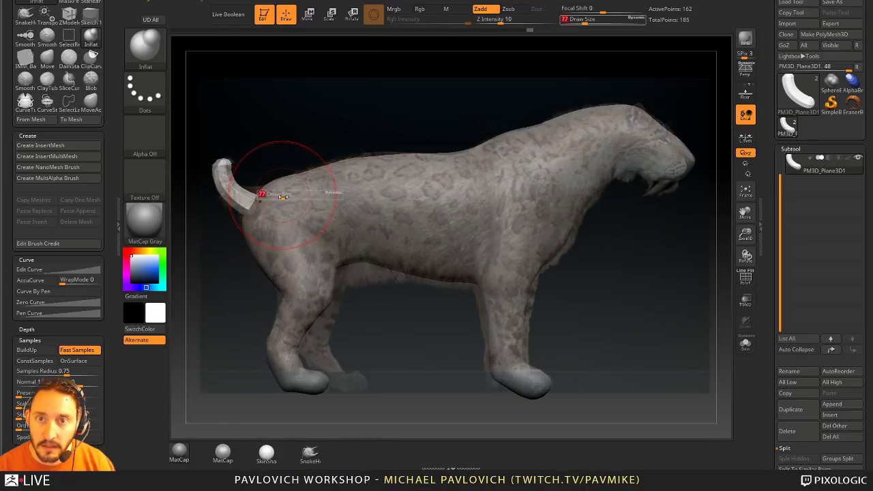
left_click_drag(279, 197, 276, 196)
key("b")
key("m")
key("v")
key("[")
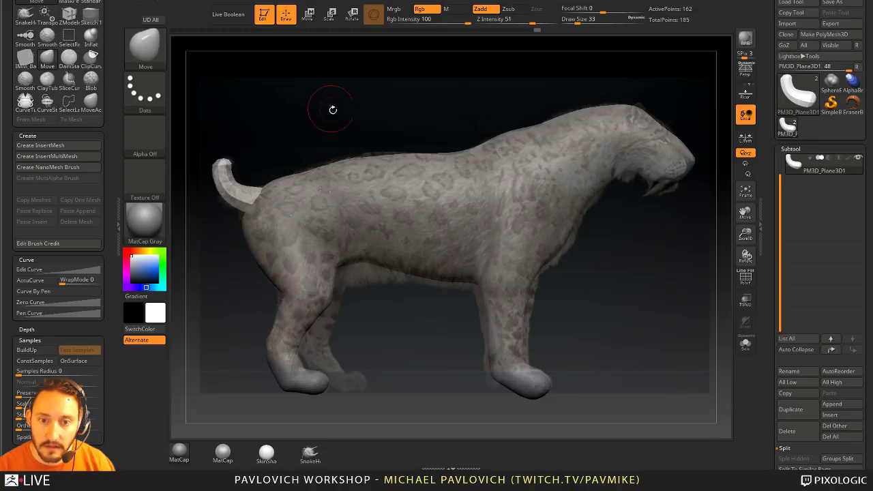
- Select the SaberTooth body subtool again and extend its lower jaw and chin down onto the reference
key("b")
key("s")
key("t")
key("[")
left_click(512, 240, "alt")
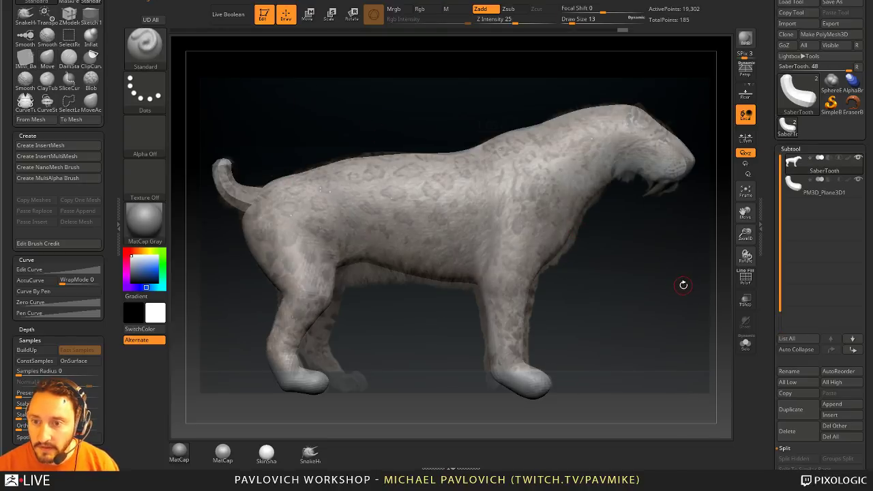
key("]")
key("]")
key("]")
key("]")
mouse_move(654, 182)
left_mouse_down()
mouse_move(661, 195)
mouse_move(683, 179)
mouse_move(680, 193)
left_mouse_up()
key("s")
key("2")
key("s")
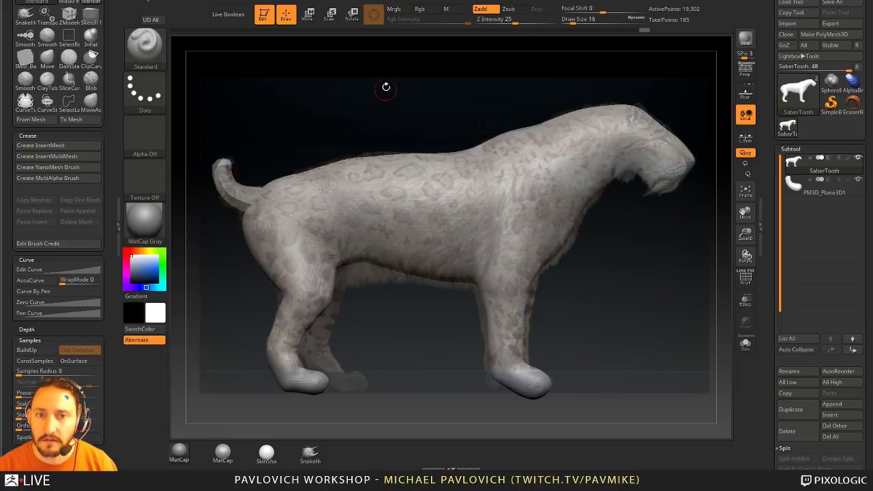
- Set the Standard brush to paint colour only, with Rgb on, Zadd off and draw size 33
left_click(427, 9)
left_click(480, 9)
key("s")
left_click_drag(451, 117, 464, 116)
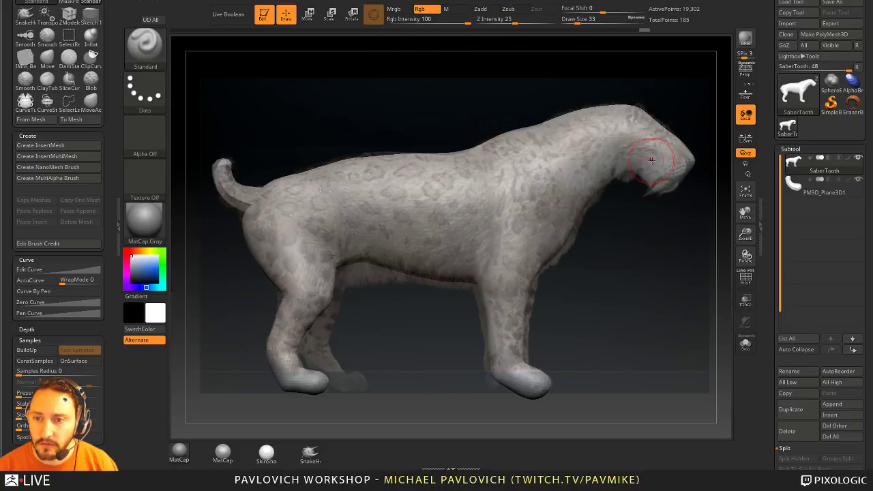
- Enable Spotlight Projection and paint the reference's spotted fur onto the head, neck, torso and front leg
mouse_move(110, 237)
left_mouse_down()
mouse_move(109, 114)
mouse_move(100, 252)
mouse_move(97, 225)
left_mouse_up()
mouse_move(576, 186)
left_mouse_down()
mouse_move(586, 143)
mouse_move(443, 177)
mouse_move(478, 211)
left_mouse_up()
key("ctrl")
key("ctrl+z")
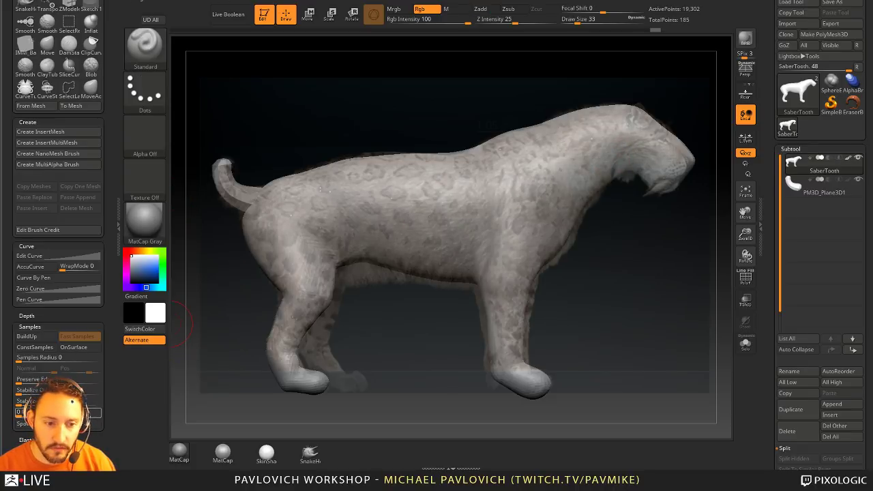
mouse_move(588, 148)
left_mouse_down()
mouse_move(655, 150)
mouse_move(685, 163)
mouse_move(647, 126)
mouse_move(559, 144)
mouse_move(627, 136)
left_mouse_up()
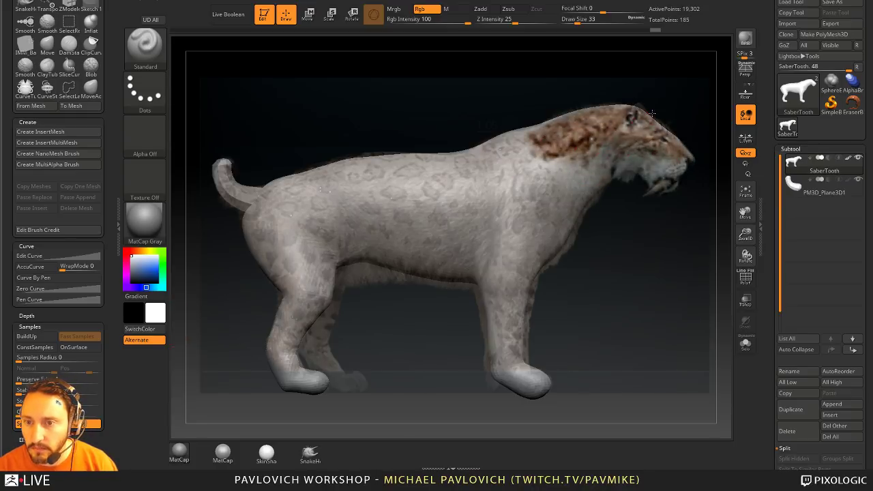
key("shift+z")
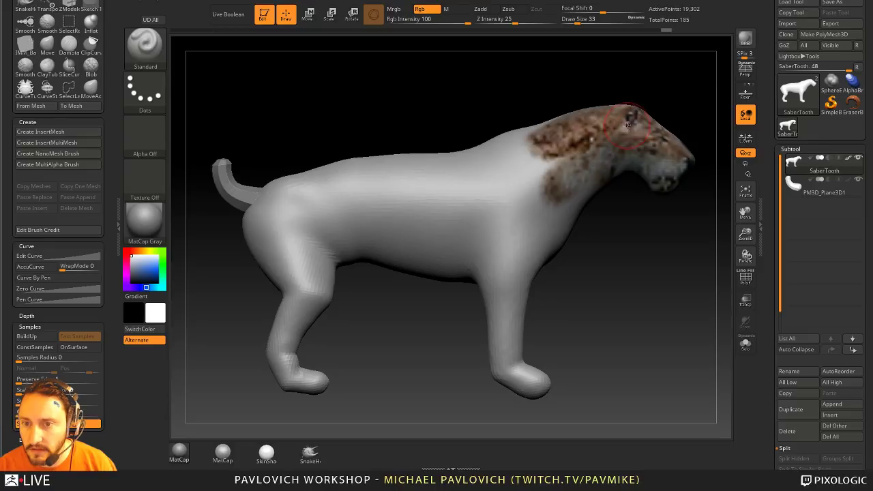
key("shift+z")
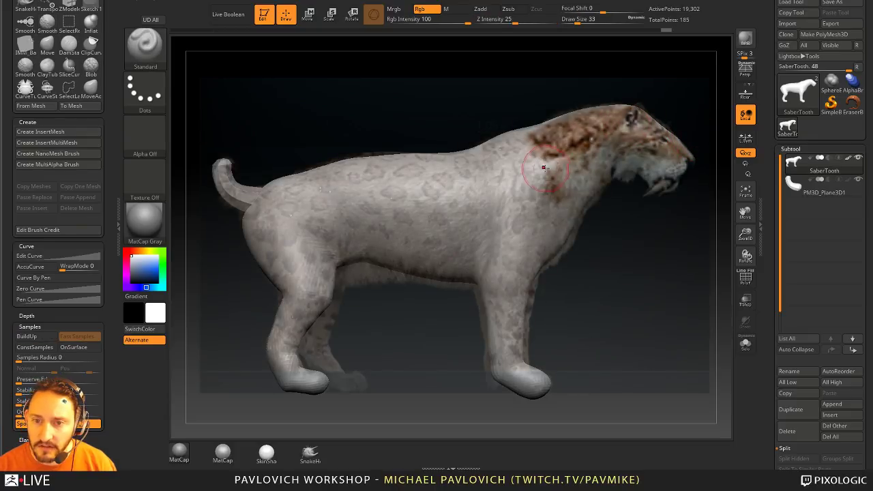
mouse_move(553, 141)
left_mouse_down()
mouse_move(559, 195)
mouse_move(471, 252)
mouse_move(508, 354)
mouse_move(478, 279)
mouse_move(464, 198)
mouse_move(457, 225)
mouse_move(338, 181)
mouse_move(269, 241)
mouse_move(382, 239)
mouse_move(437, 259)
mouse_move(367, 196)
mouse_move(514, 156)
left_mouse_up()
key("shift+z")
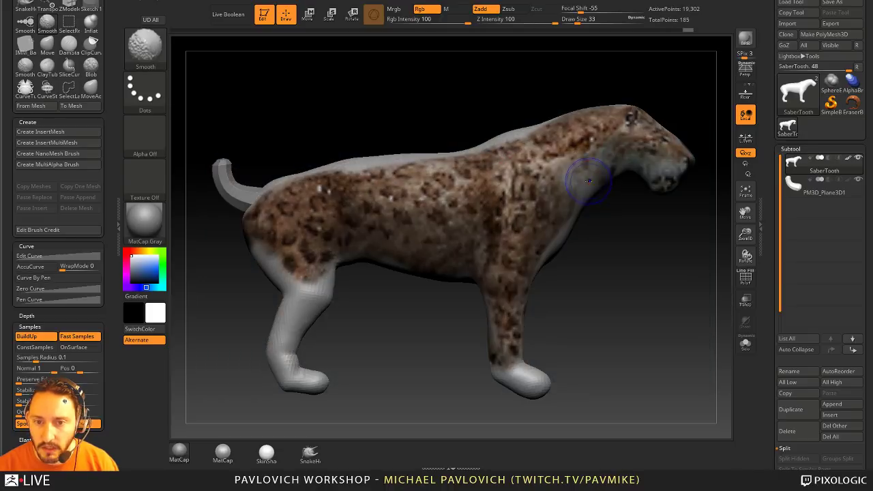
- Try painting plain white over the shoulder and flank with the reference hidden, and undo the last strokes
key("ctrl")
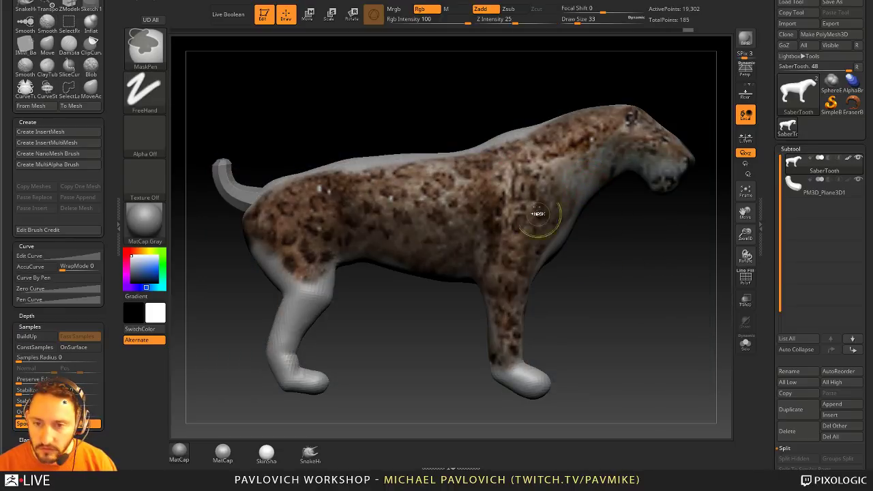
key("space")
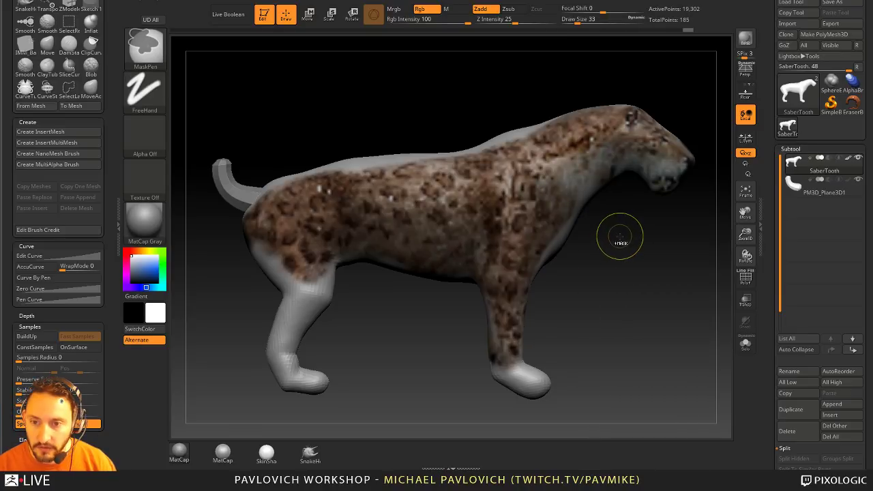
mouse_move(572, 165)
left_mouse_down()
mouse_move(558, 188)
mouse_move(450, 205)
mouse_move(340, 239)
left_mouse_up()
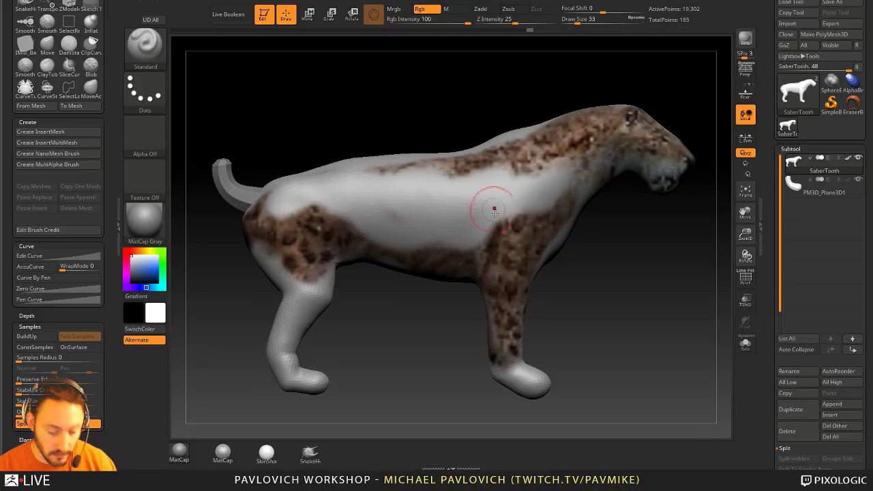
key("ctrl+z")
key("ctrl+z")
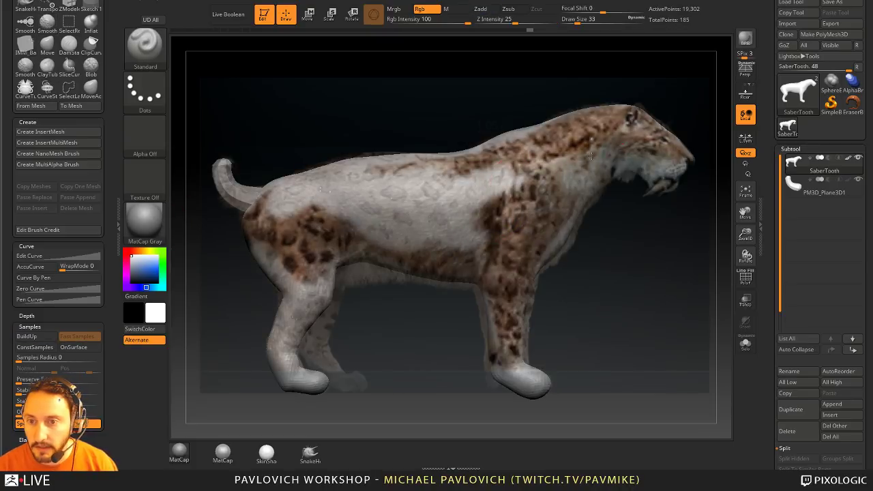
- Project the spotted fur over the white flank and back at draw size 90, and reduce the draw size to 37
key("s")
left_click_drag(590, 140, 637, 140)
mouse_move(538, 133)
left_mouse_down()
mouse_move(515, 173)
mouse_move(462, 217)
mouse_move(300, 193)
left_mouse_up()
key("s")
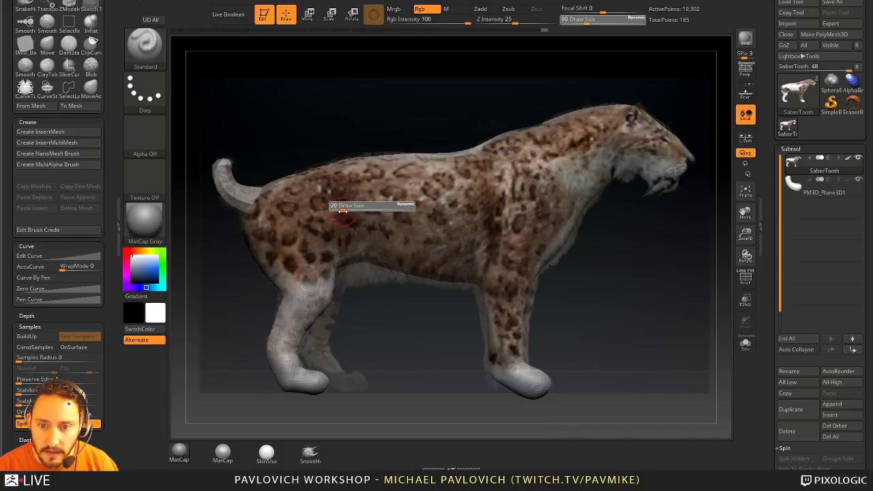
key("s")
left_click_drag(580, 232, 539, 232)
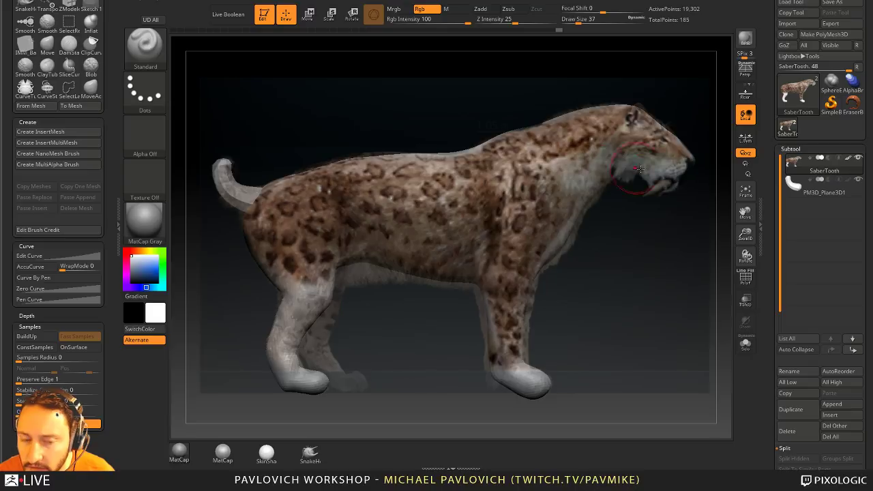
- Try altering the reference image's colours in Spotlight and project it onto the hind leg
key("shift+z")
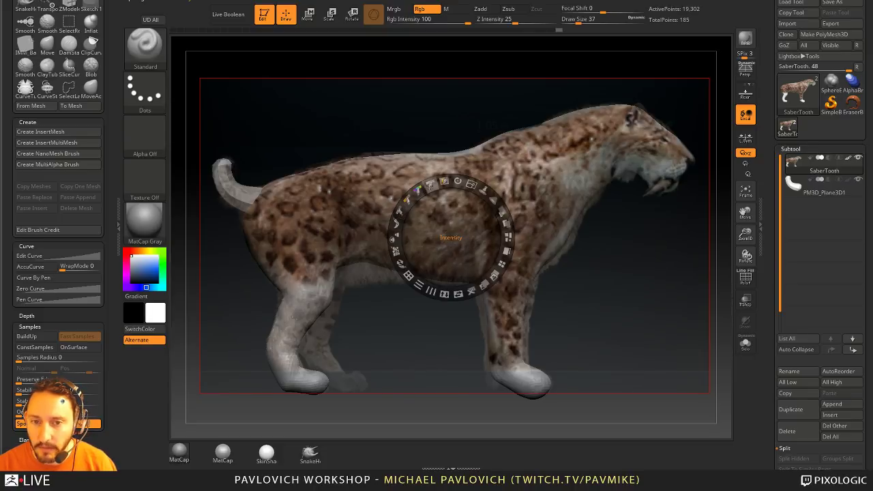
mouse_move(430, 183)
left_mouse_down()
mouse_move(432, 191)
mouse_move(409, 194)
mouse_move(404, 240)
mouse_move(423, 192)
mouse_move(456, 180)
mouse_move(423, 188)
mouse_move(427, 181)
mouse_move(433, 207)
mouse_move(444, 202)
mouse_move(414, 195)
mouse_move(427, 201)
left_mouse_up()
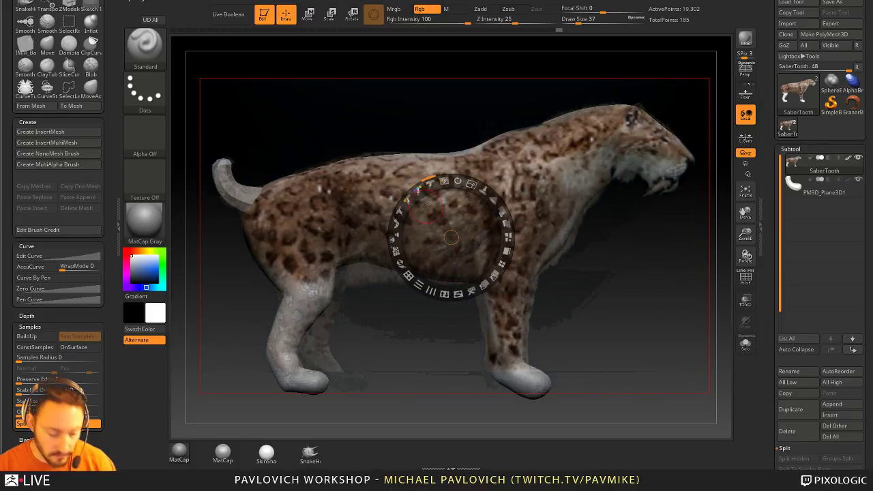
key("z")
mouse_move(302, 296)
left_mouse_down()
mouse_move(286, 334)
mouse_move(313, 308)
left_mouse_up()
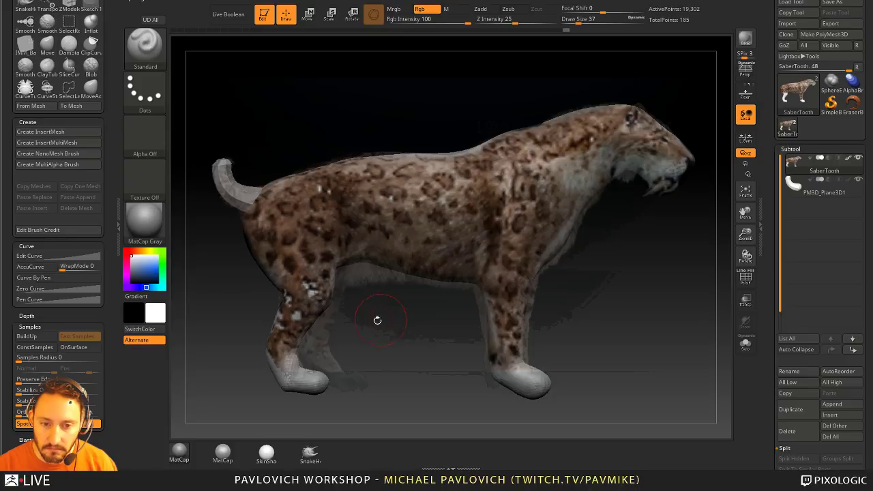
- Restore the reference image's original colours with Spotlight's Restore tool
key("z")
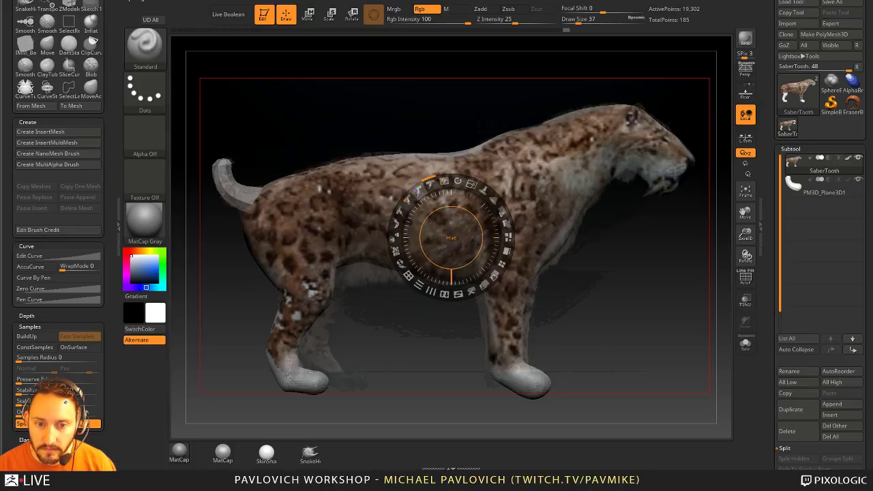
left_click_drag(431, 185, 450, 186)
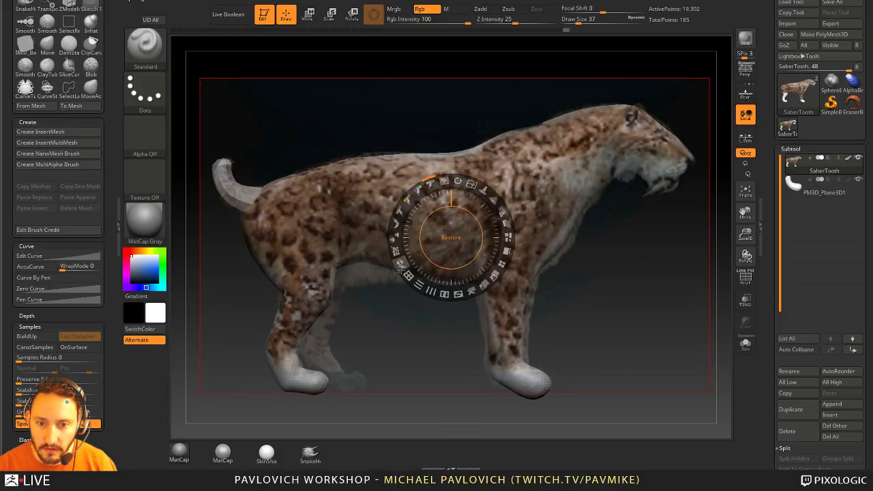
left_click(506, 230)
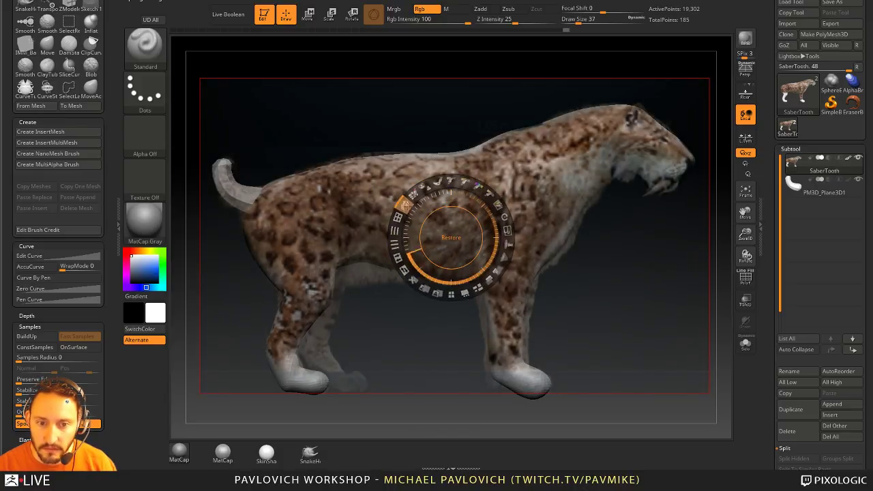
- Rescale and move the reference image in Spotlight to line it up with the cat model
mouse_move(431, 185)
left_mouse_down()
mouse_move(417, 190)
mouse_move(452, 192)
mouse_move(420, 189)
mouse_move(403, 202)
mouse_move(422, 186)
left_mouse_up()
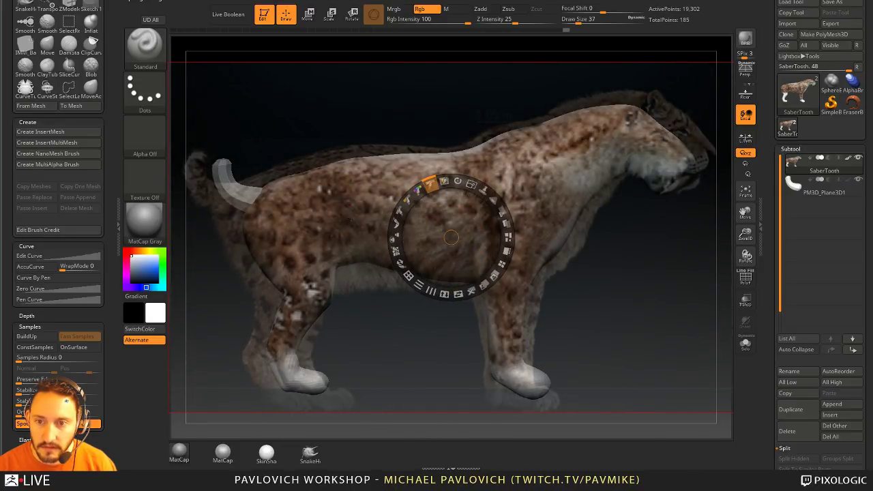
left_click_drag(442, 213, 444, 212)
left_click_drag(473, 185, 432, 184)
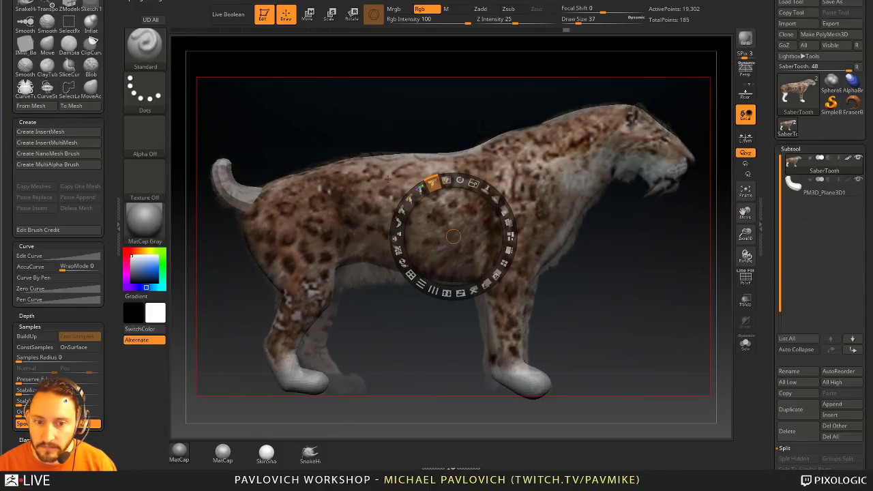
mouse_move(452, 235)
left_mouse_down()
mouse_move(444, 232)
mouse_move(454, 217)
left_mouse_up()
key("z")
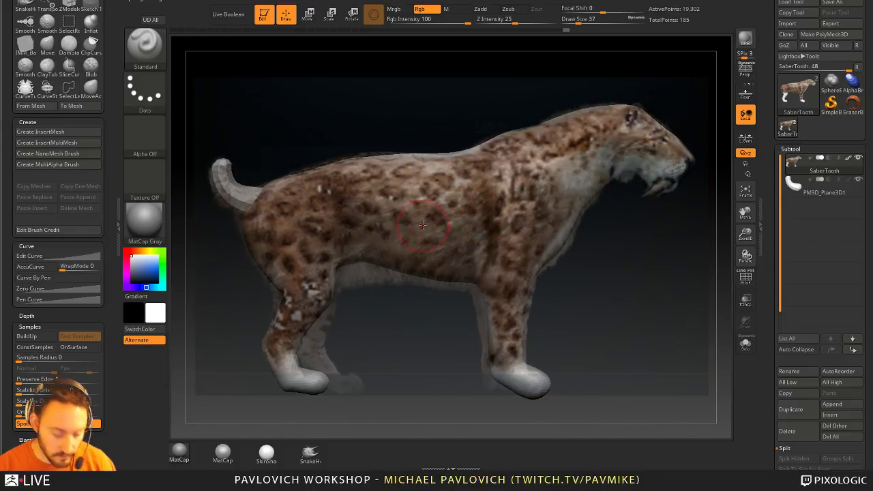
- Project the reference's spotted fur over the hind leg and lower flank at draw size 37, and hide the reference
key("z")
key("z")
mouse_move(320, 273)
left_mouse_down()
mouse_move(289, 317)
mouse_move(296, 320)
mouse_move(300, 232)
mouse_move(382, 184)
mouse_move(449, 179)
mouse_move(512, 201)
mouse_move(505, 280)
left_mouse_up()
key("shift+z")
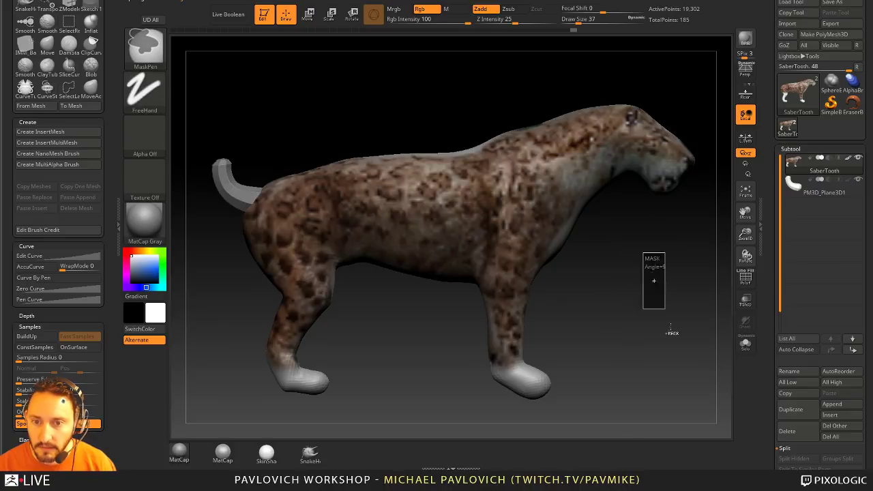
- Check the mesh wireframe under the painted fur, and turn off the SaberTooth subtool's polypaint
key("s")
left_click_drag(620, 264, 617, 264)
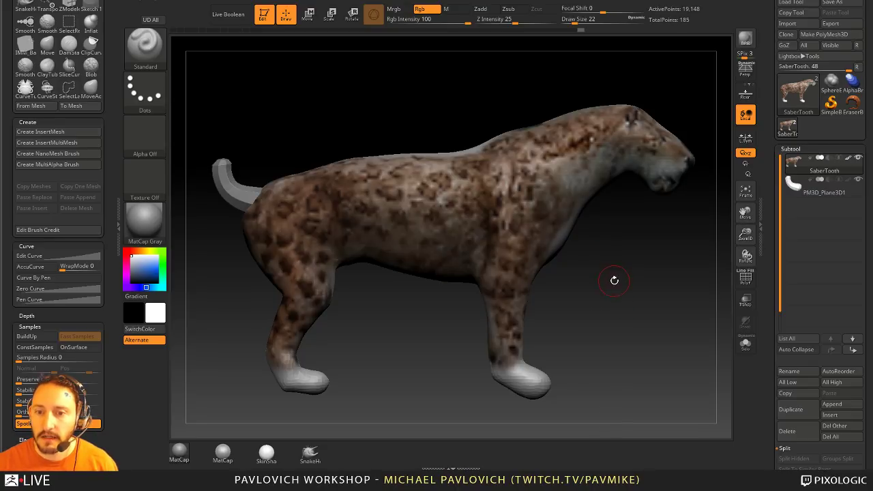
key("s")
left_click_drag(586, 265, 594, 265)
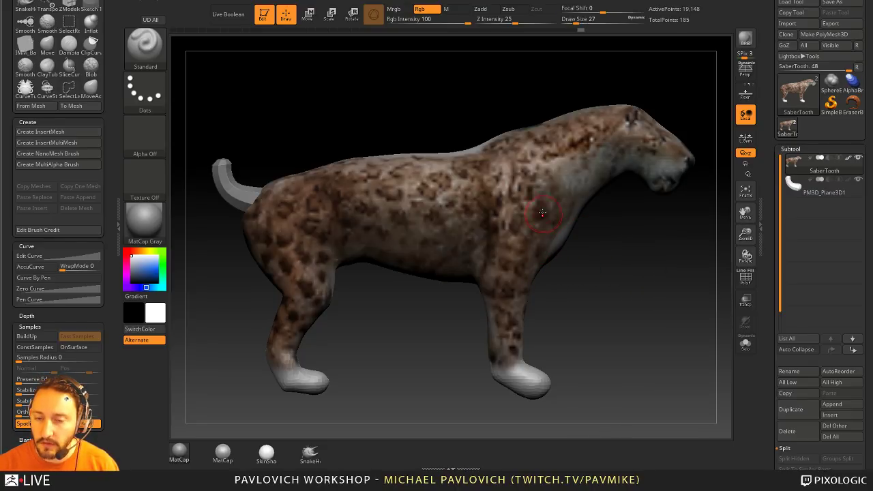
left_click(747, 280)
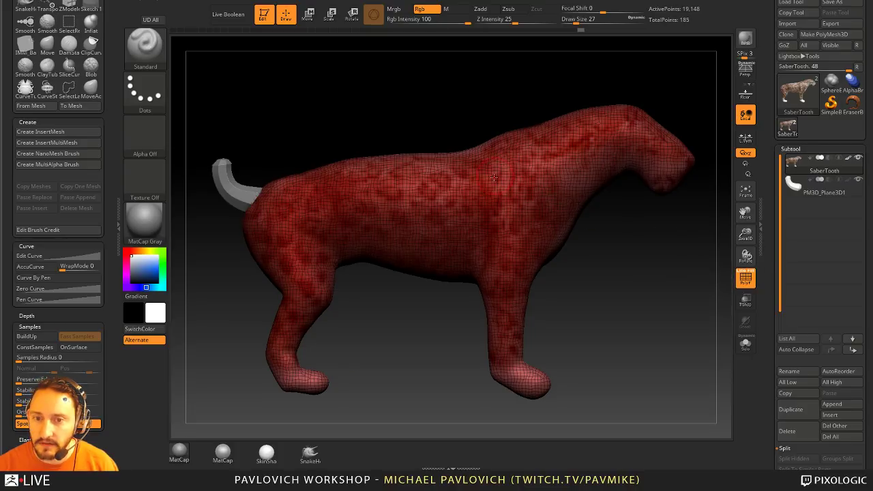
left_click(744, 281)
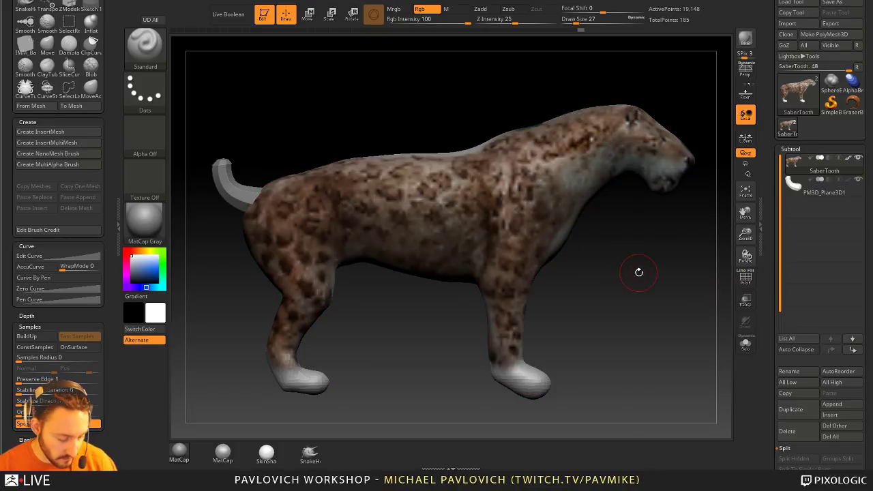
key("shift")
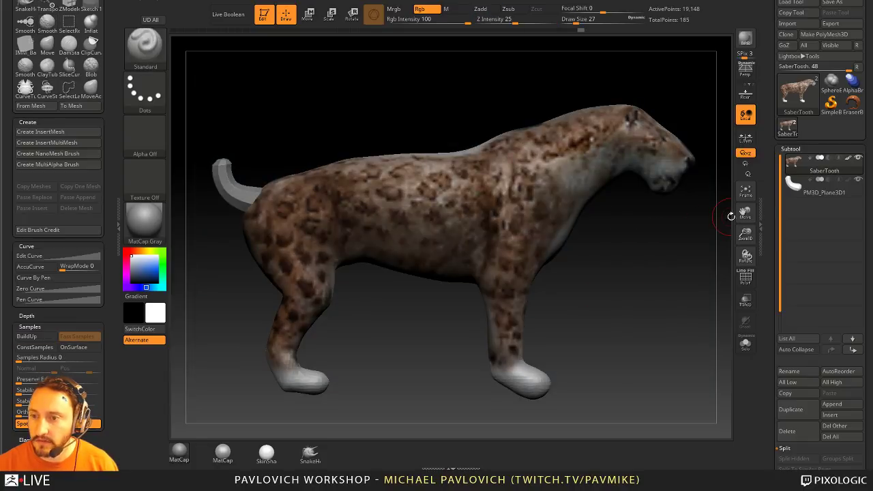
left_click(847, 158)
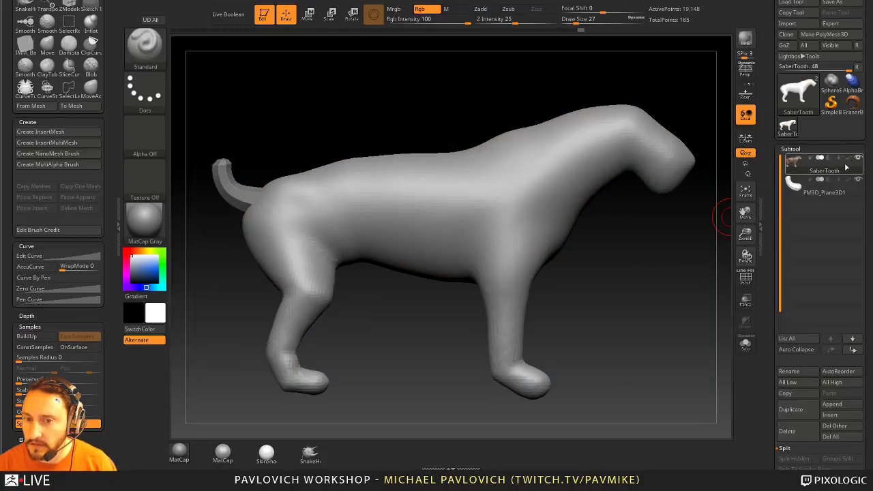
- Mask the shoulder and upper front leg by following the reference image, and hide the reference
key("s")
left_click(529, 236)
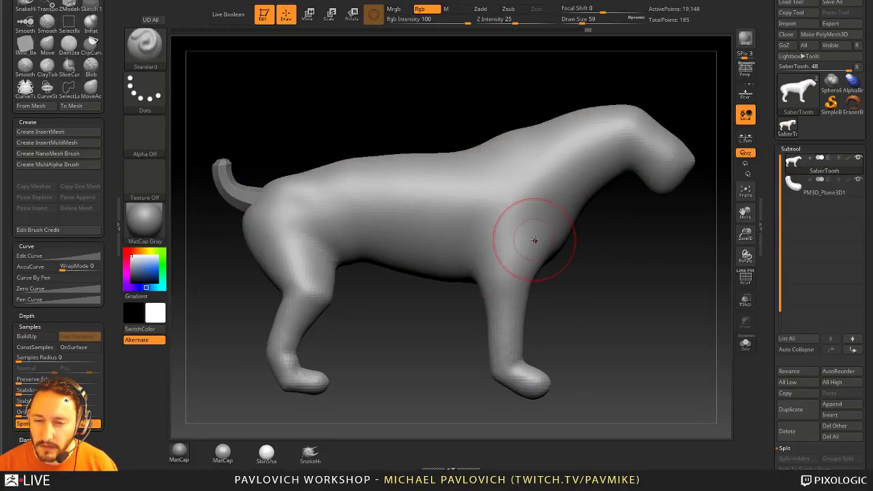
mouse_move(512, 218)
left_mouse_down("ctrl")
mouse_move(508, 252)
mouse_move(518, 238)
mouse_move(498, 199)
mouse_move(530, 192)
mouse_move(525, 197)
mouse_move(527, 185)
mouse_move(515, 266)
mouse_move(508, 247)
left_mouse_up("ctrl")
key("shift+z")
key("s")
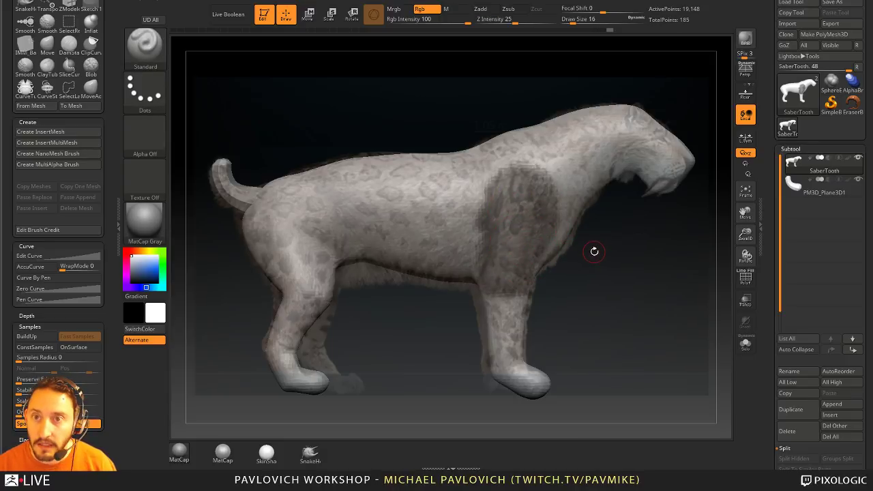
mouse_move(490, 192)
left_mouse_down("ctrl")
mouse_move(481, 180)
mouse_move(542, 163)
mouse_move(561, 201)
mouse_move(534, 270)
left_mouse_up("ctrl")
key("shift+z")
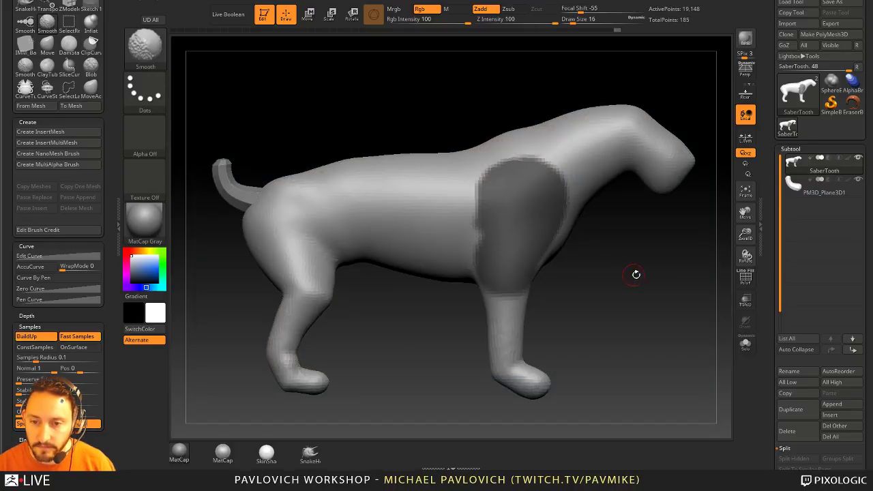
- Extend the mask down over both front legs and paws with MaskLasso
mouse_move(640, 275)
left_mouse_down()
mouse_move(619, 277)
mouse_move(563, 244)
left_mouse_up()
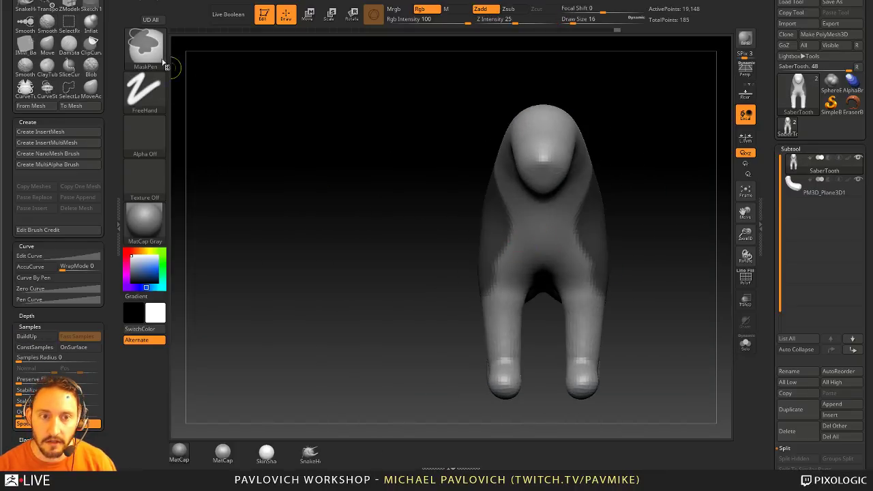
left_click(147, 48, "ctrl")
left_click(275, 95)
mouse_move(526, 318)
left_mouse_down()
mouse_move(523, 334)
mouse_move(516, 278)
mouse_move(462, 225)
mouse_move(433, 409)
mouse_move(595, 227)
mouse_move(594, 265)
left_mouse_up()
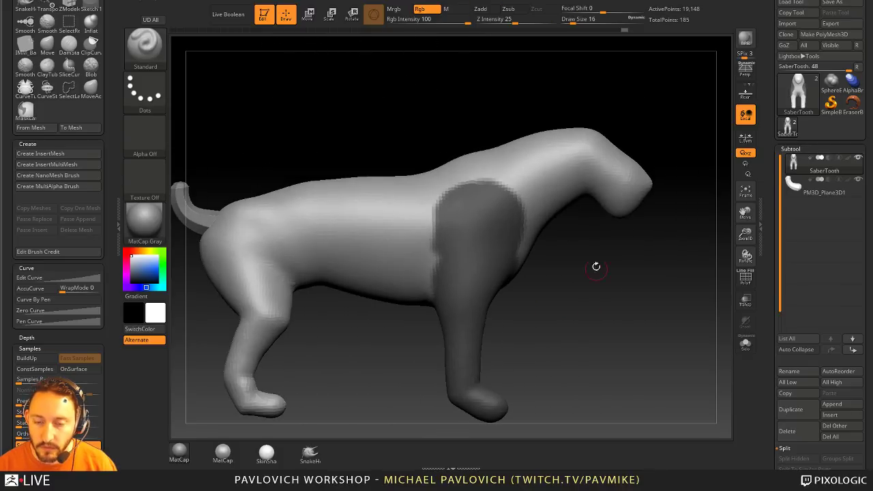
- Refine the mask around the front legs and their inner sides with MaskPen at draw size 22
key("b")
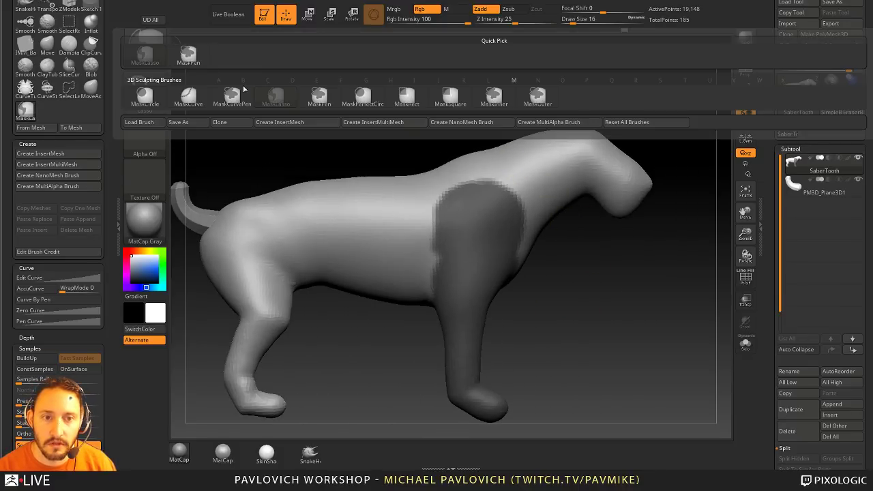
left_click(245, 90)
key("s")
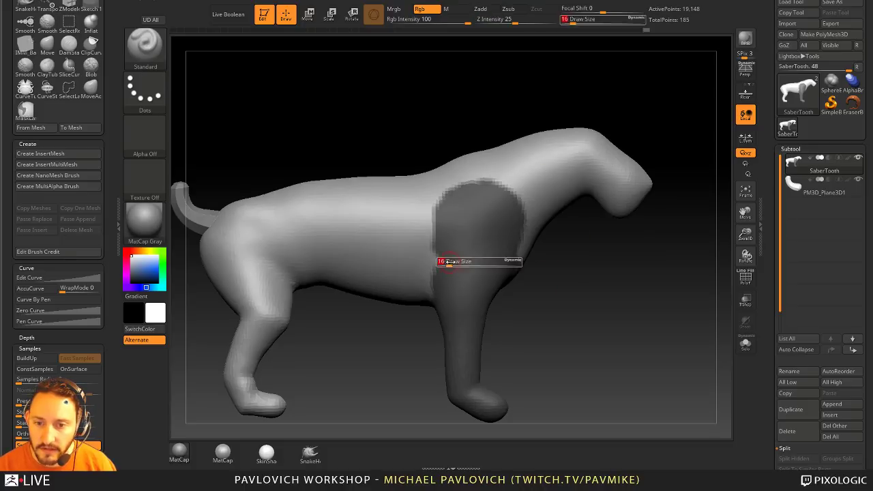
mouse_move(444, 262)
left_mouse_down()
mouse_move(455, 268)
mouse_move(454, 290)
left_mouse_up()
mouse_move(584, 295)
left_mouse_down()
mouse_move(566, 291)
mouse_move(644, 205)
mouse_move(448, 228)
mouse_move(453, 267)
left_mouse_up()
key("s")
left_click(443, 228)
left_click_drag(567, 197, 521, 126)
left_click_drag(389, 304, 402, 288)
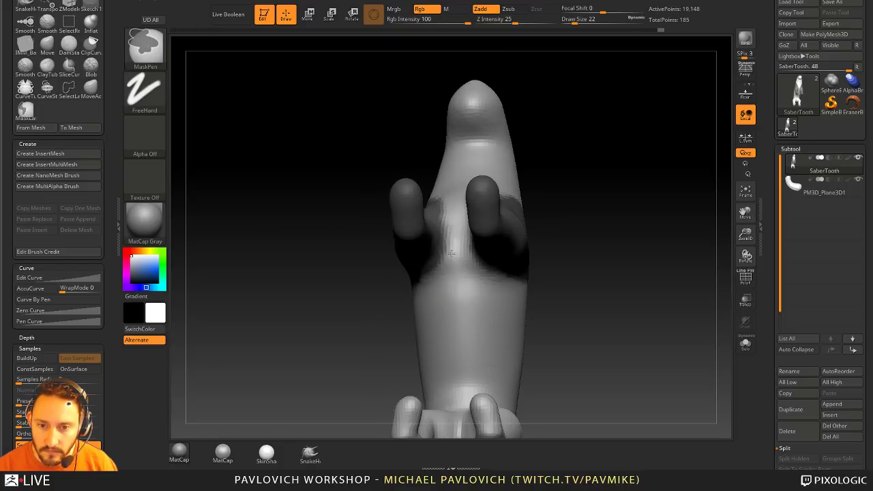
- Turn on the polyframe display and make the masked front legs and shoulders a separate polygroup
mouse_move(587, 225)
left_mouse_down()
mouse_move(677, 182)
mouse_move(700, 235)
mouse_move(664, 271)
left_mouse_up()
left_click(746, 278)
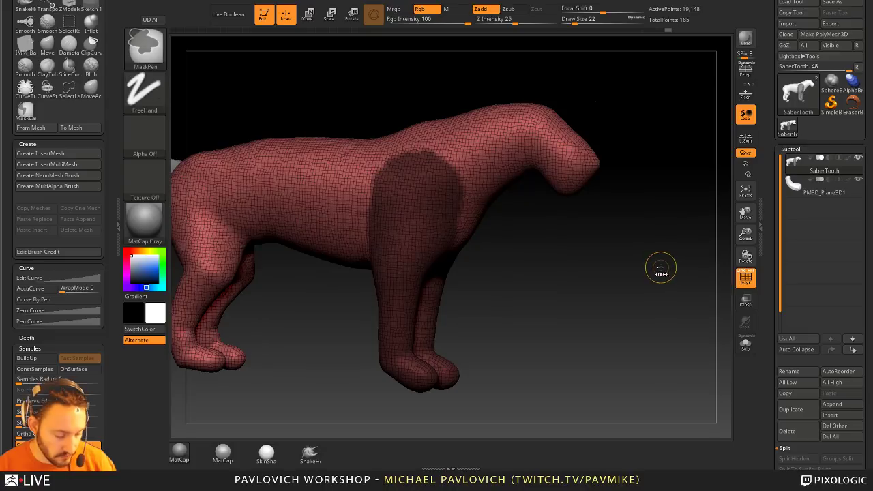
key("ctrl+w")
- Isolate the front-leg polygroup, look through the topology split options, and show the whole body again
left_click_drag(641, 239, 676, 246)
left_click(441, 259, "ctrl+shift")
key("g")
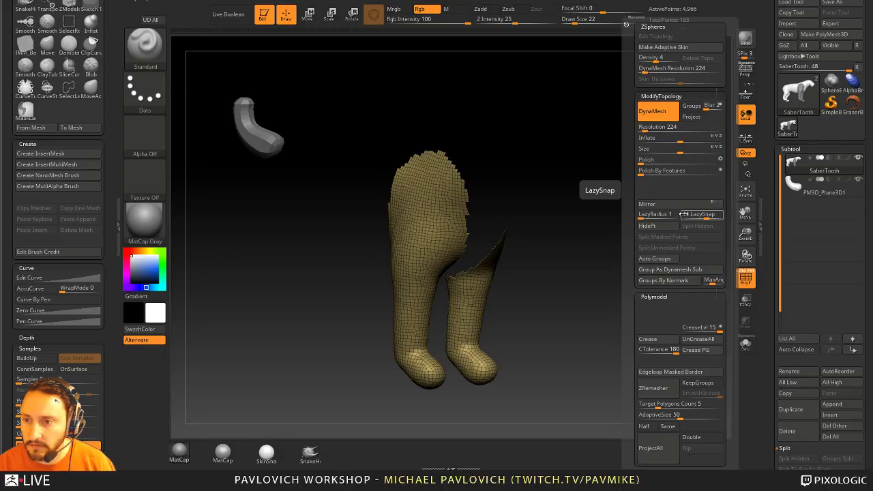
left_click(638, 253, "ctrl+shift")
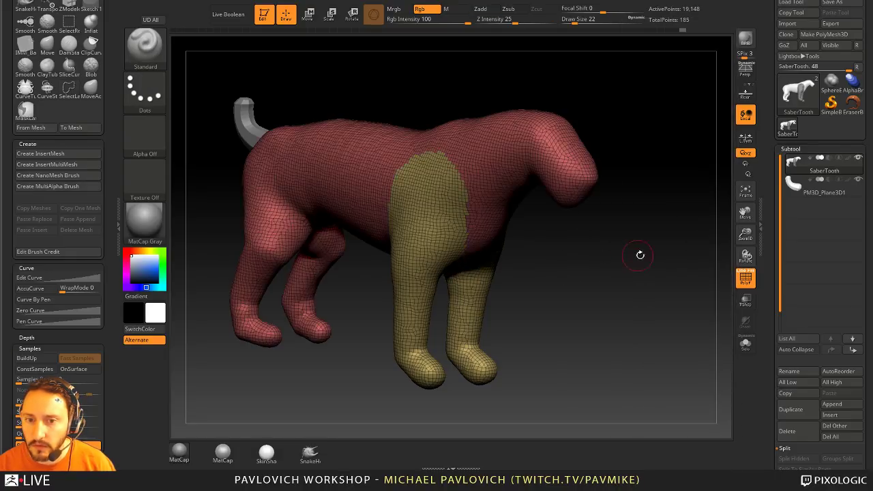
left_click_drag(639, 253, 664, 272, "alt")
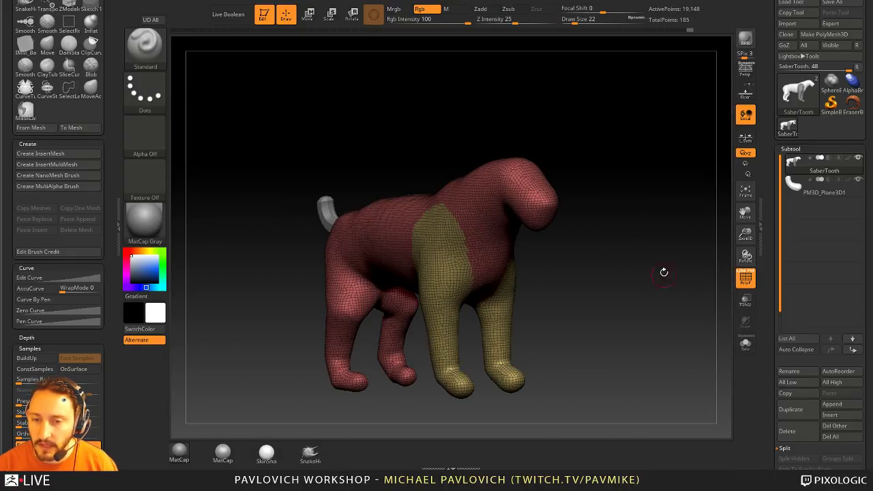
- Make an adaptive skin mesh from the SaberTooth ZSphere model
left_click_drag(778, 260, 776, 186)
scroll(778, 139, "down", 5)
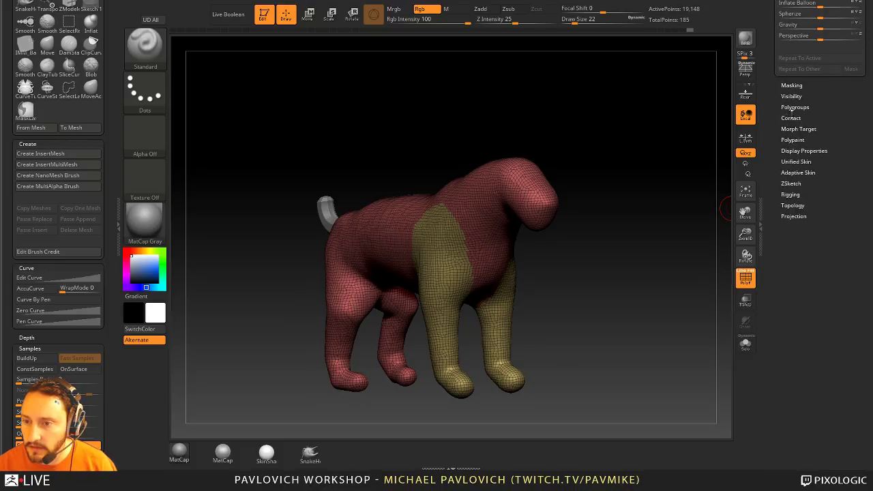
key("shift")
left_click(797, 173)
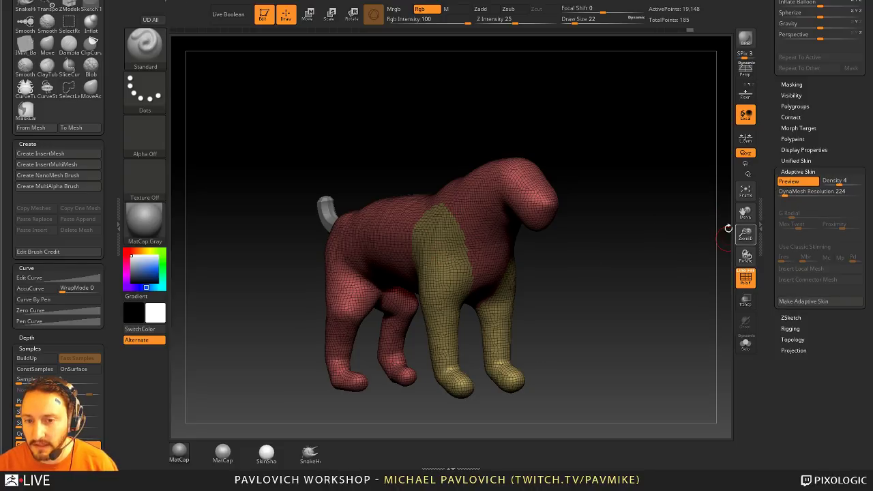
left_click_drag(767, 244, 762, 348)
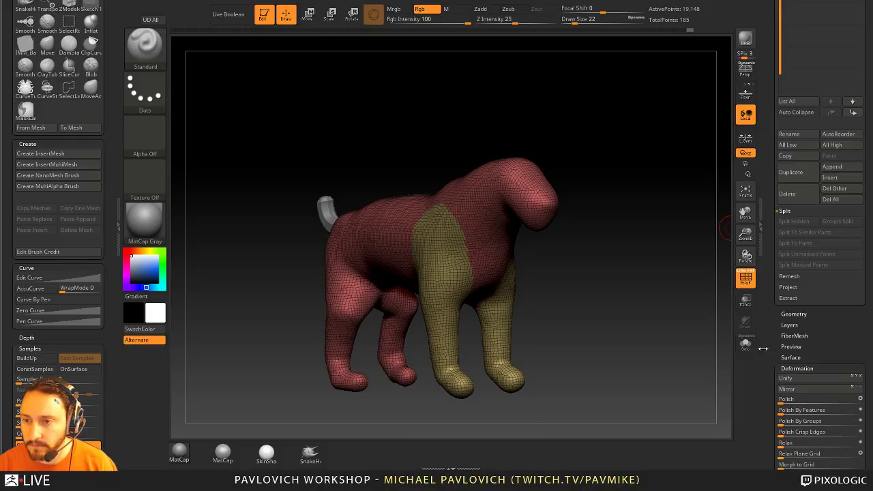
- Append the Skin_SaberTooth mesh as a subtool, and select the original SaberTooth subtool
left_click_drag(771, 161, 773, 246)
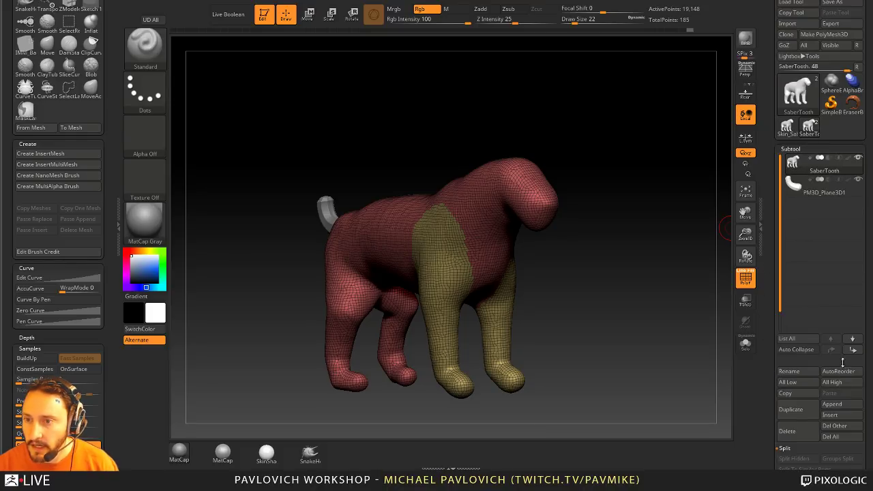
left_click(814, 413)
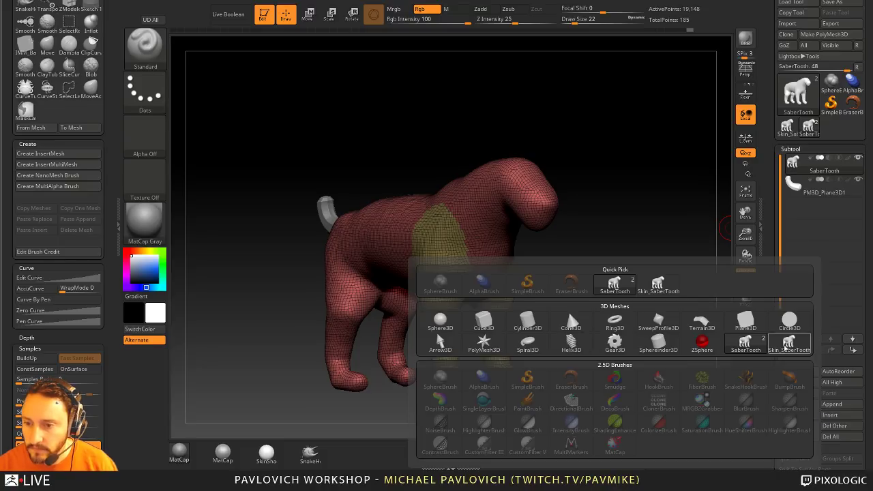
left_click(787, 344)
left_click(821, 166)
left_click_drag(622, 260, 647, 259)
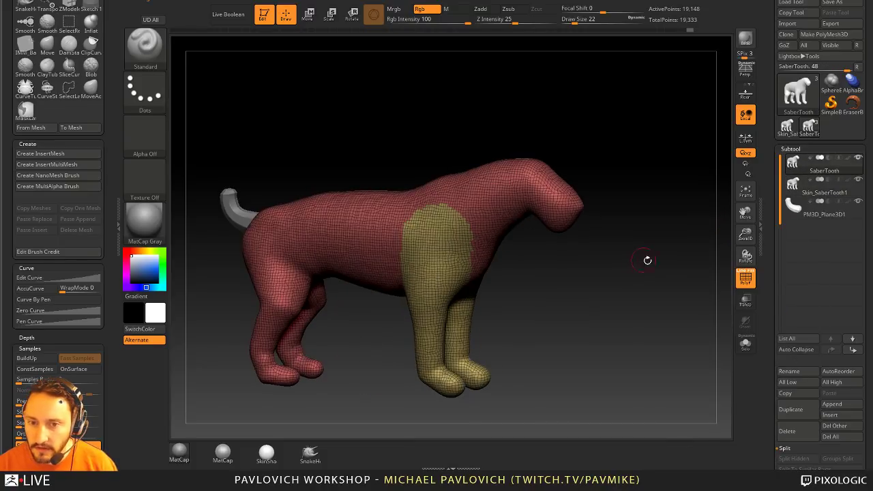
- Exit the ZSphere preview discarding changes, and delete the SaberTooth ZSphere subtool in solo view
key("a")
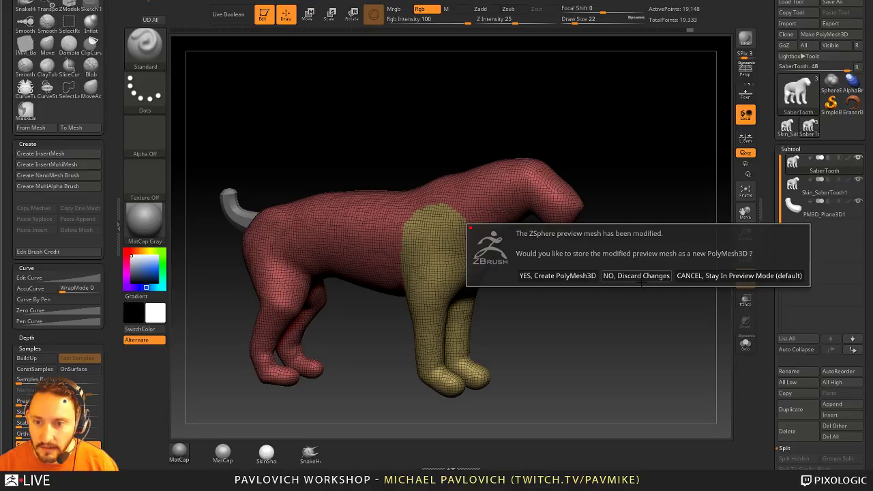
left_click(618, 276)
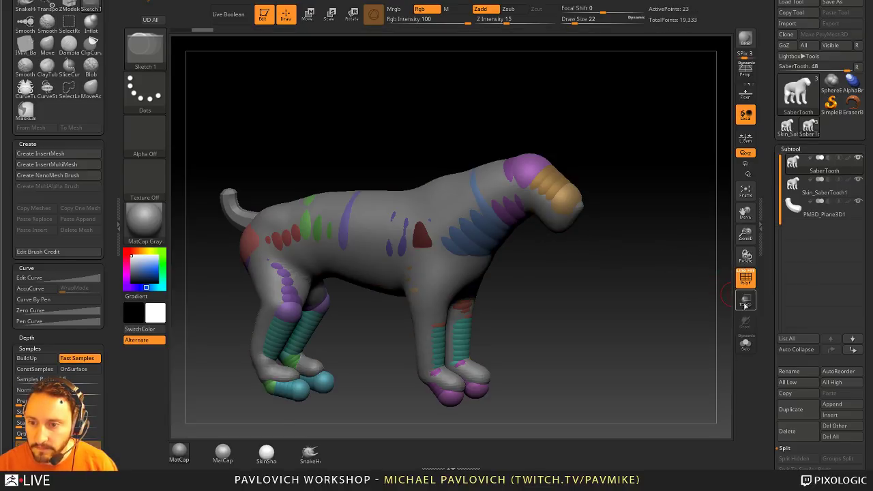
left_click(745, 343)
left_click_drag(709, 335, 587, 217)
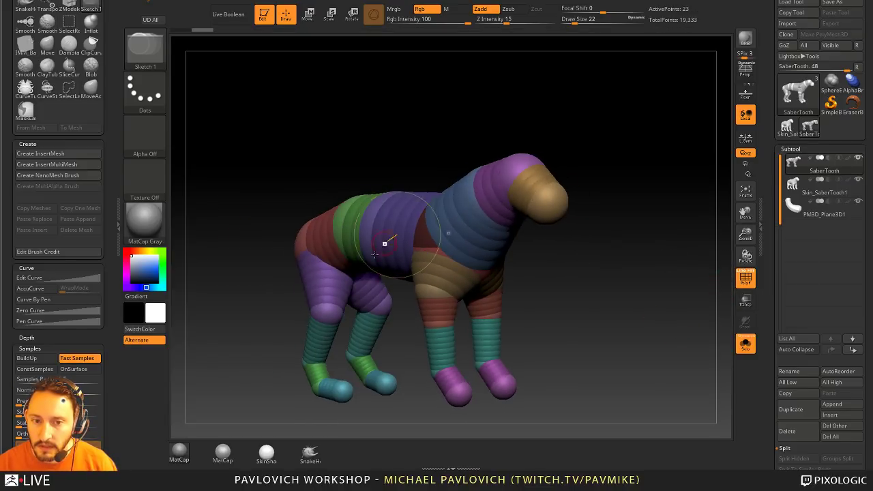
left_click(787, 431)
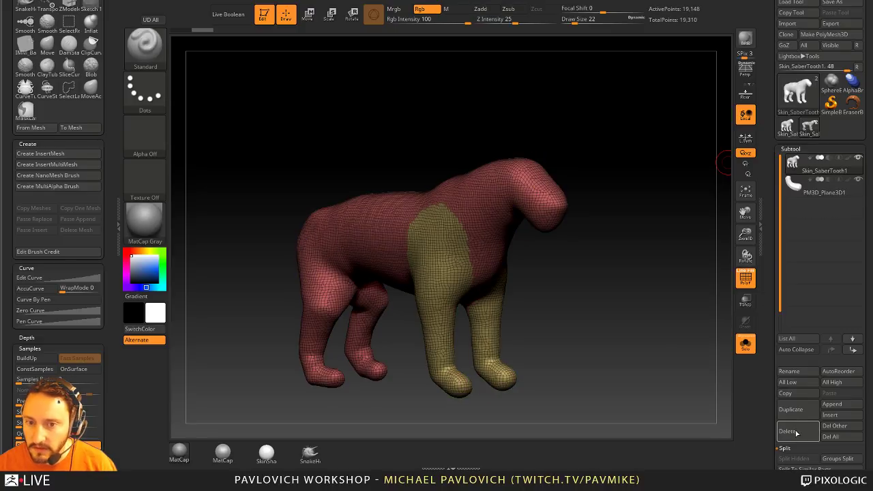
- Isolate the front-leg polygroup of the skin mesh and split the hidden body into its own subtool
left_click_drag(664, 249, 469, 264)
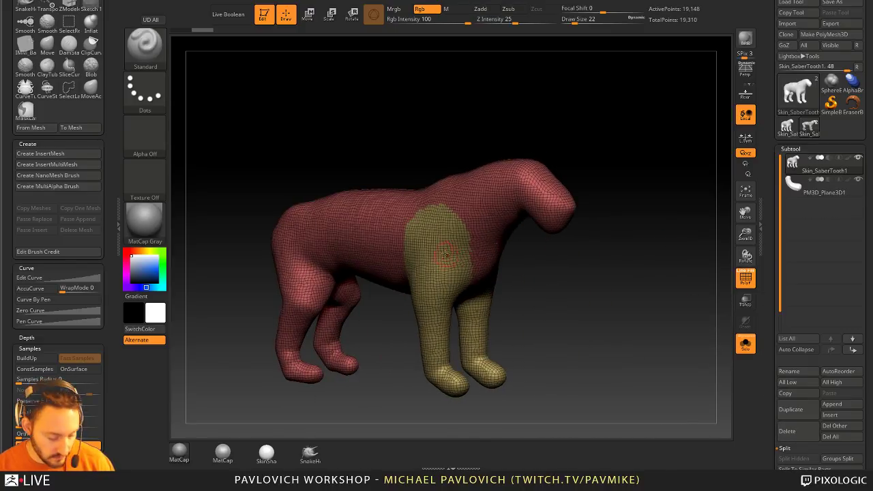
left_click_drag(549, 273, 514, 254)
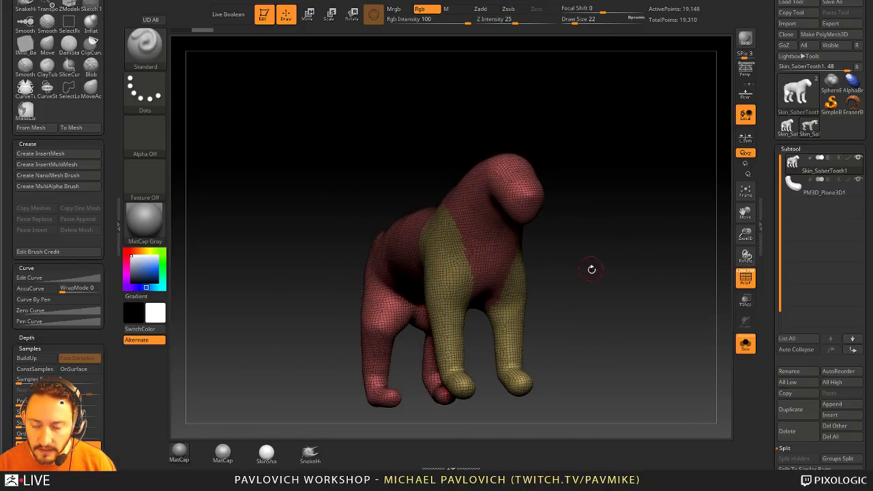
mouse_move(591, 270)
left_mouse_down()
mouse_move(616, 270)
mouse_move(579, 273)
left_mouse_up()
left_click(455, 255, "ctrl+shift")
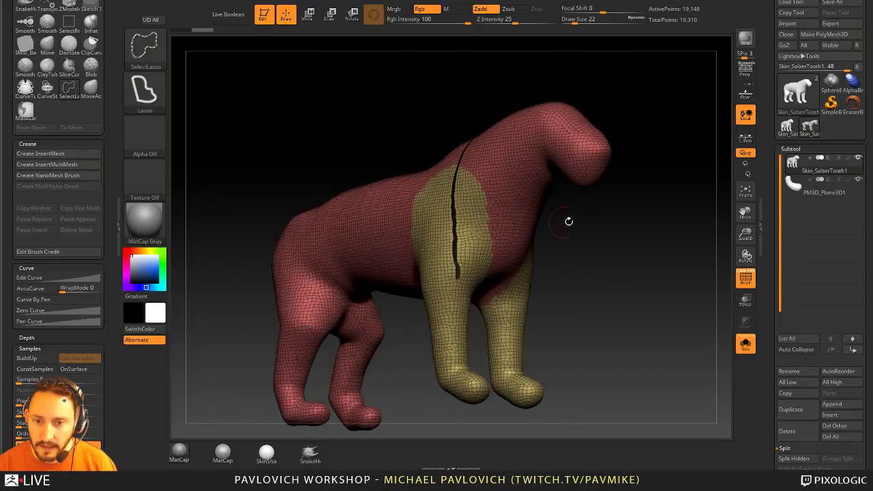
left_click(662, 255, "ctrl+shift")
key("b")
key("s")
key("t")
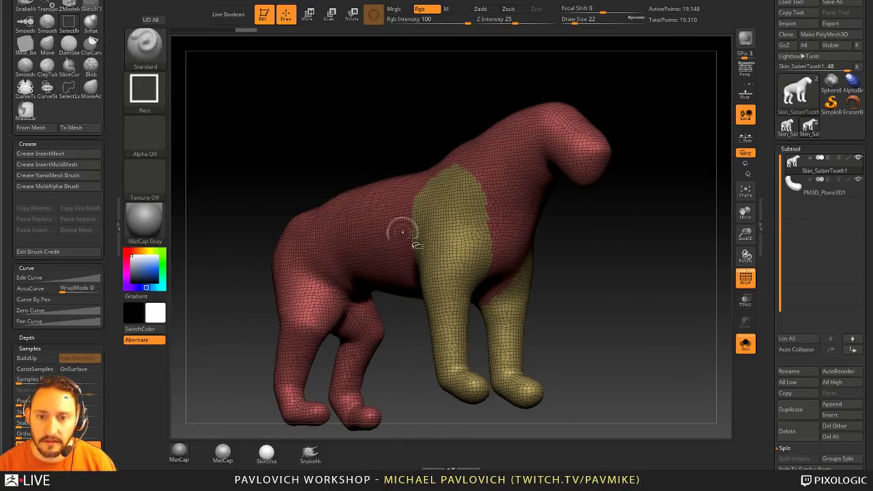
left_click(446, 236, "ctrl+shift")
key("4")
left_click(694, 230)
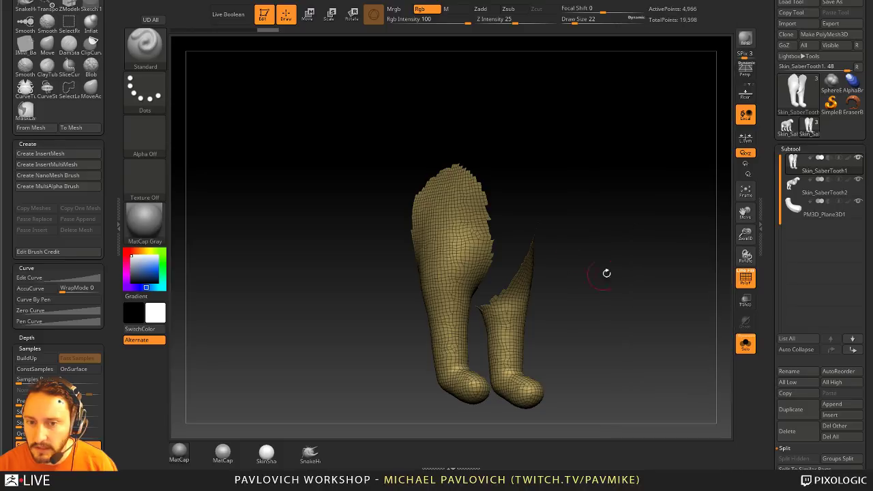
key("4")
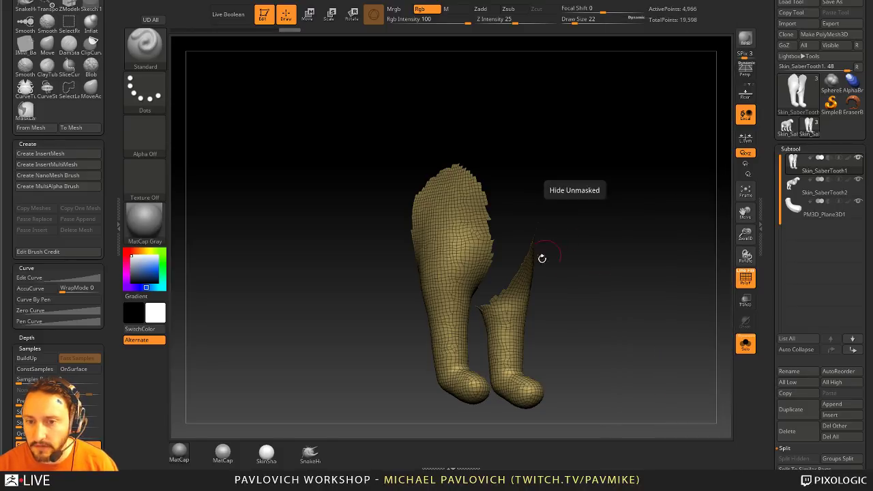
left_click(687, 296, "ctrl+shift")
left_click_drag(680, 249, 605, 205)
key("ctrl+z")
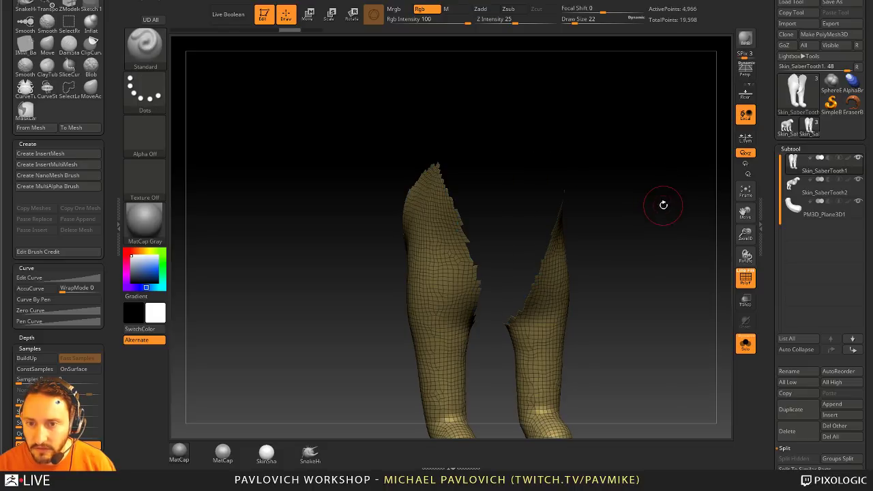
- Close the open holes of the front-leg subtool and check the cap polygroup by isolating it and showing everything again
key("3")
left_click(681, 182)
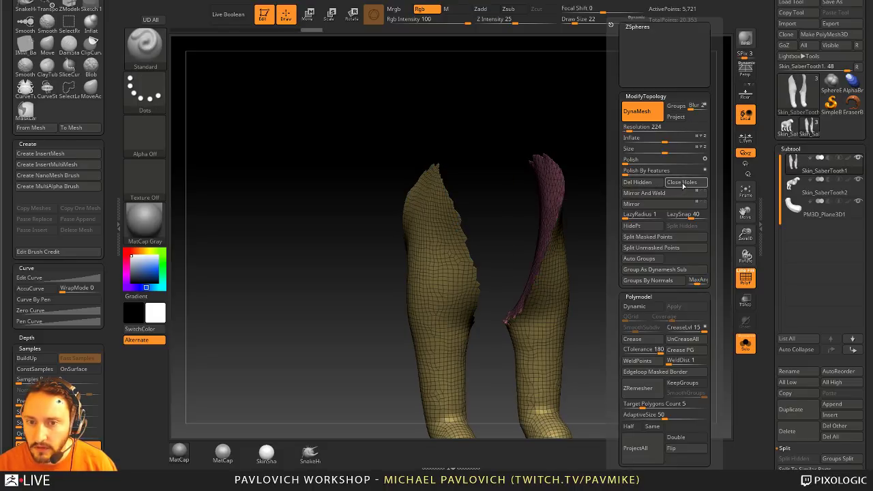
left_click_drag(614, 188, 623, 200)
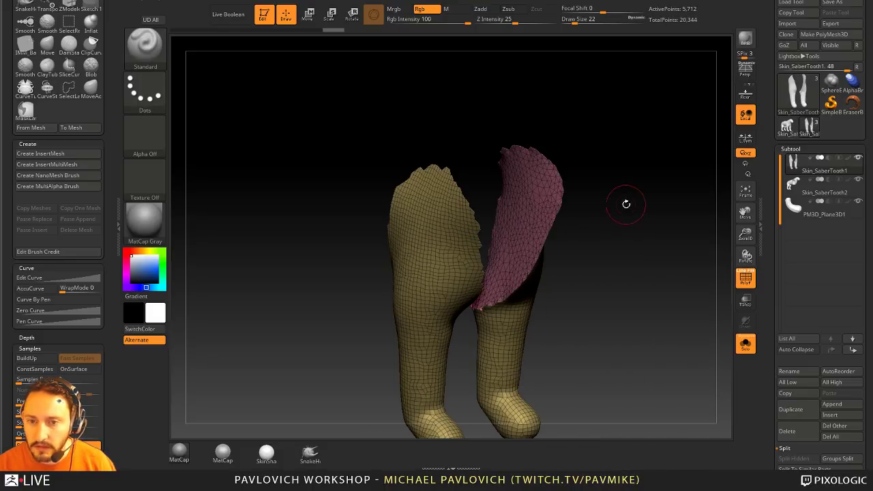
left_click(530, 189, "ctrl+shift")
left_click(654, 183, "ctrl+shift")
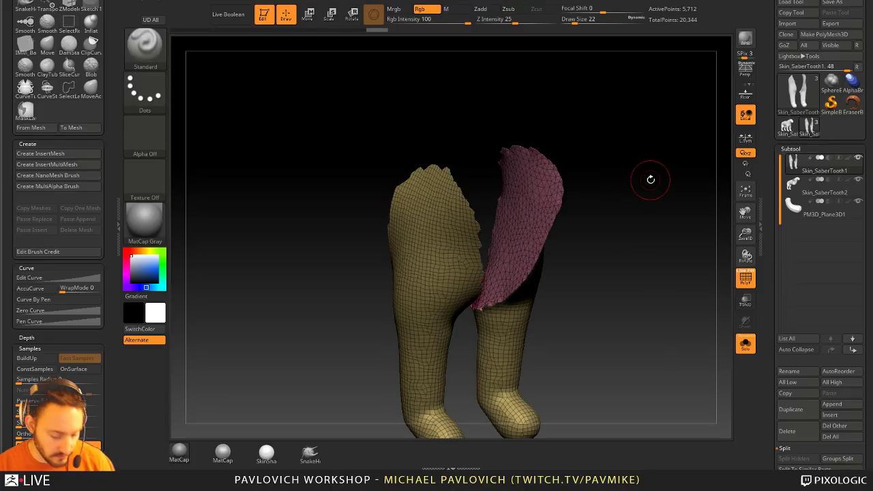
- Mask everything except the front-leg caps and extrude the caps inward with the Move gizmo
key("w")
left_click(518, 213)
left_click_drag(630, 190, 617, 175)
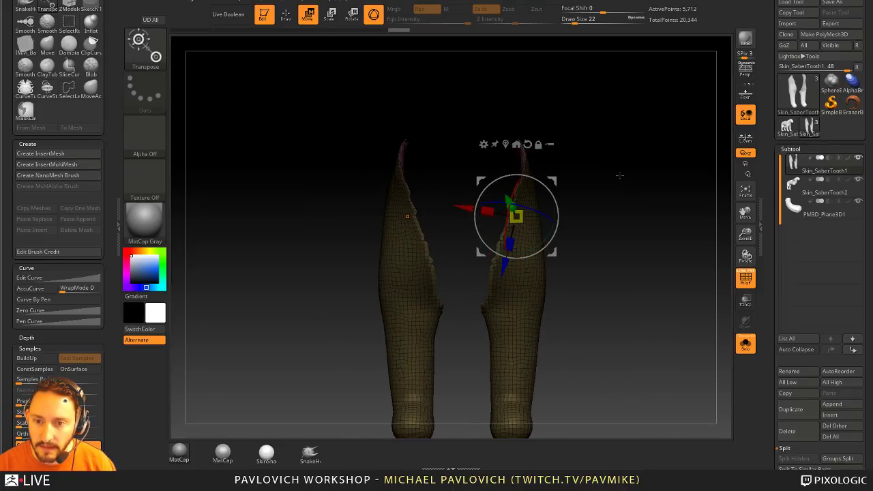
left_click_drag(460, 207, 505, 207, "ctrl")
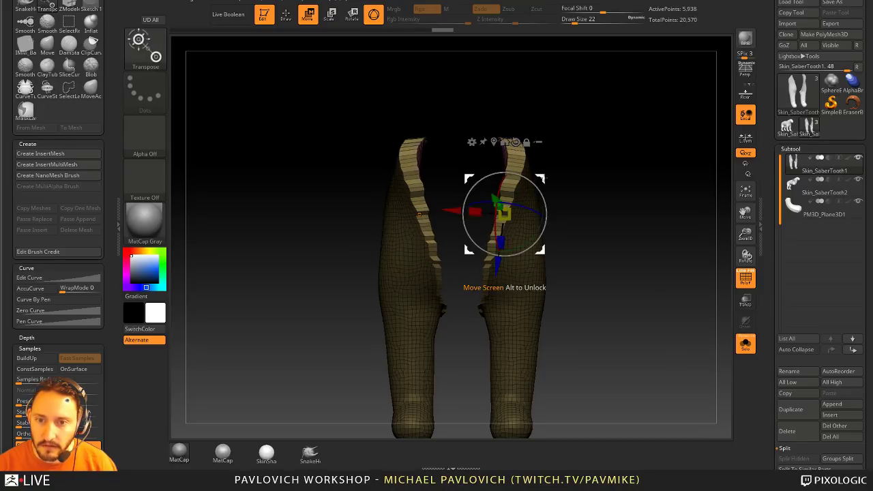
- Remesh the front legs with DynaMesh and smooth the rim of the extruded caps
key("q")
mouse_move(634, 201)
left_mouse_down()
mouse_move(652, 204)
mouse_move(643, 175)
mouse_move(627, 181)
mouse_move(698, 208)
mouse_move(586, 198)
mouse_move(585, 250)
mouse_move(676, 259)
mouse_move(527, 205)
left_mouse_up()
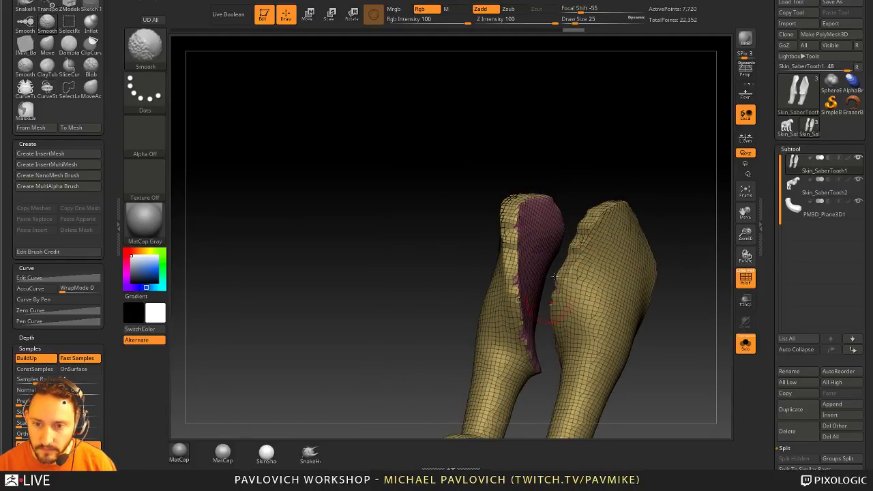
left_click_drag(555, 276, 593, 265)
- Select the Skin_SaberTooth2 body subtool, close its front-leg holes and remesh it with DynaMesh
left_click(822, 187)
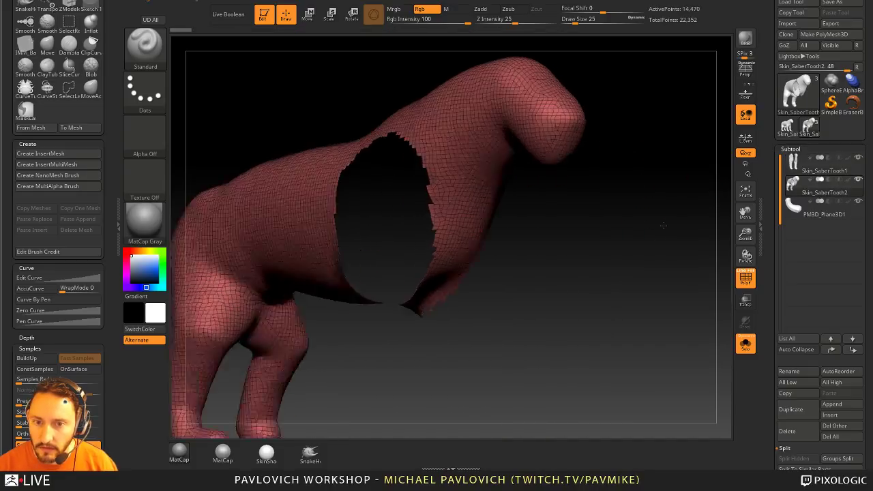
left_click_drag(663, 226, 682, 266)
key("shift+g")
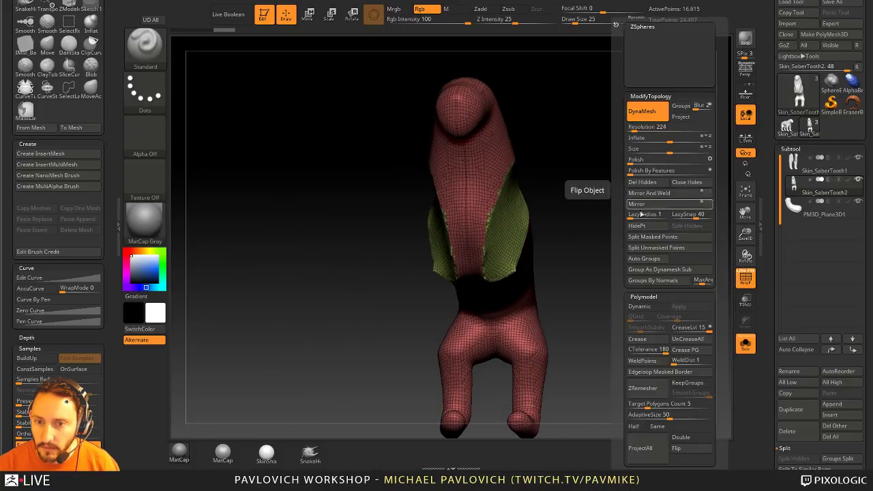
mouse_move(585, 171)
left_mouse_down()
mouse_move(549, 170)
mouse_move(656, 197)
mouse_move(609, 247)
mouse_move(504, 236)
left_mouse_up()
- Turn off the polyframe display and smooth the seams around the closed shoulder openings on the body
key("shift")
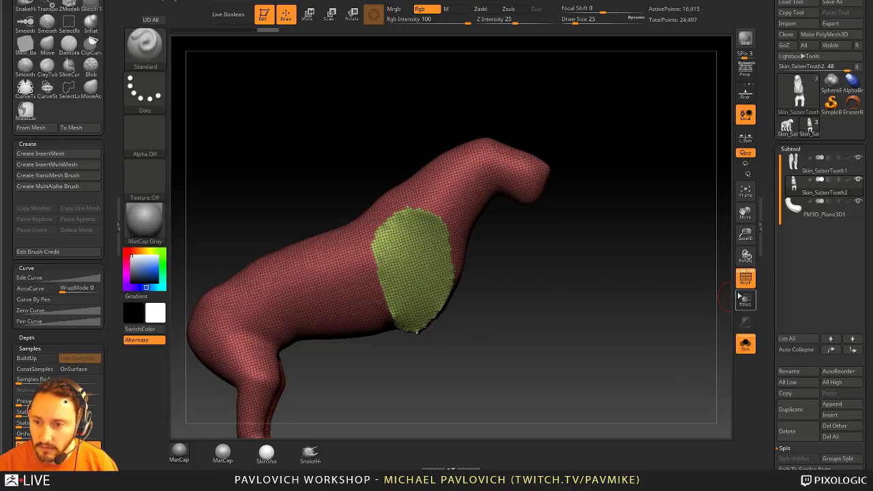
left_click(745, 278)
mouse_move(705, 274)
left_mouse_down()
mouse_move(643, 282)
mouse_move(582, 277)
left_mouse_up()
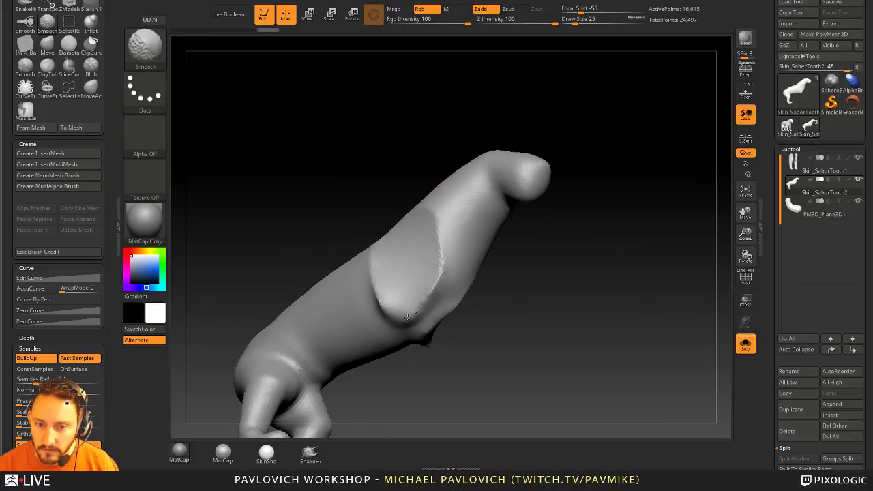
mouse_move(499, 256)
left_mouse_down("shift")
mouse_move(582, 306)
mouse_move(555, 224)
mouse_move(609, 249)
mouse_move(642, 300)
mouse_move(637, 290)
mouse_move(610, 287)
mouse_move(618, 294)
mouse_move(542, 341)
mouse_move(527, 368)
mouse_move(481, 347)
left_mouse_up("shift")
- Switch to the Move brush, choose MaskLasso for masking, and mask the hindquarters and hind legs
key("b")
key("m")
key("v")
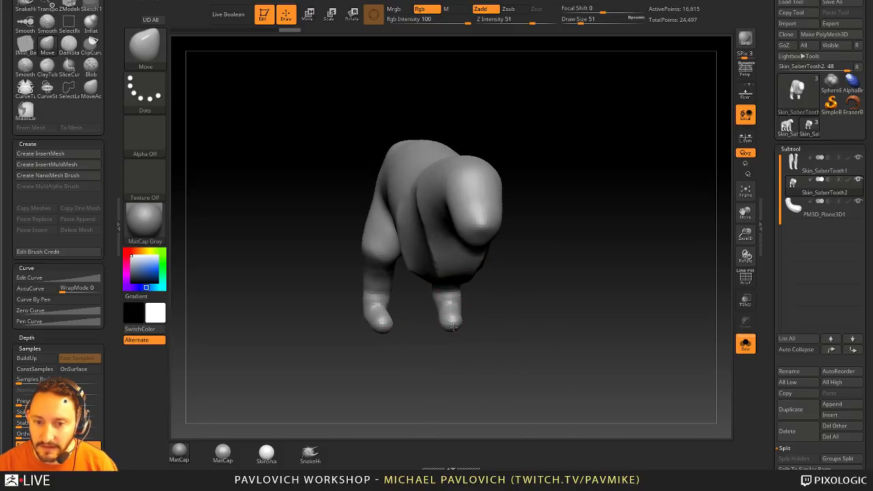
mouse_move(508, 320)
left_mouse_down("shift")
mouse_move(518, 287)
mouse_move(448, 212)
mouse_move(442, 358)
left_mouse_up("shift")
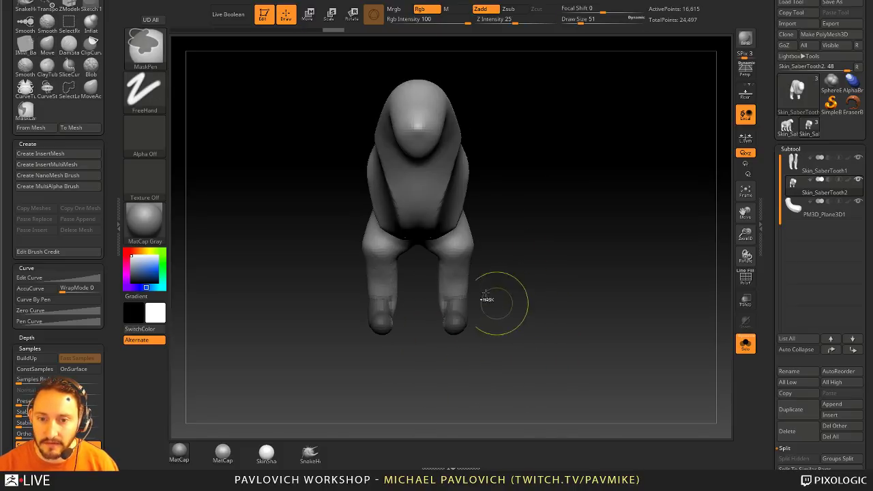
left_click(145, 47)
left_click(276, 97)
mouse_move(331, 146)
left_mouse_down()
mouse_move(541, 276)
mouse_move(570, 251)
mouse_move(543, 275)
mouse_move(481, 156)
mouse_move(413, 156)
mouse_move(396, 355)
left_mouse_up()
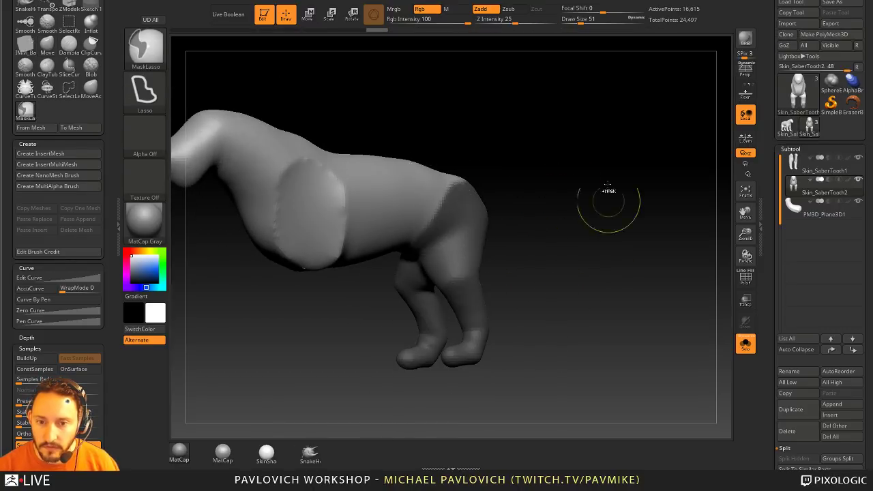
- Remove the mask from the rump between the hips so only the hind legs stay masked
mouse_move(606, 198)
left_mouse_down()
mouse_move(560, 226)
mouse_move(530, 185)
left_mouse_up()
key("ctrl")
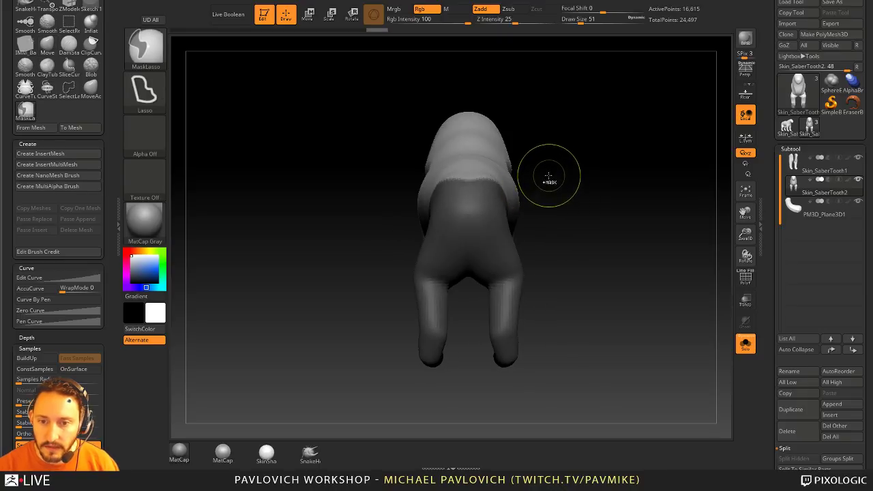
mouse_move(445, 181)
left_mouse_down("ctrl+alt")
mouse_move(473, 289)
mouse_move(512, 202)
mouse_move(519, 151)
left_mouse_up("ctrl+alt")
mouse_move(665, 167)
left_mouse_down()
mouse_move(592, 132)
mouse_move(530, 138)
left_mouse_up()
key("ctrl")
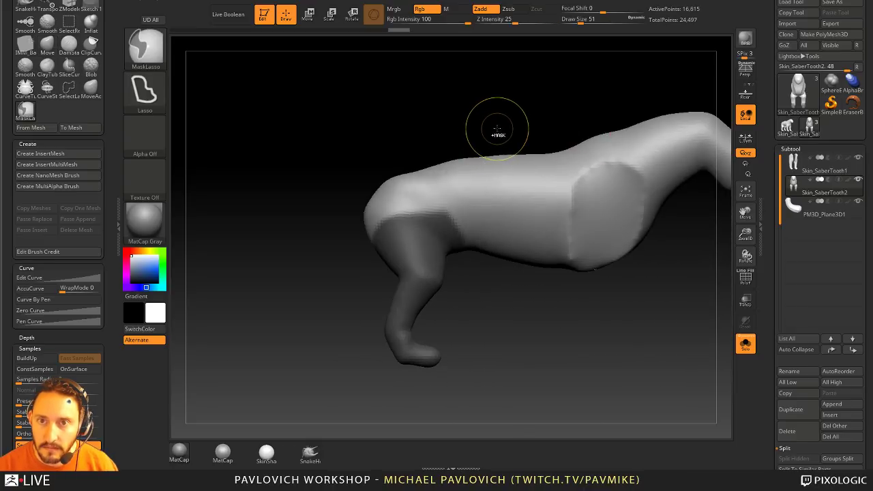
- Extend the hind-leg mask up over the thigh with the MaskPen brush, undoing the accidental mask clearing
key("ctrl")
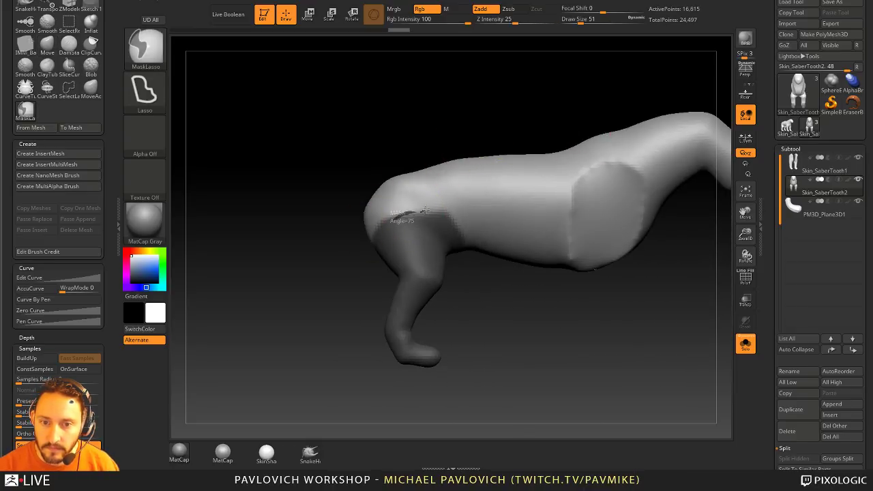
left_click(380, 132, "ctrl")
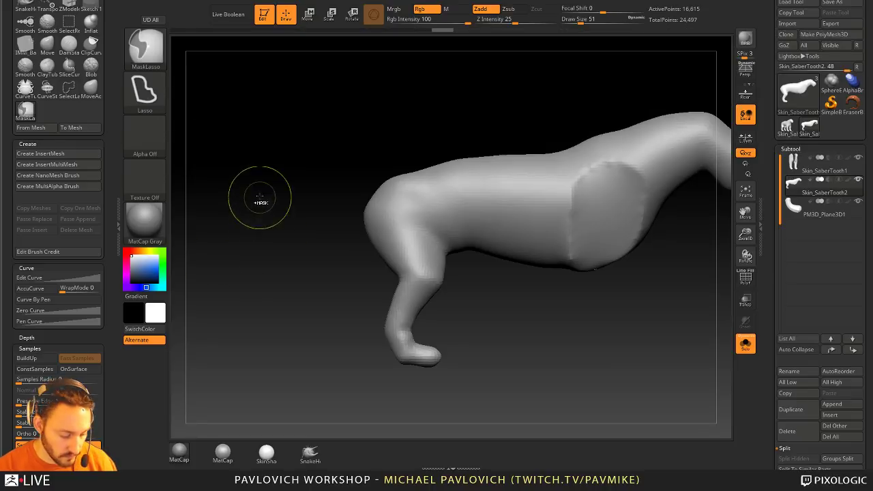
key("ctrl+z")
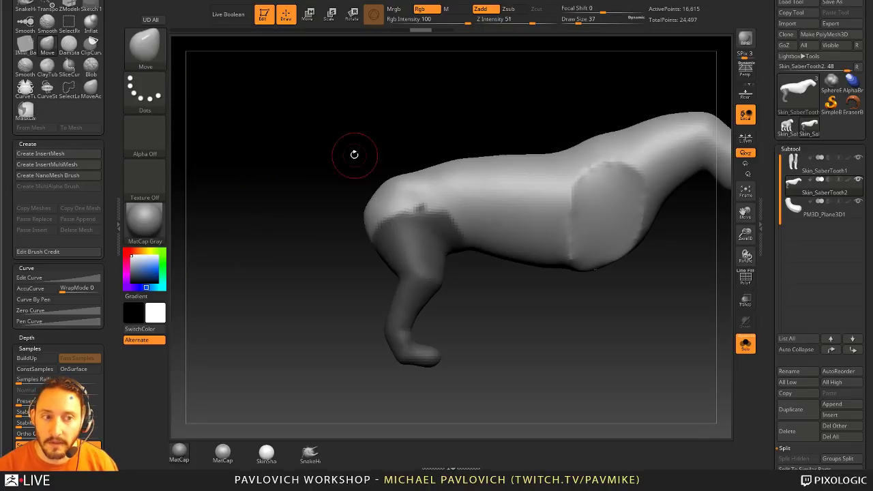
key("ctrl")
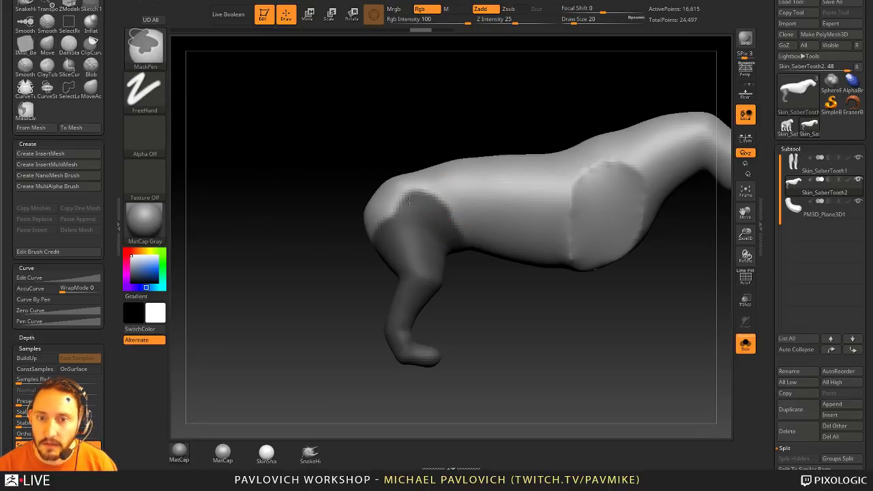
mouse_move(538, 102)
left_mouse_down()
mouse_move(518, 121)
mouse_move(478, 92)
mouse_move(551, 92)
mouse_move(577, 171)
mouse_move(553, 373)
left_mouse_up()
- Turn the polyframe display on, make the masked hind legs their own polygroup and isolate it
left_click(746, 277)
left_click_drag(702, 328, 661, 347)
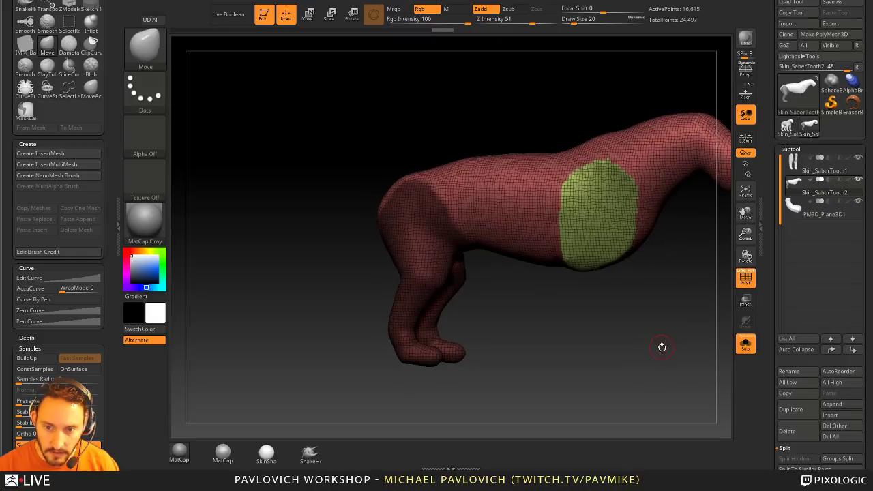
key("ctrl+w")
left_click(433, 266, "ctrl+shift")
key("5")
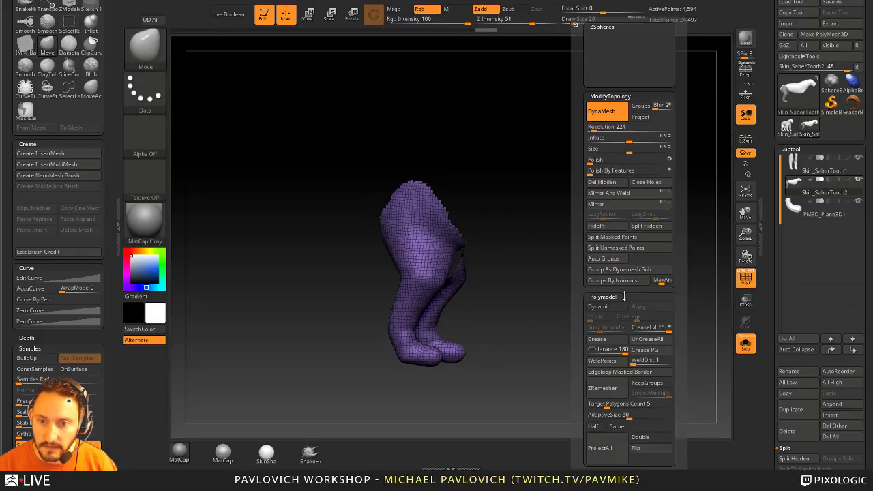
- Split the hidden body from the hind legs into its own subtool and close the hind-leg holes
left_click(644, 226)
left_click(649, 182)
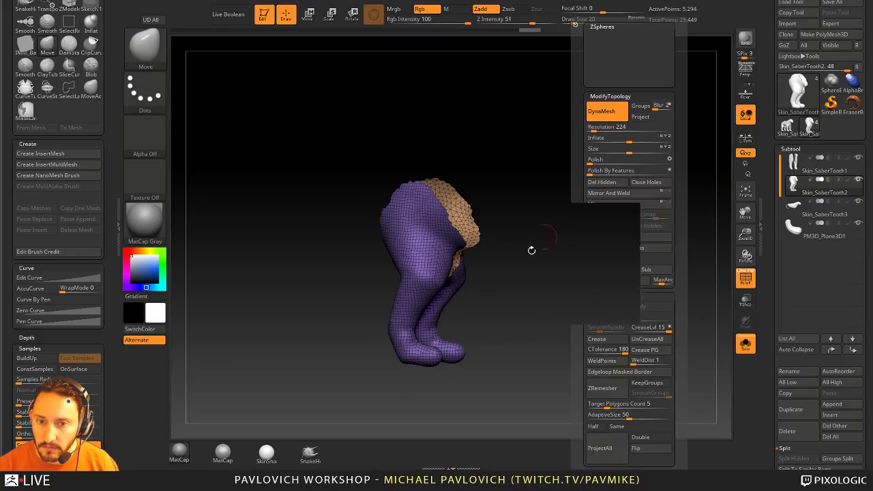
left_click_drag(530, 249, 523, 236)
- Extrude the hind-leg caps inward along the sideways axis with the Move gizmo
key("w")
right_click_drag(591, 176, 546, 180)
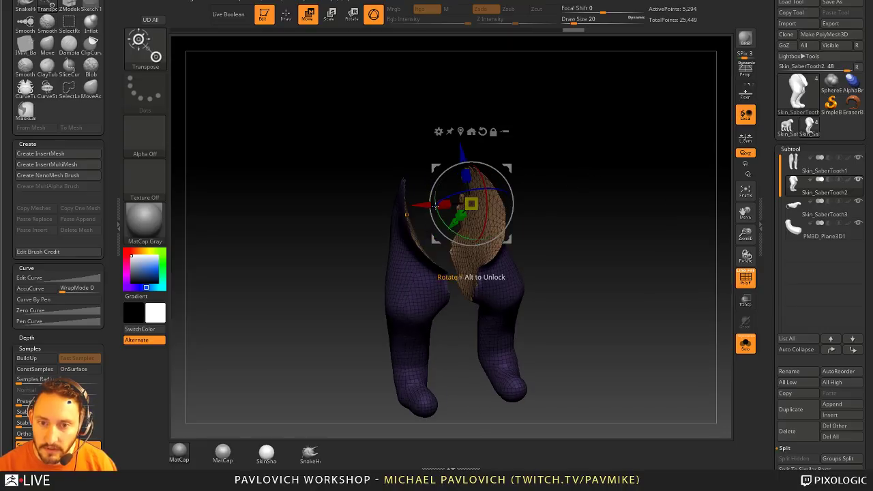
left_click_drag(423, 203, 417, 202, "ctrl")
right_click_drag(508, 195, 492, 194)
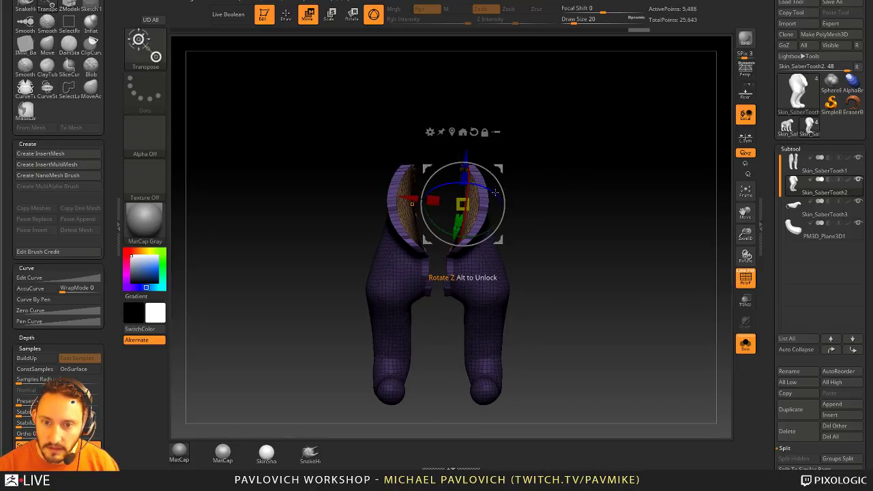
right_click_drag(550, 179, 628, 176)
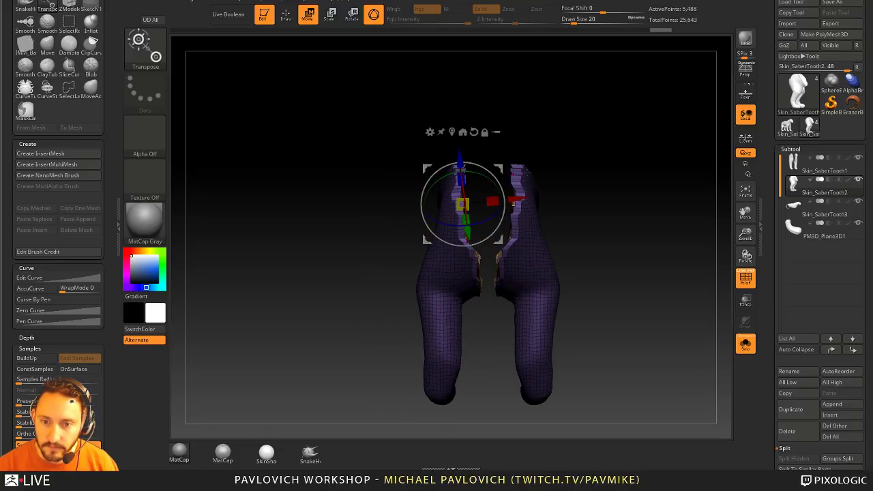
- Remesh the hind legs with DynaMesh, return to Draw mode and turn off the polyframe display
mouse_move(622, 163)
left_mouse_down("ctrl")
mouse_move(636, 175)
mouse_move(611, 173)
left_mouse_up("ctrl")
key("q")
right_click_drag(612, 173, 727, 312)
left_click(745, 277)
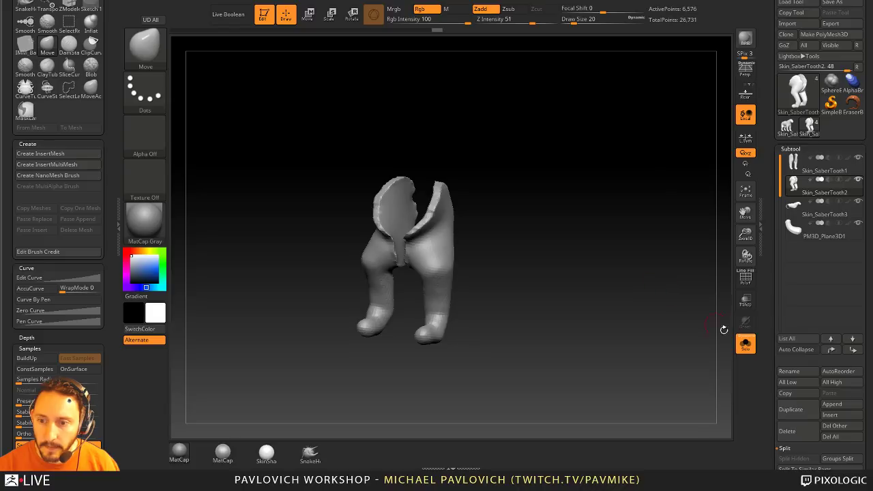
- Leave solo view, select the Skin_SaberTooth3 body subtool and remesh it with DynaMesh
left_click(745, 343)
right_click_drag(666, 266, 607, 207)
left_click_drag(652, 193, 671, 241, "ctrl")
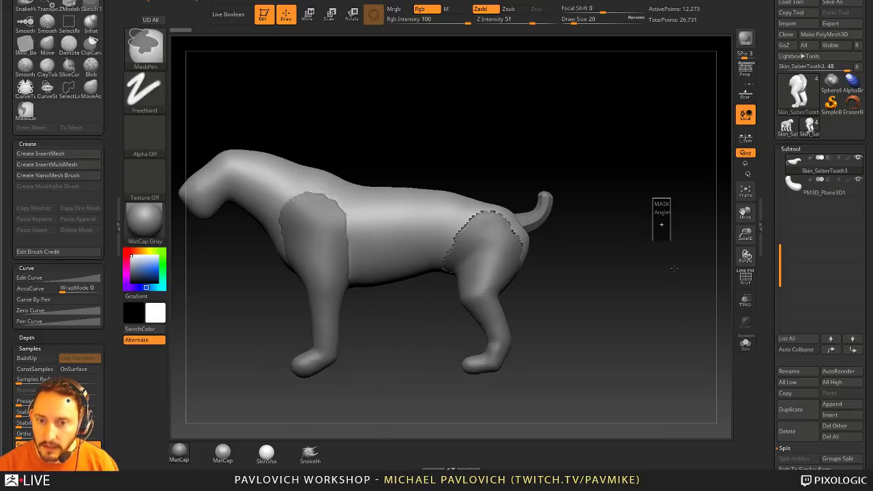
right_click_drag(619, 196, 672, 235, "alt")
right_click_drag(682, 239, 670, 193)
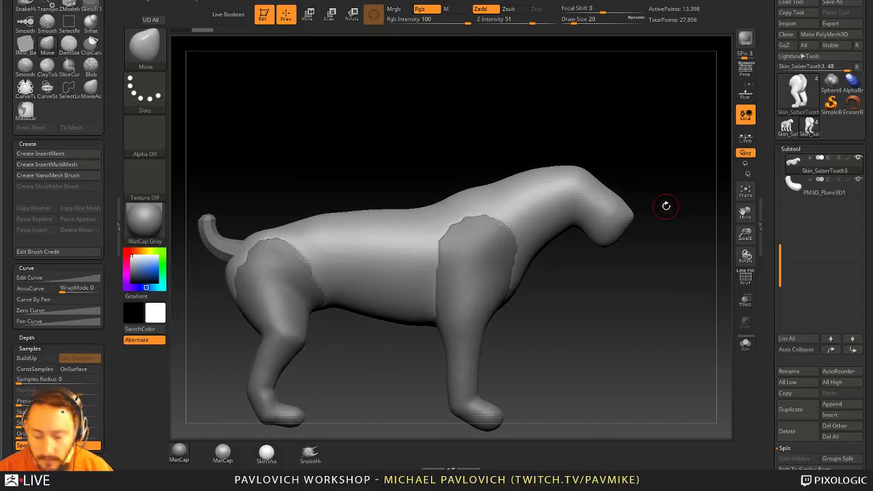
- Dock the Document palette in the tray and recall the saved Cust1 ZAppLink view of the cat
left_click_drag(112, 160, 111, 296)
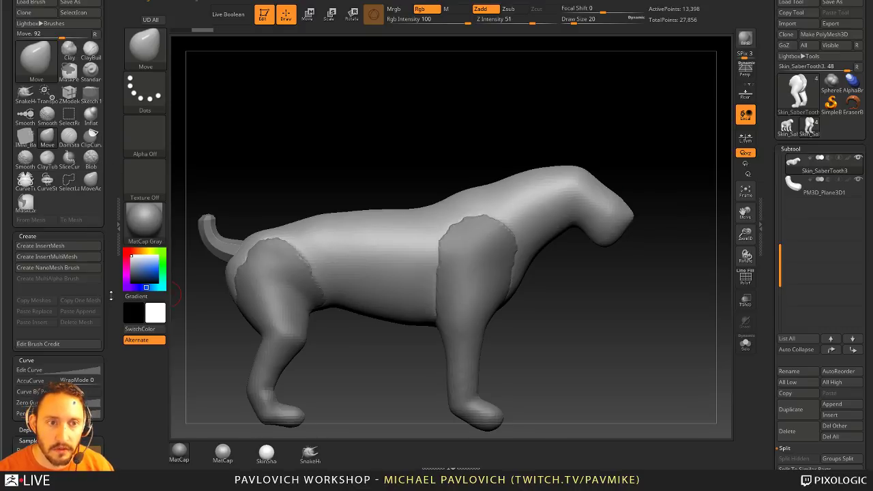
left_click_drag(109, 461, 108, 3)
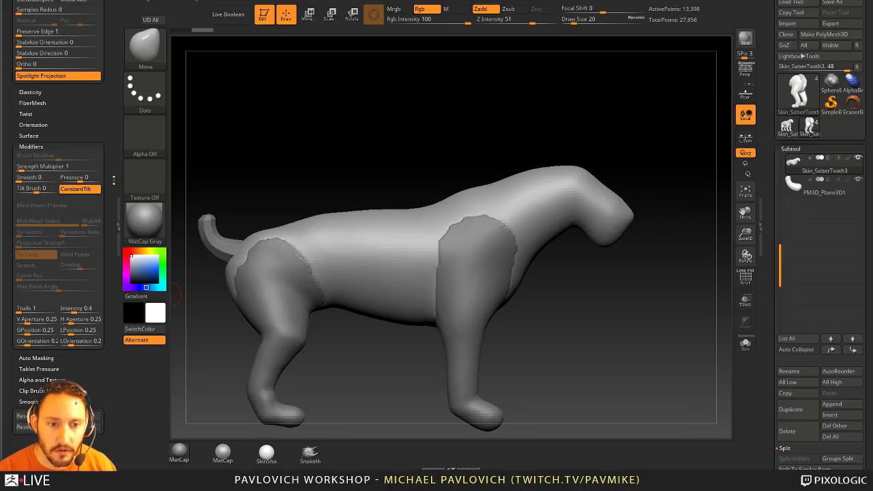
left_click_drag(113, 176, 114, 164)
left_click(115, 164)
left_click(205, 1)
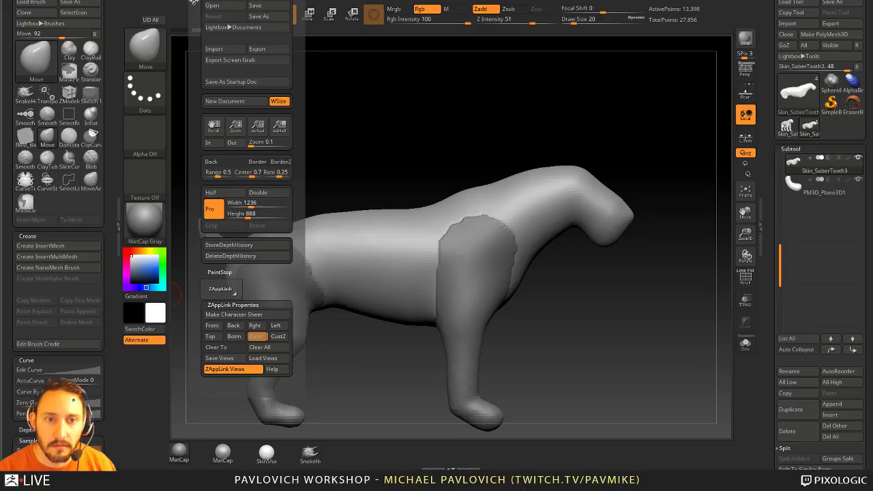
left_click(196, 2)
mouse_move(675, 225)
left_mouse_down()
mouse_move(682, 215)
mouse_move(676, 244)
mouse_move(591, 251)
left_mouse_up()
left_click(61, 343)
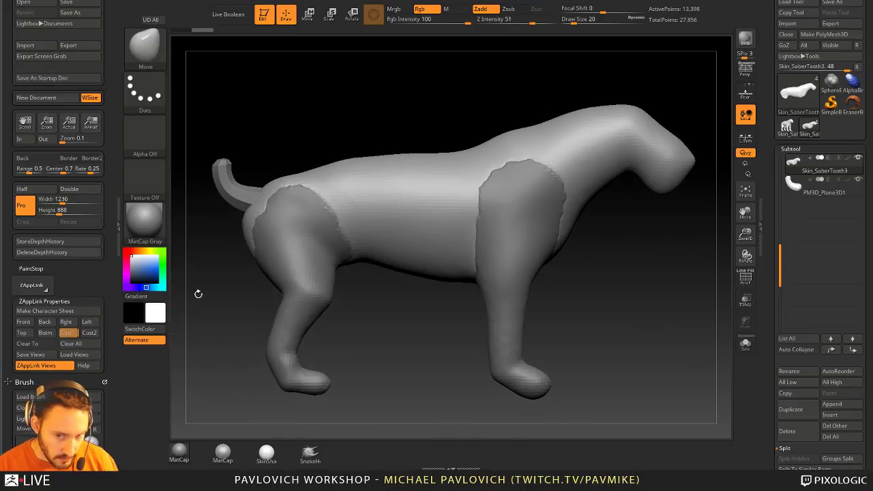
- Select the Standard brush and mask the cat's head back to the neck against the see-through reference
key("b")
key("s")
key("t")
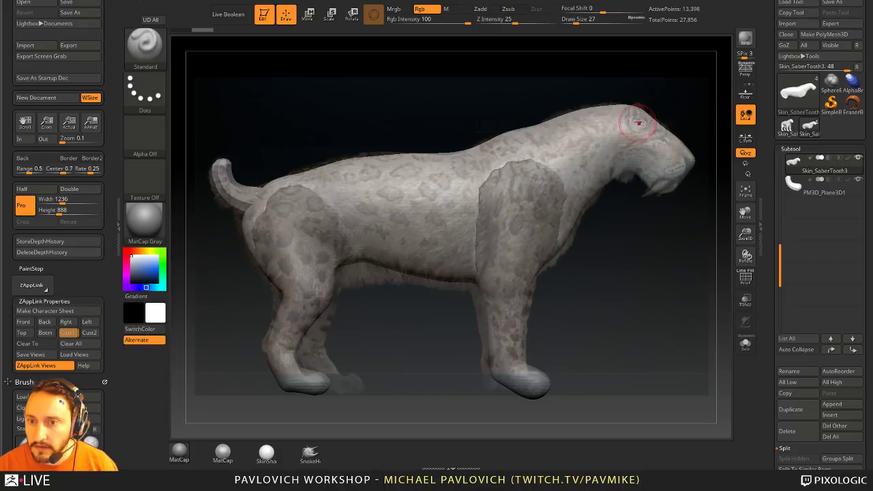
key("ctrl")
mouse_move(622, 117)
left_mouse_down("ctrl")
mouse_move(606, 158)
mouse_move(675, 164)
left_mouse_up("ctrl")
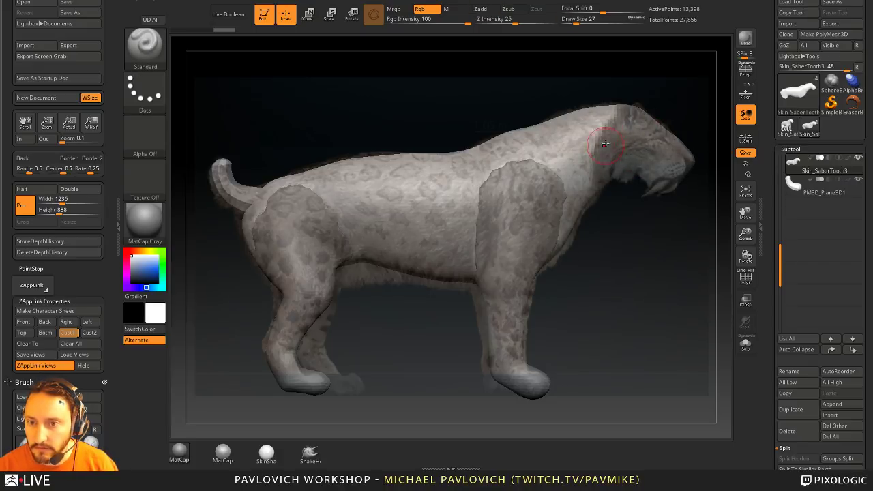
key("shift")
key("ctrl")
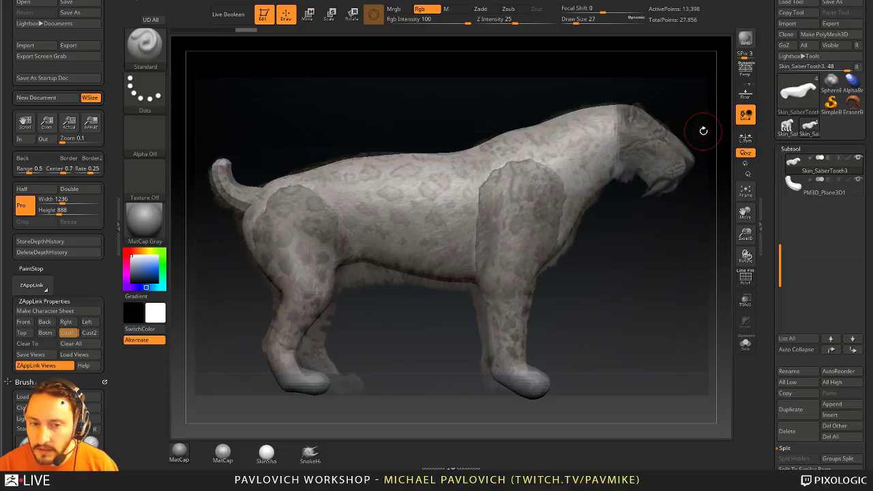
- Assign the masked head its own polygroup, isolate it and split the hidden body into a separate subtool
left_click_drag(699, 110, 620, 142)
key("ctrl")
mouse_move(641, 252)
left_mouse_down()
mouse_move(651, 167)
mouse_move(614, 156)
mouse_move(552, 157)
mouse_move(557, 150)
left_mouse_up()
key("ctrl")
left_click_drag(653, 179, 674, 82)
key("ctrl+w")
left_click(618, 167, "ctrl+shift")
key("space")
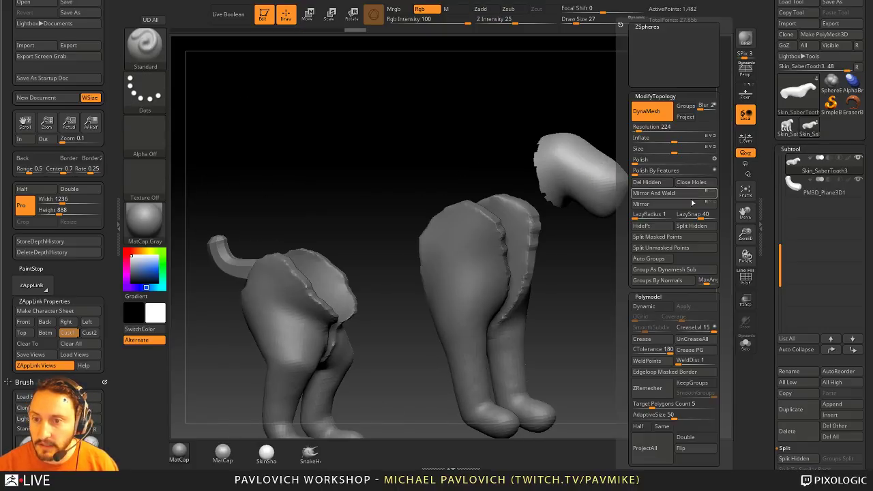
left_click(690, 225)
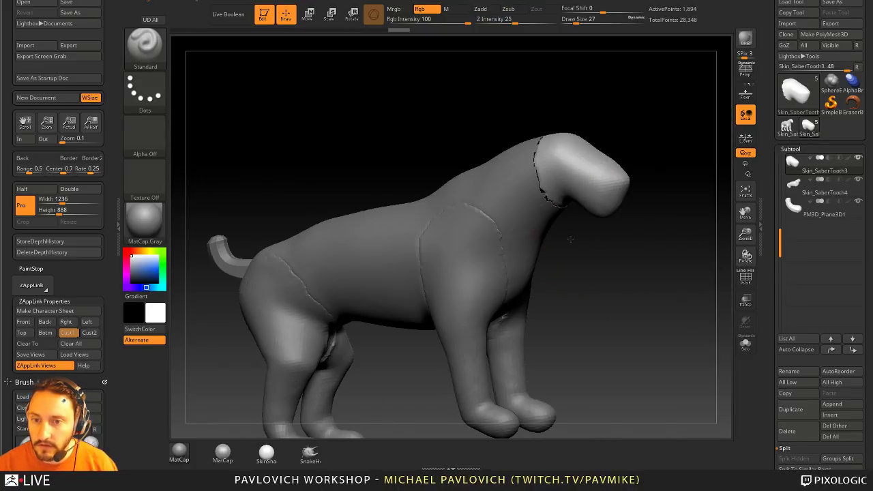
- Close the cut openings on the head and body parts, remesh both with DynaMesh and show the polyframe display
key("space")
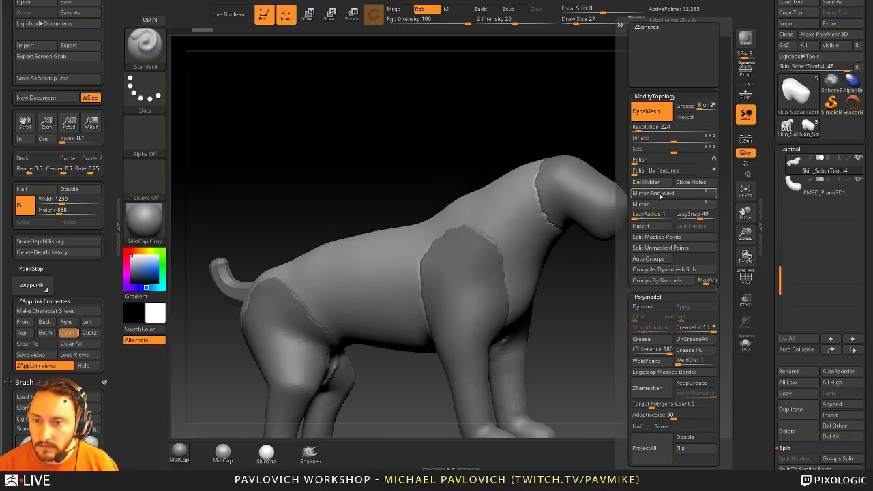
key("ctrl+z")
key("space")
left_click_drag(656, 199, 657, 189)
left_click(745, 277)
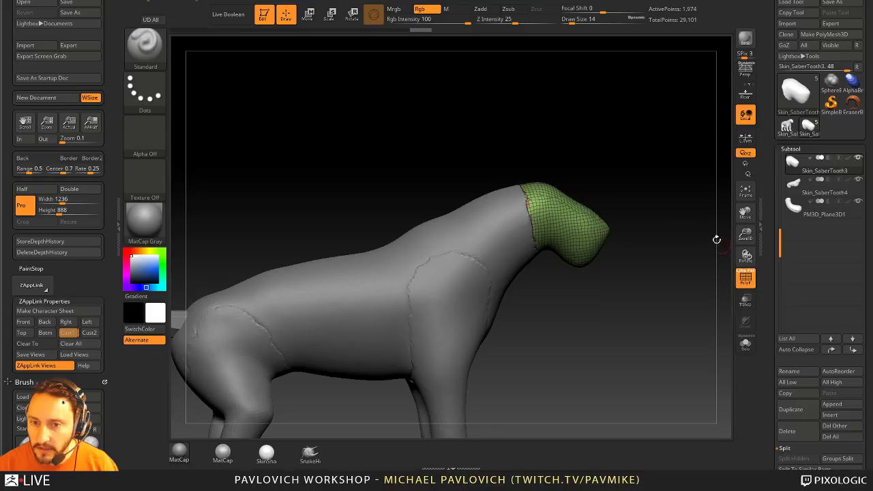
- Mask the front of the head and move its unmasked rear edge back into the neck with the gizmo
mouse_move(645, 221)
left_mouse_down()
mouse_move(628, 218)
mouse_move(652, 180)
left_mouse_up()
key("ctrl")
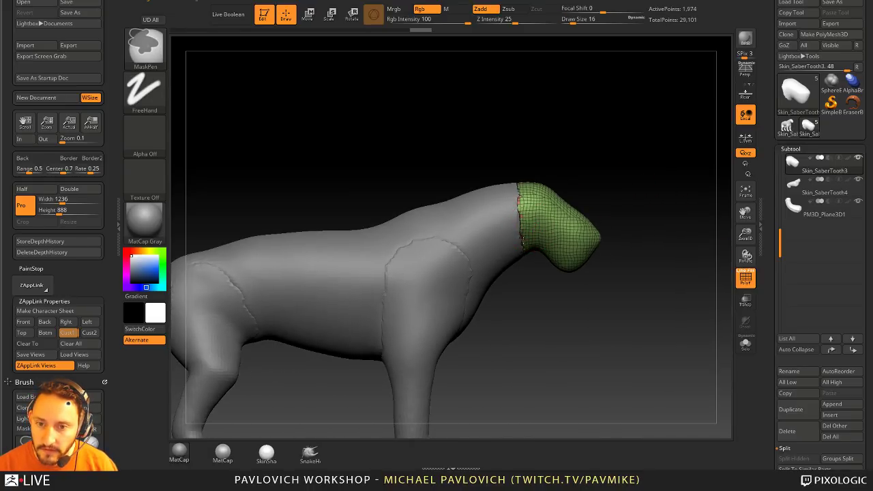
left_click_drag(643, 181, 605, 175)
key("w")
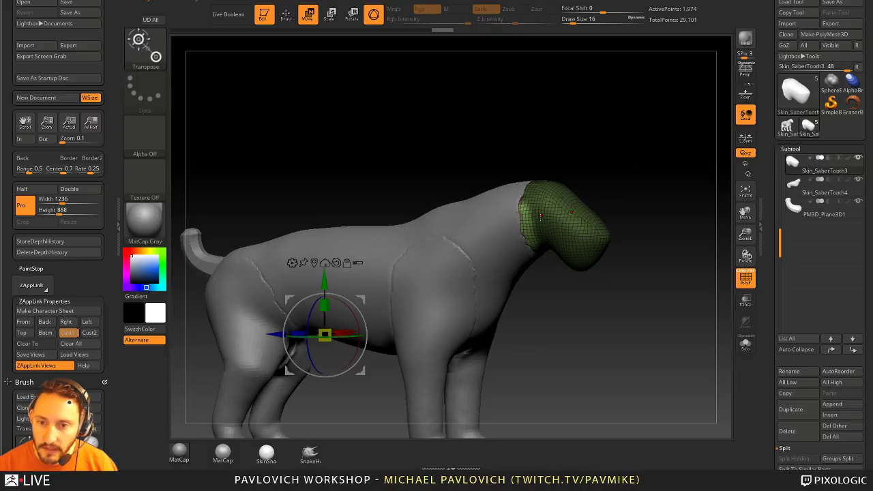
left_click(523, 230, "alt")
left_click_drag(573, 211, 556, 218)
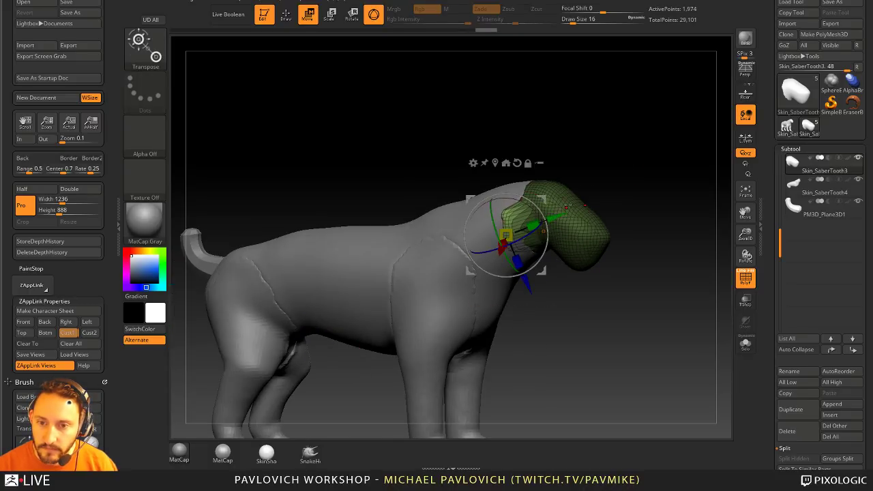
left_click_drag(601, 175, 631, 170)
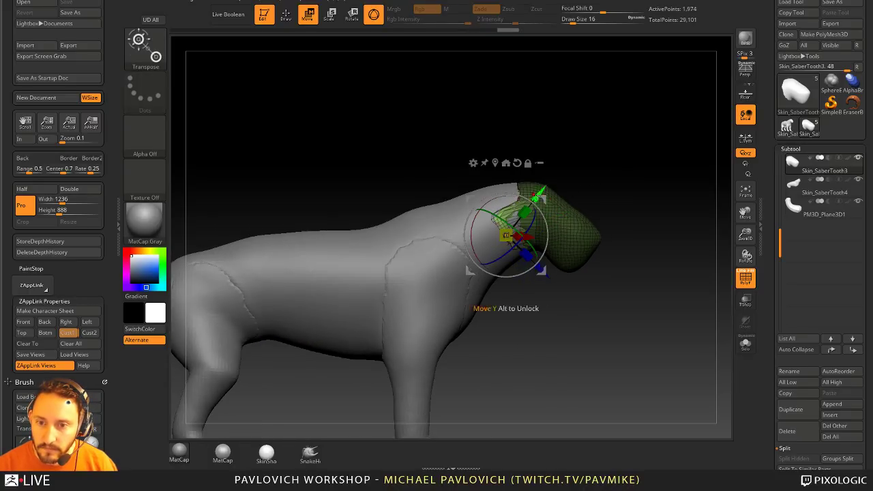
left_click_drag(508, 239, 477, 236)
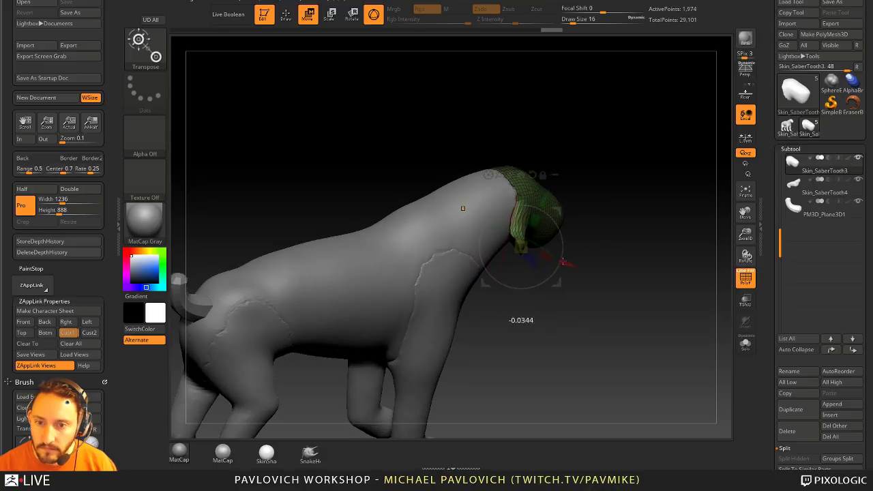
- Return to Draw mode, clear the mask and remesh the extended head with DynaMesh
key("q")
left_click_drag(604, 216, 620, 197)
mouse_move(619, 179)
left_mouse_down("ctrl")
mouse_move(627, 156)
mouse_move(627, 181)
mouse_move(606, 197)
mouse_move(572, 186)
mouse_move(600, 185)
left_mouse_up("ctrl")
left_click(628, 156, "ctrl+shift")
- Choose Sphere16 from the IMM base primitives brush and insert it on top of the head as an ear
key("b")
key("i")
key("p")
key("m")
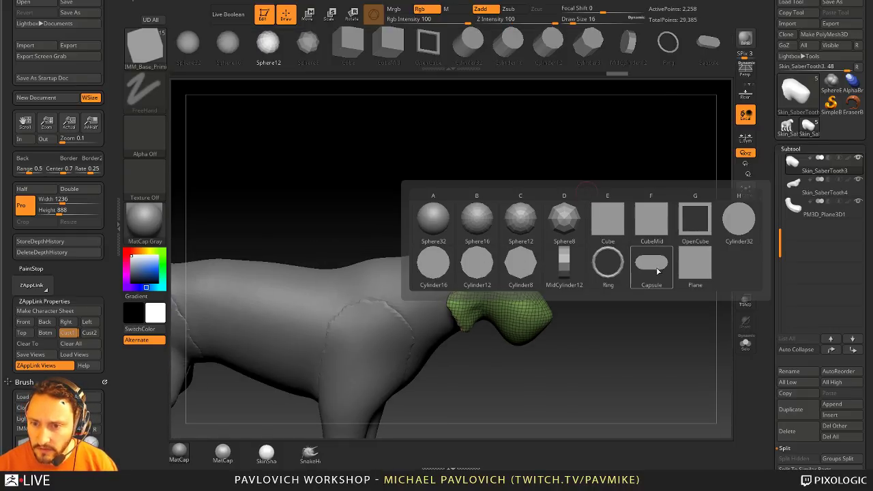
left_click(477, 226)
left_click_drag(600, 202, 543, 227)
left_click_drag(484, 270, 625, 219)
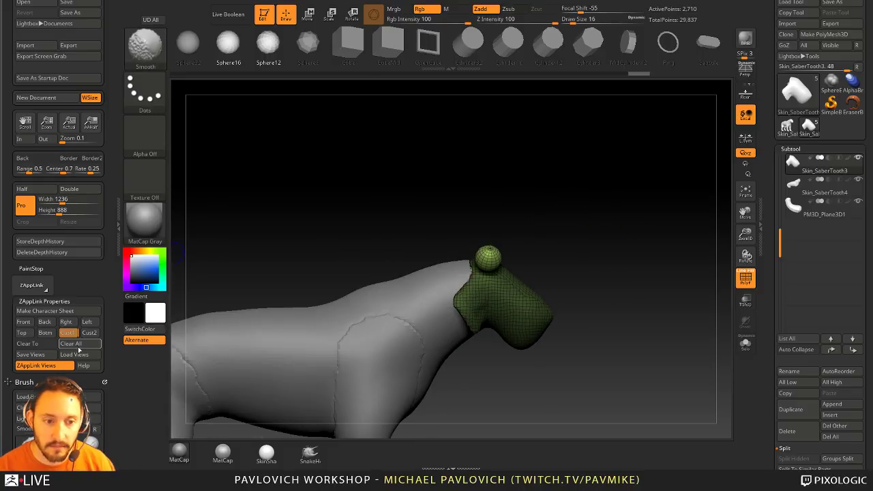
- Recall the side view and move, rotate and scale the ear sphere to match the reference ear
key("f")
key("shift+r")
key("w")
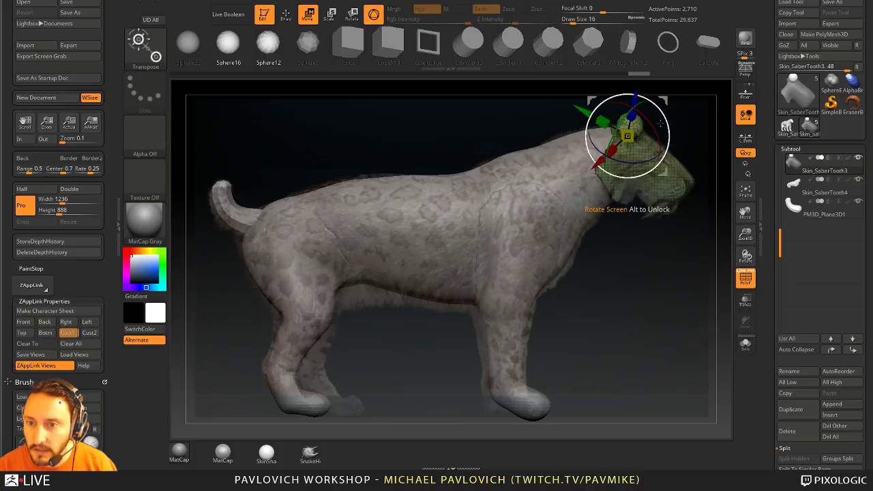
mouse_move(634, 144)
left_mouse_down()
mouse_move(612, 132)
mouse_move(619, 142)
left_mouse_up()
left_click_drag(667, 109, 636, 150)
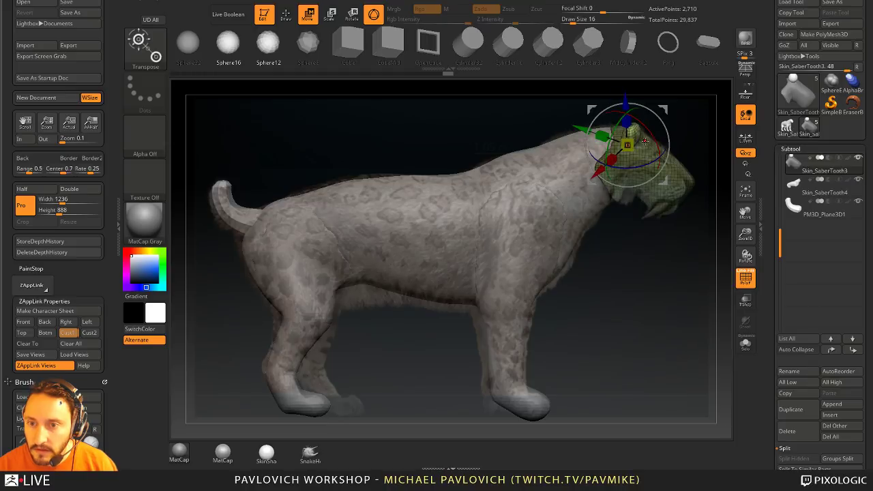
mouse_move(666, 109)
left_mouse_down("alt")
mouse_move(663, 153)
mouse_move(653, 110)
mouse_move(658, 116)
left_mouse_up("alt")
left_click(635, 116, "alt")
left_click(630, 135, "alt")
- Return to Draw mode and split the ear spheres off the head into their own subtool
key("q")
key("2")
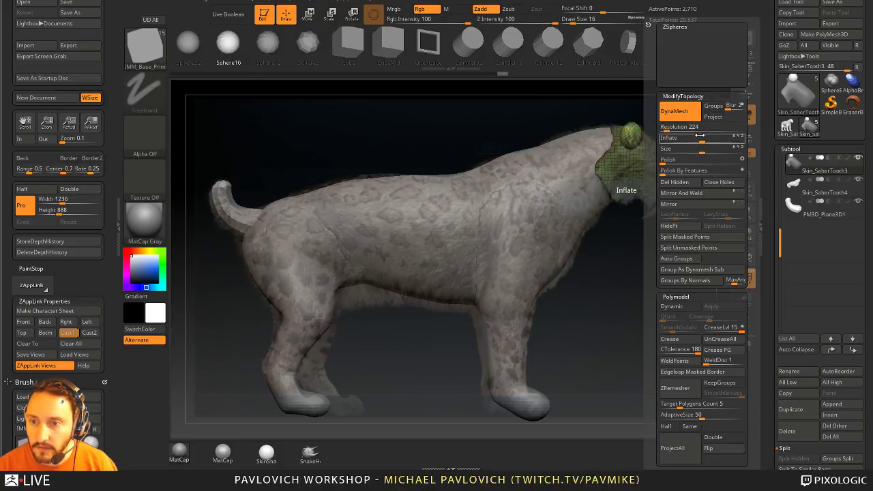
left_click(698, 240)
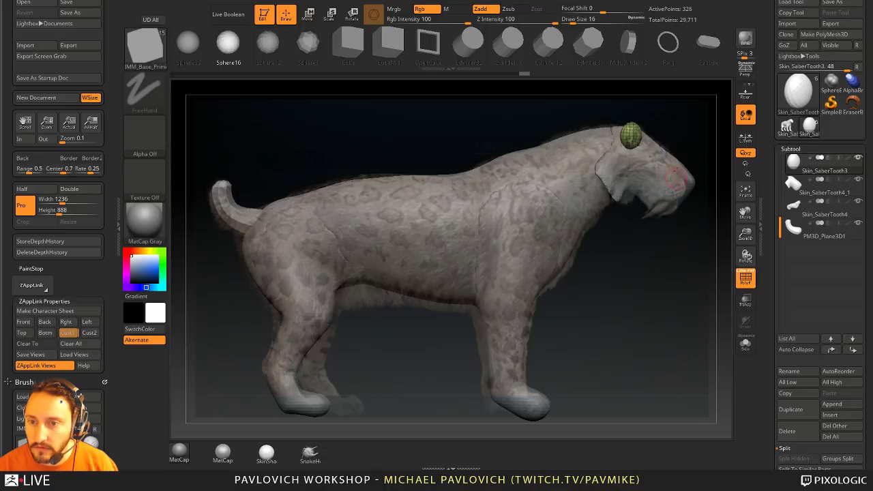
- Enlarge the brush and shape the ears against the reference with the Move brush
key("s")
left_click_drag(639, 164, 647, 140)
key("b")
key("m")
key("v")
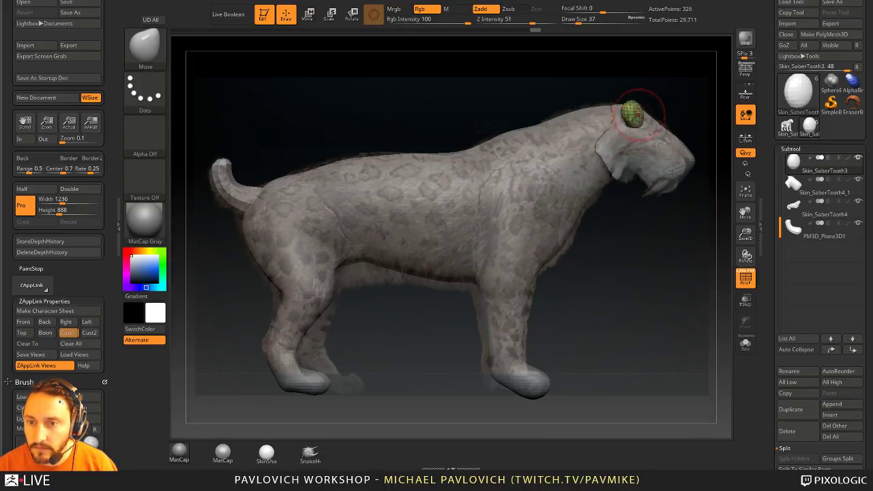
left_click_drag(642, 107, 639, 110)
key("4")
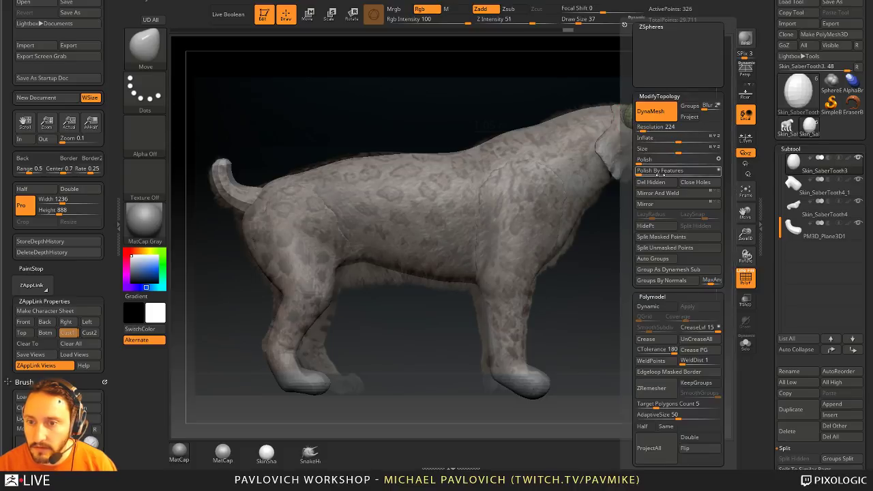
left_click(658, 182)
- Switch to the Standard brush and select the front-leg subtool Skin_SaberTooth1
key("b")
key("s")
key("t")
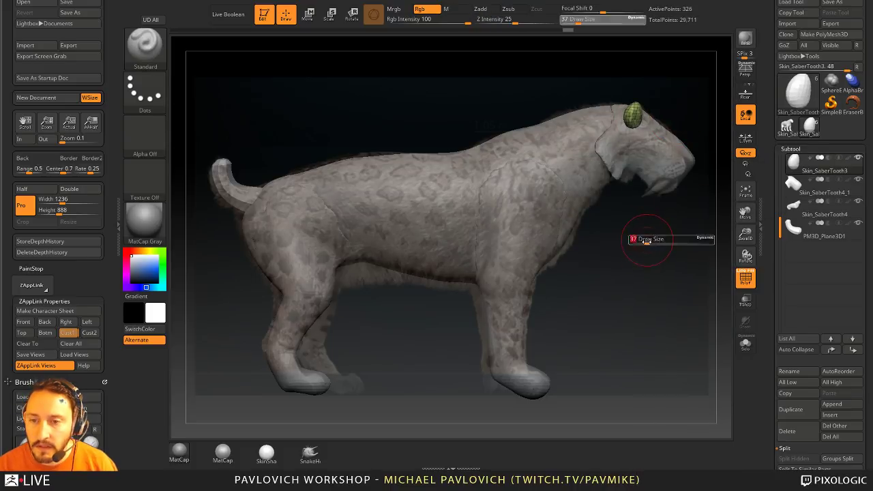
left_click(544, 213, "alt")
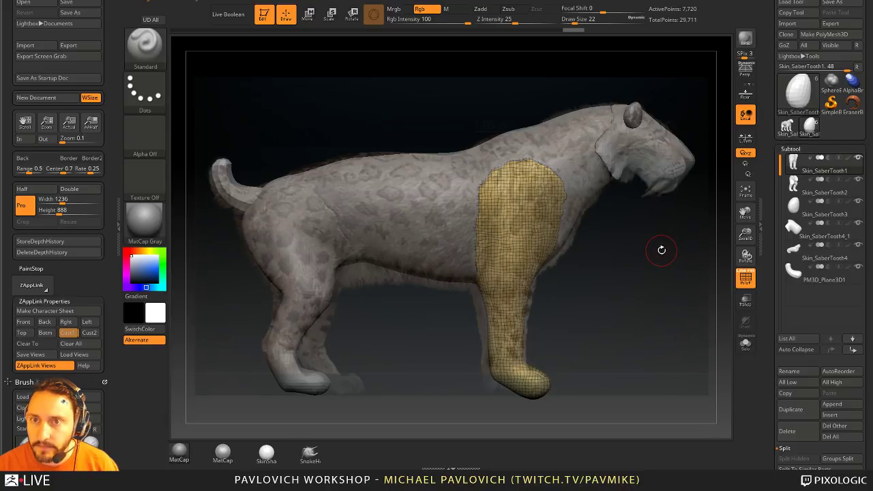
- Set the Clay brush to Z Intensity 75 with Alpha 06 and start building up the upper front leg
left_click_drag(662, 249, 547, 159)
key("b")
key("c")
key("l")
key("s")
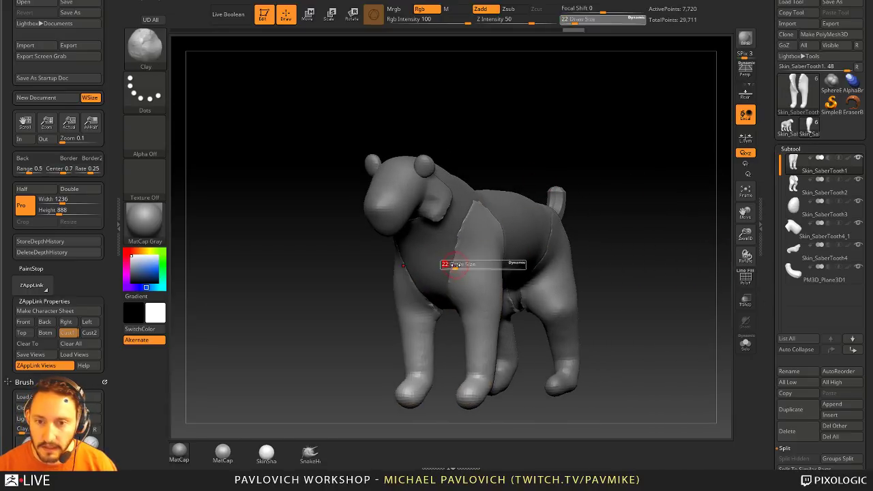
left_click(516, 24)
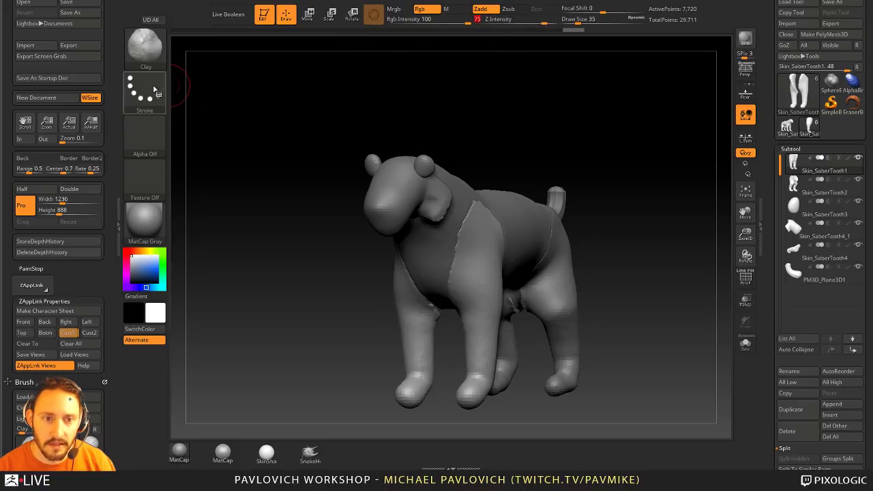
left_click(145, 136)
left_click(461, 180)
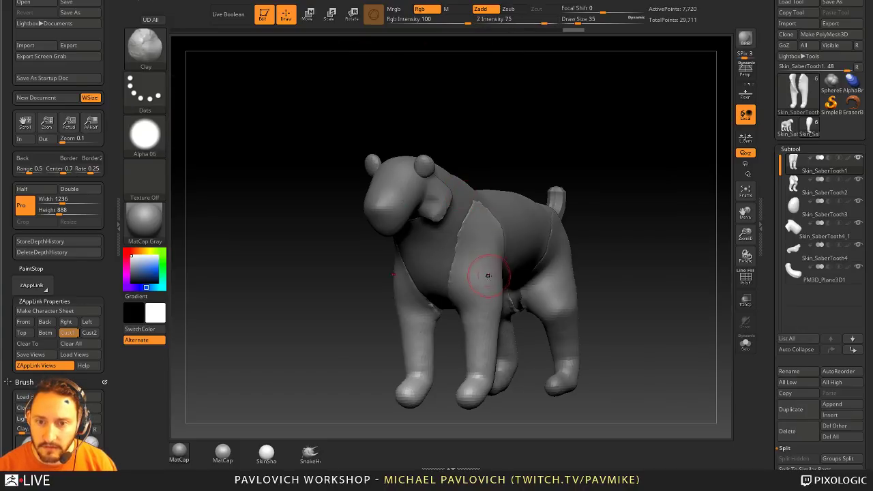
left_click_drag(469, 273, 480, 250)
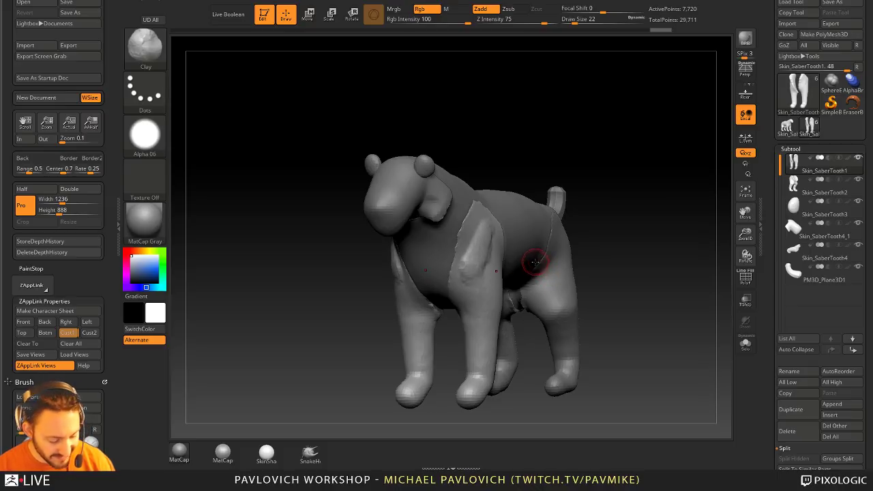
- Try to build up the shoulder and upper front leg with the ClayTubes brush
key("b")
key("c")
key("t")
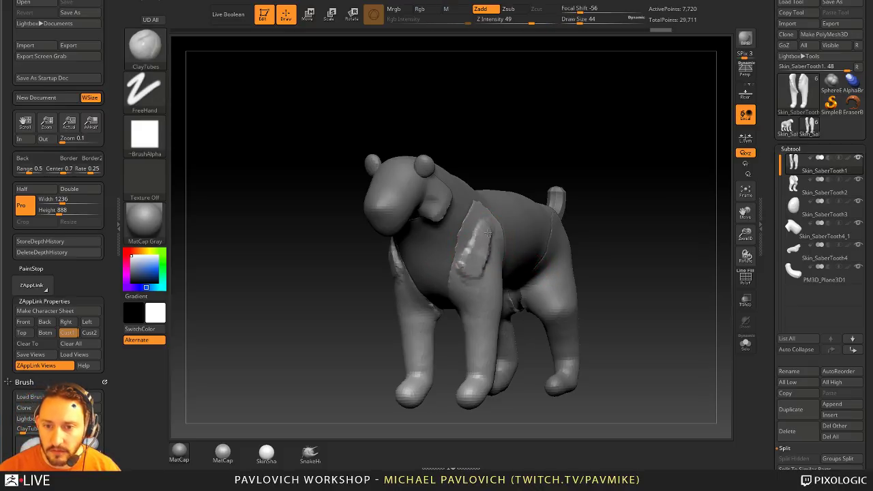
left_click_drag(487, 233, 455, 286)
mouse_move(480, 217)
left_mouse_down()
mouse_move(458, 282)
mouse_move(504, 283)
left_mouse_up()
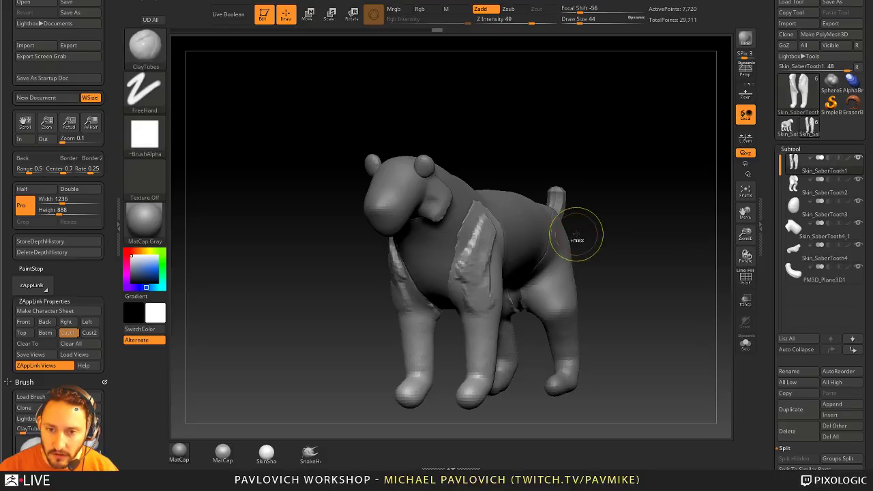
key("ctrl+z")
key("ctrl+z")
key("ctrl+z")
- Sculpt the shoulder and upper-arm masses of the front legs with the Clay brush, varying the draw size
key("b")
key("c")
key("l")
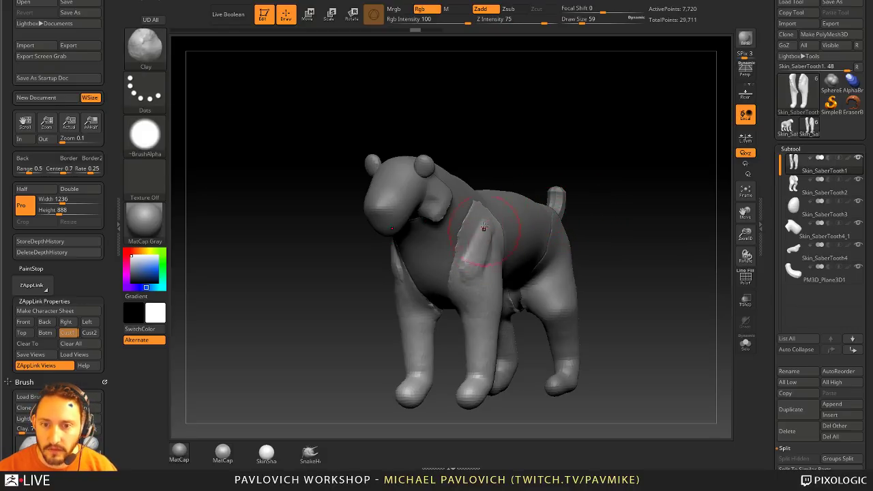
mouse_move(489, 239)
left_mouse_down()
mouse_move(484, 293)
mouse_move(483, 209)
left_mouse_up()
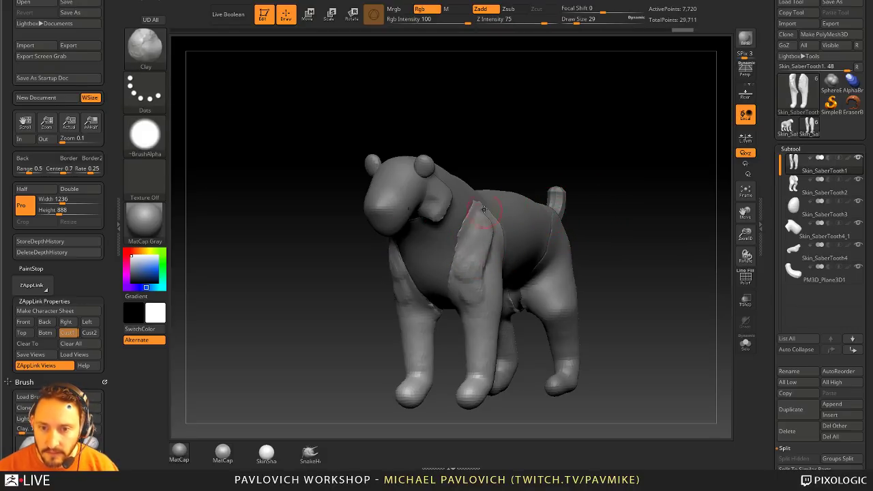
mouse_move(591, 157)
left_mouse_down()
mouse_move(539, 169)
mouse_move(565, 146)
mouse_move(621, 146)
left_mouse_up()
key("s")
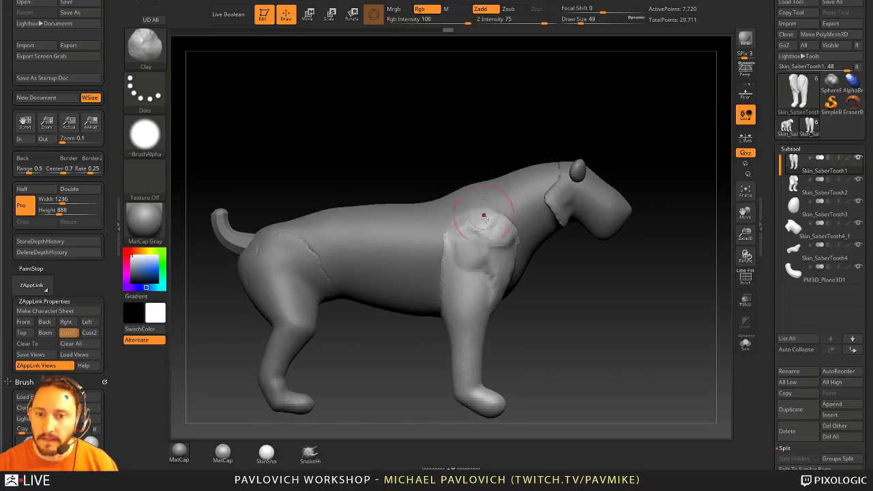
key("s")
key("s")
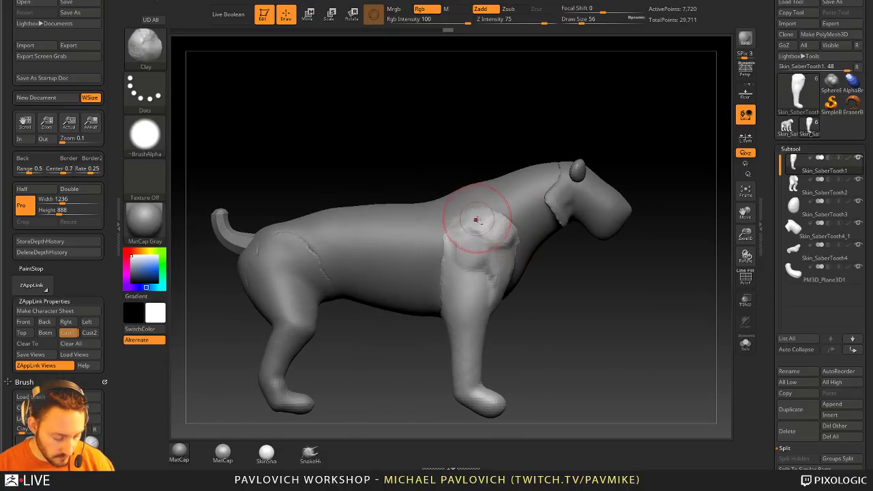
key("s")
left_click_drag(452, 315, 511, 199)
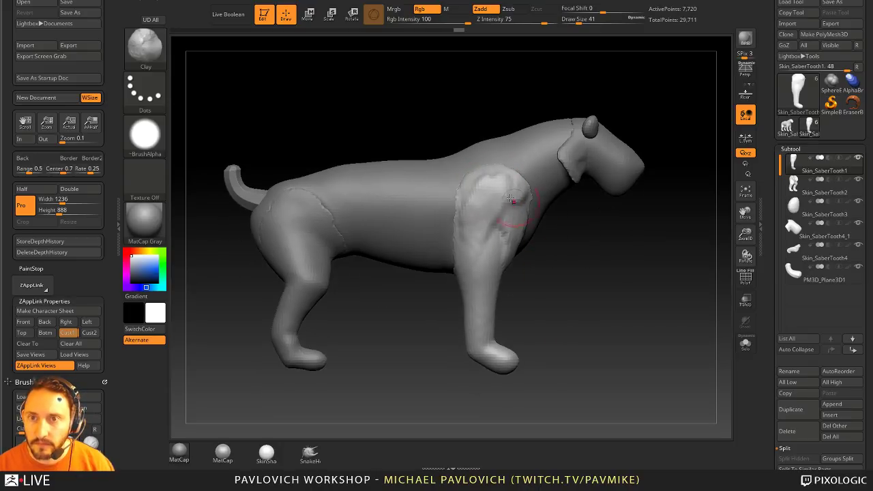
- Build up a protruding elbow on the back of the front leg with the Clay brush
mouse_move(465, 265)
right_mouse_down()
mouse_move(429, 267)
mouse_move(449, 270)
mouse_move(510, 249)
right_mouse_up()
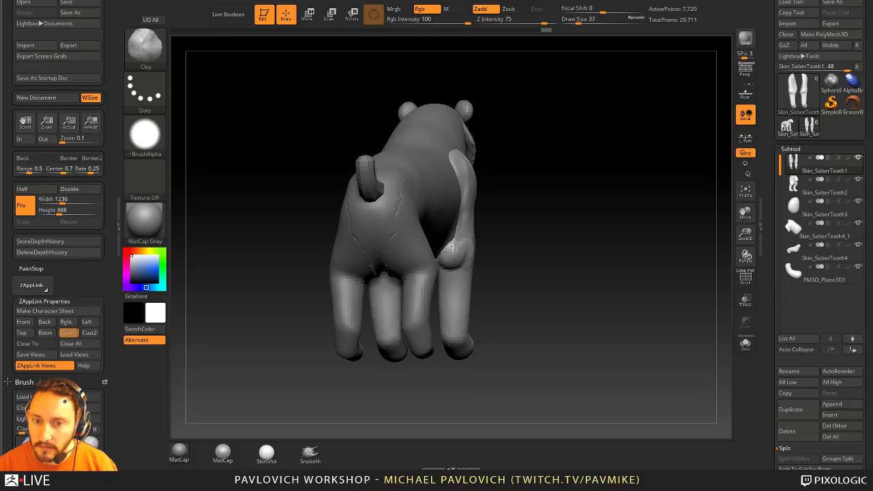
left_click_drag(450, 249, 450, 289)
right_click_drag(584, 258, 457, 276)
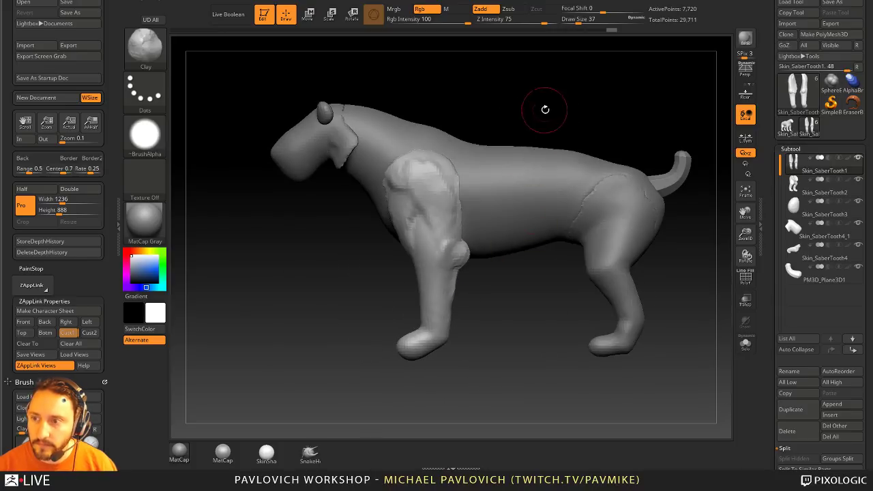
- Add muscle forms to the outer upper front leg above the elbow with the Clay brush
right_click_drag(545, 109, 538, 133)
right_click_drag(464, 336, 467, 234)
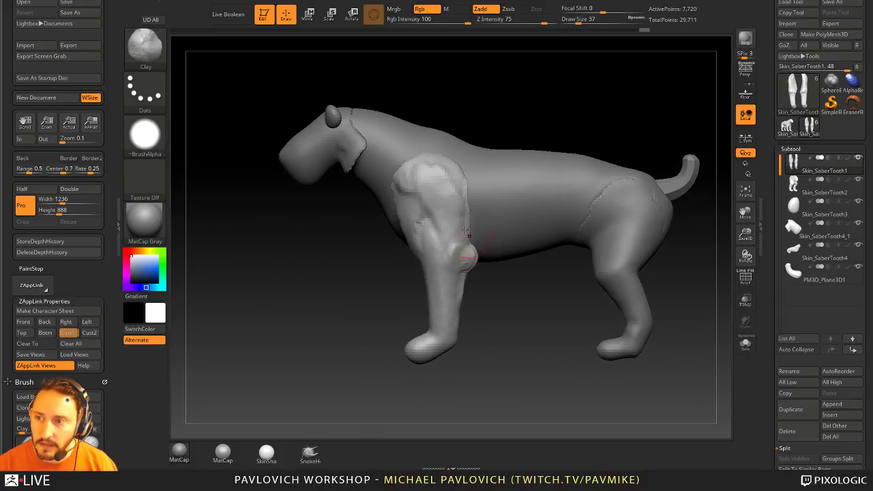
left_click_drag(412, 208, 458, 252)
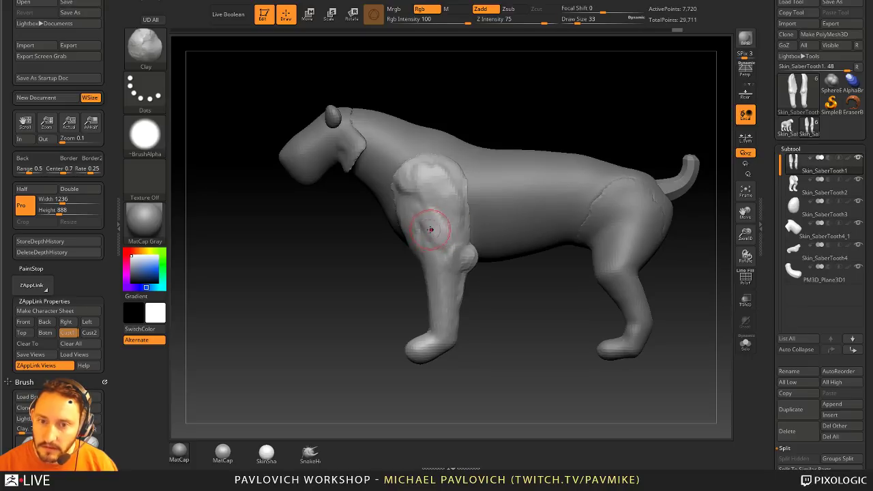
right_click_drag(422, 229, 491, 130)
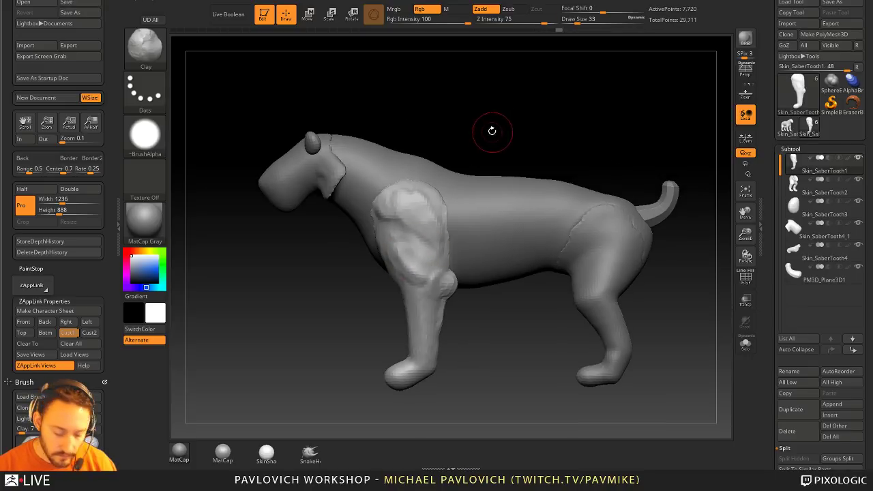
- Carve creases between the muscle forms of the upper front leg with the DamStandard brush
key("b")
key("d")
key("s")
left_click_drag(402, 223, 430, 252)
mouse_move(436, 239)
right_mouse_down()
mouse_move(471, 161)
mouse_move(465, 137)
right_mouse_up()
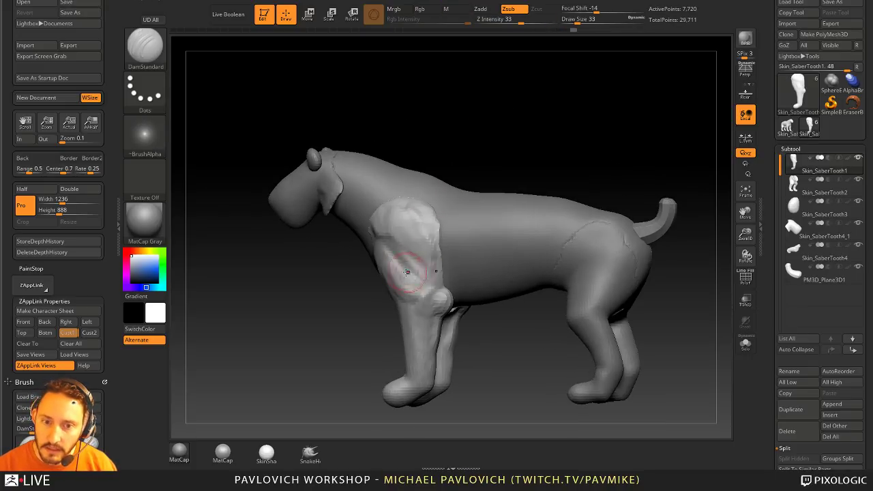
left_click_drag(406, 272, 440, 281)
left_click_drag(390, 158, 427, 165)
- Build up the shoulder and upper-arm muscles beside the carved creases with the Clay brush
key("b")
key("c")
key("l")
left_click_drag(397, 256, 388, 239)
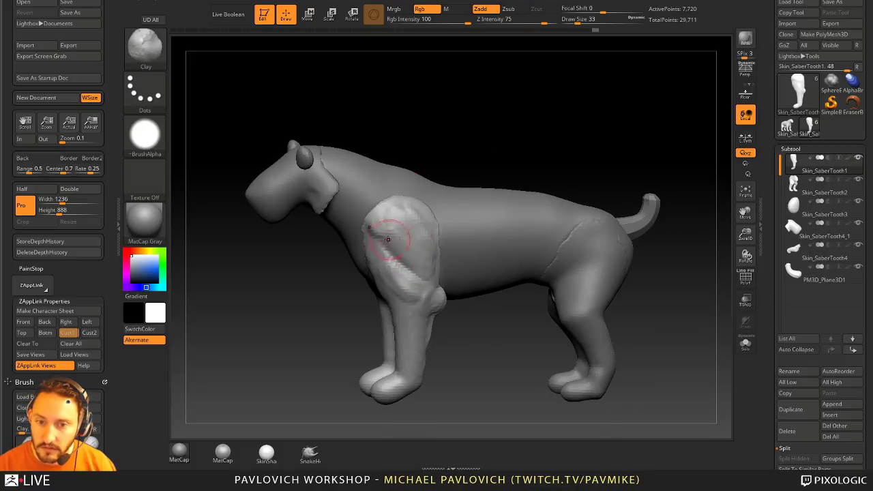
mouse_move(388, 238)
right_mouse_down()
mouse_move(446, 140)
mouse_move(502, 116)
mouse_move(436, 152)
right_mouse_up()
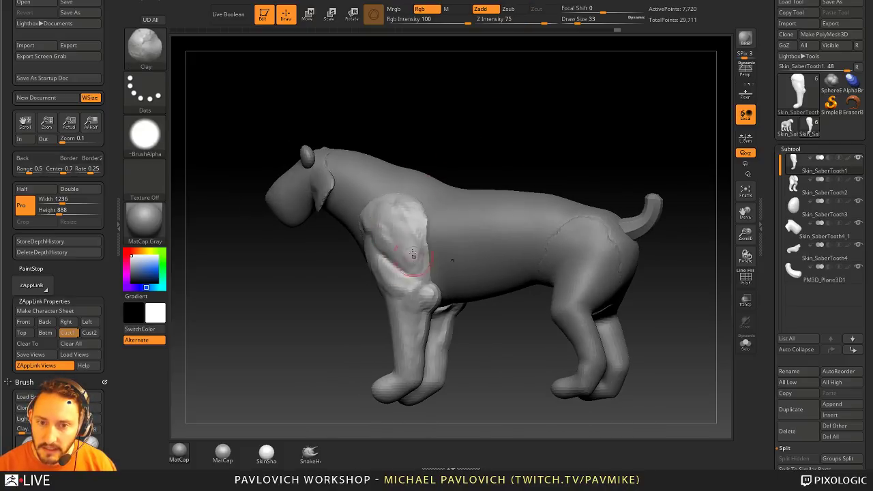
right_click_drag(412, 254, 600, 173)
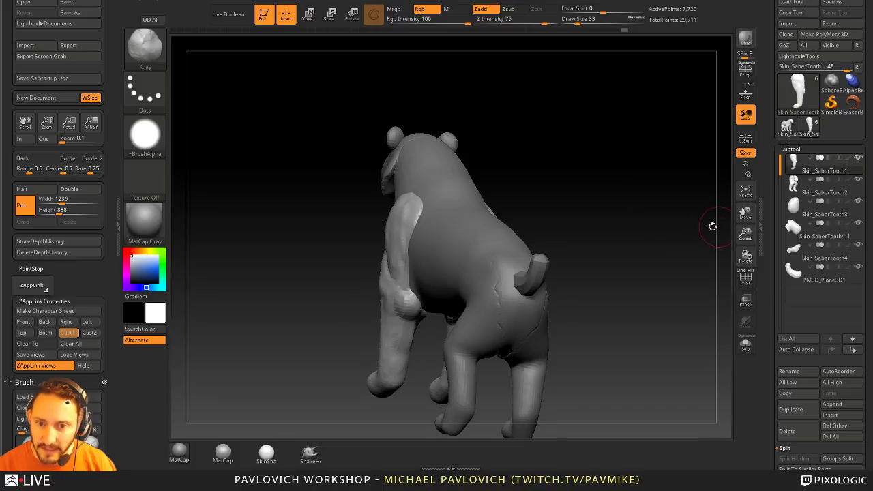
left_click_drag(651, 219, 670, 194)
- Re-DynaMesh the body at resolution 224 with the blur set to 0
left_click(487, 247, "alt")
left_click_drag(554, 170, 561, 122)
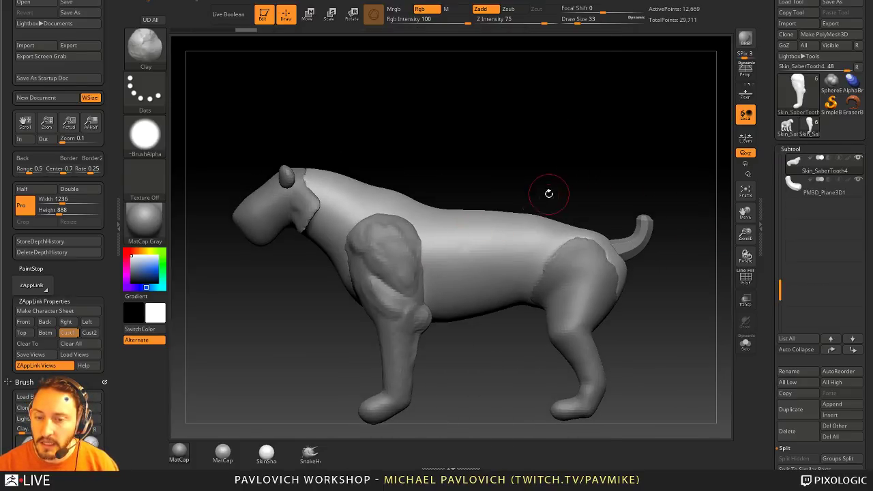
key("g")
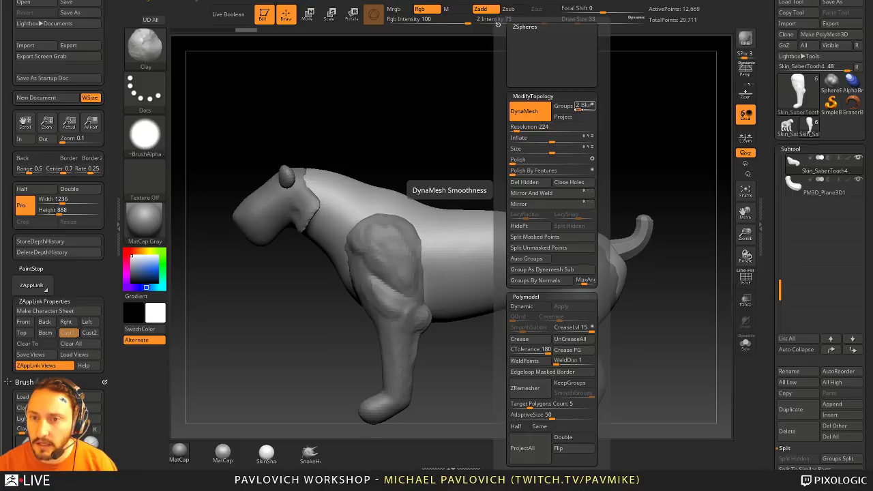
key("g")
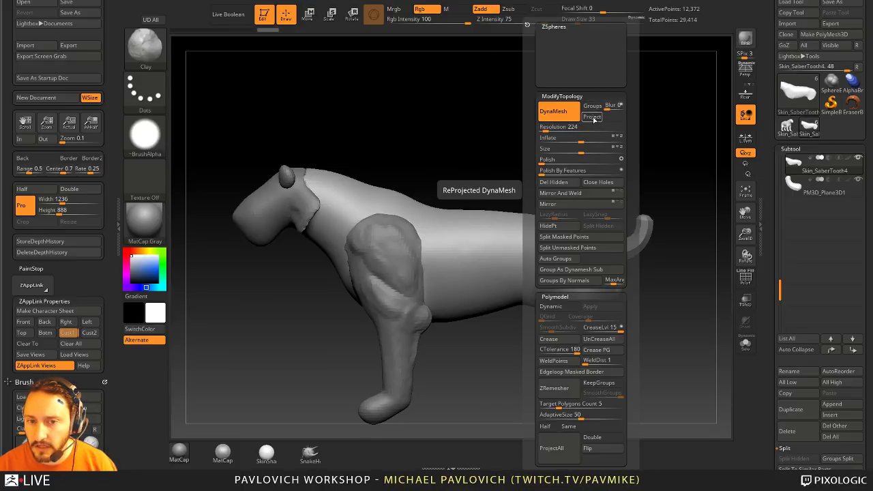
key("ctrl+z")
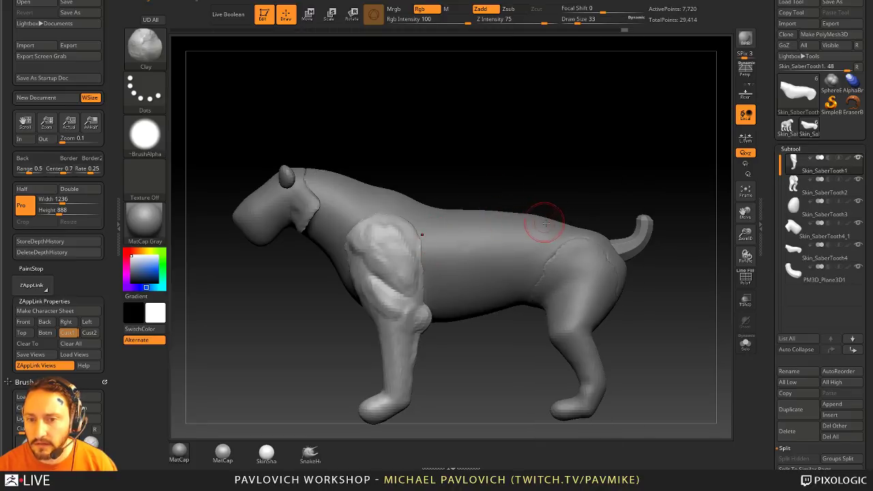
- Check the wireframe of the front legs and re-DynaMesh them at a higher density
left_click(744, 276)
left_click_drag(607, 148, 637, 178, "alt")
key("2")
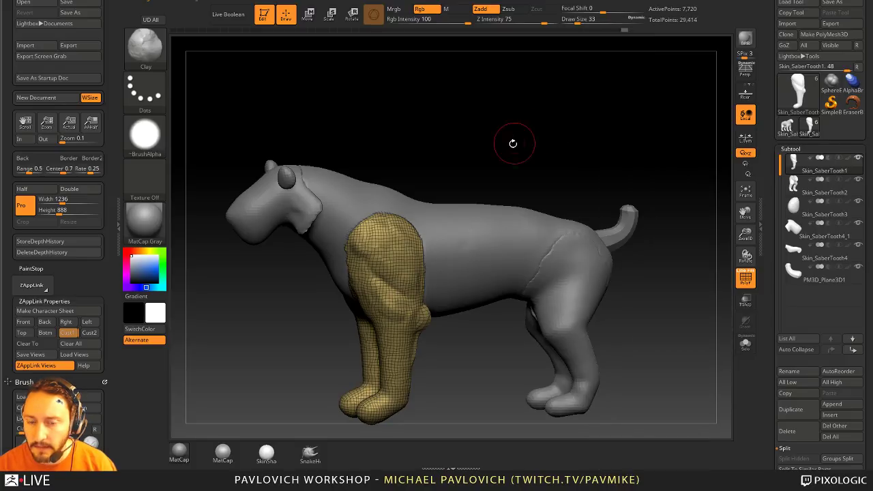
left_click_drag(511, 143, 557, 107)
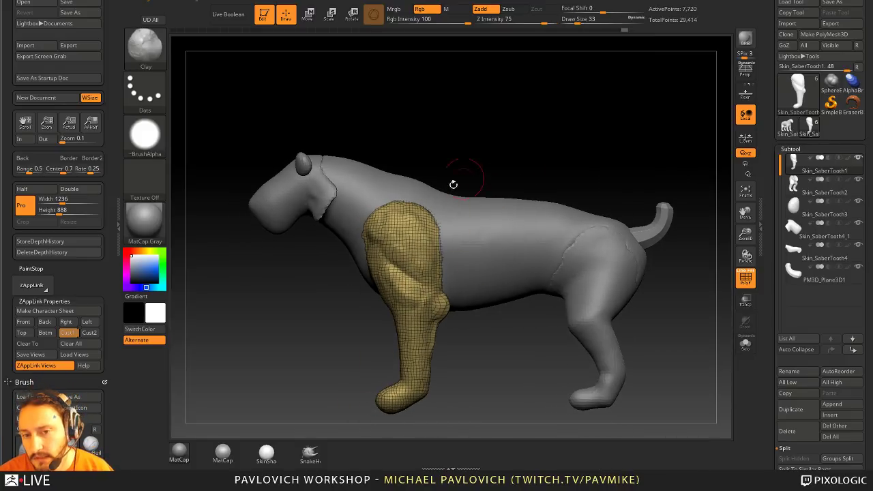
left_click_drag(506, 160, 666, 238)
left_click(745, 276)
left_click_drag(648, 193, 590, 140)
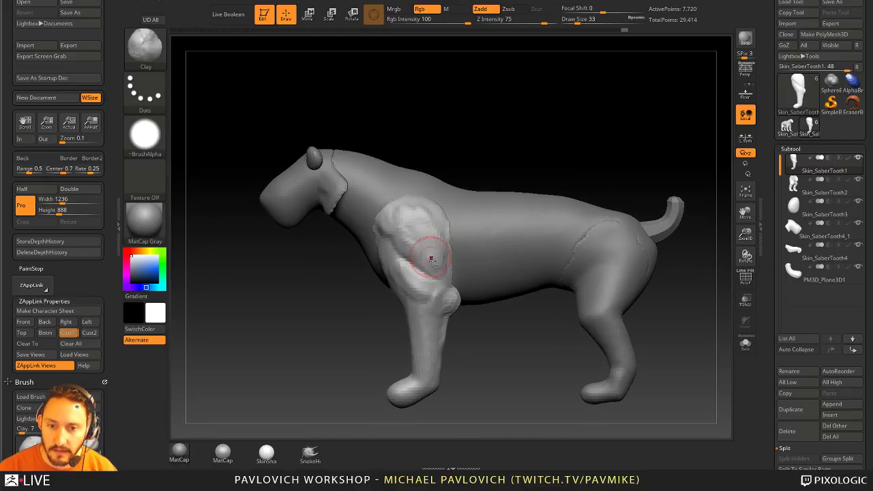
left_click_drag(522, 95, 546, 140, "ctrl")
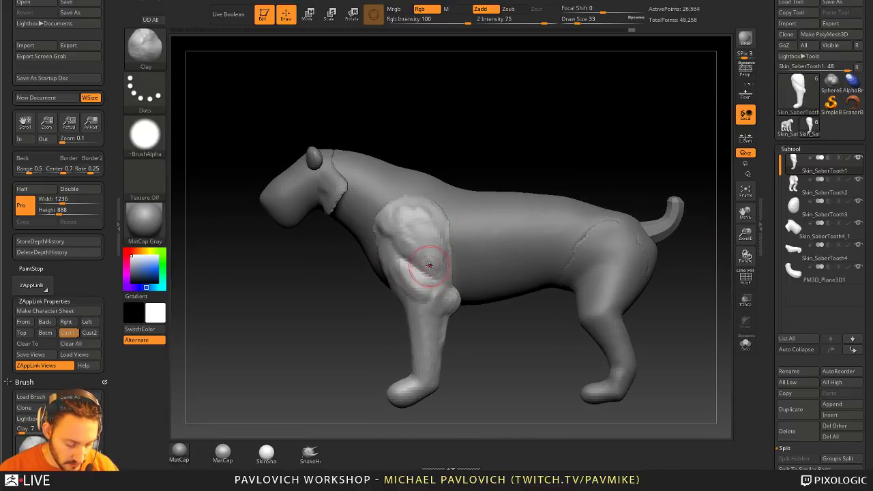
- Refine the lower front legs with the Clay brush at draw size 27
mouse_move(489, 345)
left_mouse_down("alt")
mouse_move(503, 326)
mouse_move(495, 323)
left_mouse_up("alt")
key("s")
left_click(430, 304)
left_click_drag(353, 315, 404, 316)
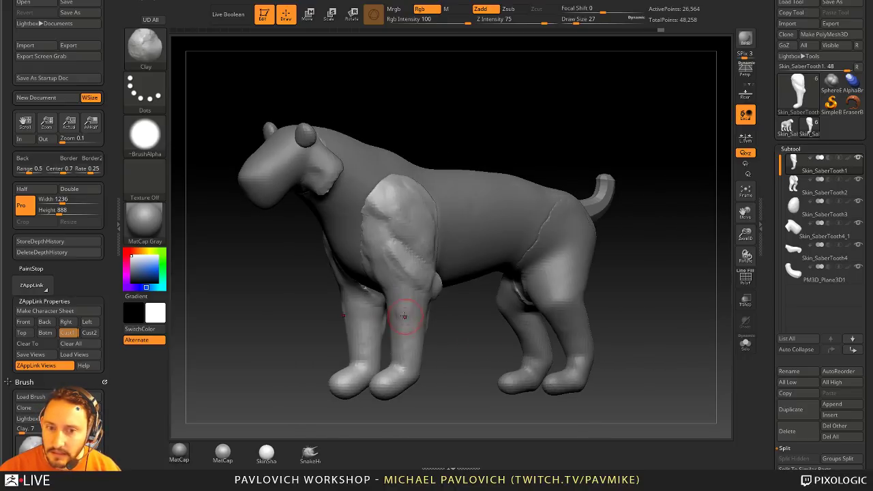
mouse_move(458, 331)
left_mouse_down()
mouse_move(561, 272)
mouse_move(559, 289)
mouse_move(572, 287)
mouse_move(516, 240)
mouse_move(535, 243)
left_mouse_up()
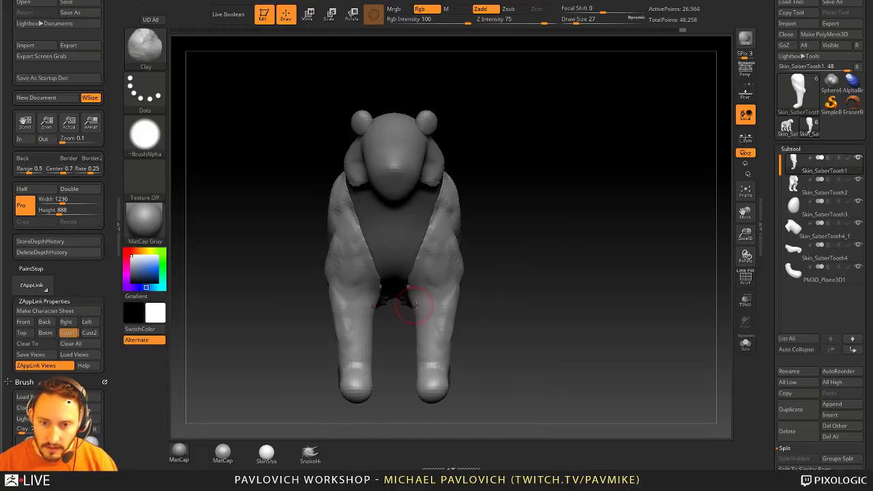
- Reshape the inner side of the front legs below the chest with the Move Accu brush at draw size 44
key("b")
key("m")
key("a")
key("bracketleft")
key("bracketleft")
key("bracketleft")
left_click_drag(410, 297, 427, 288)
left_click_drag(593, 262, 501, 322)
left_click_drag(489, 419, 471, 380, "alt")
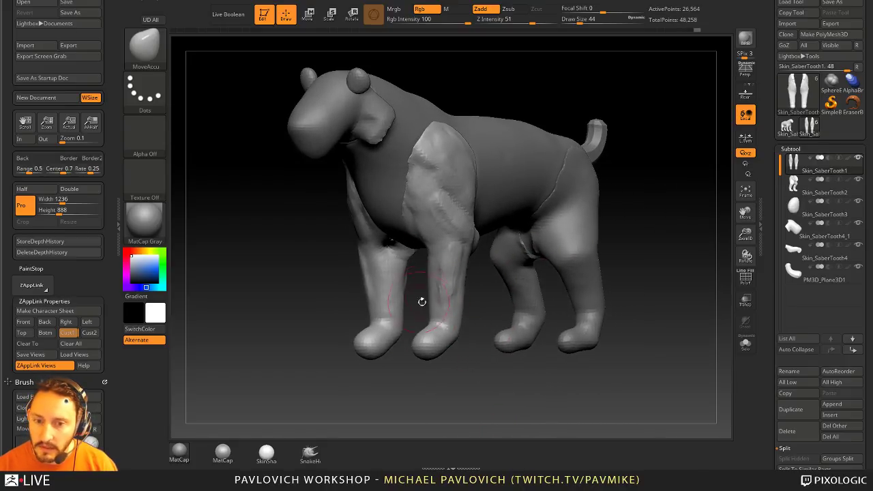
- Set the Standard brush to Zadd without Rgb colour and a Z Intensity of 34
key("b")
key("s")
key("t")
left_click_drag(452, 343, 451, 367)
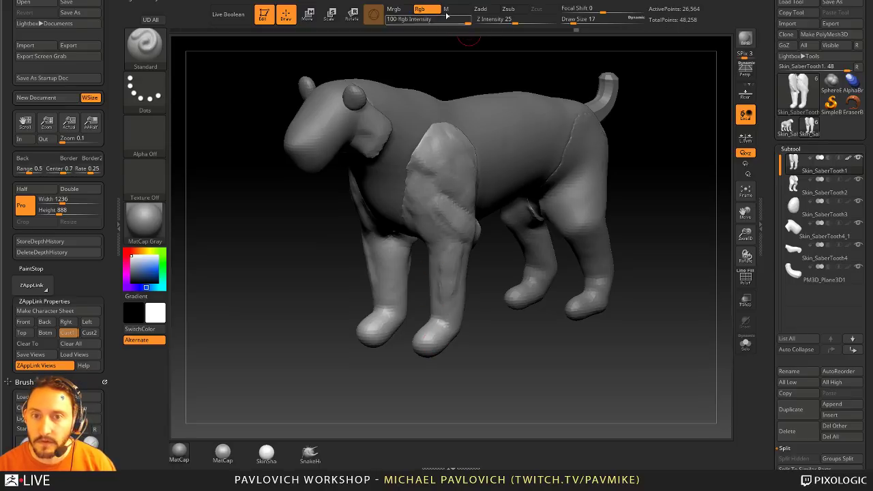
left_click(480, 9)
left_click(420, 9)
left_click(522, 26)
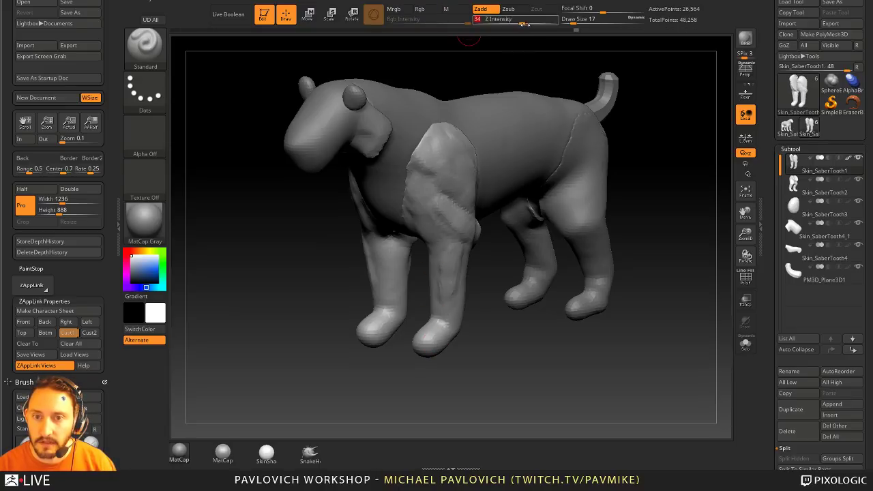
- Test the Standard brush on the upper front leg and set its LazyMouse LazyRadius to 12
key("2")
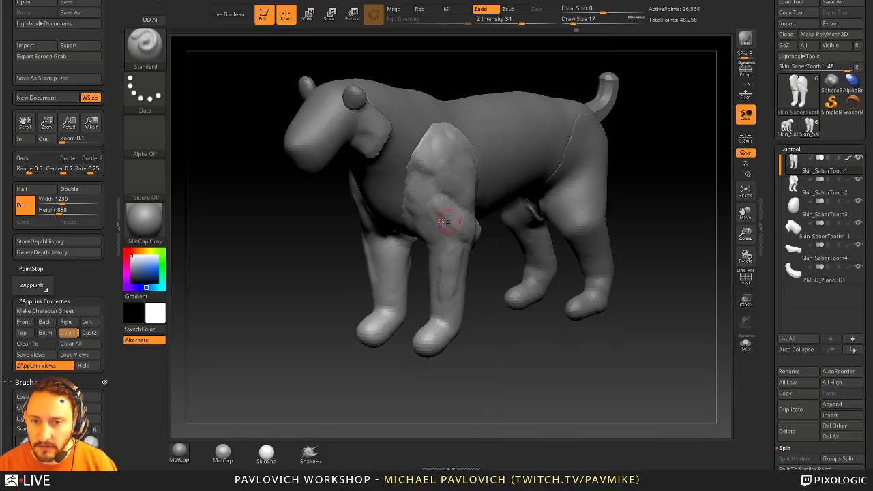
mouse_move(443, 222)
left_mouse_down()
mouse_move(429, 188)
mouse_move(450, 246)
mouse_move(447, 345)
left_mouse_up()
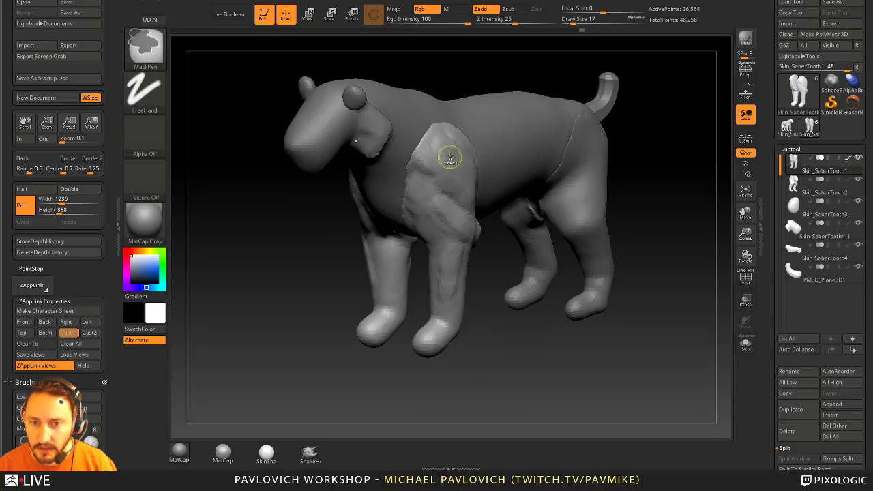
mouse_move(448, 156)
left_mouse_down()
mouse_move(454, 204)
mouse_move(443, 252)
mouse_move(512, 210)
left_mouse_up()
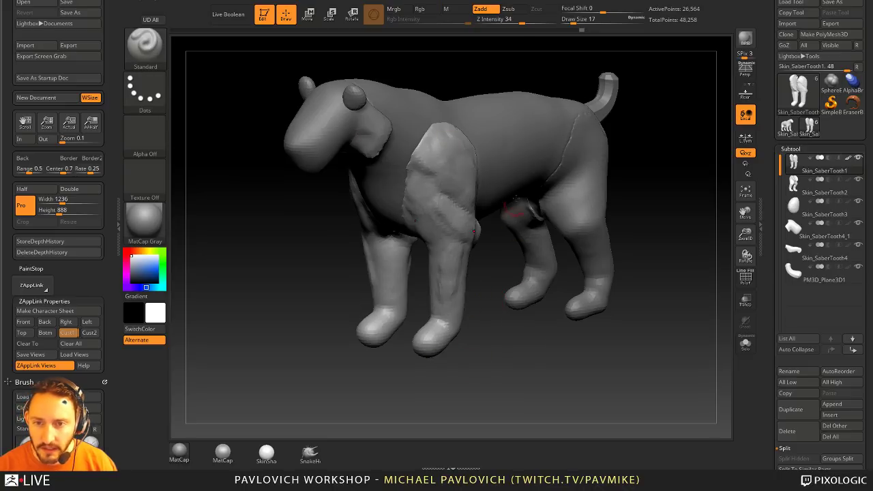
key("3")
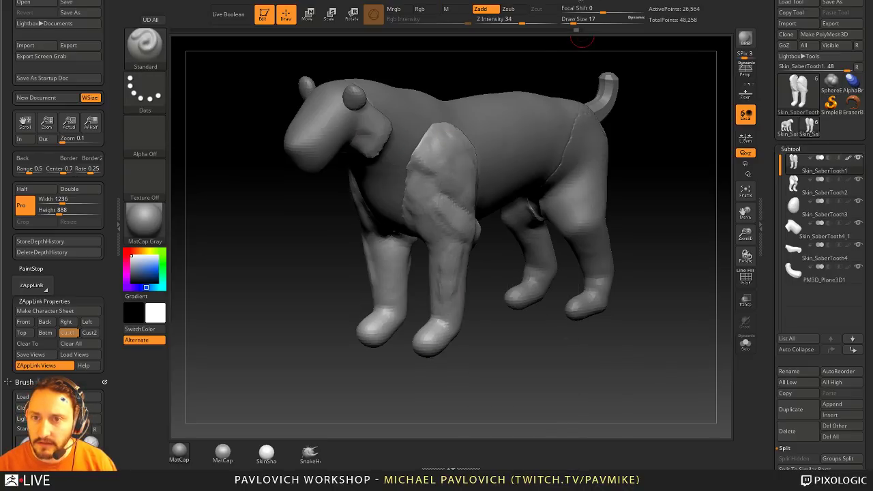
mouse_move(578, 1)
left_click(597, 104)
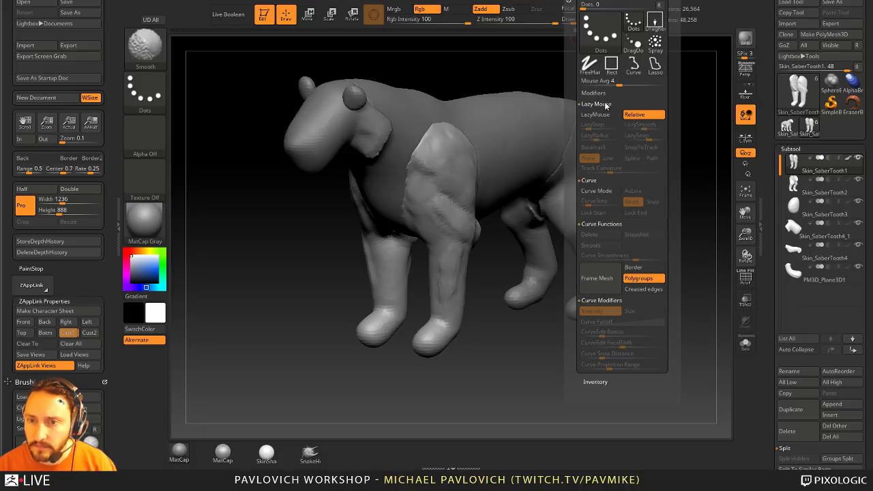
left_click_drag(588, 136, 583, 137)
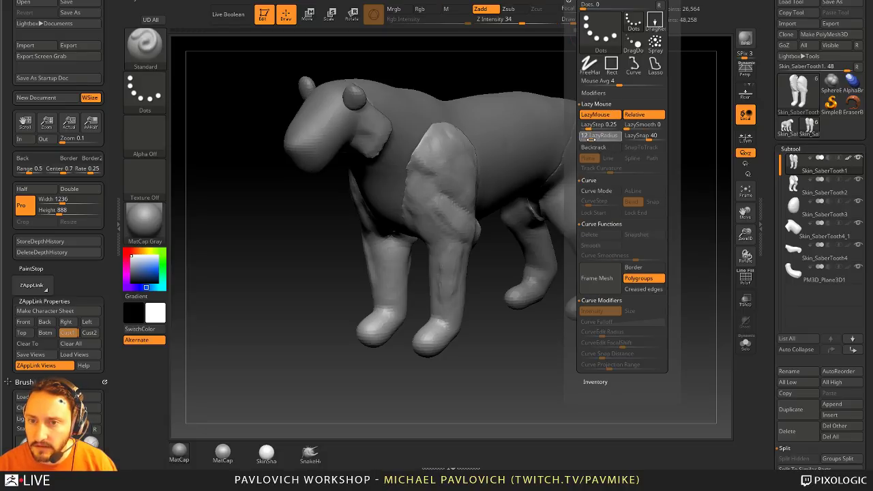
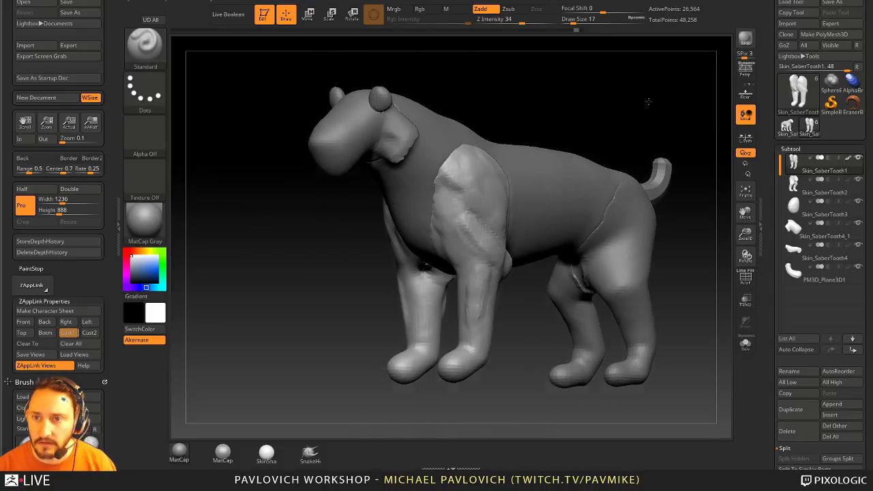
- Rotate the front legs symmetrically outward about the shoulders in the front view
left_click_drag(637, 94, 610, 177)
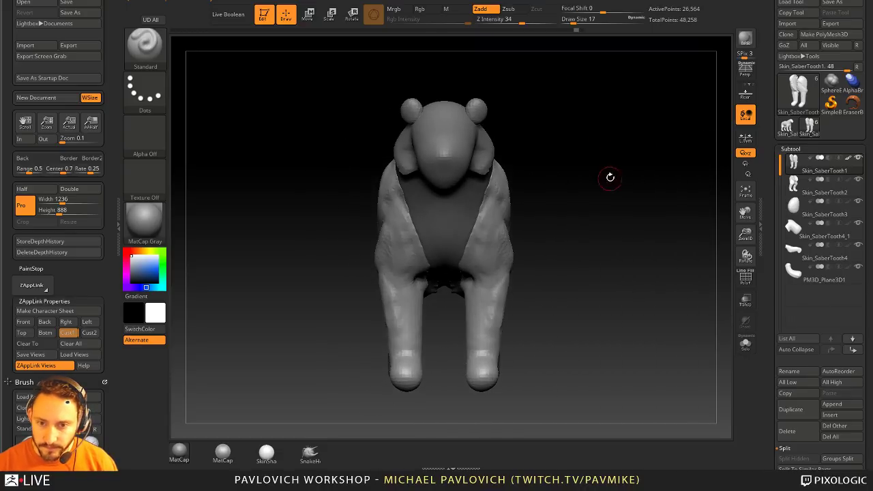
key("r")
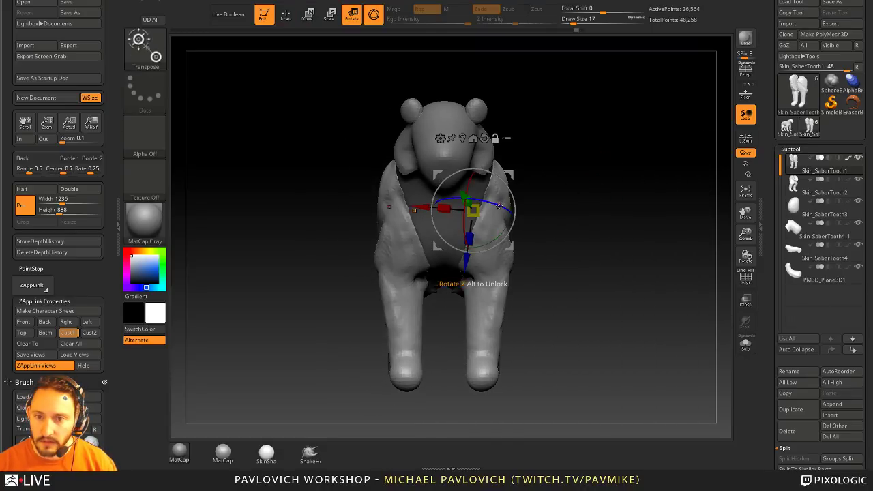
left_click(495, 332, "alt")
left_click(491, 203, "alt")
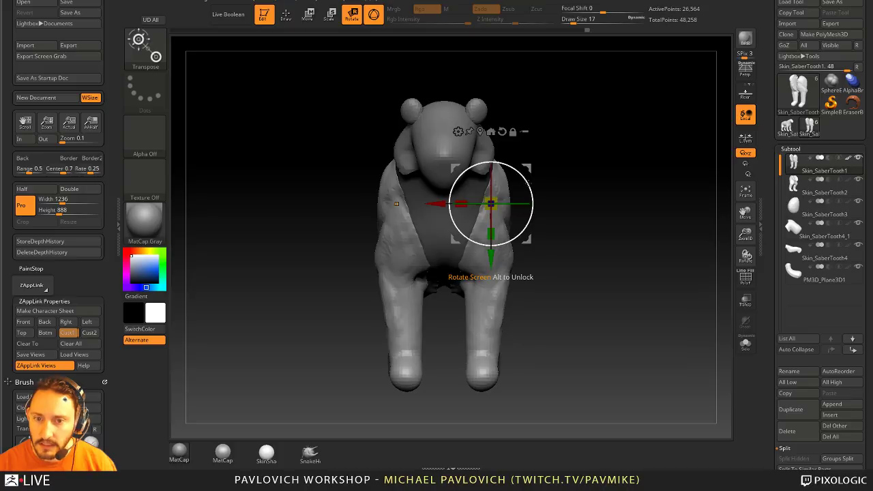
left_click_drag(537, 202, 533, 197)
- Shift both front legs symmetrically inward toward the body, with local symmetry enabled
key("q")
key("w")
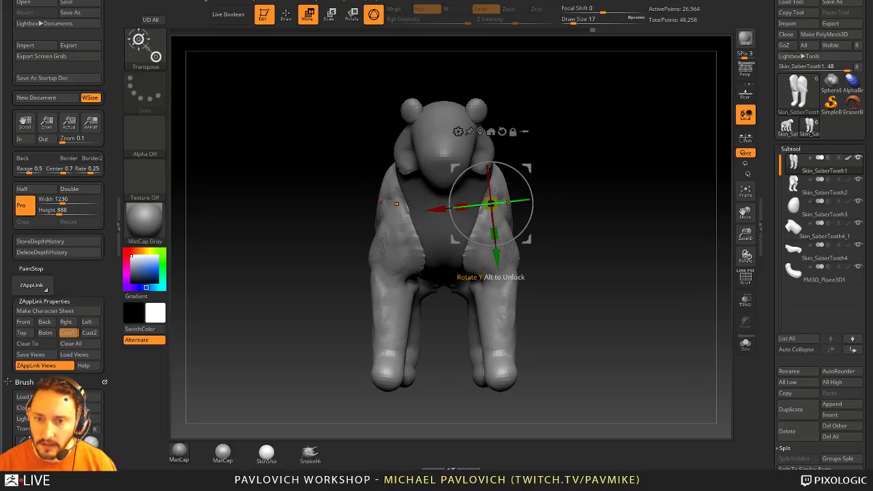
left_click(500, 280, "alt")
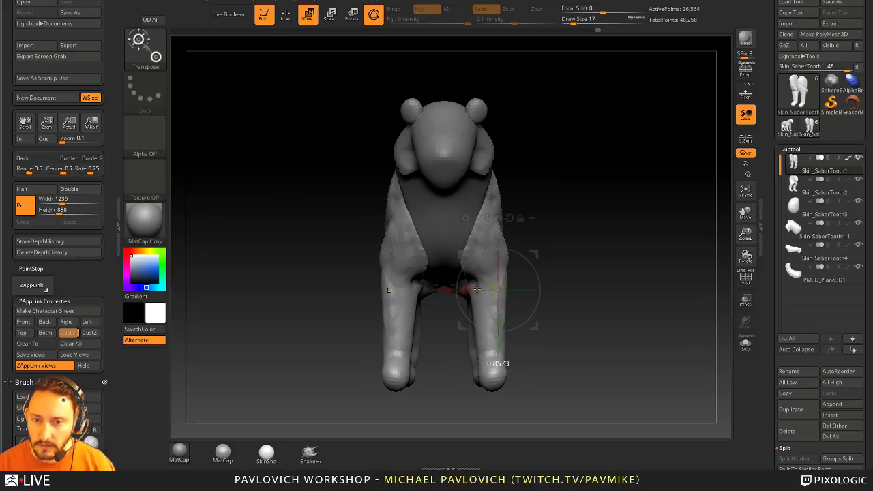
key("x")
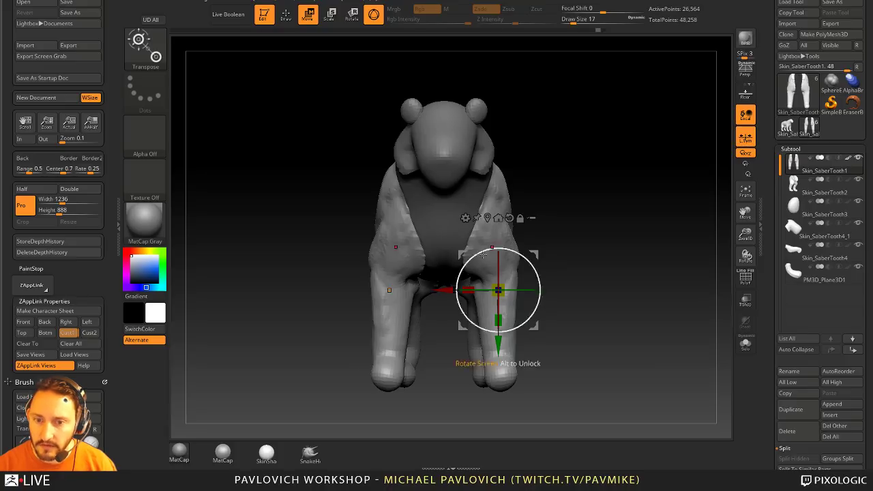
left_click(745, 136)
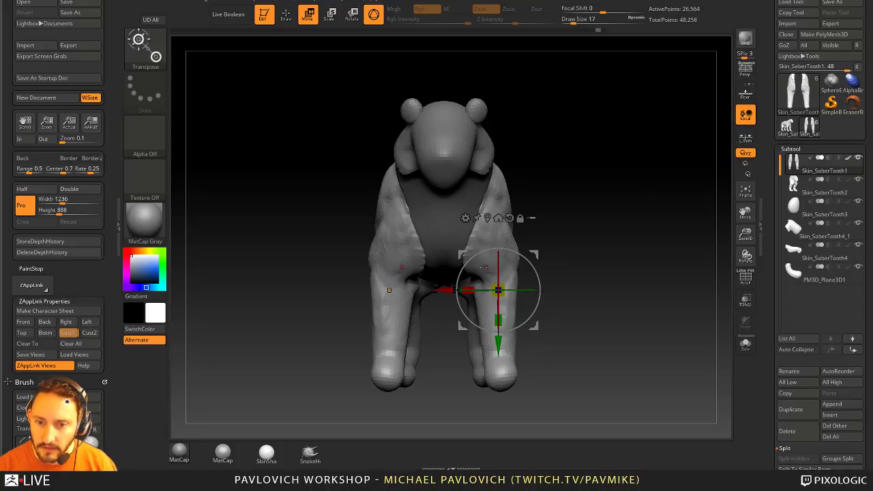
mouse_move(473, 286)
left_mouse_down()
mouse_move(463, 284)
mouse_move(501, 280)
mouse_move(478, 272)
mouse_move(501, 276)
mouse_move(489, 274)
mouse_move(503, 287)
mouse_move(488, 290)
left_mouse_up()
key("x")
mouse_move(543, 252)
left_mouse_down()
mouse_move(563, 254)
mouse_move(531, 263)
left_mouse_up()
key("ctrl+z")
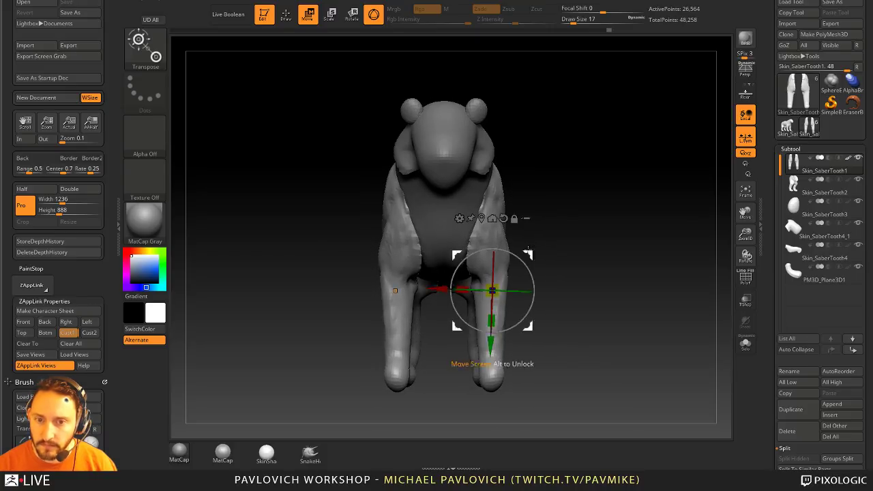
key("q")
- Adjust the fit of the front-leg shoulders against the chest with the Move brush at draw size 97
mouse_move(600, 202)
left_mouse_down()
mouse_move(583, 195)
mouse_move(628, 181)
mouse_move(622, 163)
left_mouse_up()
left_click(493, 206, "alt")
left_click_drag(560, 188, 573, 148)
key("s")
mouse_move(442, 218)
left_mouse_down()
mouse_move(459, 216)
mouse_move(498, 179)
left_mouse_up()
key("b")
key("m")
key("v")
left_click_drag(432, 202, 548, 216)
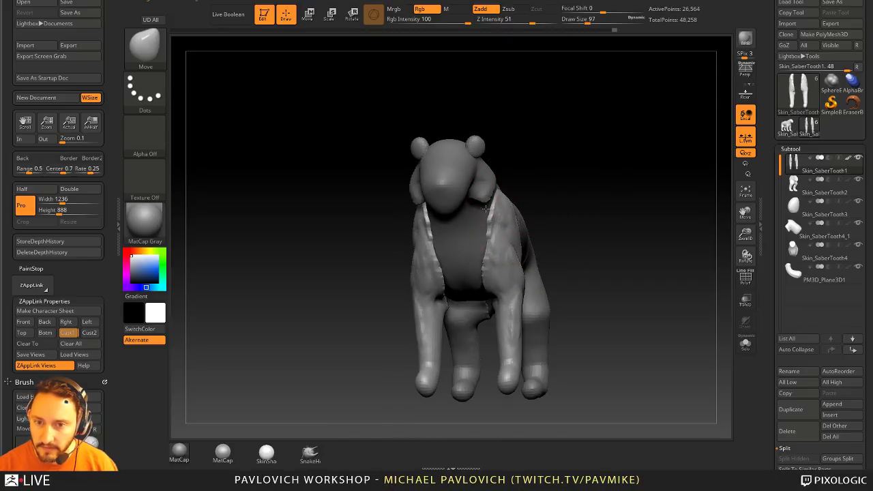
mouse_move(551, 175)
left_mouse_down()
mouse_move(492, 181)
mouse_move(475, 235)
mouse_move(520, 206)
left_mouse_up()
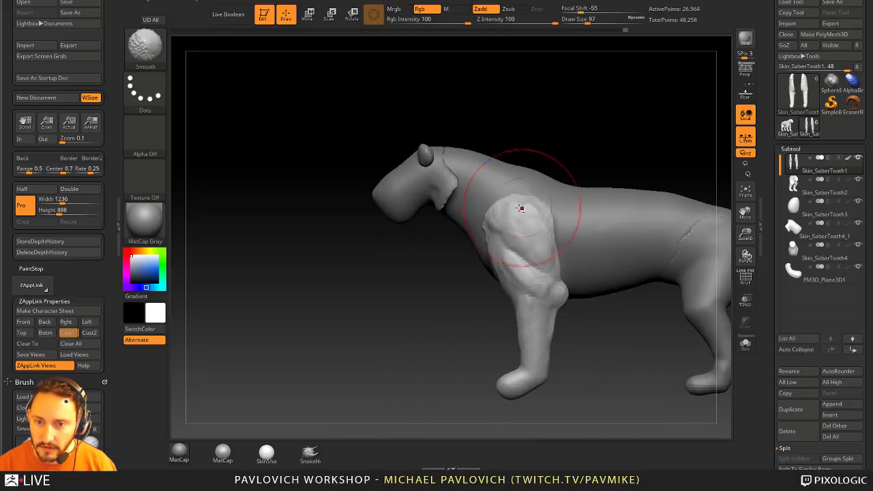
- Select the body and carve a diagonal muscle groove along the flank behind the front leg with the DamStandard brush at draw size 39
key("b")
key("s")
key("t")
left_click(580, 198, "alt")
left_click_drag(611, 82, 477, 104, "alt")
mouse_move(499, 153)
left_mouse_down()
mouse_move(540, 117)
mouse_move(684, 114)
mouse_move(643, 89)
mouse_move(468, 195)
mouse_move(495, 119)
mouse_move(506, 144)
left_mouse_up()
key("b")
key("d")
key("s")
key("s")
left_click_drag(445, 244, 439, 244)
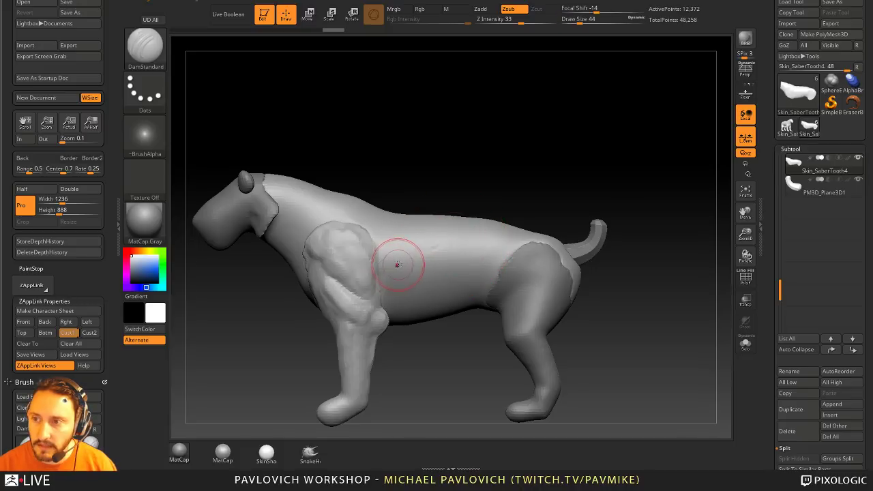
left_click_drag(377, 274, 472, 236)
mouse_move(525, 182)
left_mouse_down("alt")
mouse_move(537, 170)
mouse_move(509, 238)
left_mouse_up("alt")
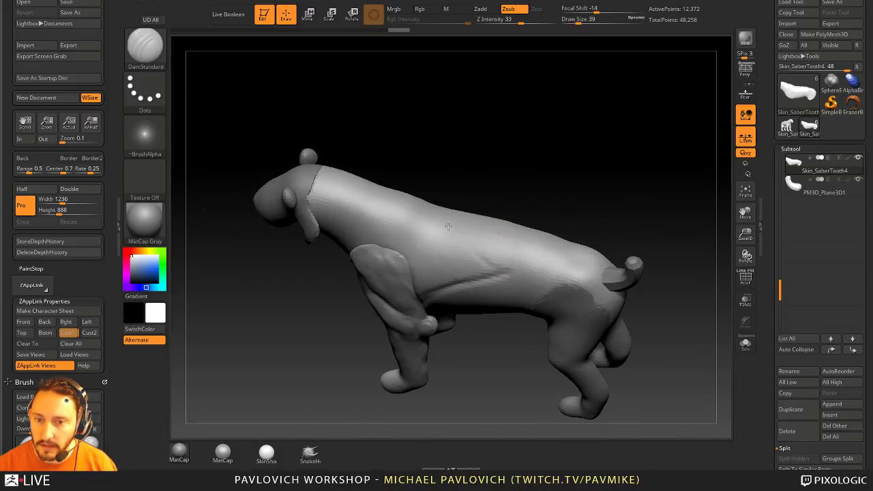
- Build up the muscle mass around the flank groove and behind the shoulder with the Clay brush at draw size 37
left_click_drag(558, 210, 565, 159)
key("b")
key("c")
key("l")
mouse_move(505, 157)
left_mouse_down()
mouse_move(468, 234)
mouse_move(435, 260)
left_mouse_up()
left_click_drag(503, 193, 479, 267)
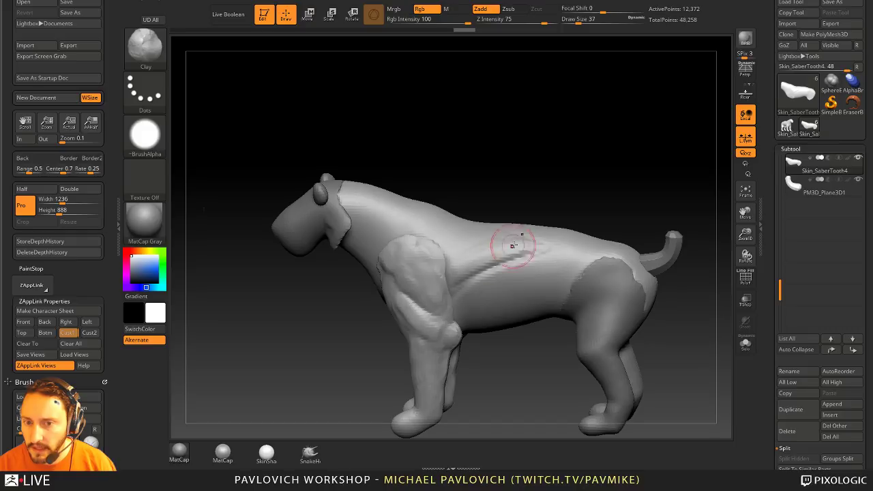
left_click_drag(461, 197, 525, 242)
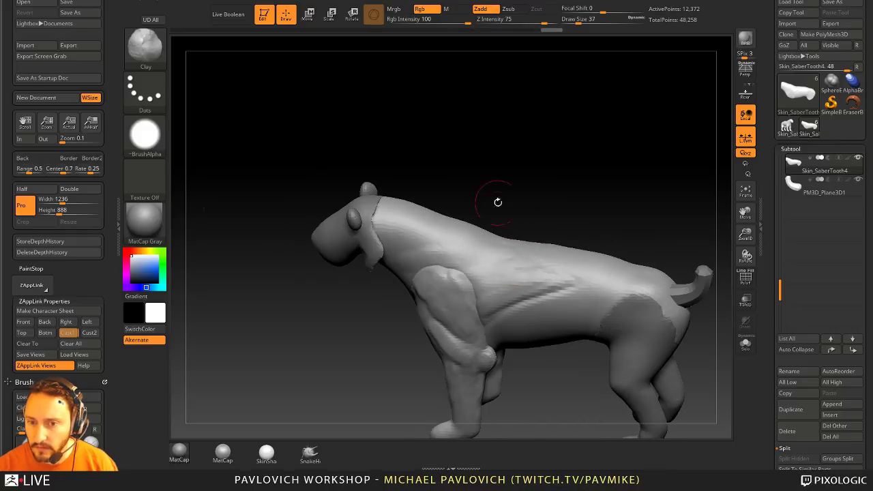
- Add muscle volumes along the neck and in front of the shoulder with the Clay brush
mouse_move(498, 202)
left_mouse_down()
mouse_move(514, 164)
mouse_move(508, 151)
left_mouse_up()
left_click_drag(398, 227, 436, 237)
left_click_drag(518, 153, 493, 184, "alt")
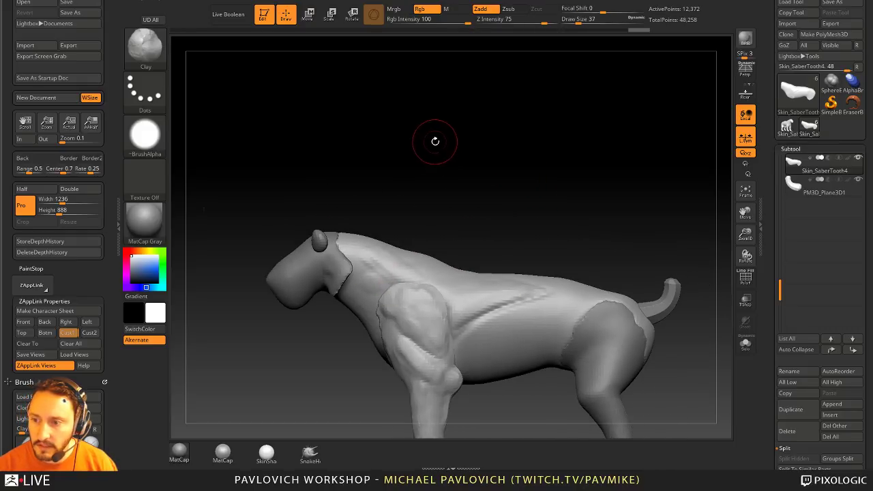
left_click_drag(435, 141, 431, 230)
left_click_drag(401, 272, 379, 259)
mouse_move(478, 147)
left_mouse_down()
mouse_move(489, 163)
mouse_move(361, 229)
mouse_move(394, 250)
left_mouse_up()
mouse_move(463, 206)
left_mouse_down("alt")
mouse_move(468, 182)
mouse_move(450, 178)
left_mouse_up("alt")
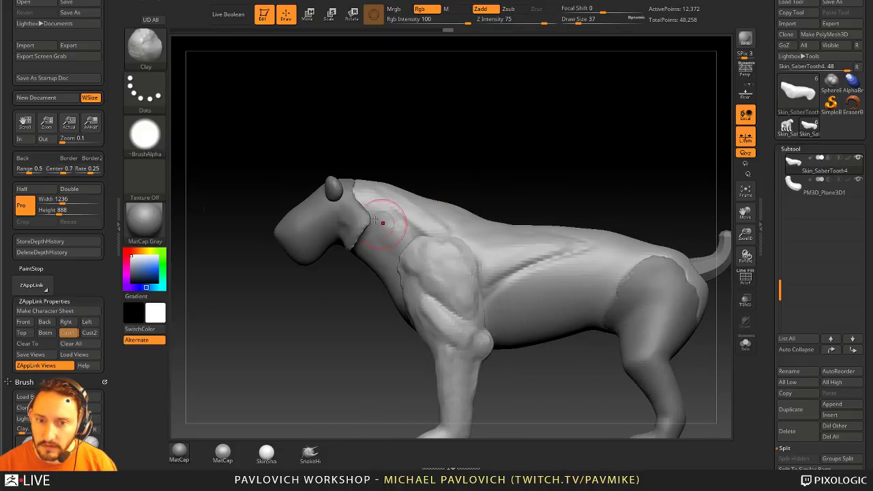
left_click_drag(384, 222, 408, 253)
mouse_move(478, 176)
left_mouse_down("alt")
mouse_move(491, 158)
mouse_move(415, 189)
mouse_move(479, 166)
left_mouse_up("alt")
- Sculpt a narrow muscle band down the side of the neck with the Standard brush at draw size 14
key("b")
key("s")
key("t")
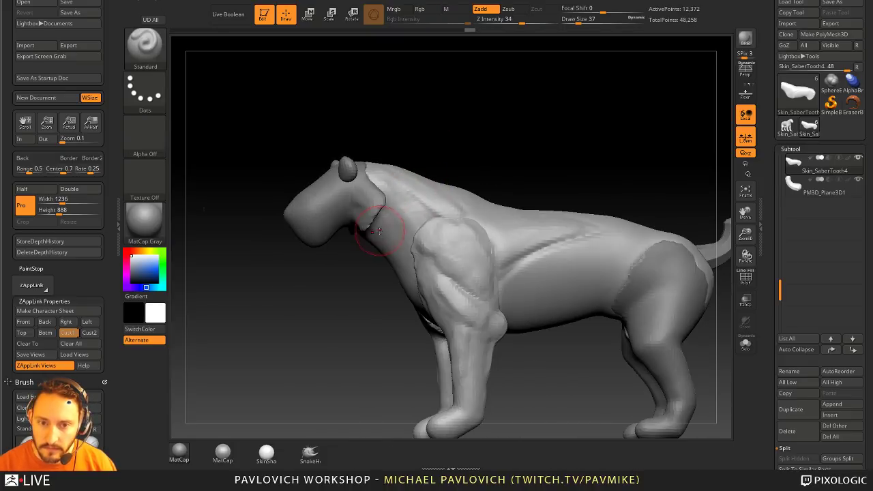
key("s")
left_click_drag(383, 231, 376, 233)
left_click_drag(383, 273, 392, 260)
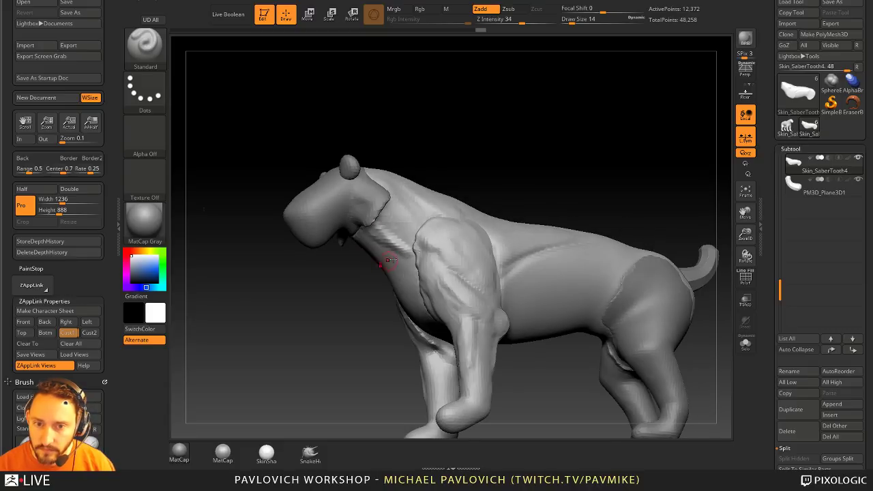
right_click_drag(444, 203, 403, 246)
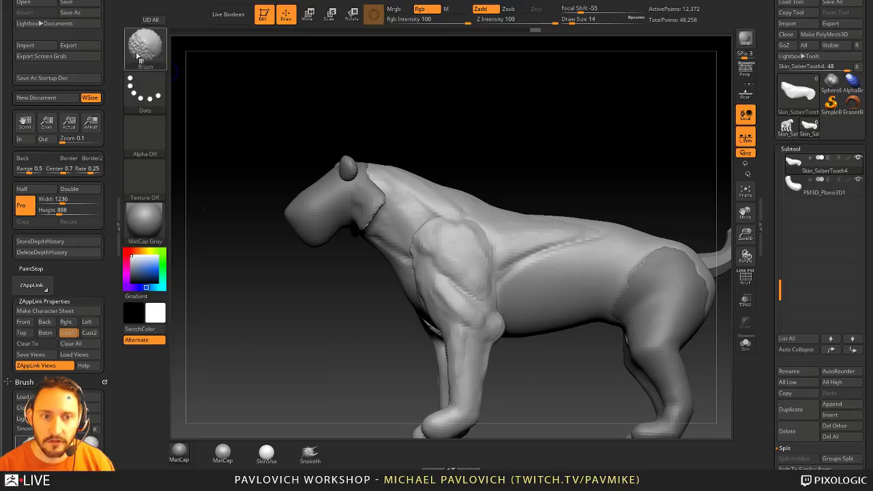
- Assign Smooth Stronger as the smoothing brush, then rework the neck muscle with the Standard brush at draw size 16 and Z Intensity 53
left_click(144, 47)
left_click(143, 303, "shift")
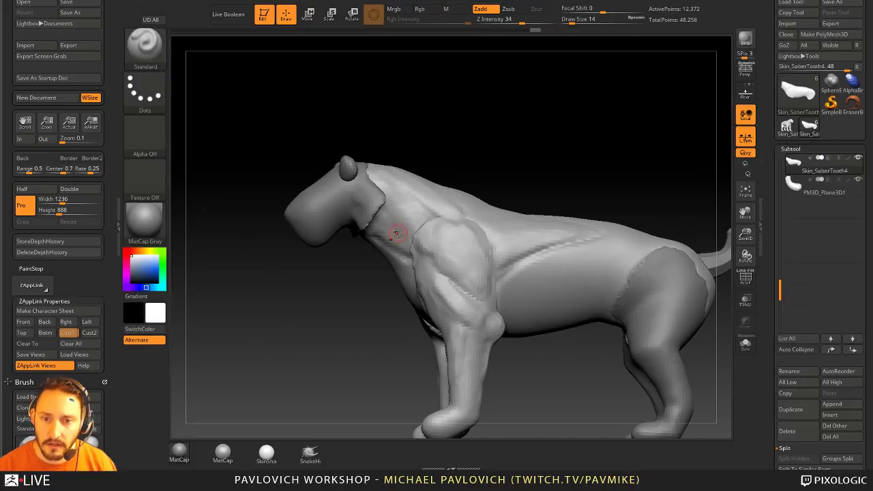
key("s")
left_click_drag(398, 235, 401, 235)
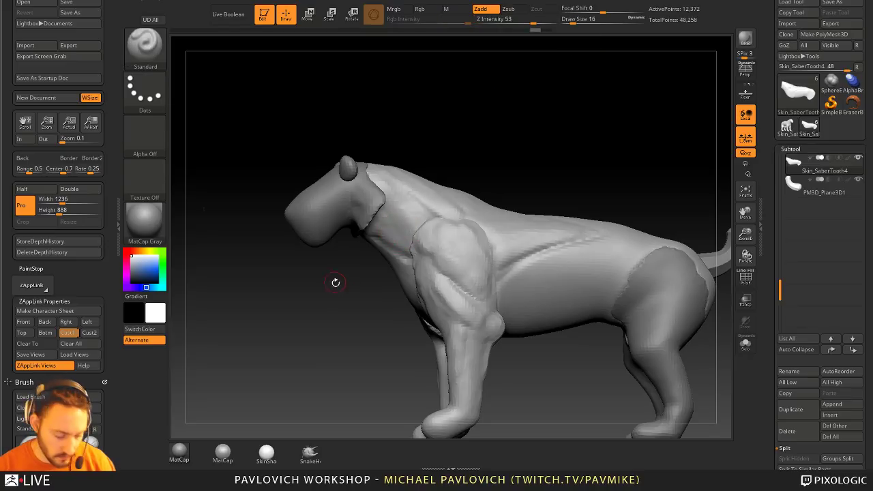
left_click_drag(335, 299, 370, 224)
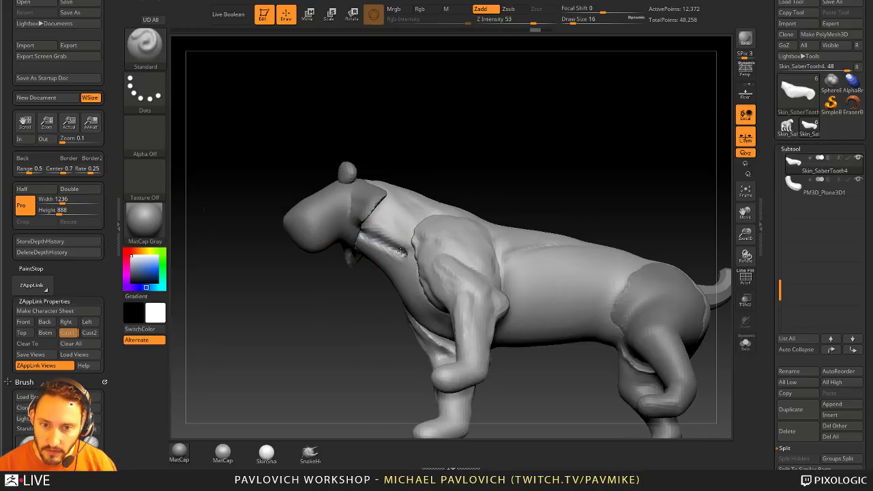
mouse_move(401, 250)
left_mouse_down("shift")
mouse_move(368, 230)
mouse_move(379, 247)
left_mouse_up("shift")
- Extend the flank muscle forms toward the elbow from the opposite side of the body and smooth the neck
mouse_move(459, 161)
left_mouse_down("shift")
mouse_move(457, 206)
mouse_move(555, 195)
mouse_move(604, 142)
left_mouse_up("shift")
left_click_drag(598, 200, 696, 129)
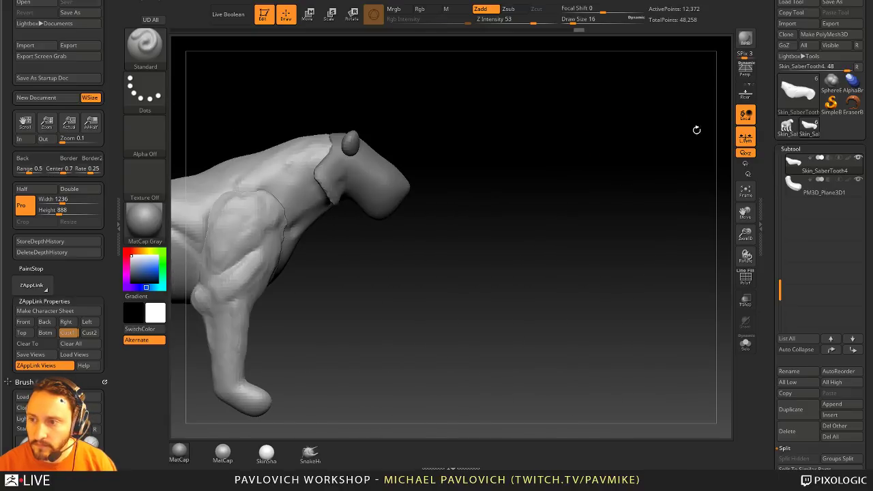
key("f")
left_click_drag(720, 91, 656, 107)
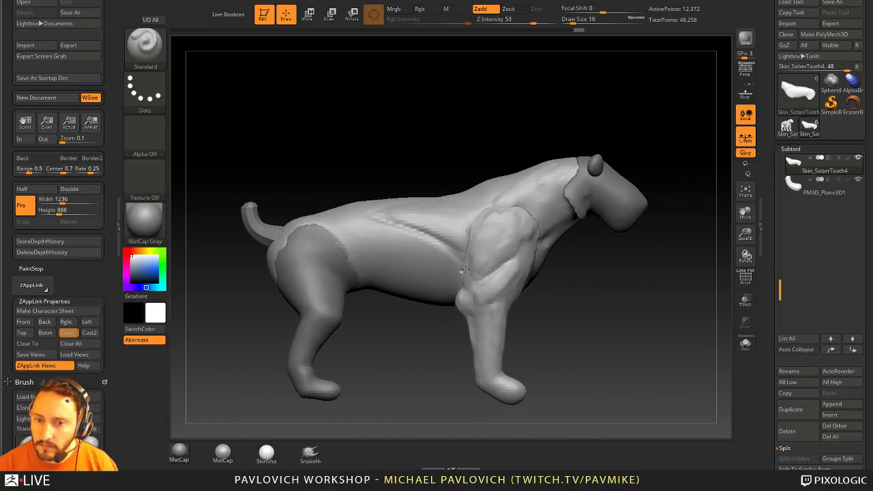
mouse_move(464, 270)
left_mouse_down()
mouse_move(410, 292)
mouse_move(406, 237)
mouse_move(507, 146)
mouse_move(495, 230)
mouse_move(596, 146)
mouse_move(610, 162)
left_mouse_up()
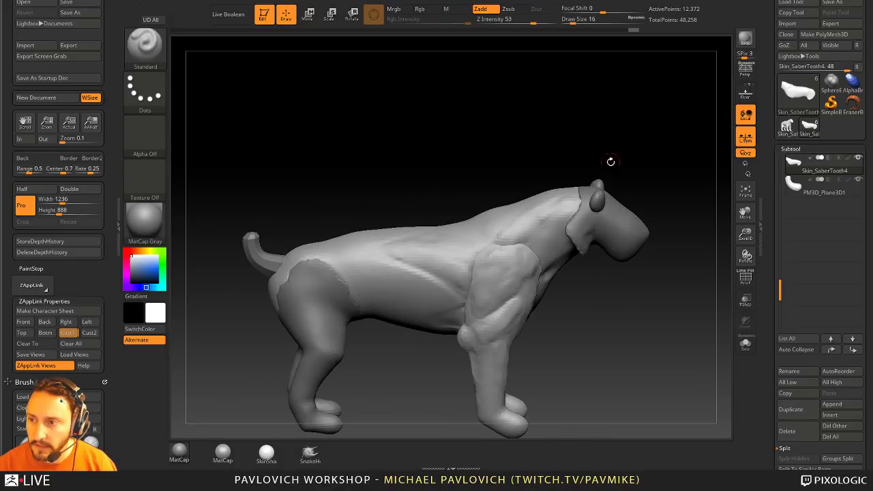
mouse_move(568, 219)
left_mouse_down("shift")
mouse_move(632, 132)
mouse_move(519, 225)
left_mouse_up("shift")
- Sculpt the upper front-leg muscles above the elbow with the Standard and Clay brushes
left_click_drag(467, 263, 525, 249)
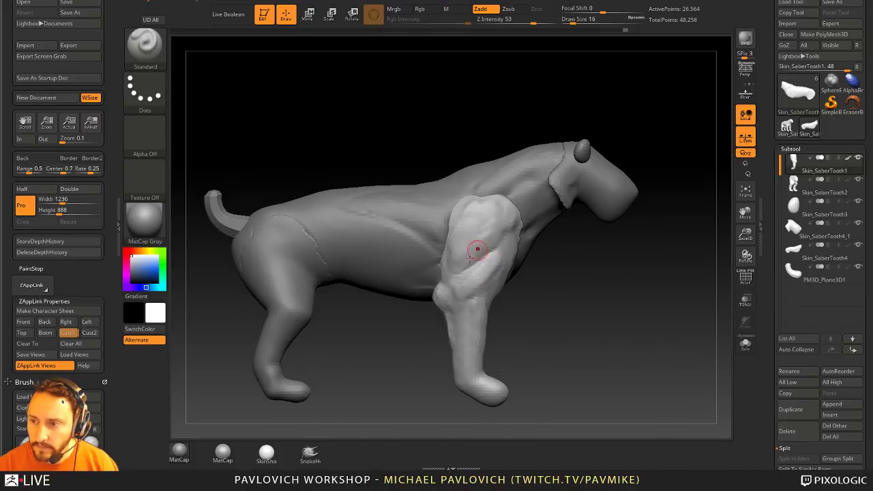
key("b")
key("c")
key("l")
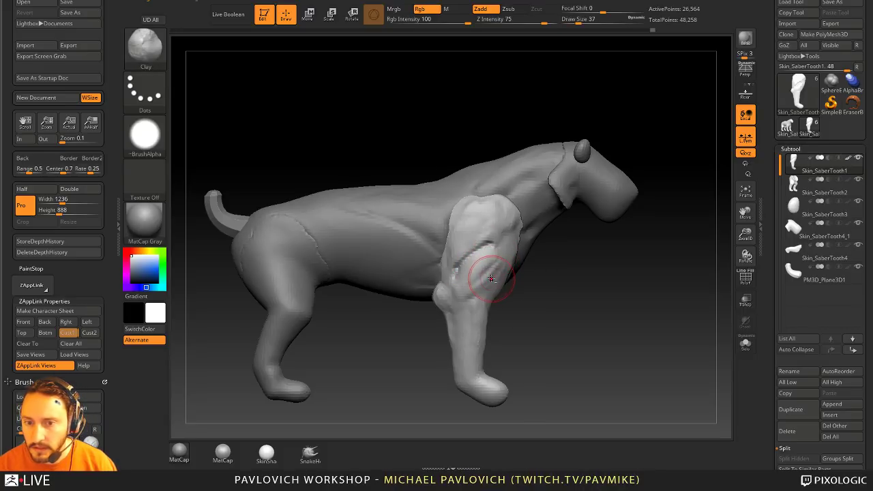
key("b")
key("s")
key("t")
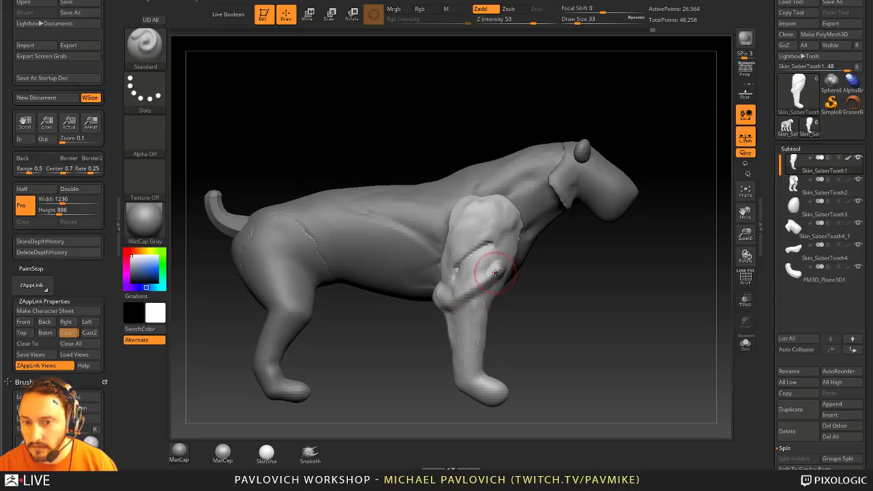
left_click_drag(531, 281, 550, 279, "alt")
- Define the separations between the front-leg muscles with DamStandard at draw size 29 and smooth the front of the legs
key("b")
key("d")
key("s")
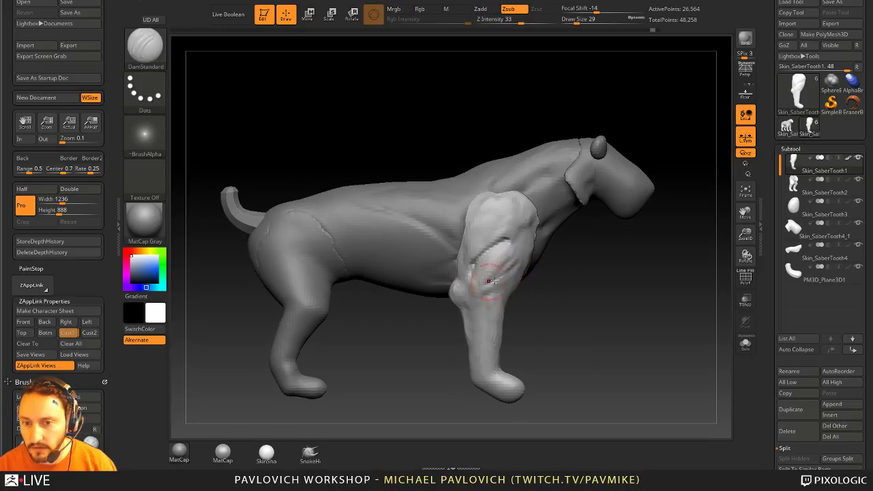
mouse_move(514, 274)
right_mouse_down()
mouse_move(547, 285)
mouse_move(473, 288)
mouse_move(575, 273)
mouse_move(609, 280)
mouse_move(631, 224)
right_mouse_up()
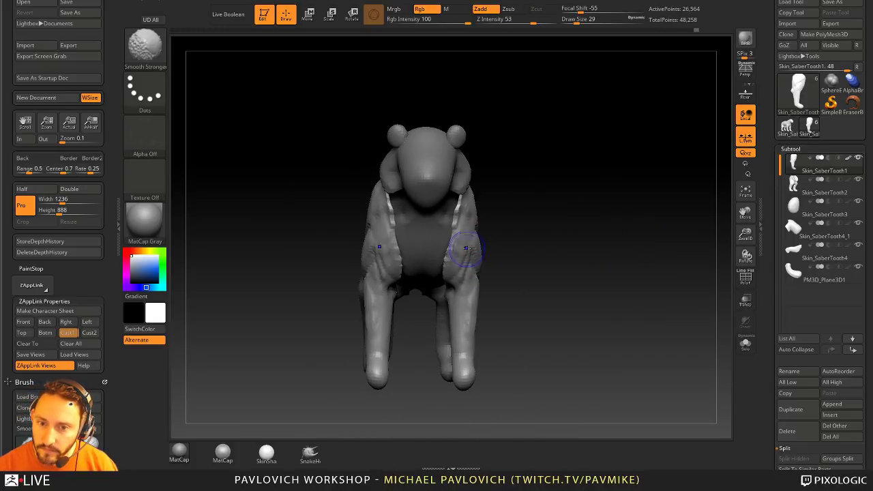
mouse_move(511, 252)
right_mouse_down()
mouse_move(519, 235)
mouse_move(483, 260)
right_mouse_up()
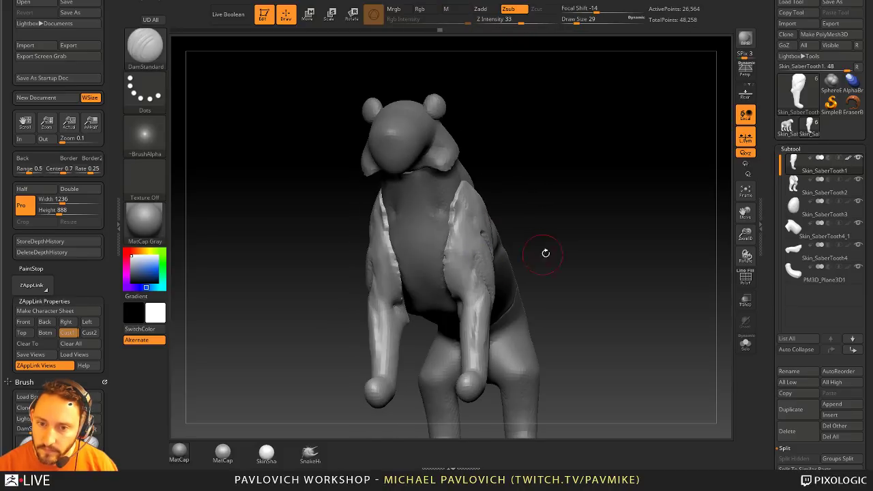
mouse_move(546, 253)
right_mouse_down()
mouse_move(475, 268)
mouse_move(520, 234)
mouse_move(434, 262)
mouse_move(466, 222)
right_mouse_up()
key("shift")
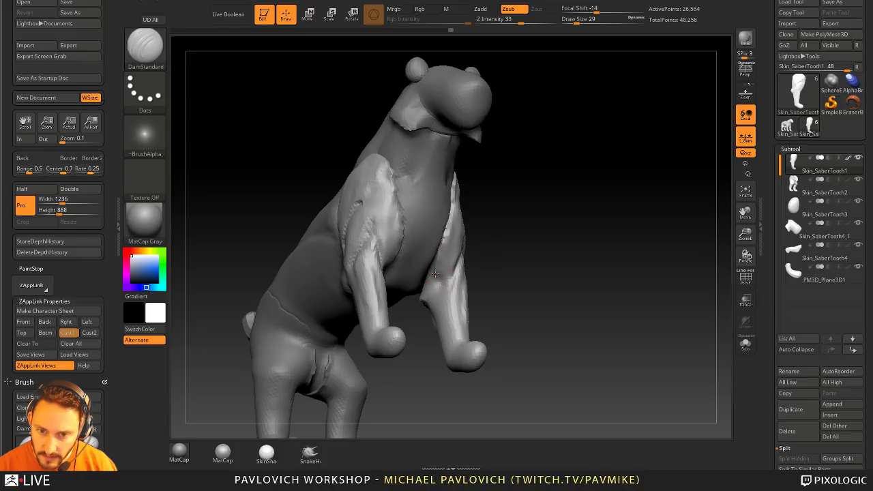
- Add volume to the inner side of the front legs near the elbow with the Inflat brush
key("b")
key("i")
key("n")
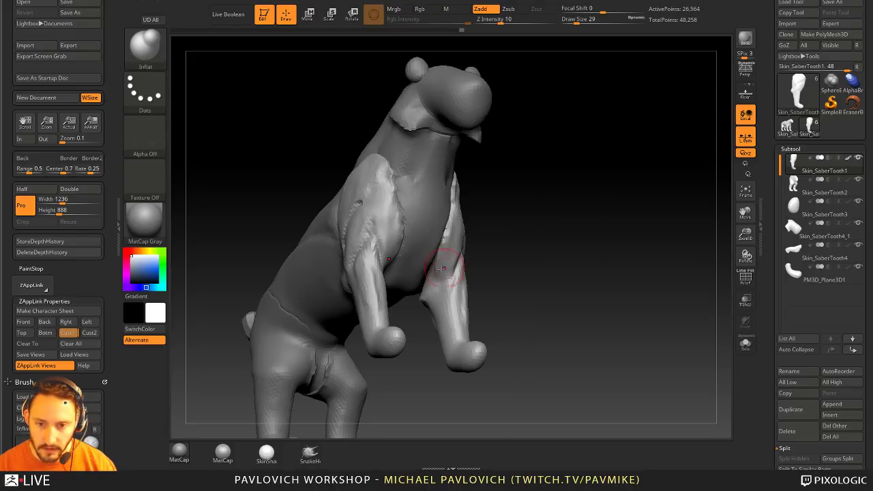
key("s")
left_click_drag(453, 270, 437, 270)
left_click_drag(452, 257, 463, 267)
mouse_move(463, 268)
right_mouse_down()
mouse_move(463, 287)
mouse_move(505, 259)
mouse_move(429, 195)
mouse_move(590, 181)
mouse_move(478, 258)
right_mouse_up()
- Adjust the front-view silhouette of the forelegs and paws symmetrically with the Move brush at draw size 68
key("b")
key("m")
key("v")
key("bracketright")
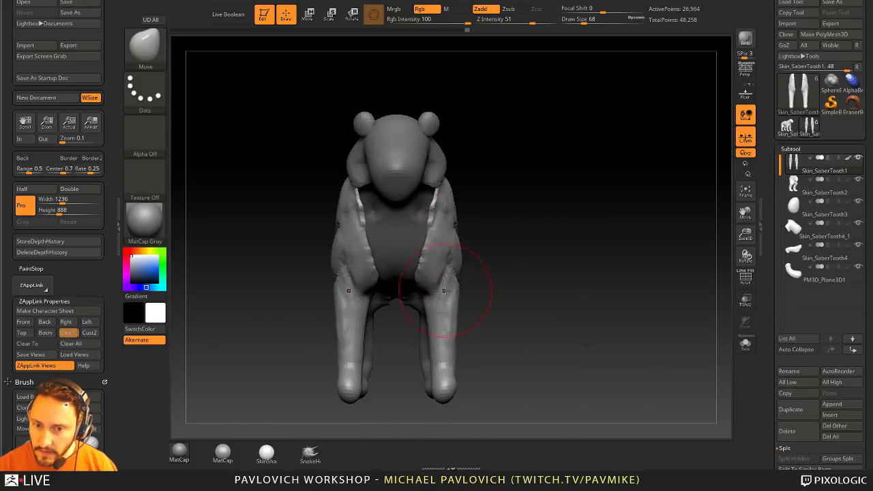
left_click_drag(444, 290, 437, 365)
right_click_drag(428, 379, 442, 424)
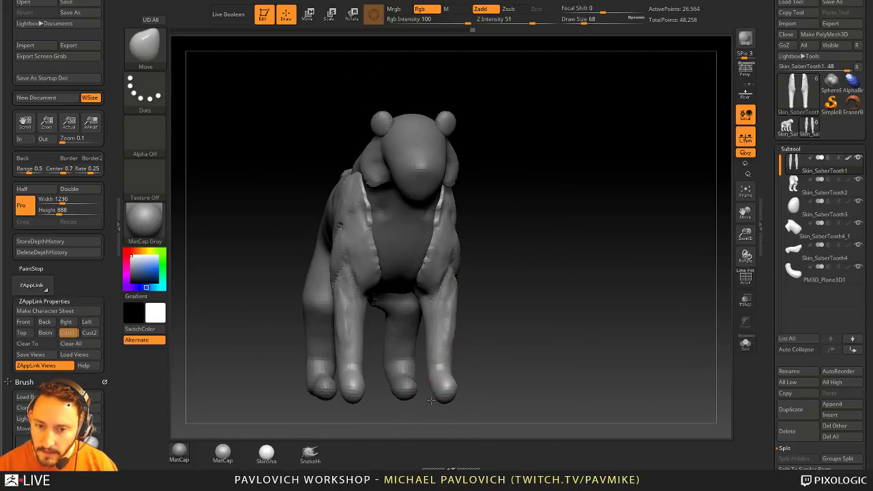
left_click_drag(432, 399, 428, 397)
- Sculpt the foreleg muscles with the Standard brush at draw size 23 and smooth the upper-leg forms
key("b")
key("s")
key("t")
mouse_move(517, 359)
right_mouse_down("alt")
mouse_move(502, 300)
mouse_move(491, 359)
mouse_move(502, 355)
mouse_move(483, 348)
right_mouse_up("alt")
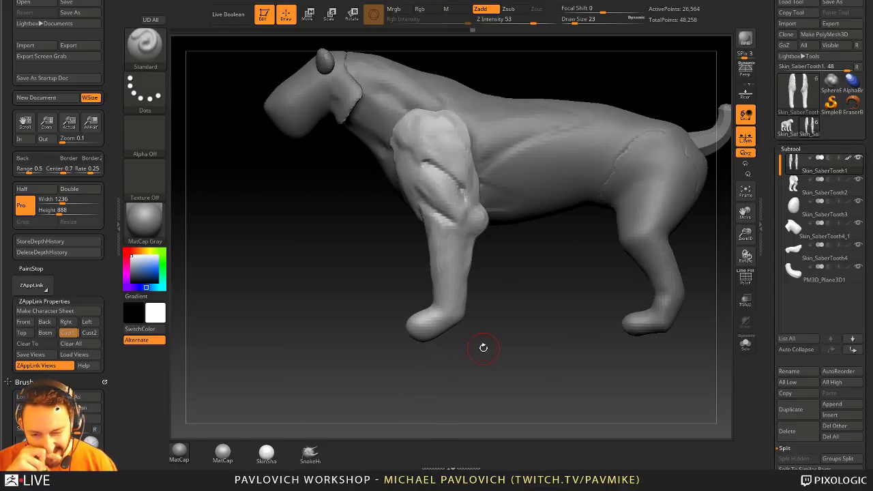
right_click_drag(531, 291, 539, 350, "alt")
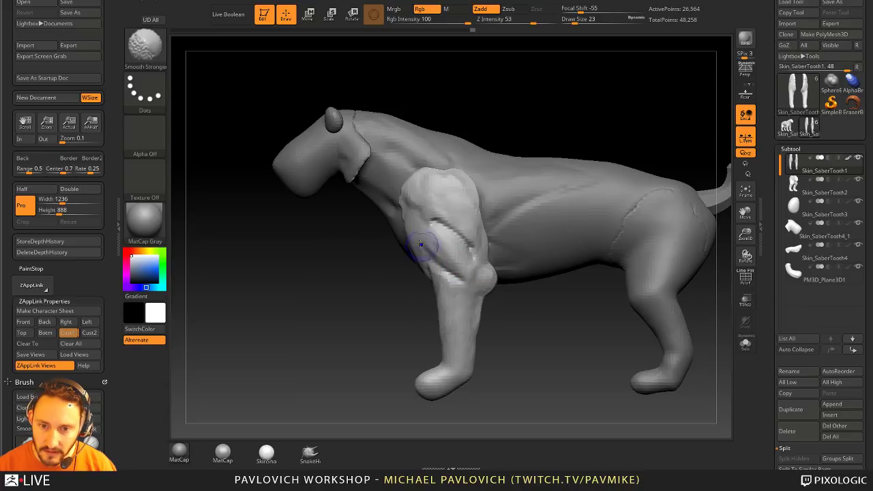
mouse_move(461, 232)
right_mouse_down()
mouse_move(522, 291)
mouse_move(454, 316)
right_mouse_up()
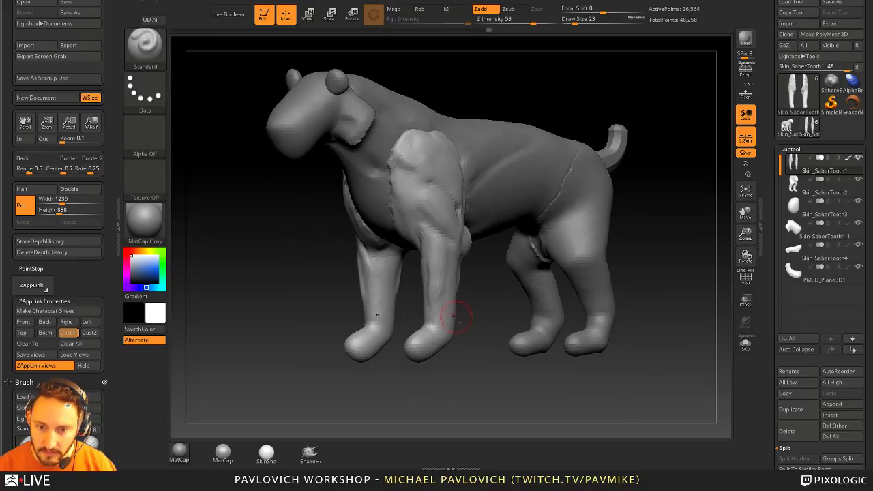
mouse_move(458, 379)
right_mouse_down()
mouse_move(502, 347)
mouse_move(489, 336)
right_mouse_up()
- Isolate the front paws with a MaskLasso mask, inverted so only the paws stay editable, and activate the Move gizmo
mouse_move(514, 347)
left_mouse_down("ctrl")
mouse_move(483, 313)
mouse_move(412, 303)
left_mouse_up("ctrl")
left_click(160, 62, "ctrl")
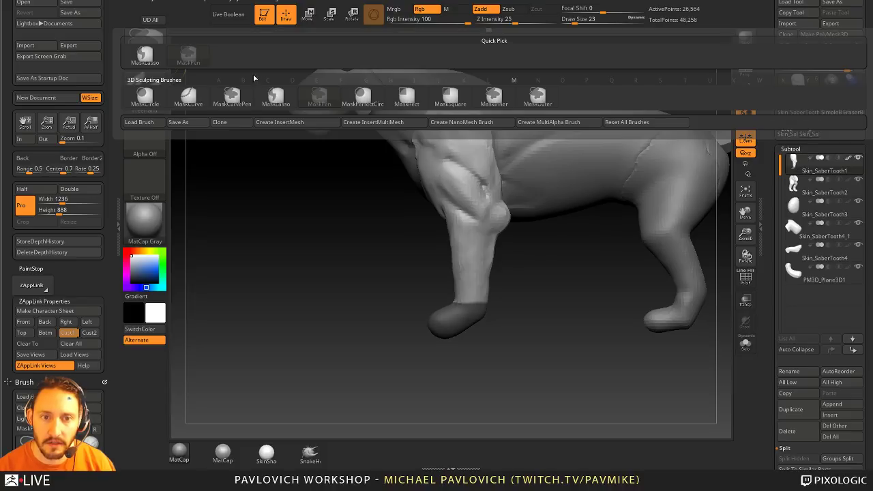
left_click(144, 57)
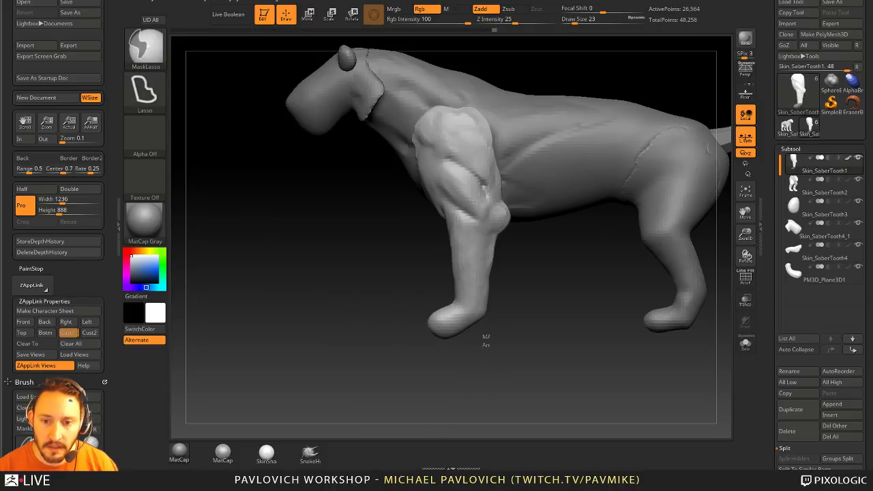
left_click(502, 371, "ctrl")
key("w")
right_click_drag(503, 371, 542, 240)
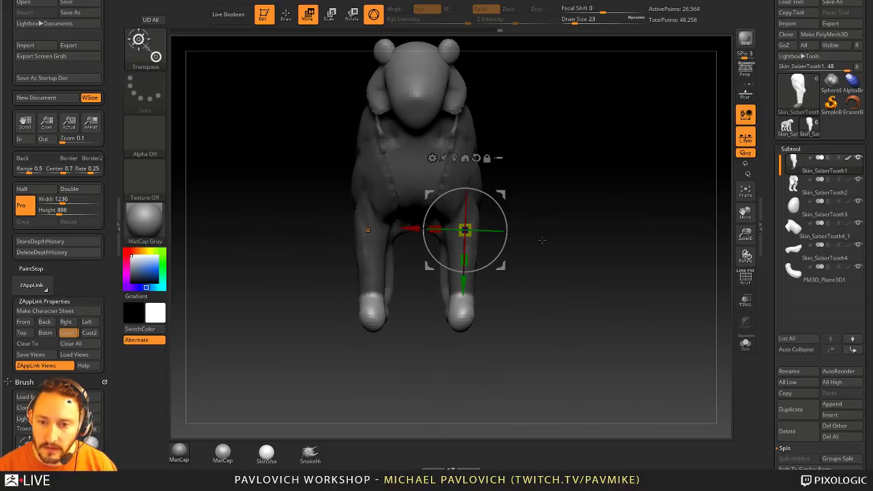
- Widen the front paws and rotate them symmetrically outward with the transform gizmo
left_click(465, 311)
left_click_drag(439, 319, 409, 319)
left_click_drag(463, 346, 529, 222)
key("ctrl+z")
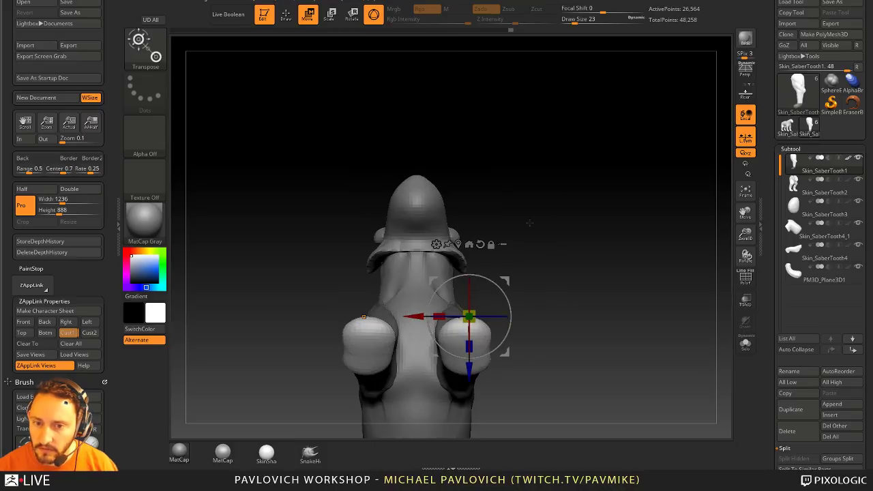
left_click_drag(492, 286, 505, 333)
key("ctrl+z")
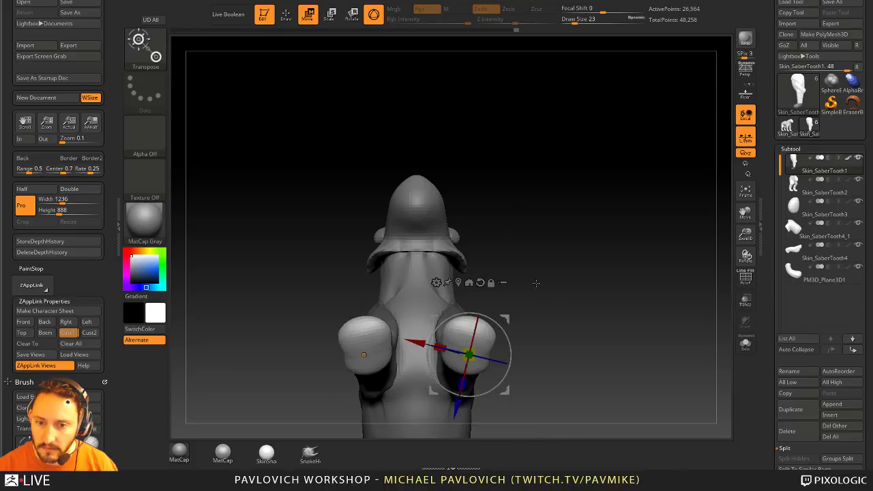
key("q")
- Remesh the front legs and smooth the transition from the ankles into the paws with Smooth Stronger
mouse_move(536, 282)
left_mouse_down("shift")
mouse_move(578, 330)
mouse_move(541, 298)
mouse_move(465, 319)
left_mouse_up("shift")
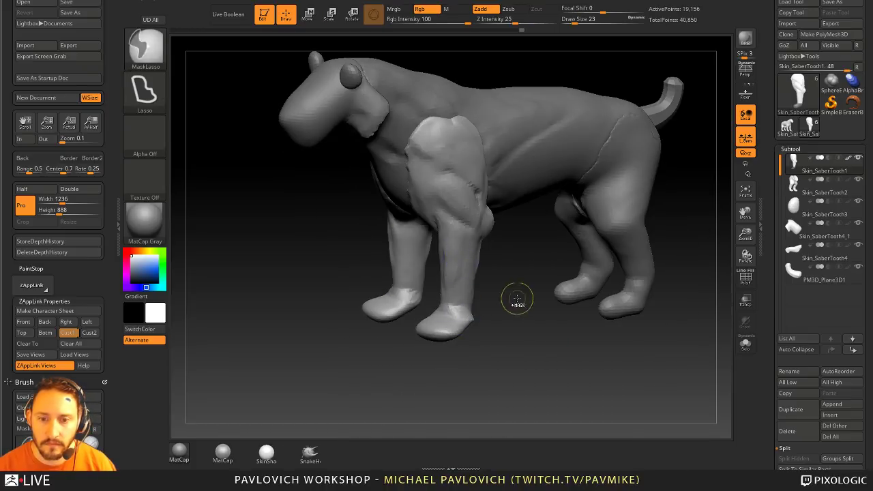
mouse_move(516, 298)
left_mouse_down()
mouse_move(475, 335)
mouse_move(488, 348)
mouse_move(444, 304)
left_mouse_up()
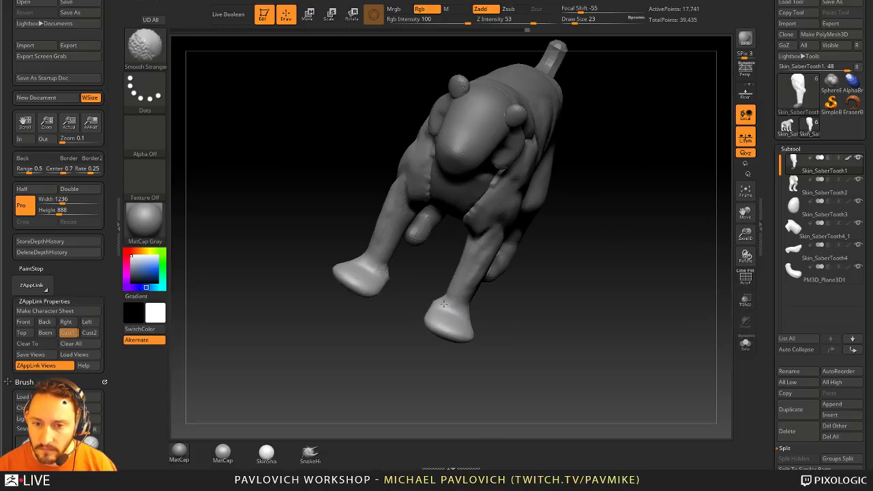
- Build up the front paws with the Clay brush at draw size 18
mouse_move(559, 352)
left_mouse_down()
mouse_move(528, 364)
mouse_move(506, 313)
mouse_move(491, 327)
mouse_move(444, 317)
mouse_move(467, 324)
left_mouse_up()
key("b")
key("c")
key("l")
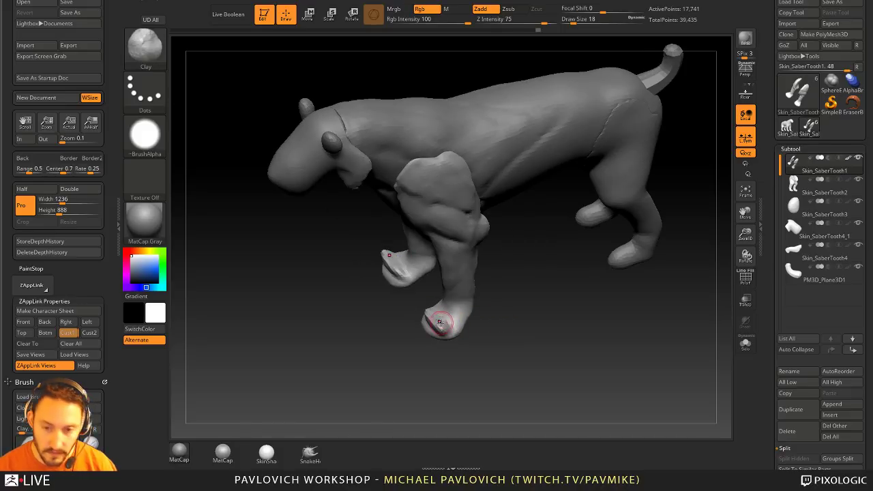
left_click_drag(444, 310, 457, 323)
left_click_drag(404, 333, 450, 334)
- Reshape the outer contour of the front paws from the front with the Move brush at draw size 41
left_click_drag(497, 307, 540, 297, "shift")
left_click_drag(471, 245, 500, 271, "alt")
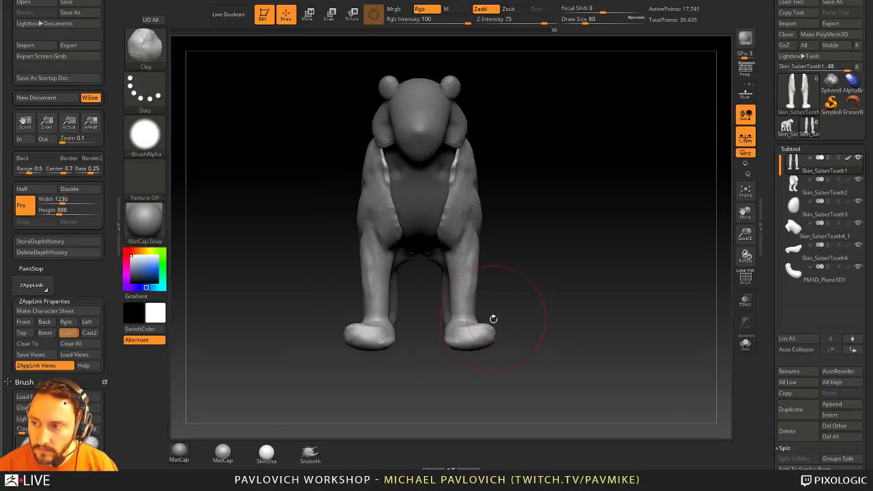
key("b")
key("m")
key("v")
left_click_drag(455, 330, 487, 328)
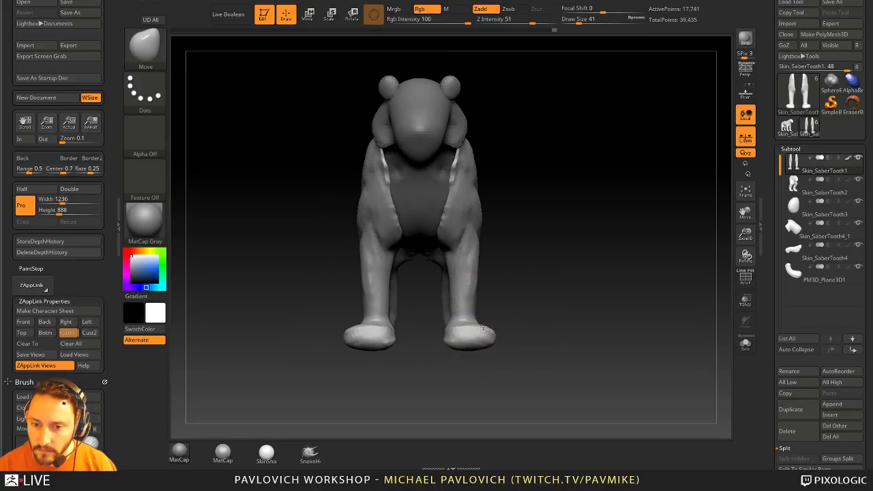
mouse_move(547, 331)
left_mouse_down("shift")
mouse_move(552, 358)
mouse_move(489, 352)
mouse_move(573, 329)
mouse_move(617, 301)
left_mouse_up("shift")
key("b")
key("s")
key("t")
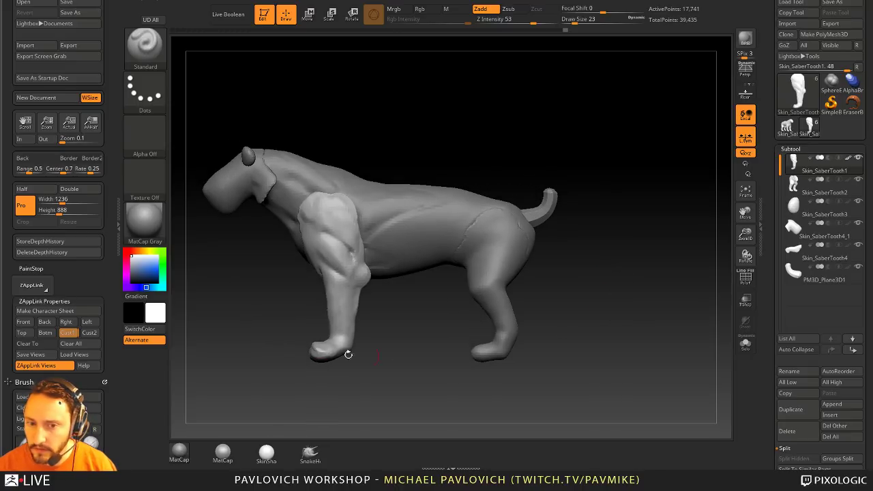
left_click_drag(348, 354, 422, 383)
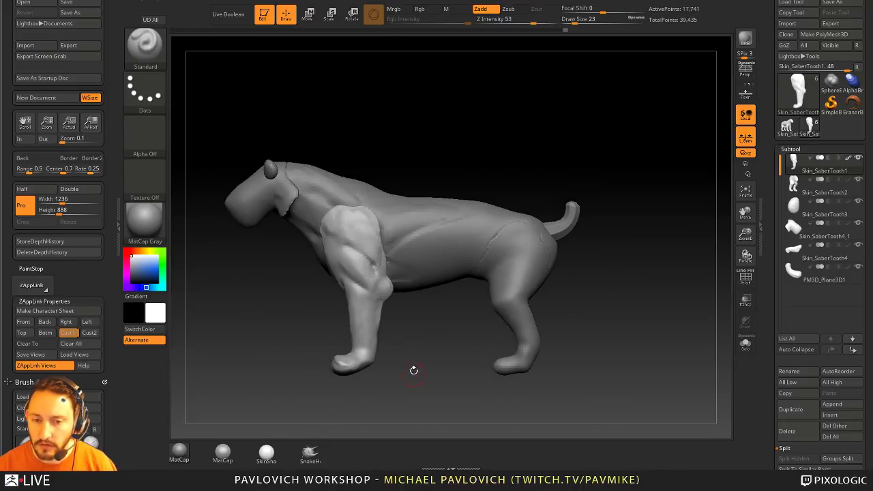
- Duplicate the front-leg subtool and reduce the copy to its paws by hiding and deleting the rest of the legs
left_click(792, 408)
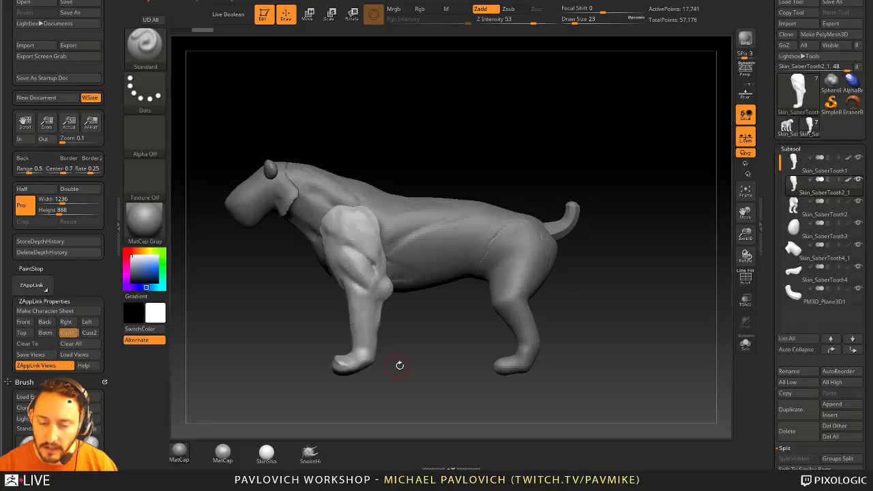
left_click(745, 345)
mouse_move(455, 258)
left_mouse_down("ctrl+shift")
mouse_move(450, 219)
mouse_move(300, 166)
mouse_move(296, 230)
left_mouse_up("ctrl+shift")
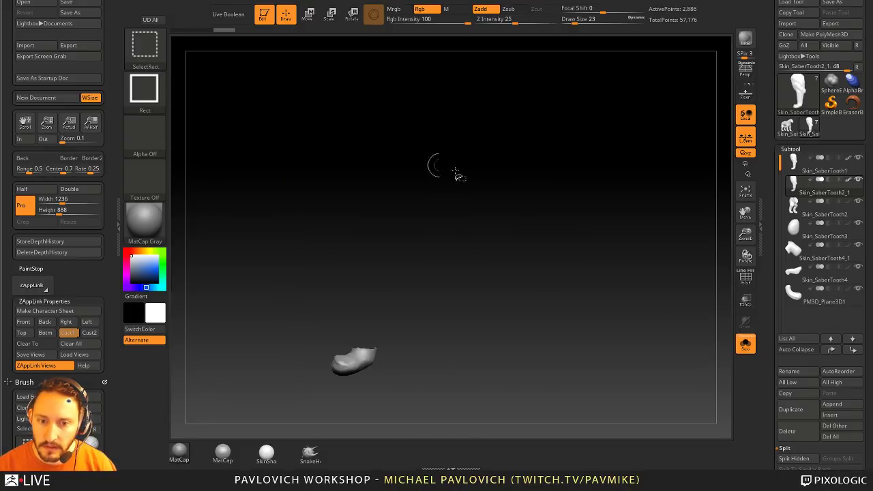
left_click(535, 182)
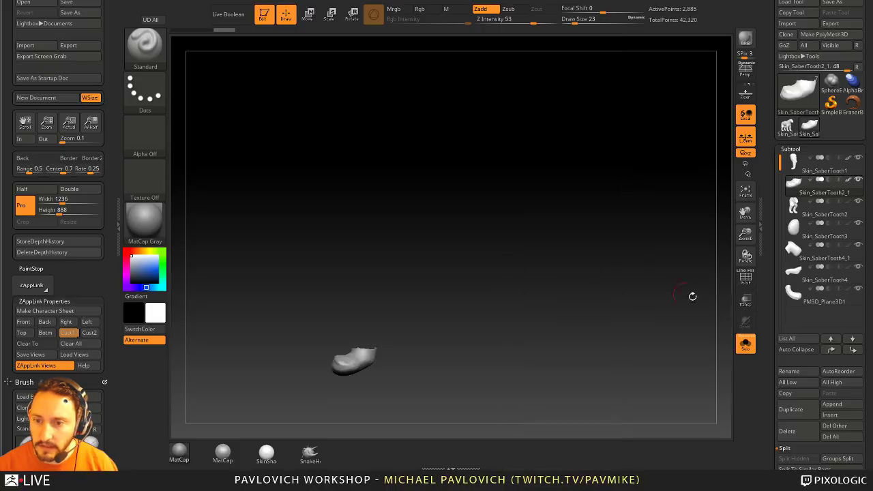
- Move the copied paws back onto the hind feet and scale them slightly narrower in X and lower in Y
left_click(745, 346)
key("w")
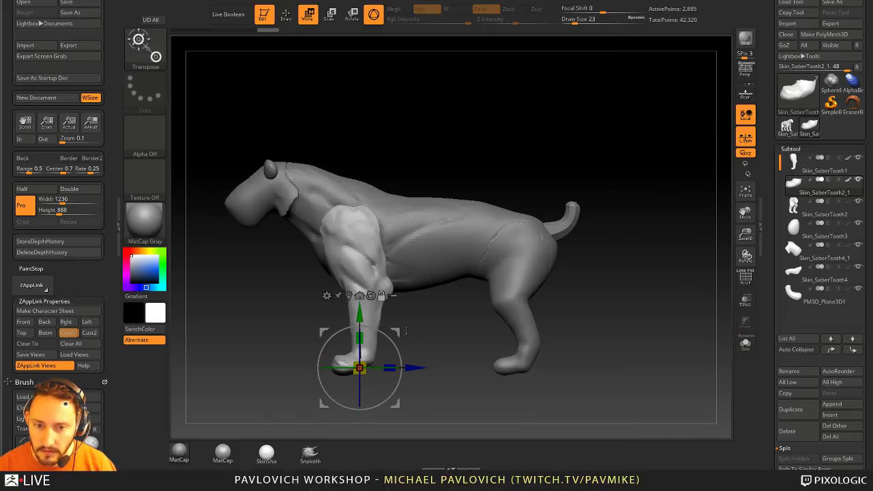
left_click_drag(412, 368, 579, 267)
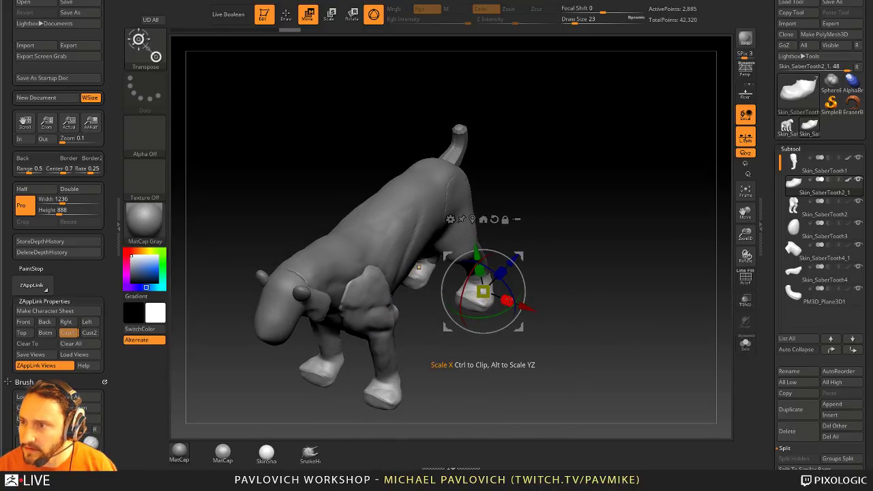
left_click_drag(506, 301, 502, 300)
left_click_drag(577, 278, 551, 250, "shift")
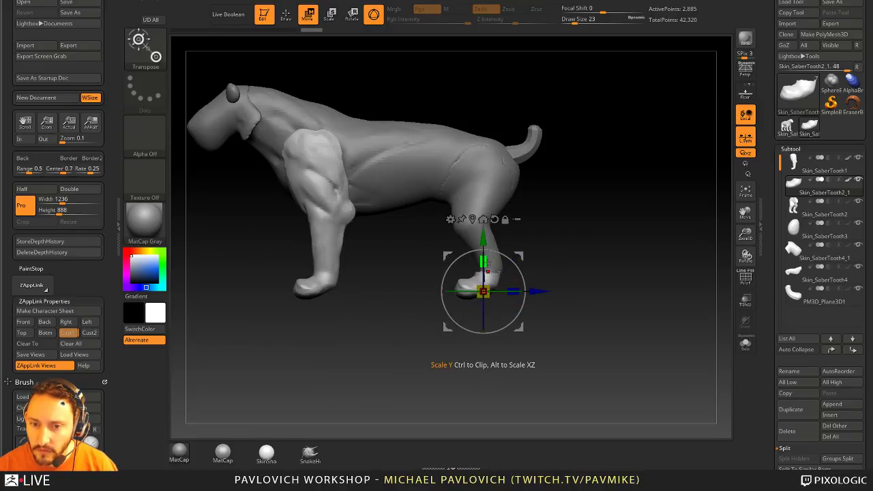
left_click_drag(484, 261, 486, 266)
key("q")
mouse_move(563, 247)
left_mouse_down()
mouse_move(518, 254)
mouse_move(554, 264)
mouse_move(524, 266)
mouse_move(495, 288)
mouse_move(616, 229)
mouse_move(555, 267)
mouse_move(551, 248)
mouse_move(522, 289)
mouse_move(546, 252)
mouse_move(531, 278)
mouse_move(496, 301)
left_mouse_up()
key("w")
key("q")
- Make the hind legs the active subtool and choose the Standard brush at draw size 17
left_click(532, 288, "alt")
key("b")
key("c")
key("l")
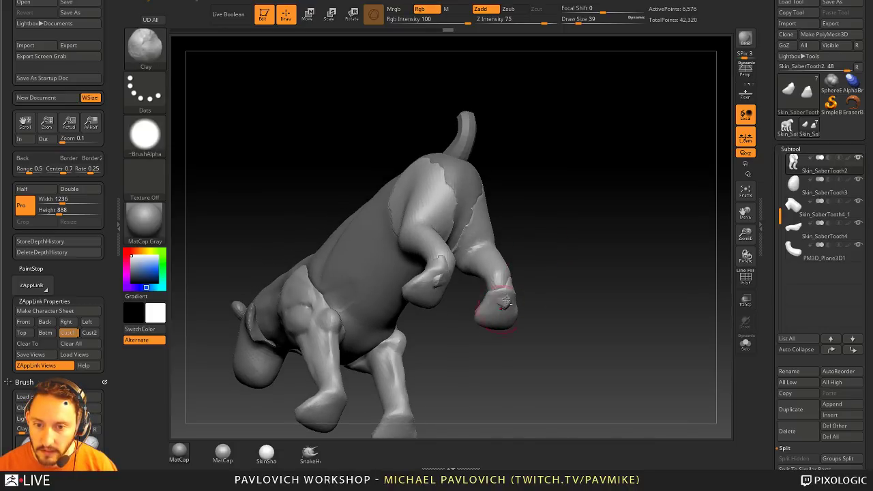
left_click_drag(549, 257, 628, 300)
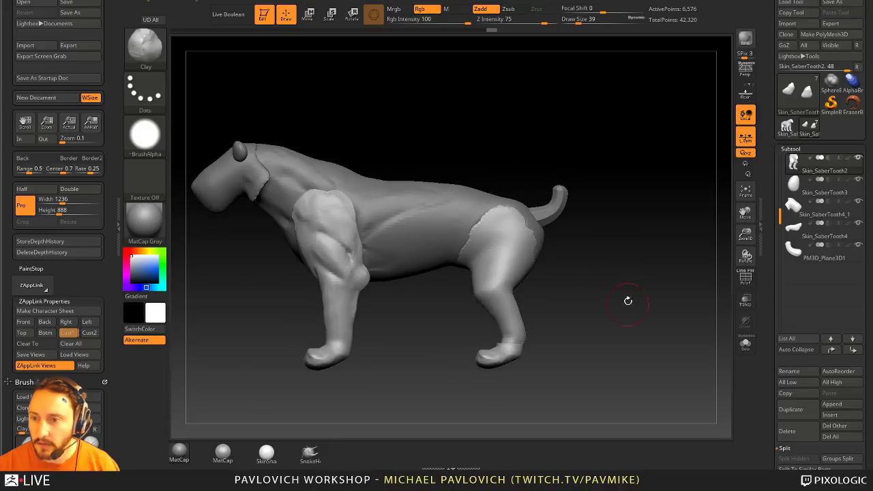
mouse_move(594, 249)
left_mouse_down()
mouse_move(582, 286)
mouse_move(580, 266)
left_mouse_up()
key("b")
key("s")
key("t")
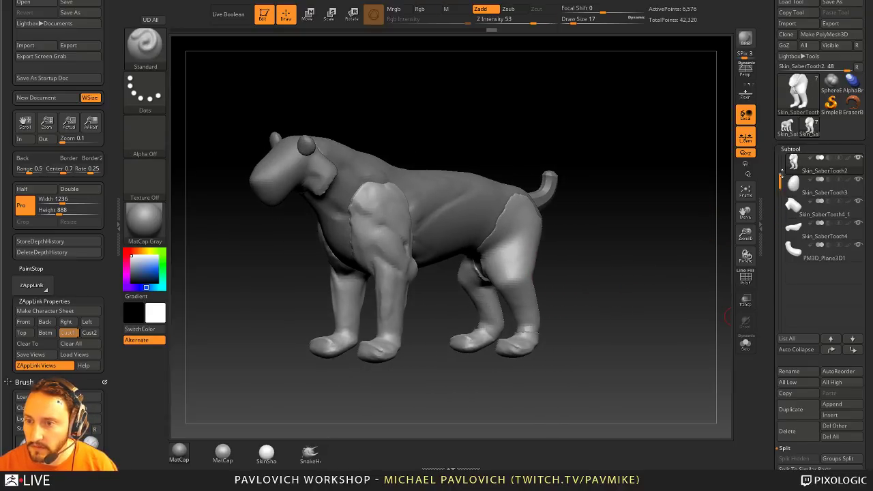
- Turn on the paint display for all subtools and select the torso, legs and head in turn to compare their shading
scroll(782, 171, "up", 2)
mouse_move(847, 159)
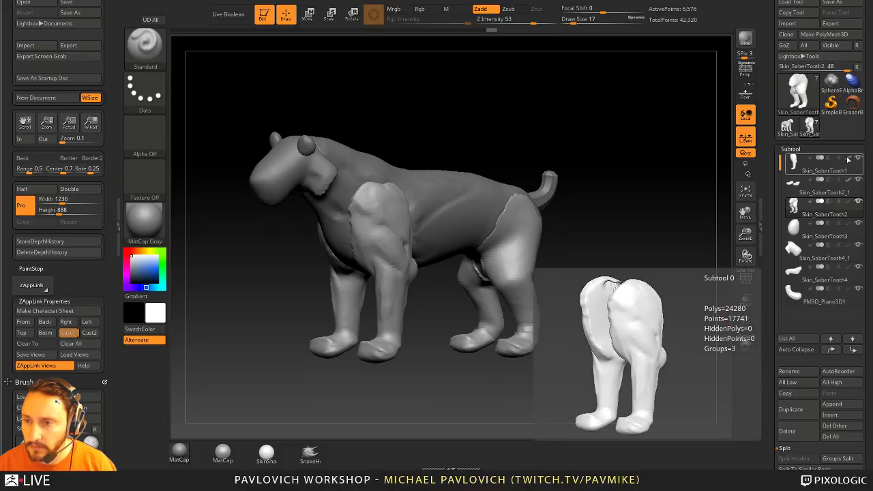
mouse_move(850, 181)
key("shift")
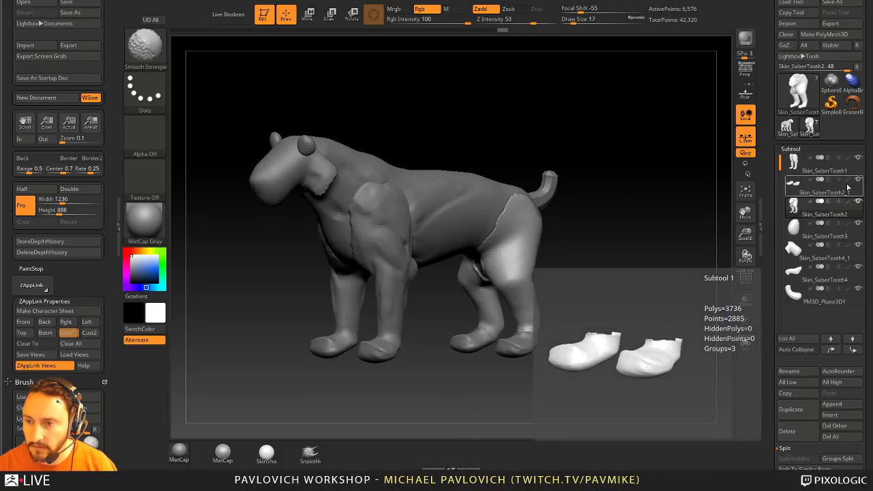
mouse_move(619, 220)
left_mouse_down("shift")
mouse_move(632, 246)
mouse_move(624, 245)
left_mouse_up("shift")
left_click(446, 229, "alt")
left_click(321, 253, "alt")
left_click(280, 201, "alt")
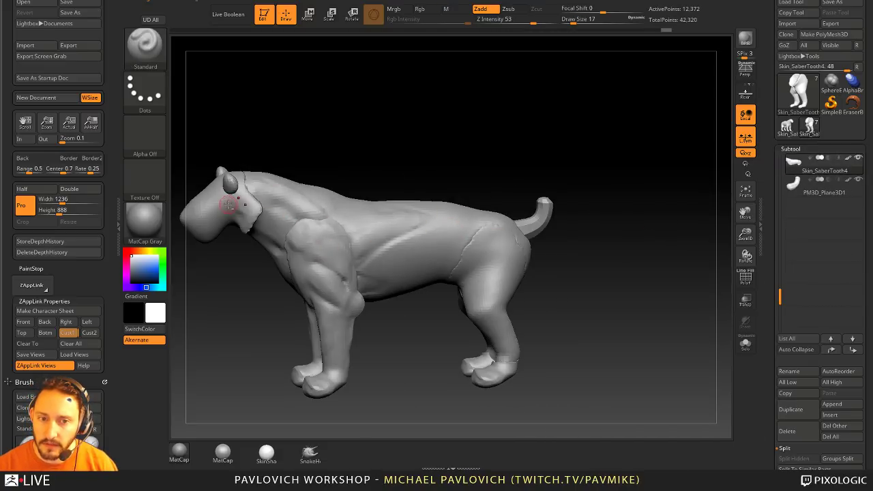
left_click(235, 205, "alt")
left_click_drag(625, 278, 657, 286, "alt")
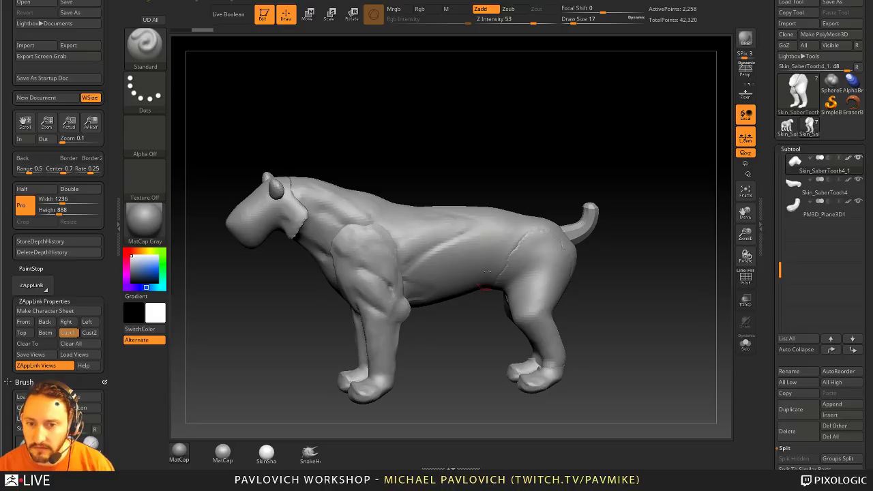
- Turn off the paint display for all subtools and select the torso, head and hind legs to check the active-part highlighting
key("shift")
left_click(848, 158)
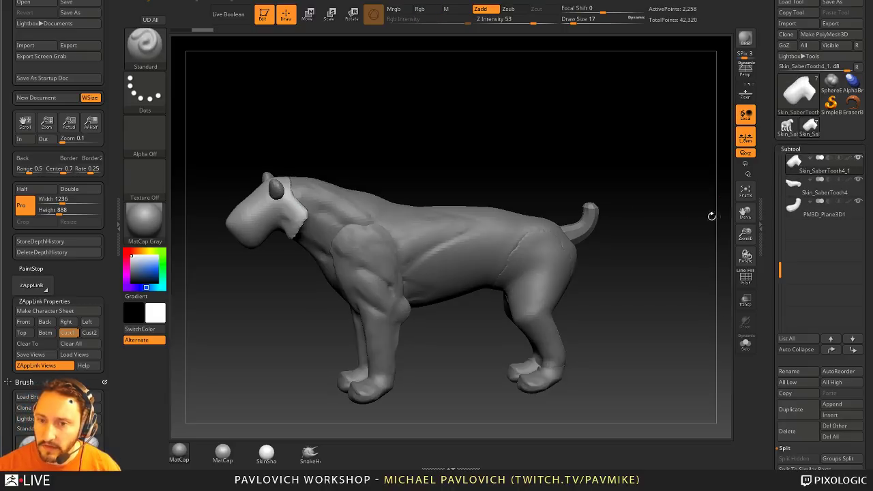
left_click(505, 296, "alt")
left_click(406, 233, "alt")
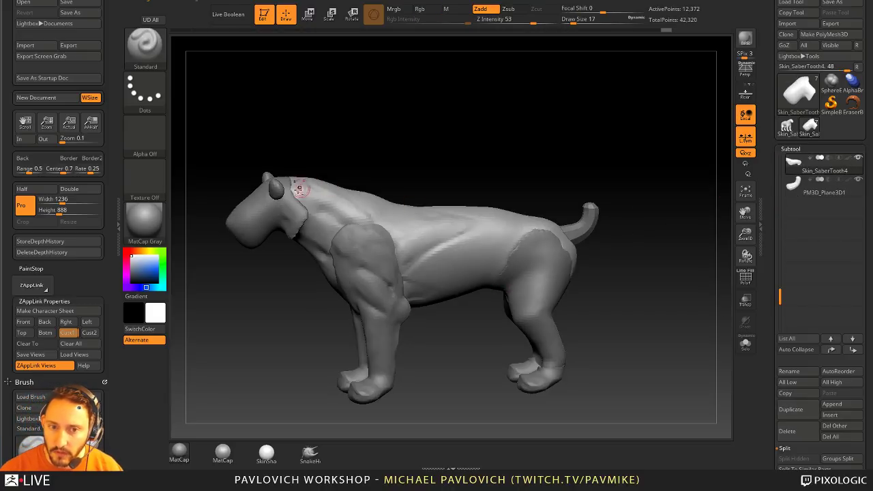
left_click(298, 202, "alt")
left_click(515, 259, "alt")
left_click_drag(674, 262, 706, 272)
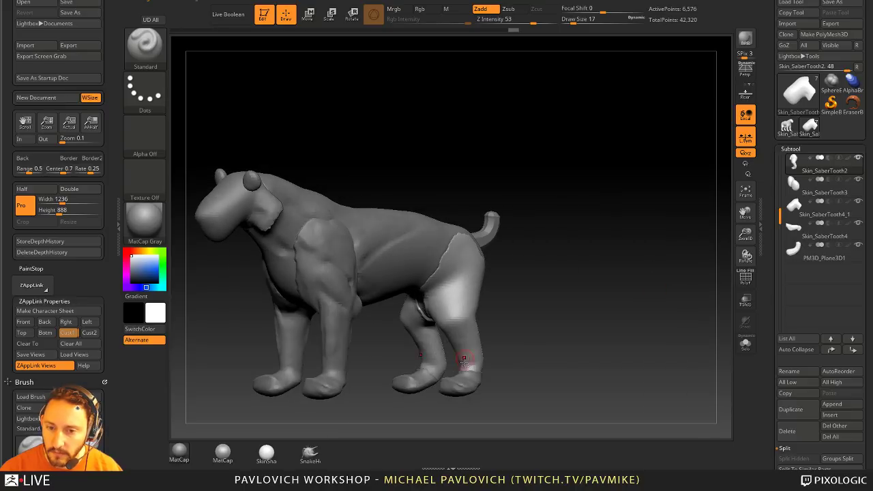
- Place the copied paws directly above the hind legs at the head of the subtool list and merge them into one subtool
left_click_drag(556, 318, 633, 289)
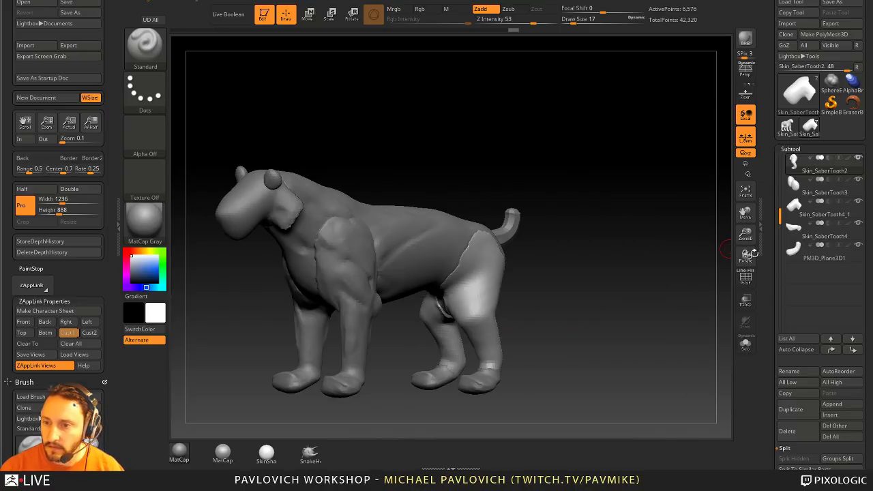
left_click(832, 351, "shift")
left_click(471, 390, "alt")
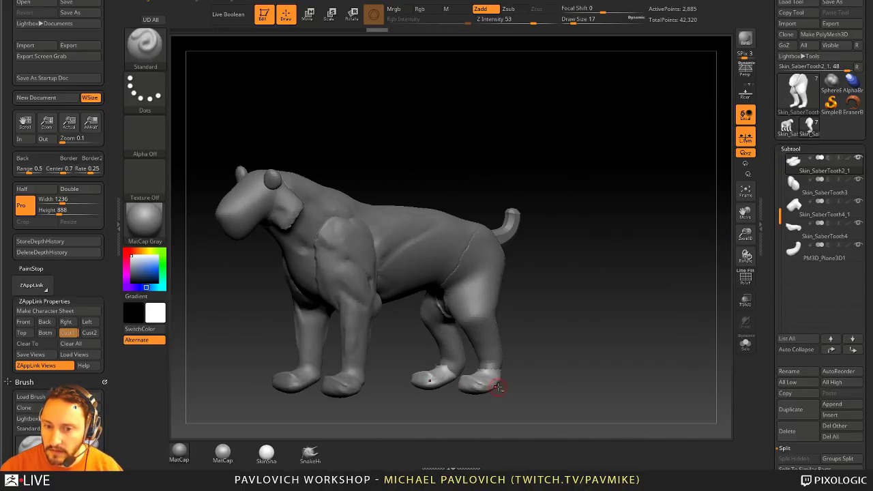
left_click(831, 351, "shift")
key("ctrl+e")
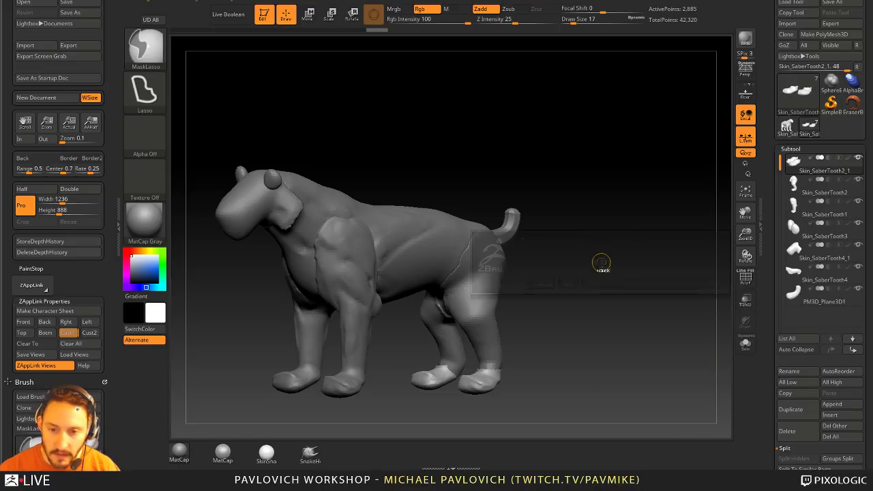
left_click(634, 284)
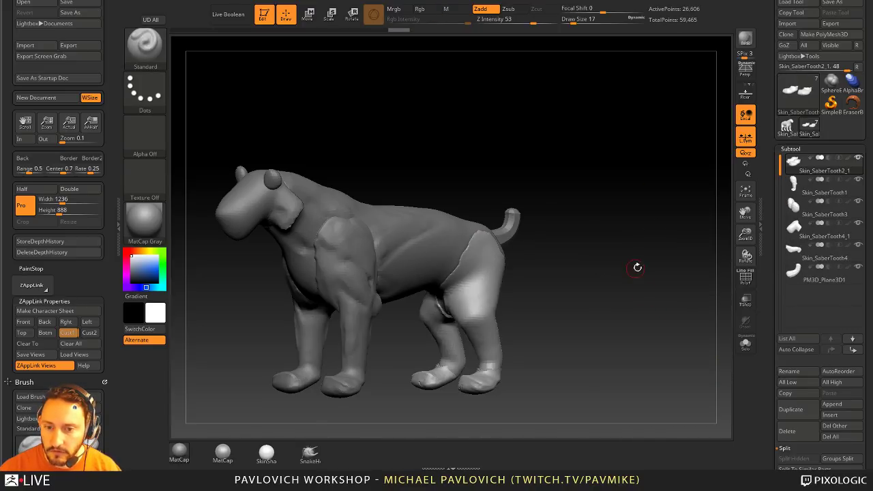
- Remesh the merged hind legs and blend the seams between ankles and paws at draw size 27
left_click_drag(636, 266, 522, 350)
mouse_move(534, 318)
left_mouse_down("ctrl")
mouse_move(576, 318)
mouse_move(614, 343)
left_mouse_up("ctrl")
key("s")
left_click_drag(496, 391, 499, 390)
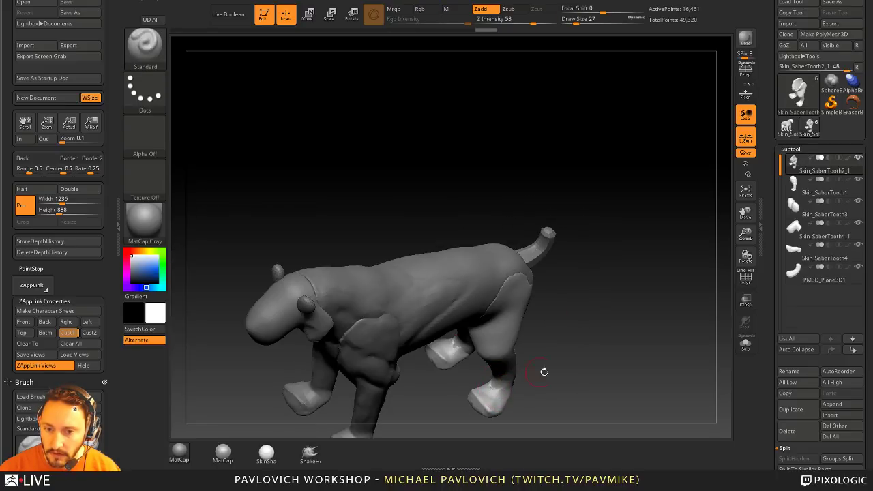
mouse_move(543, 370)
left_mouse_down()
mouse_move(502, 355)
mouse_move(517, 339)
left_mouse_up()
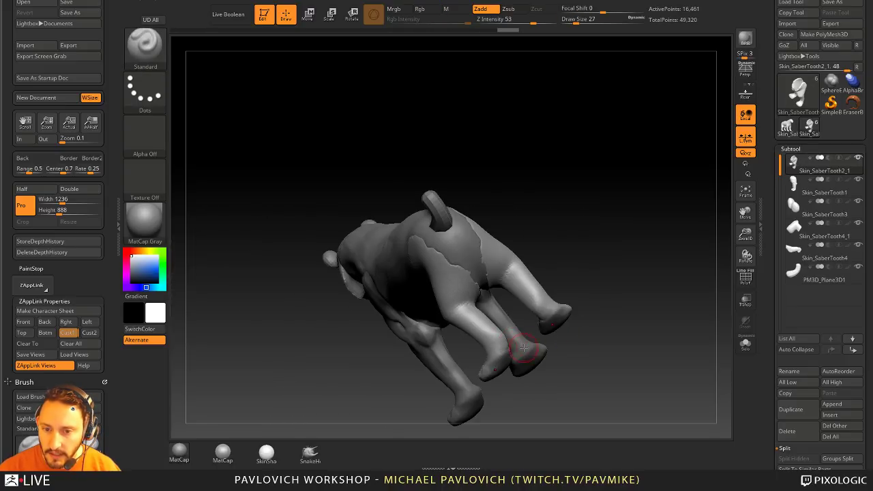
left_click_drag(599, 330, 679, 300, "shift")
left_click_drag(604, 255, 625, 268, "alt")
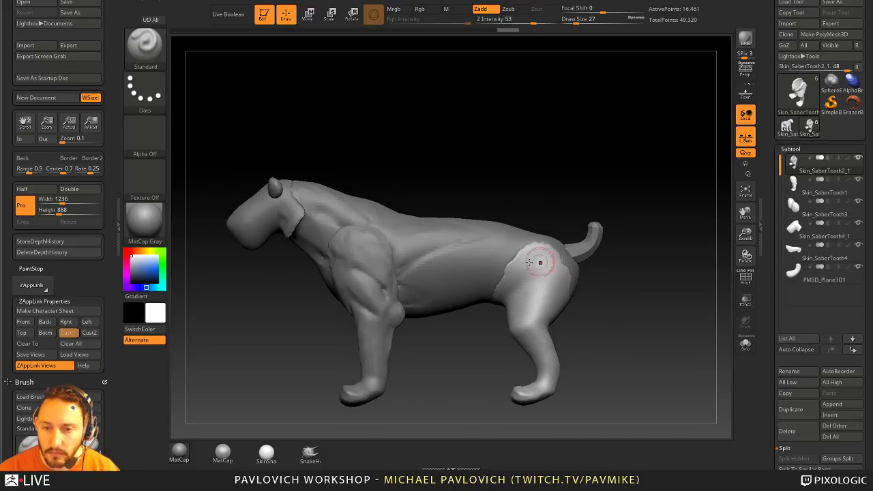
- Build up the thigh and knee muscles of the hind legs with the Clay brush at draw size 33
left_click(477, 262, "alt")
left_click_drag(554, 149, 590, 164, "alt")
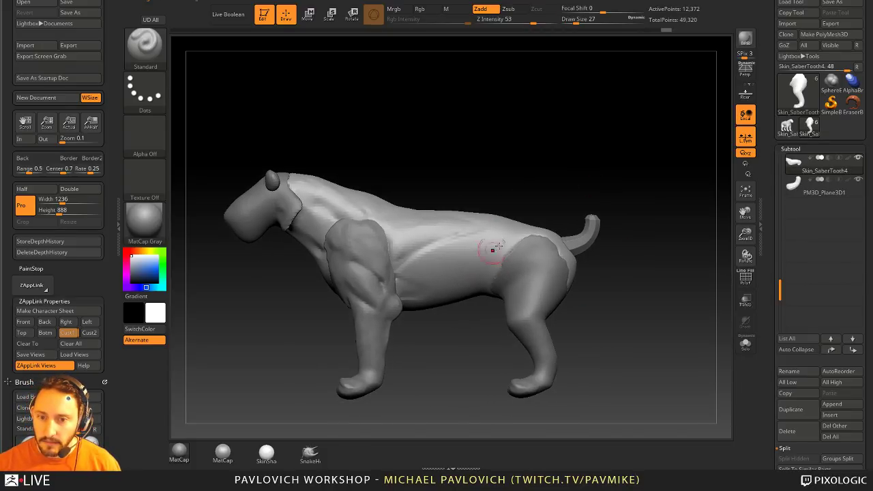
left_click(576, 268, "alt")
left_click_drag(649, 253, 657, 267, "alt")
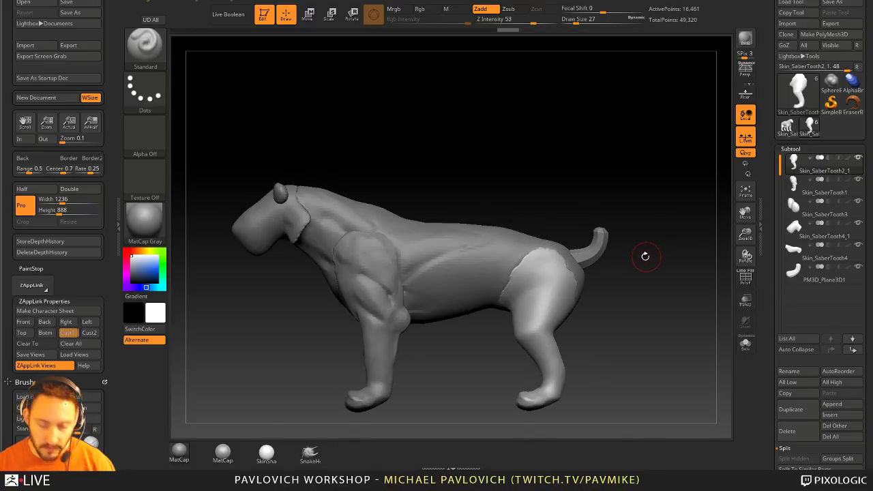
key("b")
key("c")
key("l")
key("s")
left_click_drag(551, 280, 623, 279)
mouse_move(531, 314)
left_mouse_down()
mouse_move(530, 292)
mouse_move(543, 268)
mouse_move(537, 315)
left_mouse_up()
left_click_drag(547, 268, 544, 304)
left_click_drag(585, 264, 598, 261)
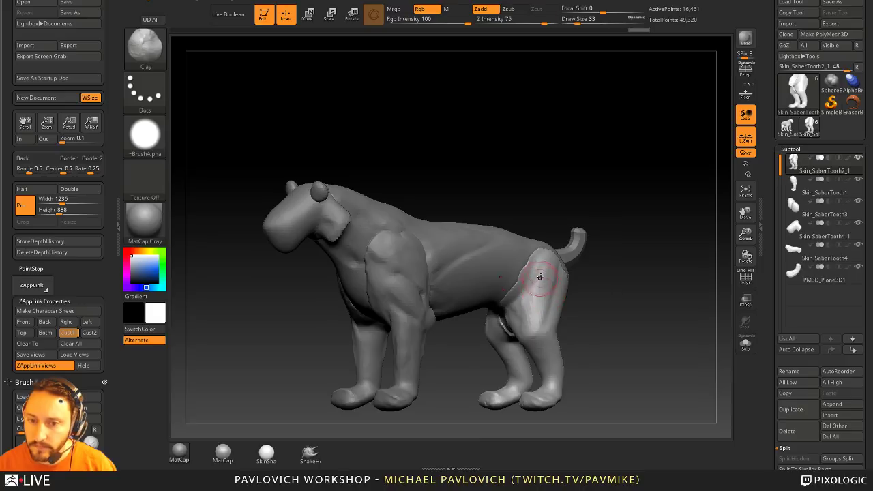
mouse_move(540, 277)
left_mouse_down()
mouse_move(525, 288)
mouse_move(523, 328)
mouse_move(532, 315)
left_mouse_up()
mouse_move(600, 281)
left_mouse_down()
mouse_move(621, 257)
mouse_move(633, 266)
left_mouse_up()
left_click(516, 261, "alt")
mouse_move(600, 225)
left_mouse_down("alt")
mouse_move(608, 234)
mouse_move(602, 249)
mouse_move(626, 227)
left_mouse_up("alt")
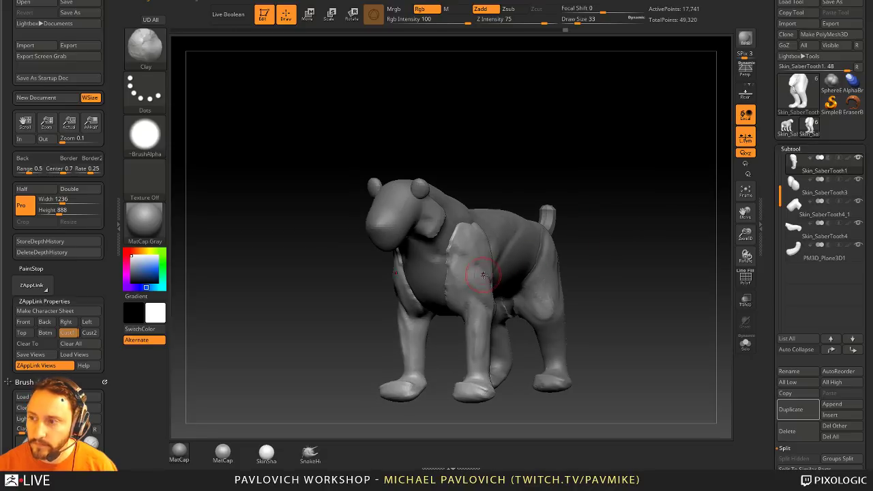
key("b")
key("m")
key("v")
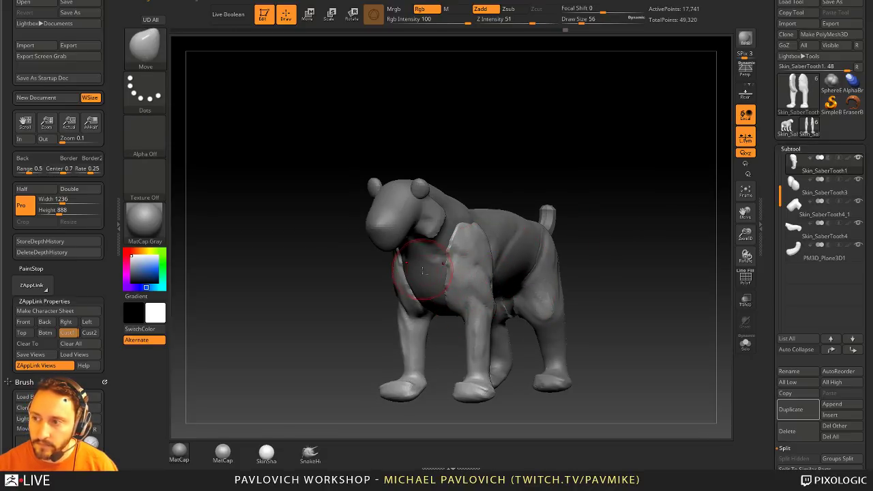
- Carve muscle creases into the chest of the torso subtool with the DamStandard brush at draw size 25
left_click(424, 271, "alt")
key("b")
key("d")
key("s")
mouse_move(609, 214)
left_mouse_down()
mouse_move(484, 237)
mouse_move(449, 284)
mouse_move(551, 263)
mouse_move(508, 270)
left_mouse_up()
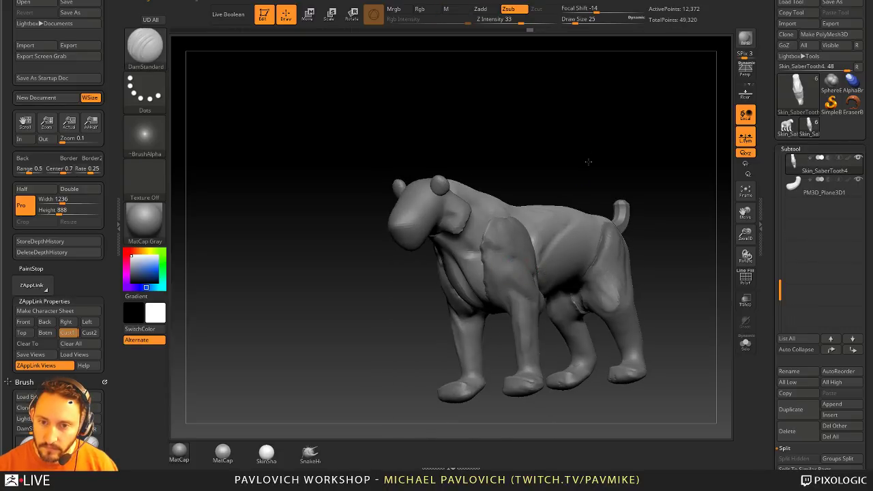
- Switch on perspective view and make the front legs the active subtool
mouse_move(588, 162)
left_mouse_down()
mouse_move(648, 174)
mouse_move(621, 186)
left_mouse_up()
key("p")
left_click(443, 287, "alt")
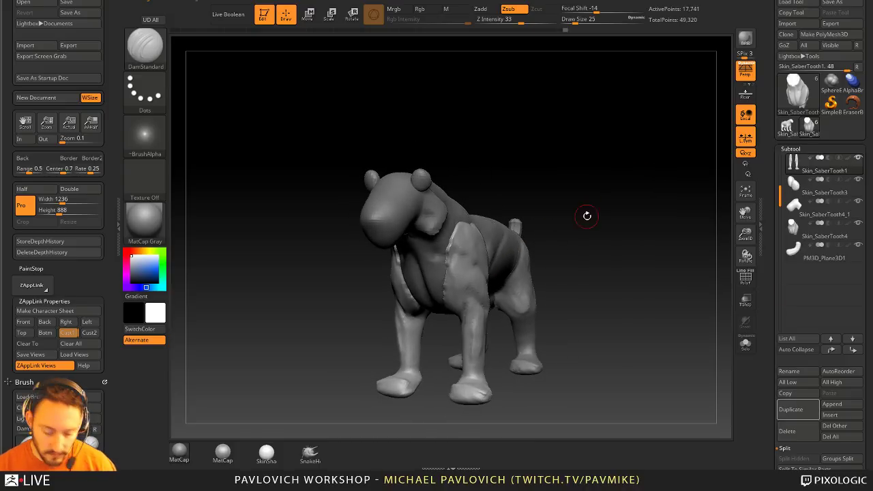
- Compare the saber-tooth cat with perspective off and on, and examine its front and shoulders from several angles
key("p")
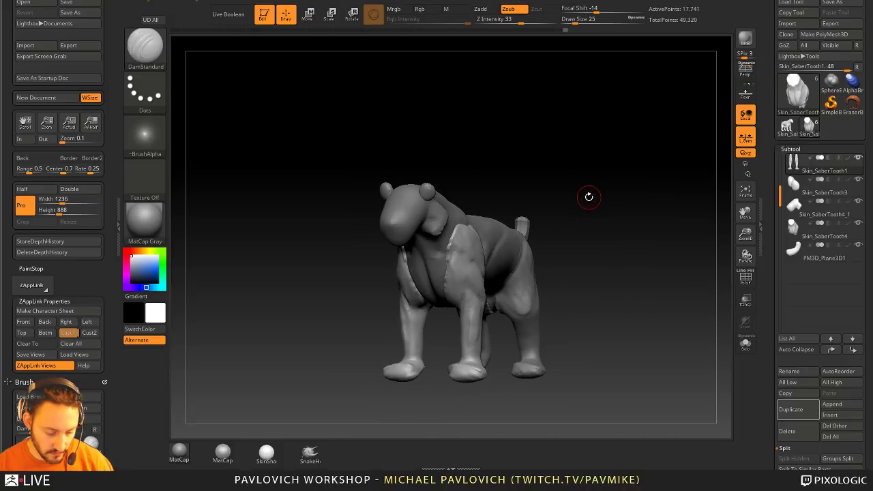
key("p")
left_click_drag(598, 195, 627, 197)
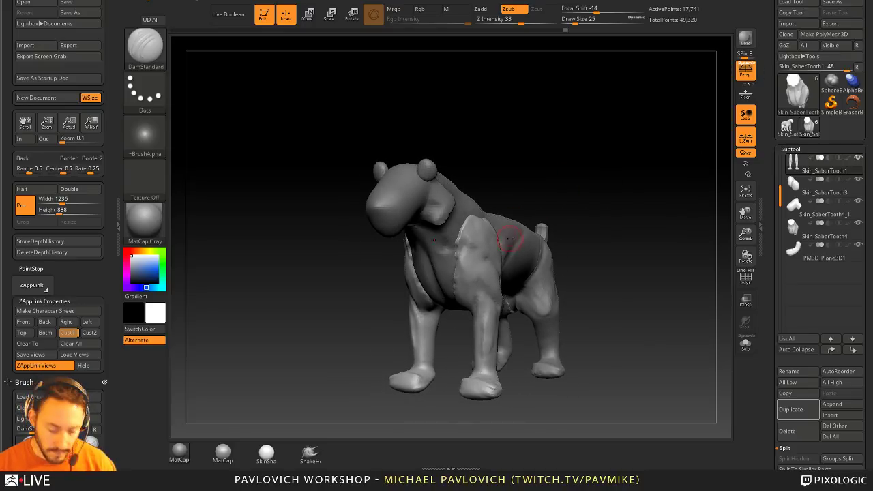
key("b")
key("c")
key("l")
right_click_drag(537, 229, 426, 235)
right_click_drag(481, 235, 446, 256)
mouse_move(518, 196)
left_mouse_down()
mouse_move(610, 127)
mouse_move(615, 156)
mouse_move(648, 170)
mouse_move(596, 156)
mouse_move(490, 207)
mouse_move(536, 195)
mouse_move(546, 214)
mouse_move(470, 204)
left_mouse_up()
- Switch to the Standard brush at draw size 54 and check the side-view saber-tooth reference image against the model's profile
key("b")
key("s")
key("t")
key("s")
key("s")
left_click_drag(544, 34, 532, 187)
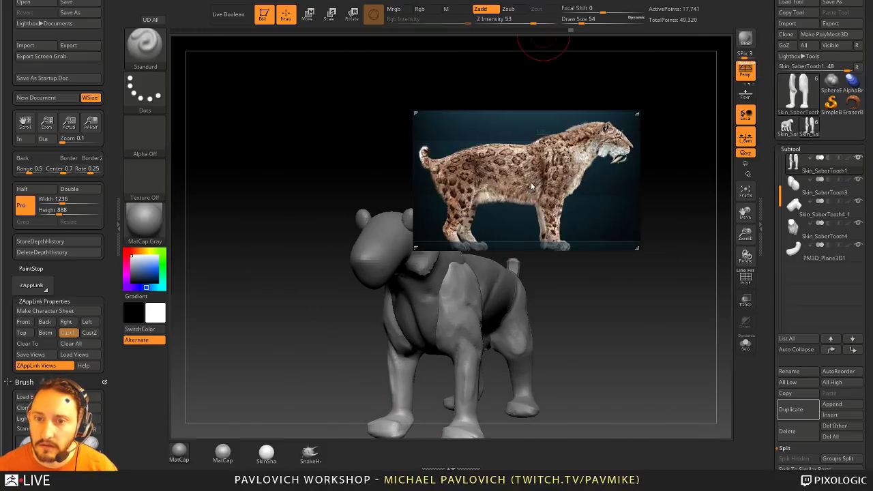
left_click(538, 189)
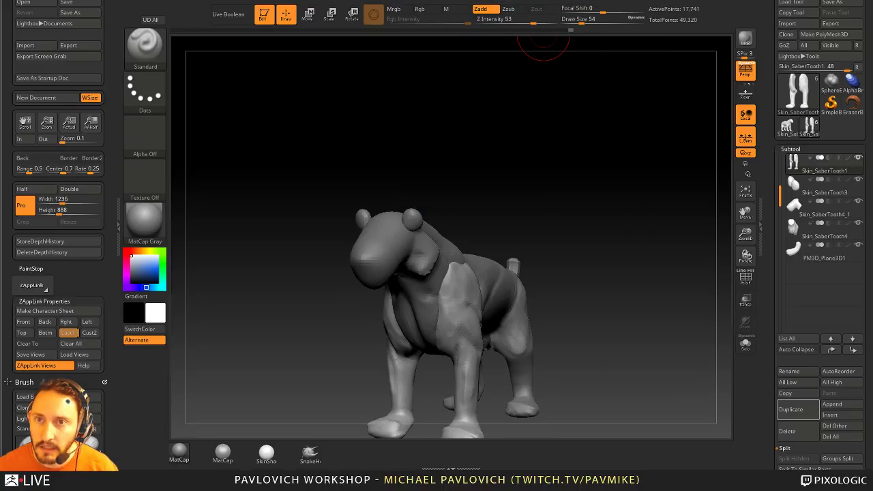
mouse_move(501, 221)
left_mouse_down()
mouse_move(526, 233)
mouse_move(539, 205)
left_mouse_up()
left_click_drag(557, 150, 520, 182, "alt")
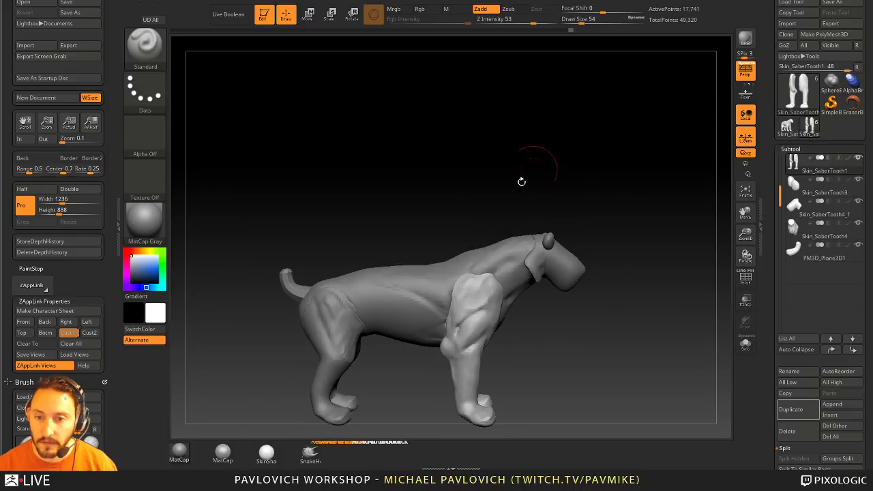
mouse_move(494, 253)
left_mouse_down()
mouse_move(484, 266)
mouse_move(542, 283)
mouse_move(477, 276)
left_mouse_up()
- Make the torso the active subtool and shape and smooth the ridge above the shoulder blades at draw size 25
left_click(480, 270, "alt")
left_click_drag(531, 272, 480, 278)
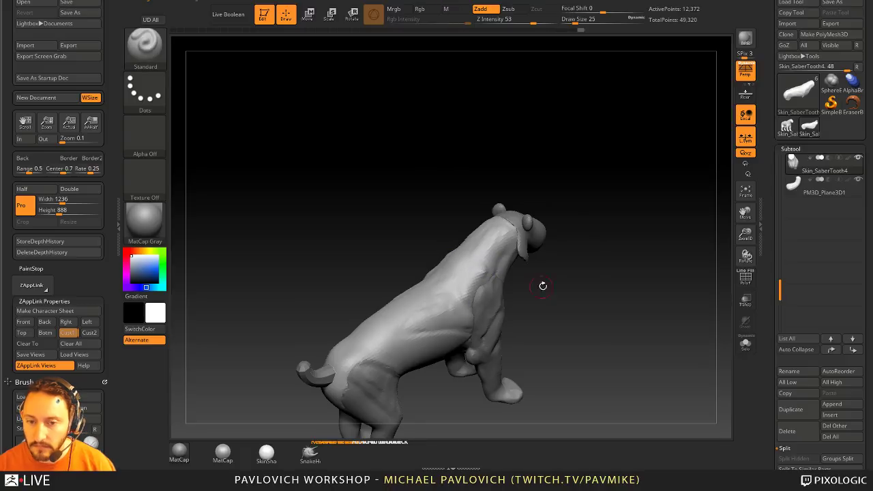
mouse_move(541, 286)
left_mouse_down()
mouse_move(569, 270)
mouse_move(555, 270)
mouse_move(553, 298)
mouse_move(580, 289)
mouse_move(446, 268)
left_mouse_up()
key("shift")
key("shift")
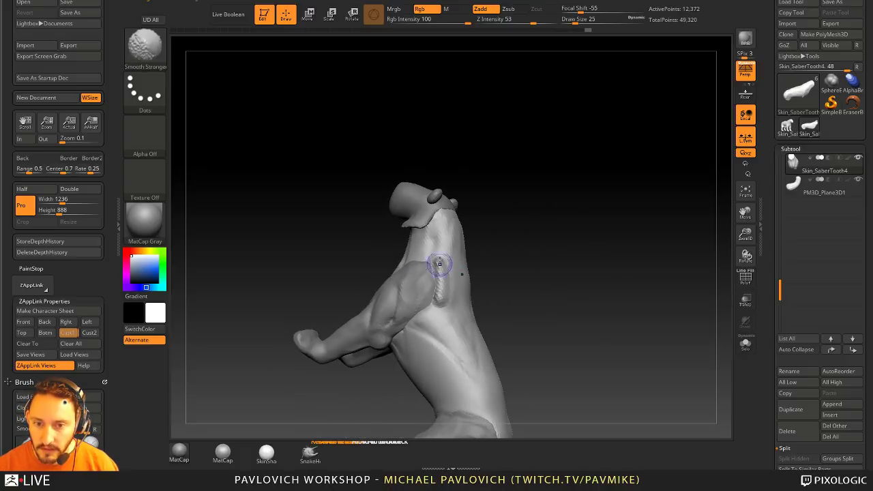
- Build up the torso's upper back behind the neck with the Clay brush at draw size 44
key("b")
key("c")
key("l")
left_click_drag(520, 243, 447, 279)
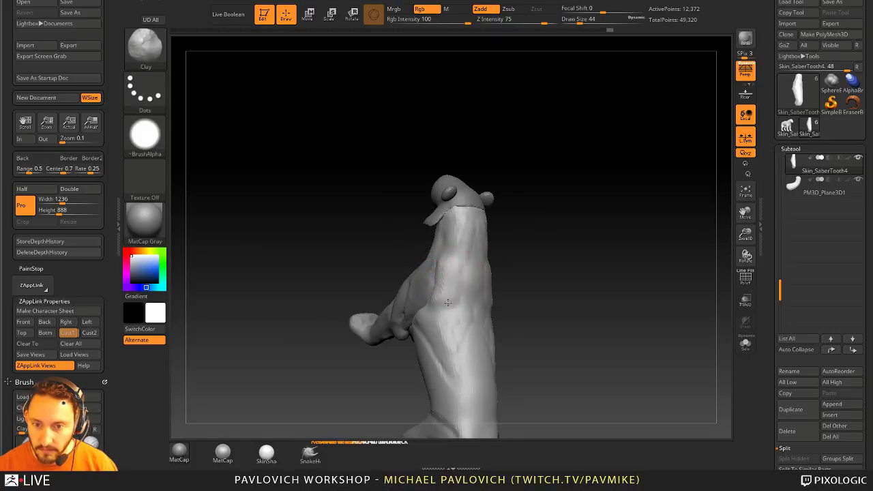
mouse_move(563, 266)
left_mouse_down()
mouse_move(468, 281)
mouse_move(450, 225)
mouse_move(479, 262)
mouse_move(557, 183)
left_mouse_up()
key("shift")
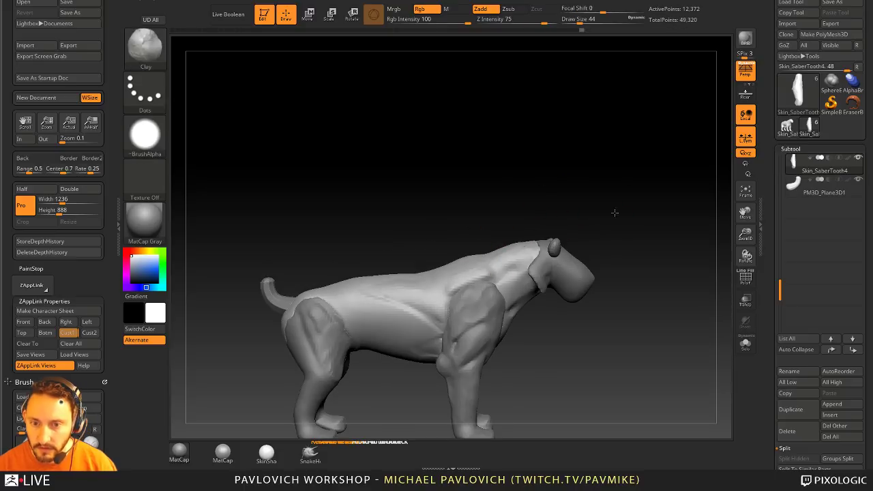
left_click_drag(614, 212, 625, 181, "alt")
key("shift")
left_click_drag(609, 300, 597, 293, "alt")
- Make the head the active subtool with the Standard brush and inspect its profile and neck edge
key("1")
left_click(586, 239, "alt")
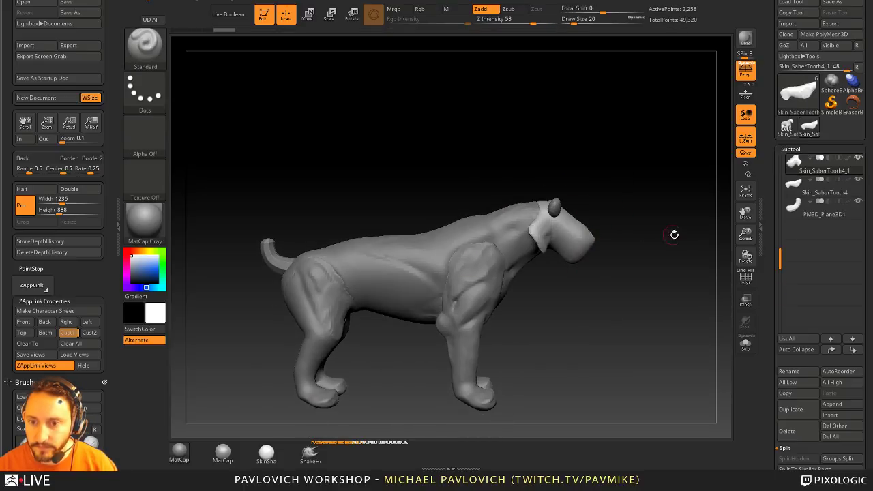
left_click_drag(672, 234, 604, 254, "alt")
left_click_drag(553, 185, 567, 232, "alt")
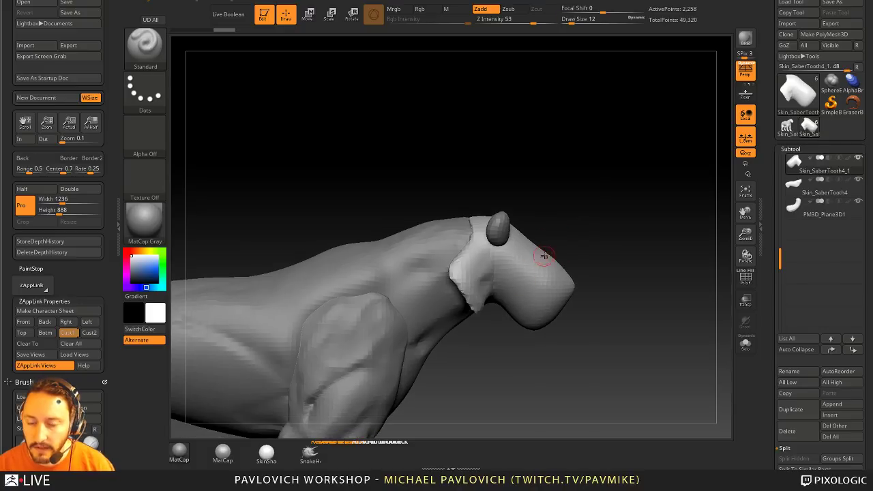
key("2")
left_click_drag(557, 197, 572, 155, "alt")
left_click_drag(573, 155, 611, 172)
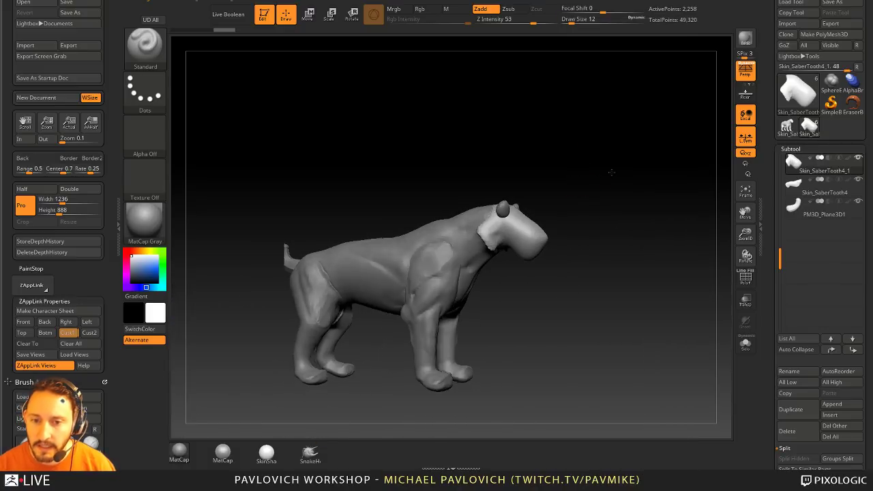
- Make the front legs the active subtool and smooth the shoulder muscles at draw size 12
left_click(467, 230, "alt")
left_click_drag(559, 221, 548, 250)
left_click(545, 251, "alt")
left_click_drag(548, 294, 468, 258)
left_click_drag(497, 162, 529, 188, "alt")
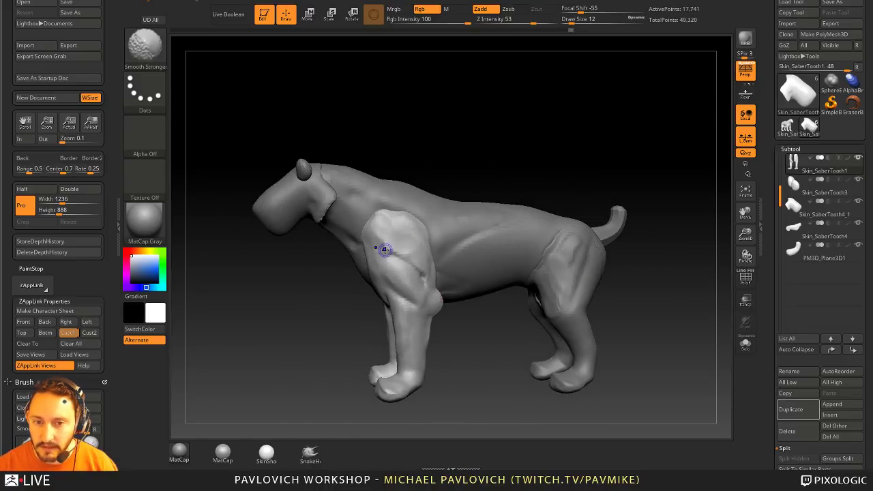
- Make the hind legs the active subtool and smooth their upper thighs and inner edges, isolating the legs to reach hidden surfaces
left_click_drag(471, 177, 505, 205)
left_click(522, 228, "alt")
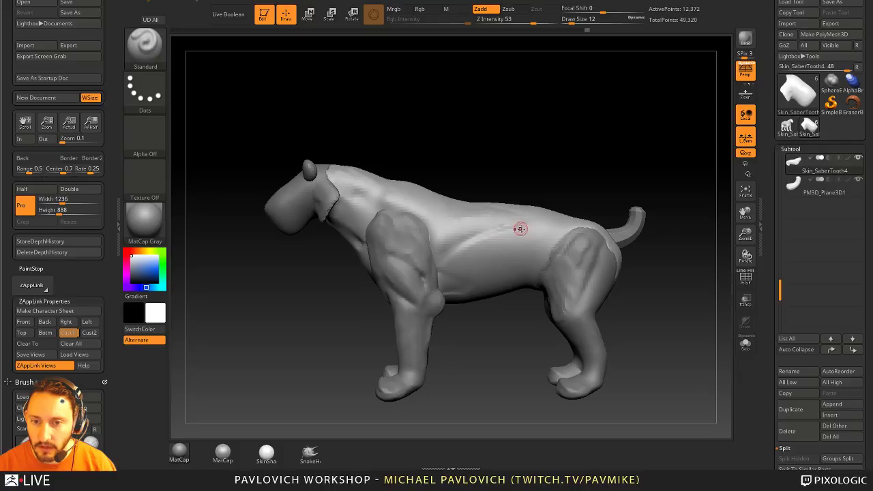
left_click_drag(589, 168, 604, 197)
left_click(506, 287, "alt")
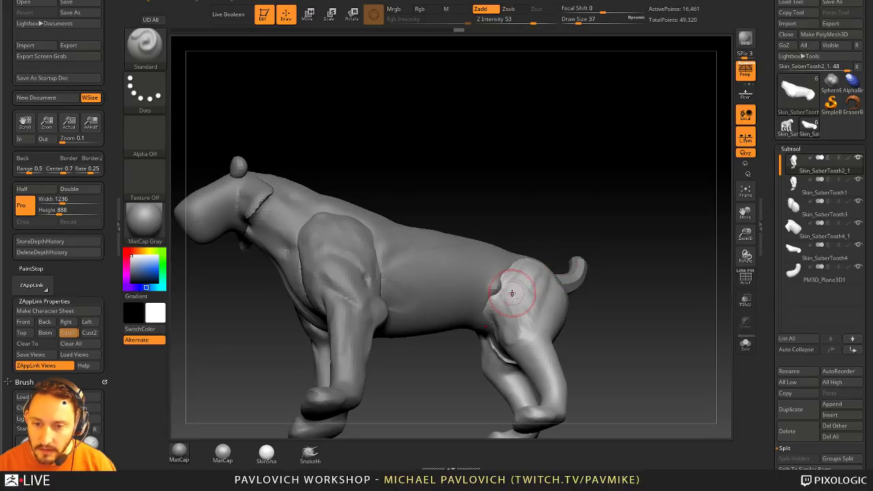
mouse_move(507, 293)
left_mouse_down("shift")
mouse_move(496, 291)
mouse_move(494, 300)
left_mouse_up("shift")
left_click(745, 345)
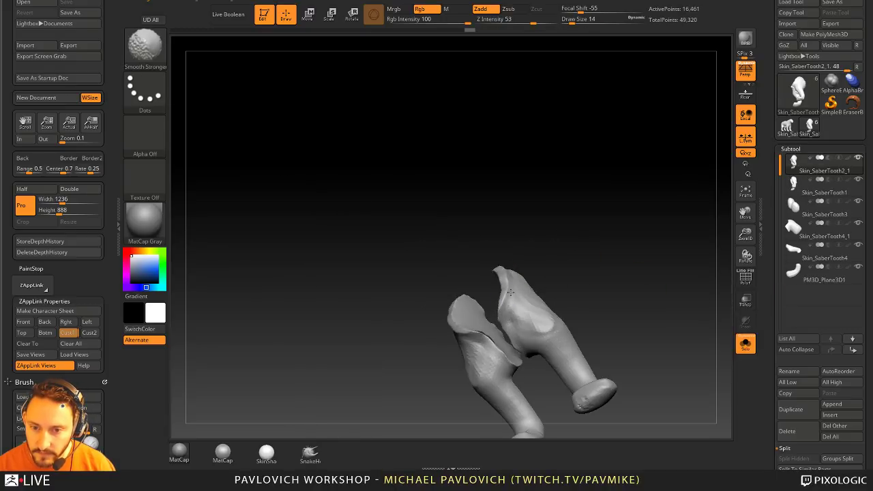
left_click(745, 345)
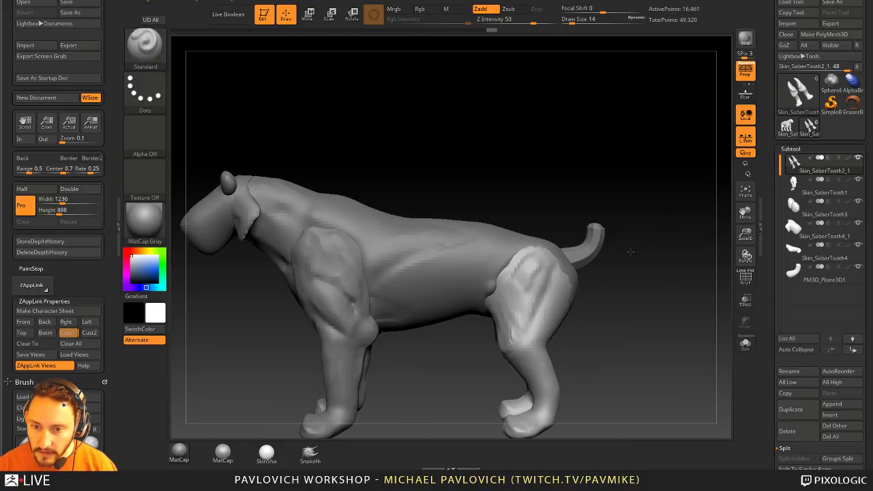
- Adjust the hind legs' sideways fit against the hips with the transform gizmo in the rear view, then return to drawing
left_click_drag(630, 251, 576, 247)
key("w")
left_click(495, 285, "alt")
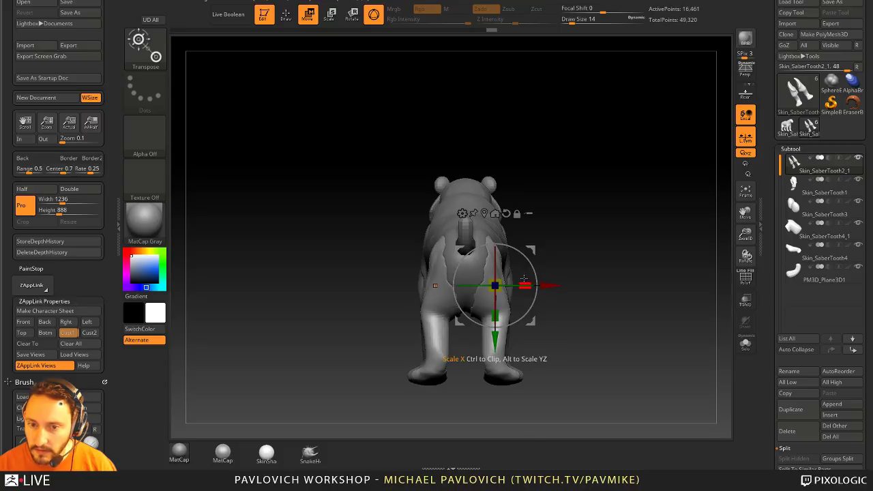
left_click_drag(523, 280, 519, 285)
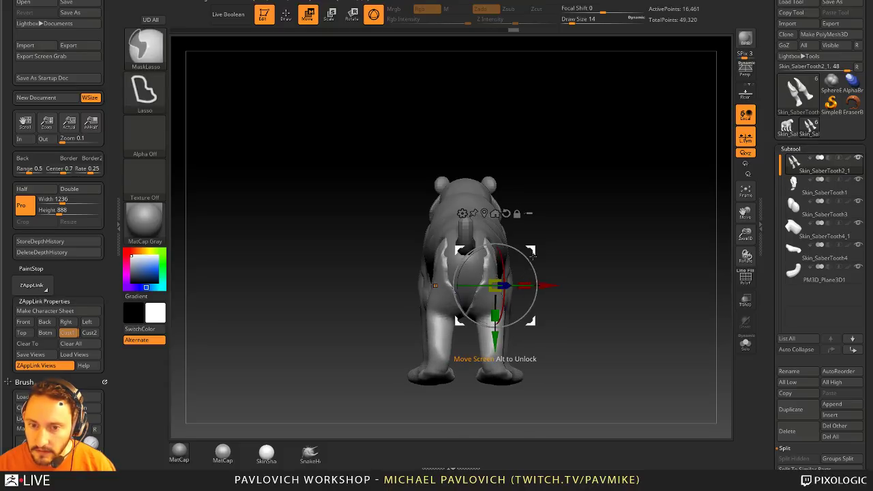
key("ctrl+z")
left_click_drag(531, 252, 534, 253)
left_click_drag(529, 286, 521, 286)
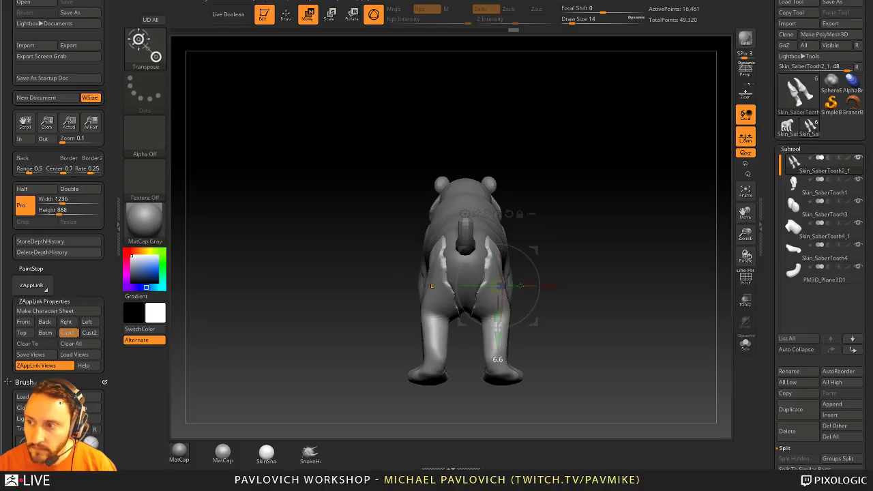
left_click_drag(600, 234, 632, 239)
left_click_drag(612, 203, 602, 210)
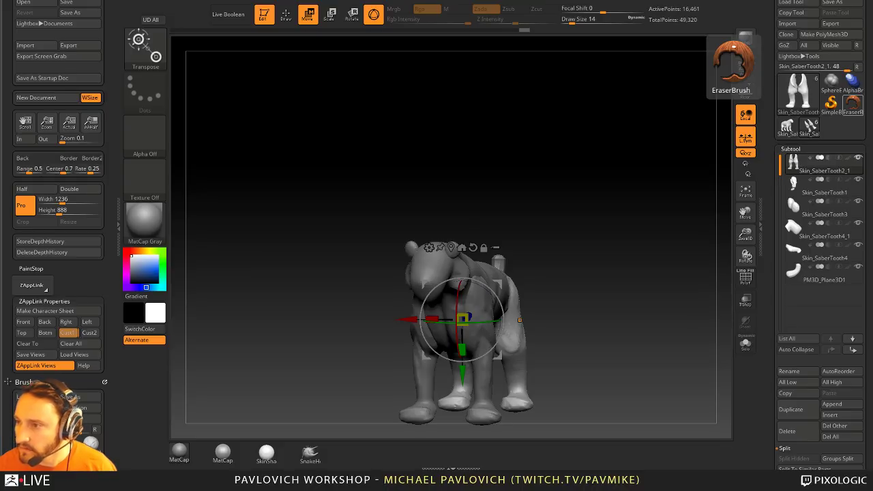
key("q")
mouse_move(533, 207)
left_mouse_down()
mouse_move(633, 193)
mouse_move(500, 259)
left_mouse_up()
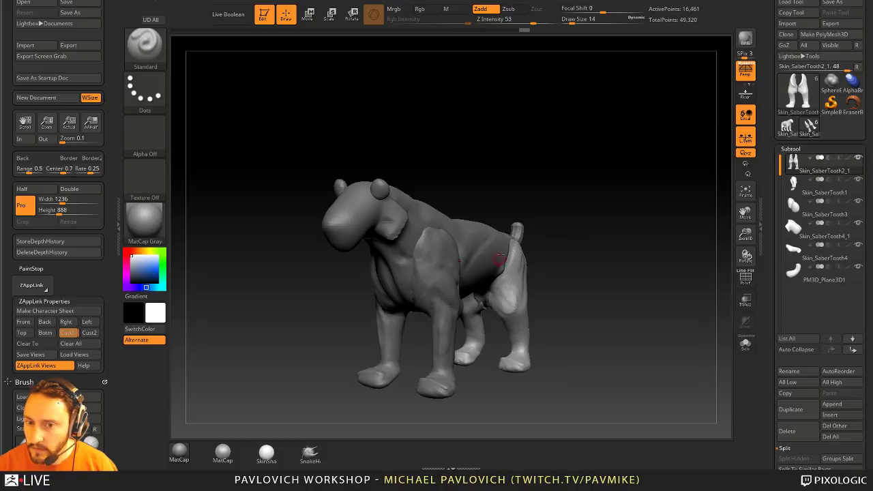
- Try the Pinch brush on the hind legs at draw size 101
key("s")
left_click_drag(511, 298, 550, 286)
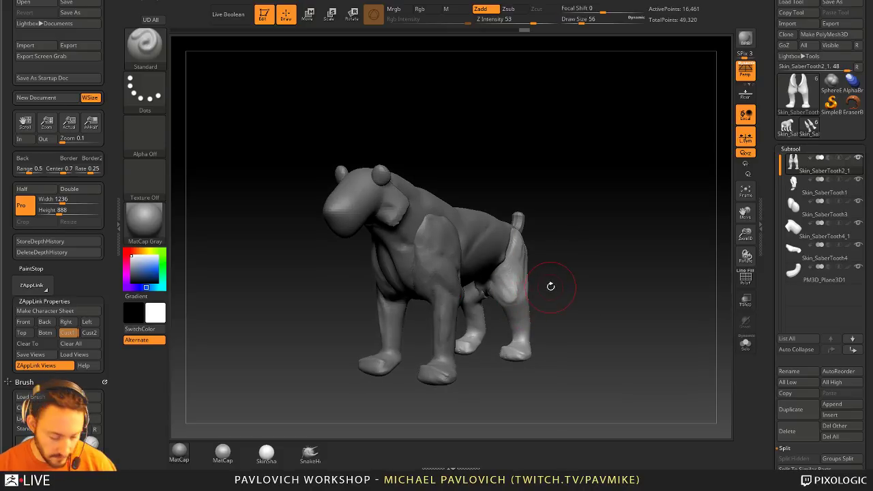
key("b")
key("p")
key("i")
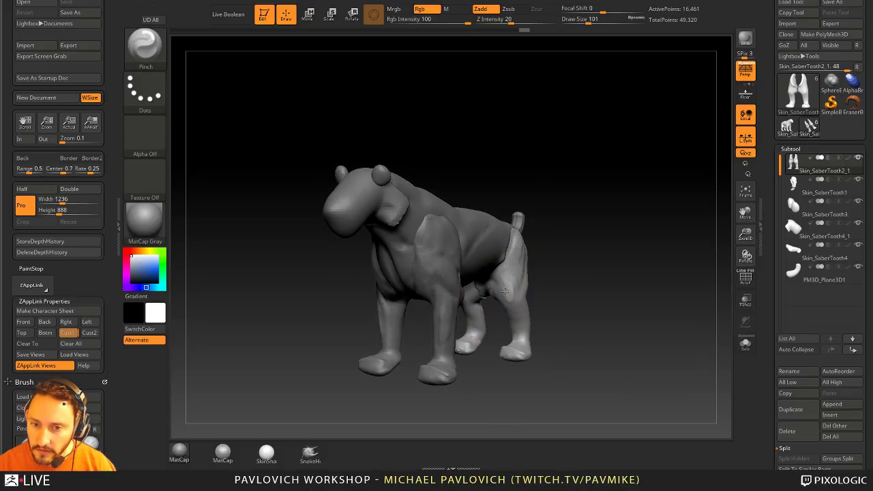
key("s")
mouse_move(575, 303)
left_mouse_down()
mouse_move(491, 313)
mouse_move(524, 316)
left_mouse_up()
- Make the front legs the active subtool and build up the outer forearm muscles with the Clay brush at draw size 25
left_click(523, 315, "alt")
left_click_drag(542, 346, 563, 230)
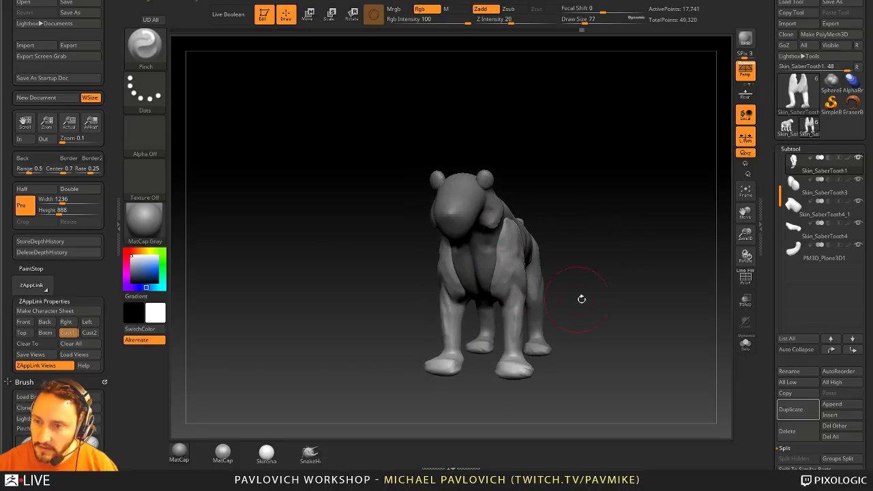
left_click_drag(582, 299, 568, 285)
key("b")
key("c")
key("l")
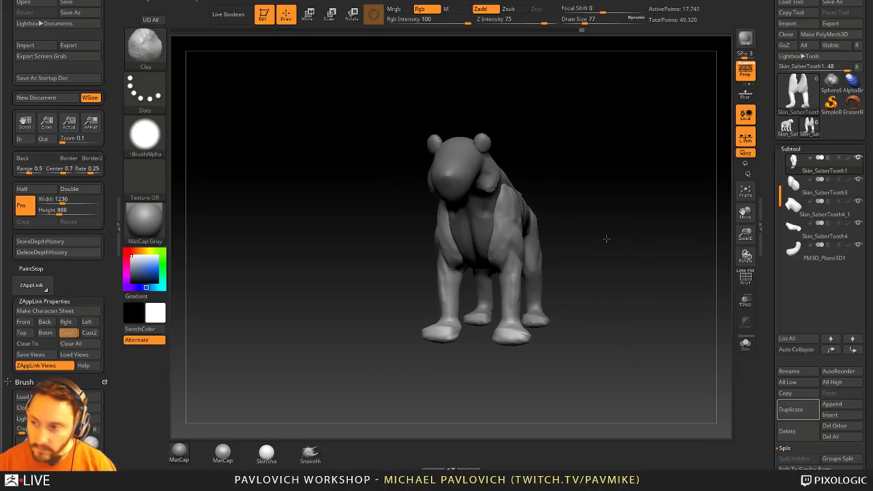
left_click_drag(607, 240, 616, 262, "alt")
left_click_drag(616, 262, 513, 309)
key("s")
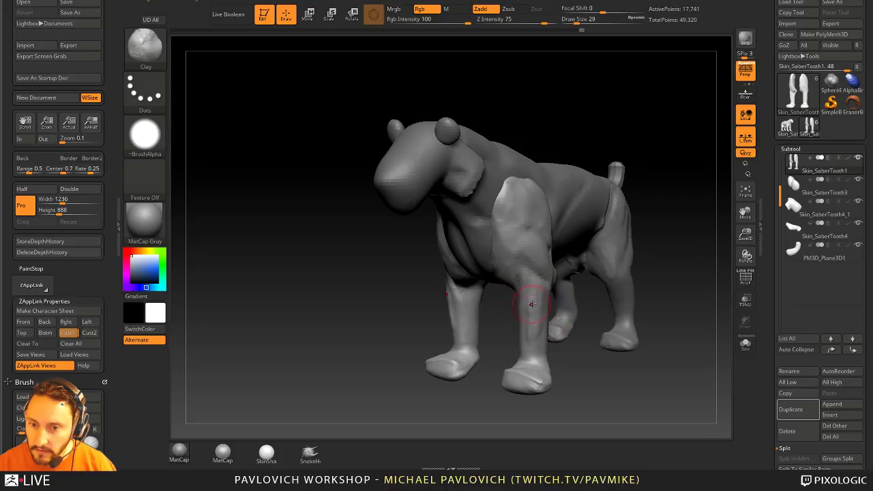
left_click_drag(585, 314, 543, 306)
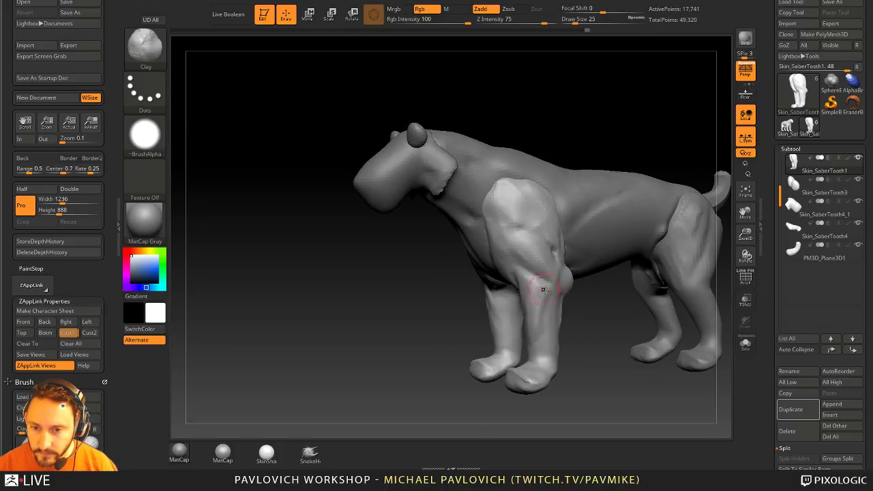
mouse_move(544, 317)
left_mouse_down("alt")
mouse_move(612, 311)
mouse_move(600, 284)
left_mouse_up("alt")
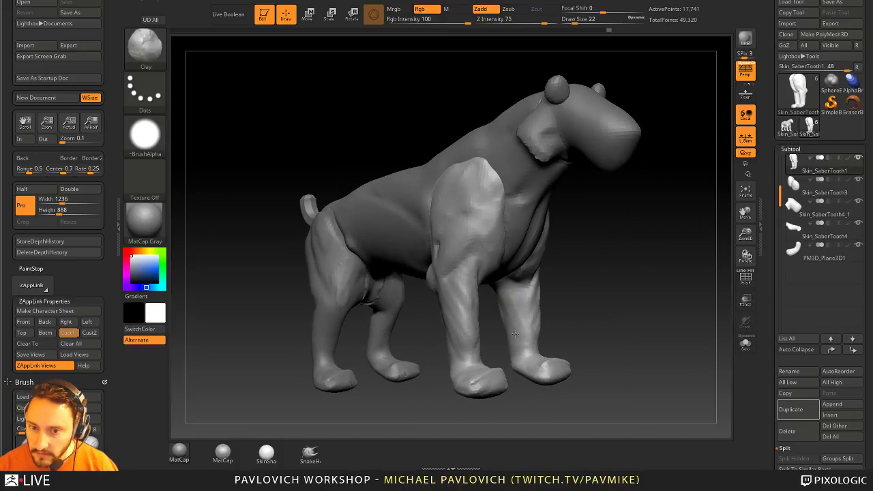
- Shape the inner and rear forearm muscles of the front legs with the Clay brush at draw size 22
left_click_drag(514, 332, 507, 294)
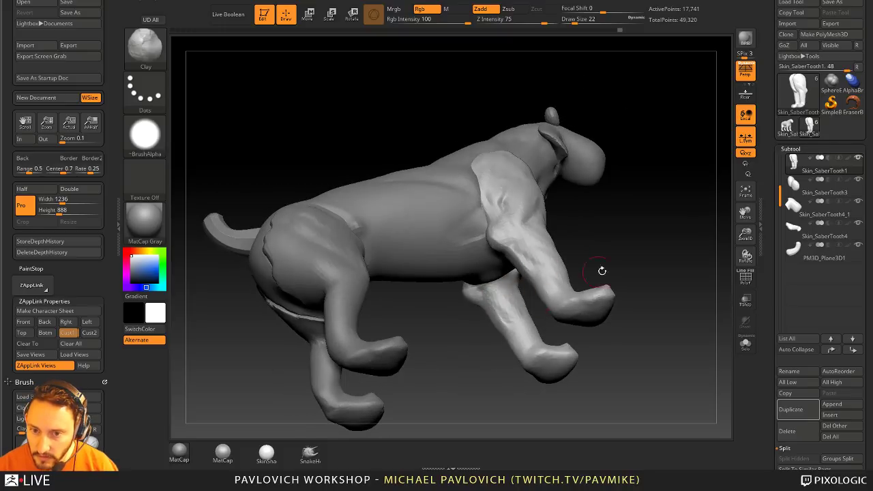
left_click_drag(602, 271, 517, 289)
left_click_drag(572, 291, 497, 291)
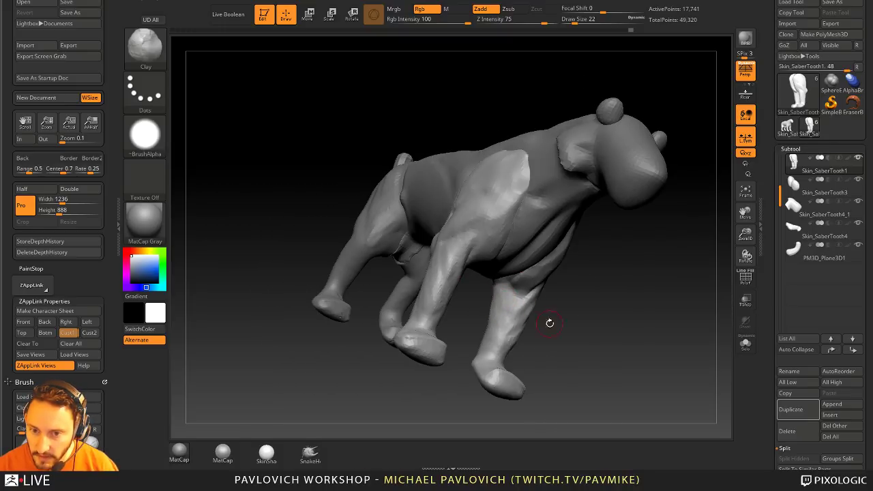
left_click_drag(550, 323, 469, 334)
- Turn perspective off, show the reference image overlay, and restore the first stored custom view
left_click(746, 71)
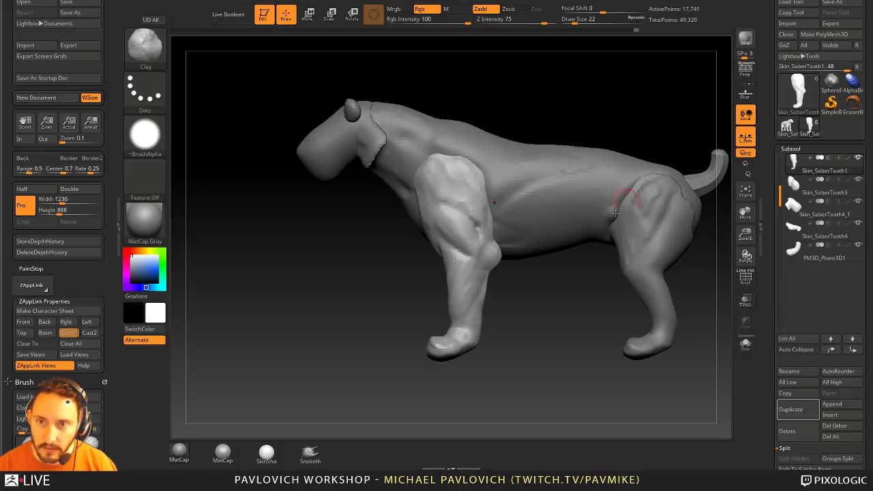
key("shift+z")
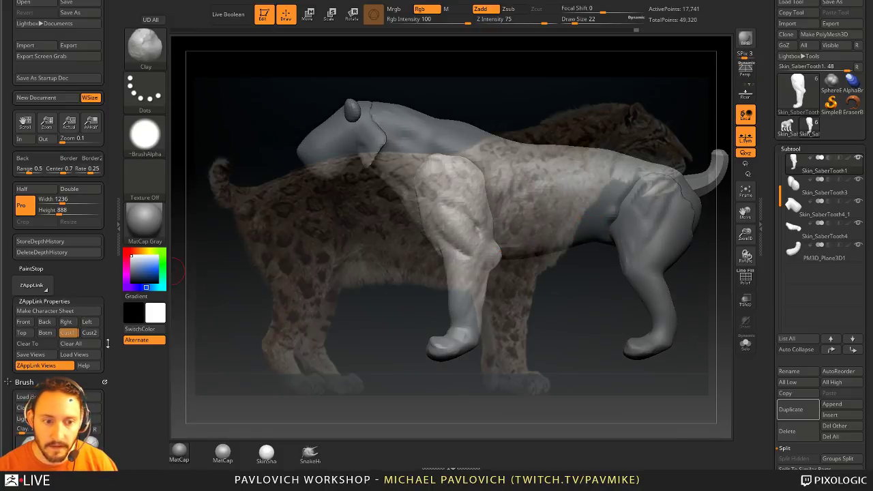
left_click(69, 332)
- Adjust the front legs' contour against the side-view reference with the Move brush at draw size 97
key("s")
left_click_drag(580, 344, 538, 338)
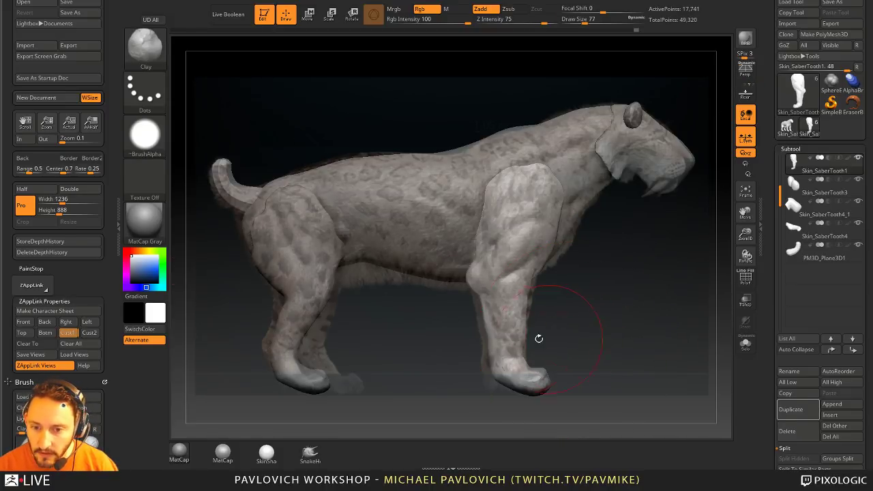
key("b")
key("m")
key("v")
key("s")
left_click_drag(491, 358, 506, 344)
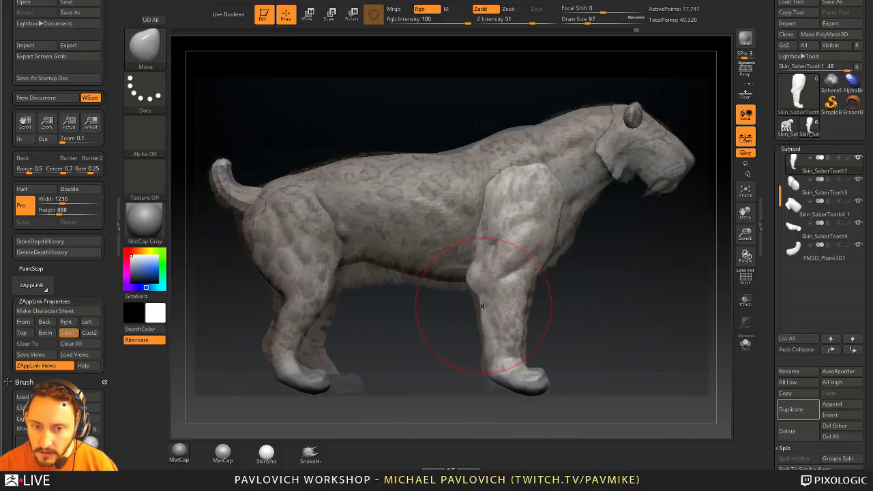
- Make the hind legs the active subtool and fit the lower leg and paw to the reference with the Move brush at draw size 56
key("s")
left_click_drag(280, 301, 290, 300)
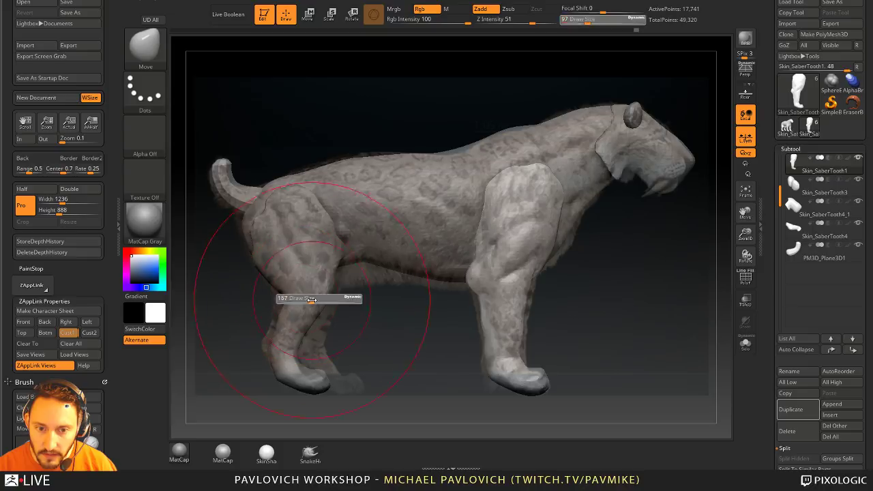
left_click(304, 300, "alt")
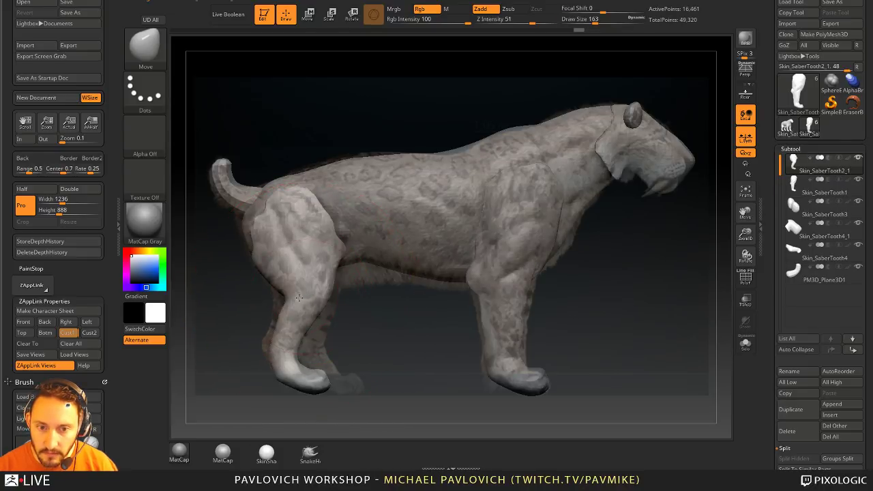
key("s")
mouse_move(277, 347)
left_mouse_down()
mouse_move(262, 345)
mouse_move(278, 329)
left_mouse_up()
key("s")
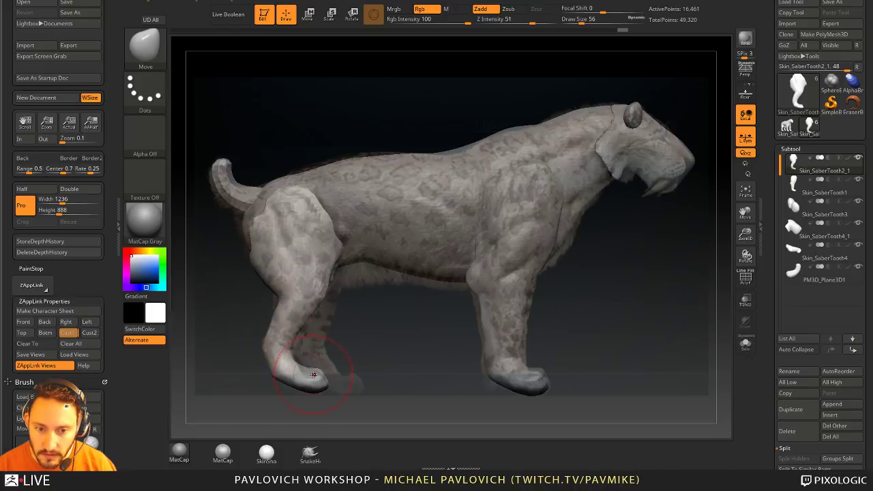
left_click_drag(313, 374, 311, 374)
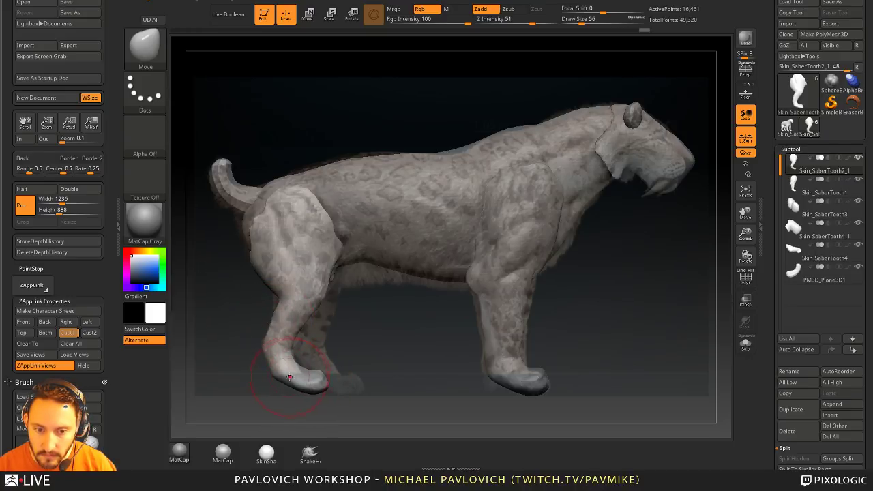
- Build up the lower hind legs and heels from the rear with the Clay brush at draw size 29
key("b")
key("s")
key("t")
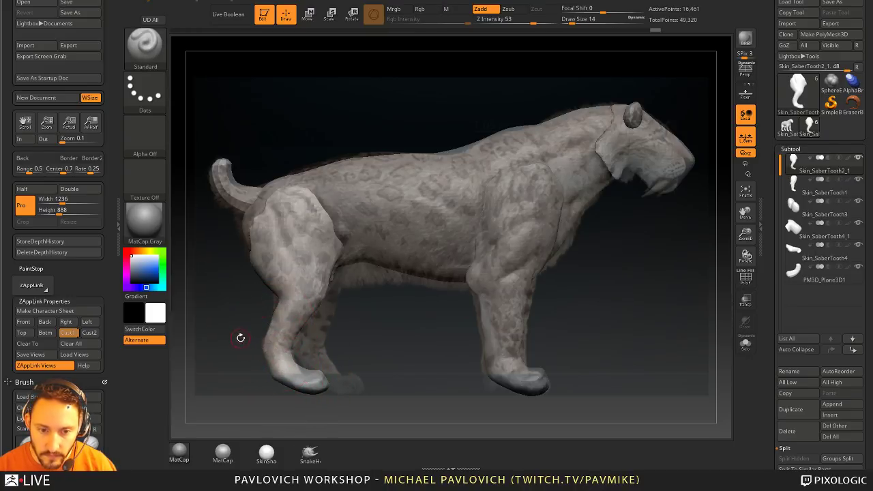
left_click_drag(241, 337, 258, 346)
mouse_move(498, 268)
left_mouse_down("alt")
mouse_move(615, 269)
mouse_move(608, 278)
left_mouse_up("alt")
key("b")
key("c")
key("l")
key("s")
left_click_drag(380, 346, 387, 345)
mouse_move(373, 341)
right_mouse_down()
mouse_move(399, 347)
mouse_move(368, 354)
mouse_move(376, 341)
right_mouse_up()
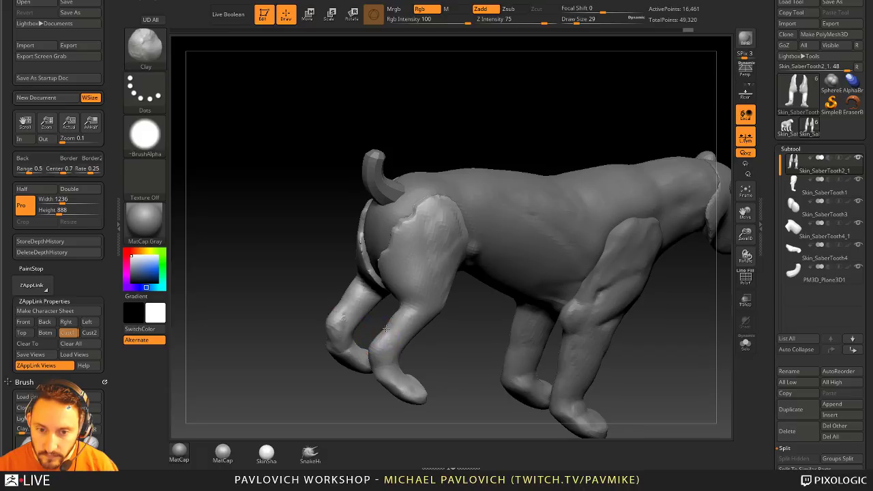
mouse_move(440, 330)
right_mouse_down()
mouse_move(389, 335)
mouse_move(322, 324)
mouse_move(381, 327)
right_mouse_up()
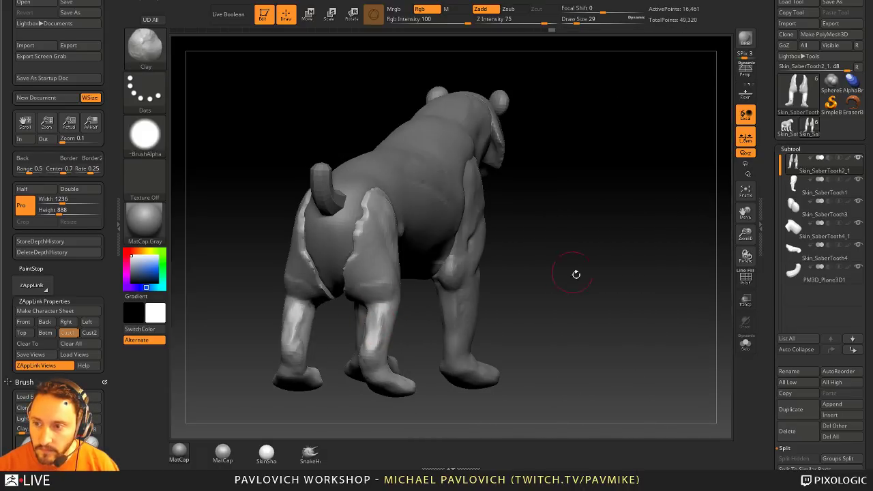
- Smooth the outer thigh of the hind leg along its seam with the rump
right_click_drag(575, 272, 382, 269)
right_click_drag(287, 296, 330, 307)
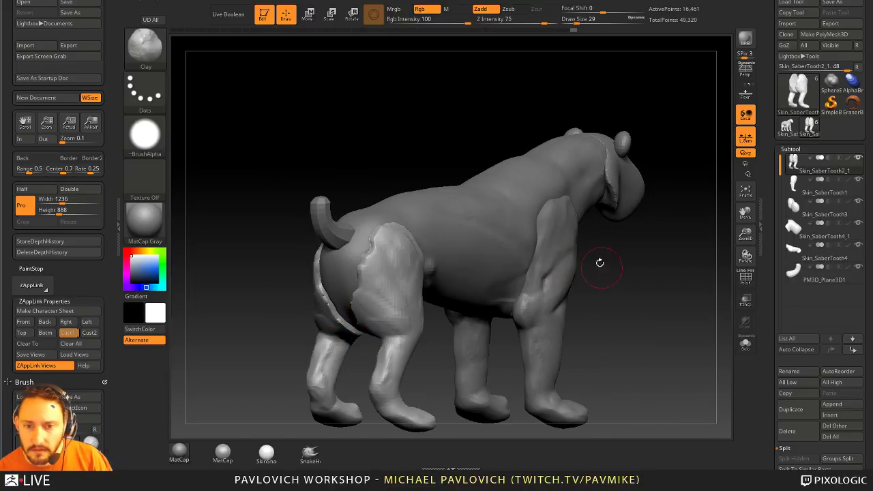
left_click_drag(384, 234, 360, 291, "shift")
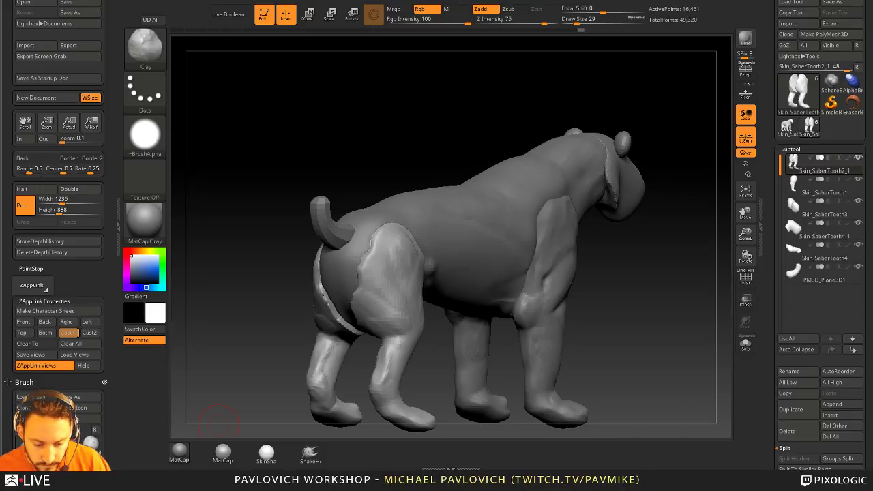
- Clear the canvas and draw a Ring3D primitive on it in Edit mode
key("ctrl+n")
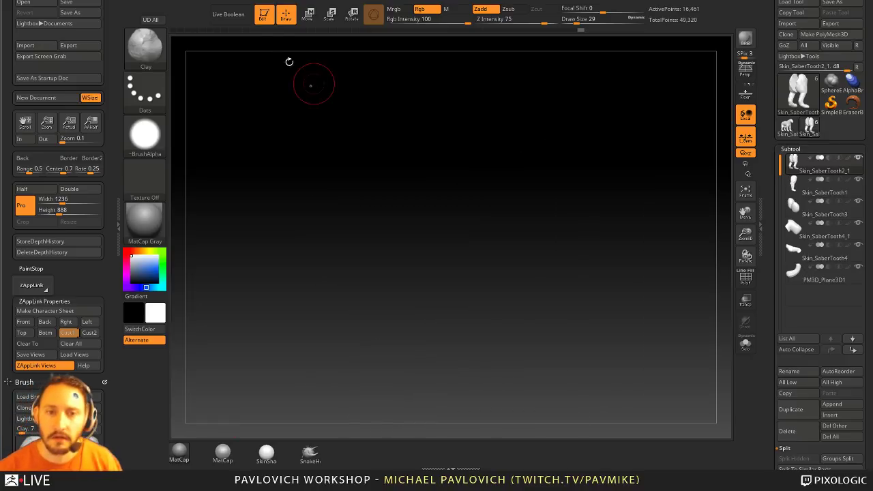
left_click(265, 17)
key("ctrl+n")
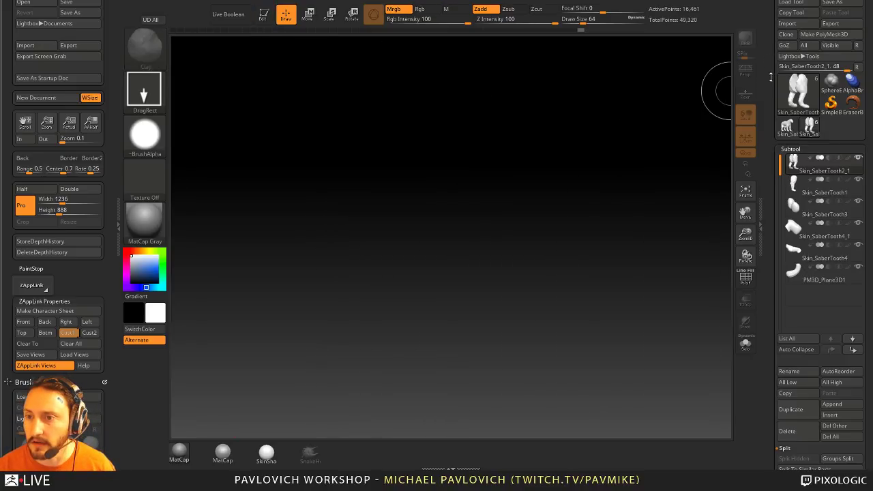
left_click(830, 101)
left_click(798, 90)
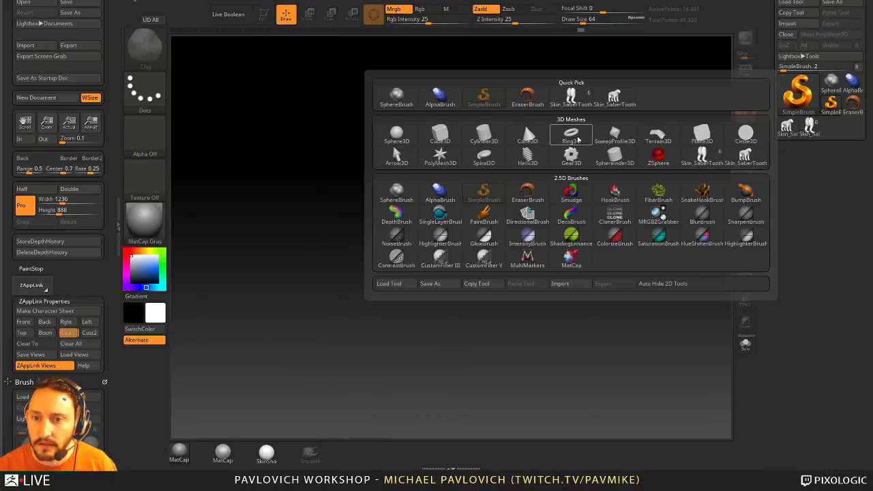
left_click(571, 133)
left_click_drag(439, 220, 436, 167)
left_click(263, 14)
left_click_drag(498, 138, 627, 218)
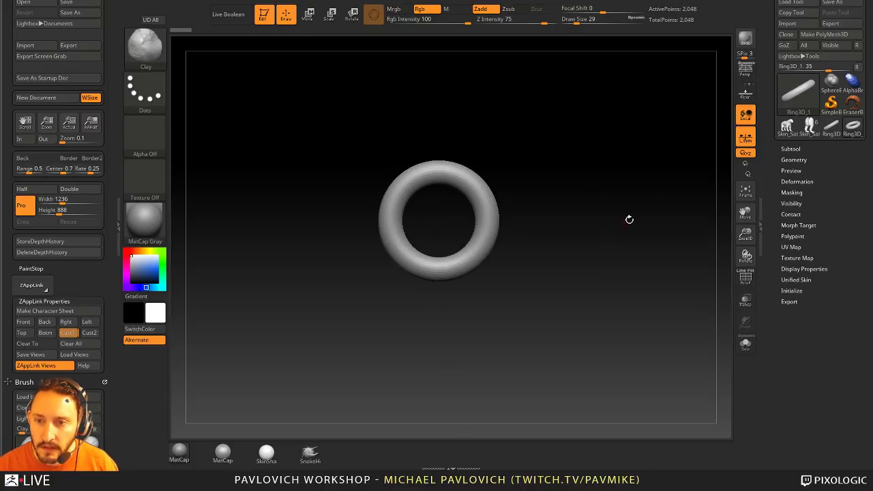
- Convert the ring to a PolyMesh3D and activate the Move gizmo on it
left_click(824, 34)
key("w")
left_click_drag(614, 181, 516, 165, "alt")
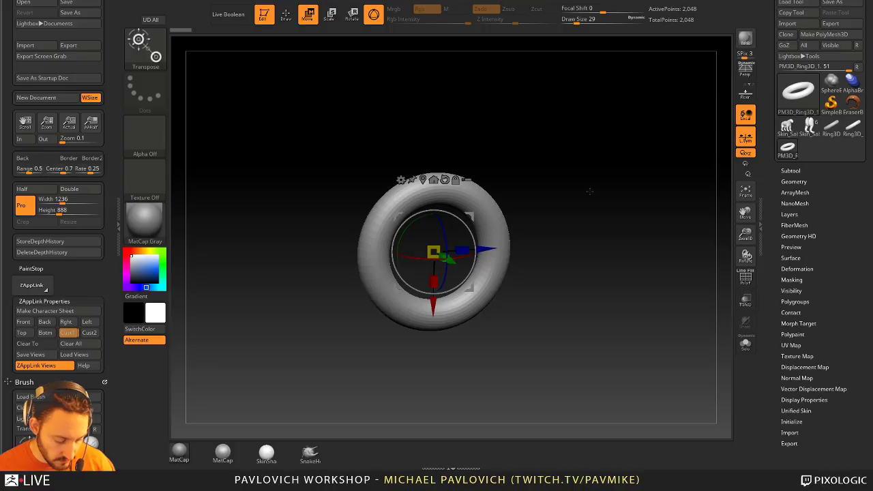
- Choose the IMM Primitives brush and replace the ring mesh with the Sphere 32 primitive
key("b")
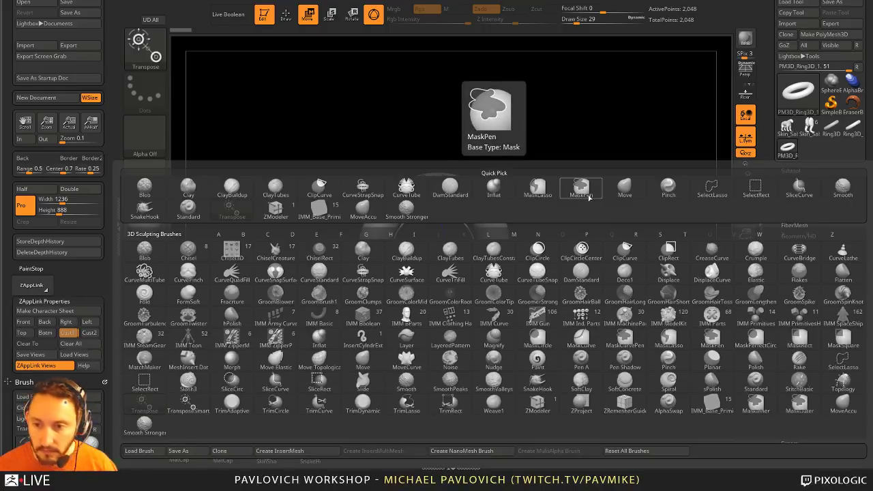
left_click(757, 318)
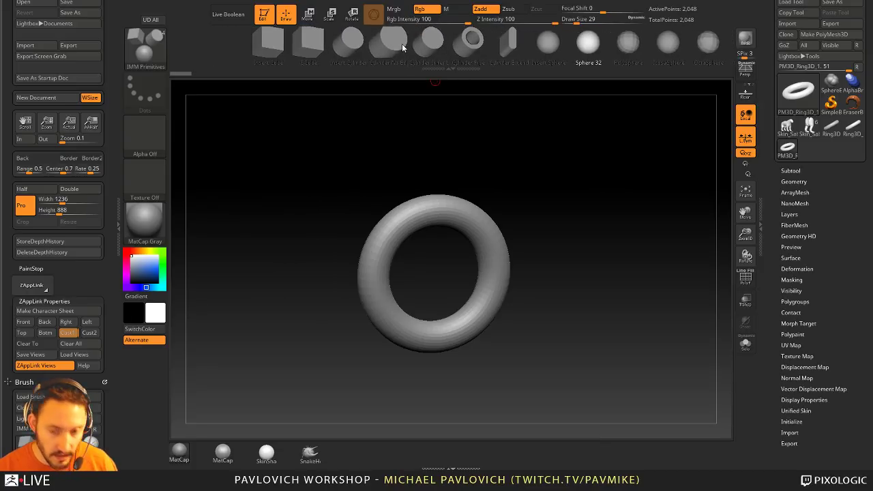
key("w")
mouse_move(433, 47)
left_mouse_down()
mouse_move(335, 51)
mouse_move(395, 52)
mouse_move(425, 39)
mouse_move(320, 50)
mouse_move(439, 40)
left_mouse_up()
left_click(439, 39)
left_click_drag(212, 44, 471, 52)
left_click(511, 46)
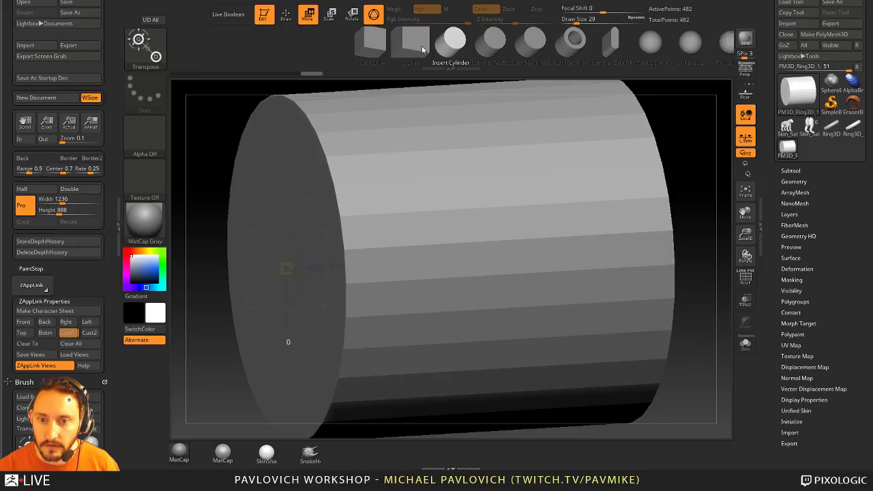
left_click(544, 40)
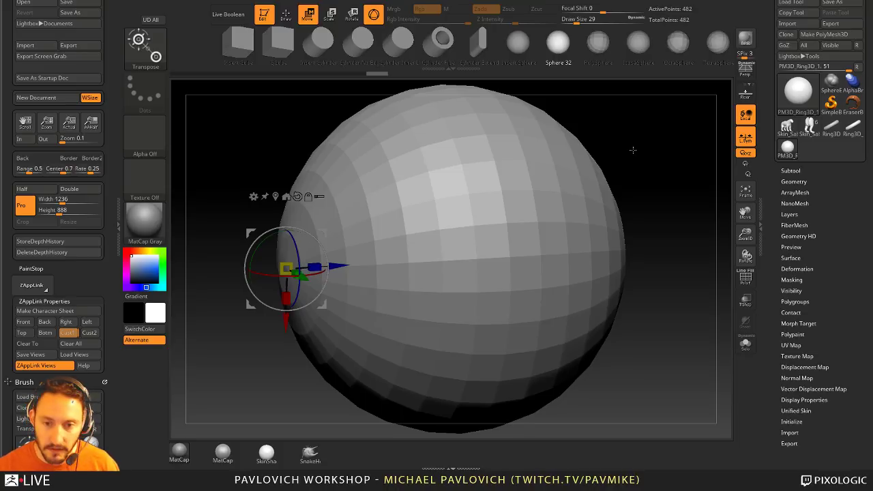
- Set the draw size to 49, and unify the sphere's size through the Deformation settings
right_click_drag(638, 139, 645, 143, "ctrl")
right_click_drag(680, 197, 672, 181, "ctrl")
key("q")
key("s")
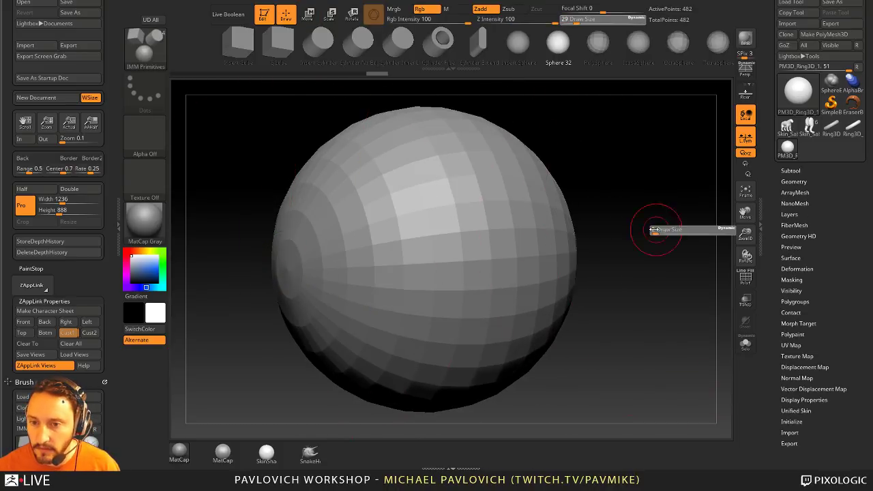
key("shift")
left_click(796, 268)
left_click(786, 277)
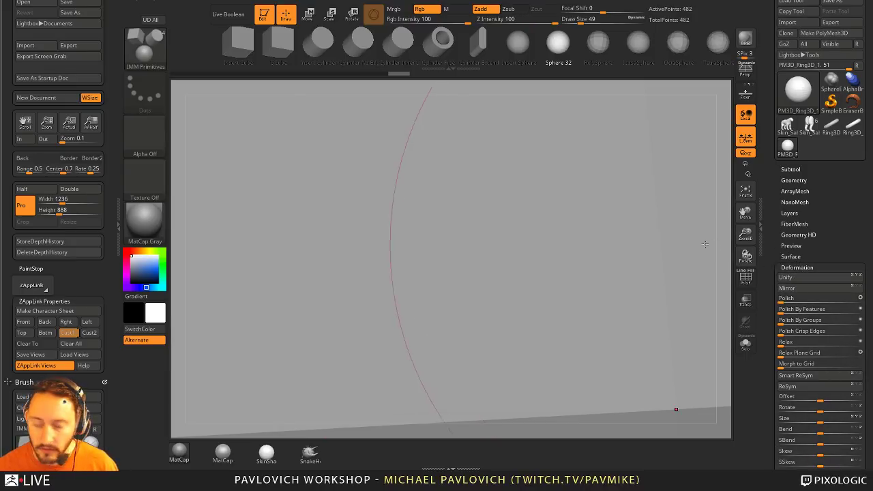
key("f")
left_click_drag(669, 213, 542, 208, "alt")
key("w")
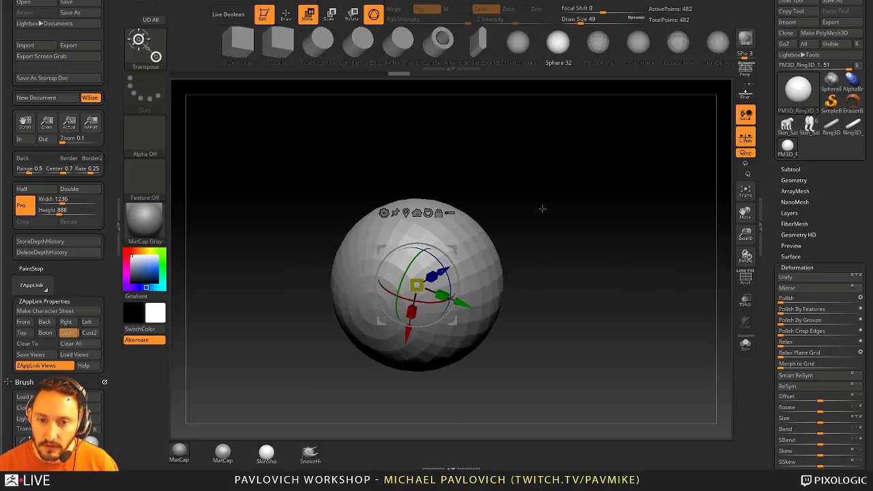
- Turn the floor grid on around the sphere and switch it off again
left_click(384, 214)
left_click_drag(529, 162, 471, 178)
left_click_drag(518, 204, 600, 229)
key("shift+p")
left_click_drag(648, 169, 641, 213)
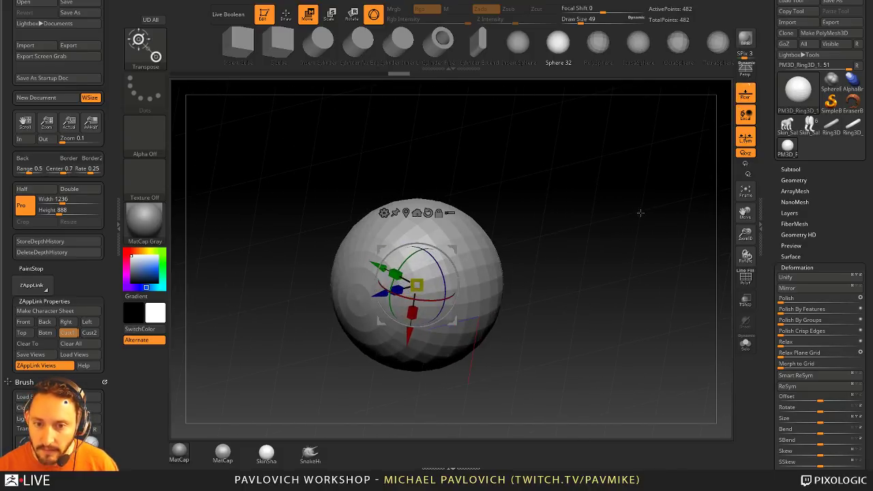
left_click(745, 93)
left_click_drag(525, 198, 589, 211)
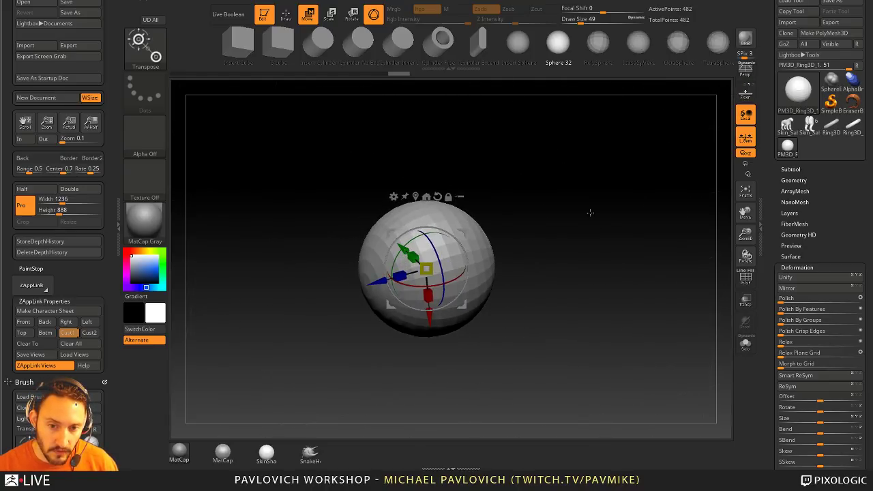
- Try replacing the sphere with a Ring 3D primitive through the gizmo's customization, and undo the replacement
left_click(394, 196)
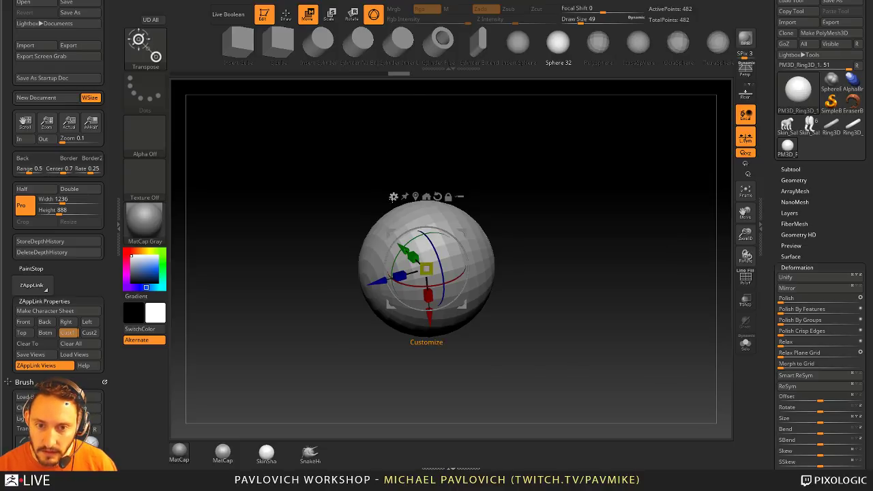
left_click(393, 197)
left_click(652, 201)
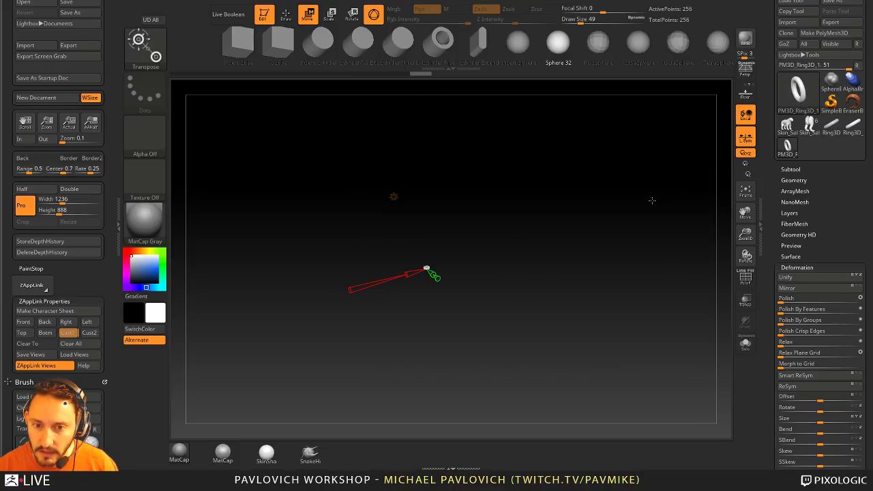
left_click_drag(573, 245, 565, 302)
left_click_drag(615, 322, 601, 201)
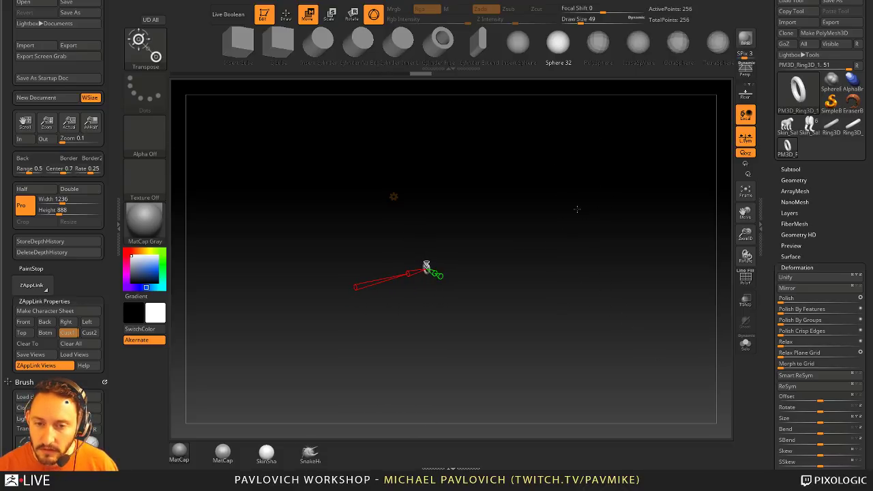
left_click(394, 197)
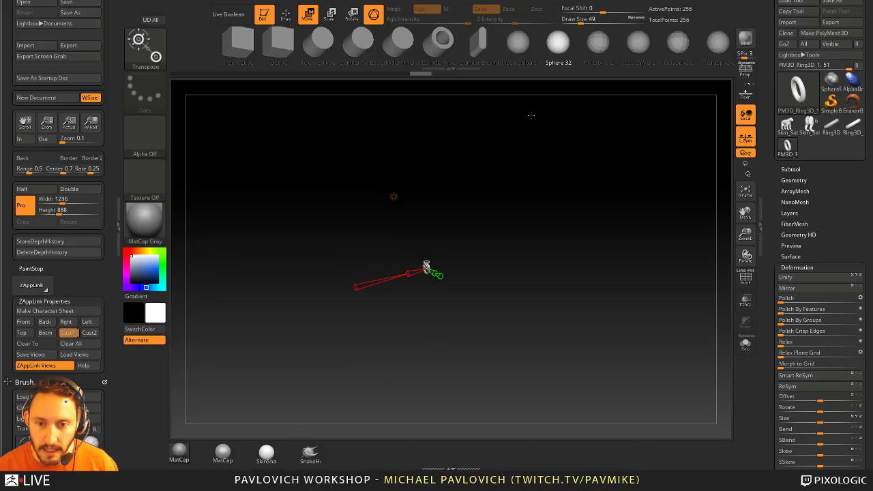
key("f")
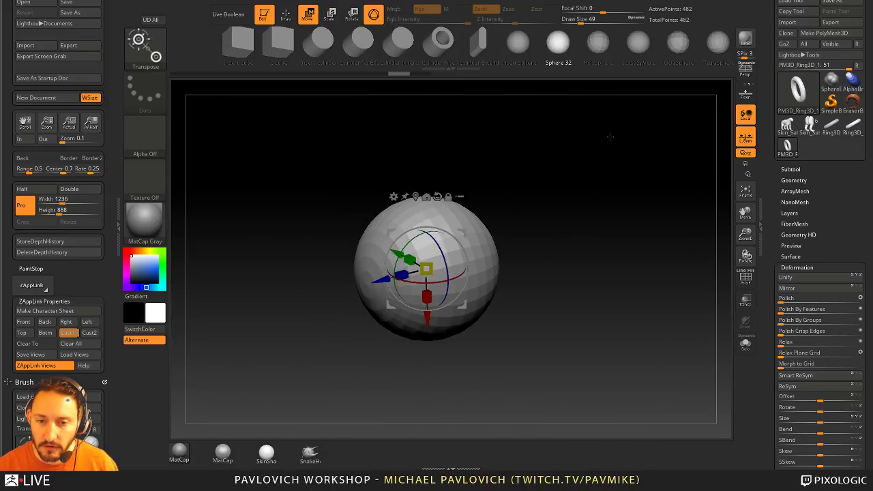
- Mask the whole sphere, and add a Ring 3D primitive with the gizmo moved toward the sphere's side
left_click_drag(603, 188, 584, 195)
left_click(590, 192, "ctrl")
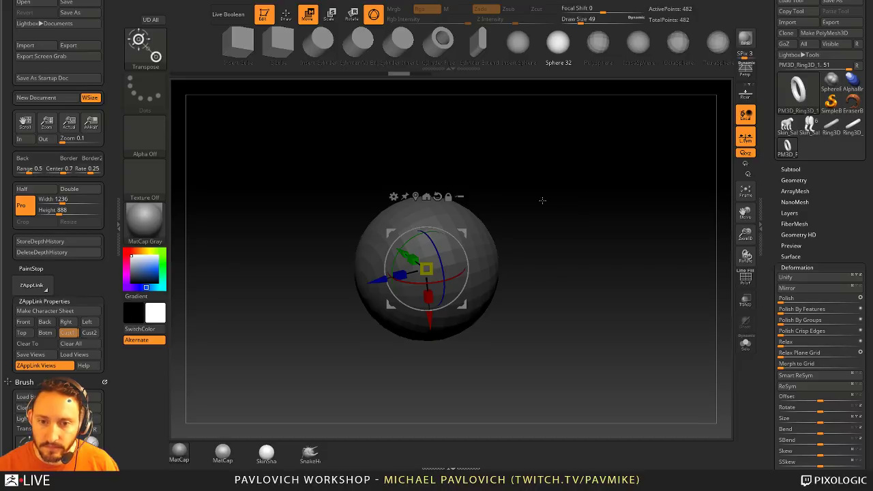
left_click_drag(397, 276, 339, 289)
left_click(335, 211)
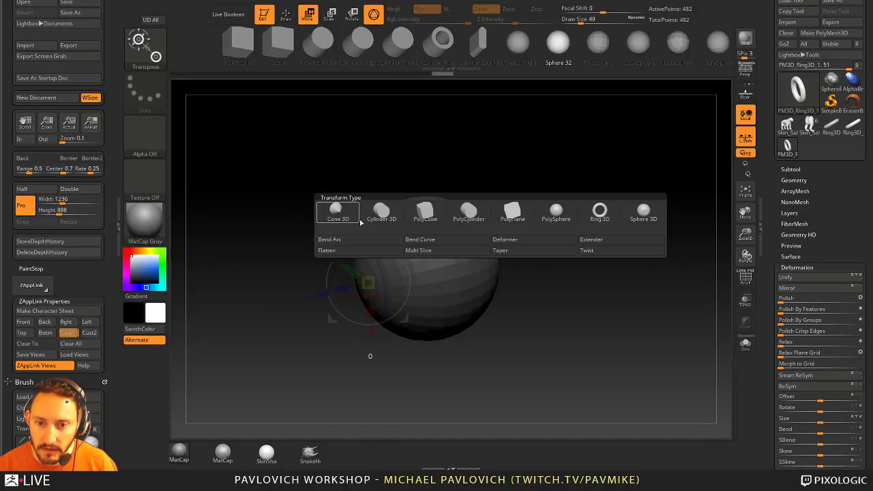
left_click(582, 216)
left_click_drag(563, 219, 616, 222)
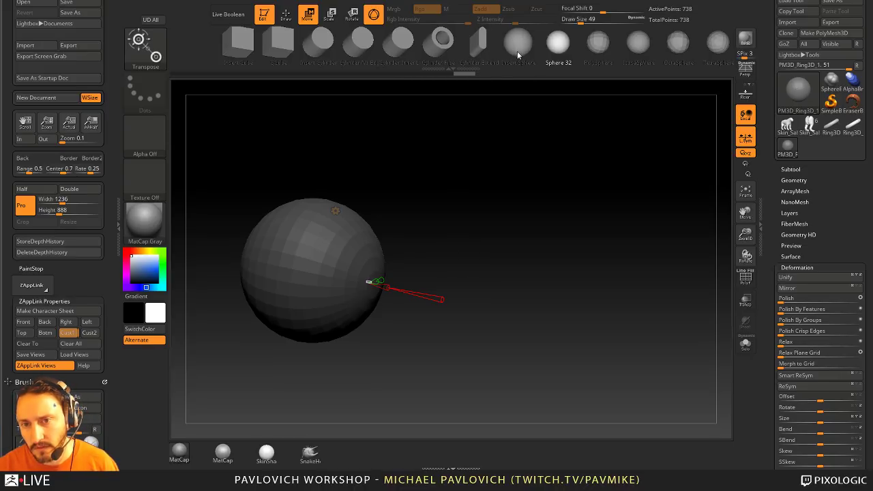
left_click_drag(664, 183, 668, 193)
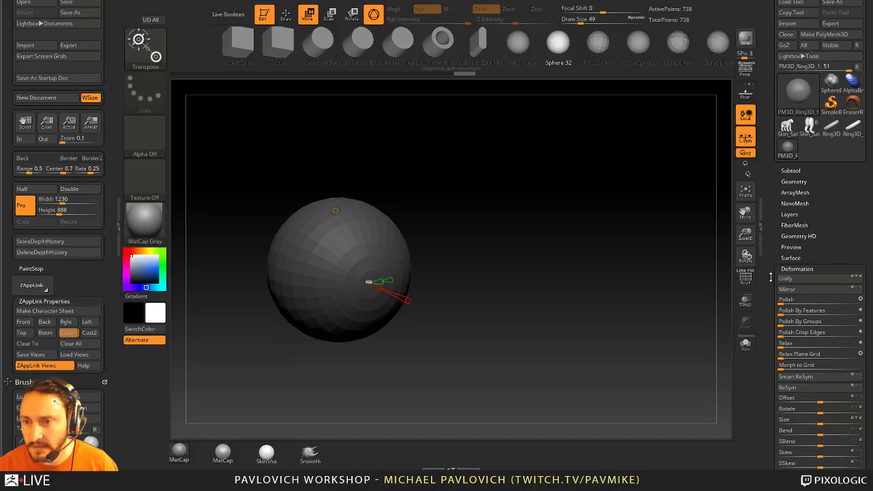
- Clear the canvas, draw a new Sphere3D in edit mode, and convert it to a PolyMesh3D with the Move gizmo active
left_click(308, 42)
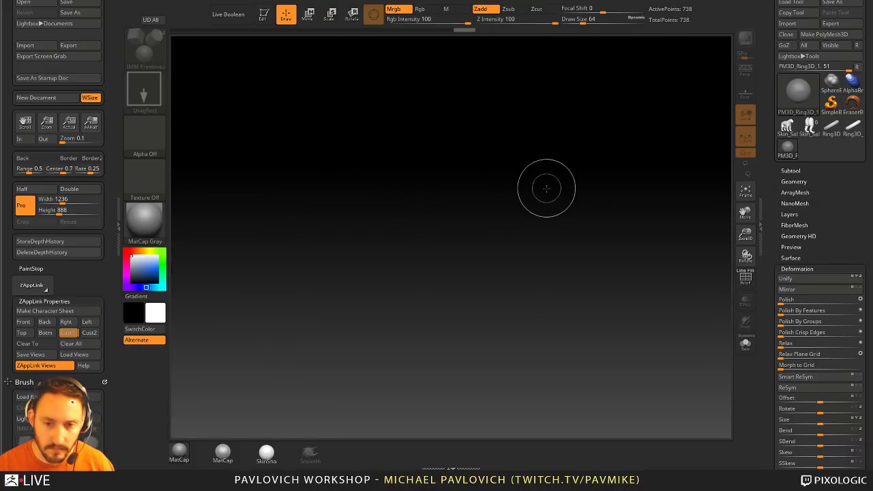
key("s")
left_click(798, 92)
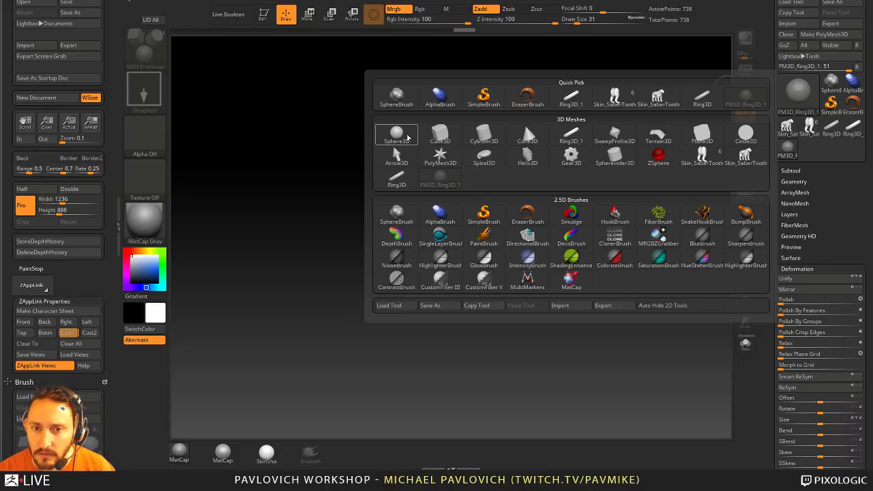
left_click(397, 135)
left_click_drag(418, 274, 302, 140)
left_click(263, 15)
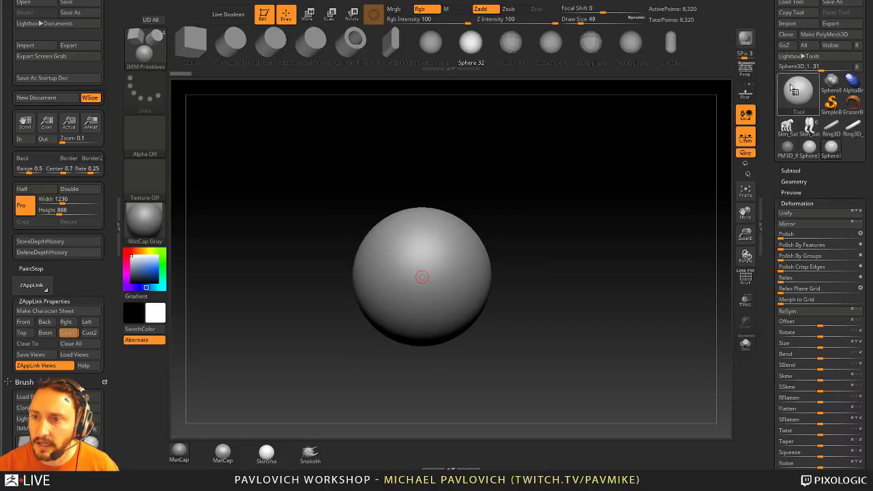
left_click(815, 34)
key("w")
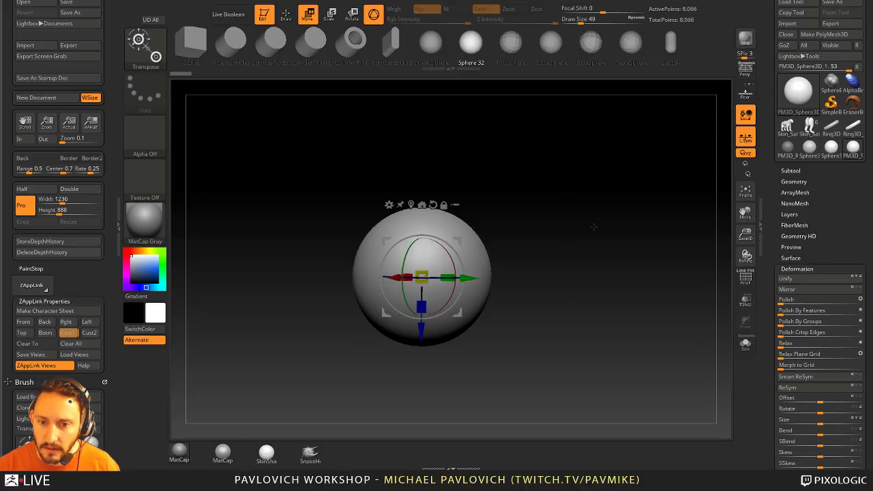
- Replace the whole sphere with a Ring 3D primitive through the gizmo's transform types, and view the ring from its open side
left_click(360, 200)
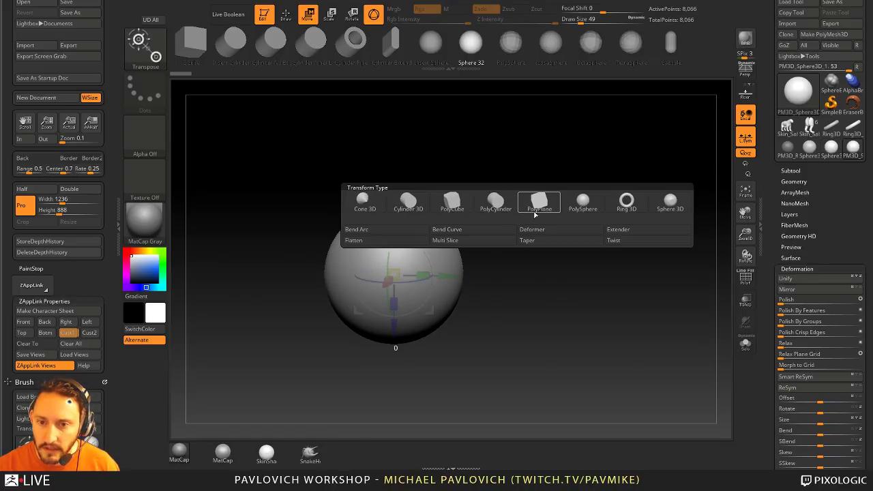
left_click(621, 203)
left_click_drag(626, 204, 595, 200)
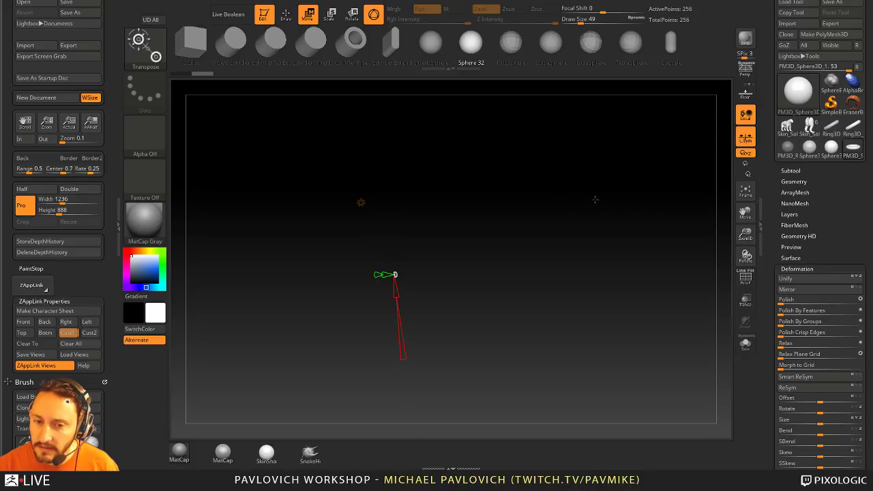
key("f")
key("f")
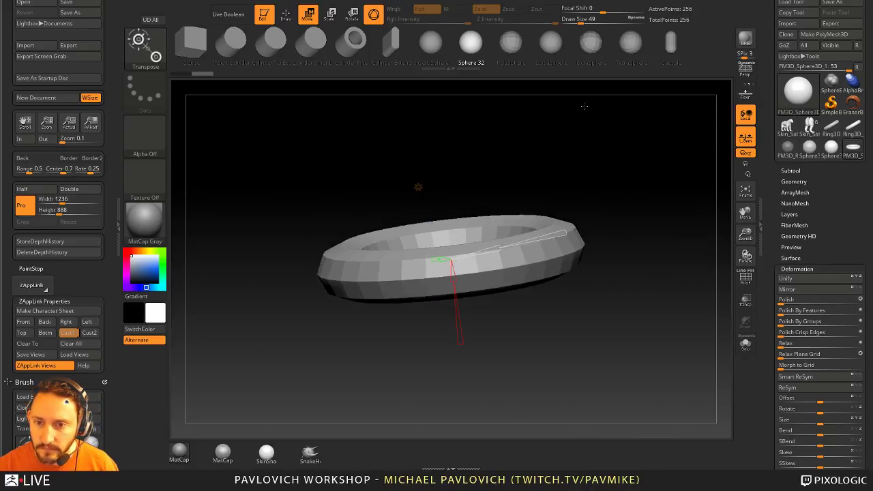
left_click_drag(584, 107, 607, 217, "shift")
left_click_drag(592, 190, 555, 195)
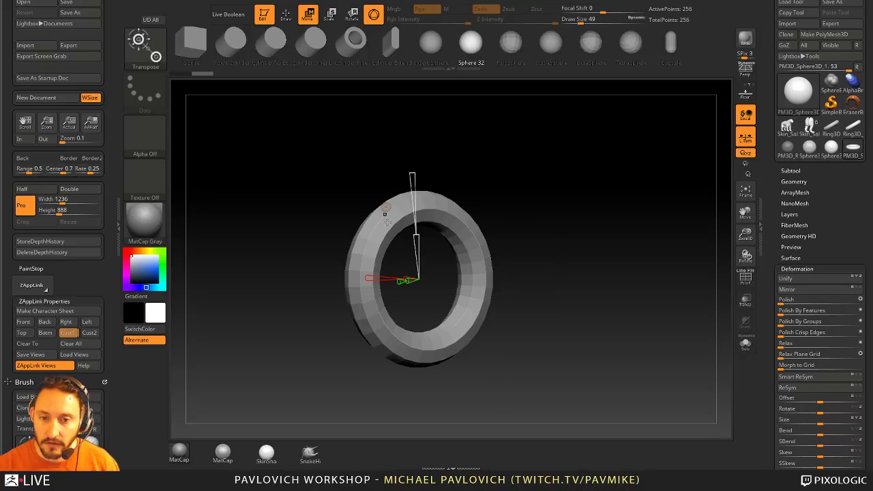
- Replace the ring with a PolySphere, then with a Sphere 3D primitive, and cut the sphere open to a flat face on one side
left_click(385, 206)
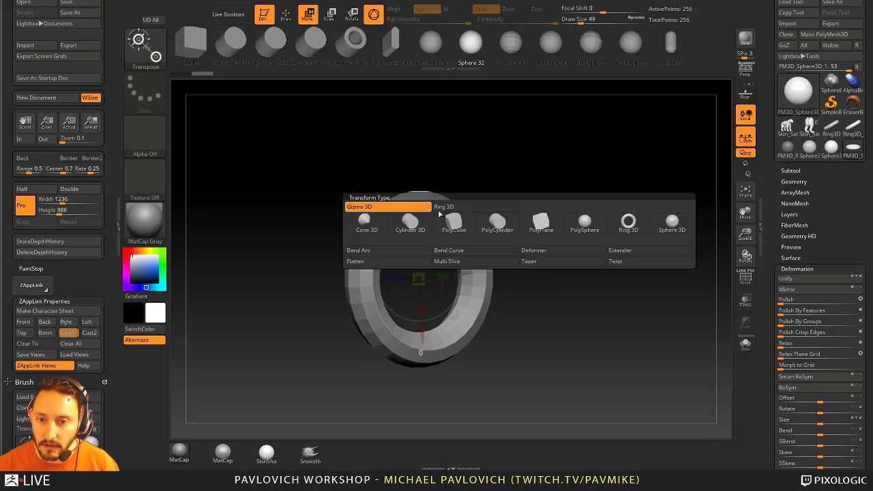
left_click(582, 230)
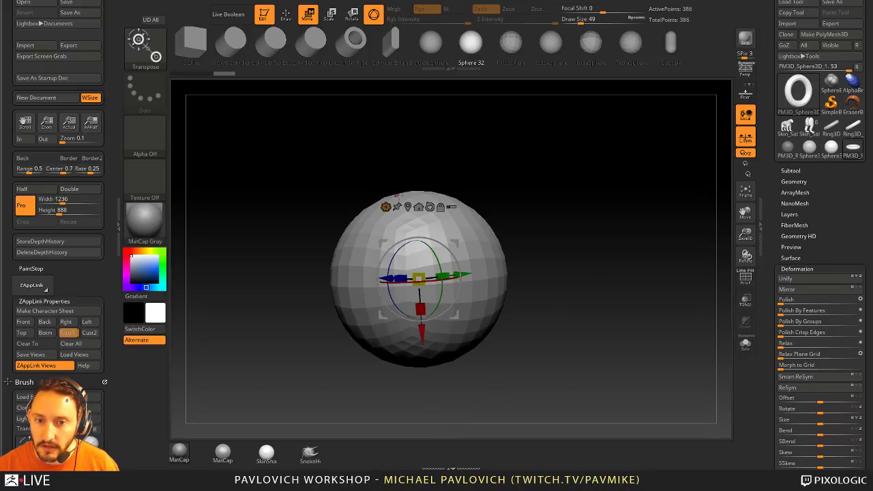
left_click(386, 206)
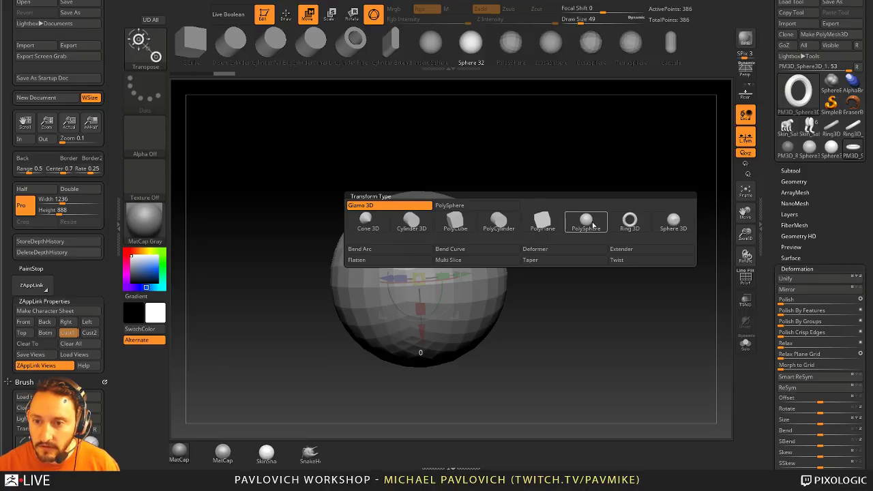
left_click(673, 220)
left_click_drag(588, 226, 442, 296)
key("shift+f")
key("shift+f")
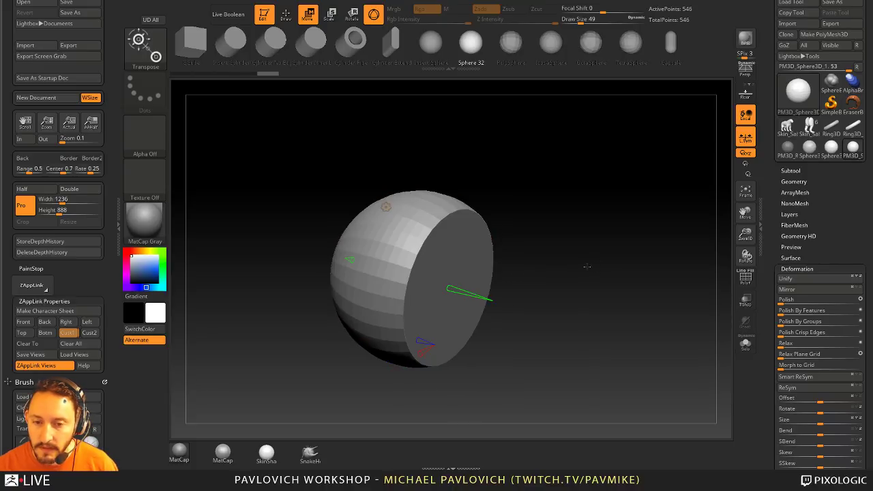
left_click_drag(587, 266, 499, 203)
- Mask the whole cut sphere and add a Cylinder 3D primitive to it through the gizmo's transform types
left_click(569, 206, "ctrl")
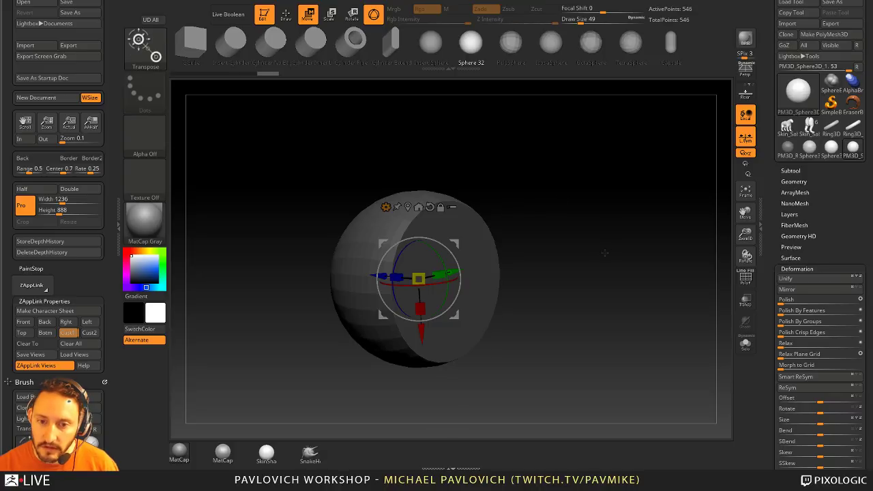
left_click(386, 206)
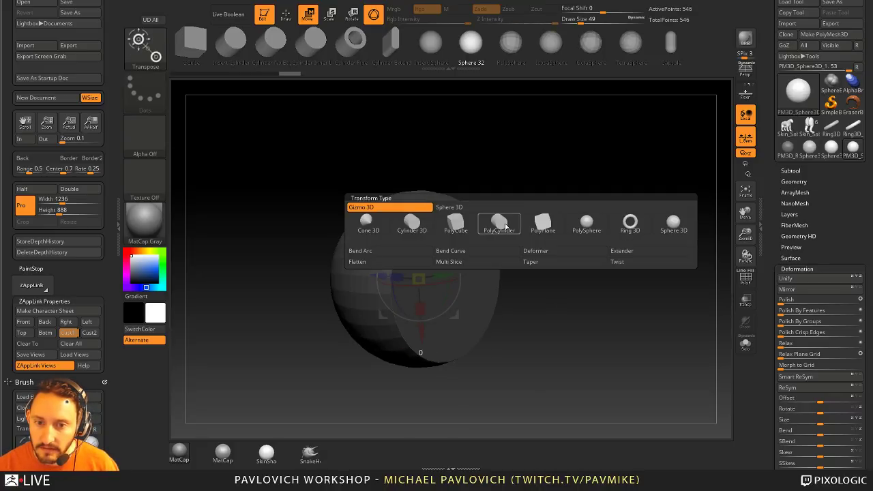
left_click(412, 223)
left_click_drag(588, 216, 598, 214, "shift")
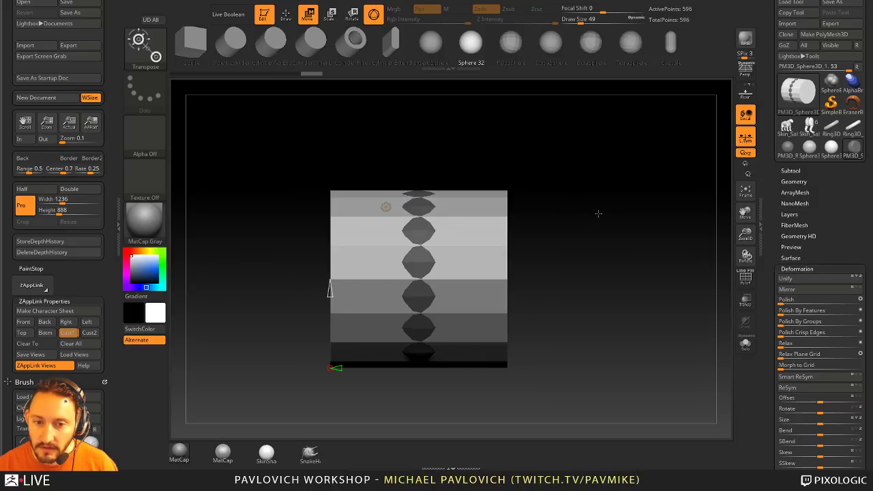
- Scale the added cylinder down slightly narrower than the sphere and move it out of the sphere's flat side
left_click_drag(421, 264, 470, 225)
left_click_drag(376, 273, 539, 231)
left_click_drag(605, 231, 545, 175)
key("ctrl")
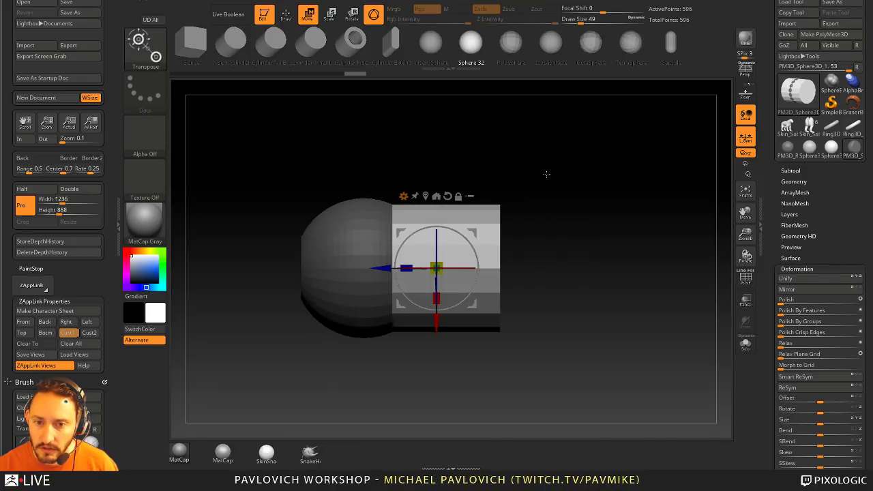
- Place the gizmo at the cylinder's free end and mask the combined mesh for adding another primitive
mouse_move(382, 267)
left_mouse_down()
mouse_move(449, 282)
mouse_move(511, 189)
mouse_move(544, 230)
left_mouse_up()
key("ctrl")
left_click(512, 189, "ctrl")
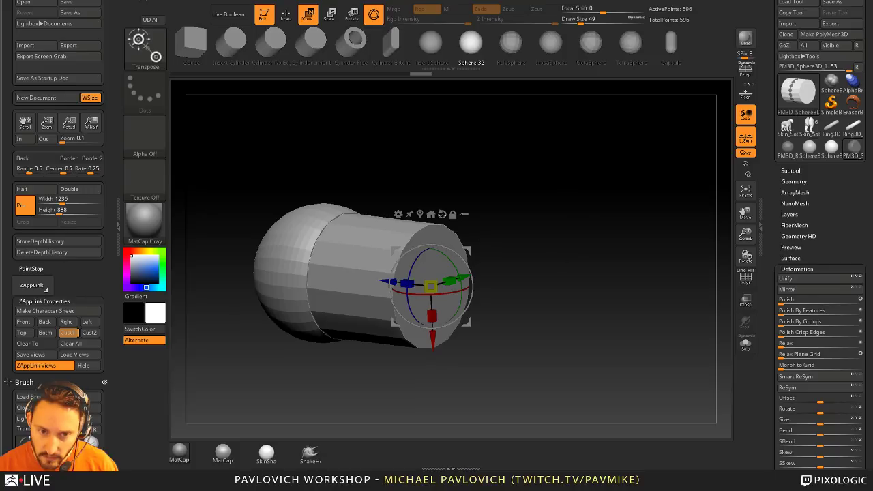
left_click(398, 214)
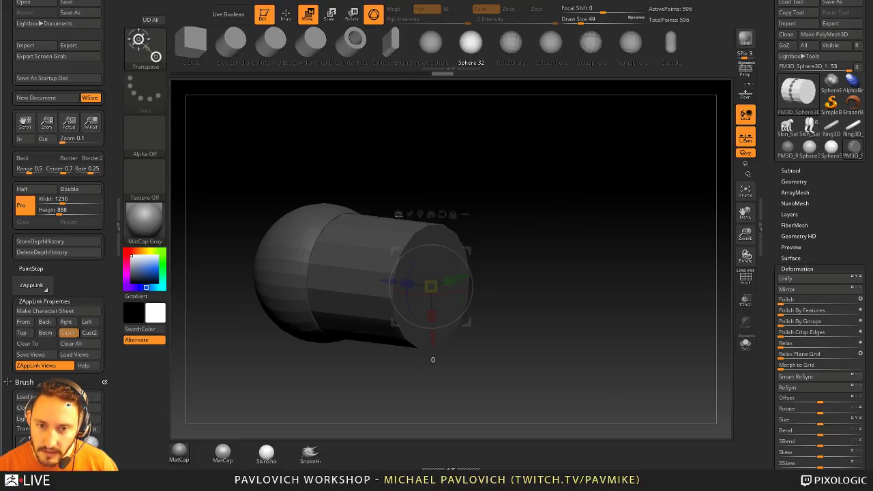
- Add a Ring 3D primitive at the open end of the cylinder and adjust its shape and segments with the modifier handles
left_click(664, 216)
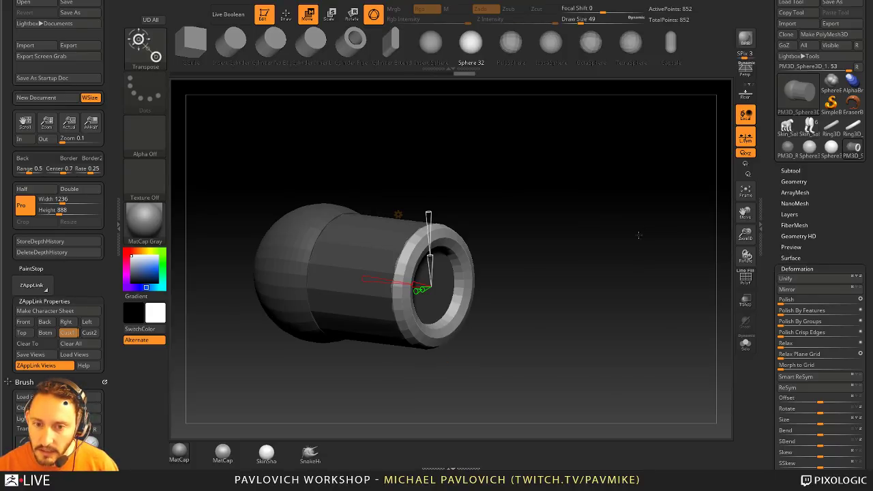
left_click_drag(664, 215, 638, 224, "shift")
left_click_drag(422, 335, 548, 241)
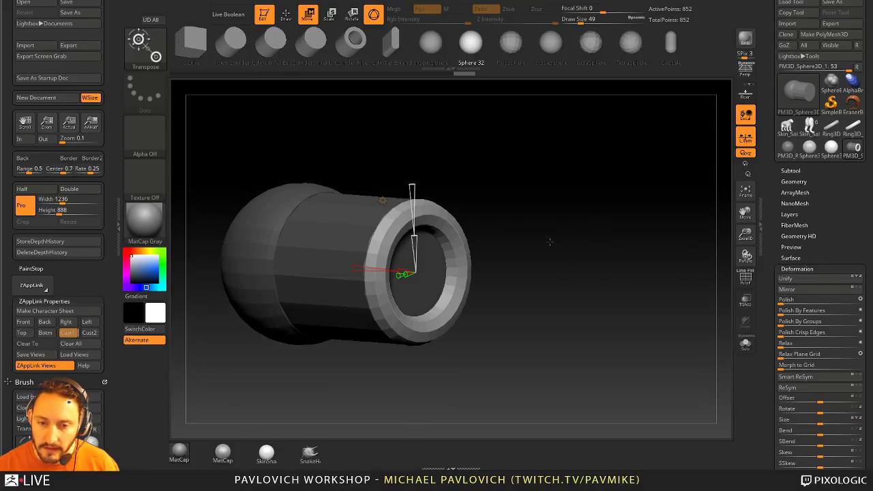
left_click_drag(397, 268, 360, 268)
mouse_move(412, 184)
left_mouse_down()
mouse_move(413, 205)
mouse_move(409, 174)
mouse_move(412, 188)
left_mouse_up()
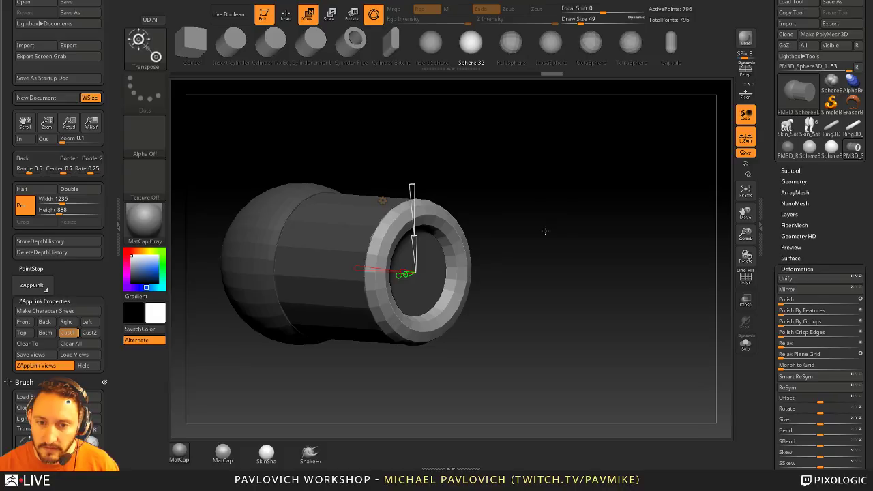
left_click_drag(545, 231, 534, 237)
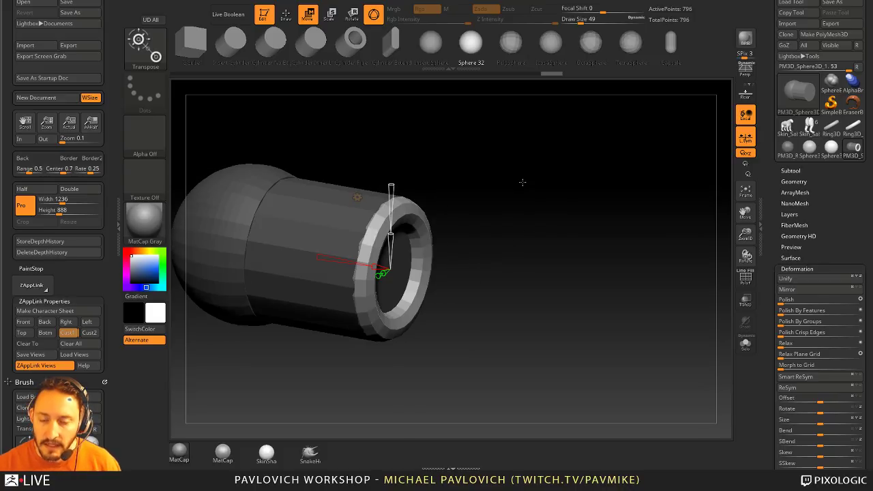
- Mask the existing mesh, add a Cone 3D primitive at the ring's opening and adjust the cone's segments
left_click_drag(525, 185, 561, 230, "ctrl")
left_click(550, 218, "ctrl")
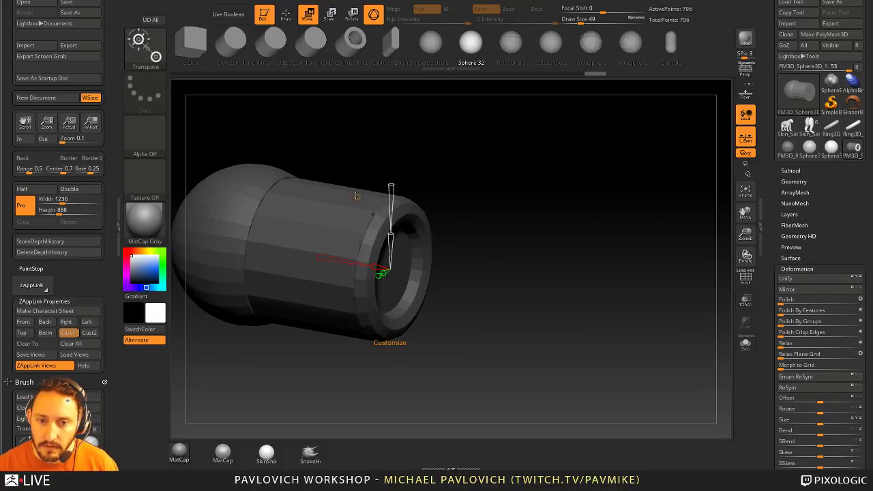
left_click(356, 197)
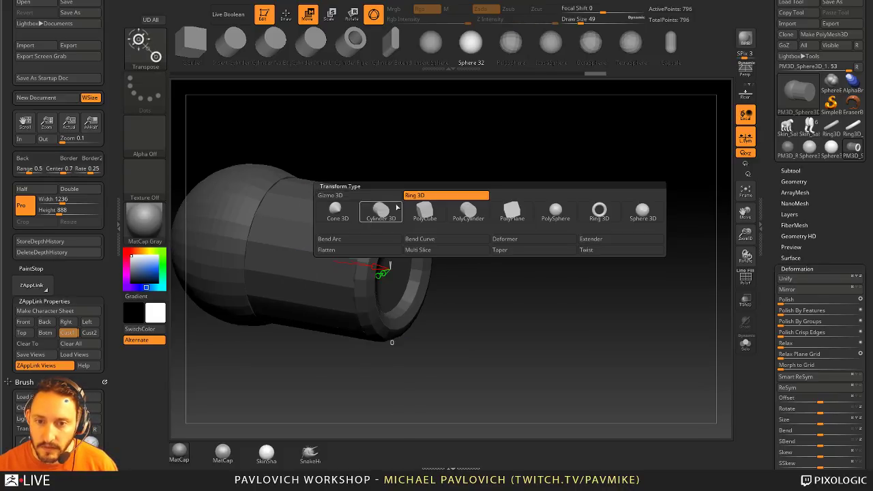
left_click(338, 211)
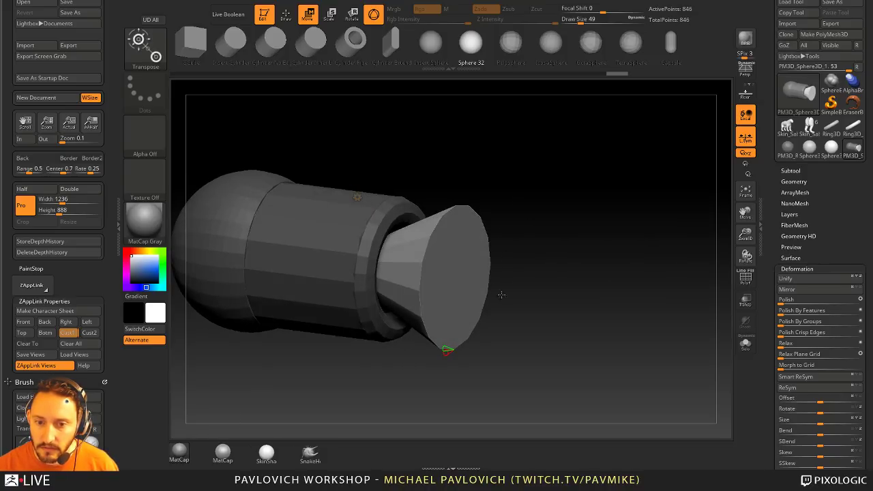
left_click_drag(501, 295, 481, 283)
key("shift+f")
left_click_drag(434, 326, 432, 323)
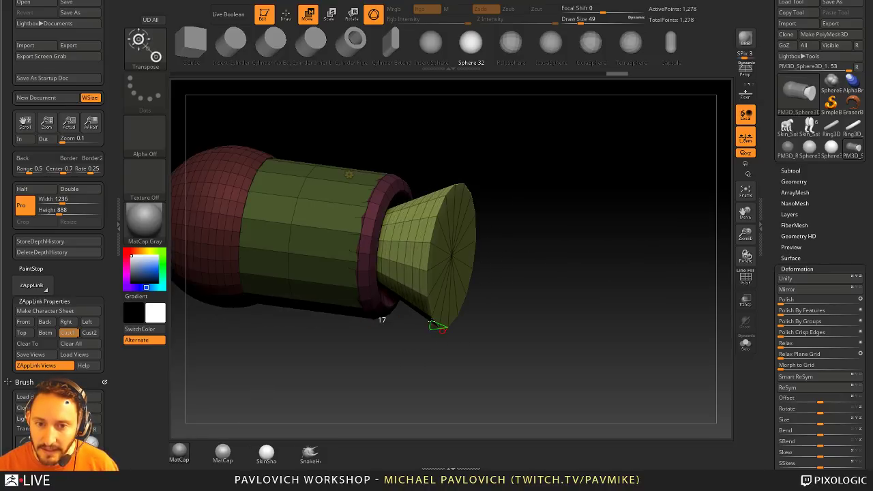
key("shift+f")
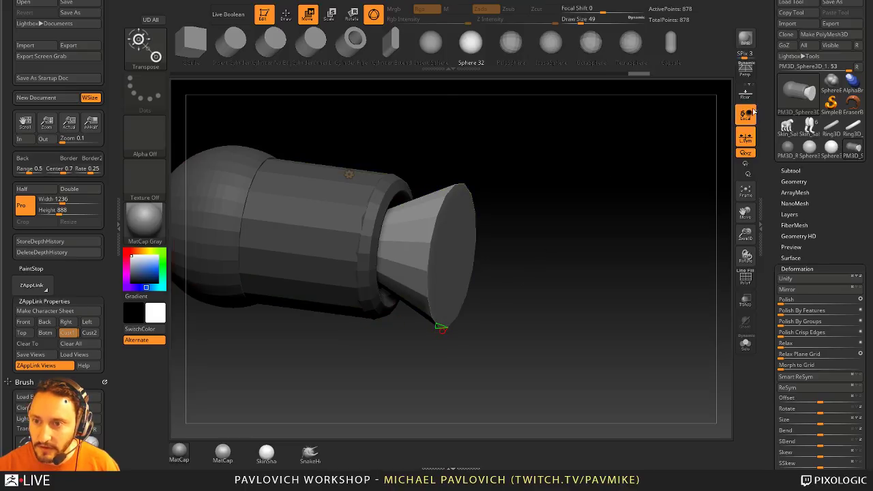
- Show the floor grid and examine the model's position and orientation relative to the world axes
left_click(746, 94)
left_click_drag(586, 136, 550, 251)
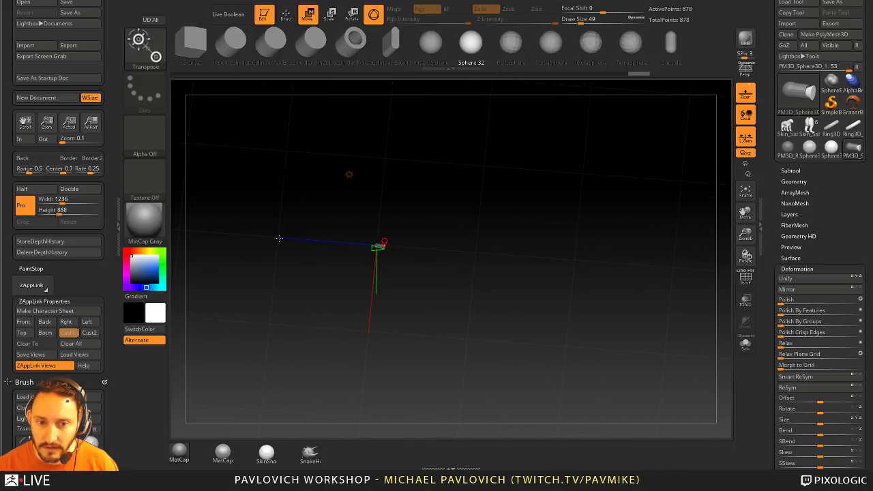
left_click_drag(448, 227, 409, 249)
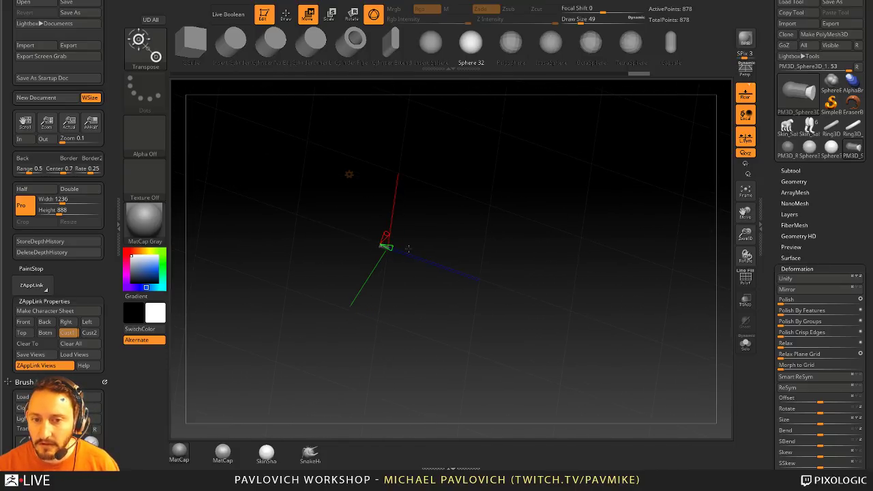
left_click_drag(520, 255, 579, 222, "alt")
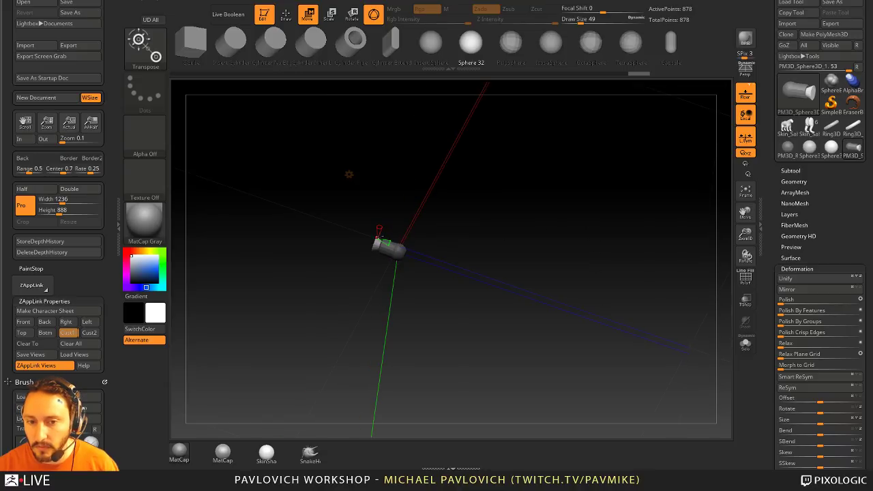
left_click_drag(454, 274, 587, 316, "alt")
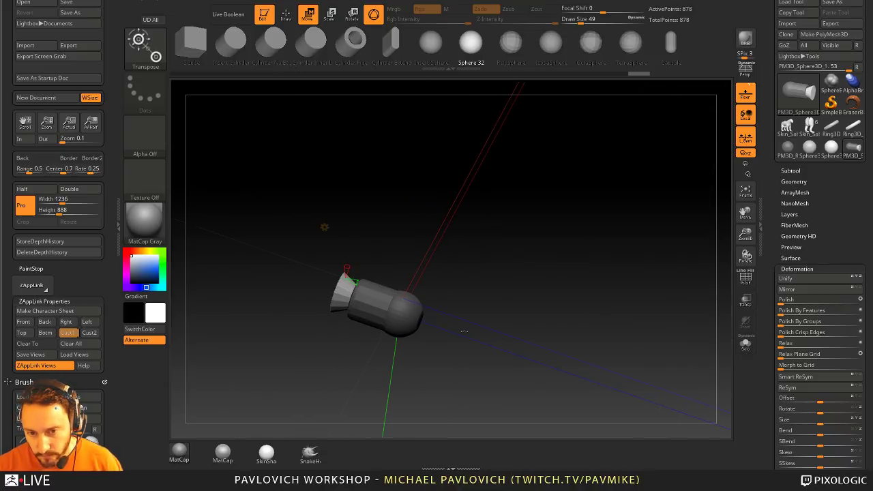
left_click_drag(463, 332, 499, 246)
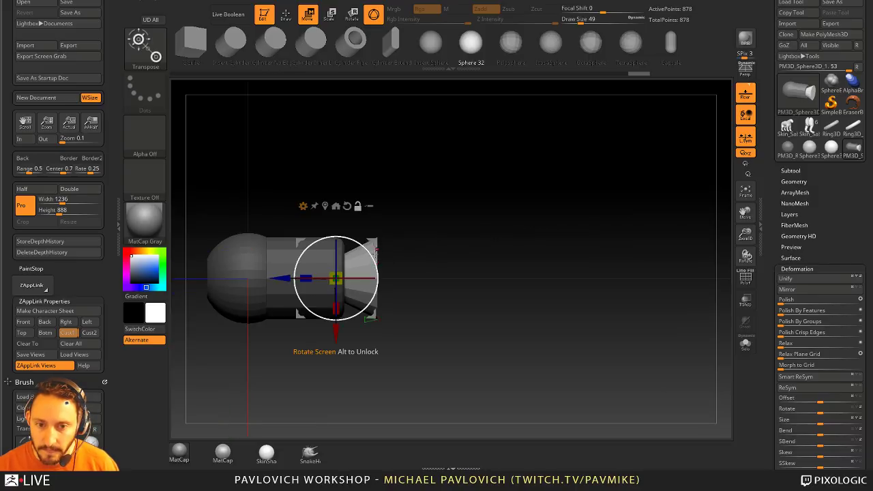
- Rotate the cone so its tip points away from the ring, shift it into place and return to Draw mode
left_click_drag(374, 254, 296, 302, "shift")
left_click_drag(391, 279, 374, 263)
left_click_drag(431, 278, 422, 278)
mouse_move(424, 163)
left_mouse_down()
mouse_move(479, 185)
mouse_move(456, 204)
mouse_move(468, 202)
mouse_move(483, 242)
mouse_move(502, 245)
left_mouse_up()
key("q")
key("s")
left_click(449, 209)
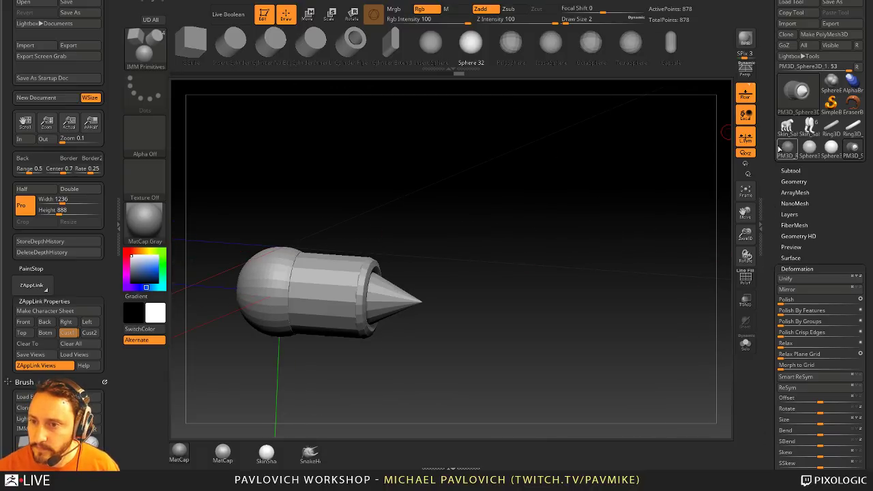
- Switch to the Skin_SaberTooth tool, frame the whole animal and hide the floor grid
left_click(787, 126)
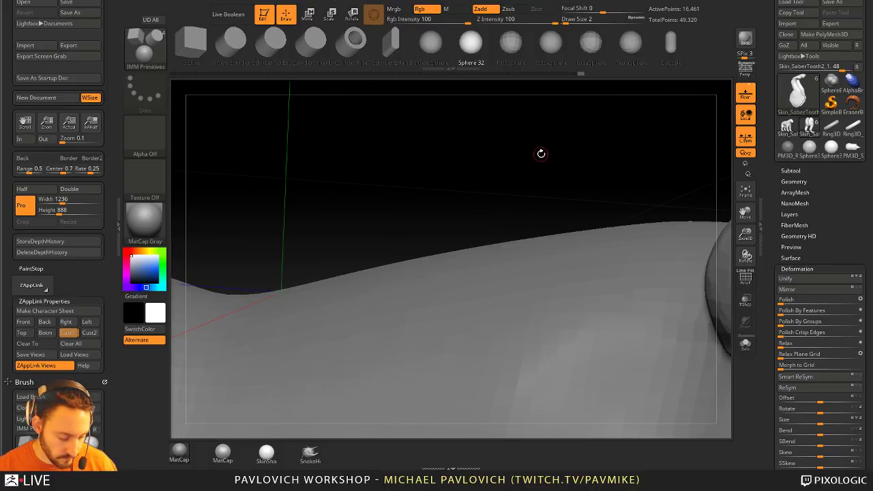
key("f")
left_click_drag(543, 121, 559, 185)
key("shift+p")
mouse_move(638, 241)
left_mouse_down()
mouse_move(661, 133)
mouse_move(614, 177)
left_mouse_up()
- Choose the Standard brush with a draw size of 9 and make the animal's torso the active subtool
key("b")
key("s")
key("t")
key("s")
left_click_drag(485, 233, 483, 233)
left_click(519, 213, "alt")
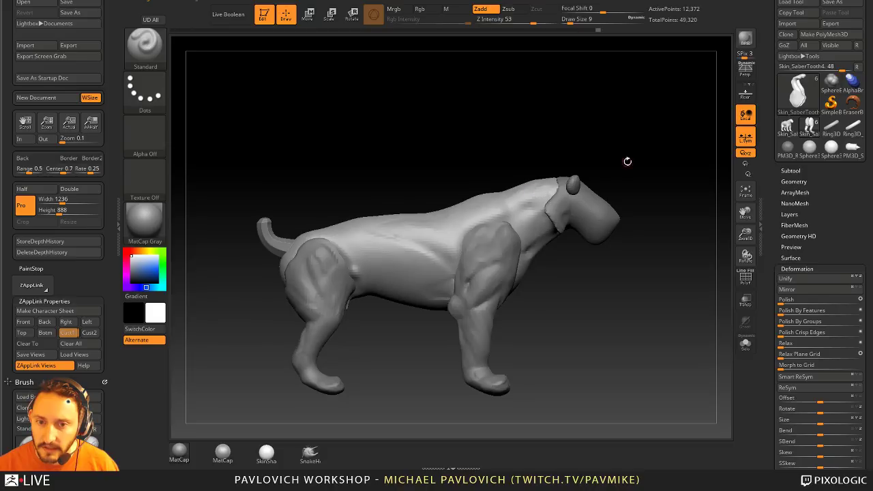
left_click_drag(627, 162, 612, 159, "alt")
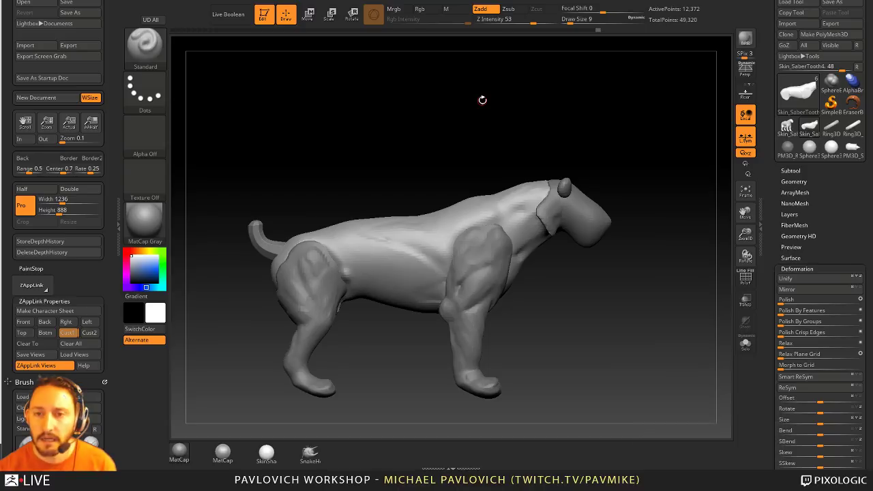
left_click_drag(500, 111, 497, 115)
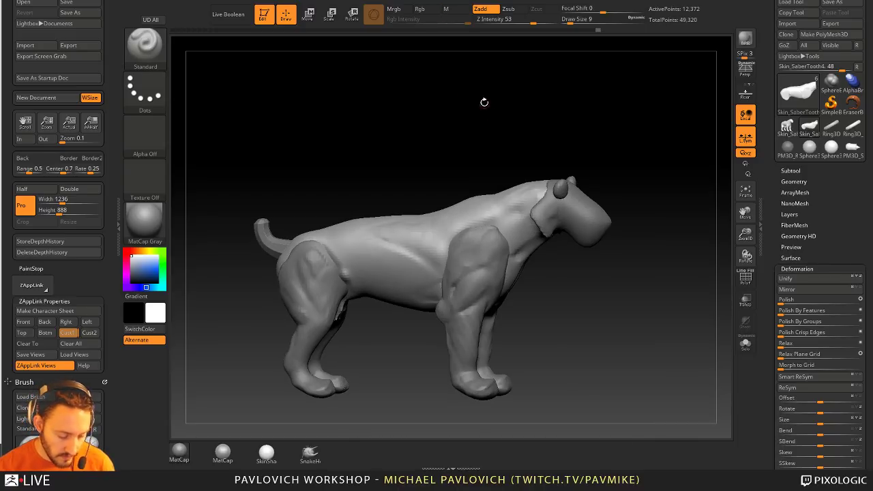
- Switch to the ZModeler brush
key("b")
key("z")
key("m")
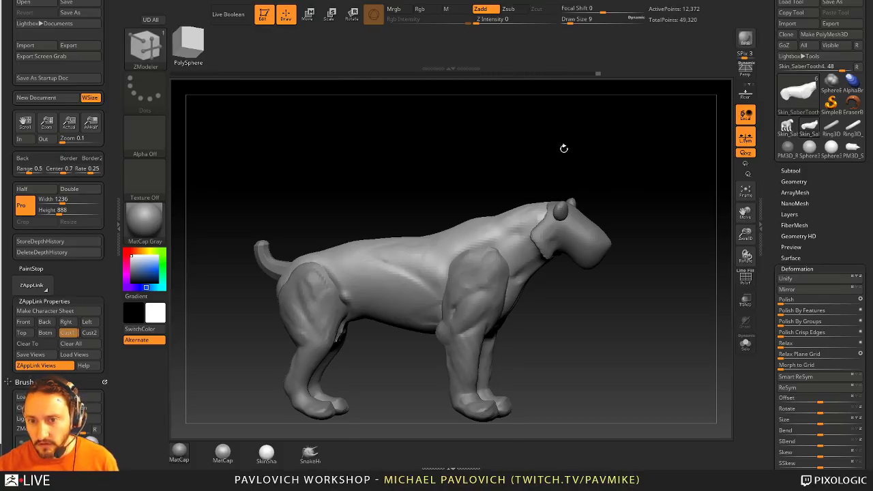
- Switch back to the Standard brush and set its draw size to 16
key("b")
key("s")
key("t")
key("s")
left_click(628, 190)
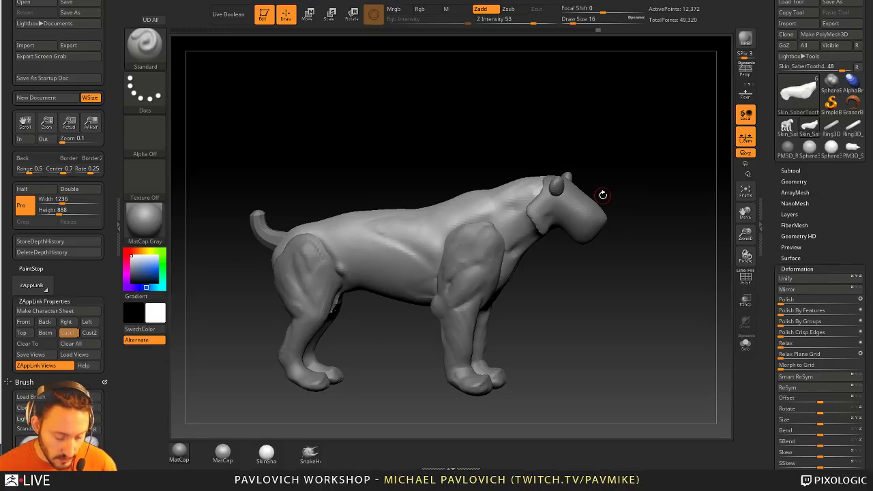
- Select the IMM Primitives brush and create a NanoMesh brush from it
key("b")
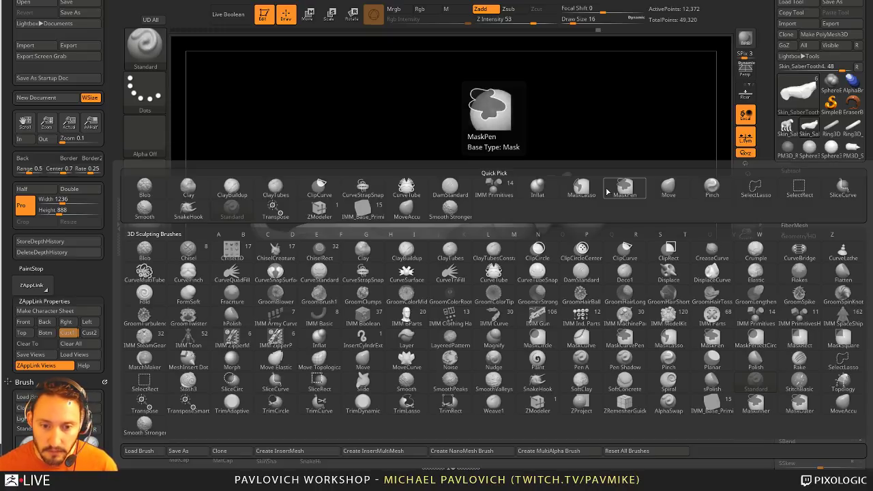
left_click(456, 451)
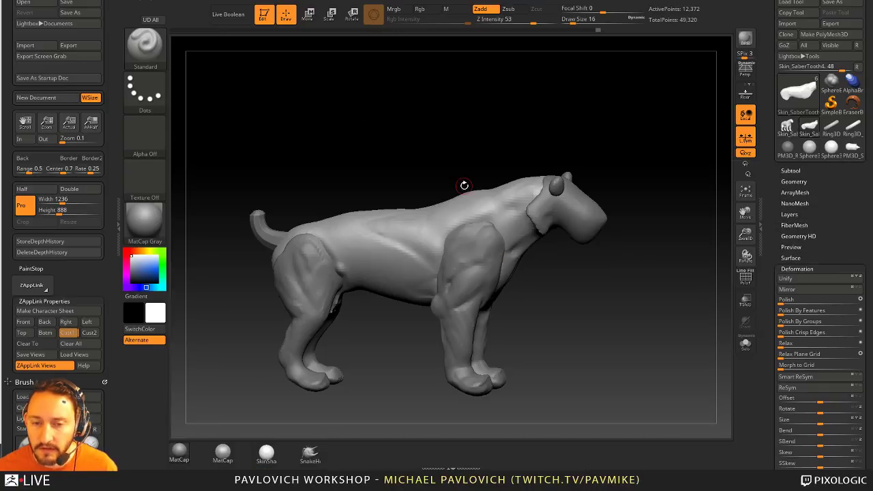
key("b")
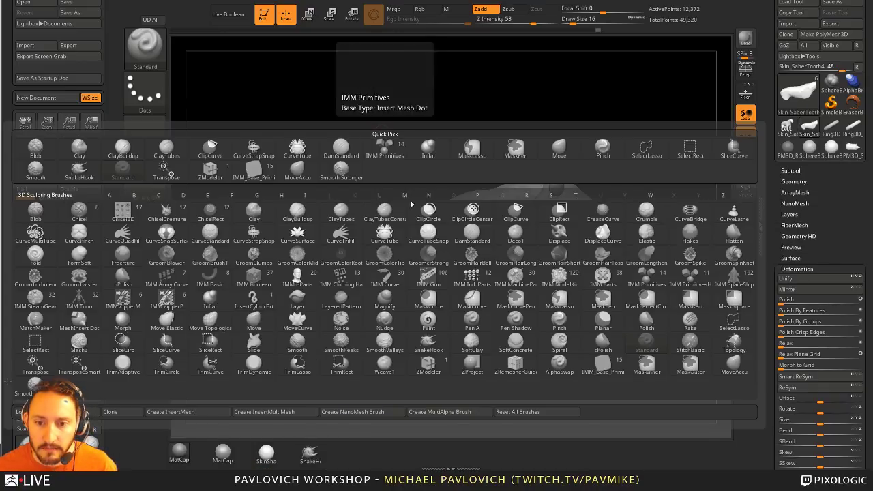
left_click(384, 145)
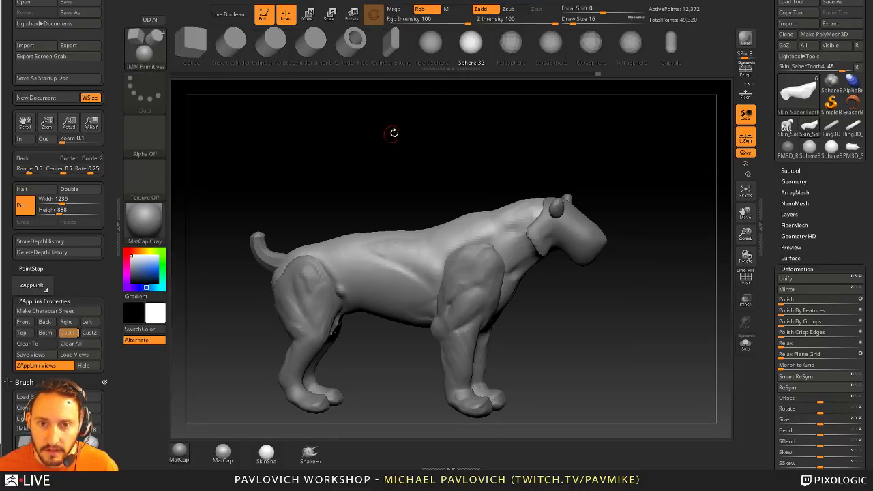
key("b")
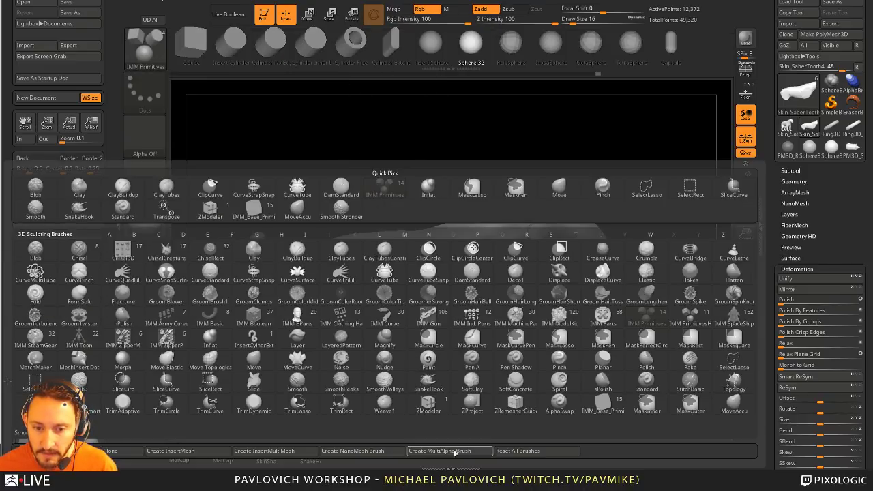
left_click(384, 452)
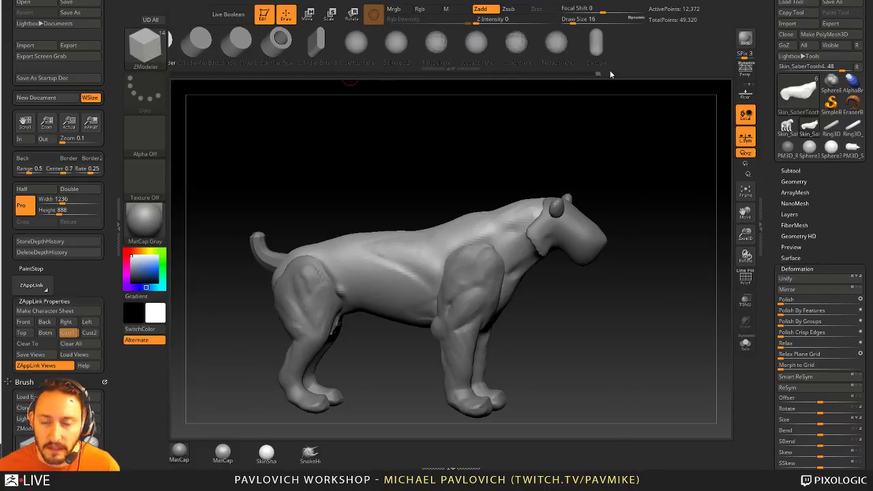
left_click_drag(432, 141, 424, 142)
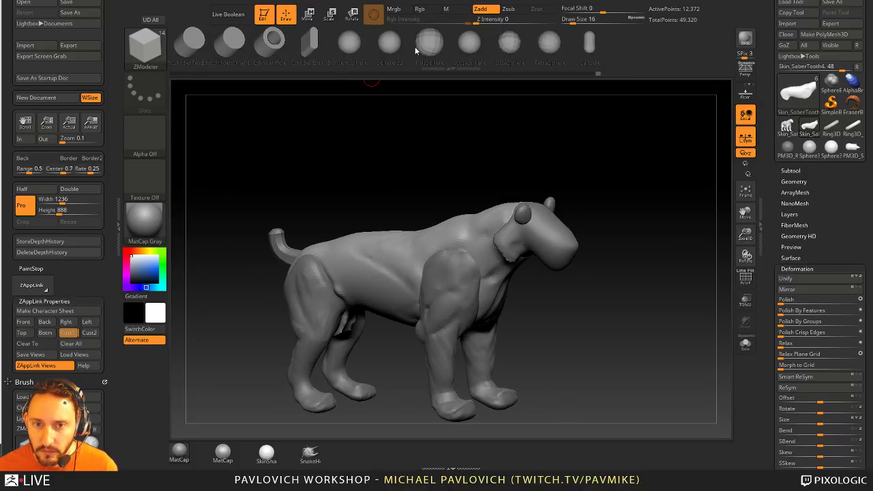
- Look through the Edit, Gizmo 3D, Misc, Interface and Draw preferences for the setting that controls the insert-mesh viewer
left_click(456, 8)
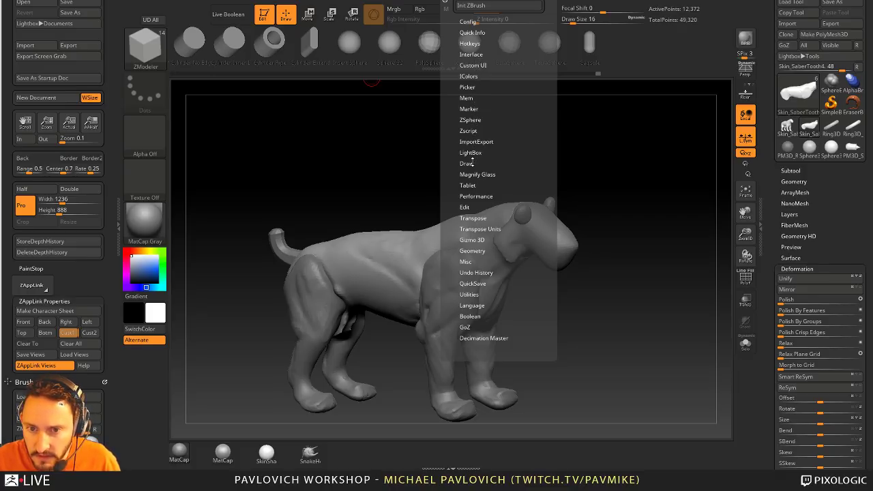
left_click(464, 207)
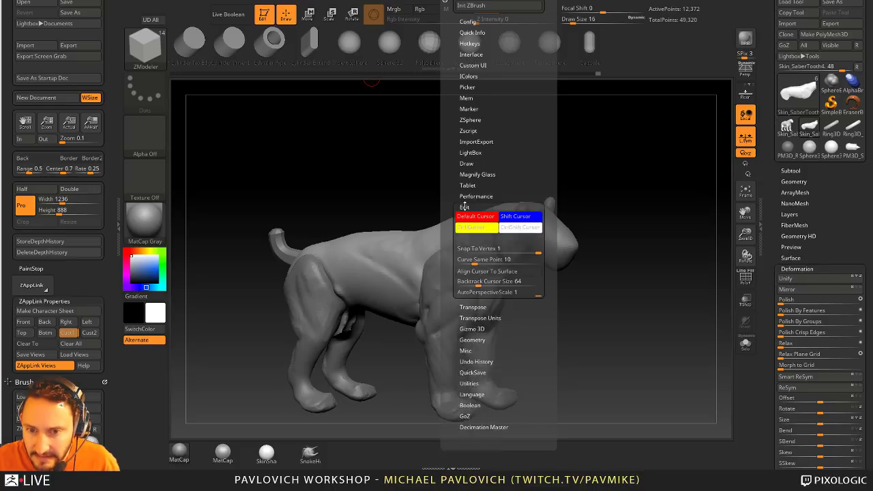
left_click(464, 207)
left_click(470, 239)
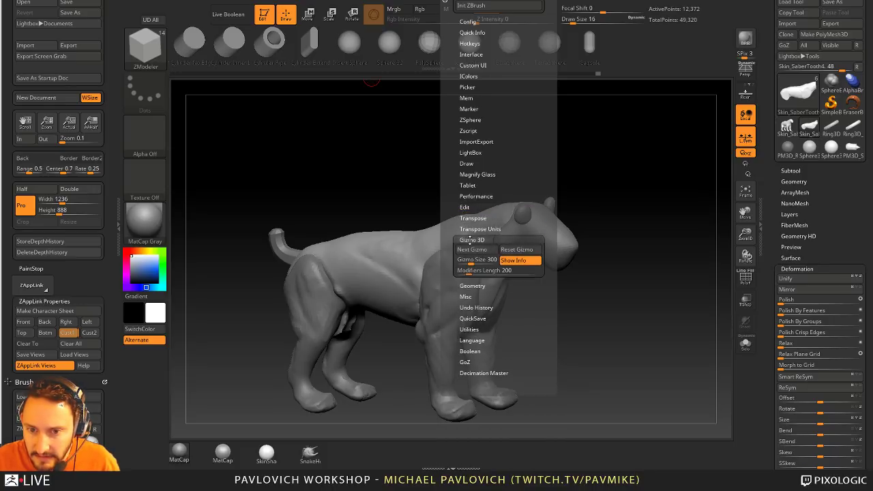
left_click(469, 240)
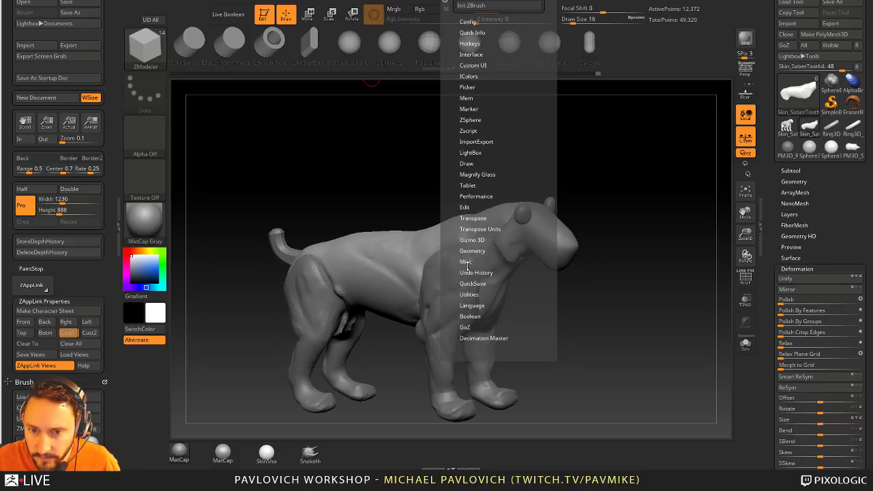
left_click(465, 261)
left_click(465, 262)
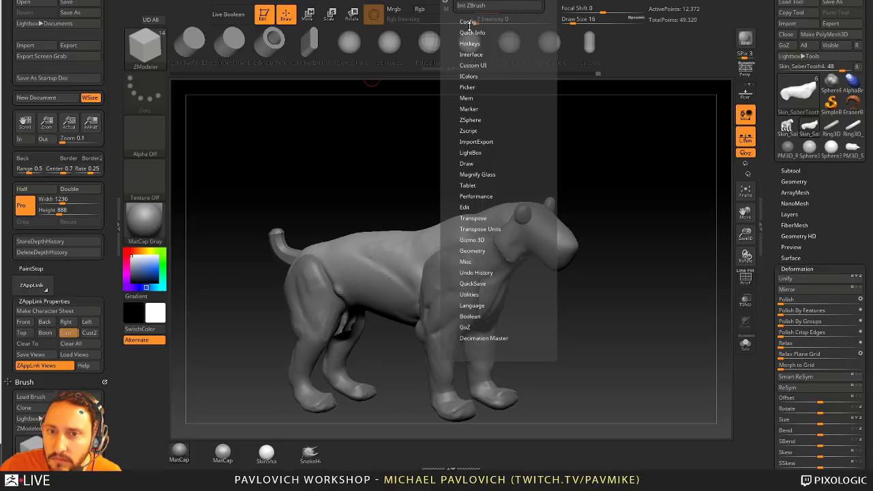
left_click(470, 54)
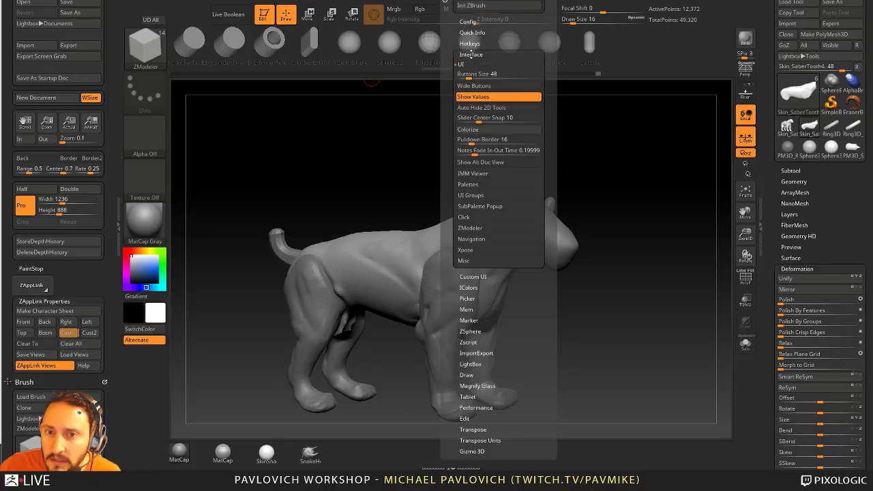
left_click(470, 53)
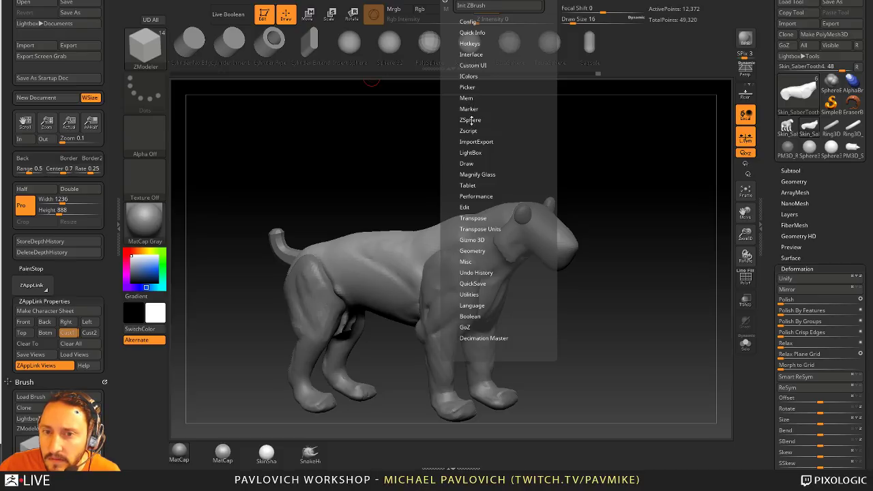
left_click(466, 164)
left_click(466, 164)
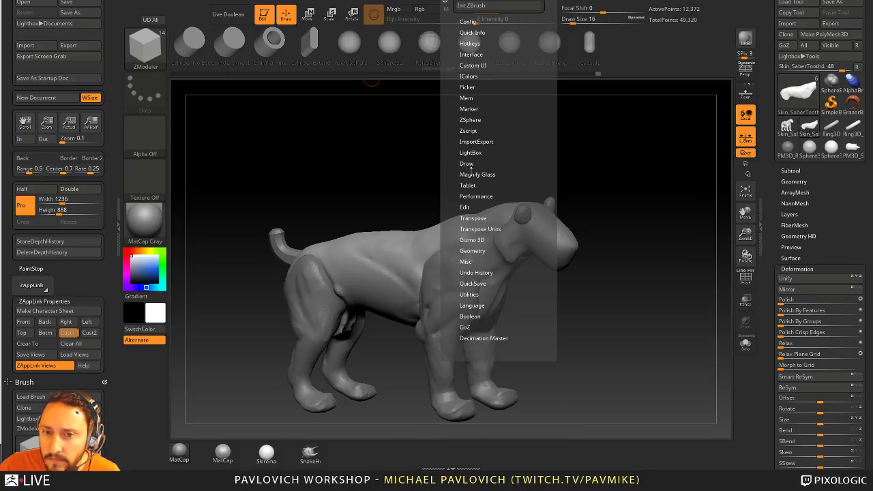
left_click(464, 207)
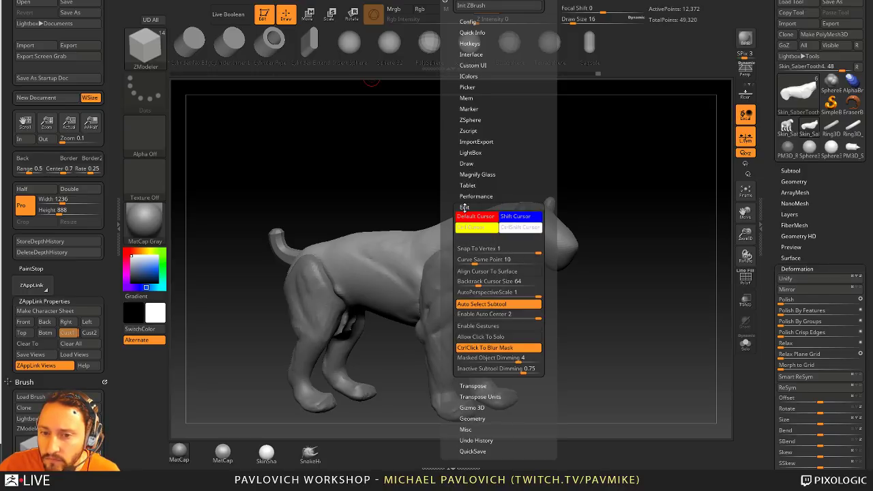
left_click(464, 207)
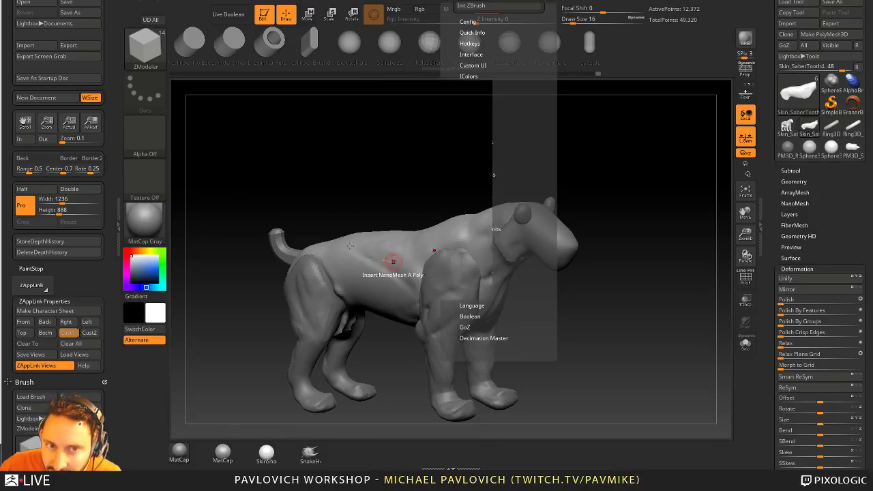
key("b")
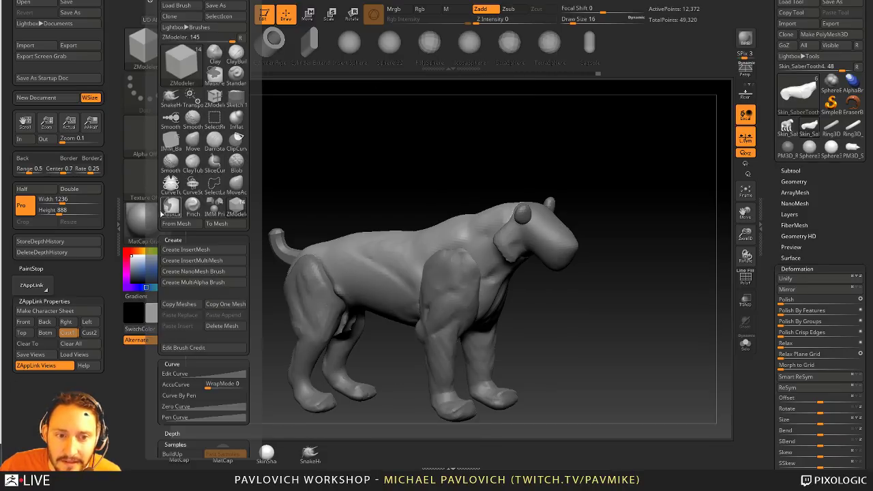
mouse_move(154, 212)
left_mouse_down()
mouse_move(147, 86)
mouse_move(148, 211)
left_mouse_up()
left_click(244, 6)
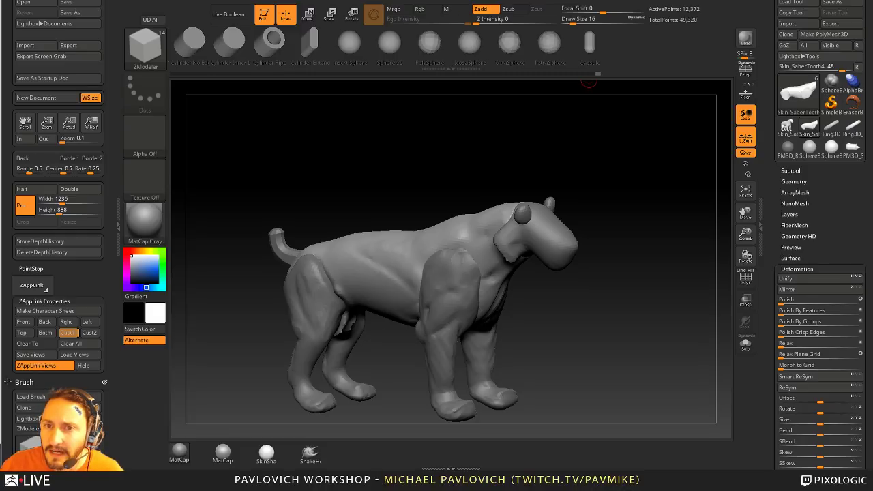
left_click(539, 2)
mouse_move(696, 2)
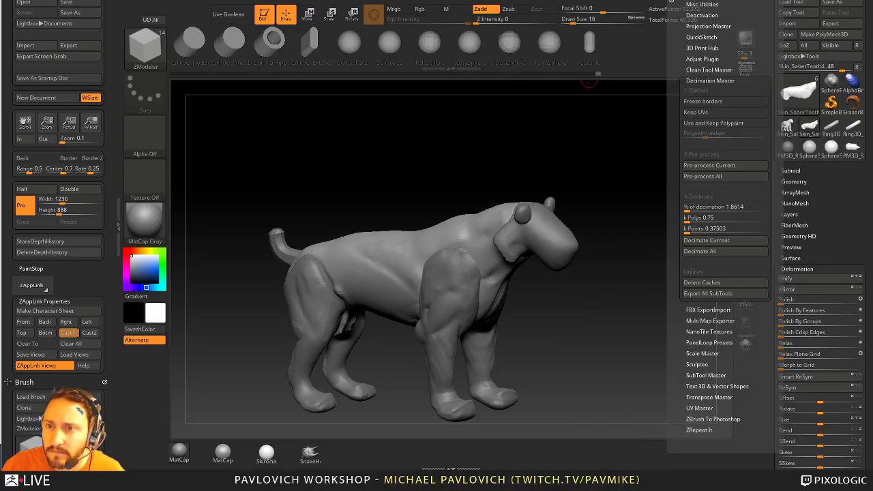
- Disable Auto Show/Hide for the IMM Viewer in the Interface preferences
left_click(481, 2)
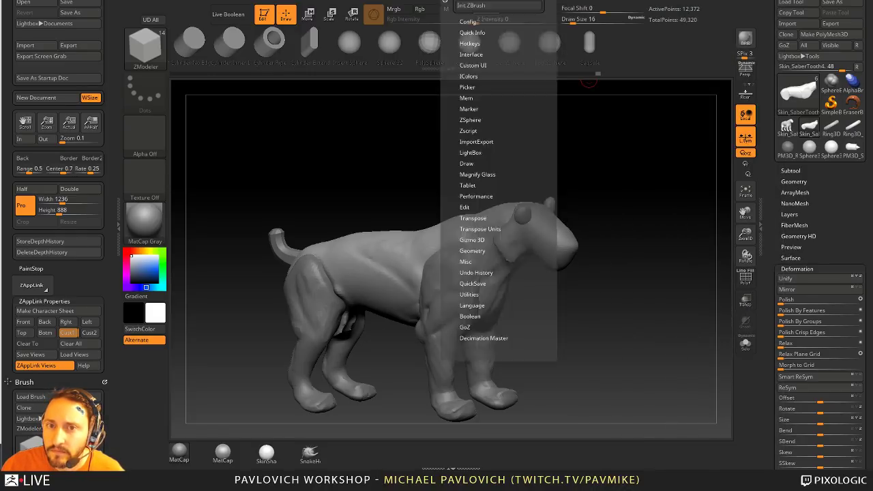
left_click(477, 22)
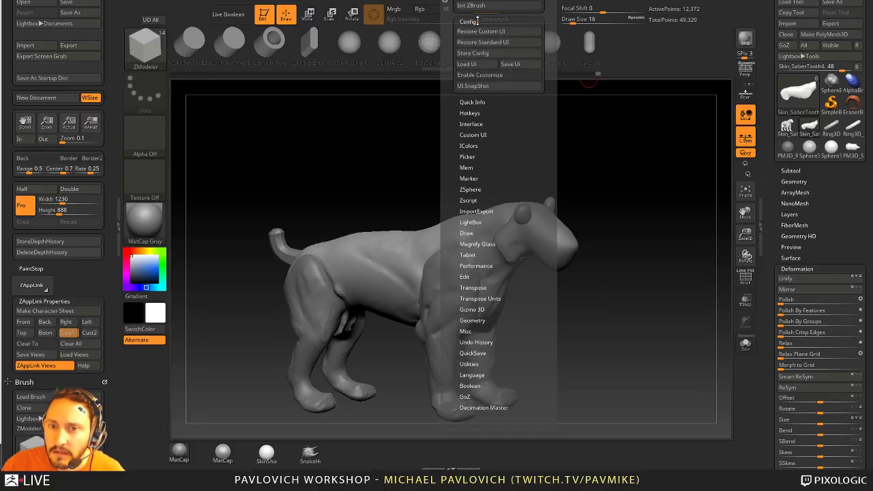
left_click(471, 101)
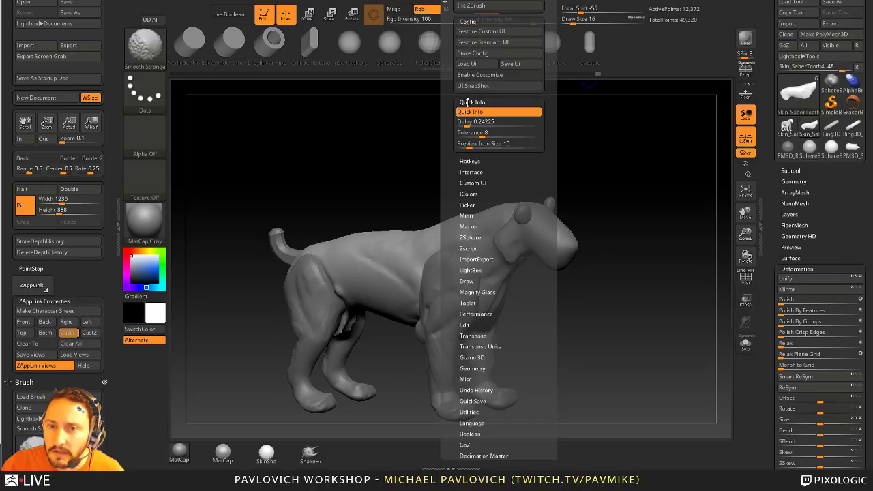
left_click_drag(463, 102, 448, 71)
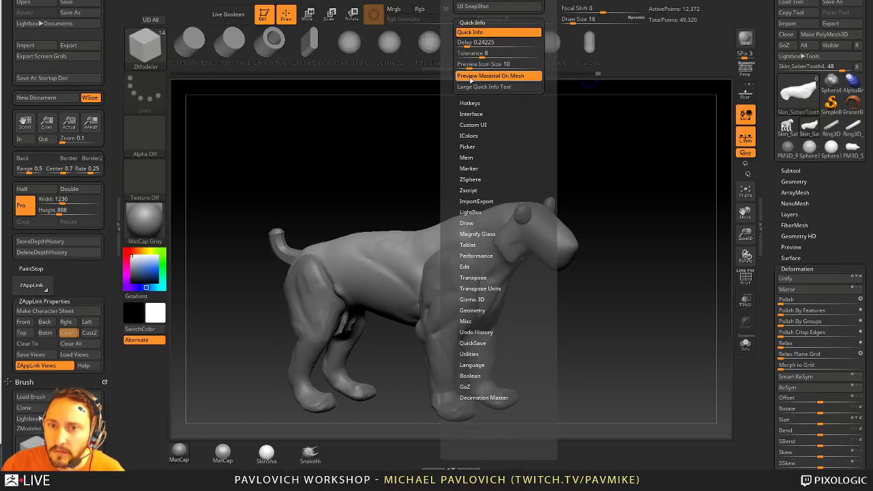
left_click(468, 103)
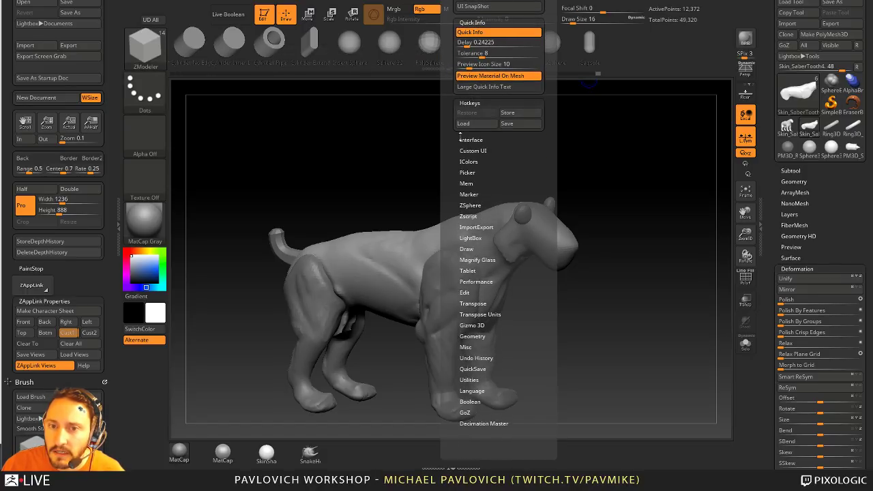
left_click(464, 140)
left_click_drag(453, 149, 446, 89)
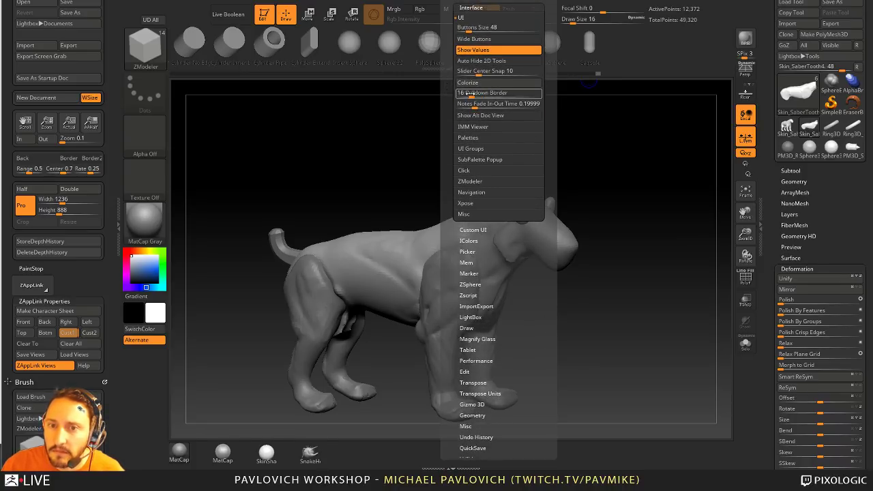
left_click(480, 104)
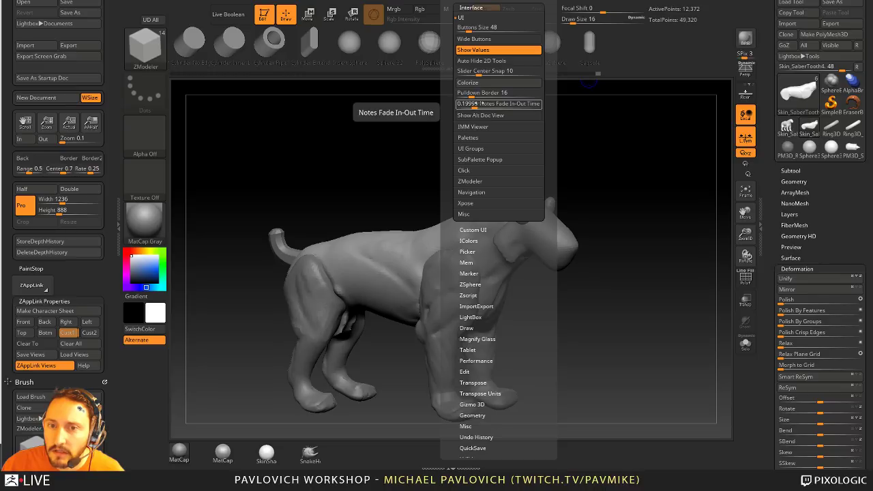
left_click(481, 127)
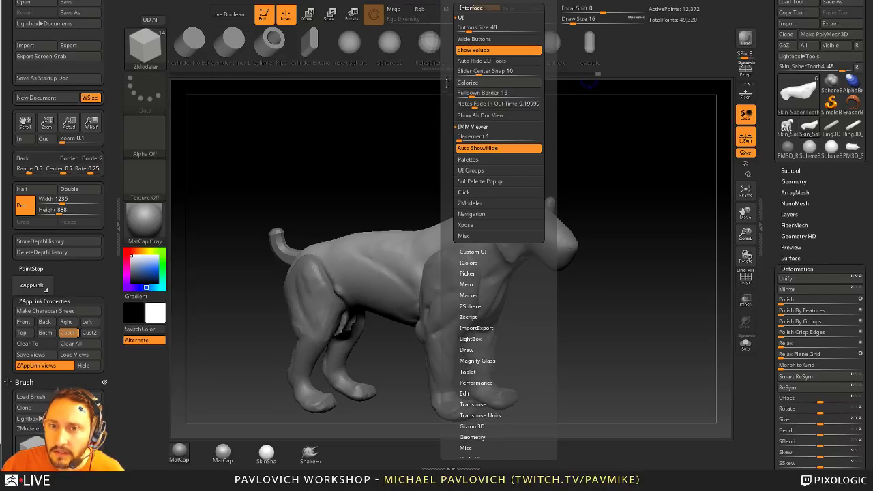
left_click_drag(446, 98, 447, 62)
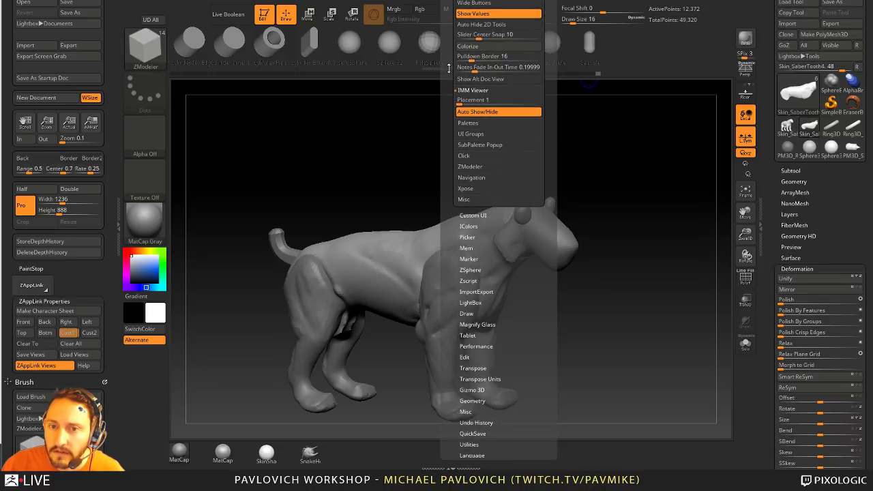
left_click(484, 112)
left_click(485, 113)
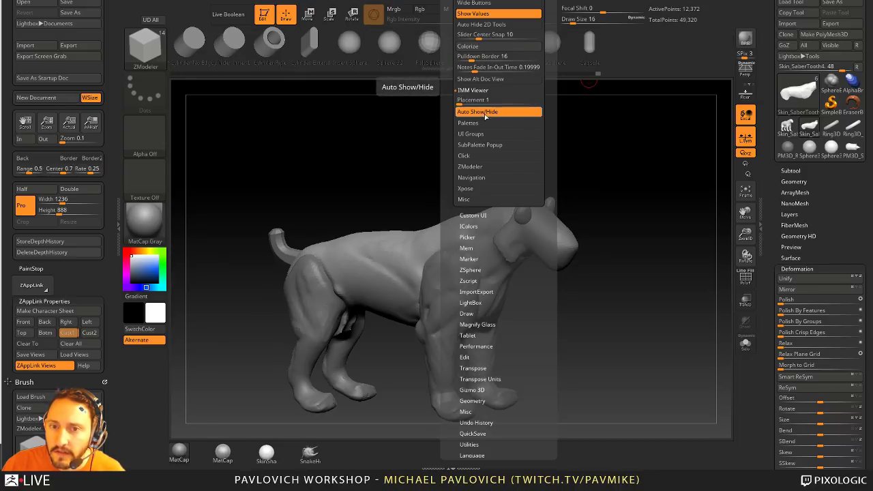
mouse_move(463, 100)
left_mouse_down()
mouse_move(539, 100)
mouse_move(475, 102)
left_mouse_up()
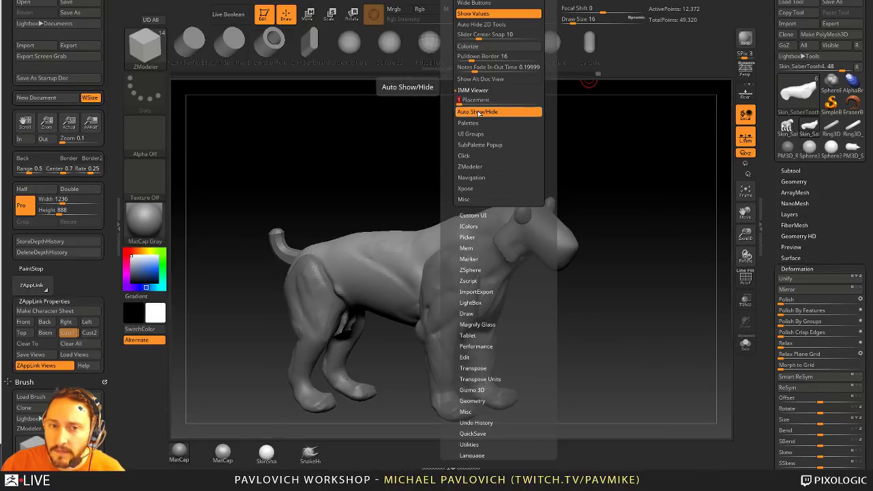
left_click(479, 113)
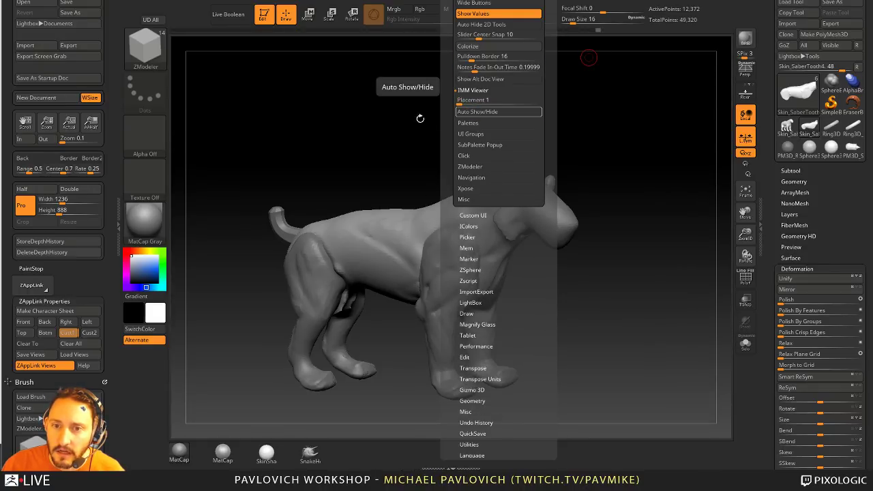
- Select the Standard brush and return to the ZModeler brush
left_click_drag(419, 118, 405, 127)
key("b")
key("s")
key("t")
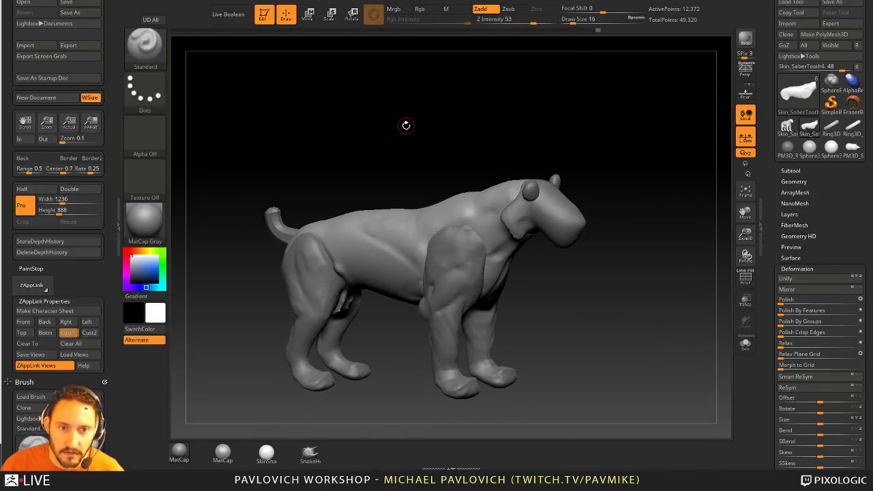
key("b")
key("z")
key("m")
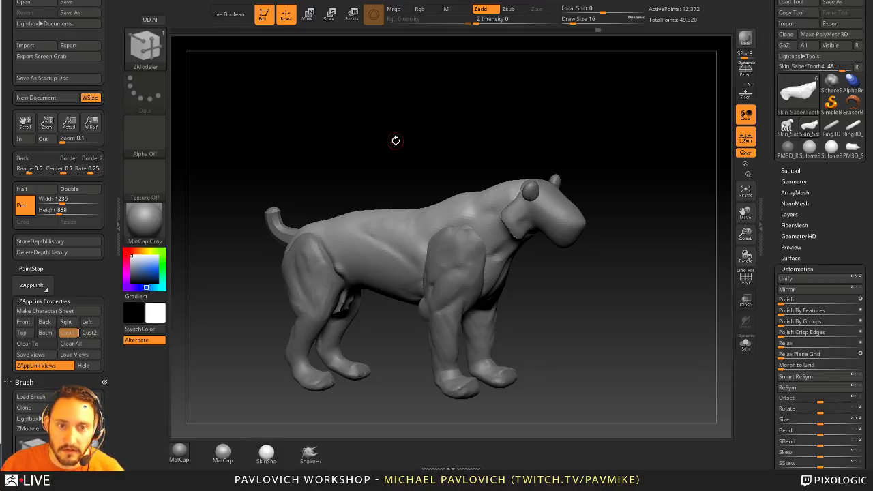
- Select the IMM Primitives brush
left_click_drag(395, 141, 326, 54)
left_click_drag(609, 130, 542, 192)
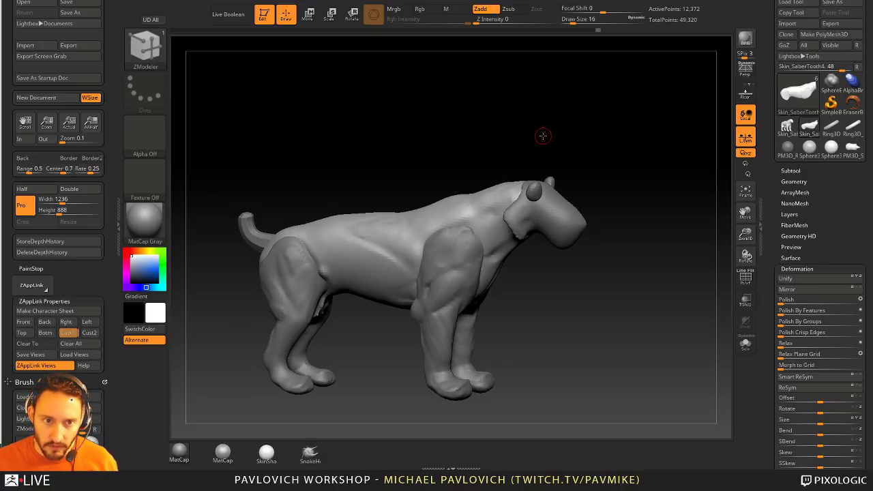
key("F1")
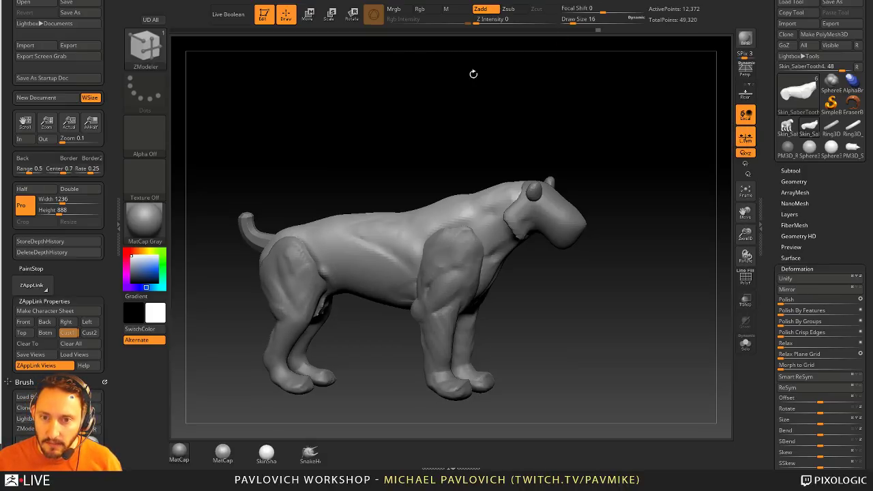
key("b")
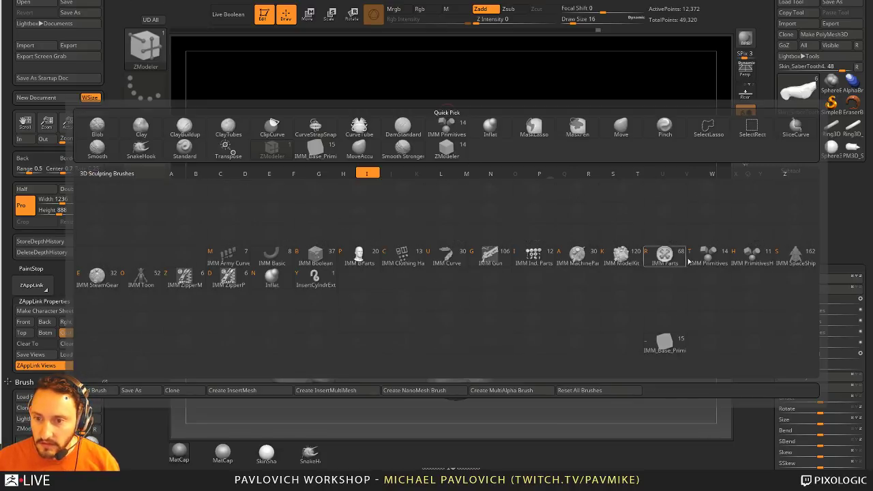
left_click(446, 124)
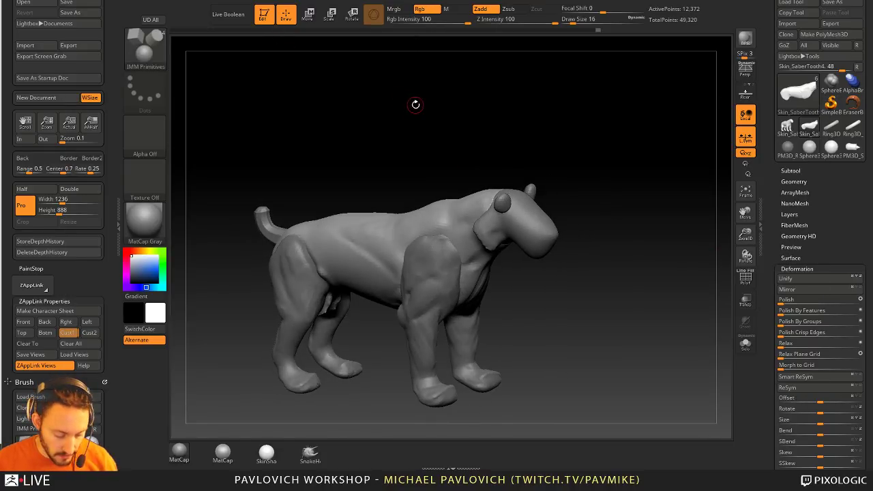
key("m")
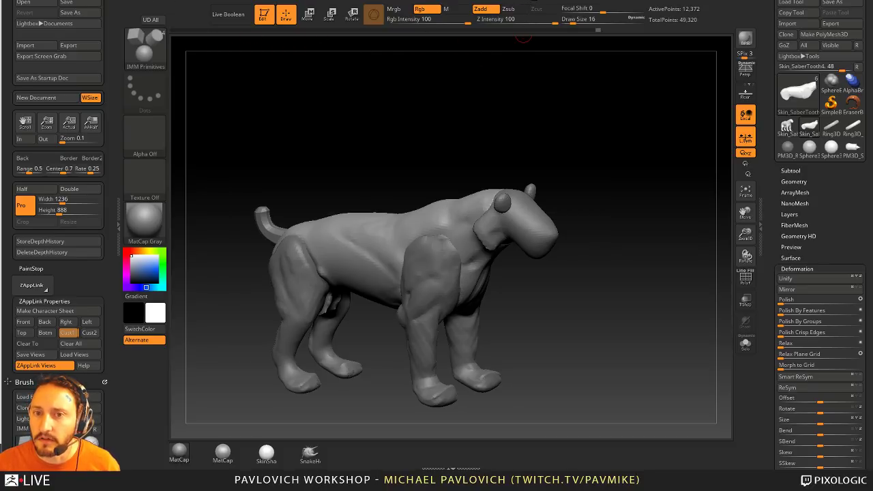
- Enable Auto Show/Hide for the IMM Viewer in the Interface preferences
left_click(468, 2)
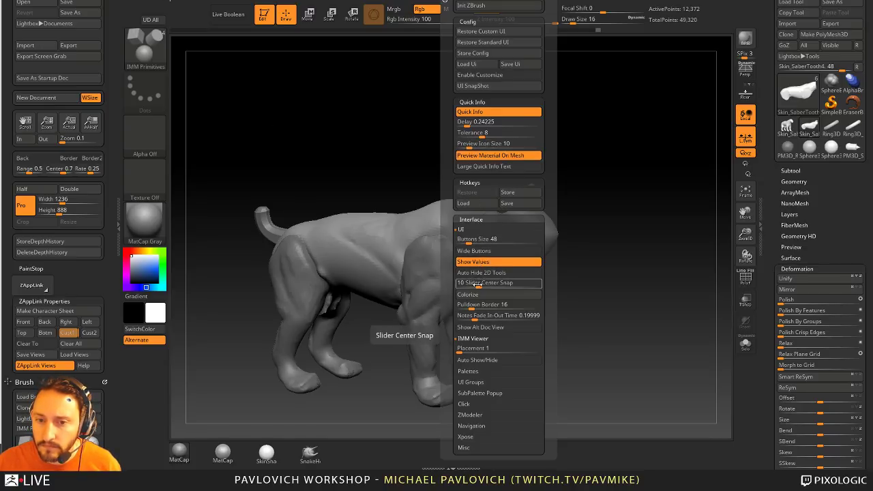
left_click(478, 361)
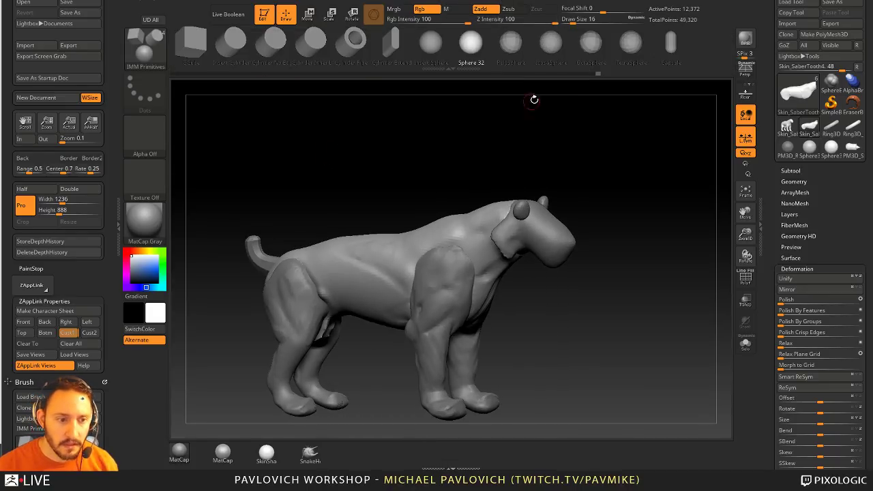
- Switch to the Standard brush and set its draw size to 112
mouse_move(582, 137)
left_mouse_down()
mouse_move(612, 132)
mouse_move(566, 147)
mouse_move(583, 152)
left_mouse_up()
key("b")
key("s")
key("t")
key("s")
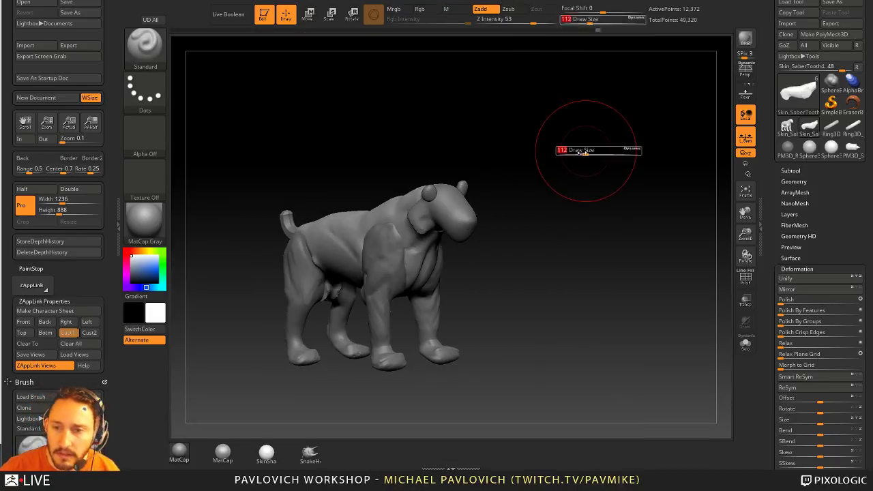
- Make the saber-tooth's head subtool active and reduce the brush draw size to 18
mouse_move(559, 203)
left_mouse_down("alt")
mouse_move(566, 232)
mouse_move(536, 244)
mouse_move(481, 239)
left_mouse_up("alt")
key("s")
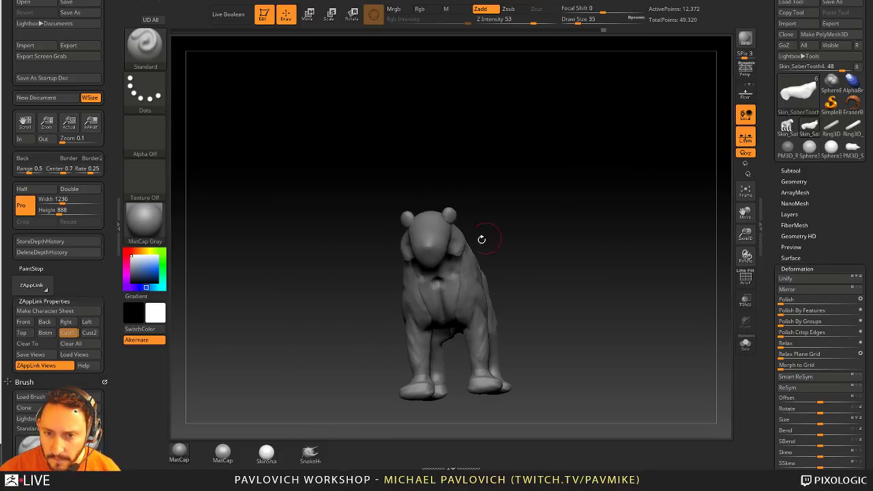
left_click(437, 237, "alt")
mouse_move(543, 207)
left_mouse_down()
mouse_move(582, 219)
mouse_move(561, 211)
mouse_move(584, 211)
mouse_move(588, 198)
left_mouse_up()
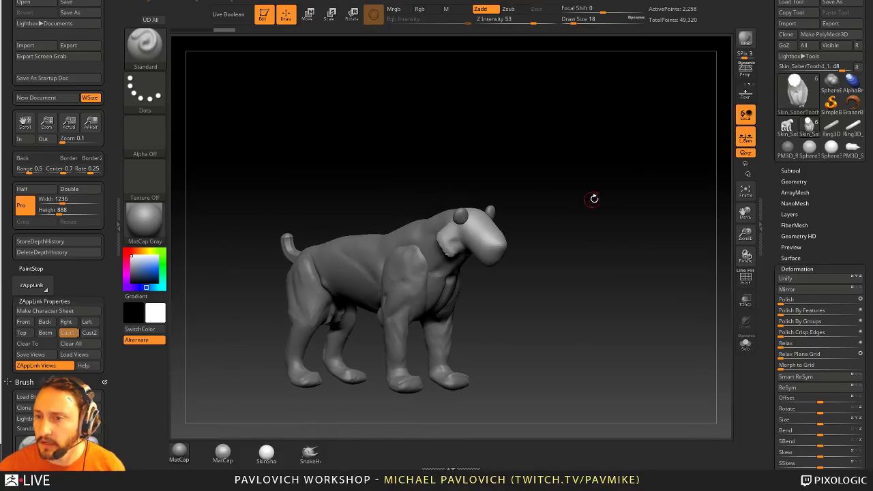
- Save the tool as SaberTooth.ZTL, replacing the existing file
left_click(832, 2)
double_click(159, 44)
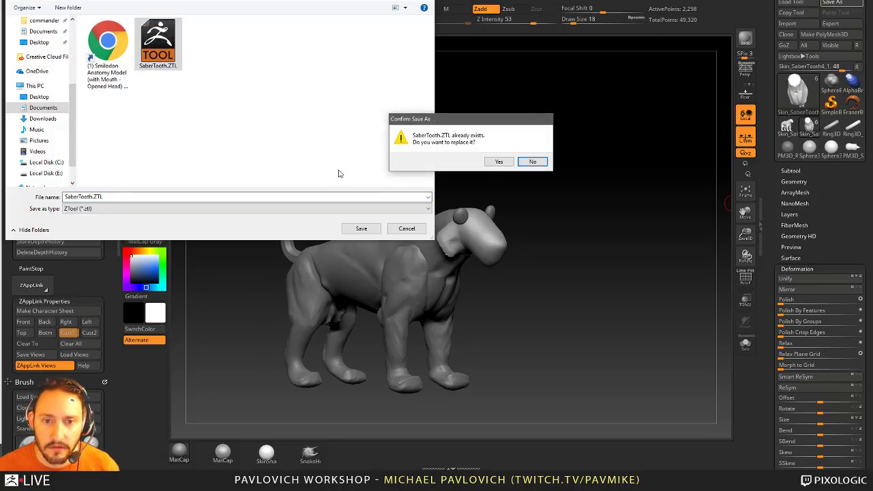
left_click(498, 161)
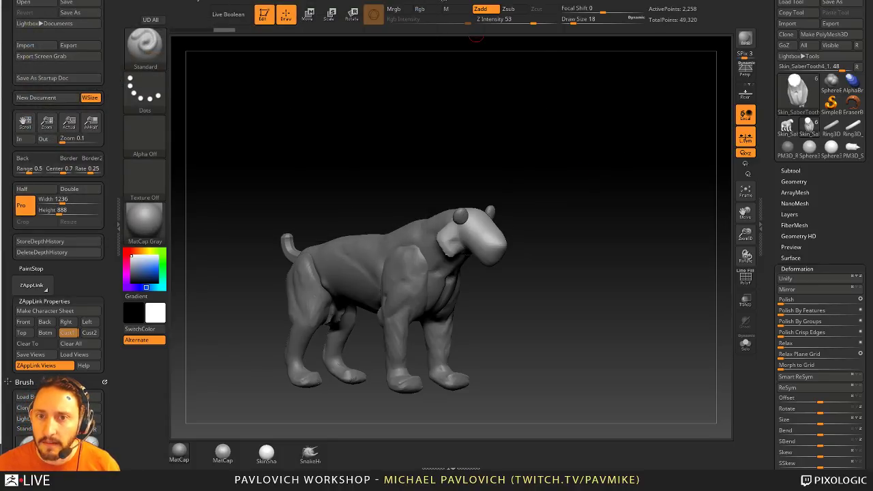
- Collapse the Quick Info, Hotkeys, Interface and Config sections of the preferences
left_click(476, 1)
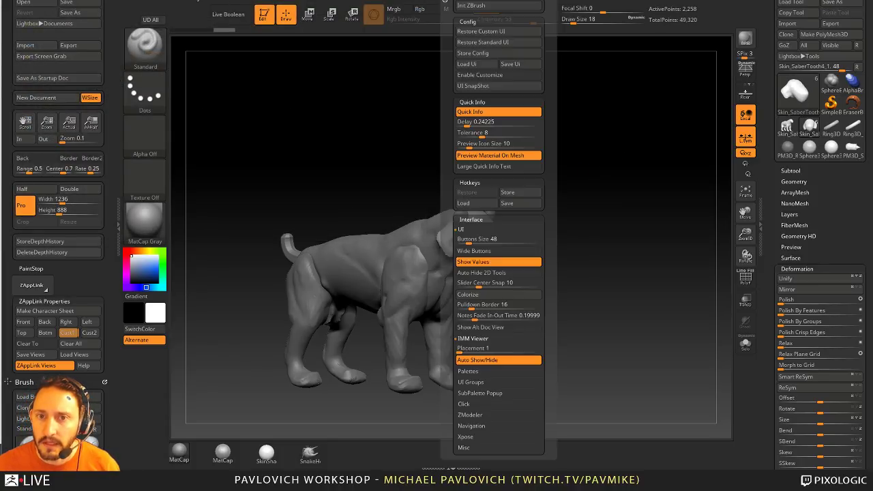
left_click(482, 103, "shift")
left_click(480, 114, "shift")
left_click(478, 125, "shift")
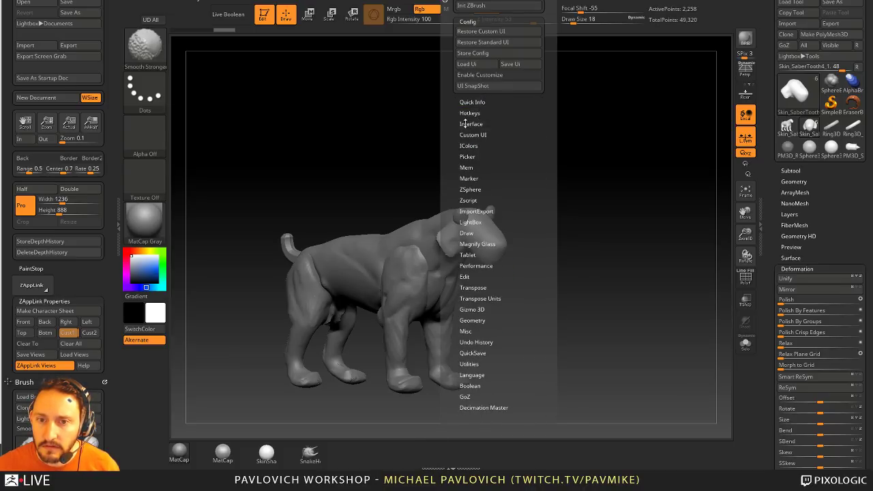
left_click(467, 21)
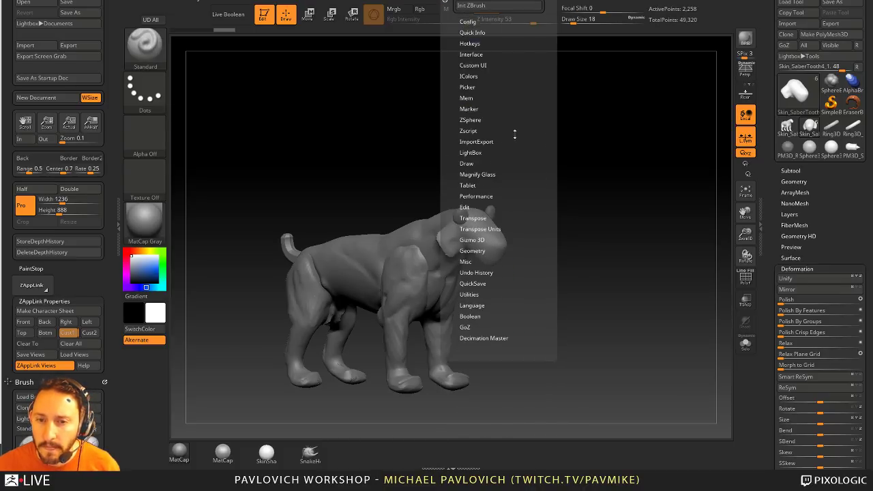
- Run Test Multithreading from the Performance preferences, choosing to initialize and continue
left_click(477, 196)
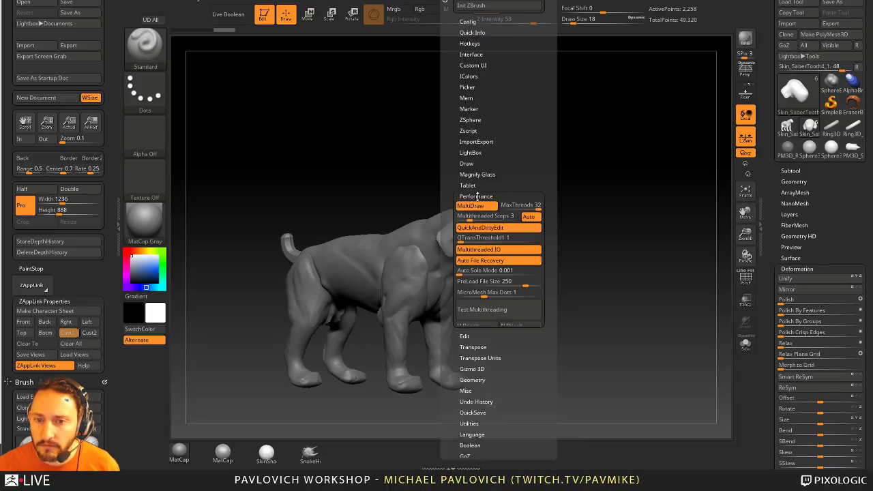
left_click(483, 310)
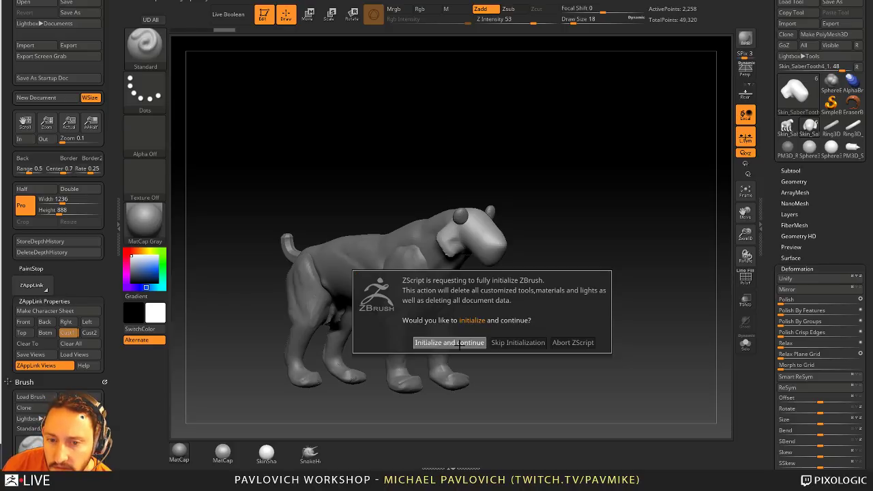
left_click(463, 337)
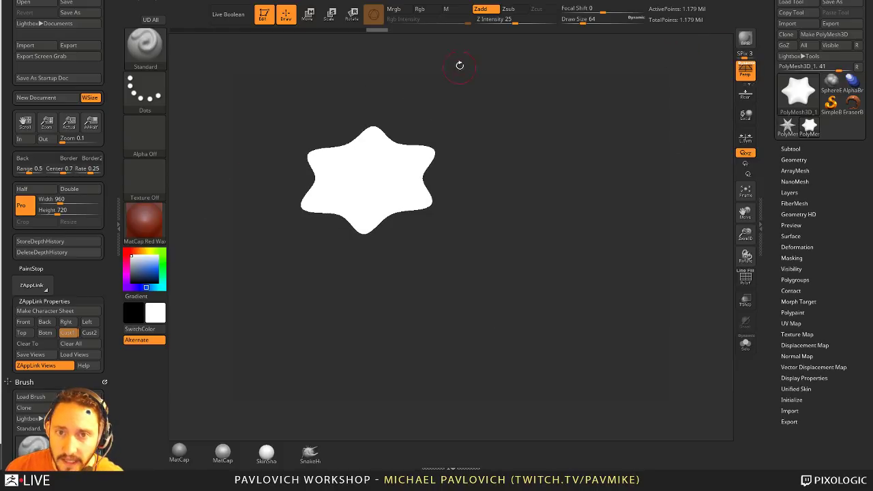
- Fully initialize the program to clear the test's tools and document
left_click(462, 1)
left_click(488, 6)
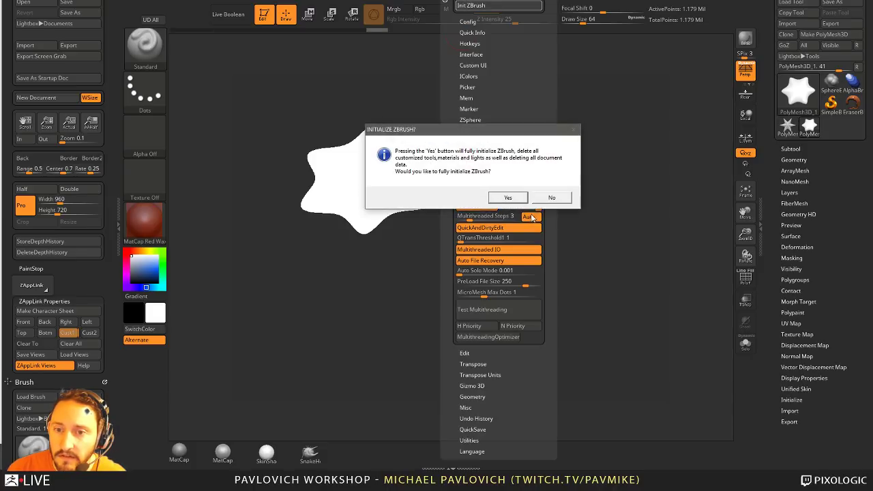
left_click(549, 197)
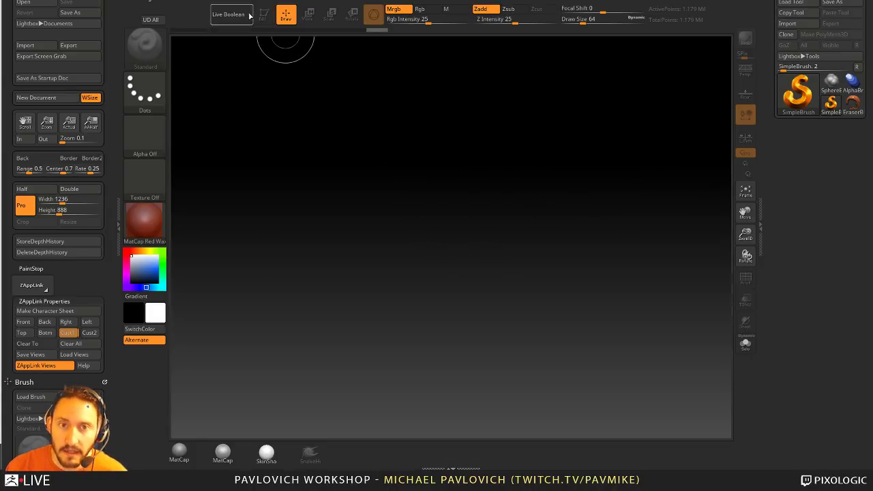
- Set the document's background gradient range to 0
left_click(245, 2)
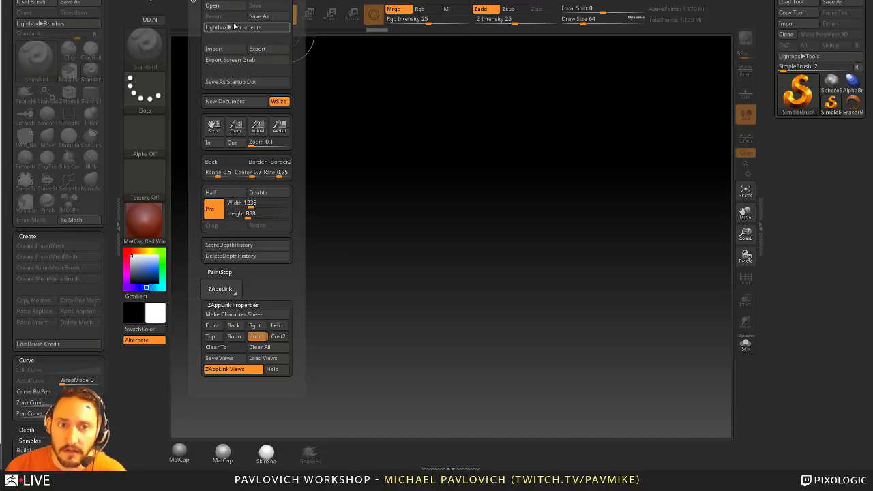
left_click(218, 172)
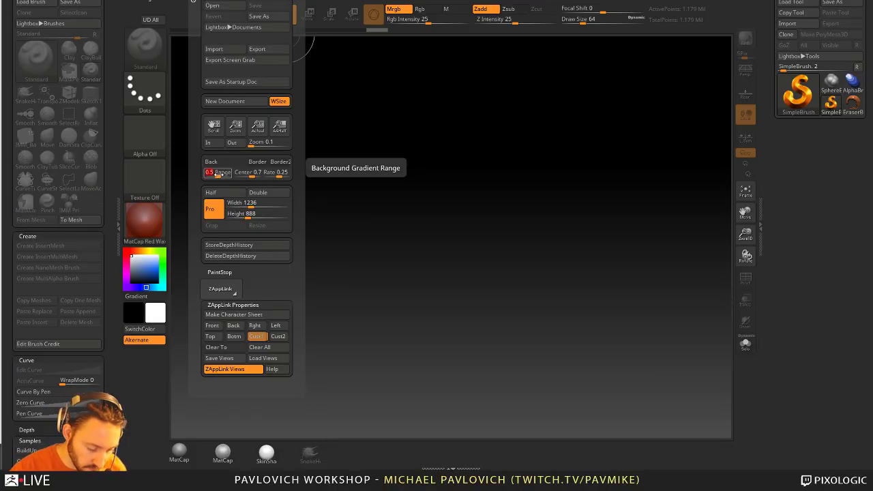
type("0")
key("Return")
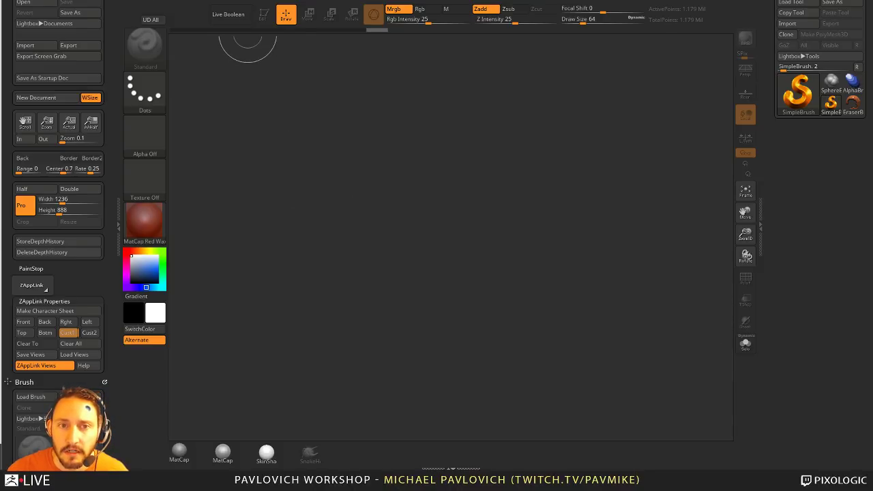
- Load the saved SaberTooth.ZTL tool, draw it on the canvas and enter Edit mode
left_click(193, 1)
left_click(791, 2)
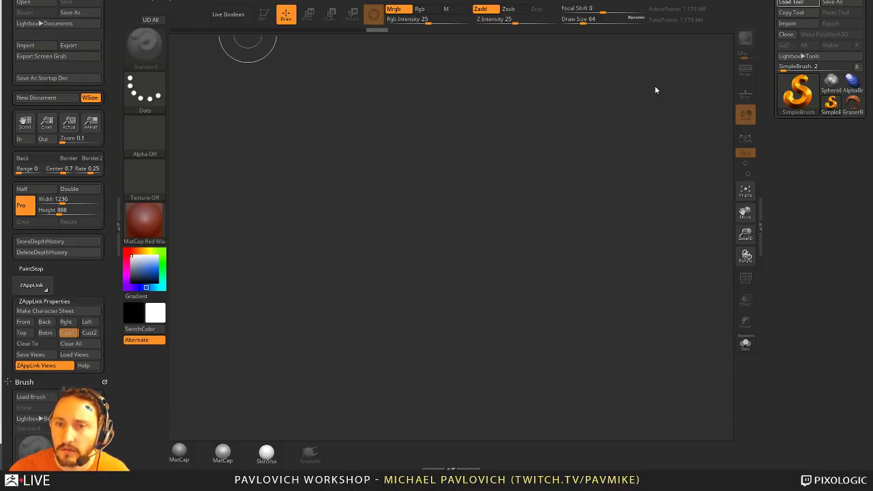
double_click(196, 43)
left_click_drag(428, 240, 439, 281)
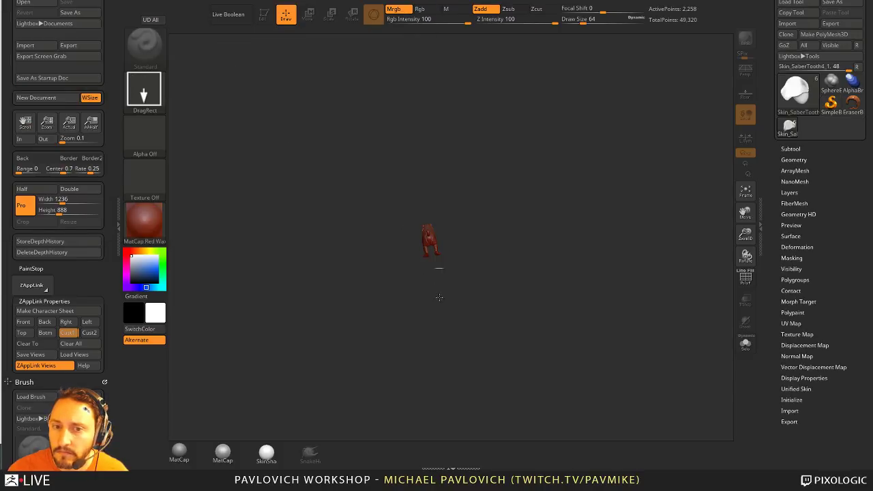
left_click(265, 15)
- Apply the MatCap Gray material to the saber-tooth and set the brush draw size to 33
left_click(180, 452)
left_click_drag(285, 409, 629, 377)
left_click_drag(609, 241, 617, 286, "alt")
key("s")
mouse_move(607, 231)
left_mouse_down()
mouse_move(590, 202)
mouse_move(591, 171)
mouse_move(578, 167)
mouse_move(600, 155)
mouse_move(585, 96)
mouse_move(555, 125)
mouse_move(607, 126)
mouse_move(583, 124)
mouse_move(606, 94)
mouse_move(617, 106)
left_mouse_up()
key("s")
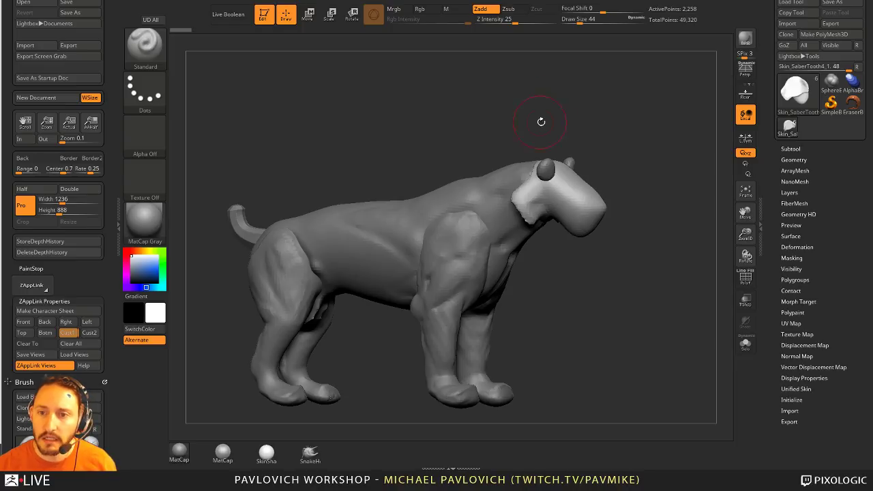
key("s")
left_click_drag(548, 116, 545, 115)
left_click_drag(545, 61, 558, 62, "alt")
- Examine the description of Test Multithreading in the Performance preferences and view the saber-tooth from the side
mouse_move(471, 2)
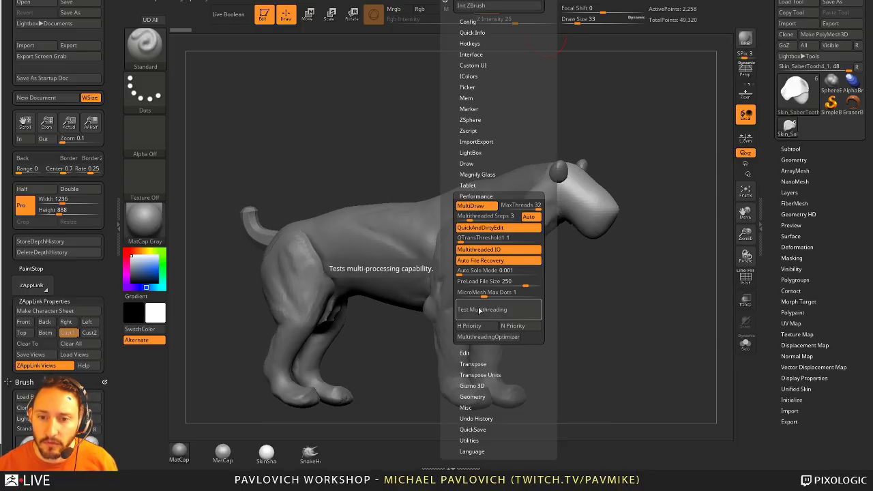
left_click_drag(640, 132, 665, 124)
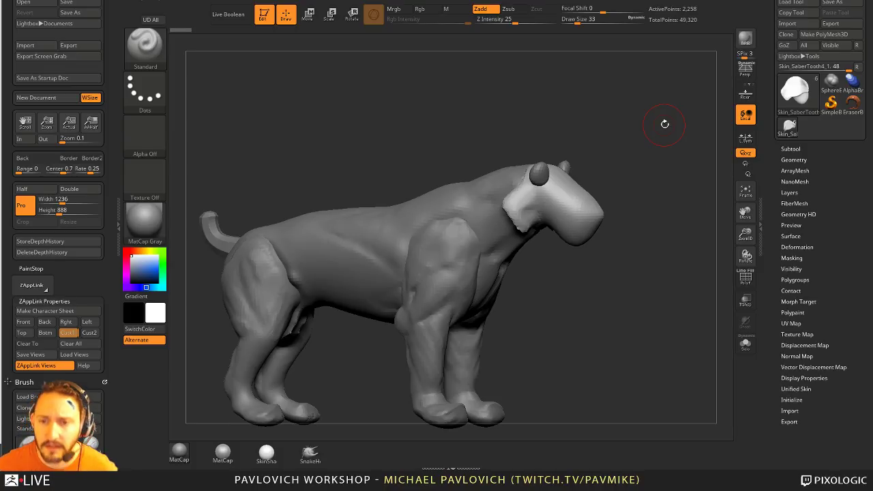
left_click_drag(594, 112, 623, 109)
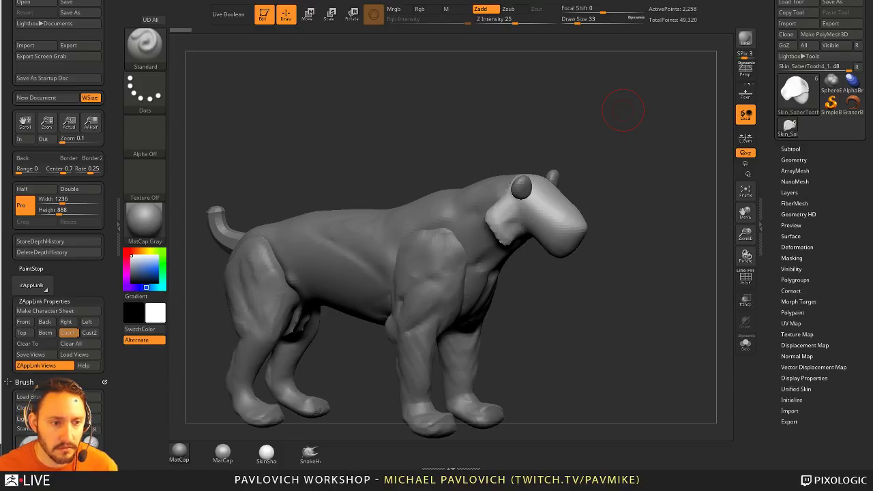
- Open the Windows system information to check the processor and installed memory, and close it
key("super+e")
left_click_drag(744, 189, 634, 487)
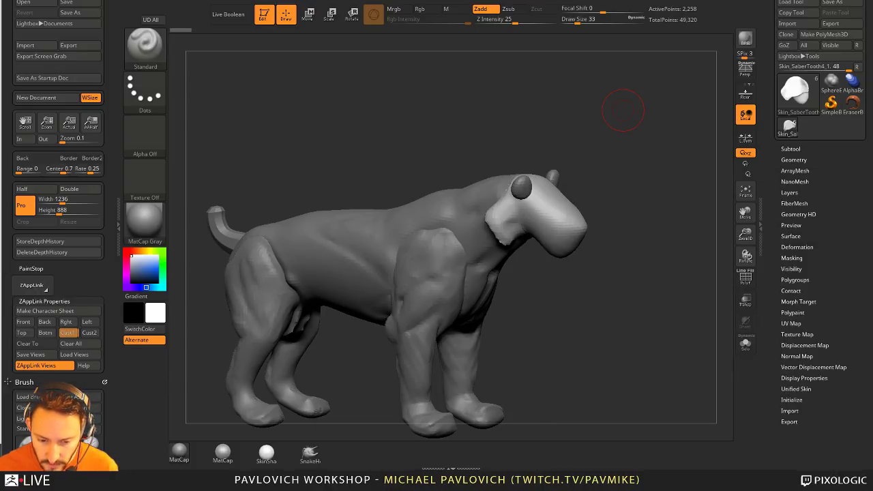
key("super+Pause")
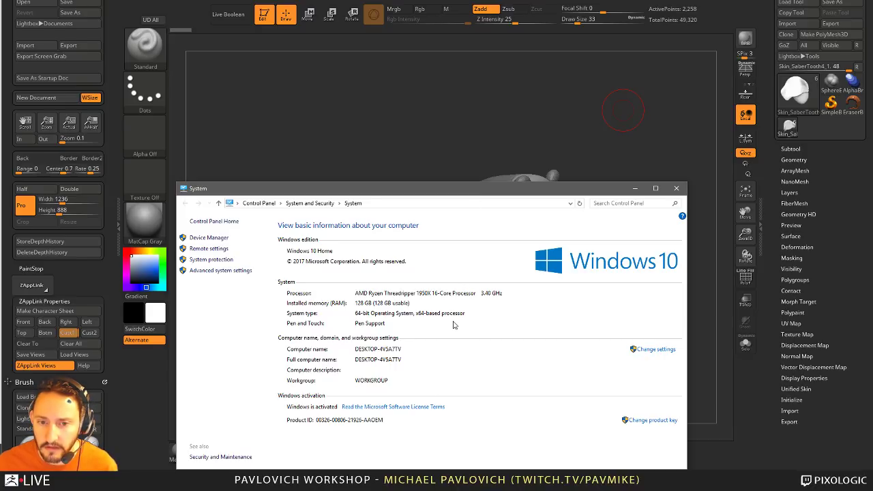
left_click(676, 188)
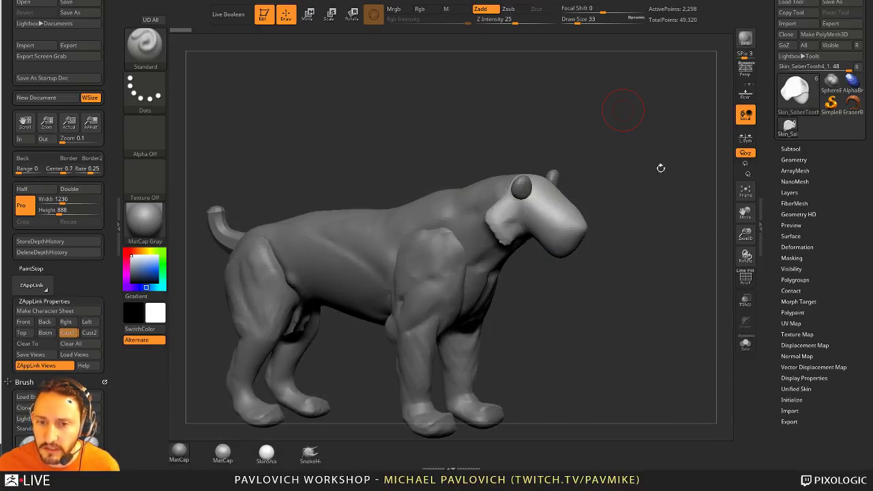
left_click_drag(659, 166, 702, 430)
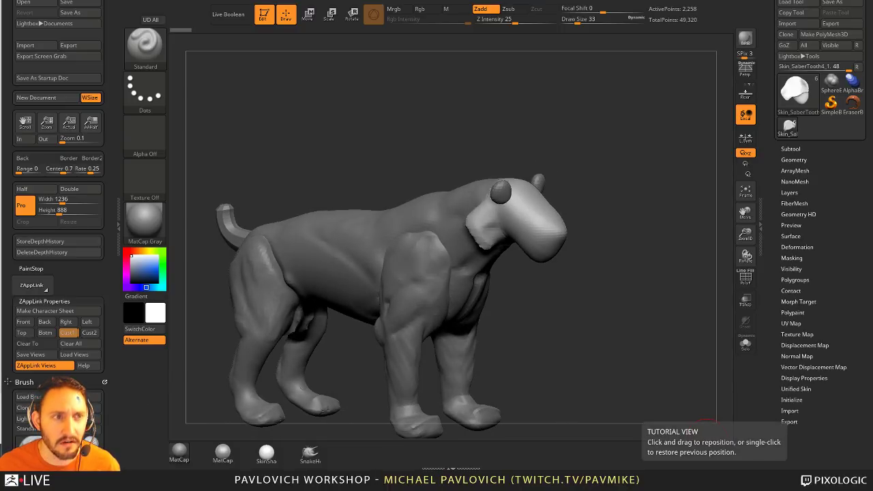
- Switch to the browser, select the address of the channel's YouTube playlists page and return to the Pixologic Twitch page
key("alt+Tab")
left_click_drag(615, 25, 624, 46)
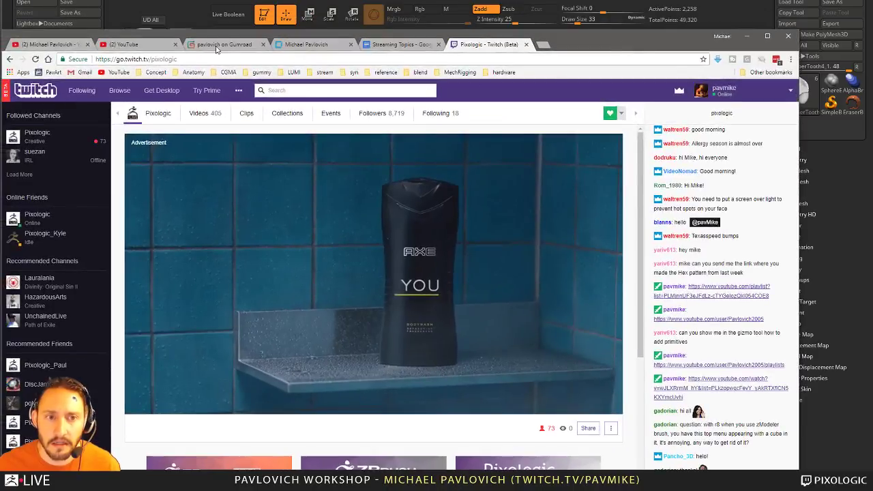
left_click(142, 45)
left_click(60, 47)
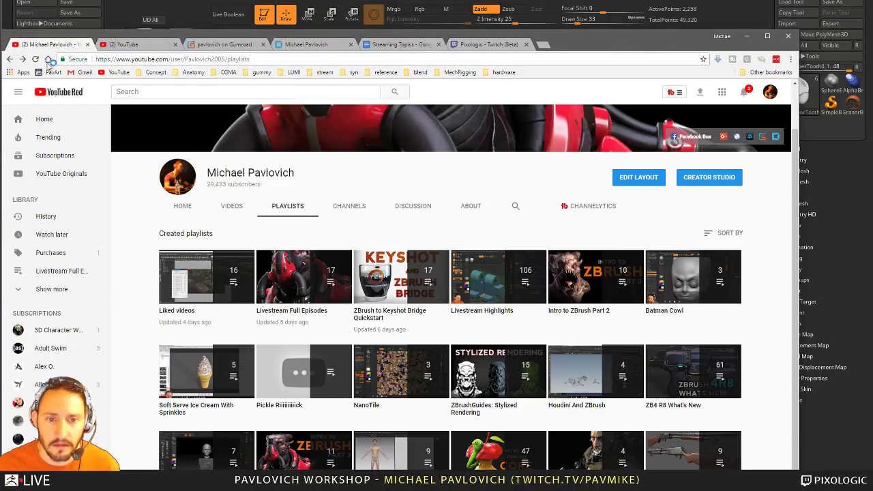
left_click(321, 58)
left_click_drag(580, 31, 497, 41)
left_click(419, 31)
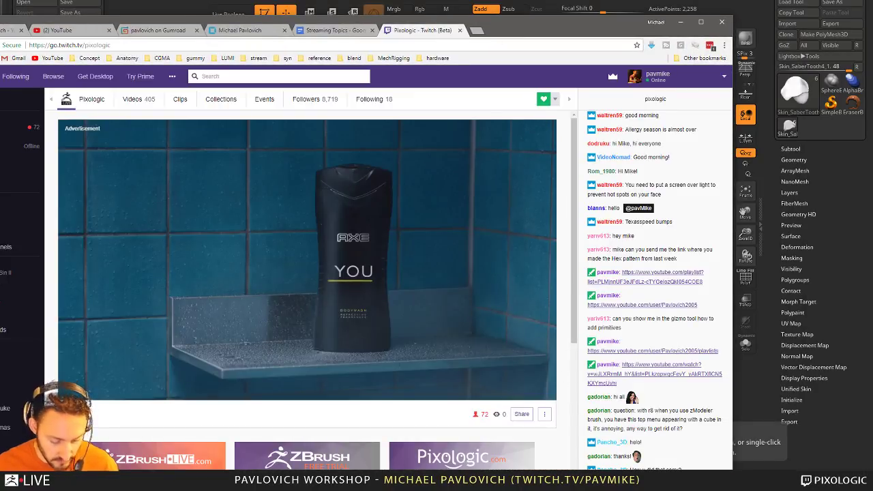
- View the workshop episode playlist and the channel's playlists on YouTube, and move the browser off the canvas
left_click(67, 32)
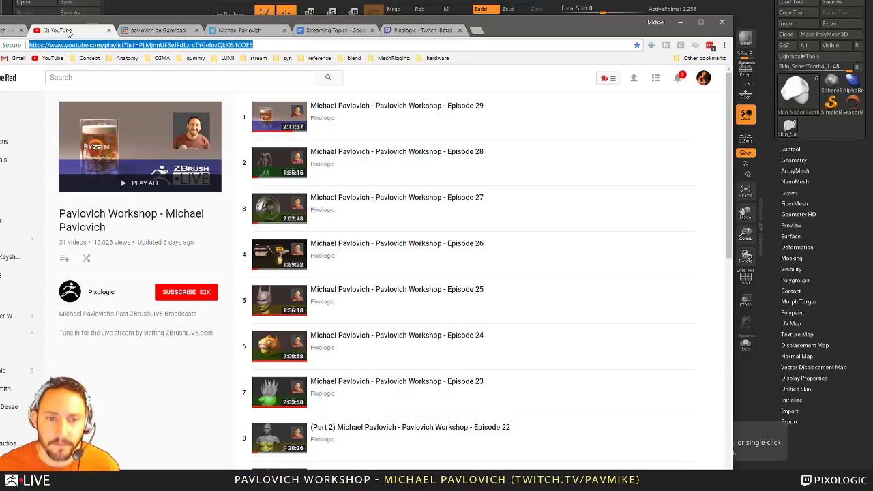
left_click(7, 31)
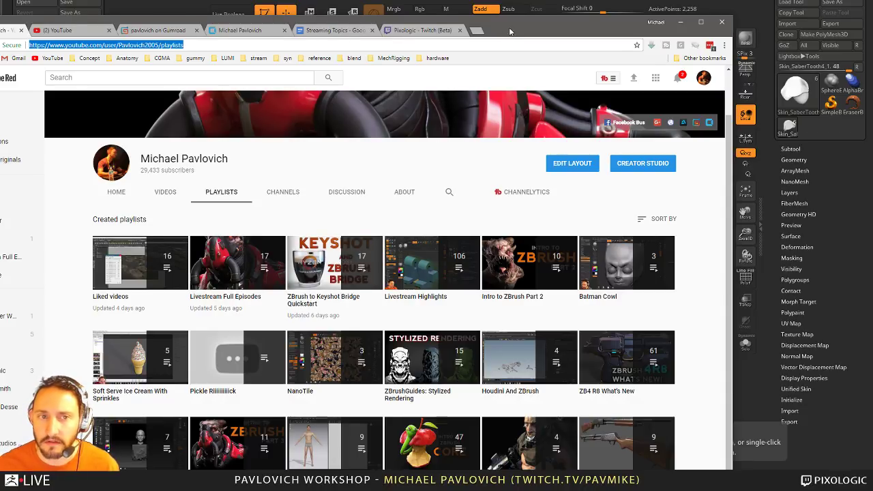
left_click_drag(509, 33, 225, 490)
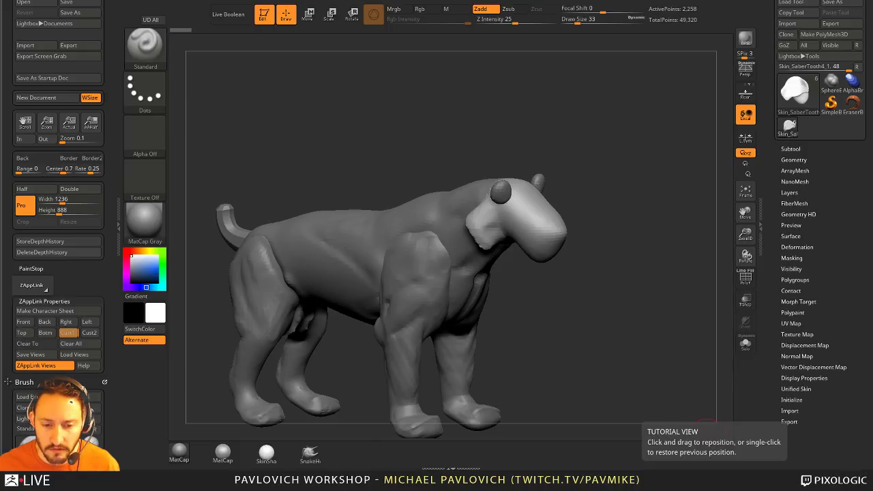
- Switch to ZBrushCentral in the browser, open its Top Row Gallery and go to page 4
left_click_drag(0, 21, 0, 7)
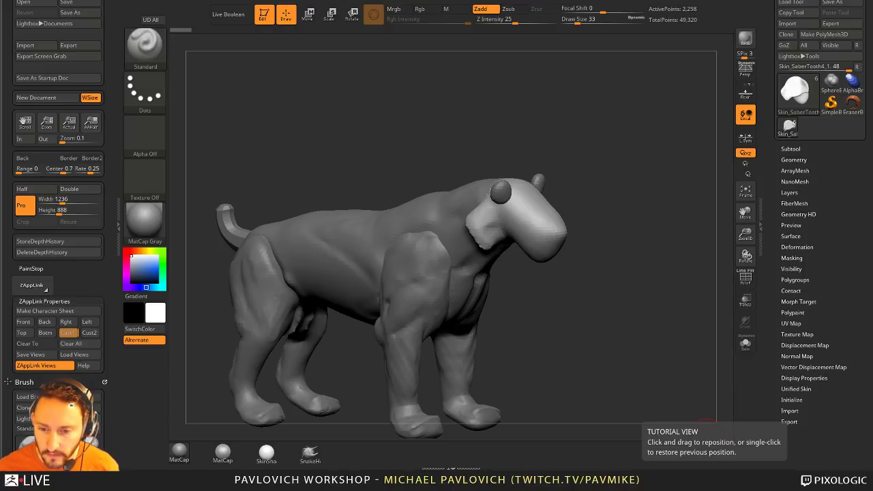
key("alt+Tab")
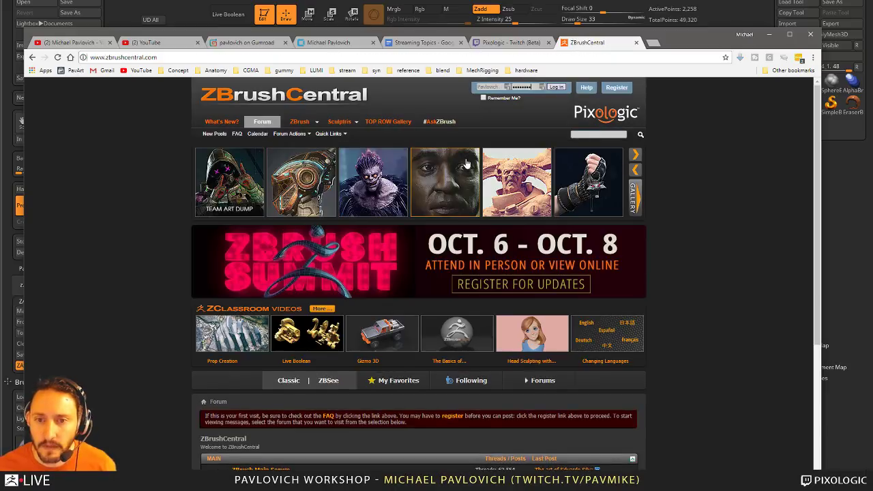
left_click(633, 191)
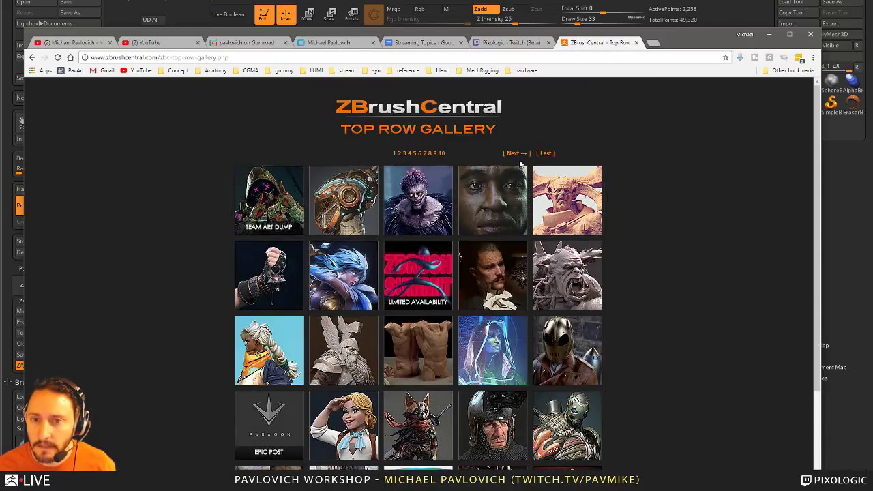
left_click(411, 154)
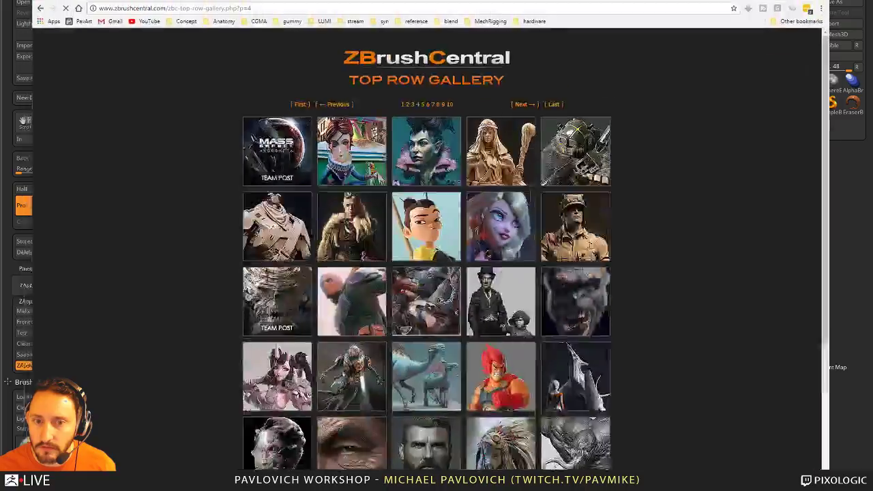
- Browse the artwork thumbnails on other pages of the Top Row Gallery and return to its first page
scroll(411, 273, "down", 3)
scroll(486, 244, "down", 5)
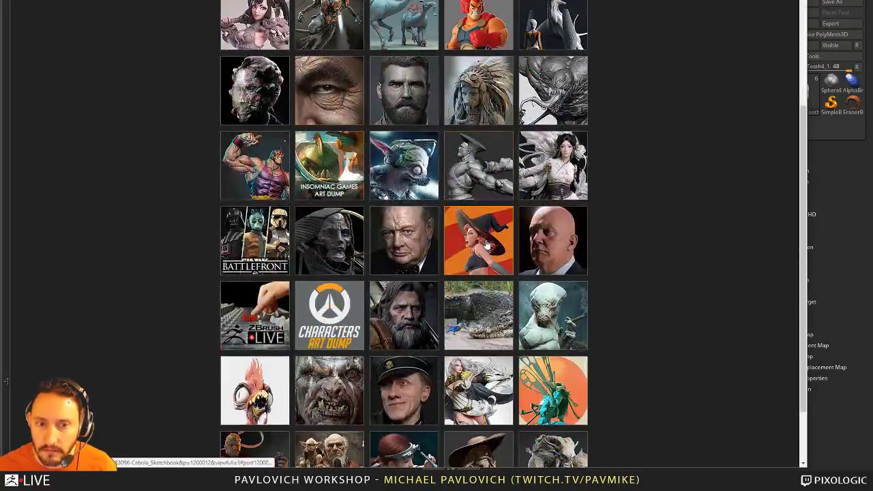
scroll(486, 244, "up", 5)
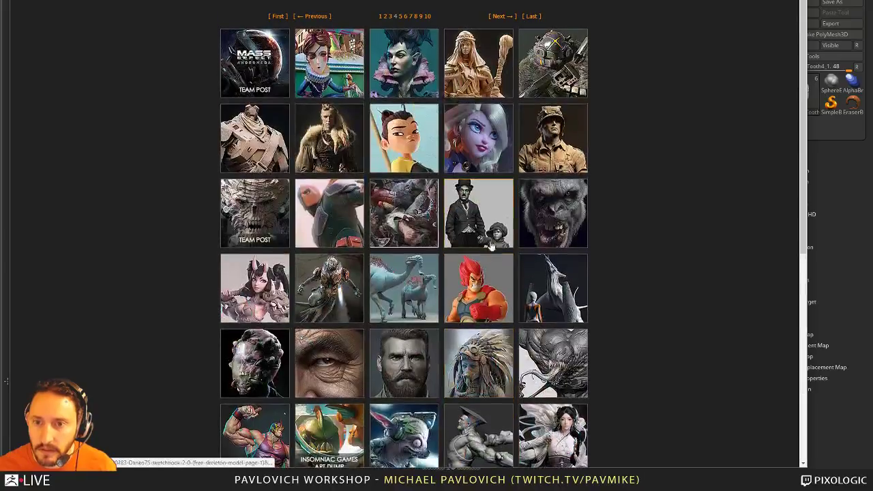
left_click(391, 21)
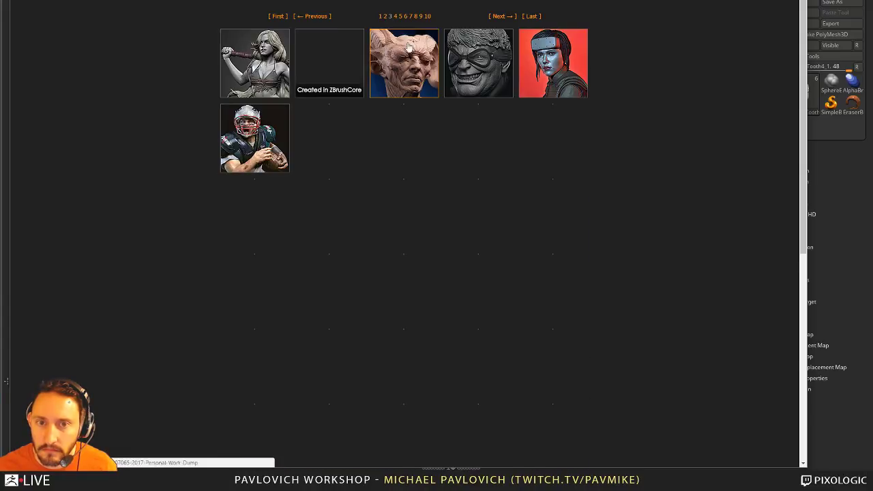
scroll(204, 145, "down", 2)
scroll(205, 145, "down", 3)
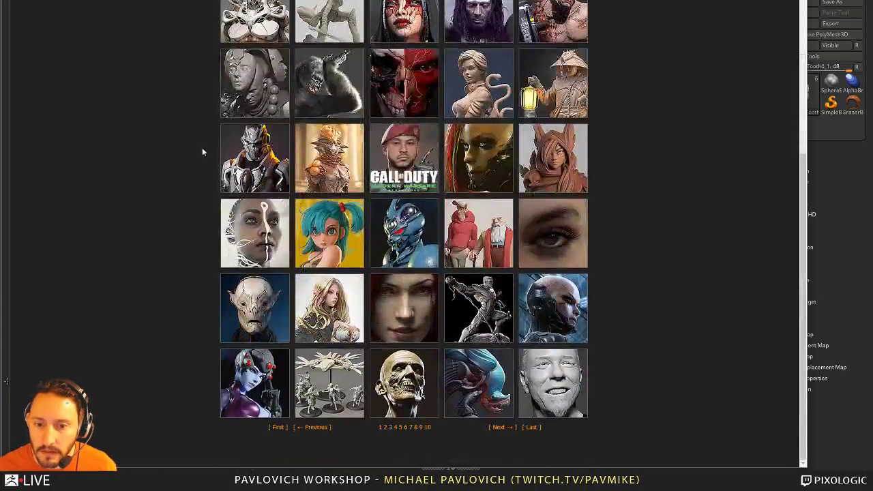
left_click(400, 427)
scroll(159, 199, "down", 5)
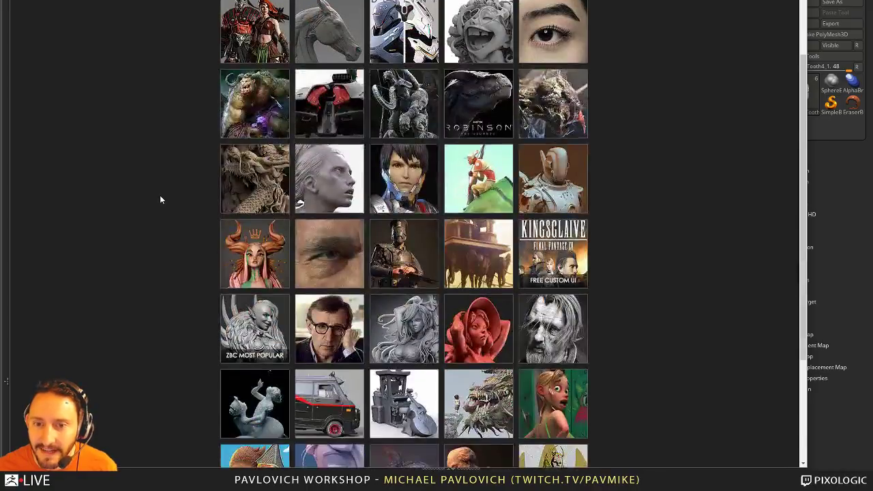
scroll(164, 170, "up", 5)
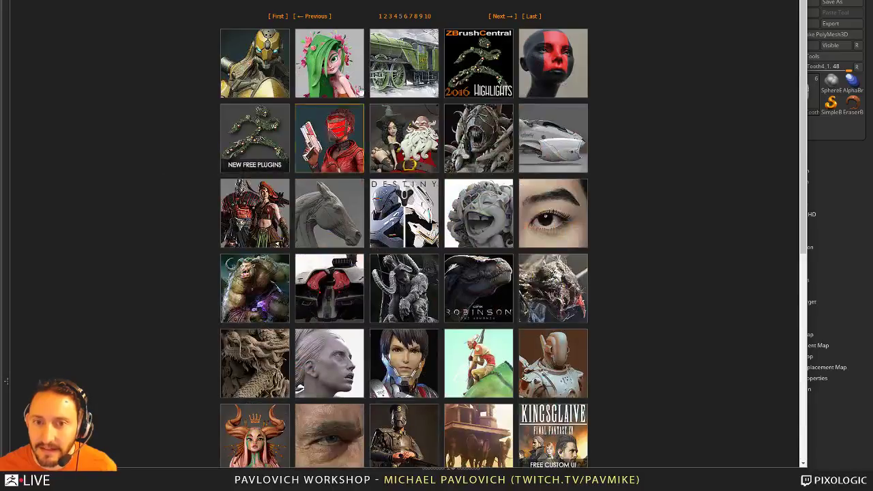
left_click(381, 18)
scroll(444, 181, "down", 3)
scroll(444, 181, "down", 3)
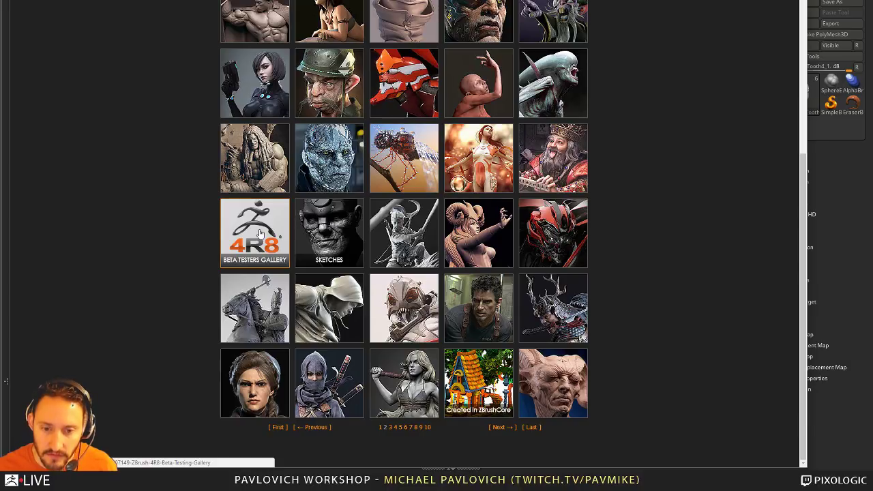
- Open the ZBrush 4R8 Beta Testers Gallery thread and look through its posts as far as the handgun post
left_click(259, 234)
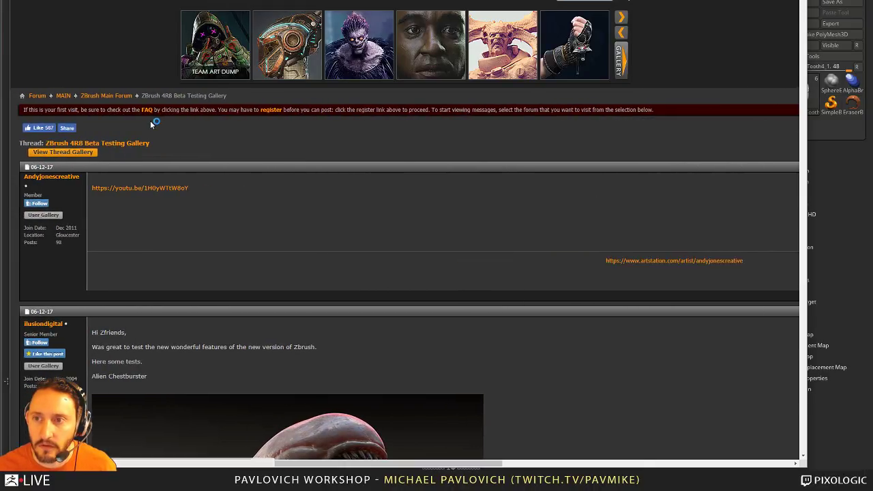
scroll(115, 135, "down", 10)
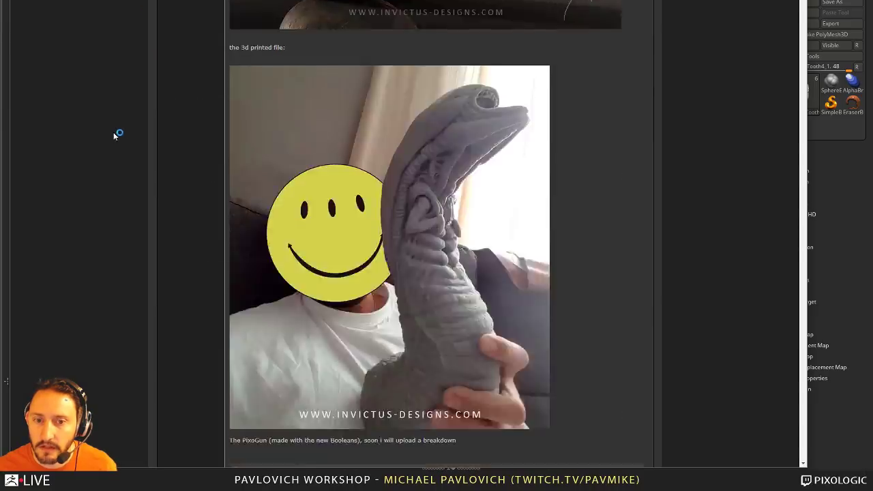
scroll(127, 200, "down", 20)
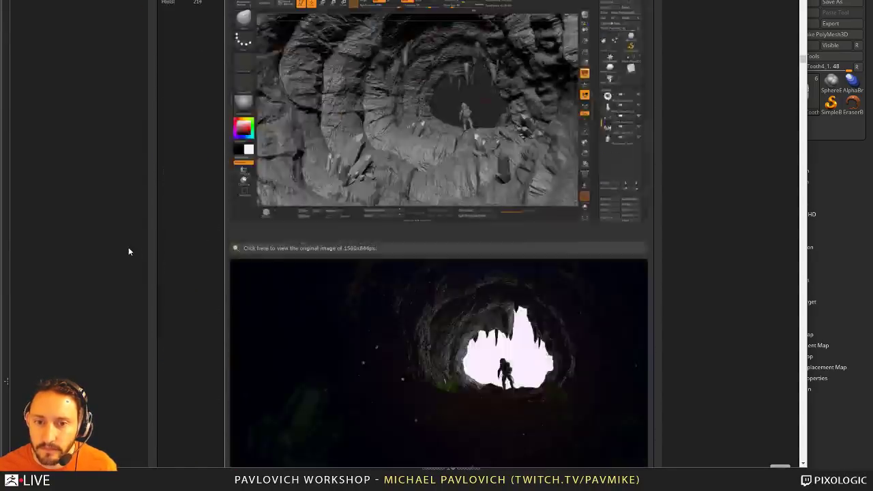
scroll(129, 251, "down", 20)
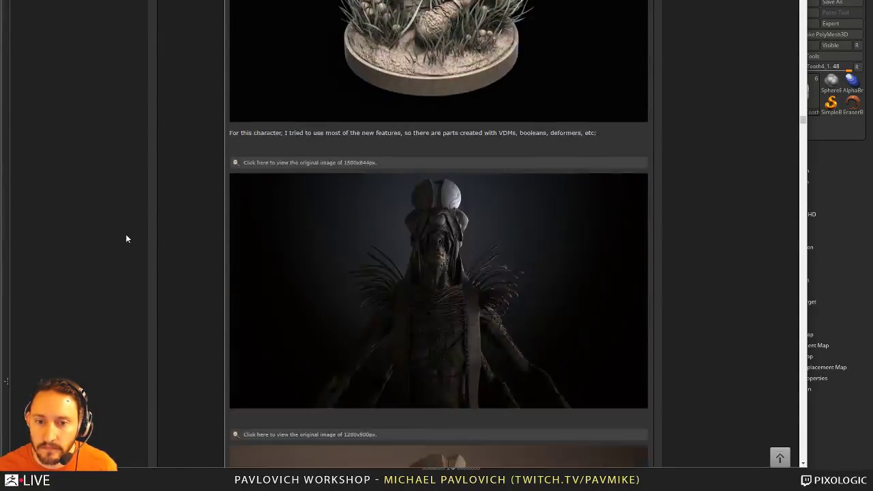
scroll(127, 239, "down", 20)
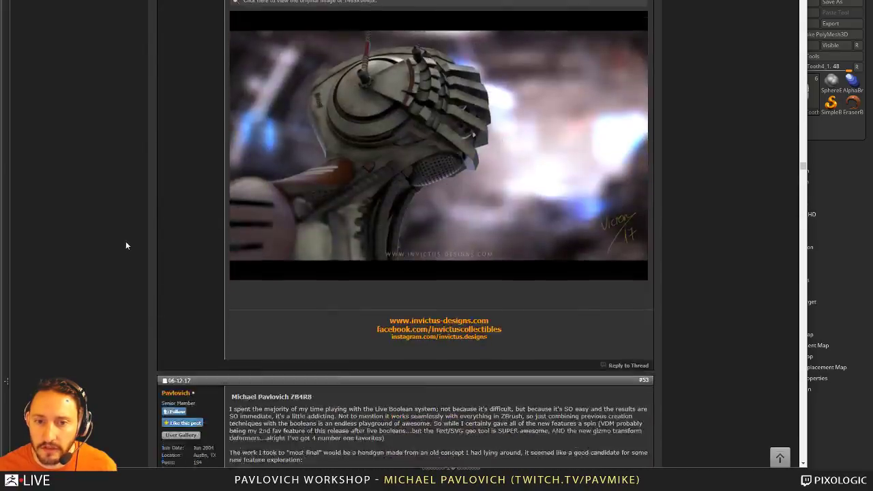
scroll(126, 246, "down", 20)
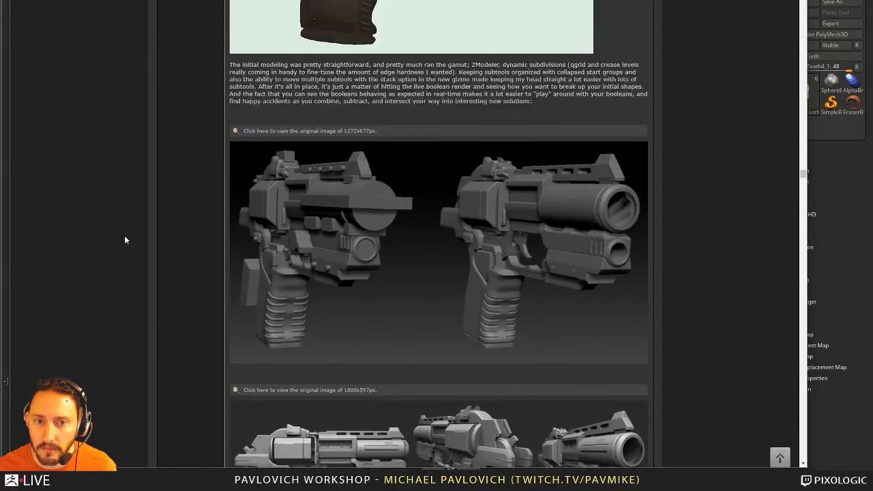
- Examine the handgun post from concept art to textured renders, close the thread and switch back to ZBrush
scroll(125, 235, "down", 5)
scroll(125, 236, "up", 10)
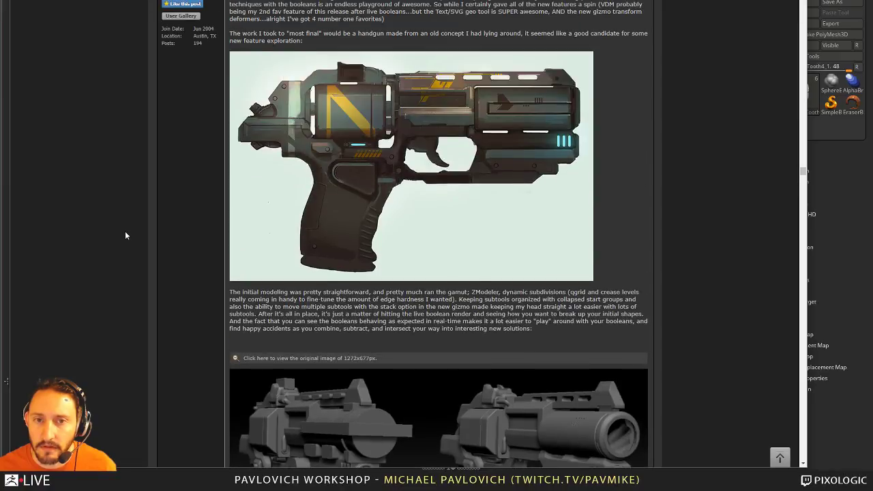
scroll(126, 235, "down", 20)
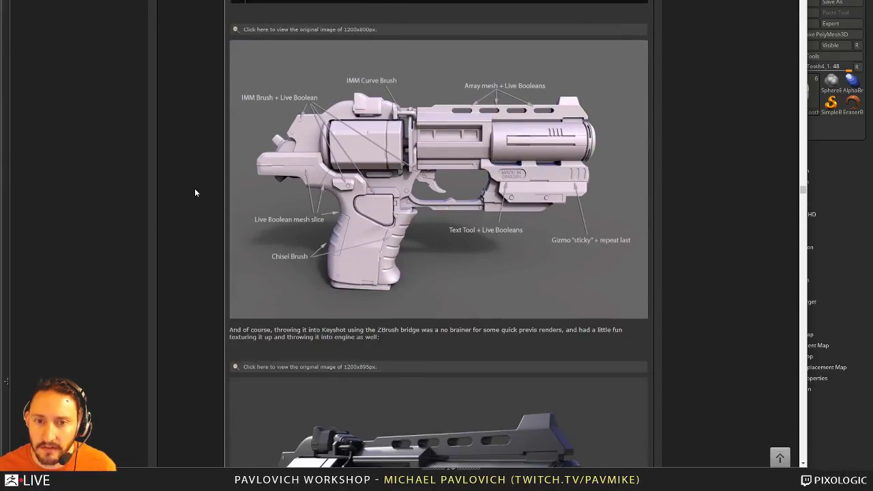
scroll(194, 193, "up", 1)
scroll(407, 198, "down", 10)
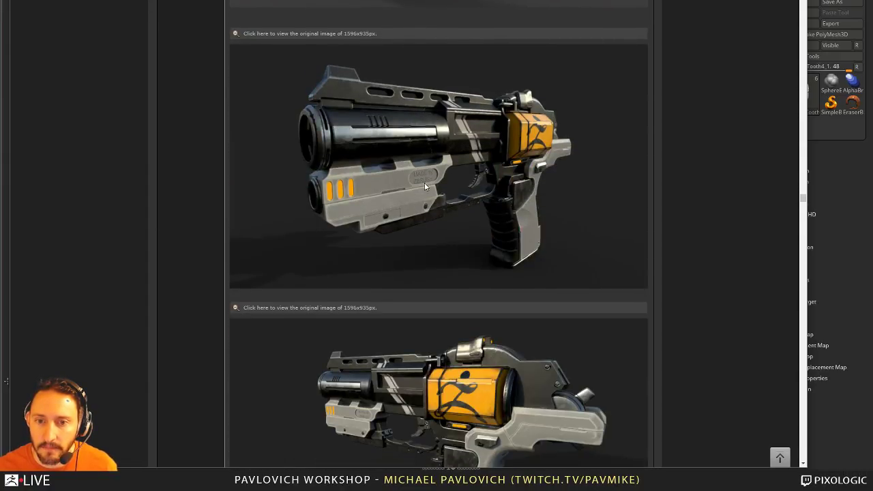
scroll(424, 185, "down", 2)
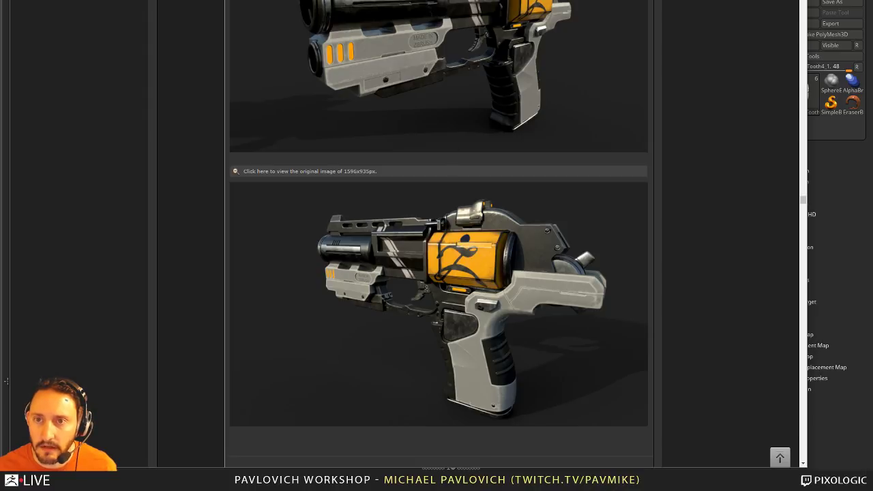
key("ctrl+w")
key("alt+Tab")
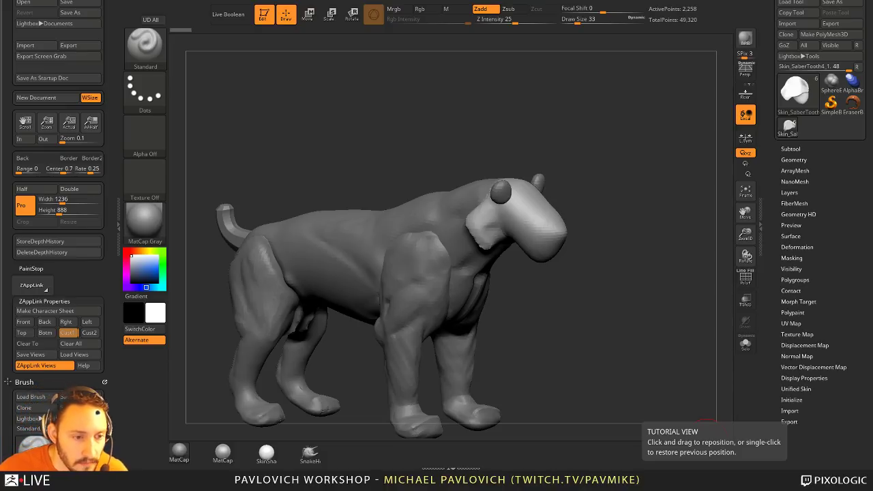
- Sculpt eye sockets into the saber-tooth's head with the Standard brush, reducing the draw size to 8
mouse_move(578, 102)
left_mouse_down()
mouse_move(606, 127)
mouse_move(657, 108)
left_mouse_up()
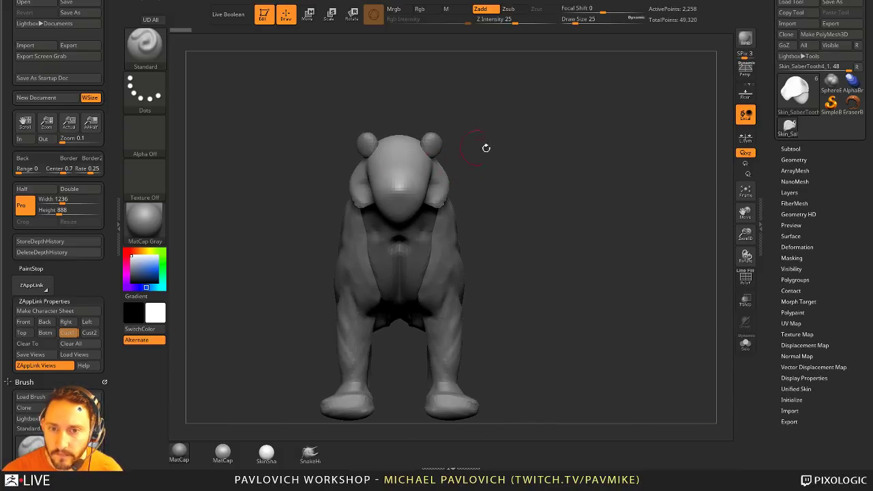
left_click_drag(545, 147, 611, 161)
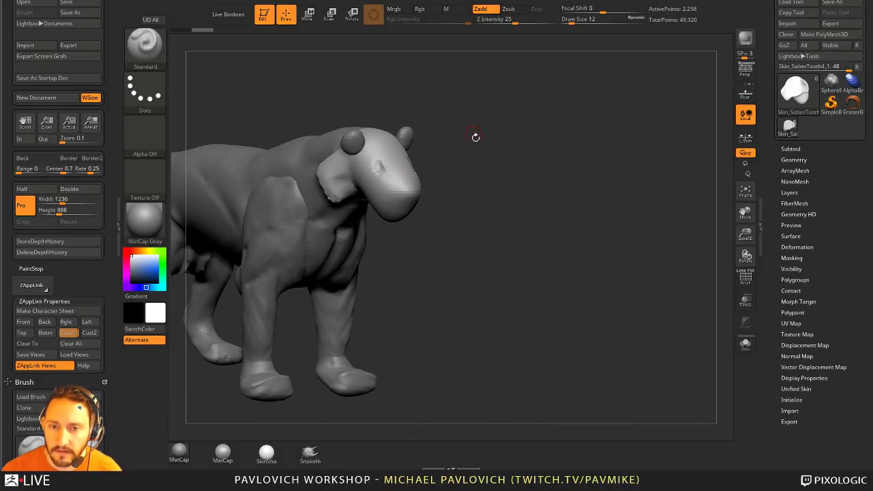
mouse_move(381, 166)
left_mouse_down("alt")
mouse_move(463, 213)
mouse_move(447, 213)
left_mouse_up("alt")
key("s")
key("s")
left_click_drag(508, 191, 526, 185, "shift")
key("s")
left_click_drag(522, 187, 516, 187)
mouse_move(516, 165)
left_mouse_down("alt")
mouse_move(557, 171)
mouse_move(600, 197)
mouse_move(558, 206)
left_mouse_up("alt")
left_click_drag(510, 236, 508, 223)
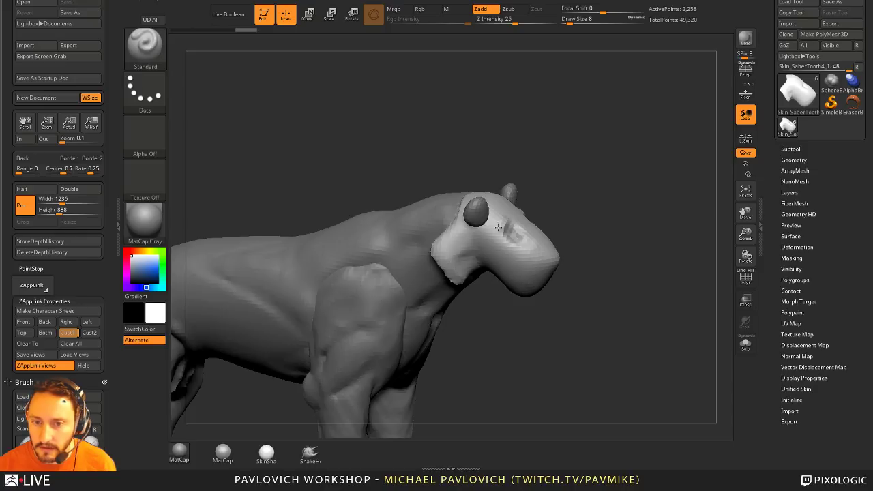
- Shape the area around the eye sockets with the Standard brush at draw size 20
mouse_move(570, 190)
left_mouse_down()
mouse_move(567, 207)
mouse_move(565, 197)
left_mouse_up()
key("s")
left_click_drag(497, 238, 519, 239)
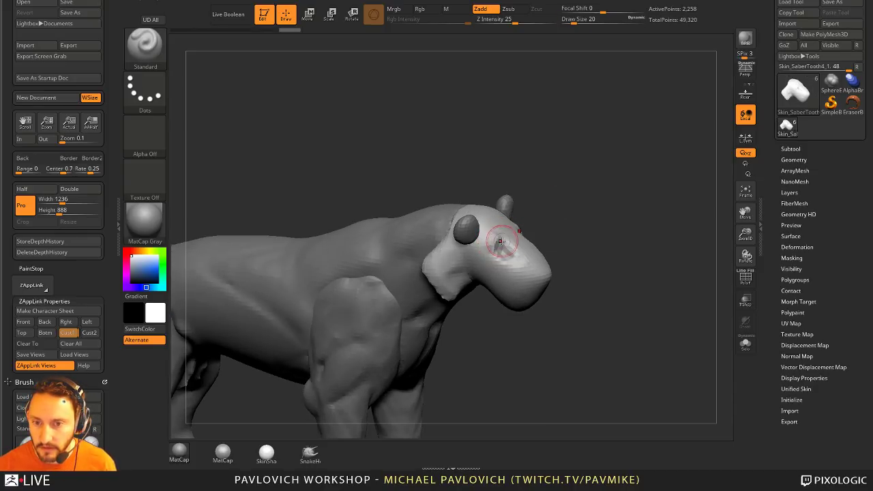
left_click_drag(586, 245, 503, 244)
left_click_drag(571, 207, 602, 183)
mouse_move(555, 231)
left_mouse_down()
mouse_move(565, 218)
mouse_move(561, 187)
mouse_move(525, 179)
left_mouse_up()
- Build up the cheek and brow of the head with the Clay brush at draw size 29
key("b")
key("c")
key("l")
key("s")
mouse_move(535, 250)
left_mouse_down()
mouse_move(549, 250)
mouse_move(474, 249)
mouse_move(495, 270)
left_mouse_up()
key("bracketleft")
key("bracketleft")
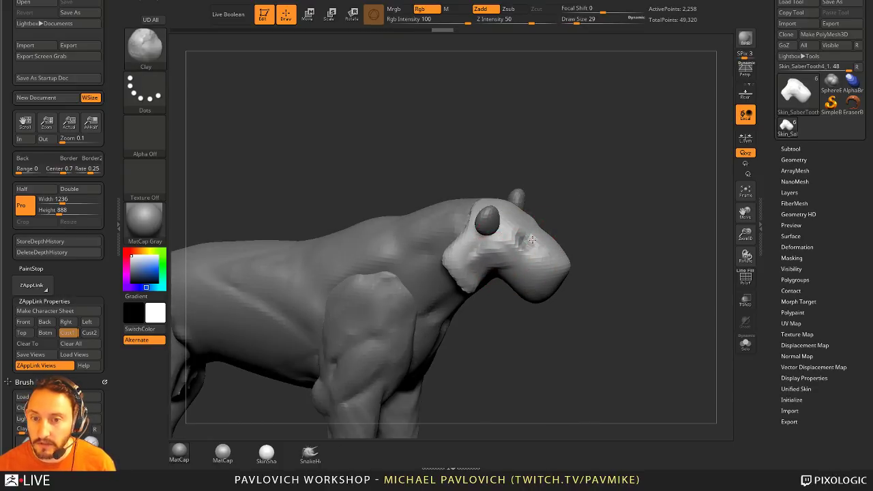
left_click_drag(560, 219, 563, 204)
left_click_drag(478, 263, 507, 268)
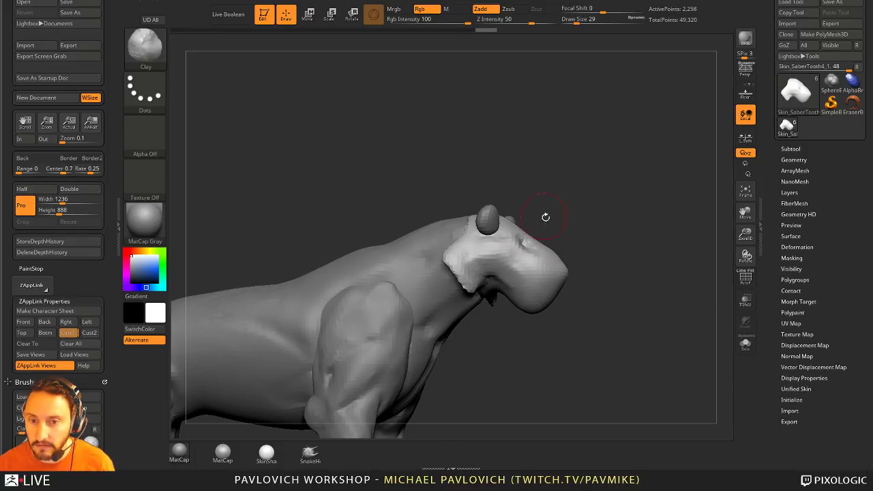
- Select the ears subtool and reshape the ears with the Move brush
left_click_drag(546, 214, 572, 222)
left_click(490, 221, "alt")
left_click_drag(589, 188, 566, 156, "shift")
key("b")
key("m")
key("v")
left_click_drag(498, 214, 491, 239)
left_click_drag(520, 188, 584, 198)
- Return to the Standard brush, select the head, remesh it with DynaMesh at resolution 336 and open the Geometry settings
key("b")
key("s")
key("t")
left_click(526, 240, "alt")
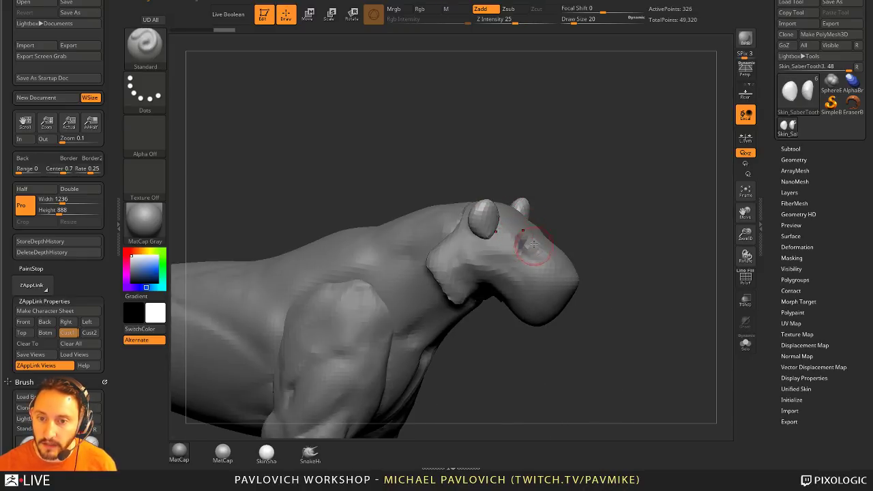
left_click(537, 268, "alt")
key("2")
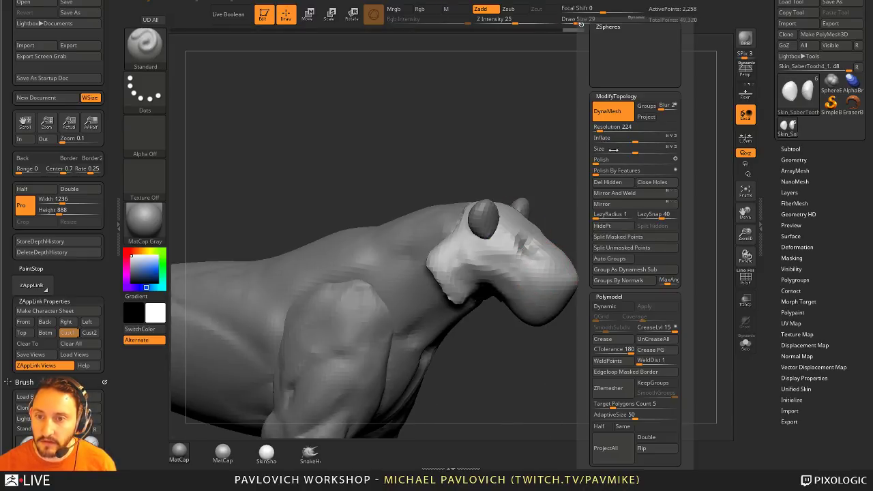
left_click_drag(597, 130, 601, 131)
left_click_drag(651, 188, 636, 242, "ctrl")
key("2")
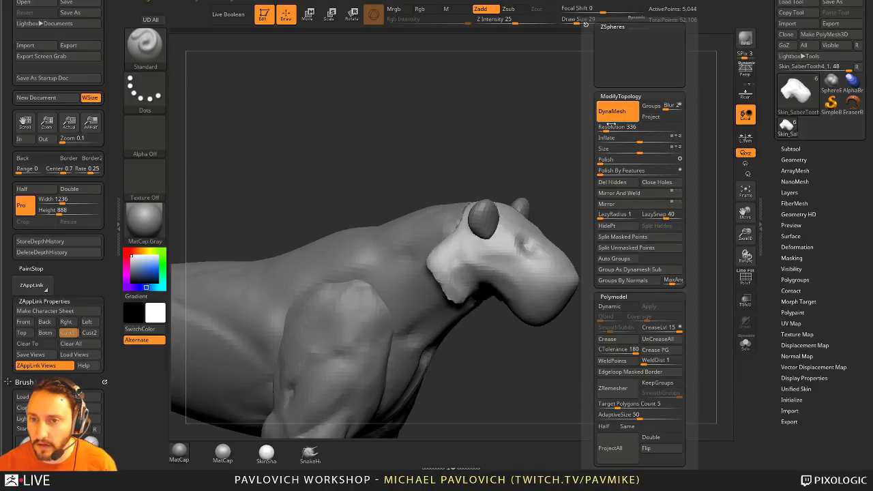
left_click(795, 160)
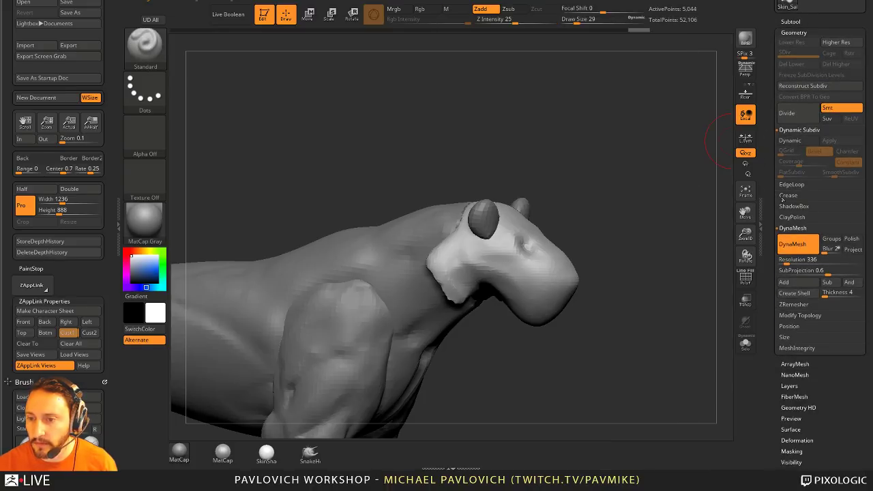
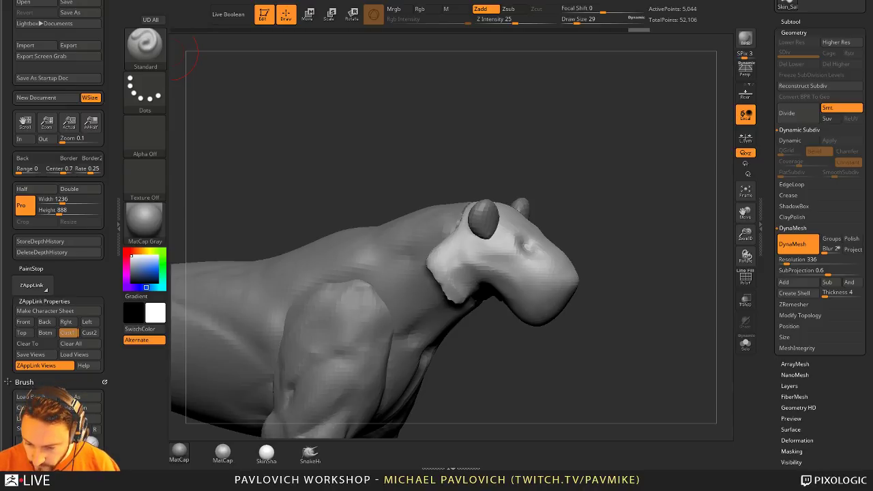
- Set the draw size to 22 and select the hind-leg subtool for sculpting
key("ctrl+s")
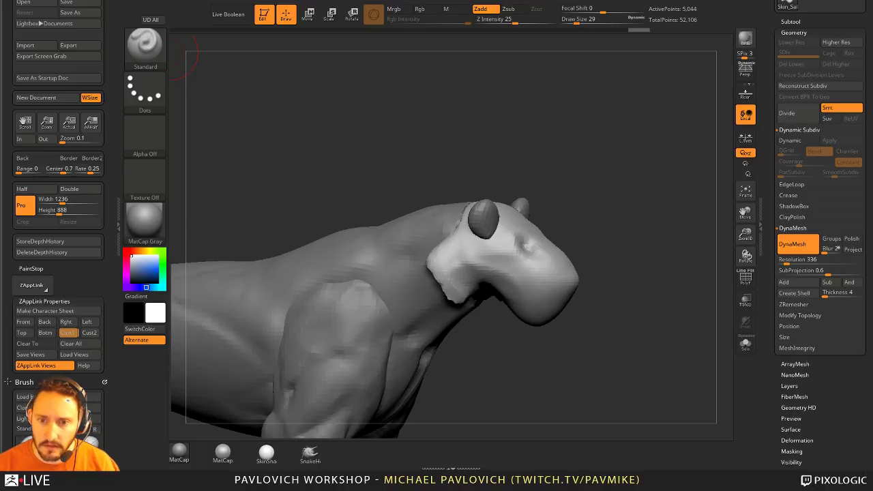
mouse_move(475, 162)
left_mouse_down()
mouse_move(520, 134)
mouse_move(474, 124)
left_mouse_up()
key("s")
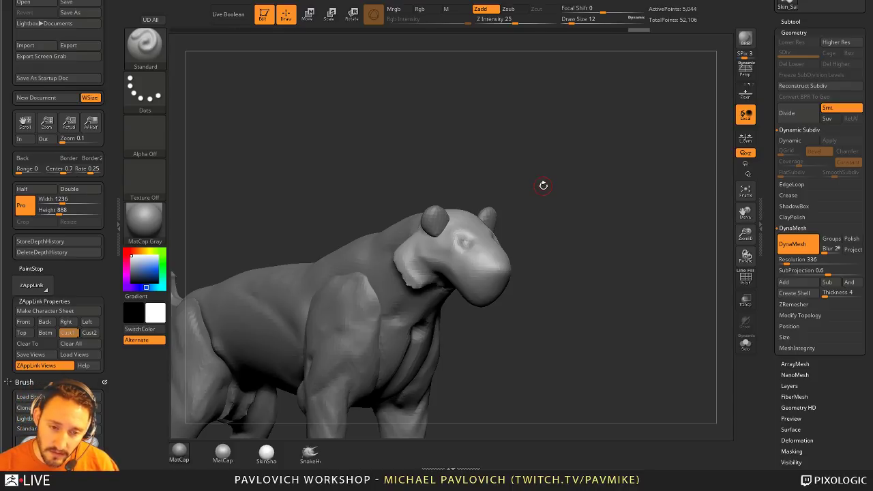
mouse_move(543, 185)
left_mouse_down()
mouse_move(631, 152)
mouse_move(728, 243)
mouse_move(579, 189)
mouse_move(364, 288)
left_mouse_up()
left_click_drag(370, 259, 448, 259)
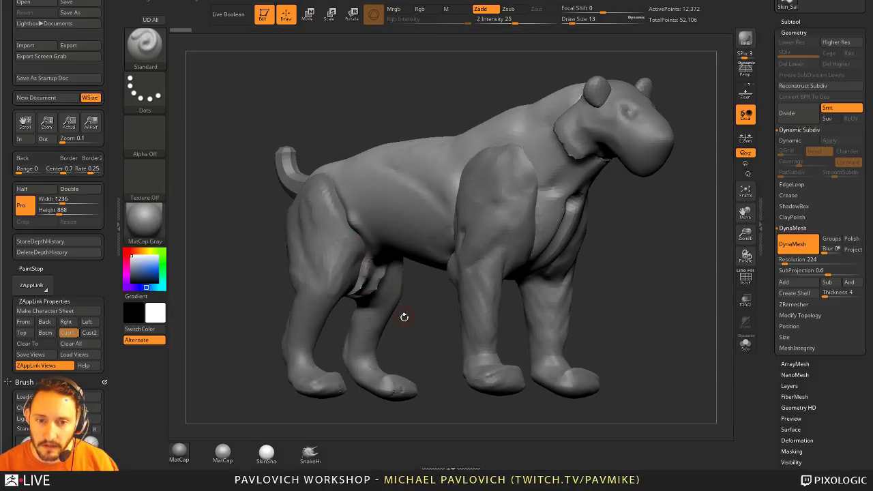
mouse_move(404, 317)
left_mouse_down()
mouse_move(336, 297)
mouse_move(408, 271)
left_mouse_up()
key("s")
left_click(314, 299)
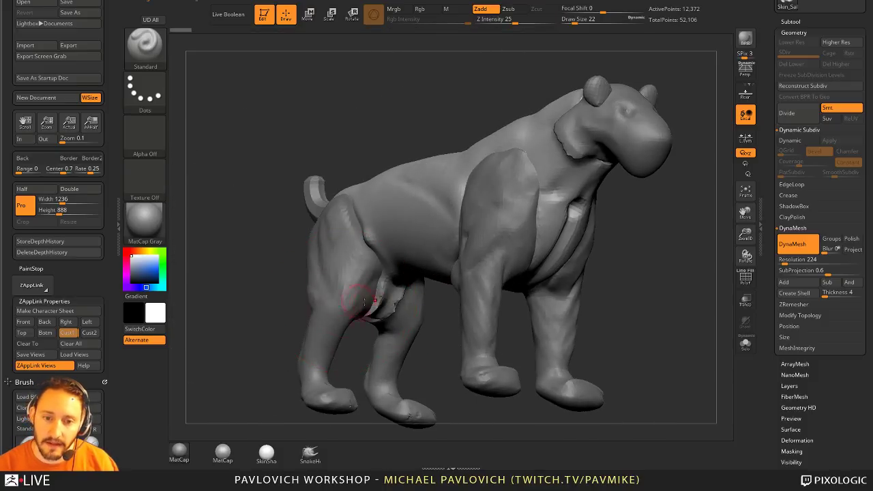
mouse_move(392, 301)
left_mouse_down("shift")
mouse_move(395, 308)
mouse_move(376, 310)
mouse_move(564, 276)
mouse_move(436, 245)
left_mouse_up("shift")
left_click(391, 320, "alt")
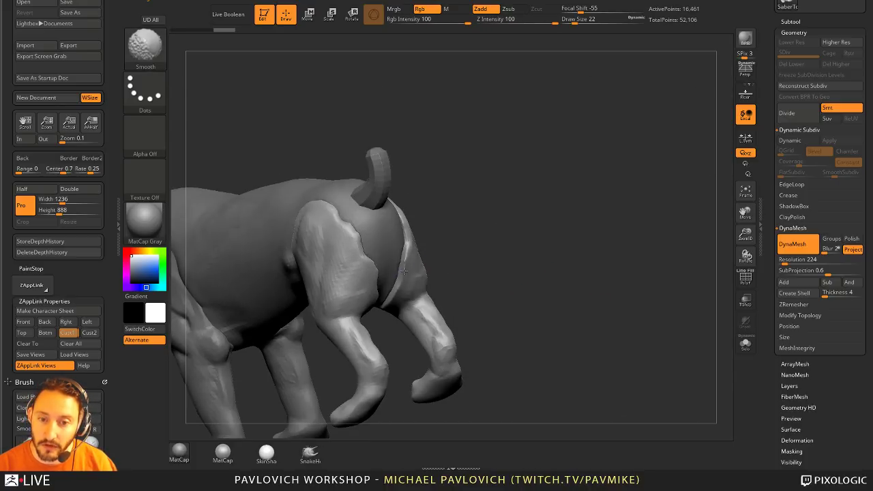
- Flatten the rear inner edges of the hind legs with the TrimDynamic brush at draw size 22
mouse_move(477, 187)
left_mouse_down("alt")
mouse_move(495, 203)
mouse_move(414, 259)
mouse_move(415, 241)
left_mouse_up("alt")
key("ctrl+z")
left_click_drag(473, 241, 485, 229, "alt")
key("b")
key("t")
key("d")
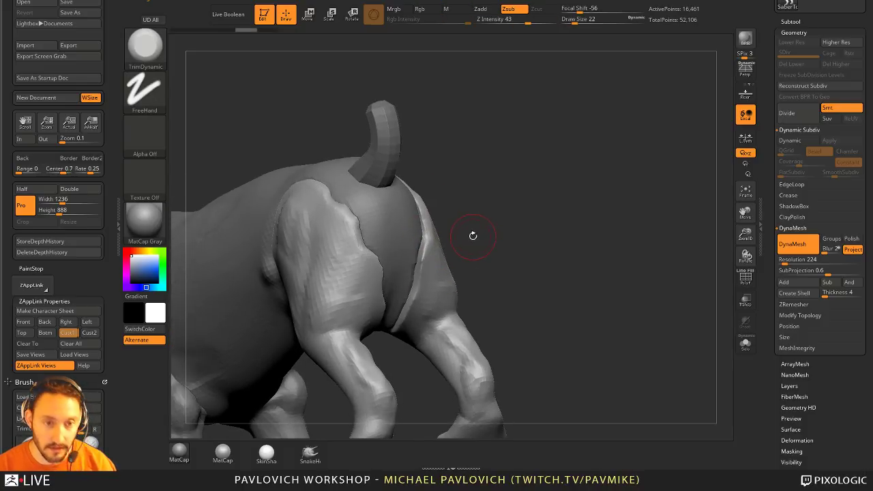
mouse_move(424, 220)
left_mouse_down()
mouse_move(423, 277)
mouse_move(409, 315)
left_mouse_up()
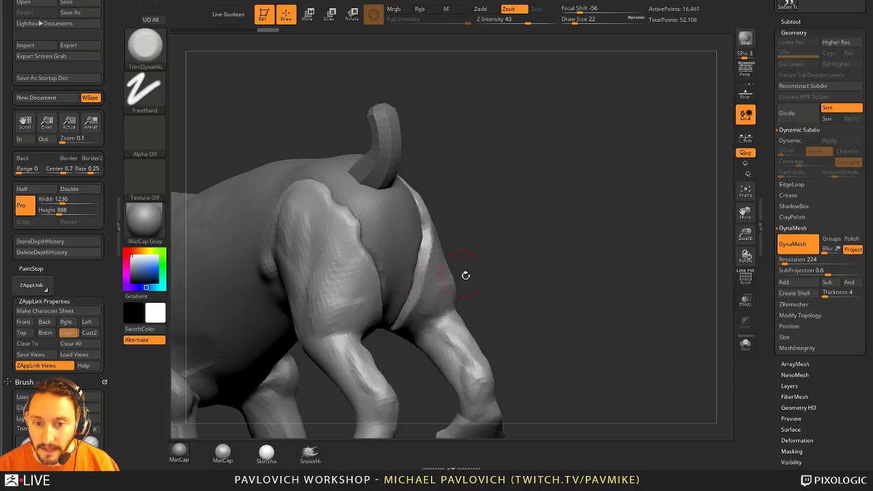
left_click_drag(465, 275, 450, 265)
left_click_drag(405, 311, 414, 296)
left_click_drag(468, 288, 452, 208)
left_click_drag(409, 295, 387, 321)
- Trim and smooth the thighs of the hind legs with the TrimDynamic brush
mouse_move(549, 270)
left_mouse_down("alt")
mouse_move(538, 220)
mouse_move(609, 234)
mouse_move(571, 225)
left_mouse_up("alt")
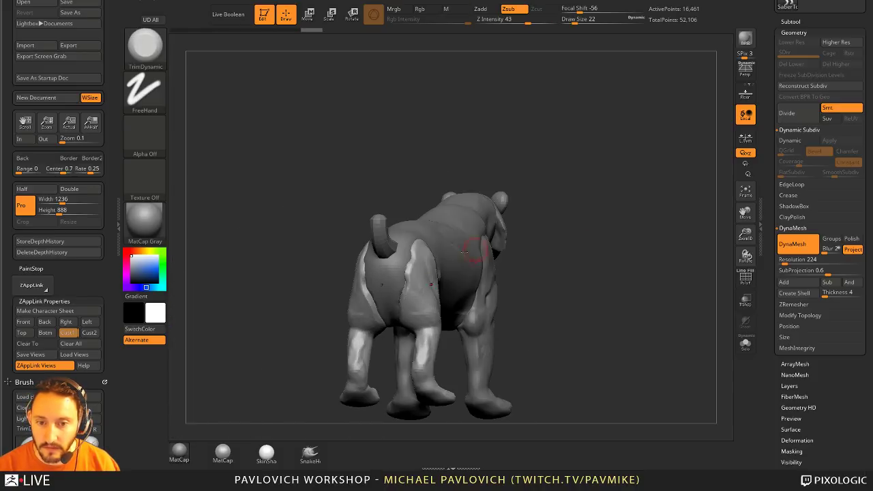
mouse_move(412, 258)
left_mouse_down()
mouse_move(410, 287)
mouse_move(411, 260)
left_mouse_up()
left_click_drag(555, 258, 488, 257)
left_click(483, 256, "alt")
mouse_move(567, 171)
left_mouse_down("alt")
mouse_move(484, 180)
mouse_move(446, 221)
left_mouse_up("alt")
left_click_drag(399, 287, 399, 289, "shift")
left_click_drag(455, 212, 374, 225)
left_click(359, 280, "alt")
left_click_drag(416, 270, 443, 291)
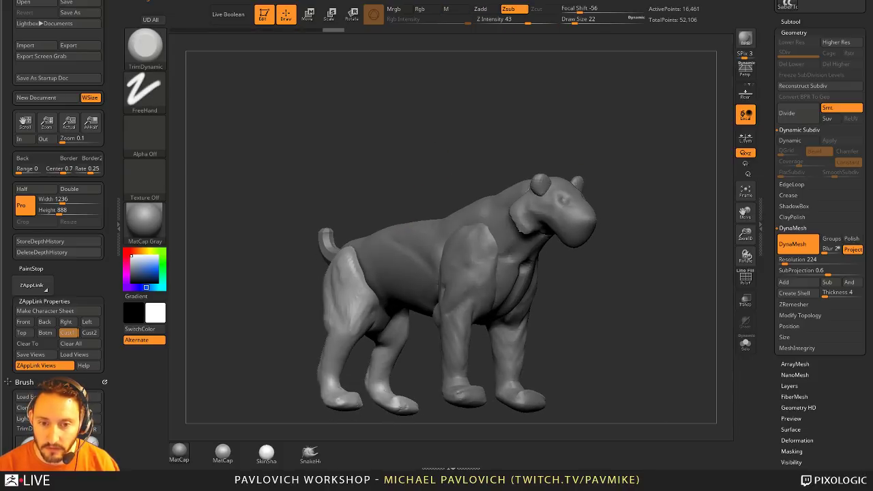
- Examine the whole model's proportions from both sides and the rear, turning on perspective
left_click_drag(676, 181, 666, 185)
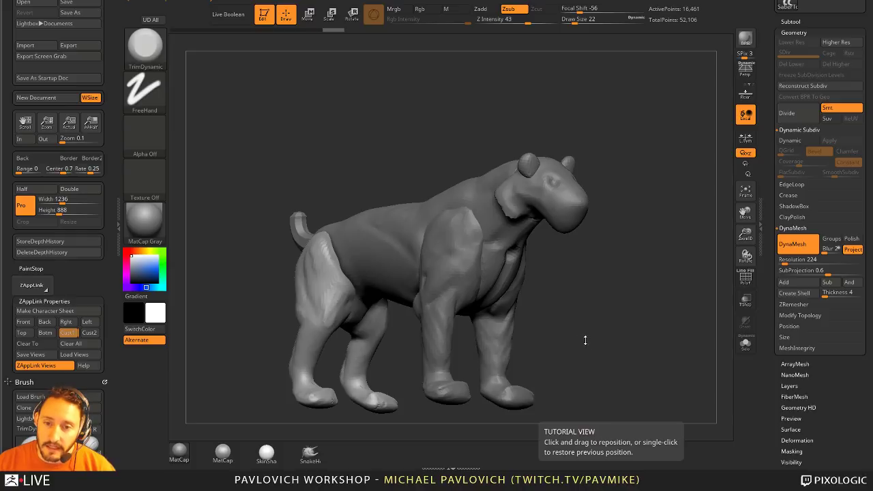
mouse_move(611, 335)
left_mouse_down()
mouse_move(596, 312)
mouse_move(611, 316)
mouse_move(621, 303)
left_mouse_up()
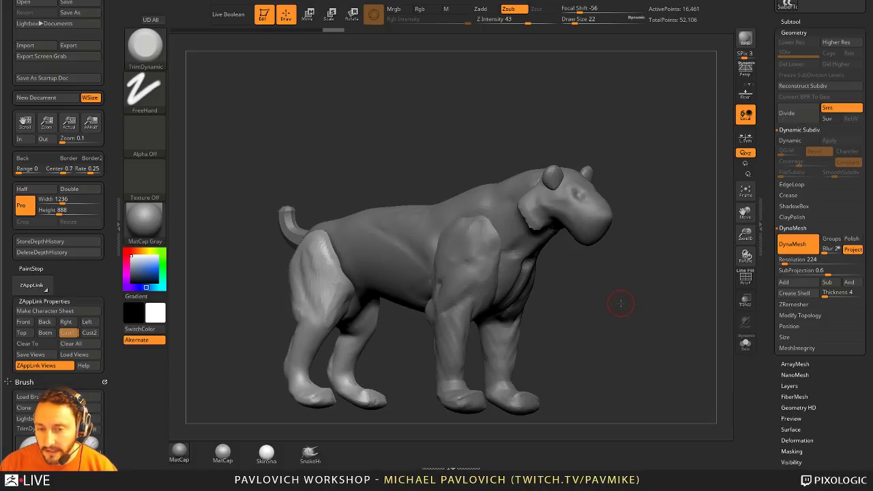
mouse_move(637, 146)
left_mouse_down()
mouse_move(608, 164)
mouse_move(635, 173)
mouse_move(604, 178)
left_mouse_up()
left_click_drag(522, 210, 605, 211, "alt")
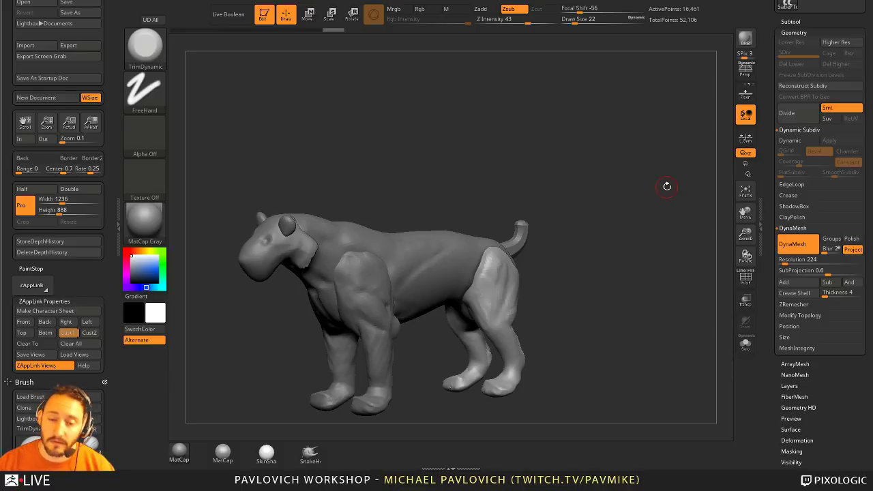
left_click_drag(586, 107, 596, 166)
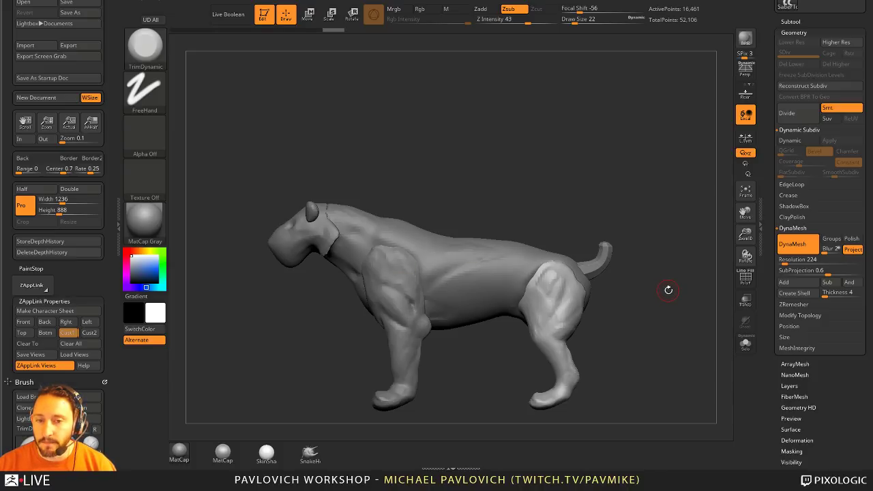
left_click_drag(669, 289, 707, 164)
left_click(744, 77)
left_click_drag(678, 229, 697, 261)
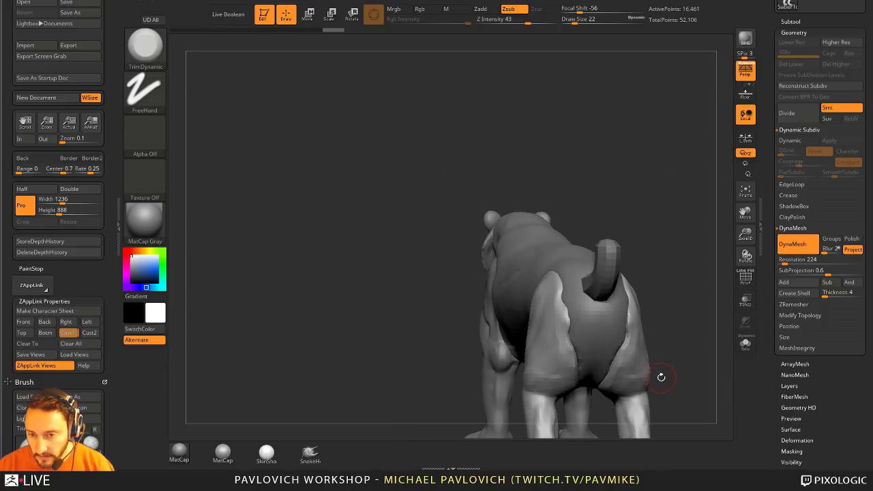
mouse_move(649, 212)
left_mouse_down("alt")
mouse_move(638, 189)
mouse_move(613, 210)
mouse_move(657, 212)
left_mouse_up("alt")
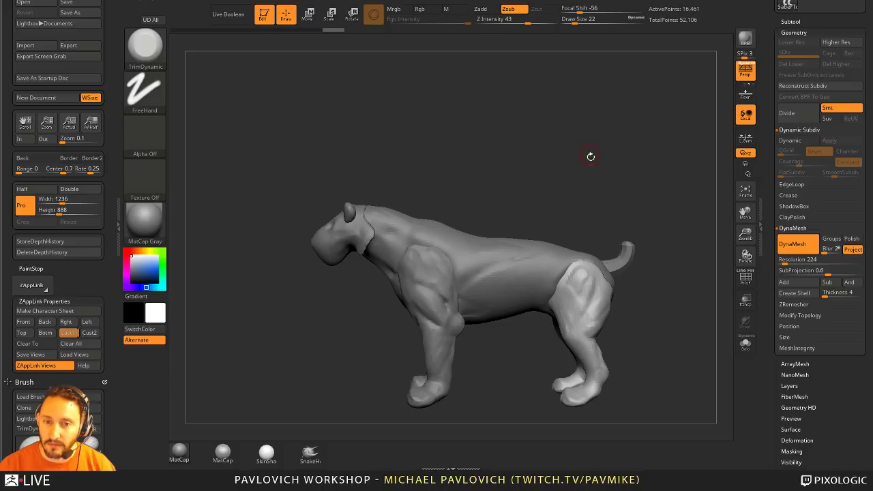
left_click_drag(590, 156, 686, 158)
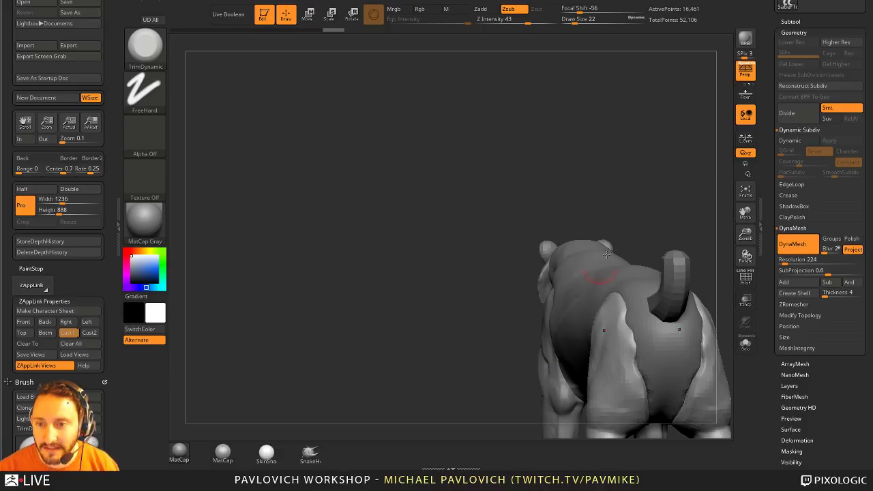
- Select the body subtool, switch to the Standard brush and set the draw size to 27
left_click_drag(606, 254, 584, 233)
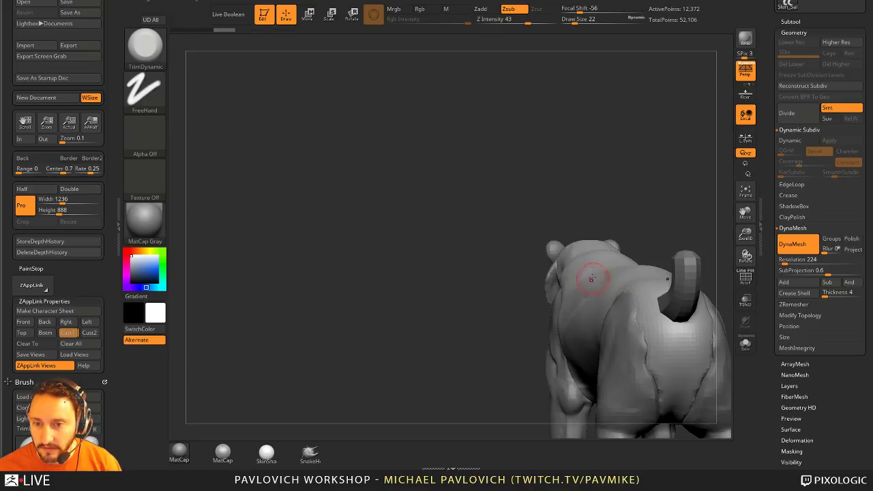
key("b")
key("s")
key("t")
key("bracketleft")
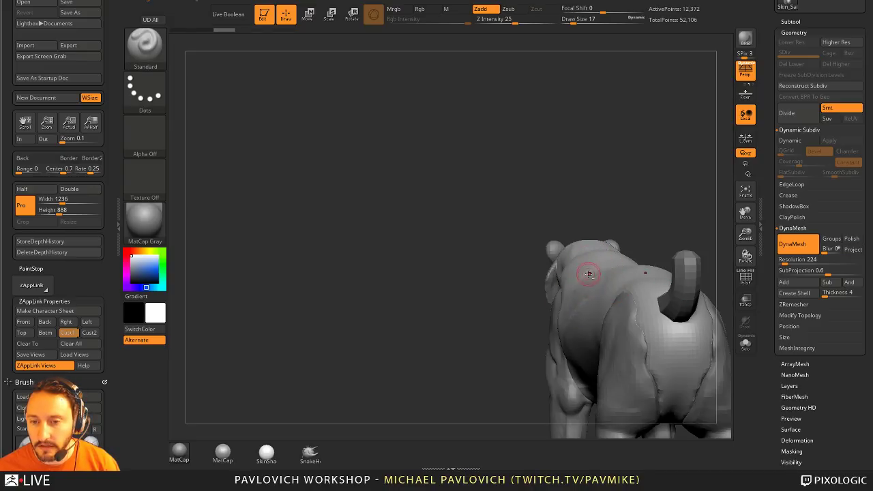
key("bracketright")
key("bracketright")
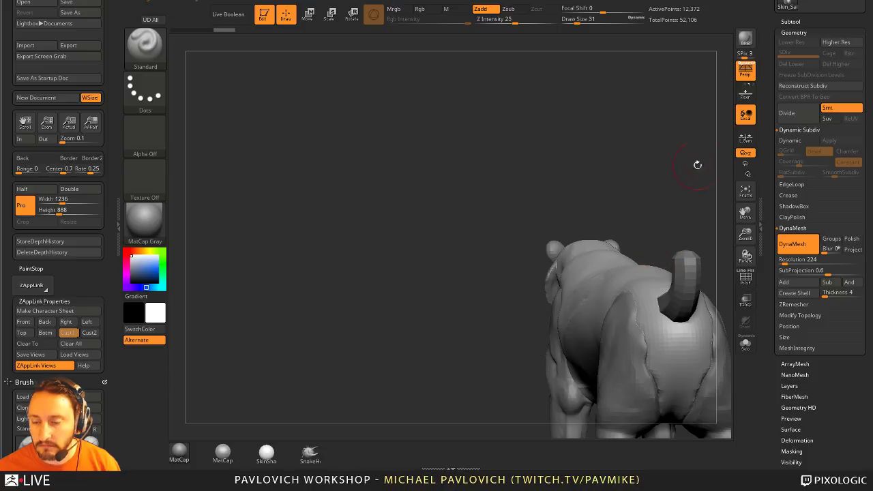
key("bracketright")
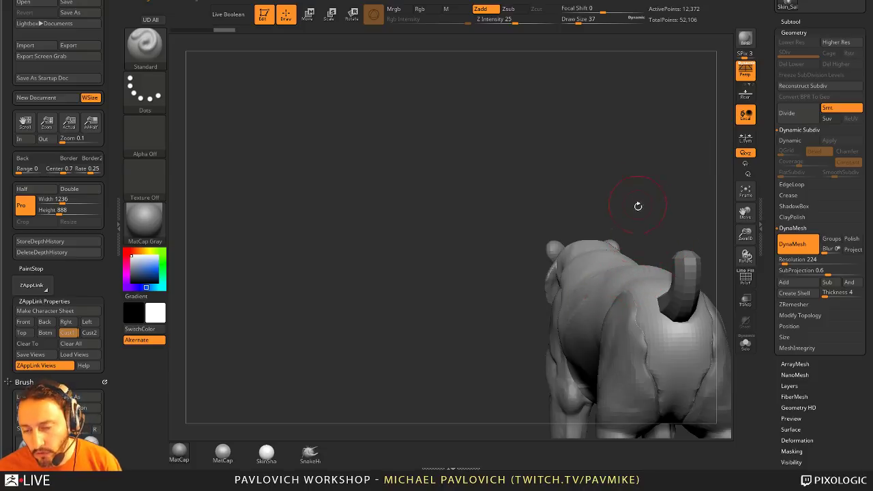
key("bracketleft")
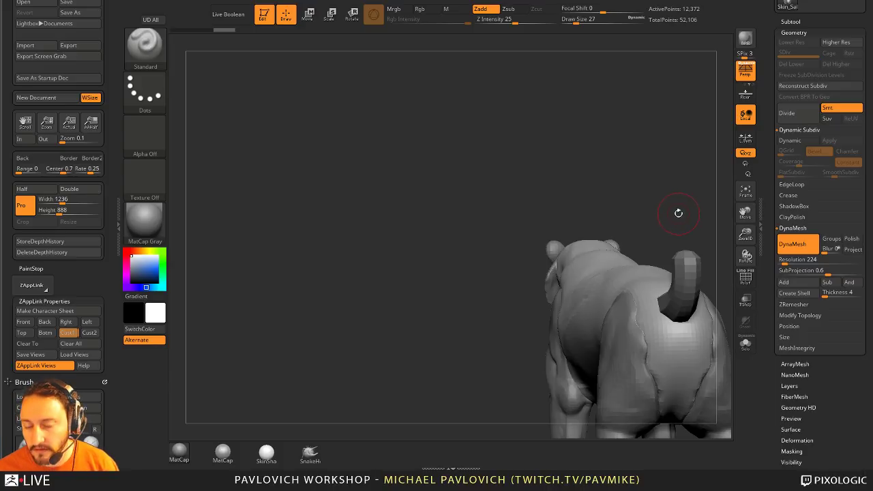
- Frame the model and examine it in perspective from the rear, side, above and front
left_click_drag(679, 216, 675, 219)
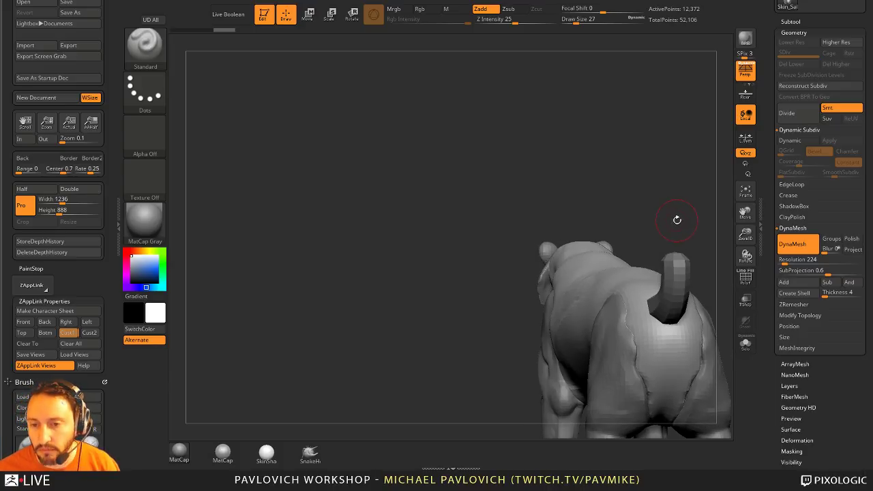
key("f")
mouse_move(582, 170)
left_mouse_down()
mouse_move(685, 226)
mouse_move(622, 247)
mouse_move(647, 245)
mouse_move(692, 363)
left_mouse_up()
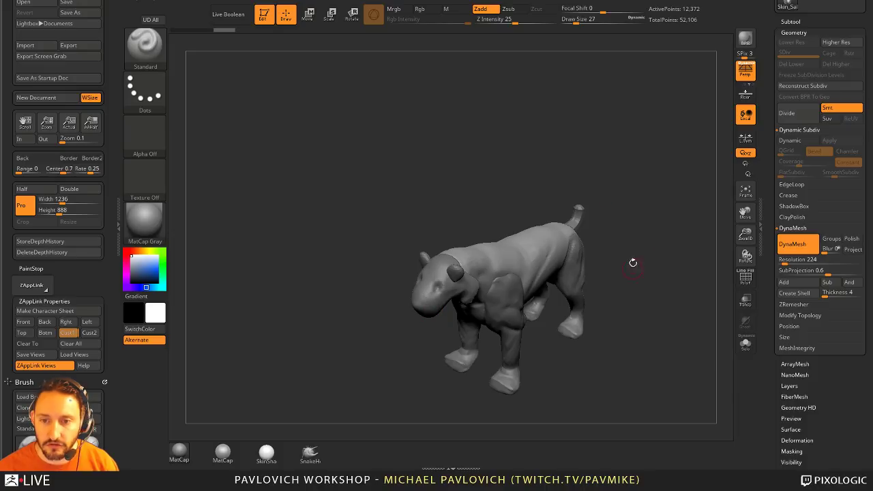
left_click_drag(651, 283, 659, 273)
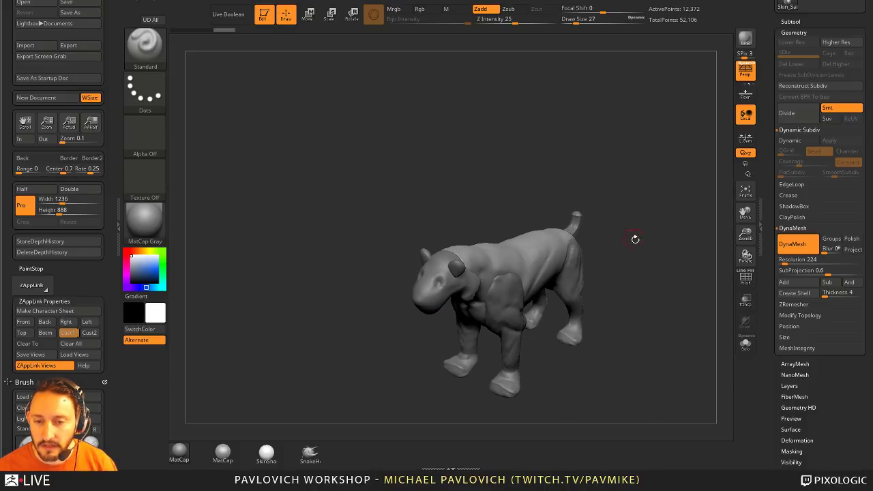
mouse_move(632, 217)
left_mouse_down()
mouse_move(645, 252)
mouse_move(670, 249)
mouse_move(661, 233)
mouse_move(670, 289)
left_mouse_up()
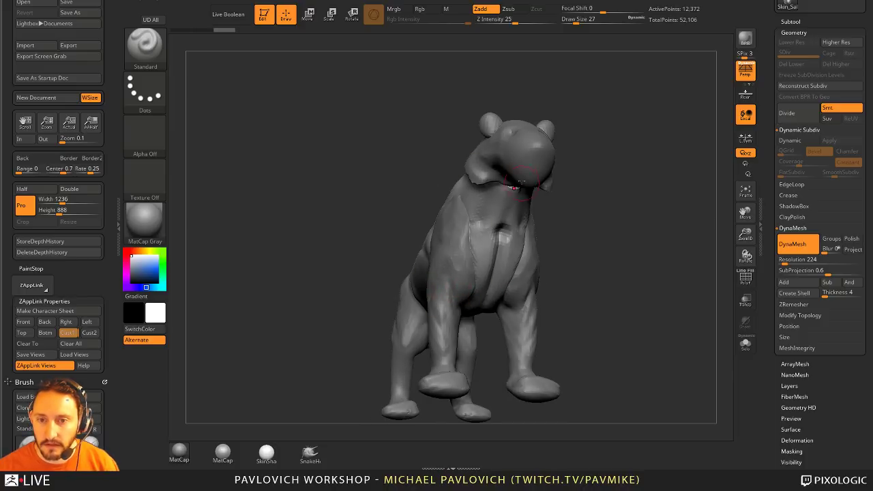
mouse_move(659, 227)
left_mouse_down()
mouse_move(674, 253)
mouse_move(662, 222)
mouse_move(642, 224)
mouse_move(625, 193)
mouse_move(638, 197)
mouse_move(631, 173)
left_mouse_up()
- Check the transform gizmo on the body, select the front-leg subtool and check the gizmo there
key("w")
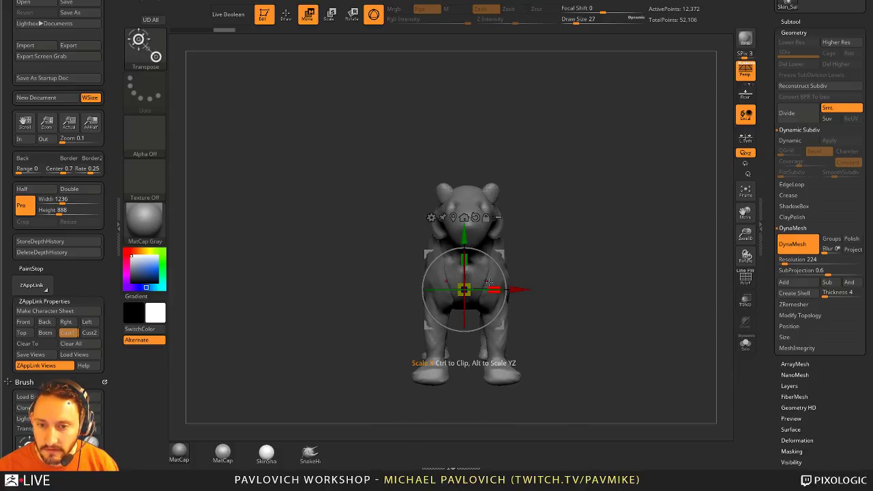
left_click_drag(489, 285, 489, 286)
key("q")
left_click(503, 275, "alt")
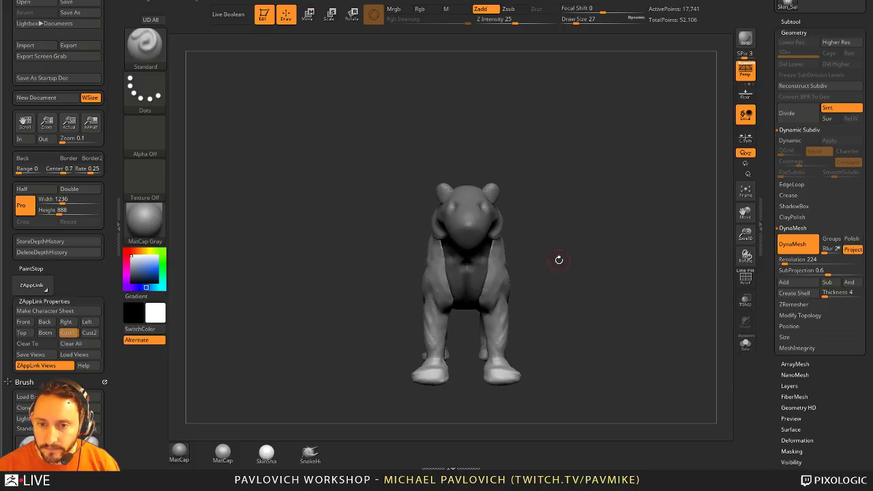
key("w")
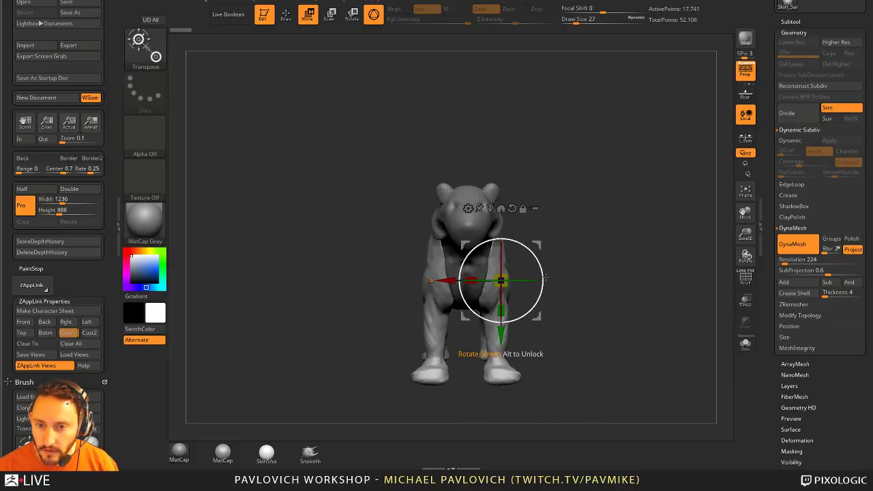
mouse_move(617, 204)
left_mouse_down()
mouse_move(662, 195)
mouse_move(633, 201)
mouse_move(628, 246)
left_mouse_up()
key("q")
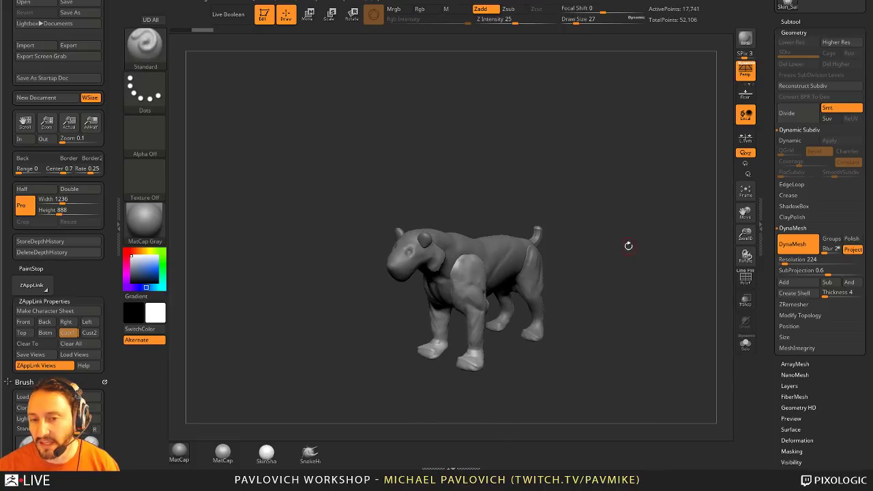
- Turn off perspective and set the draw size to 37
left_click_drag(596, 217, 598, 153)
left_click(745, 116)
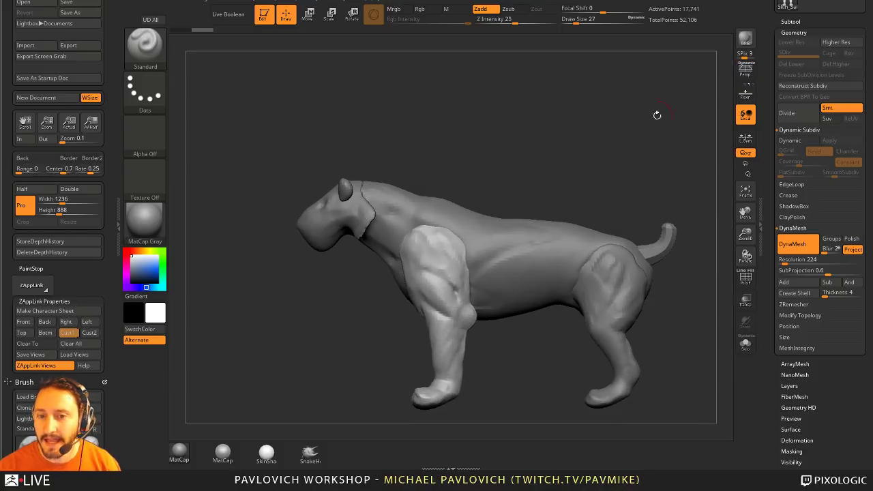
left_click_drag(657, 113, 624, 257)
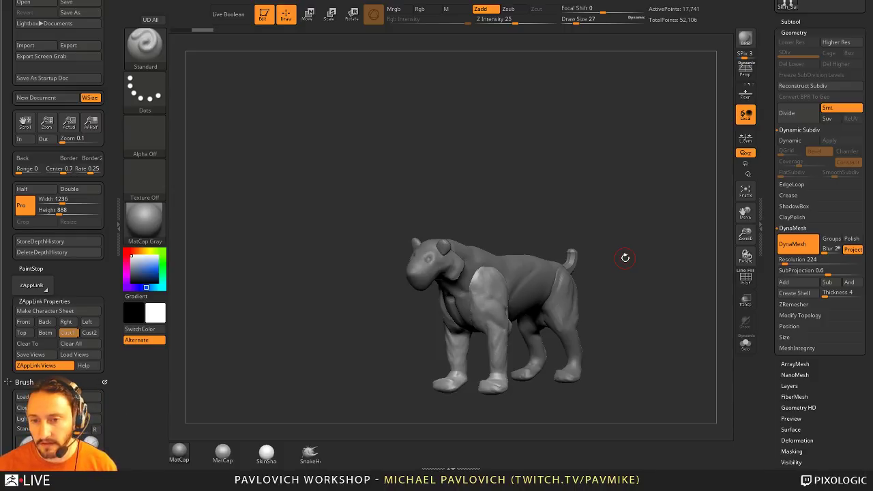
mouse_move(617, 238)
left_mouse_down("alt")
mouse_move(643, 224)
mouse_move(645, 211)
mouse_move(619, 231)
mouse_move(627, 219)
left_mouse_up("alt")
key("s")
left_click(630, 221)
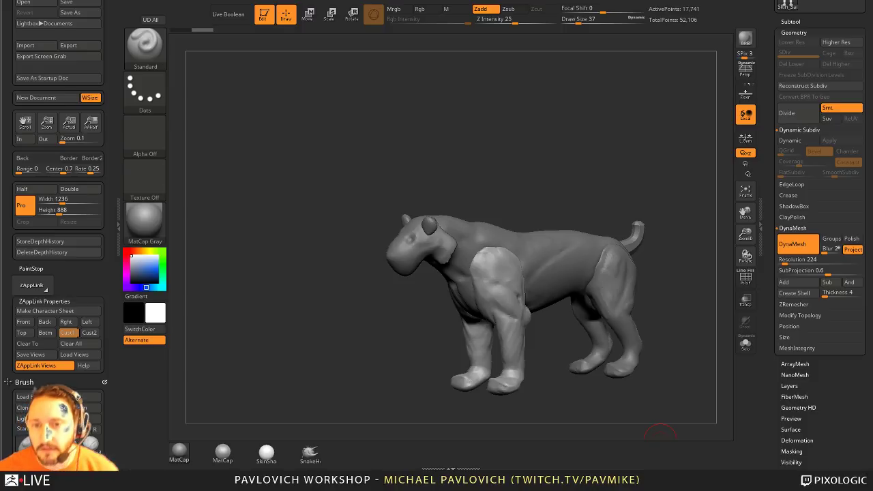
- Switch to the hPolish brush and try flattening the front leg's shoulder at draw size 97
mouse_move(453, 161)
left_mouse_down()
mouse_move(493, 132)
mouse_move(486, 134)
left_mouse_up()
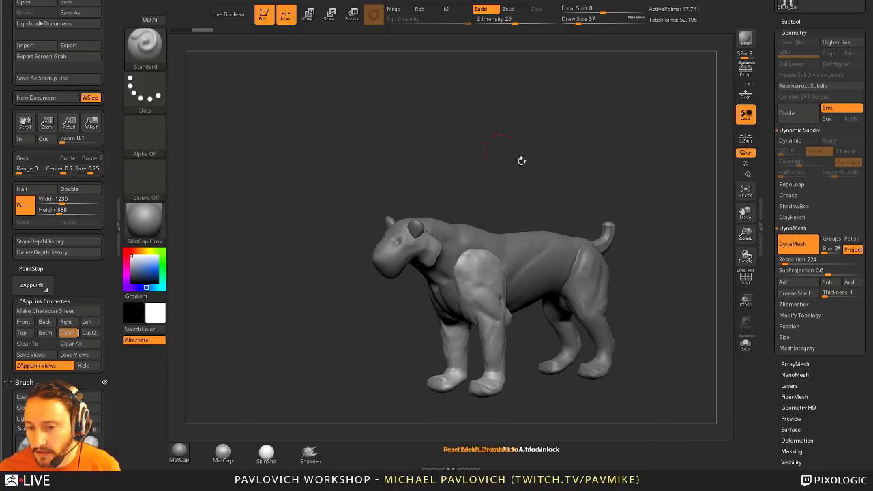
scroll(769, 164, "up", 3)
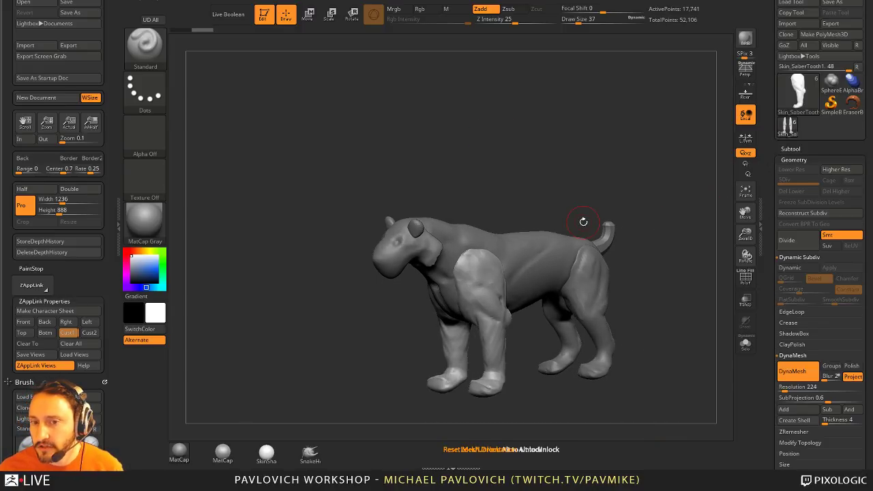
mouse_move(564, 105)
left_mouse_down()
mouse_move(536, 143)
mouse_move(532, 189)
mouse_move(537, 152)
mouse_move(577, 187)
left_mouse_up()
key("b")
key("h")
key("p")
key("s")
mouse_move(435, 279)
left_mouse_down()
mouse_move(446, 279)
mouse_move(450, 293)
mouse_move(456, 287)
mouse_move(443, 292)
mouse_move(447, 300)
left_mouse_up()
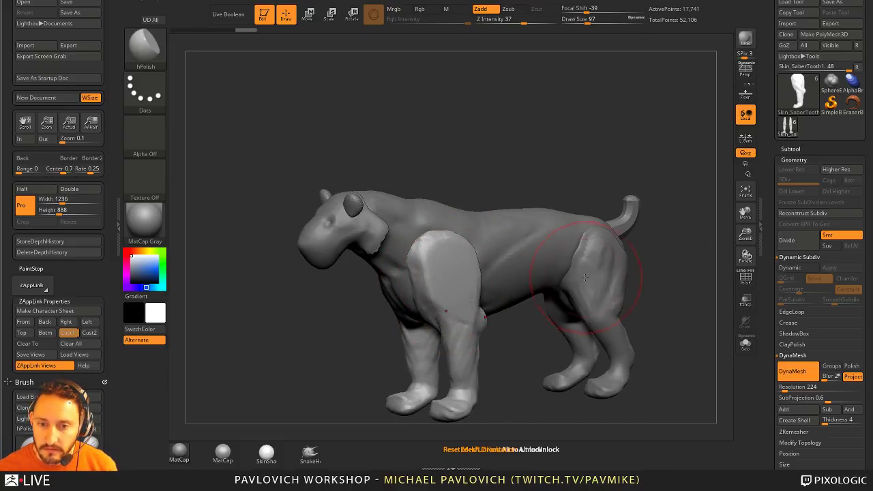
key("ctrl+z")
- Select the head subtool and flatten the muzzle and brow with the hPolish brush at draw size 44
mouse_move(470, 170)
left_mouse_down()
mouse_move(487, 159)
mouse_move(541, 188)
mouse_move(570, 232)
mouse_move(541, 194)
left_mouse_up()
key("bracketright")
key("bracketright")
key("bracketright")
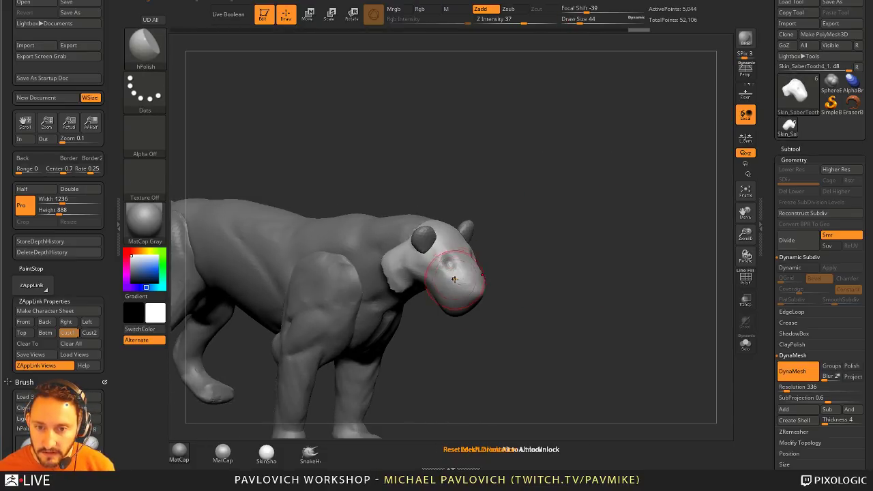
mouse_move(462, 263)
left_mouse_down()
mouse_move(440, 285)
mouse_move(417, 270)
left_mouse_up()
mouse_move(563, 204)
left_mouse_down()
mouse_move(491, 203)
mouse_move(492, 239)
left_mouse_up()
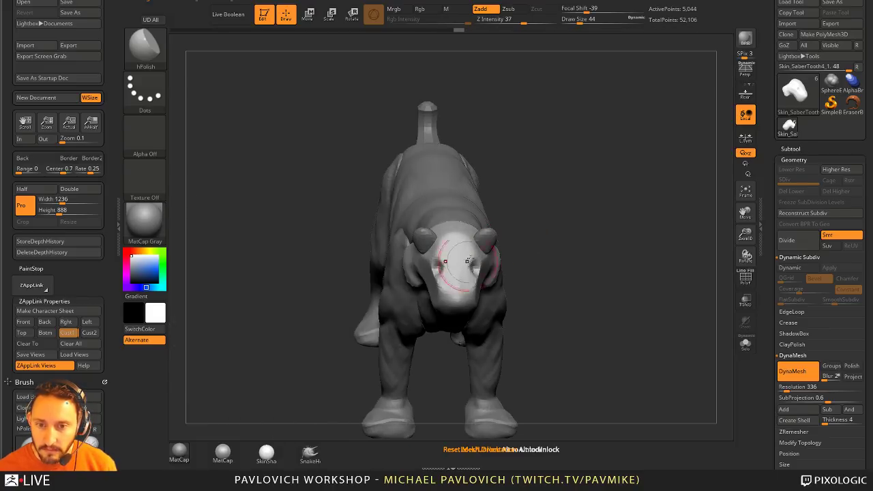
mouse_move(444, 263)
left_mouse_down()
mouse_move(503, 253)
mouse_move(468, 314)
mouse_move(461, 292)
left_mouse_up()
- Isolate the head with Solo, flatten its cheeks and muzzle with hPolish, and undo the last broad flattening at draw size 90
left_click_drag(633, 290, 680, 287)
left_click(745, 343)
left_click_drag(632, 299, 594, 300)
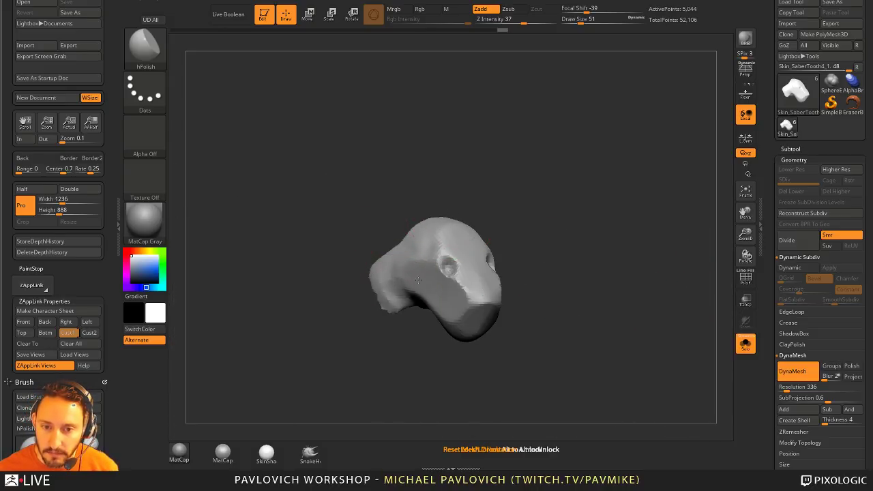
mouse_move(416, 268)
left_mouse_down()
mouse_move(458, 304)
mouse_move(454, 289)
mouse_move(477, 252)
mouse_move(451, 305)
mouse_move(456, 283)
left_mouse_up()
left_click_drag(643, 298, 623, 302, "shift")
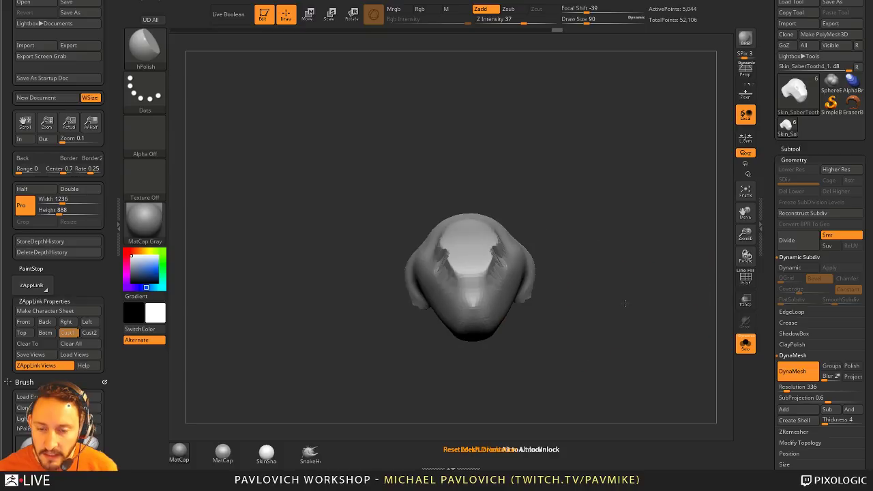
key("ctrl+z")
key("ctrl+shift+z")
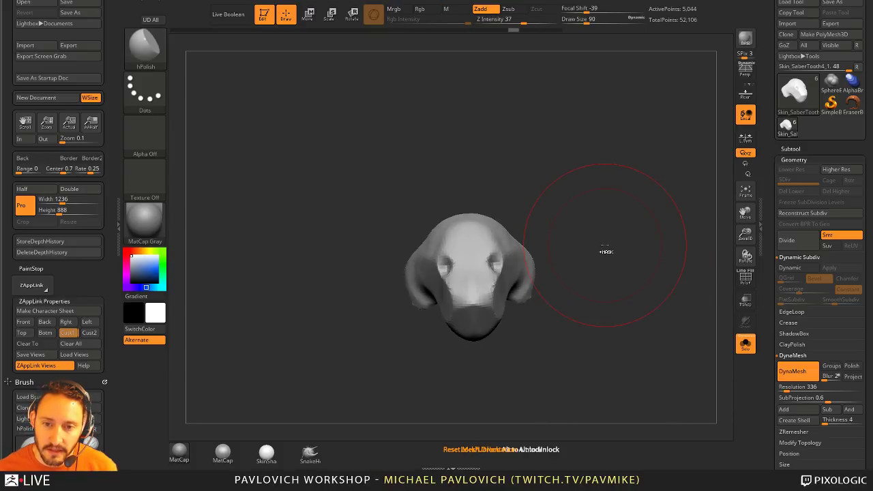
- Set the draw size to 13 and undo the last hPolish strokes on the head
type("s13")
key("Return")
key("ctrl+z")
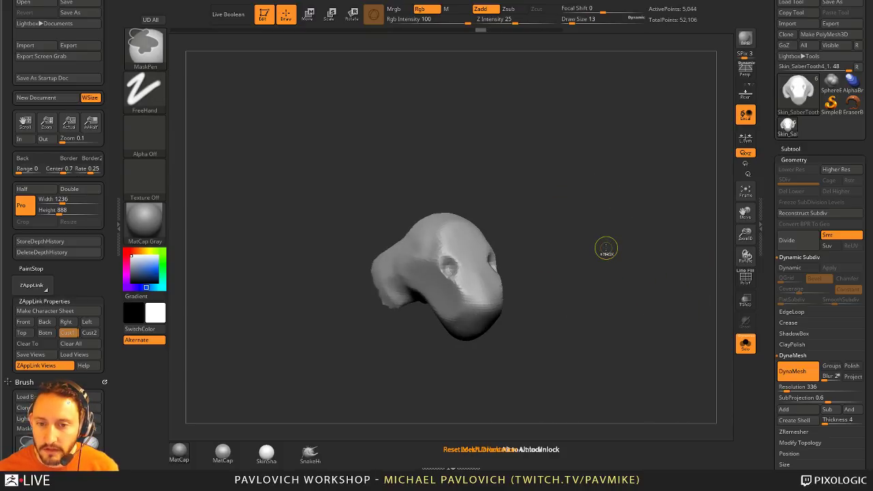
key("ctrl+z")
key("ctrl+z")
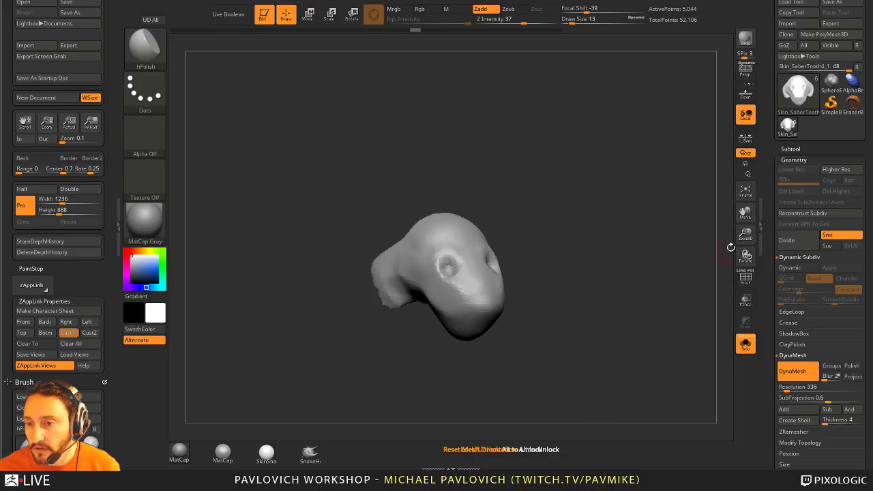
- Clear the canvas and place a small Sphere3D primitive on it in Edit mode
left_click(263, 18)
key("ctrl+n")
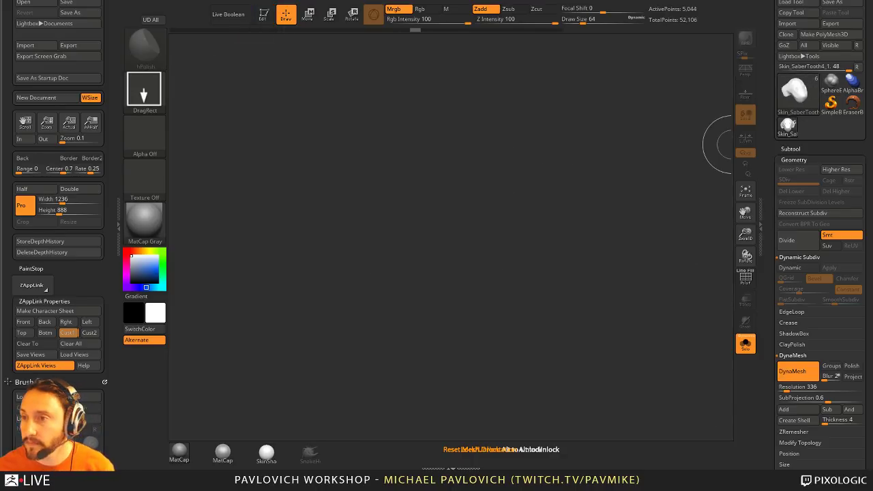
left_click(809, 94)
left_click(489, 137)
left_click_drag(399, 244, 405, 275)
left_click(263, 13)
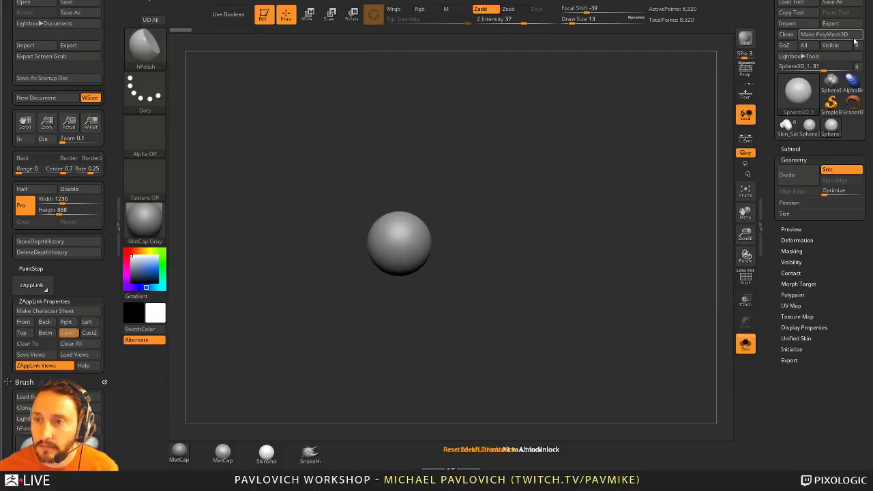
- Convert the sphere to a PolyMesh3D and subdivide it twice
left_click(823, 34)
key("ctrl+d")
key("ctrl+d")
- Switch to the Chisel brush and choose its BrushTip 7 tip for sculpting the enlarged sphere
left_click_drag(529, 165, 593, 241, "alt")
key("b")
key("c")
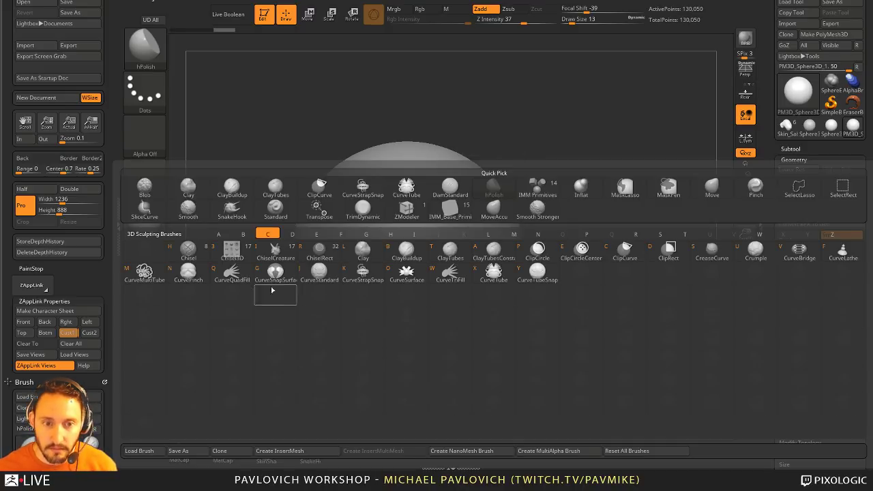
left_click(189, 252)
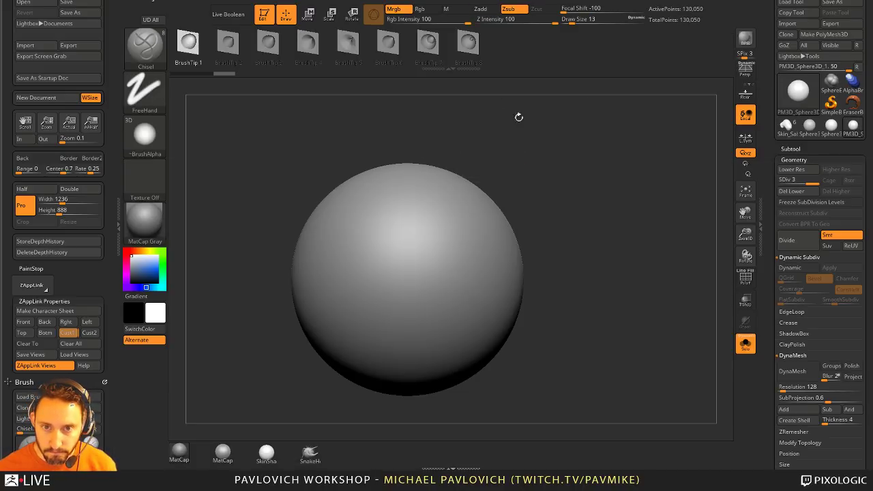
left_click(429, 45)
- Try a diagonal Chisel groove on the sphere's front at draw size 87, and undo it
left_click_drag(362, 211, 424, 285)
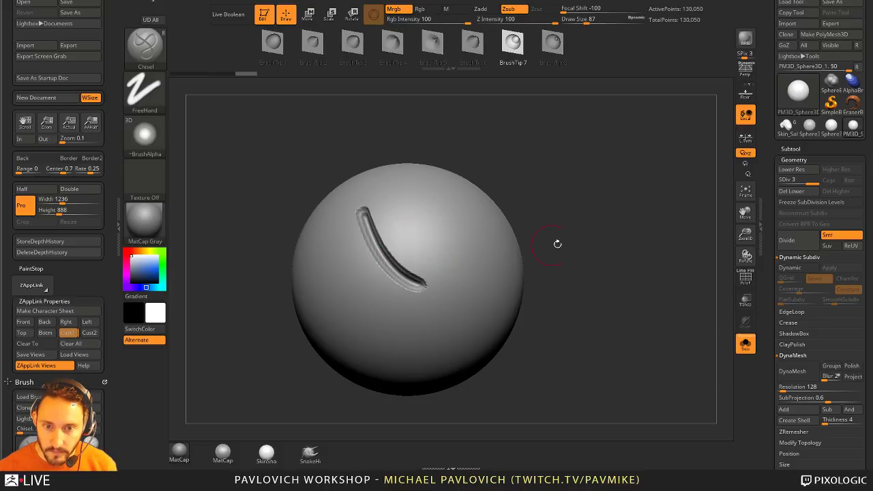
left_click_drag(579, 241, 573, 219)
key("ctrl+z")
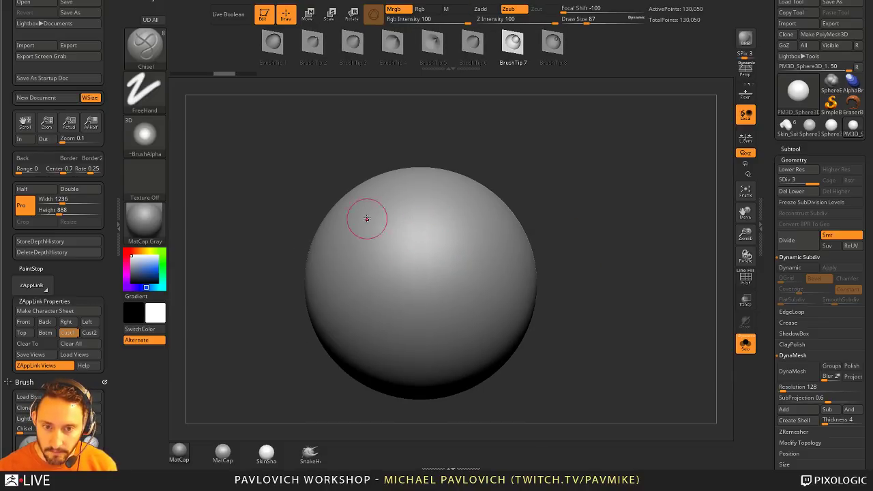
- Try extending a Chisel groove from its end into a sharp corner on the sphere, and undo the strokes
left_click_drag(364, 218, 491, 267)
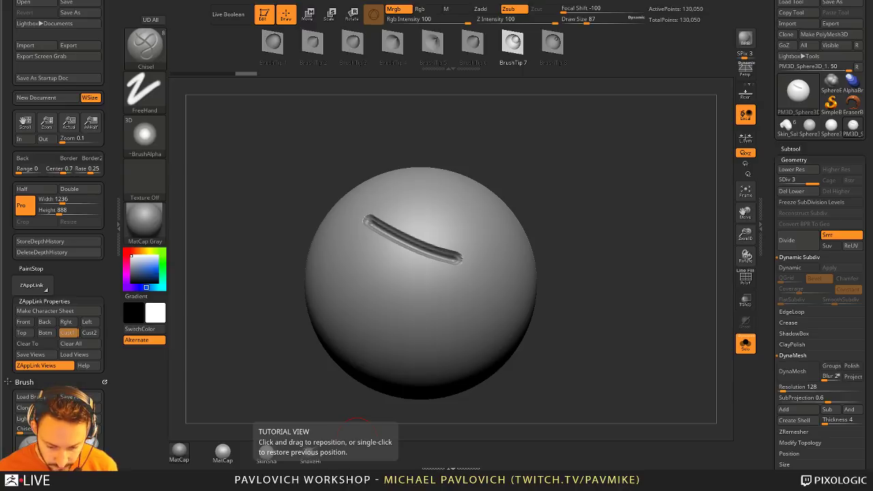
left_click_drag(545, 235, 611, 195)
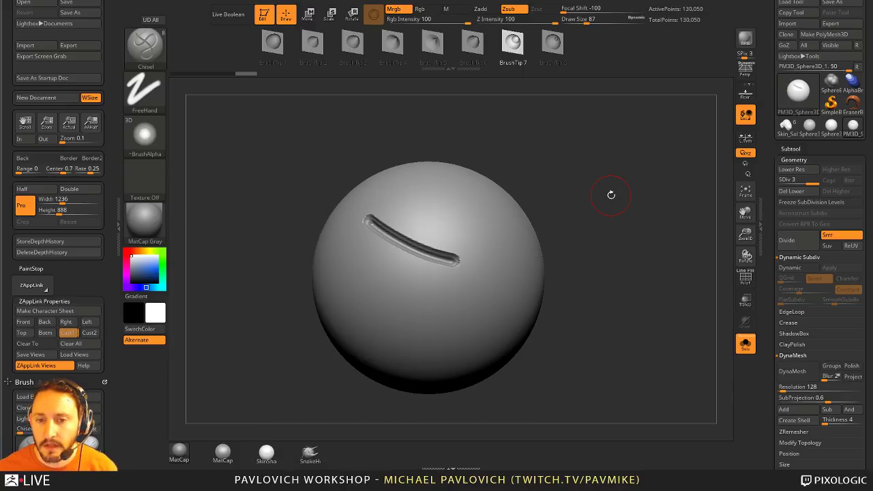
mouse_move(620, 140)
left_mouse_down("alt")
mouse_move(543, 133)
mouse_move(522, 141)
left_mouse_up("alt")
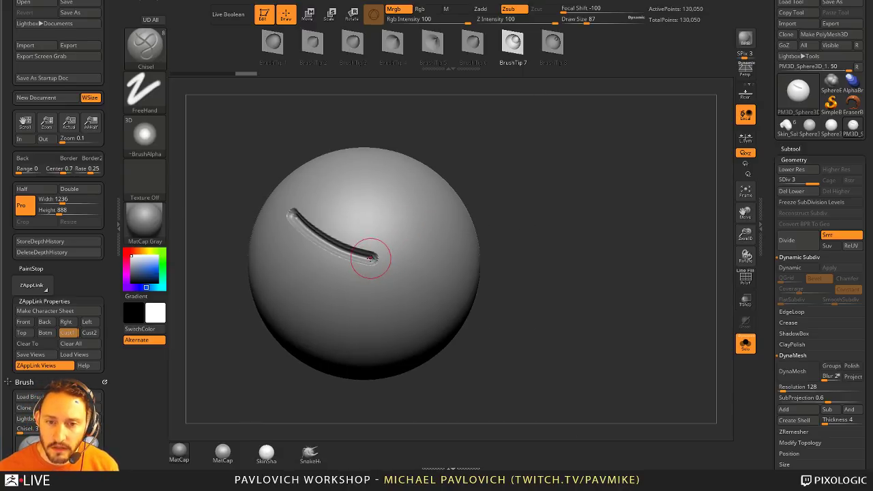
mouse_move(371, 259)
left_mouse_down()
mouse_move(373, 306)
mouse_move(342, 313)
left_mouse_up()
key("ctrl+z")
key("ctrl+z")
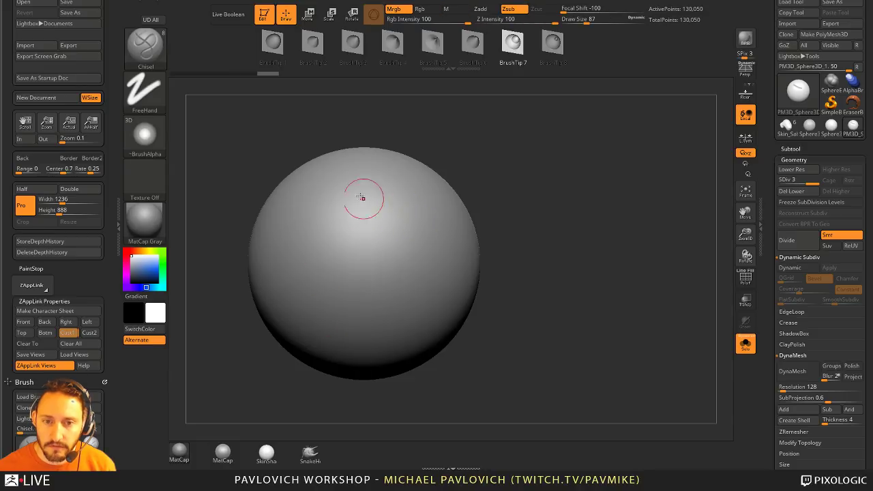
mouse_move(345, 182)
left_mouse_down()
mouse_move(431, 261)
mouse_move(408, 240)
mouse_move(337, 300)
left_mouse_up()
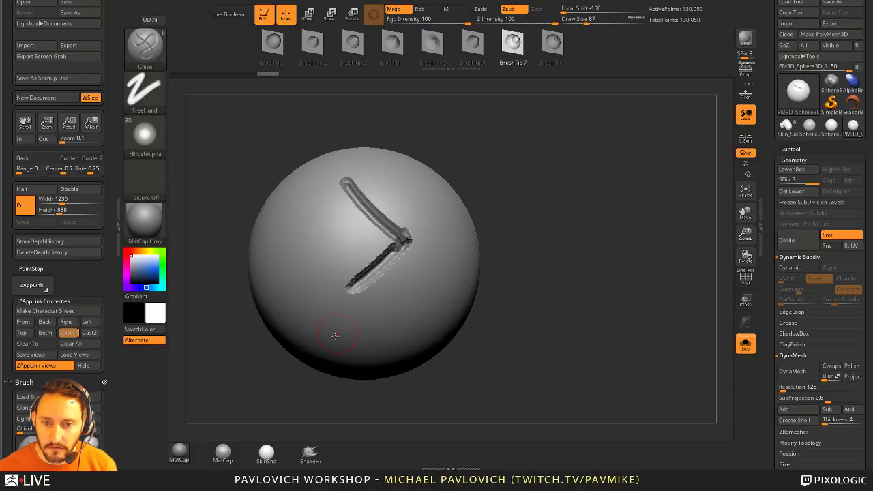
key("ctrl+z")
key("ctrl+z")
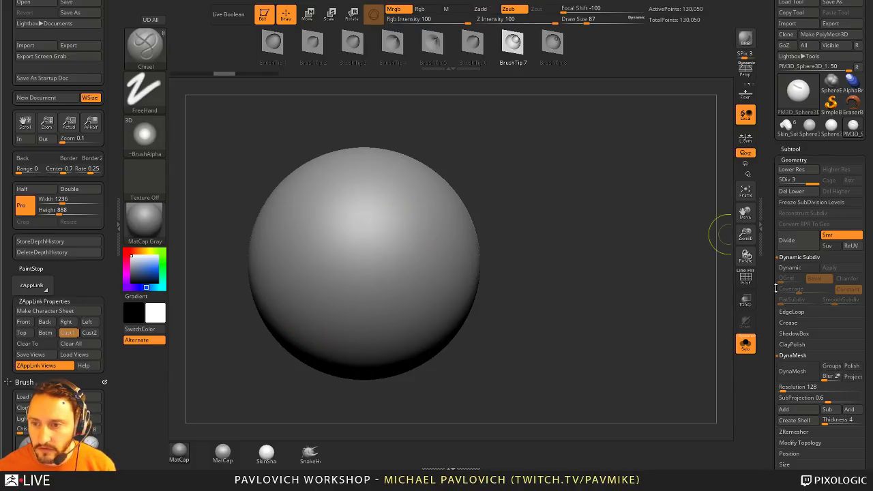
- Store a morph target for the subdivided sphere
scroll(775, 177, "down", 5)
scroll(775, 177, "down", 2)
key("shift")
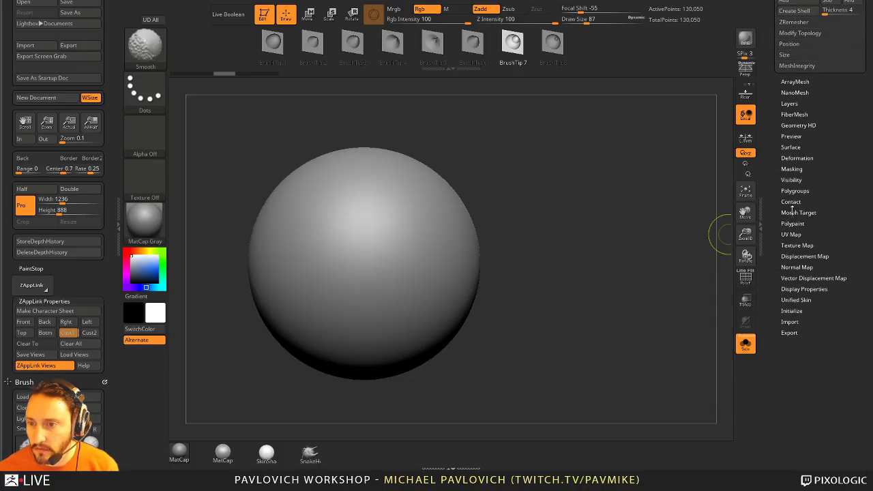
left_click(792, 211)
left_click(790, 221)
- Try carving two-stroke corner grooves over the stored morph target, and undo them
mouse_move(340, 190)
left_mouse_down()
mouse_move(433, 280)
mouse_move(422, 273)
left_mouse_up()
left_click_drag(380, 253, 320, 297)
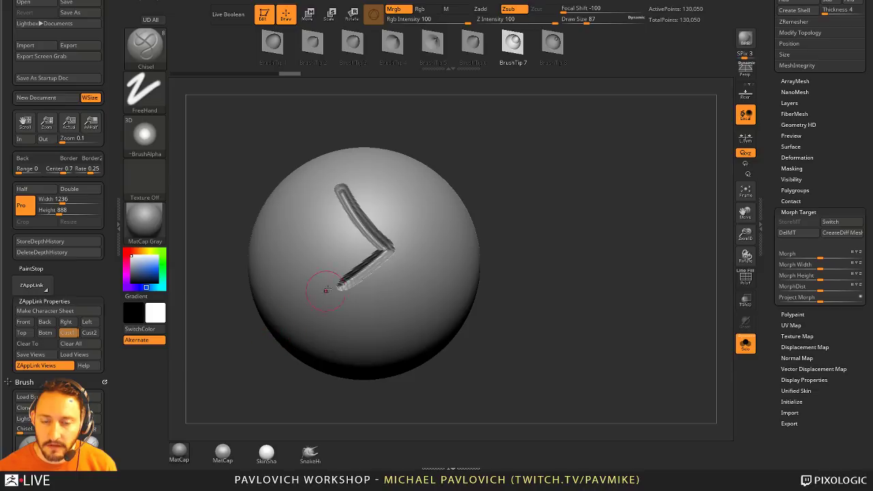
key("ctrl+z")
left_click_drag(407, 195, 372, 220)
key("ctrl+z")
left_click_drag(407, 195, 306, 263)
key("ctrl+z")
- Subdivide the sphere once more, and test a diagonal Chisel groove before undoing it
key("ctrl+z")
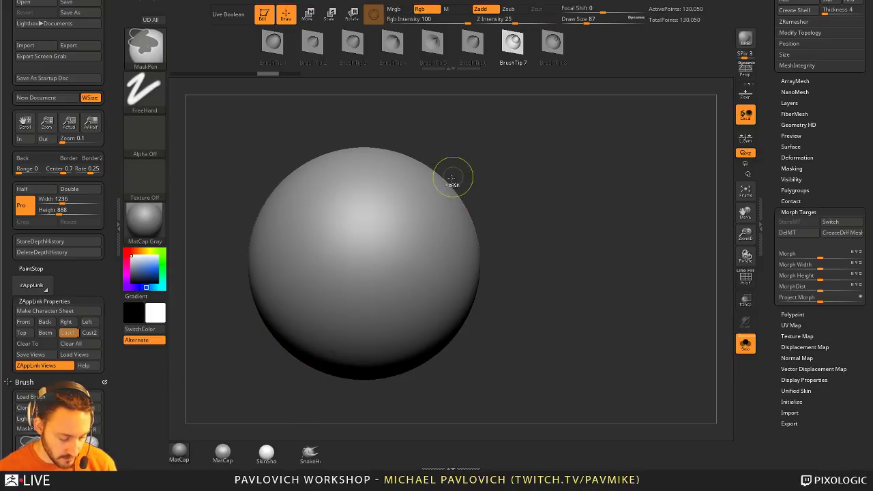
mouse_move(336, 210)
left_mouse_down()
mouse_move(393, 272)
mouse_move(334, 311)
left_mouse_up()
key("ctrl+z")
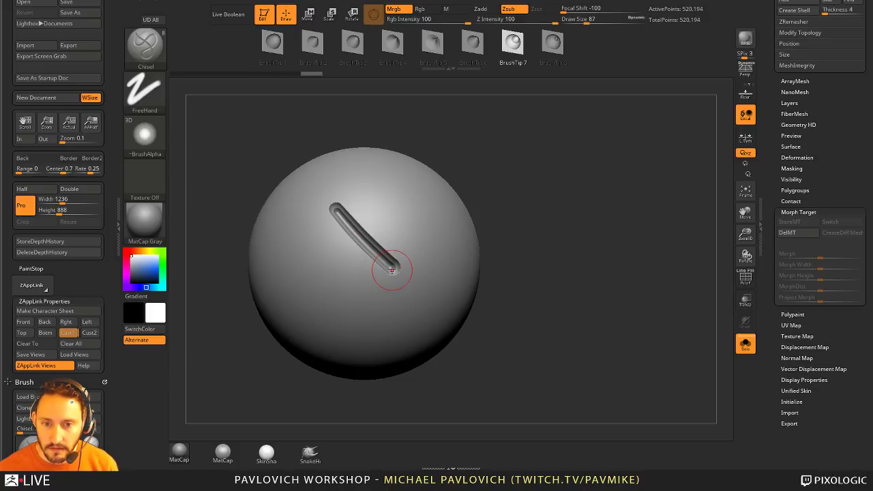
key("ctrl+z")
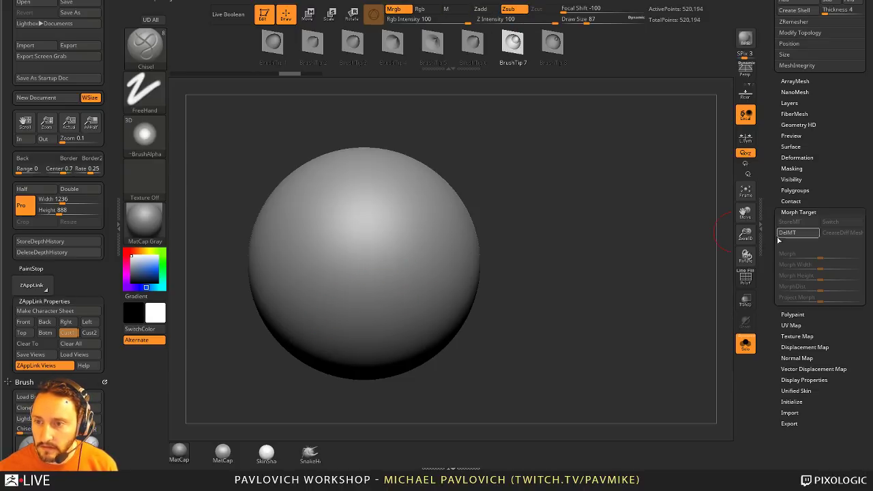
- Delete the stored morph target, and try carving corner grooves without it before undoing the strokes
left_click(785, 233)
mouse_move(338, 190)
left_mouse_down()
mouse_move(437, 284)
mouse_move(400, 259)
left_mouse_up()
left_click_drag(334, 310, 313, 326)
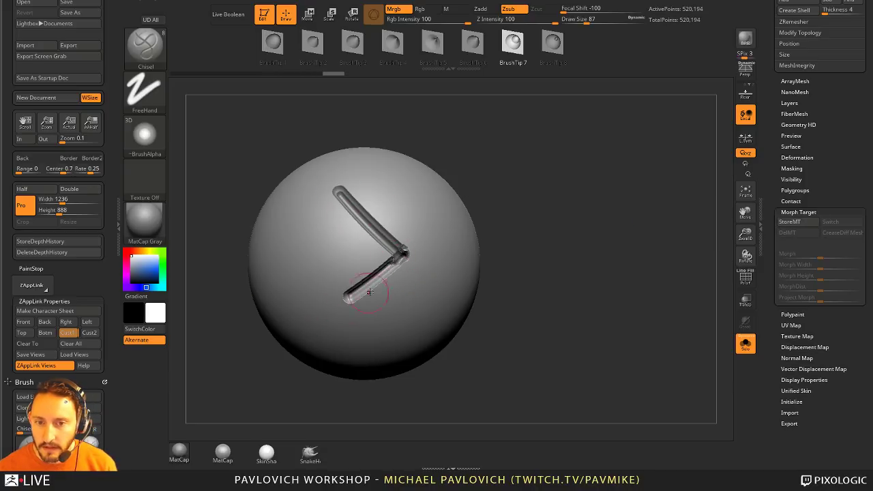
key("ctrl+z")
left_click_drag(403, 253, 335, 316)
key("ctrl+z")
key("ctrl+z")
mouse_move(383, 274)
left_mouse_down()
mouse_move(311, 340)
mouse_move(380, 277)
mouse_move(316, 336)
mouse_move(354, 312)
left_mouse_up()
key("ctrl+z")
key("ctrl+z")
key("ctrl+z")
key("ctrl+z")
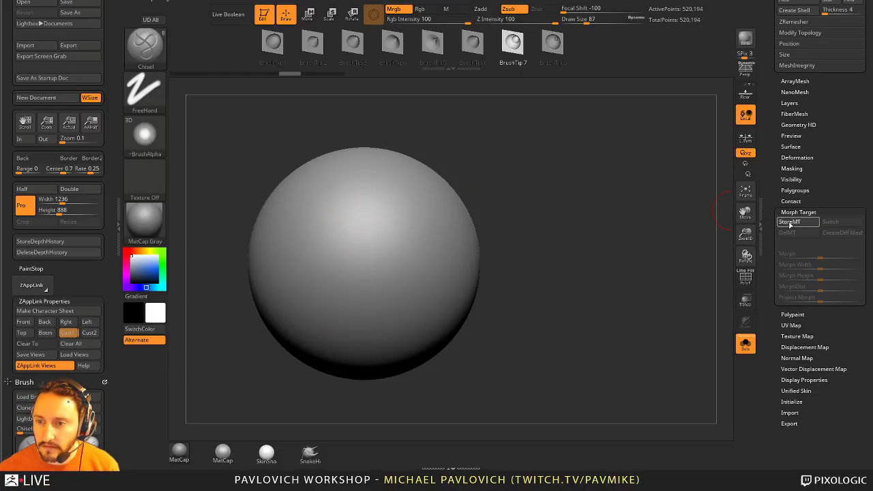
- Store a new morph target and try chained and crossing Chisel grooves on the sphere, undoing everything
left_click(790, 221)
mouse_move(334, 204)
left_mouse_down()
mouse_move(407, 268)
mouse_move(302, 350)
mouse_move(284, 289)
left_mouse_up()
mouse_move(314, 263)
left_mouse_down()
mouse_move(409, 220)
mouse_move(372, 264)
left_mouse_up()
key("ctrl")
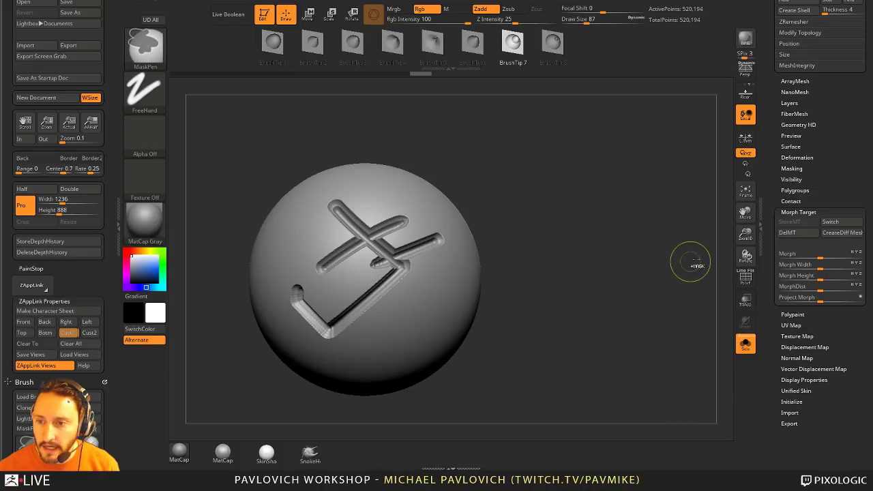
key("ctrl+z")
key("ctrl+z")
key("ctrl+z")
key("ctrl+z")
key("ctrl+z")
key("ctrl+z")
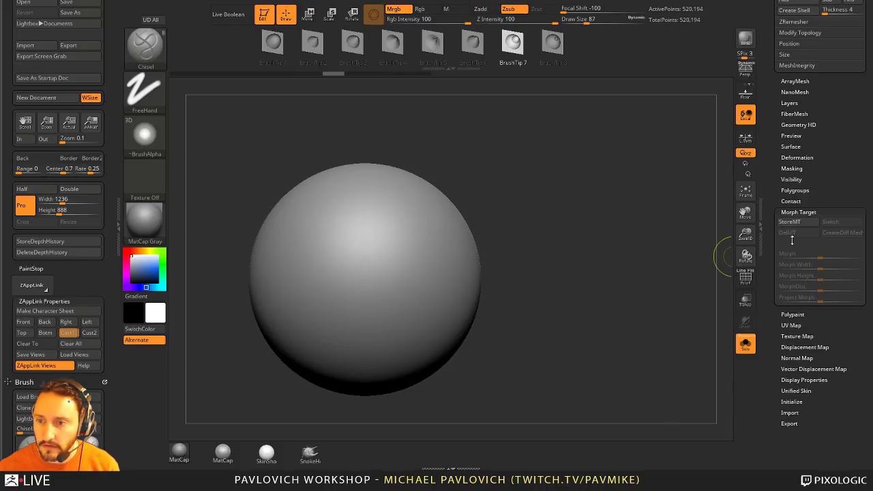
- Try carving a chained groove with several bends without a morph target, and undo its segments
mouse_move(310, 205)
left_mouse_down()
mouse_move(399, 296)
mouse_move(366, 307)
mouse_move(305, 259)
mouse_move(444, 214)
left_mouse_up()
key("ctrl+z")
left_click_drag(381, 205, 456, 292)
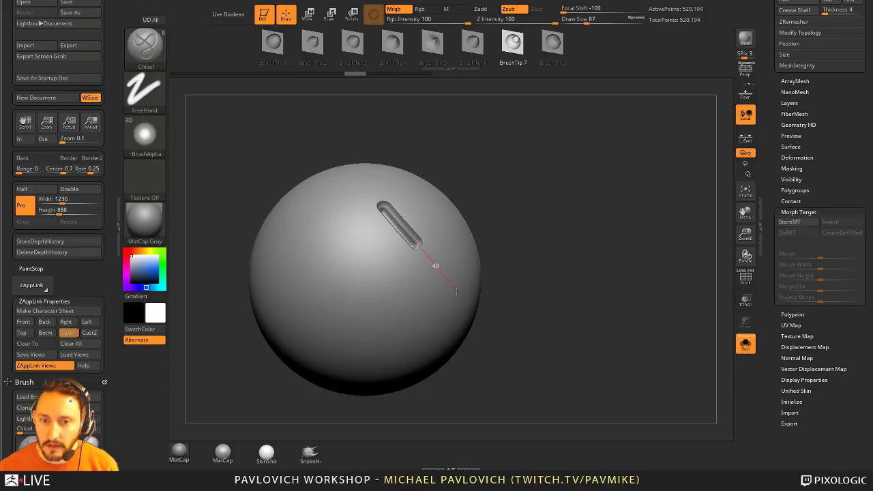
mouse_move(362, 295)
left_mouse_down()
mouse_move(324, 316)
mouse_move(300, 289)
left_mouse_up()
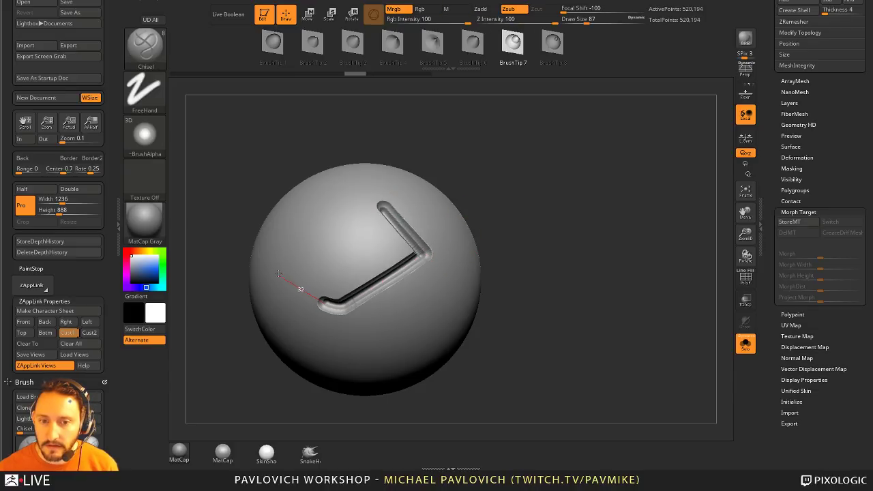
mouse_move(414, 314)
left_mouse_down()
mouse_move(308, 179)
mouse_move(361, 194)
left_mouse_up()
key("ctrl+z")
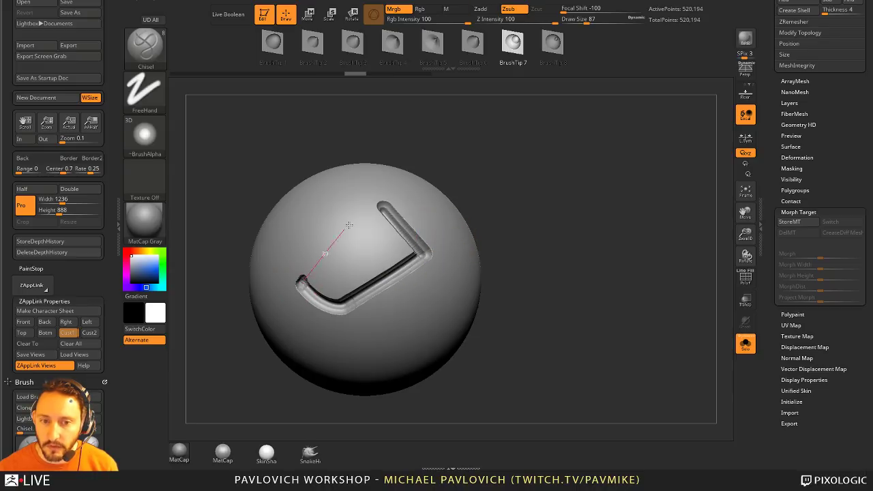
key("ctrl+z")
key("ctrl+z")
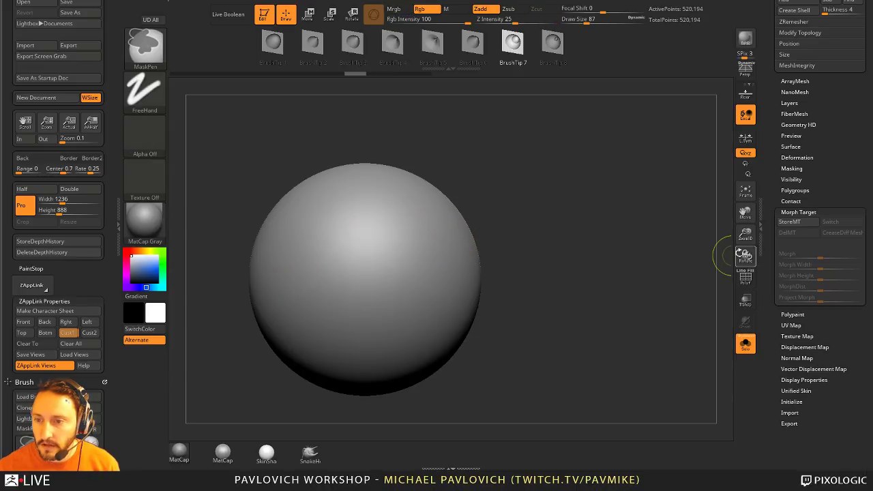
- Store a morph target again and carve a chained three-segment groove on the sphere using LazySnap
left_click(790, 222)
left_click_drag(352, 202, 413, 273)
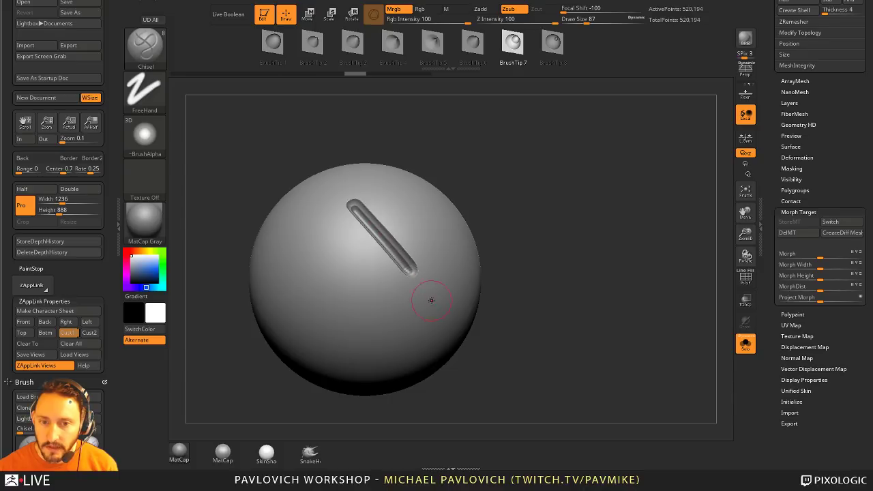
key("ctrl+alt+s")
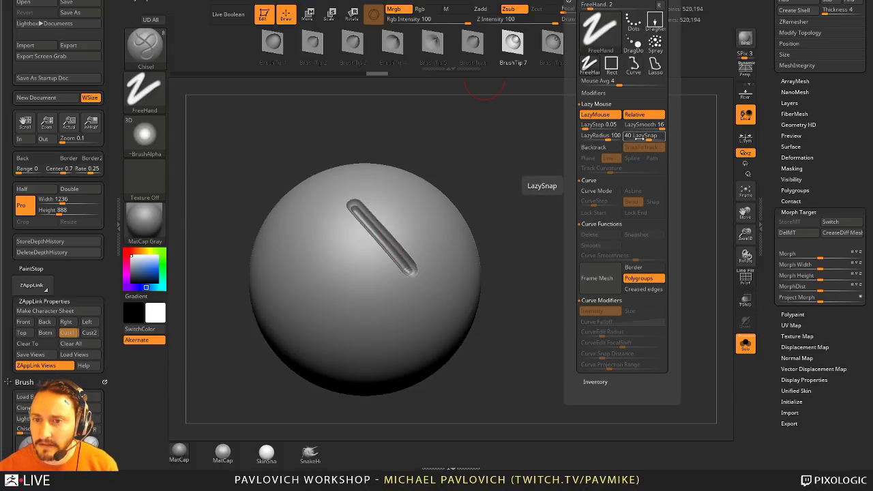
mouse_move(402, 273)
left_mouse_down()
mouse_move(354, 308)
mouse_move(271, 341)
left_mouse_up()
left_click_drag(285, 263, 283, 246)
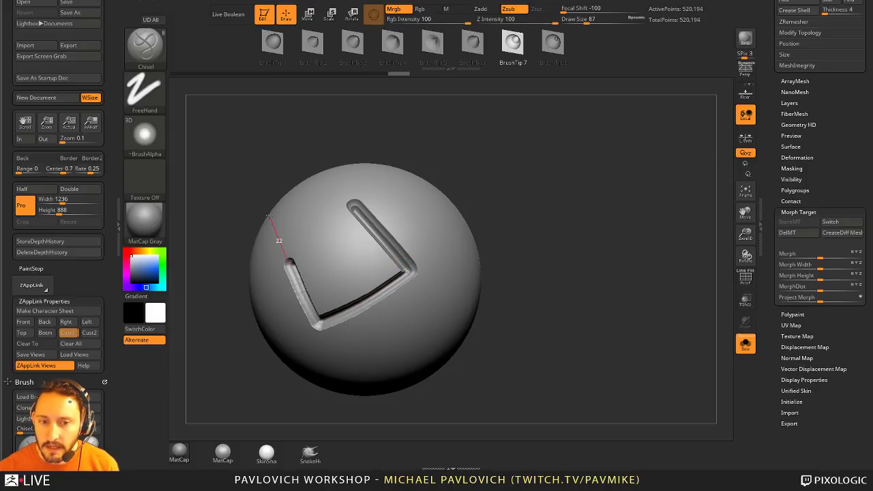
- Try continuing a chained groove around the sphere's side, rotating the model between the Chisel segments
mouse_move(503, 191)
left_mouse_down()
mouse_move(511, 286)
mouse_move(518, 246)
mouse_move(464, 237)
left_mouse_up()
left_click_drag(426, 276, 398, 317)
right_click_drag(432, 316, 401, 308)
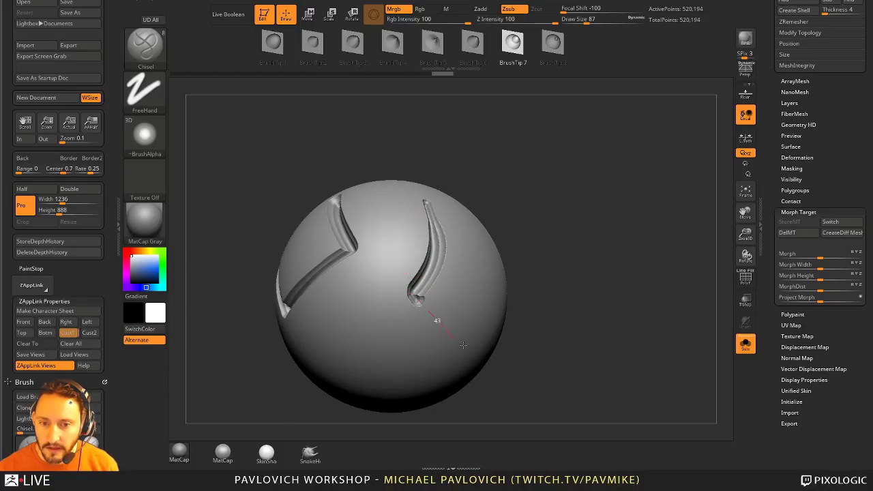
mouse_move(463, 346)
left_mouse_down()
mouse_move(492, 309)
mouse_move(490, 300)
left_mouse_up()
right_click_drag(480, 247, 494, 251)
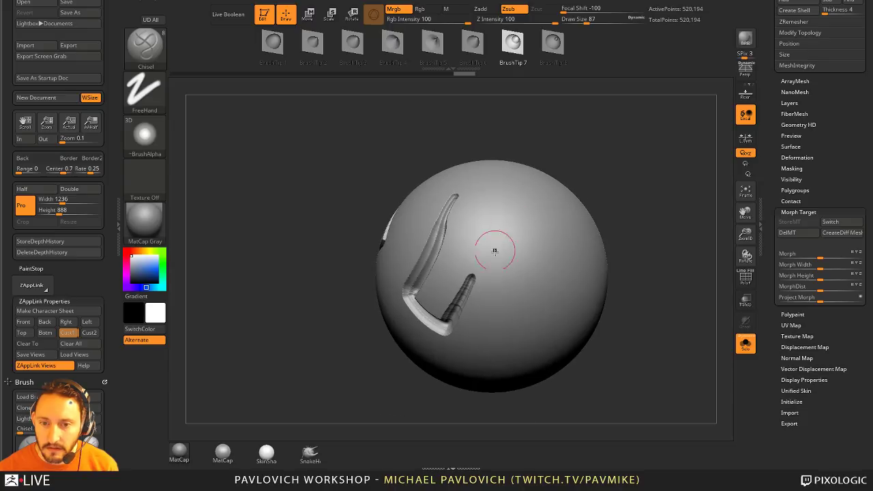
mouse_move(468, 282)
left_mouse_down()
mouse_move(478, 243)
mouse_move(543, 154)
left_mouse_up()
mouse_move(544, 154)
right_mouse_down()
mouse_move(481, 268)
mouse_move(540, 250)
right_mouse_up()
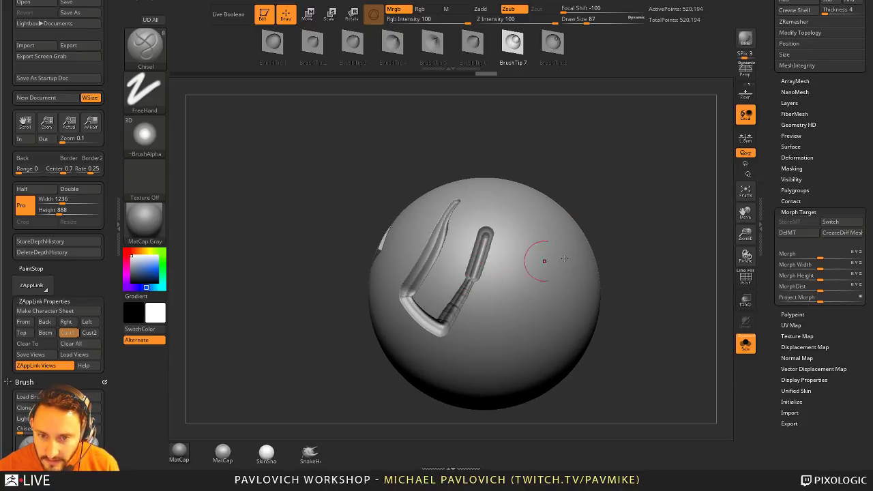
- Undo the chained test grooves and carve a thin diagonal groove across the sphere at draw size 37
key("ctrl+z")
key("ctrl+z")
key("ctrl+z")
key("ctrl+z")
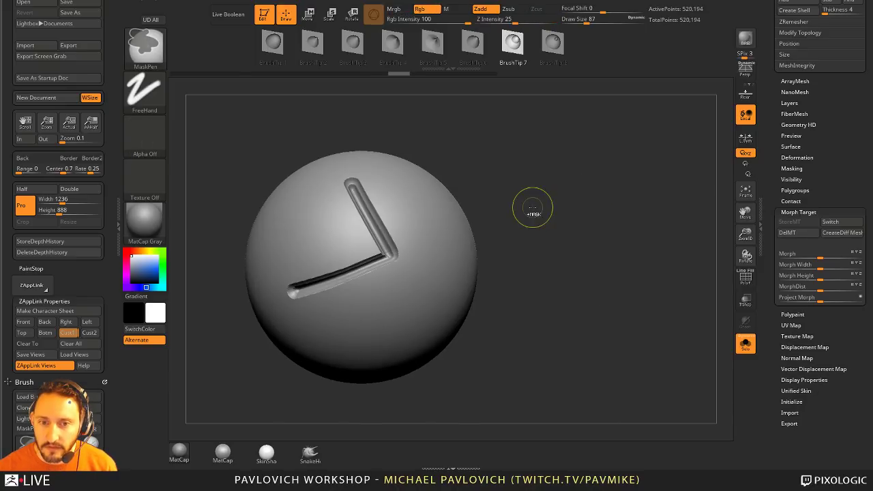
key("ctrl+z")
mouse_move(536, 191)
right_mouse_down()
mouse_move(564, 216)
mouse_move(518, 215)
right_mouse_up()
left_click_drag(348, 203, 435, 344)
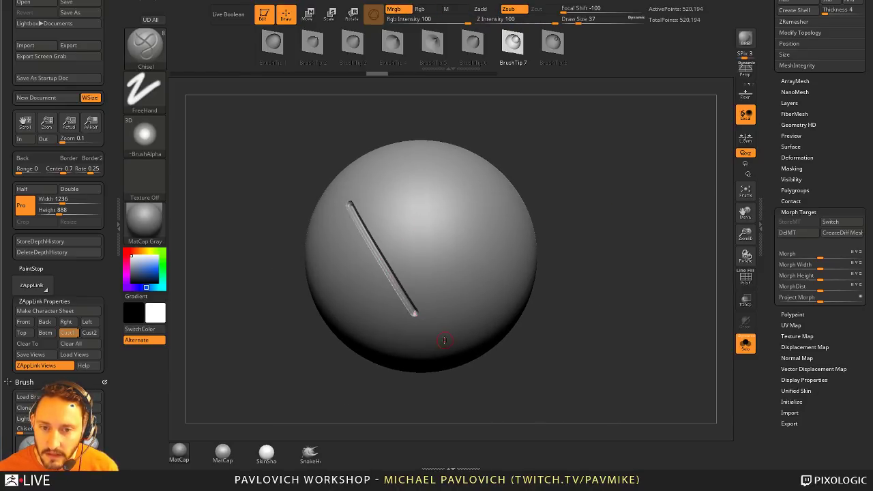
- Undo the thin diagonal groove on the sphere and set the draw size to 54
mouse_move(415, 310)
left_mouse_down()
mouse_move(486, 204)
mouse_move(474, 221)
mouse_move(378, 156)
left_mouse_up()
key("ctrl+z")
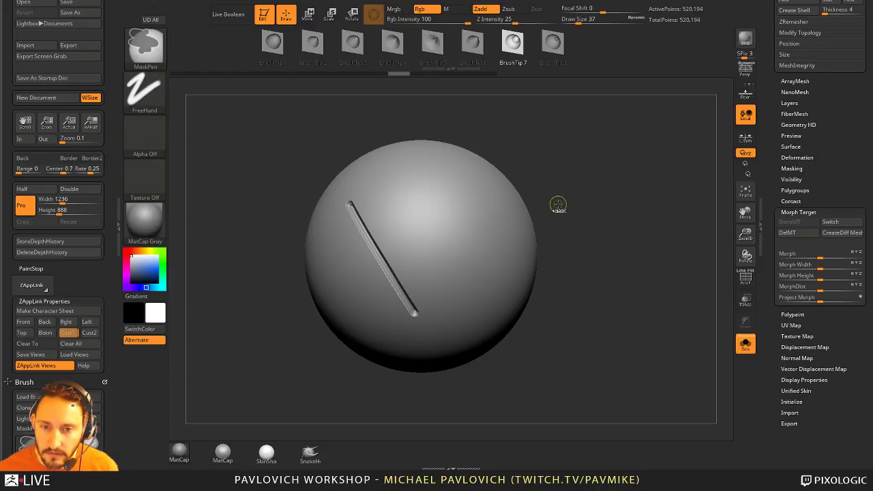
key("ctrl+z")
key("s")
- Try carving a wide chained Chisel groove that bends around the sphere's front and crosses its own start
mouse_move(359, 202)
left_mouse_down()
mouse_move(403, 292)
mouse_move(433, 251)
mouse_move(467, 243)
mouse_move(471, 312)
left_mouse_up()
mouse_move(580, 329)
left_mouse_down()
mouse_move(417, 317)
mouse_move(354, 331)
mouse_move(332, 322)
left_mouse_up()
mouse_move(528, 182)
left_mouse_down()
mouse_move(407, 332)
mouse_move(305, 277)
left_mouse_up()
left_click_drag(344, 298, 382, 171)
mouse_move(495, 179)
left_mouse_down()
mouse_move(480, 154)
mouse_move(467, 235)
left_mouse_up()
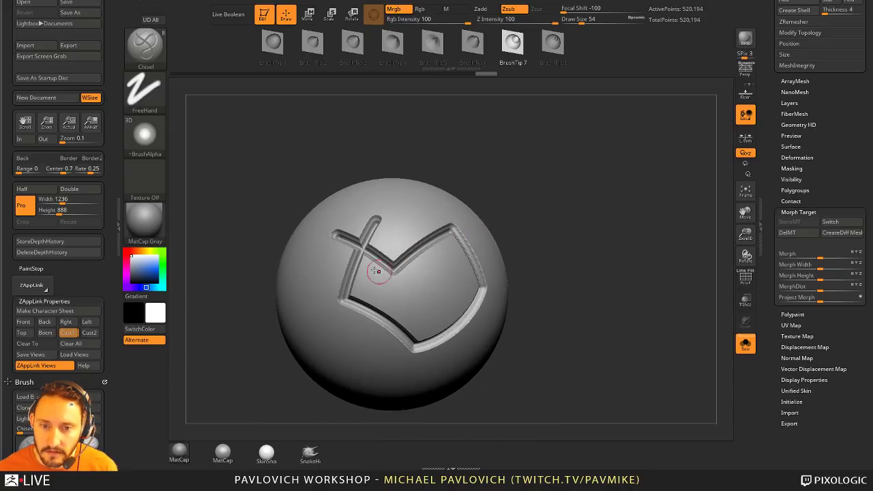
- Undo every segment of the wide chained groove, then carve one more diagonal test stroke and undo it
key("ctrl+z")
key("ctrl+z")
key("ctrl+z")
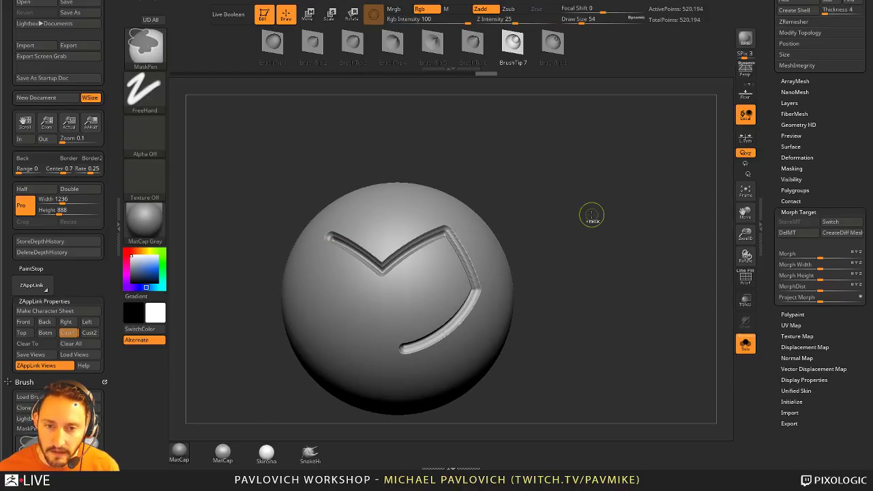
key("ctrl+z")
key("ctrl+z")
key("ctrl+z")
key("ctrl+z")
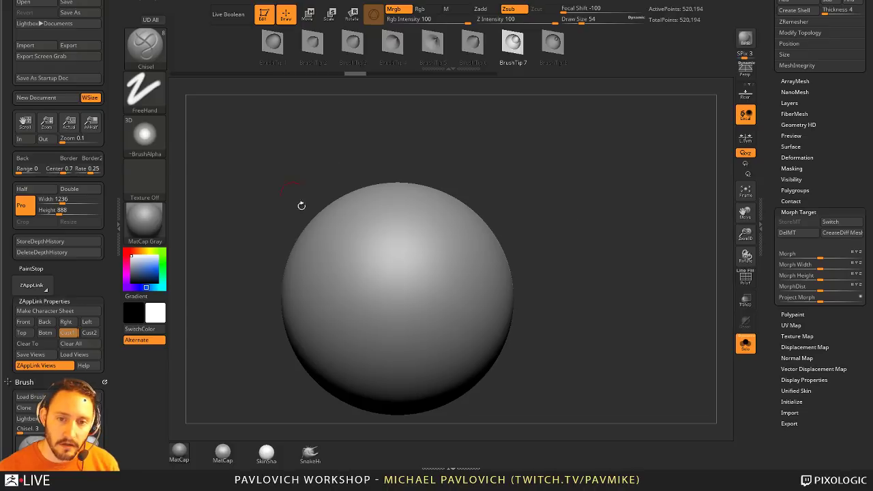
mouse_move(361, 219)
left_mouse_down()
mouse_move(461, 288)
mouse_move(516, 289)
left_mouse_up()
key("ctrl+z")
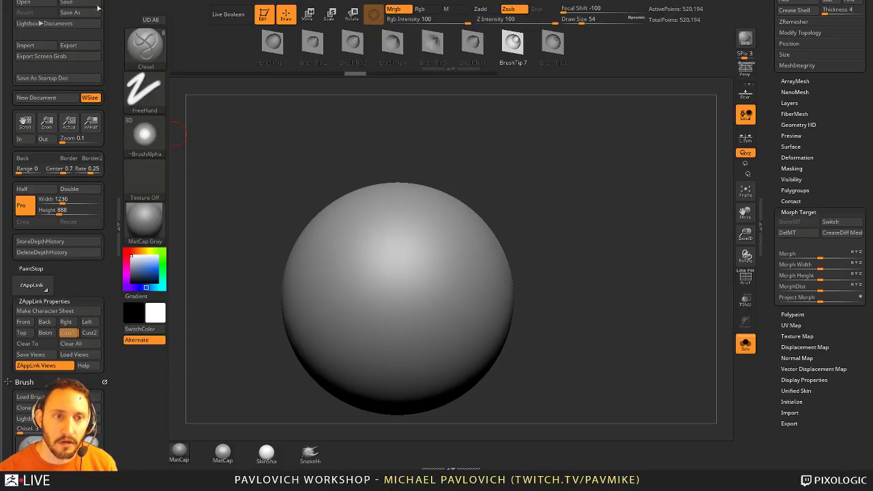
- Flatten the Size curve in the Chisel brush's Tablet Pressure settings by raising its start point to the maximum
scroll(93, 172, "down", 5)
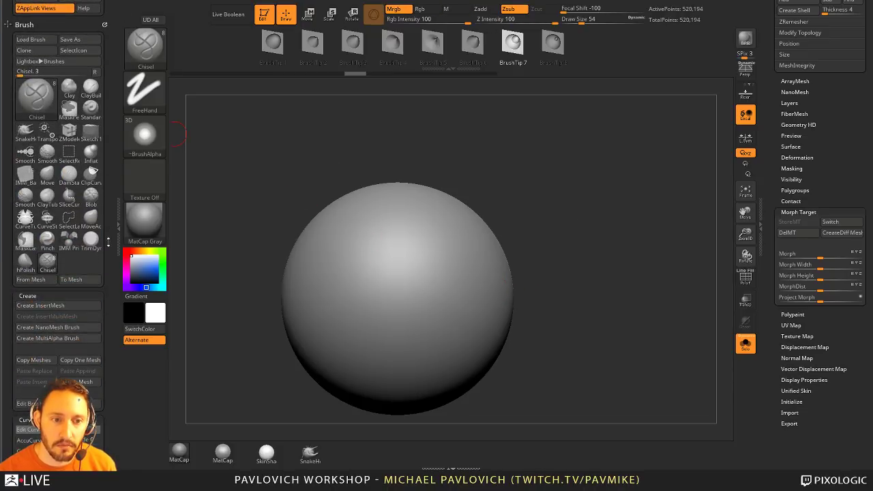
scroll(94, 171, "down", 2)
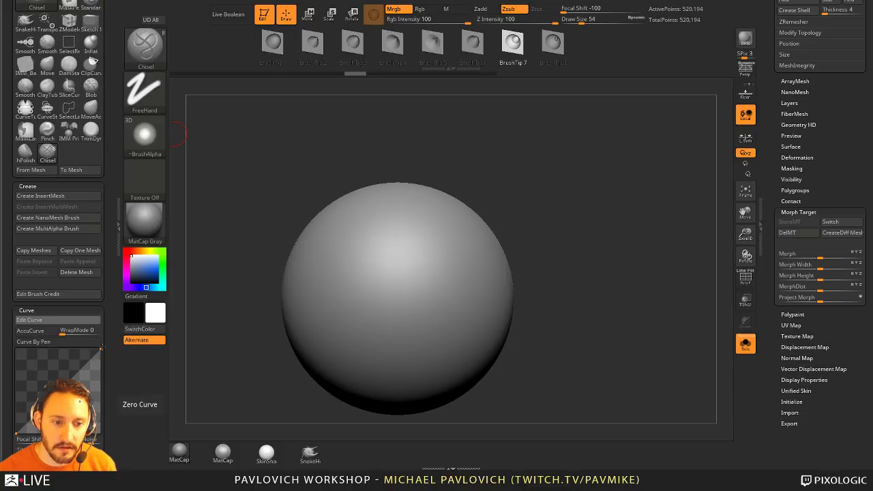
scroll(106, 344, "down", 3)
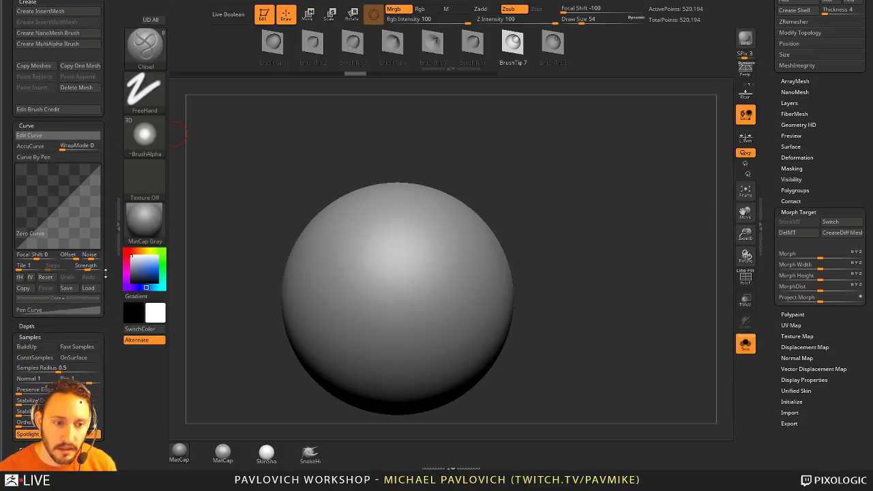
scroll(104, 276, "up", 1)
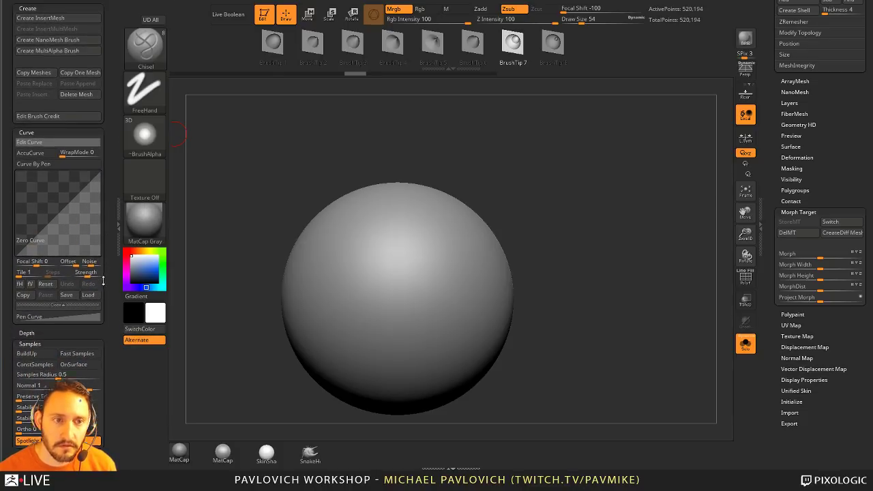
scroll(104, 280, "up", 2)
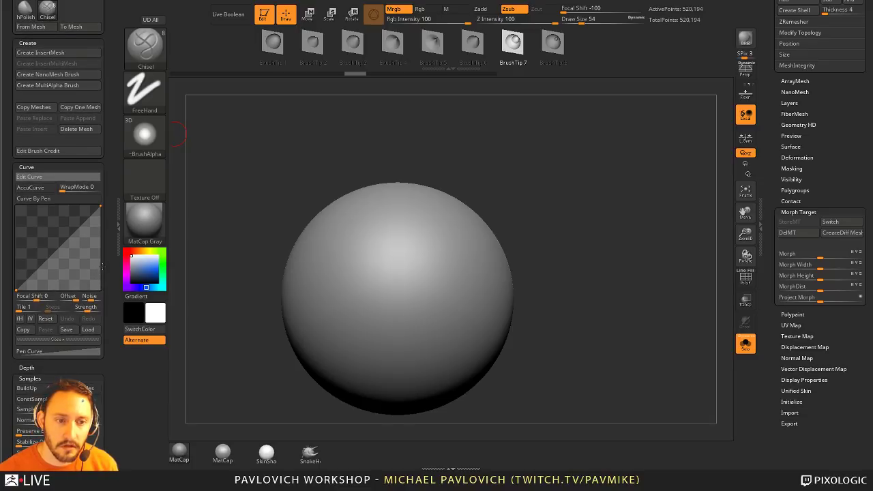
scroll(103, 266, "down", 10)
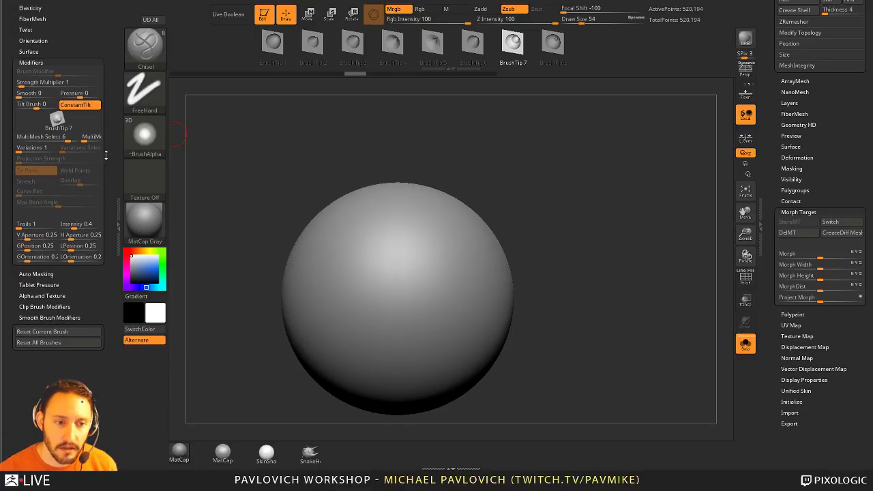
key("shift")
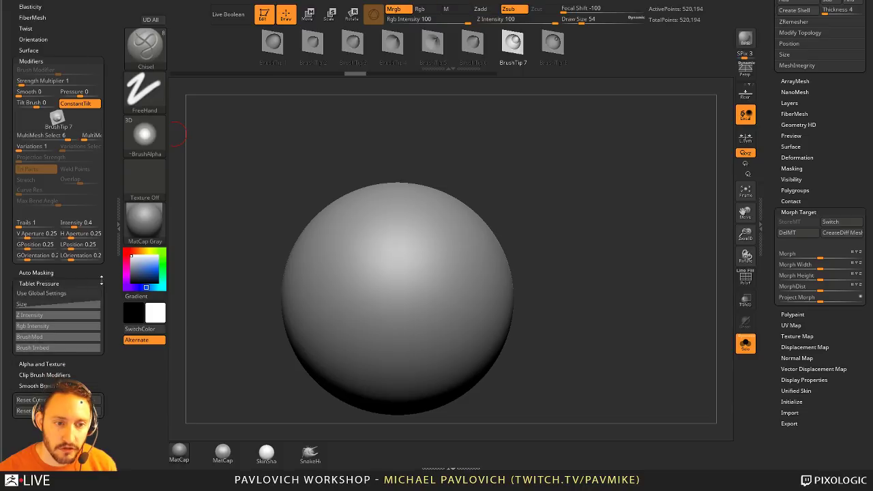
left_click(39, 285)
scroll(80, 274, "down", 10)
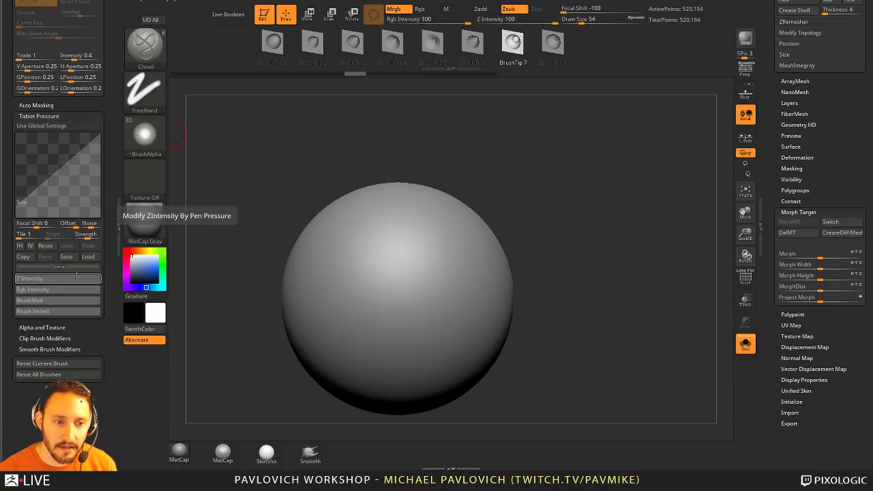
left_click(78, 278)
left_click_drag(113, 231, 109, 294)
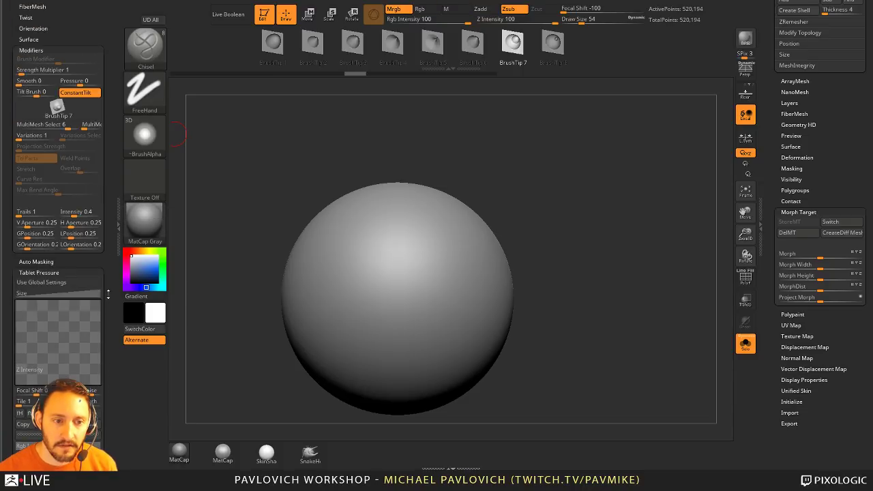
left_click(59, 294)
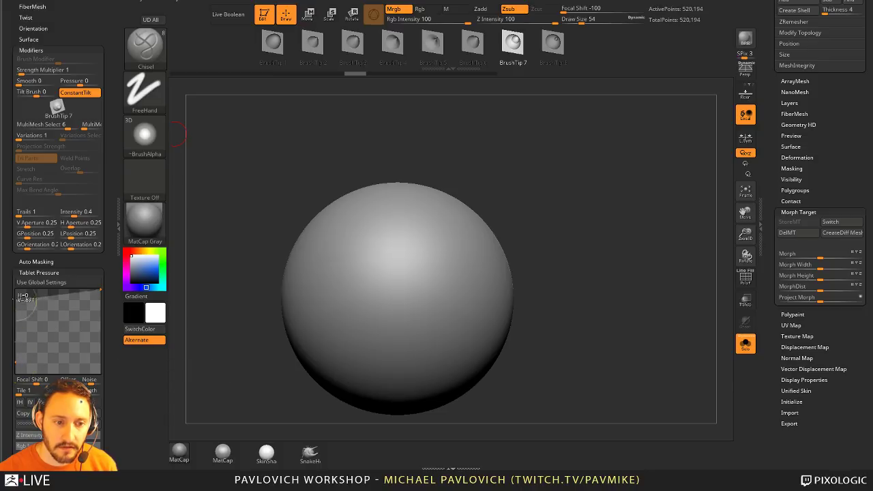
- Carve a chained Chisel groove with several angular bends on the sphere's front, ending in a long curved segment
left_click_drag(505, 178, 493, 173, "alt")
mouse_move(324, 233)
left_mouse_down()
mouse_move(379, 297)
mouse_move(412, 269)
mouse_move(397, 205)
mouse_move(326, 285)
left_mouse_up()
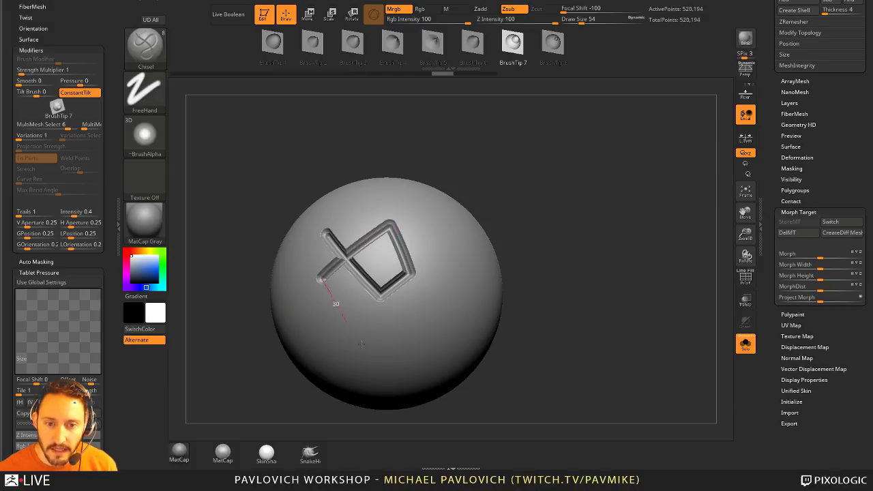
mouse_move(346, 321)
left_mouse_down()
mouse_move(368, 335)
mouse_move(433, 316)
mouse_move(455, 252)
left_mouse_up()
mouse_move(430, 284)
left_mouse_down()
mouse_move(419, 356)
mouse_move(306, 347)
left_mouse_up()
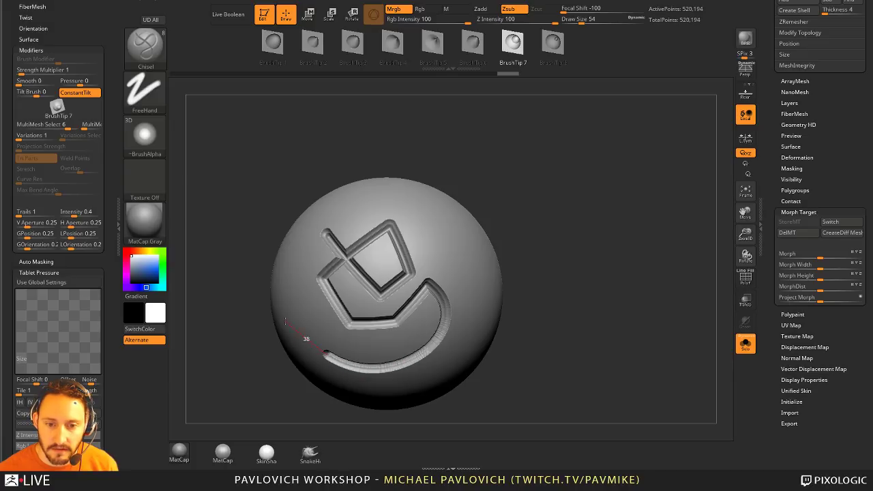
- Carve separate straight diagonal, horizontal and vertical Chisel grooves across the existing chained groove on the sphere
mouse_move(496, 203)
left_mouse_down()
mouse_move(508, 166)
mouse_move(502, 208)
left_mouse_up()
left_click_drag(351, 310, 398, 362)
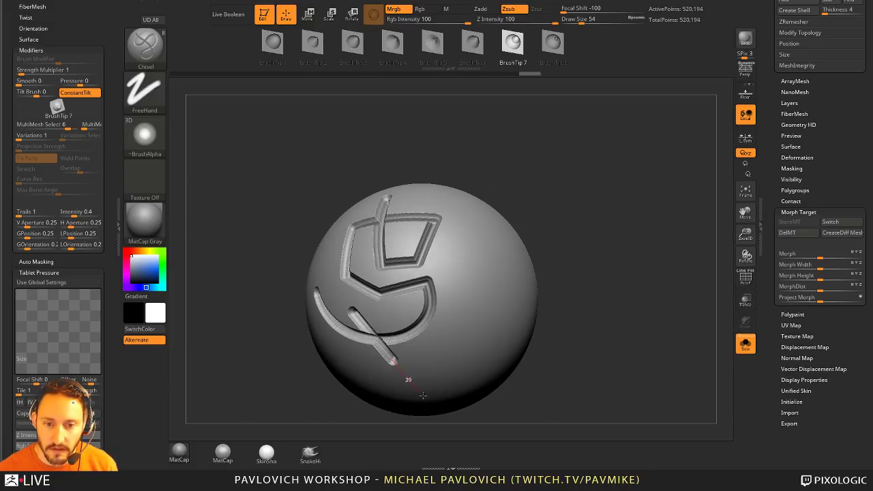
left_click_drag(383, 312, 452, 316)
mouse_move(409, 195)
left_mouse_down()
mouse_move(406, 326)
mouse_move(427, 384)
left_mouse_up()
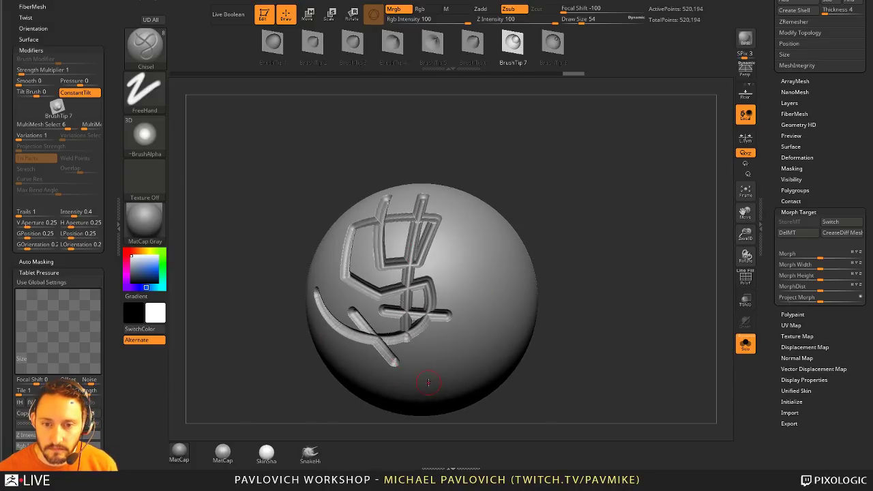
left_click_drag(542, 220, 567, 196)
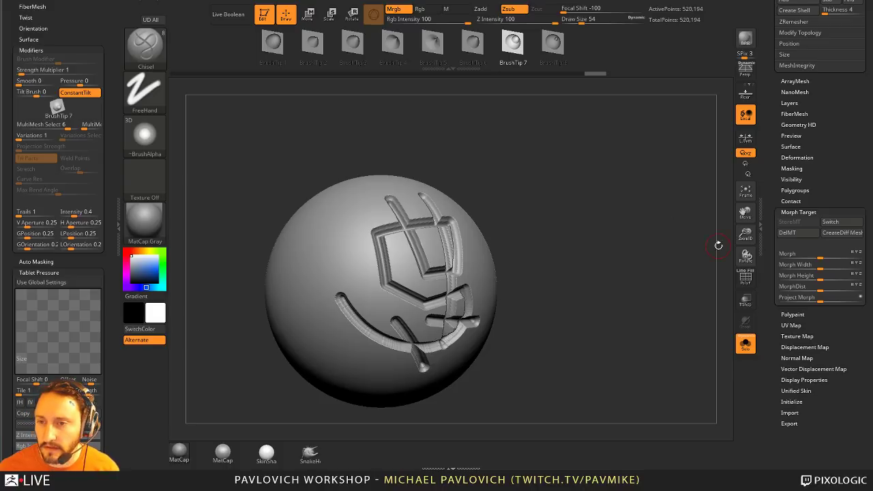
- Delete the sphere's lower subdivision levels and replace the mesh with a QCube using Initialize
left_click_drag(766, 164, 773, 414)
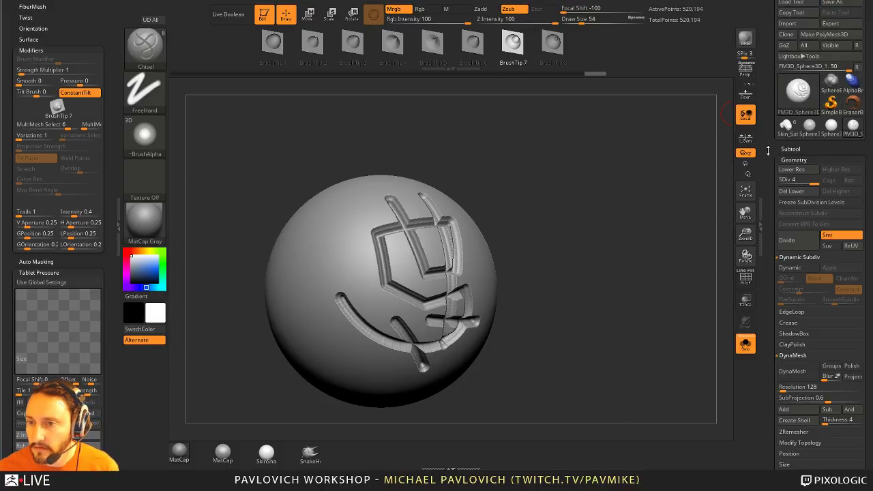
left_click_drag(647, 177, 627, 179)
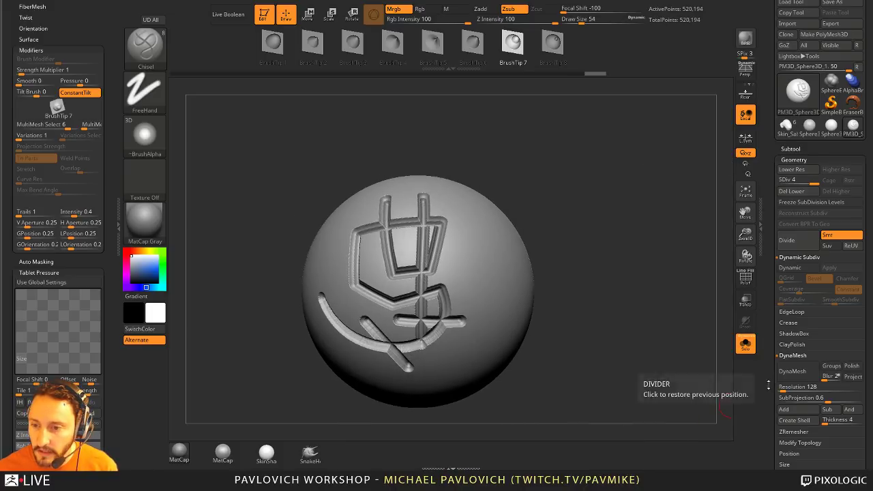
left_click_drag(773, 373, 775, 230)
key("shift")
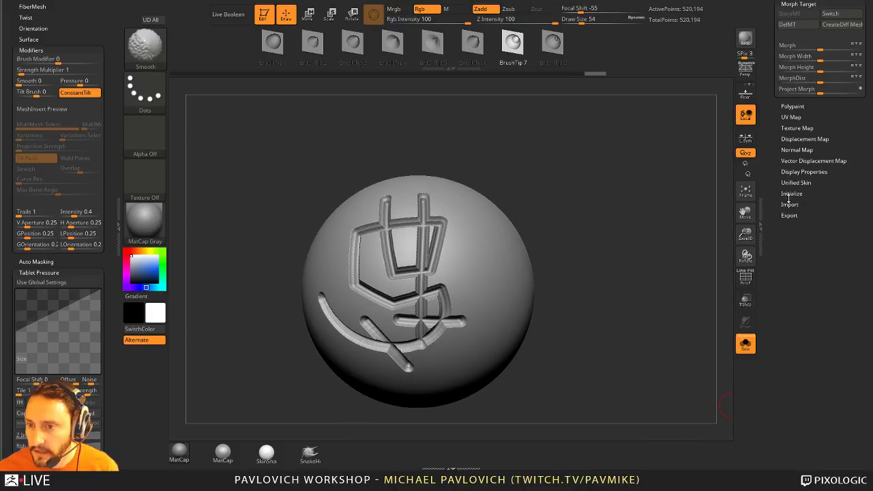
left_click(791, 193)
left_click(789, 204)
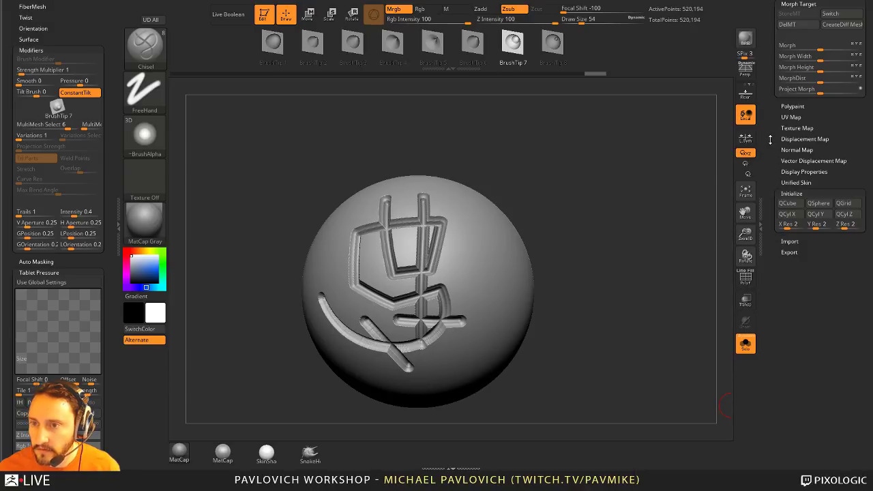
left_click_drag(769, 139, 774, 233)
key("shift")
left_click_drag(768, 160, 765, 238)
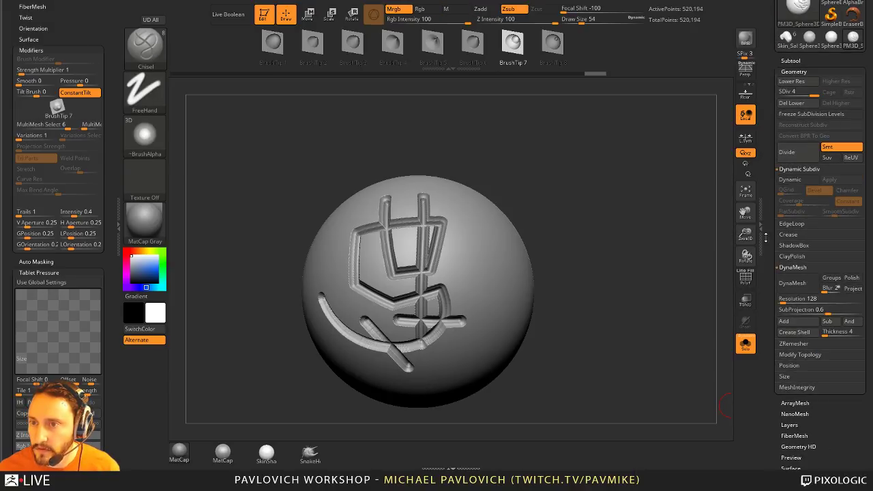
left_click(790, 104)
left_click_drag(771, 129, 765, 13)
left_click(787, 111)
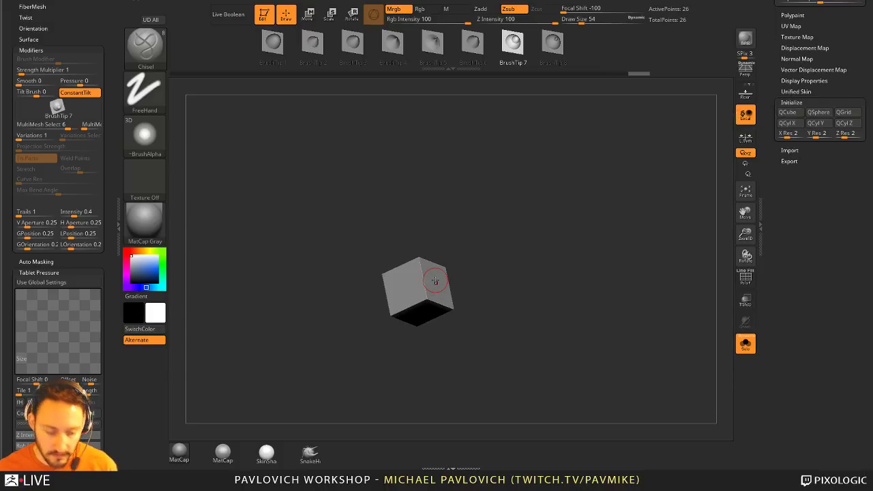
- Turn on the cube's polyframe display and open its Deformation settings
key("w")
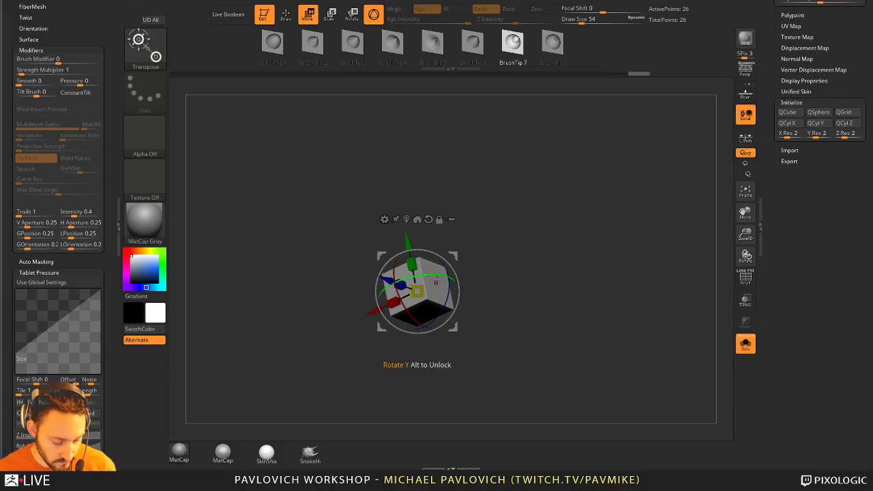
key("q")
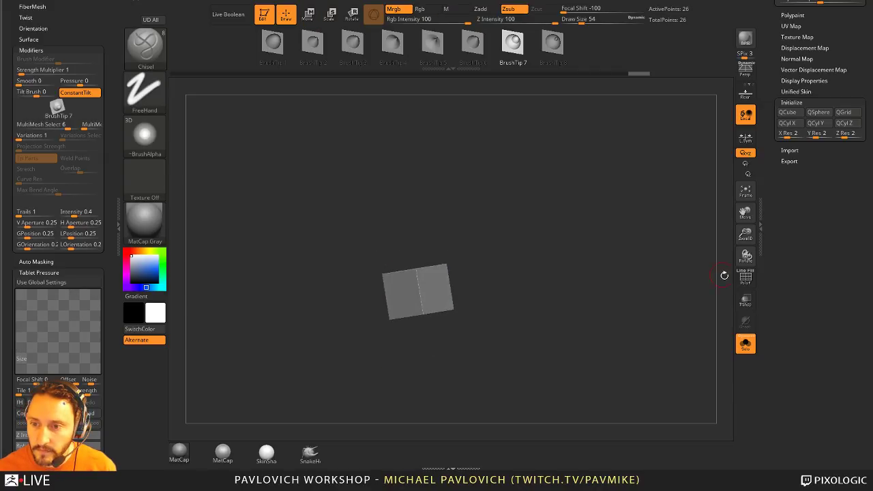
left_click(744, 276)
left_click_drag(823, 88, 820, 143)
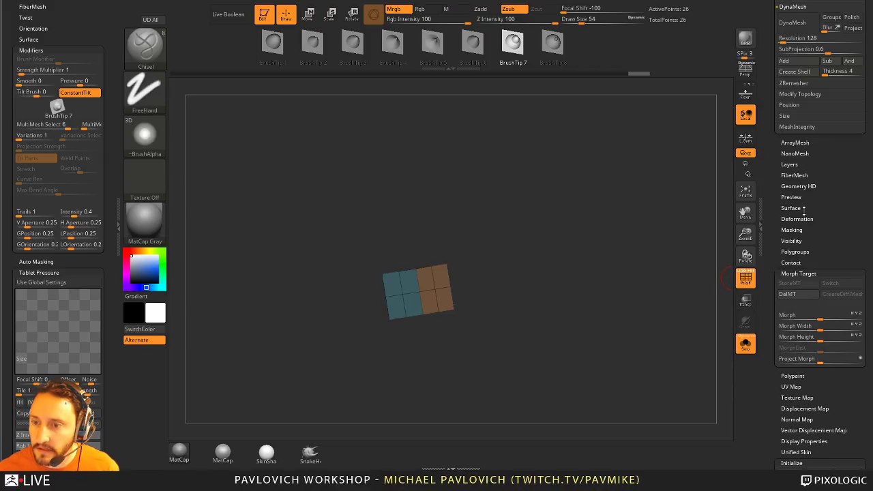
left_click(801, 218, "shift")
key("f")
- Switch to the ZModeler brush and use QMesh on Polygroup All to extend the cube's opposite sides into a long block
left_click_drag(642, 213, 432, 273)
key("b")
key("z")
key("m")
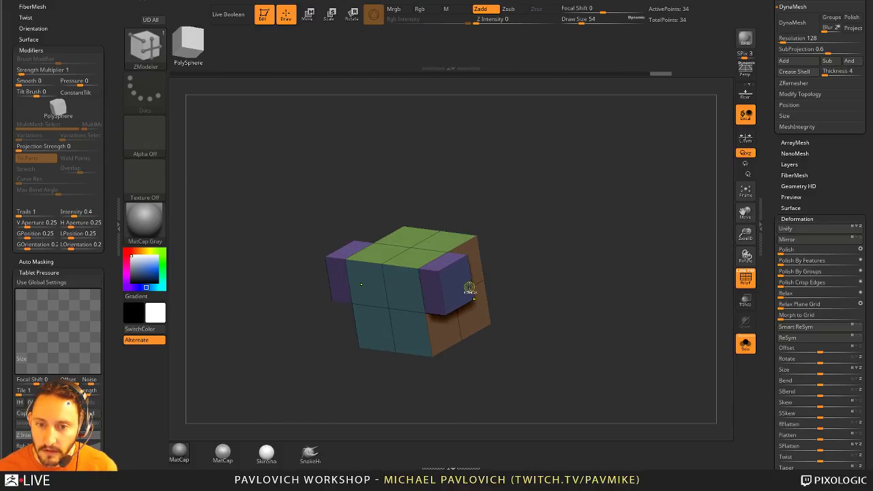
key("space")
left_click(522, 221)
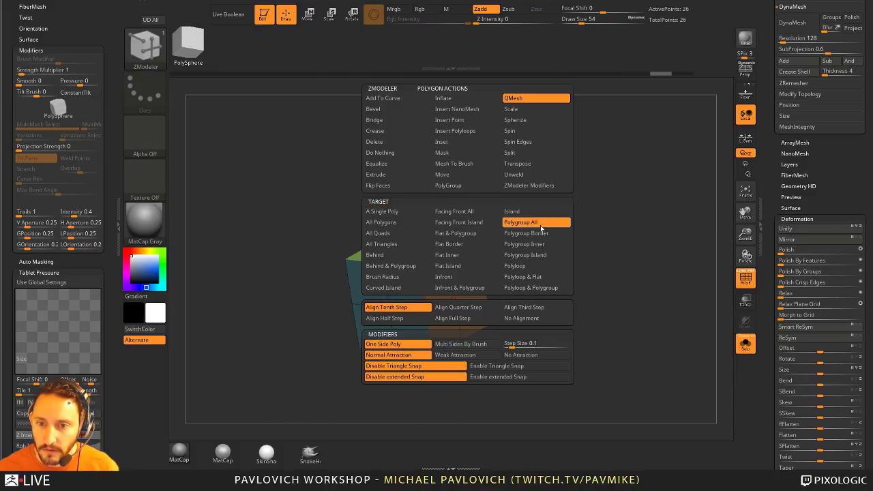
left_click_drag(452, 289, 583, 292)
left_click_drag(477, 294, 596, 266)
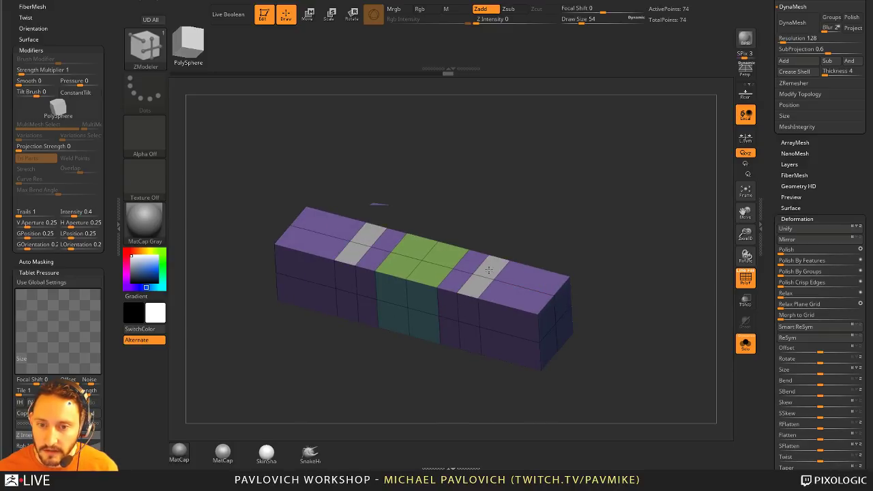
- Bridge the two holes on top of the block with a Spline Two Holes bridge, shaping it into a tall arch
key("space")
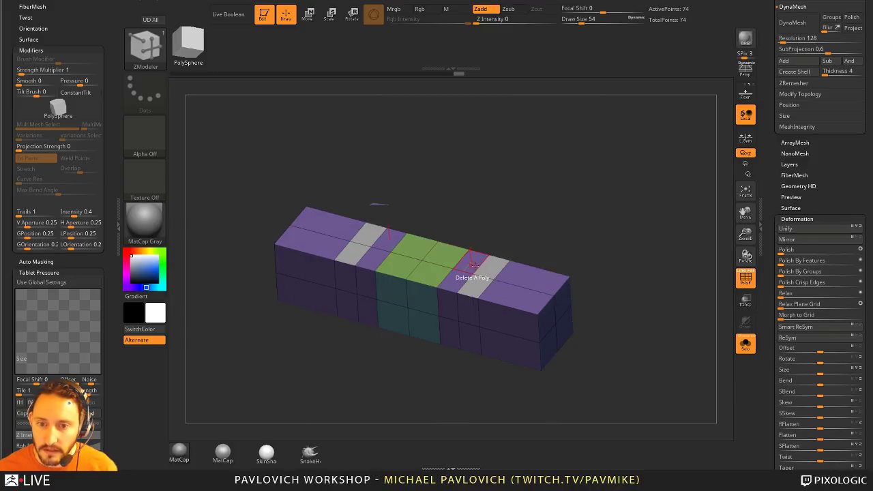
key("space")
left_click(388, 229)
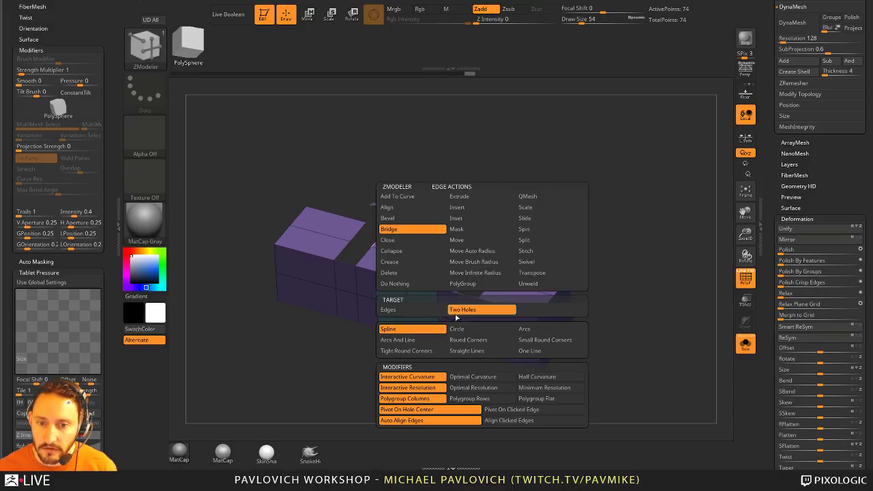
left_click(477, 308)
left_click(486, 259)
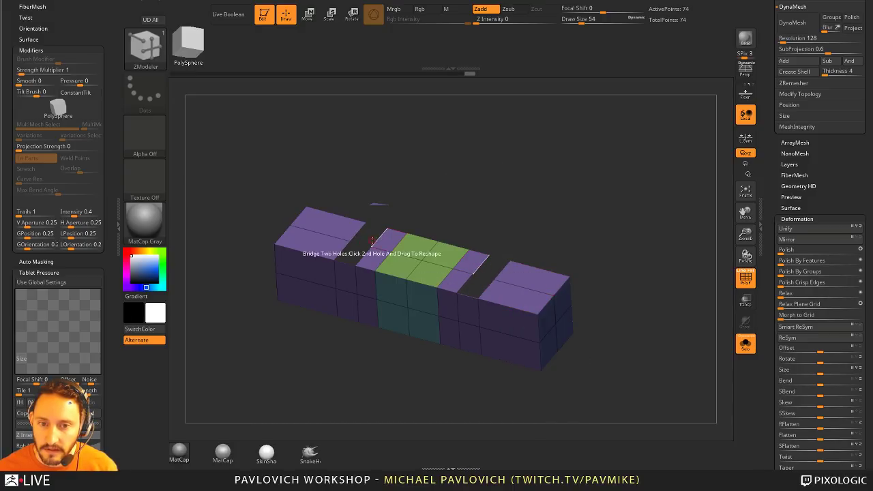
left_click_drag(374, 239, 493, 194)
left_click_drag(542, 219, 610, 293)
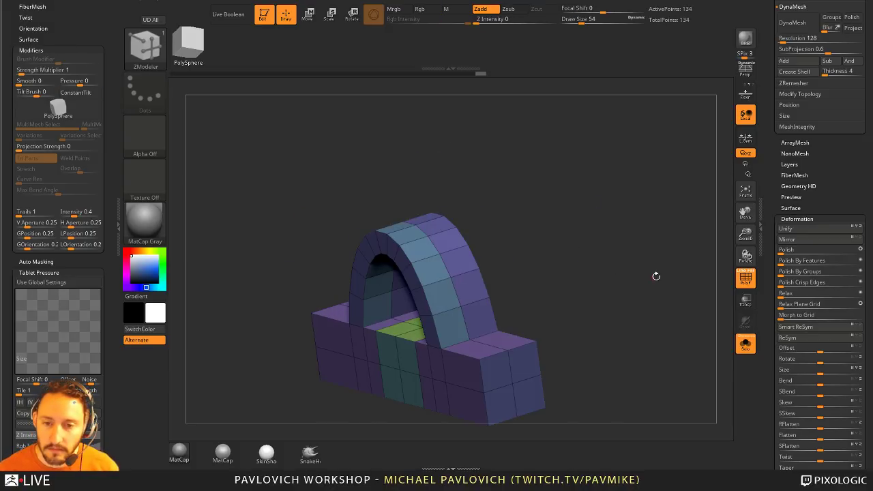
left_click_drag(656, 275, 625, 225)
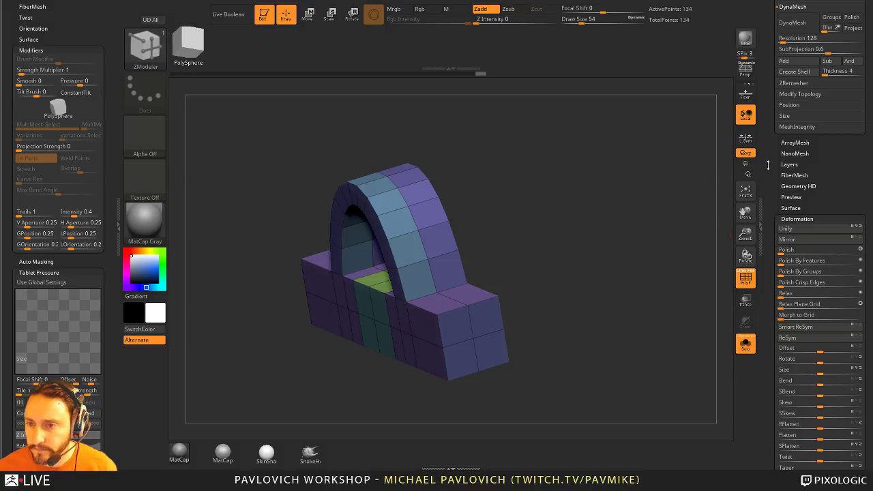
- Switch the active tool to the Skin_SaberTooth head, turn off its polyframe display and frame it in the view
scroll(767, 164, "up", 5)
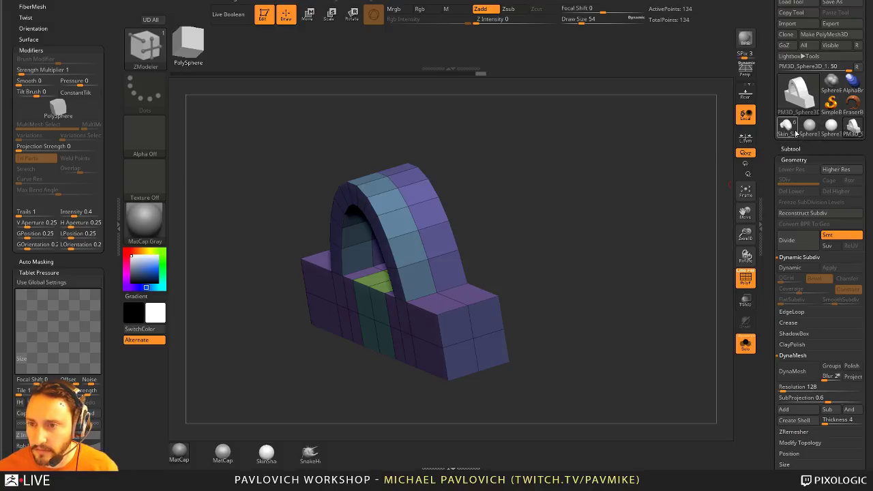
left_click(793, 130)
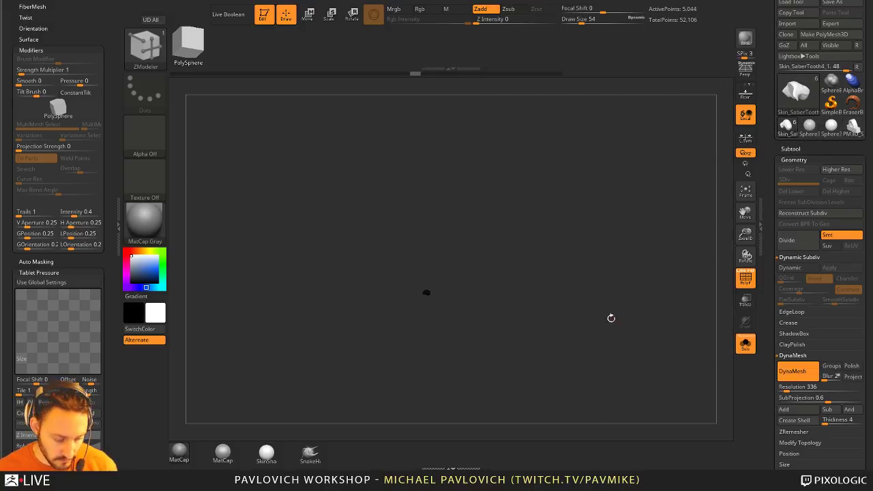
left_click(746, 278)
key("f")
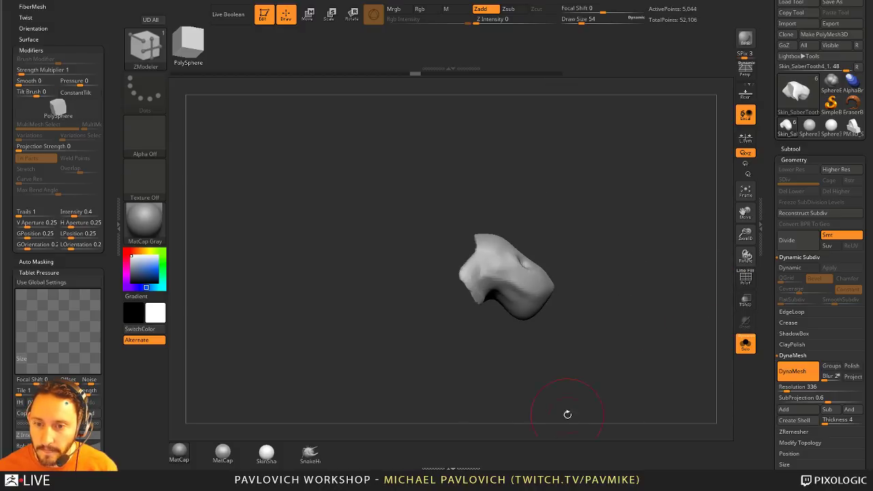
- Sculpt the eye areas of the sabertooth head with the Standard brush at draw size 22
key("b")
key("s")
key("t")
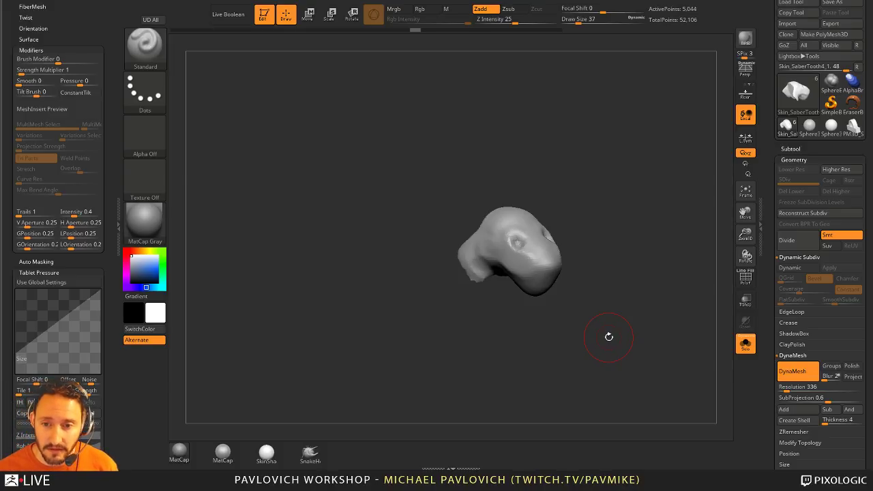
key("s")
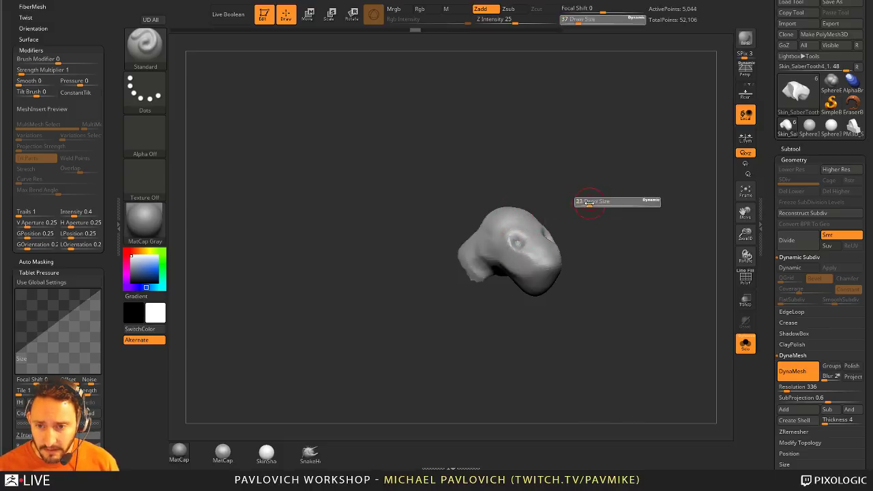
left_click_drag(591, 204, 588, 204)
mouse_move(588, 205)
left_mouse_down()
mouse_move(557, 228)
mouse_move(501, 239)
left_mouse_up()
mouse_move(625, 218)
left_mouse_down()
mouse_move(575, 207)
mouse_move(610, 225)
mouse_move(584, 200)
mouse_move(577, 224)
left_mouse_up()
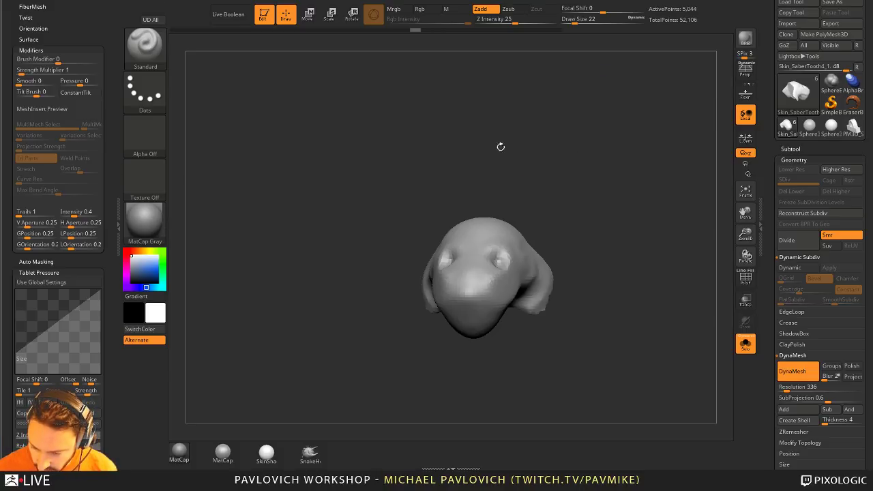
mouse_move(474, 168)
left_mouse_down()
mouse_move(553, 167)
mouse_move(470, 205)
left_mouse_up()
- Reshape the sides of the muzzle with the Move brush at draw size 56
key("s")
left_click_drag(413, 291, 431, 292)
right_click_drag(446, 292, 491, 292)
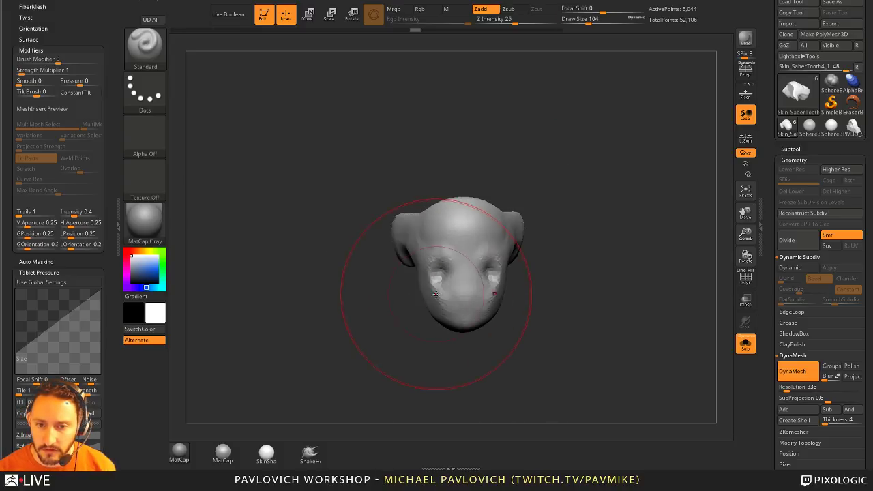
key("b")
key("m")
key("v")
left_click_drag(425, 285, 438, 290)
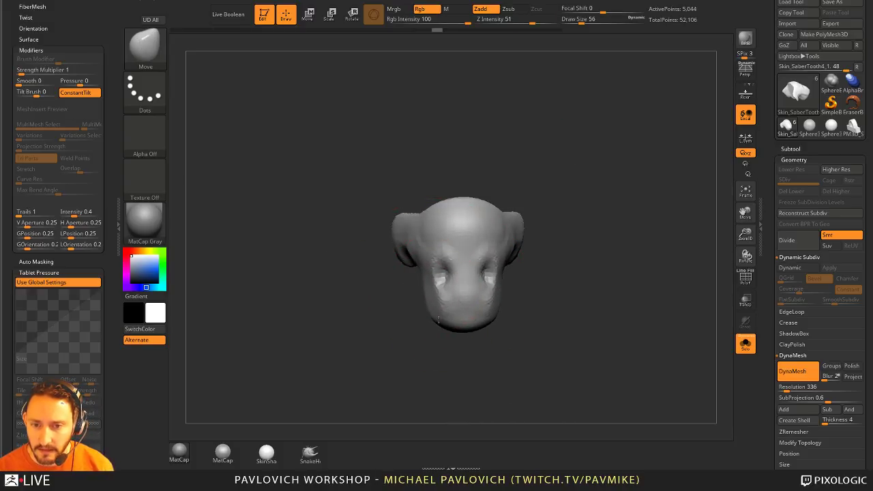
mouse_move(553, 322)
left_mouse_down()
mouse_move(543, 230)
mouse_move(570, 225)
mouse_move(572, 241)
mouse_move(577, 218)
mouse_move(602, 209)
mouse_move(492, 289)
left_mouse_up()
- Carve the nose line across the front of the muzzle with the DamStandard brush at draw size 17
key("b")
key("s")
key("t")
key("b")
key("d")
key("s")
key("s")
mouse_move(409, 296)
left_mouse_down()
mouse_move(468, 293)
mouse_move(462, 319)
left_mouse_up()
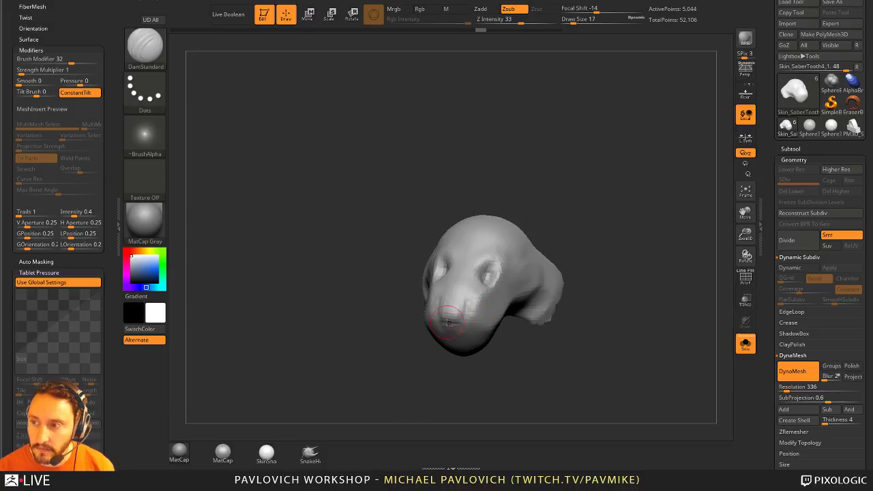
- Refine the nose at the tip of the muzzle with the Standard brush at draw size 7
key("b")
key("s")
key("t")
left_click_drag(602, 246, 583, 227)
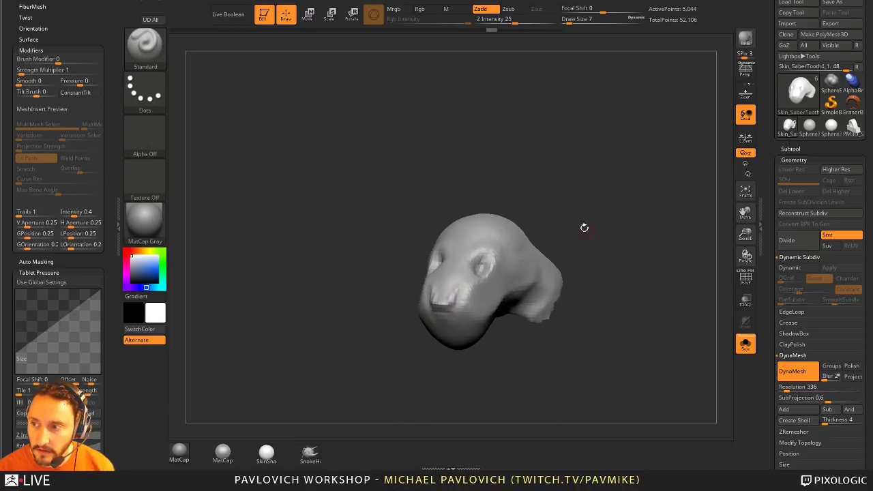
key("F1")
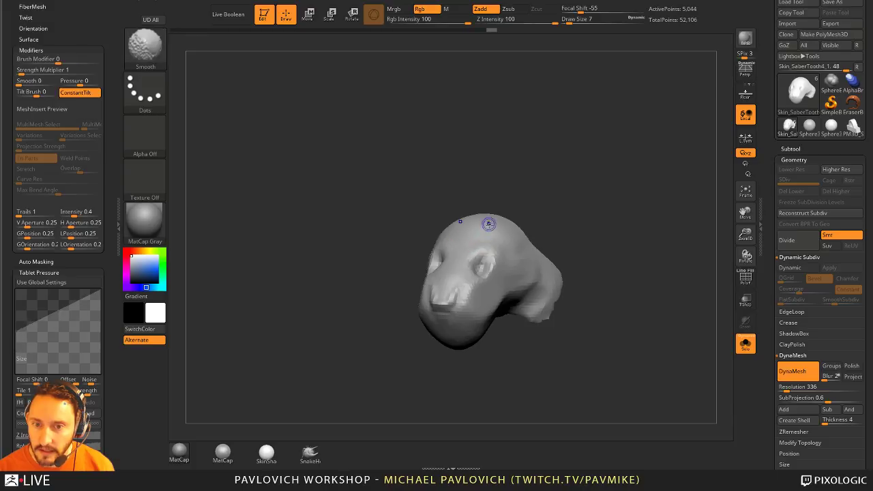
left_click_drag(598, 200, 614, 220)
- Raise the DynaMesh resolution to 552 and remesh the head
key("F1")
left_click_drag(578, 128, 591, 128)
left_click_drag(580, 205, 600, 225, "ctrl")
left_click_drag(629, 269, 637, 204)
- Build up the bridge of the nose with the Clay brush at draw size 25
key("b")
key("c")
key("l")
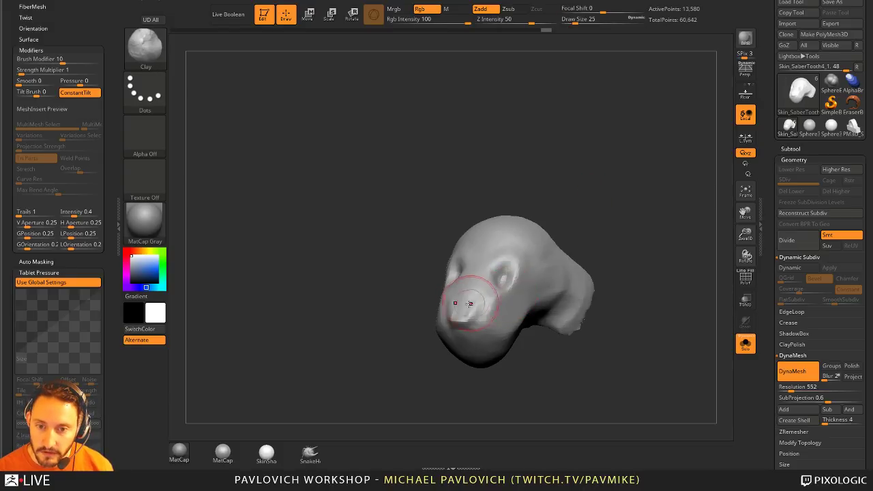
right_click_drag(469, 298, 458, 294)
- Define the nostrils and the edges of the nose with the Standard brush at draw size 8
key("b")
key("s")
key("t")
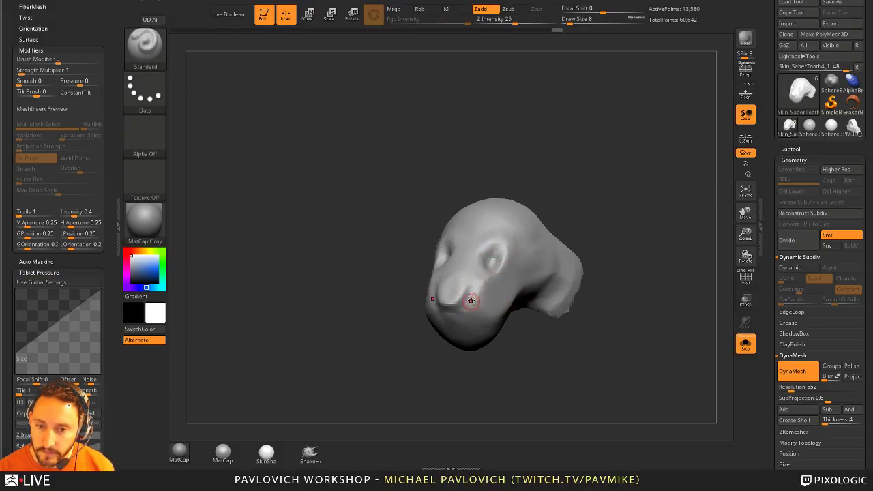
key("3")
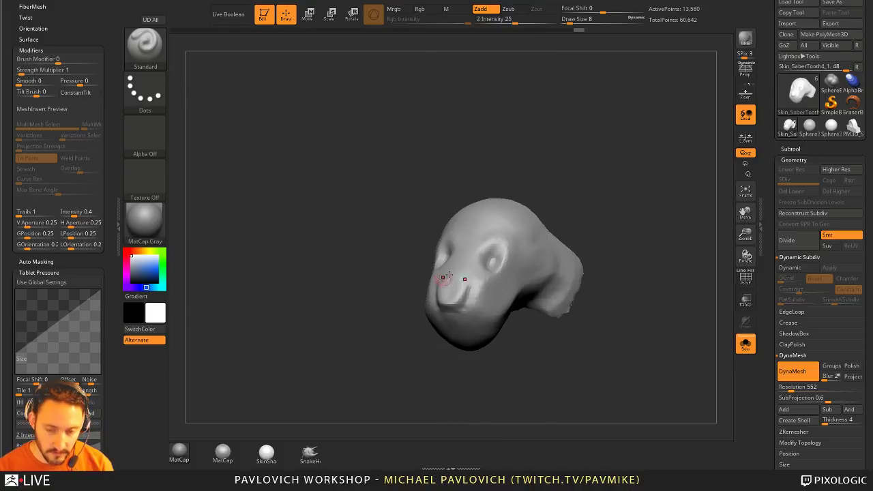
right_click_drag(593, 228, 562, 213)
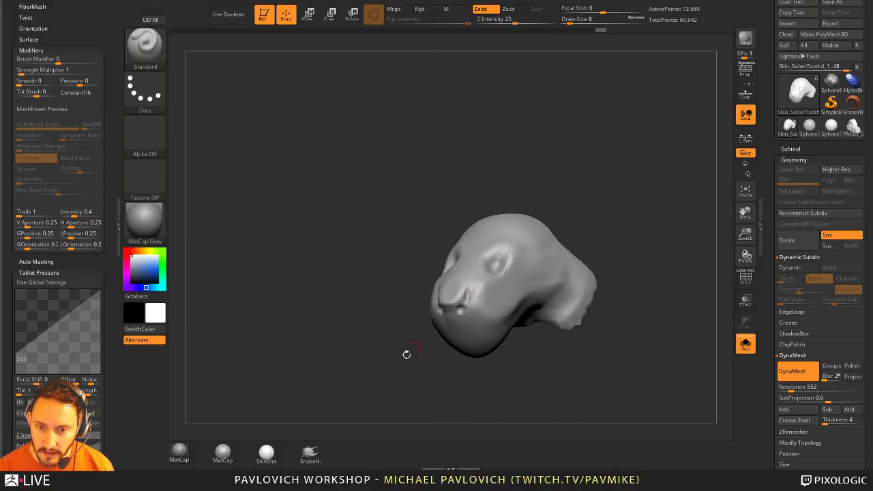
mouse_move(406, 354)
right_mouse_down("shift")
mouse_move(451, 315)
mouse_move(470, 317)
mouse_move(456, 313)
right_mouse_up("shift")
right_click_drag(433, 380, 435, 339)
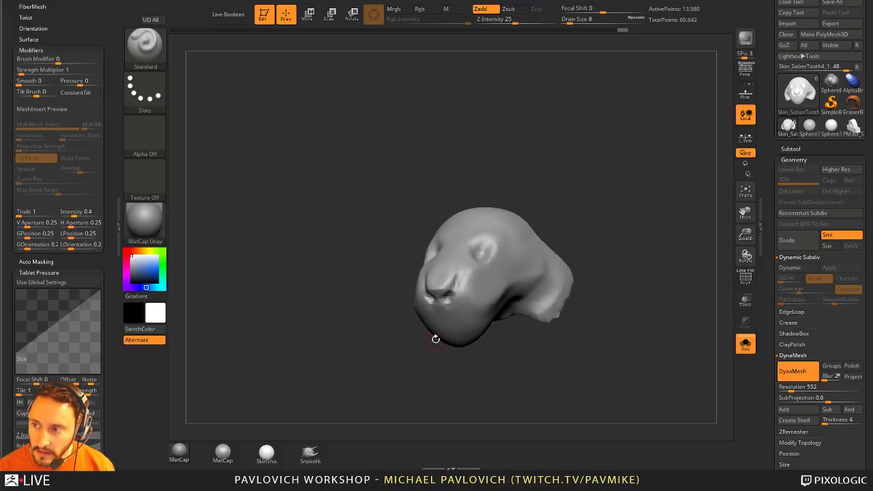
- Add volume to the upper muzzle beside the nose with the Clay brush at draw size 20
key("b")
key("c")
key("l")
mouse_move(508, 272)
right_mouse_down()
mouse_move(648, 170)
mouse_move(588, 189)
right_mouse_up()
right_click_drag(450, 318, 452, 323)
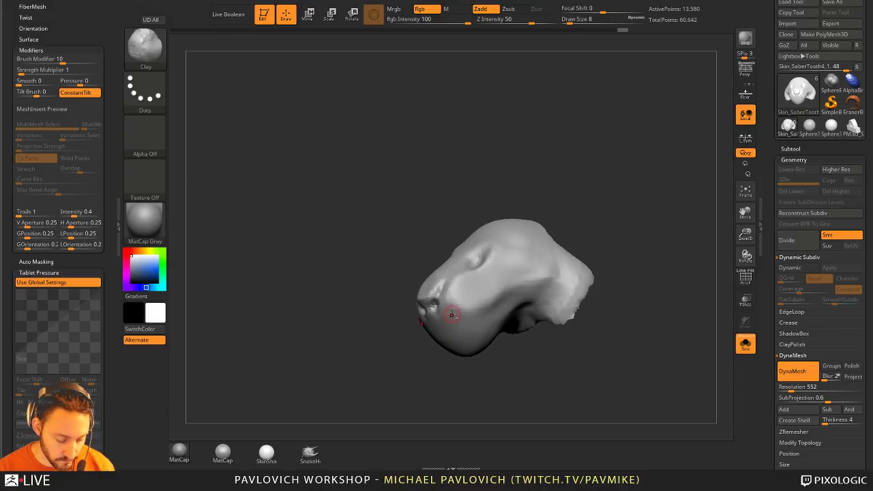
key("bracketright")
key("bracketright")
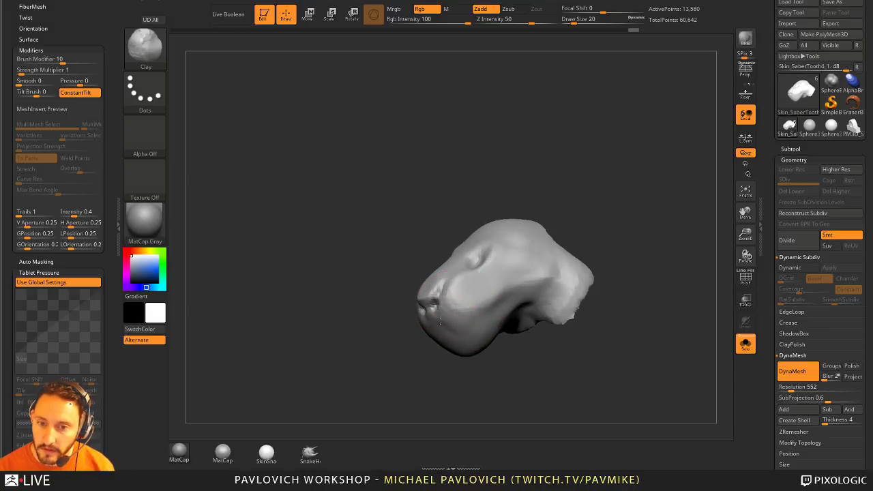
mouse_move(440, 321)
right_mouse_down()
mouse_move(471, 335)
mouse_move(475, 302)
mouse_move(448, 283)
right_mouse_up()
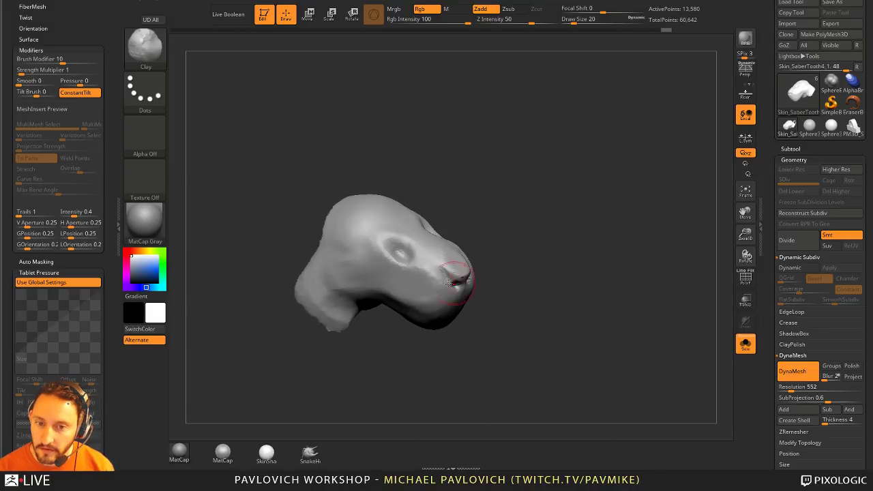
- Assign Smooth Stronger as the smoothing brush and smooth the side of the head
key("shift")
left_click(158, 60)
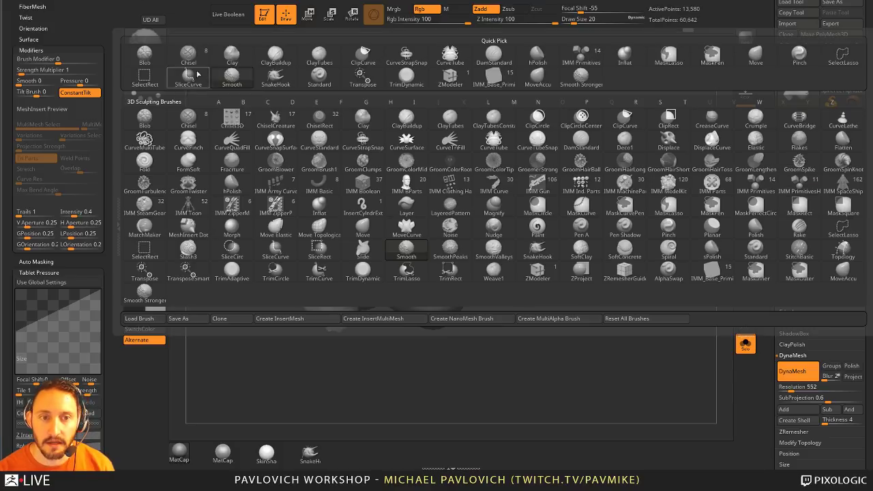
left_click(406, 250)
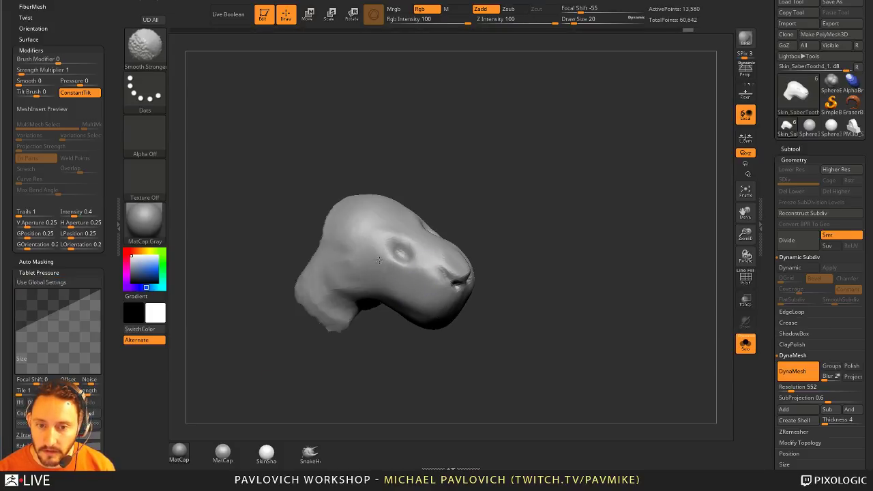
right_click_drag(389, 230, 430, 310)
- Inflate the back rim of the neck with the Inflat brush at draw size 97 and remesh the head with DynaMesh
key("b")
key("s")
key("t")
mouse_move(530, 284)
left_mouse_down()
mouse_move(421, 263)
mouse_move(557, 272)
mouse_move(523, 260)
mouse_move(583, 259)
mouse_move(574, 227)
left_mouse_up()
key("b")
key("i")
key("n")
key("s")
key("s")
left_click(422, 227)
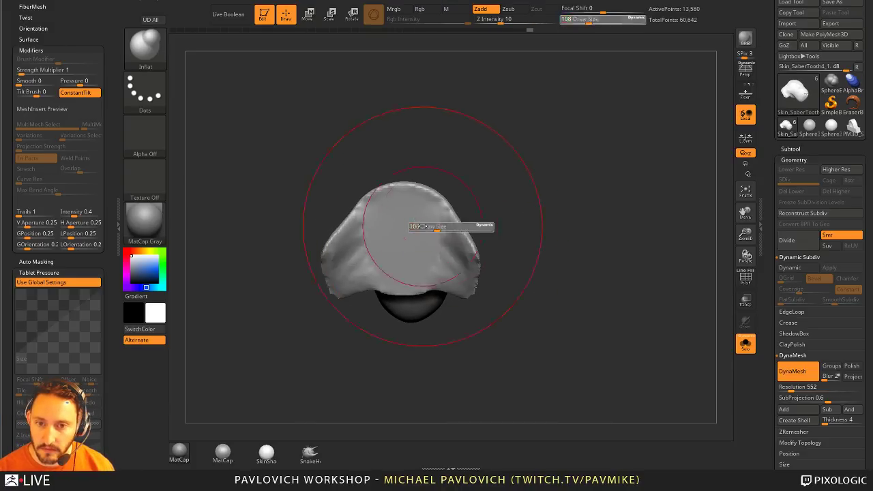
key("s")
left_click(447, 226)
mouse_move(438, 220)
left_mouse_down()
mouse_move(401, 212)
mouse_move(485, 239)
left_mouse_up()
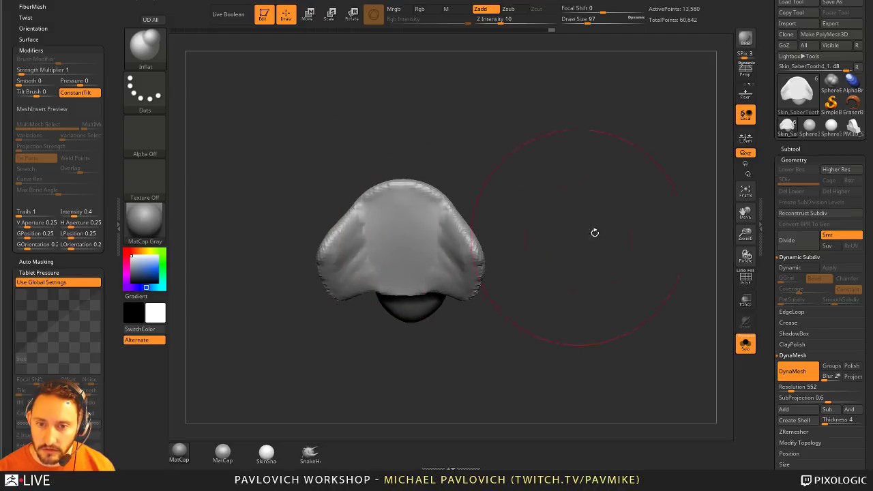
mouse_move(593, 233)
left_mouse_down("ctrl")
mouse_move(615, 164)
mouse_move(565, 235)
mouse_move(530, 253)
mouse_move(543, 270)
mouse_move(556, 263)
mouse_move(588, 216)
mouse_move(614, 232)
mouse_move(593, 232)
mouse_move(610, 229)
mouse_move(586, 268)
mouse_move(526, 269)
mouse_move(437, 296)
mouse_move(445, 303)
left_mouse_up("ctrl")
- Insert a Sphere16 primitive under the muzzle with the IMM base primitives brush and position it for the lower jaw
key("b")
key("s")
key("t")
key("m")
left_click(462, 277)
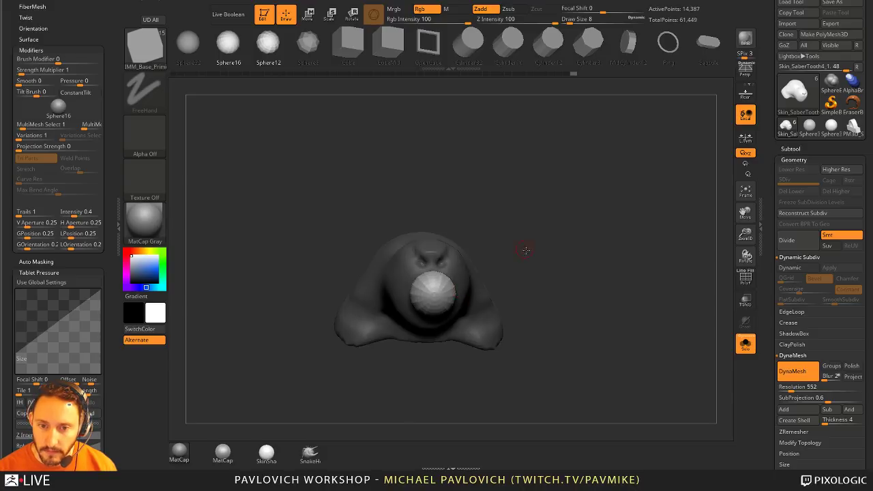
left_click_drag(525, 251, 540, 274)
key("w")
left_click_drag(469, 255, 439, 235)
key("q")
mouse_move(497, 240)
left_mouse_down("shift")
mouse_move(555, 241)
mouse_move(562, 197)
mouse_move(544, 190)
left_mouse_up("shift")
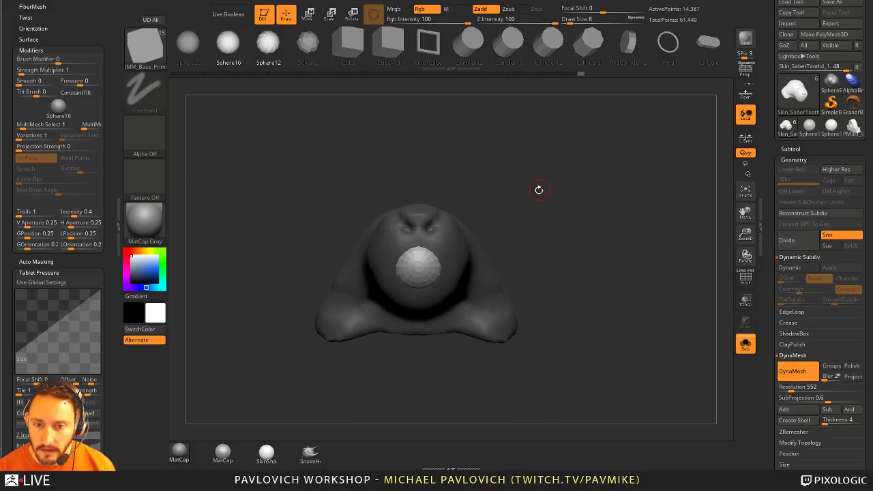
- Show the polyframe and separate the inserted sphere into its own subtool with Split Masked Points
left_click(745, 281)
left_click_drag(586, 240, 617, 260)
key("F1")
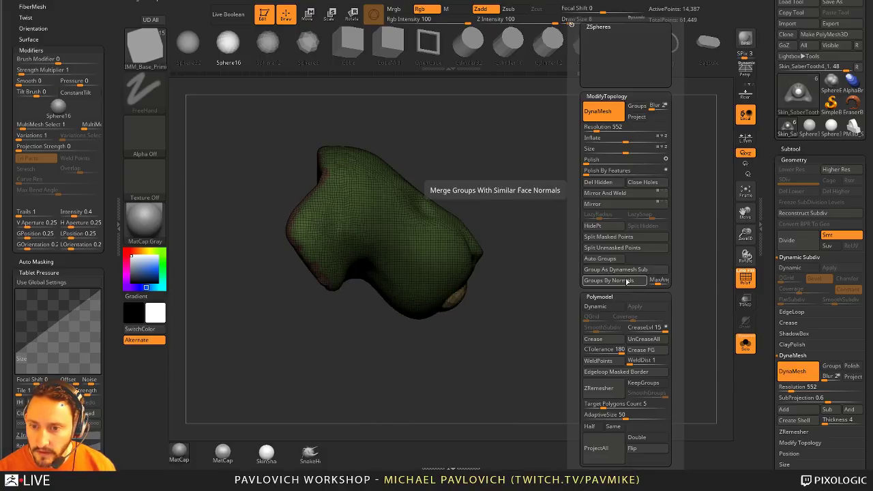
left_click(617, 236)
- Stretch the jaw sphere along its length into an elongated ellipsoid with the transform gizmo
key("w")
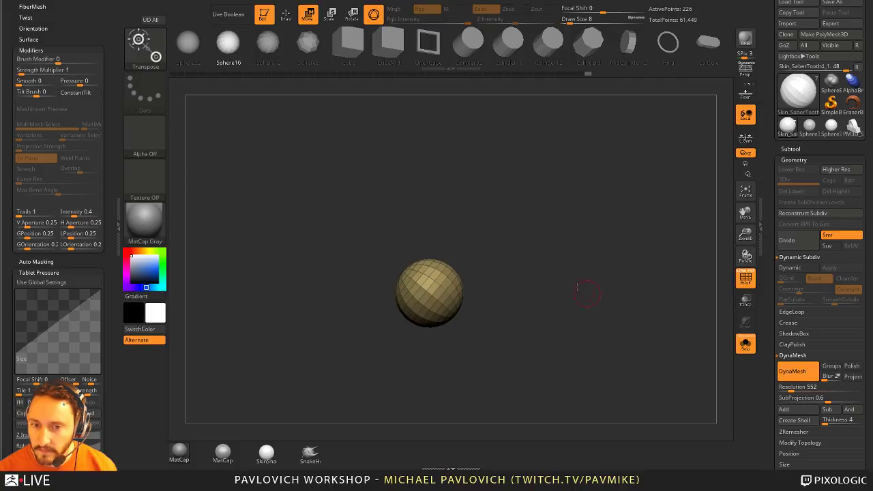
key("y")
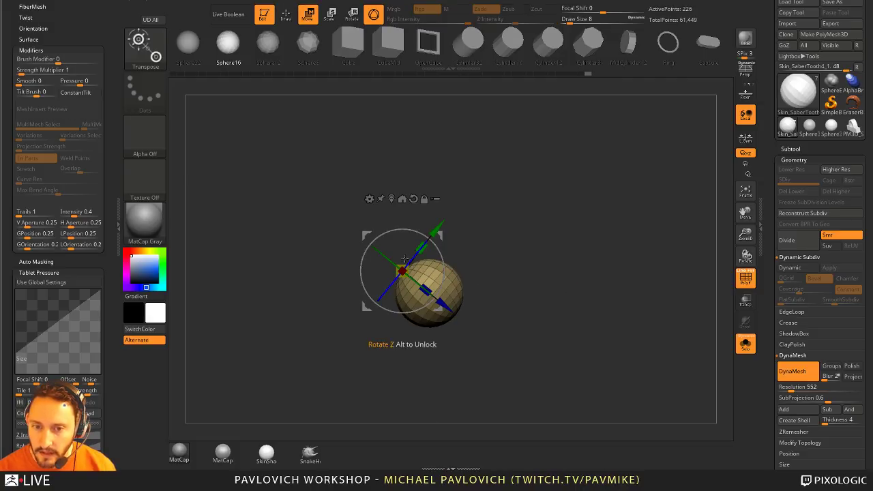
left_click_drag(425, 290, 444, 306)
left_click_drag(442, 237, 427, 222)
key("q")
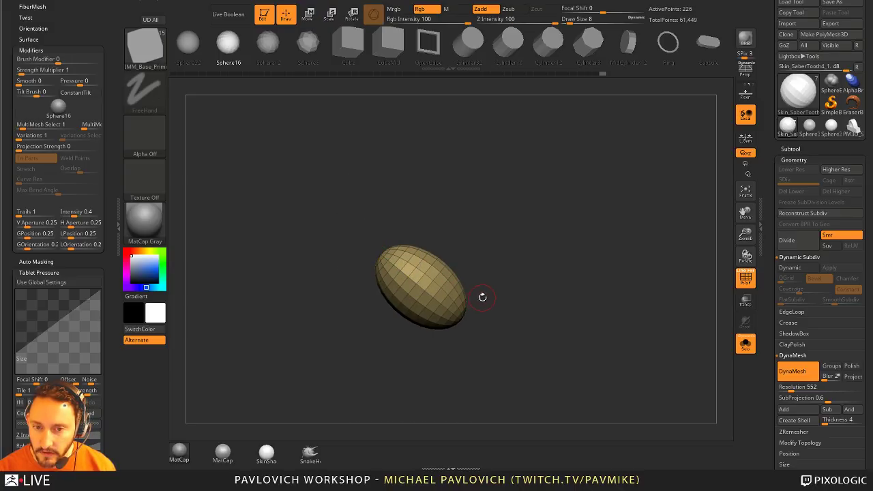
- Pull the rear end of the ellipsoid up and back with the Move brush at draw size 39
key("s")
left_click_drag(441, 243, 450, 237)
key("b")
key("m")
key("v")
left_click_drag(394, 229, 371, 199)
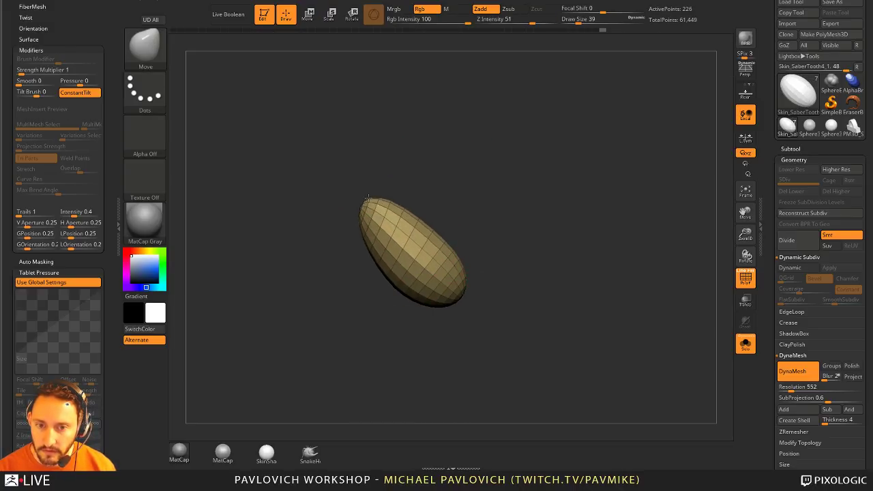
- Pull the jaw ellipsoid's rear end outward with the Move brush, leave solo mode and turn on ghost transparency around it
left_click_drag(378, 255, 334, 250)
mouse_move(403, 220)
left_mouse_down()
mouse_move(410, 203)
mouse_move(358, 212)
left_mouse_up()
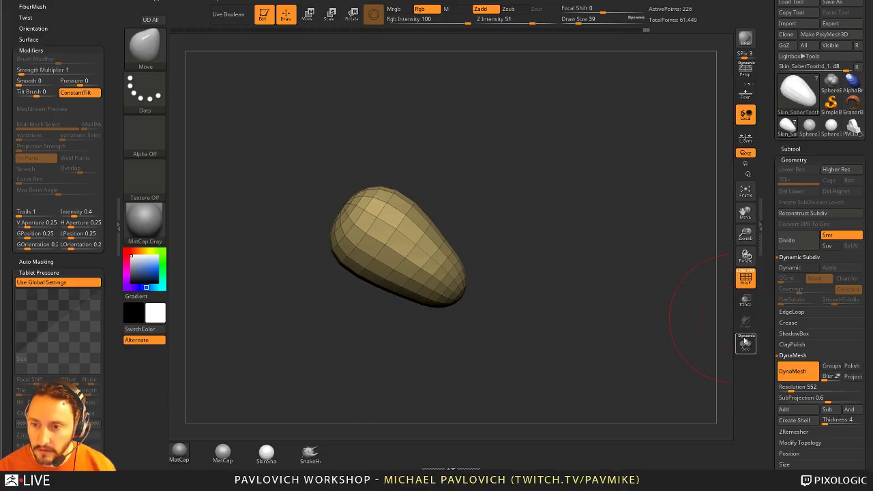
left_click(745, 343)
left_click(746, 308)
left_click_drag(634, 232, 657, 277, "alt")
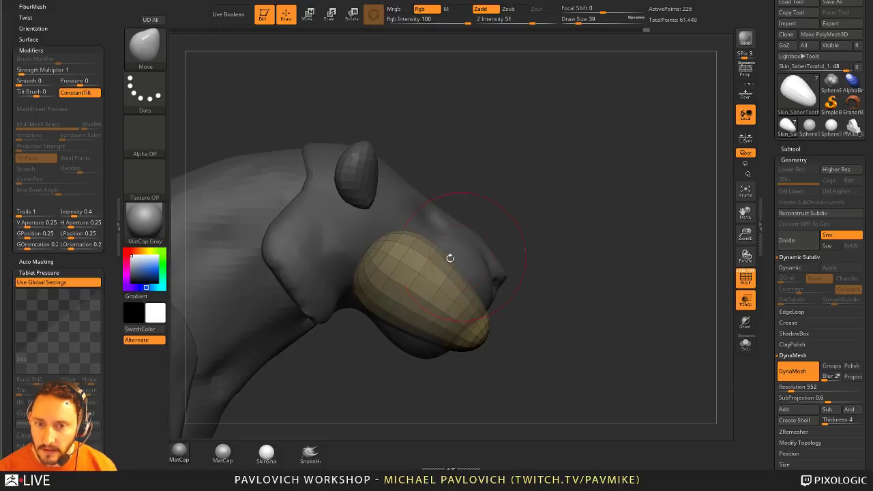
- Push the jaw ellipsoid's rear end forward and down under the cheek with the Move brush, using draw size 54
key("s")
mouse_move(400, 276)
left_mouse_down()
mouse_move(407, 279)
mouse_move(371, 276)
mouse_move(385, 270)
mouse_move(424, 311)
left_mouse_up()
key("s")
key("s")
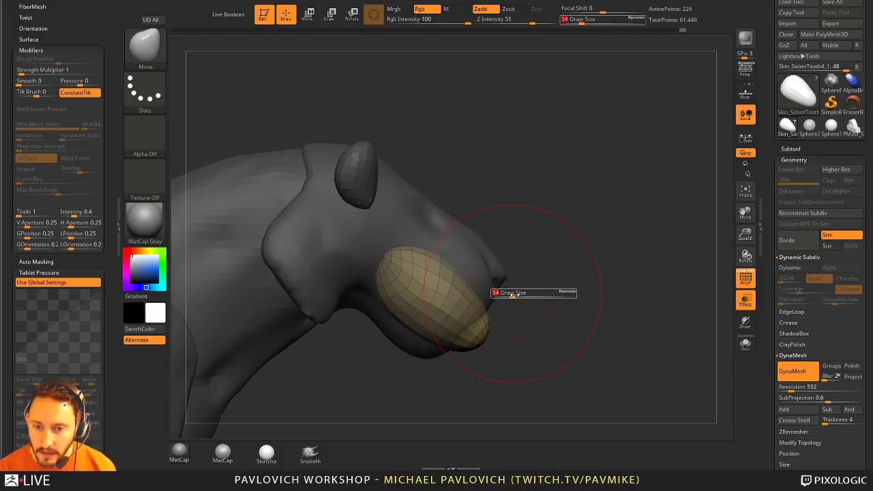
key("s")
left_click_drag(522, 308, 514, 308)
left_click_drag(525, 308, 522, 293, "alt")
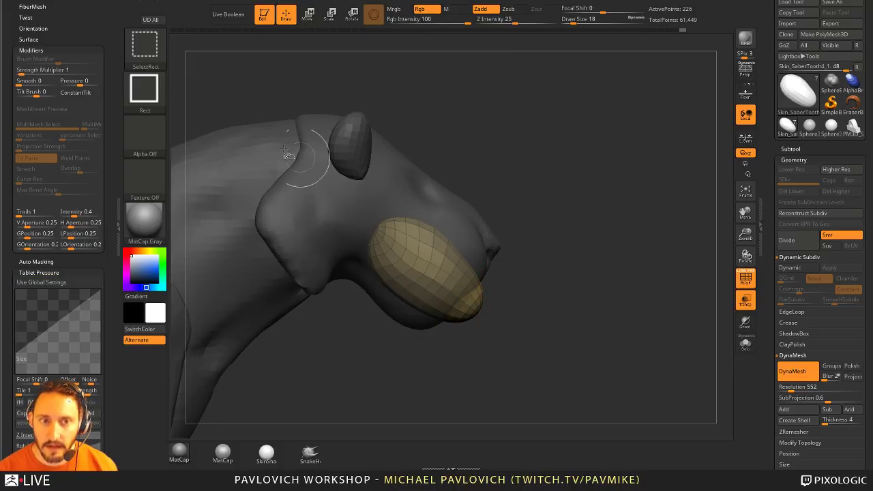
- Clip the jaw ellipsoid's front and underside so that its front end narrows to a thin tip
key("ctrl+shift+b")
left_click(275, 54)
mouse_move(480, 168)
left_mouse_down("ctrl+shift")
mouse_move(495, 315)
mouse_move(509, 346)
mouse_move(501, 352)
left_mouse_up("ctrl+shift")
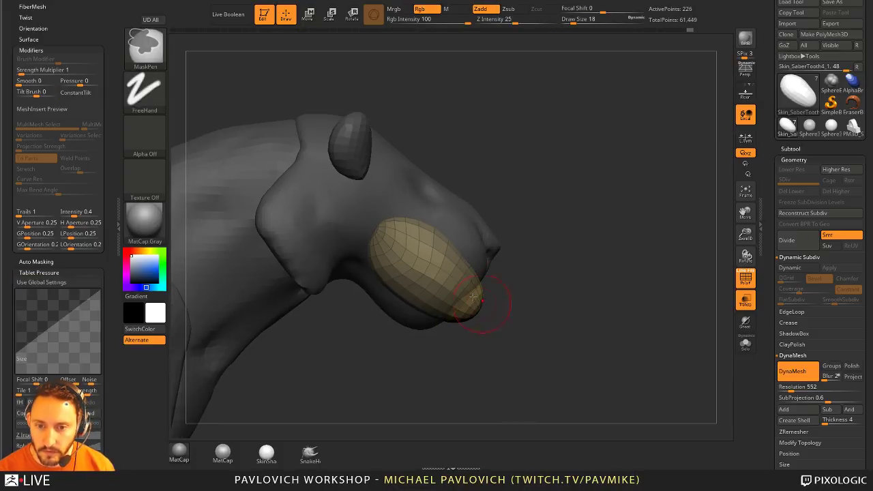
key("ctrl+shift+b")
left_click(149, 67)
mouse_move(473, 170)
left_mouse_down("ctrl+shift")
mouse_move(486, 327)
mouse_move(518, 352)
mouse_move(505, 362)
mouse_move(475, 319)
mouse_move(400, 306)
mouse_move(378, 290)
left_mouse_up("ctrl+shift")
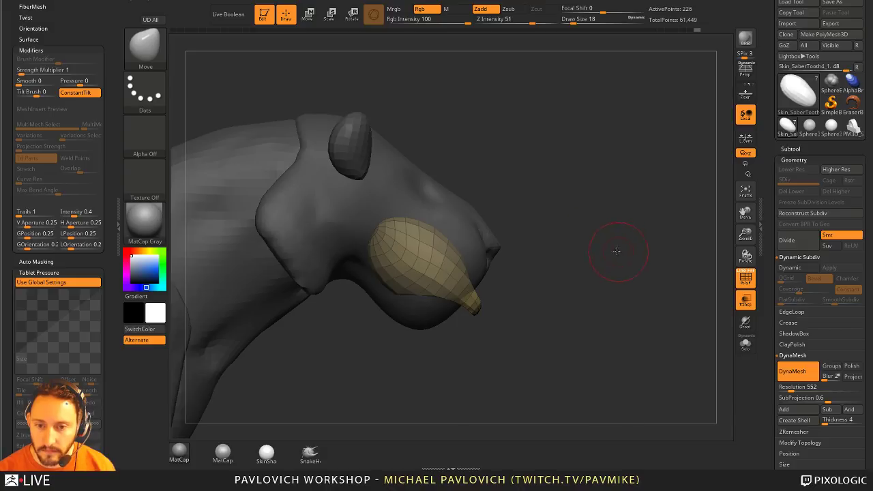
- Widen the jaw to about 1.5 times its width along the X axis with the transform gizmo and hide the polyframe
left_click_drag(615, 251, 584, 230)
key("w")
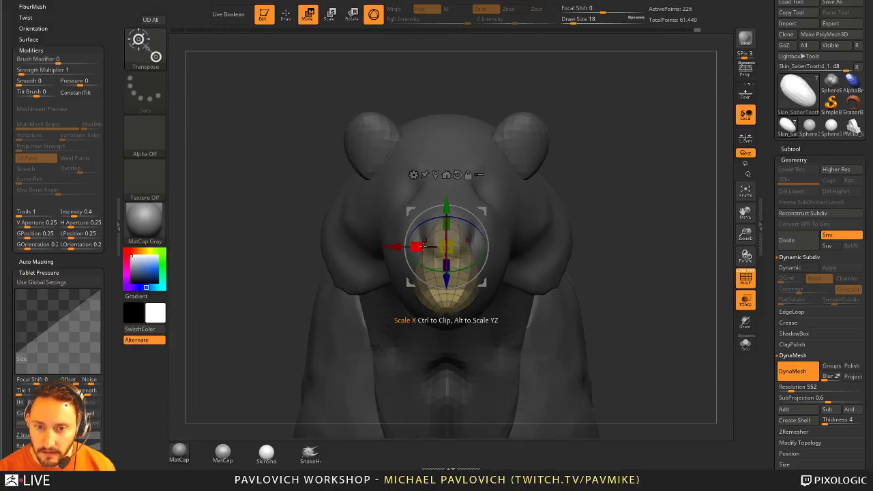
left_click_drag(424, 247, 395, 250)
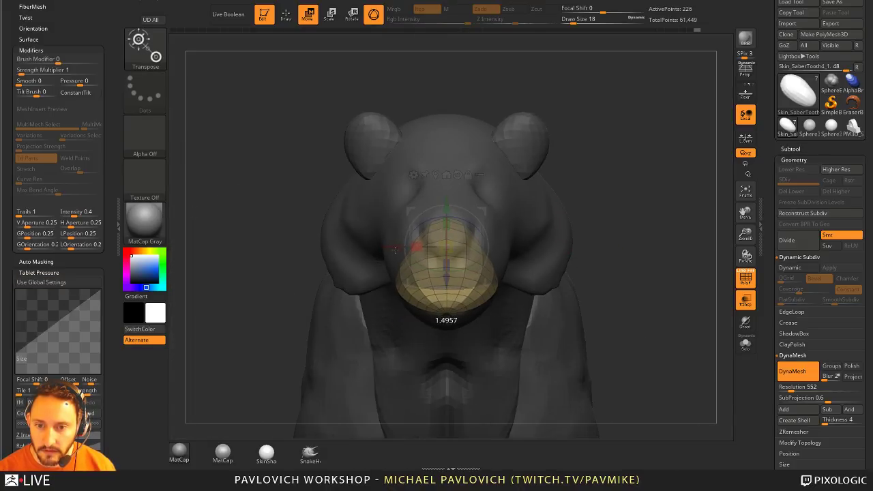
key("q")
mouse_move(546, 211)
left_mouse_down()
mouse_move(631, 256)
mouse_move(638, 243)
mouse_move(570, 254)
mouse_move(590, 254)
left_mouse_up()
left_click(745, 279)
- Reshape the lower side corners of the widened jaw from the front with the Move brush at draw size 25
key("s")
left_click_drag(397, 270, 400, 280)
left_click_drag(308, 322, 394, 322)
key("s")
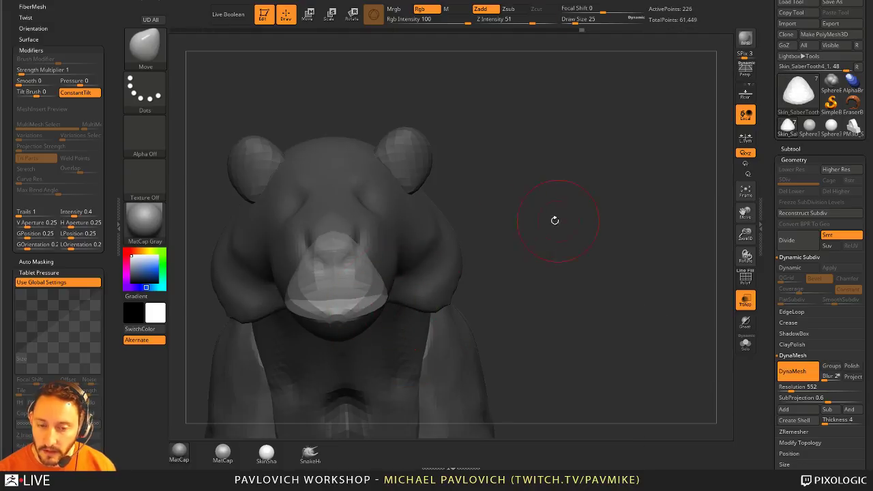
- Remesh the jaw with DynaMesh at resolution 552 and keep it as the active subtool
left_click_drag(543, 225, 573, 222)
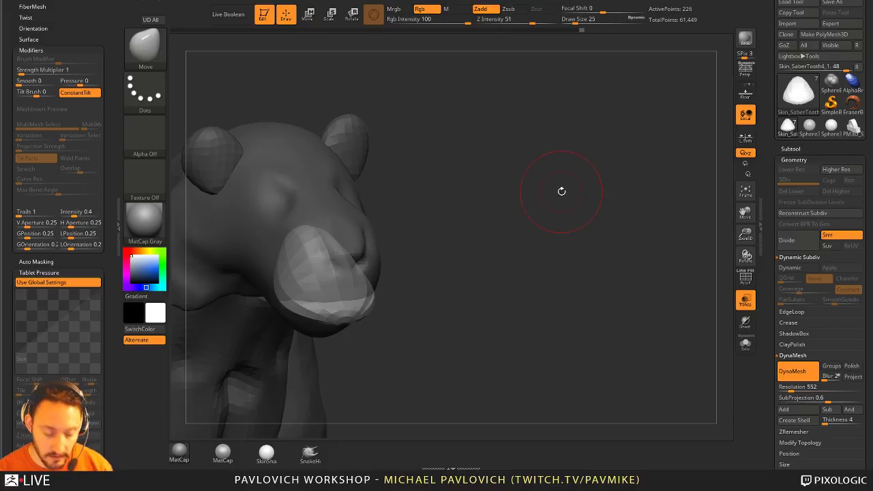
key("2")
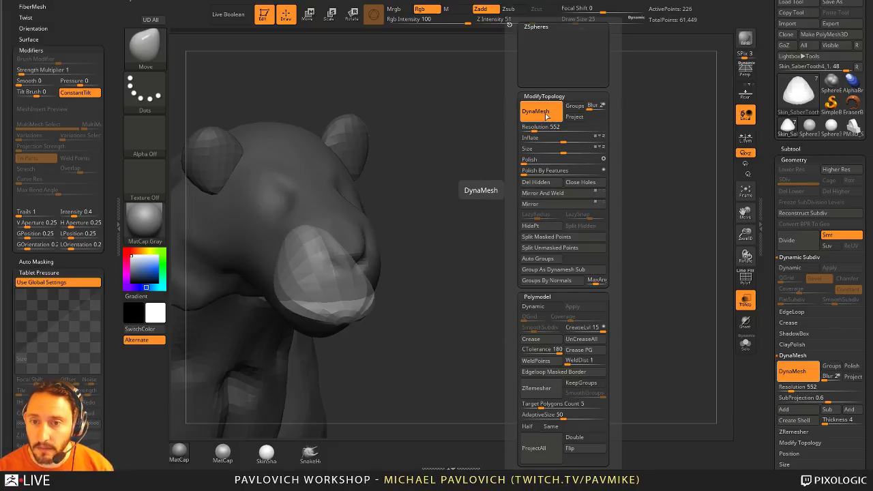
left_click_drag(362, 160, 416, 218)
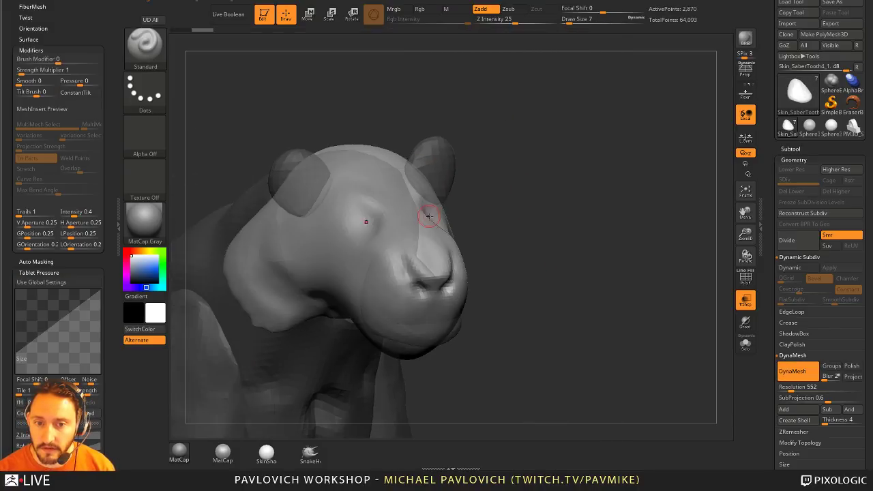
key("2")
key("2")
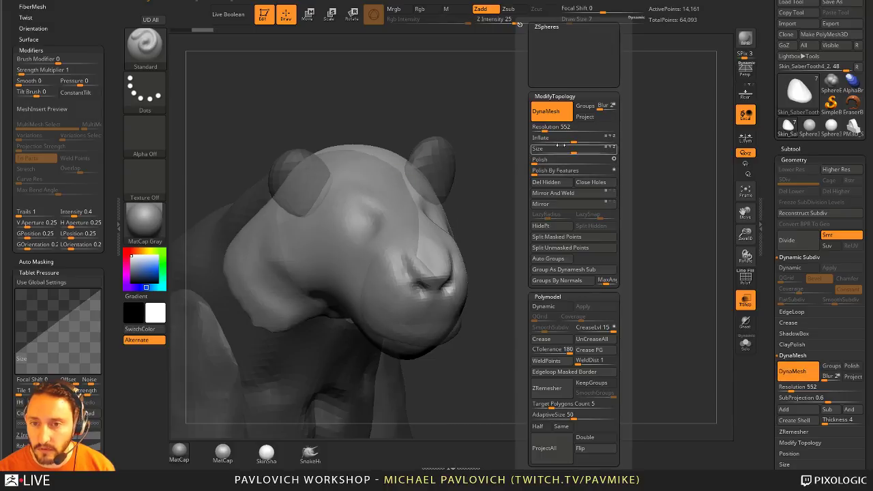
left_click(455, 331, "alt")
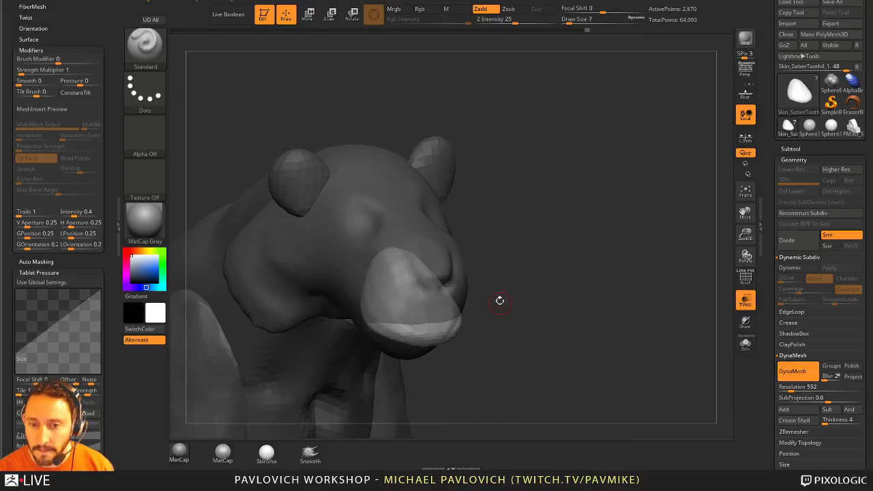
left_click_drag(500, 301, 499, 304)
key("2")
- Turn off ghost transparency, show the sabertooth reference image and restore the stored right side view
left_click_drag(624, 236, 673, 273, "alt")
mouse_move(730, 310)
left_mouse_down()
mouse_move(614, 238)
mouse_move(511, 241)
mouse_move(518, 271)
left_mouse_up()
key("s")
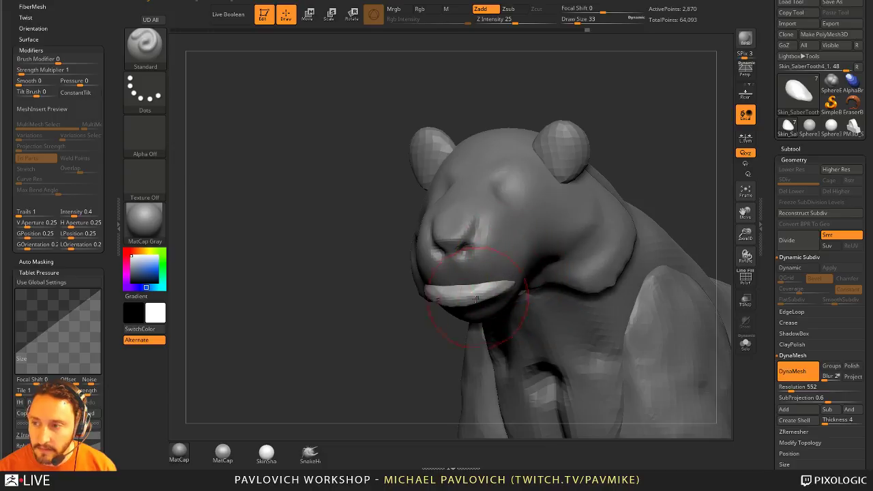
left_click_drag(370, 328, 356, 366)
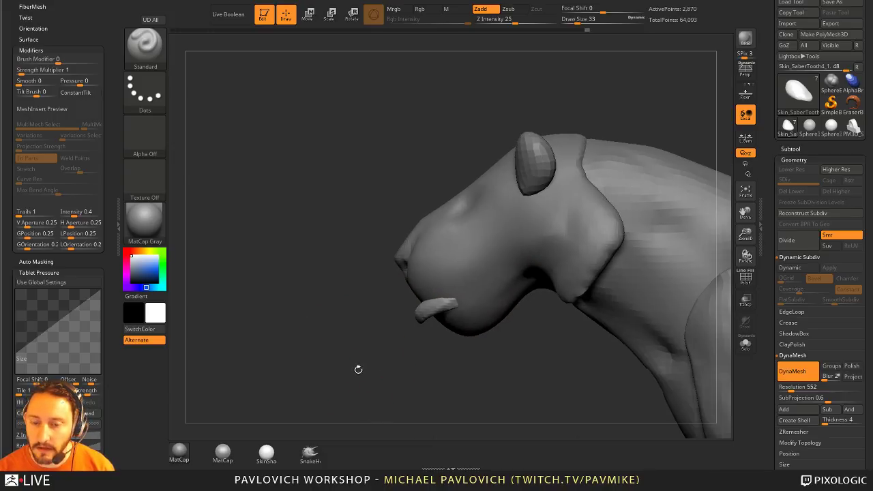
key("shift+z")
scroll(85, 244, "up", 15)
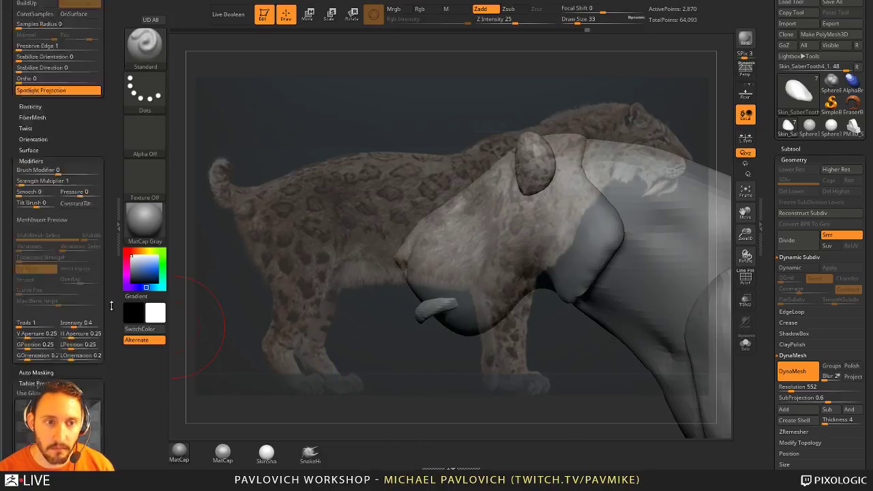
scroll(91, 358, "up", 5)
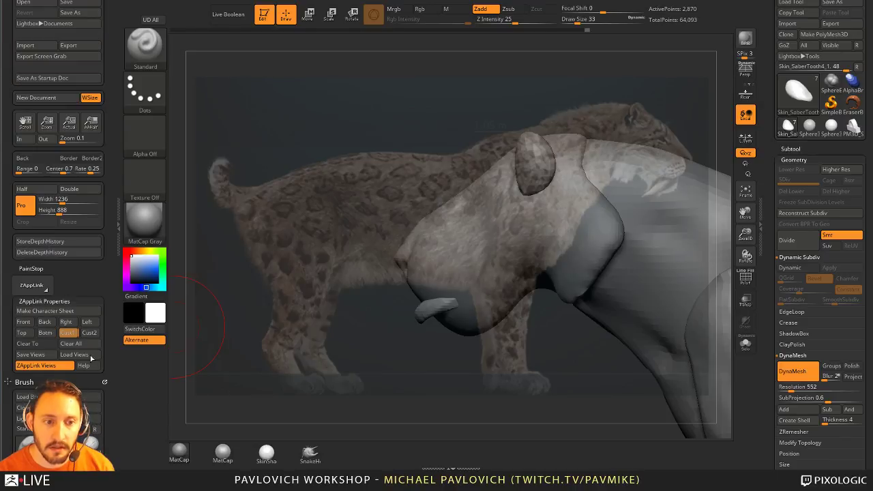
left_click(69, 322)
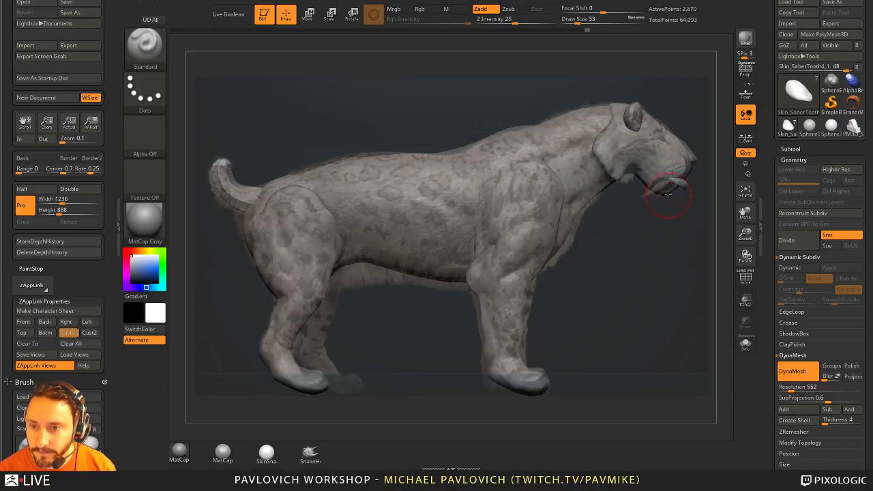
- Adjust the jaw's front profile to the reference mouth in side view with the Move brush at draw sizes 74 and 31
key("b")
key("m")
key("v")
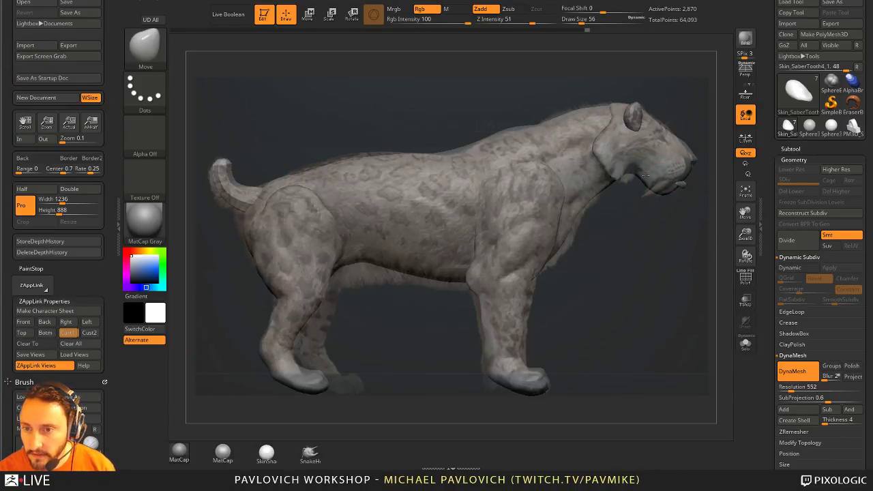
key("w")
right_click_drag(713, 156, 664, 160)
left_click_drag(672, 155, 679, 155)
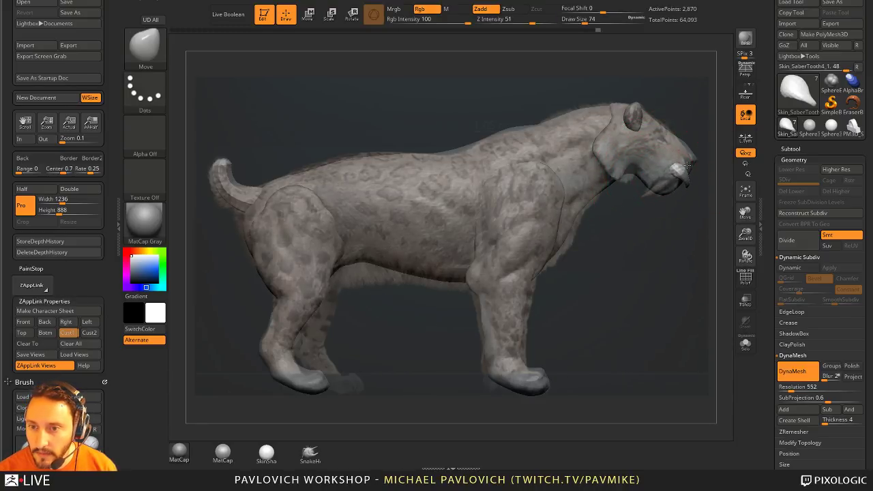
key("[")
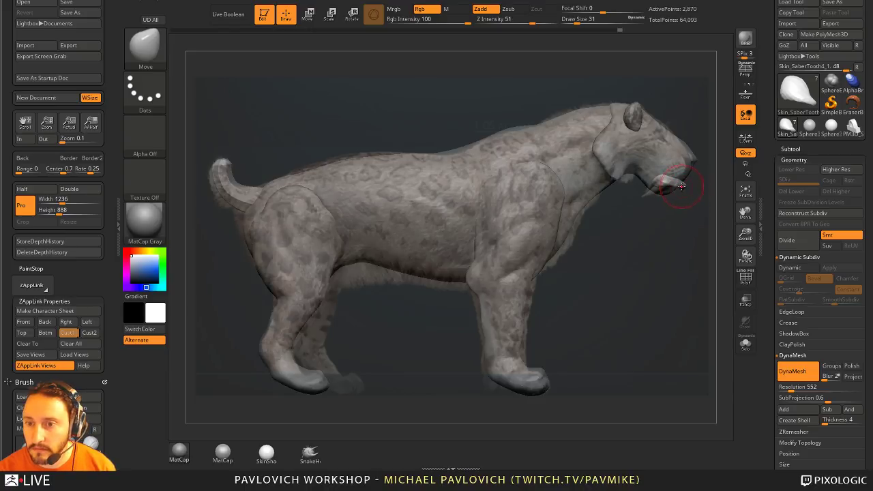
- Turn on ghost transparency and sharpen the jaw's protruding rim with the Pinch brush at draw size 46
left_click_drag(679, 252, 620, 263, "shift")
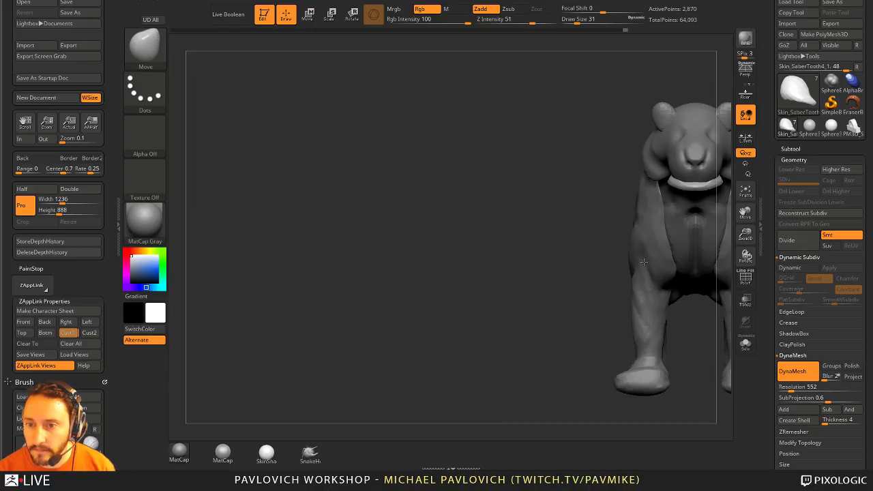
left_click_drag(506, 272, 252, 328, "alt")
left_click_drag(643, 226, 731, 267)
left_click(746, 302)
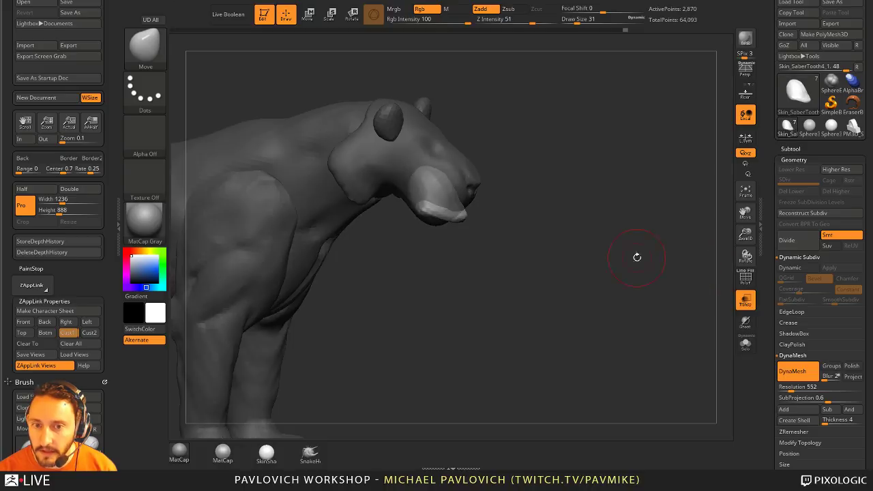
mouse_move(635, 255)
left_mouse_down()
mouse_move(627, 232)
mouse_move(627, 264)
mouse_move(621, 255)
left_mouse_up()
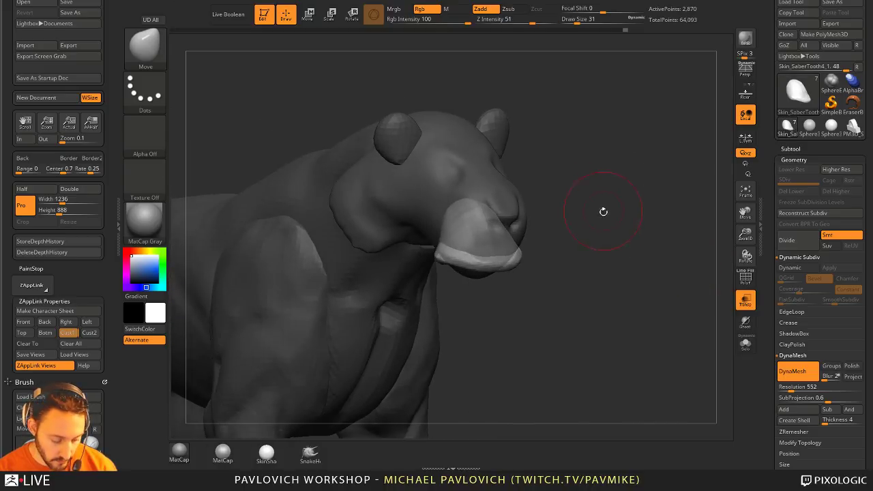
key("b")
key("p")
key("i")
left_click_drag(604, 211, 615, 232)
key("s")
mouse_move(463, 256)
left_mouse_down()
mouse_move(450, 256)
mouse_move(480, 273)
mouse_move(487, 292)
mouse_move(475, 315)
left_mouse_up()
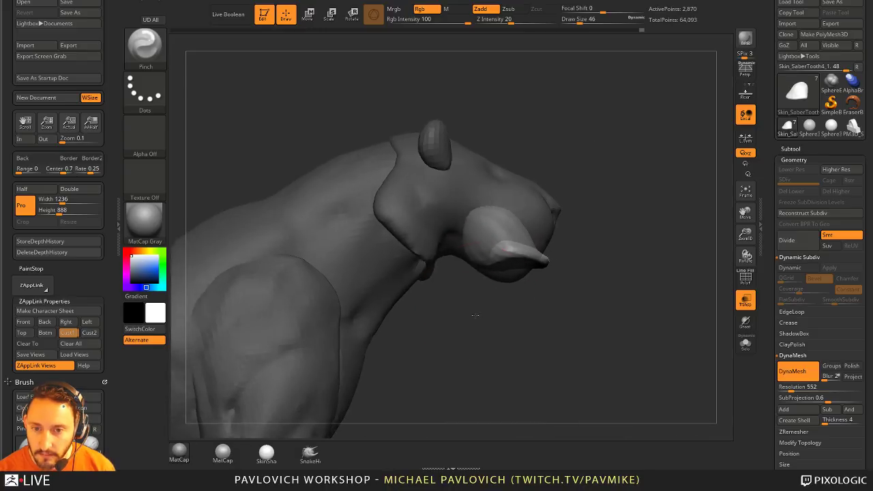
mouse_move(429, 269)
left_mouse_down()
mouse_move(571, 259)
mouse_move(594, 247)
mouse_move(568, 258)
left_mouse_up()
- Switch to the Standard brush at draw size 9, make the head the active subtool and show its polyframe without ghosting
type("bsts")
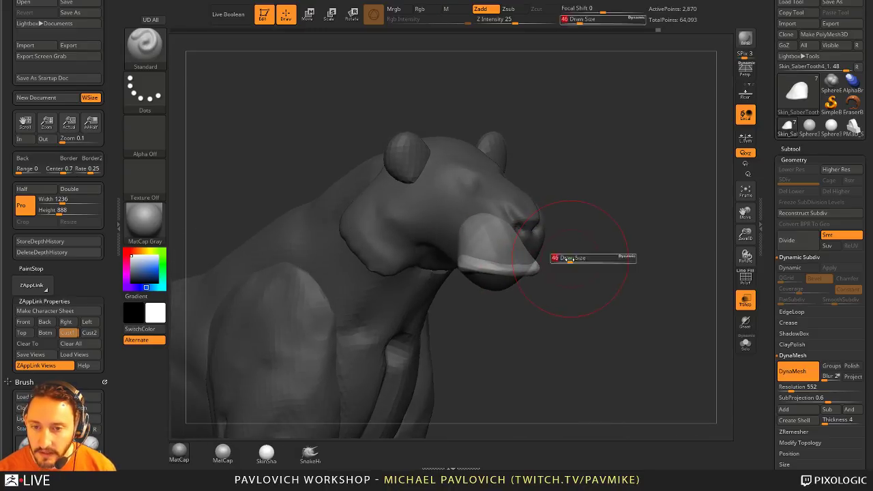
type("14")
key("Return")
left_click(525, 225, "alt")
mouse_move(577, 190)
left_mouse_down()
mouse_move(590, 220)
mouse_move(587, 246)
mouse_move(565, 235)
left_mouse_up()
mouse_move(472, 278)
left_mouse_down()
mouse_move(578, 267)
mouse_move(563, 255)
mouse_move(599, 262)
left_mouse_up()
key("bracketleft")
left_click(745, 277)
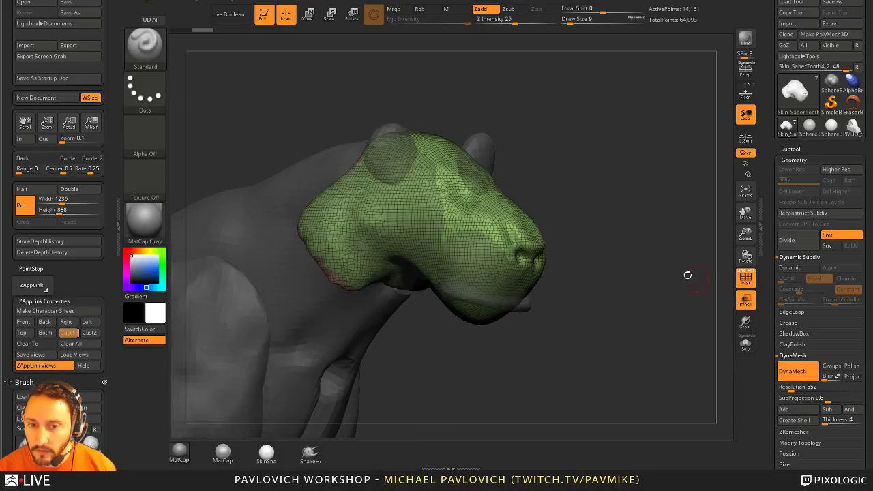
left_click_drag(686, 273, 713, 302)
left_click(745, 300)
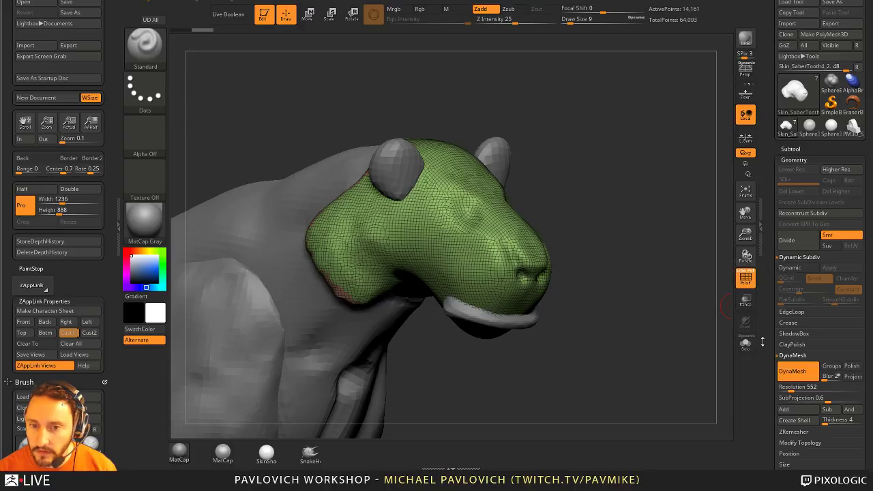
- Set the jaw subtool directly below the head to subtraction mode and merge it down into the head
left_click(791, 149)
left_click_drag(709, 191, 492, 197)
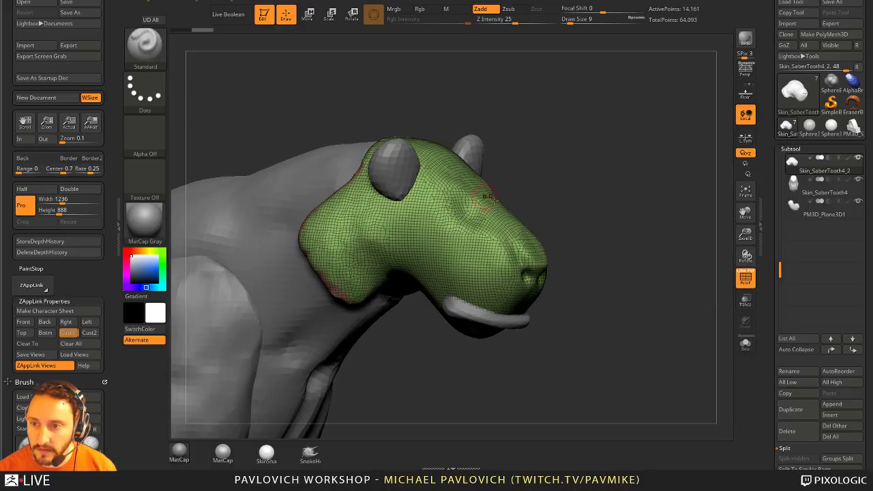
scroll(856, 306, "up", 5)
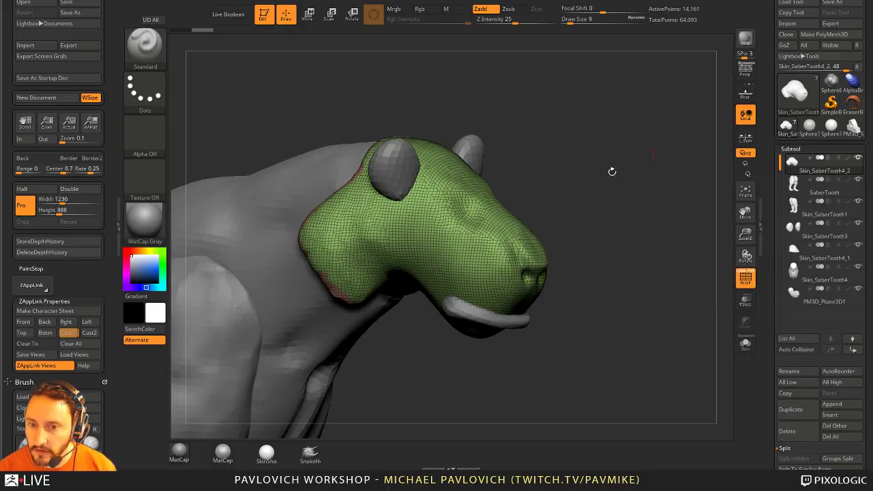
left_click(493, 317, "alt")
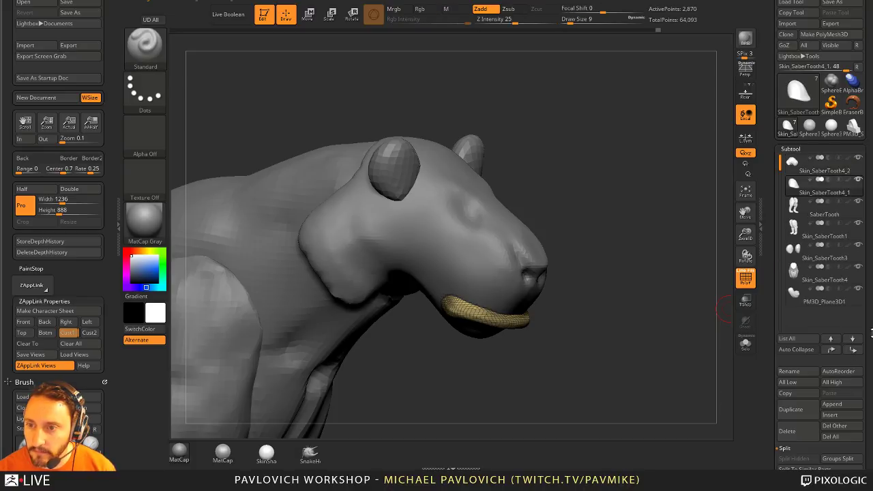
left_click(821, 164)
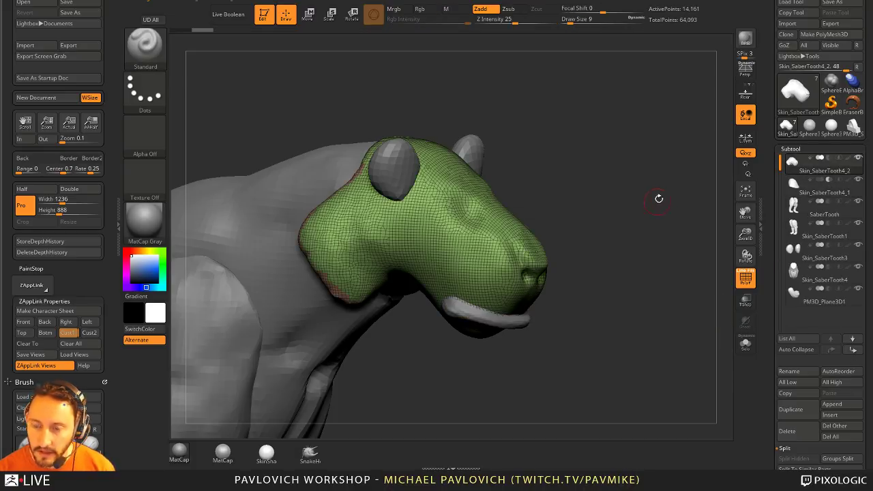
key("ctrl+e")
- Try to subtract the merged jaw from the head by updating the head's DynaMesh
left_click_drag(654, 163, 677, 230, "ctrl")
left_click_drag(661, 268, 611, 272)
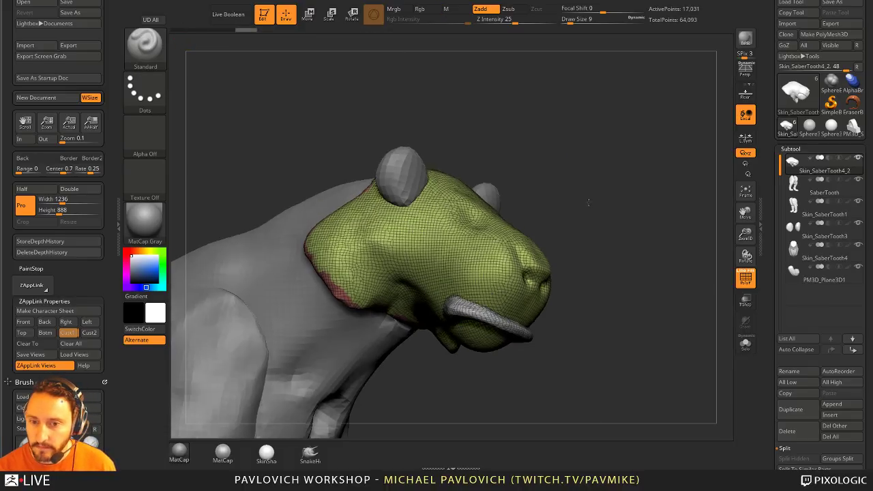
left_click_drag(588, 202, 584, 203)
- Isolate the jaw polygroup and split the hidden head off into its own subtool
left_click(506, 331, "ctrl+shift")
key("space")
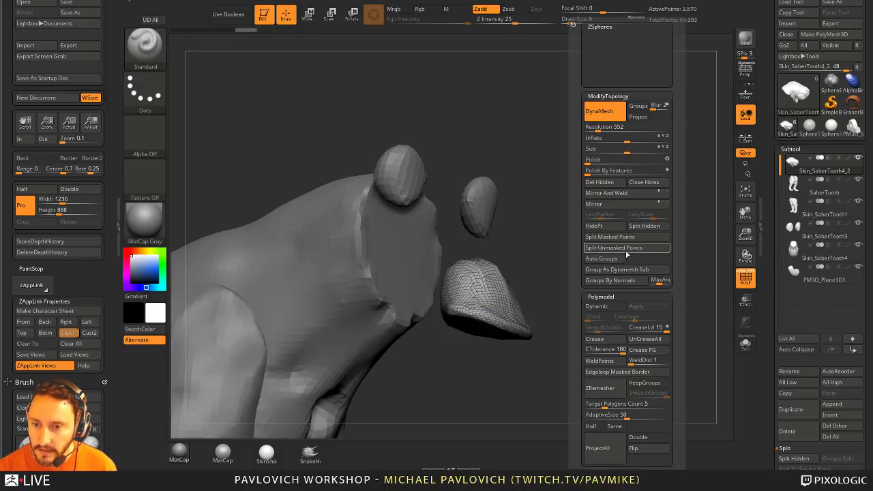
left_click(642, 227)
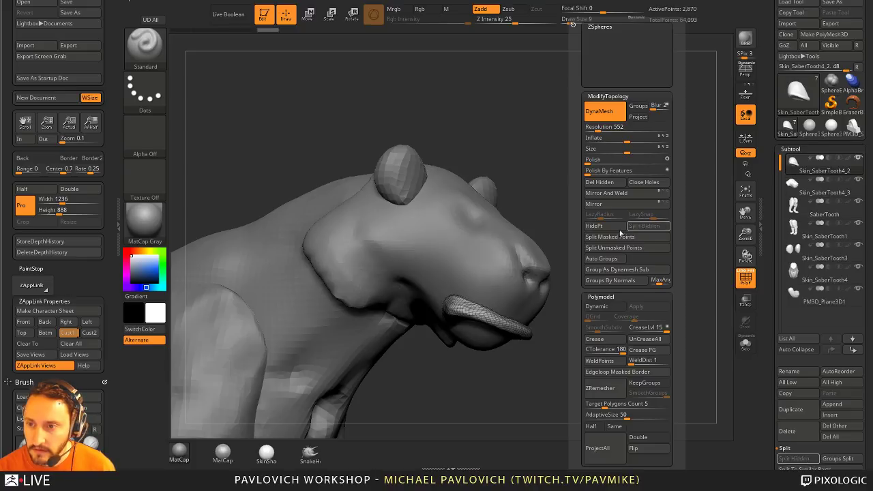
- Move the head subtool above the jaw, flag it as the Start subtool and set the jaw to subtraction
left_click_drag(812, 194, 803, 167)
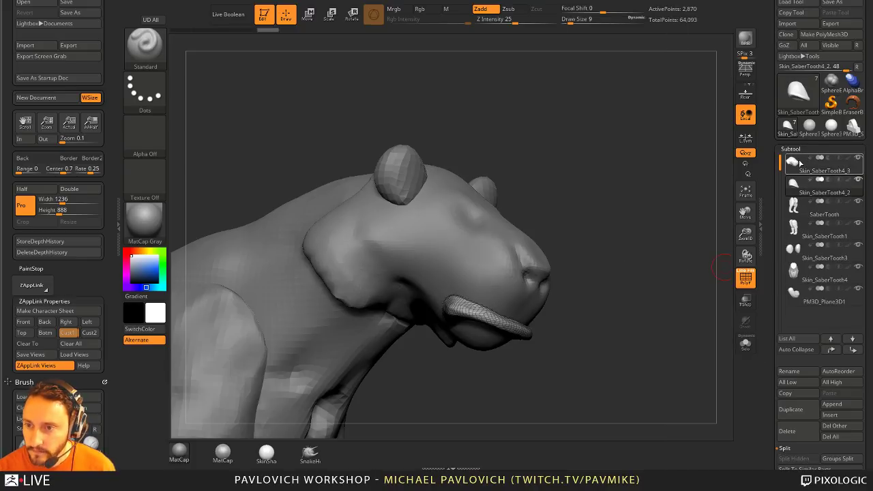
mouse_move(803, 167)
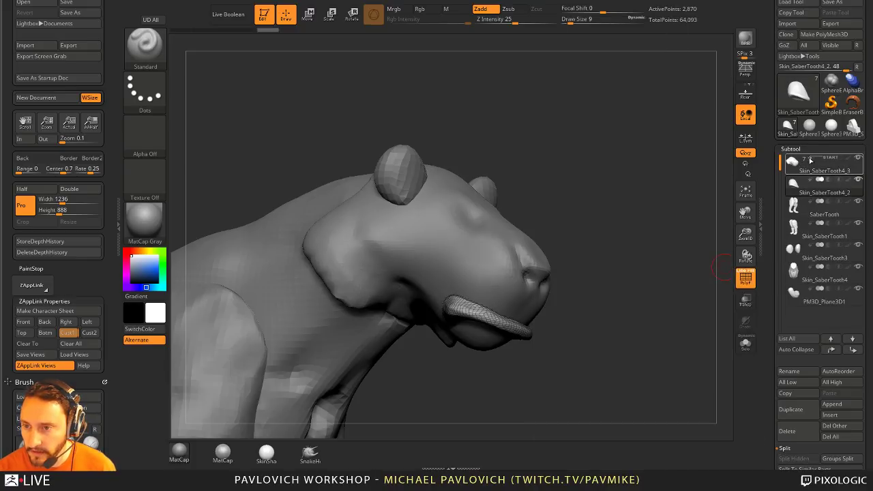
mouse_move(819, 191)
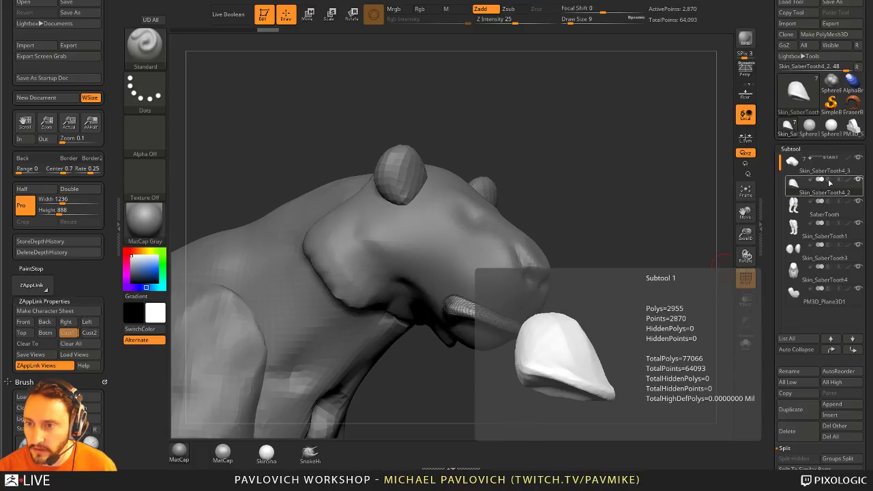
mouse_move(610, 207)
left_mouse_down()
mouse_move(622, 241)
mouse_move(676, 235)
left_mouse_up()
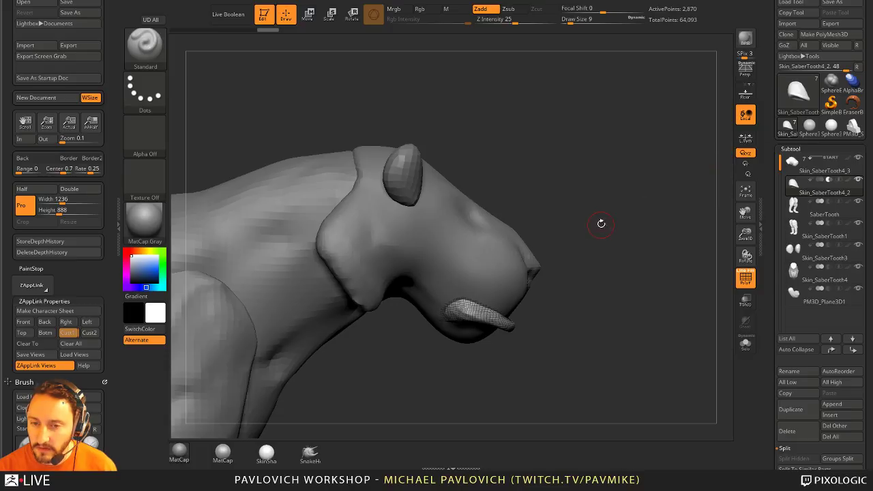
left_click_drag(601, 223, 683, 260)
- Turn on Live Boolean and hide the polyframe to preview the mouth cut
left_click(237, 15)
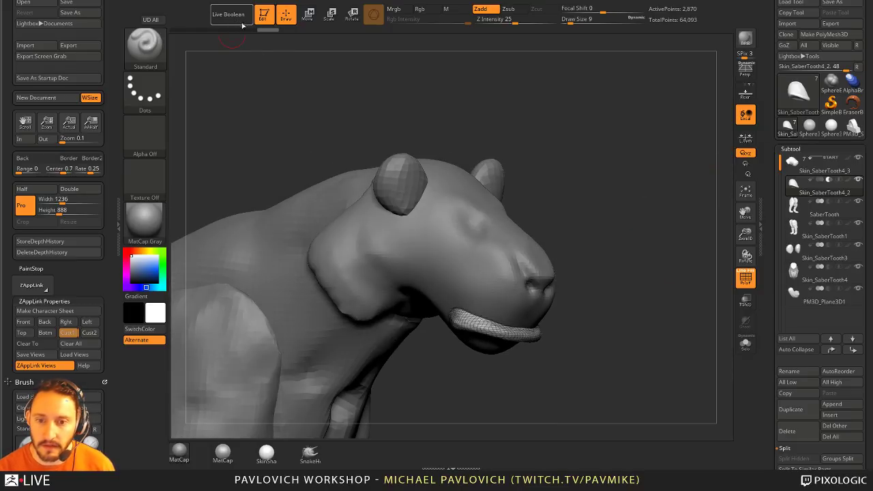
left_click(745, 276)
left_click_drag(559, 286, 532, 285)
left_click_drag(565, 238, 593, 241)
- Reshape the subtracting jaw around the mouth opening with the Move brush at draw sizes 41 and 17
key("s")
key("b")
key("m")
key("v")
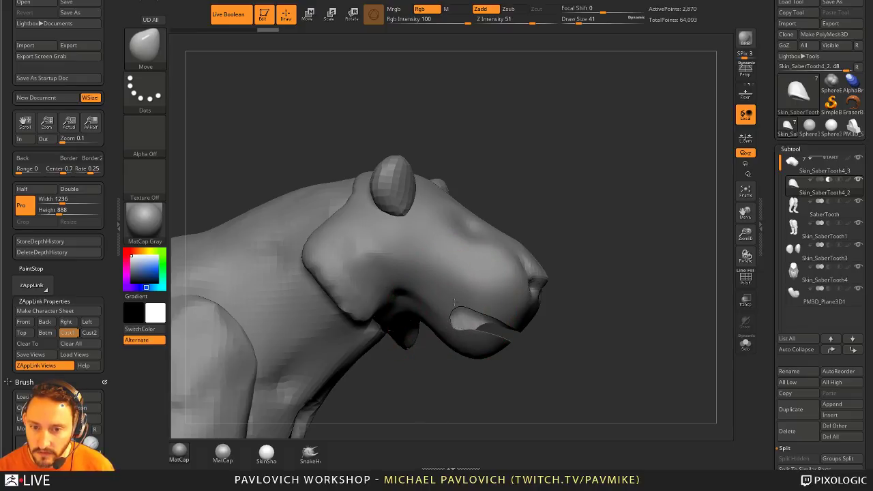
key("s")
mouse_move(477, 312)
left_mouse_down()
mouse_move(463, 311)
mouse_move(534, 309)
mouse_move(425, 345)
mouse_move(504, 317)
mouse_move(512, 277)
mouse_move(430, 275)
mouse_move(543, 307)
mouse_move(596, 274)
left_mouse_up()
key("s")
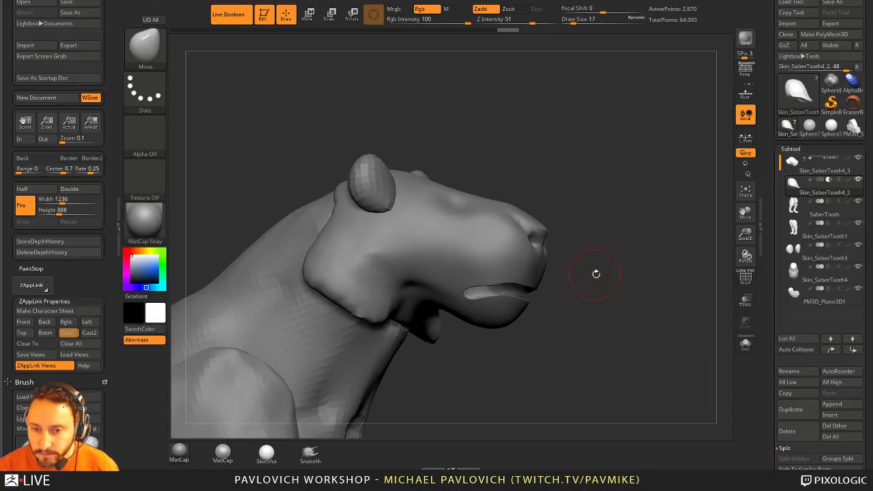
- Check the jaw's polyframe against the mouth cut and hide it again
left_click(745, 277)
left_click_drag(716, 287, 662, 282)
left_click(746, 278)
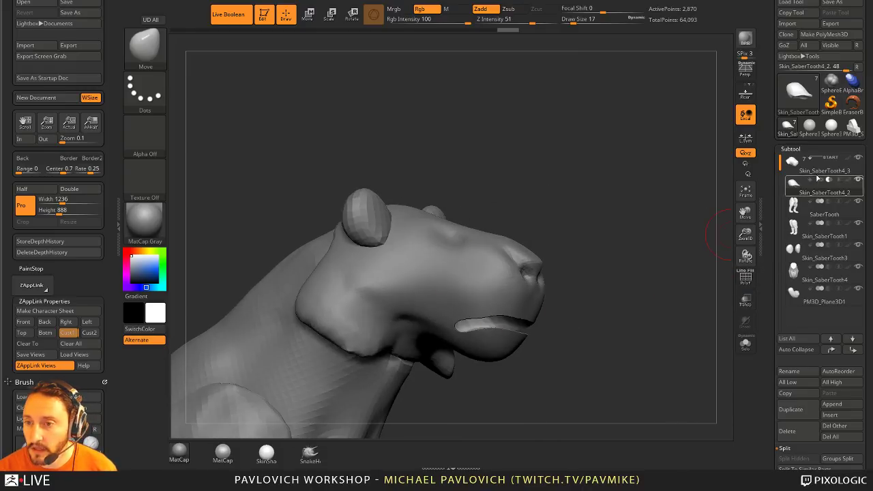
- Try flagging further body subtools as Start groups and open the Boolean options containing Make Boolean Mesh
scroll(772, 258, "down", 2)
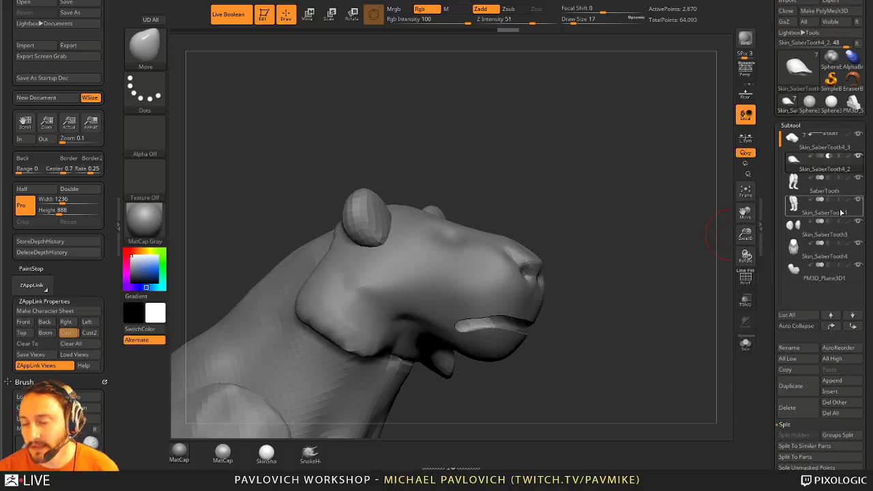
mouse_move(813, 151)
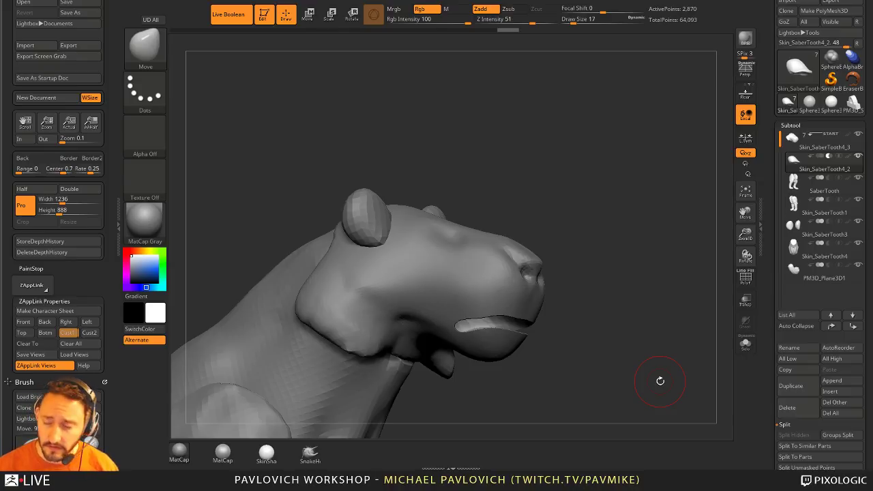
mouse_move(808, 203)
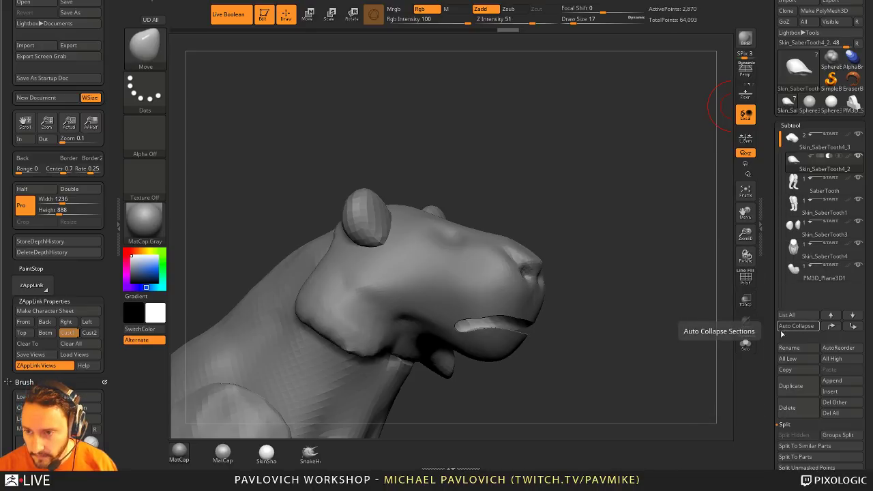
left_click_drag(769, 321, 771, 241)
left_click(791, 211)
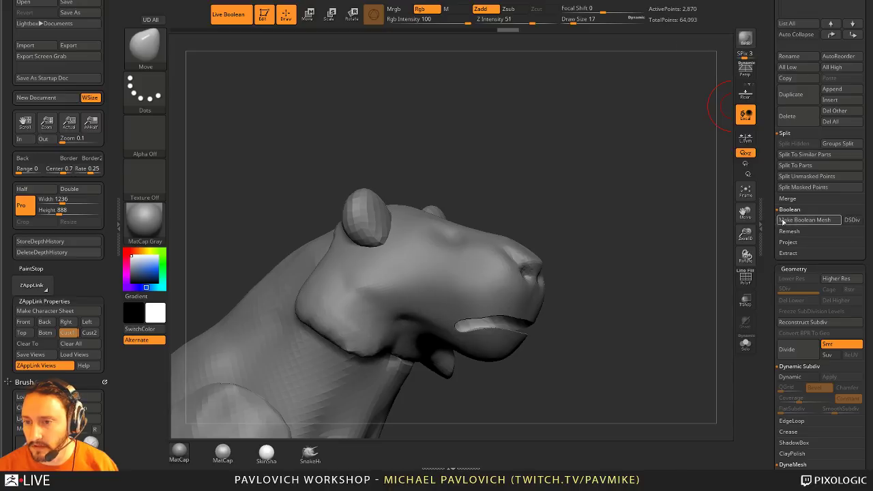
left_click(804, 220)
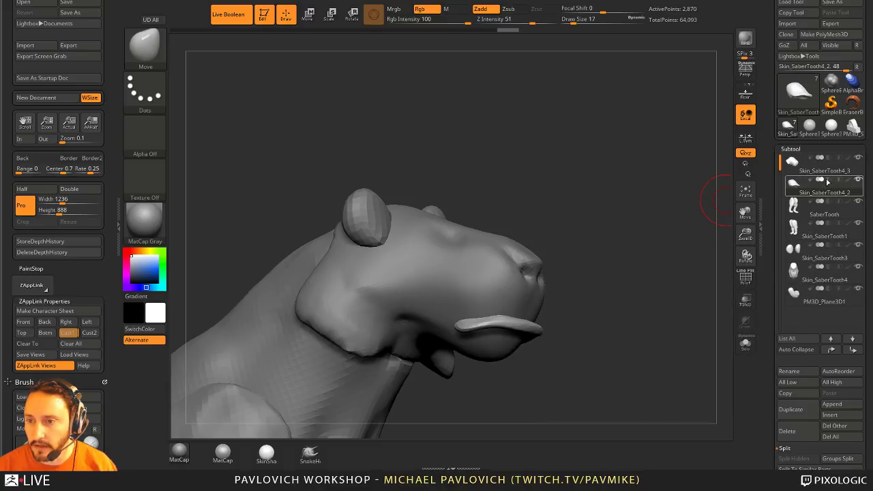
- Set the jaw to subtraction again and switch from the Live Boolean preview to the polyframe display
left_click_drag(642, 241, 689, 271)
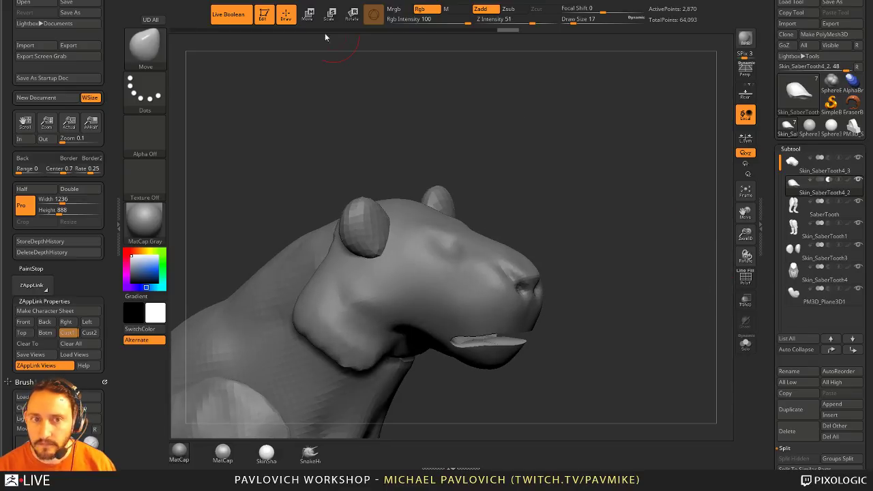
left_click(232, 15)
mouse_move(647, 215)
left_mouse_down()
mouse_move(628, 230)
mouse_move(662, 222)
left_mouse_up()
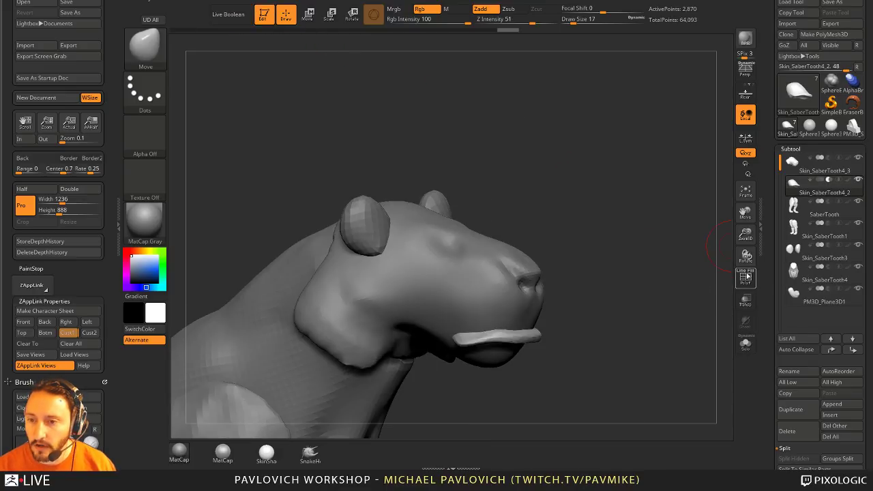
left_click(745, 280)
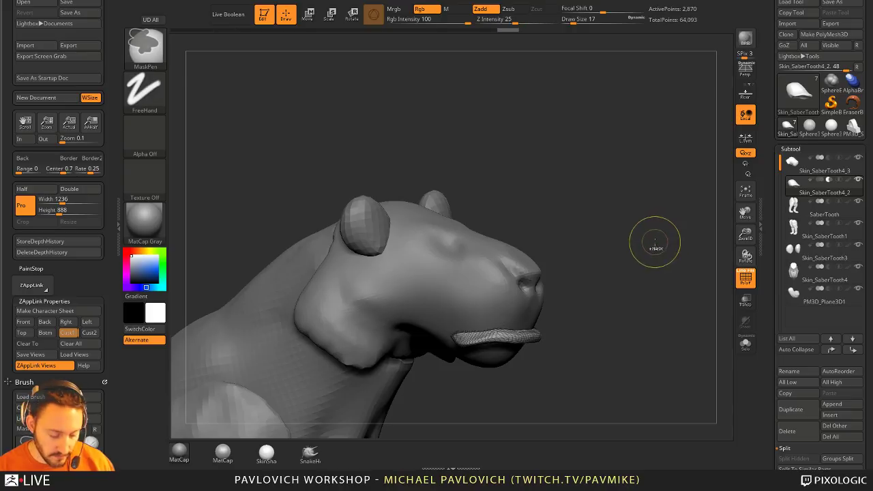
- Give the head subtool a single new polygroup and merge the jaw below it into the head
left_click(510, 334, "alt")
left_click(801, 171)
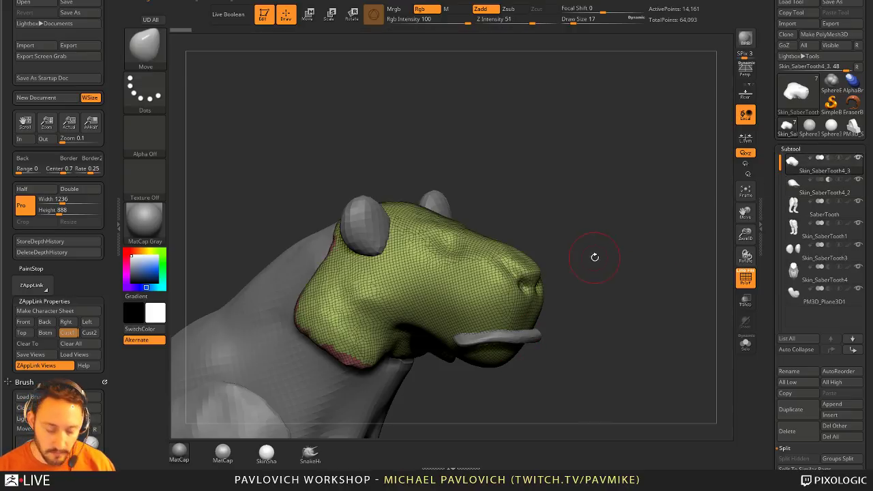
key("ctrl+w")
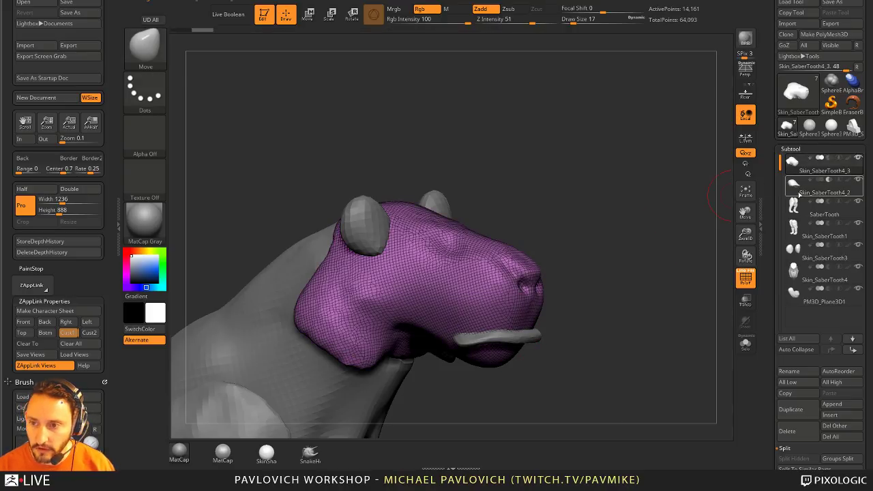
scroll(777, 244, "down", 5)
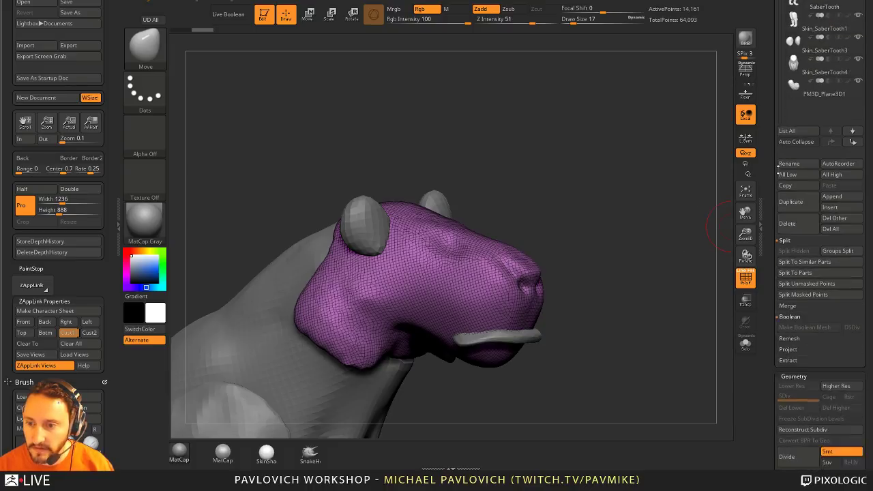
left_click(833, 299)
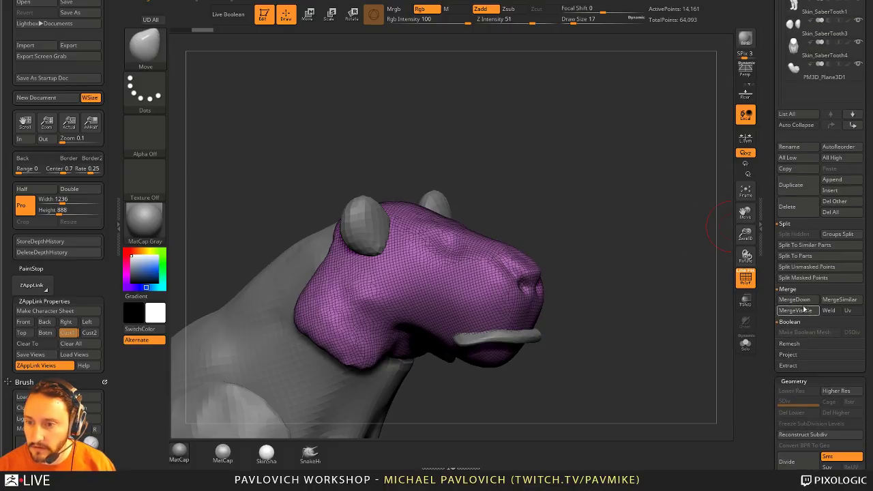
left_click_drag(757, 115, 757, 339)
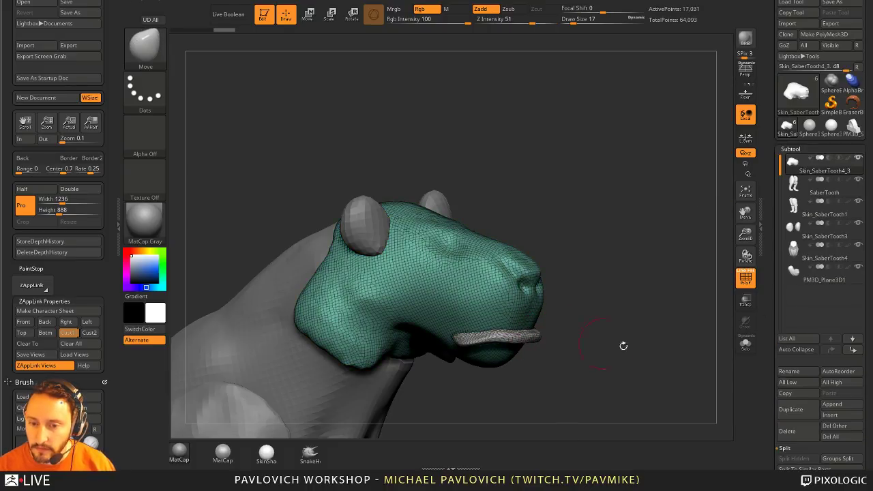
- Try a DynaMesh update on the newly merged head and jaw, and undo it
key("ctrl+z")
mouse_move(679, 342)
left_mouse_down()
mouse_move(636, 261)
mouse_move(623, 273)
left_mouse_up()
key("ctrl+z")
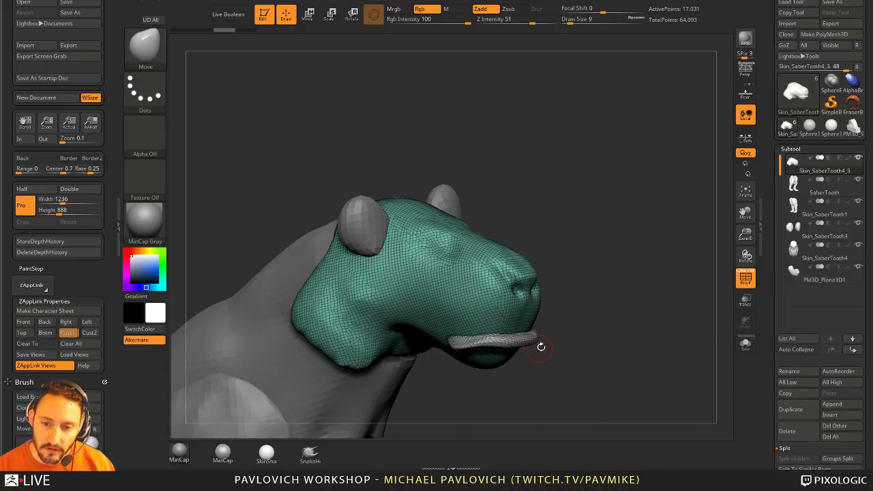
- Give the merged jaw a new polygroup, try the DynaMesh update with it and undo the remesh
left_click(614, 296, "ctrl")
key("ctrl+w")
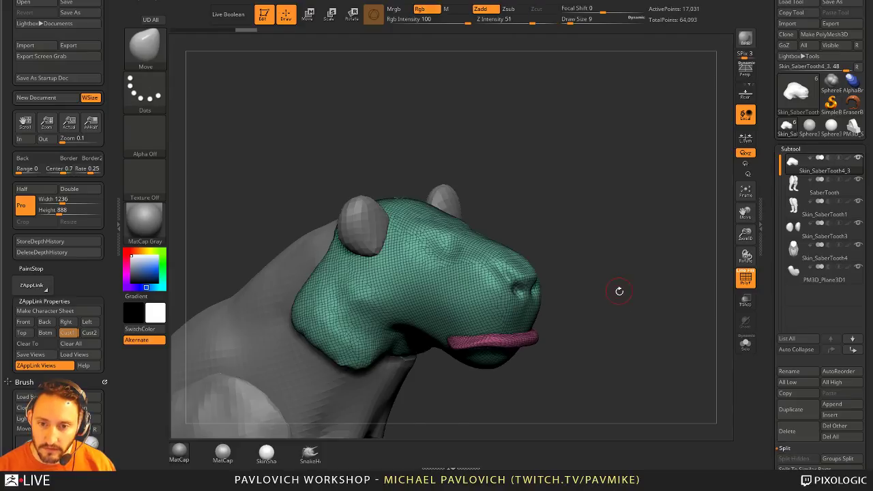
left_click_drag(619, 291, 616, 294)
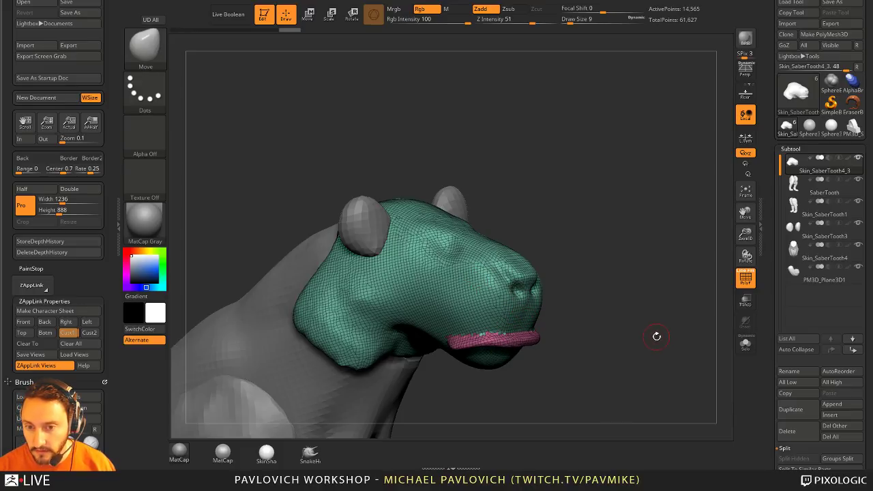
mouse_move(656, 335)
left_mouse_down("shift")
mouse_move(605, 295)
mouse_move(618, 336)
left_mouse_up("shift")
key("ctrl+z")
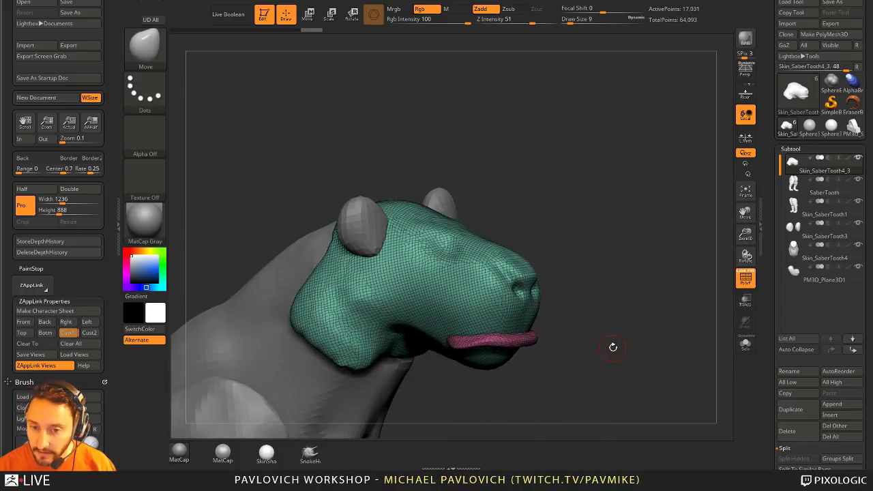
- Isolate the jaw part of the merged head and group it as a DynaMesh subtraction
mouse_move(589, 302)
left_mouse_down()
mouse_move(613, 294)
mouse_move(597, 296)
left_mouse_up()
left_click(522, 343, "alt")
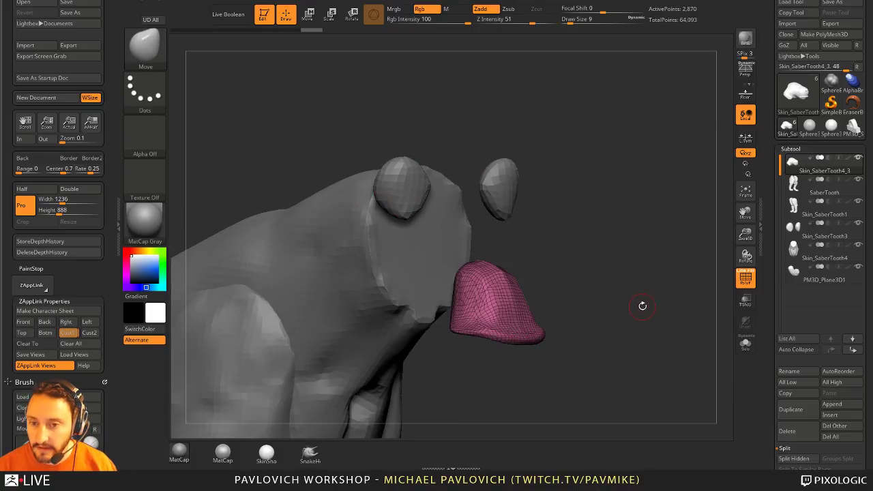
key("3")
left_click(638, 271)
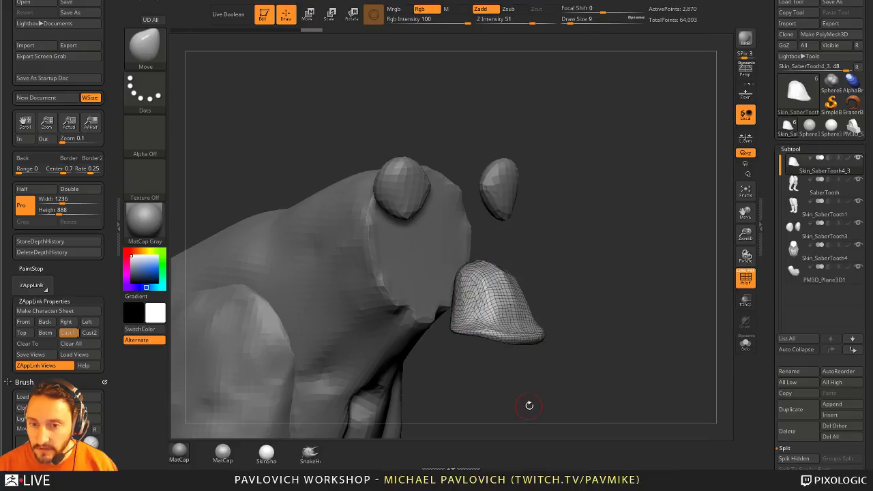
- Look through the tool settings for the polygroup commands that include Group As Dynamesh Sub
scroll(777, 205, "down", 10)
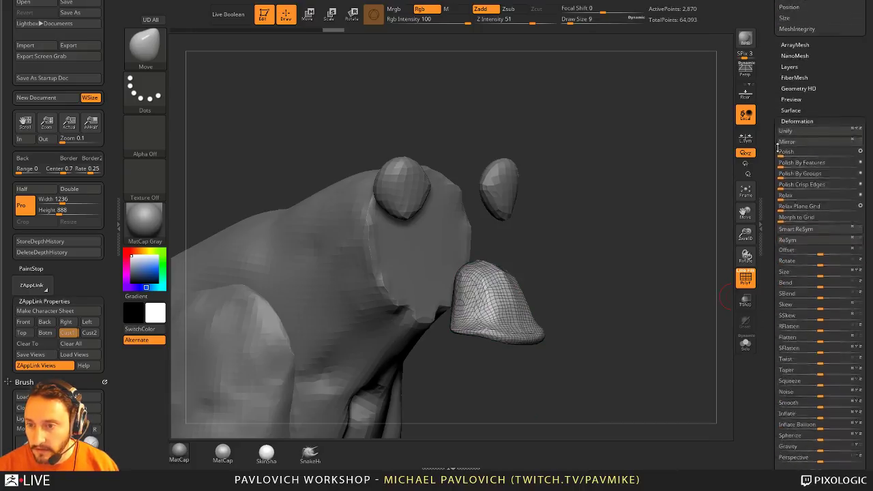
scroll(791, 170, "down", 5)
left_click(797, 62)
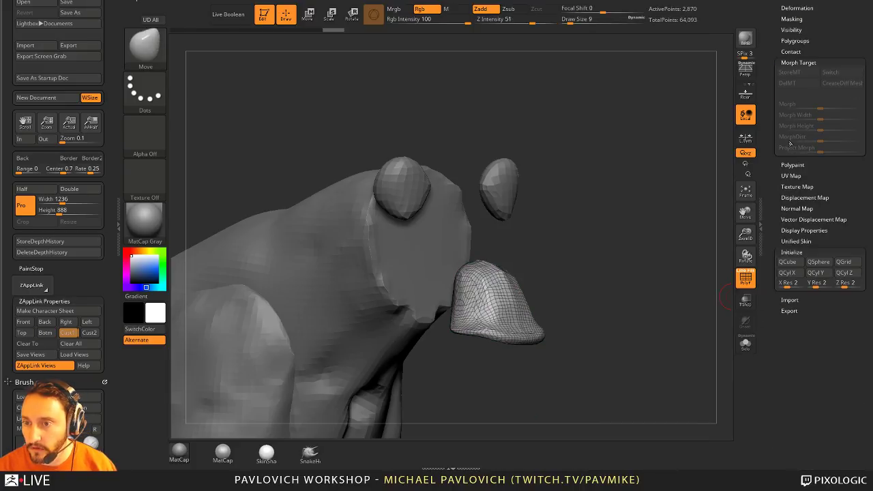
left_click(808, 62)
left_click(805, 160)
scroll(773, 199, "up", 5)
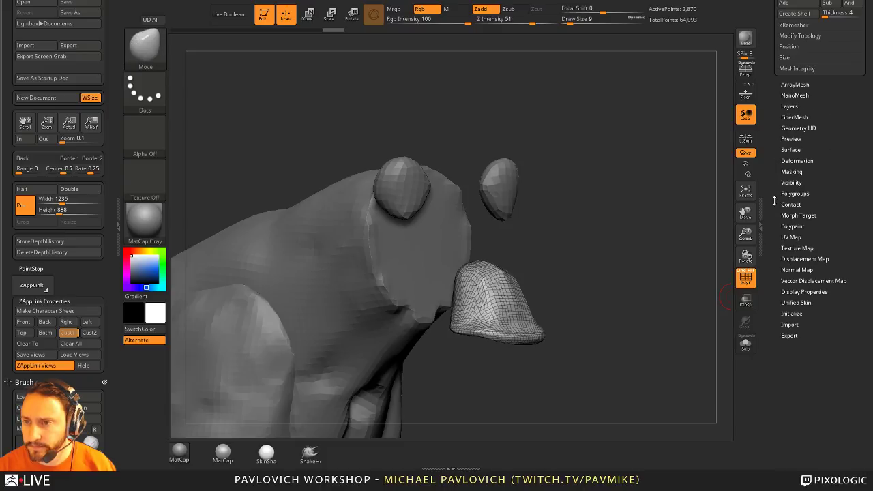
left_click(792, 194)
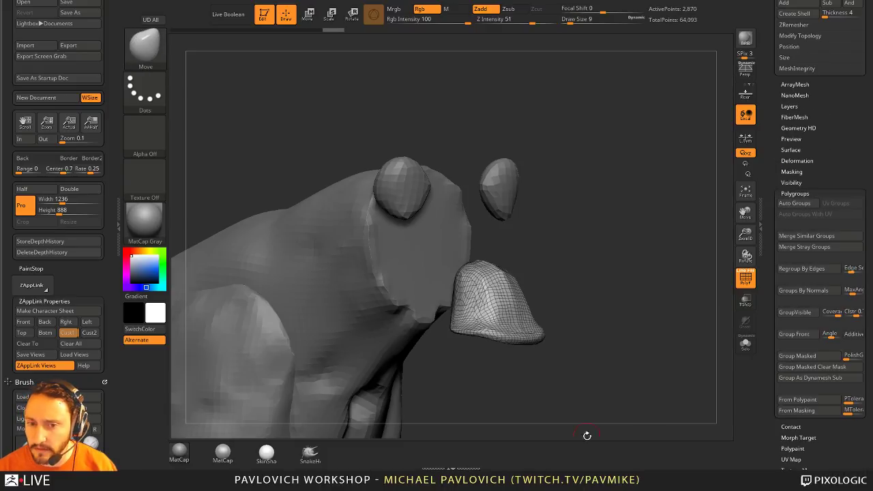
key("3")
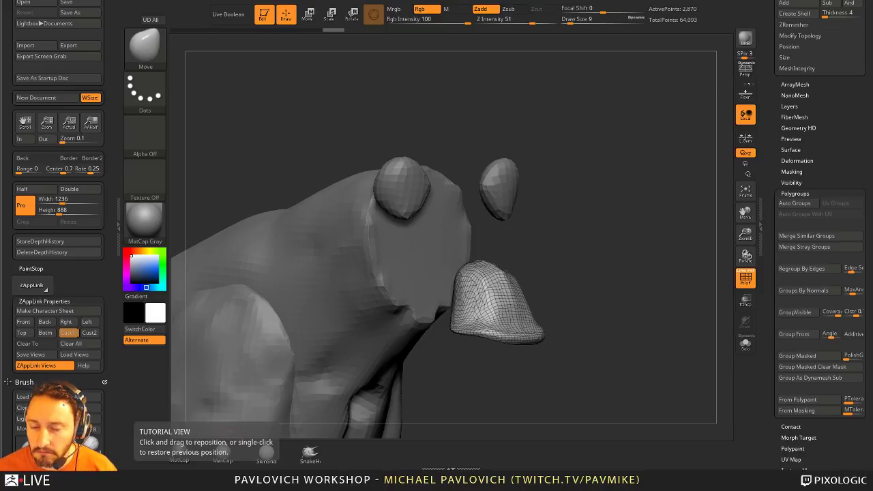
- Examine the isolated jaw piece against the head opening from several angles, with and without its wireframe
left_click_drag(589, 159, 592, 164)
key("2")
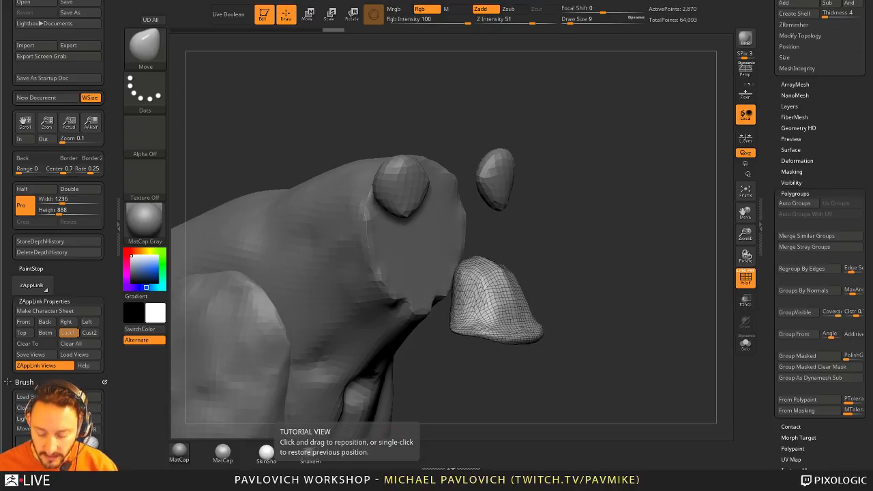
left_click_drag(609, 238, 540, 255)
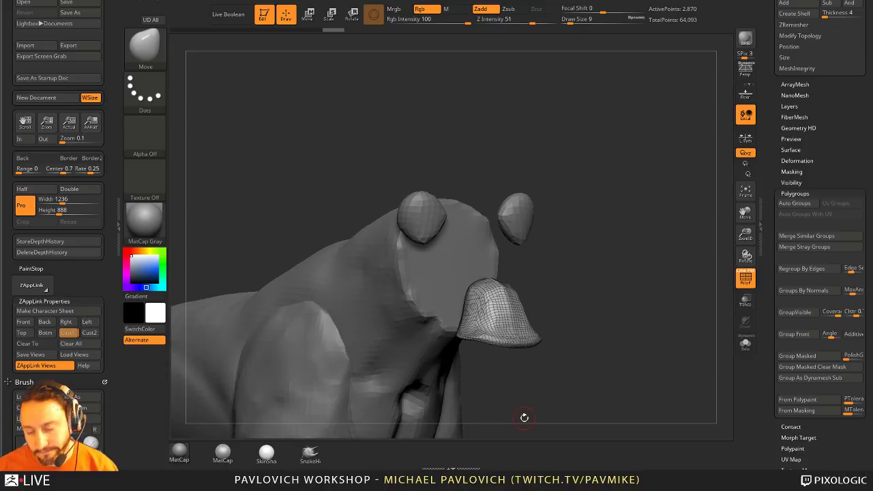
left_click_drag(623, 251, 626, 280)
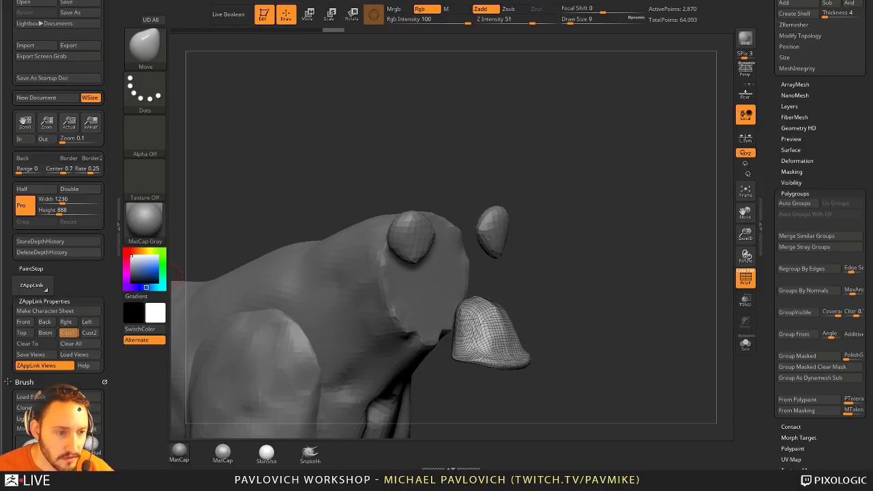
left_click_drag(602, 310, 592, 289)
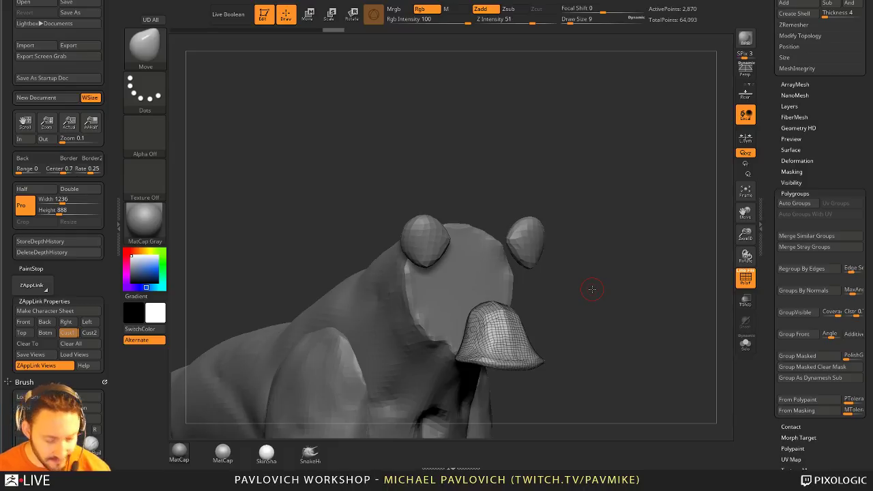
left_click_drag(611, 156, 606, 189)
left_click(745, 278)
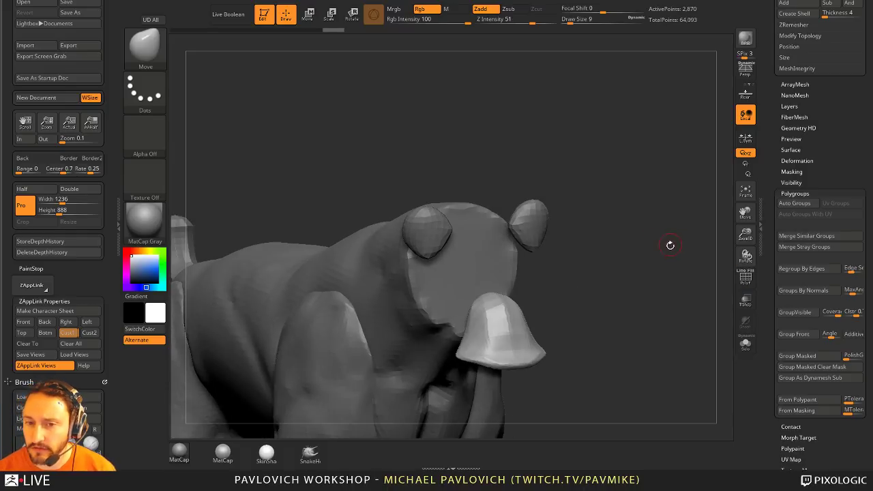
left_click_drag(661, 259, 681, 228, "alt")
left_click_drag(768, 151, 760, 339)
mouse_move(658, 289)
left_mouse_down()
mouse_move(663, 259)
mouse_move(647, 250)
left_mouse_up()
- Choose the Standard brush with a draw size of 13 and unhide the rest of the head
key("b")
key("s")
key("t")
key("s")
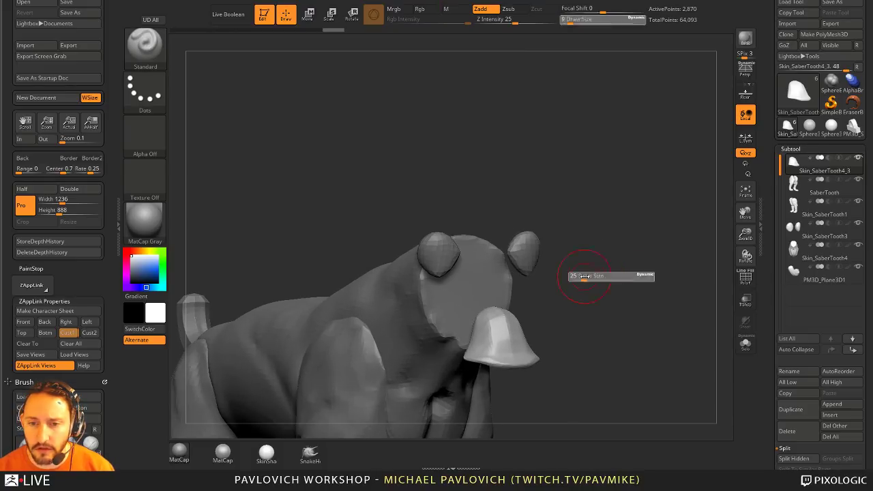
key("d")
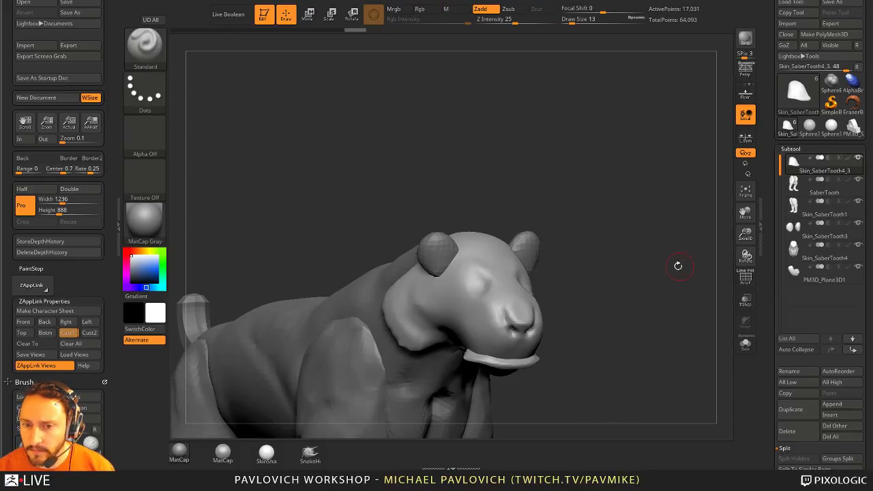
- Turn on the polyframe and examine the polygroups of the head and the merged jaw piece
left_click(745, 276)
left_click_drag(658, 263, 656, 290)
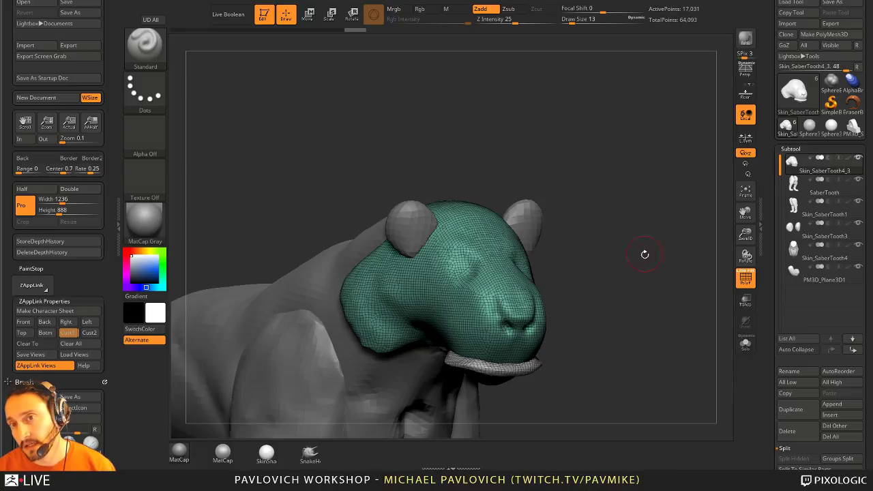
left_click_drag(645, 253, 645, 235)
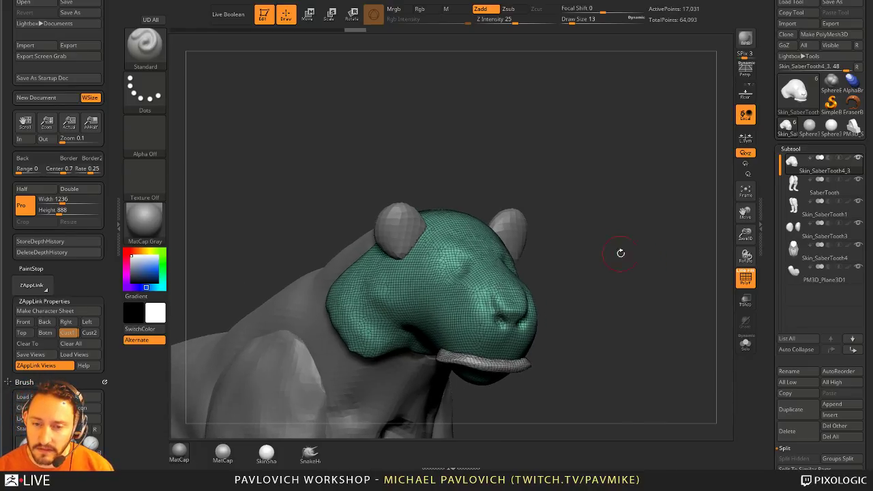
left_click(745, 277)
left_click(745, 277)
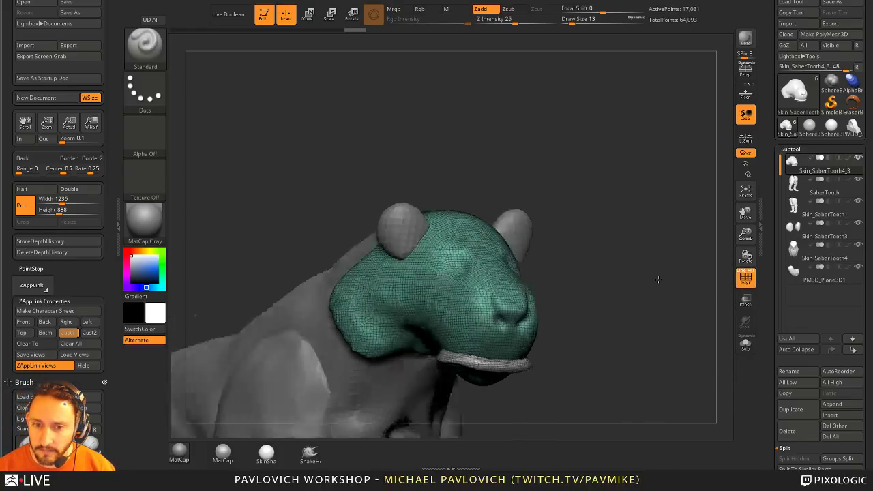
mouse_move(658, 279)
left_mouse_down()
mouse_move(659, 267)
mouse_move(655, 285)
left_mouse_up()
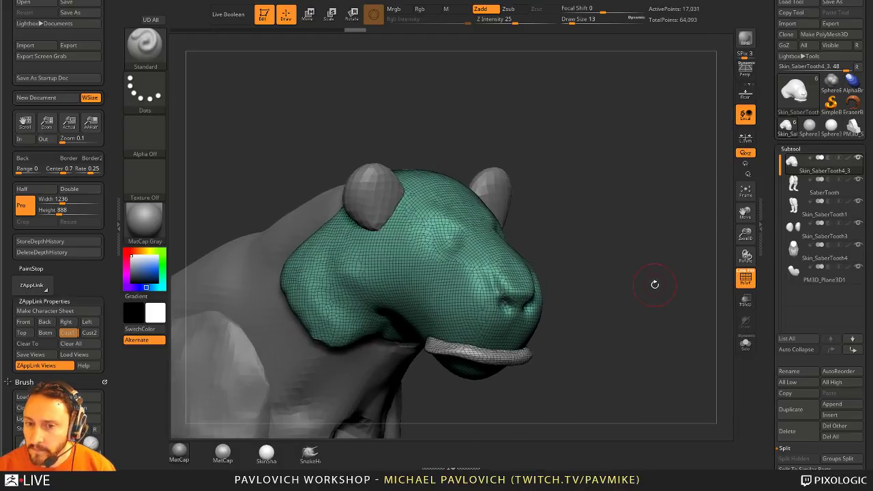
- Isolate the jaw piece of the merged head and group it as a DynaMesh subtraction
left_click(512, 357, "ctrl+shift")
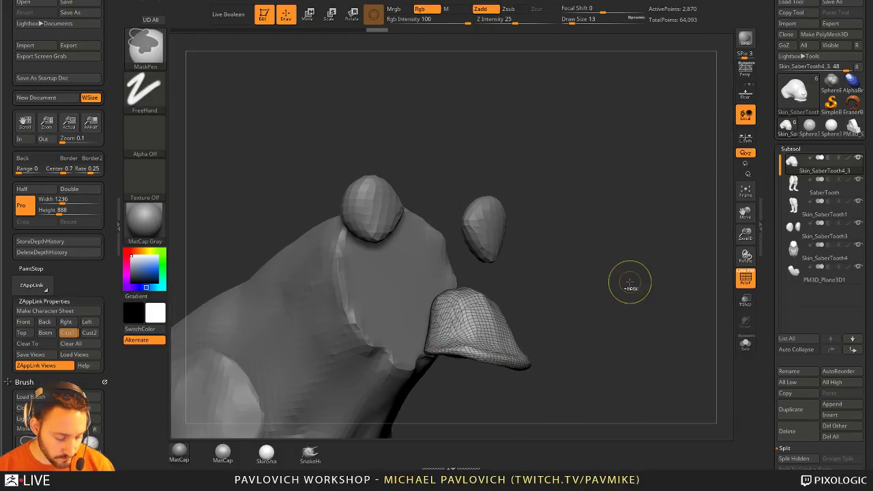
left_click(629, 279, "ctrl+shift")
left_click(512, 366, "ctrl+shift")
key("g")
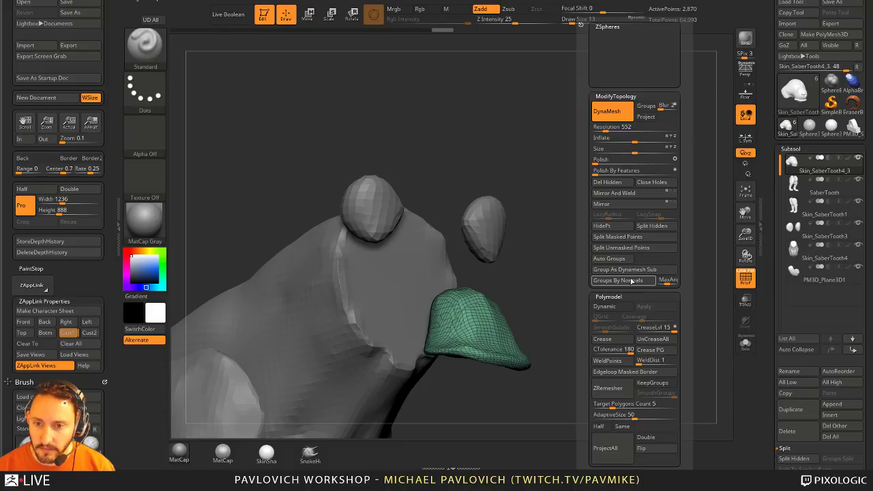
left_click(617, 280)
- Show the full head again and update the DynaMesh to cut the jaw volume out of the mouth
left_click(604, 322, "ctrl+shift")
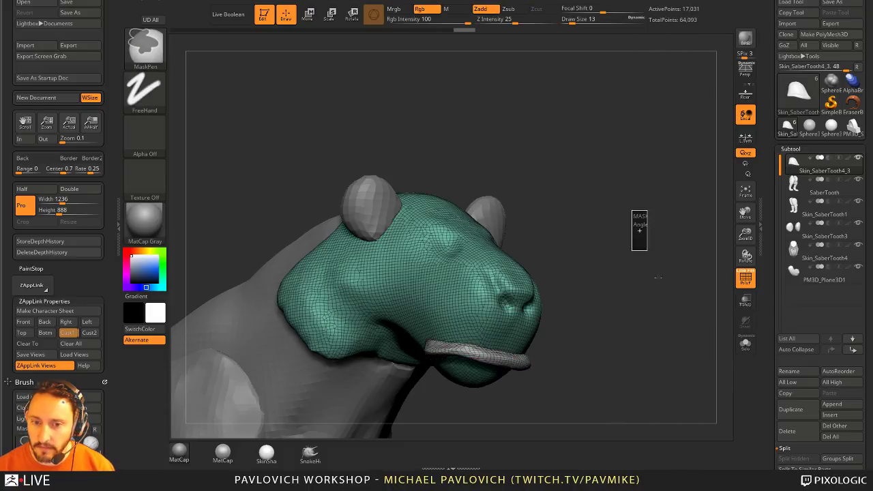
key("ctrl+z")
mouse_move(650, 323)
left_mouse_down()
mouse_move(477, 319)
mouse_move(649, 313)
left_mouse_up()
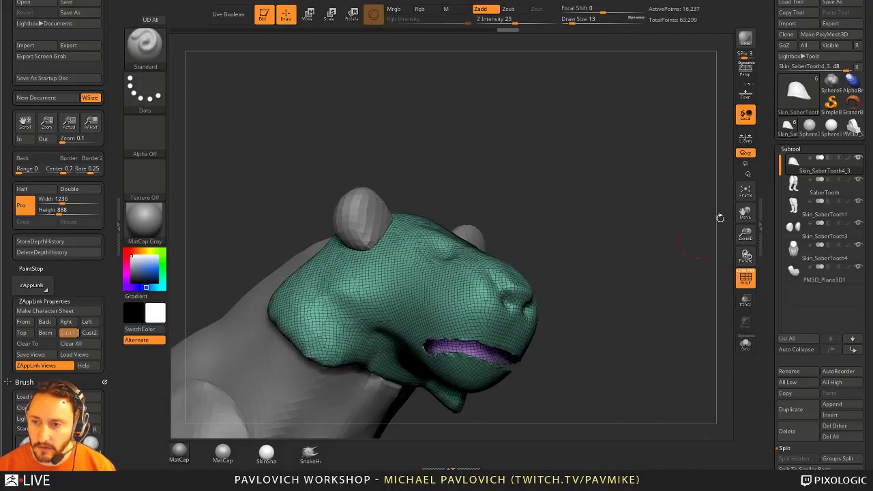
left_click_drag(557, 308, 447, 308)
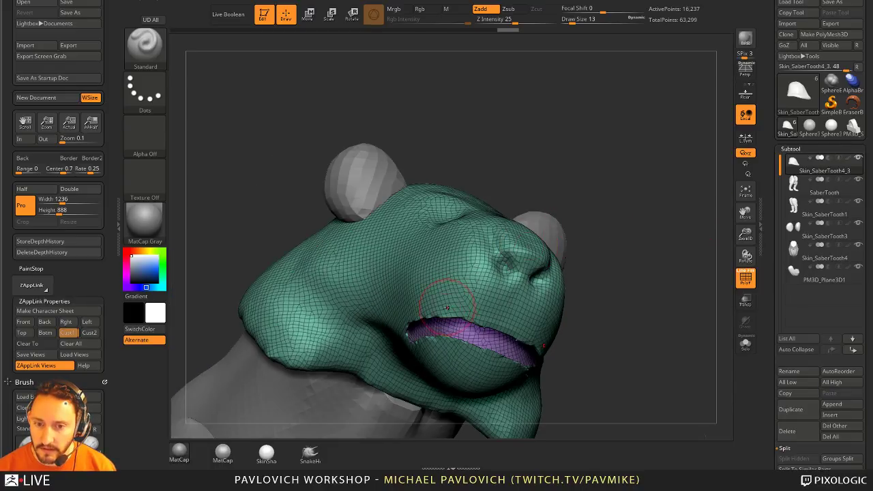
mouse_move(607, 314)
left_mouse_down()
mouse_move(670, 312)
mouse_move(617, 300)
mouse_move(616, 261)
left_mouse_up()
- Swell the lips around the mouth cut with the Inflat brush and update the head's DynaMesh
key("b")
key("i")
key("n")
key("]")
mouse_move(483, 307)
left_mouse_down()
mouse_move(472, 315)
mouse_move(603, 298)
mouse_move(660, 319)
mouse_move(494, 282)
mouse_move(536, 287)
left_mouse_up()
key("[")
key("[")
key("[")
key("[")
mouse_move(634, 288)
left_mouse_down()
mouse_move(692, 212)
mouse_move(447, 296)
left_mouse_up()
left_click_drag(573, 224, 643, 296)
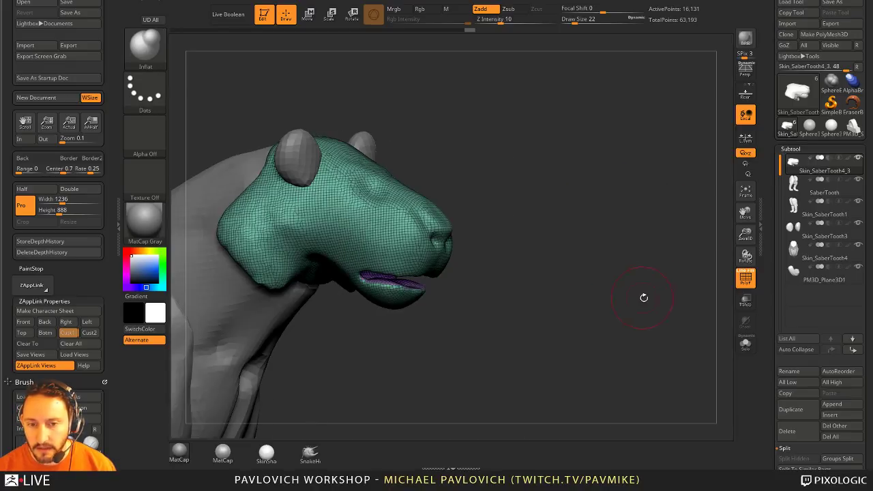
- Hide the polyframe and refine the lip line at the mouth corner with the Standard brush
left_click(748, 283)
left_click_drag(715, 280, 655, 282)
mouse_move(607, 234)
left_mouse_down()
mouse_move(601, 228)
mouse_move(626, 246)
left_mouse_up()
key("b")
key("s")
key("t")
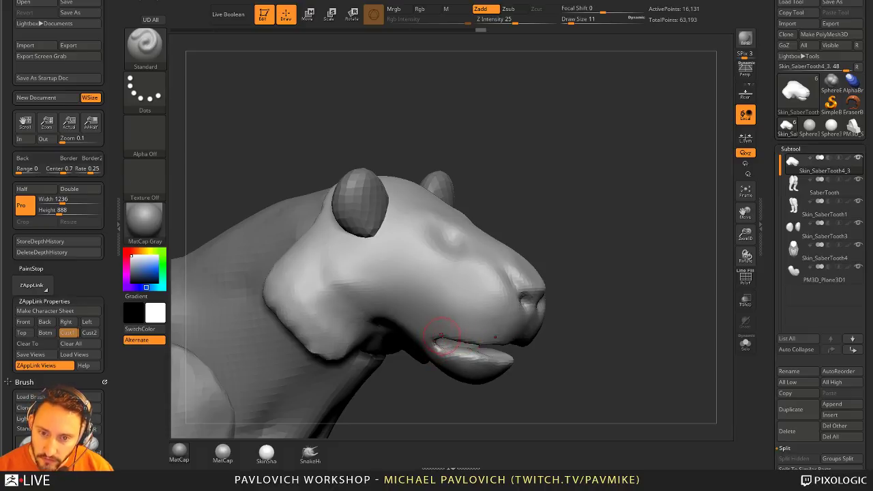
left_click_drag(562, 279, 586, 257)
key("ctrl")
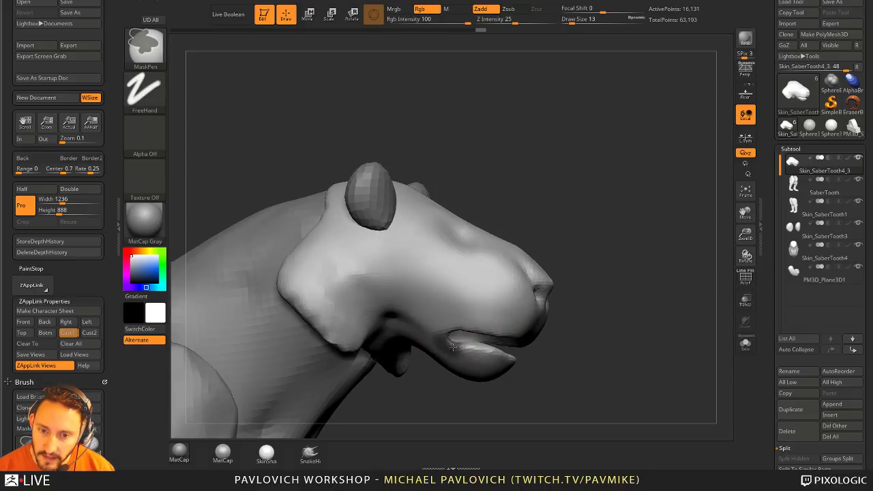
- Try to reshape the lips and lower jaw with the Move brush at draw size 33, and update the DynaMesh
left_click_drag(477, 352, 502, 286)
key("b")
key("m")
key("v")
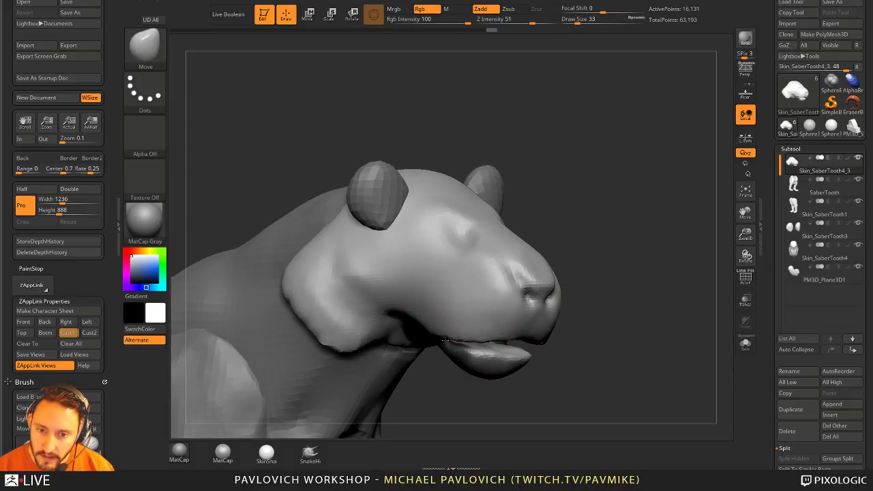
left_click_drag(446, 366, 571, 336)
key("ctrl")
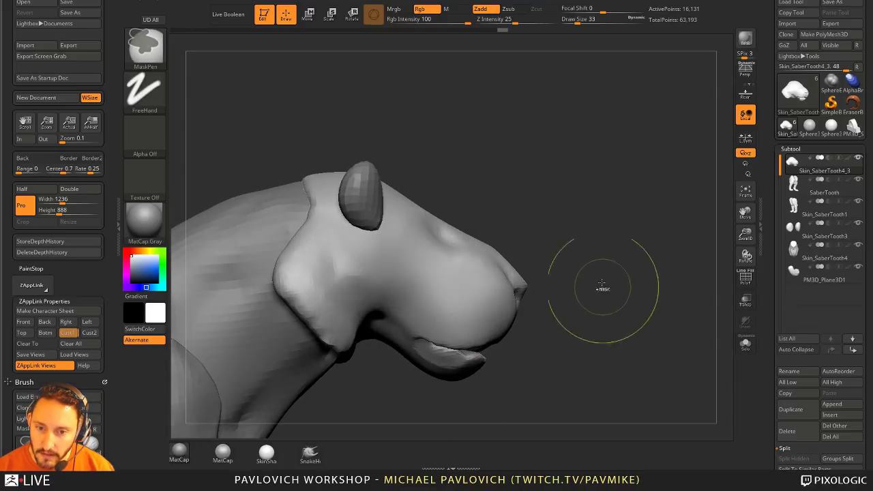
mouse_move(623, 356)
left_mouse_down()
mouse_move(611, 327)
mouse_move(576, 360)
left_mouse_up()
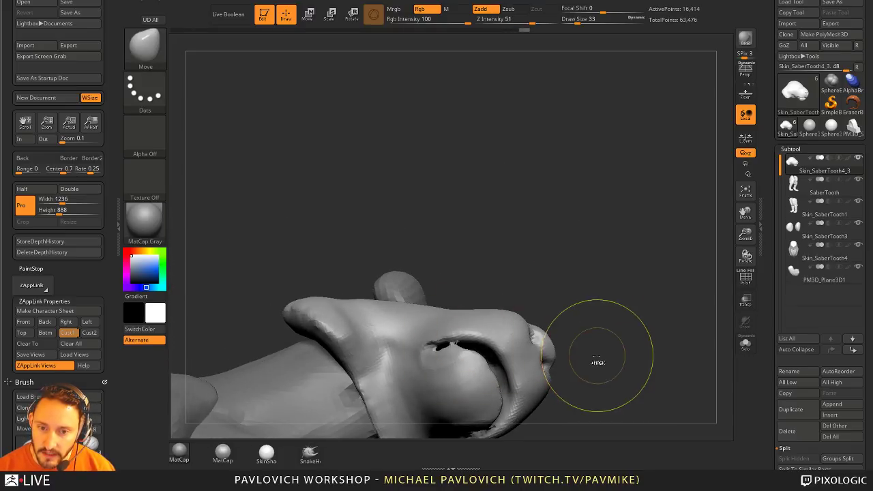
- Undo the Move brush reshaping and DynaMesh update, and return to the Standard brush with draw size 9
key("ctrl")
key("b")
key("s")
key("t")
mouse_move(588, 225)
left_mouse_down()
mouse_move(598, 311)
mouse_move(650, 314)
mouse_move(610, 242)
mouse_move(621, 226)
left_mouse_up()
key("s")
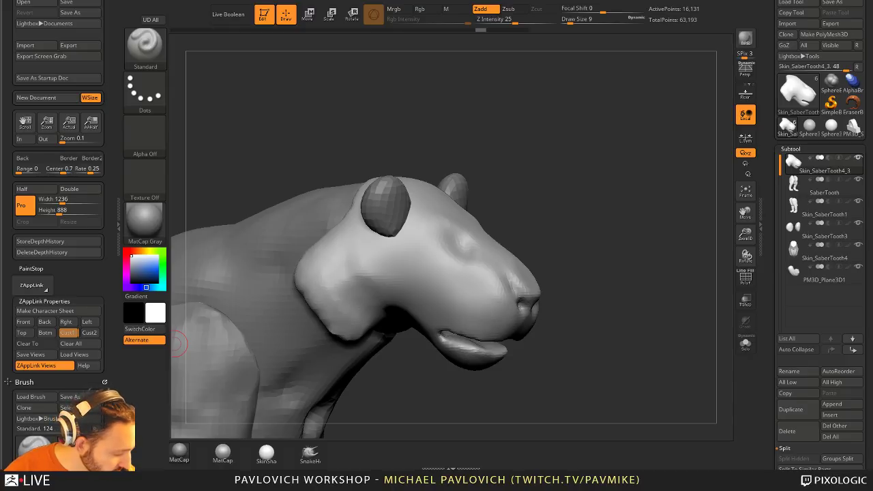
key("ctrl+s")
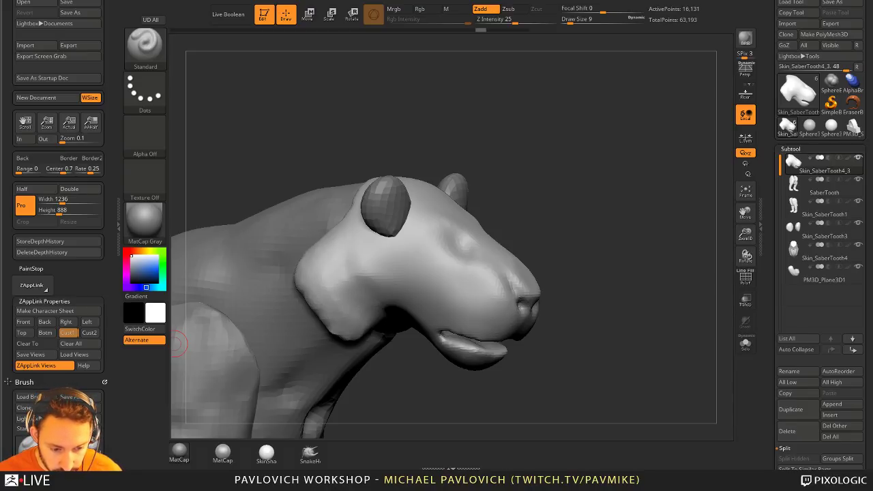
- Bring up the photo of the streaming desk setup and return to the ZBrush sculpt
left_click_drag(597, 490, 675, 14)
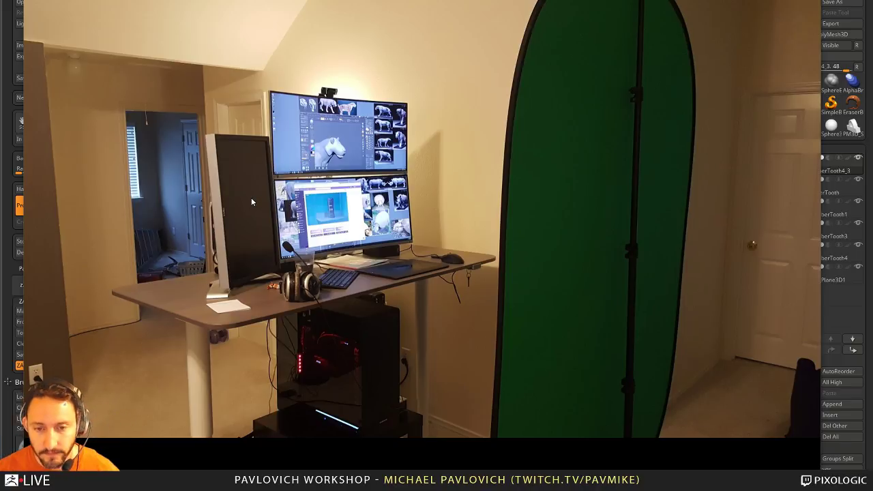
left_click_drag(438, 93, 432, 171)
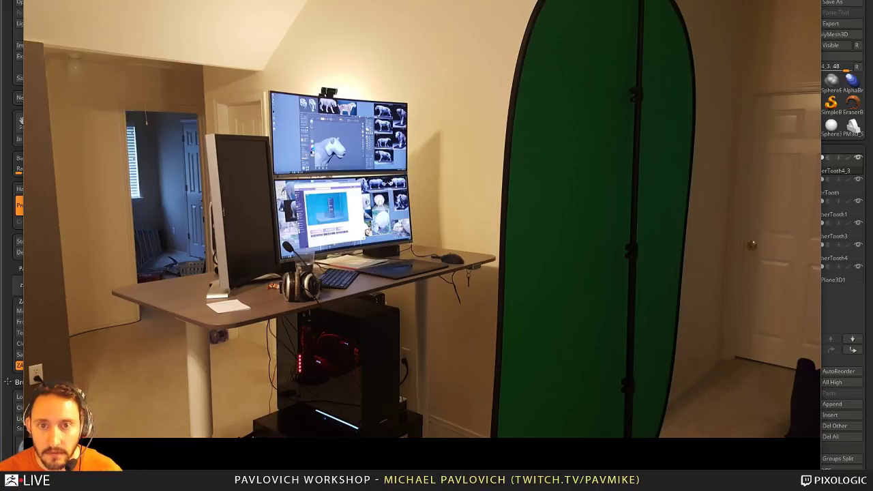
key("alt+Tab")
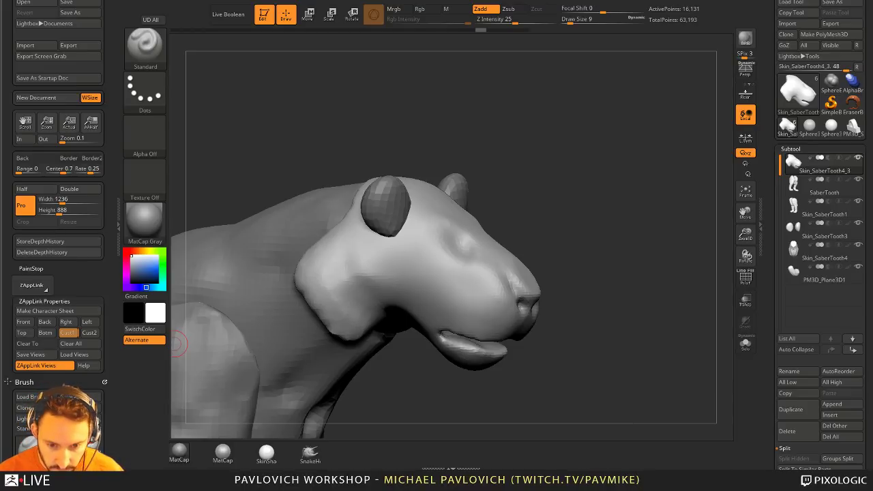
- Examine the whole sabertooth body from front and side angles, with the brush draw size set to 12
right_click_drag(569, 62, 571, 38)
right_click_drag(626, 130, 594, 134)
right_click_drag(595, 134, 563, 170, "alt")
key("s")
left_click_drag(564, 172, 568, 174)
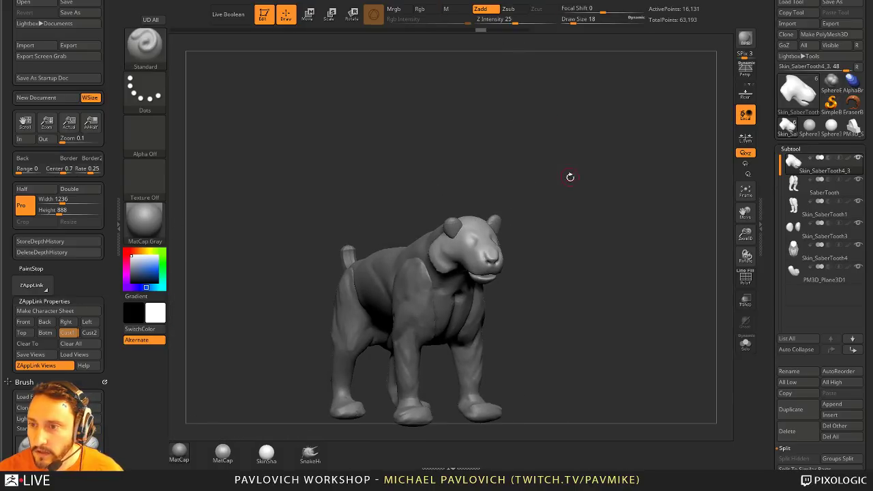
right_click_drag(570, 177, 564, 126, "alt")
right_click_drag(564, 126, 573, 128)
key("s")
left_click_drag(573, 128, 575, 130)
key("s")
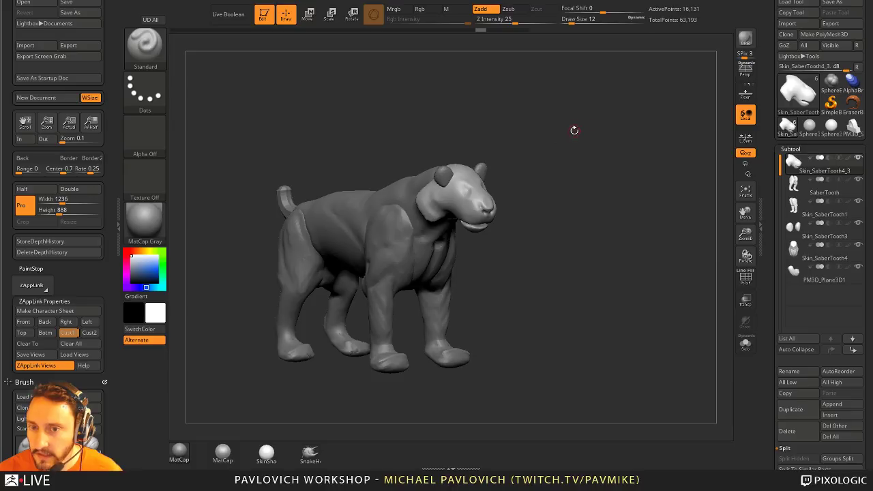
right_click_drag(575, 132, 577, 153, "alt")
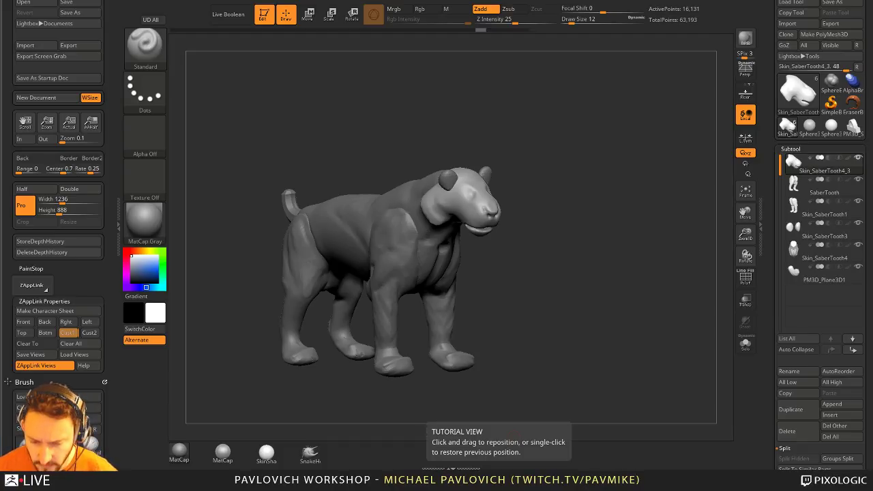
left_click_drag(559, 259, 595, 194)
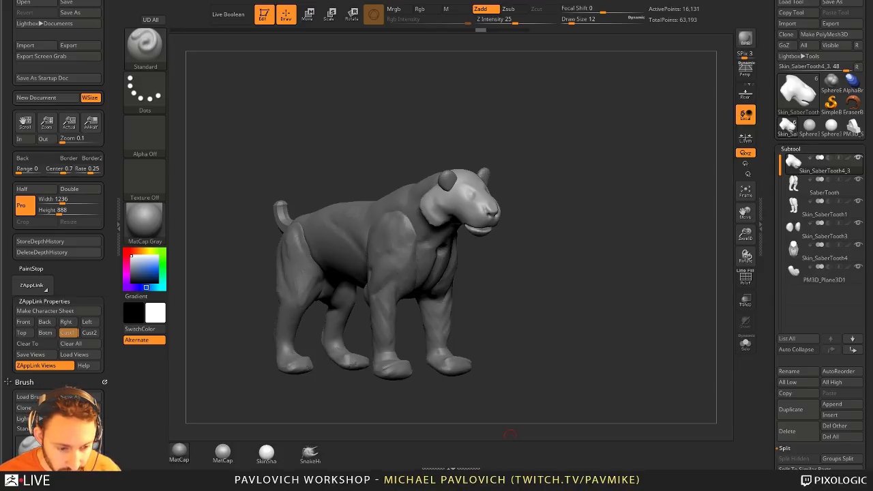
- Show the desk setup photo in Google Photos once more, leave its full-screen view and go back to ZBrush
left_click_drag(525, 477, 752, 0)
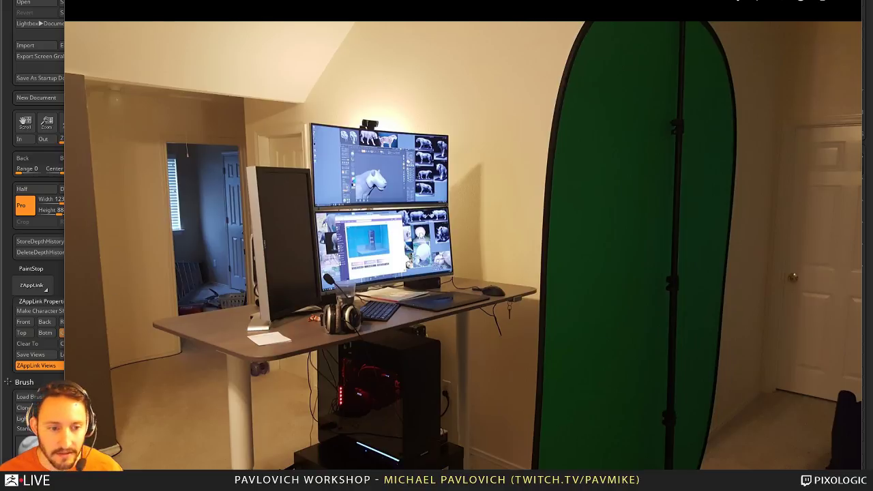
key("Escape")
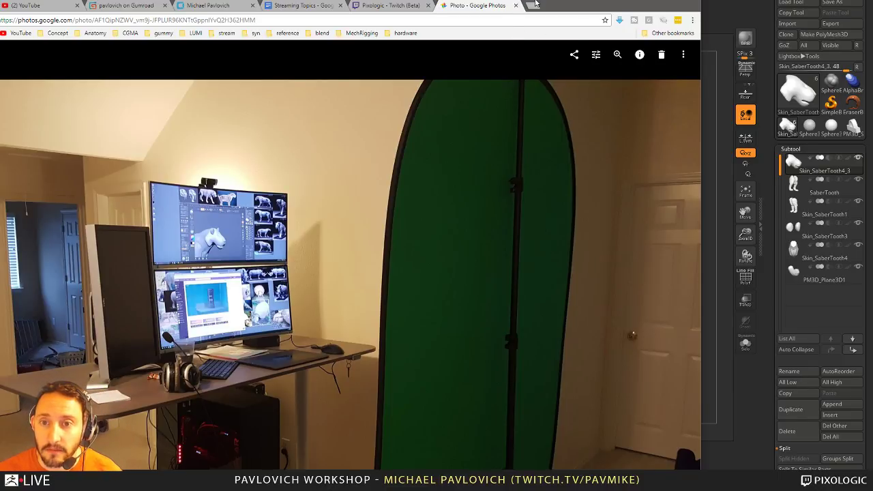
left_click(638, 0)
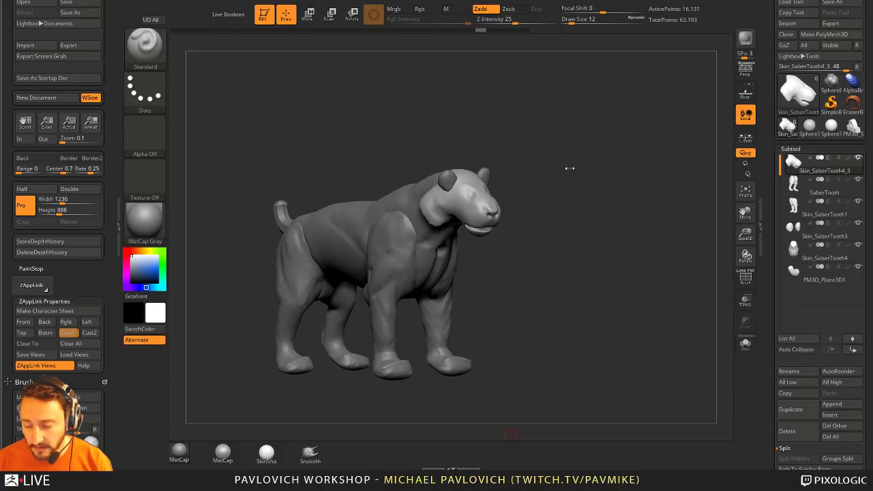
left_click_drag(572, 167, 582, 171)
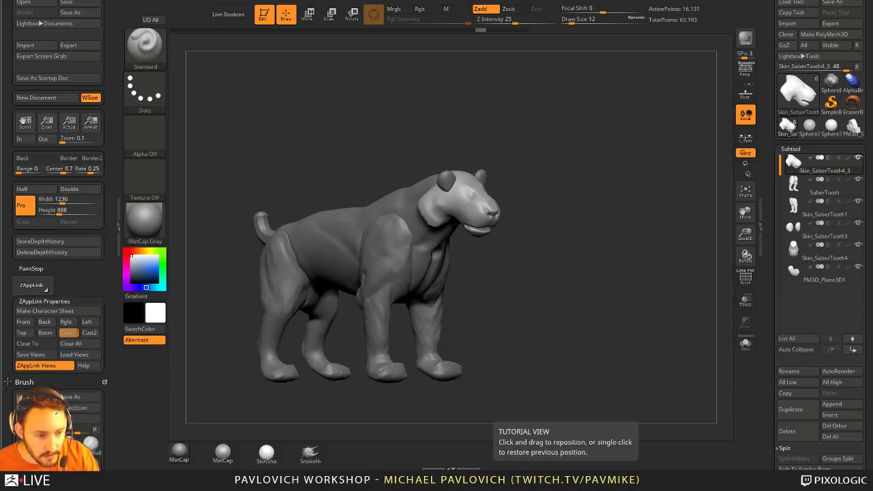
left_click_drag(618, 190, 577, 191)
left_click_drag(626, 151, 590, 135, "alt")
left_click_drag(591, 135, 596, 173)
mouse_move(597, 173)
left_mouse_down()
mouse_move(615, 172)
mouse_move(611, 181)
left_mouse_up()
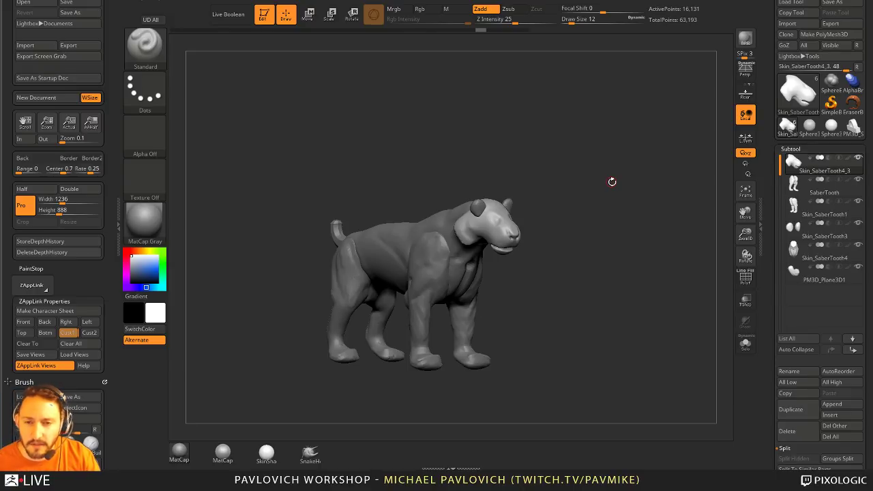
left_click_drag(637, 157, 625, 228)
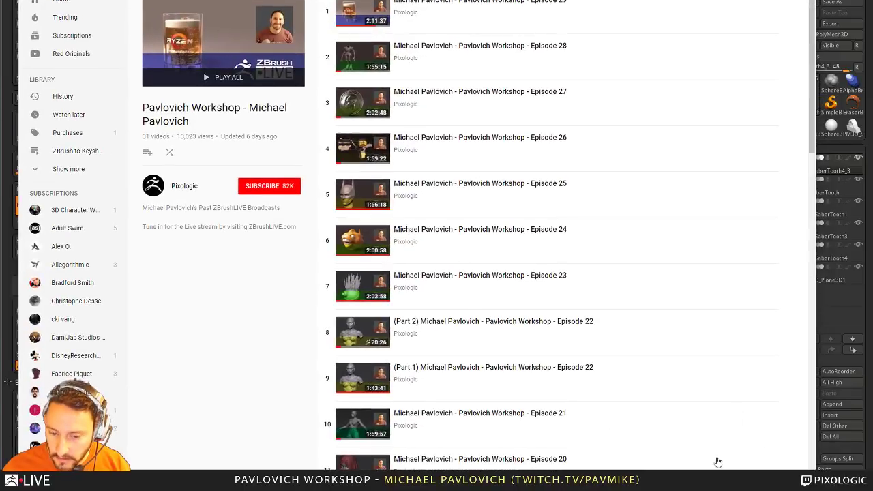
- Switch to the Twitch stream page and post the link to Pixologic's Pavlovich Workshop YouTube playlist in the chat
key("alt+Tab")
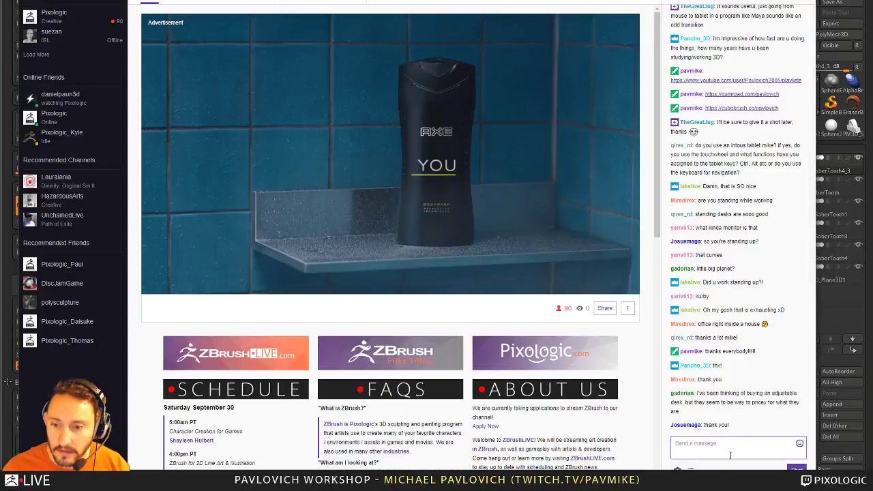
left_click(733, 447)
type("https://www.youtube.com/playlist?list=PLMinnUF3eJFdL2-cTYGelo2Qk054COE8")
key("Return")
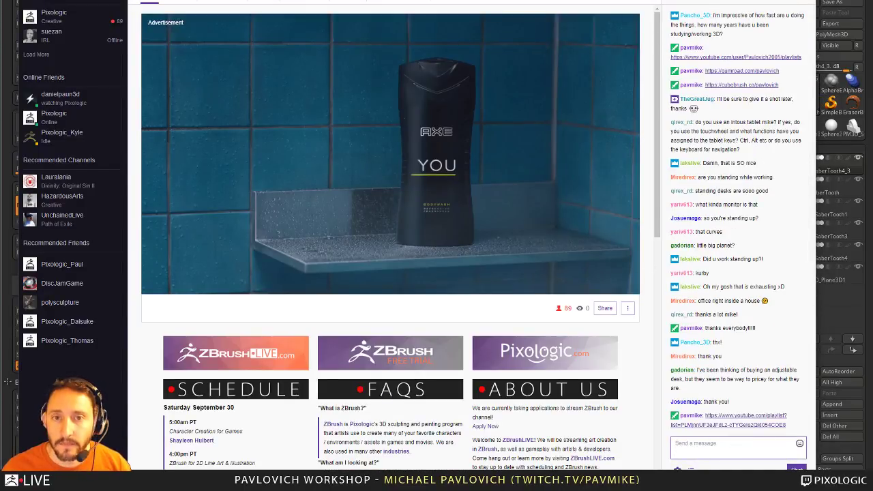
- Go back to the Pavlovich Workshop playlist on YouTube, look through its episodes and open Episode 29
key("alt+Tab")
scroll(395, 41, "down", 3)
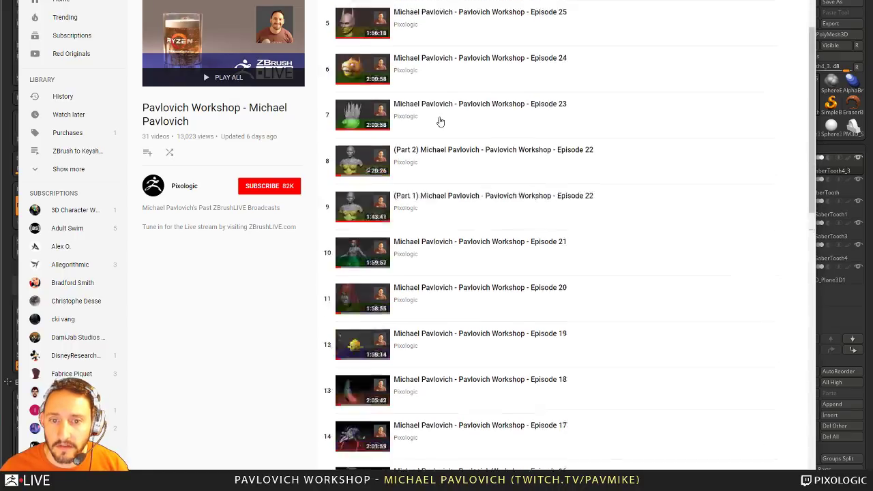
scroll(385, 81, "up", 3)
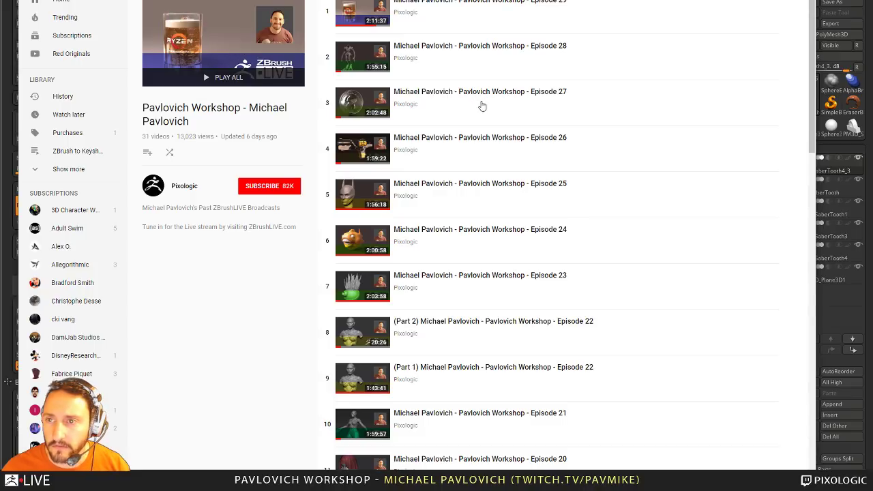
left_click(423, 9)
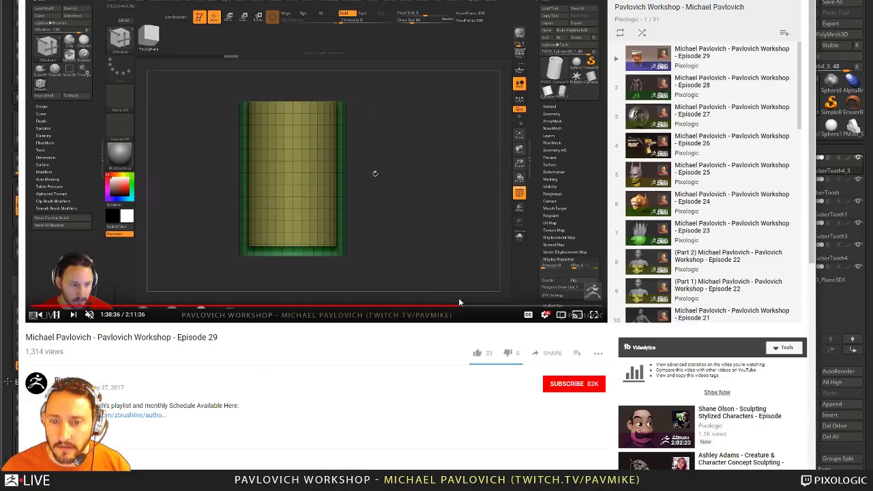
- Skip forward through the Episode 29 video to the finished beer mug render near 2:10:00 and return to the playlist
left_click(488, 308)
left_click(520, 309)
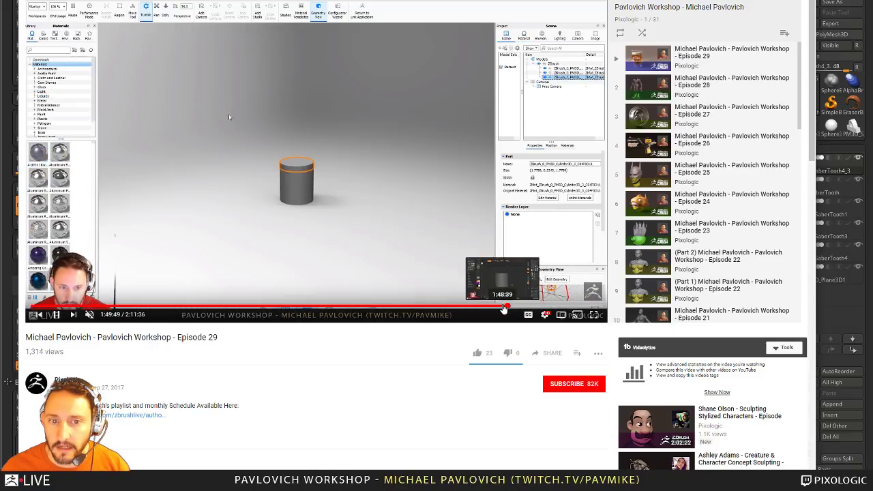
left_click(499, 309)
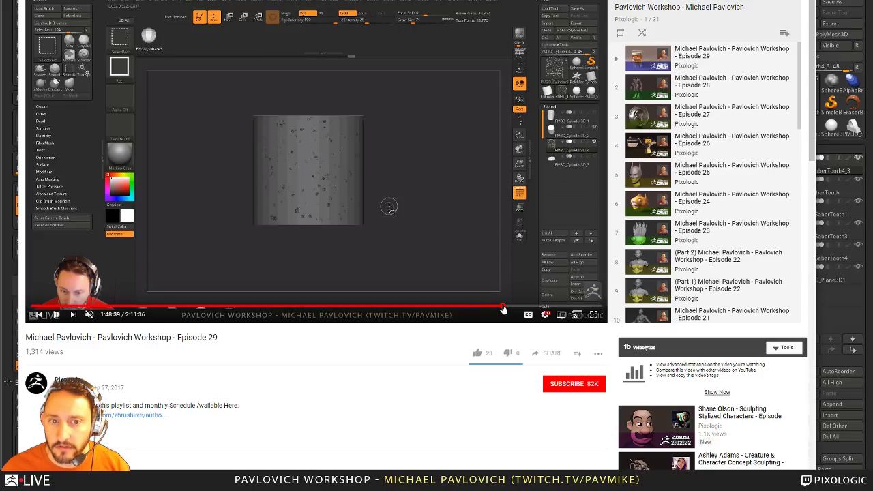
left_click(504, 309)
left_click(510, 308)
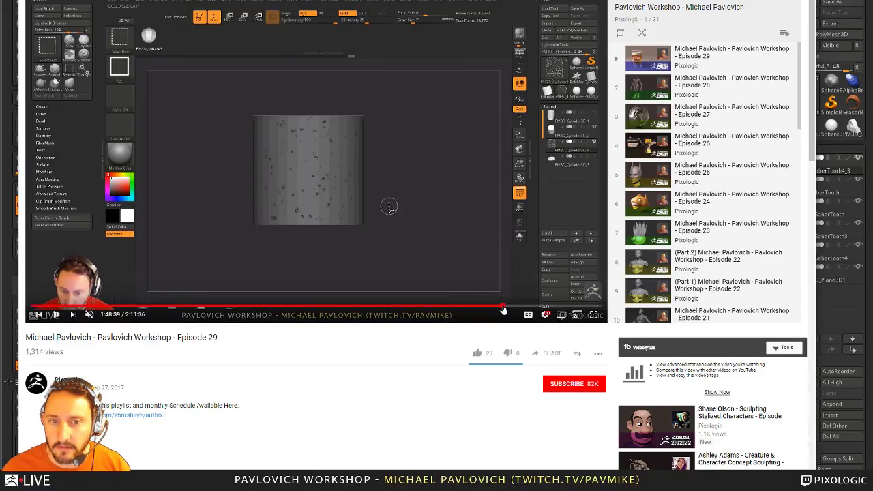
left_click(517, 308)
left_click(531, 309)
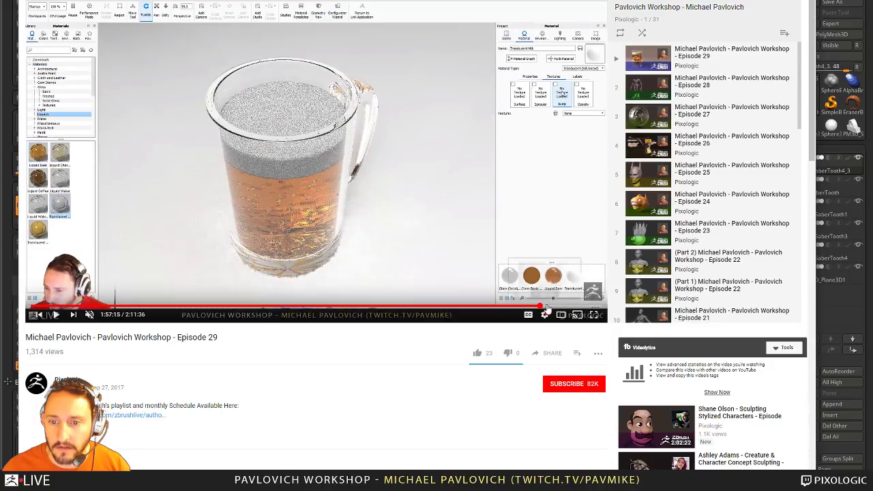
left_click(549, 309)
left_click(563, 309)
left_click(574, 309)
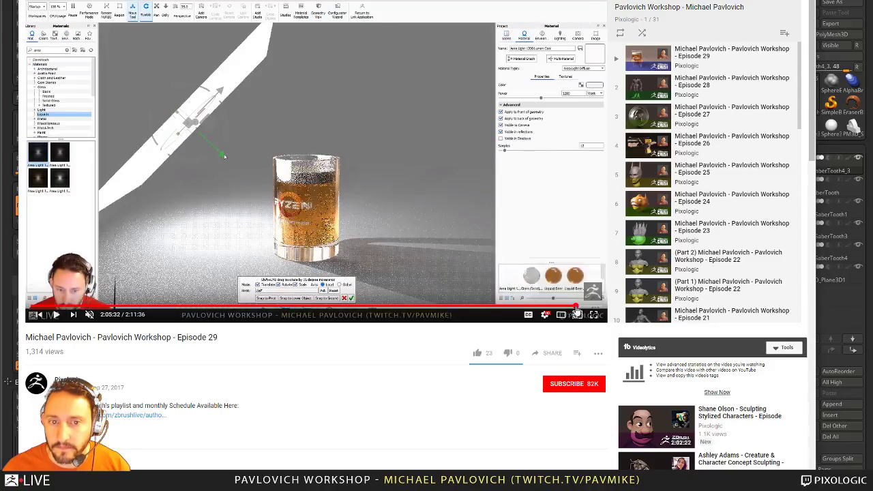
left_click(586, 309)
left_click(592, 309)
left_click(595, 308)
left_click(597, 309)
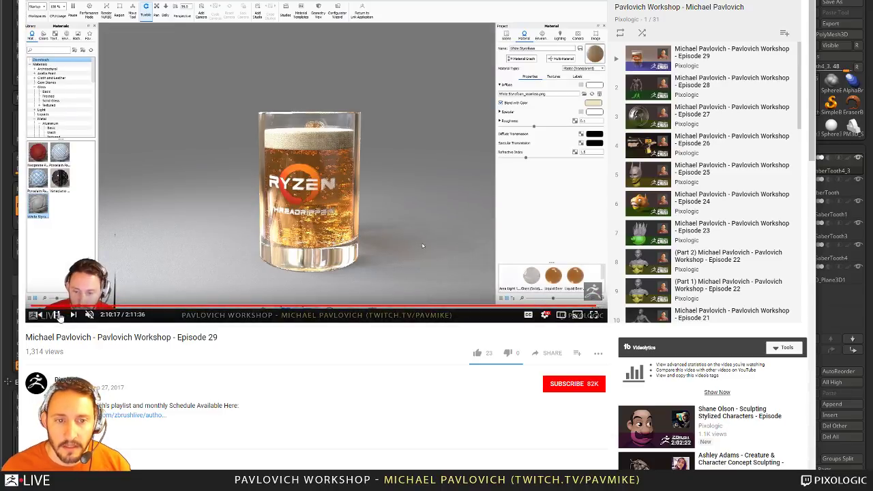
left_click(35, 1)
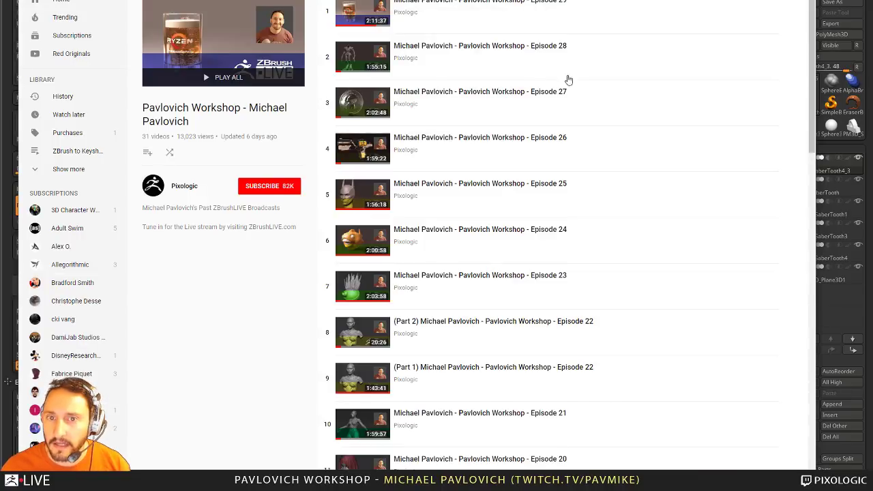
left_click(422, 2)
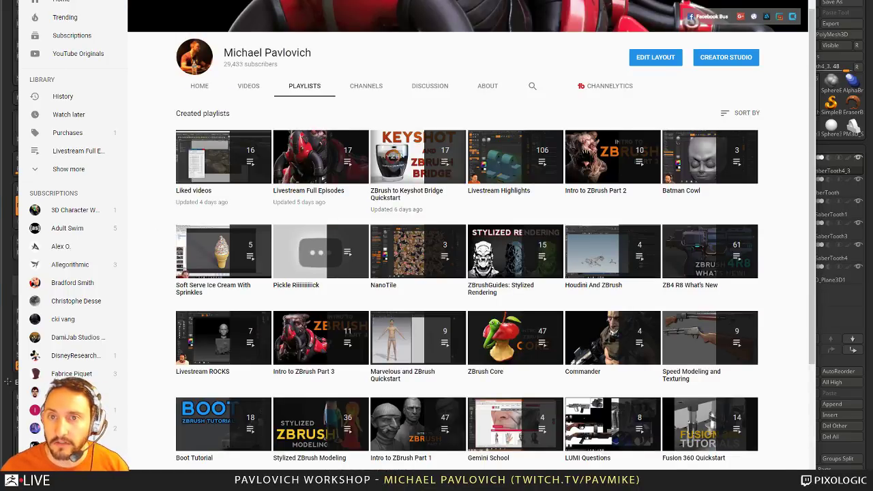
left_click(272, 2)
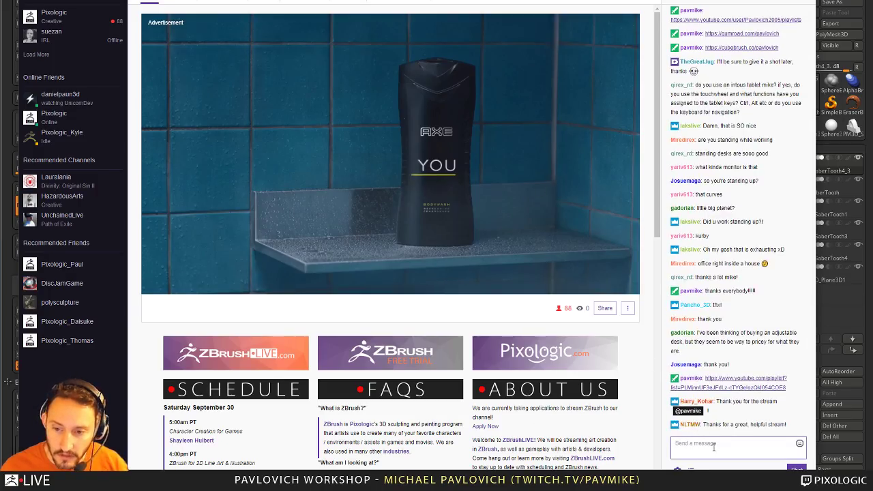
type("https://www.youtube.com/user/Pavlovich2005/playlists")
key("Return")
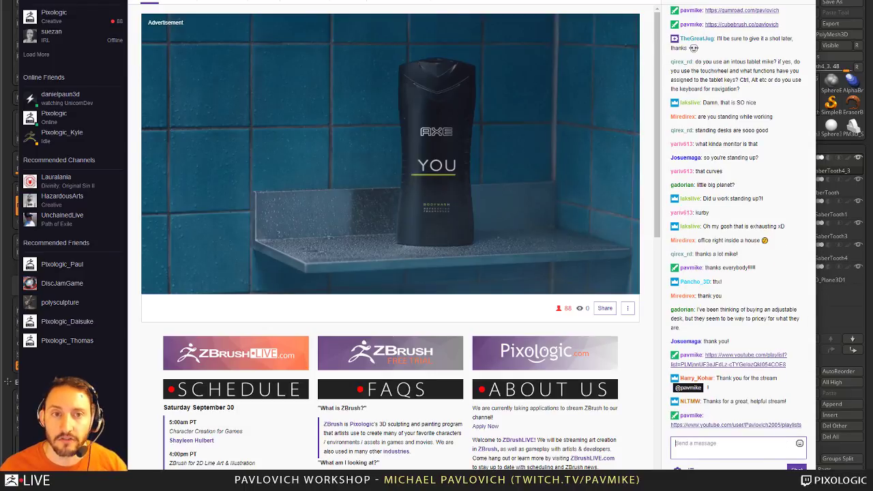
- Bring up the Cubebrush and Gumroad stores, and look through the ZBrush tutorial products offered in the Cubebrush store
left_click(300, 1)
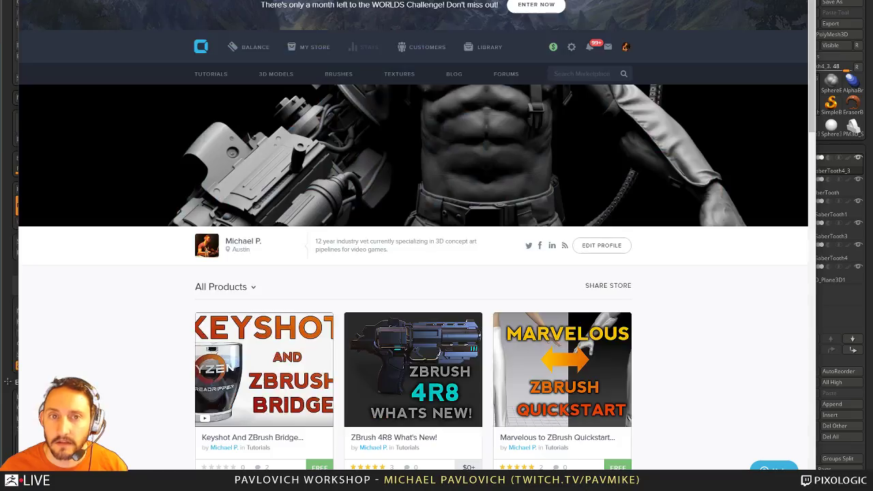
left_click(327, 1)
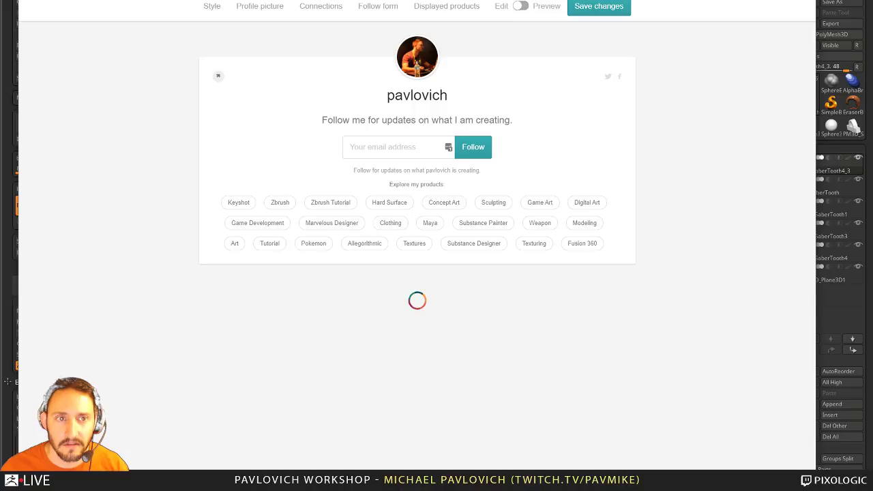
left_click(300, 1)
scroll(369, 220, "down", 15)
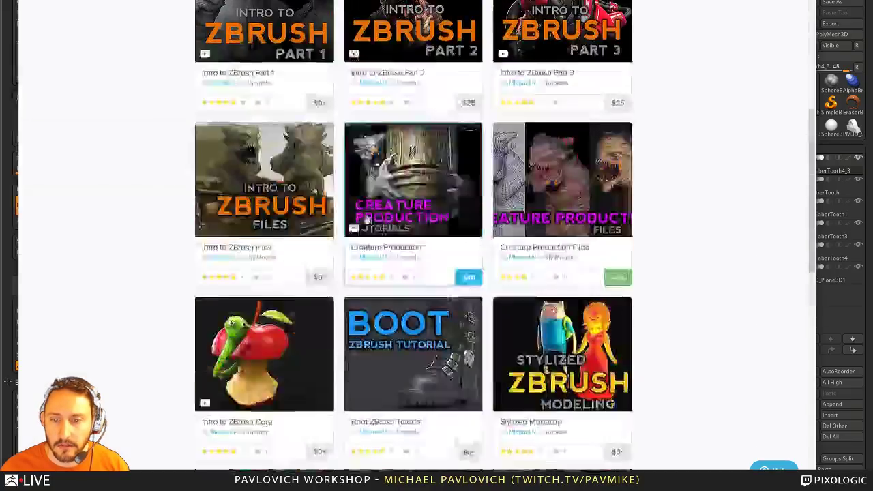
scroll(429, 175, "up", 6)
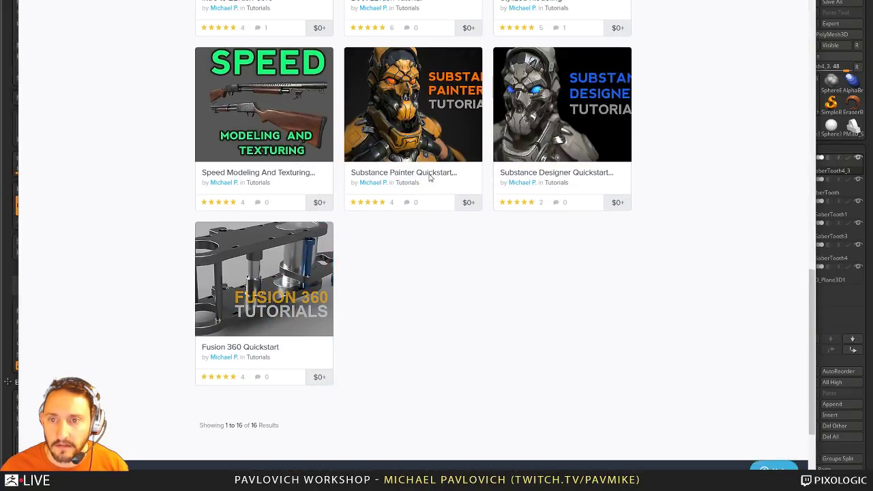
scroll(429, 176, "up", 2)
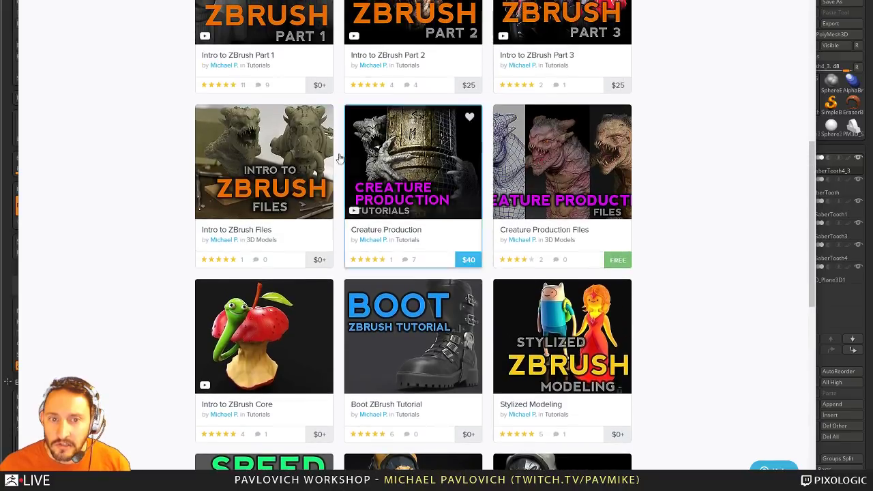
scroll(263, 185, "up", 3)
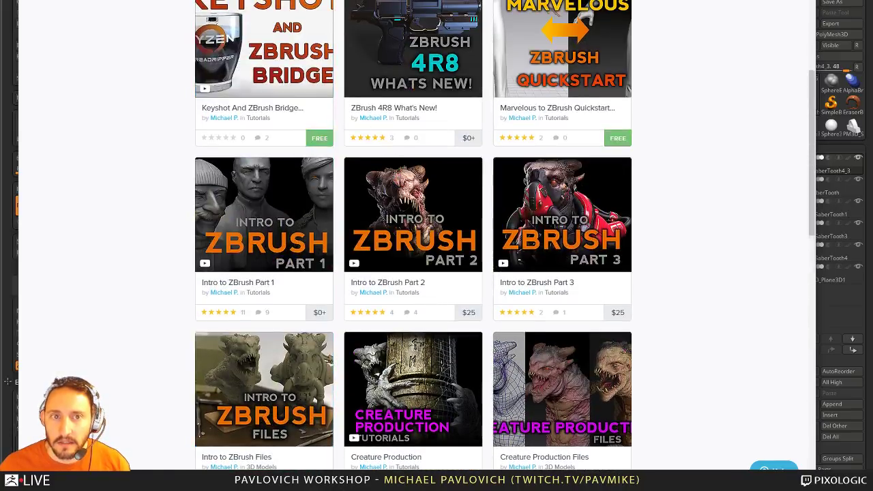
- Look through the tutorial products on the Gumroad page, pass by the workshop playlist and switch back to ZBrush
key("ctrl+Tab")
scroll(219, 198, "down", 12)
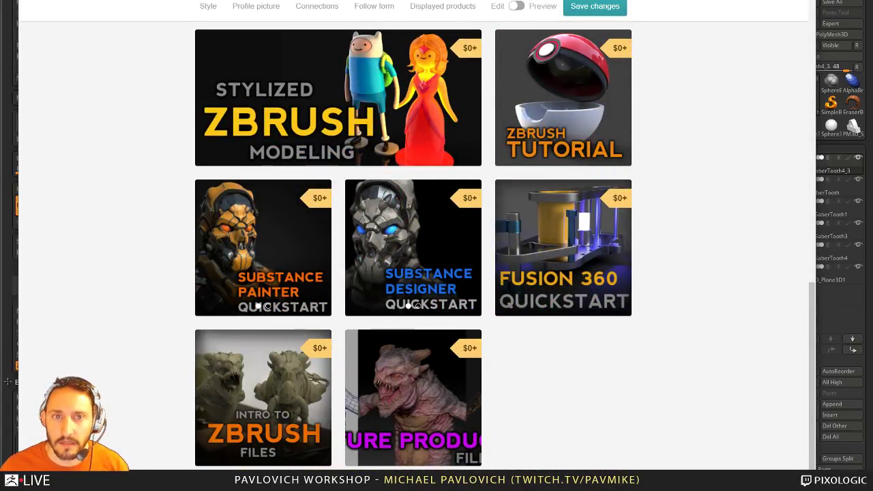
key("ctrl+Tab")
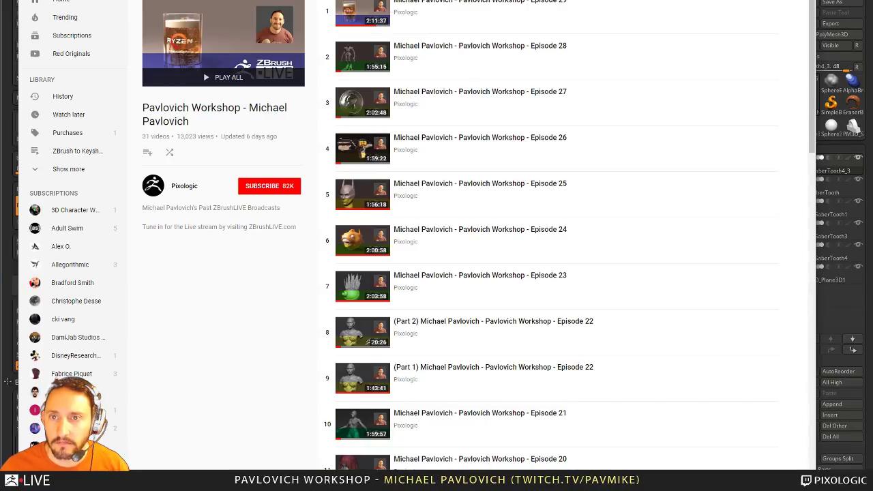
key("alt+Tab")
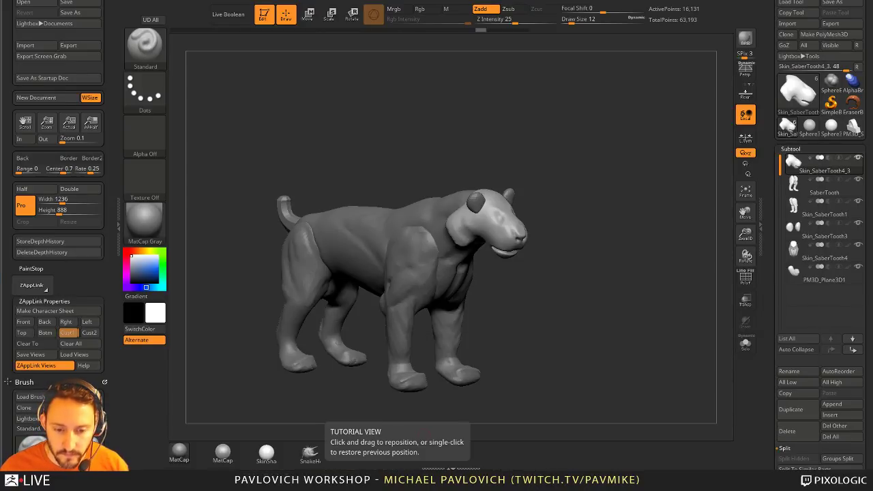